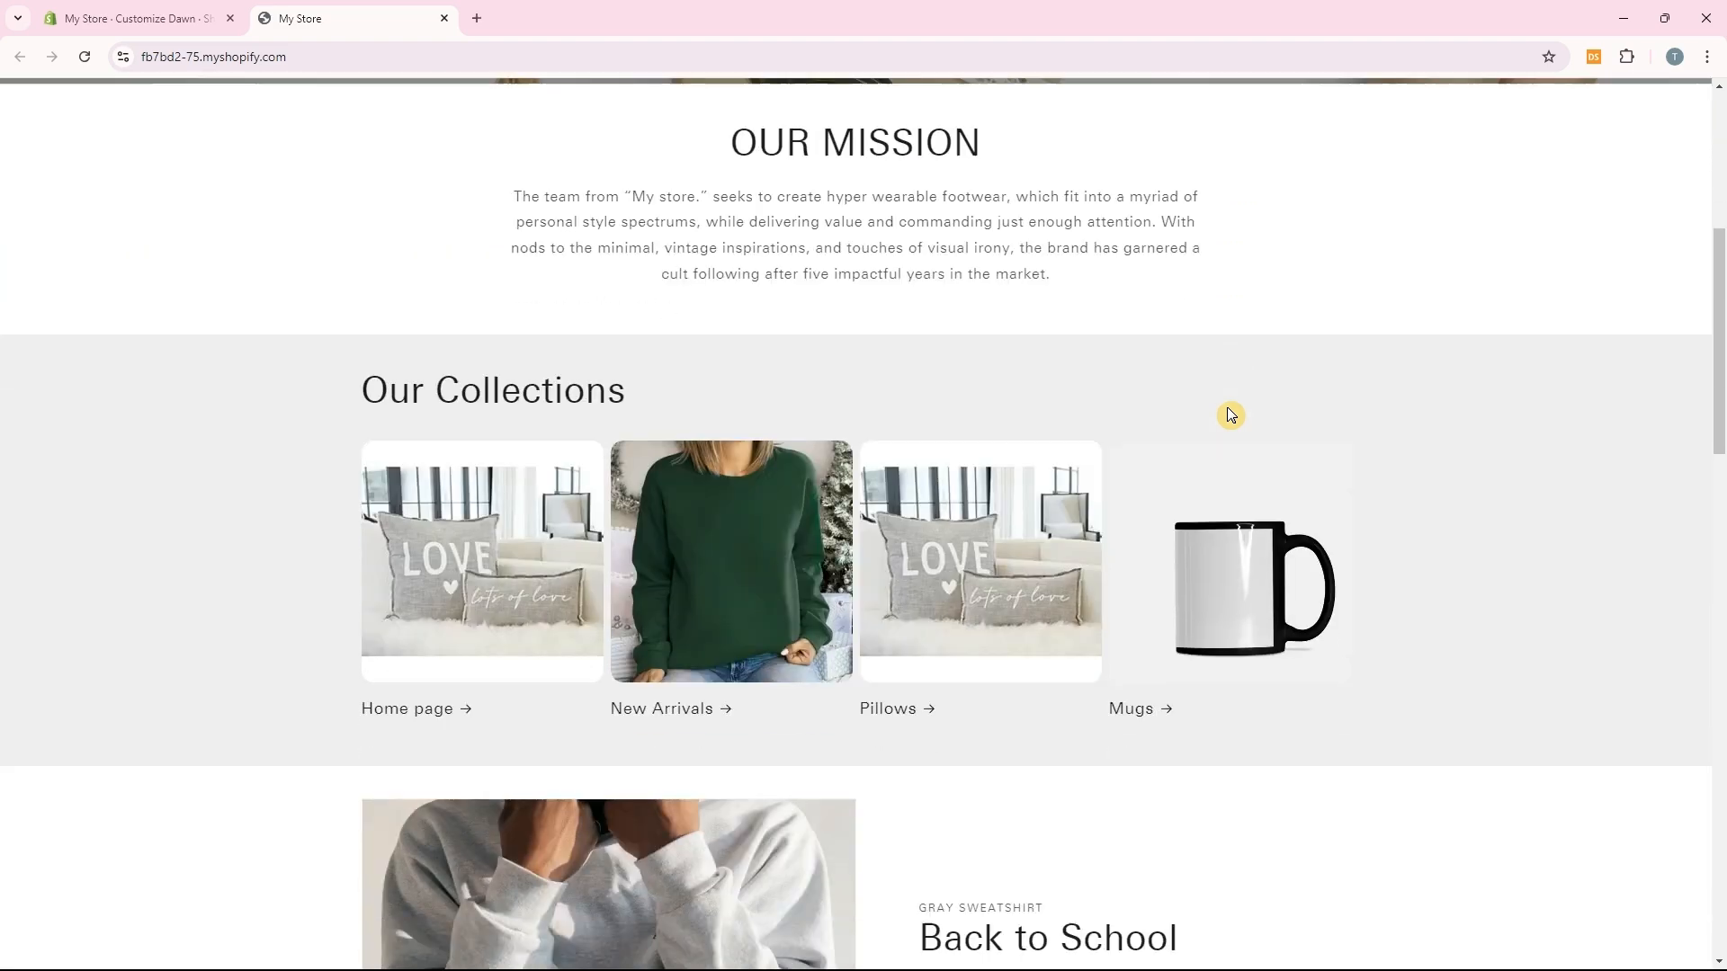
# Examine the finished store's home page sections, its home page collection, and the Green Holiday Sweatshirt product page down to the footer
pyautogui.scroll(-5, 1231, 415)
pyautogui.scroll(-12, 1230, 414)
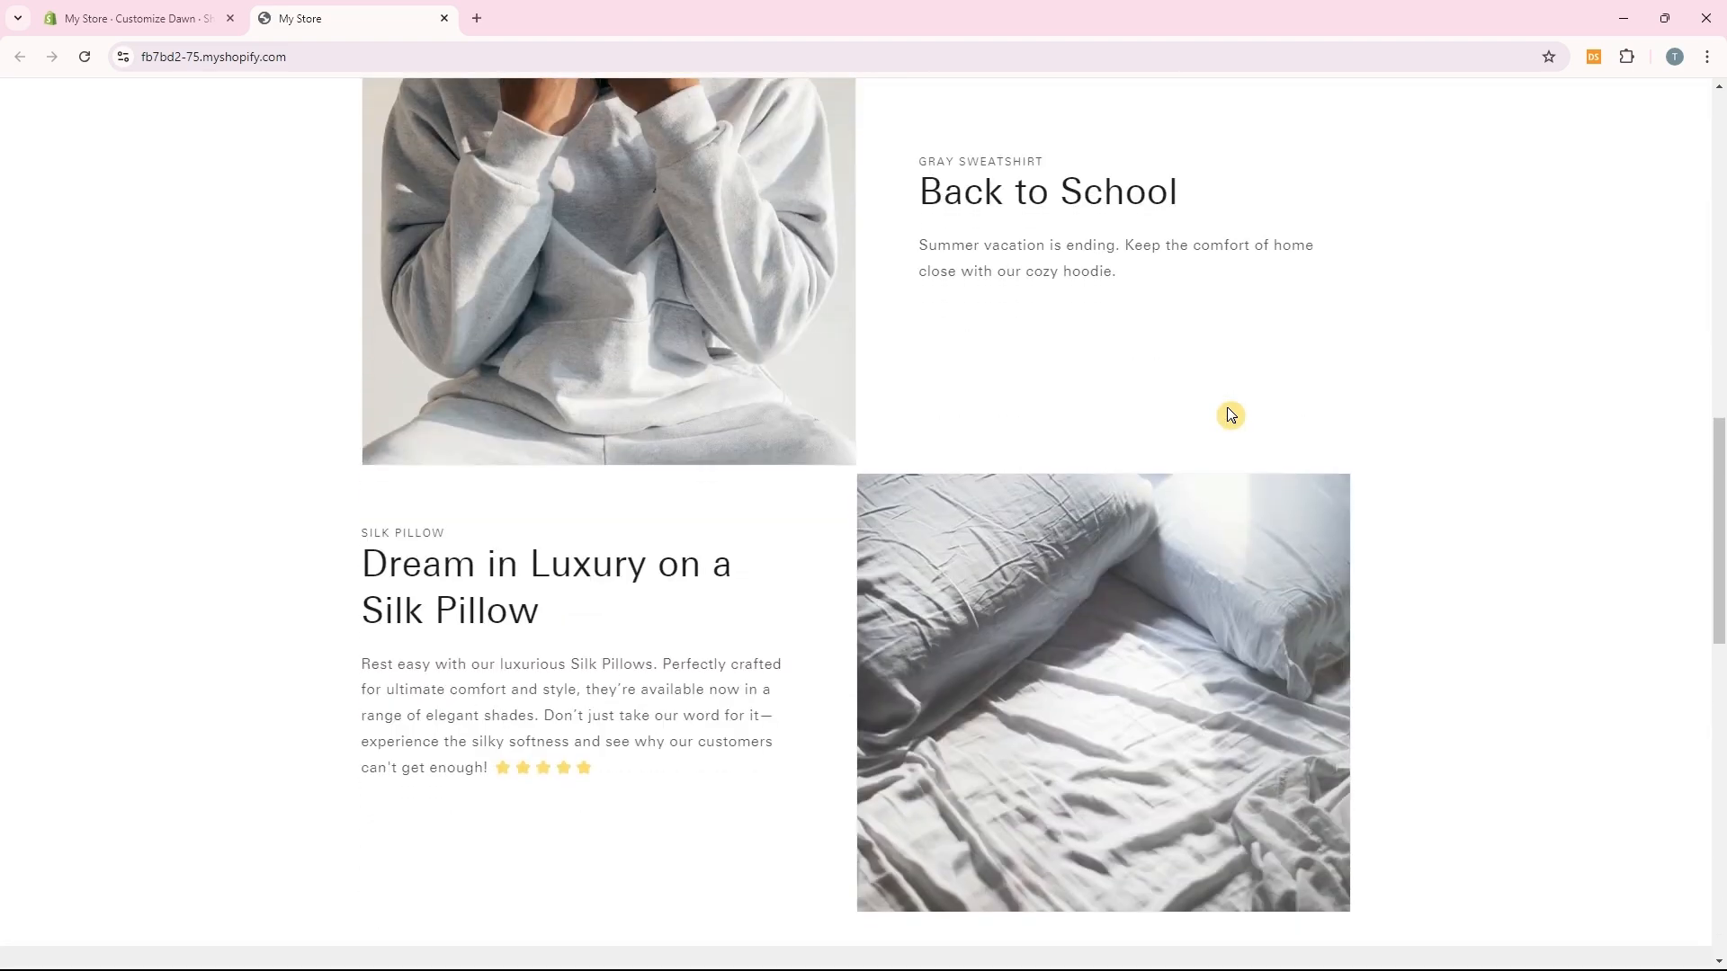
pyautogui.scroll(15, 1229, 415)
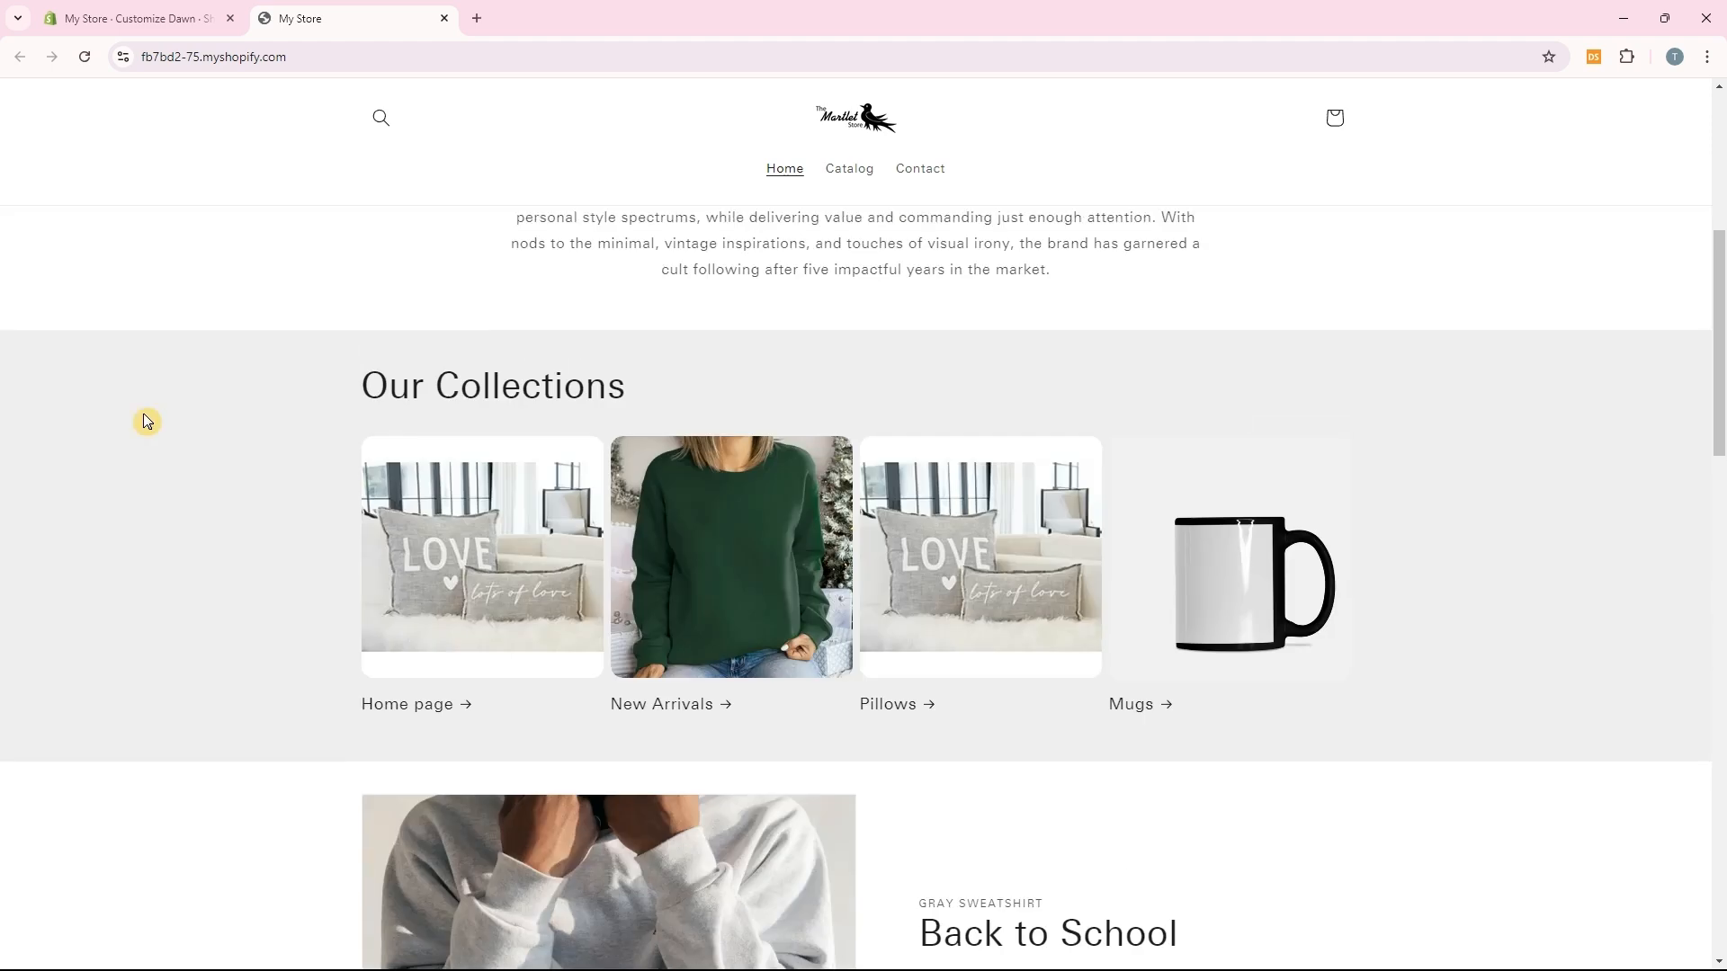
pyautogui.click(423, 490)
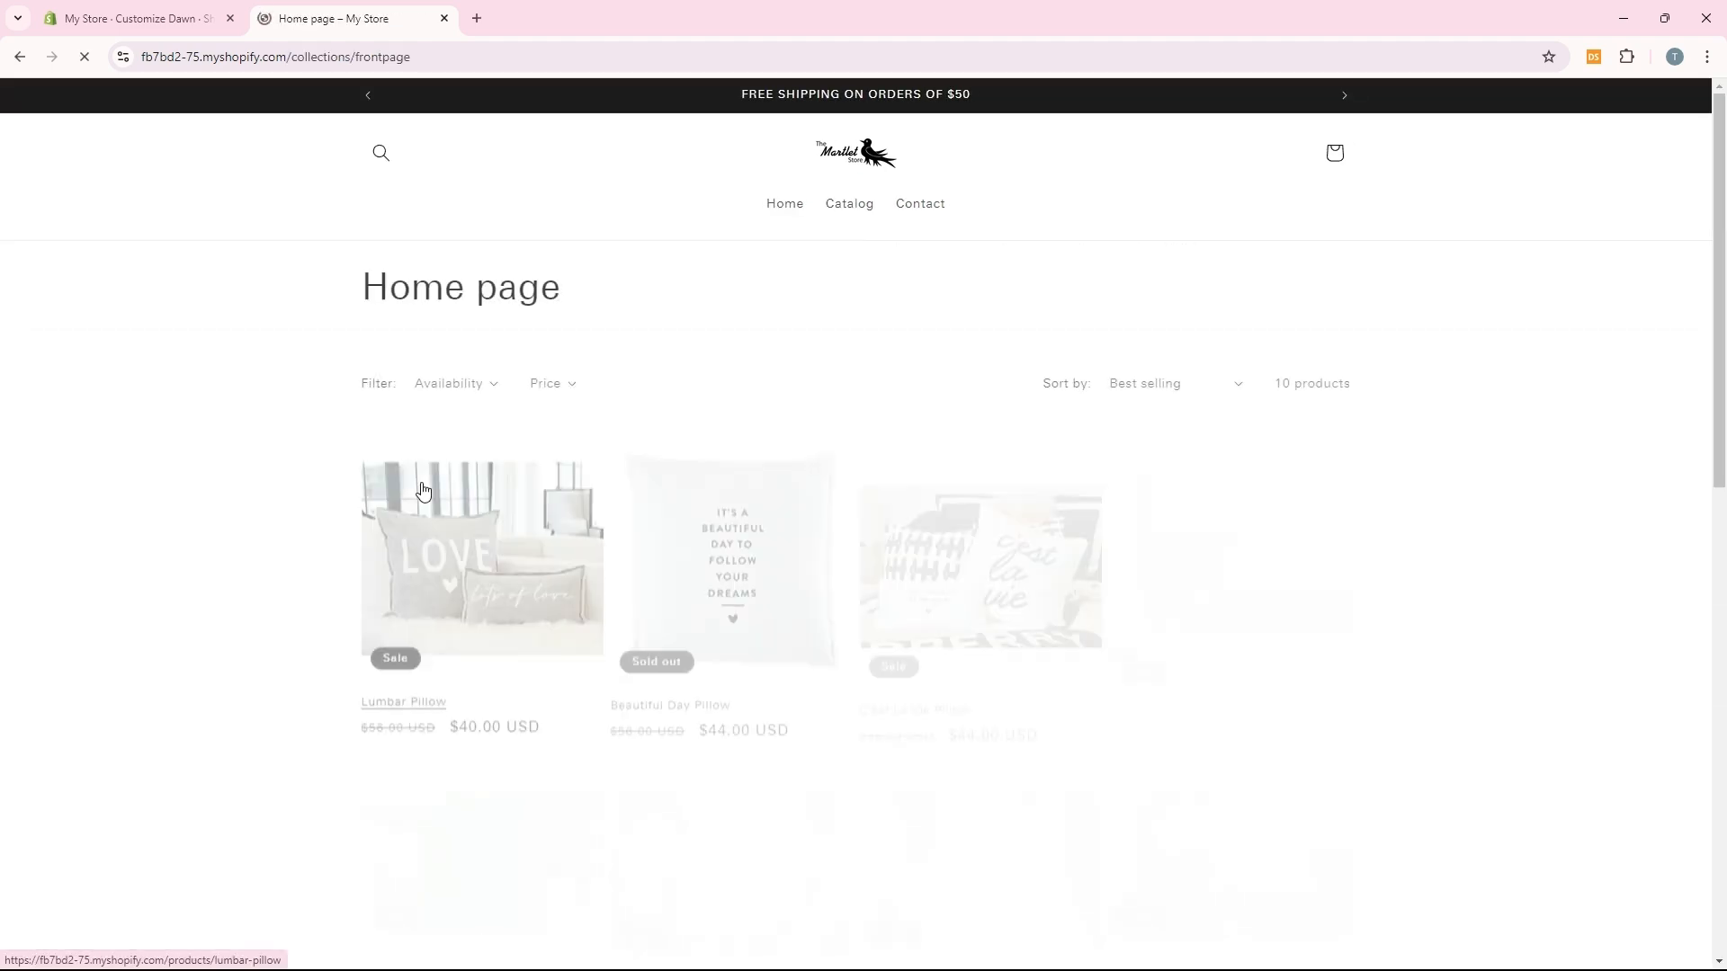
pyautogui.scroll(-2, 505, 611)
pyautogui.click(505, 612)
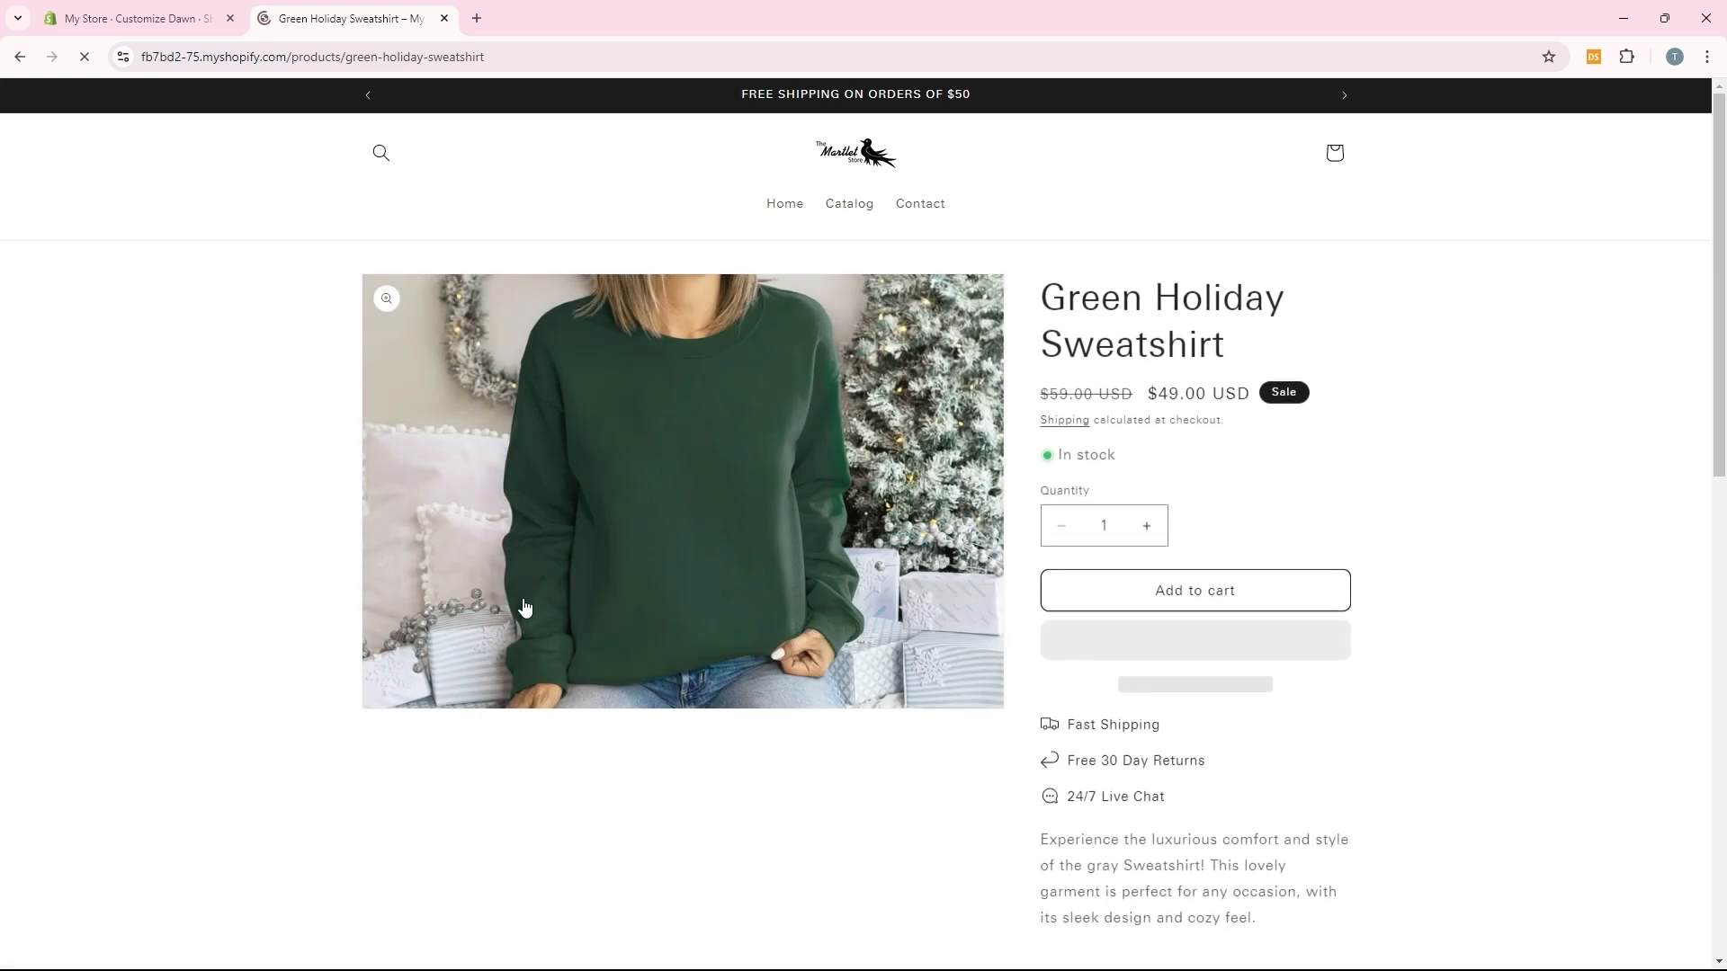
pyautogui.scroll(-12, 567, 609)
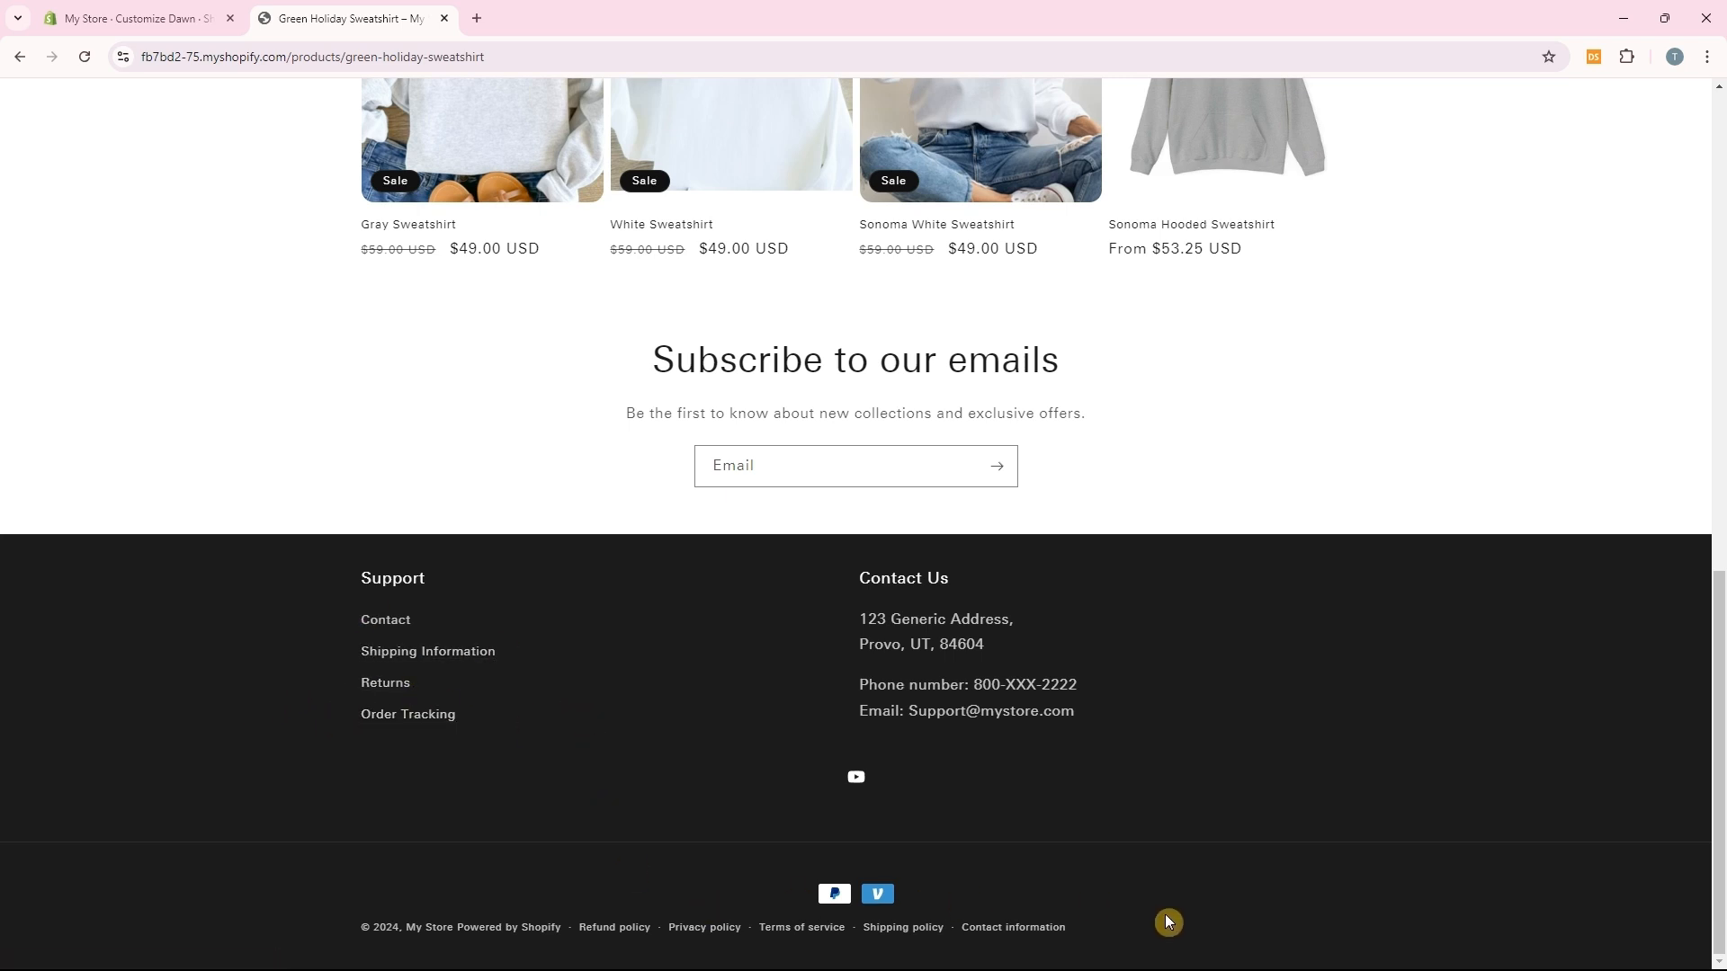
pyautogui.moveTo(1168, 922); pyautogui.dragTo(366, 946)
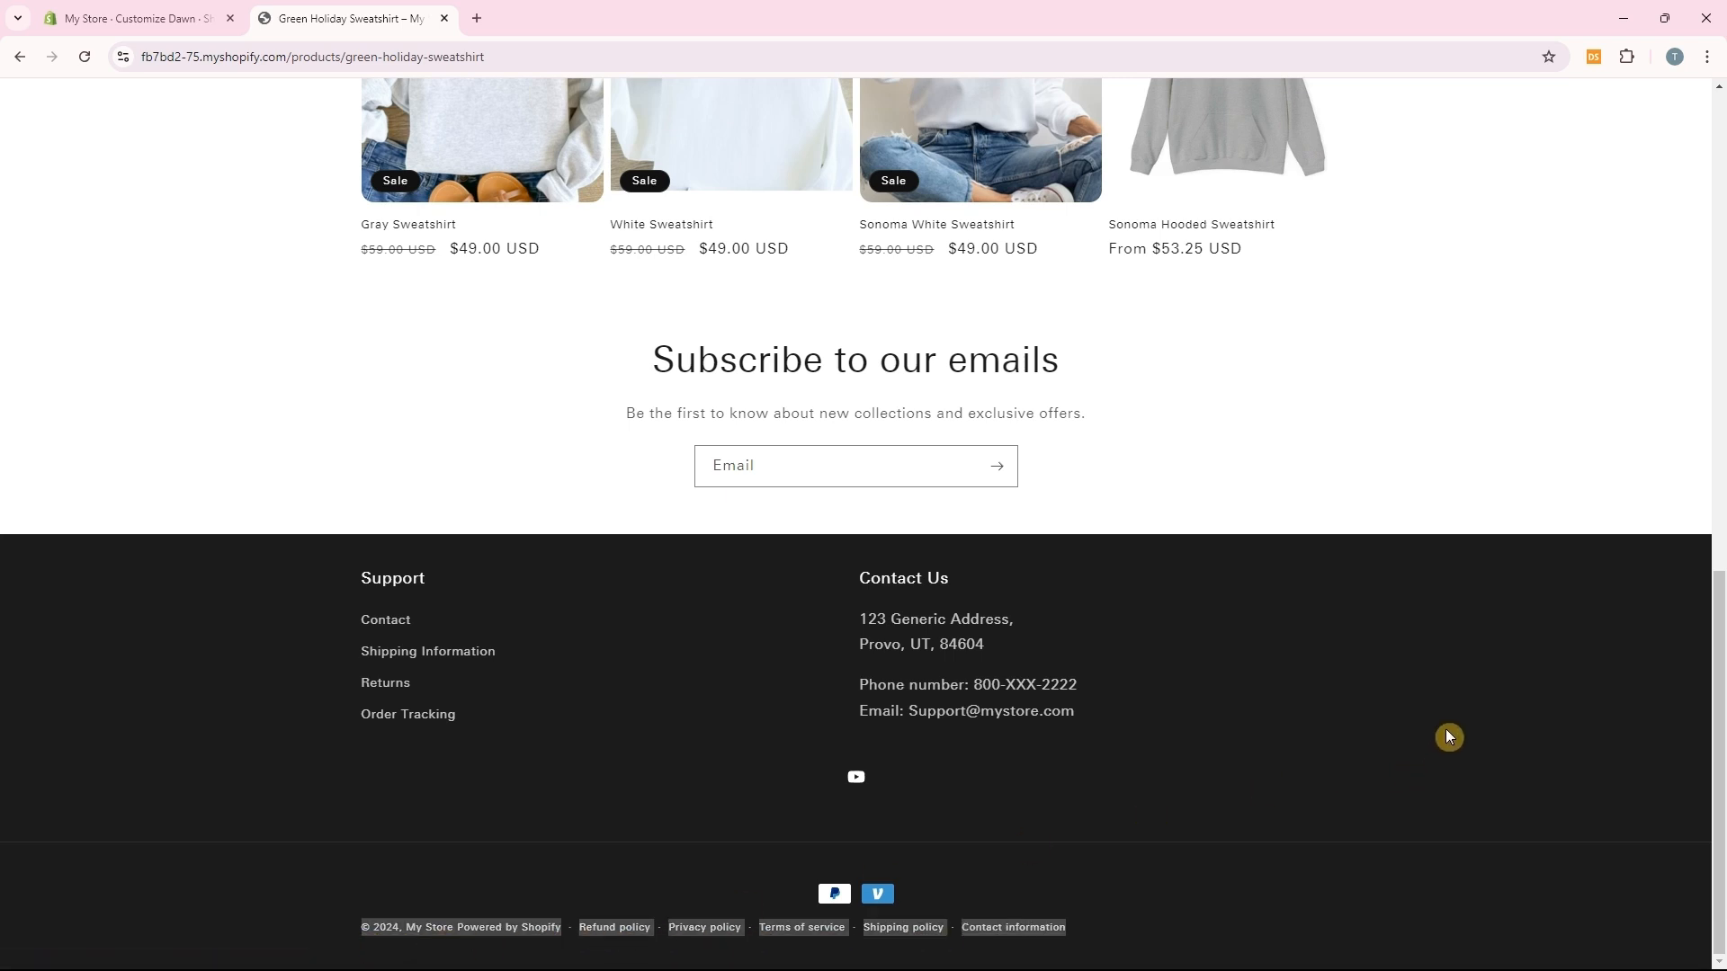
pyautogui.click(1431, 771)
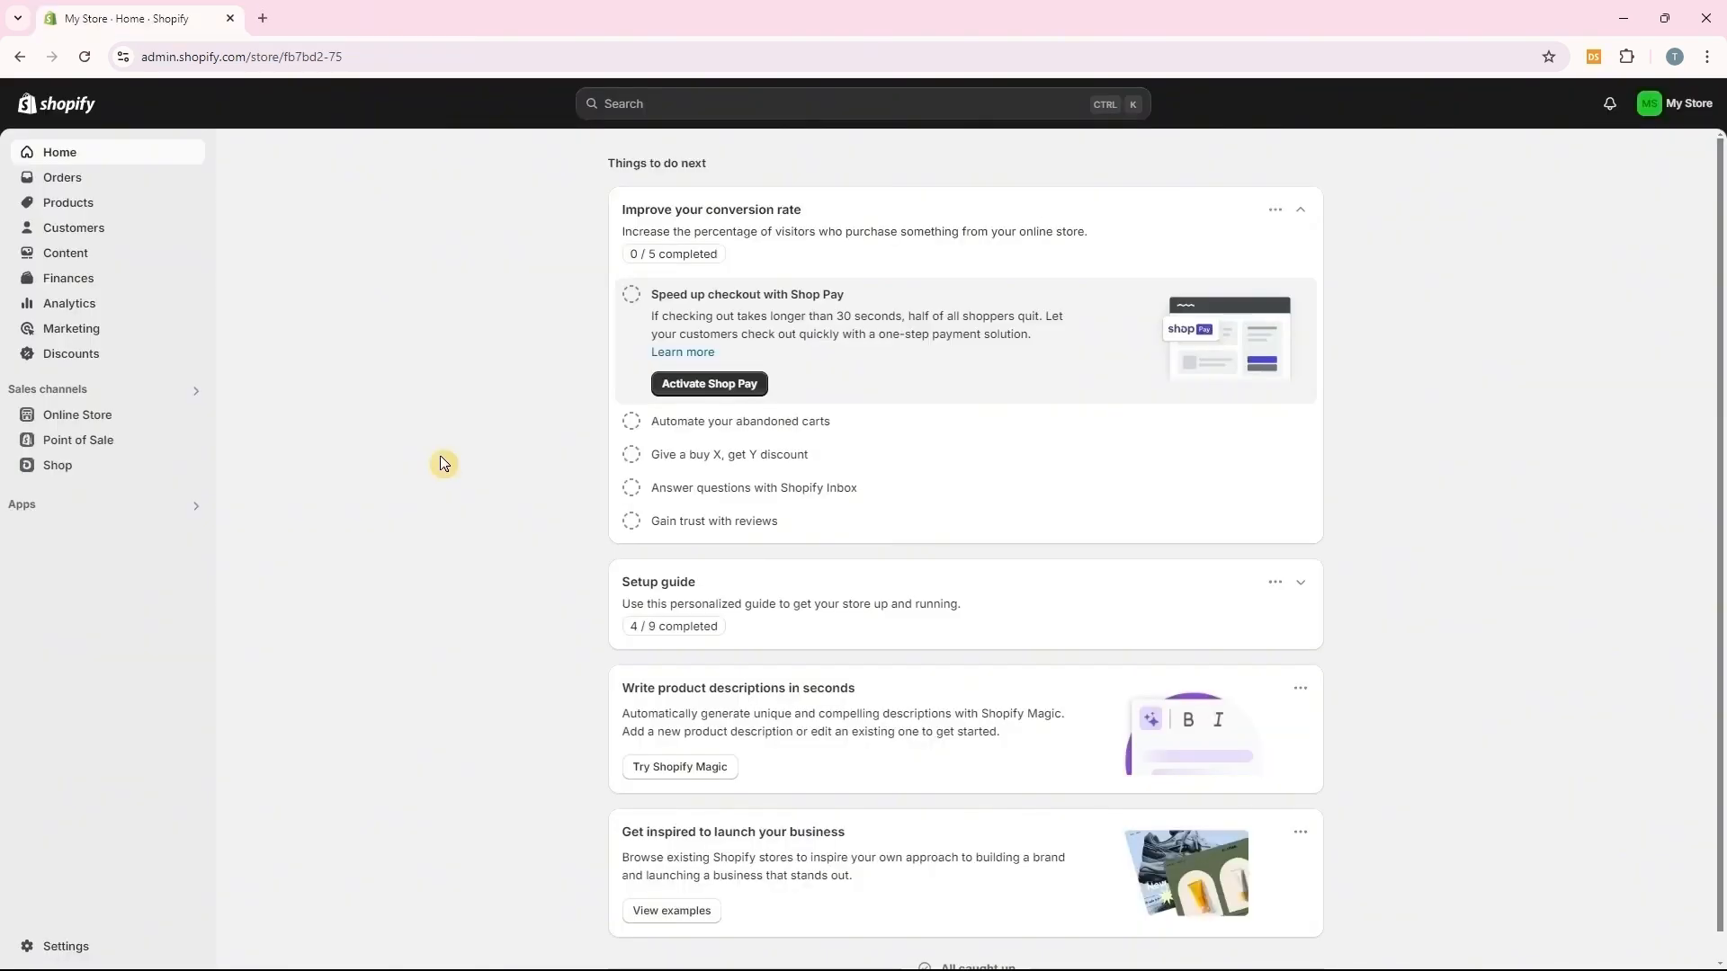
# Open the online store's themes in the Shopify admin and look over the current theme and theme library
pyautogui.click(105, 419)
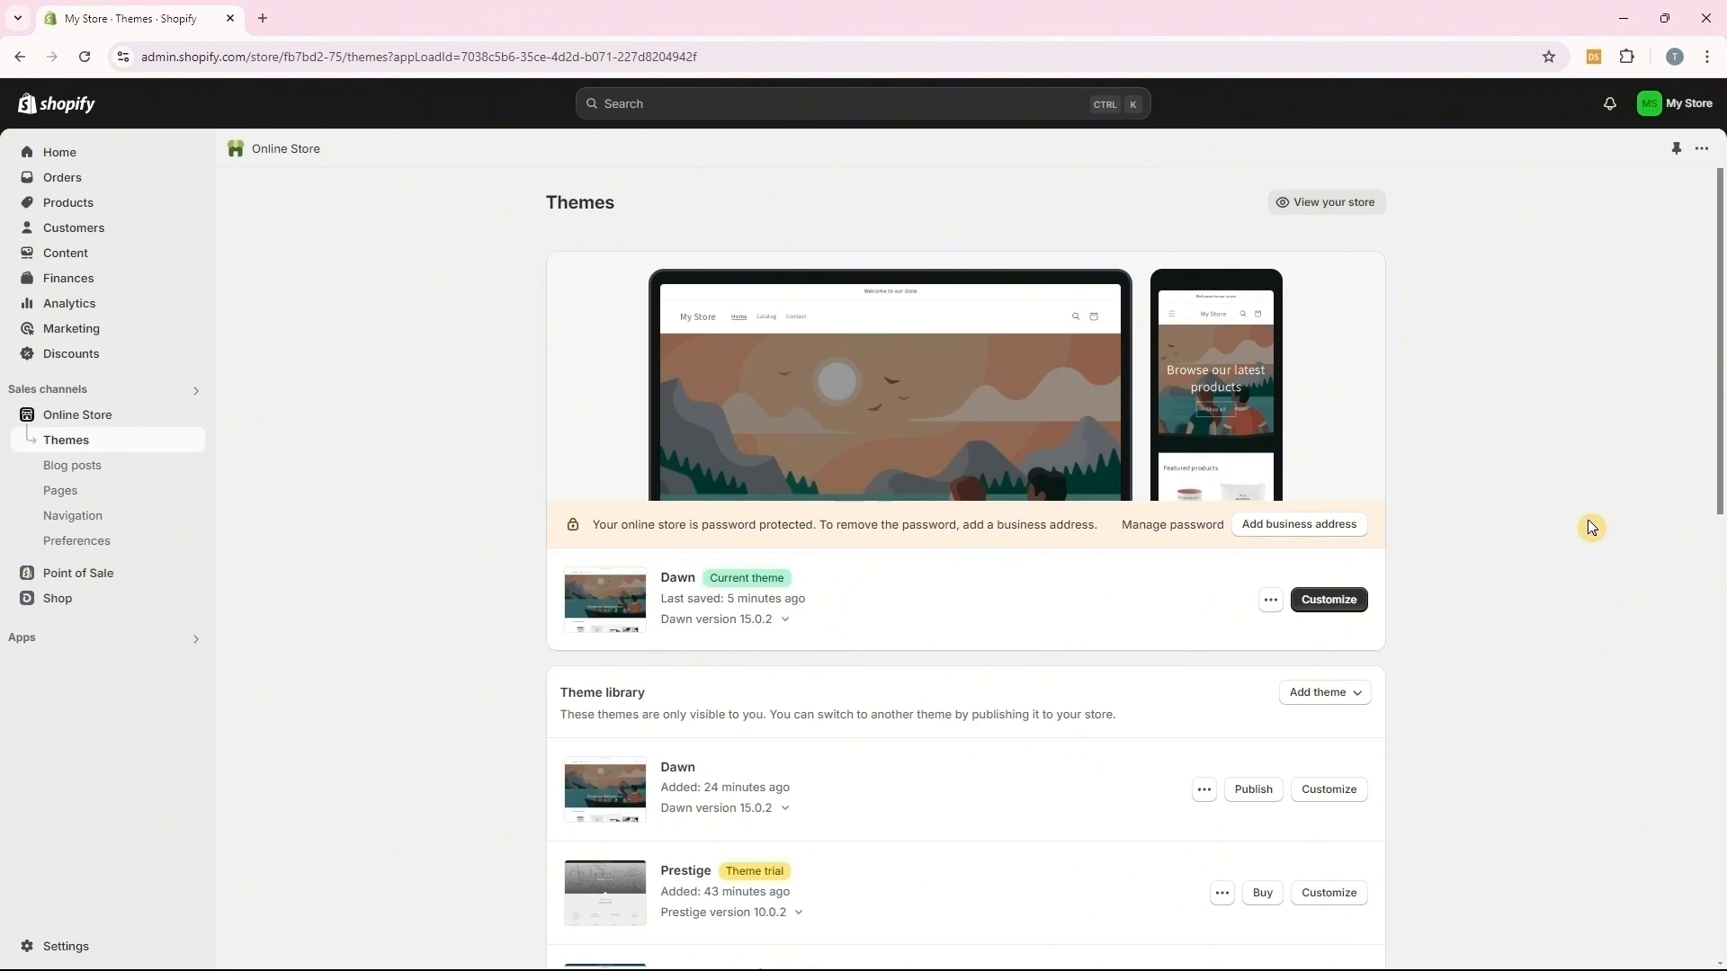
pyautogui.scroll(-2, 1587, 534)
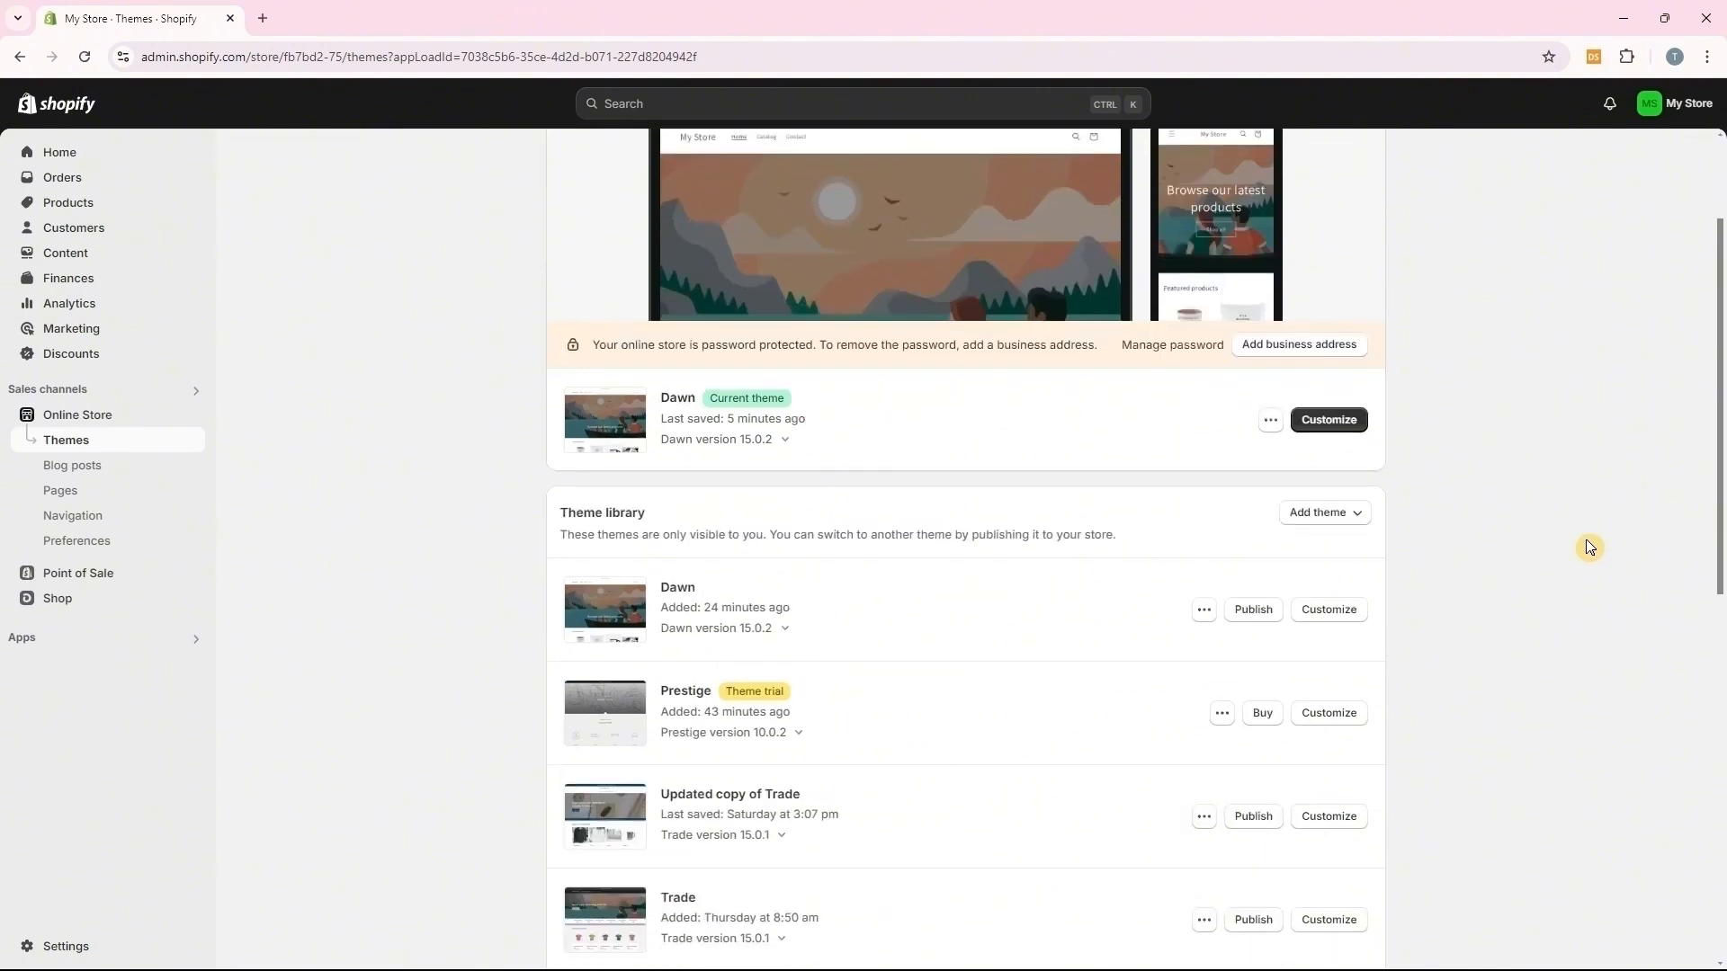
pyautogui.scroll(2, 1587, 540)
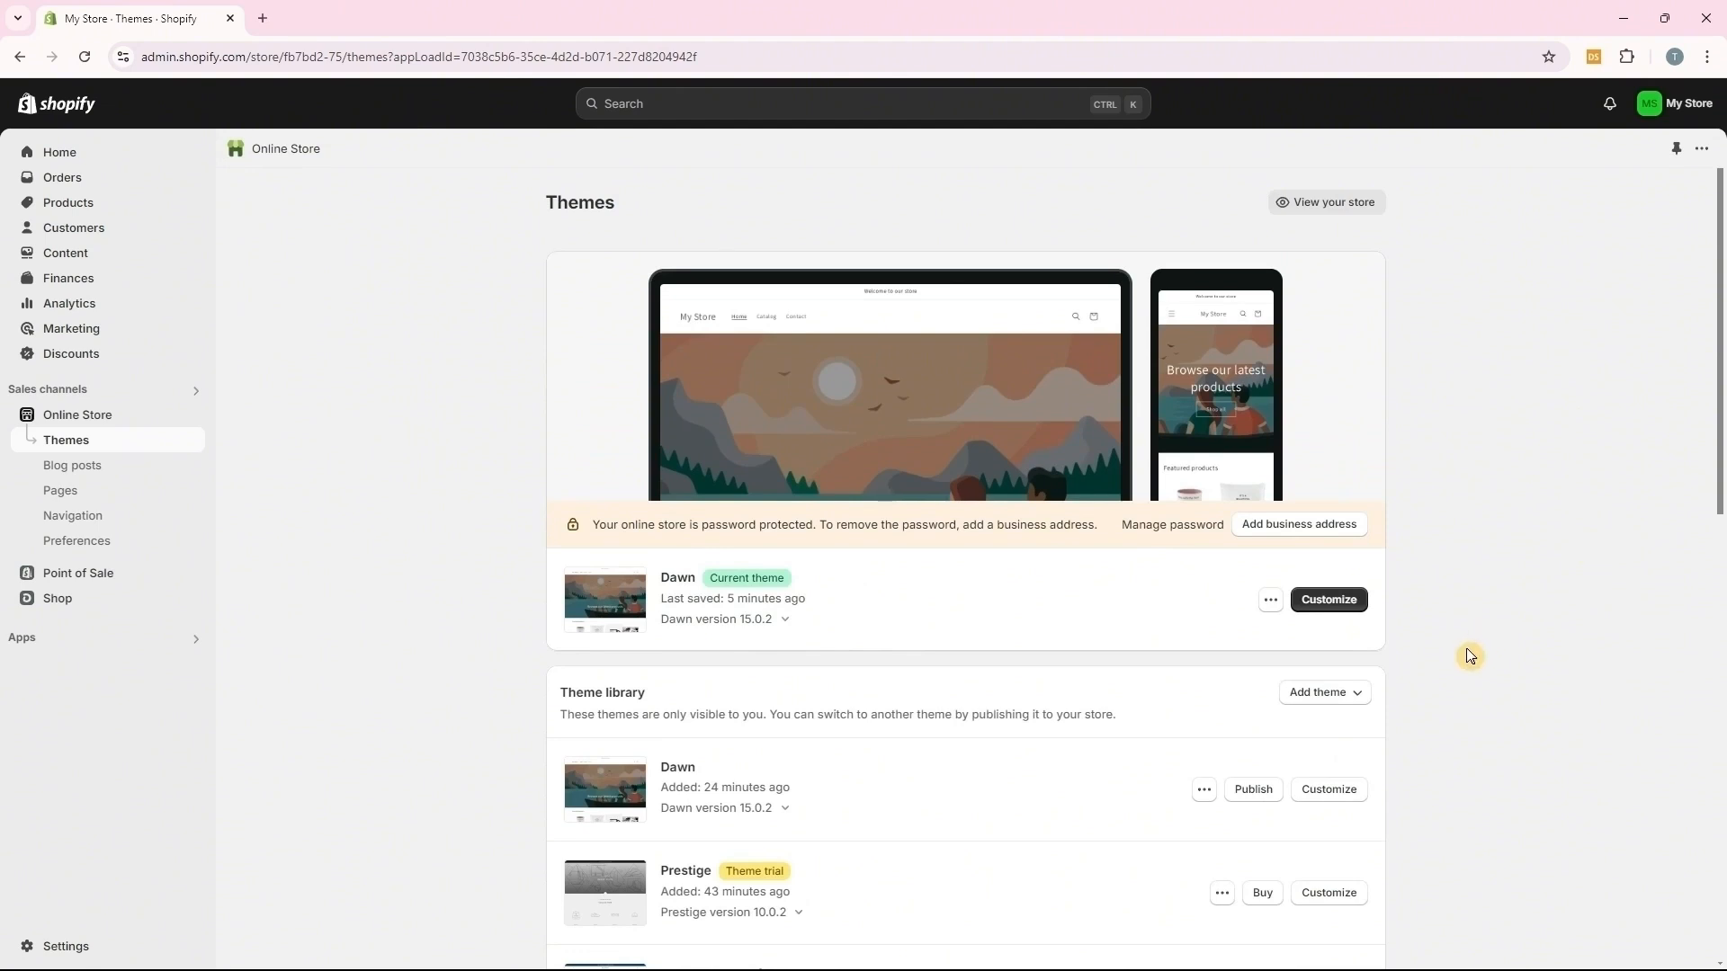
# Visit the Shopify Theme Store and search for the free Dawn theme
pyautogui.click(1349, 694)
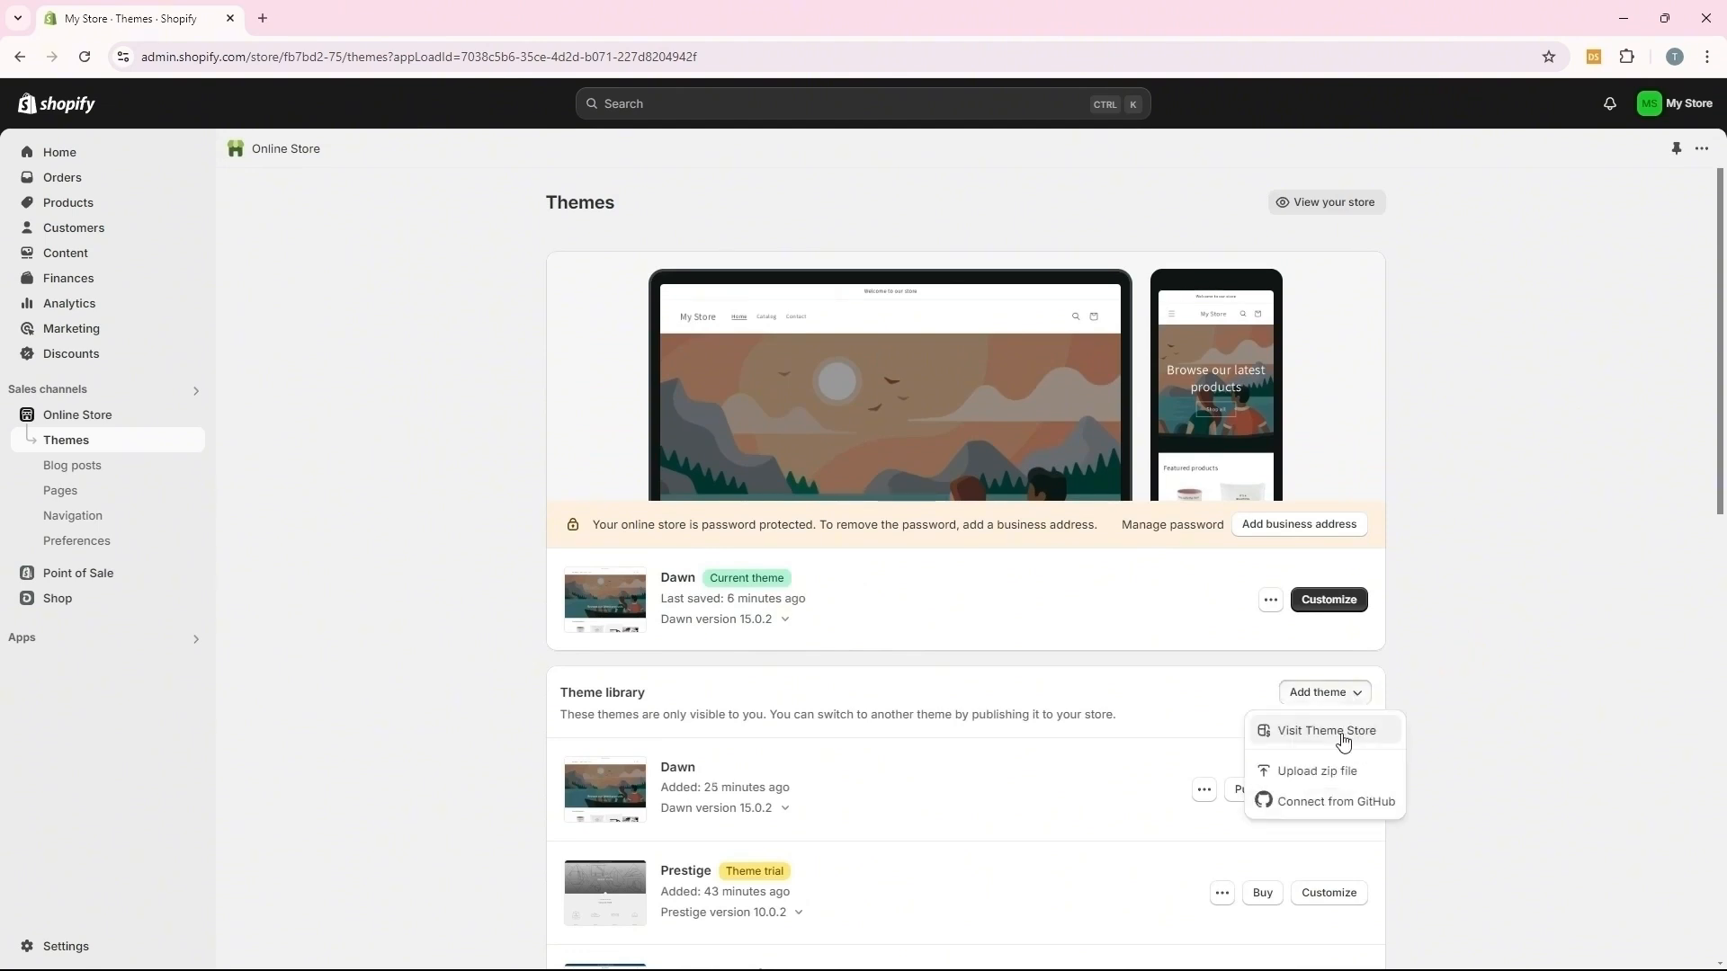
pyautogui.click(1341, 732)
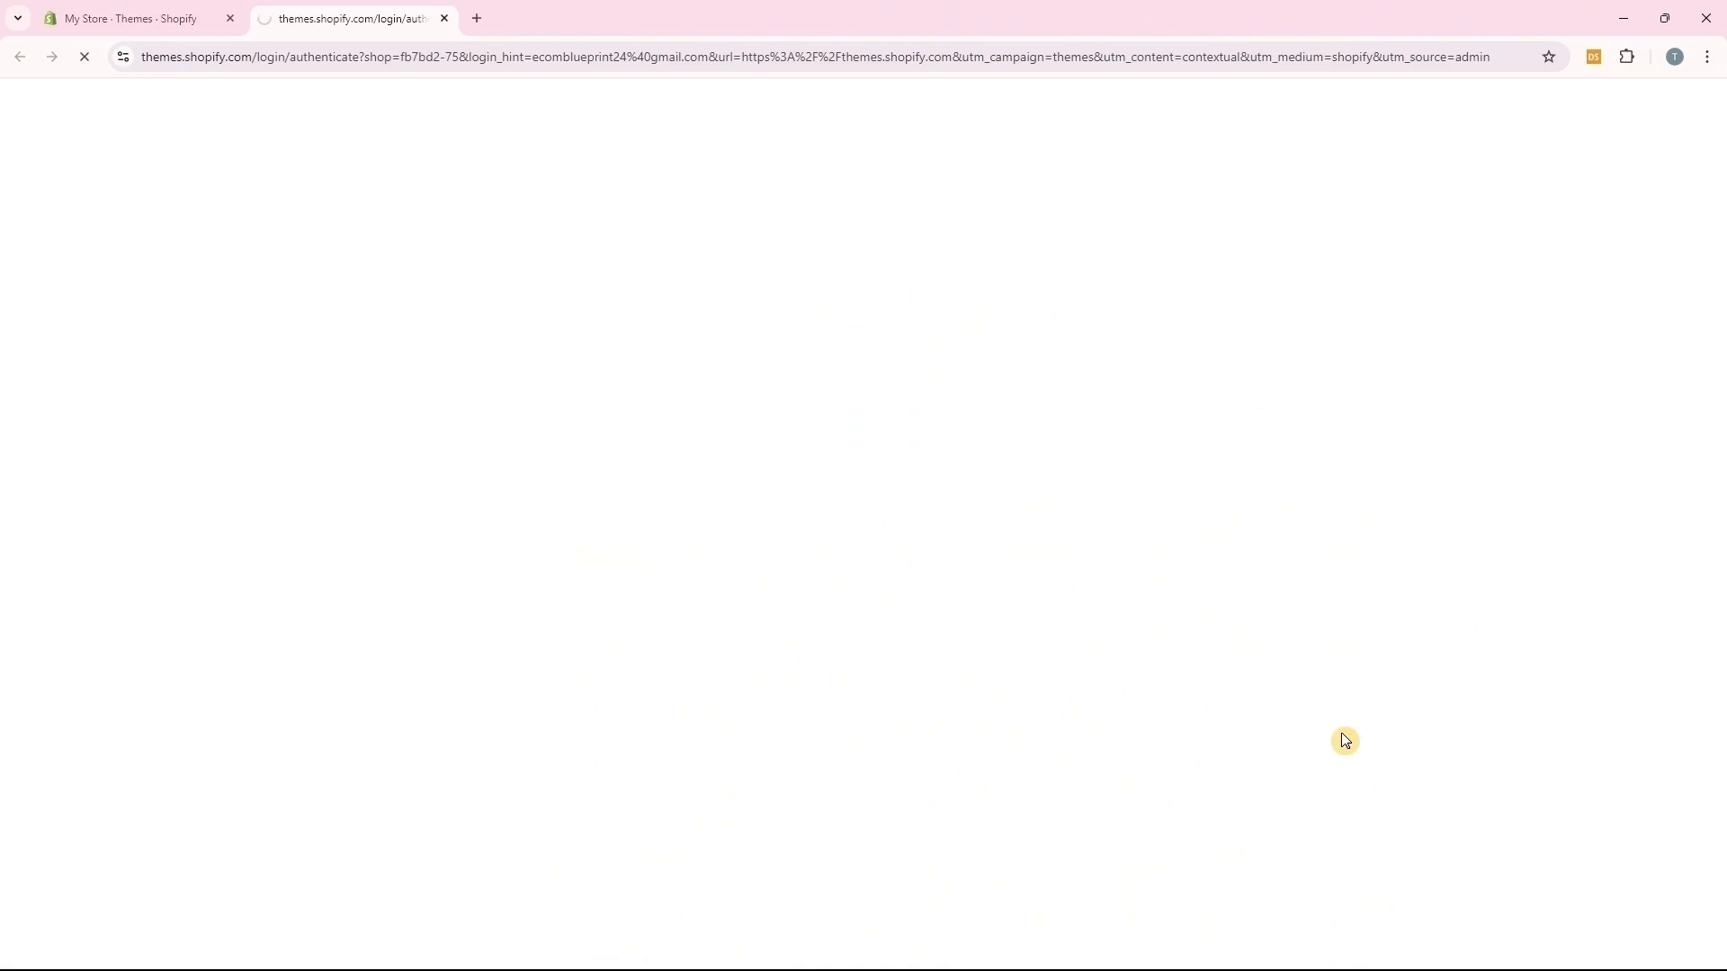
pyautogui.click(1389, 123)
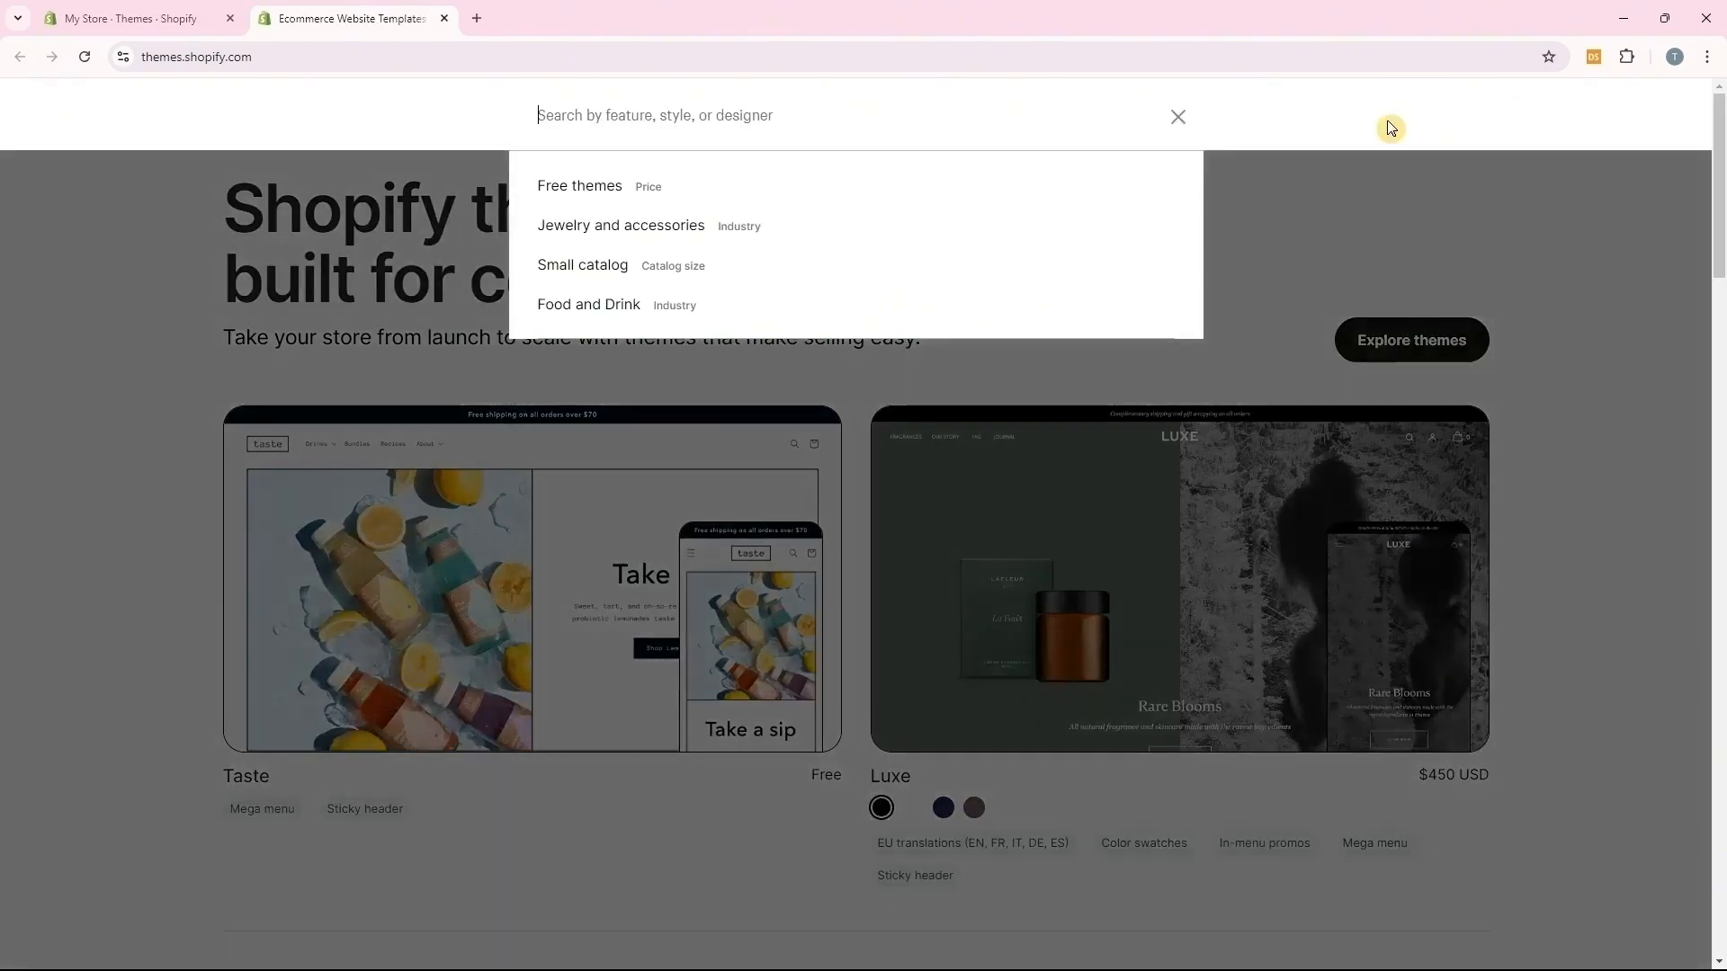
pyautogui.write('dawn')
pyautogui.press('Return')
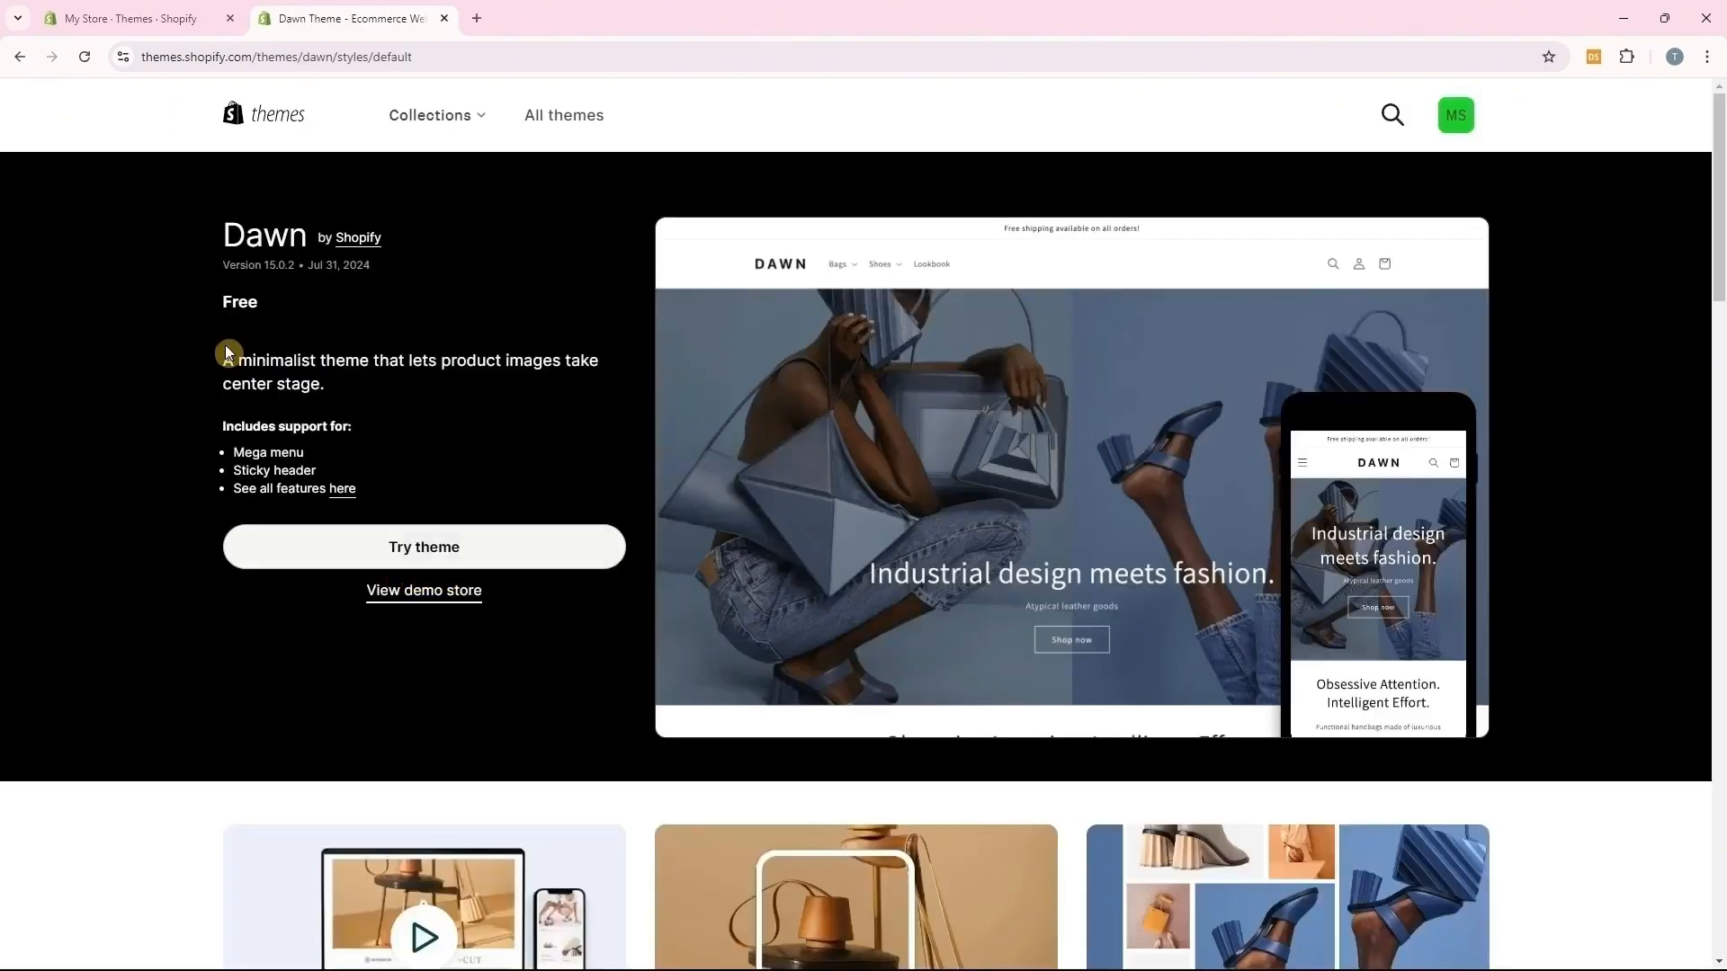
# Return to the store's themes and open the current Dawn theme for customization
pyautogui.click(131, 18)
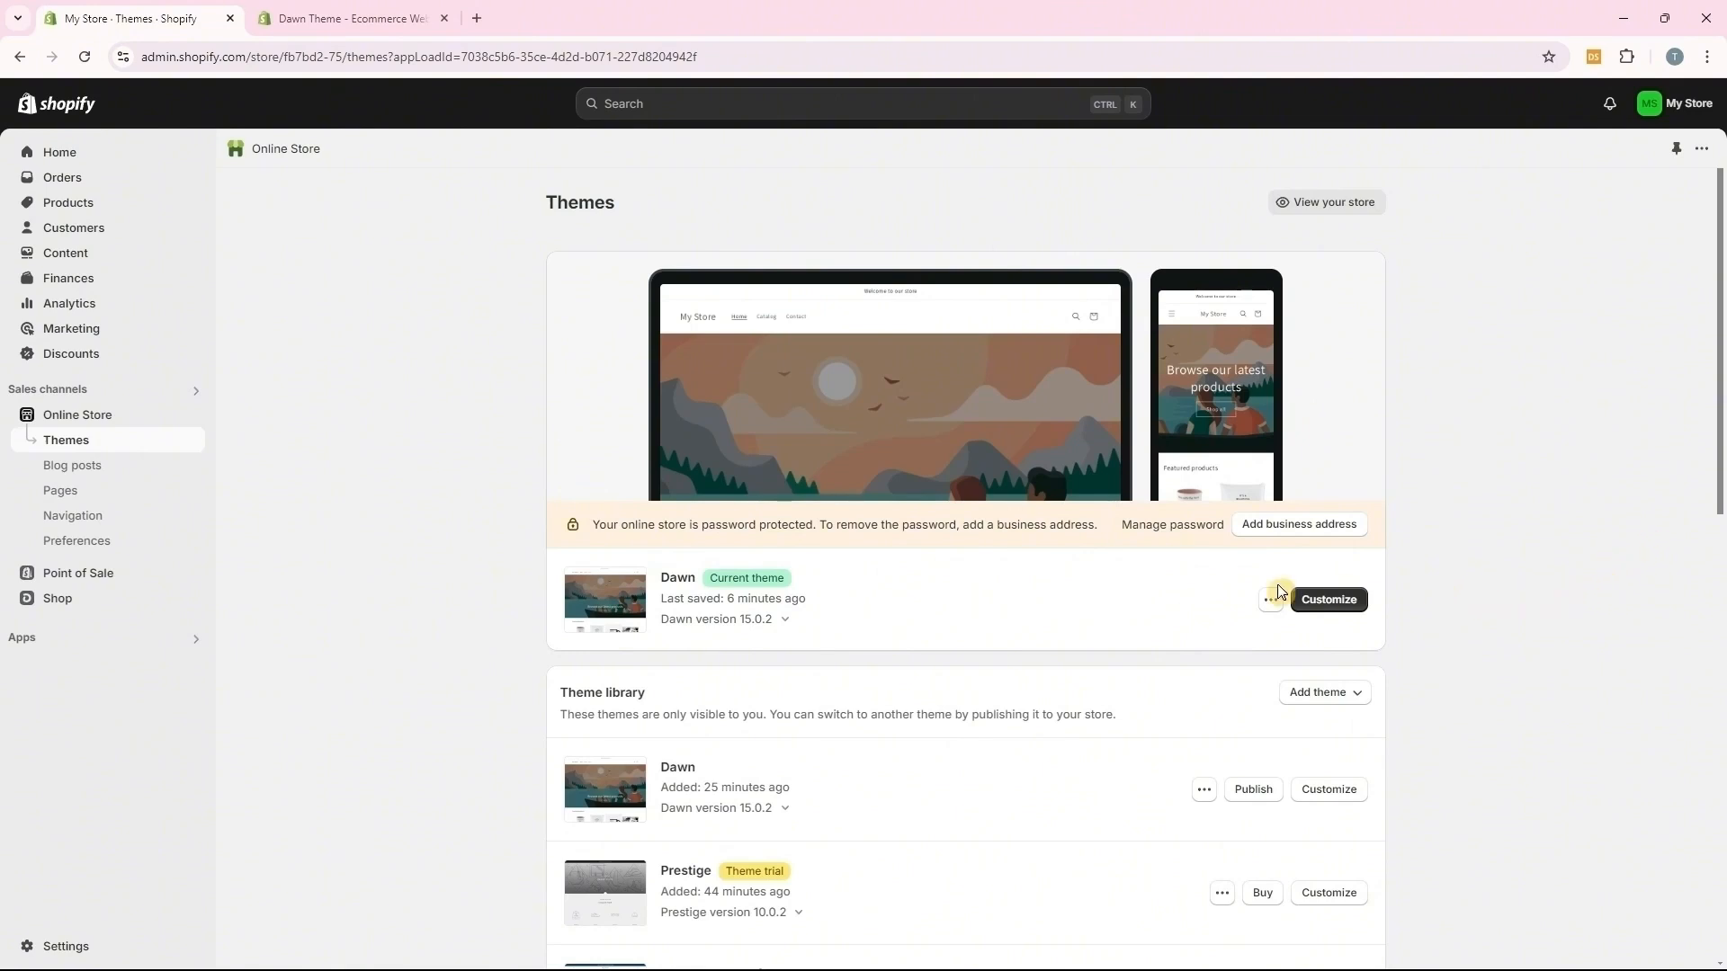
pyautogui.click(1344, 600)
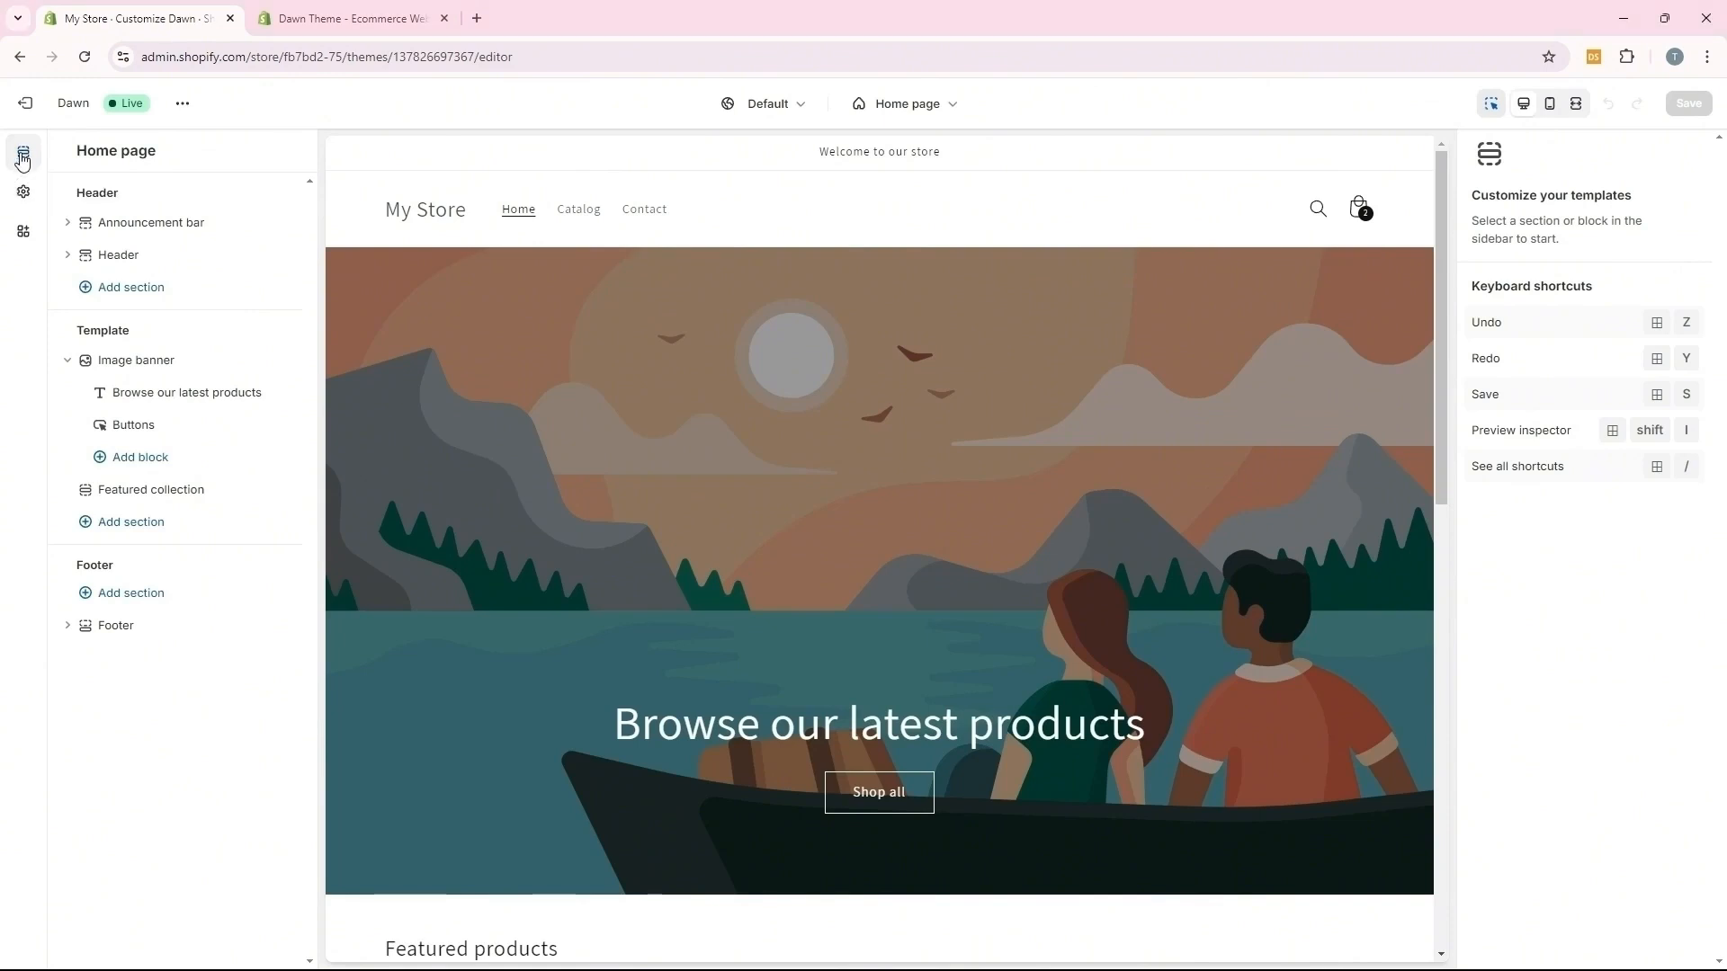
# Look at the theme editor's theme settings and app embeds, ending on the home page sections
pyautogui.click(22, 197)
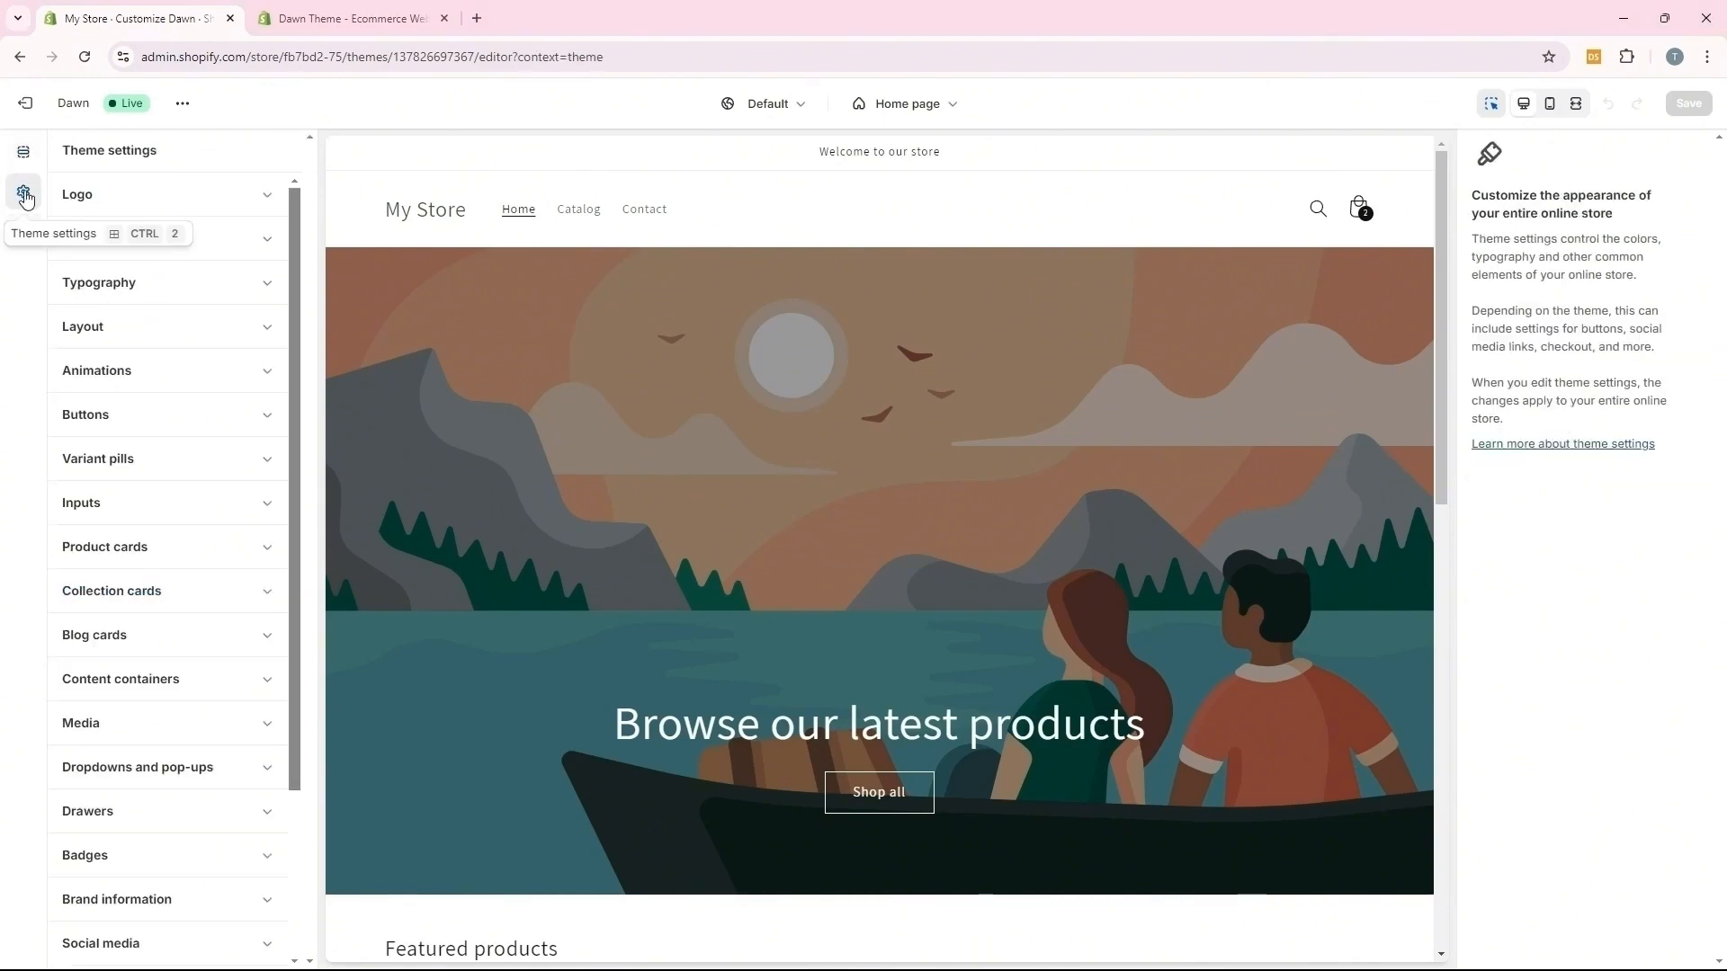
pyautogui.click(24, 155)
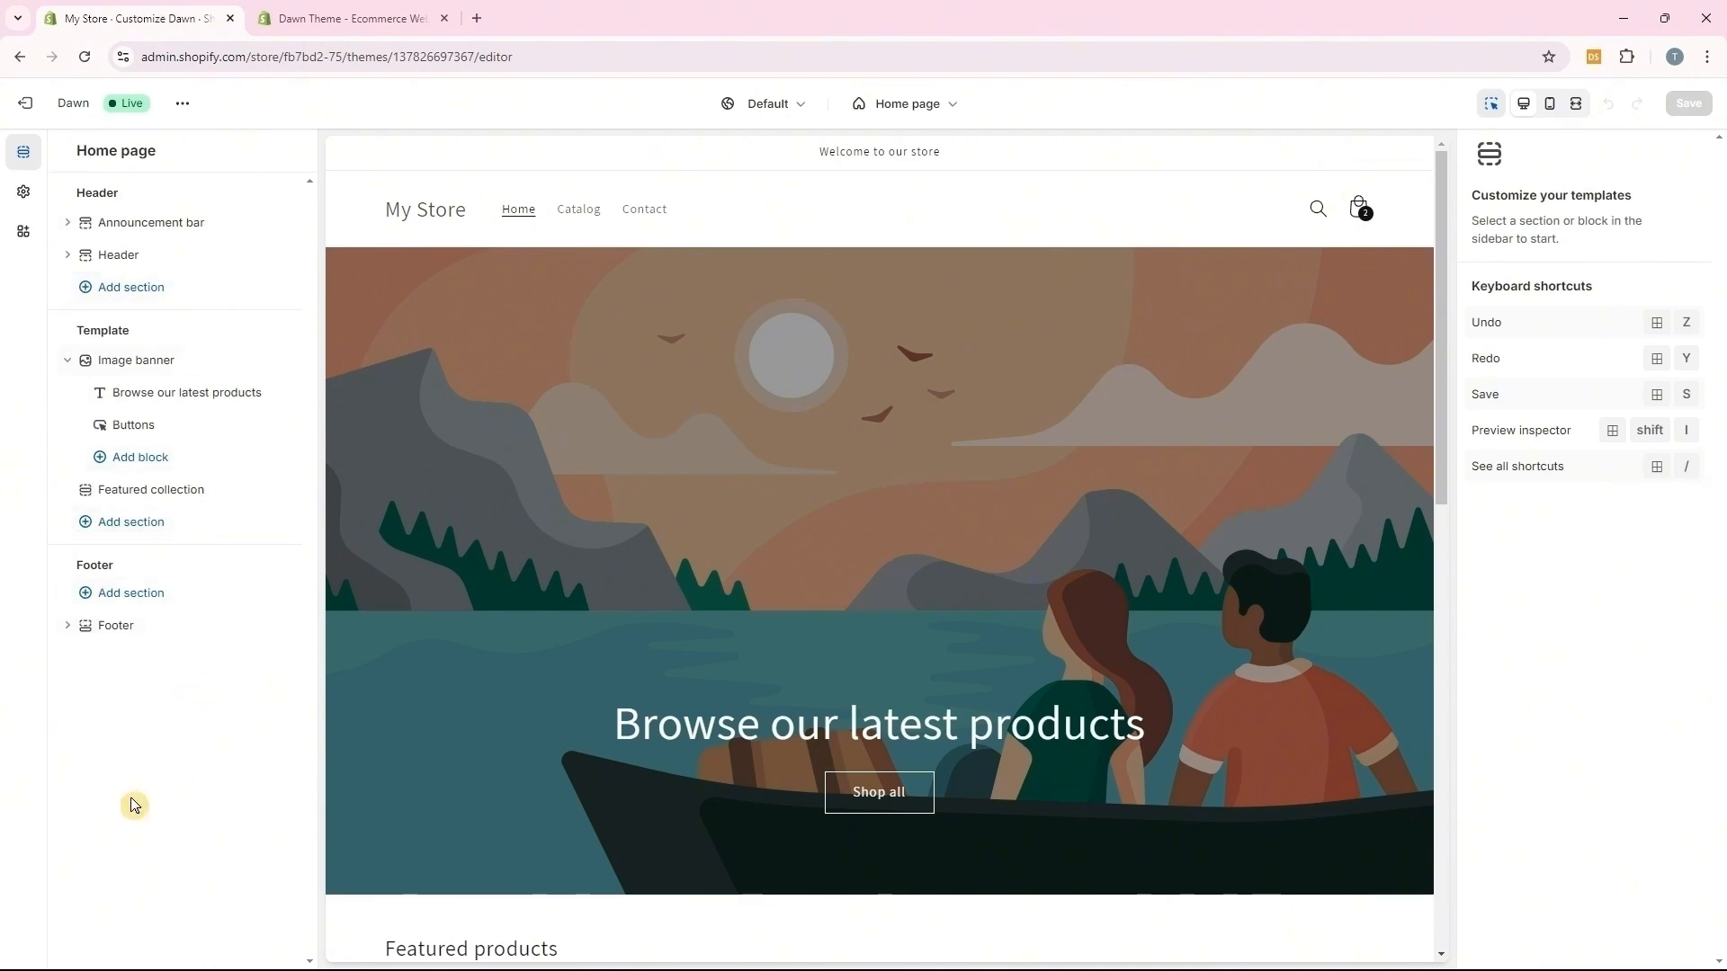
pyautogui.click(24, 193)
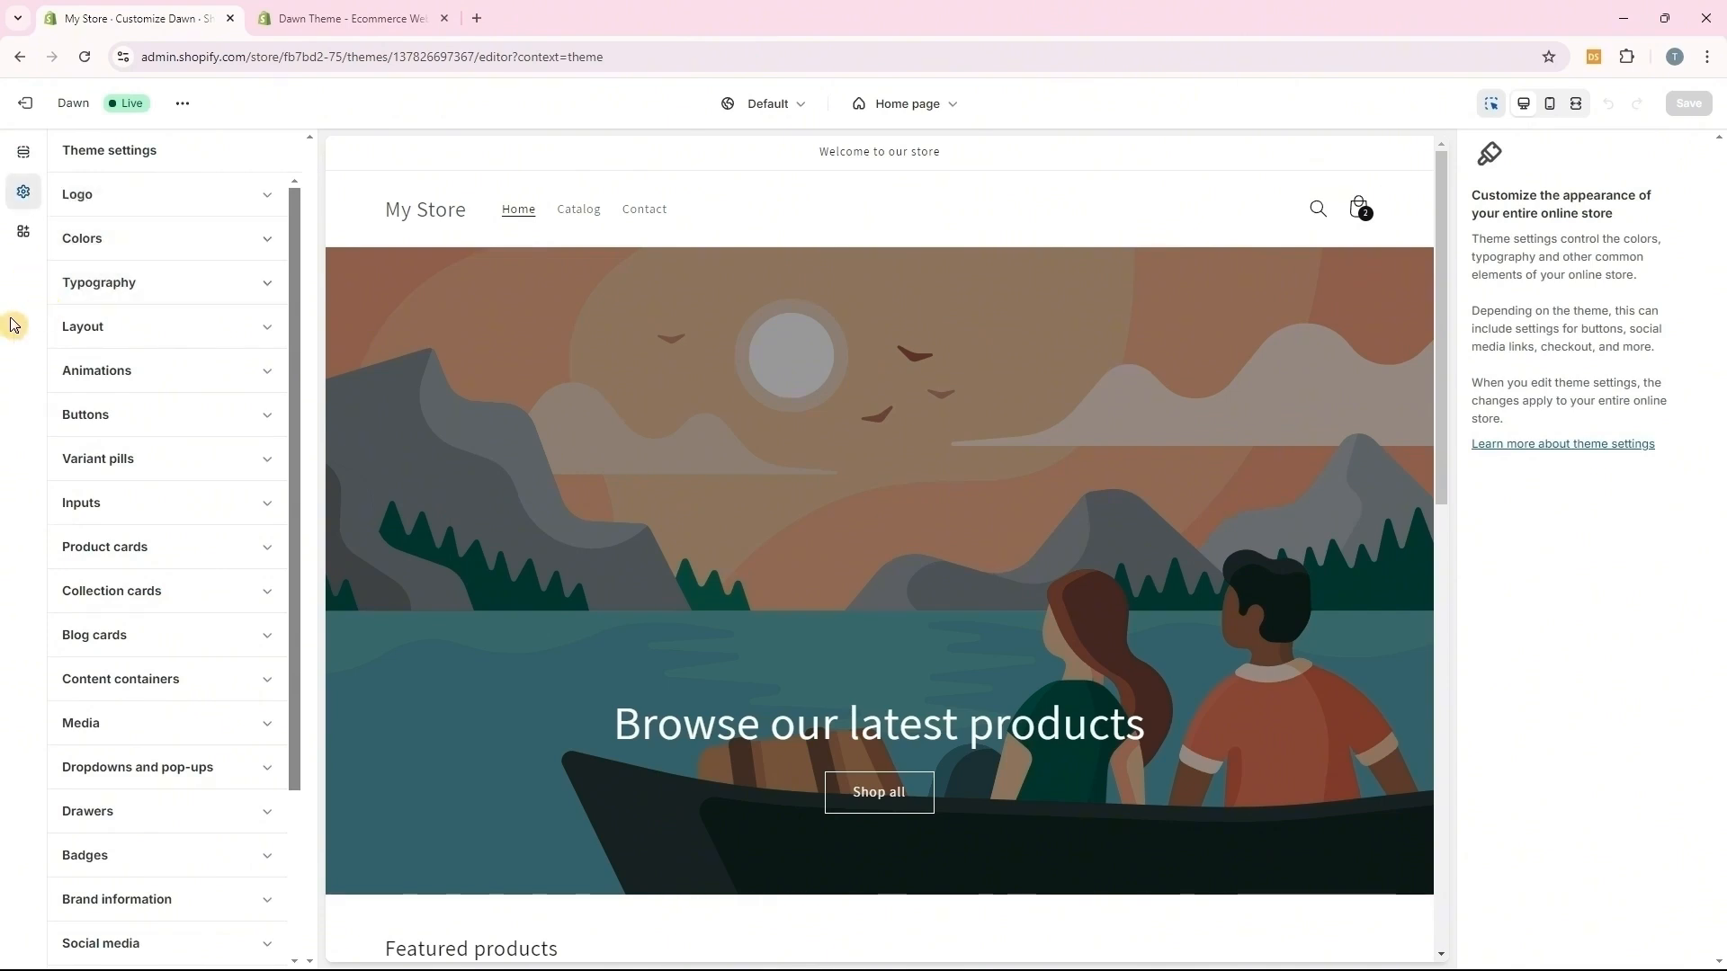
pyautogui.click(23, 233)
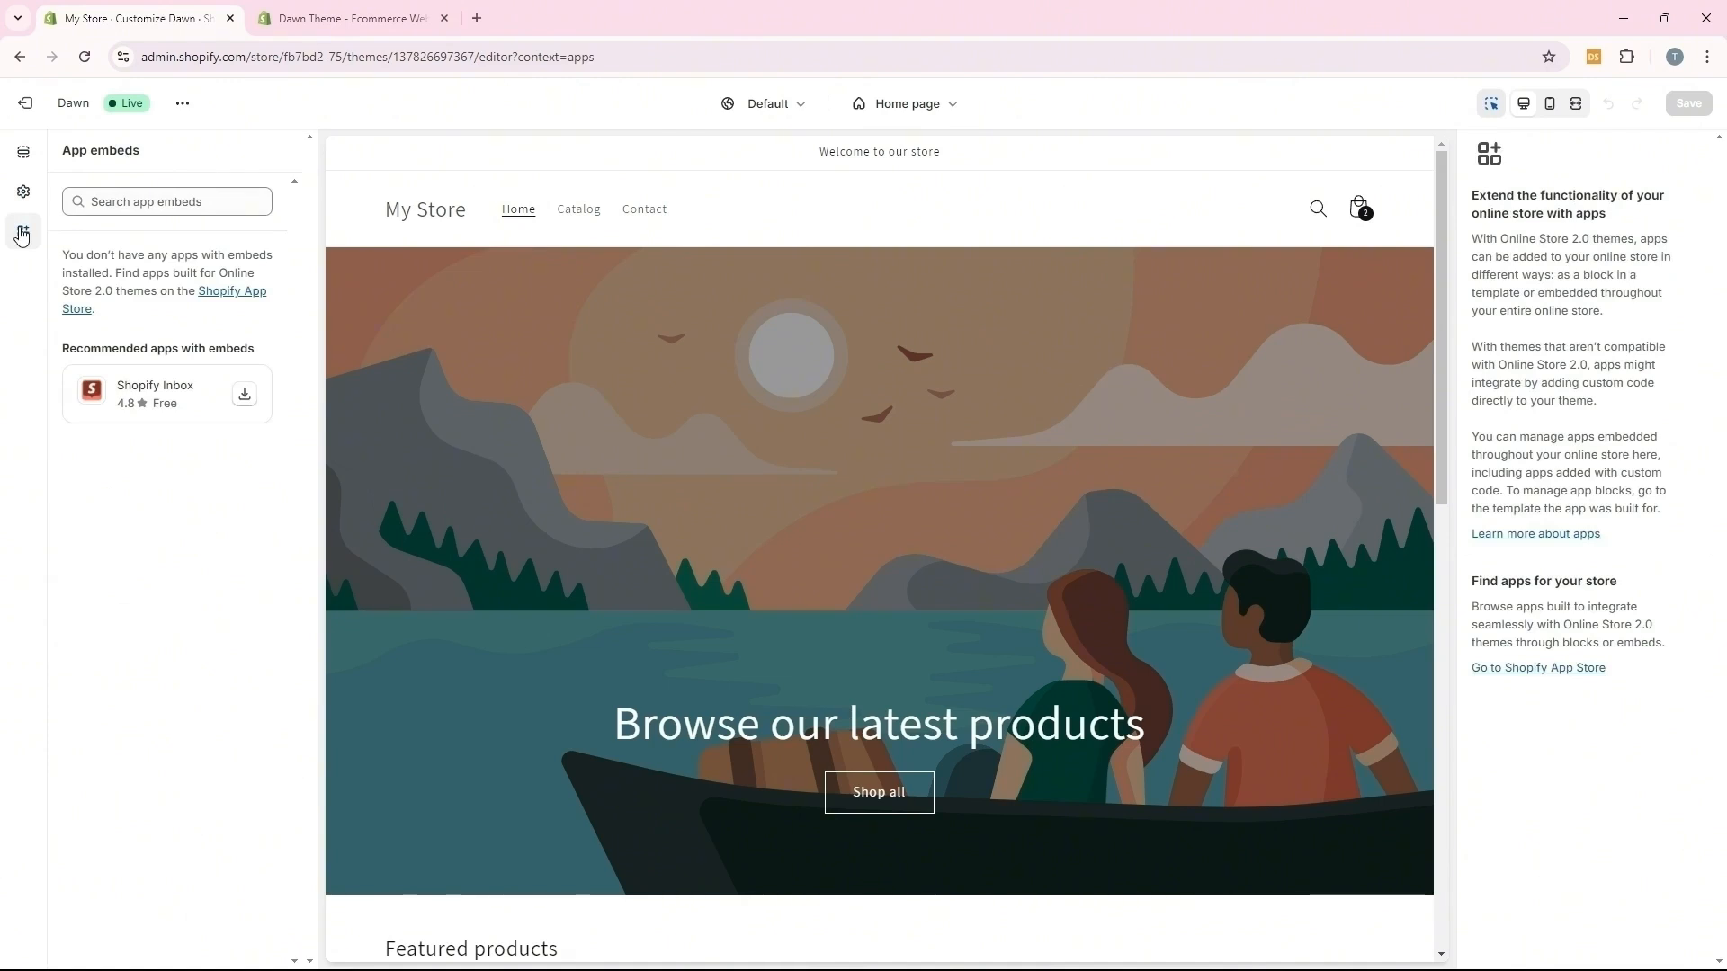
pyautogui.click(20, 155)
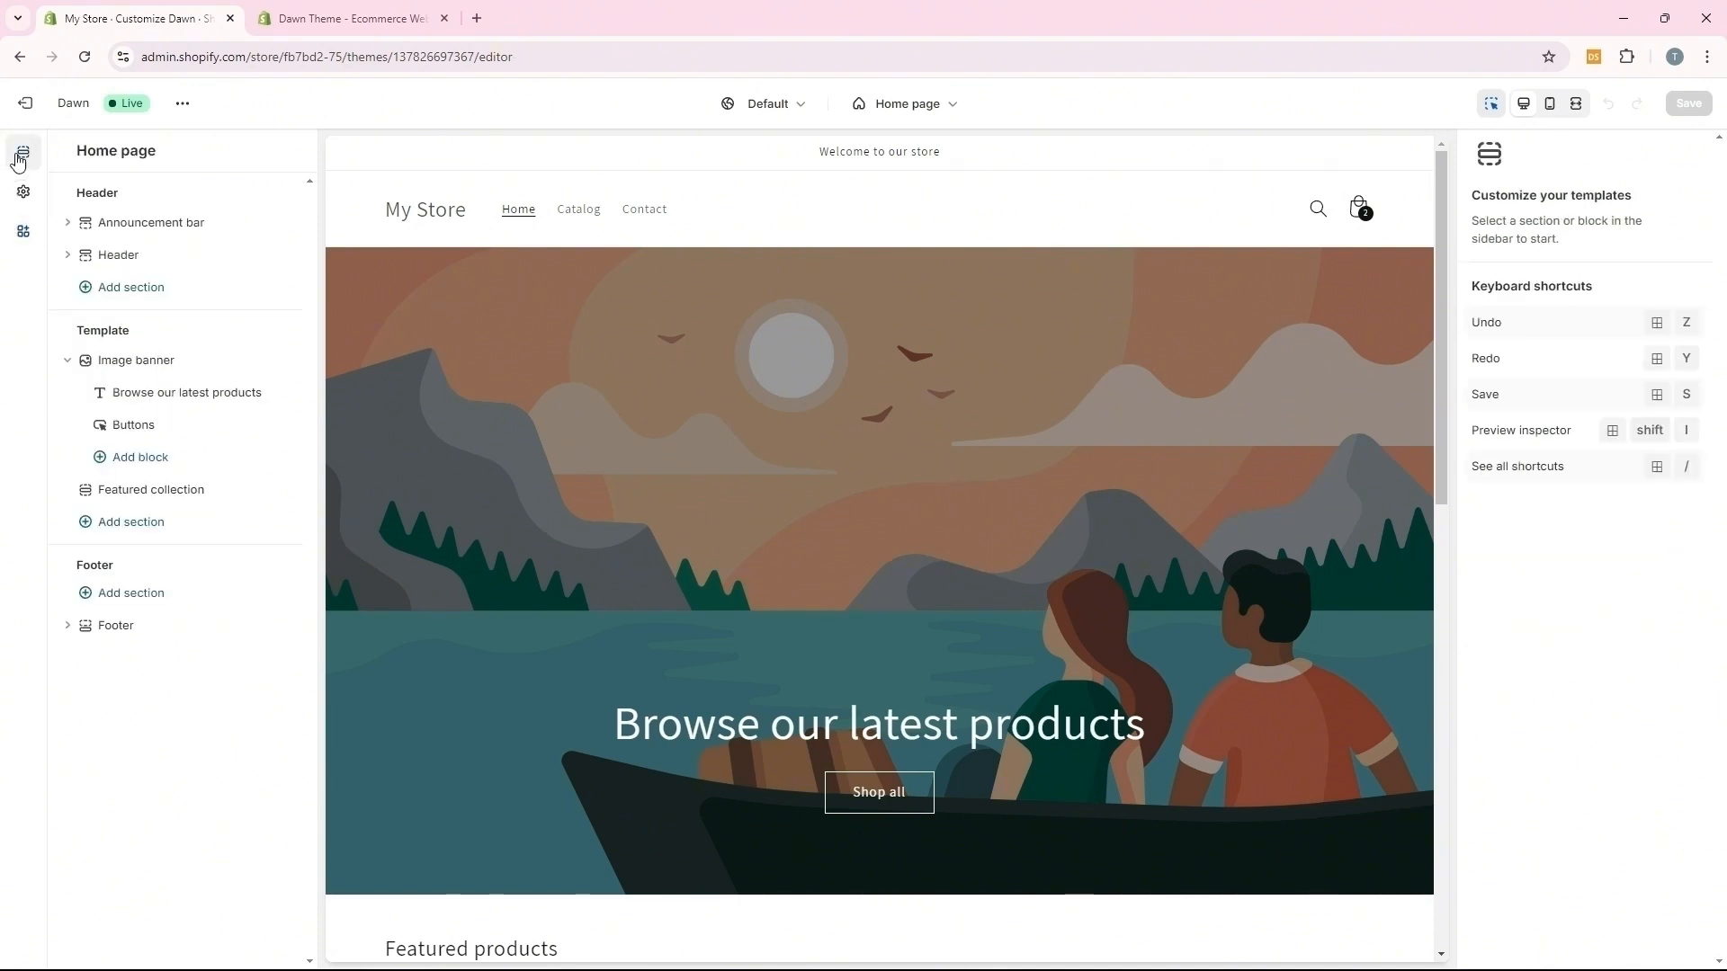
# View the default product template in the editor and return to the home page template
pyautogui.click(951, 108)
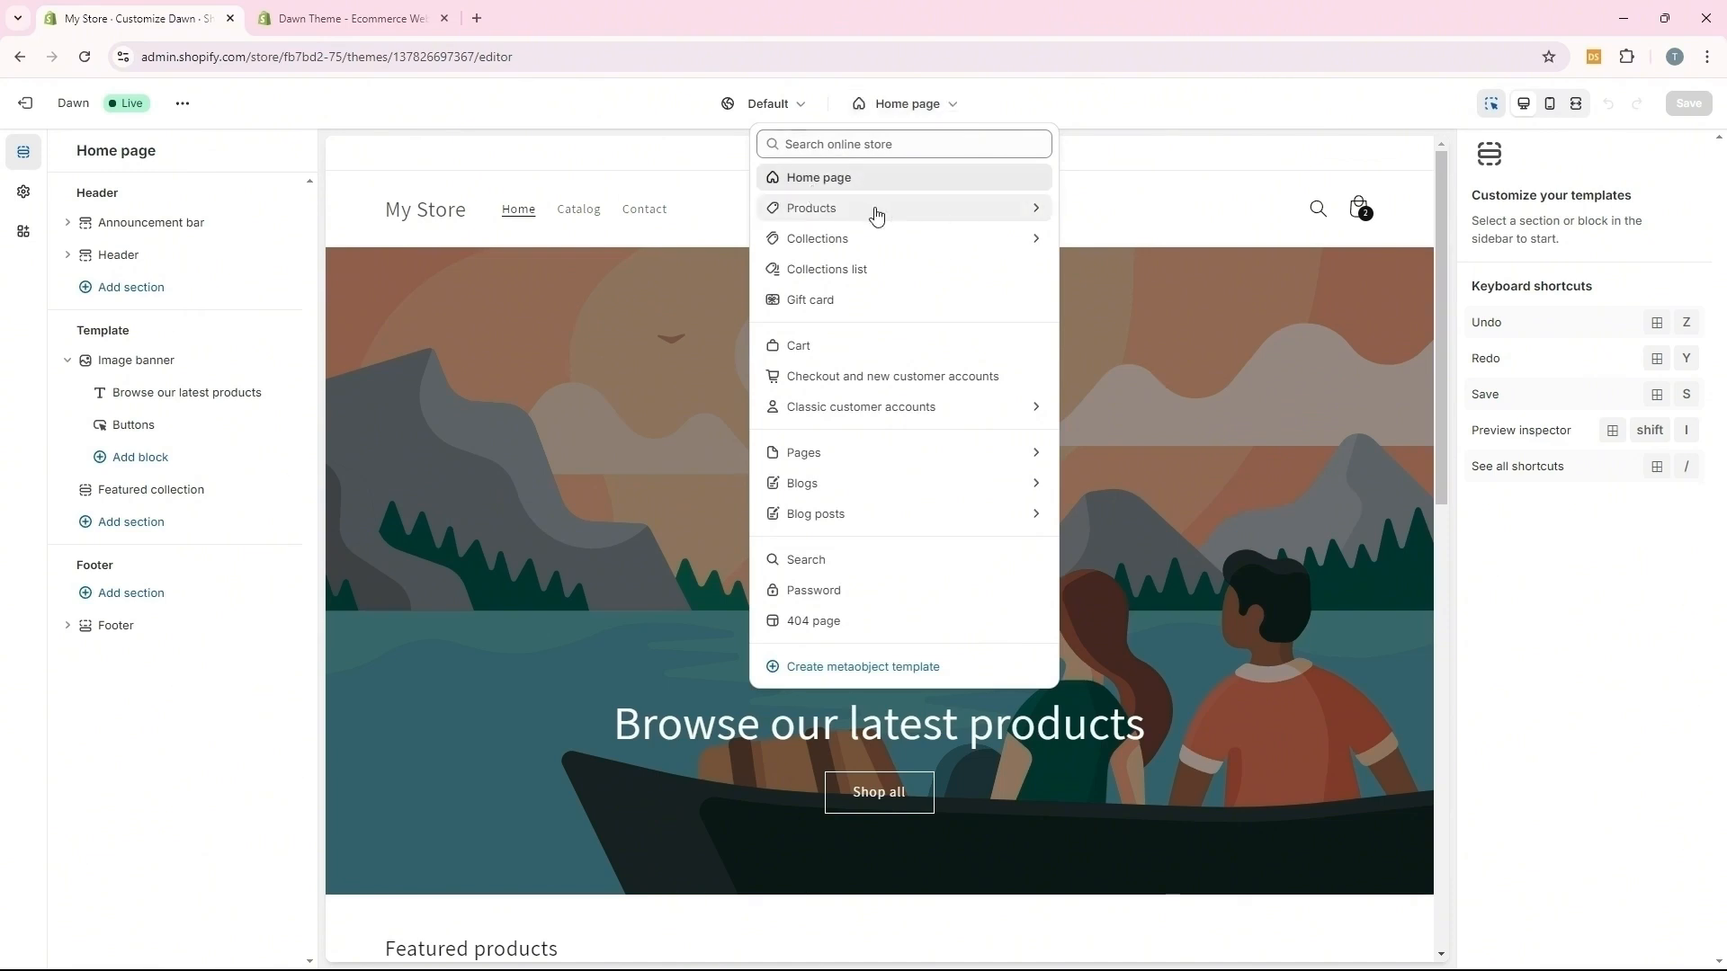
pyautogui.click(829, 217)
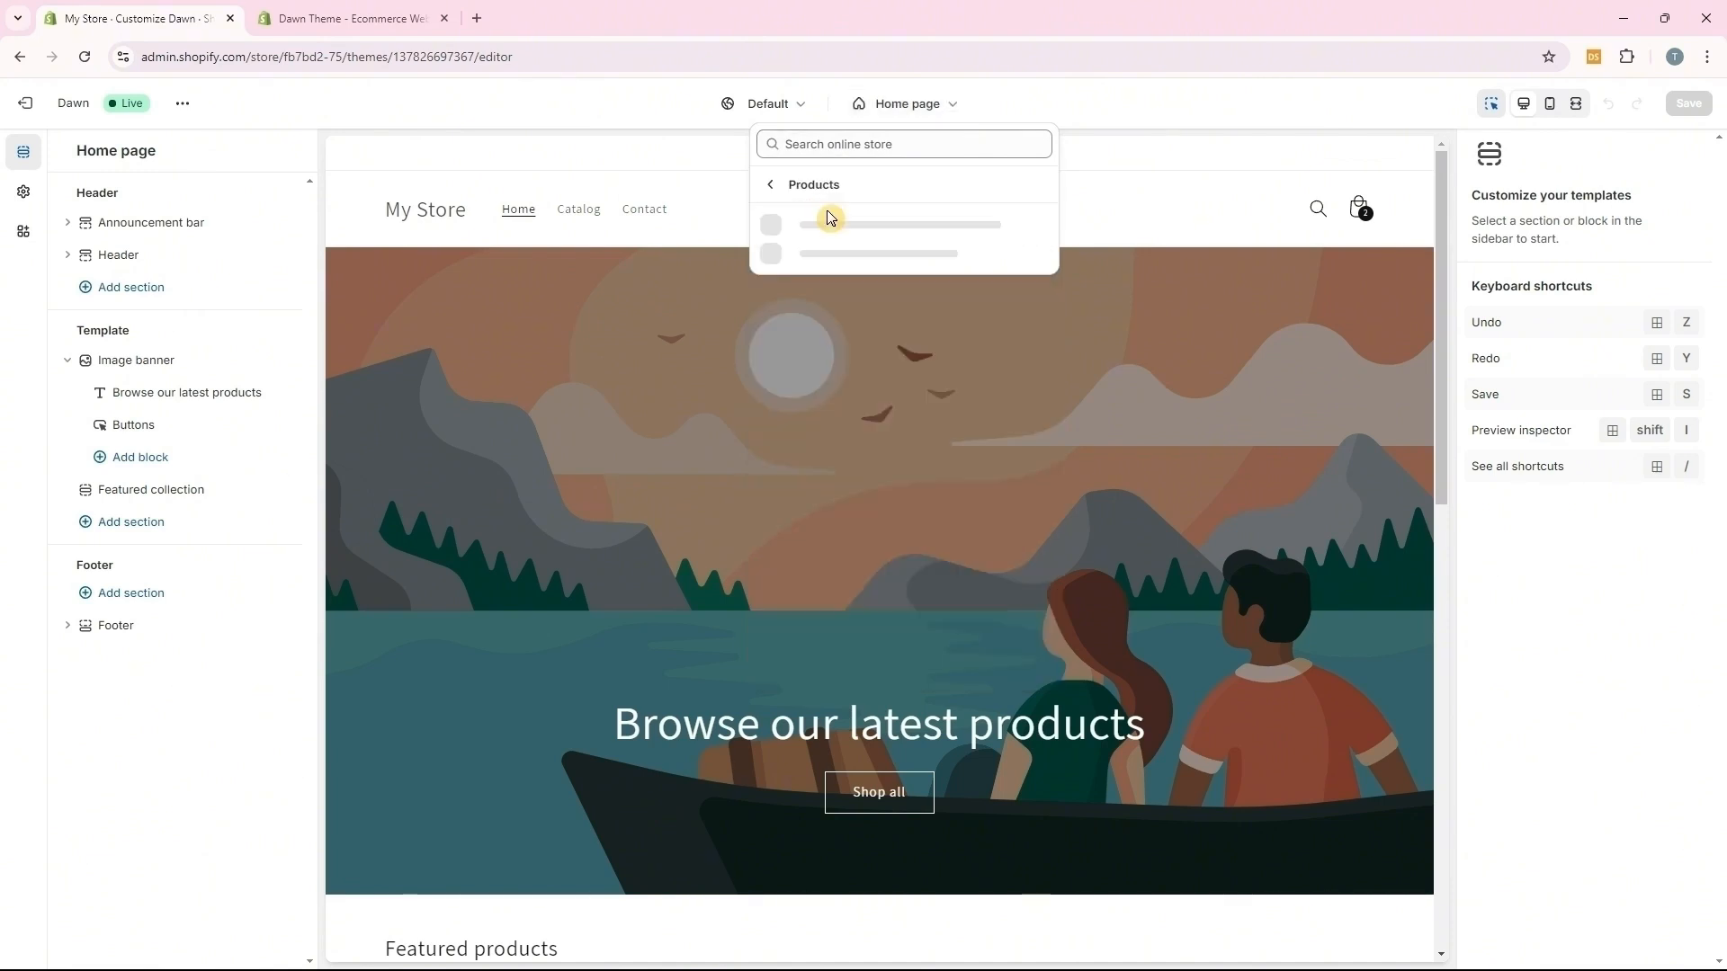
pyautogui.click(855, 237)
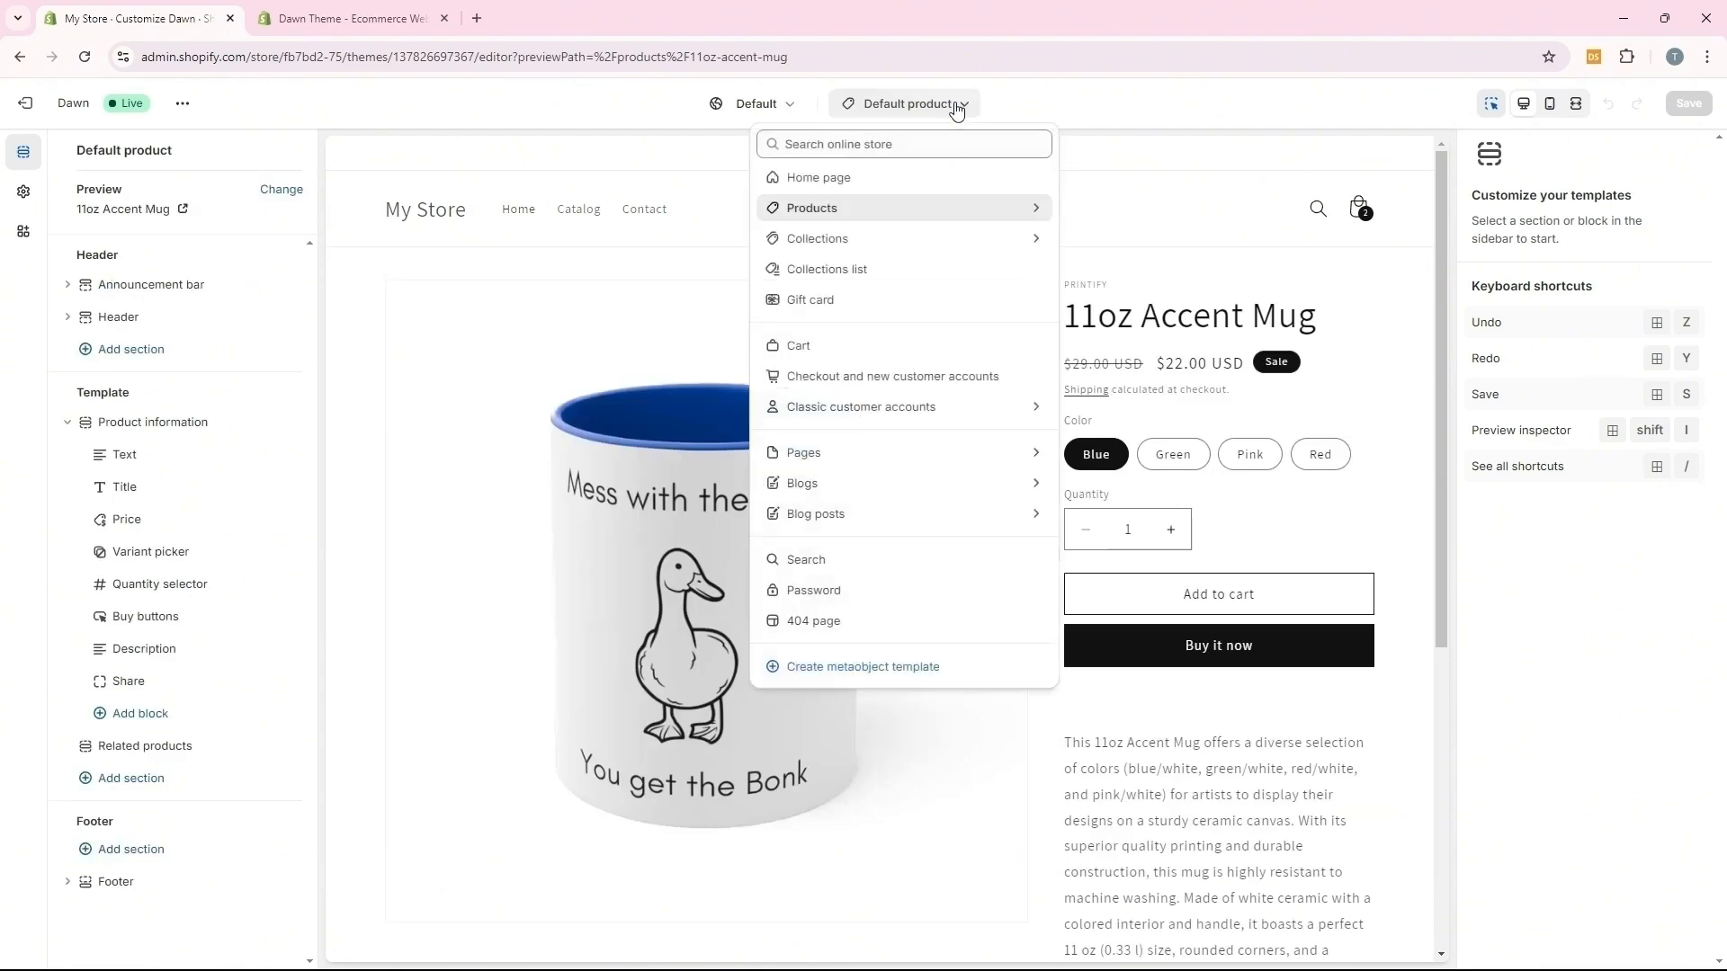
pyautogui.click(837, 179)
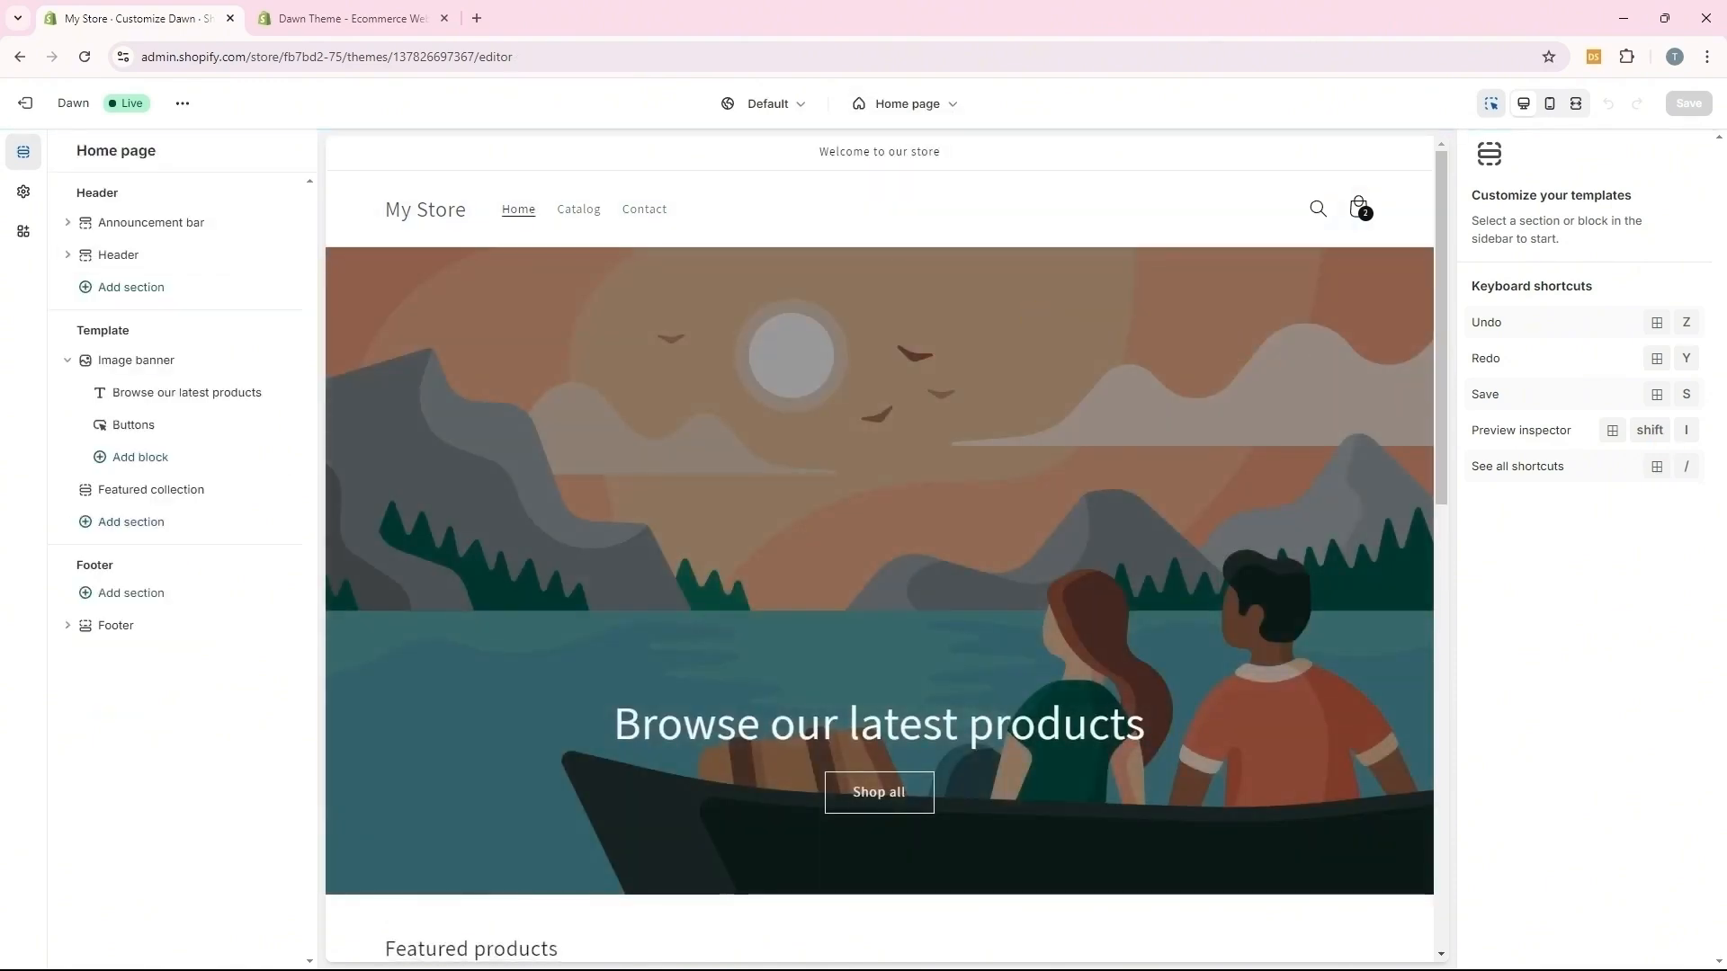
# Preview the home page in mobile and fullscreen views, ending in the desktop view
pyautogui.click(1549, 106)
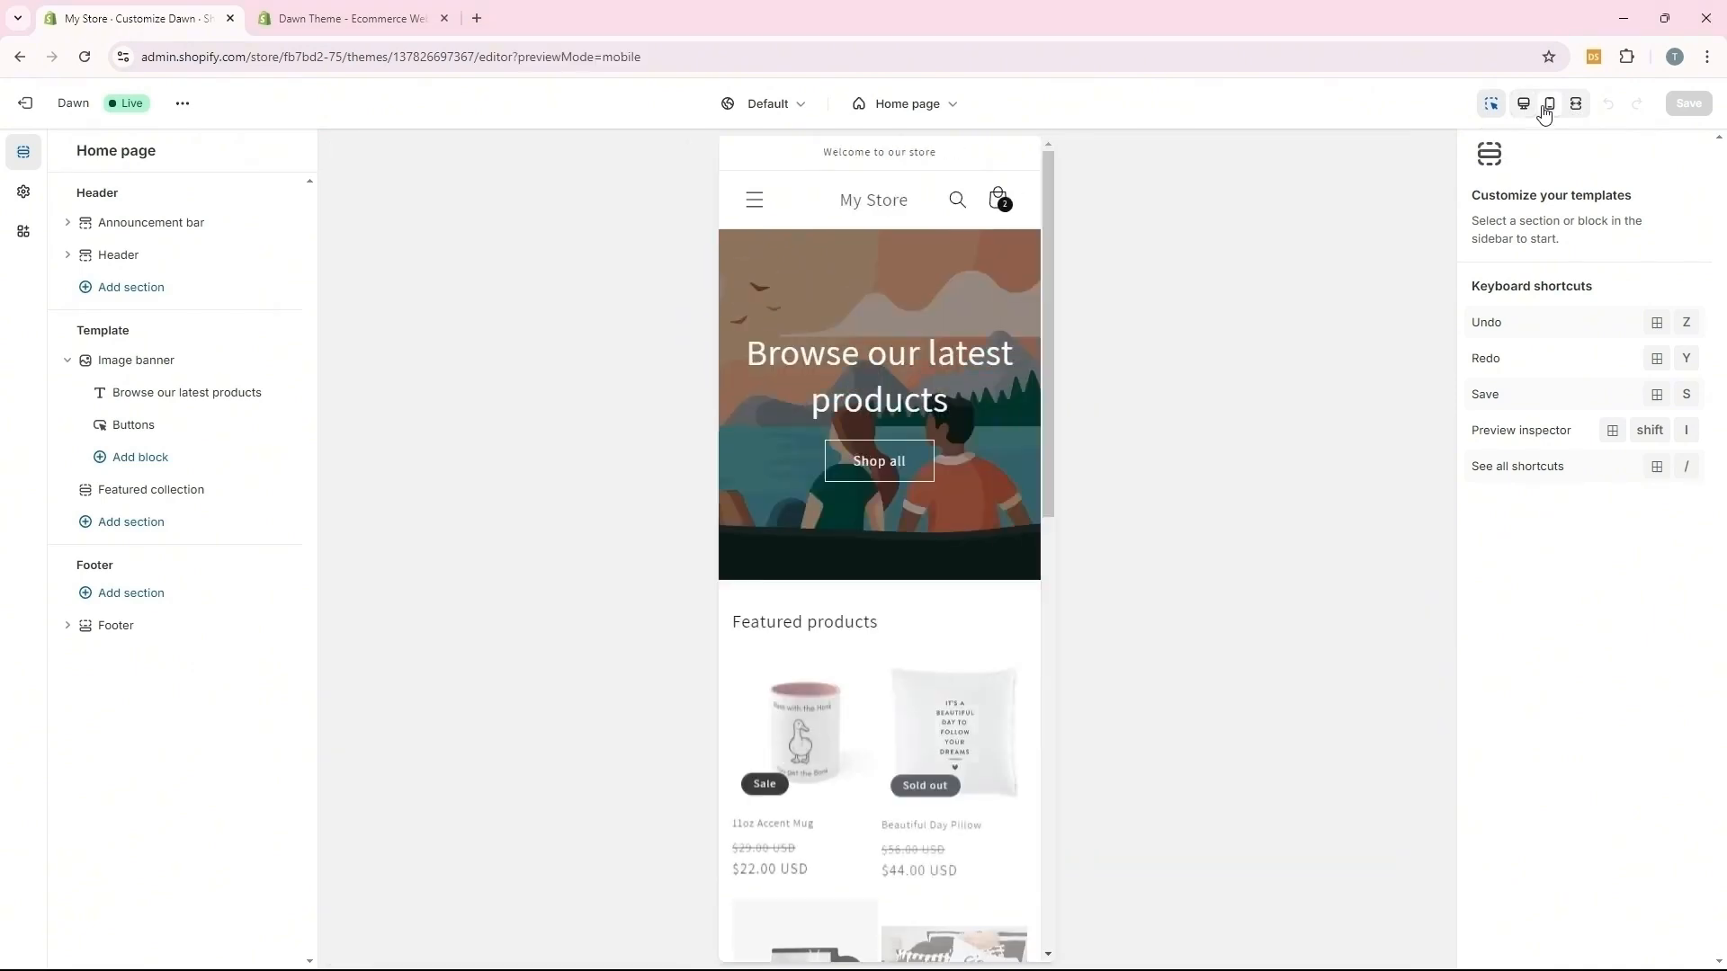
pyautogui.click(1574, 107)
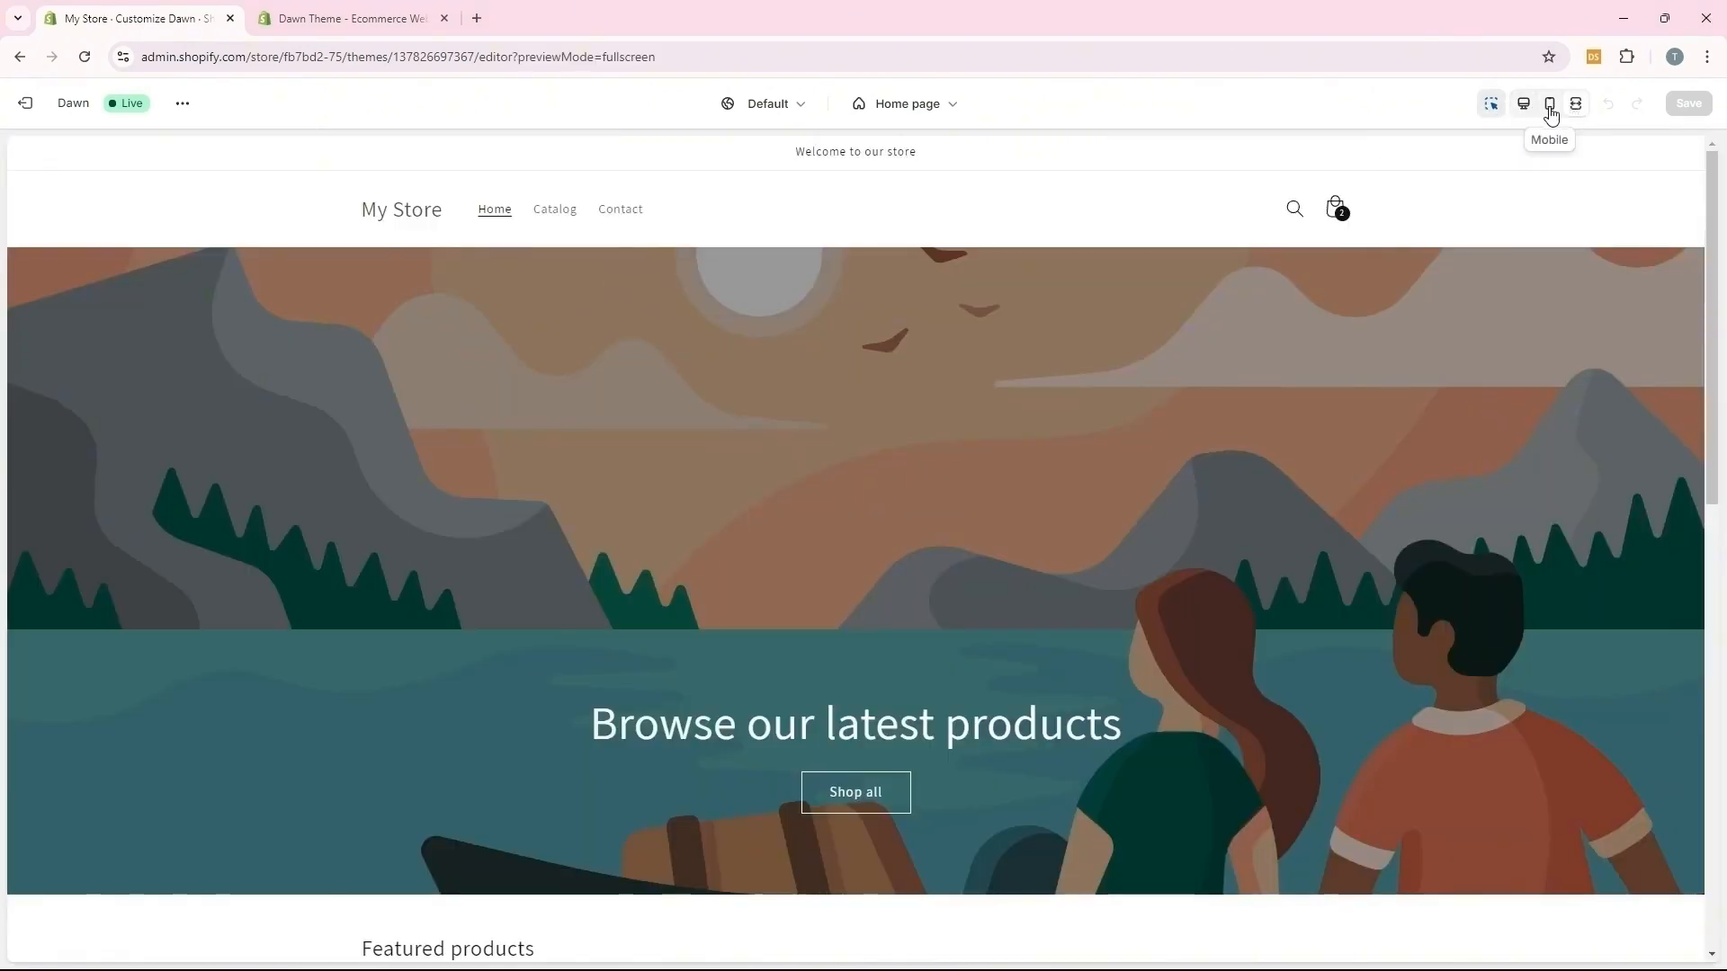
pyautogui.click(1549, 106)
pyautogui.click(1524, 106)
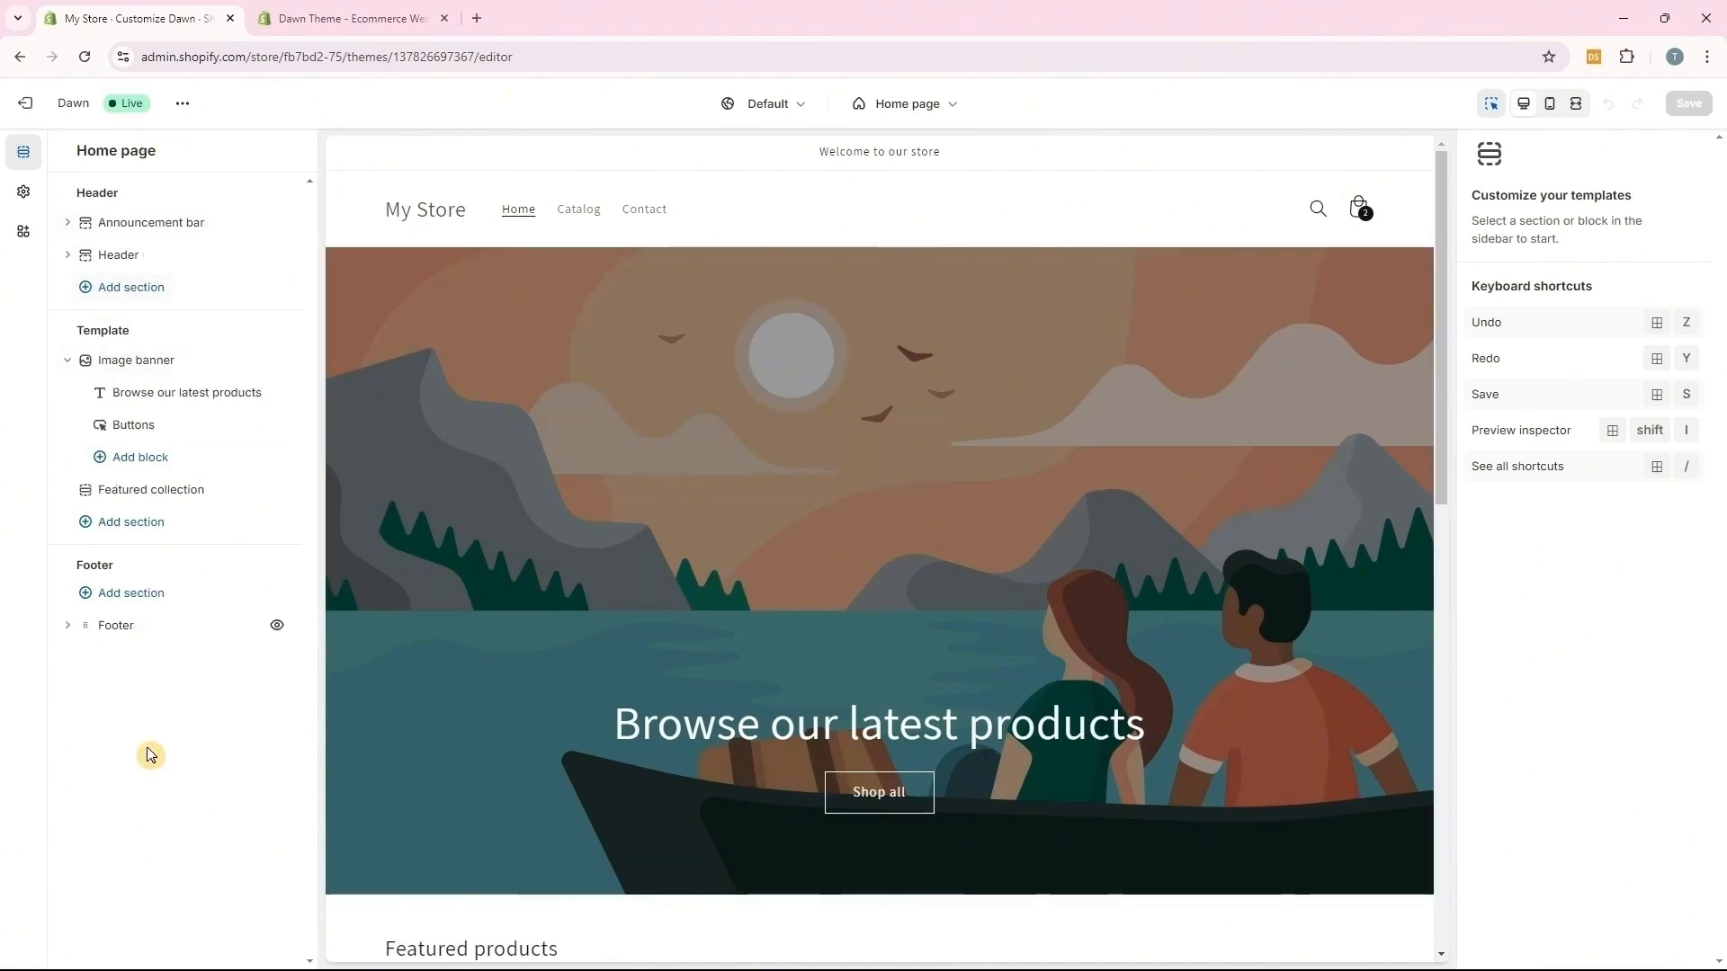
# Edit the announcement bar's color Scheme 1 and set its background to #1C1C1C
pyautogui.click(141, 224)
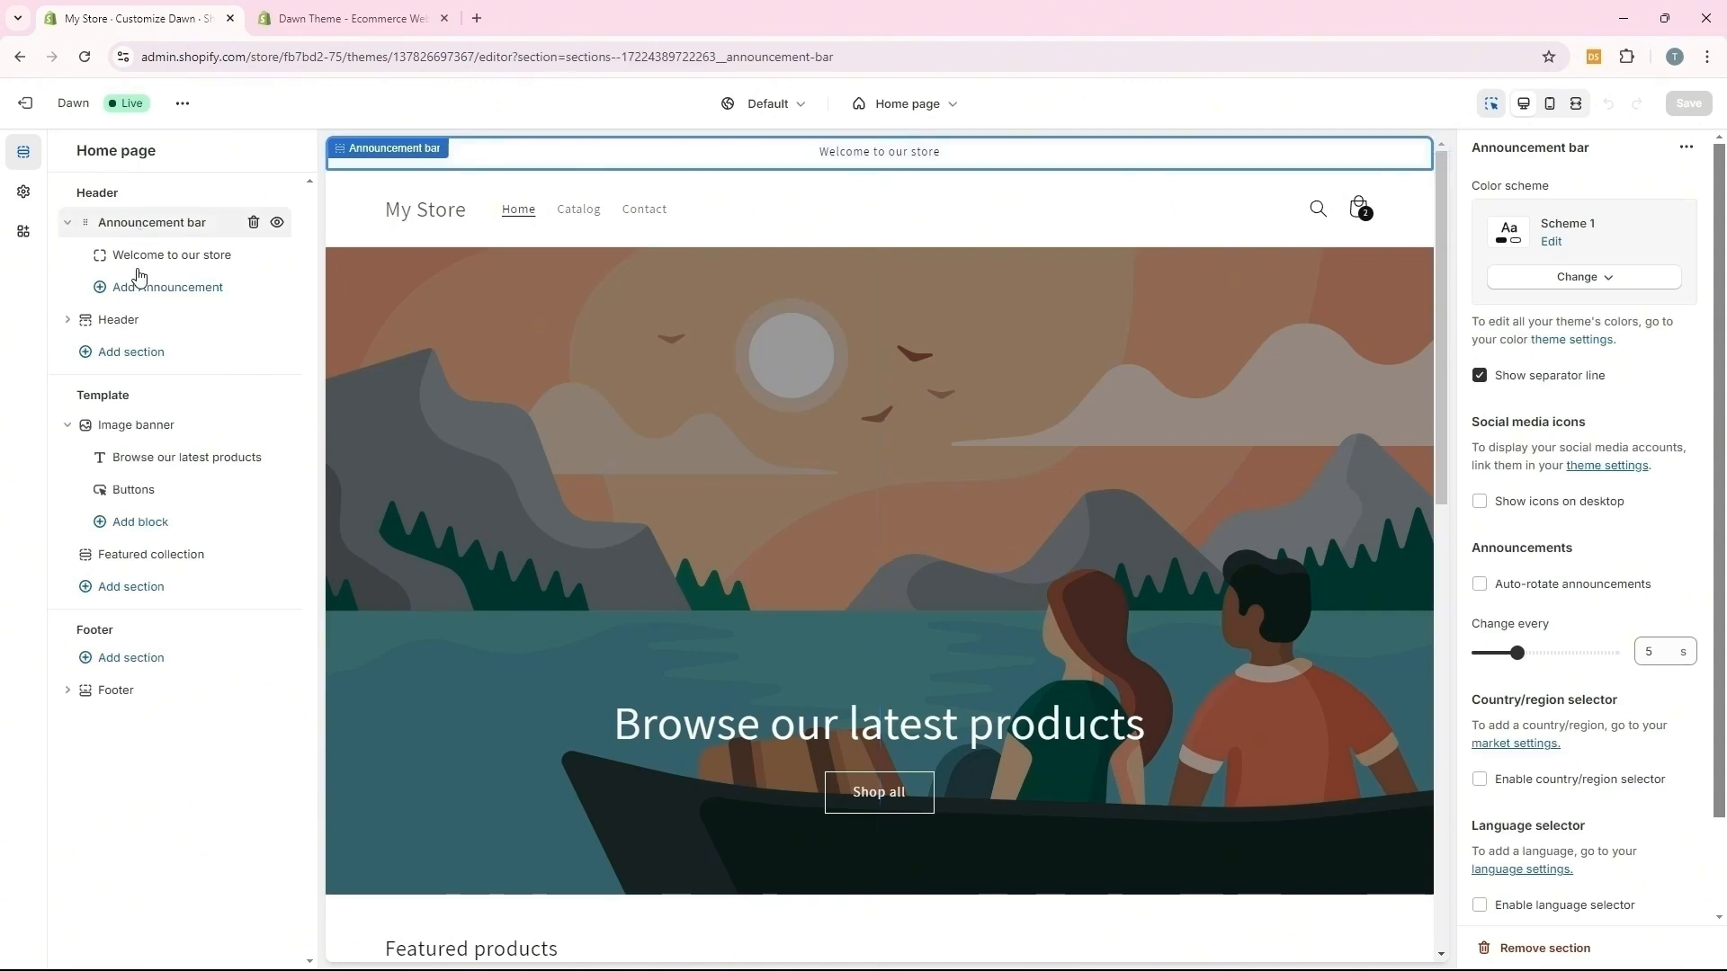
pyautogui.click(127, 322)
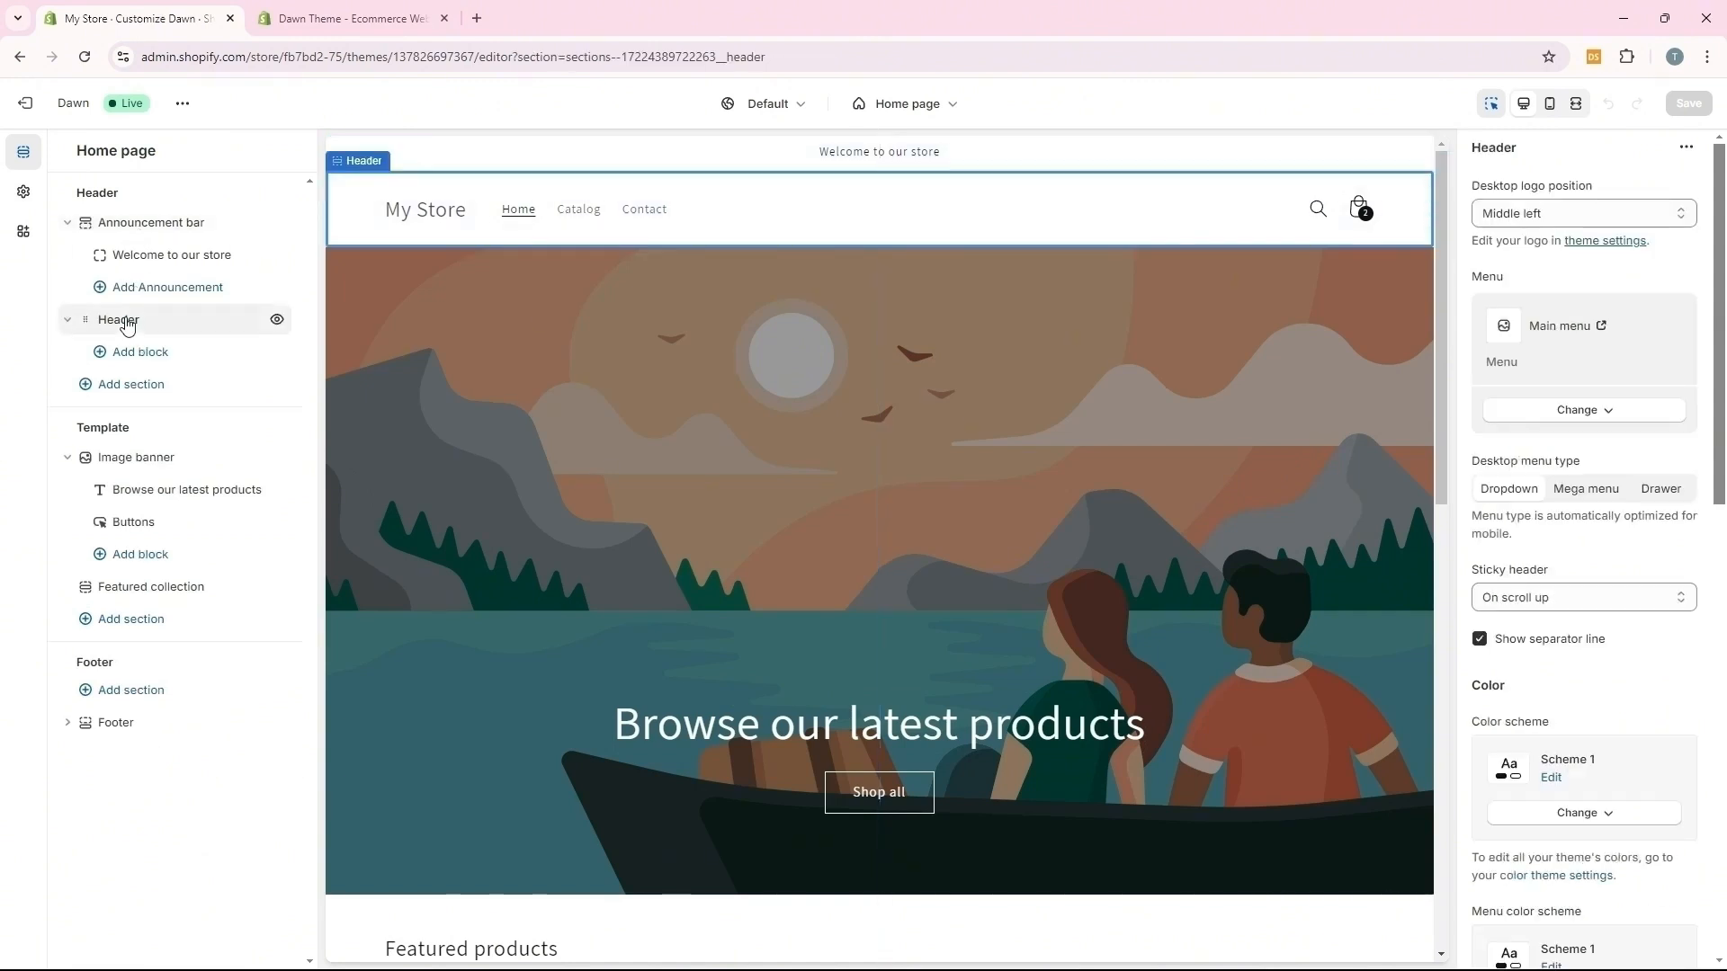
pyautogui.click(129, 223)
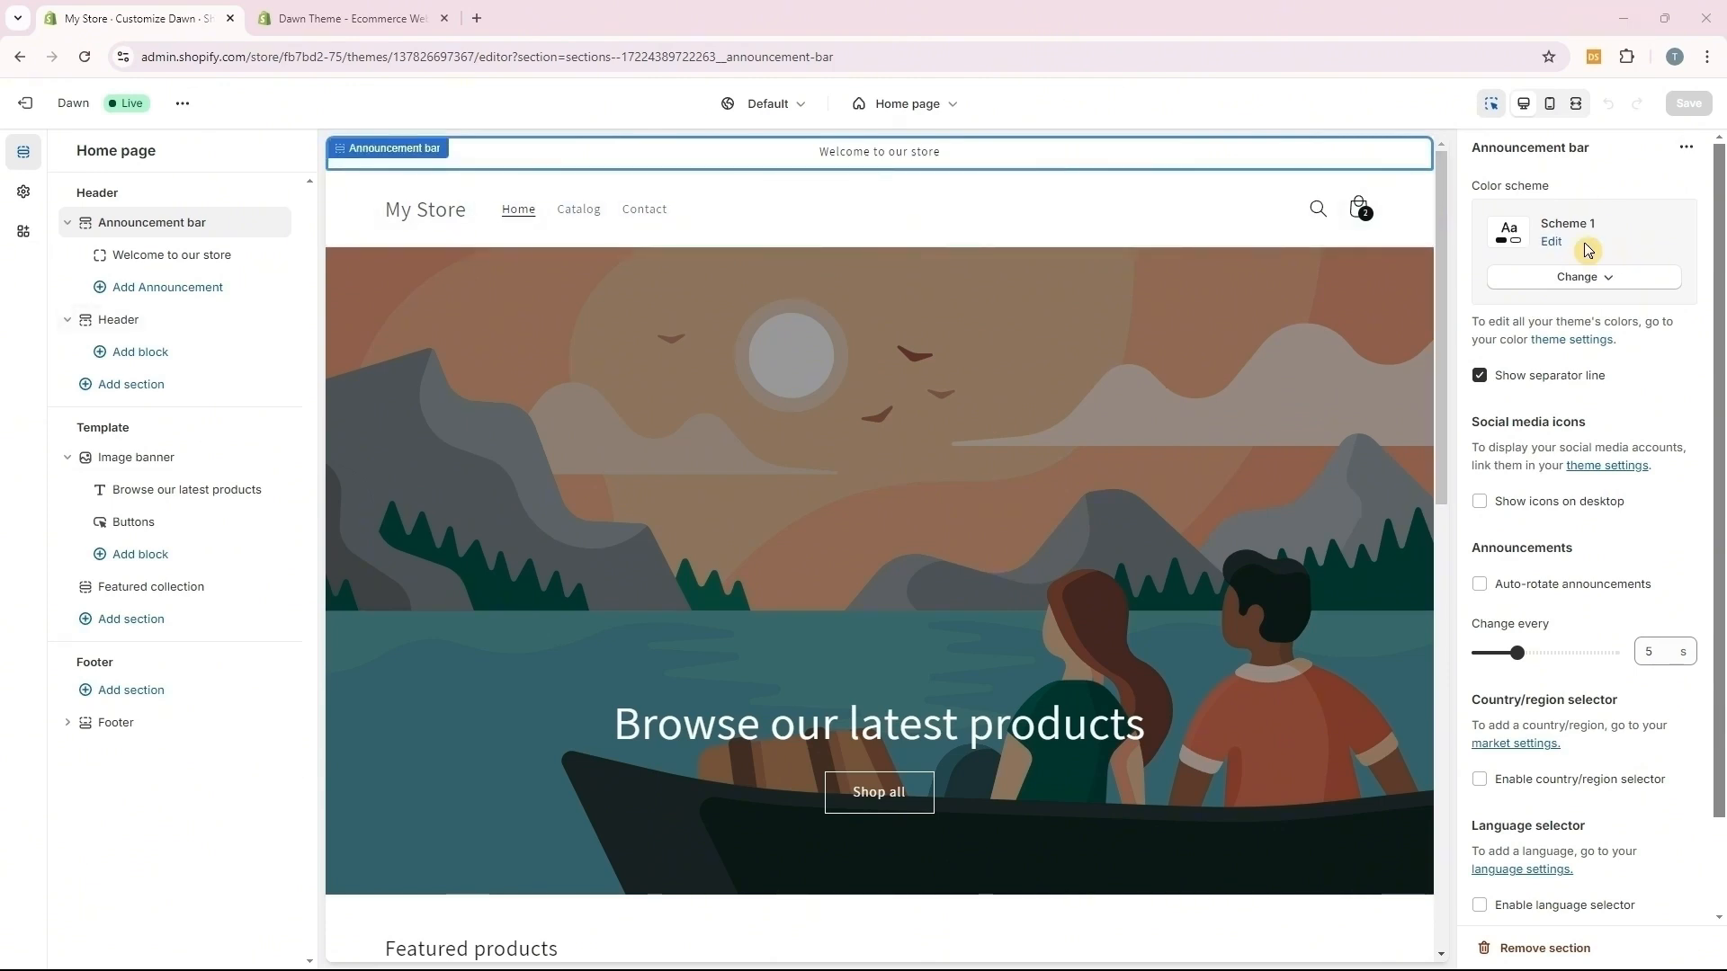
pyautogui.click(1551, 241)
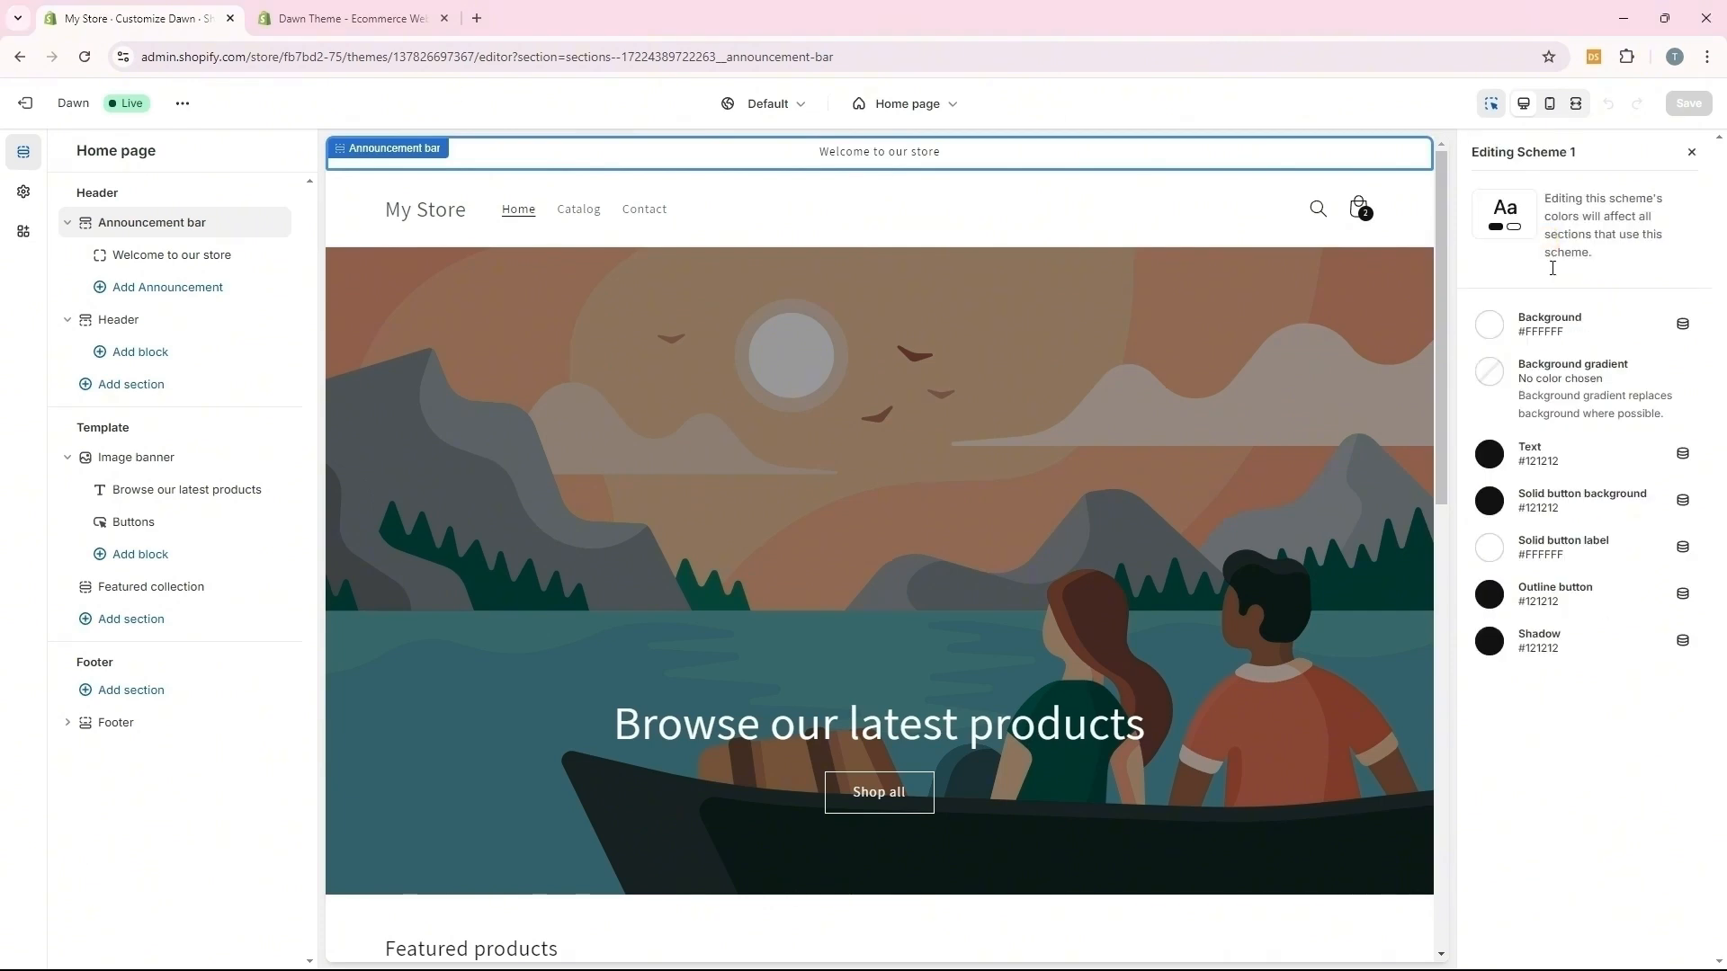
pyautogui.click(1489, 326)
pyautogui.doubleClick(1590, 518)
pyautogui.write('1C1C1C')
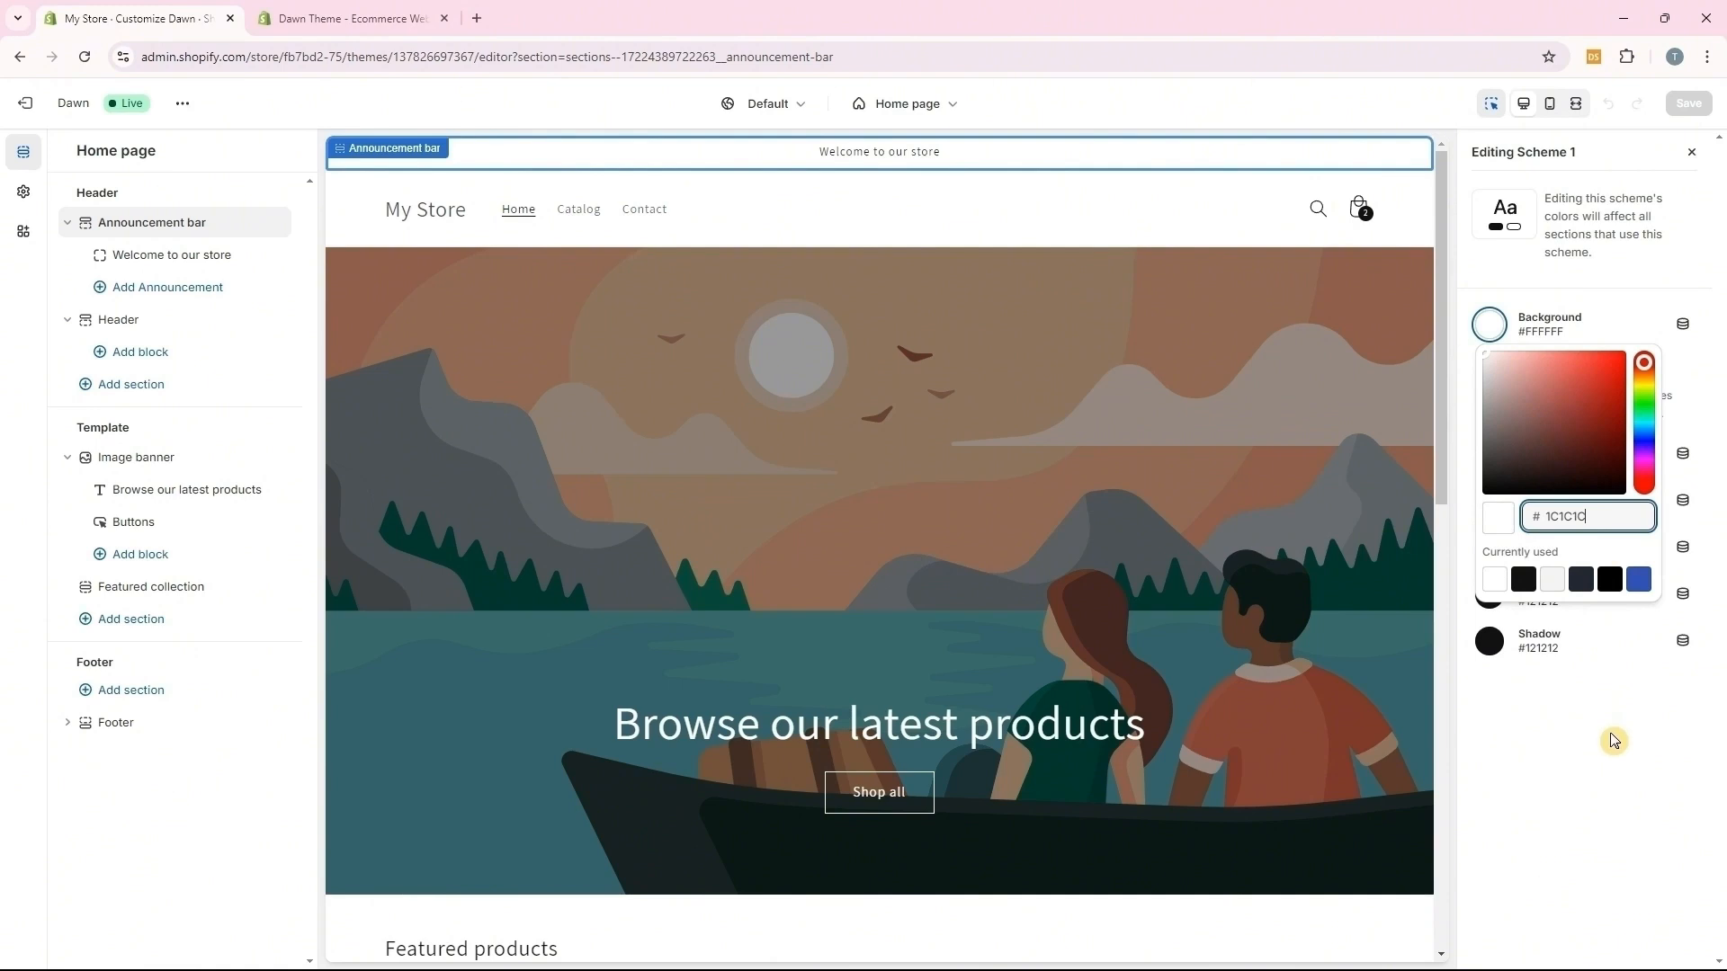
pyautogui.click(1613, 740)
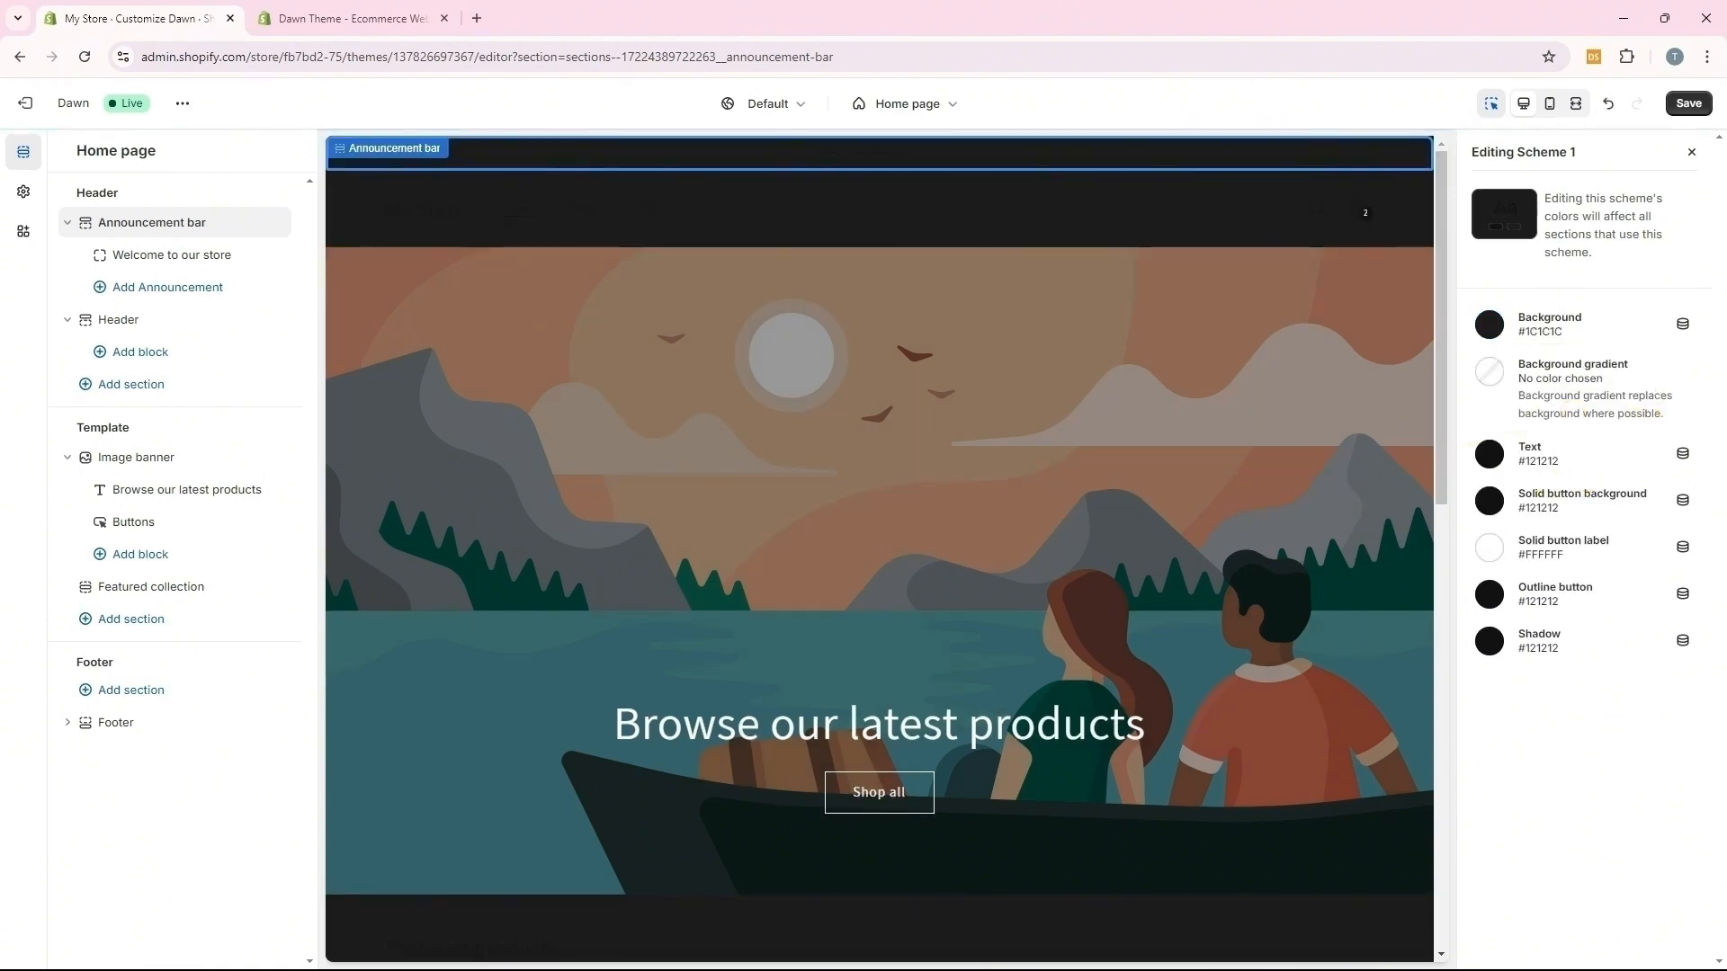
# Set the text and solid button background colors of Scheme 1 to #FFFFFF
pyautogui.click(1489, 454)
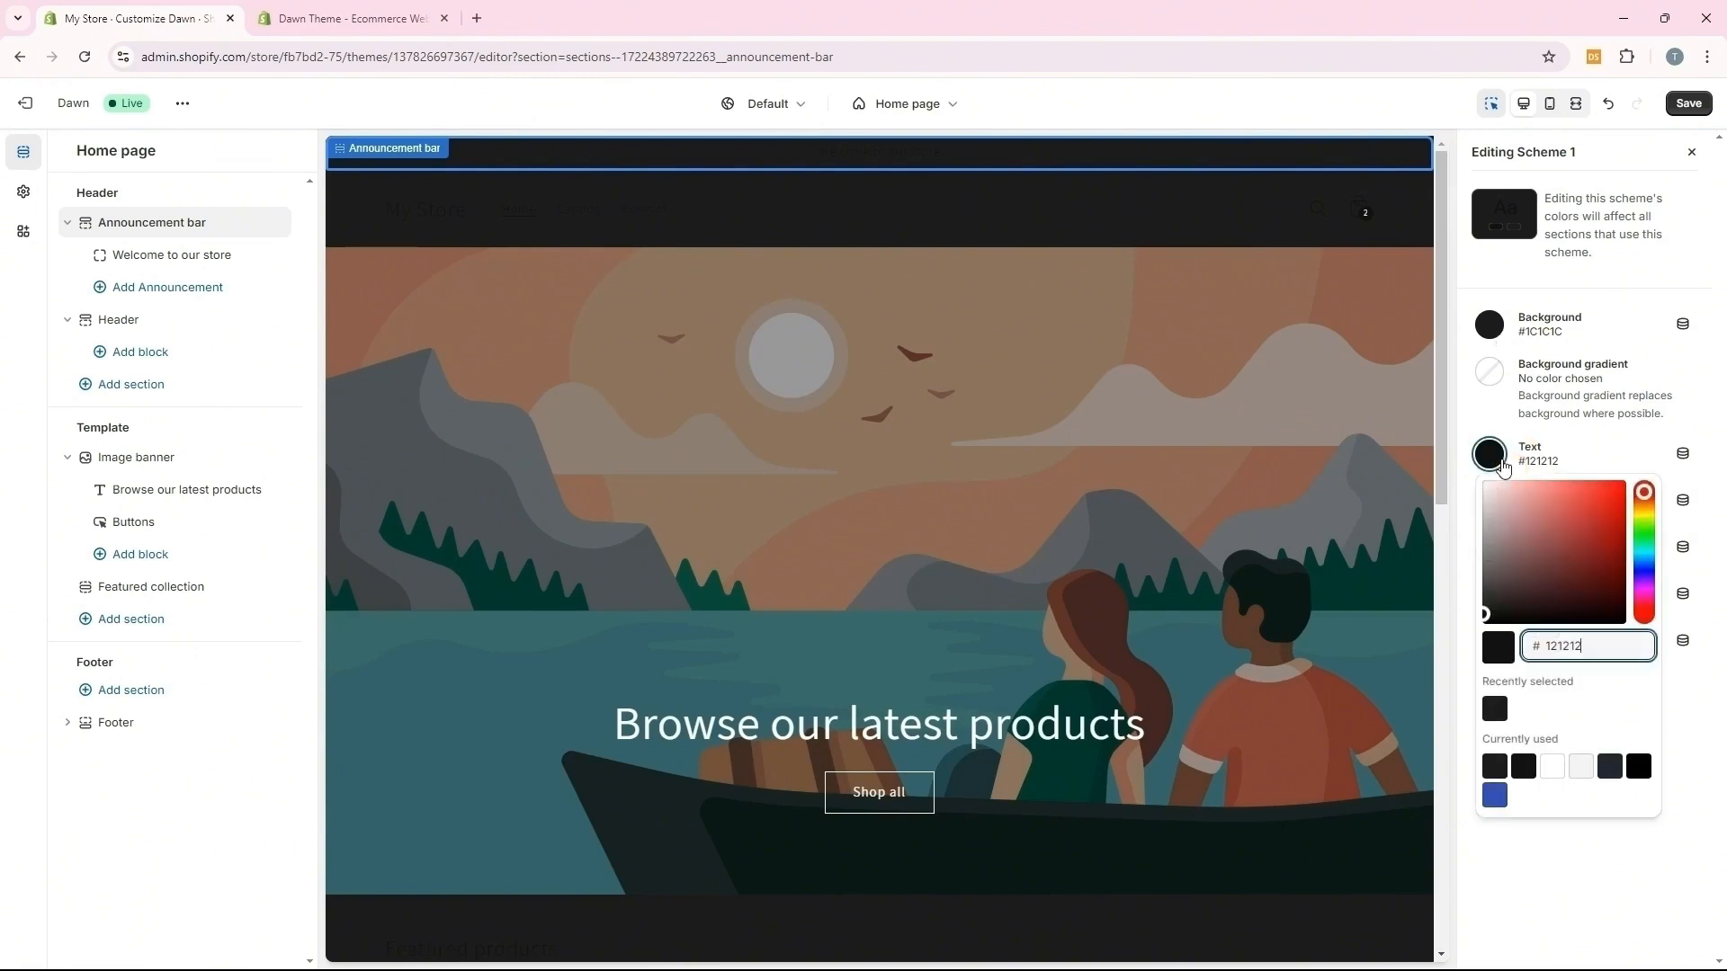
pyautogui.click(1554, 770)
pyautogui.click(1489, 501)
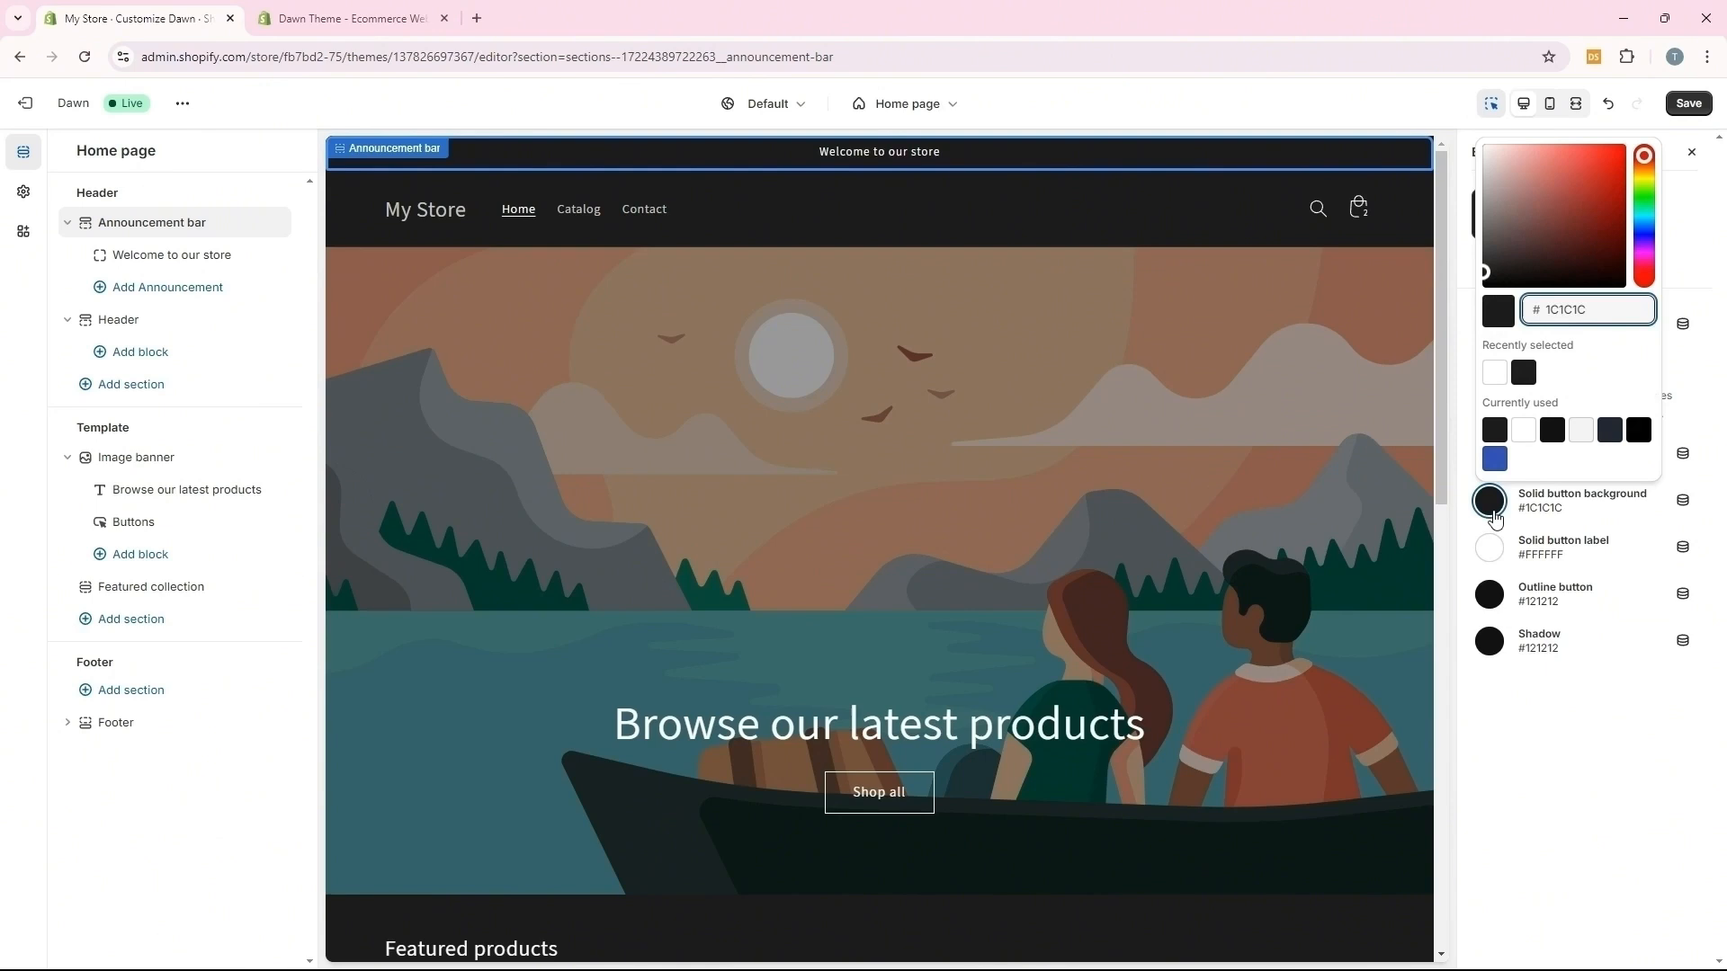
pyautogui.click(1524, 430)
pyautogui.click(1544, 750)
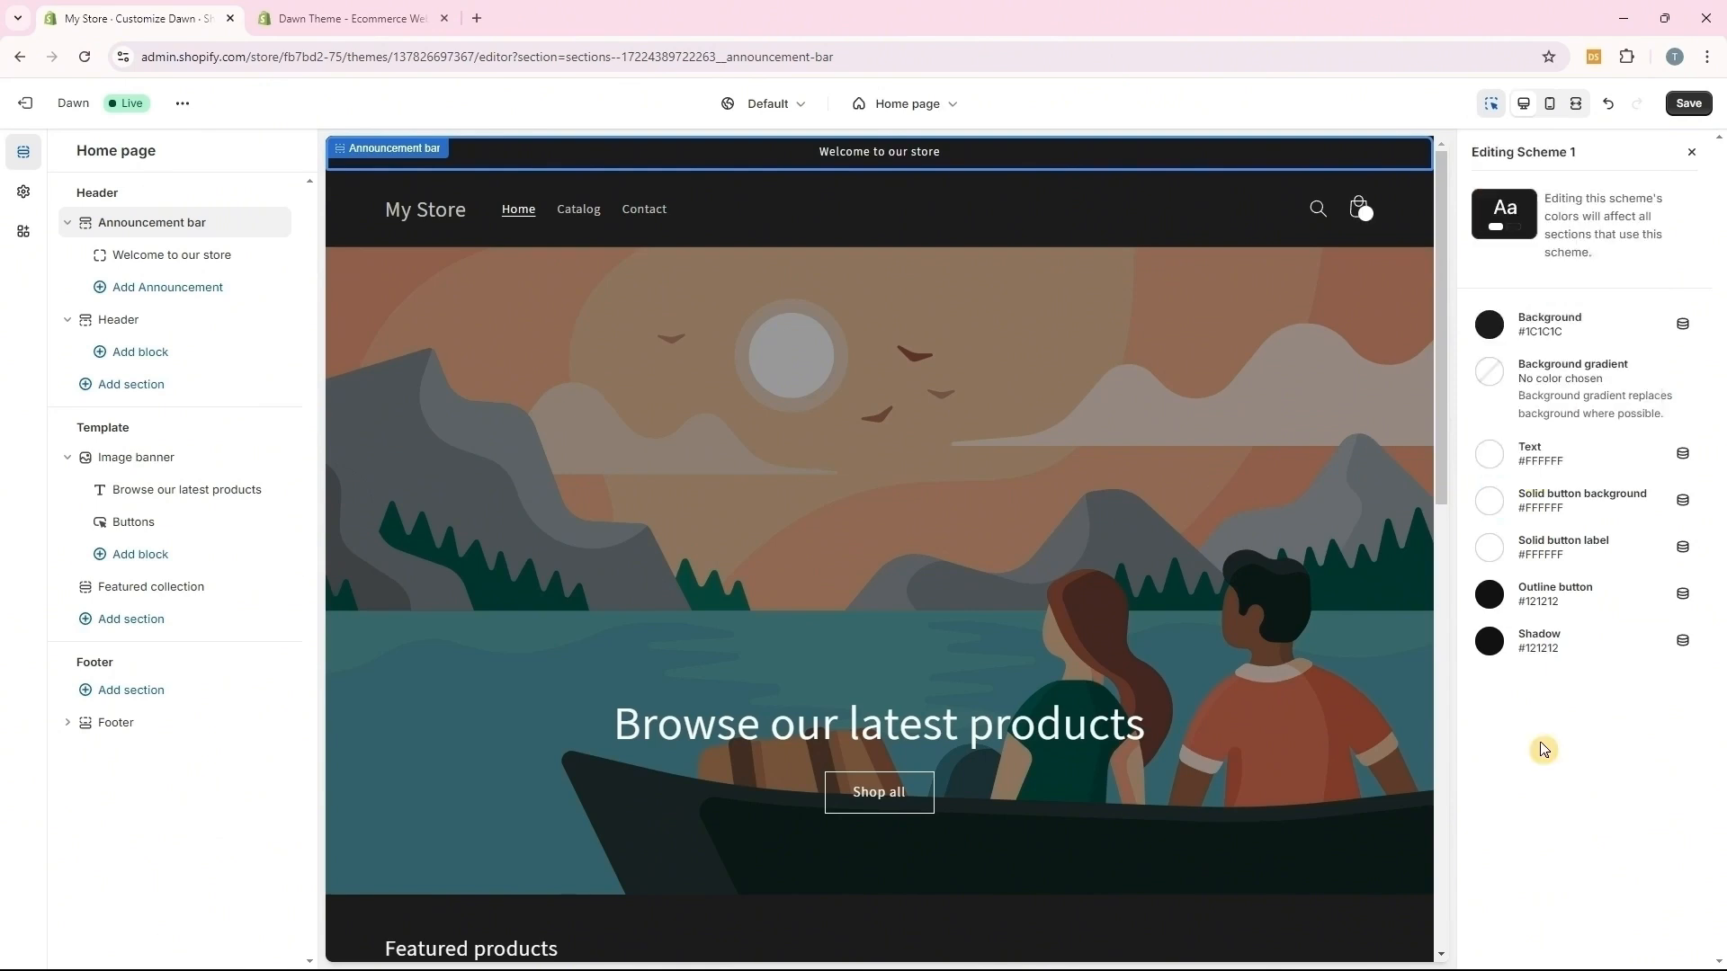
# Set Scheme 1's solid button label and shadow colors to #1C1C1C and save the changes
pyautogui.click(1491, 548)
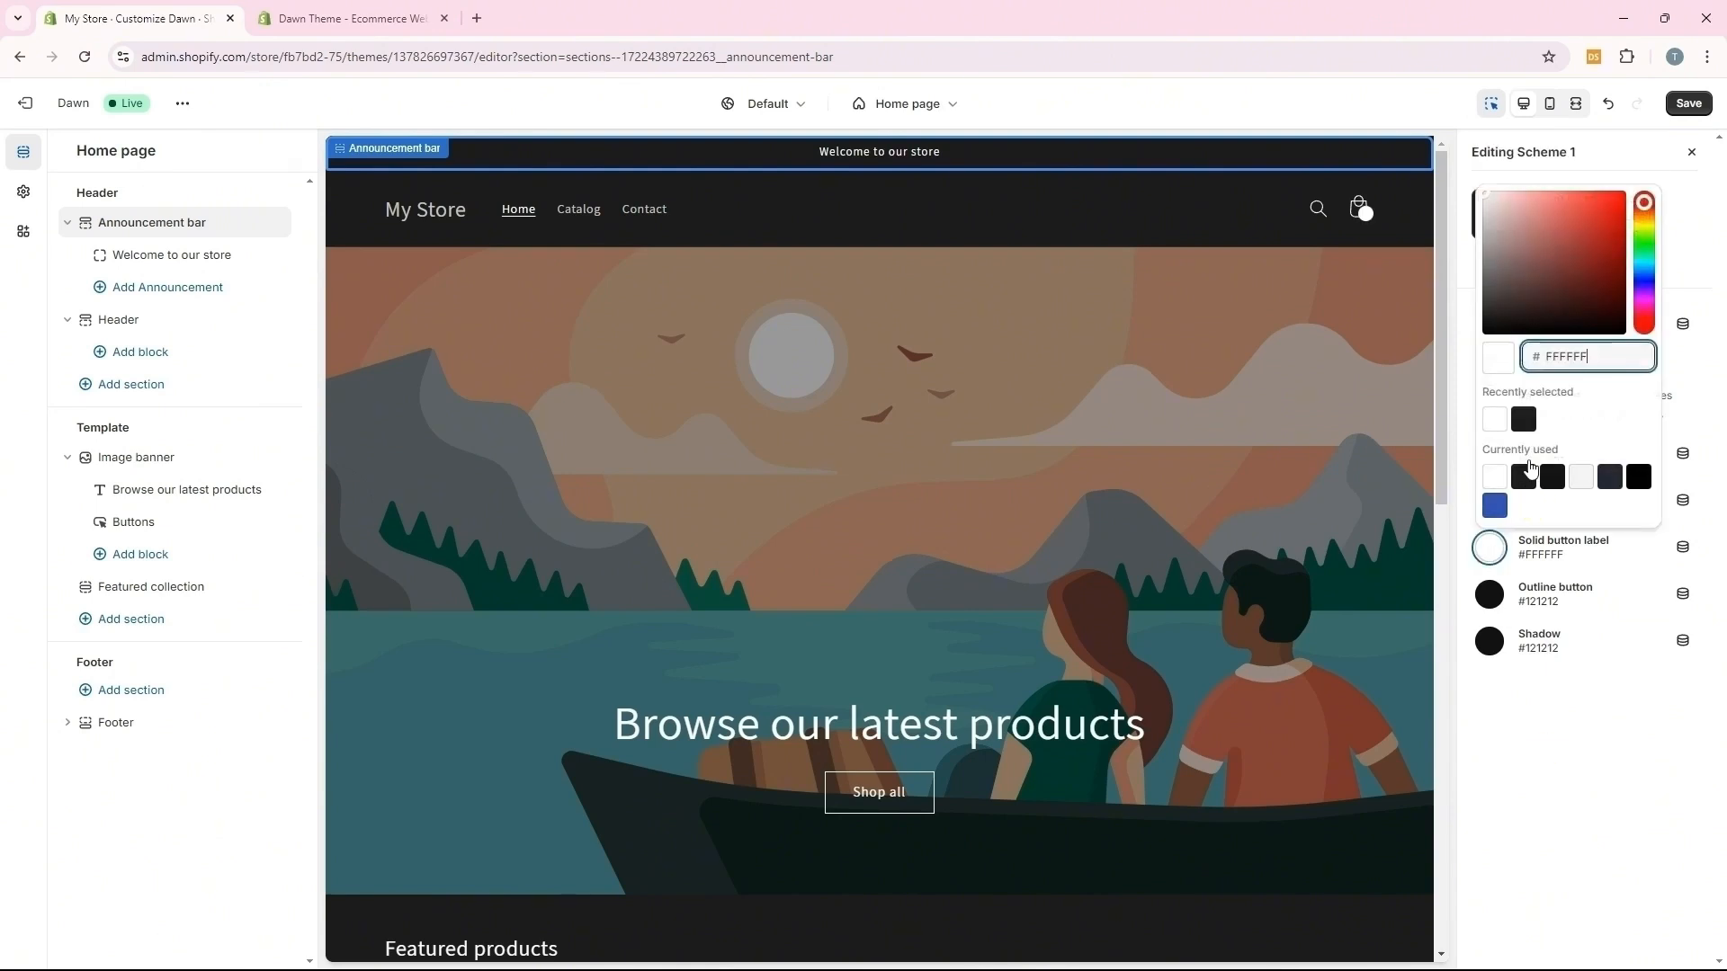
pyautogui.click(1523, 419)
pyautogui.click(1540, 736)
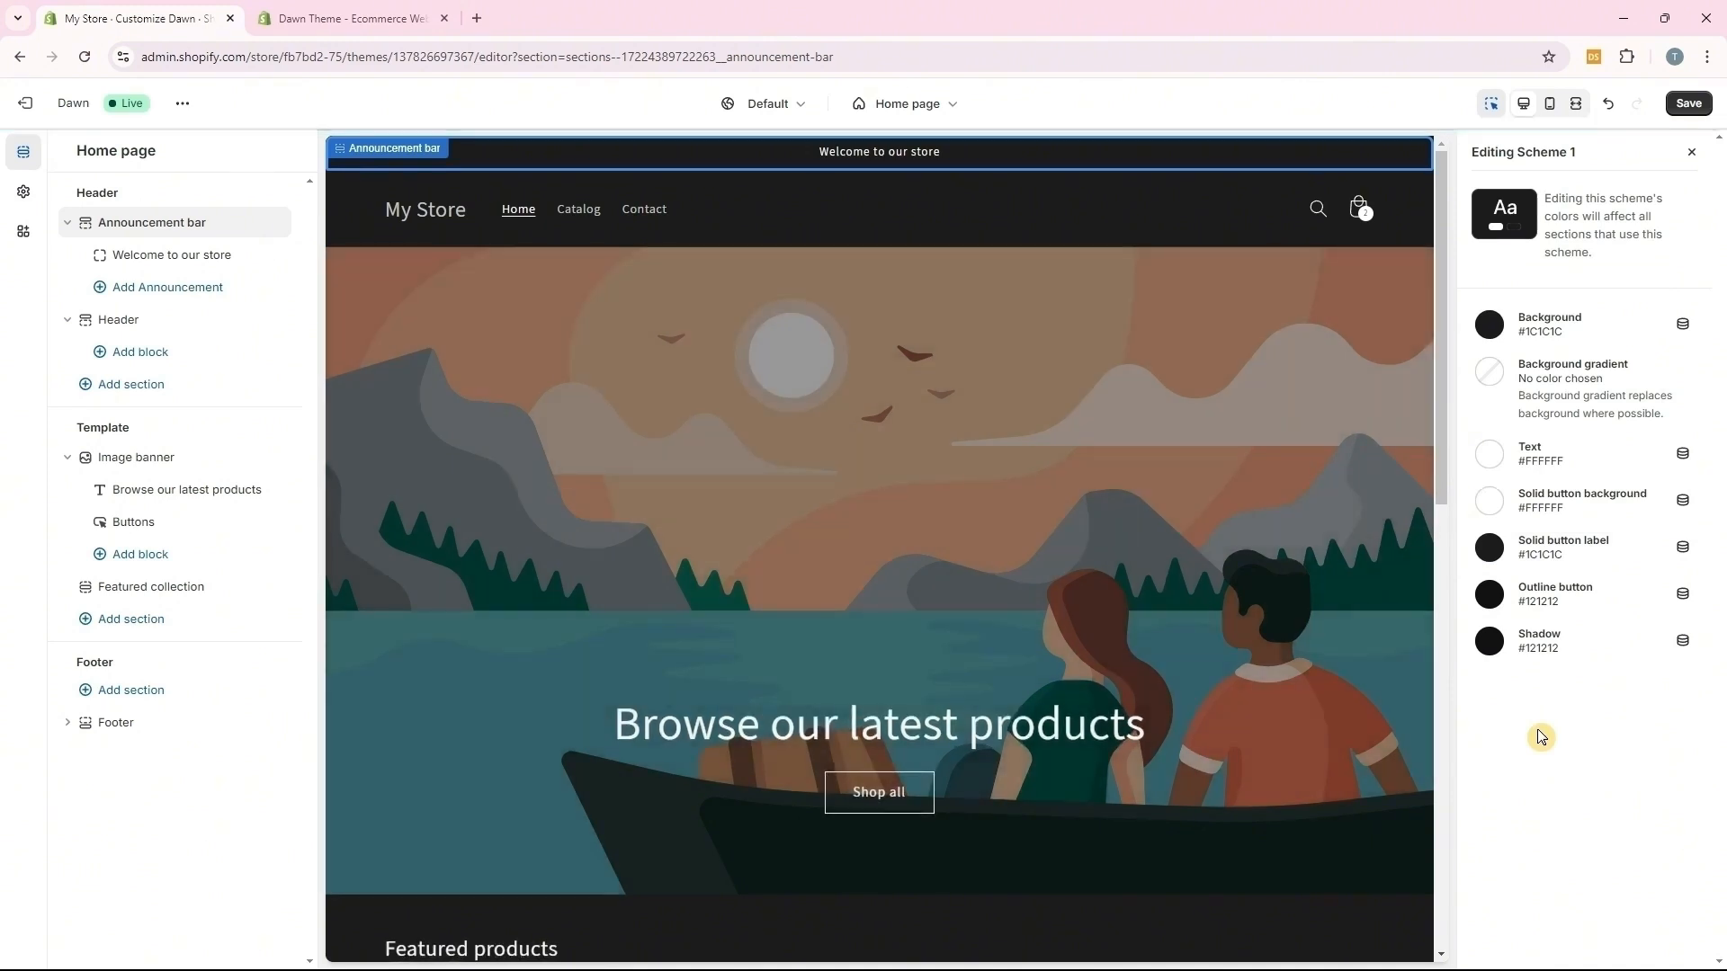
pyautogui.click(1491, 640)
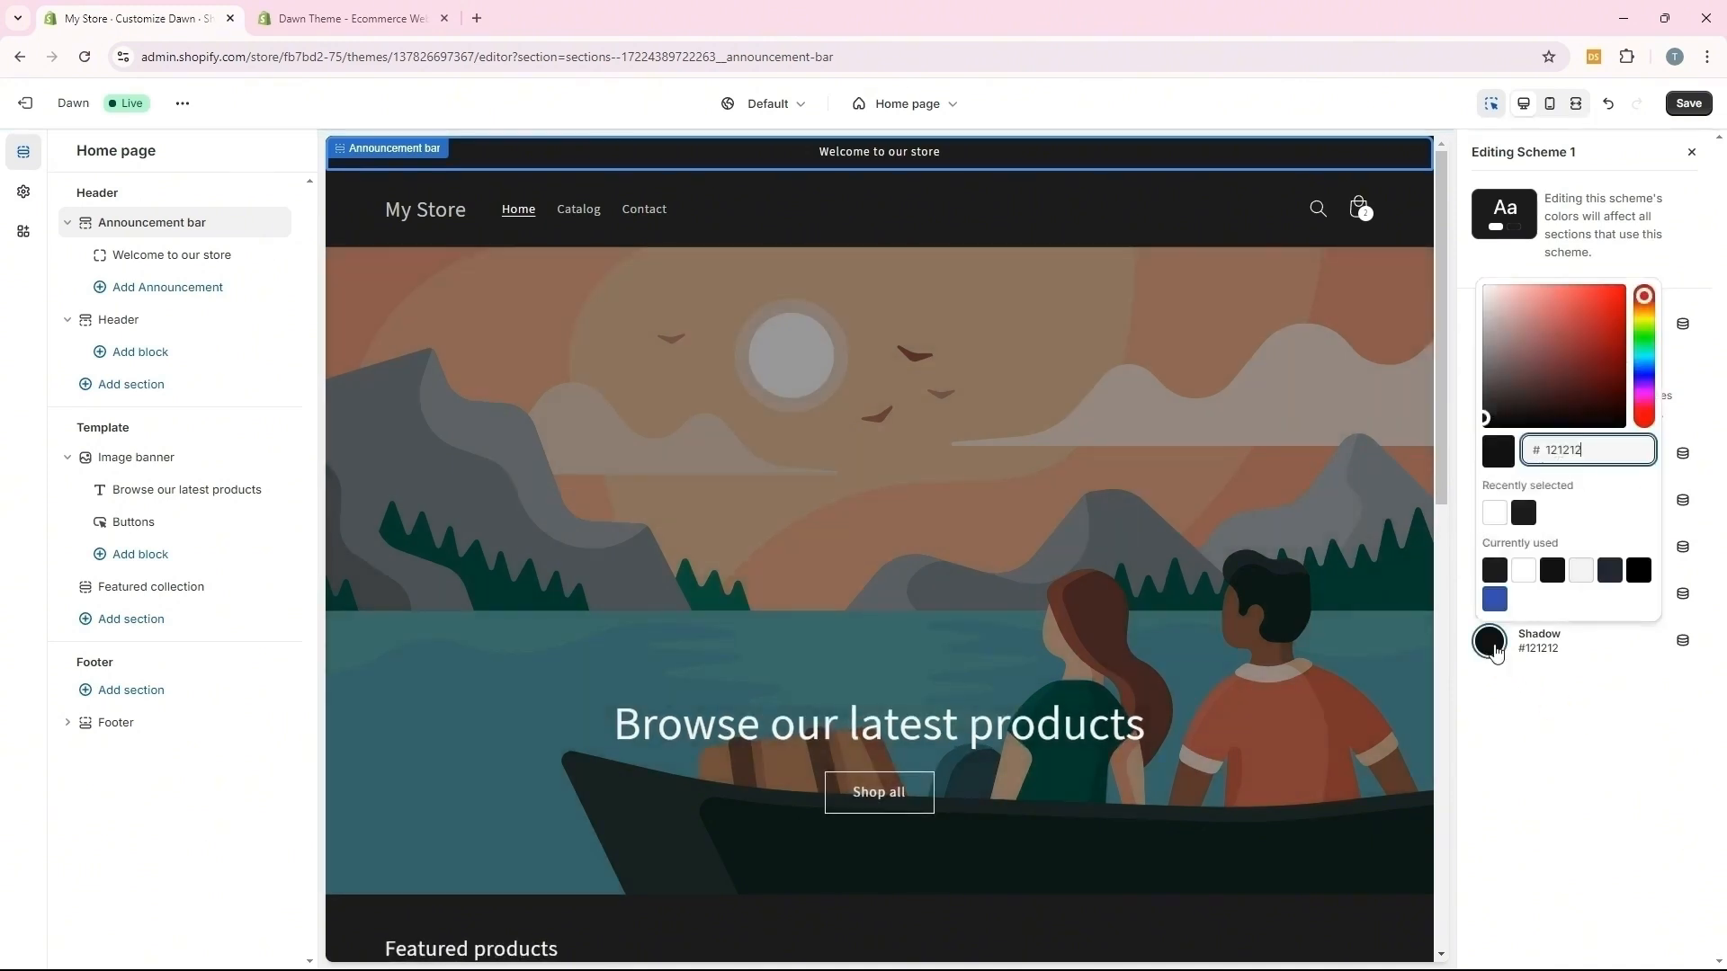
pyautogui.click(1524, 513)
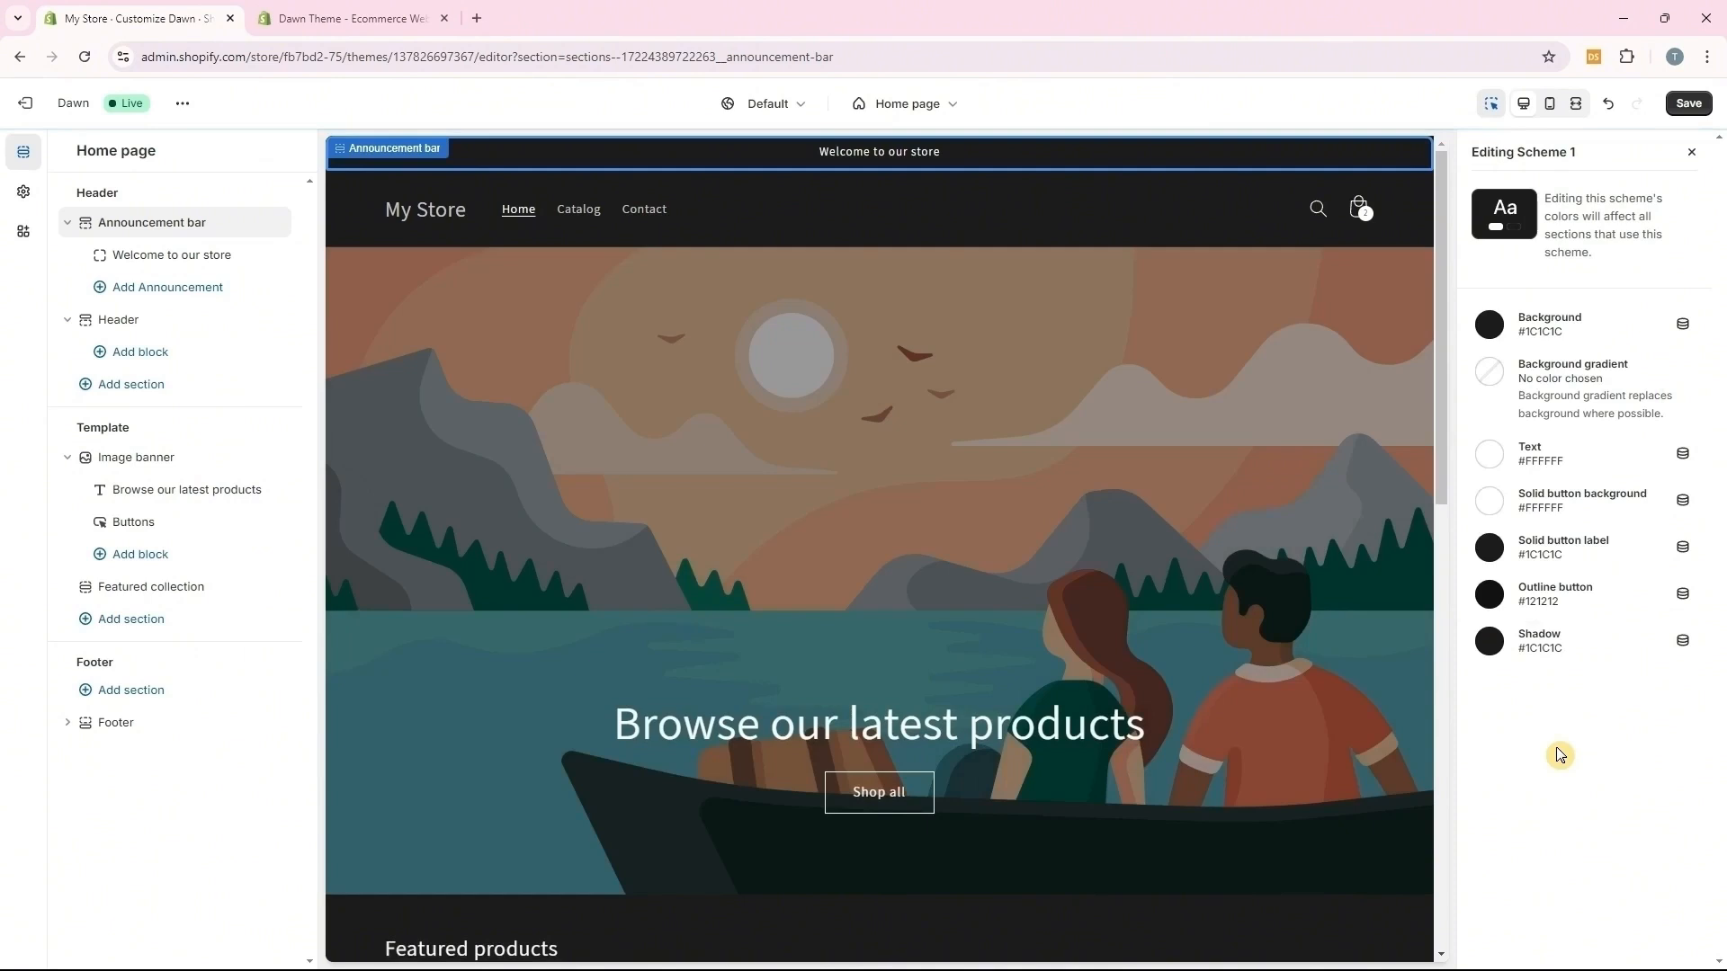
pyautogui.click(1685, 106)
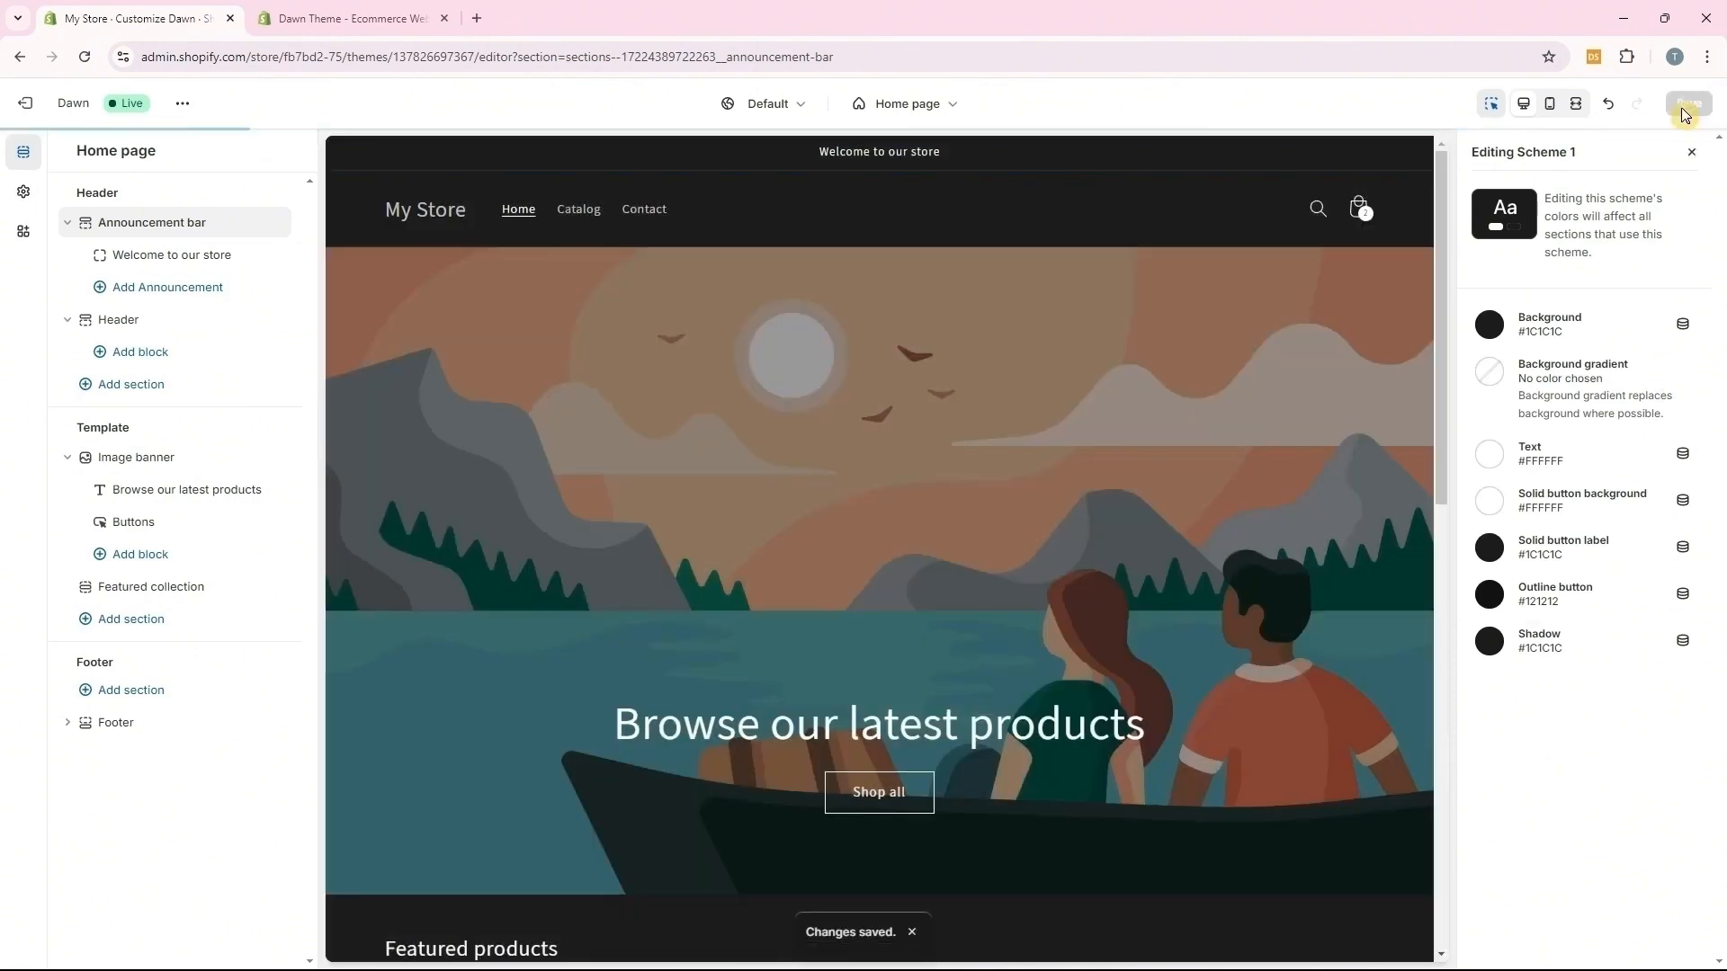
# Change the existing announcement's text to "FREE SHIPPING ON ORDERS OF $50" and save the change
pyautogui.click(142, 263)
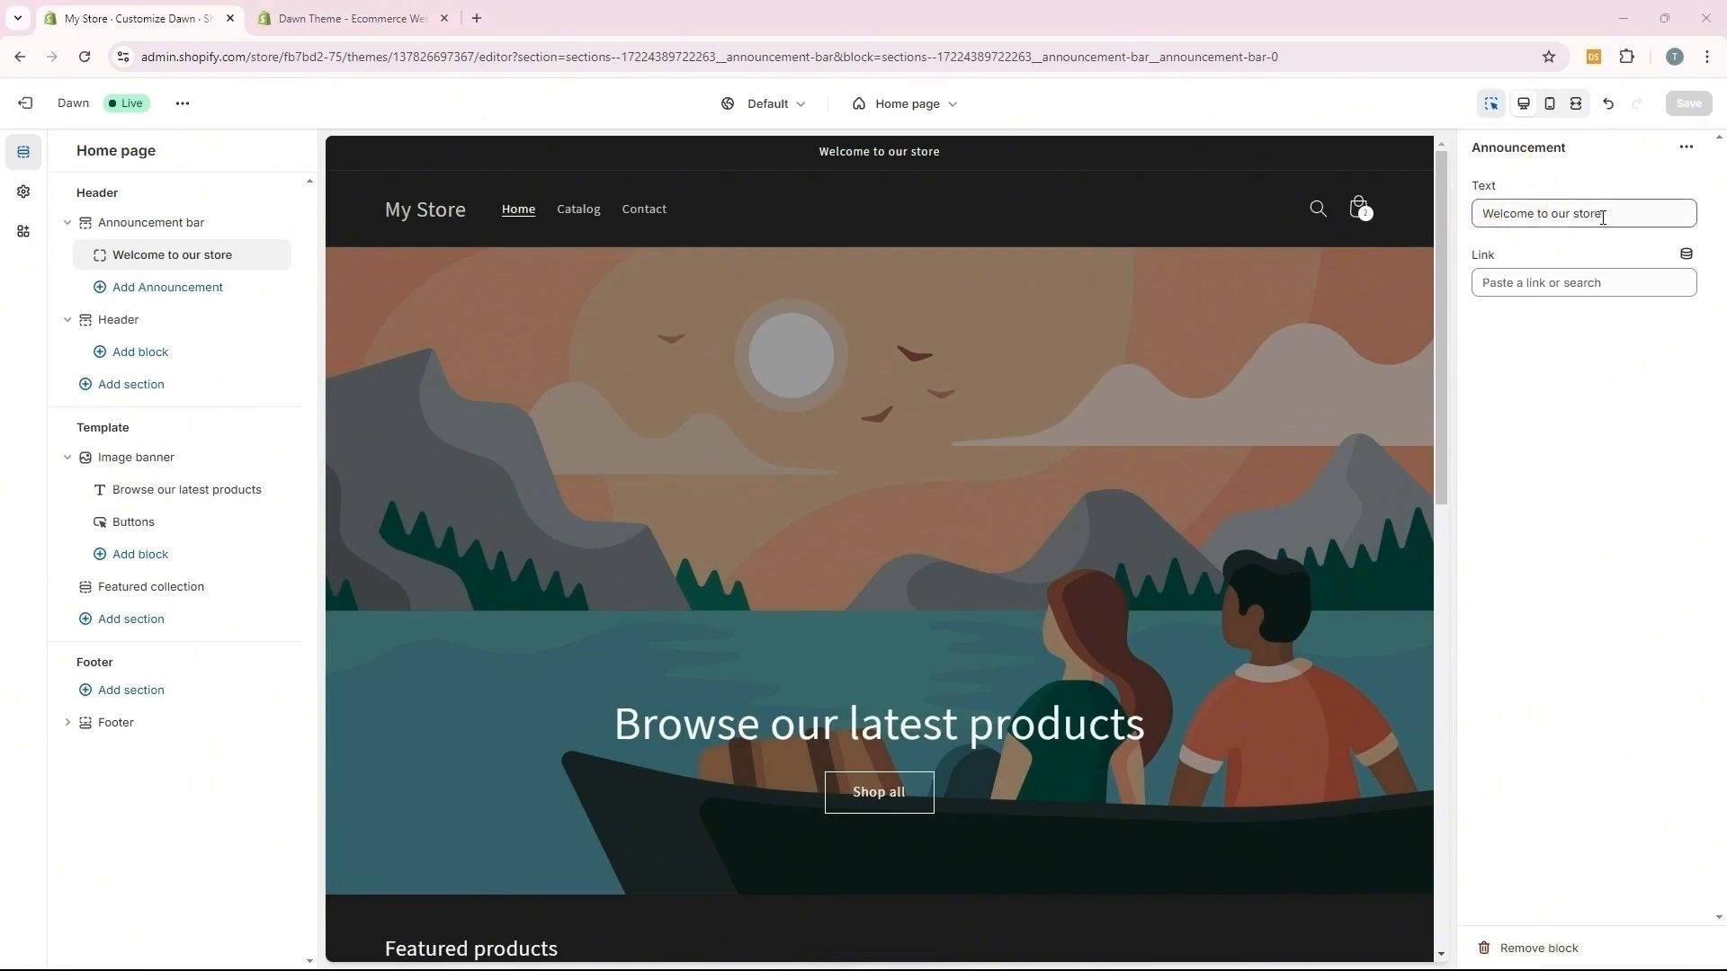
pyautogui.moveTo(1603, 217); pyautogui.dragTo(1476, 213)
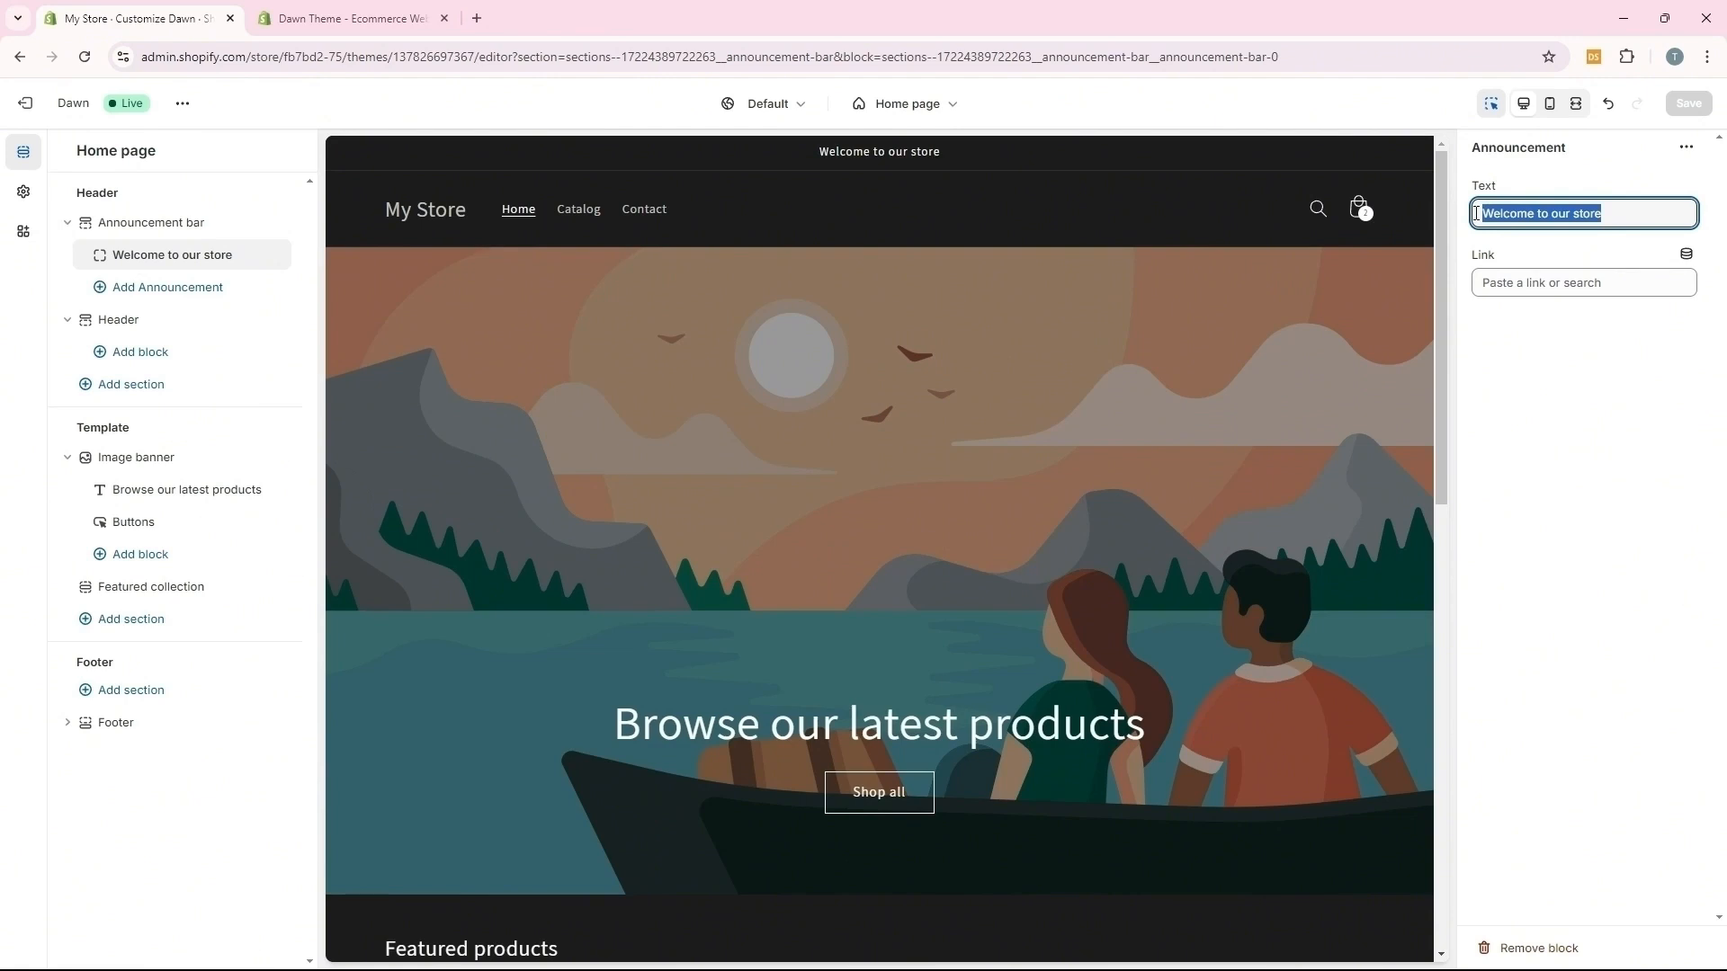
pyautogui.write('FREE SHIPPING ON ORDERS OF $50')
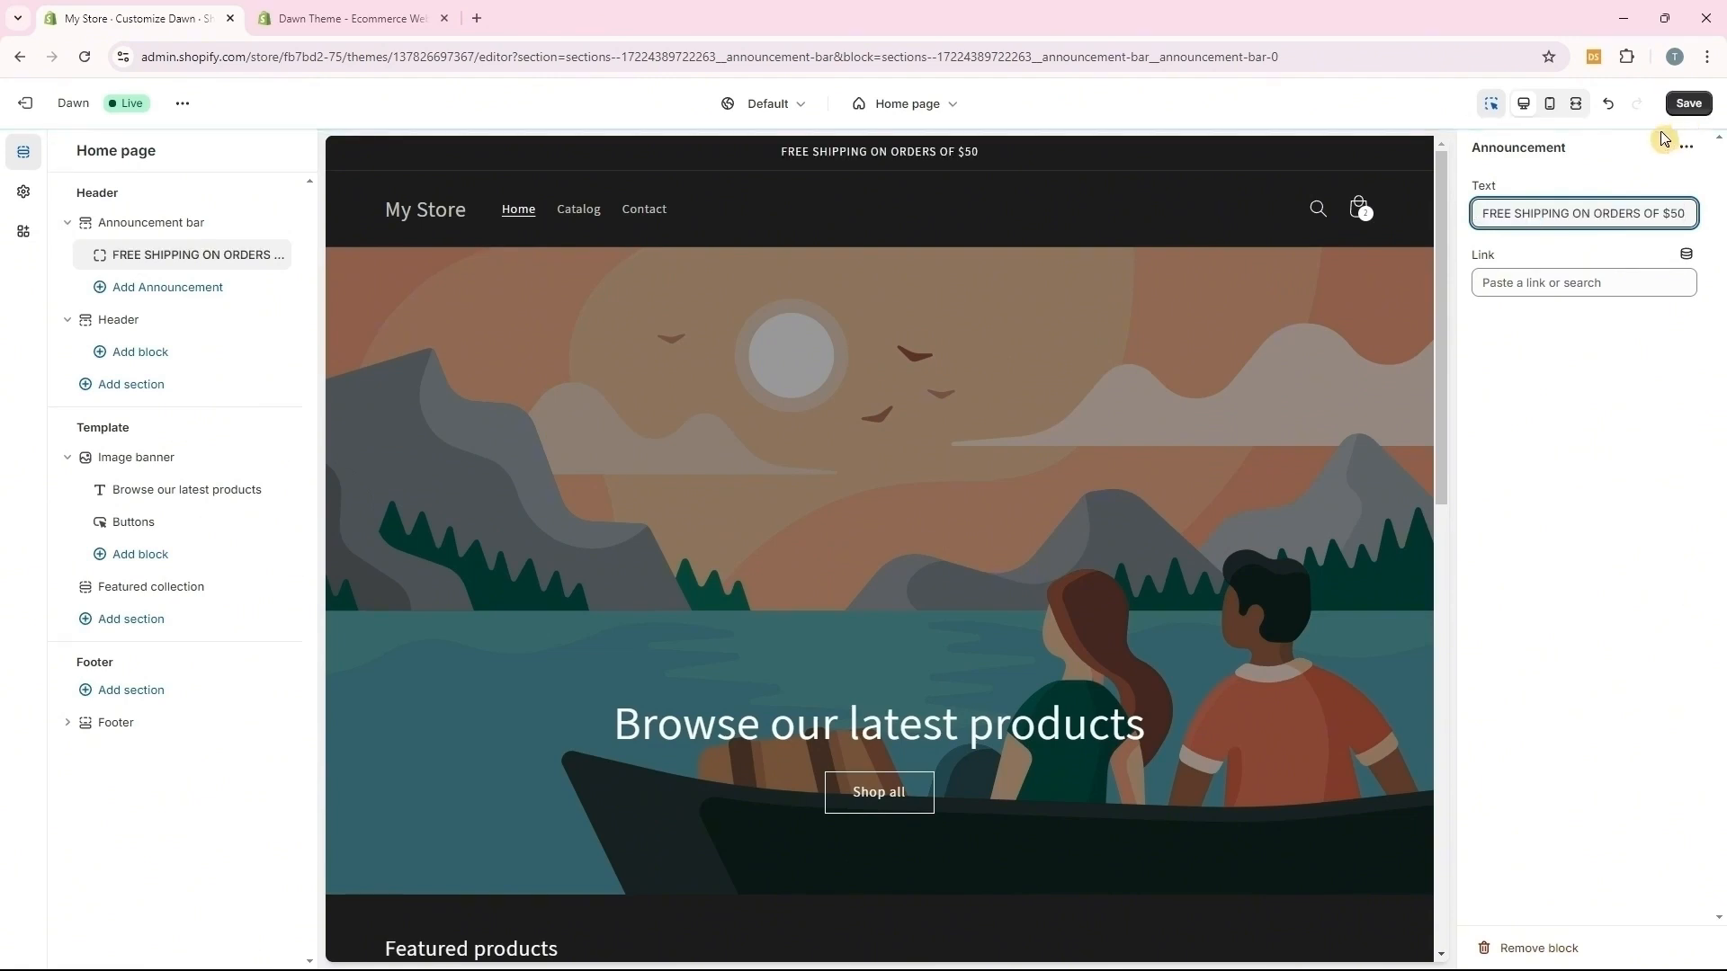
pyautogui.click(1685, 105)
pyautogui.click(1527, 280)
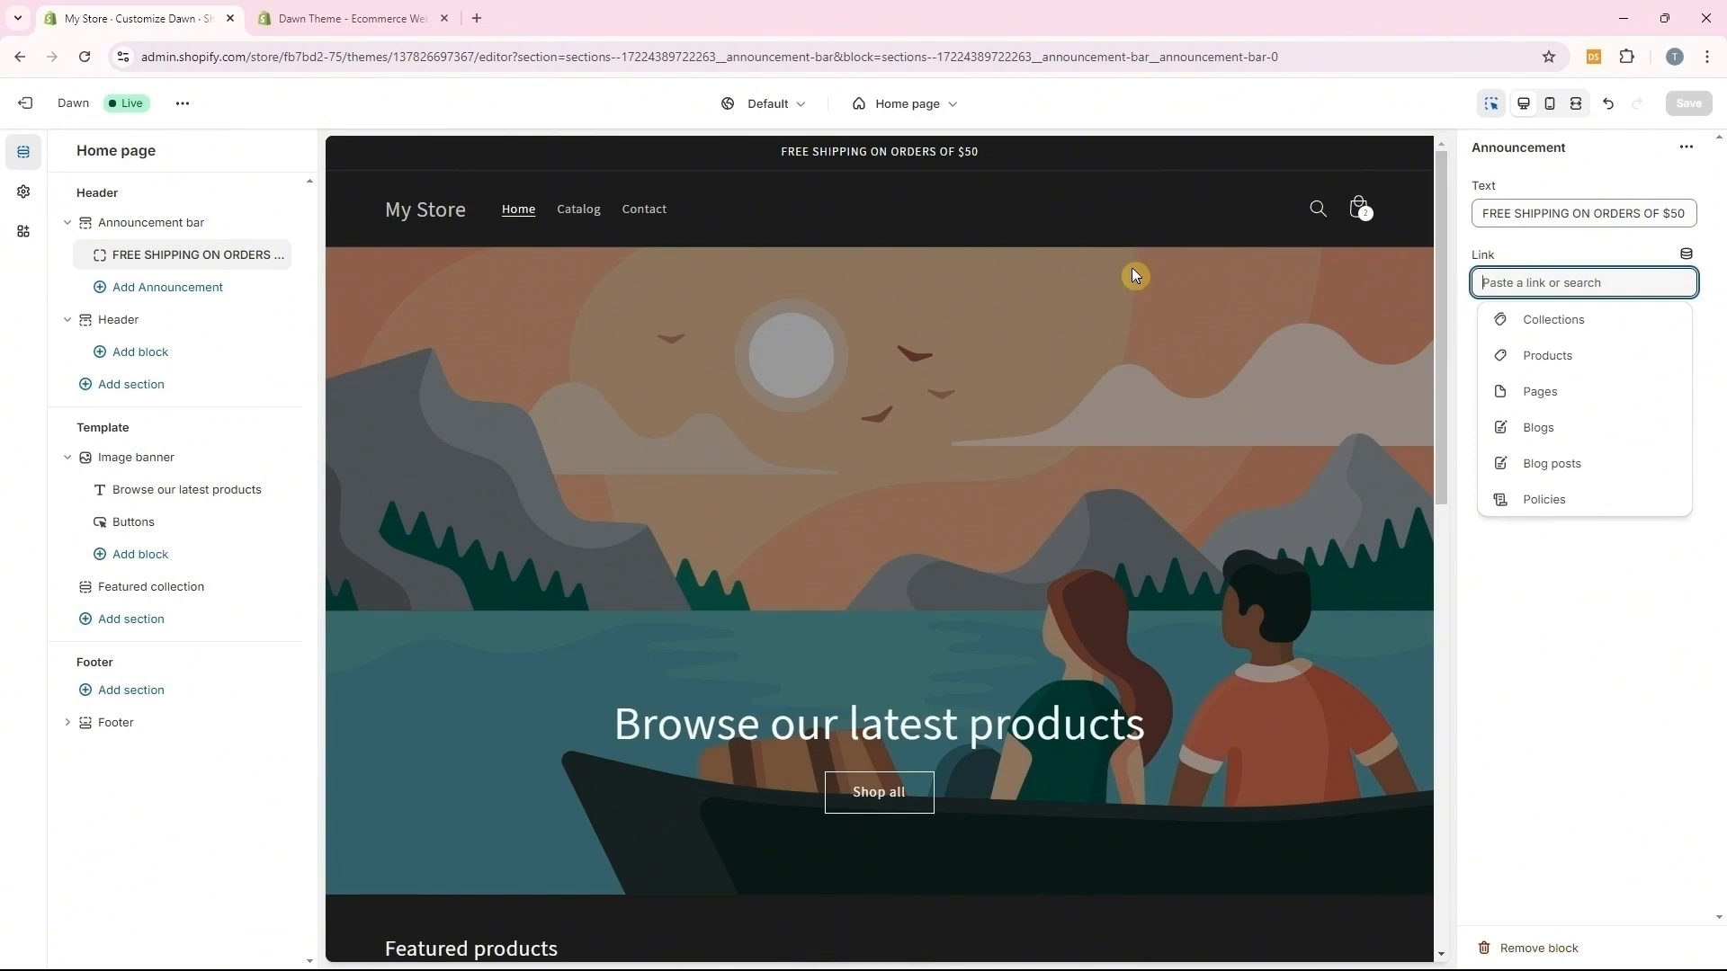
# Add a second announcement with the text "Up to 40% off full price items - Shop now"
pyautogui.click(143, 288)
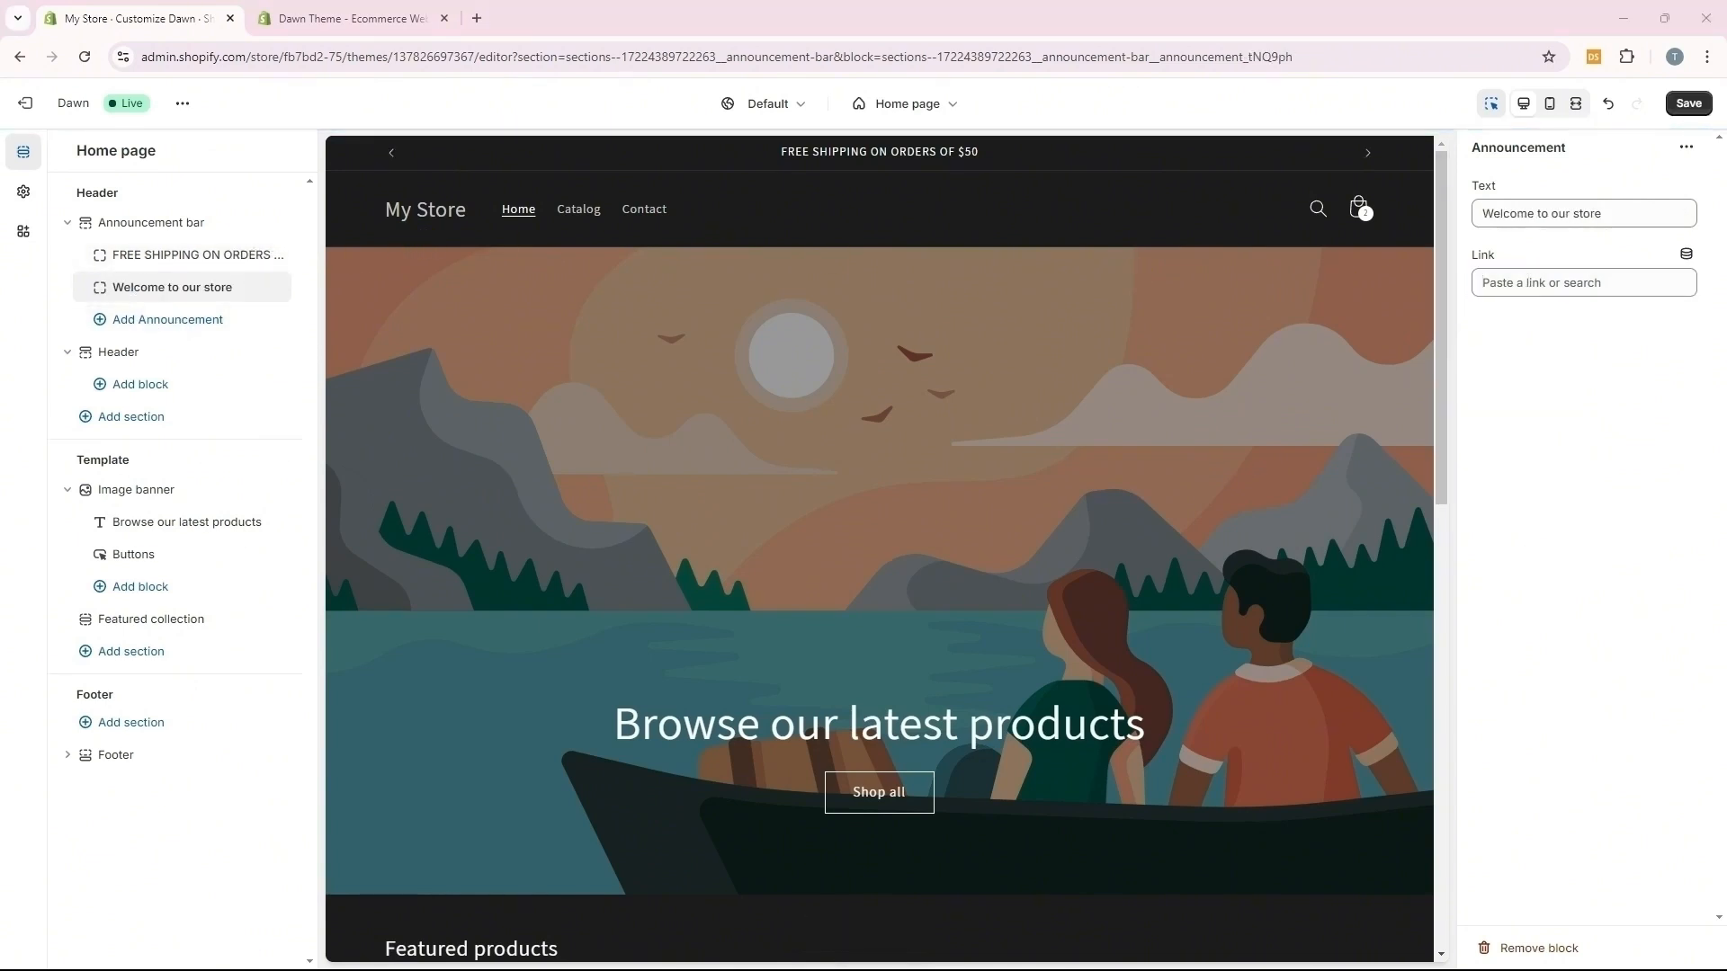
pyautogui.doubleClick(1612, 213)
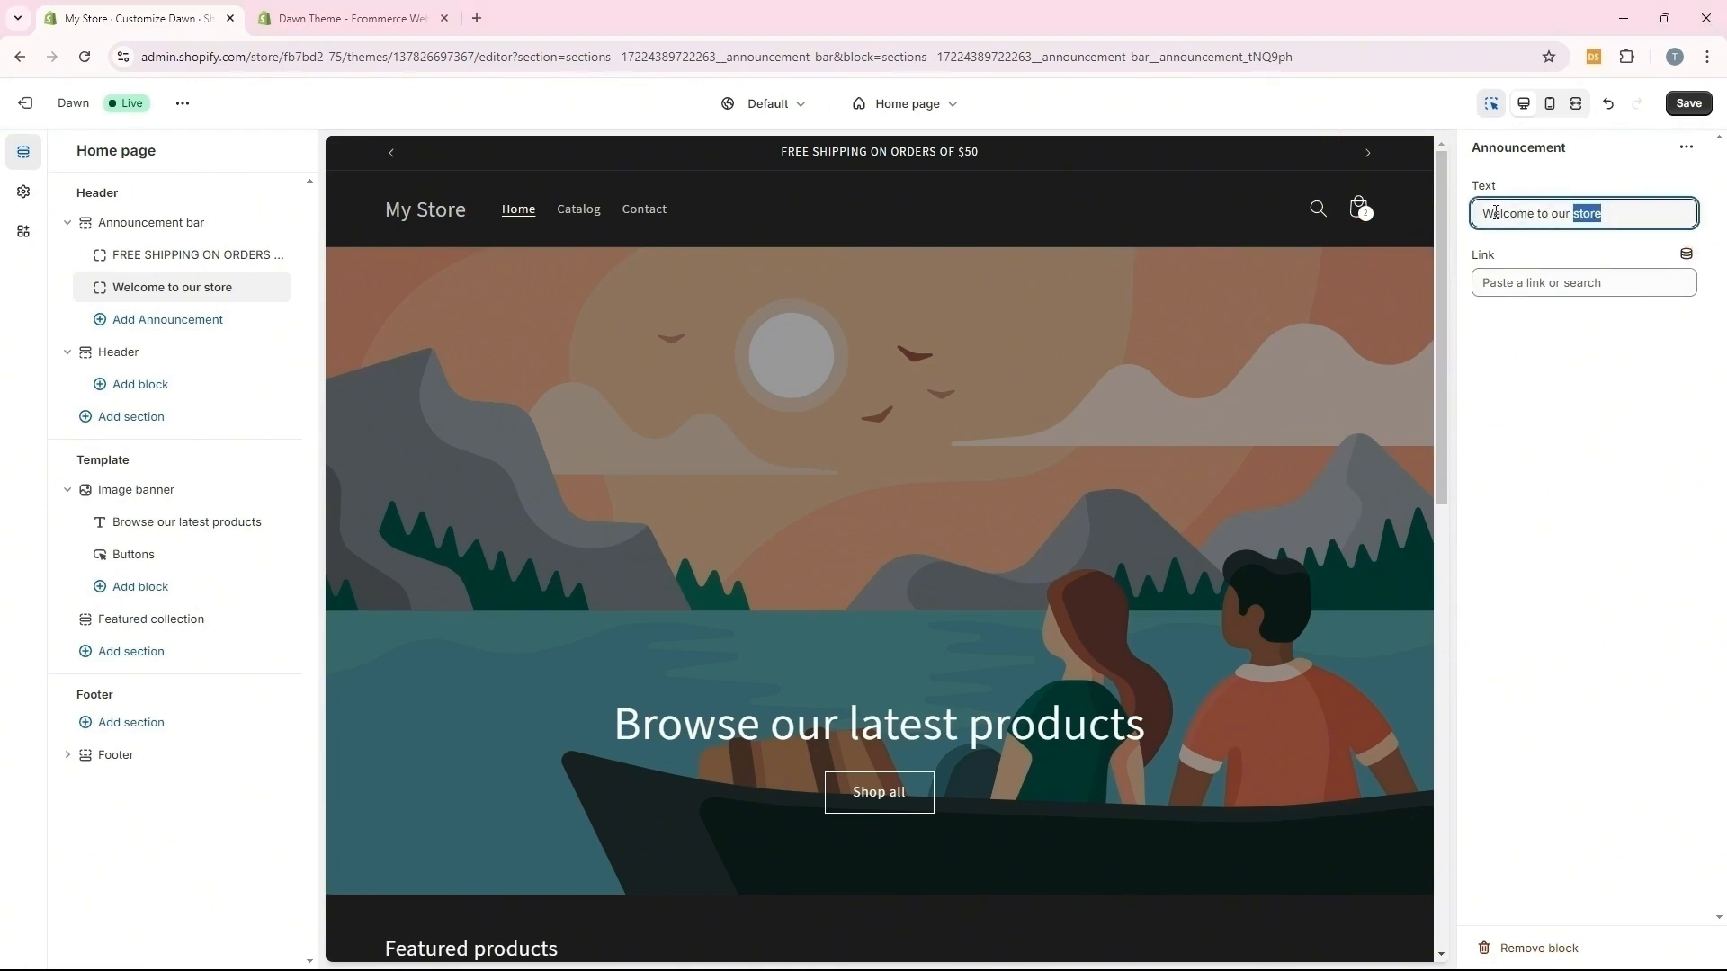
pyautogui.hotkey('ctrl', 'a')
pyautogui.write('Up to 40% off full price items - Shop now')
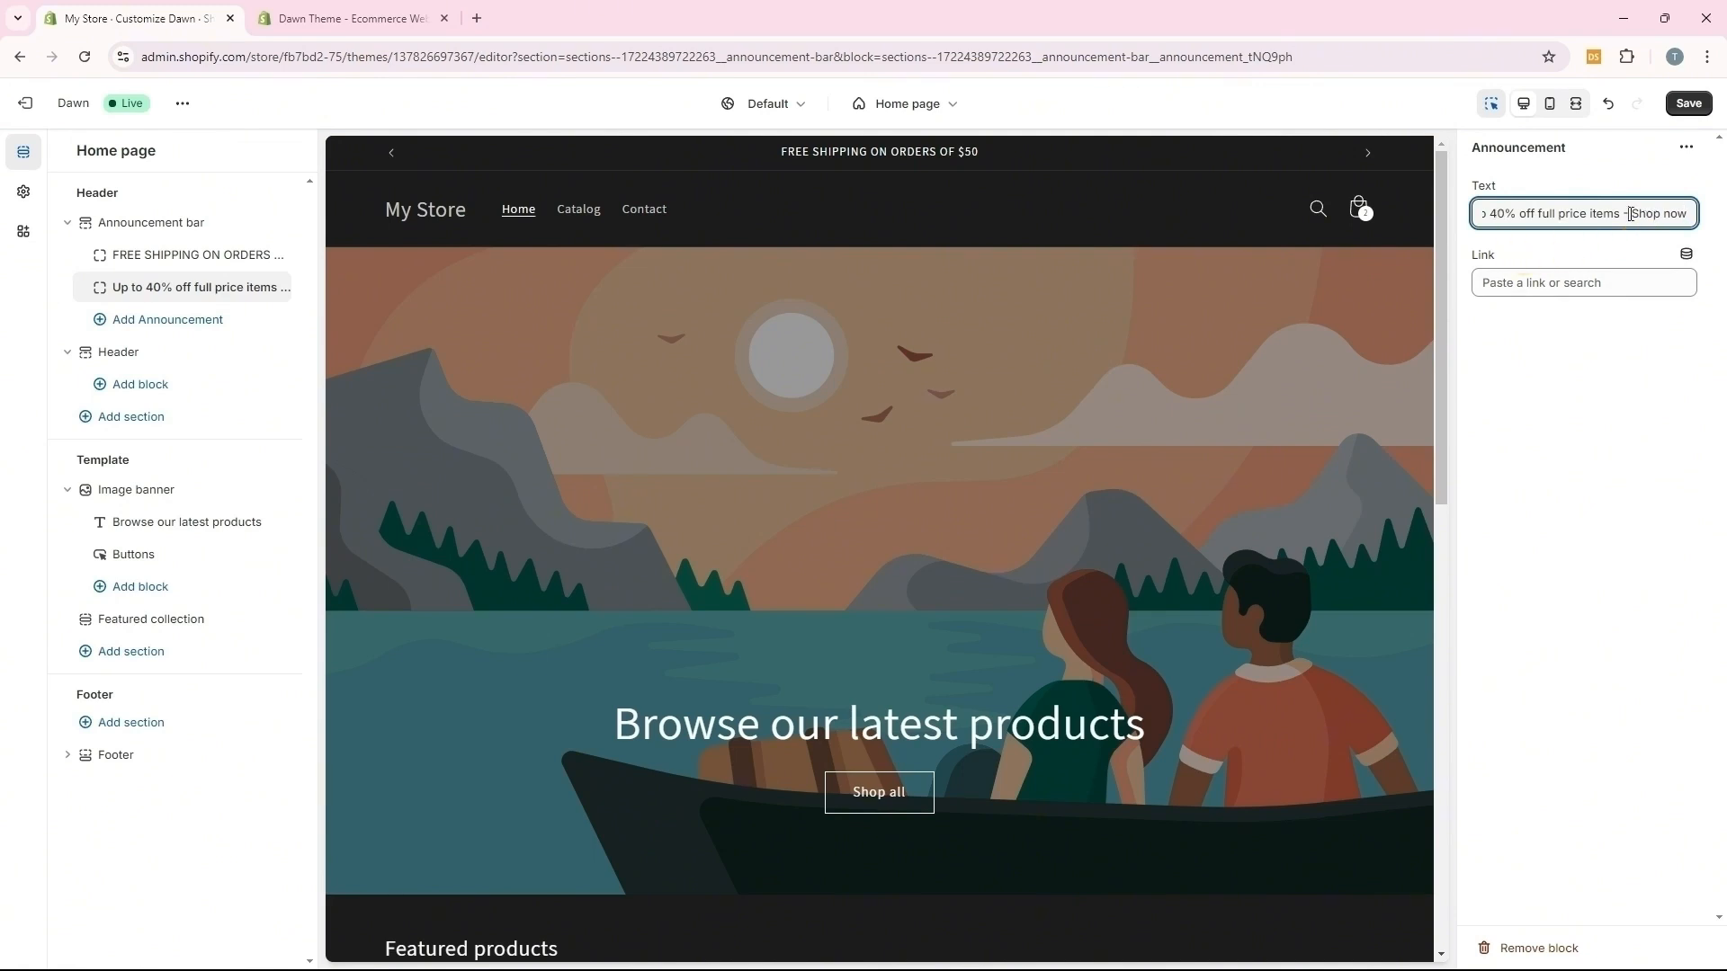
pyautogui.moveTo(1631, 213); pyautogui.dragTo(1689, 214)
# Link the second announcement to the Sale collection, save, and preview it in the announcement bar
pyautogui.click(1513, 285)
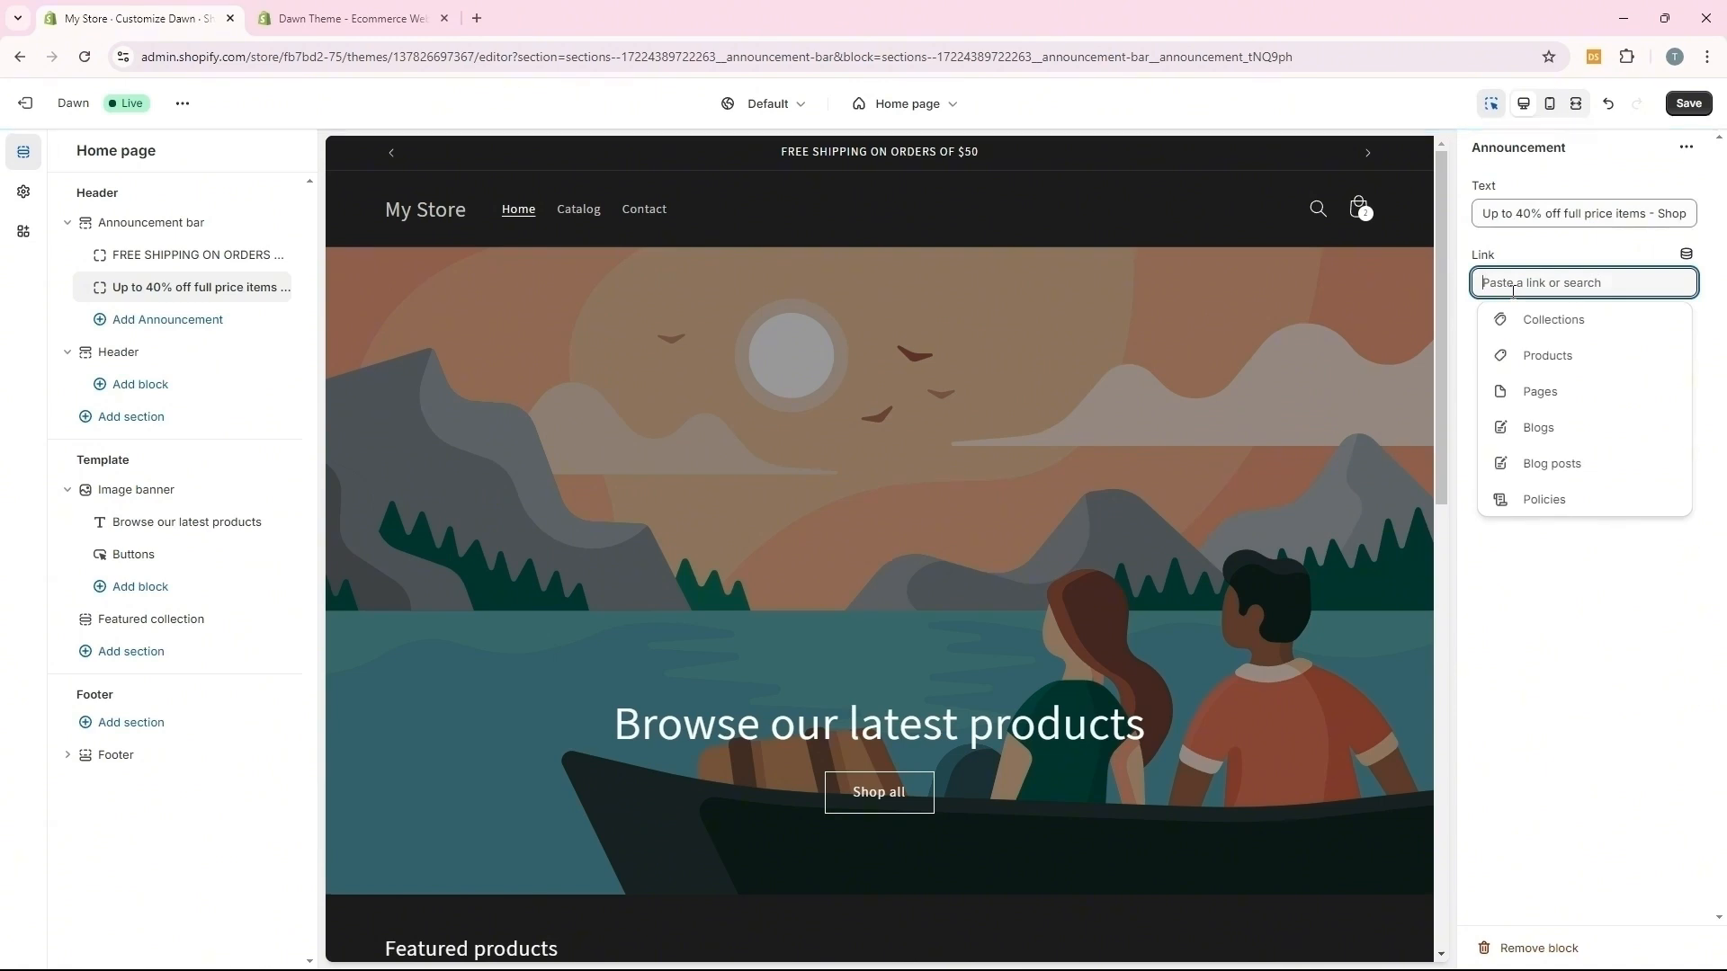
pyautogui.click(1552, 331)
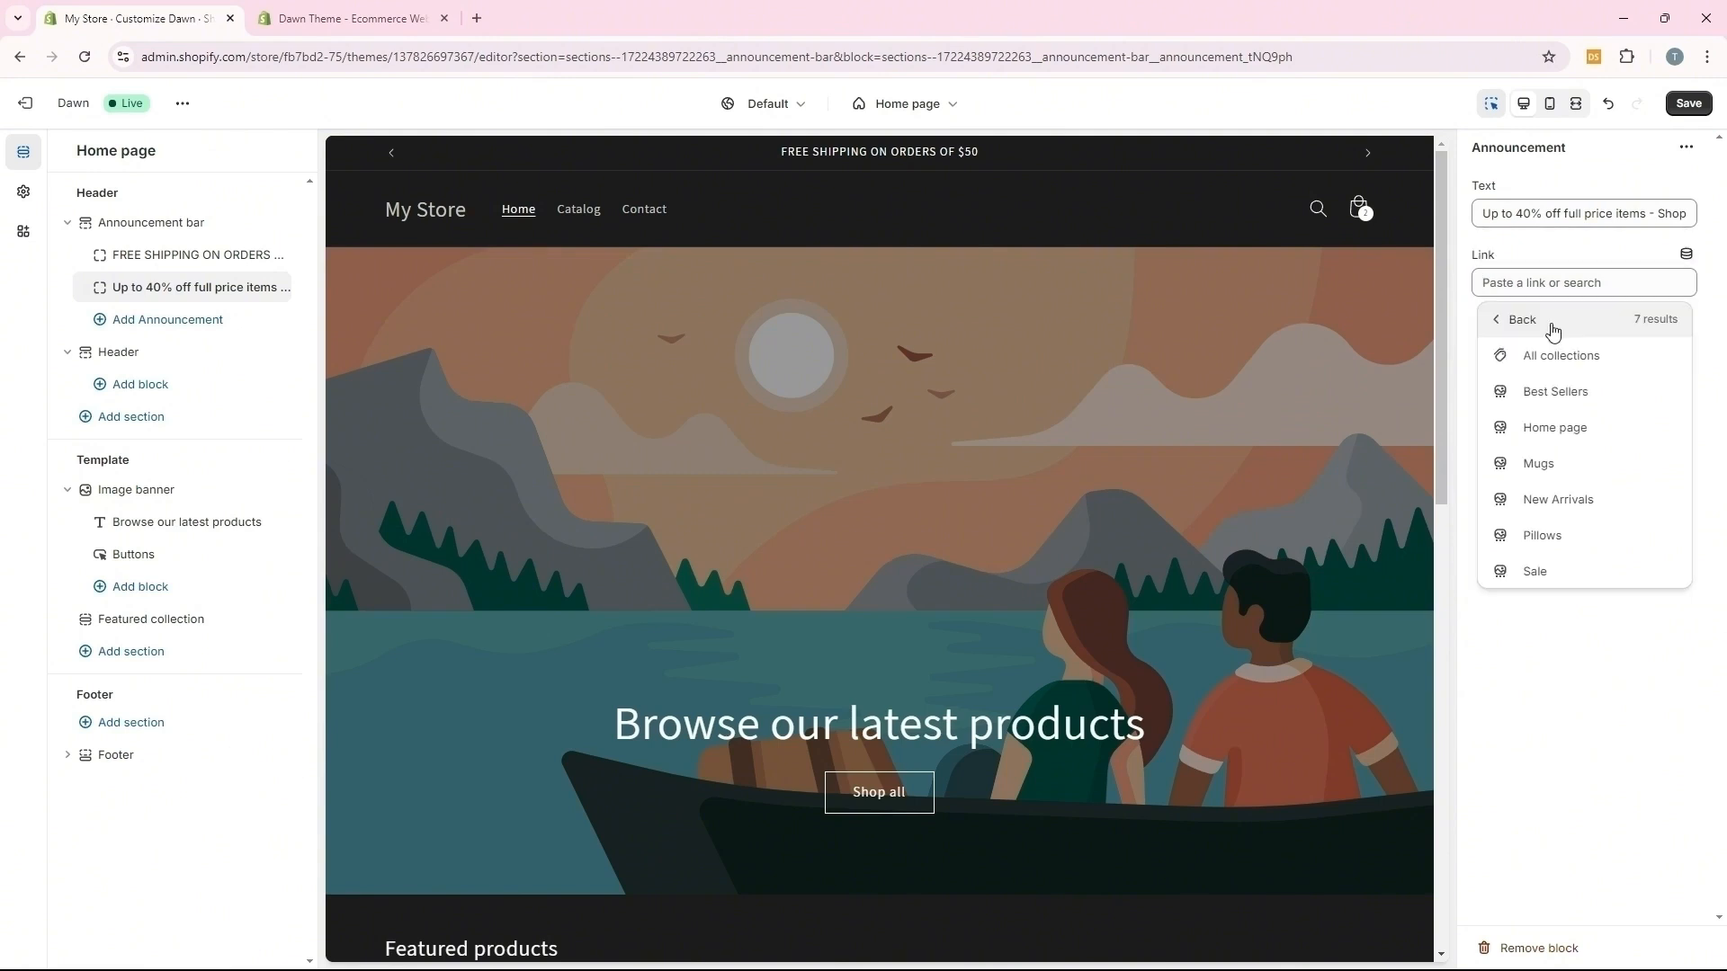
pyautogui.click(1535, 572)
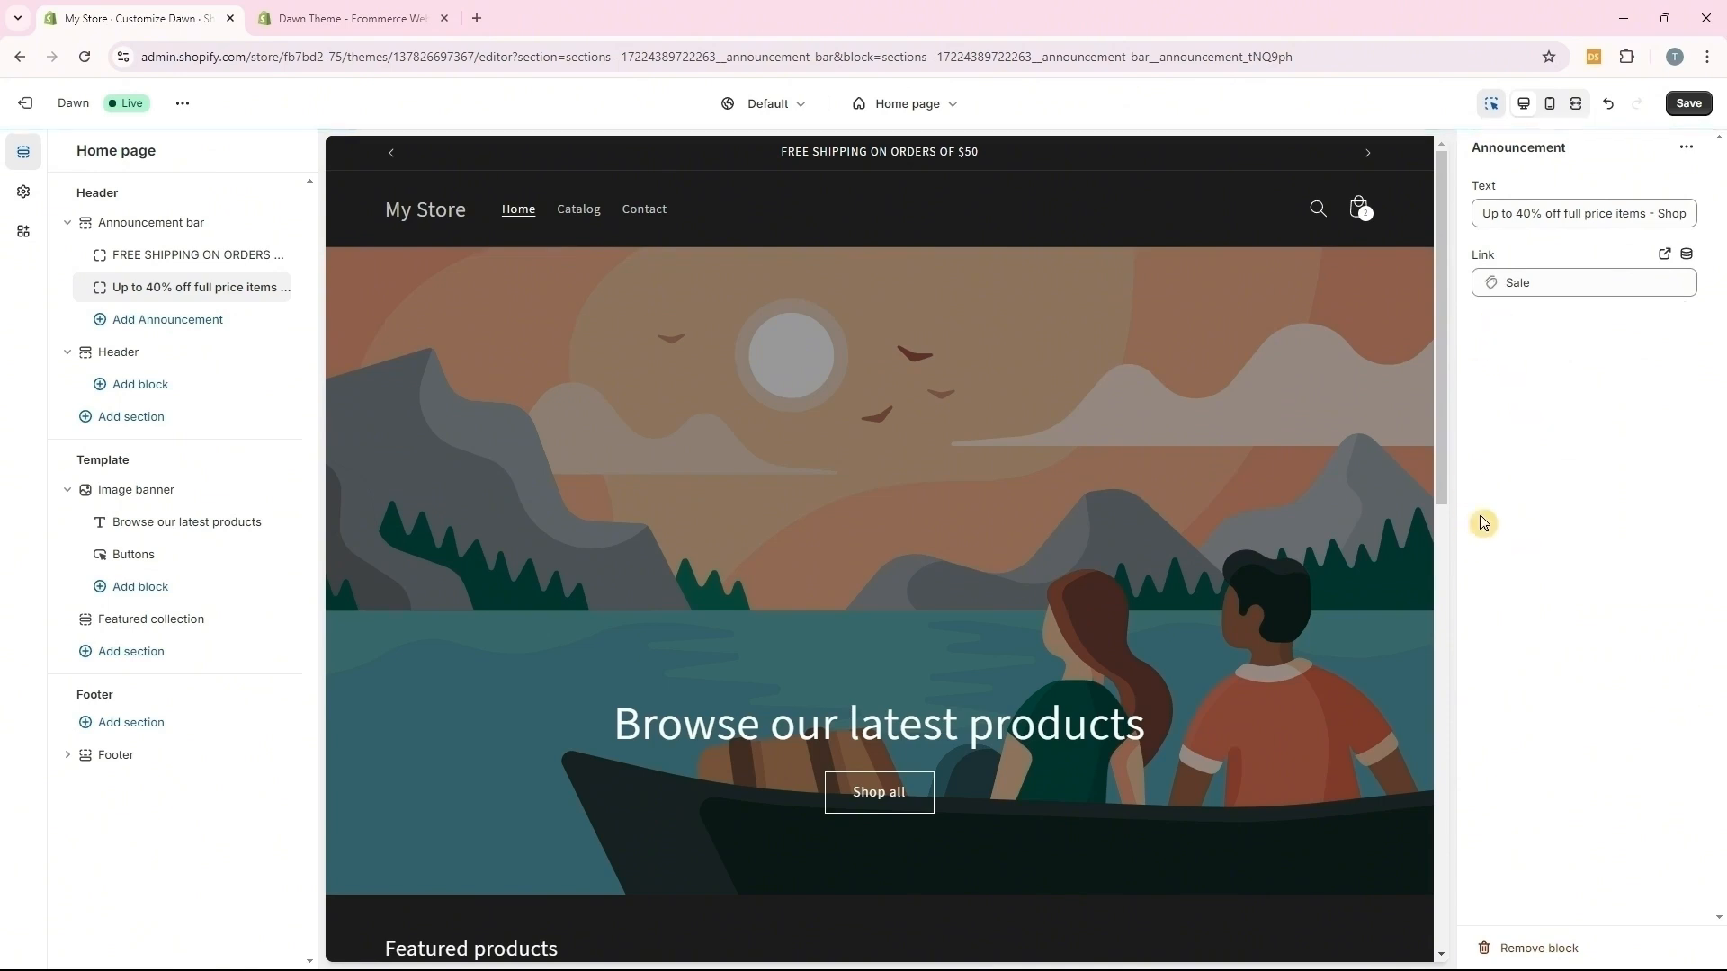
pyautogui.click(1688, 103)
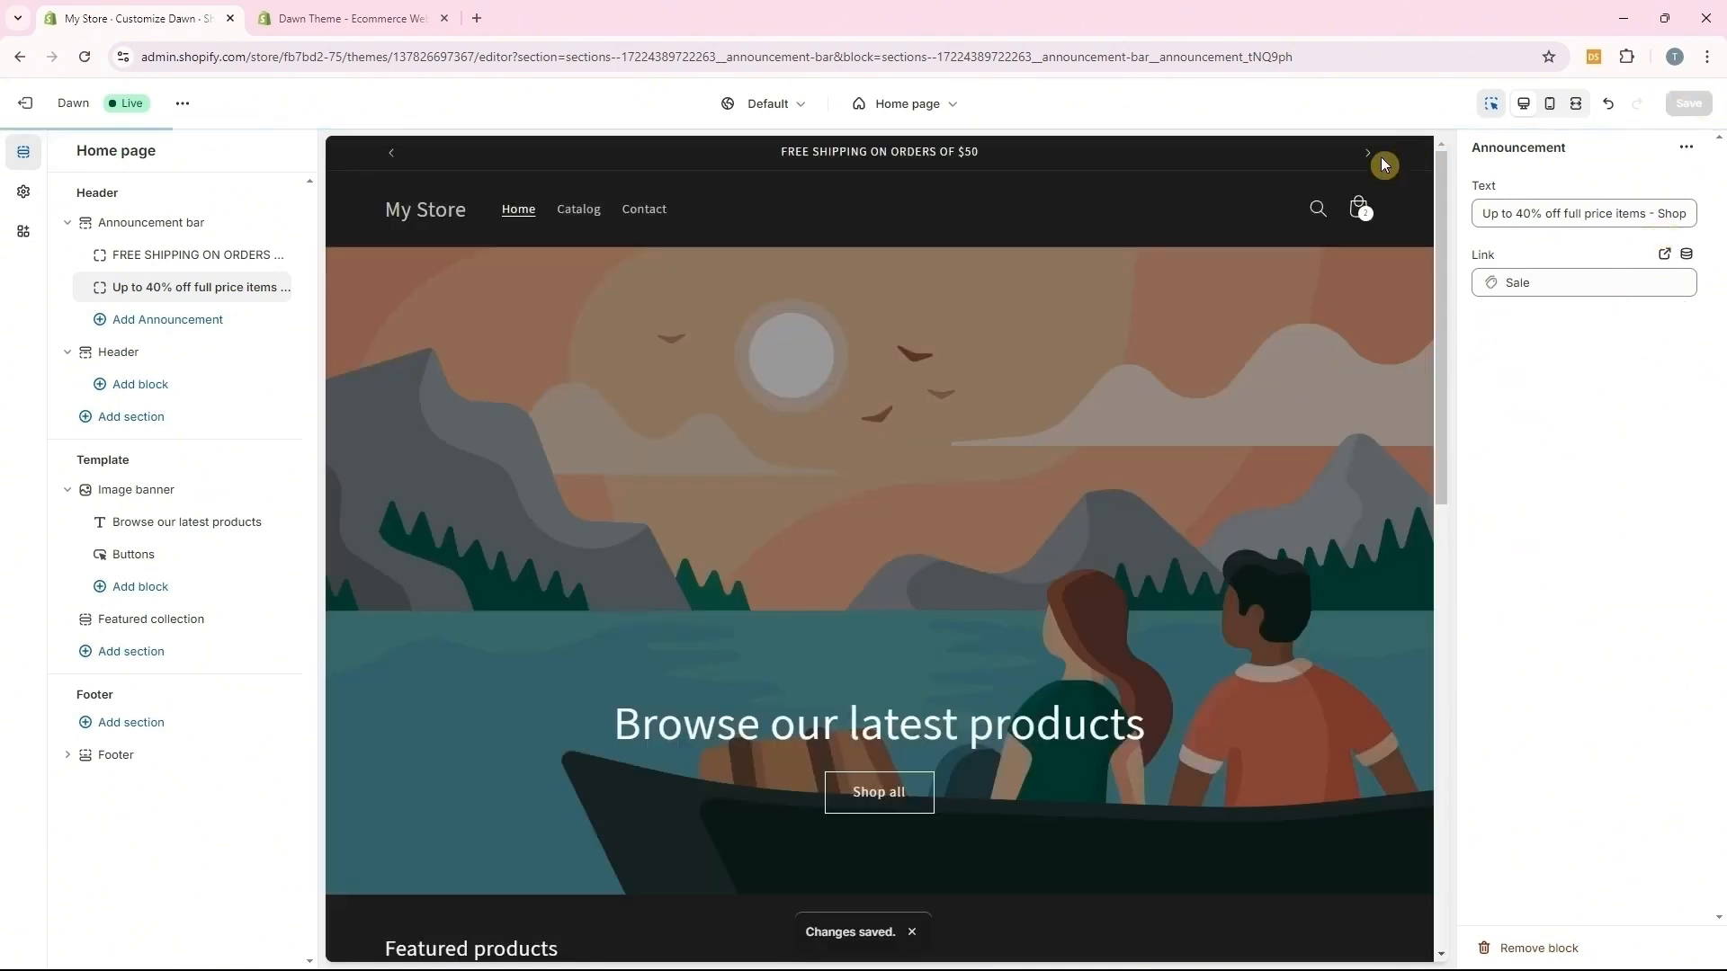
pyautogui.click(1367, 155)
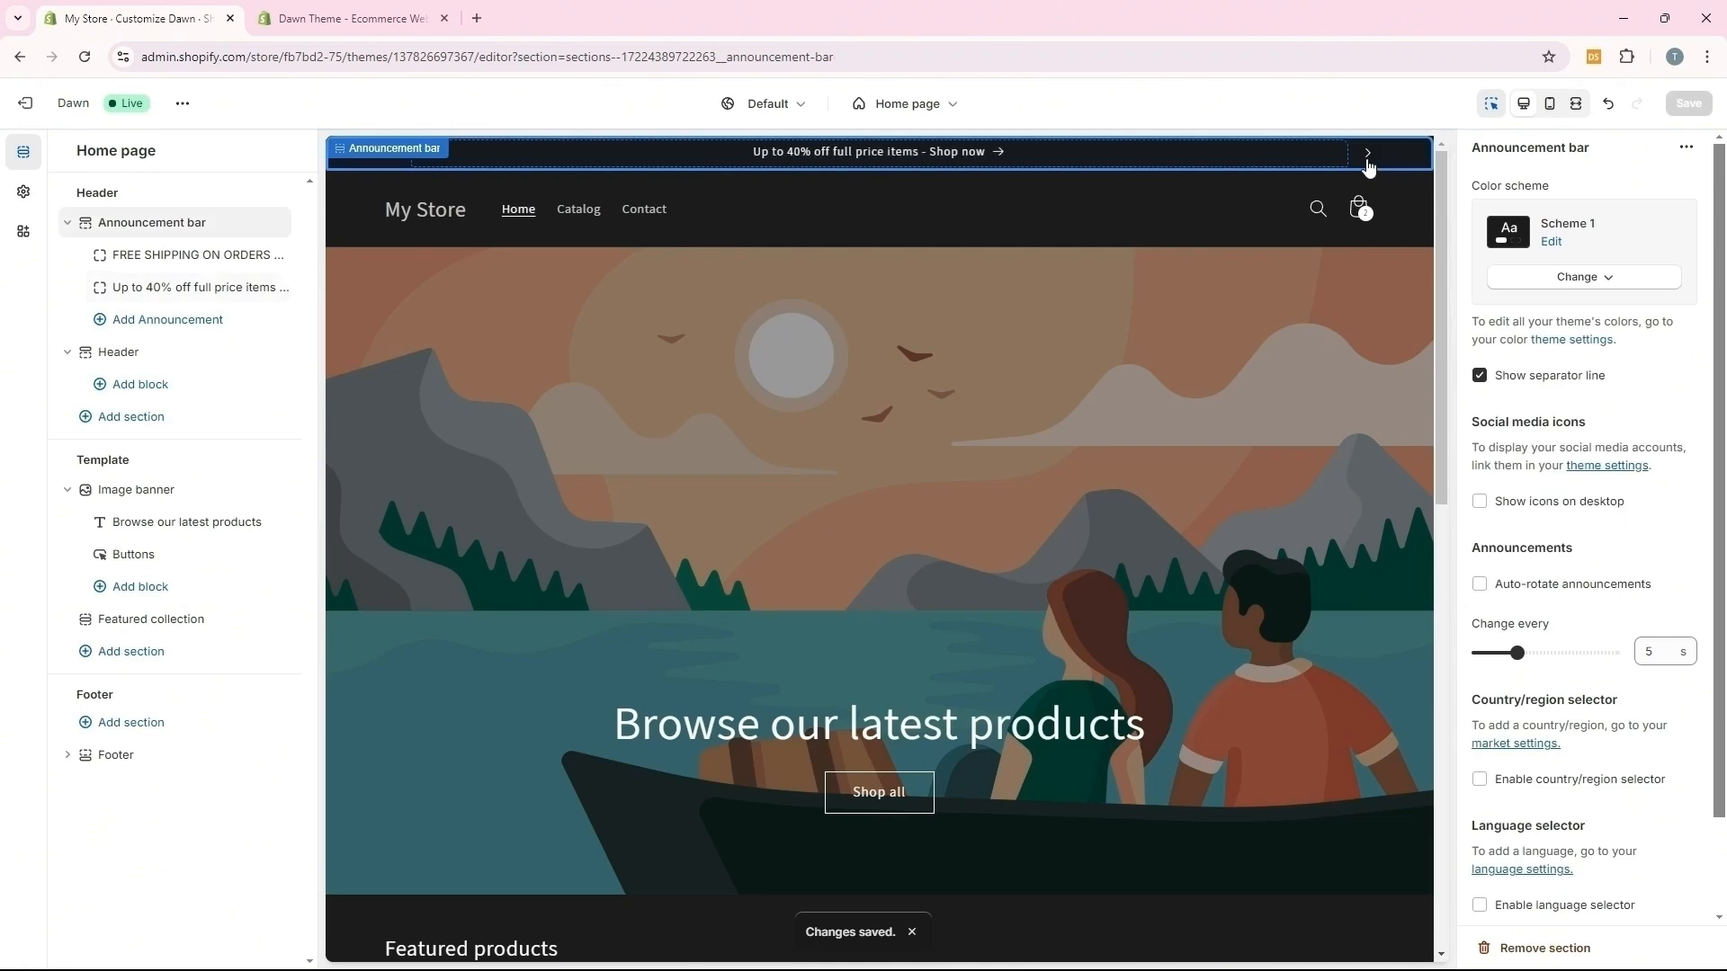
pyautogui.click(144, 286)
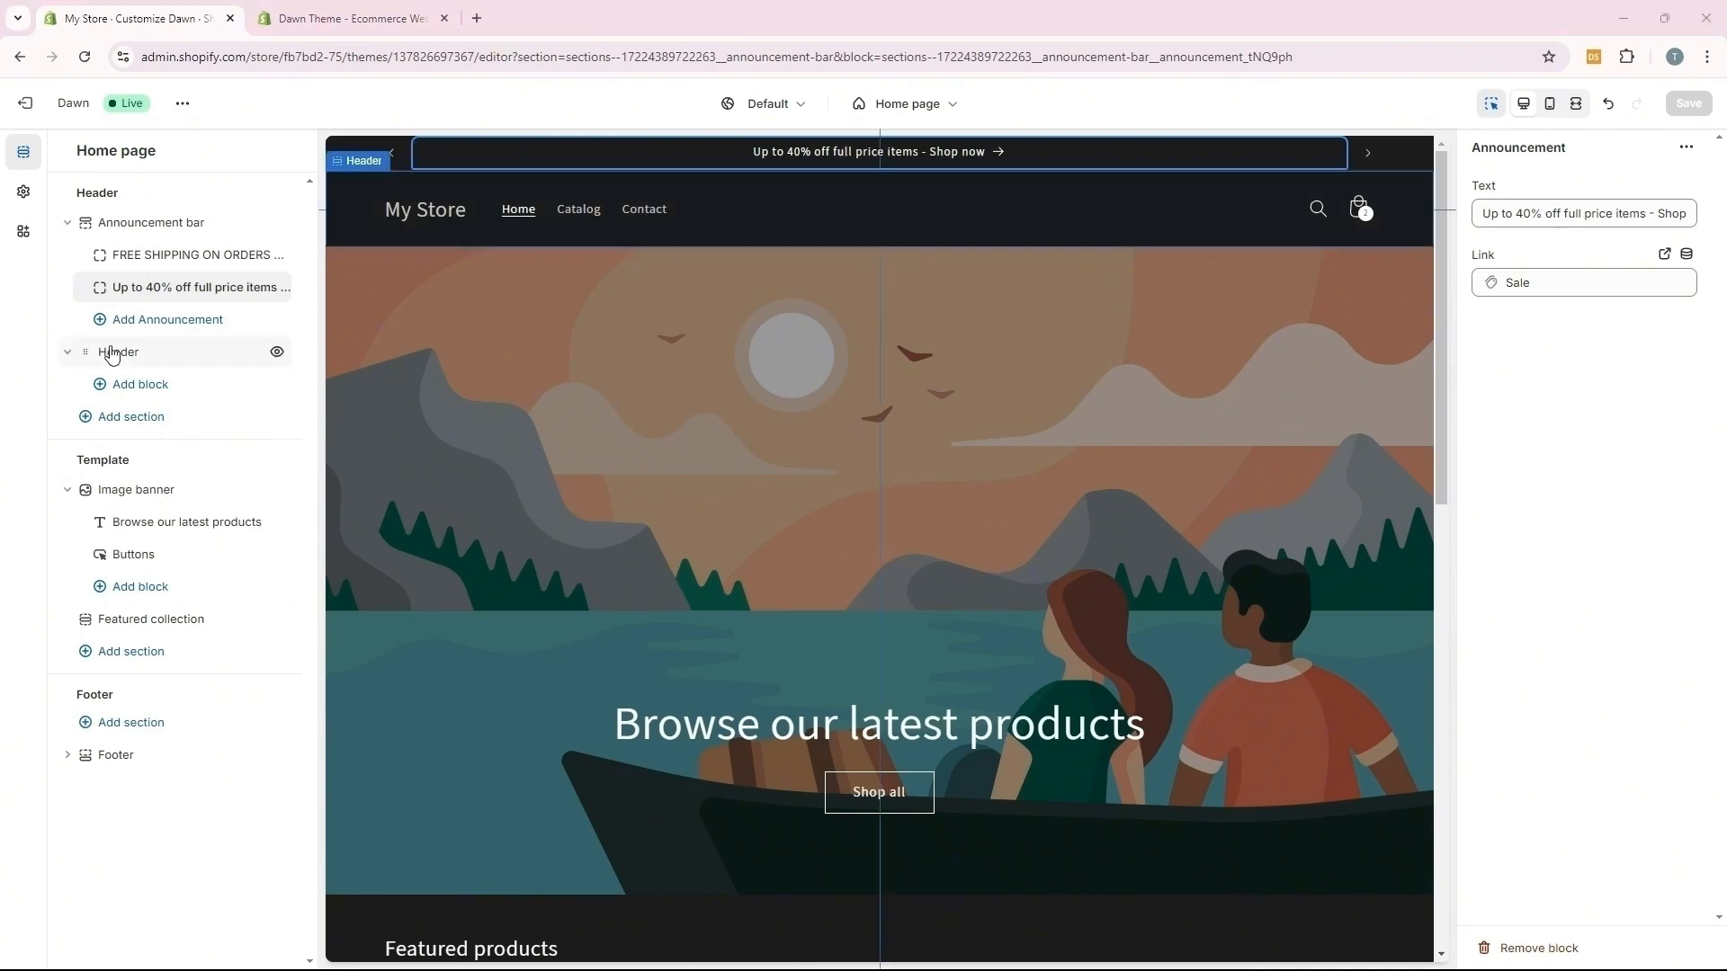
# Set the header's desktop logo position to Top center and its desktop menu type to Mega menu
pyautogui.click(73, 358)
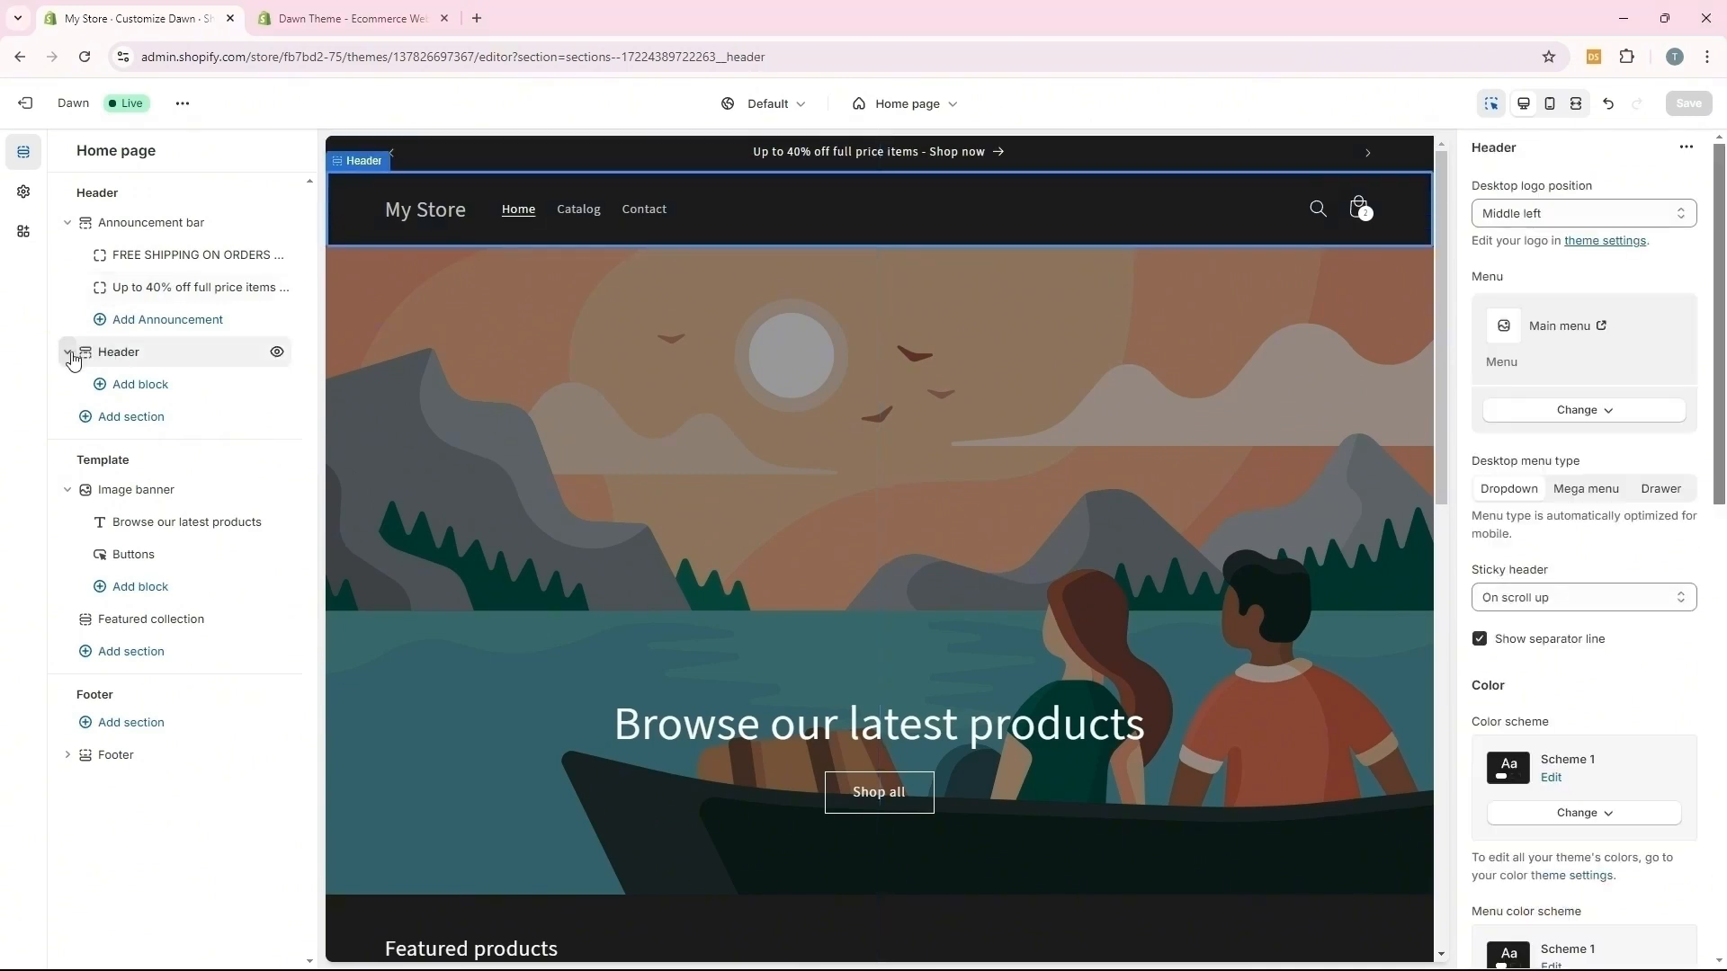
pyautogui.click(72, 354)
pyautogui.click(70, 353)
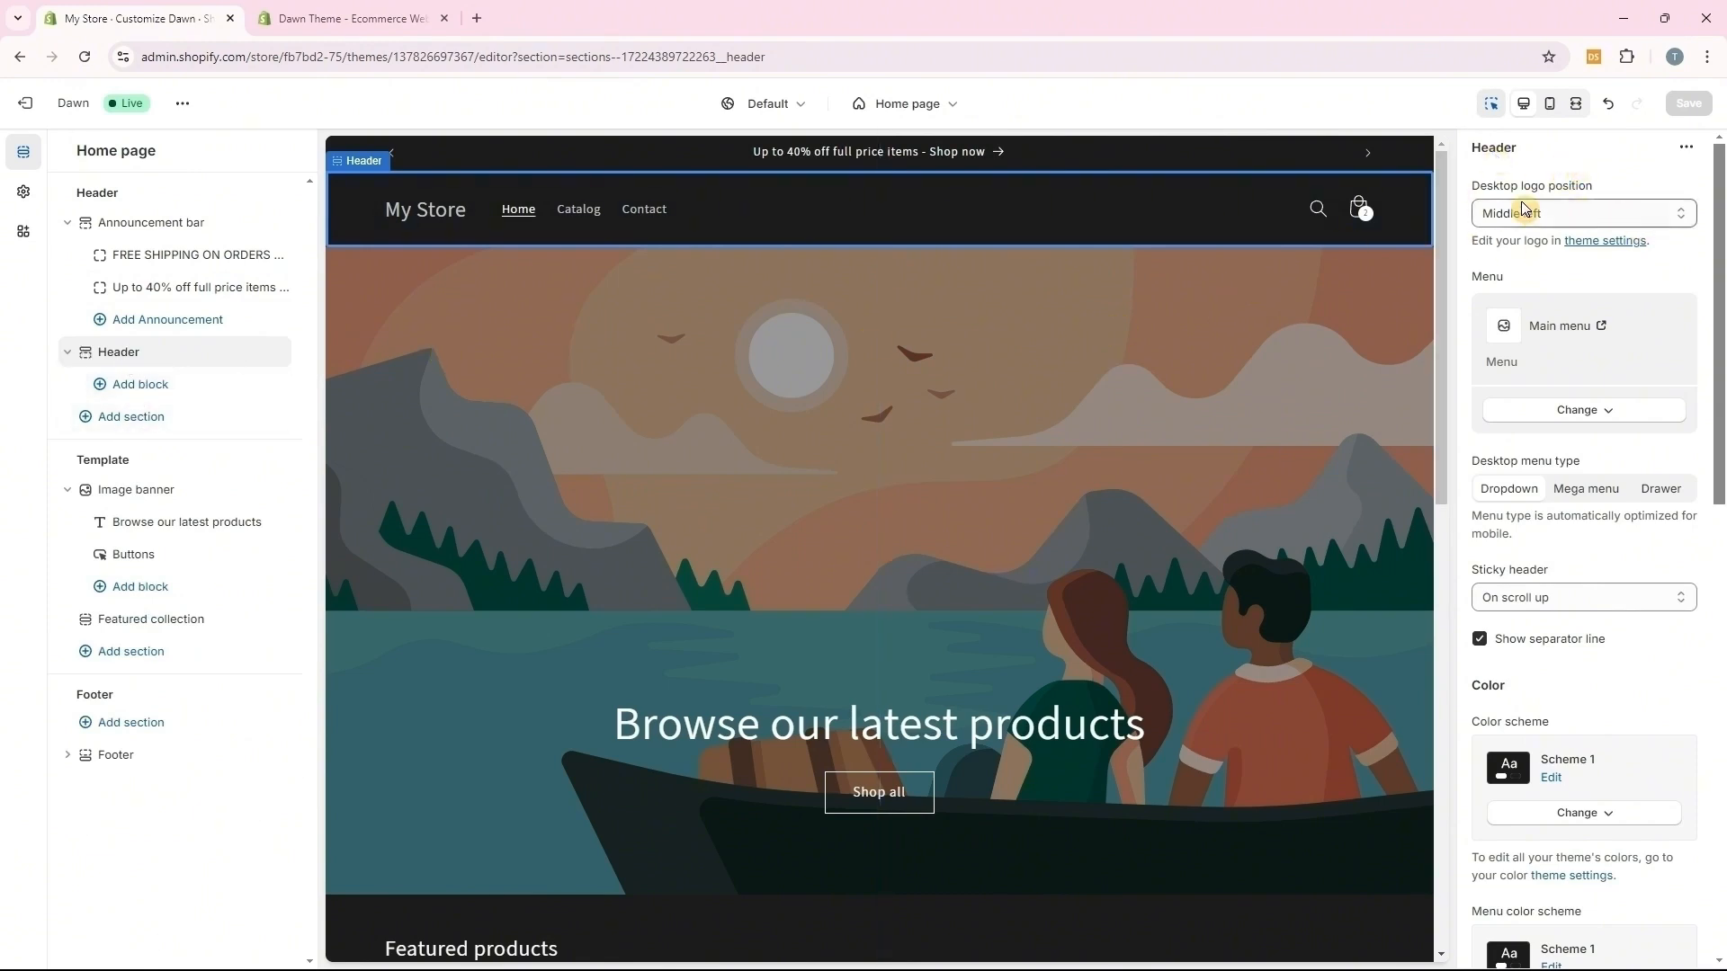
pyautogui.click(1653, 228)
pyautogui.click(1570, 255)
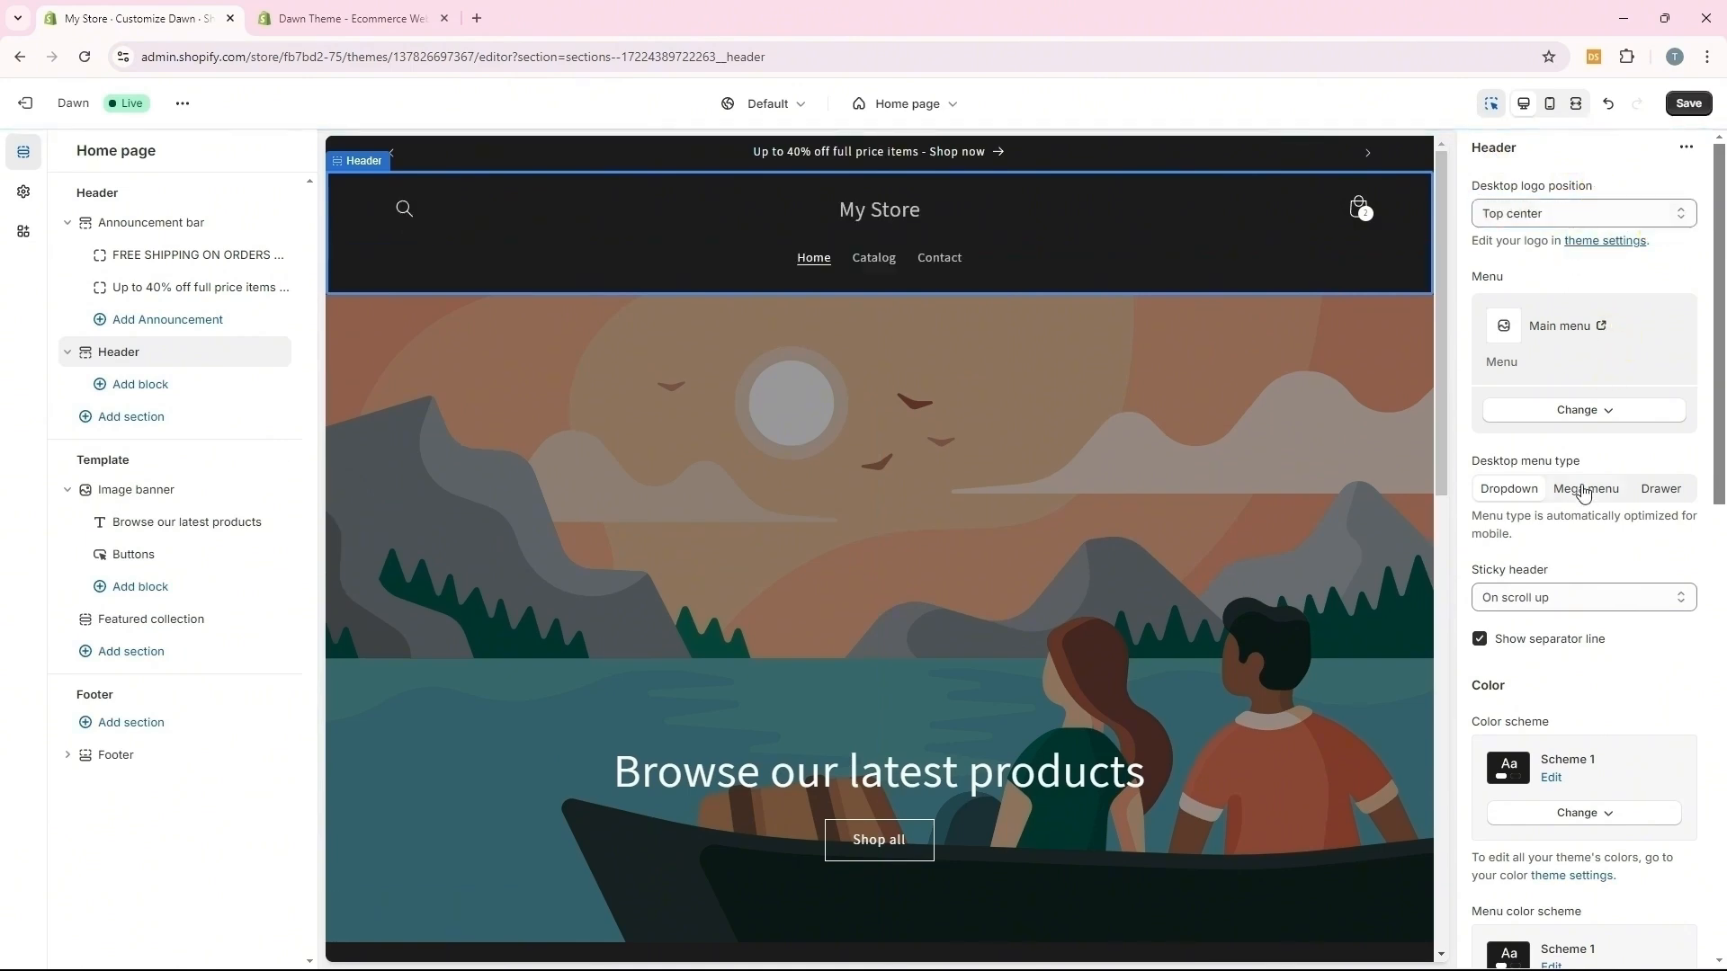
pyautogui.click(1586, 490)
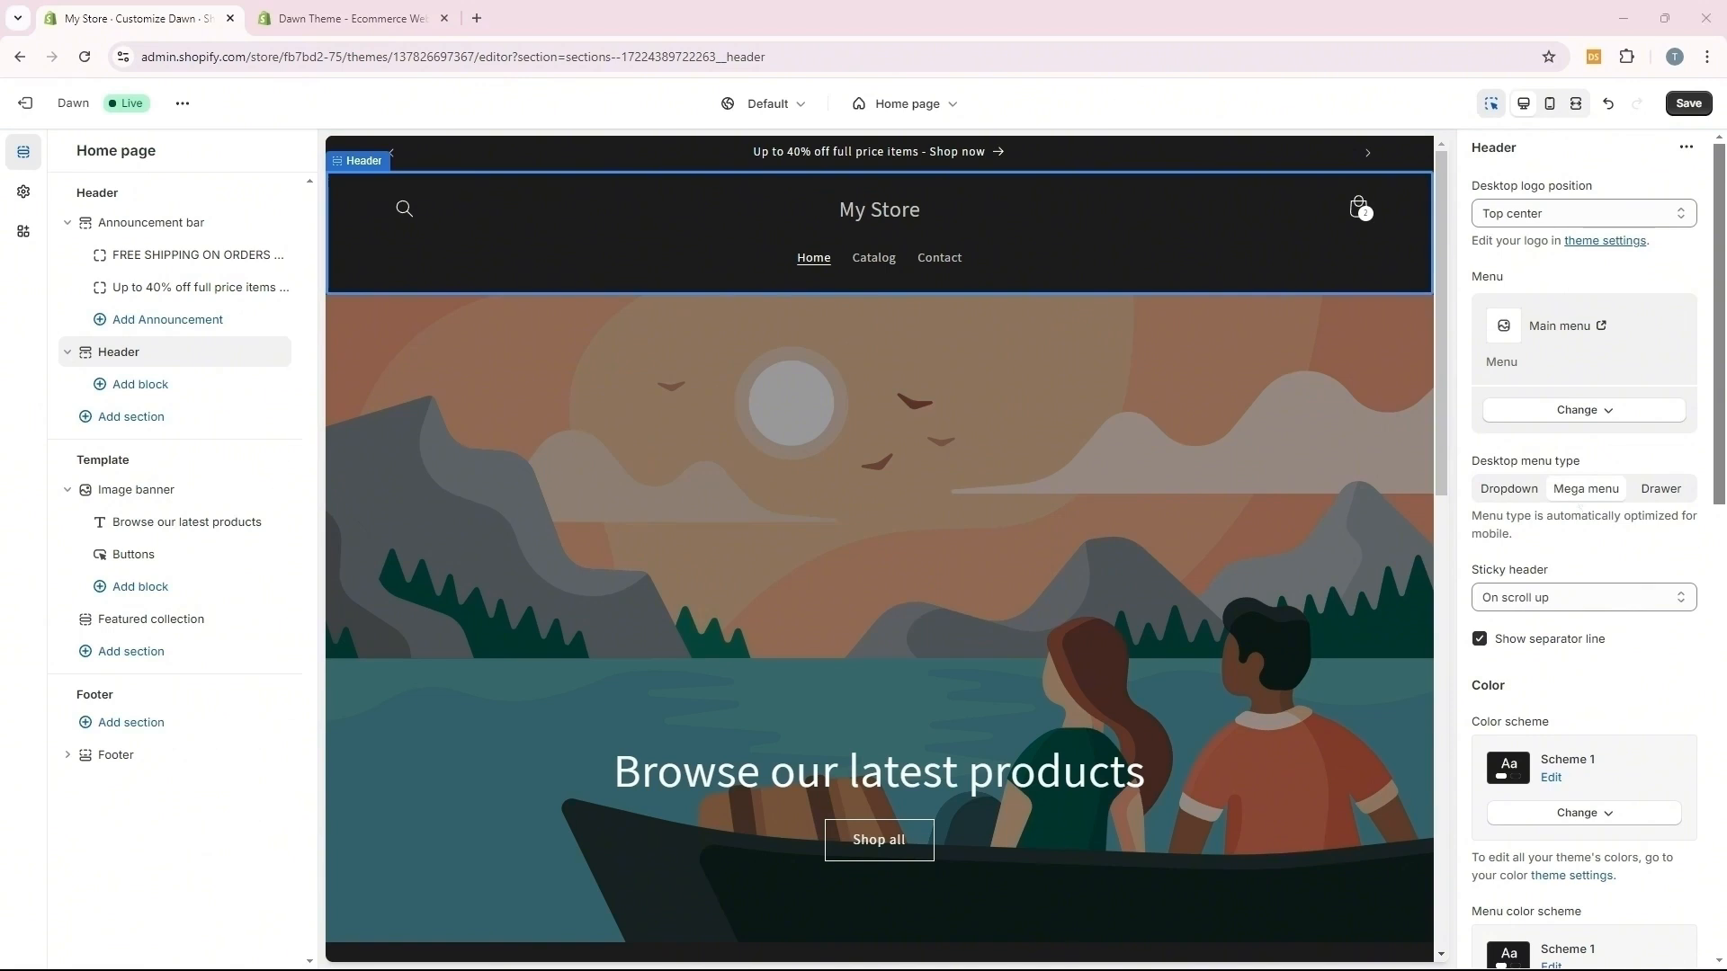
# Change the header section's color scheme to Scheme 2
pyautogui.scroll(-2, 1529, 701)
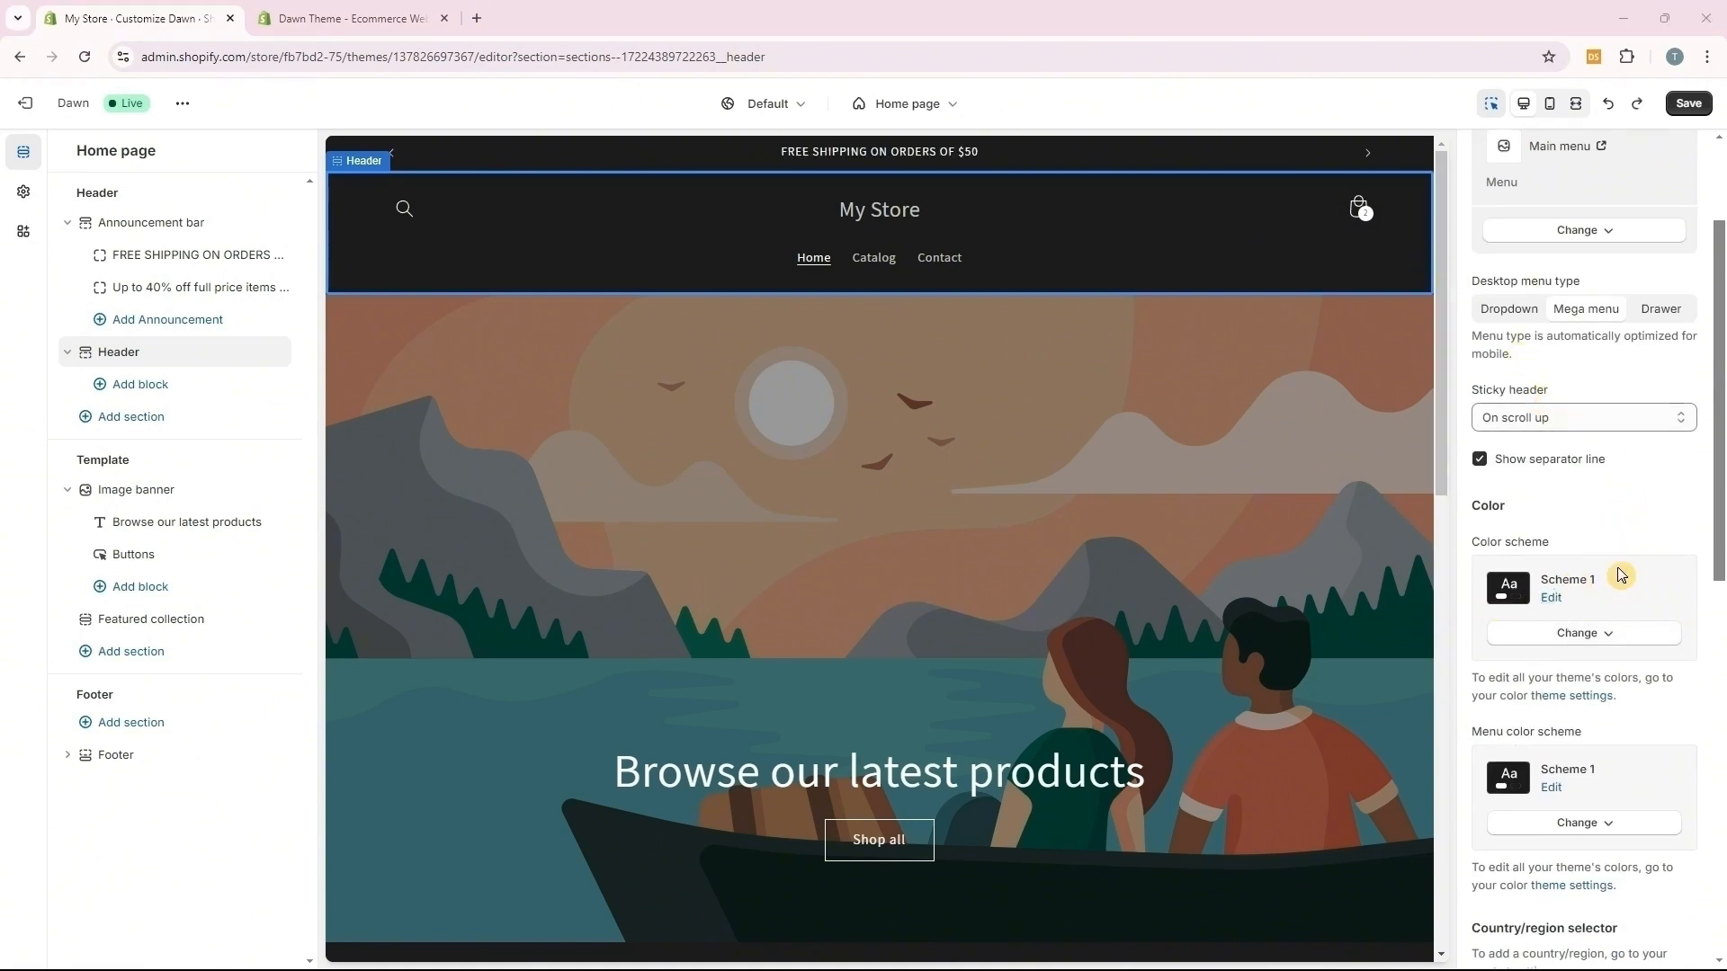
pyautogui.click(1012, 153)
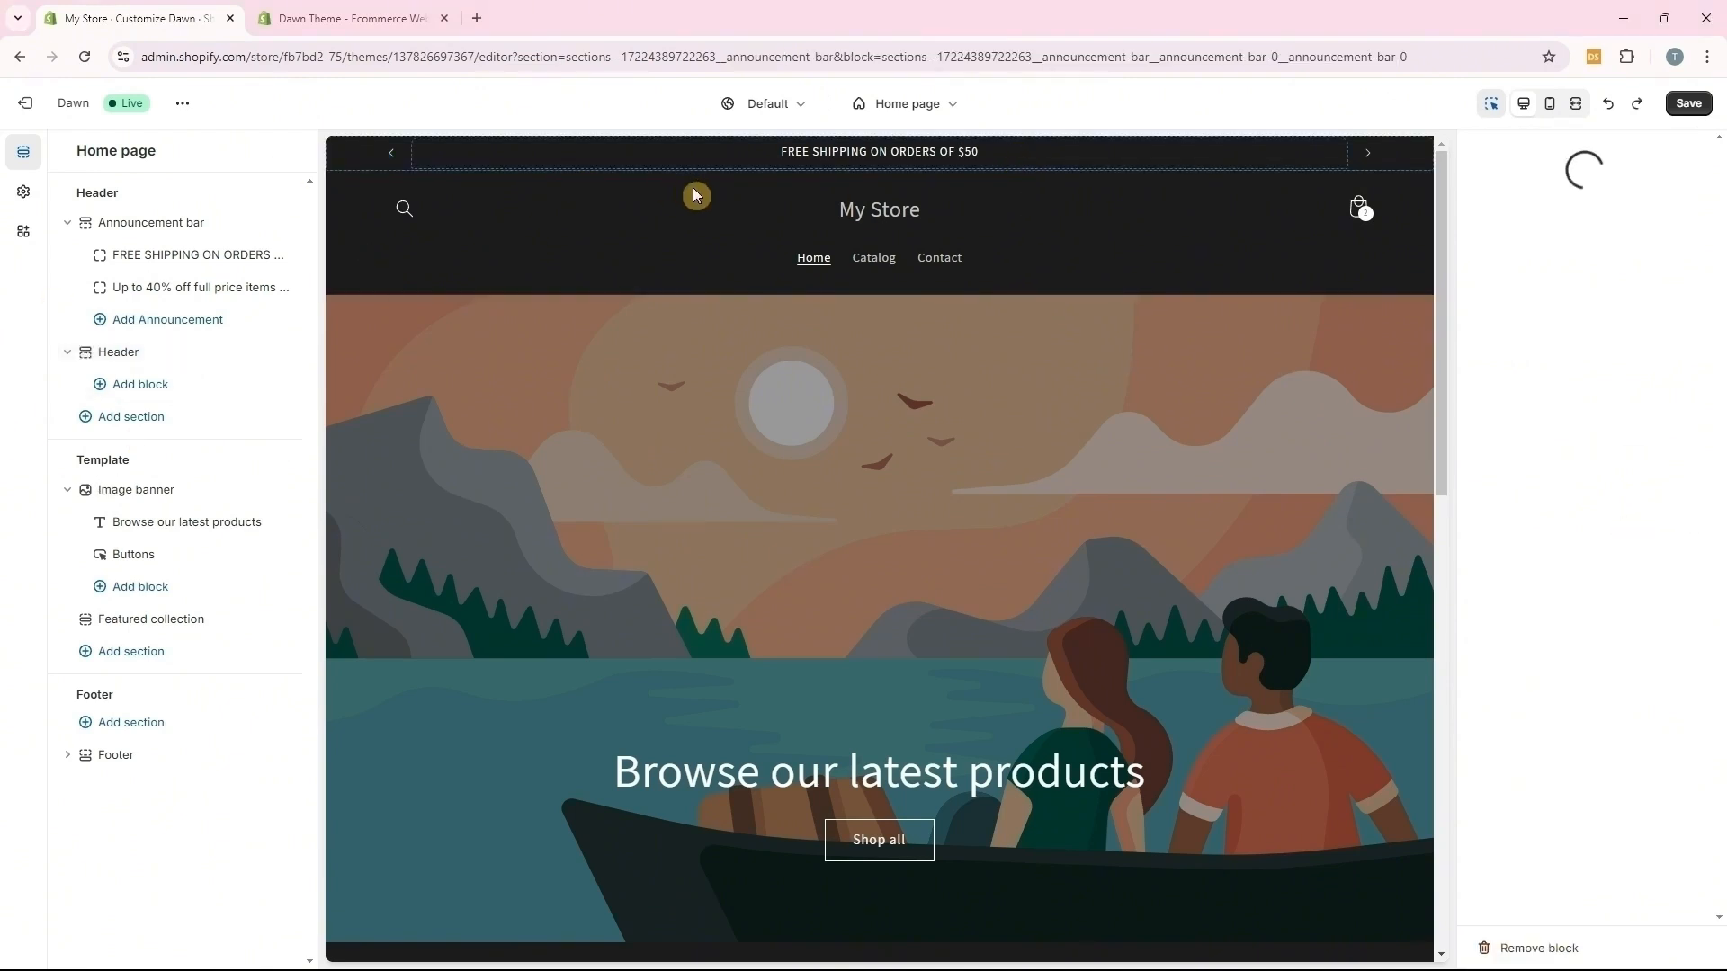
pyautogui.click(141, 353)
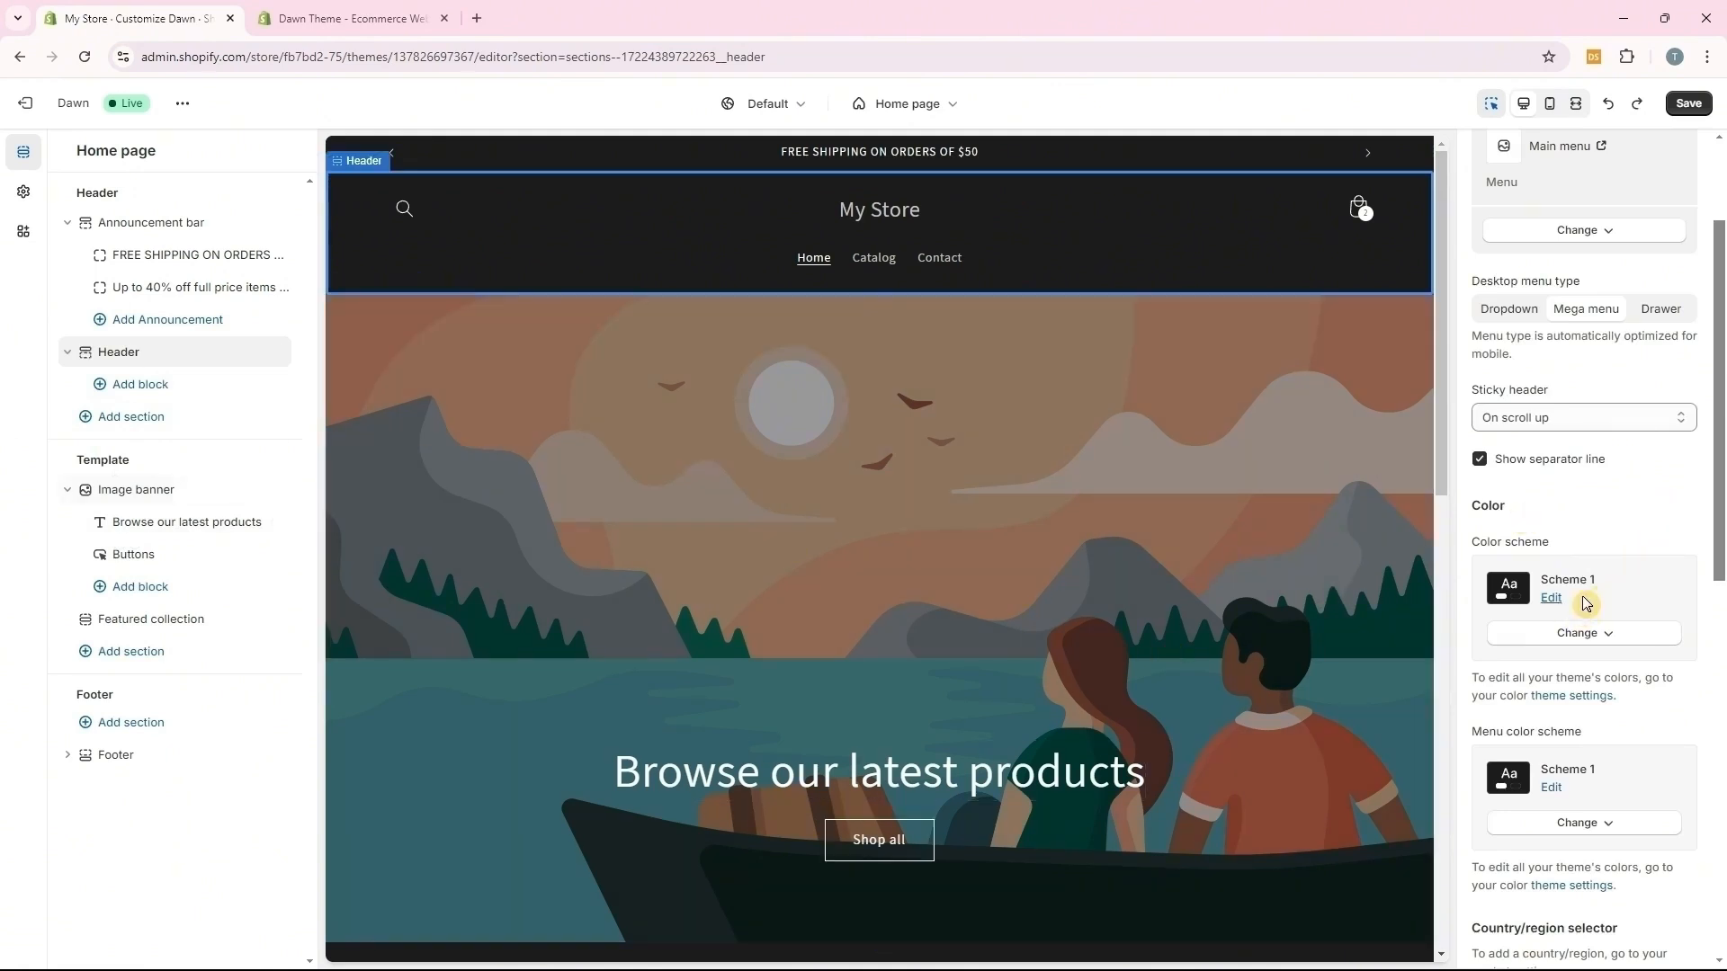
pyautogui.click(1583, 644)
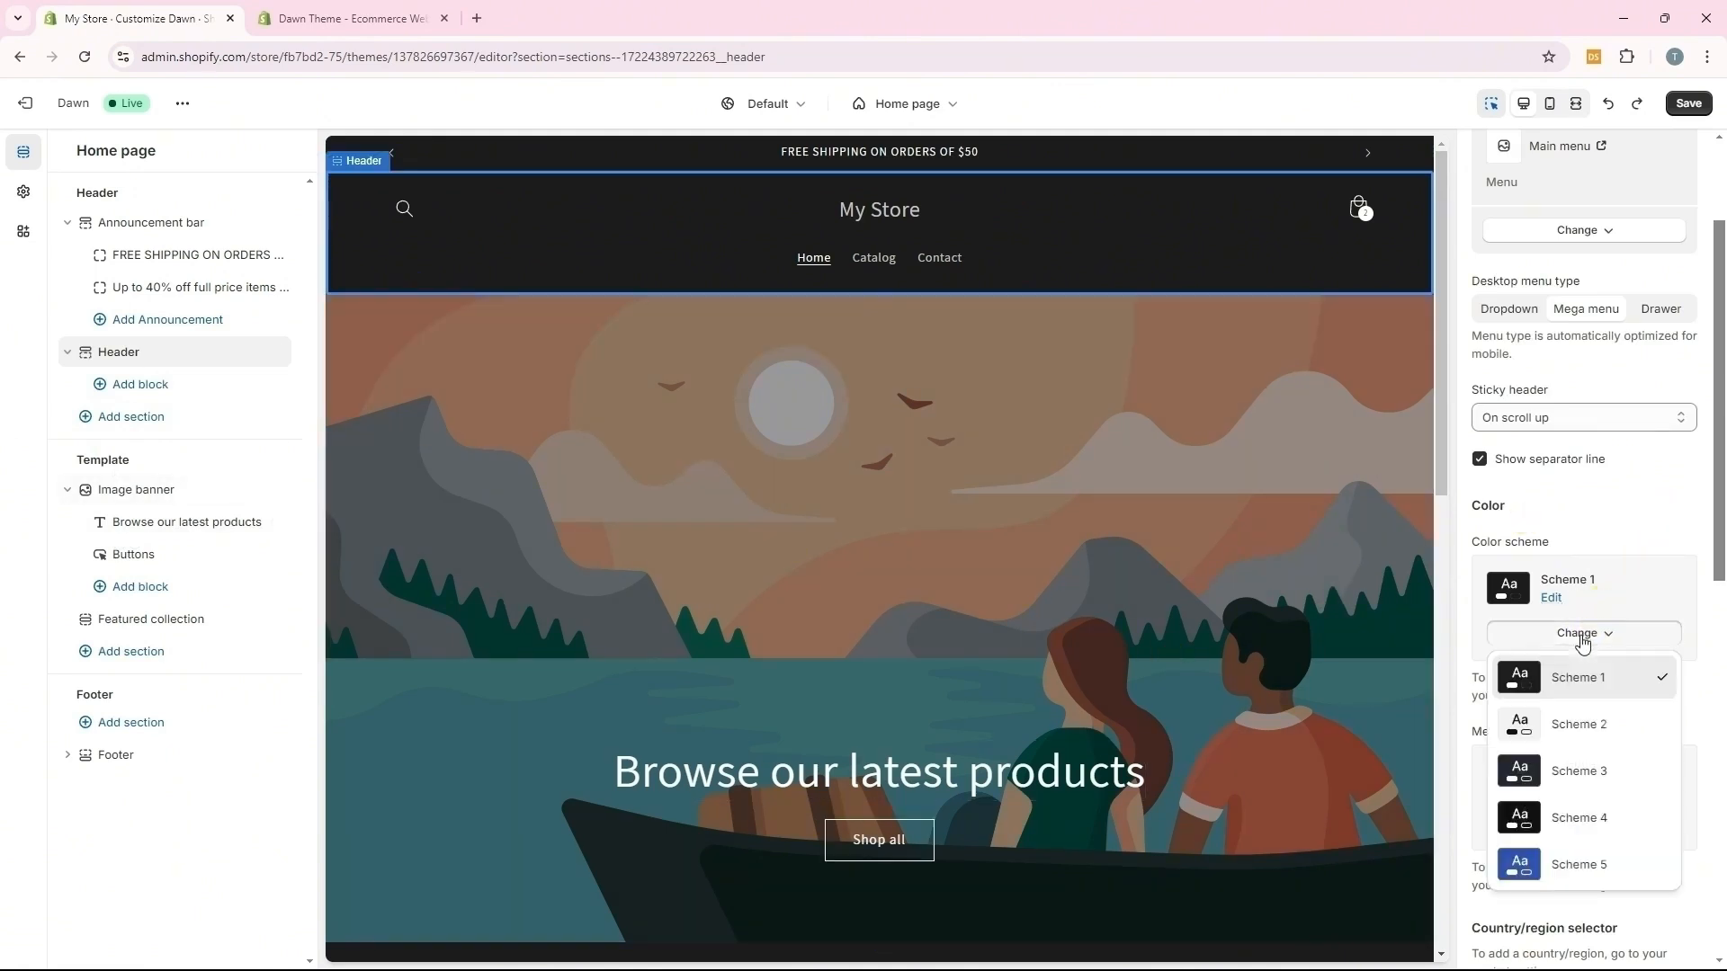
pyautogui.click(1576, 726)
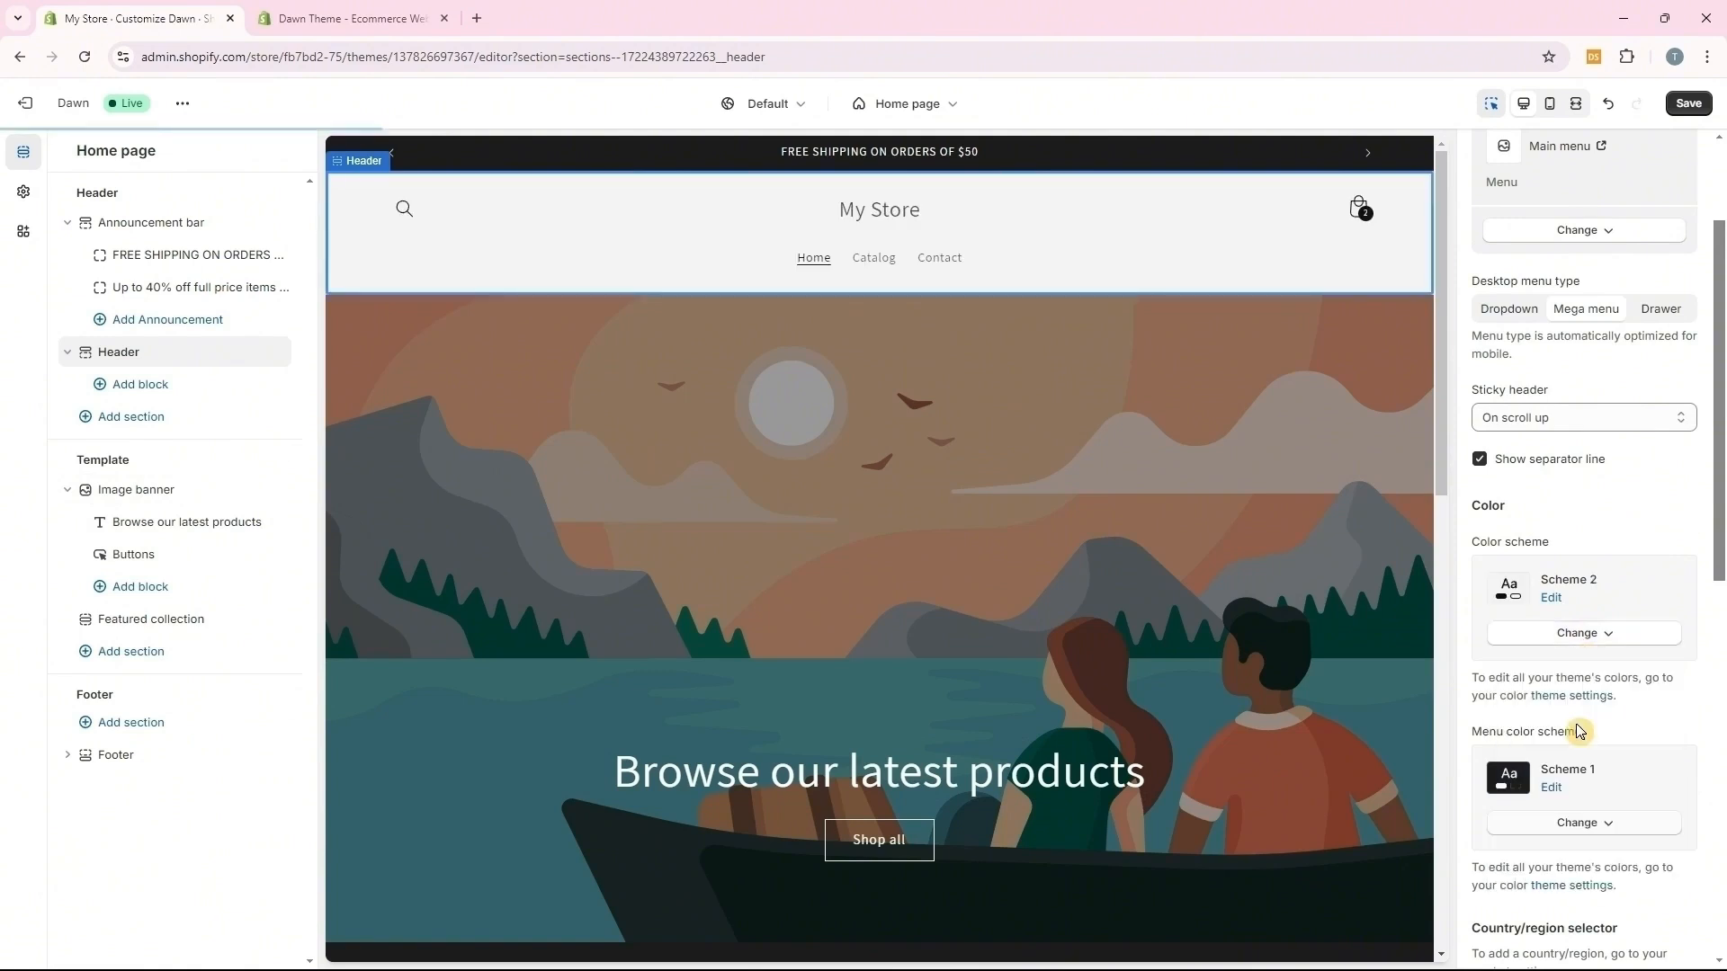
# Edit the header's Scheme 2, setting its background to #FFFFFF and its text color to #1C1C1C
pyautogui.click(1552, 598)
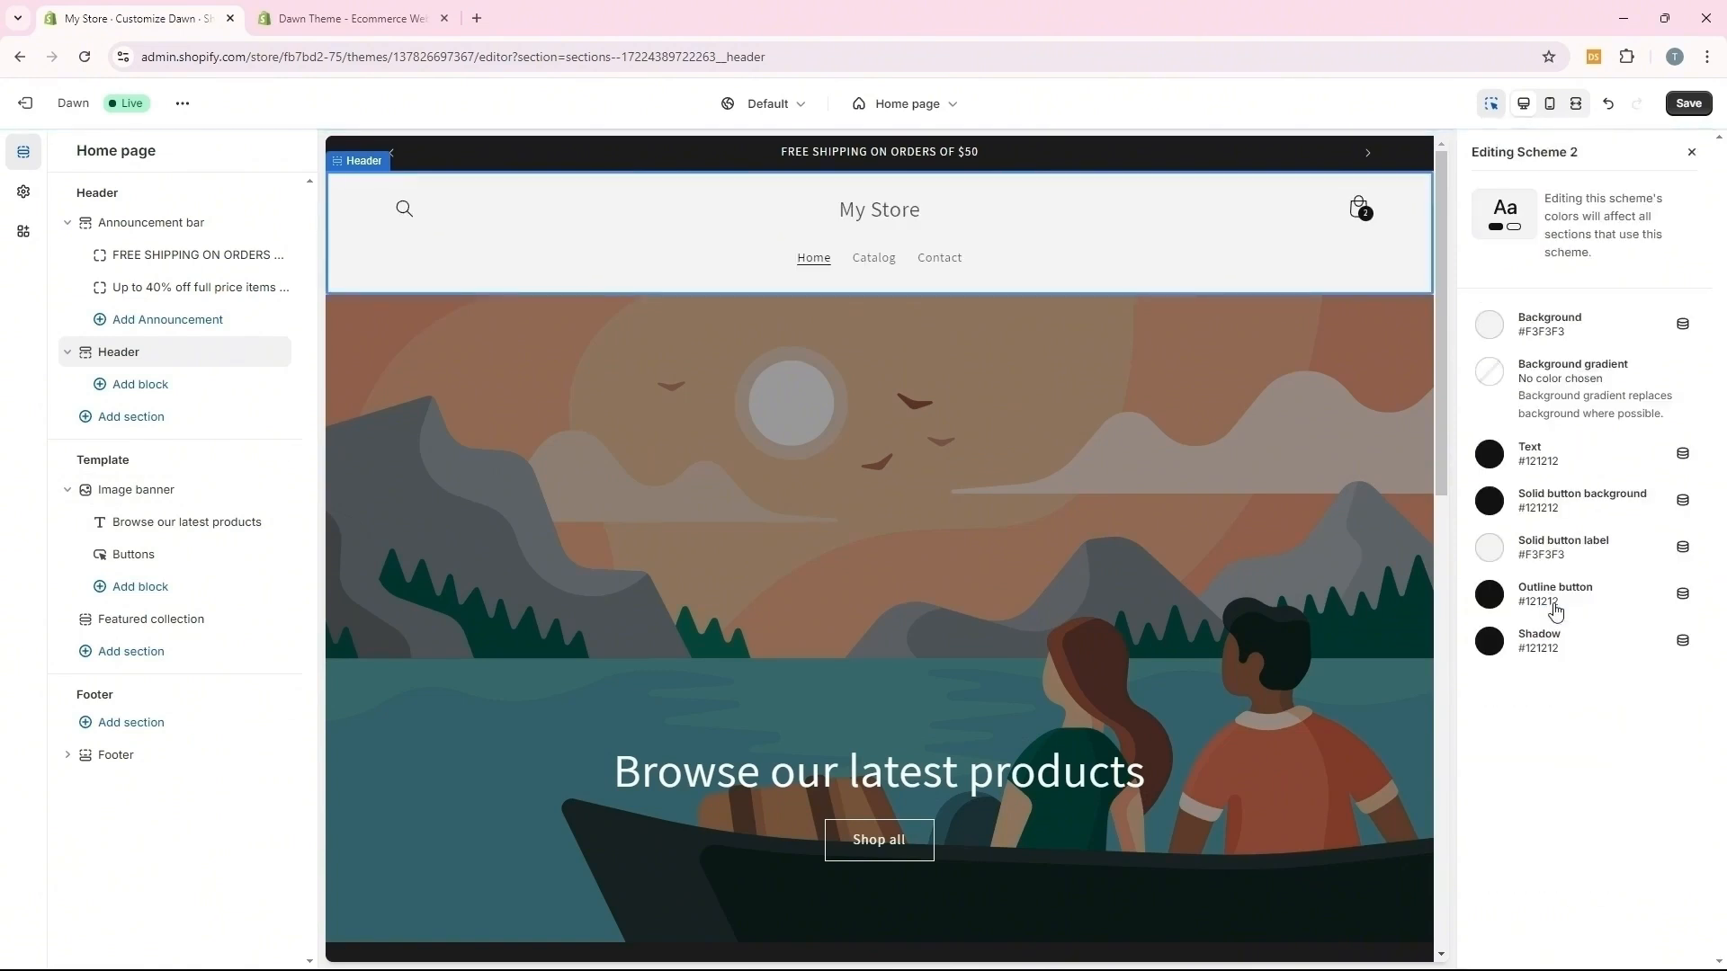
pyautogui.click(1490, 324)
pyautogui.click(1494, 580)
pyautogui.click(1490, 453)
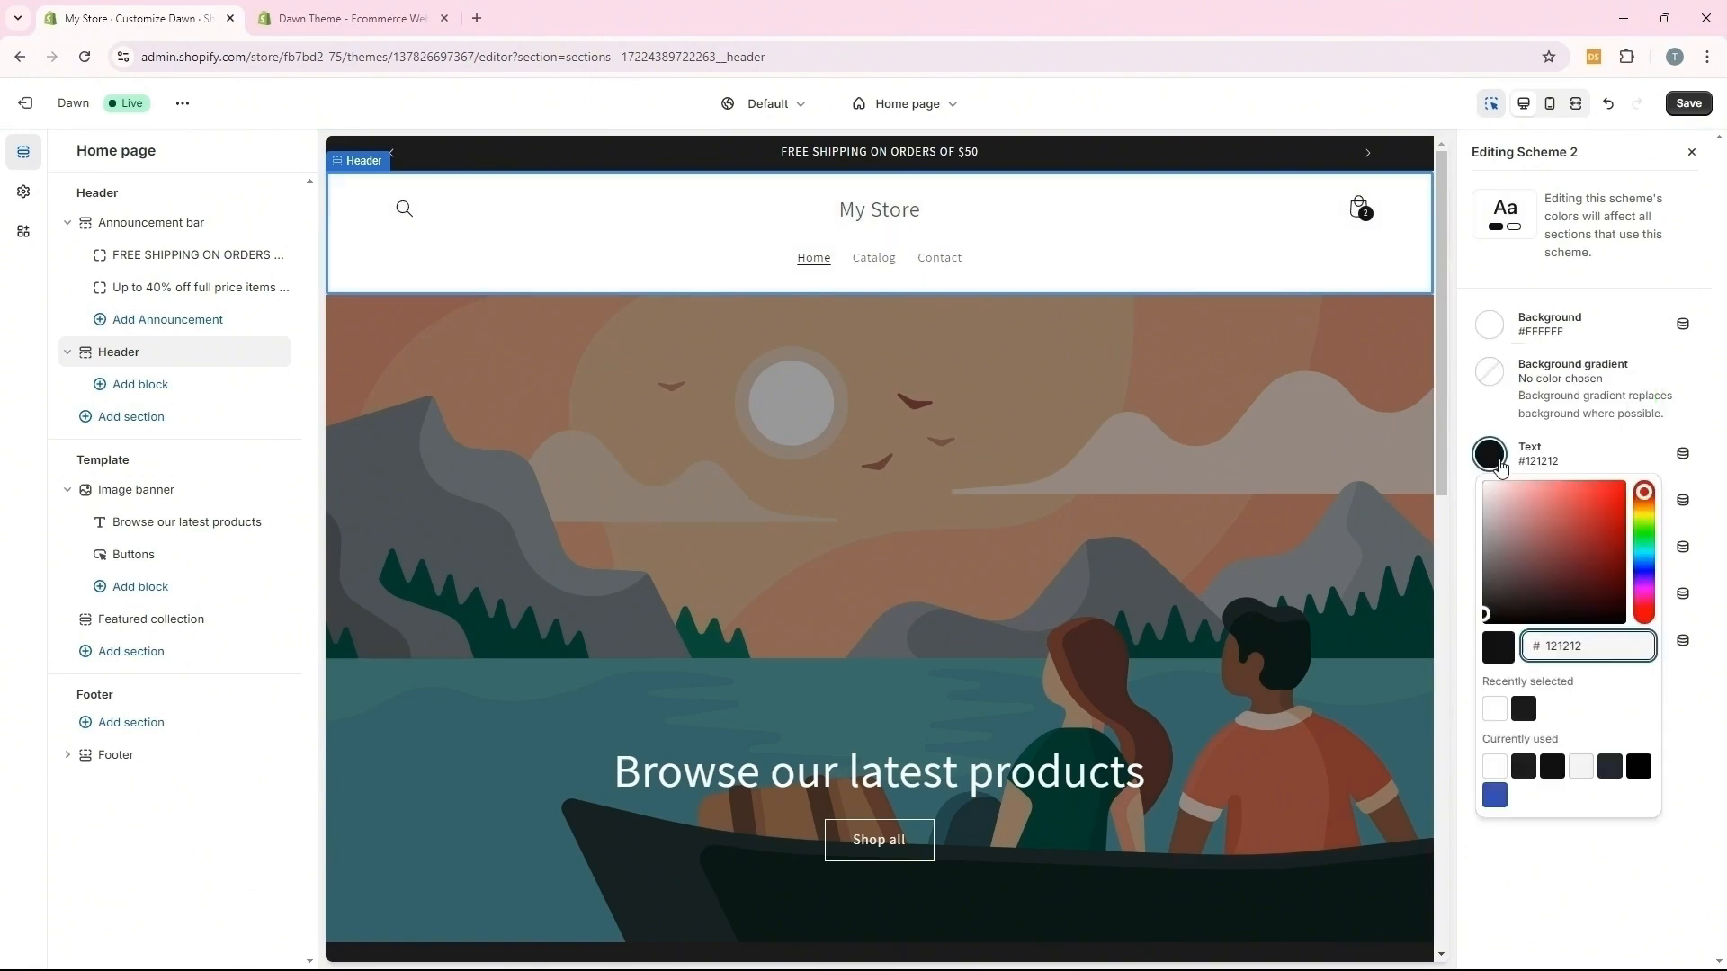
pyautogui.click(1523, 709)
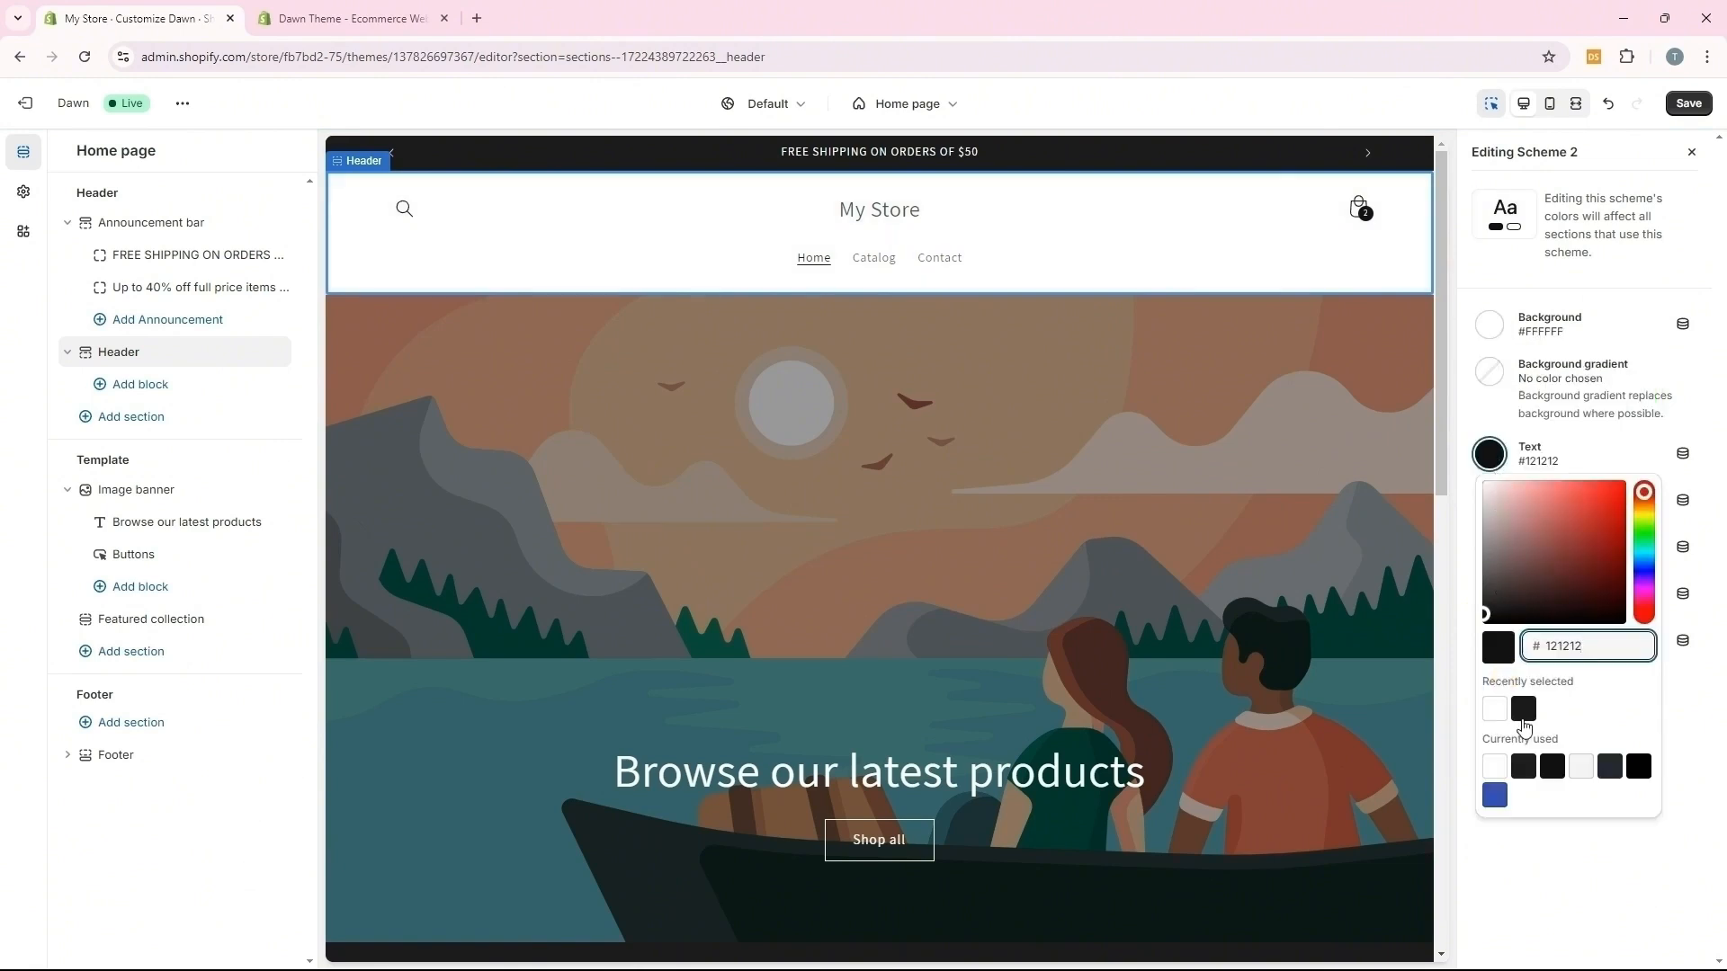
pyautogui.click(1588, 863)
# Set Scheme 2's solid button background and solid button label colors to #1C1C1C
pyautogui.click(1490, 500)
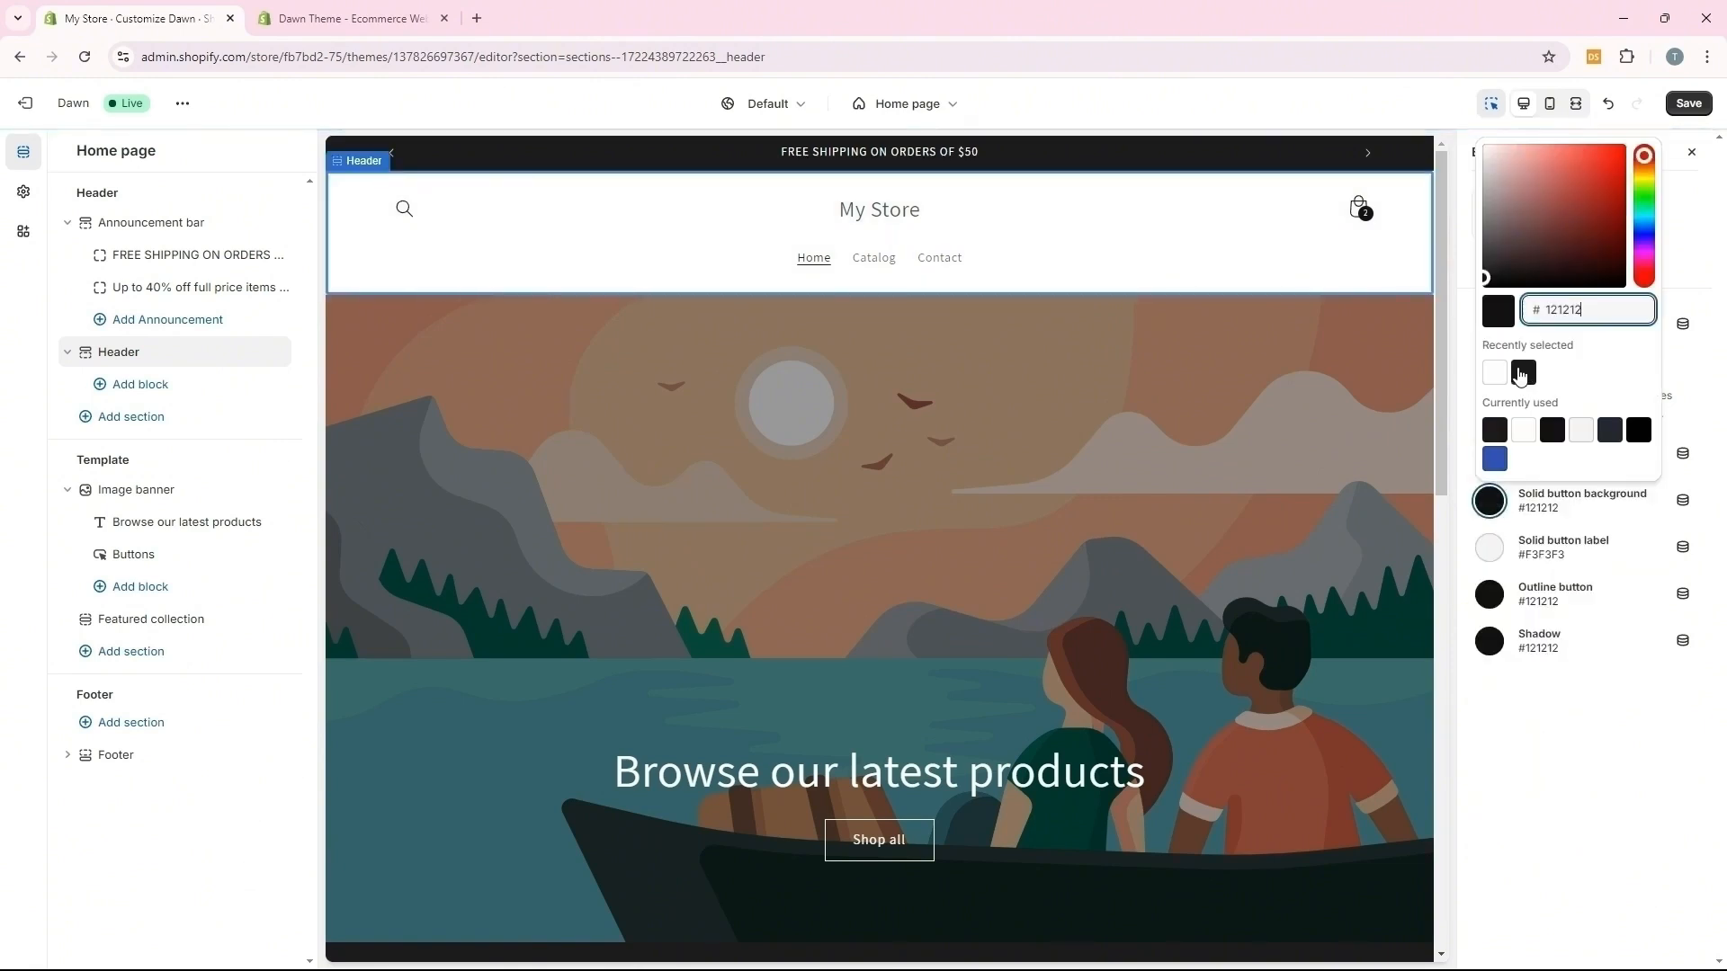
pyautogui.click(1524, 373)
pyautogui.click(1495, 556)
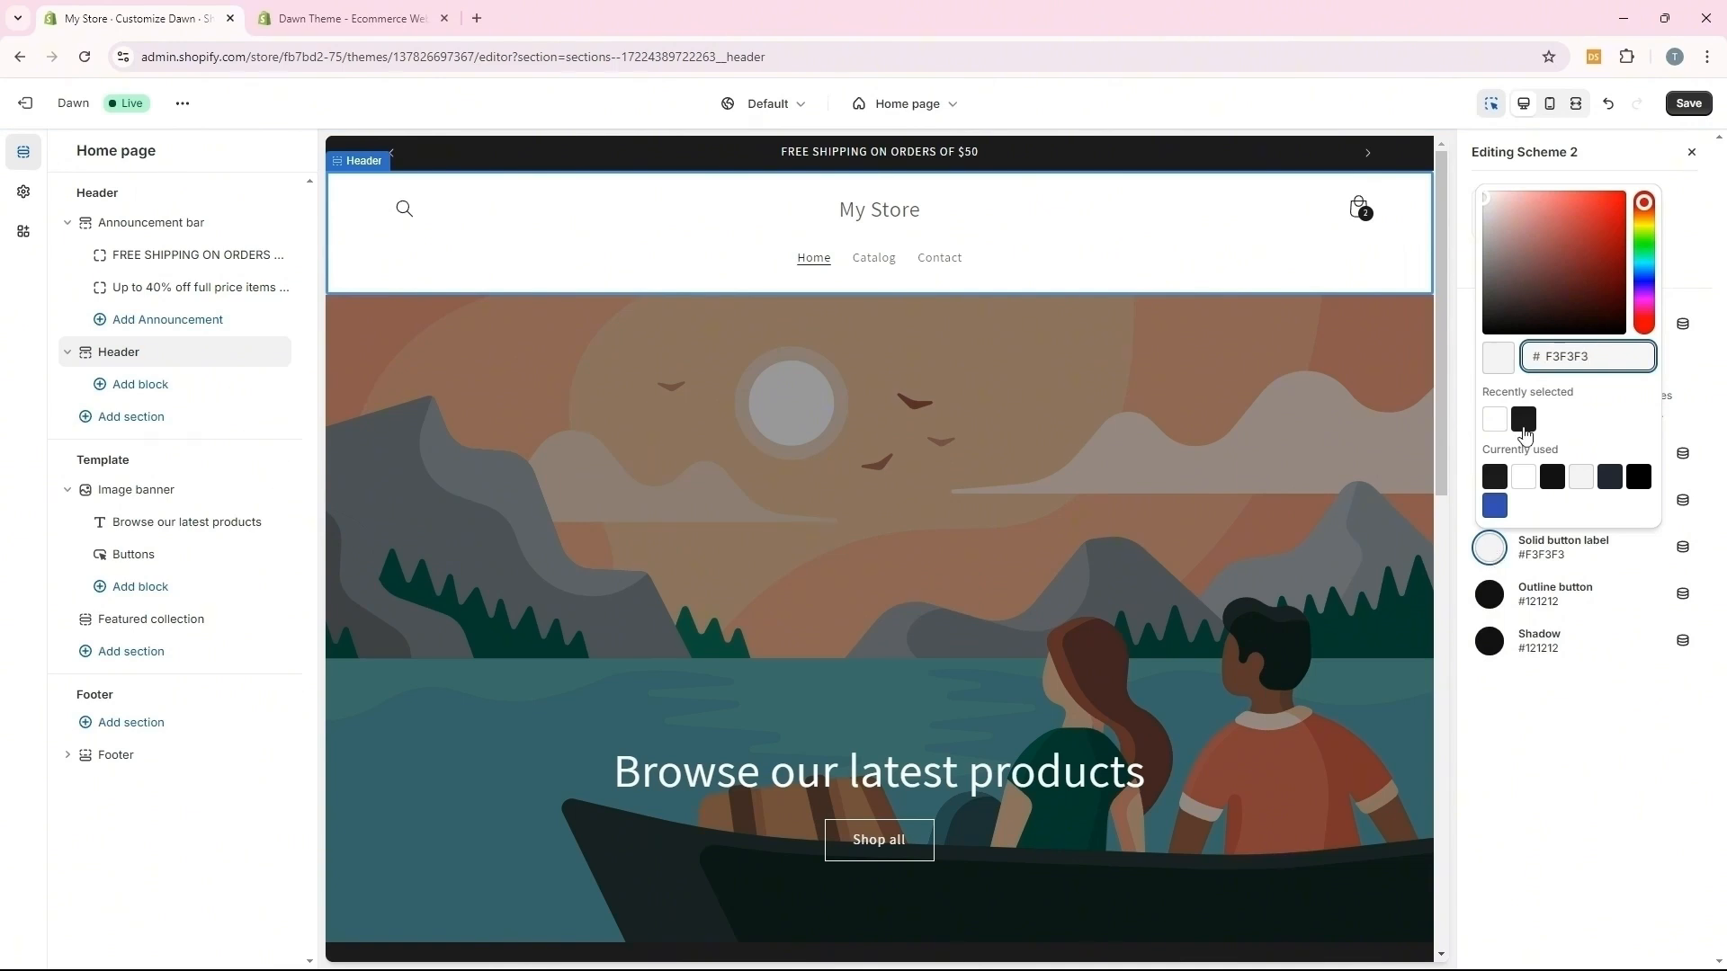
pyautogui.click(1524, 421)
pyautogui.click(1557, 711)
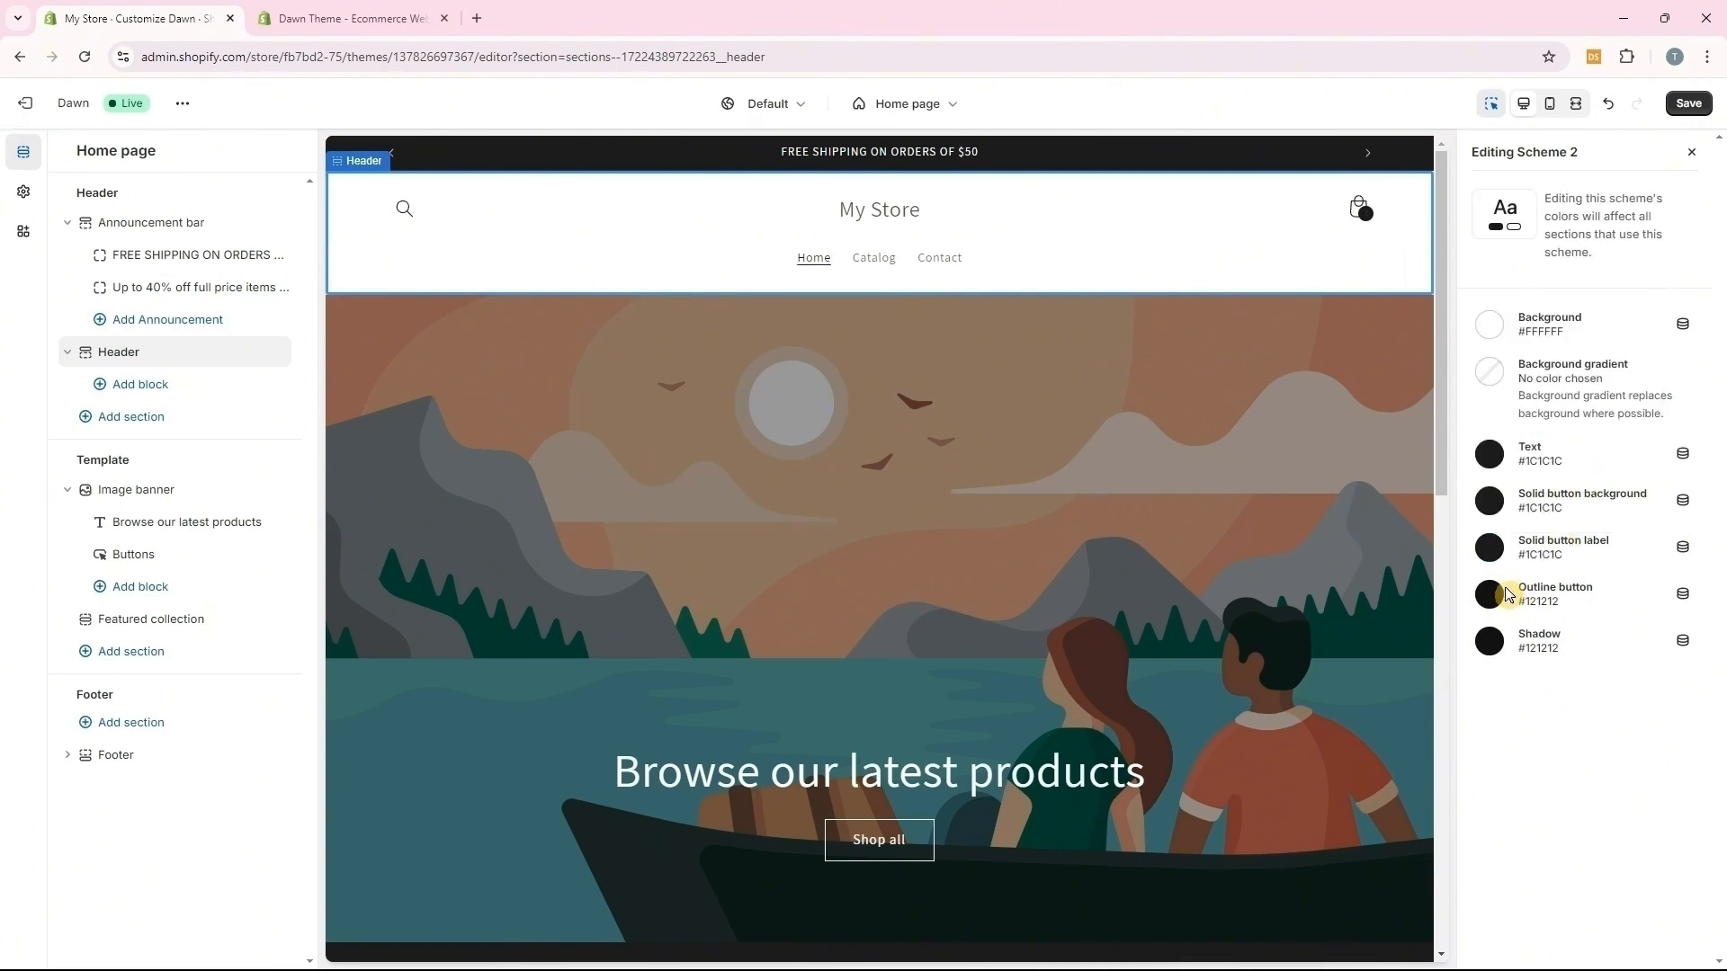
# Set Scheme 2's outline button and shadow colors to #1C1C1C, save, and leave the scheme editor
pyautogui.click(1508, 594)
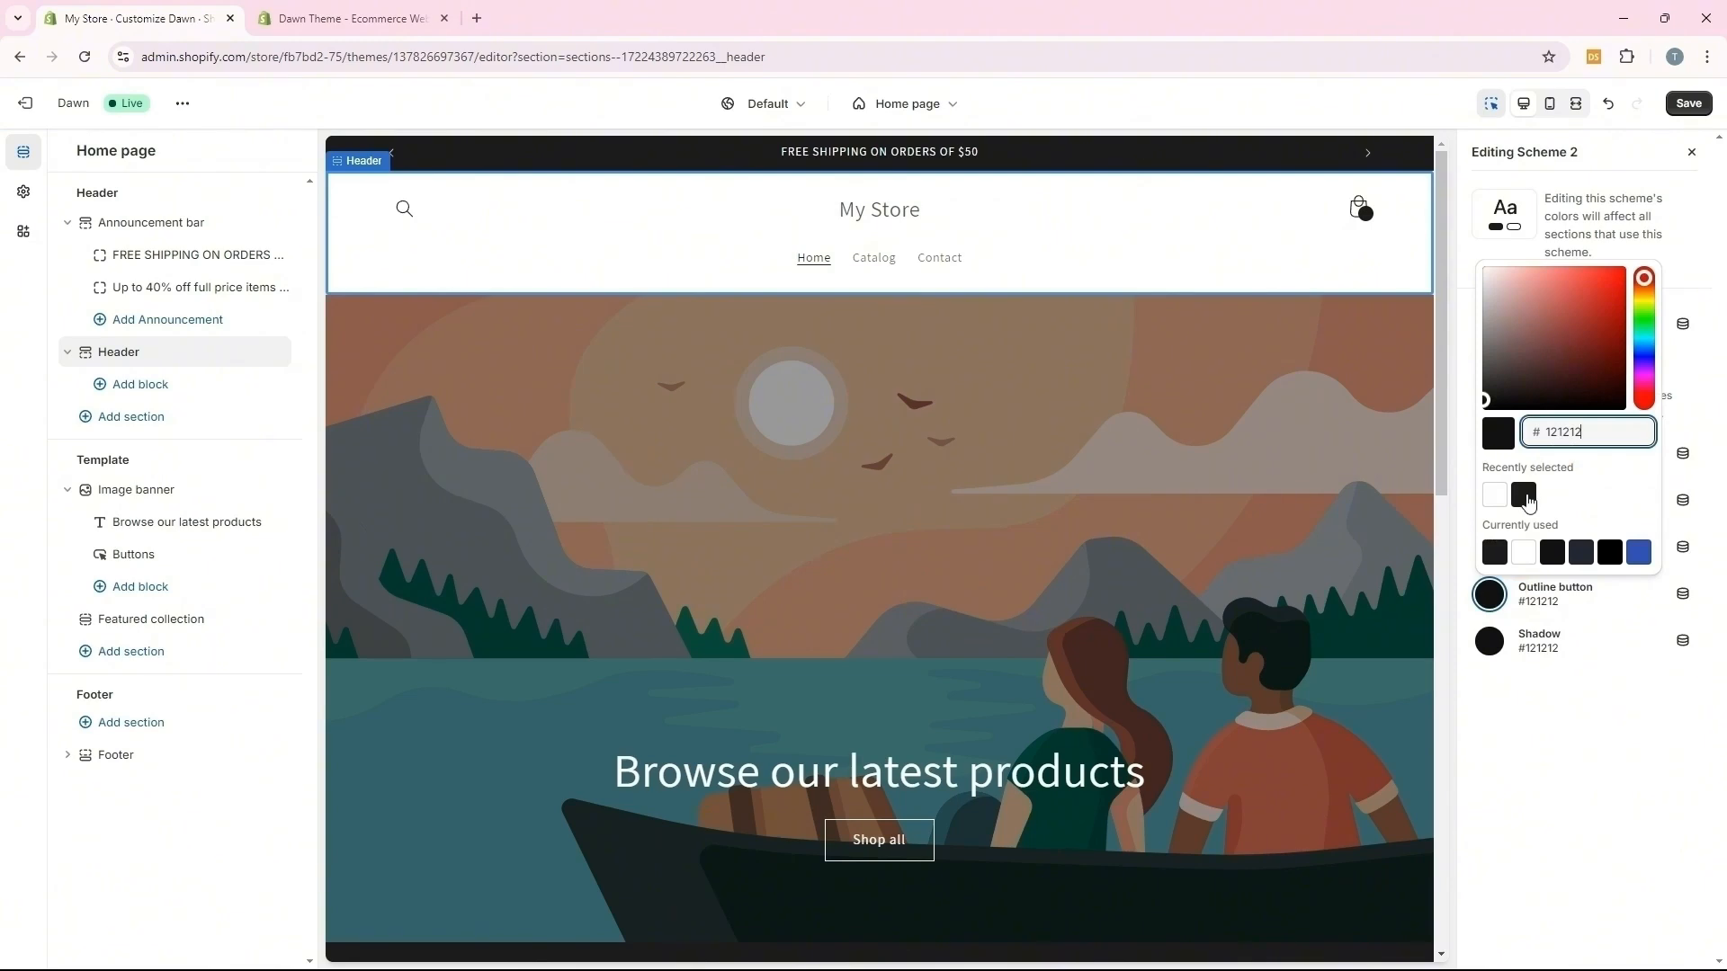
pyautogui.click(1528, 500)
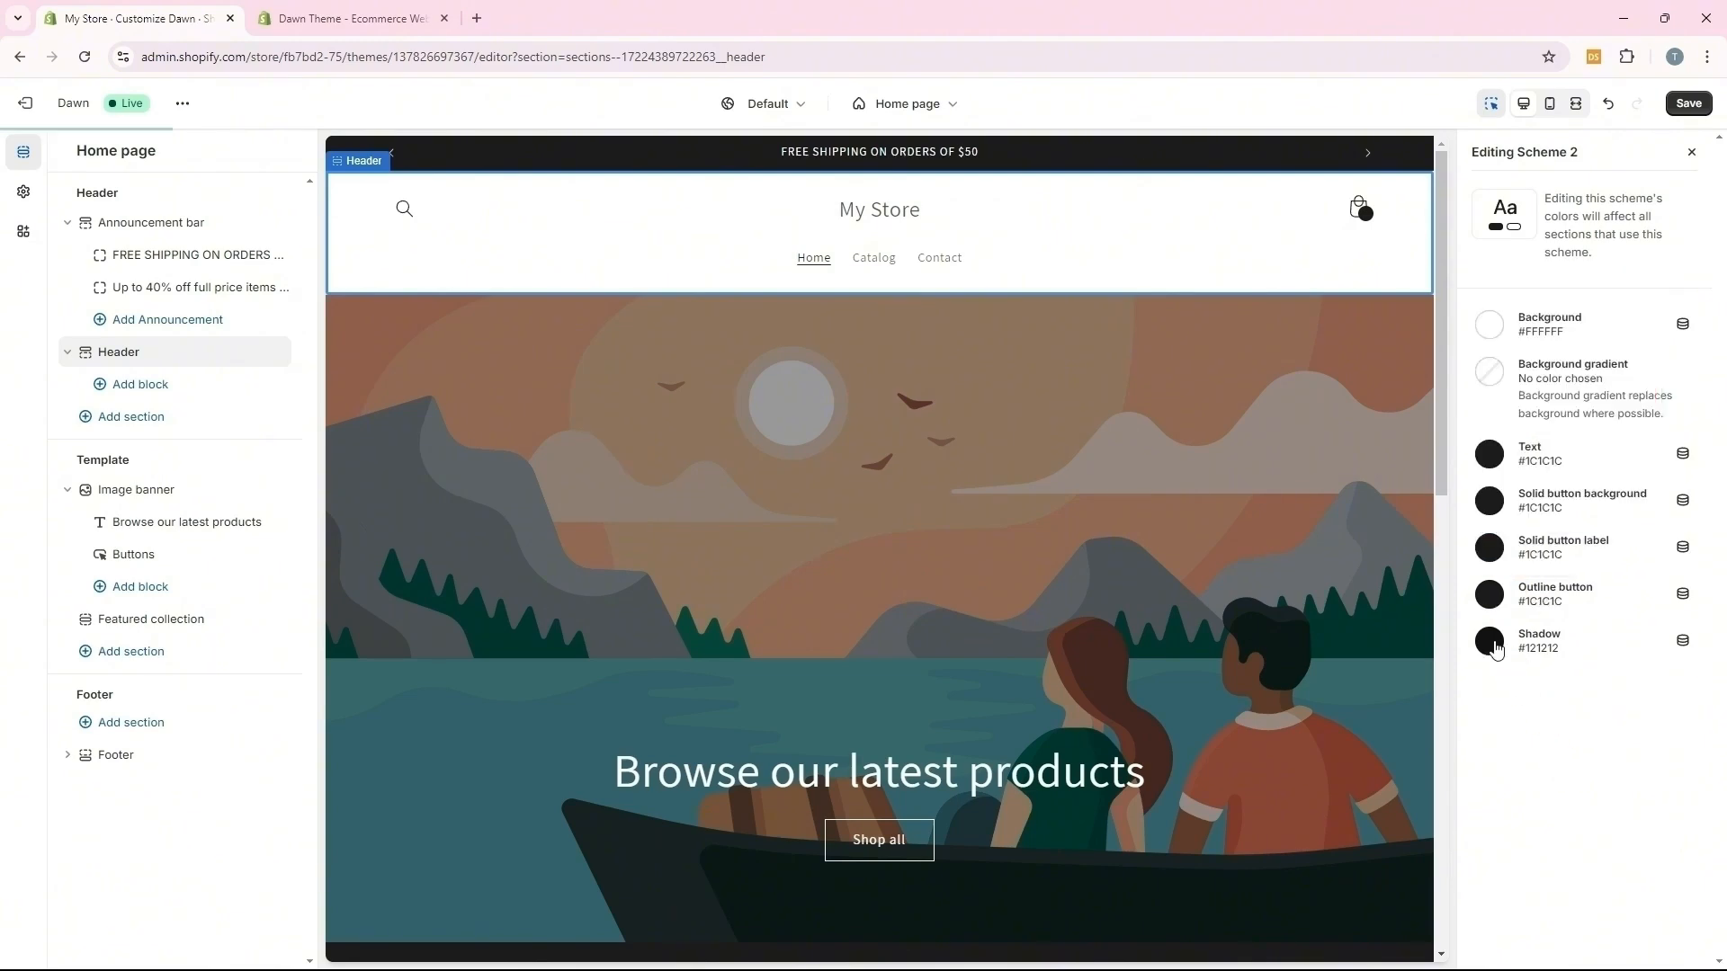
pyautogui.click(1490, 641)
pyautogui.click(1524, 546)
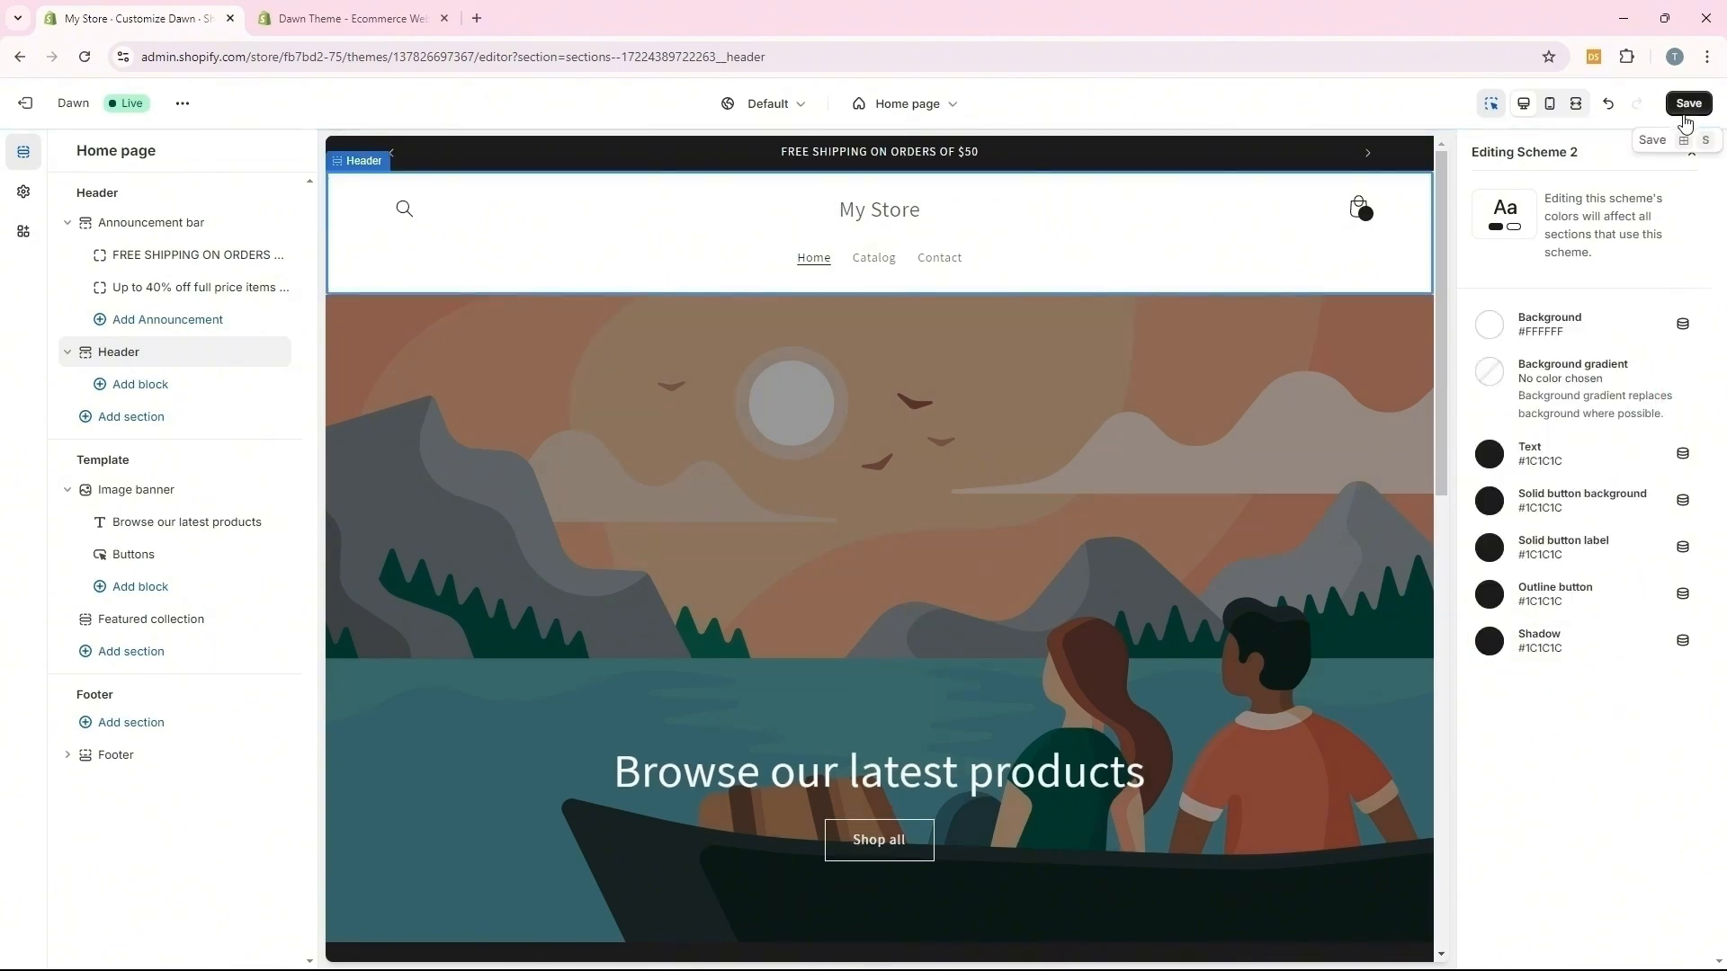
pyautogui.click(1687, 106)
pyautogui.click(1691, 153)
pyautogui.scroll(-2, 1685, 275)
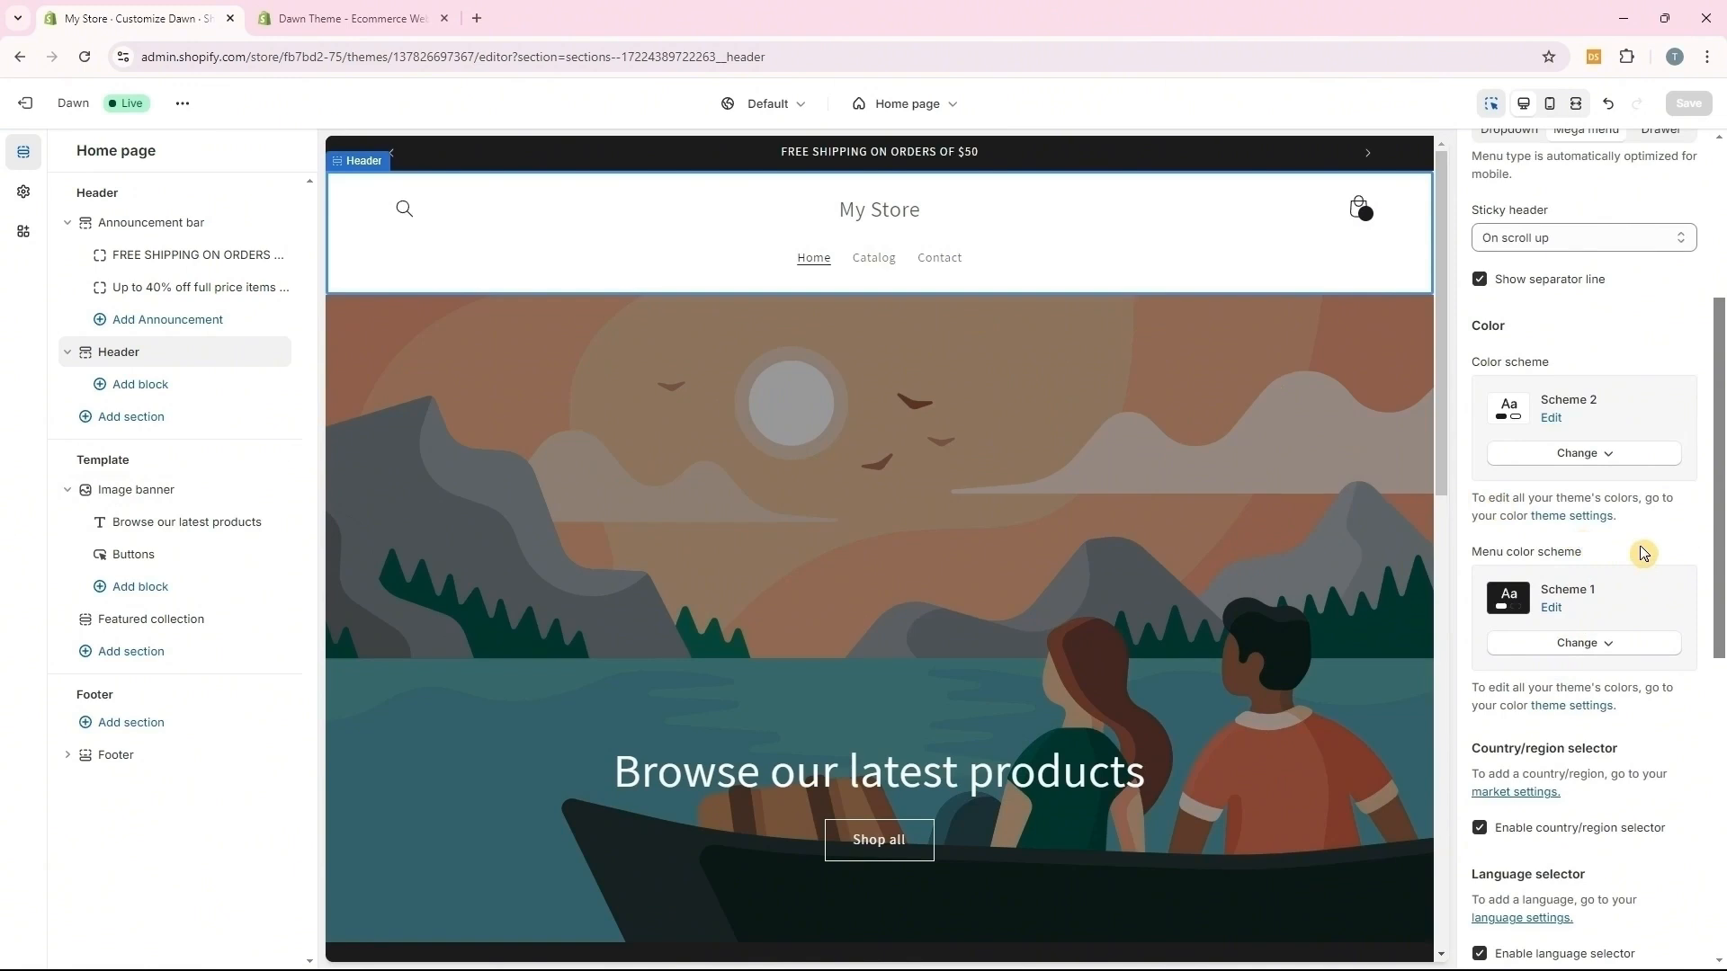
pyautogui.scroll(-1, 1644, 552)
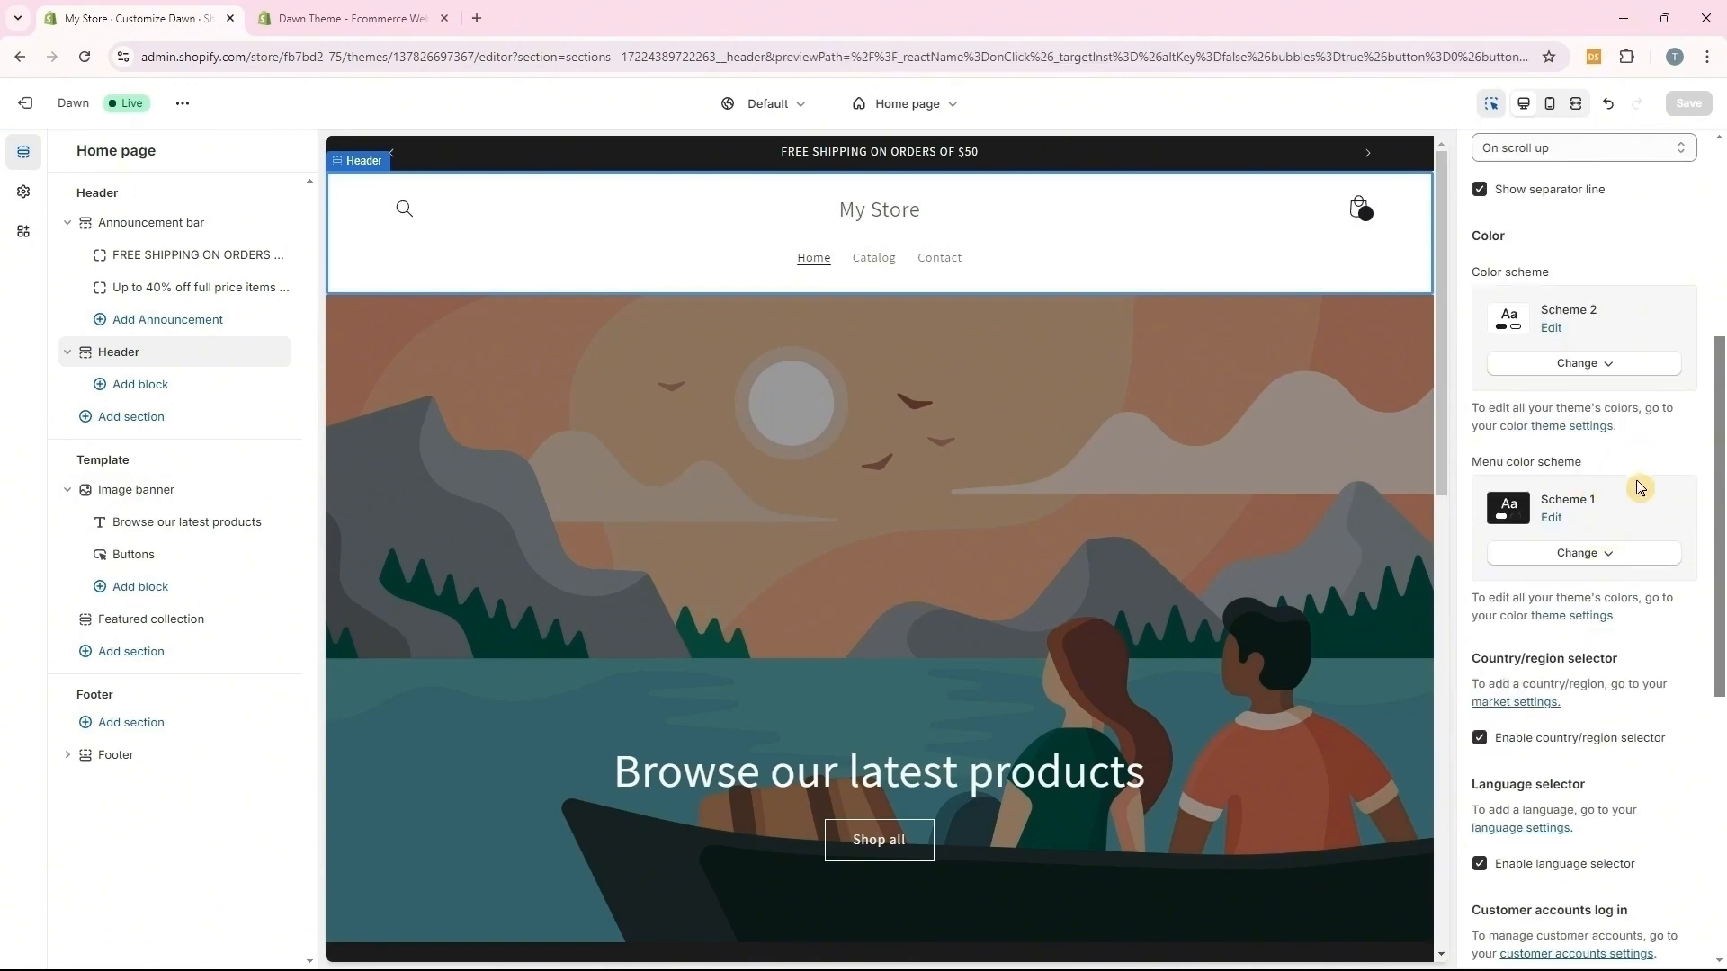
pyautogui.scroll(-6, 1633, 495)
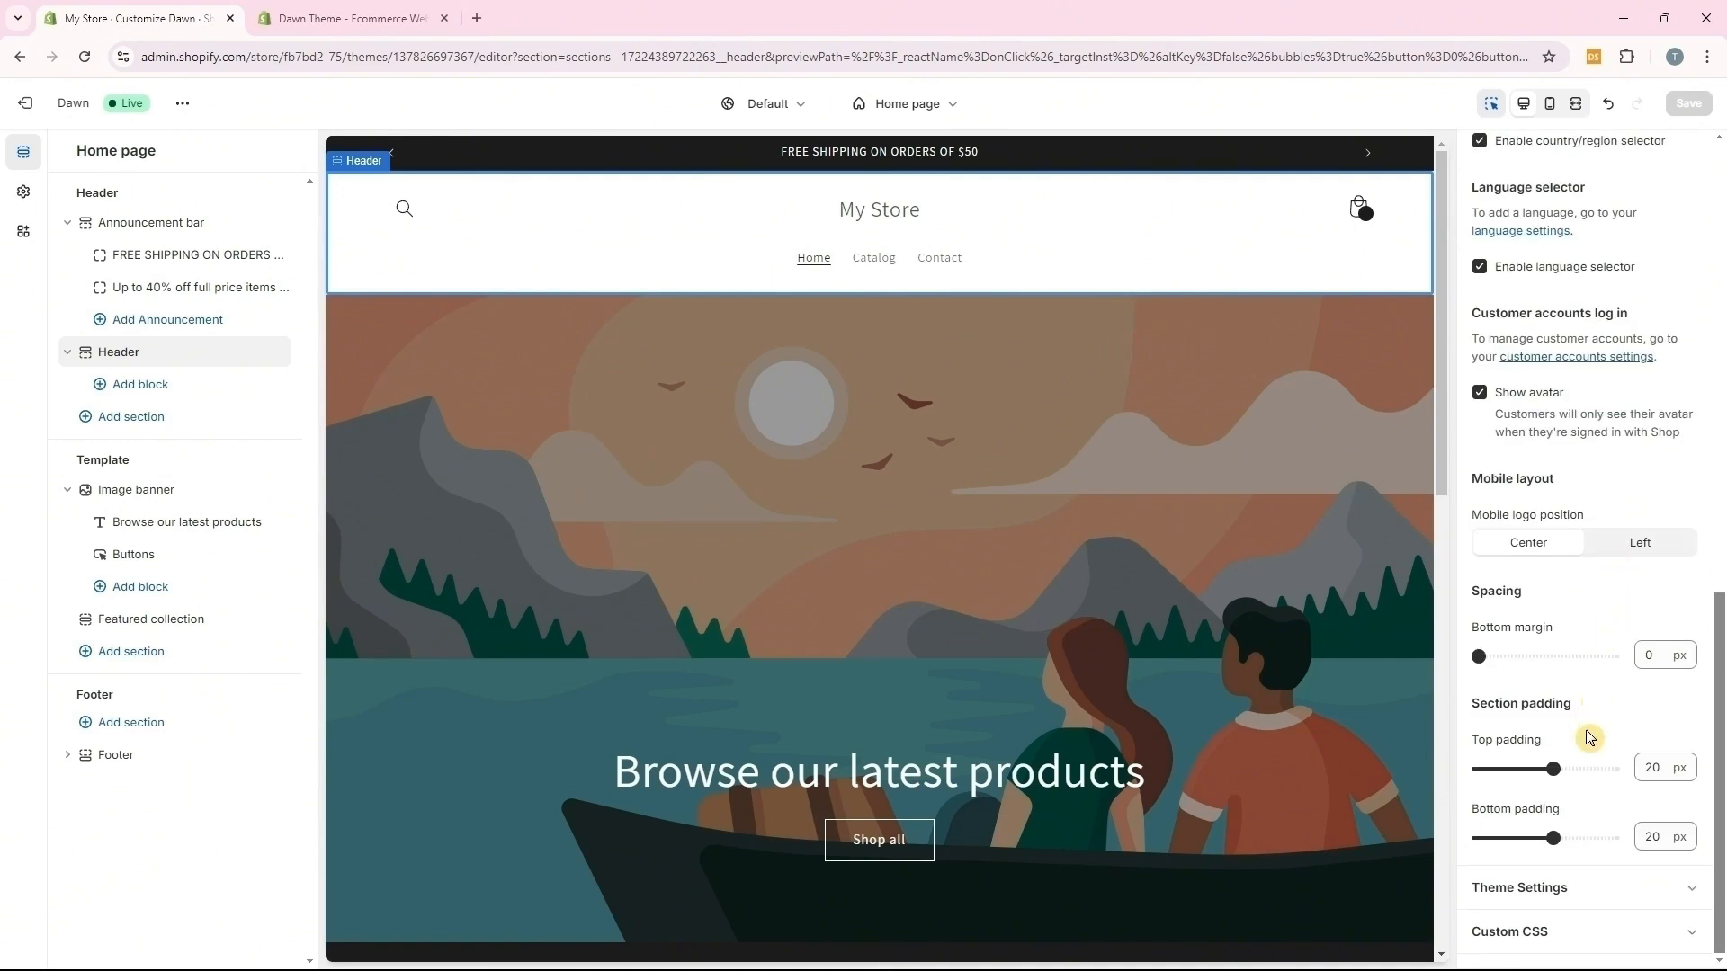
pyautogui.scroll(6, 1489, 805)
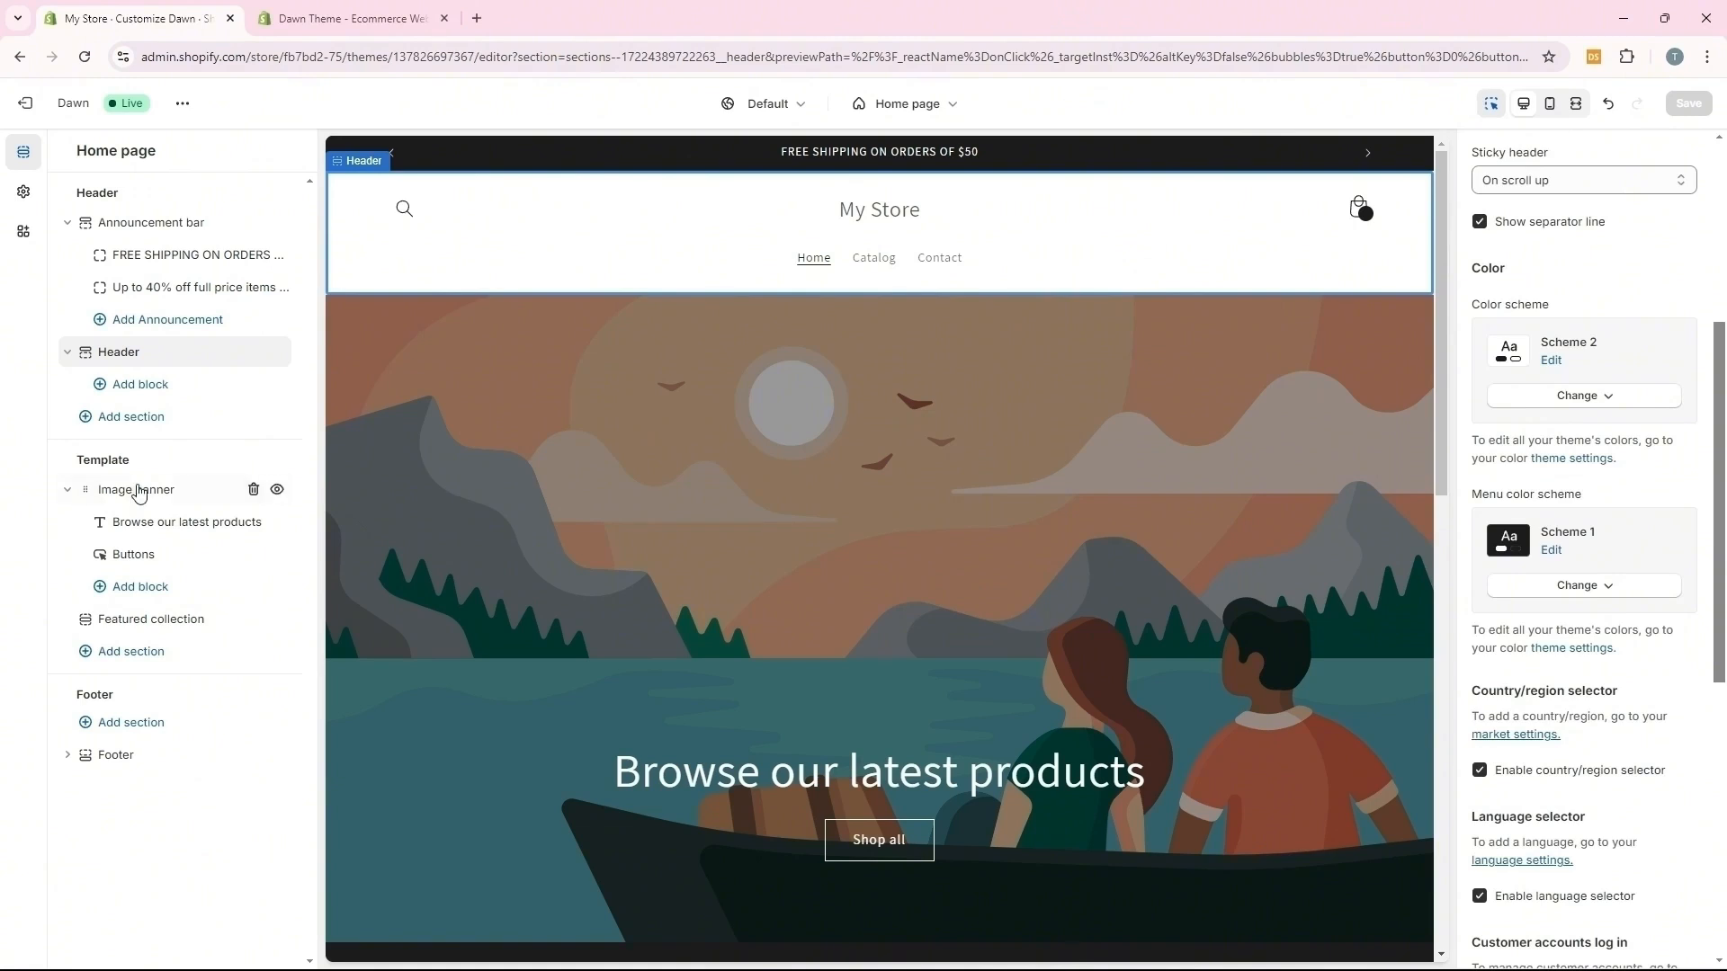
# Set the image banner's first image to the existing holiday-gifts-wrapping JPG file and save the change
pyautogui.click(140, 490)
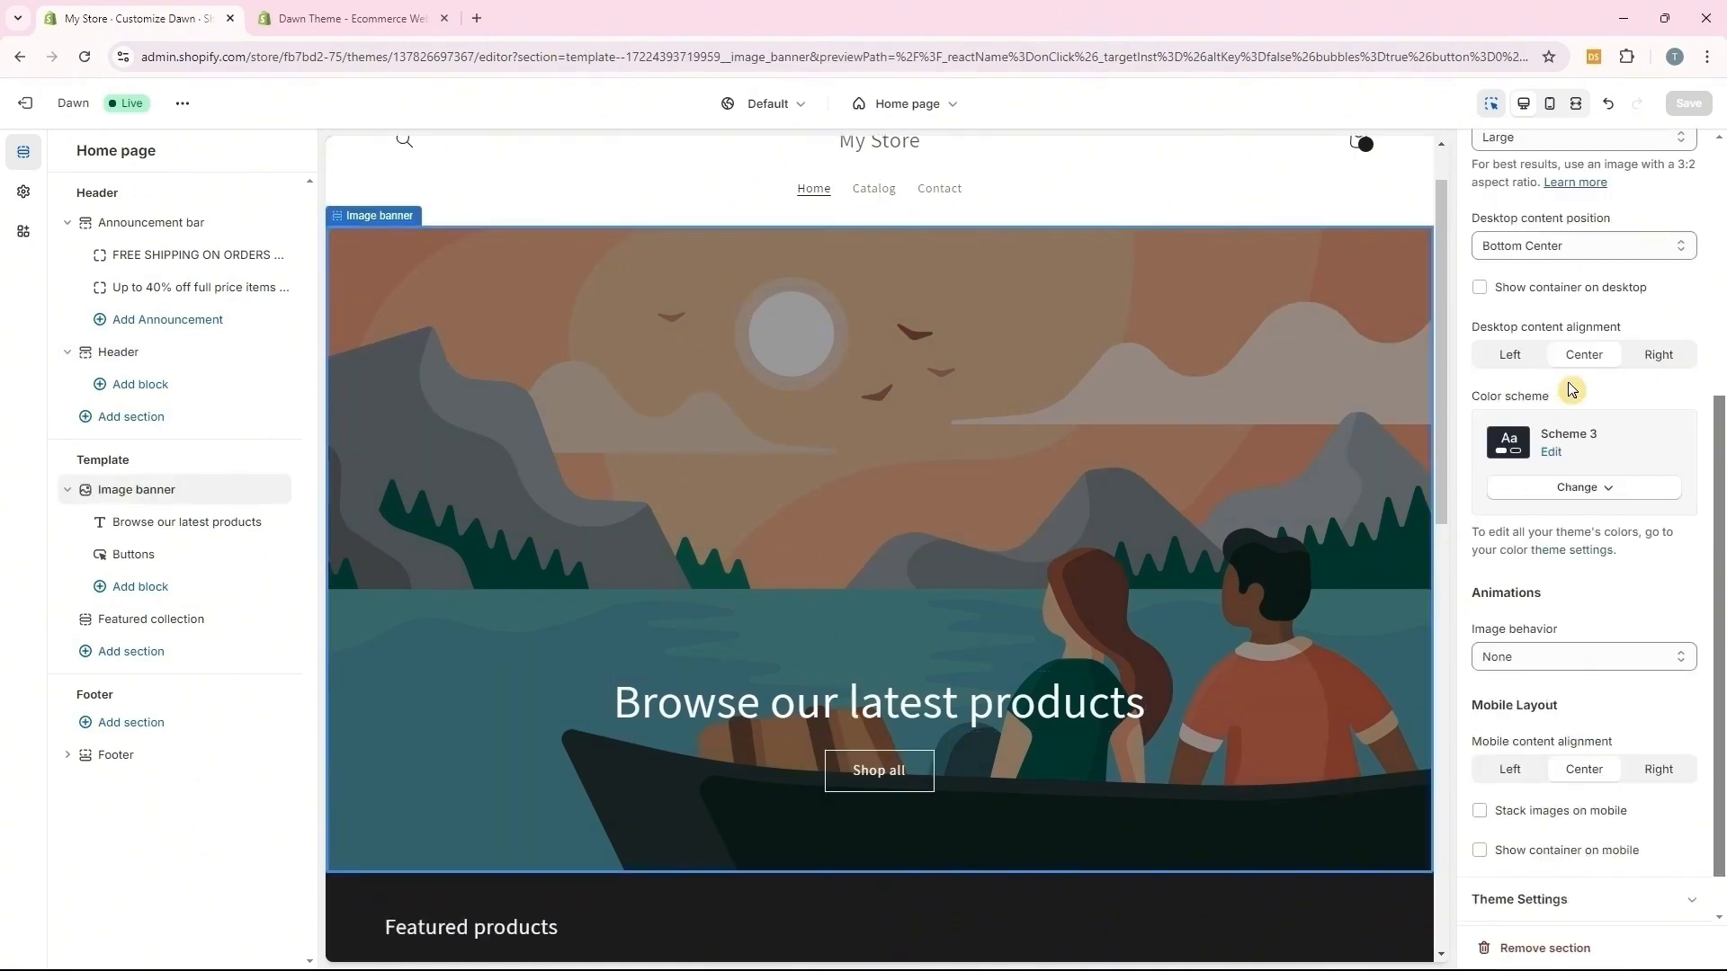
pyautogui.scroll(5, 1611, 310)
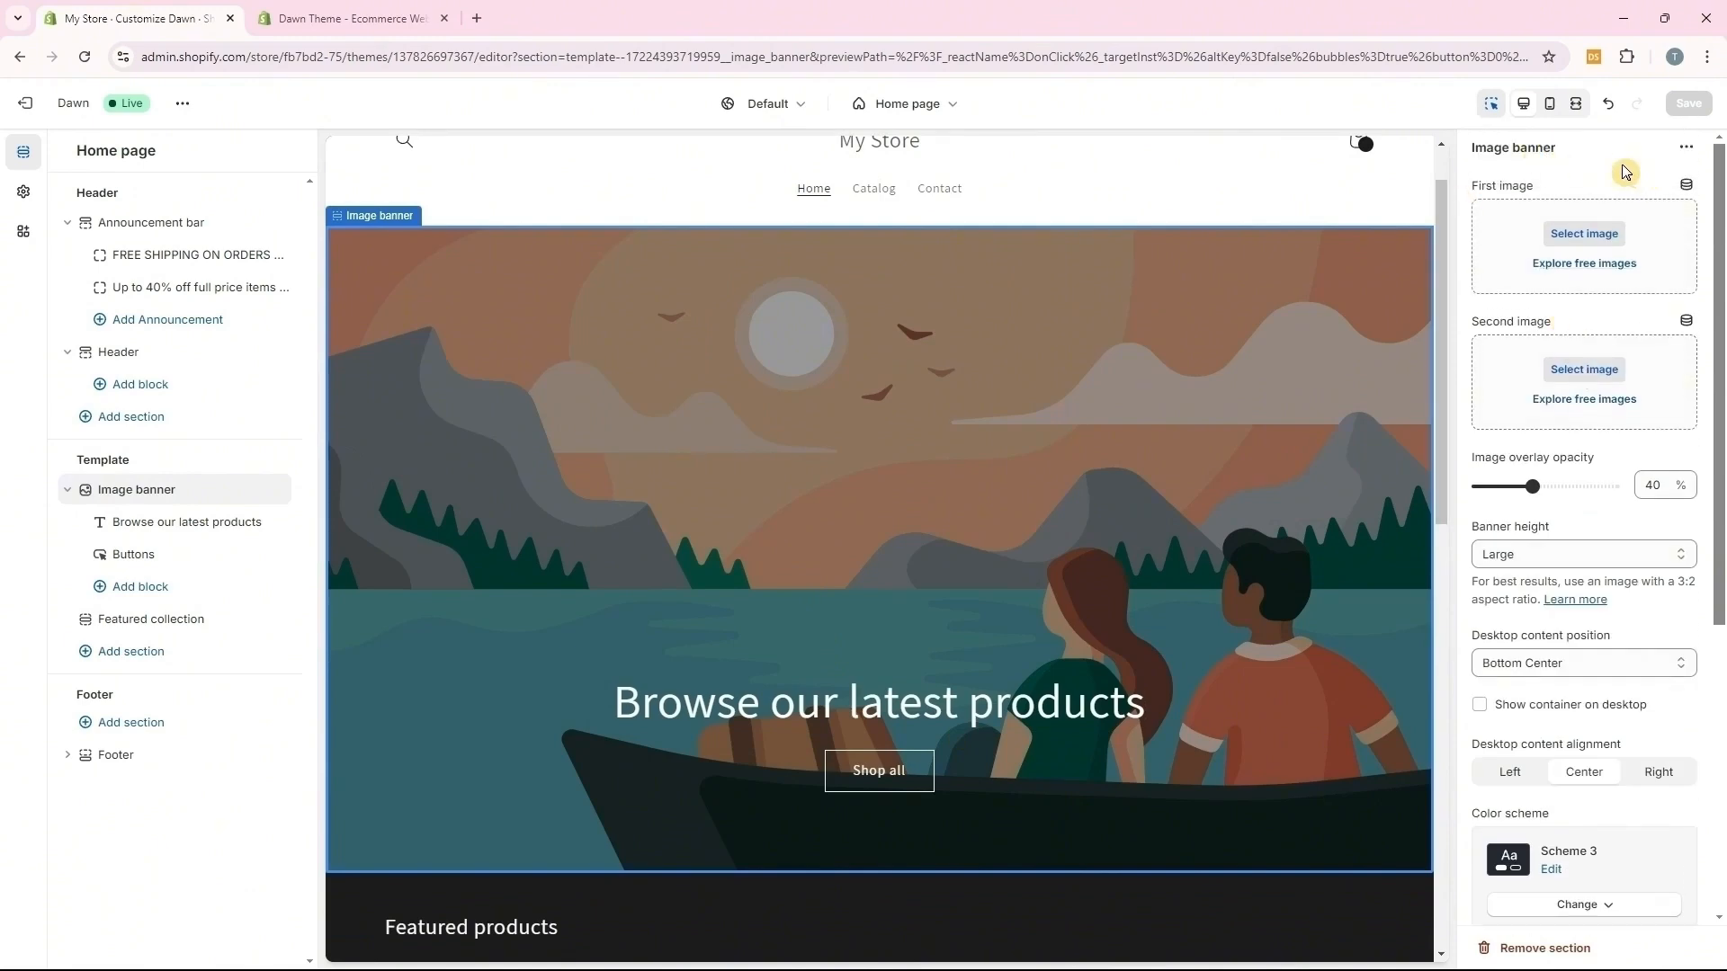
pyautogui.click(1584, 233)
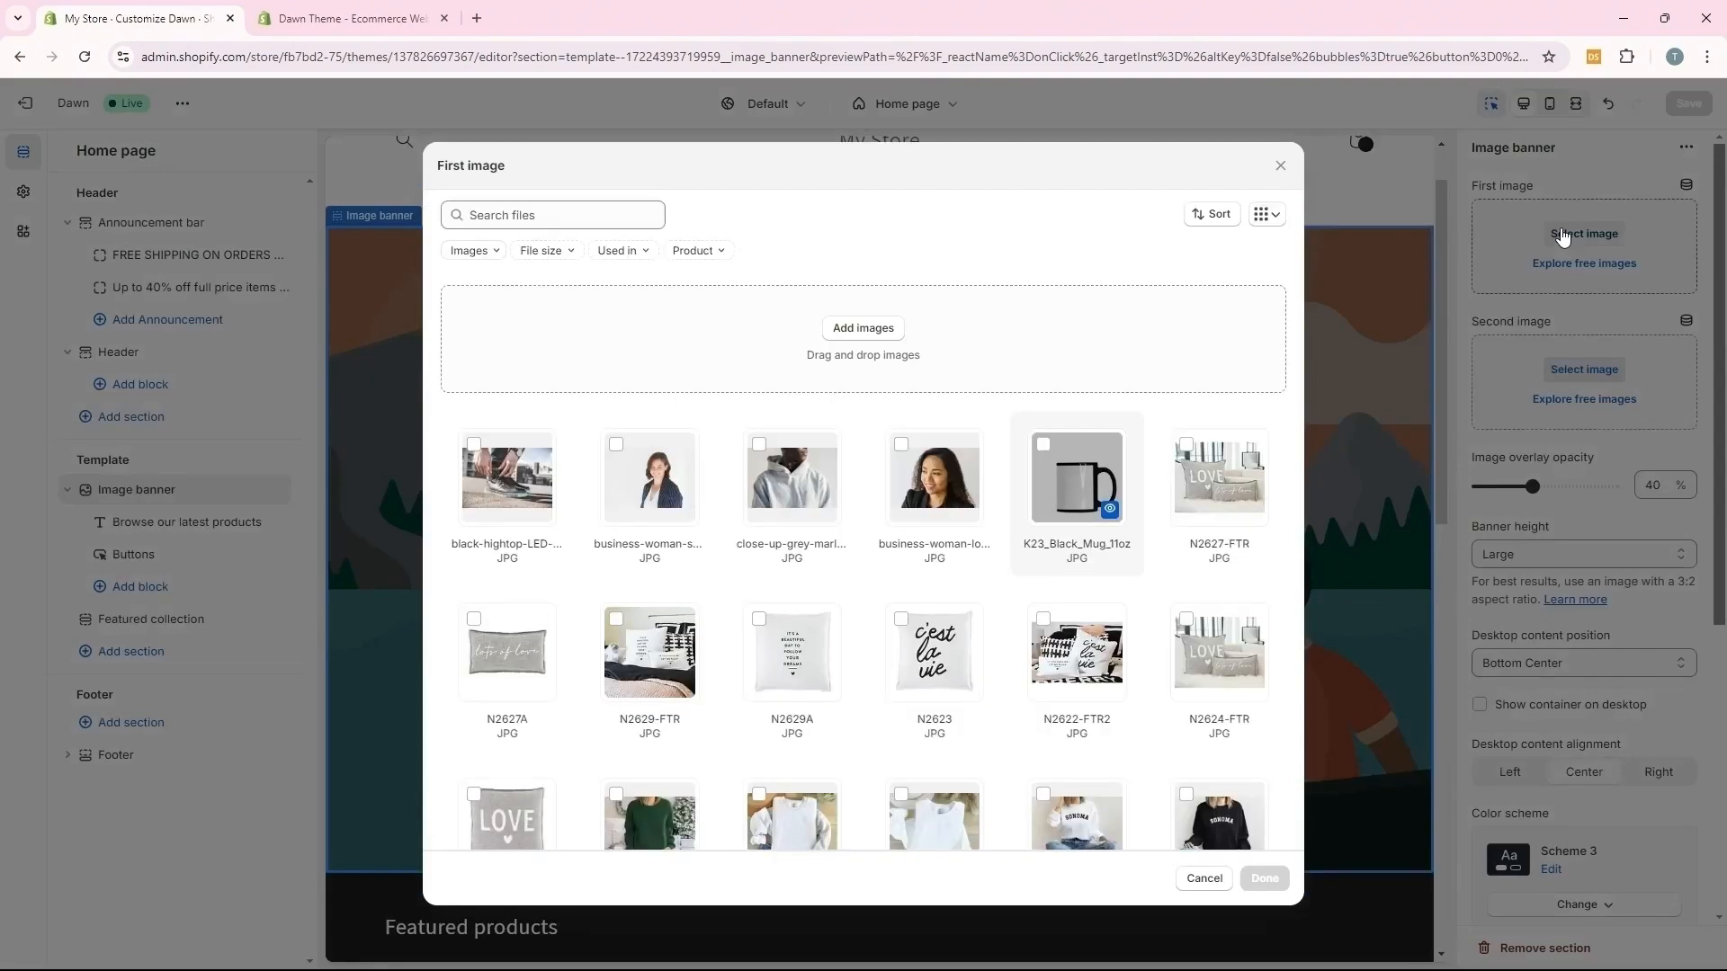
pyautogui.scroll(-5, 685, 691)
pyautogui.scroll(-10, 686, 691)
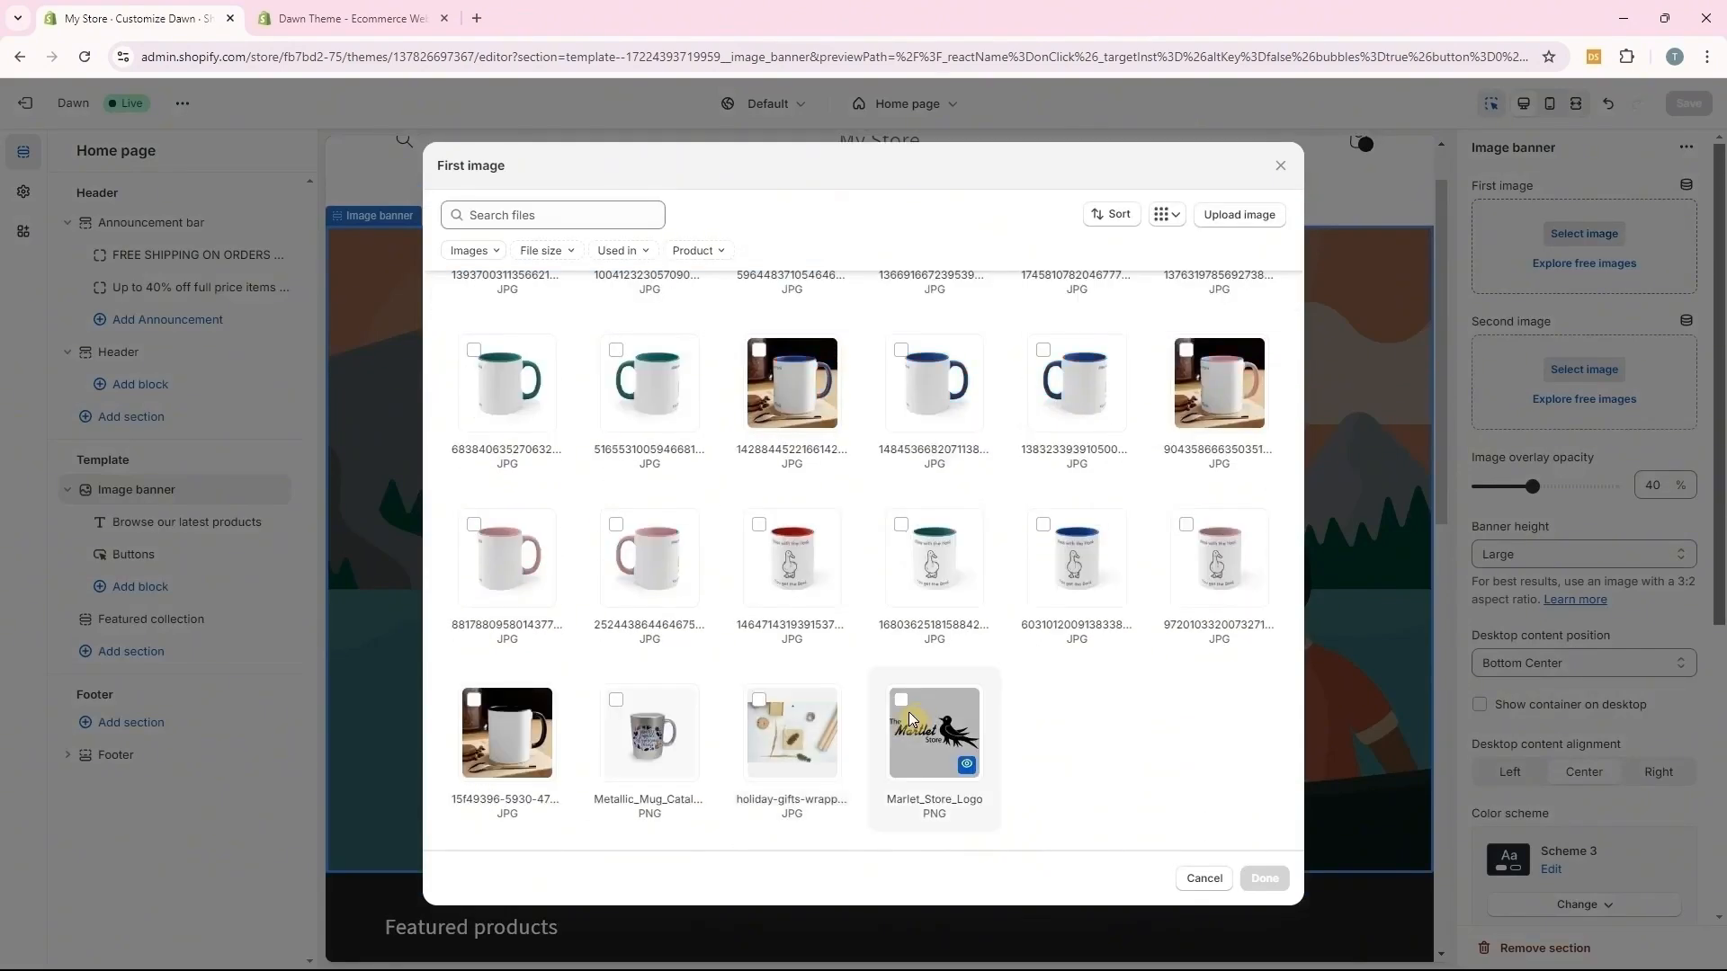
pyautogui.click(760, 702)
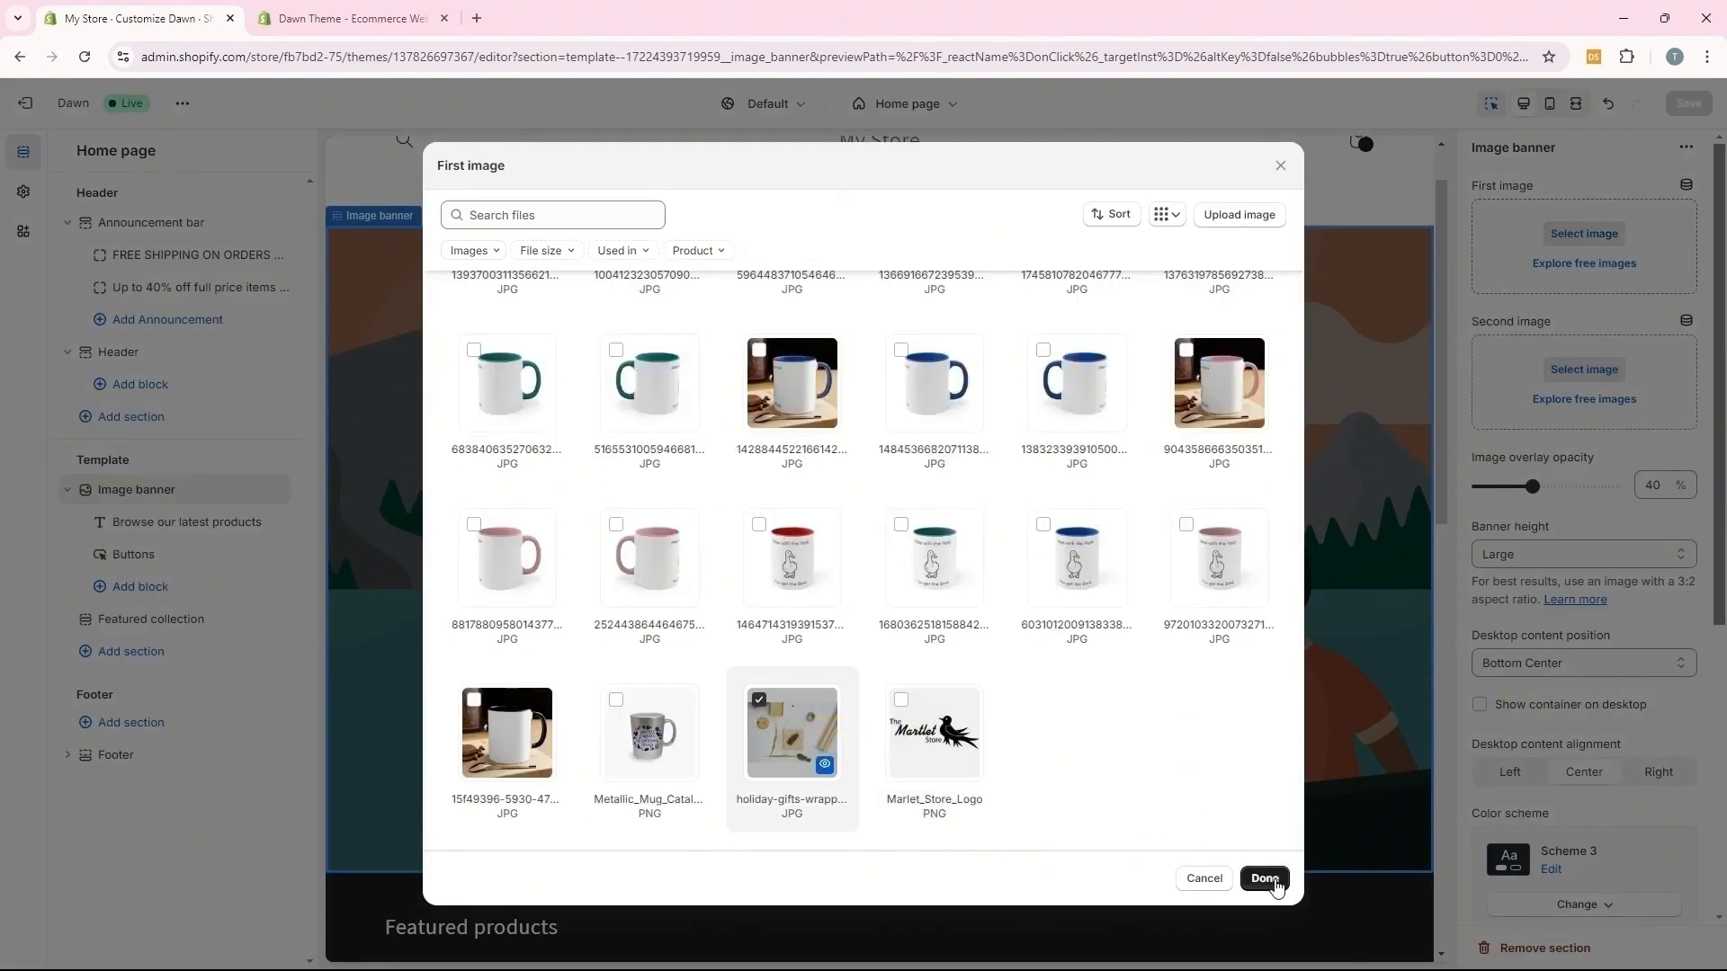
pyautogui.click(1273, 881)
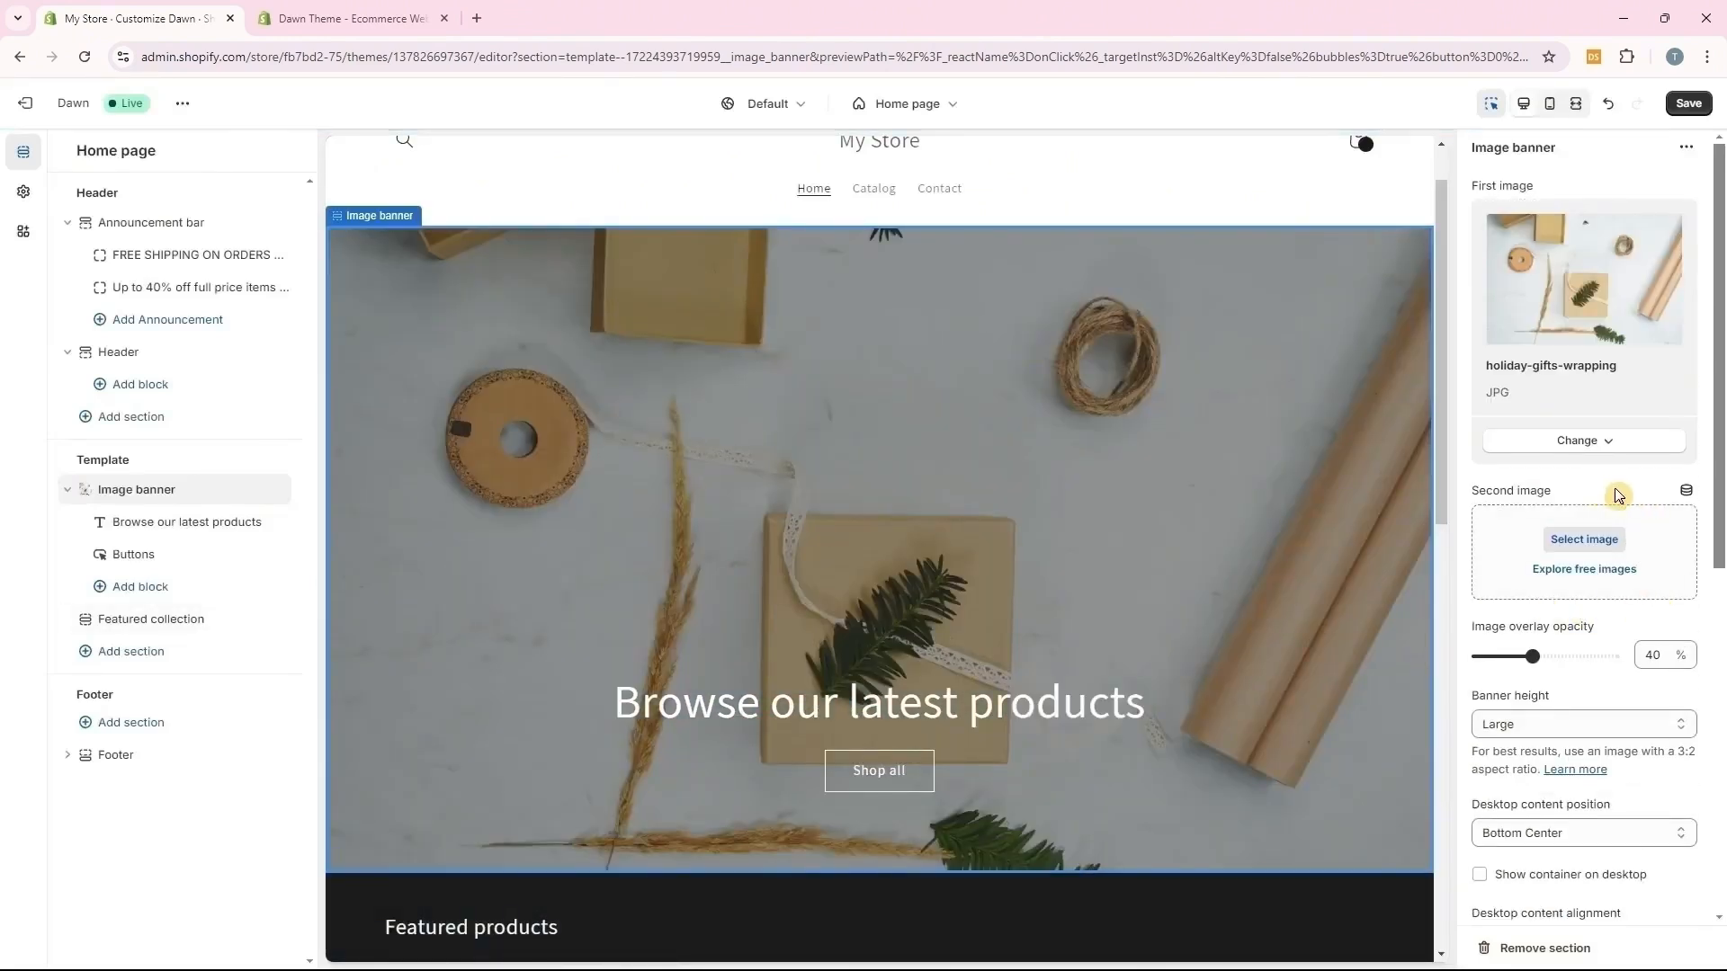
pyautogui.click(1688, 105)
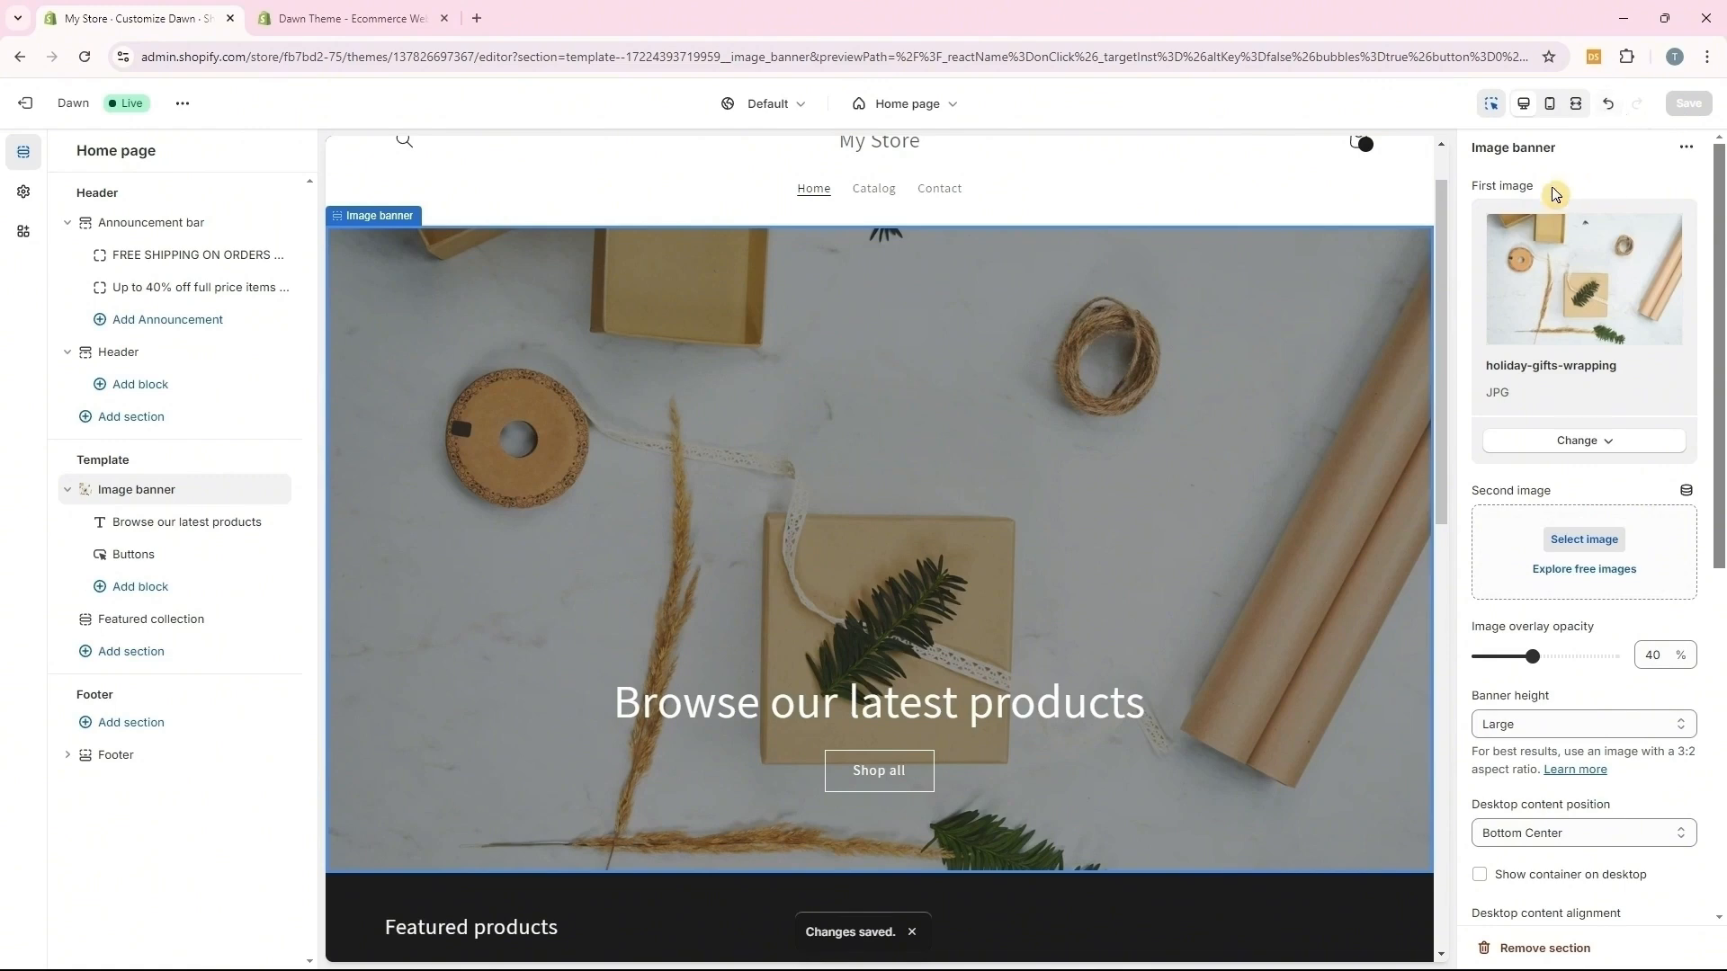
# Try the Small and Medium banner heights on the image banner and return it to Large
pyautogui.scroll(-1, 1613, 649)
pyautogui.click(1610, 646)
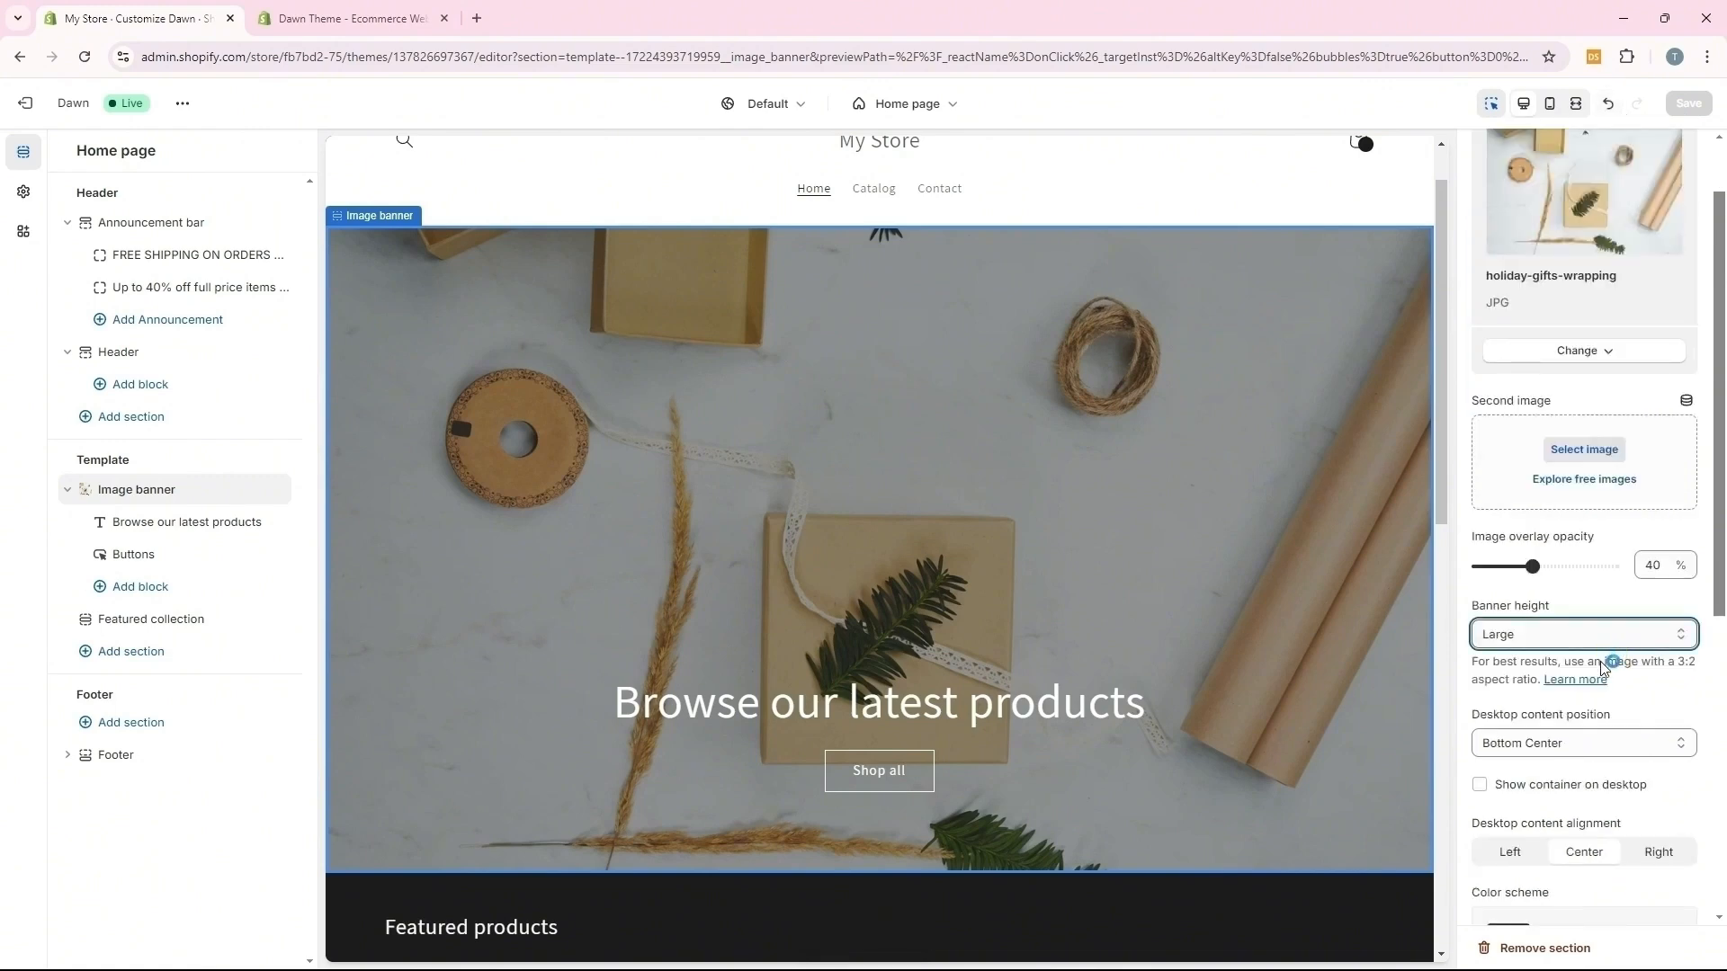
pyautogui.click(1592, 680)
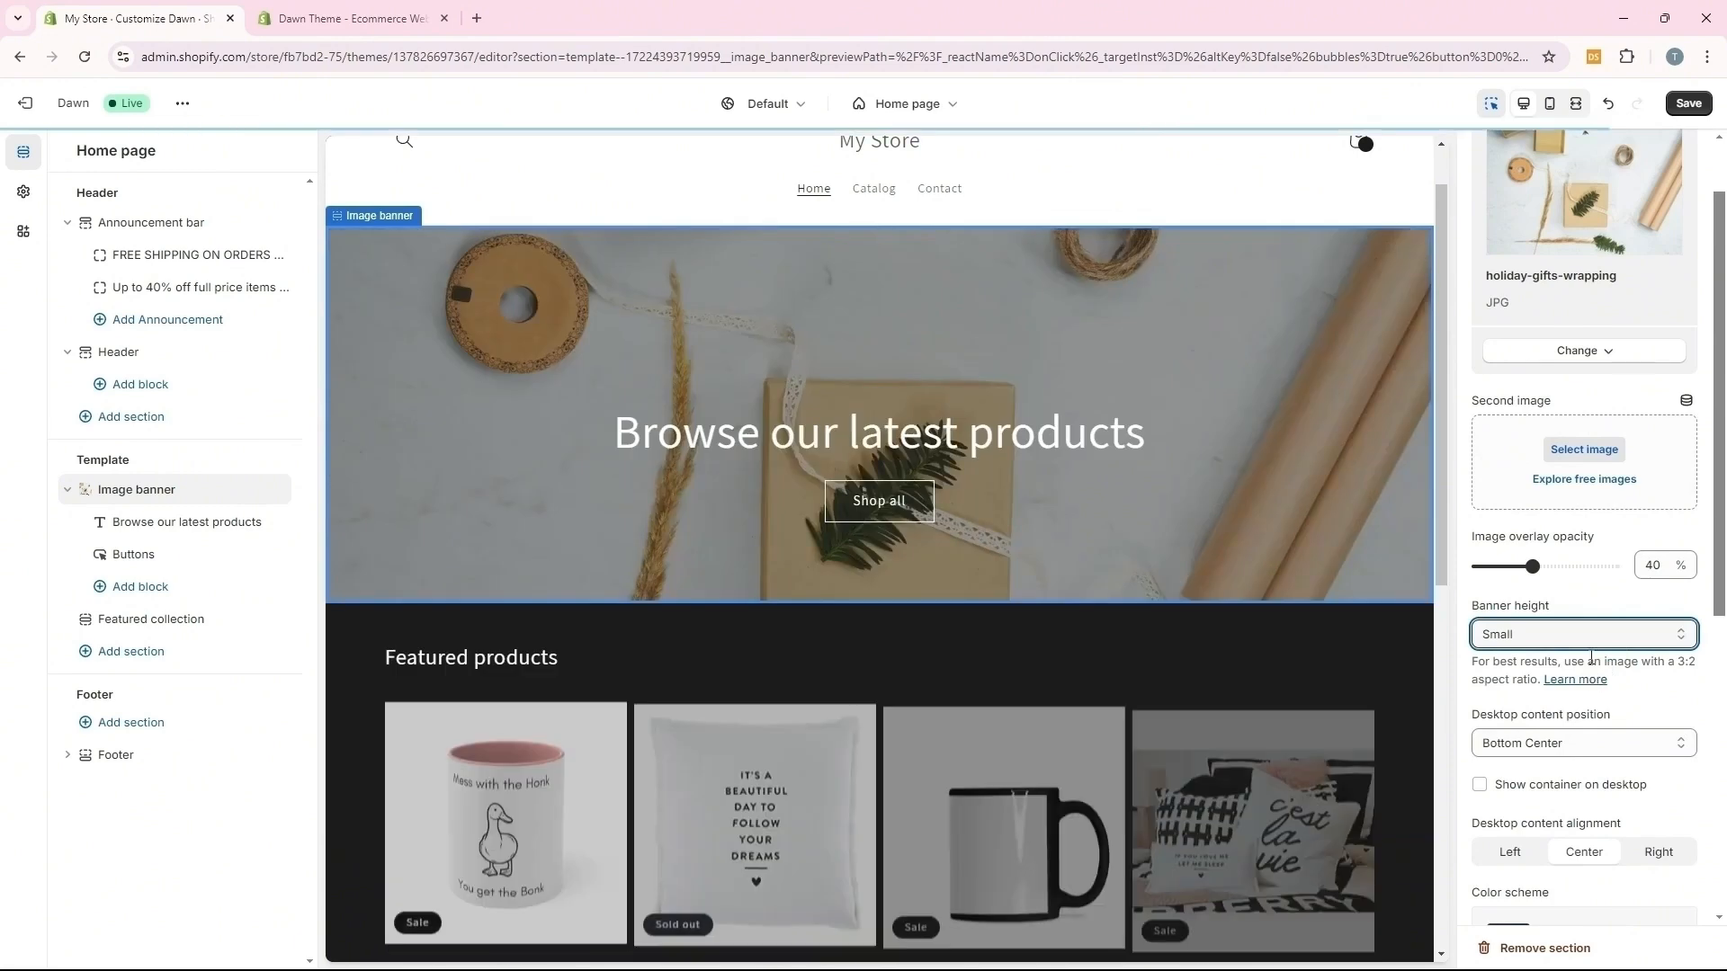
pyautogui.press('Down')
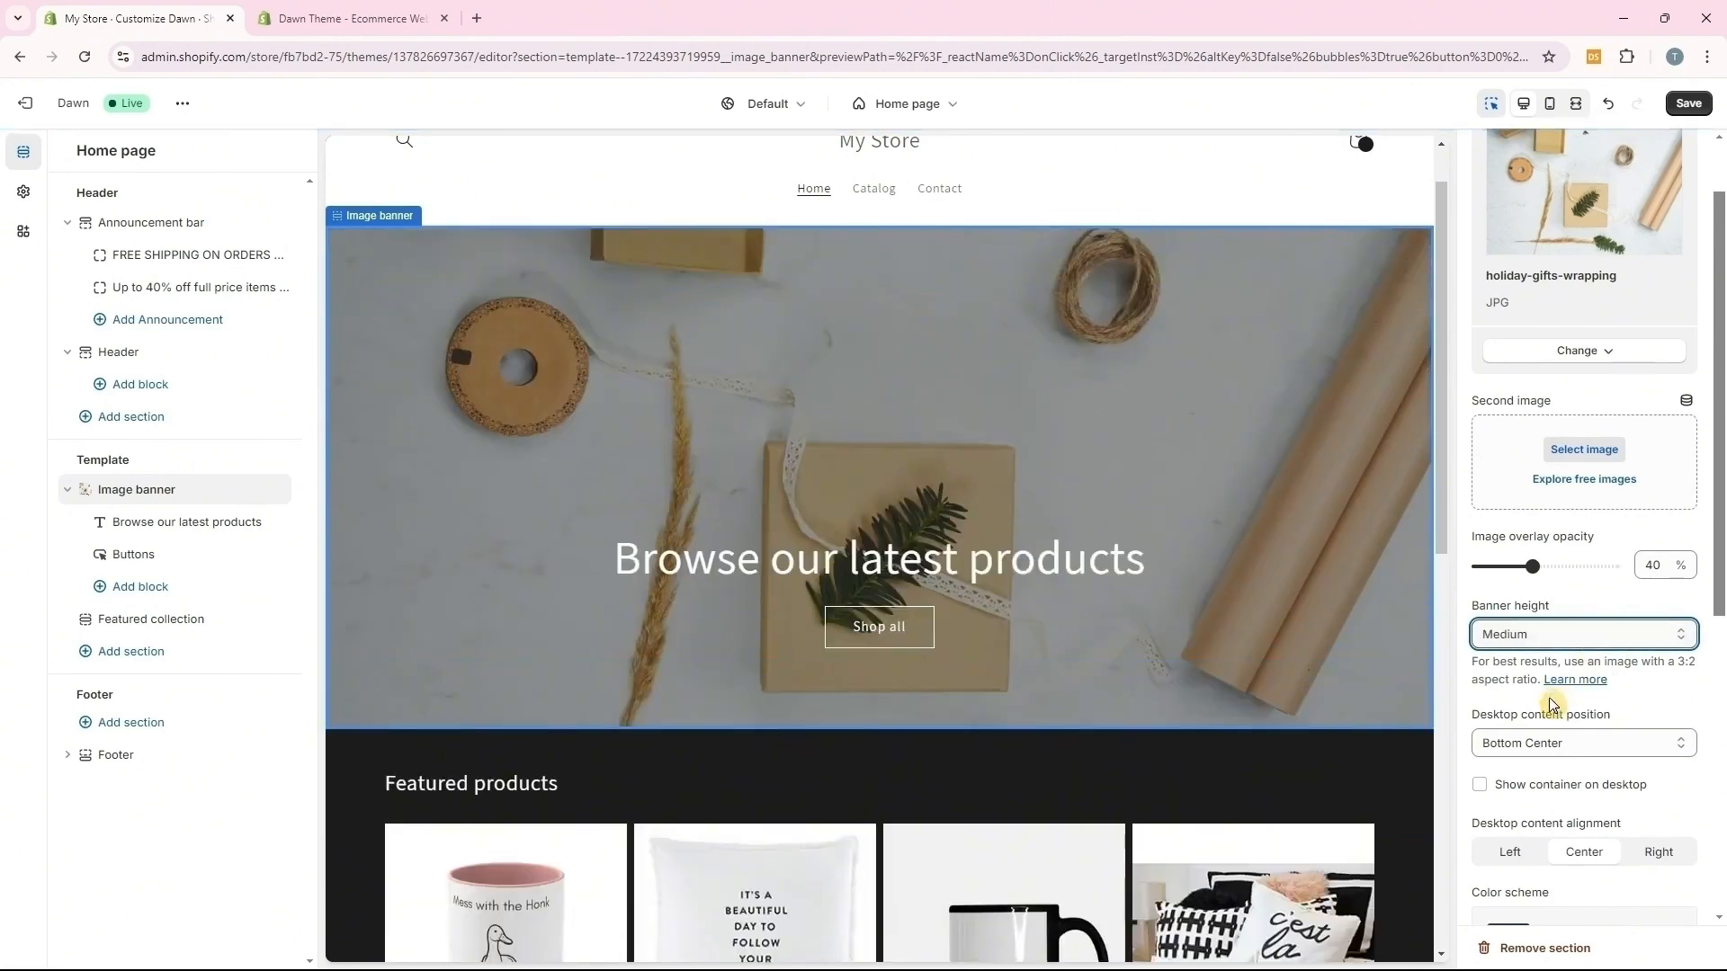
pyautogui.press('Down')
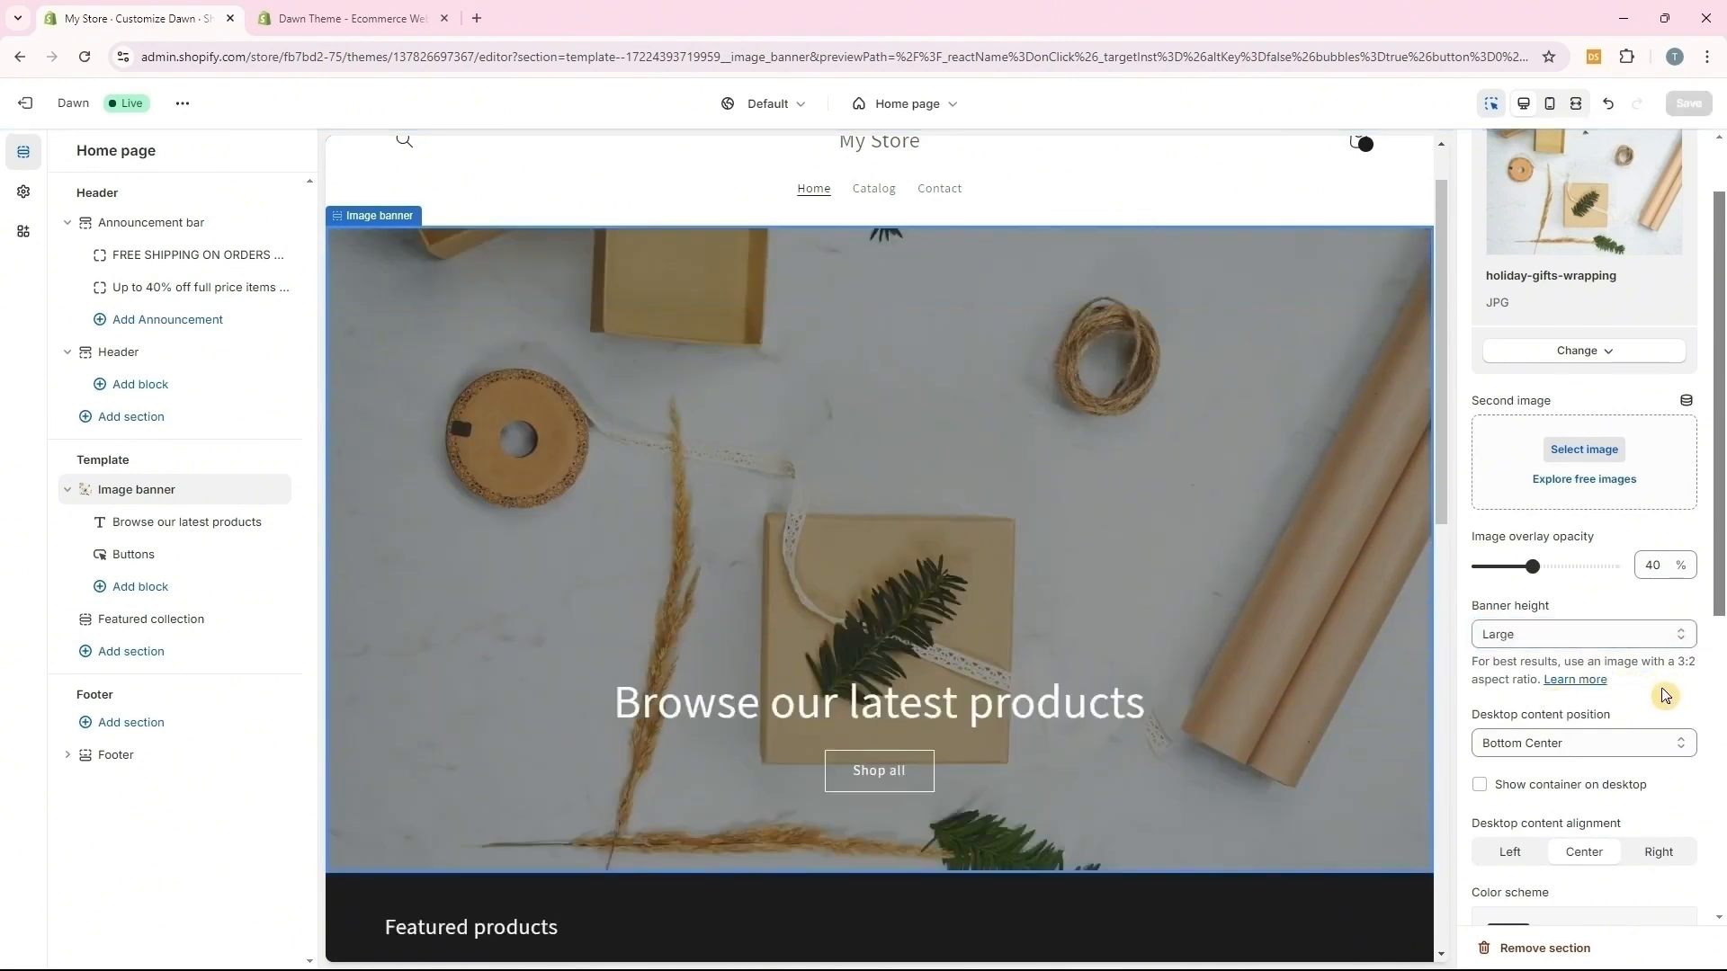
# Change the image banner's color scheme to Scheme 1 and save
pyautogui.scroll(-5, 1658, 701)
pyautogui.click(1583, 536)
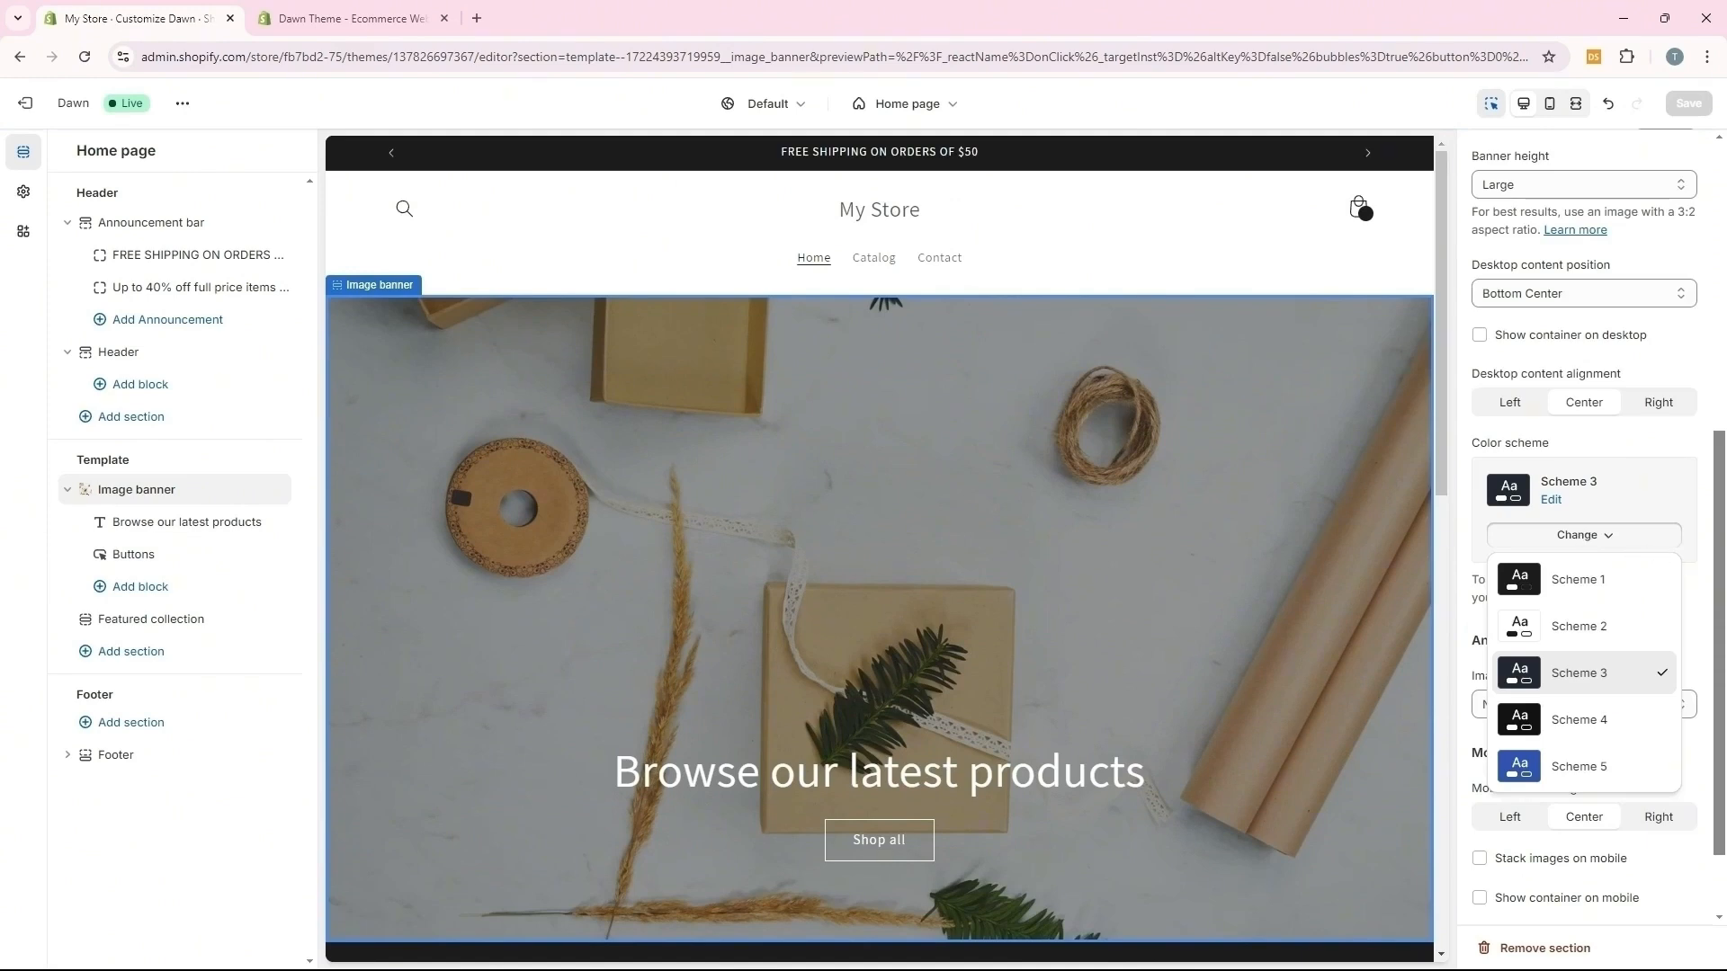
pyautogui.click(1565, 580)
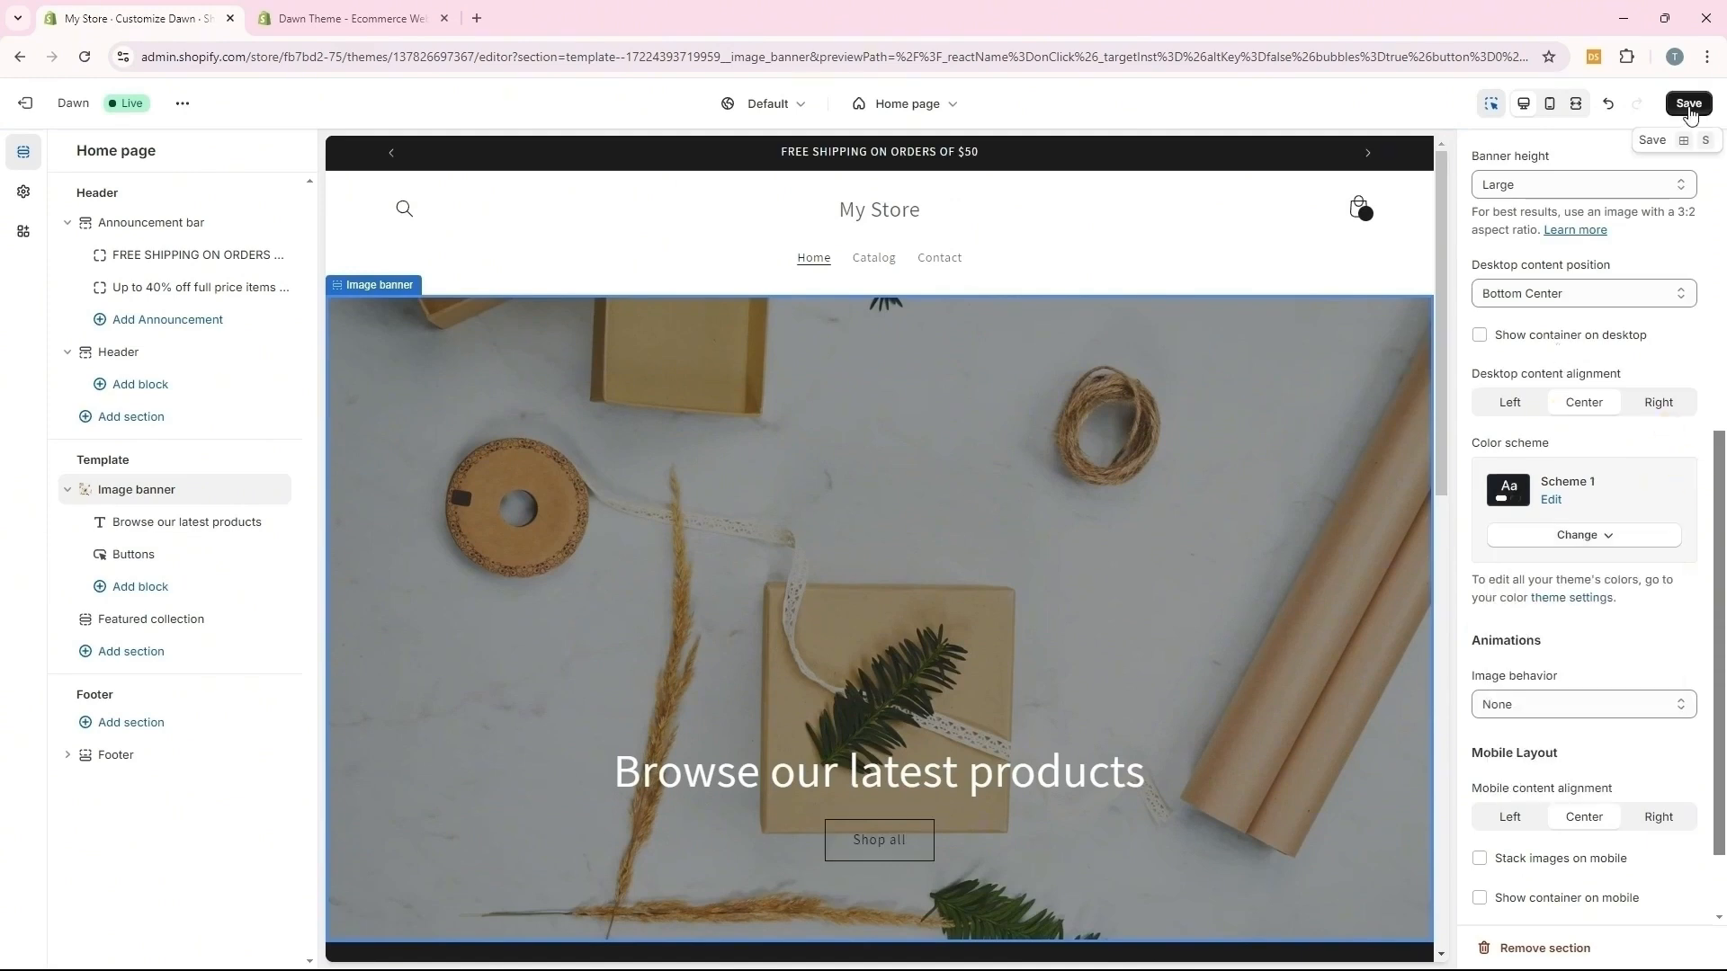
pyautogui.click(1688, 103)
# Replace the image banner's heading with "Indulge in Luxury" and remove its bold formatting
pyautogui.click(158, 530)
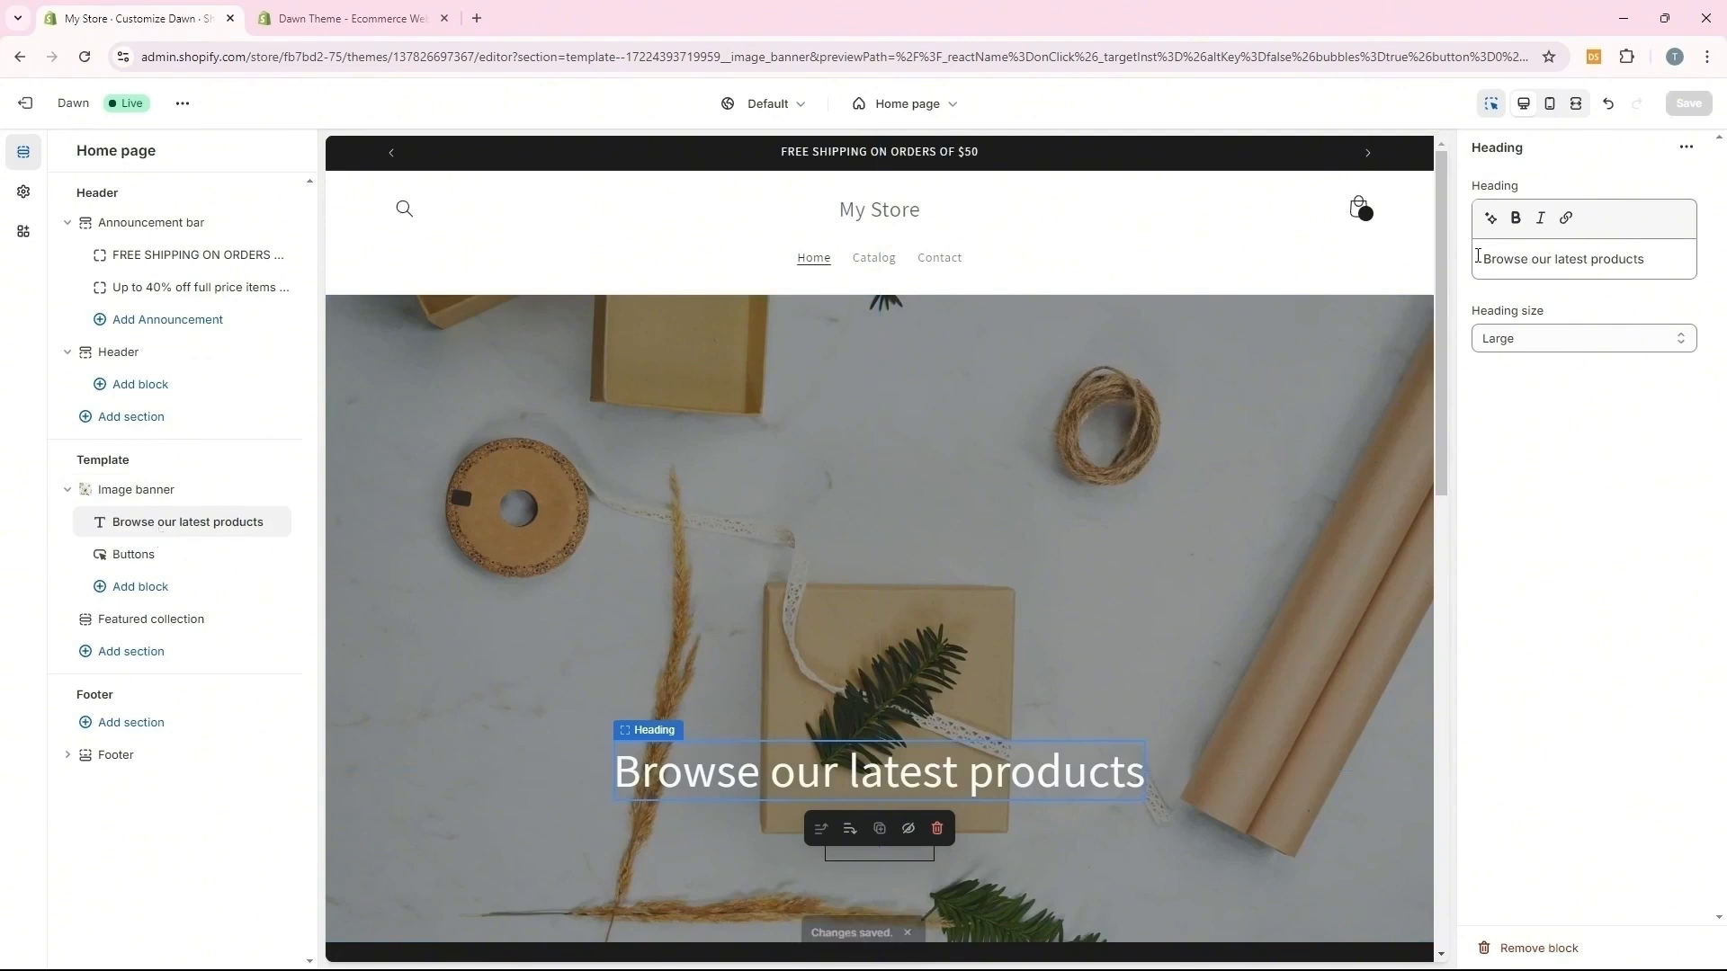
pyautogui.press('b')
pyautogui.click(1641, 268)
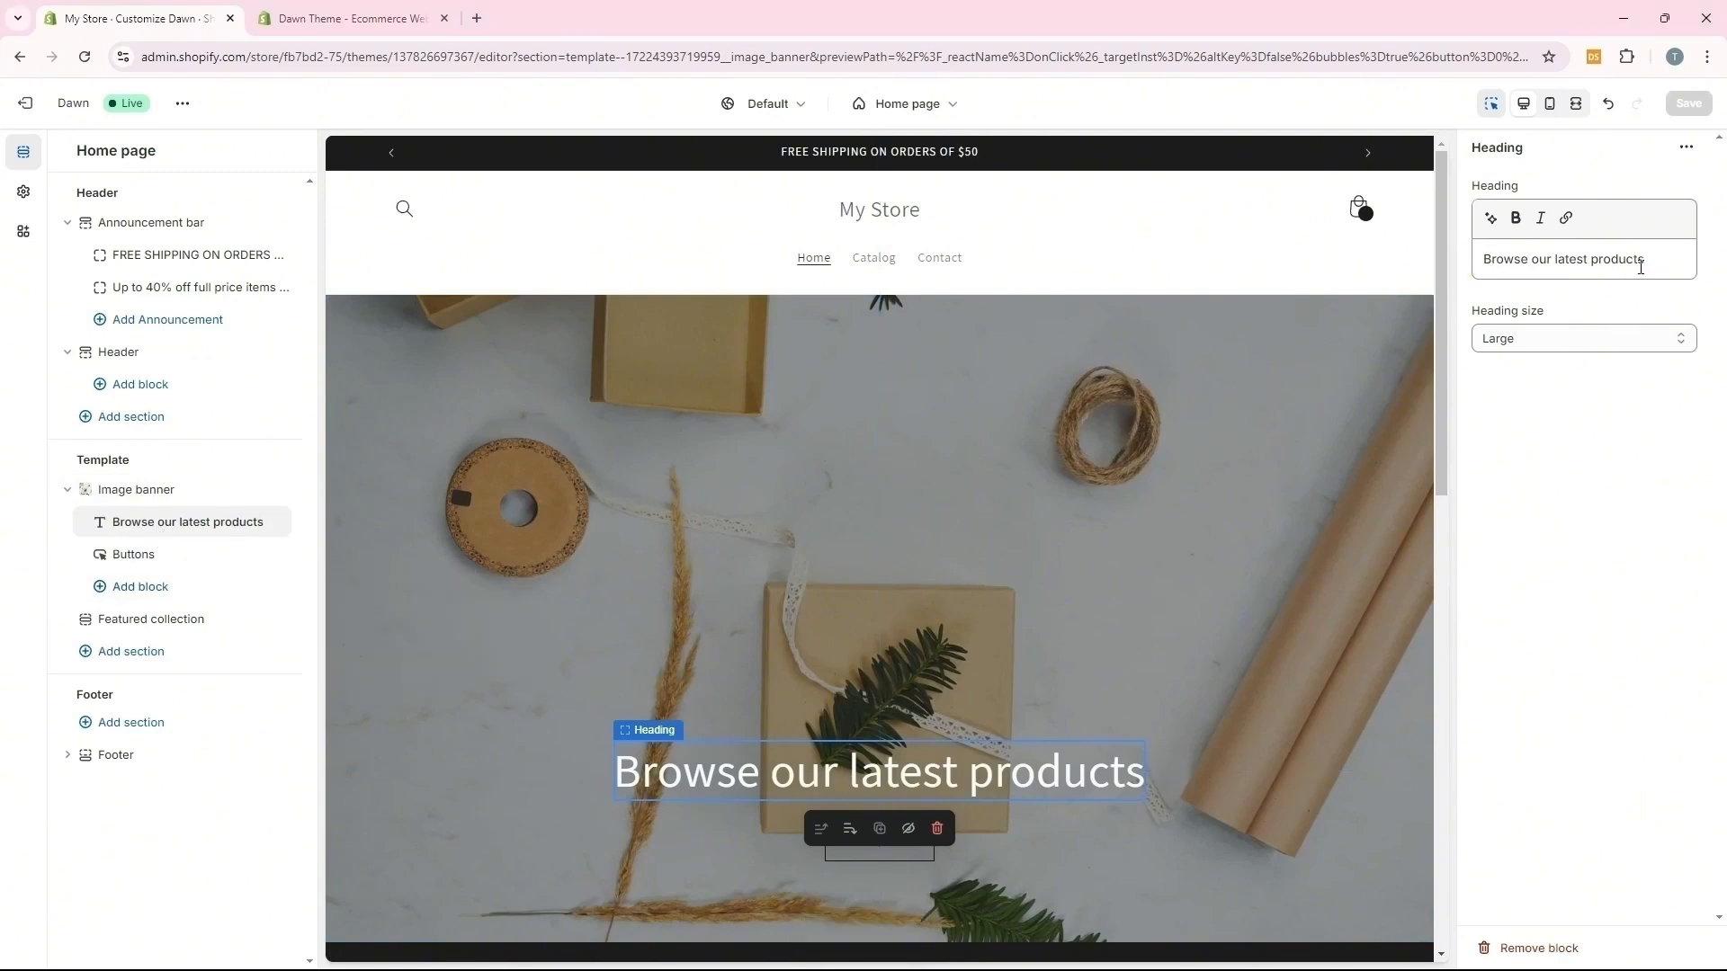
pyautogui.moveTo(1652, 262); pyautogui.dragTo(1482, 258)
pyautogui.write('Indulge in Luxury:')
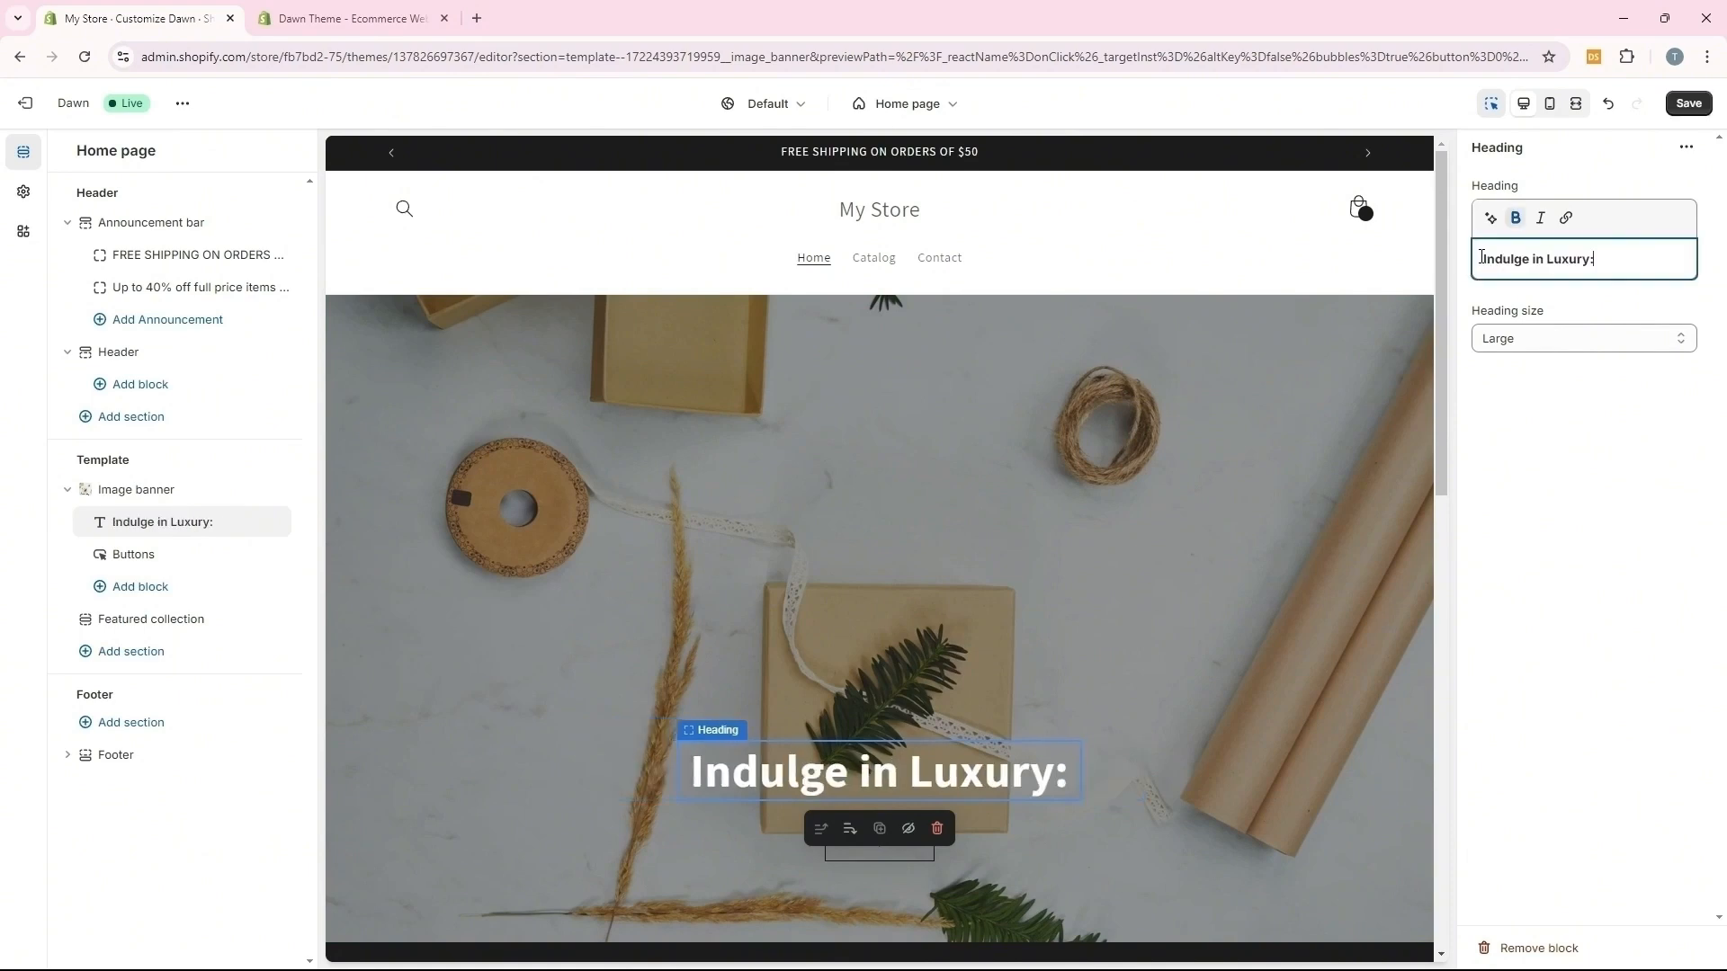
pyautogui.press('BackSpace')
pyautogui.moveTo(1595, 264); pyautogui.dragTo(1483, 260)
pyautogui.click(1515, 219)
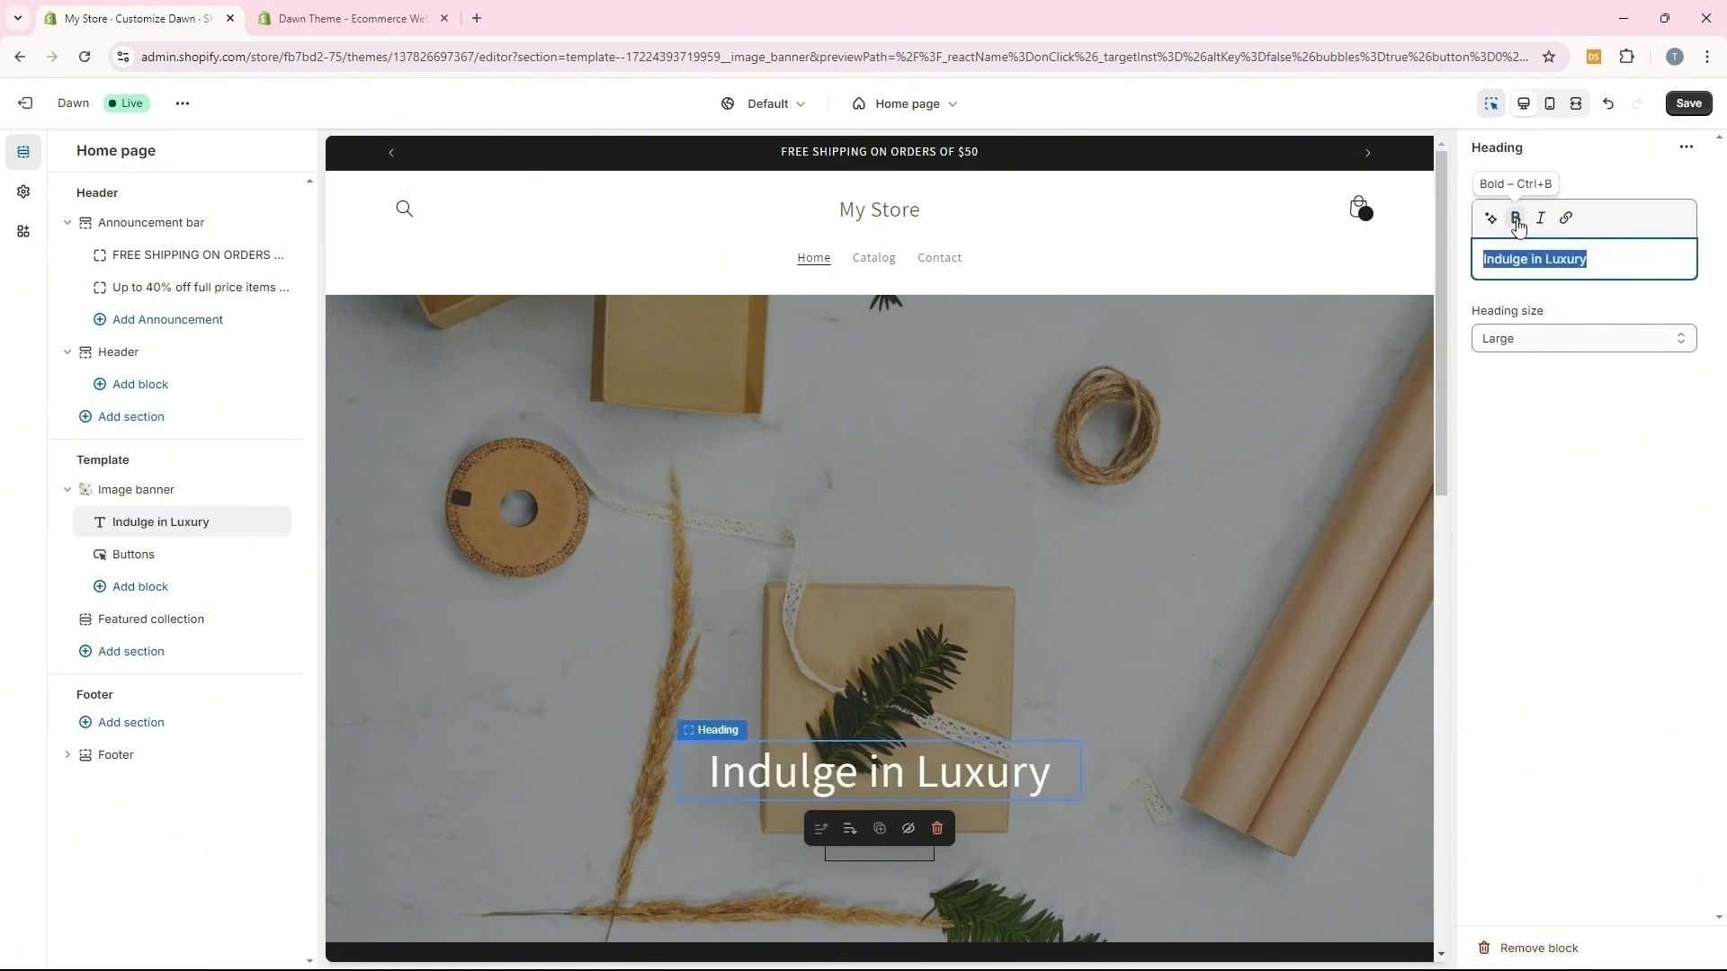
# Add a text block between the banner's heading and buttons with the description "Experience the Ultimate in Hoodie Comfort"
pyautogui.click(126, 595)
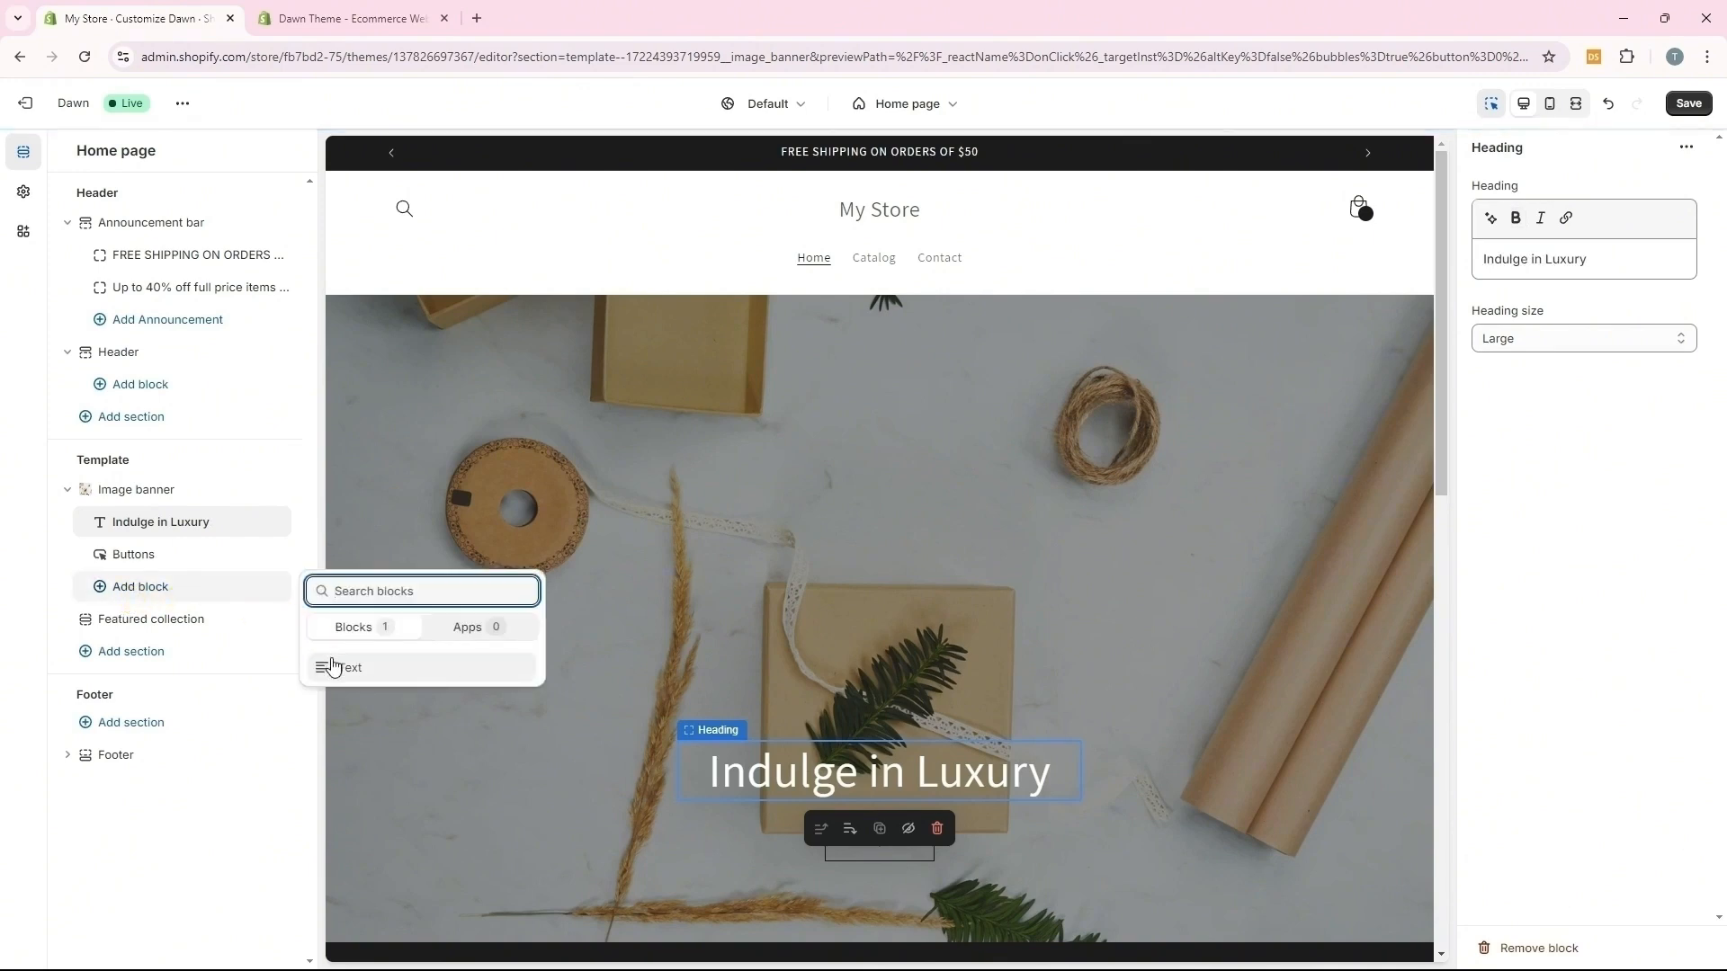
pyautogui.click(332, 666)
pyautogui.moveTo(109, 587); pyautogui.dragTo(109, 559)
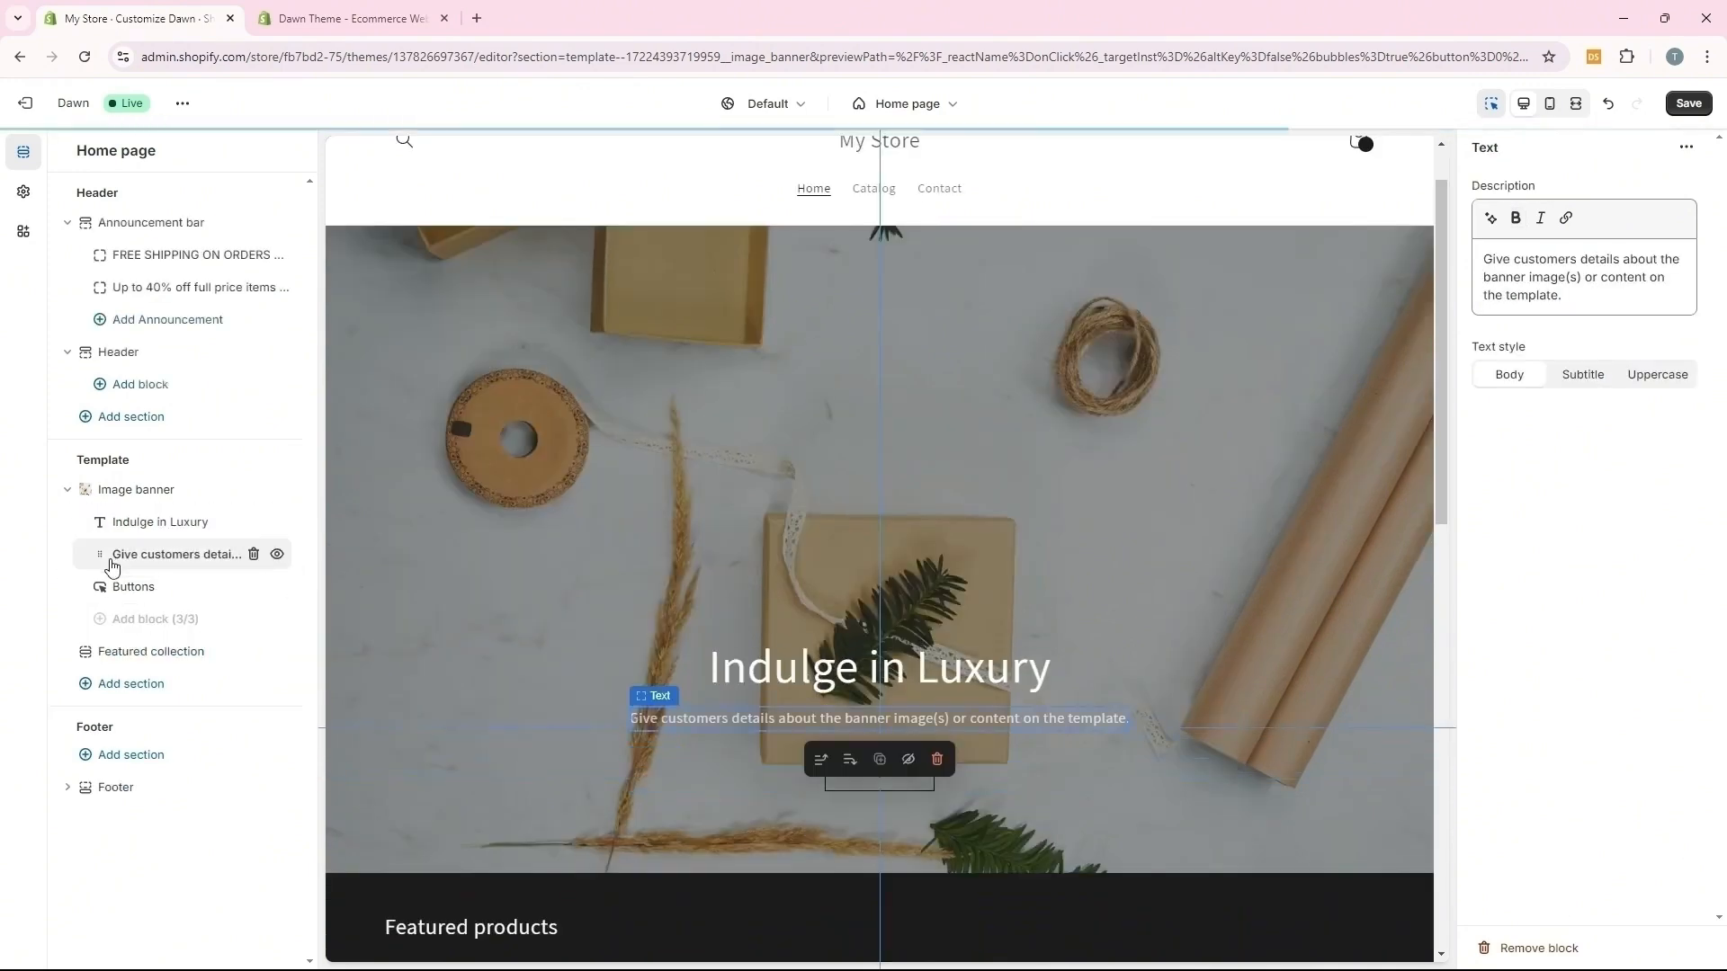
pyautogui.moveTo(1565, 296); pyautogui.dragTo(1475, 243)
pyautogui.write('Experience the Ultimate in Hoodie Comfort')
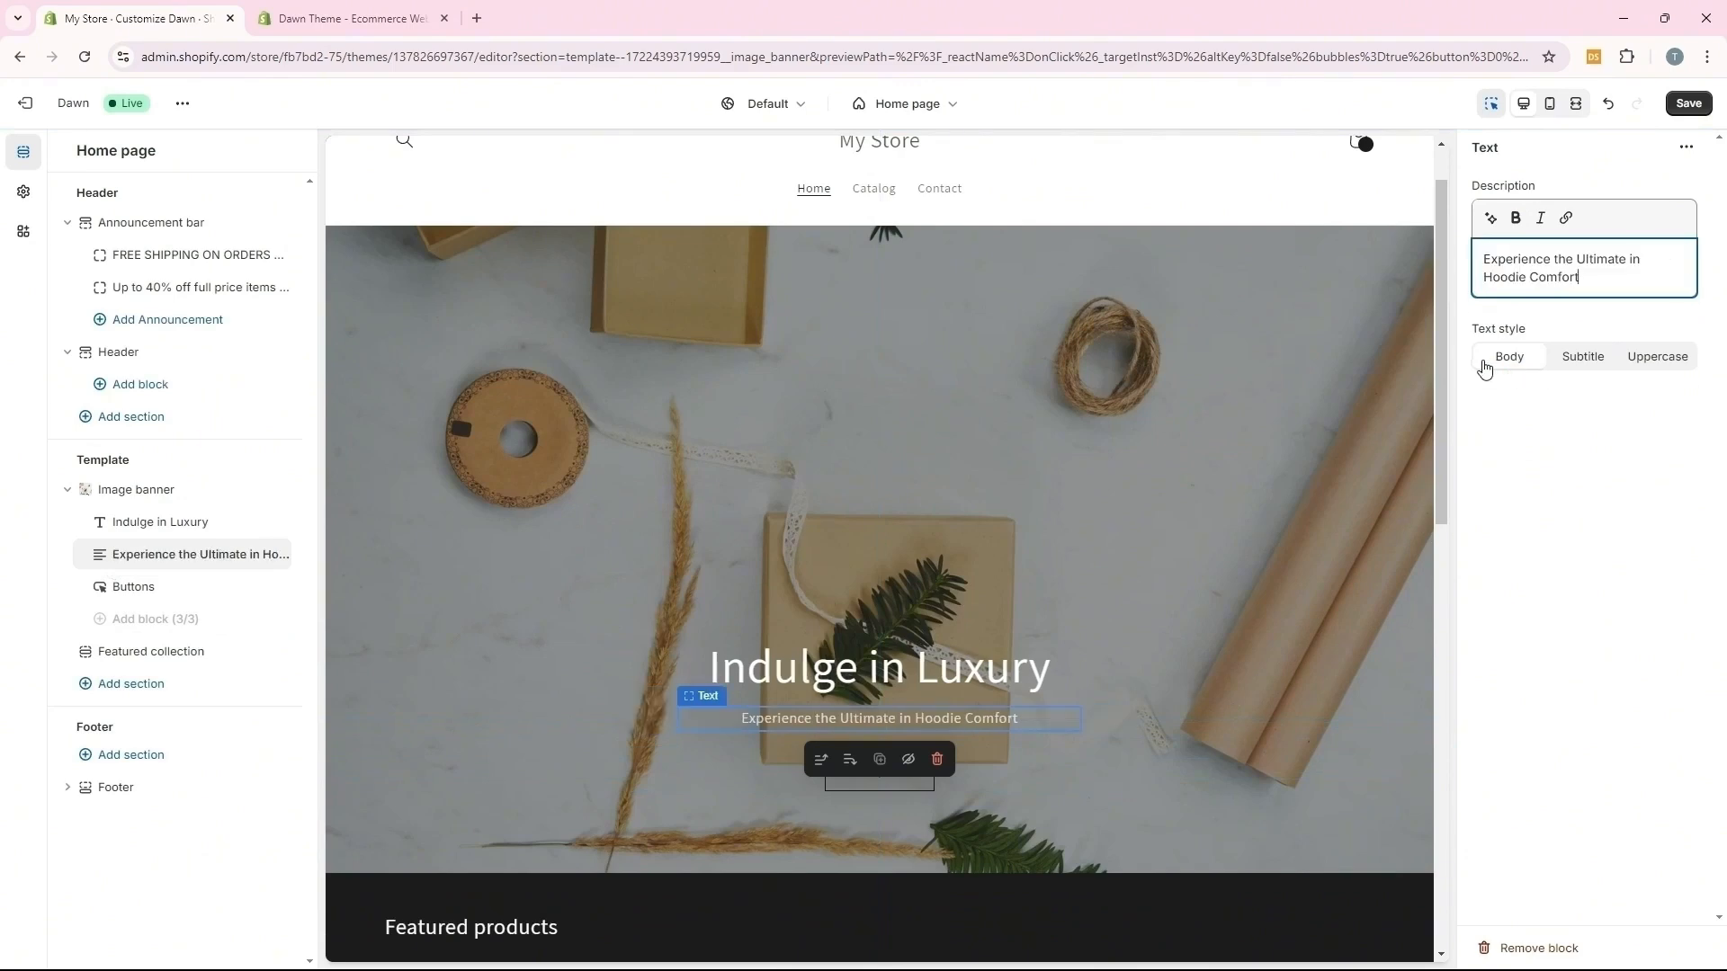
# Try the Uppercase style on the banner's text block, set its text style to Subtitle, and save
pyautogui.click(1590, 360)
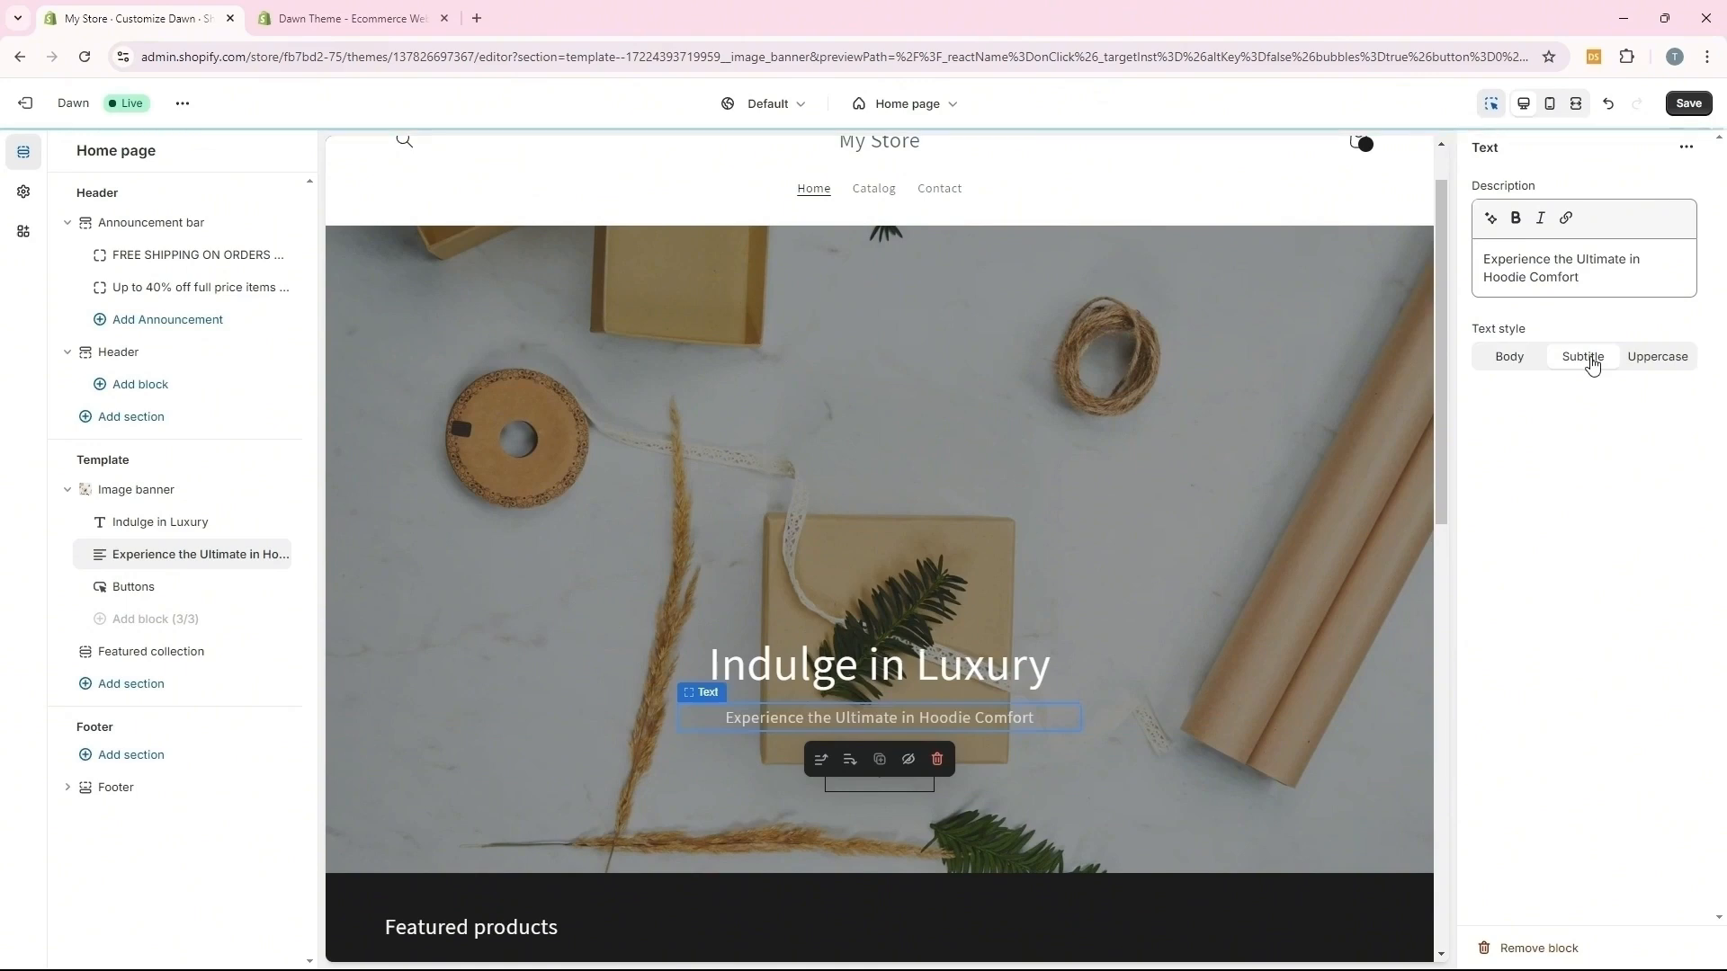
pyautogui.click(1656, 360)
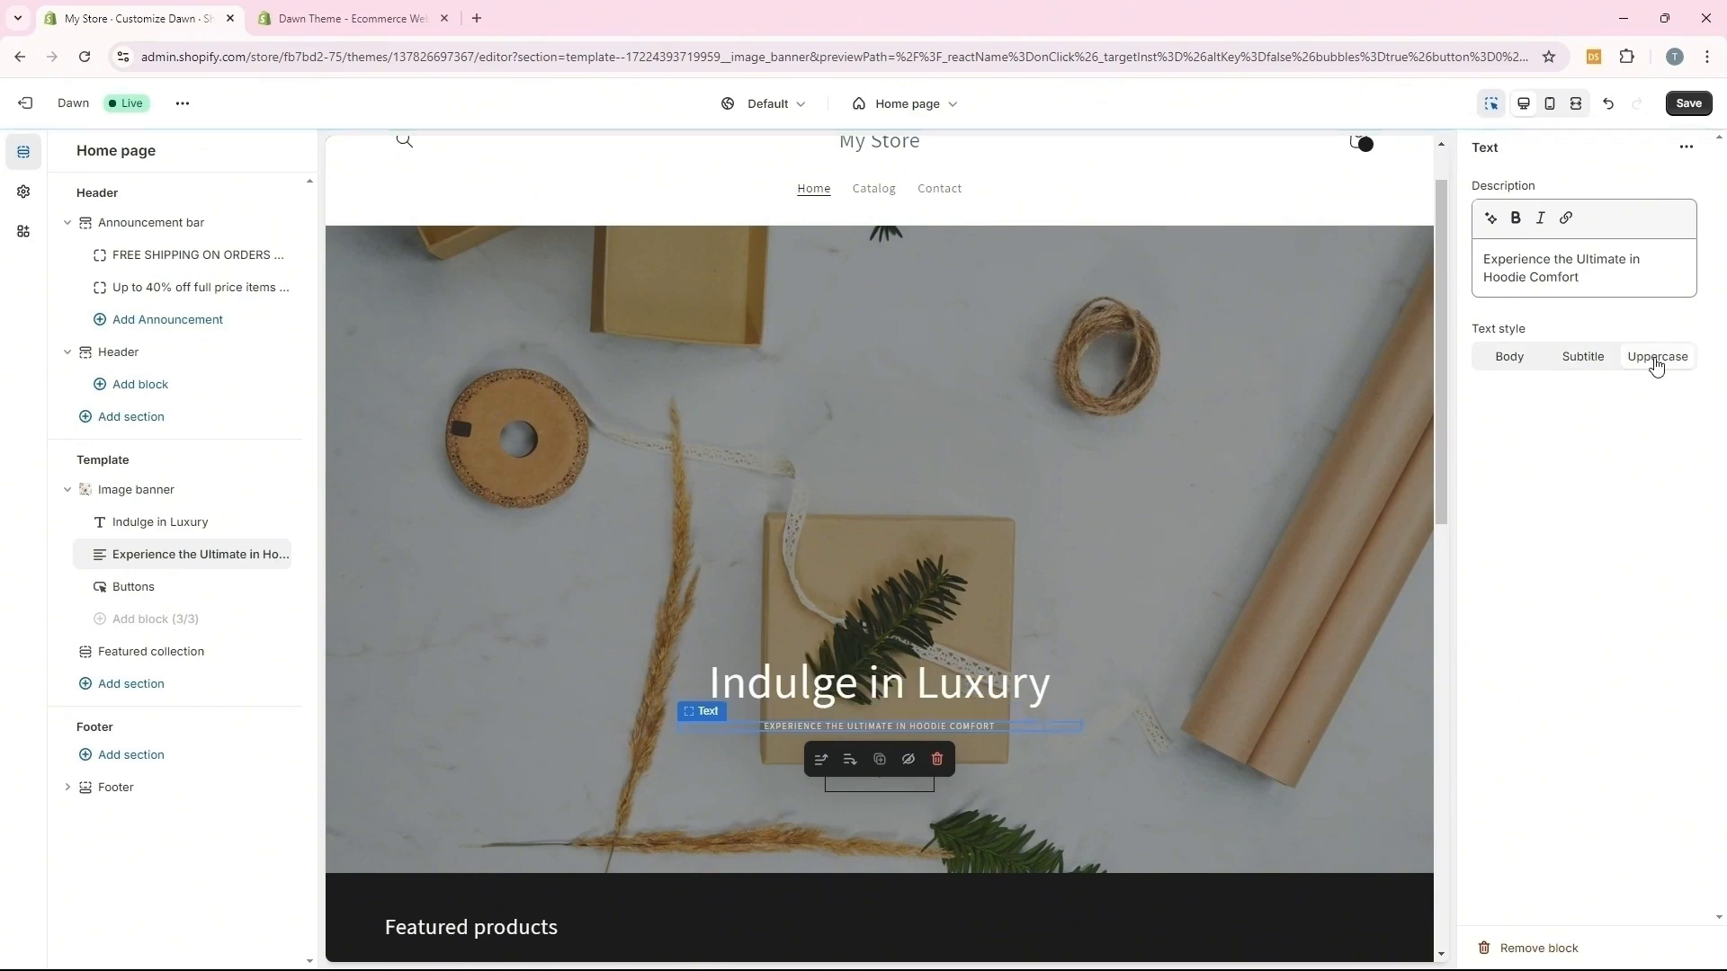
pyautogui.click(1563, 363)
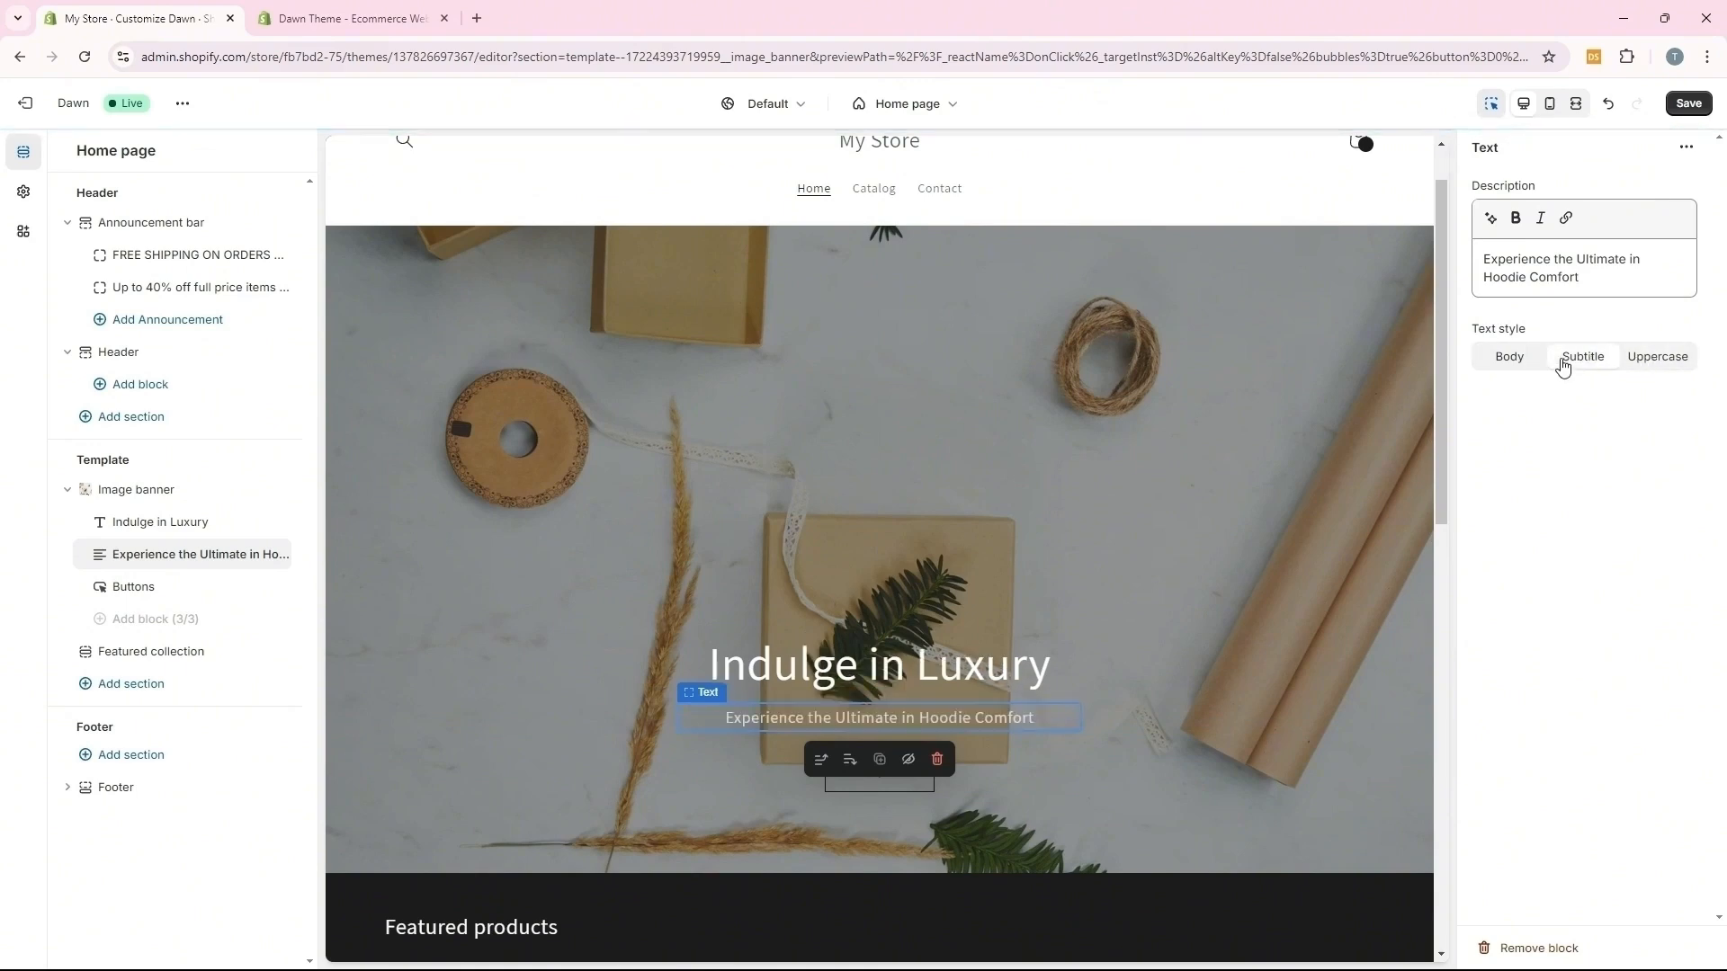
pyautogui.click(1680, 109)
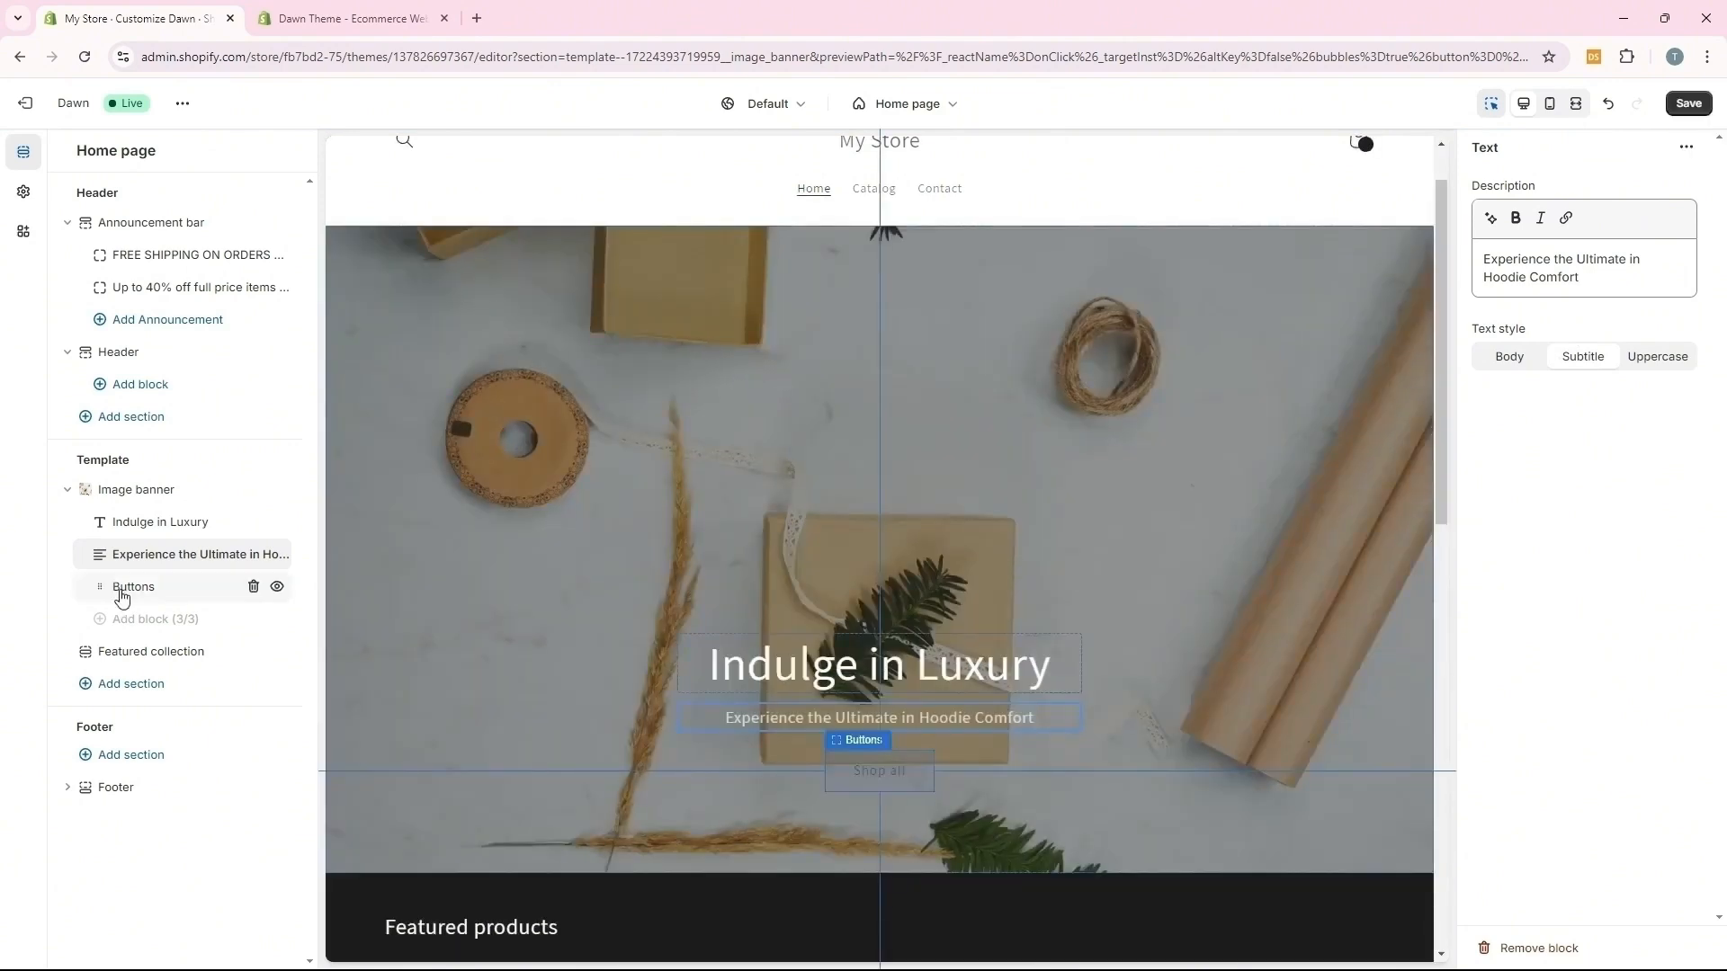
# Link the image banner's "Shop all" button to All collections and save
pyautogui.click(122, 596)
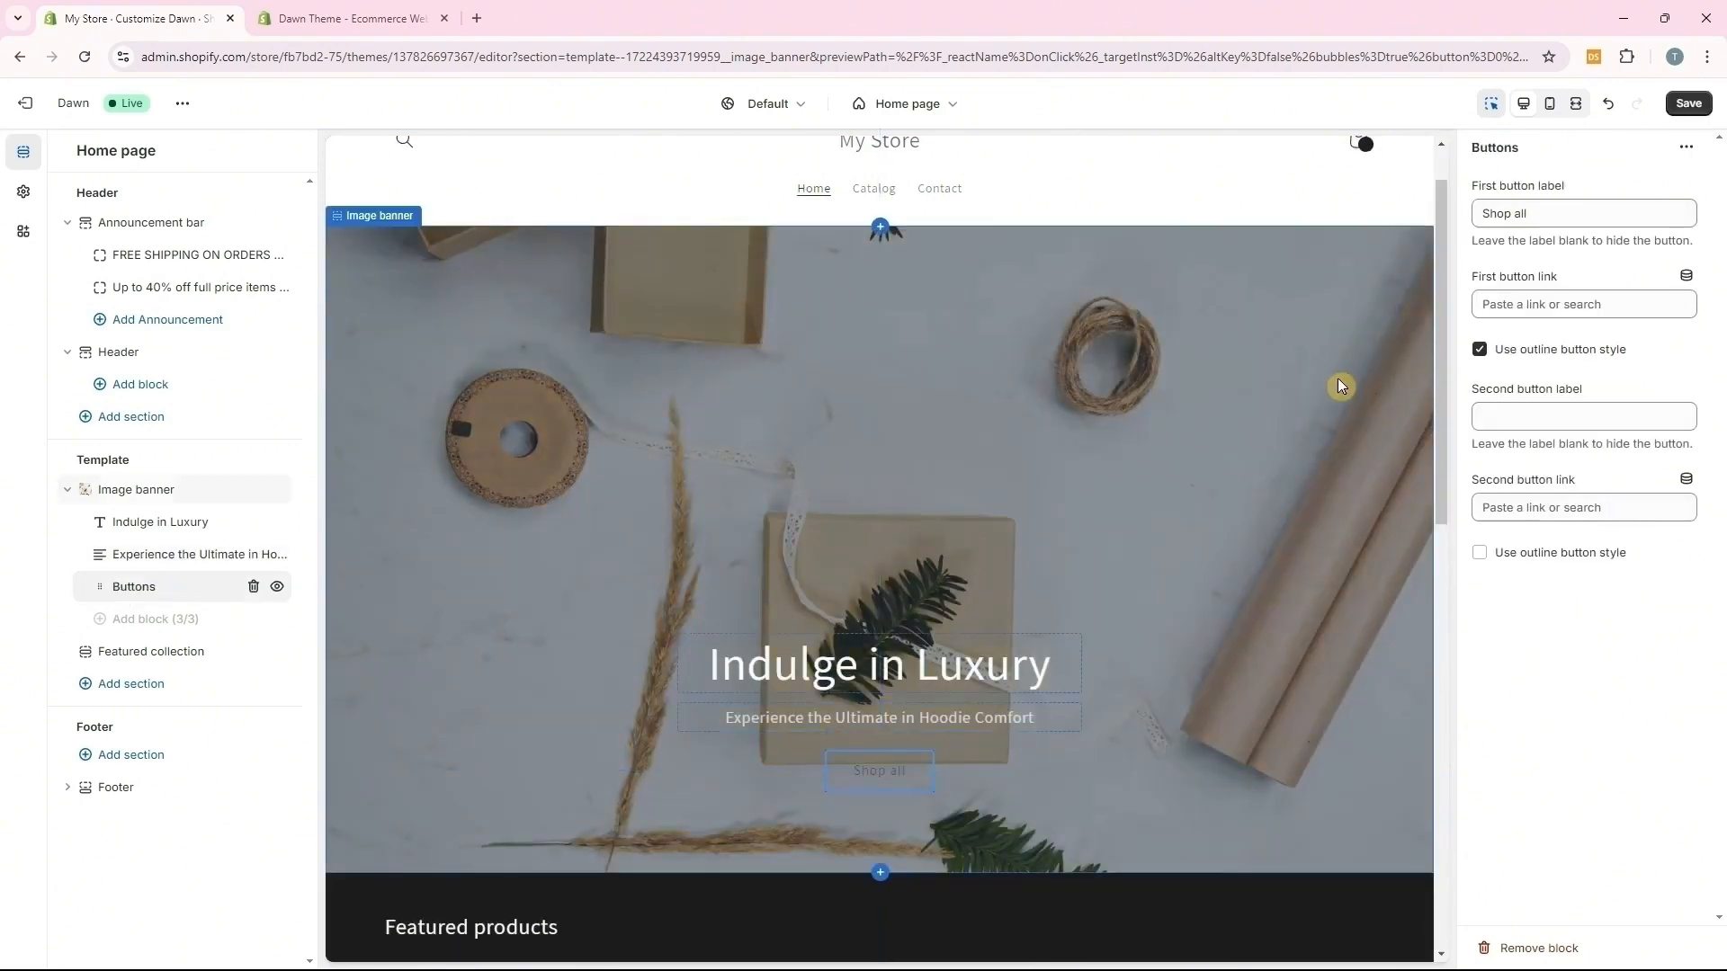
pyautogui.click(1544, 214)
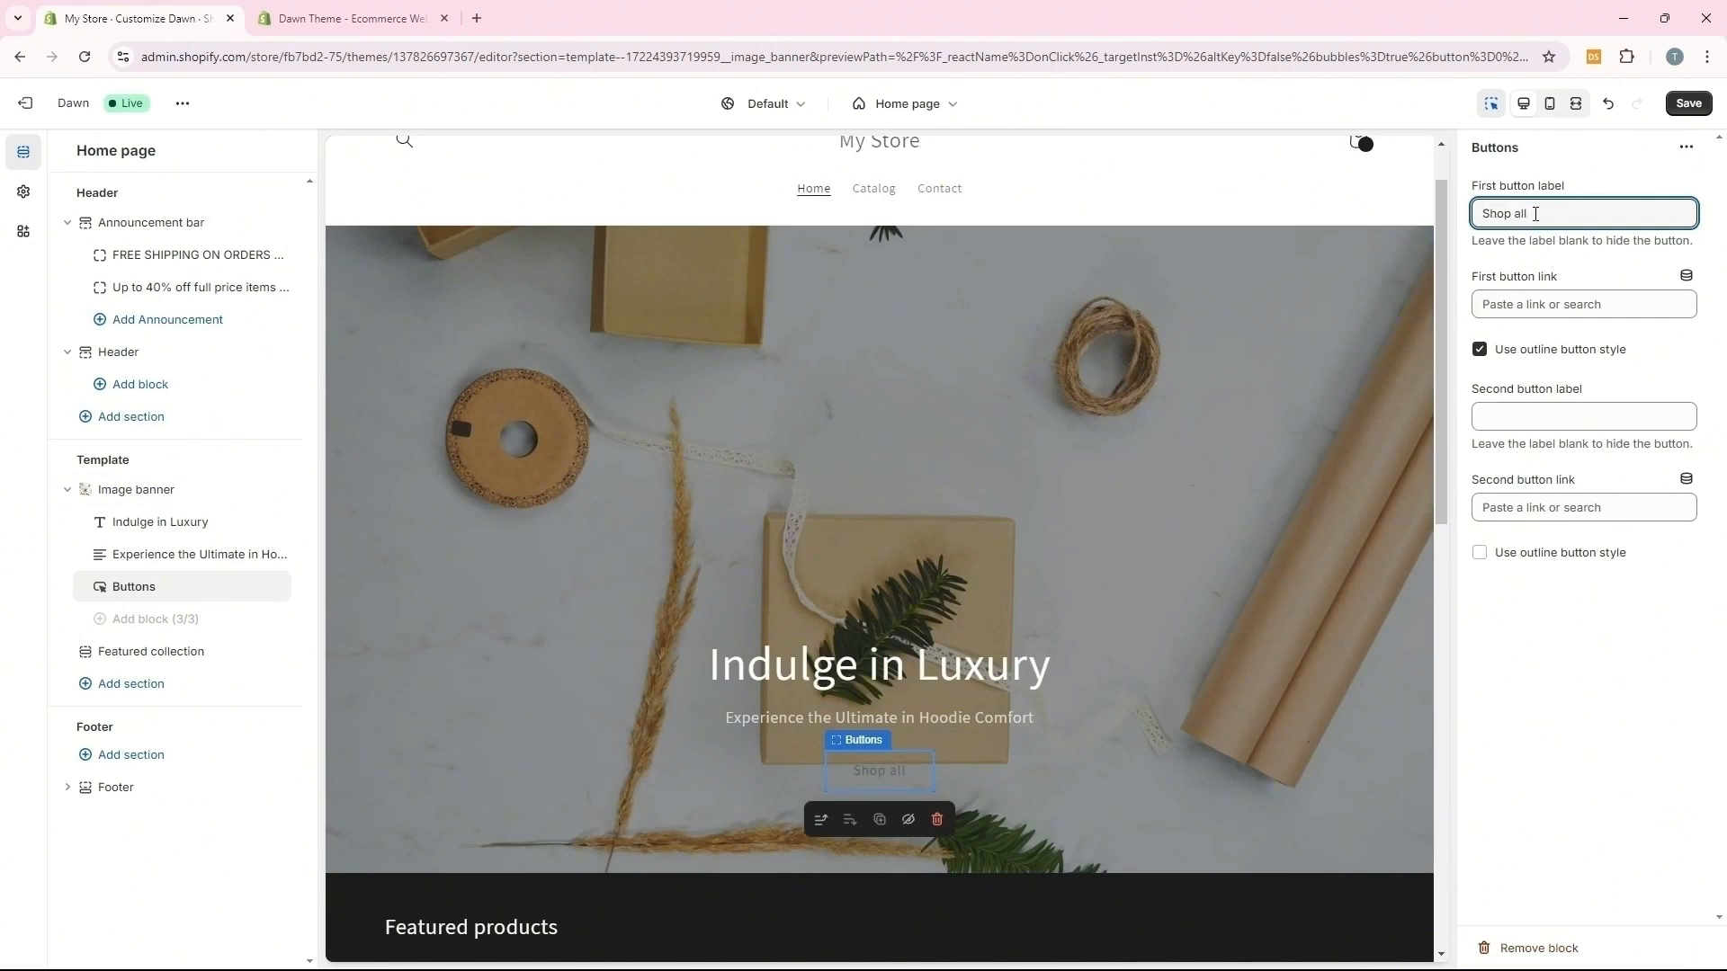
pyautogui.click(1550, 305)
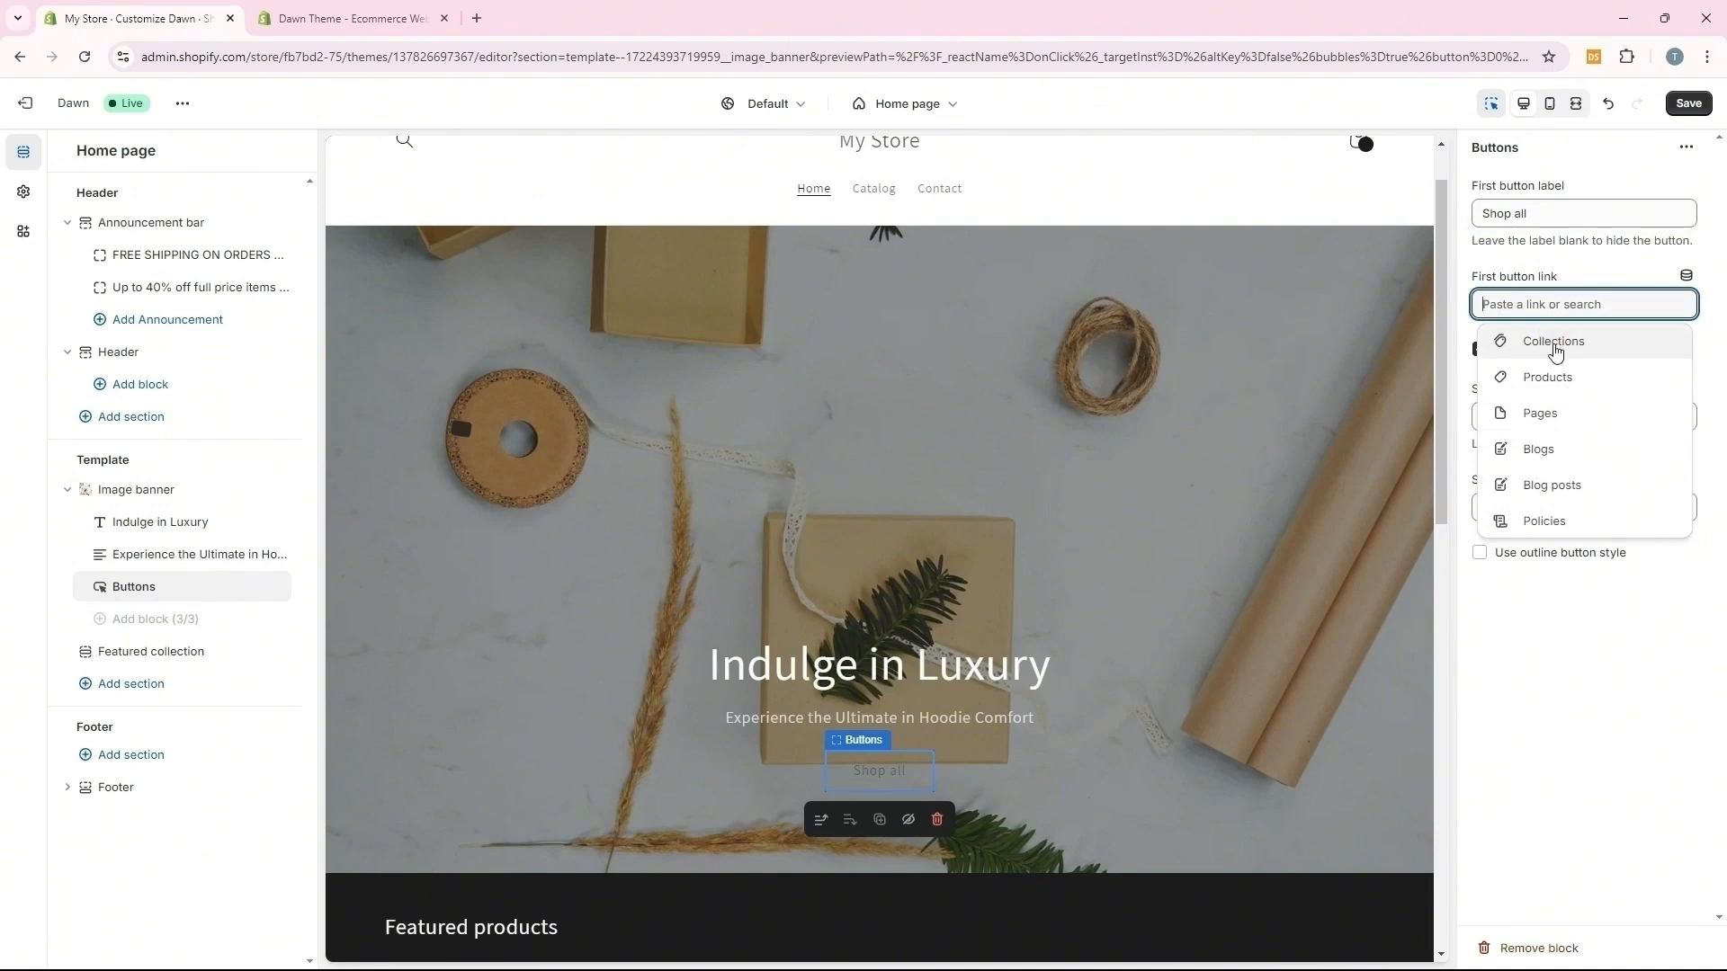
pyautogui.click(1555, 341)
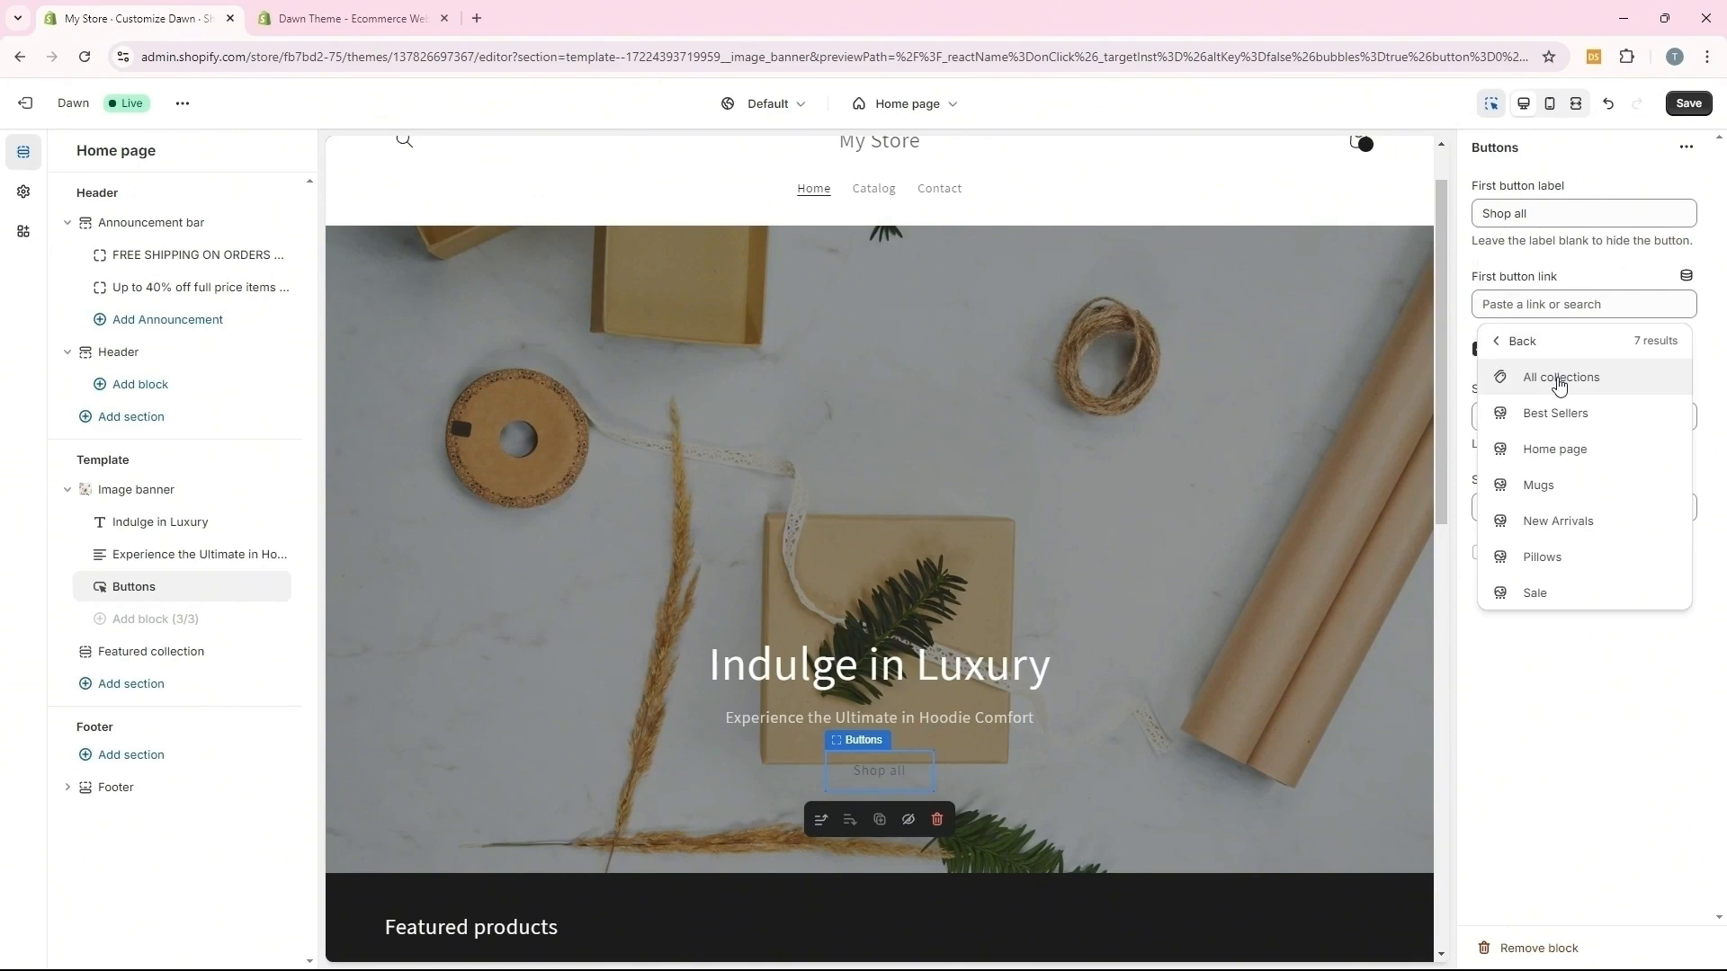
pyautogui.click(1558, 378)
pyautogui.click(1687, 104)
# Add a second banner button labelled "Shop Sale", link it to the Sale collection, and save
pyautogui.click(1497, 420)
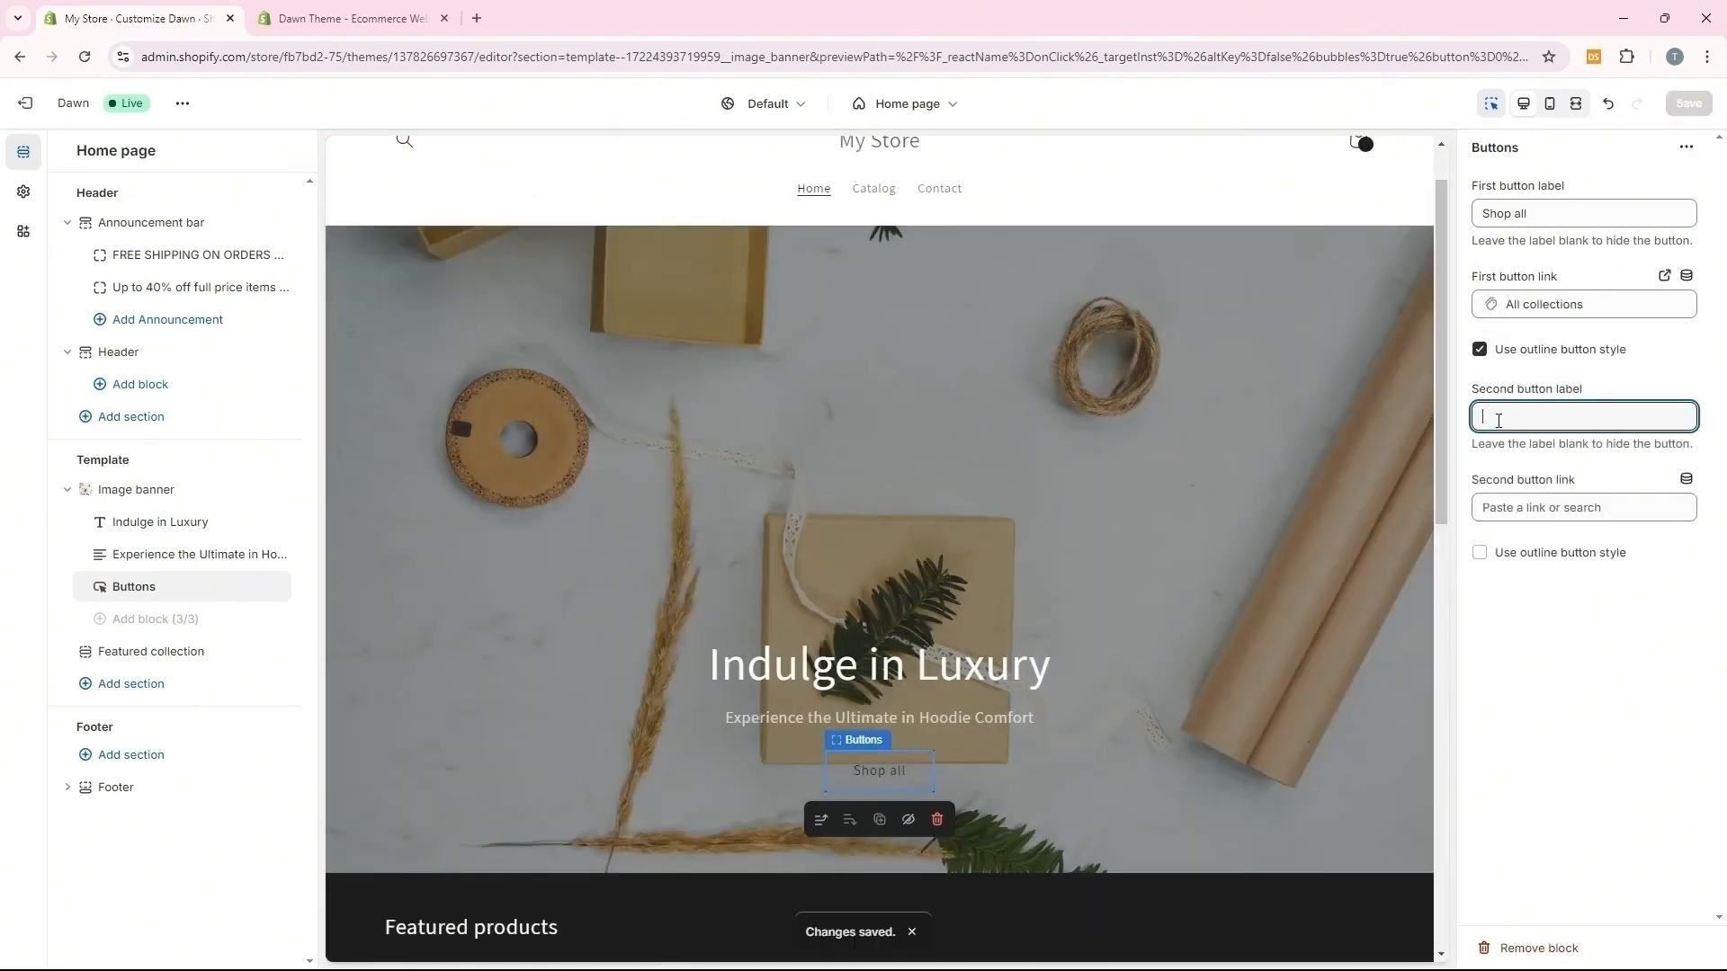
pyautogui.write('Shop ')
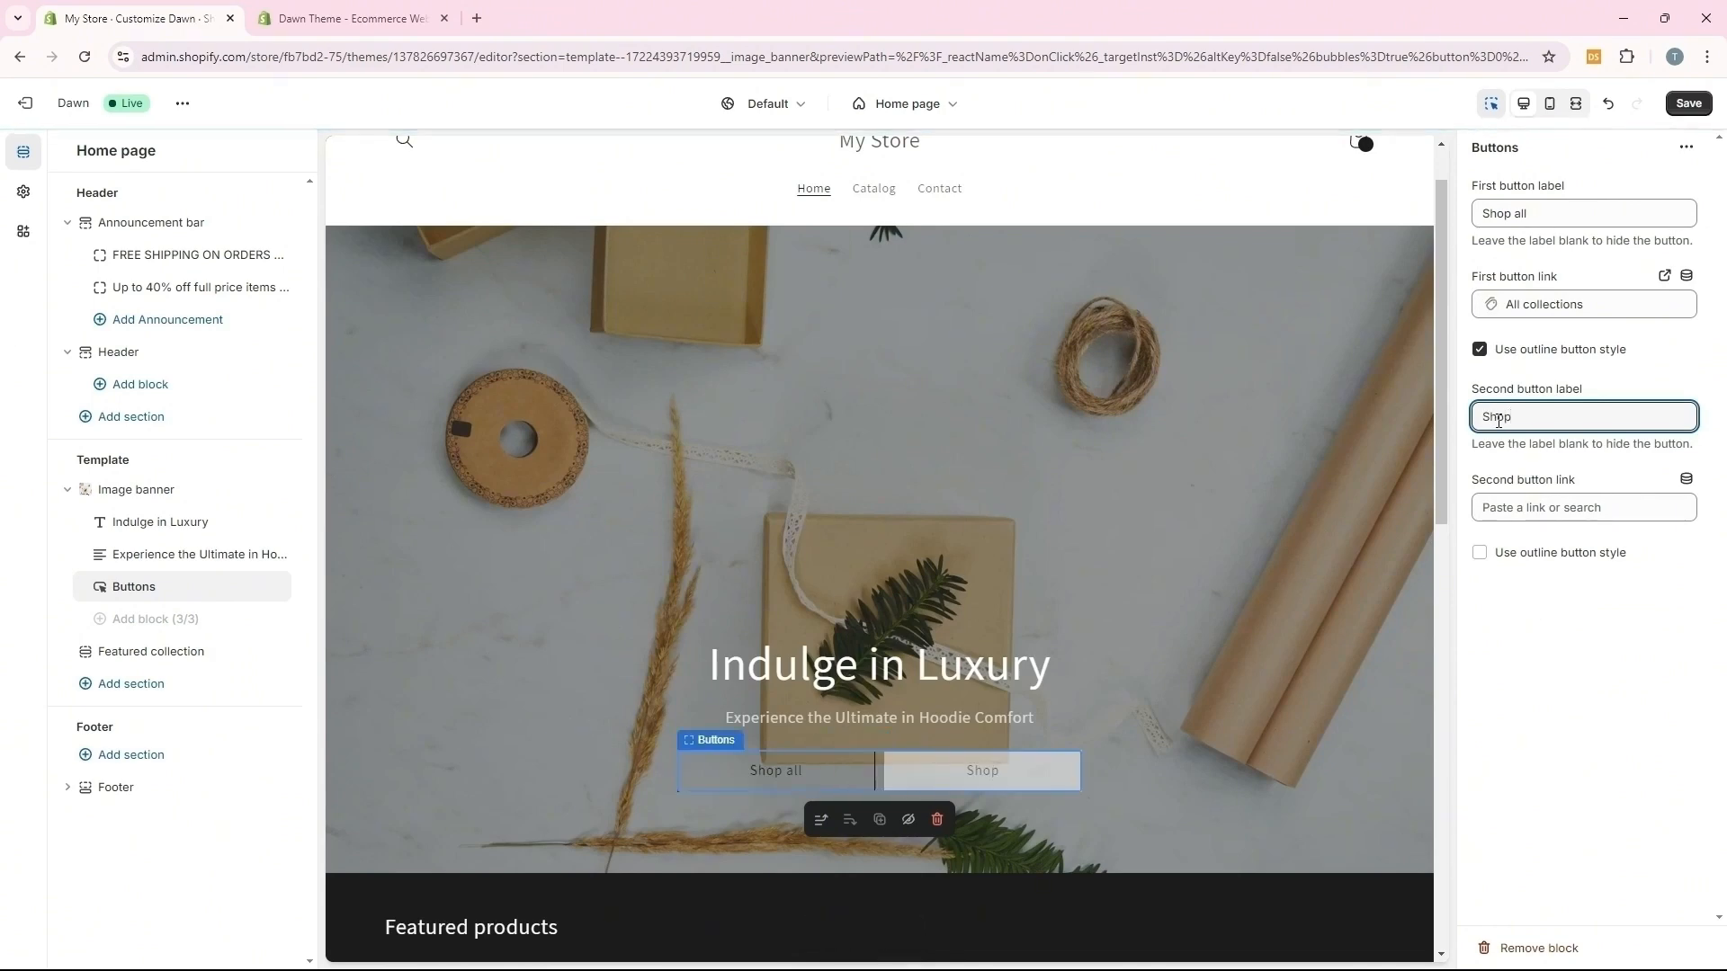
pyautogui.write('Sale')
pyautogui.click(1529, 507)
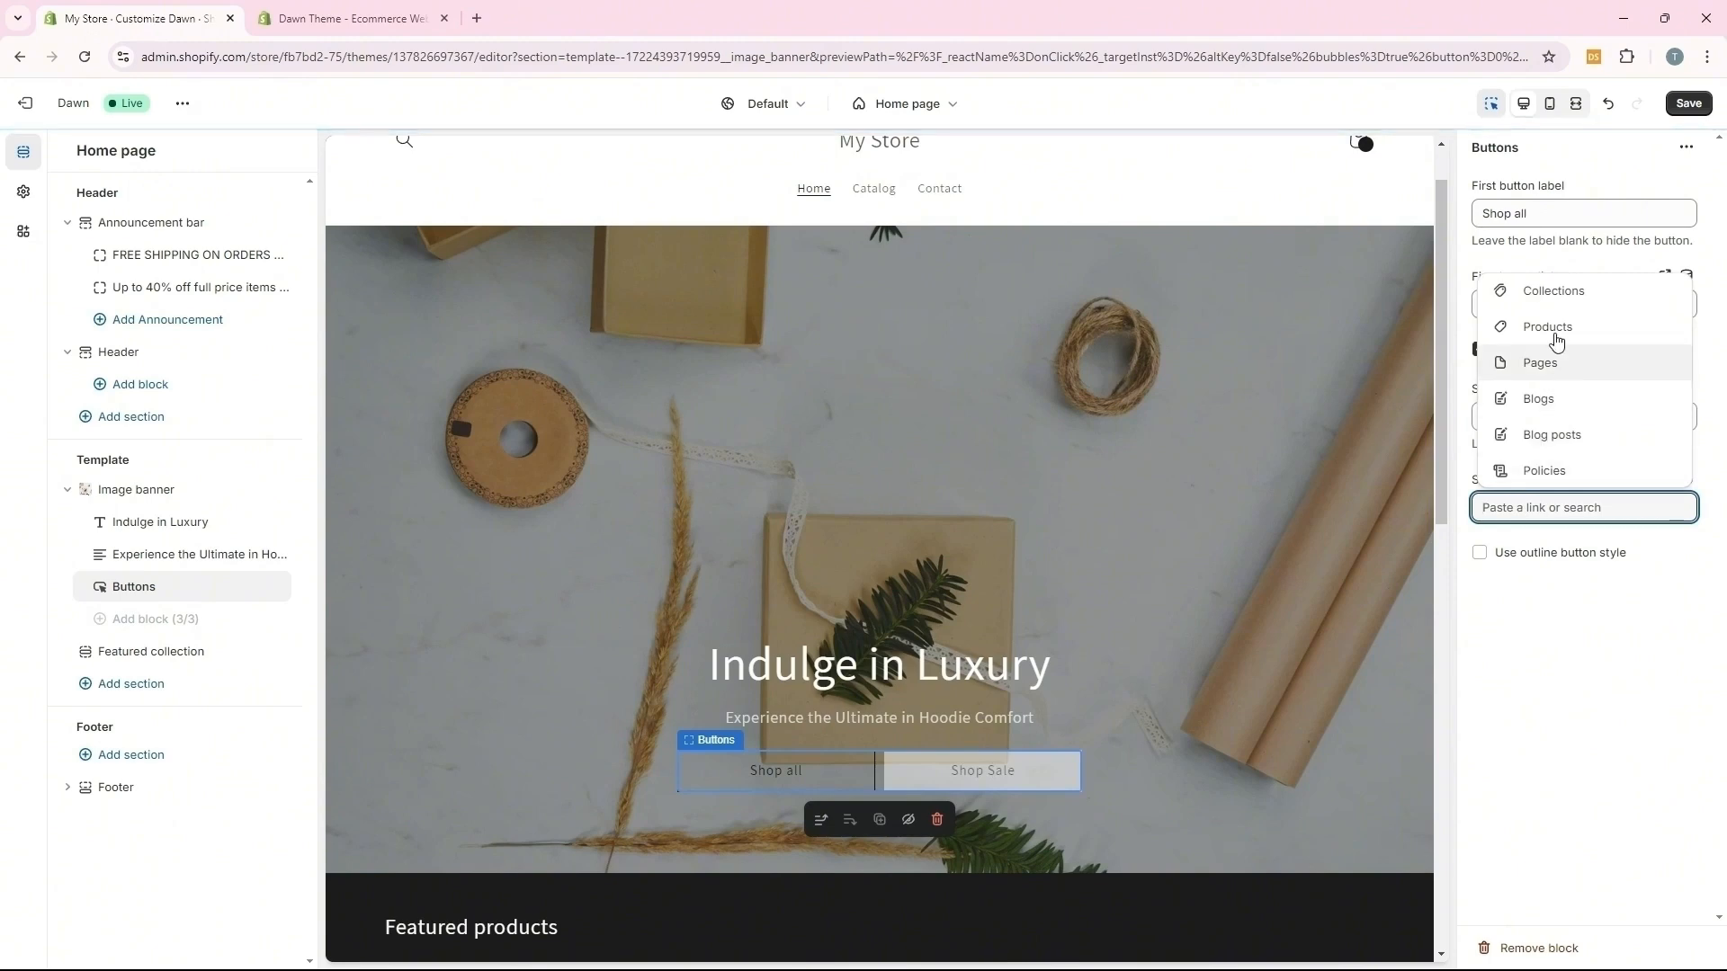
pyautogui.click(1572, 297)
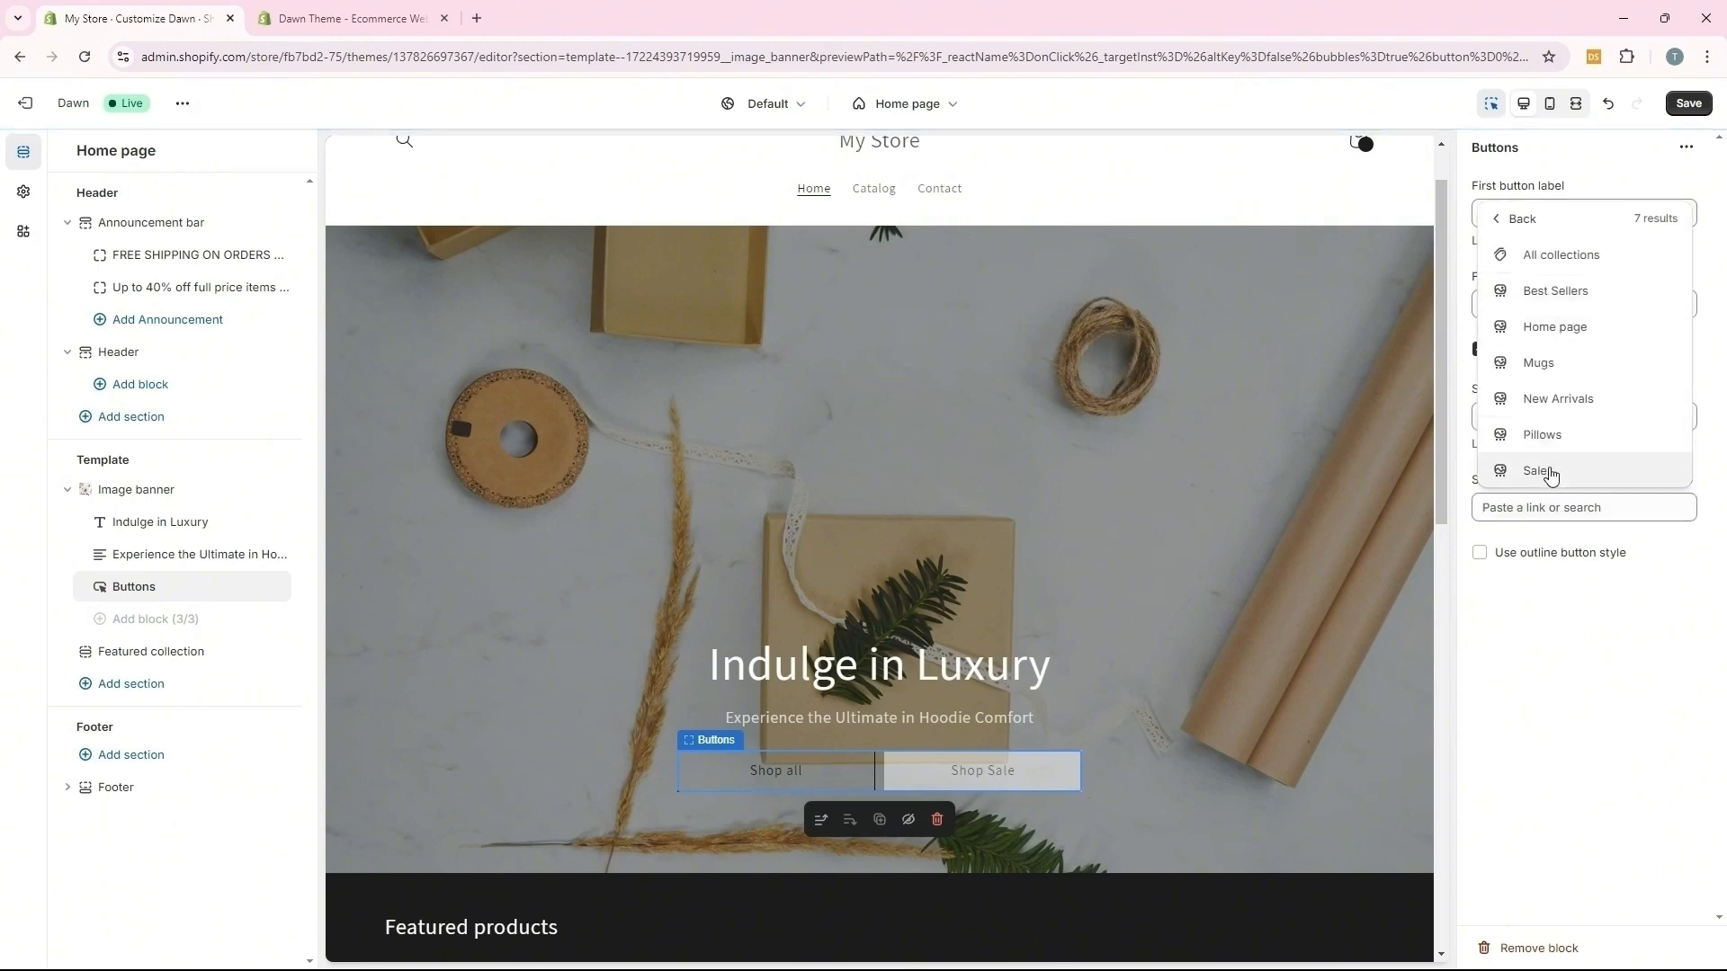
pyautogui.click(1542, 470)
pyautogui.click(1688, 102)
pyautogui.click(1623, 296)
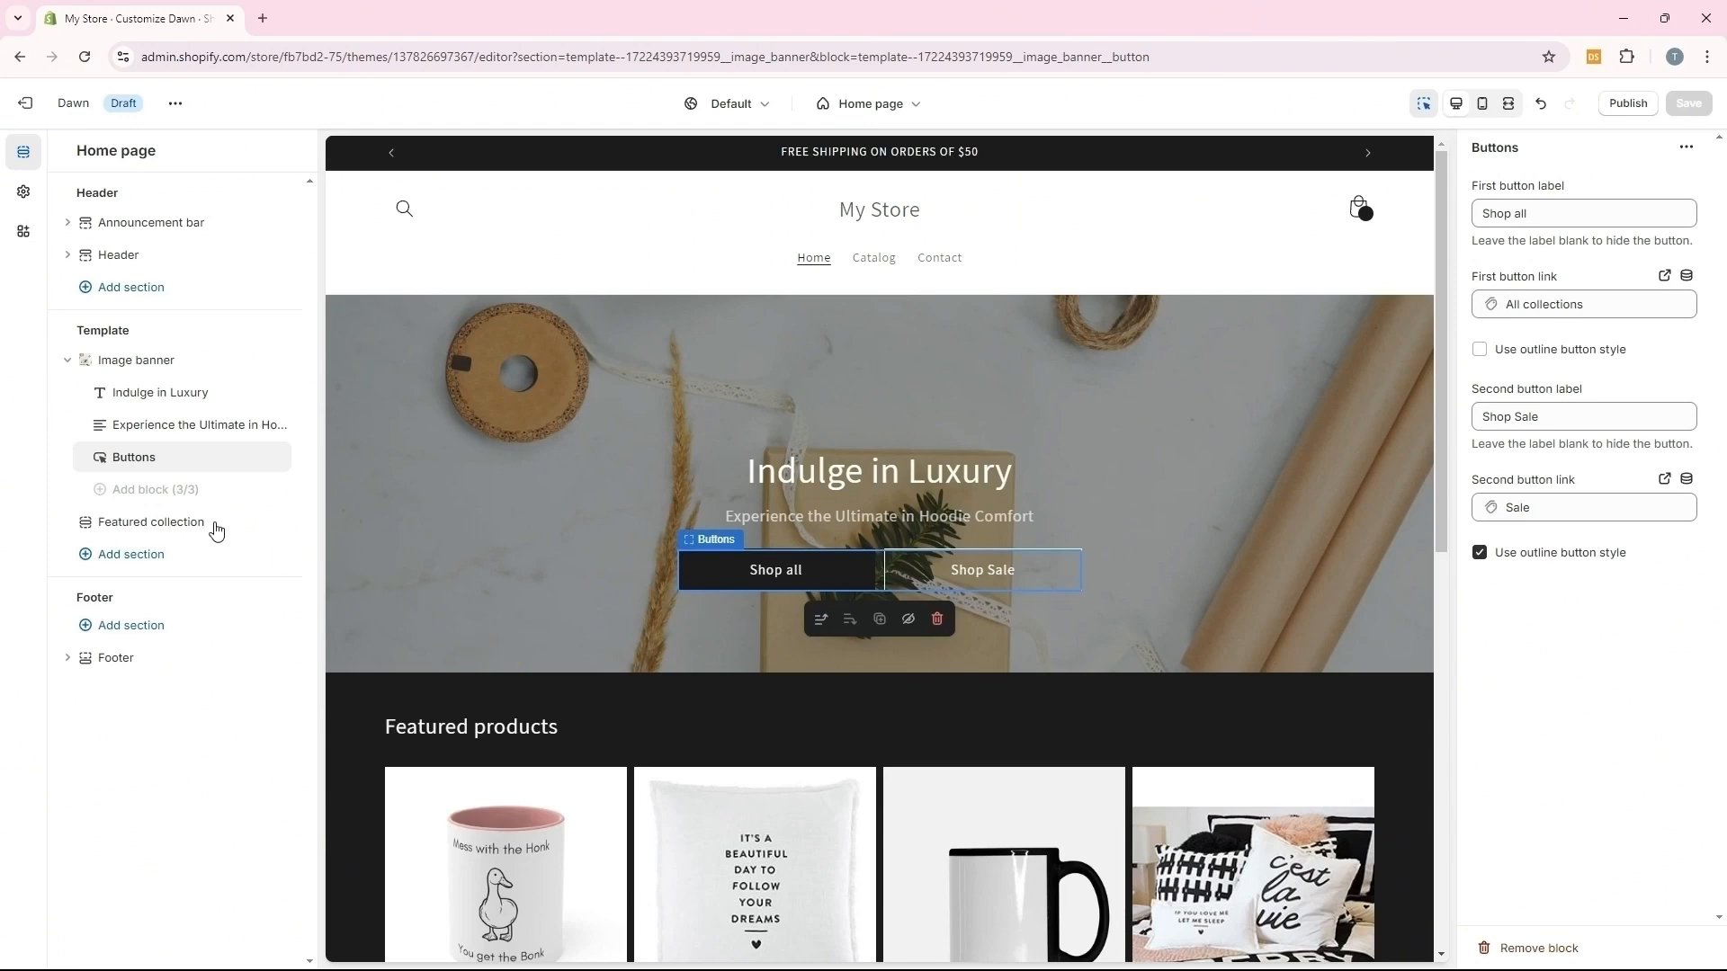
# Set the featured collection's heading to "What Our Customers Love" and its description to "Shop Our Best Sellers"
pyautogui.click(176, 527)
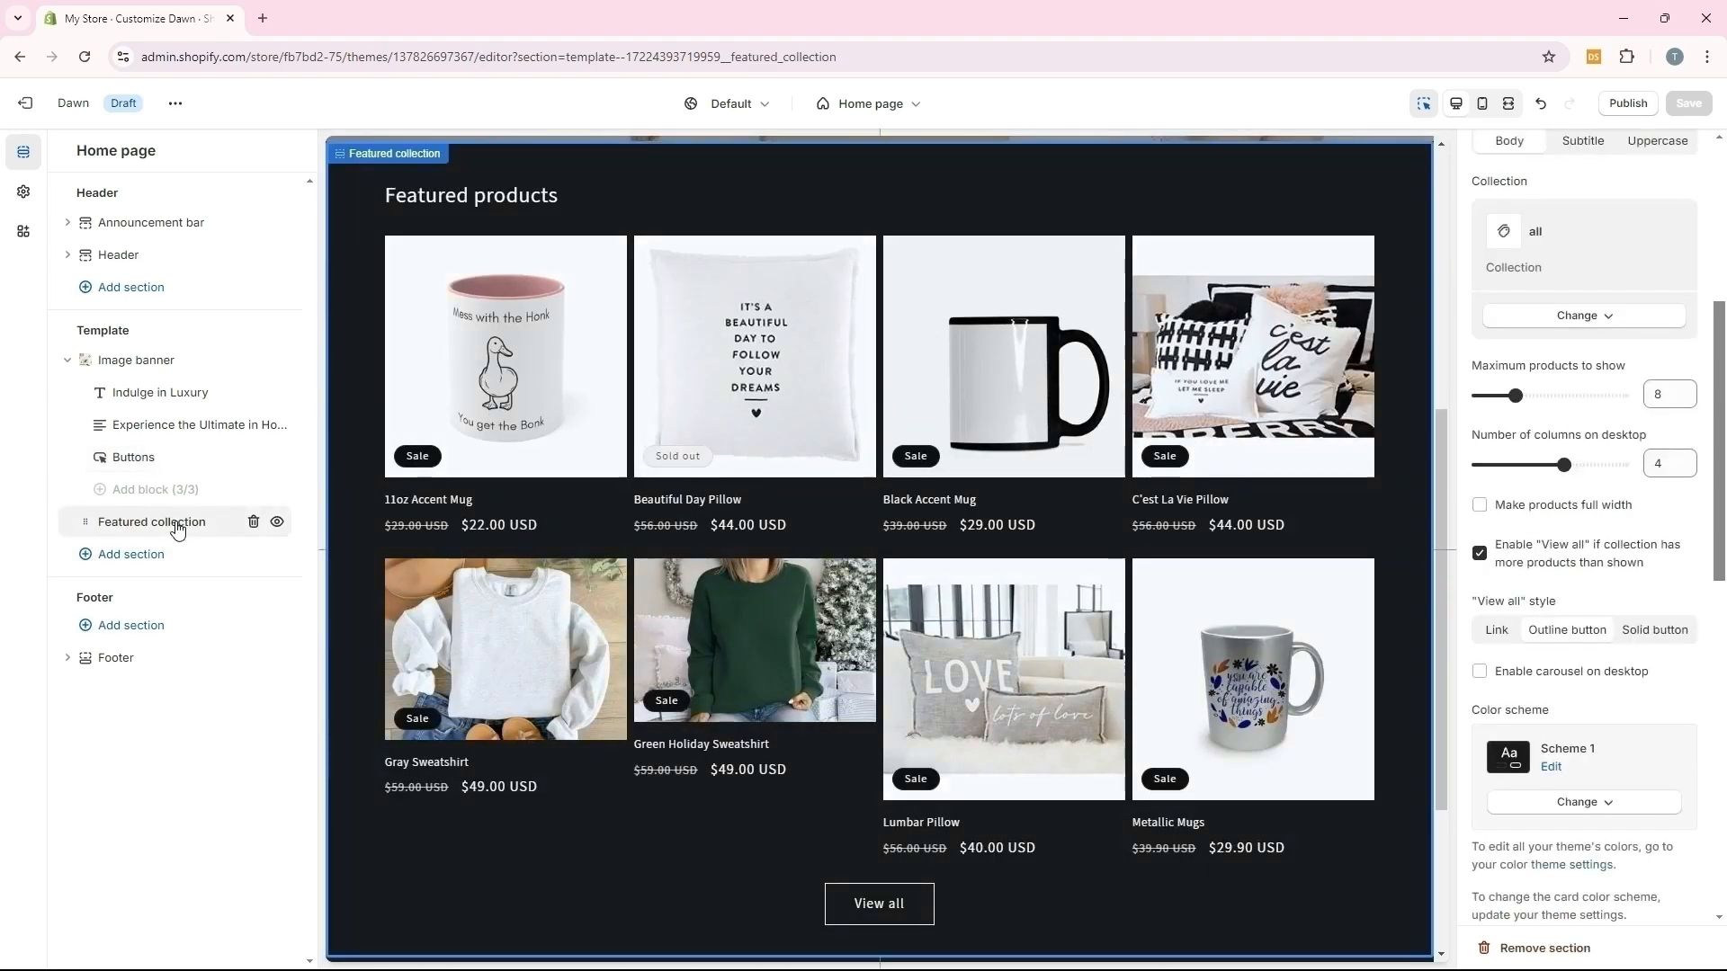
pyautogui.scroll(5, 1570, 297)
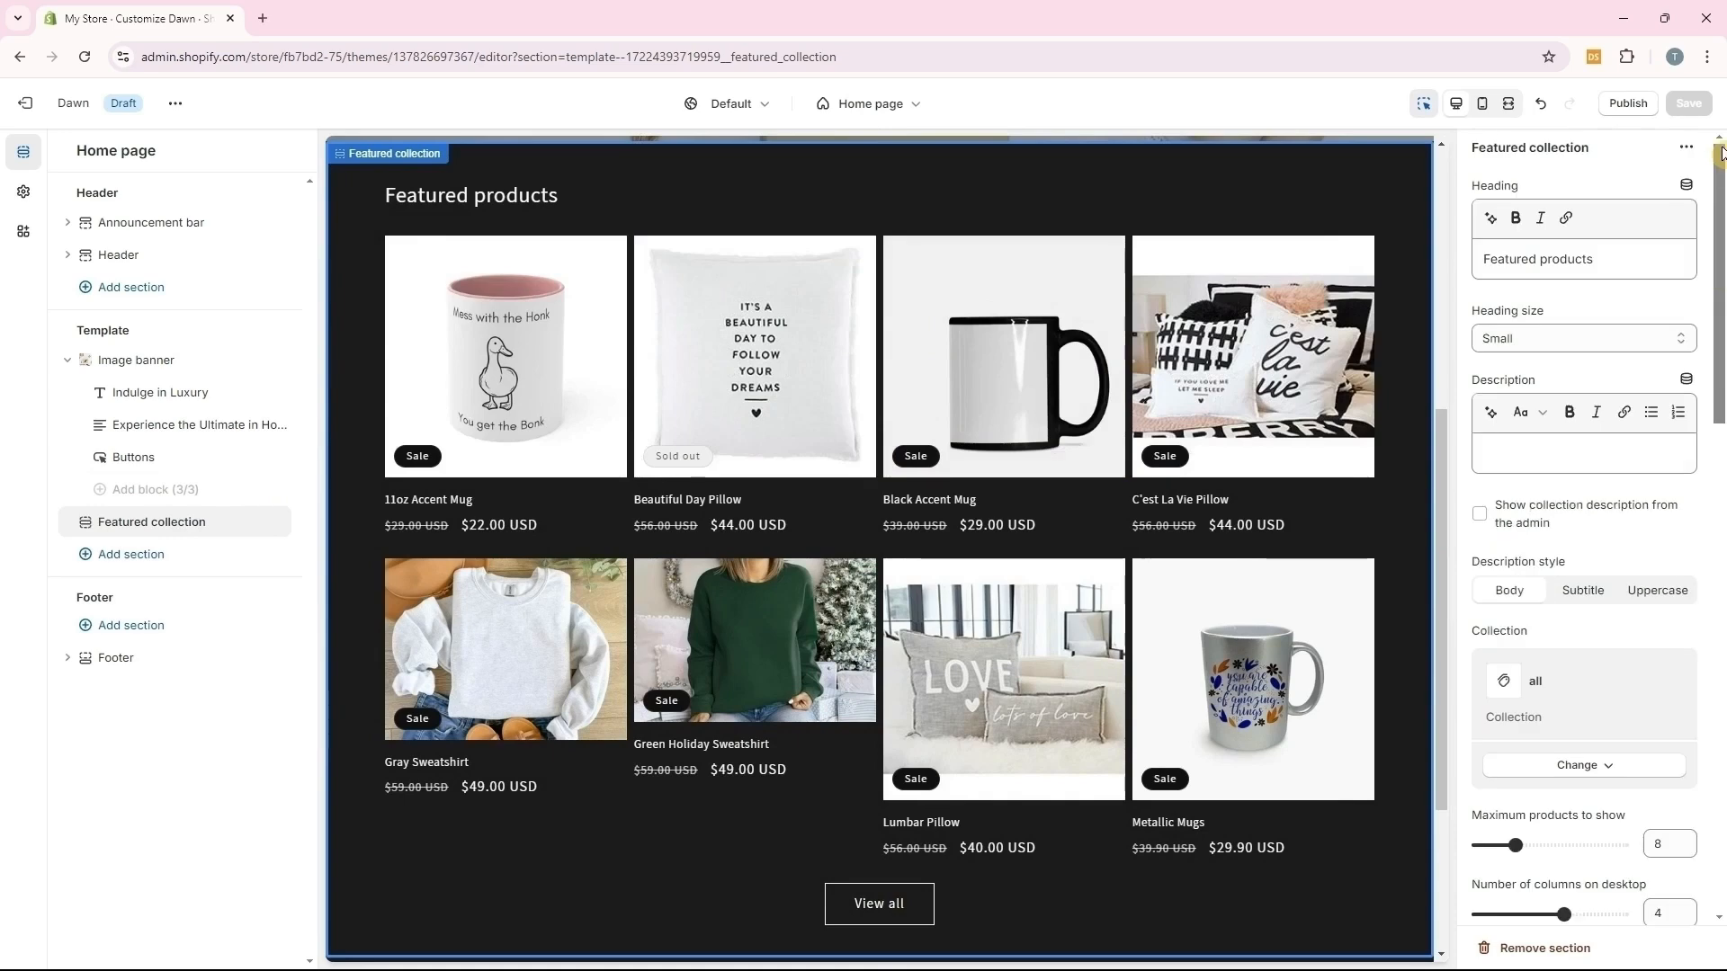
pyautogui.moveTo(1598, 259); pyautogui.dragTo(1394, 264)
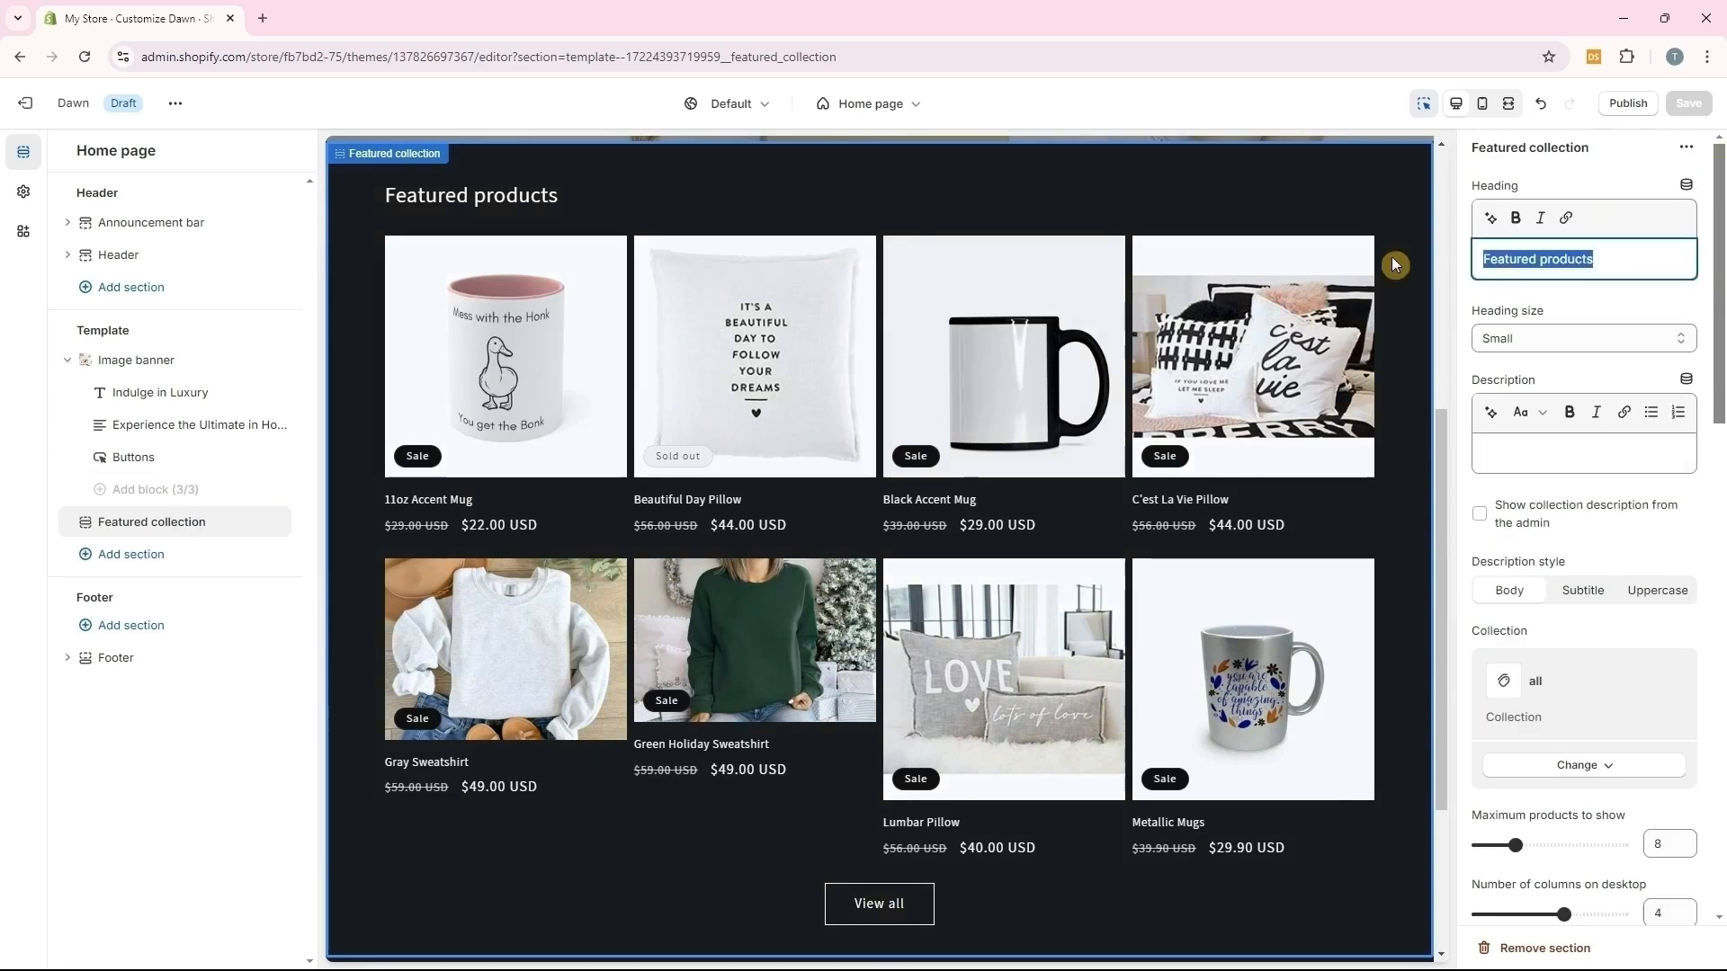
pyautogui.write('What Our Customers Love')
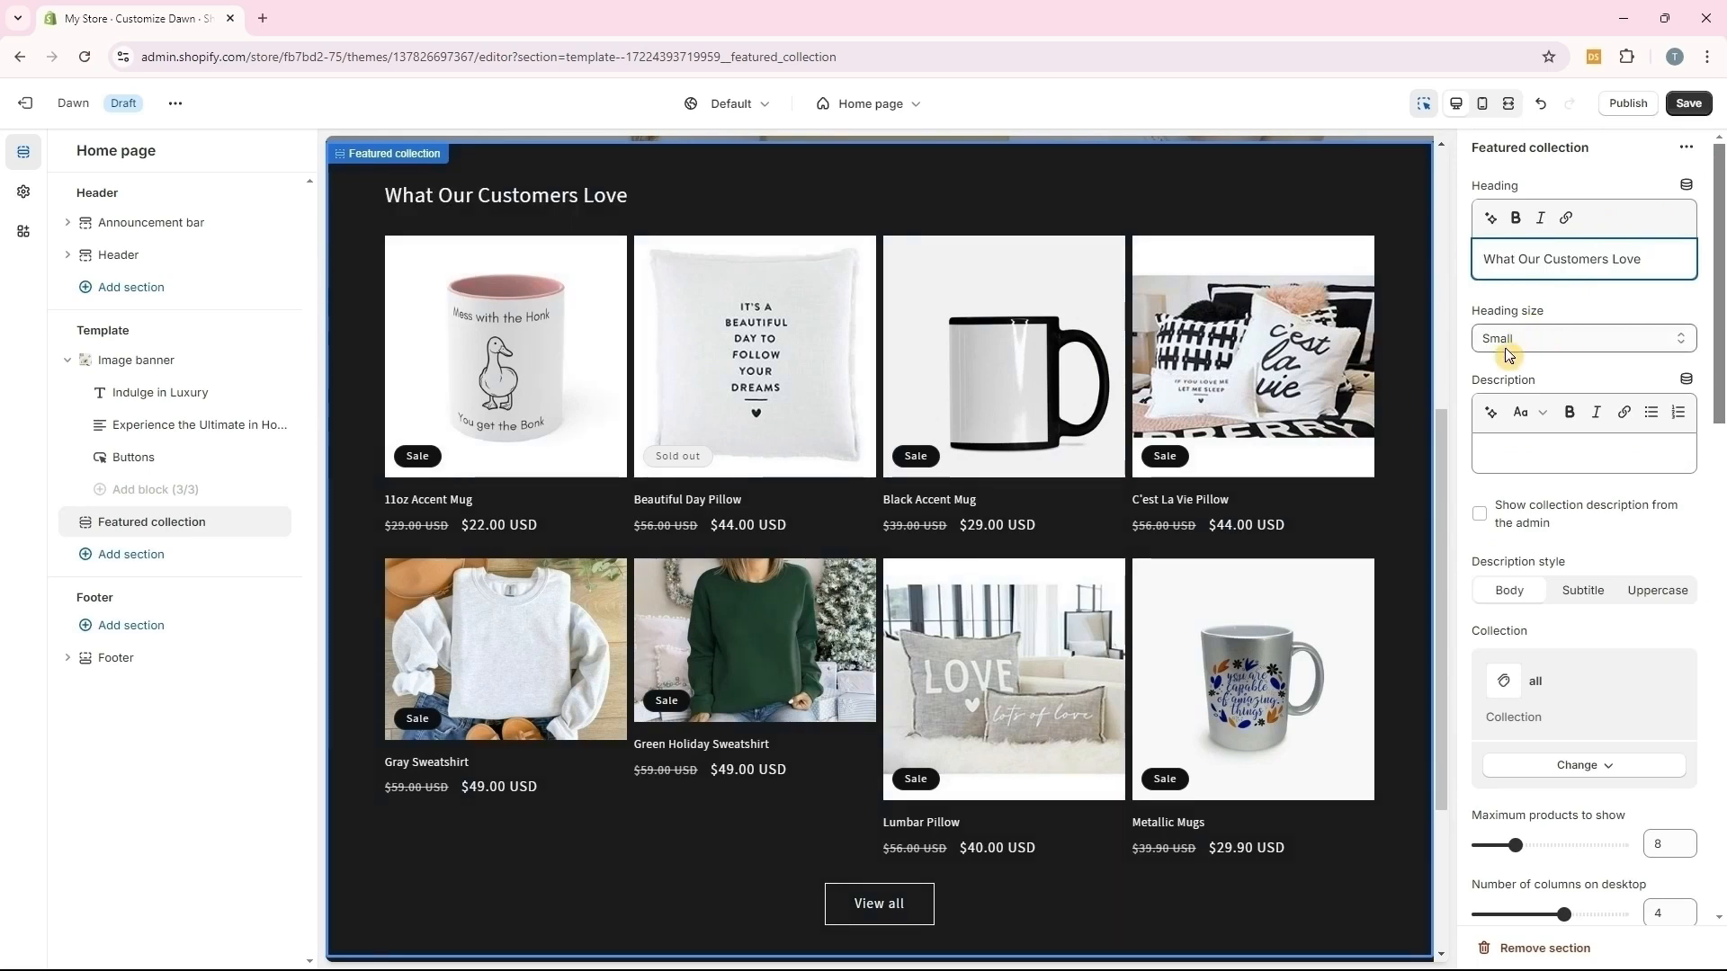
pyautogui.click(1520, 452)
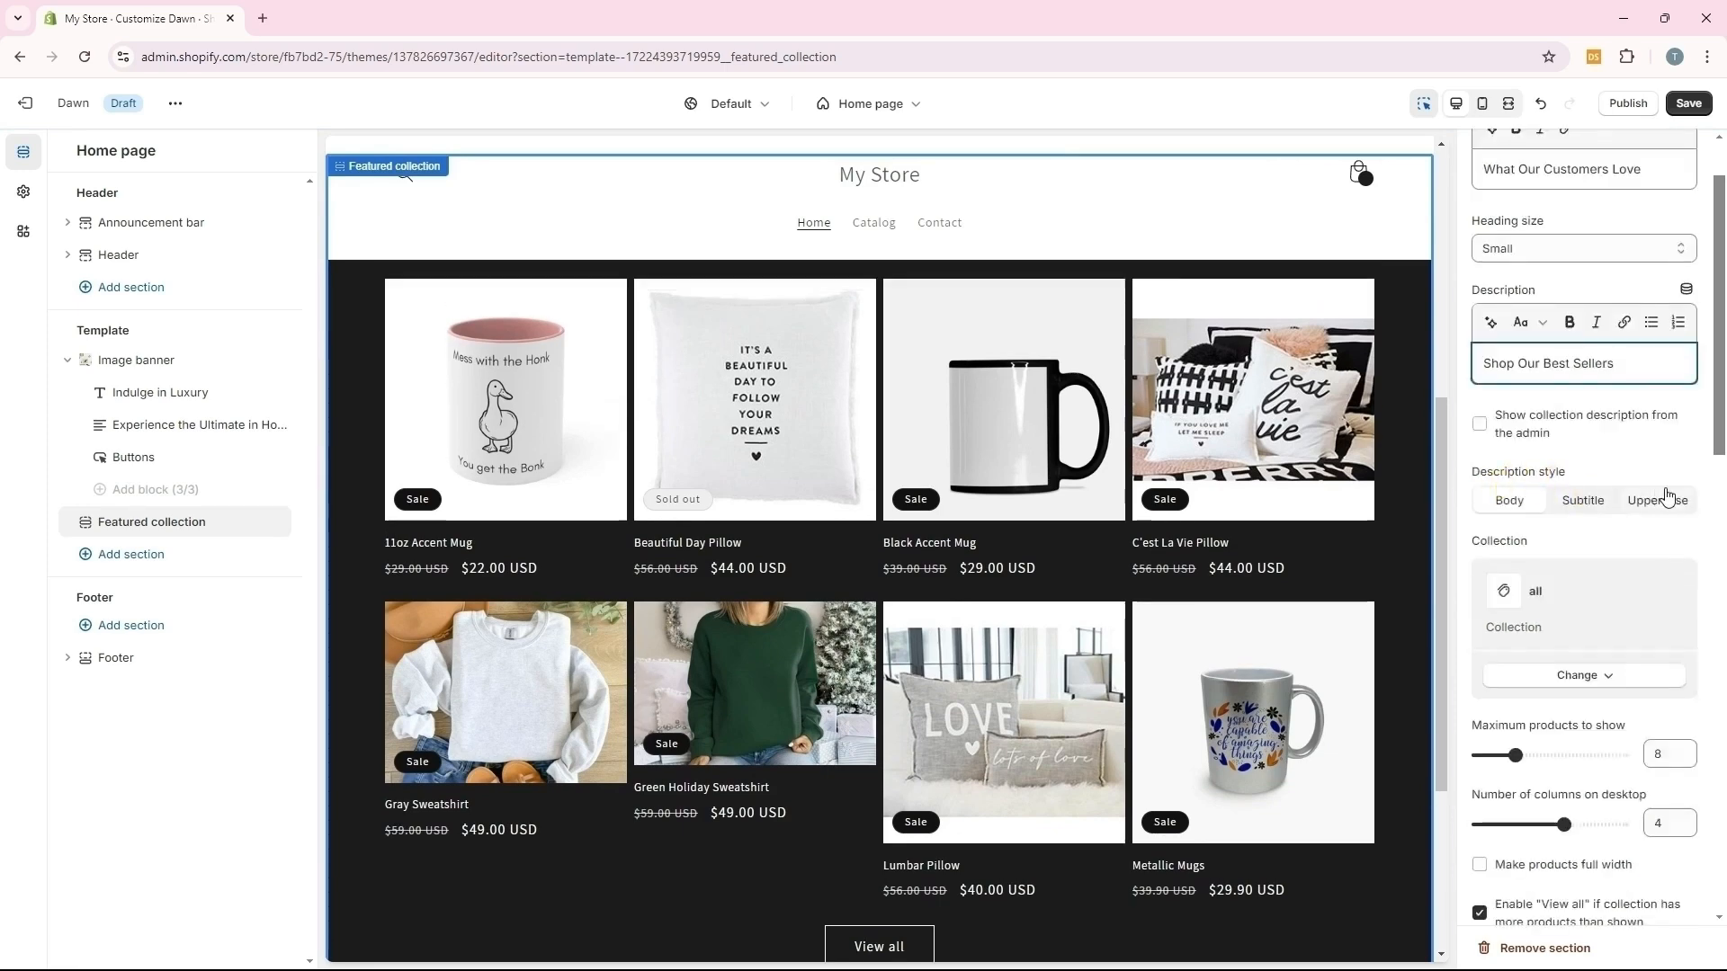
# Change the collection shown in the featured collection section to Best Sellers
pyautogui.scroll(-1, 1518, 530)
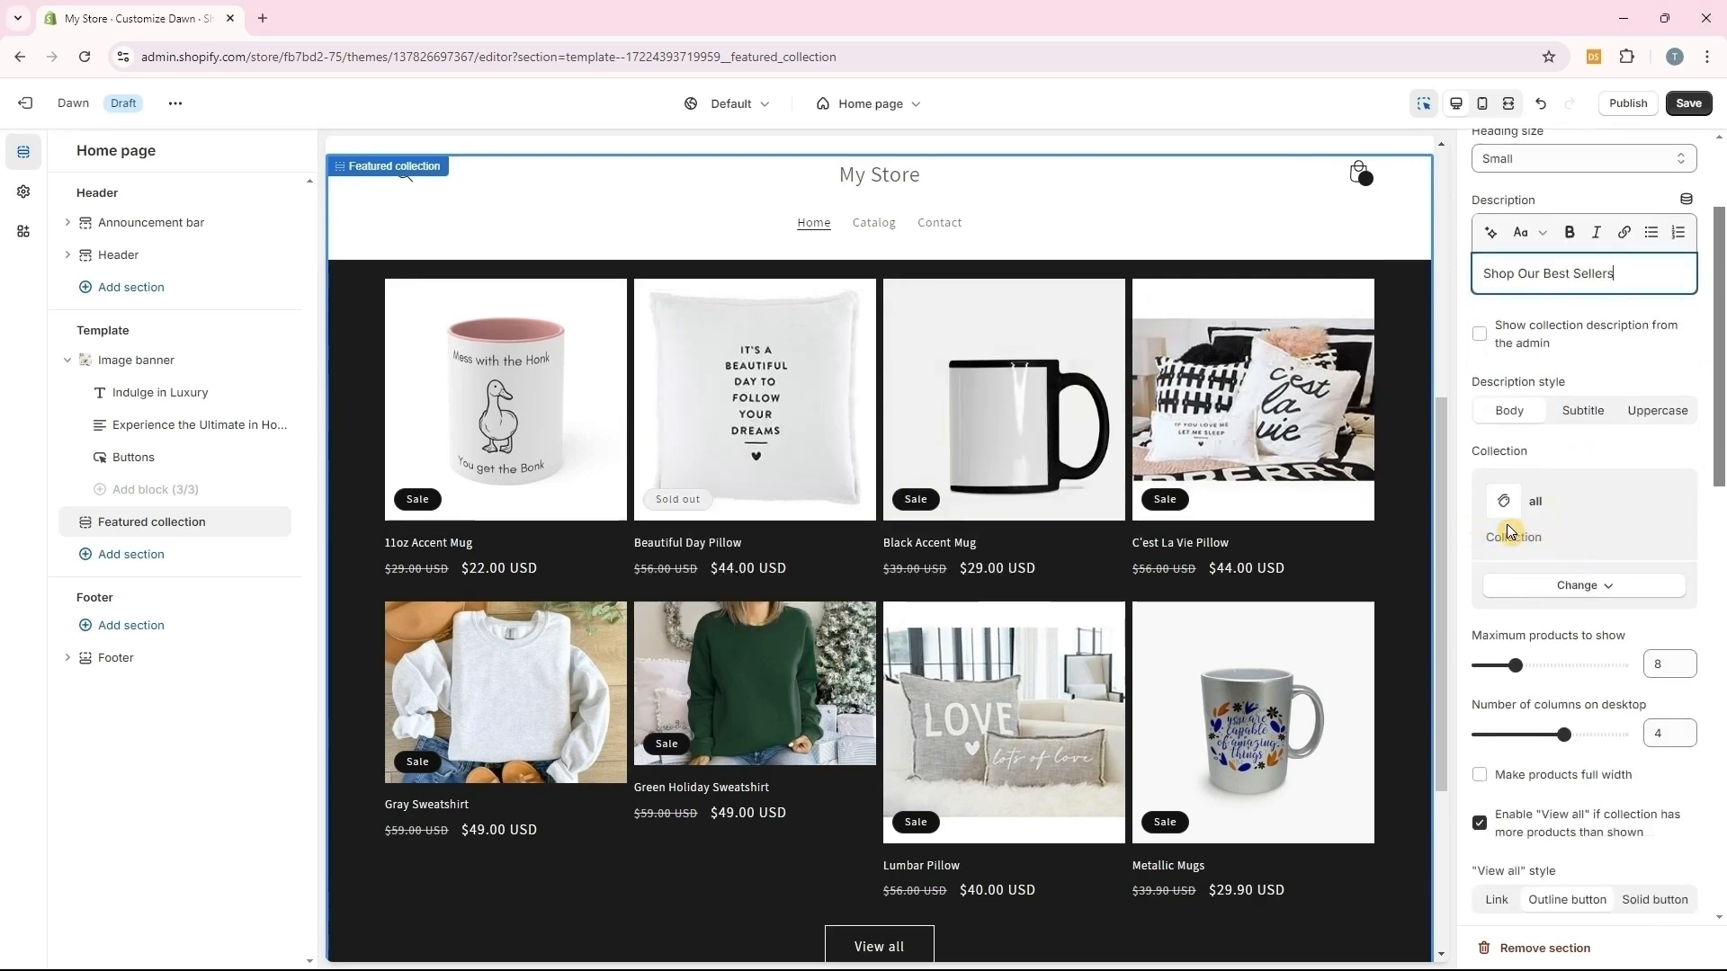
pyautogui.click(1585, 587)
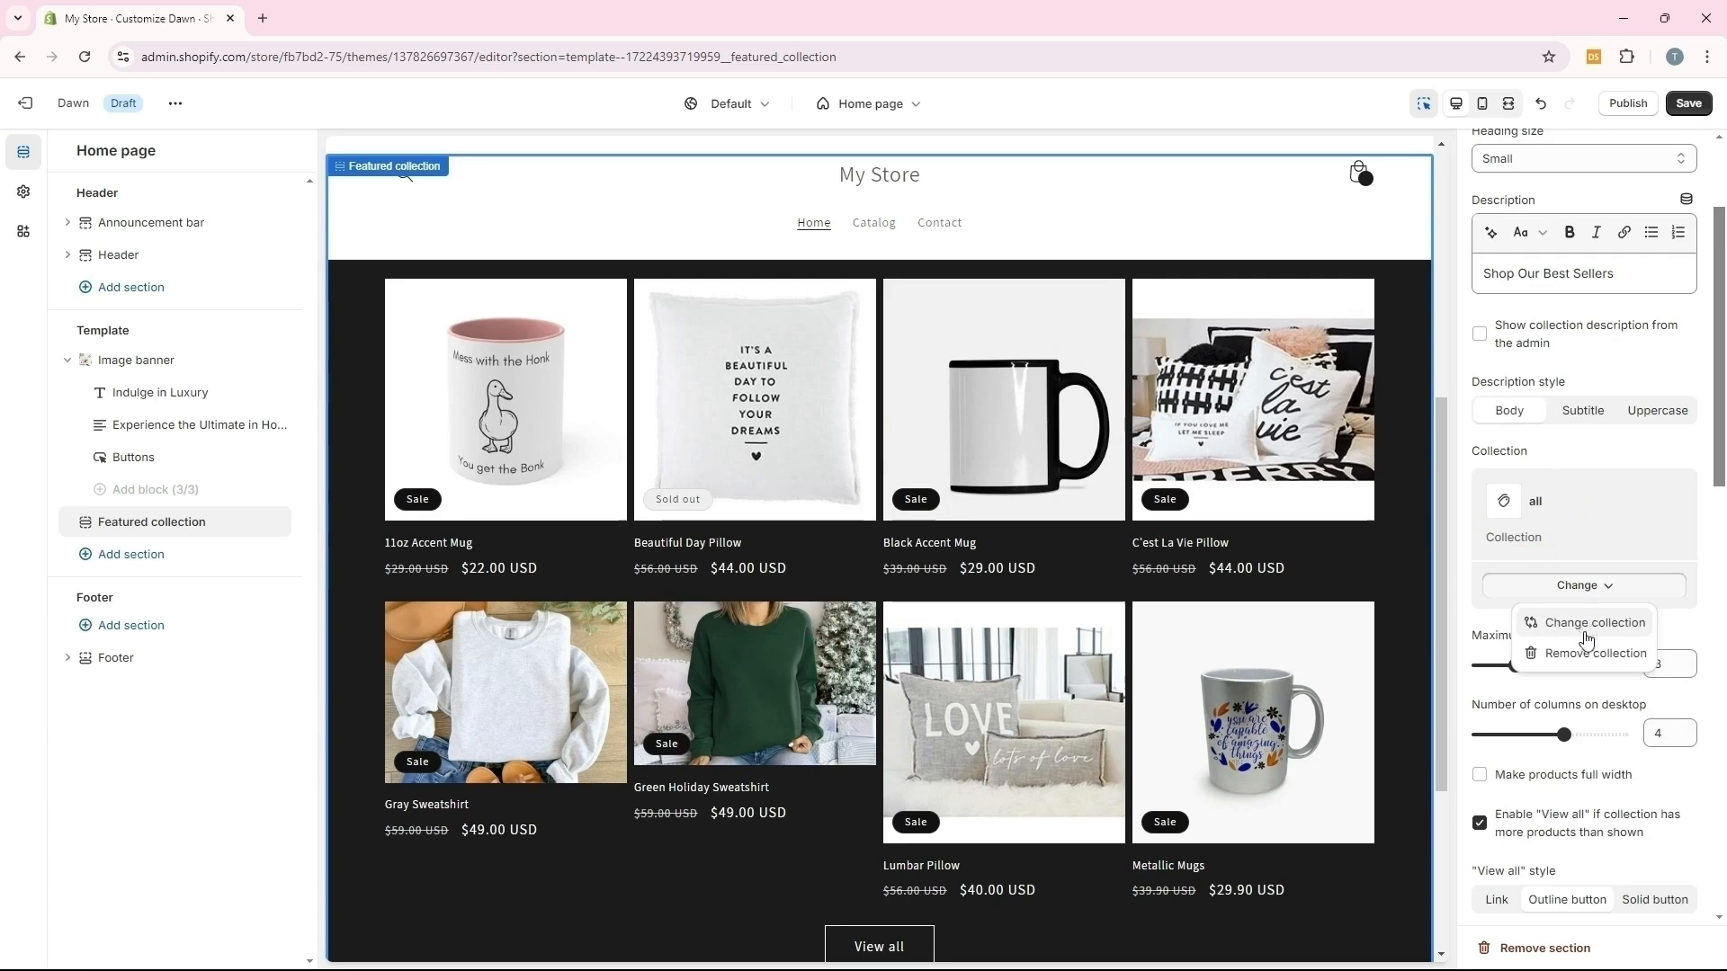
pyautogui.click(1592, 624)
pyautogui.click(1530, 295)
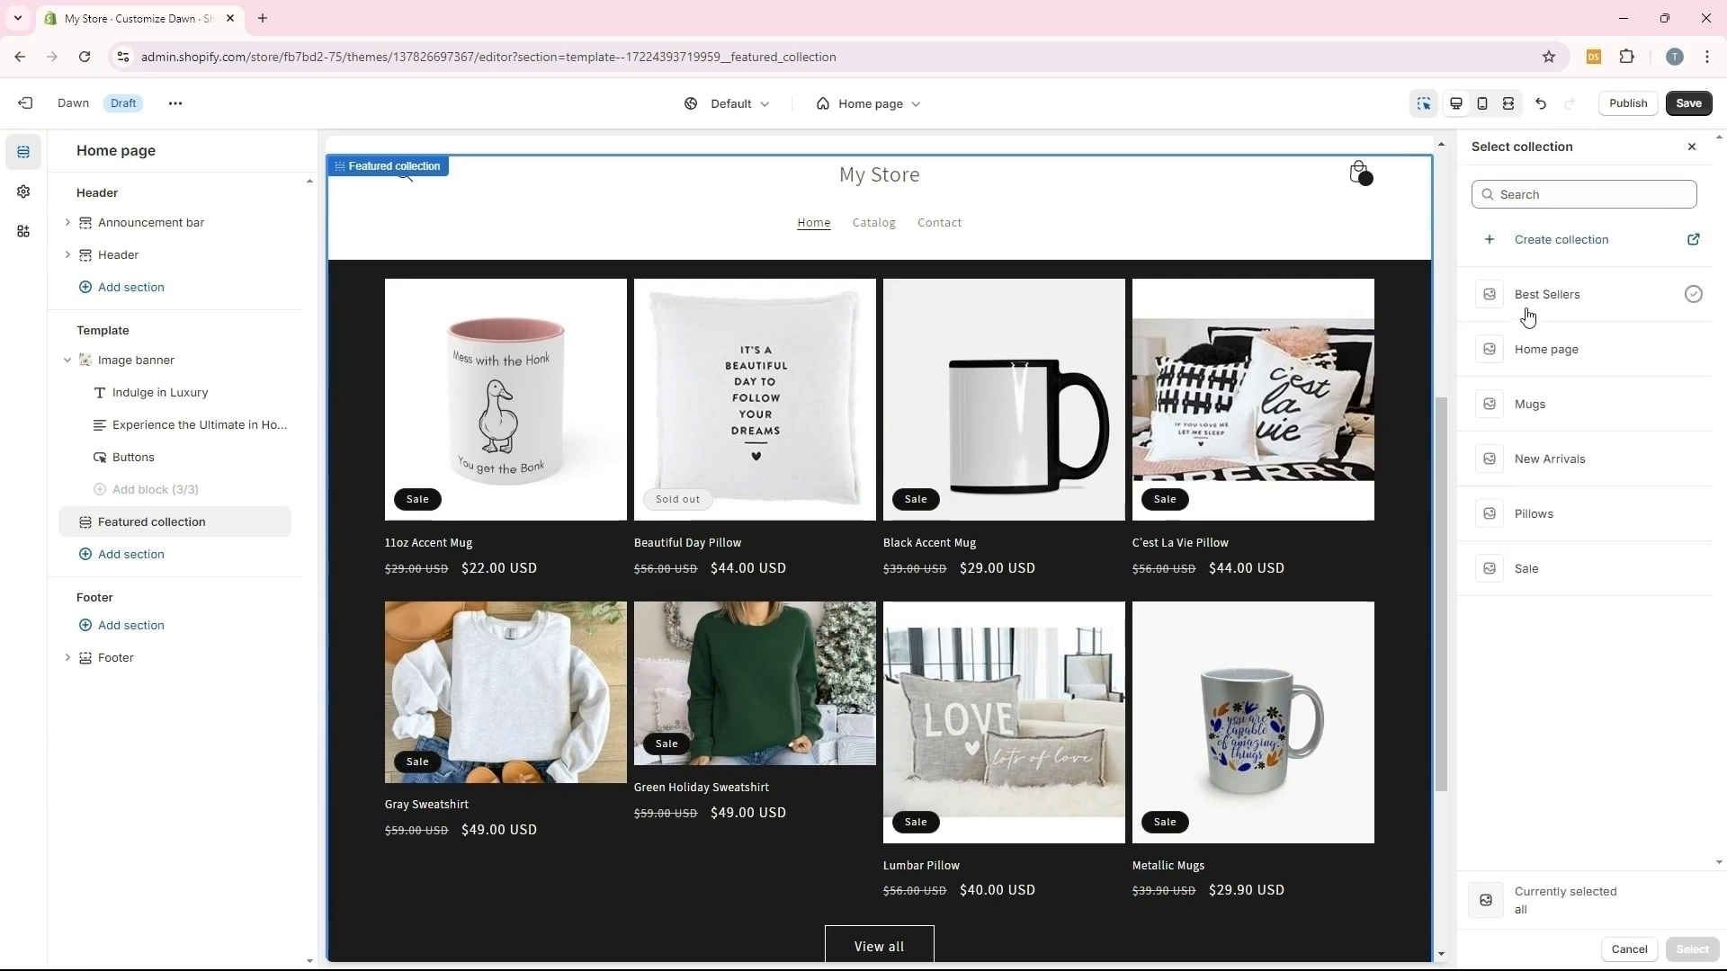
pyautogui.click(1691, 949)
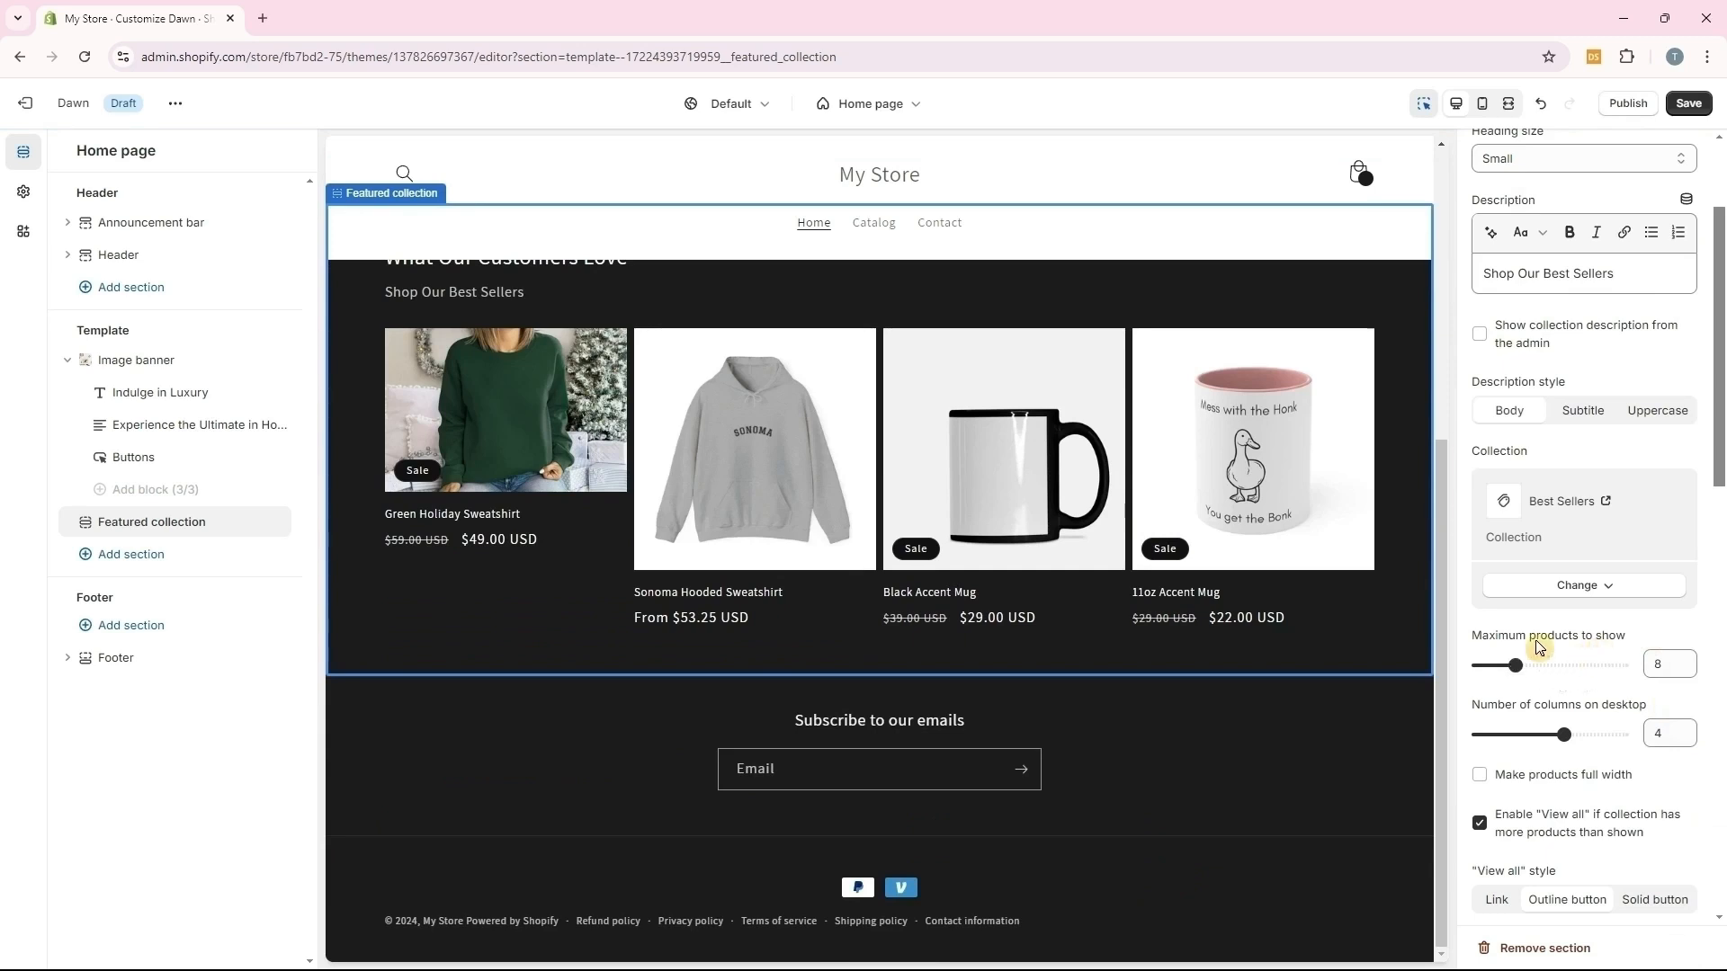
# Limit the featured collection to a maximum of 4 products and set its "View all" style to Link
pyautogui.doubleClick(1637, 666)
pyautogui.write('4')
pyautogui.scroll(-6, 1622, 627)
pyautogui.scroll(3, 1622, 627)
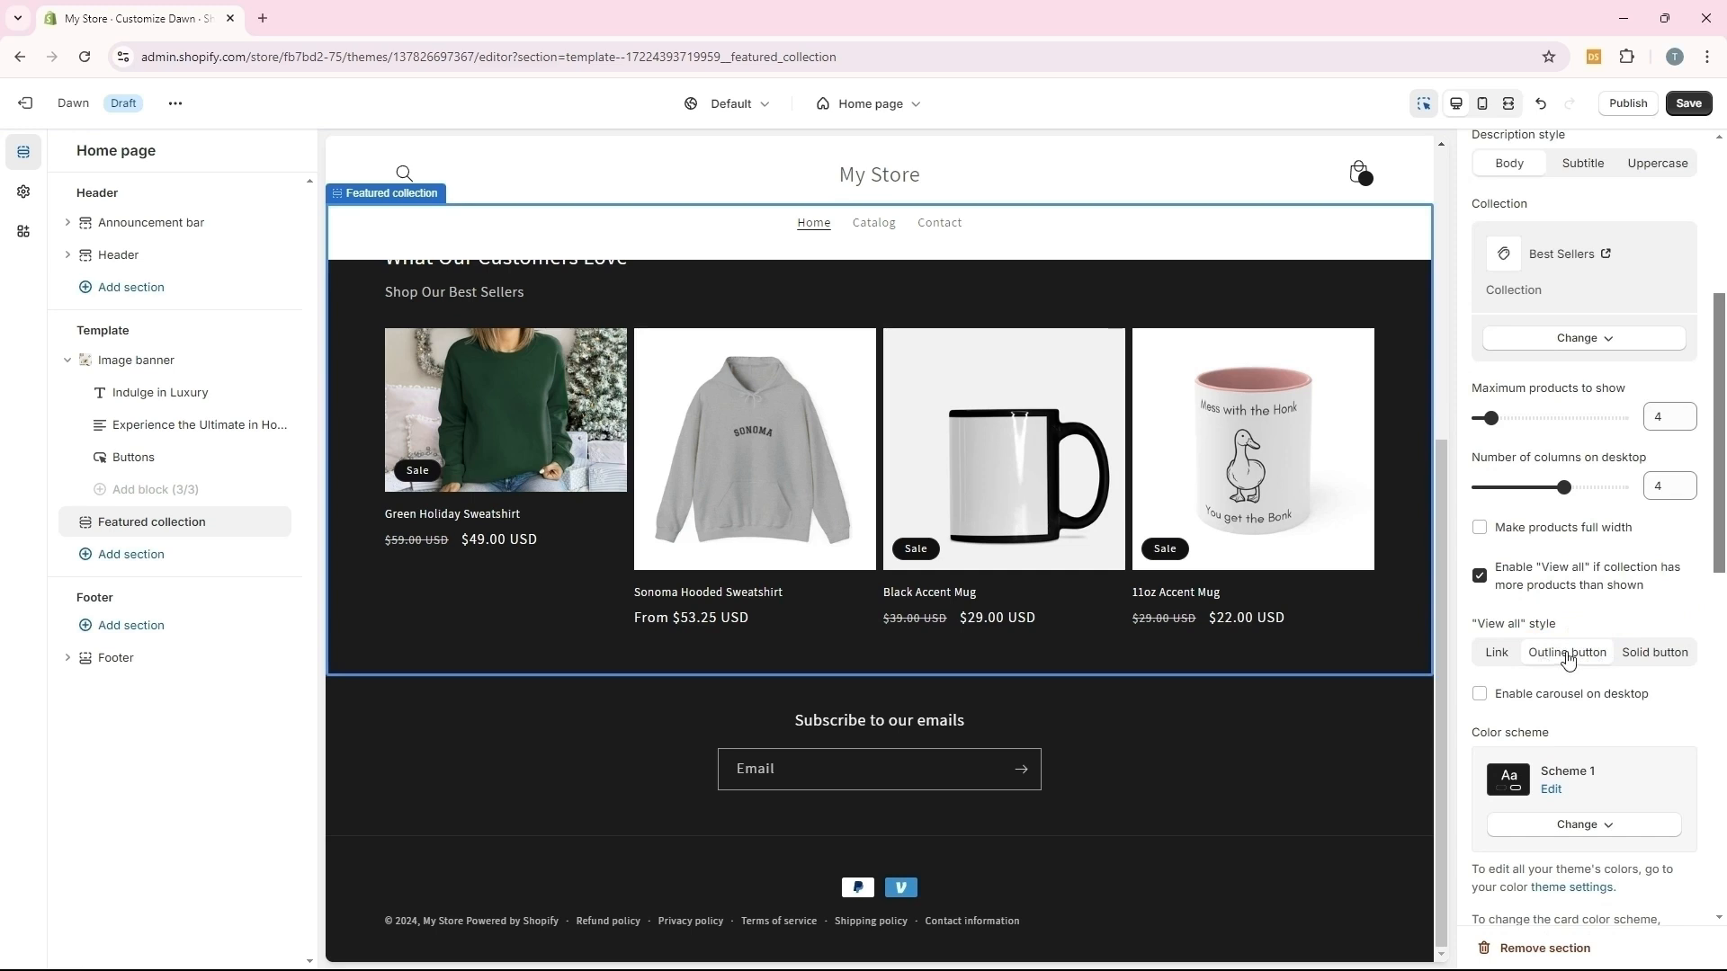
pyautogui.click(1646, 660)
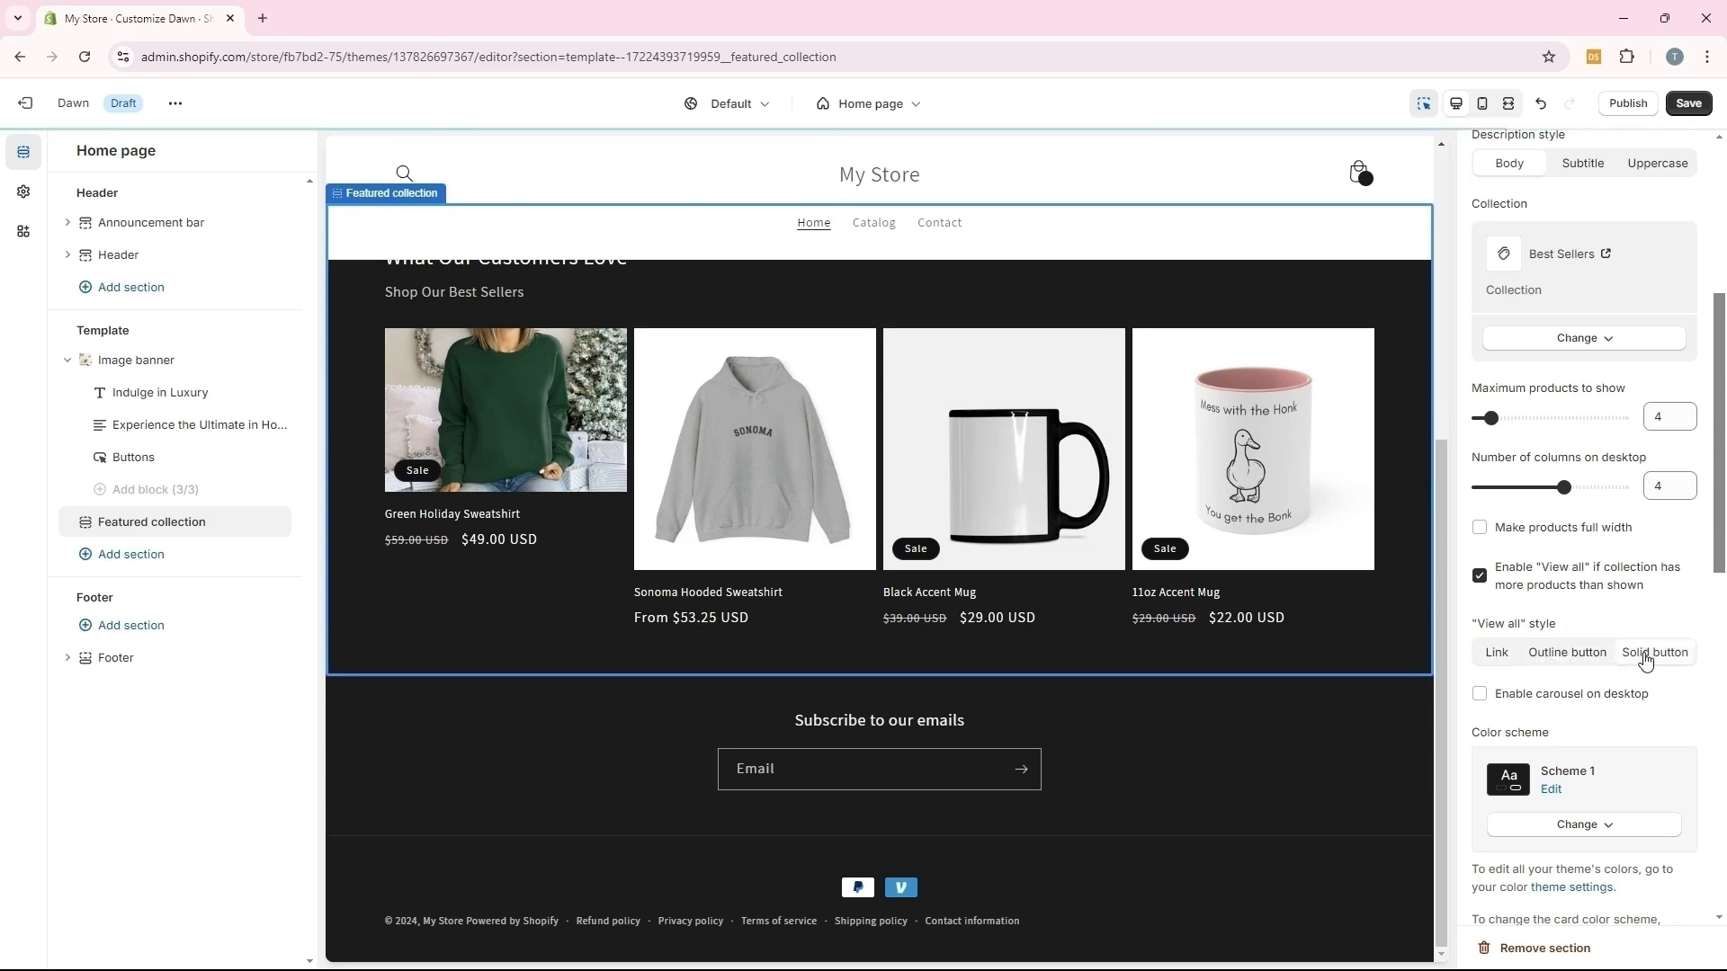
pyautogui.click(1496, 652)
# Change the featured collection's color scheme to Scheme 3 and save, looking at the scheme's colors
pyautogui.scroll(-2, 1489, 647)
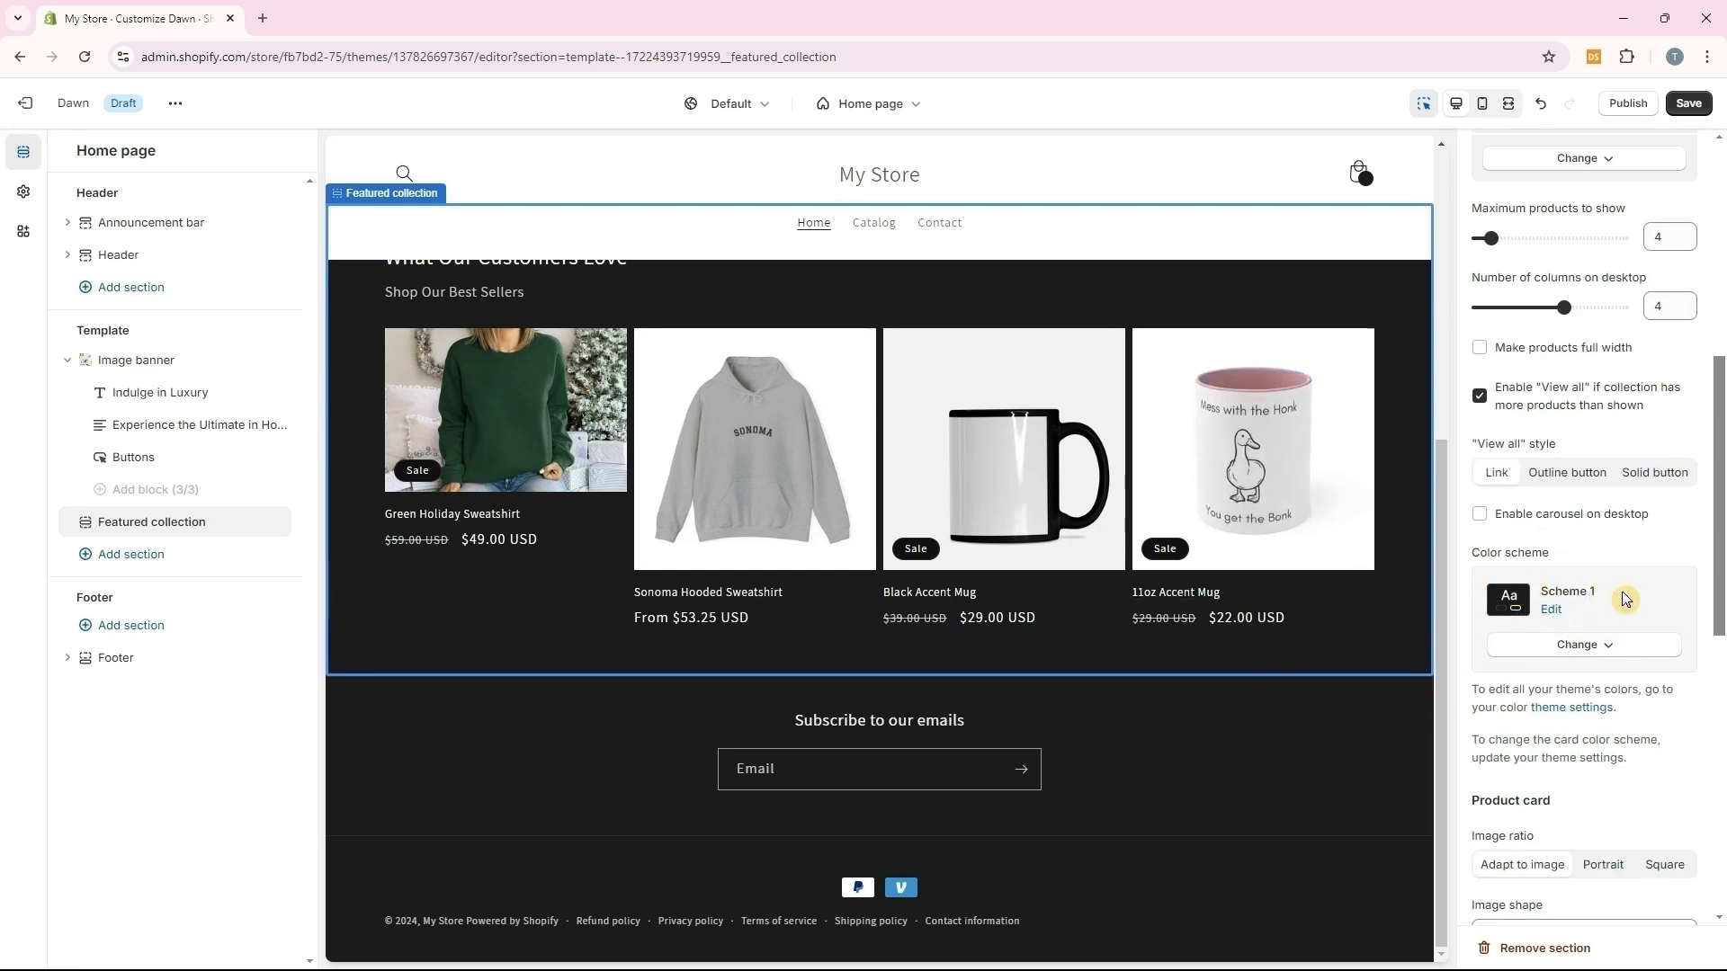
pyautogui.click(1593, 647)
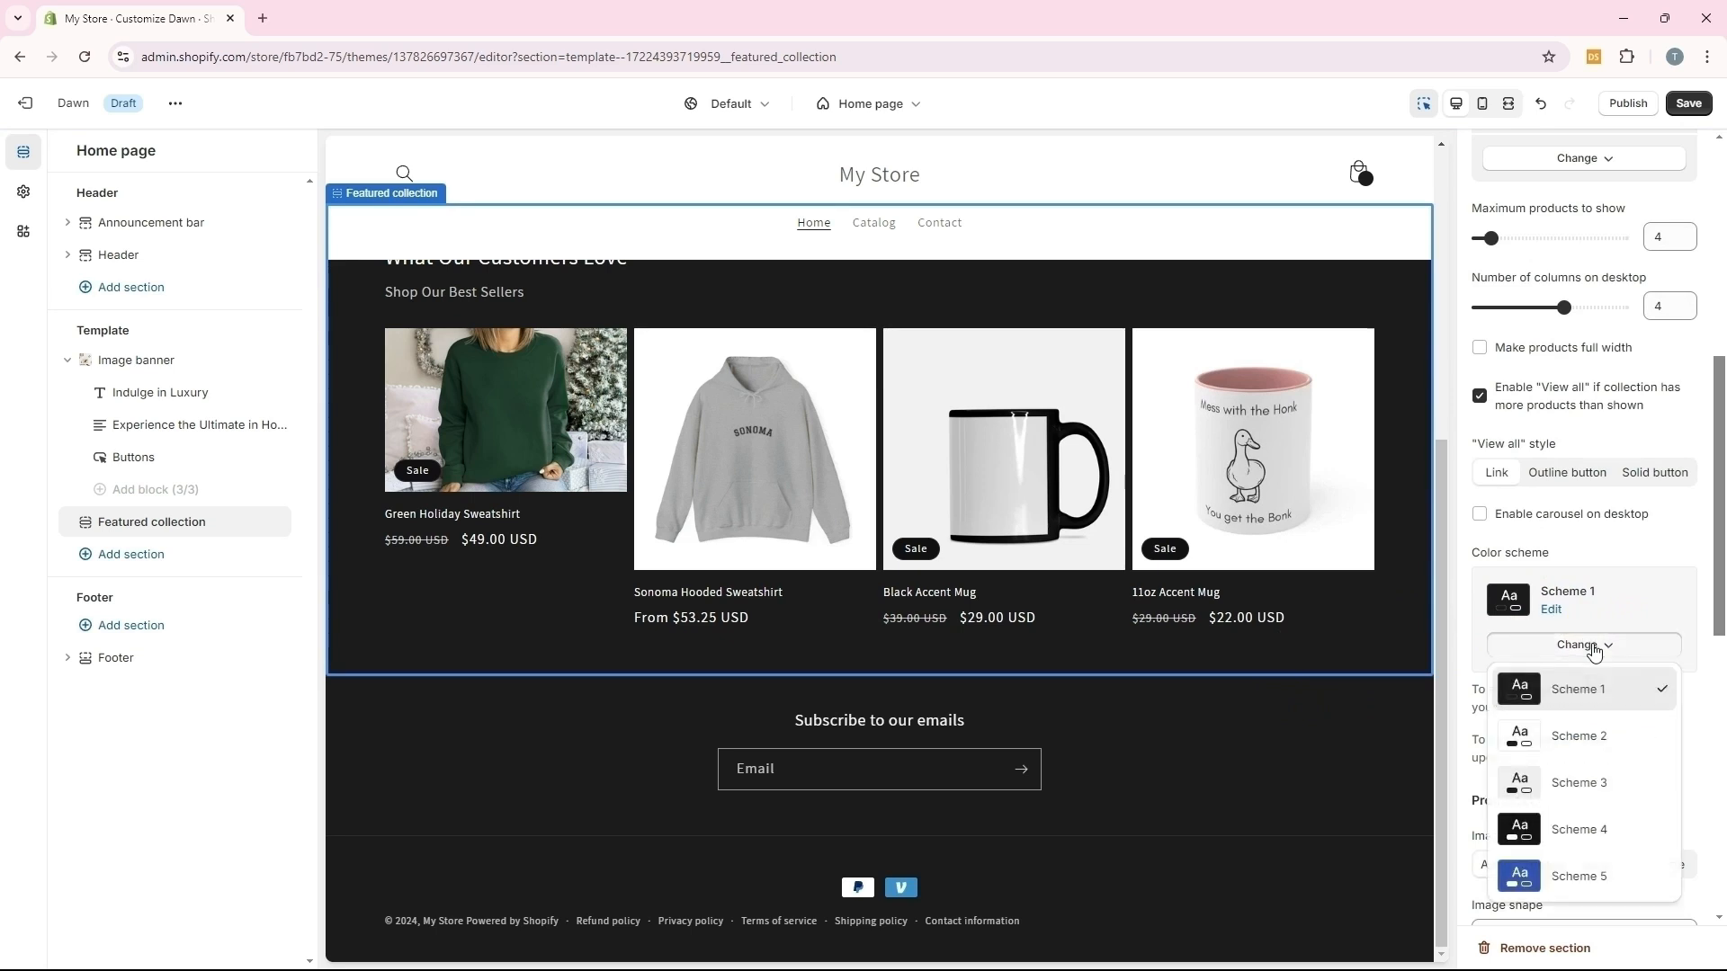
pyautogui.click(1588, 784)
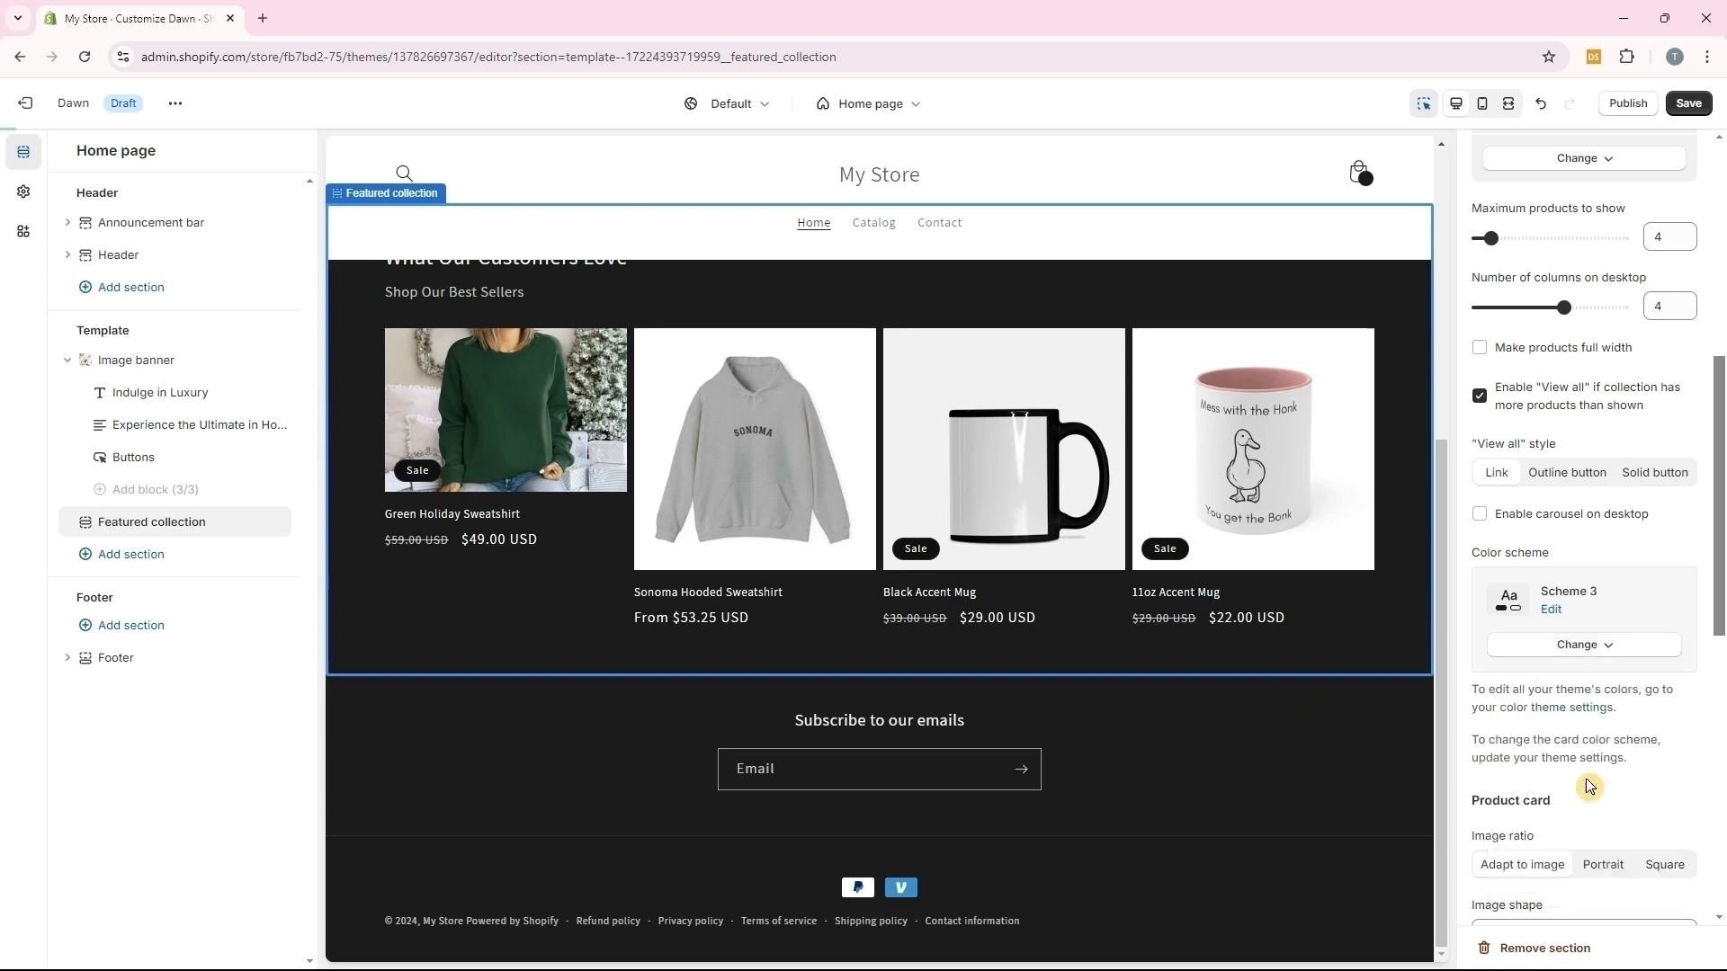
pyautogui.click(1553, 611)
pyautogui.click(1690, 111)
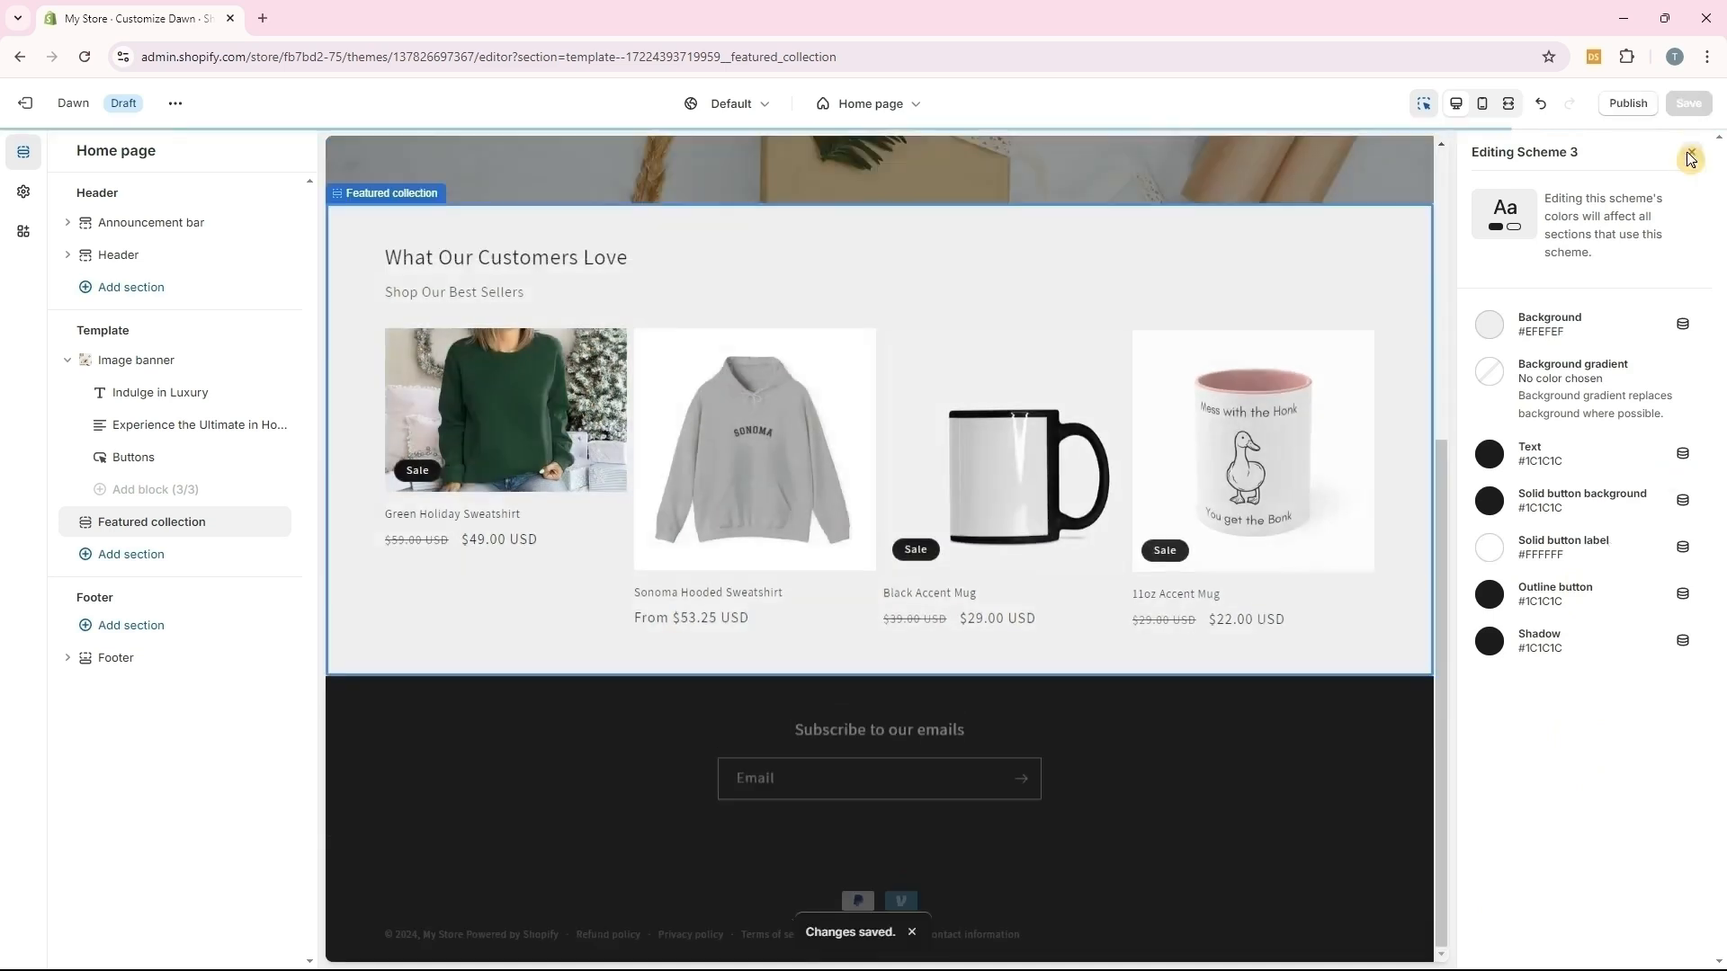
pyautogui.click(1691, 152)
# Compare the product card image ratios in the featured collection, set the ratio to Portrait, and save
pyautogui.scroll(-5, 1646, 613)
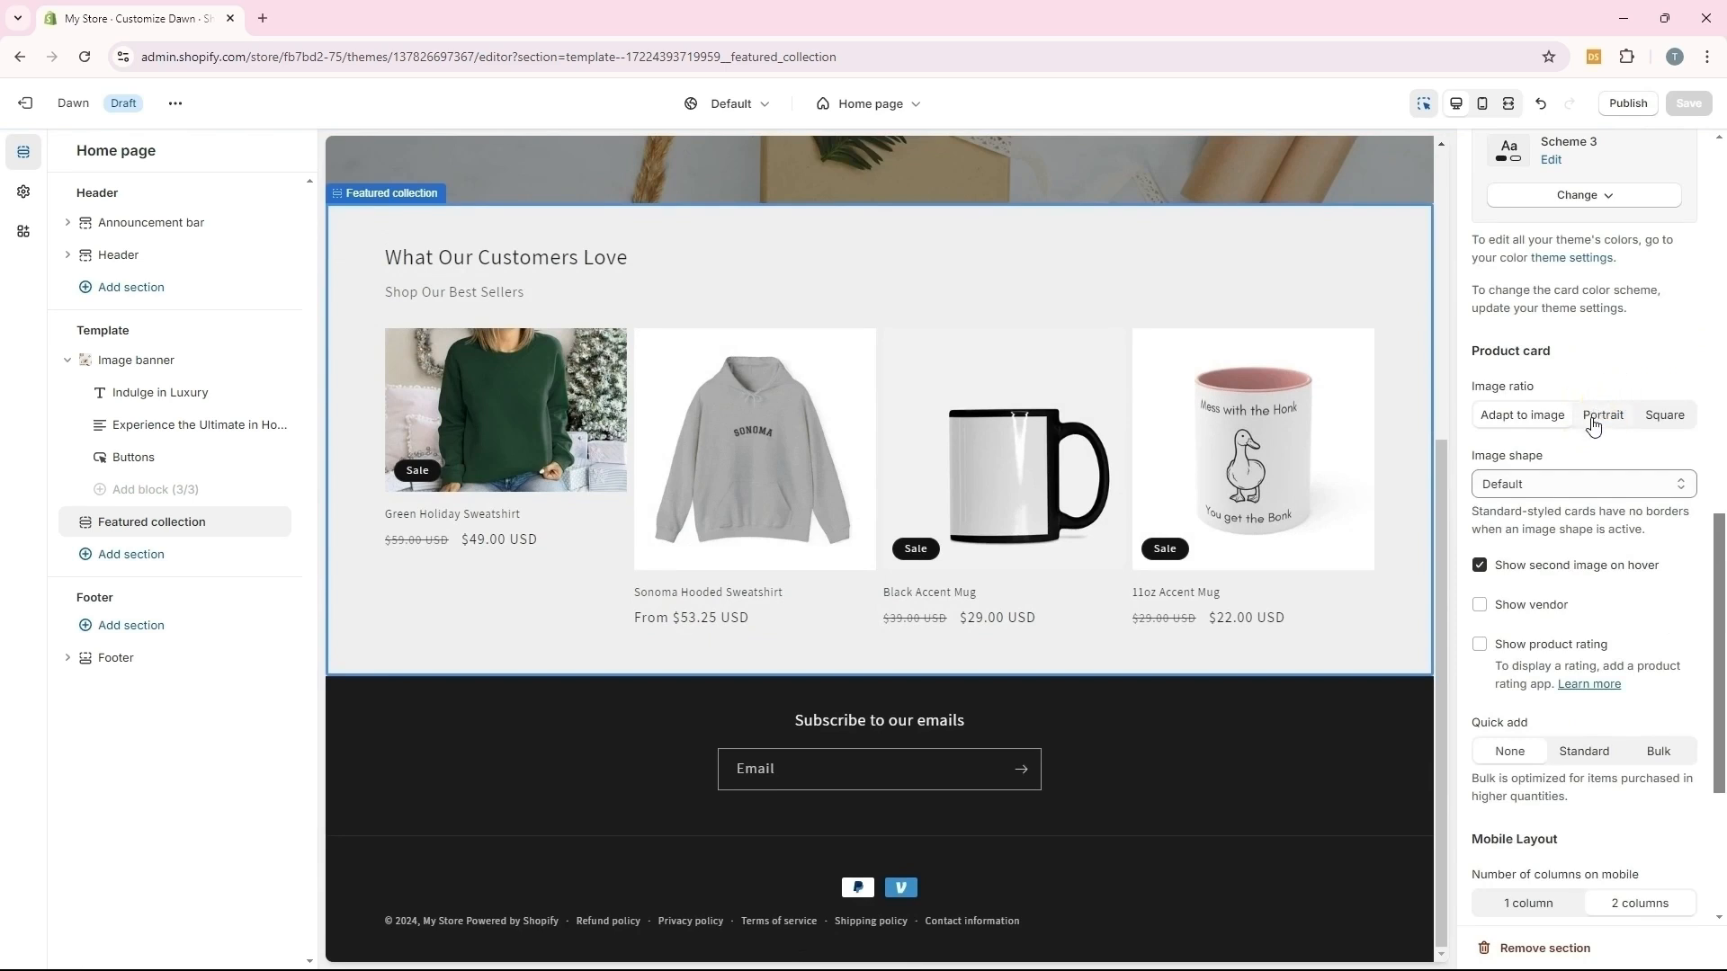
pyautogui.click(1662, 419)
pyautogui.click(1506, 421)
pyautogui.click(1600, 419)
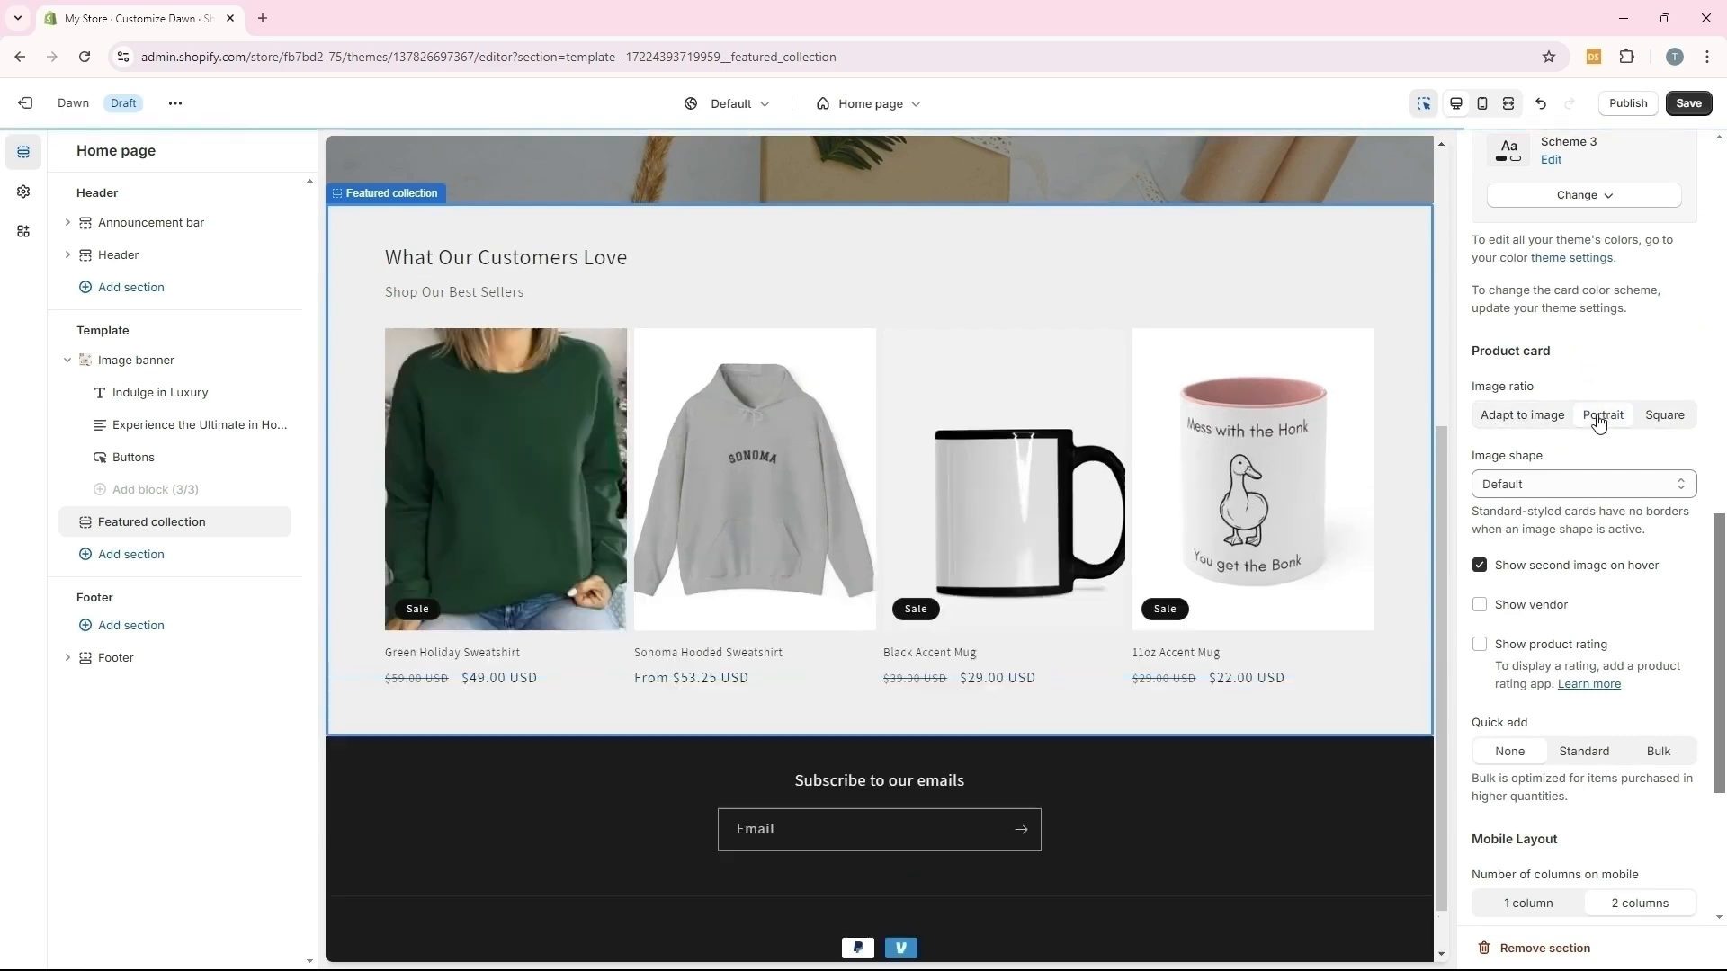
pyautogui.click(1651, 425)
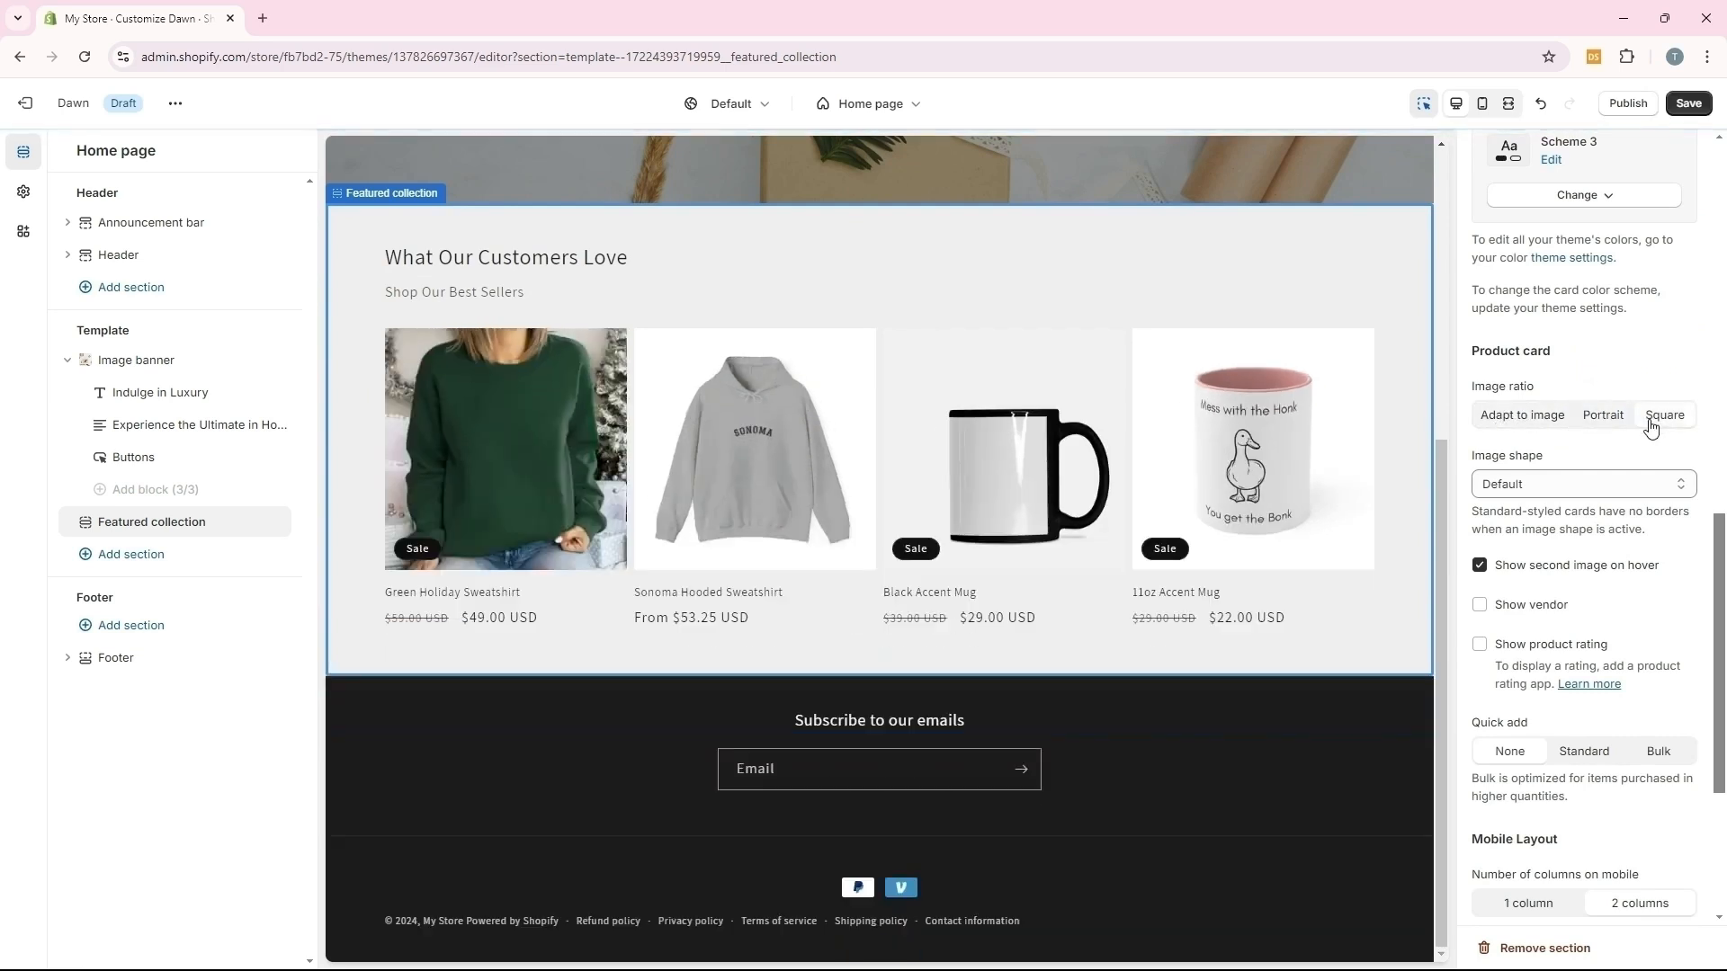
pyautogui.click(1600, 419)
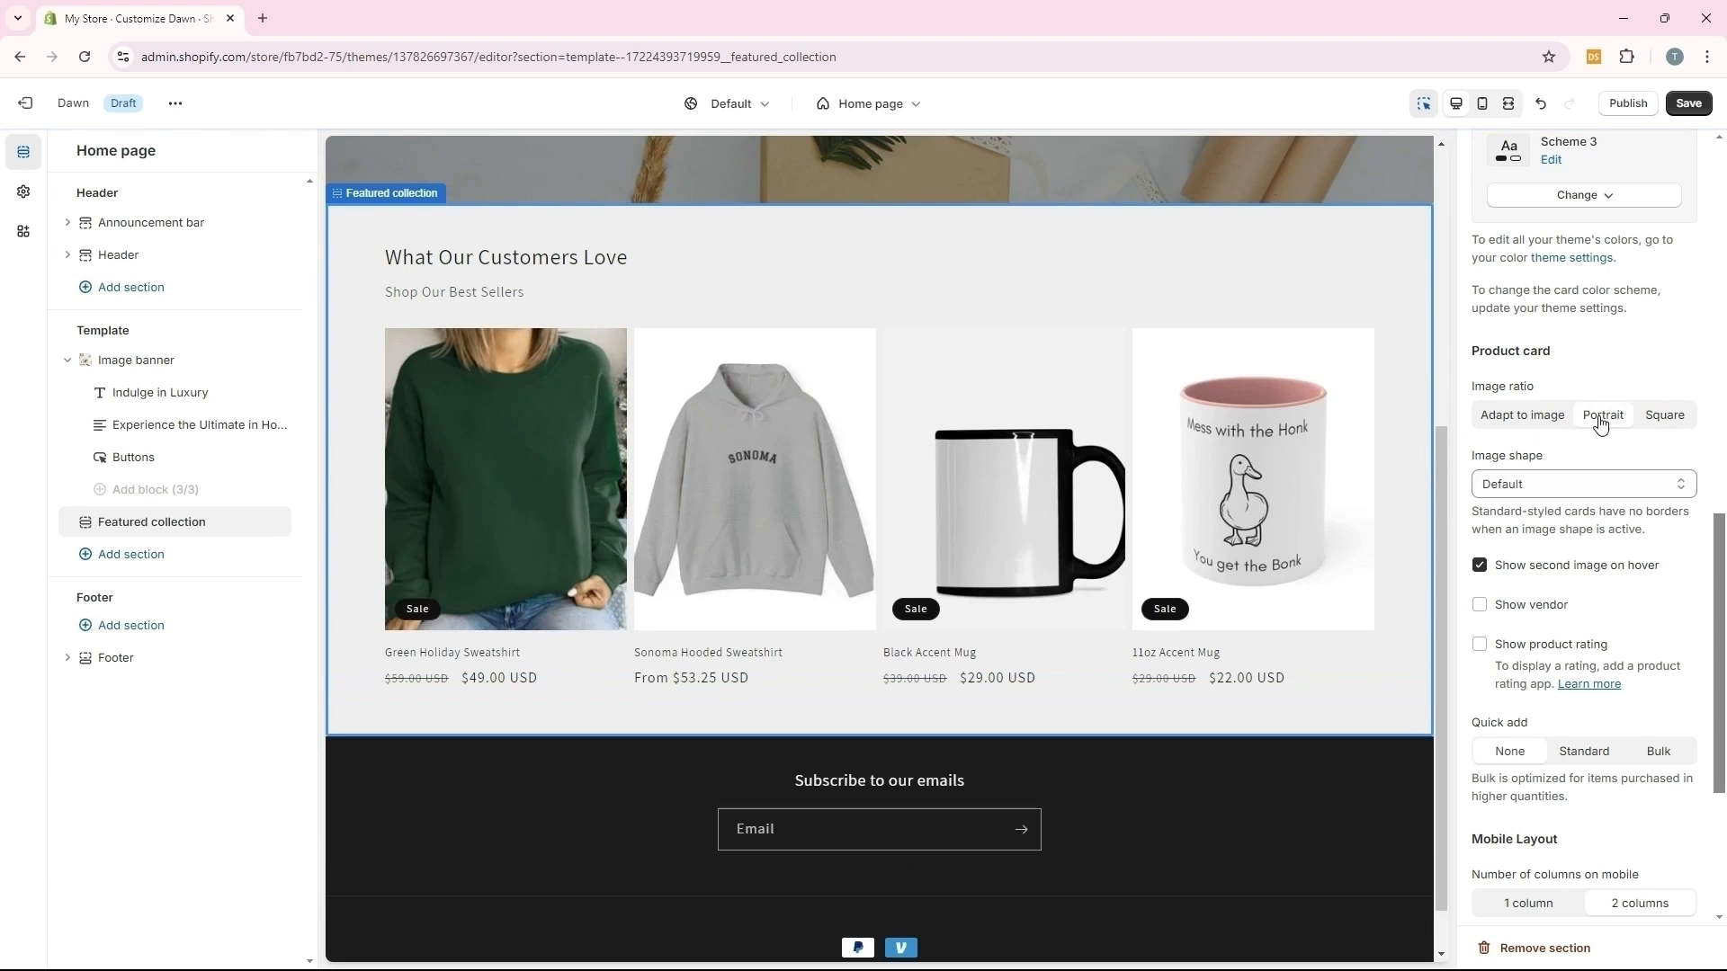
pyautogui.click(1678, 106)
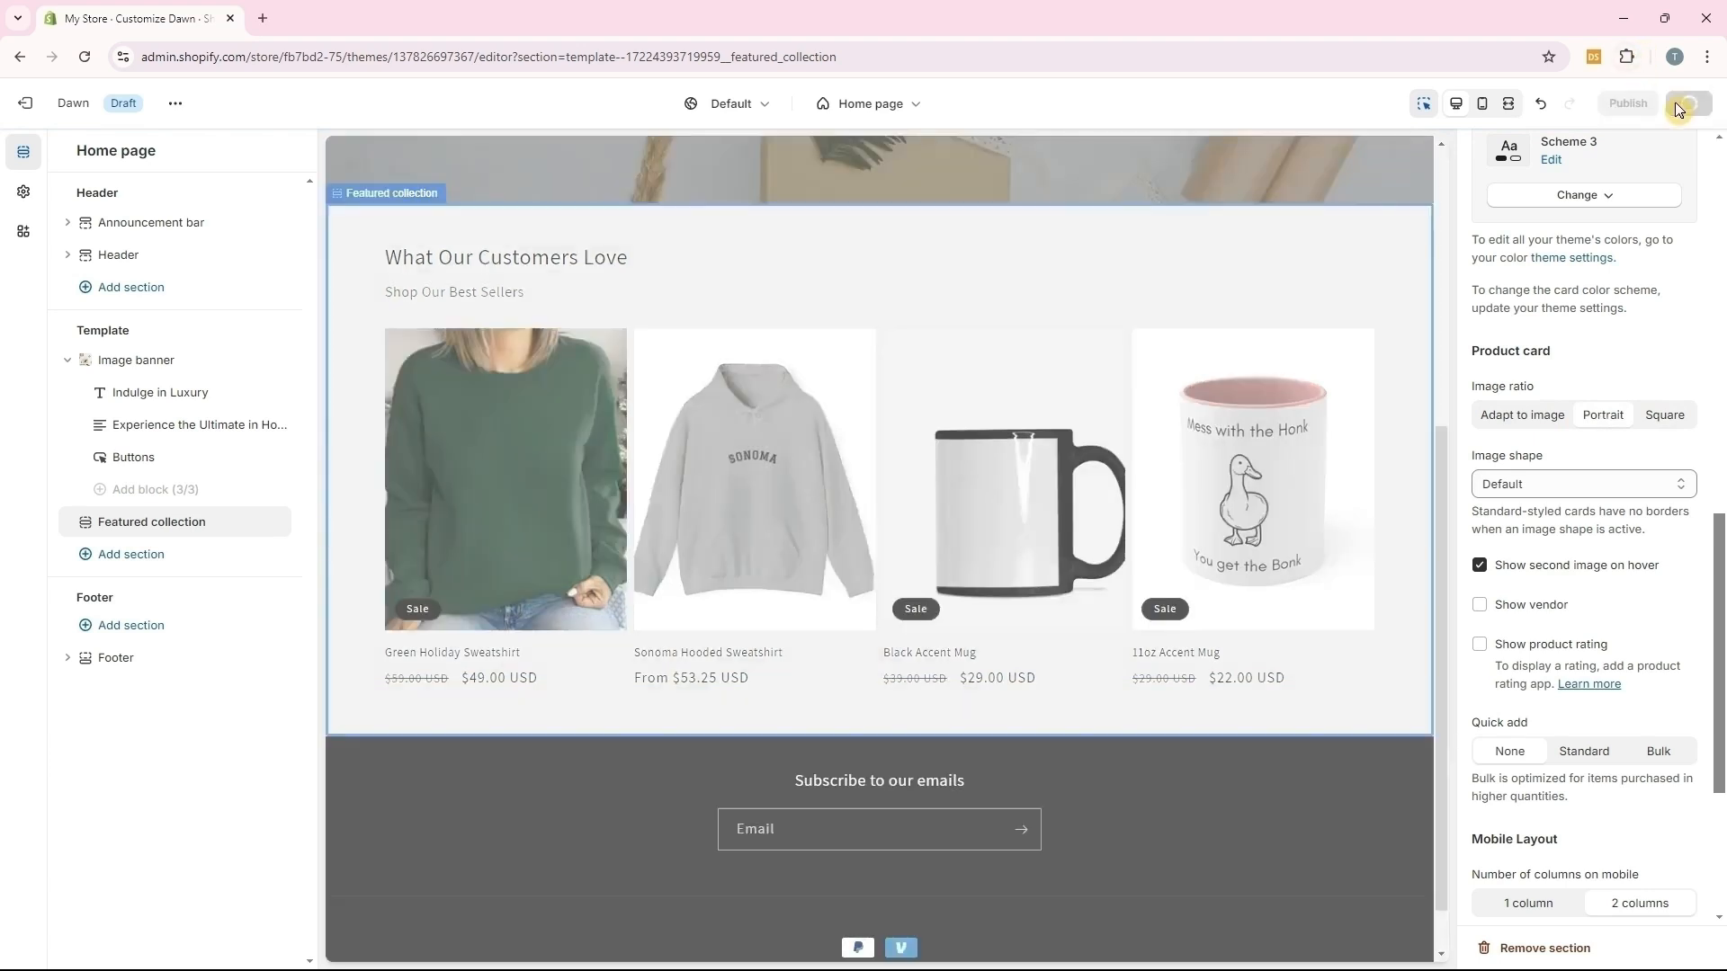
# Try the Round image shape on the featured collection's product cards and return it to Default
pyautogui.click(1573, 486)
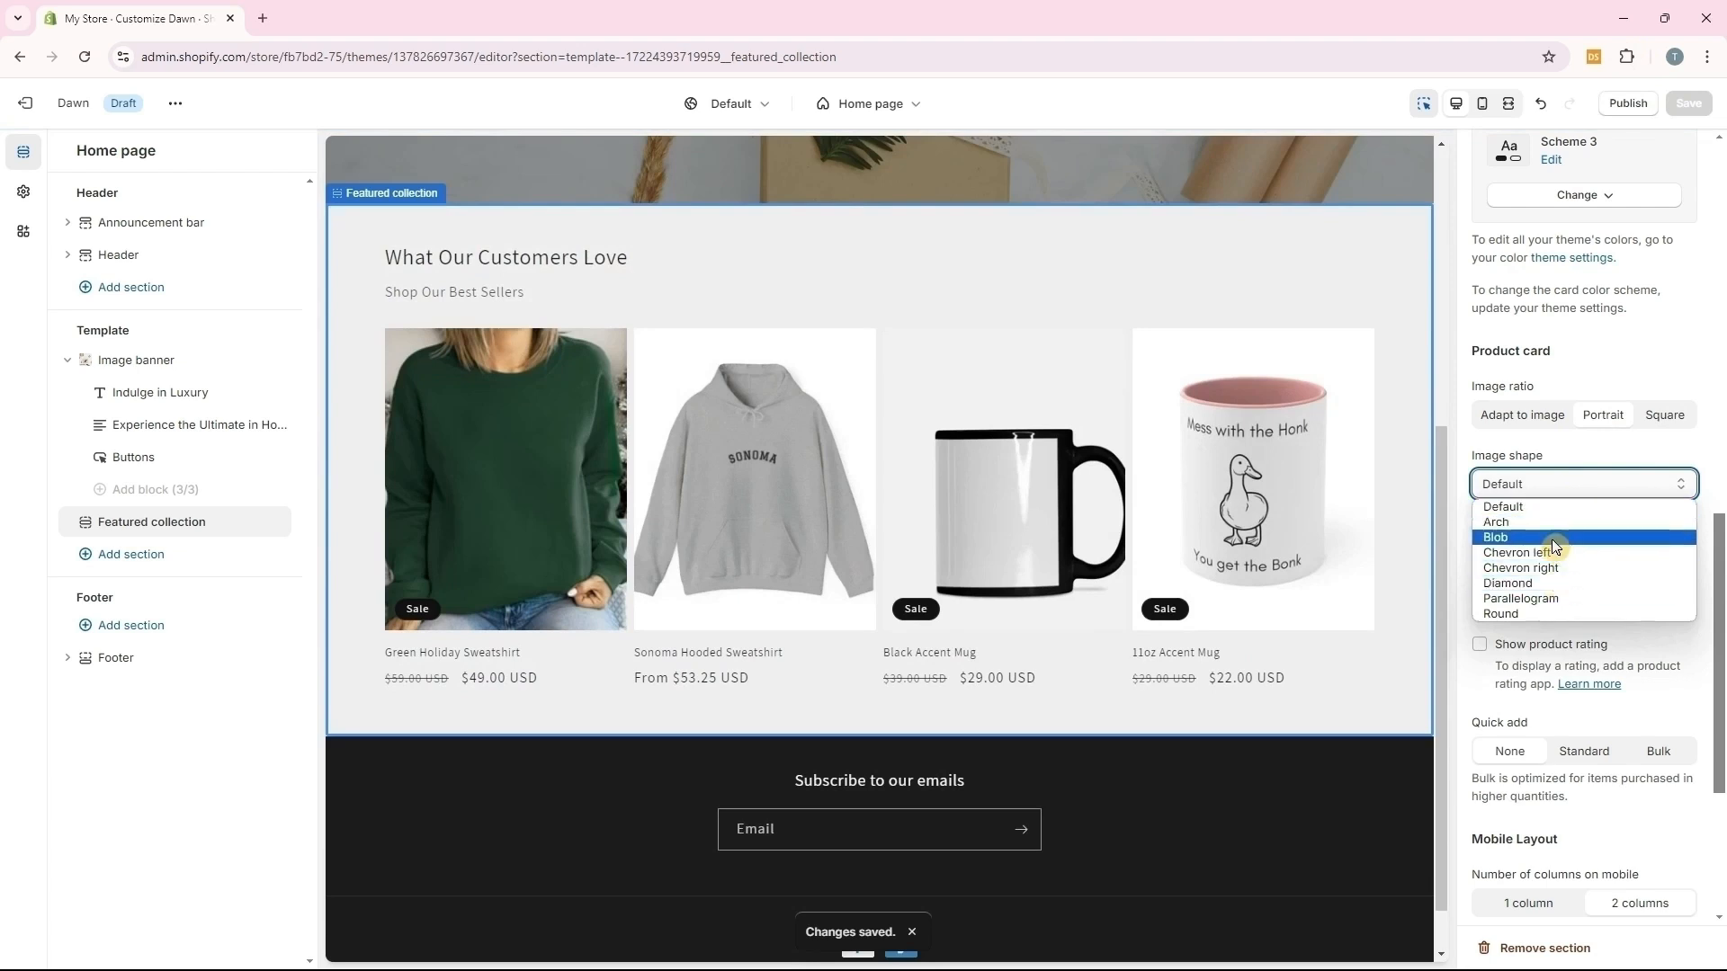
pyautogui.click(1542, 612)
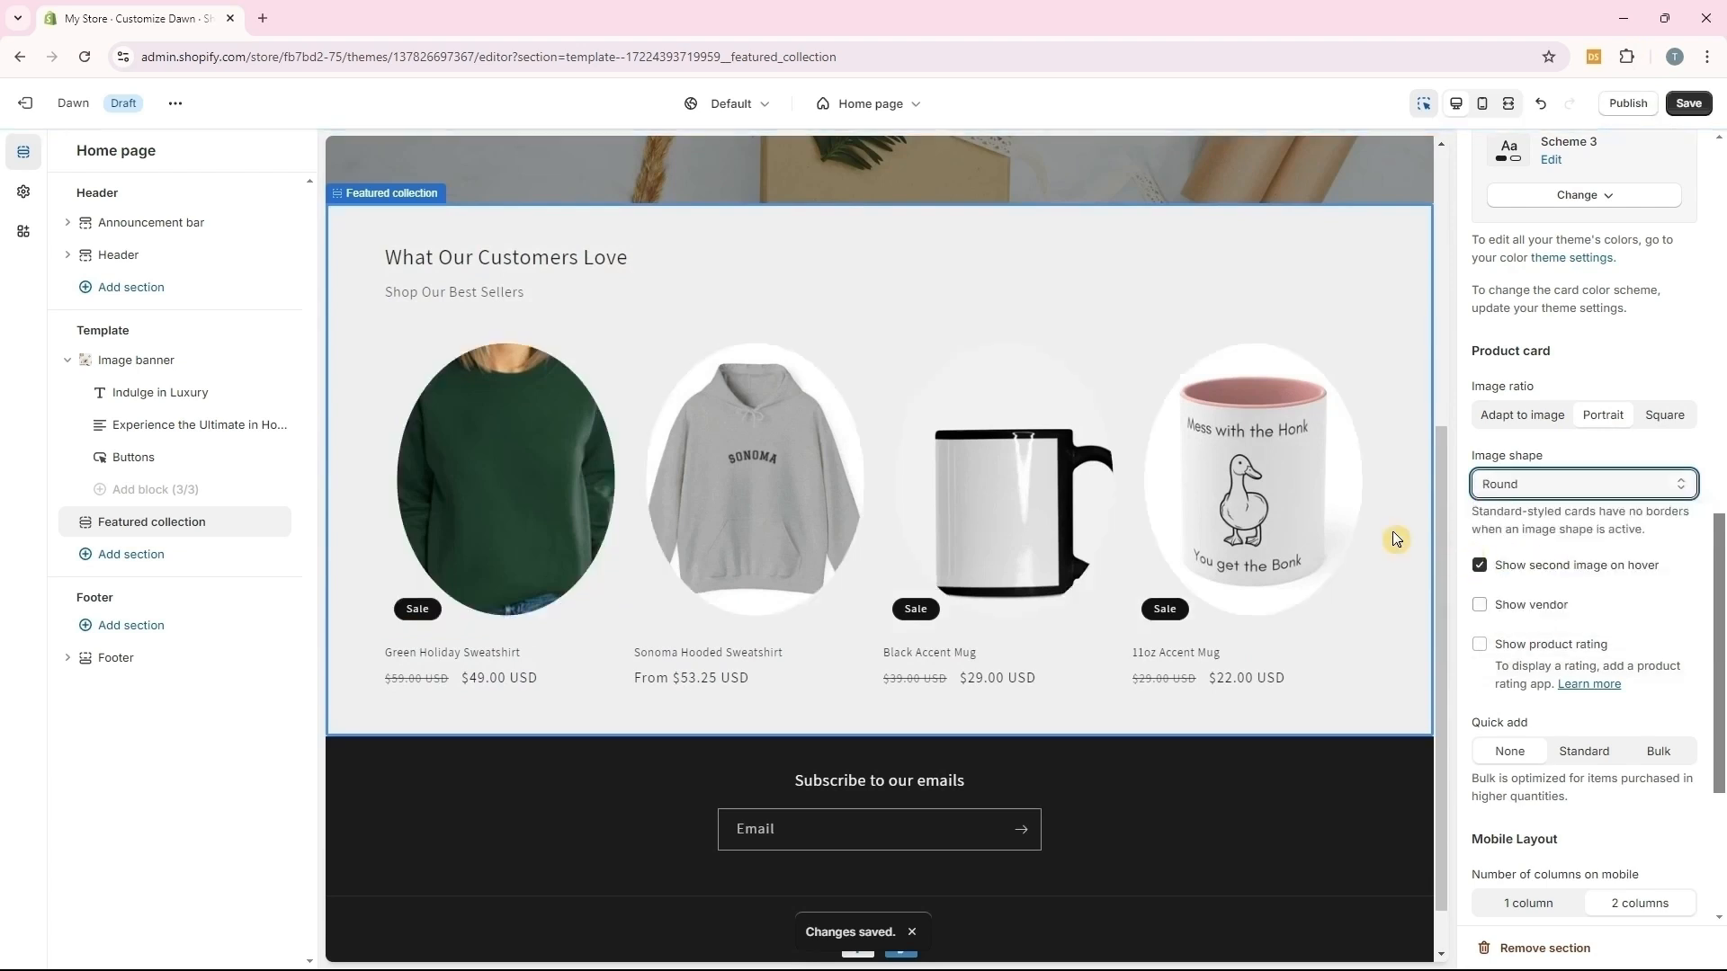
pyautogui.click(1530, 488)
pyautogui.click(1520, 511)
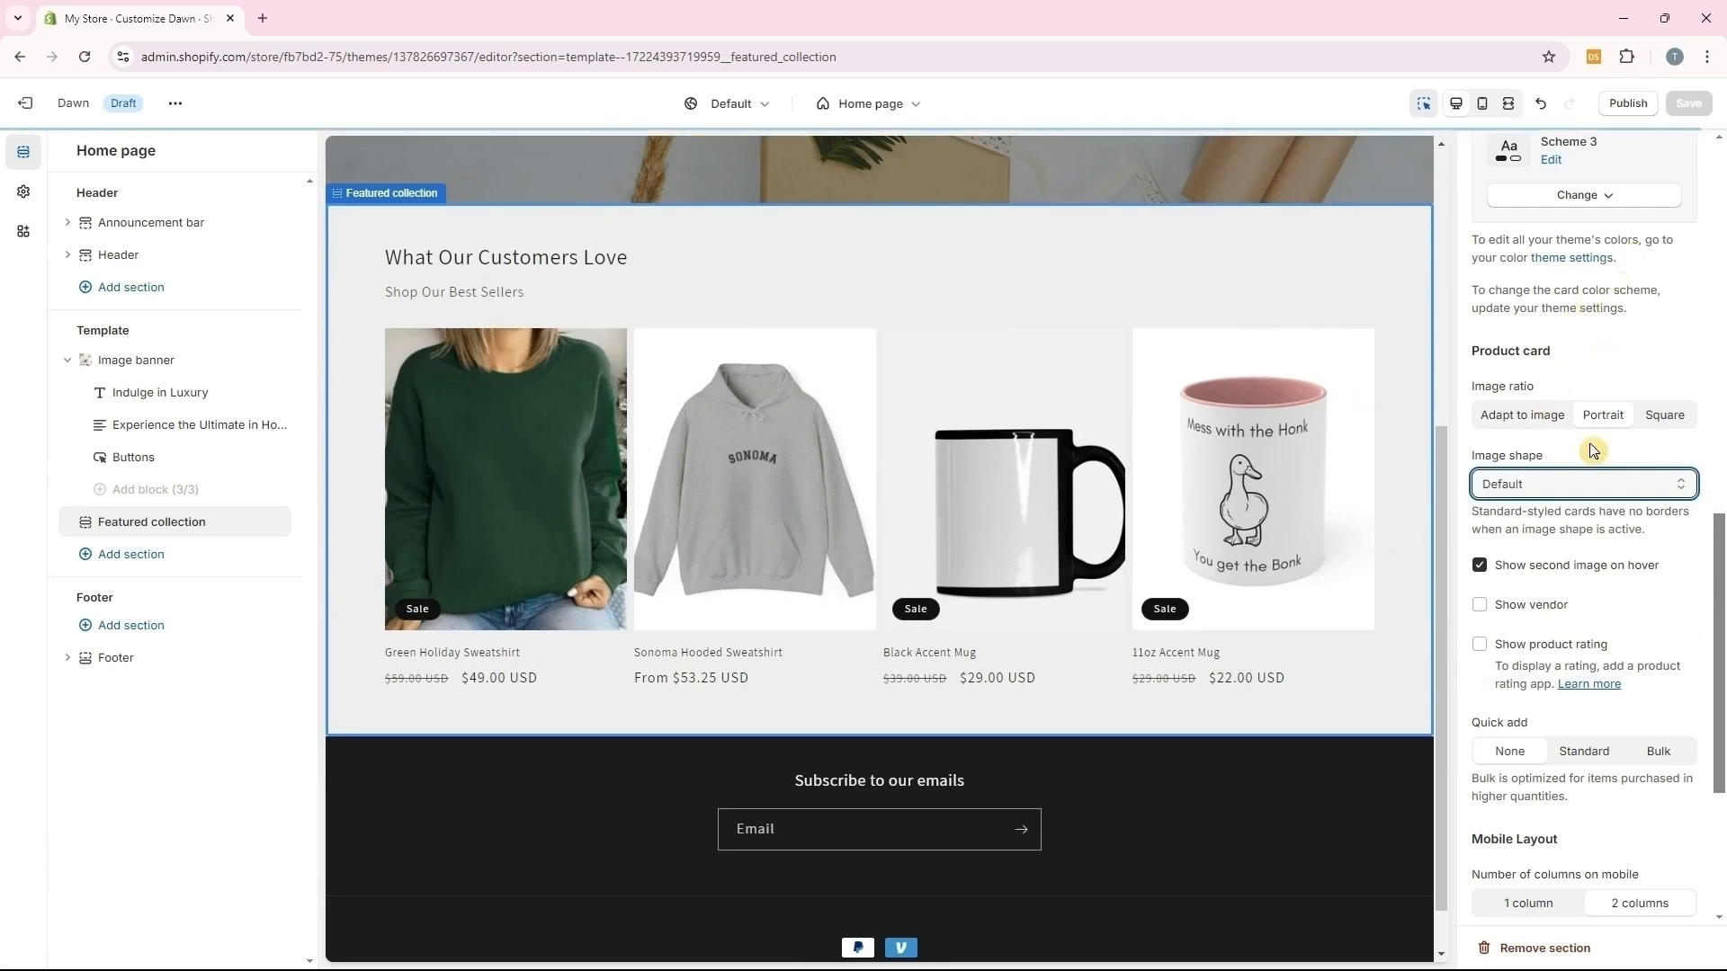
# Enable product ratings on the featured collection's product cards and save
pyautogui.scroll(-1, 1632, 594)
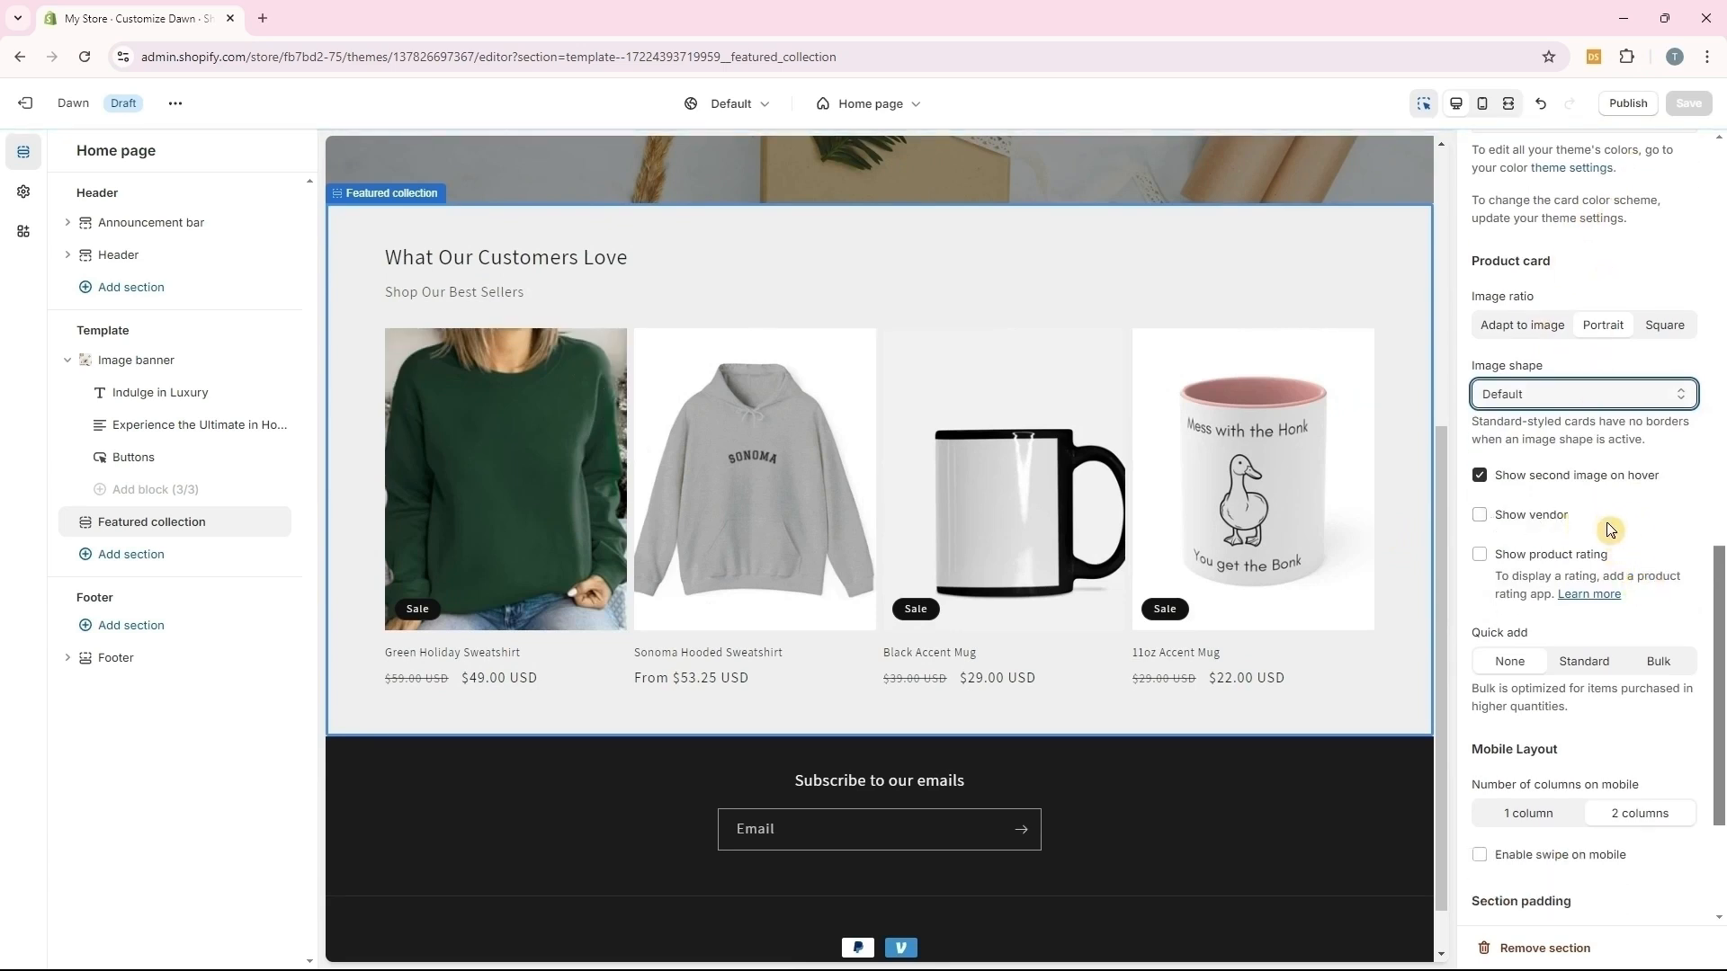
pyautogui.click(1484, 558)
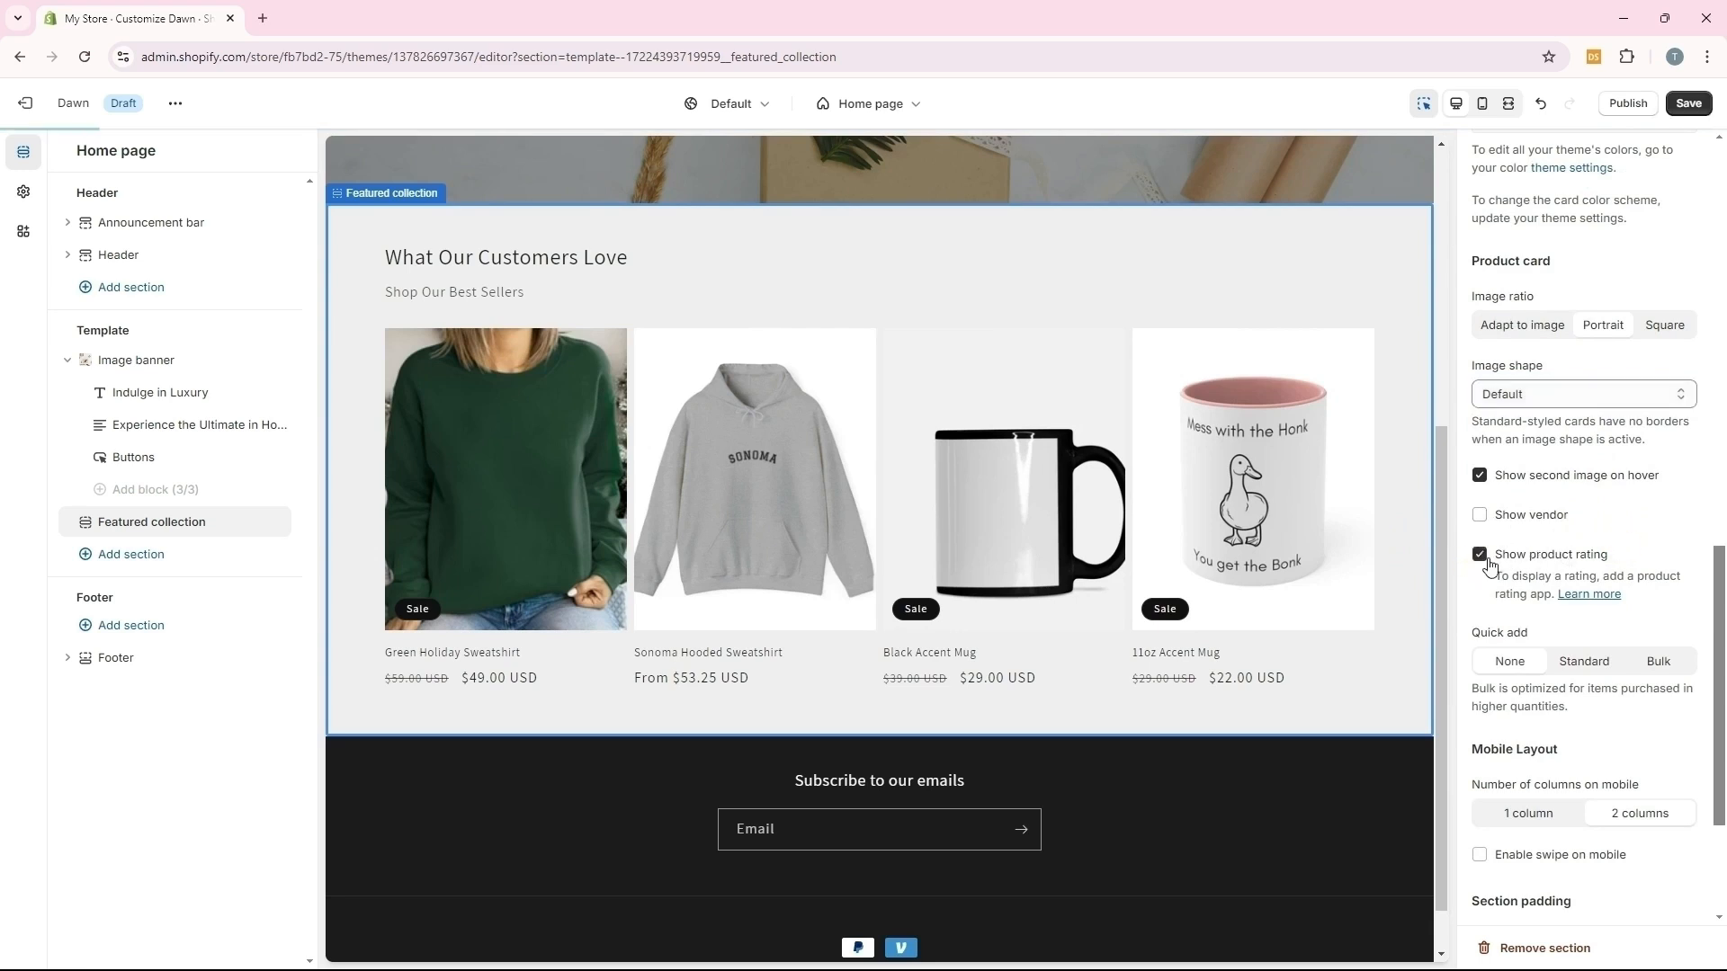
pyautogui.click(1691, 104)
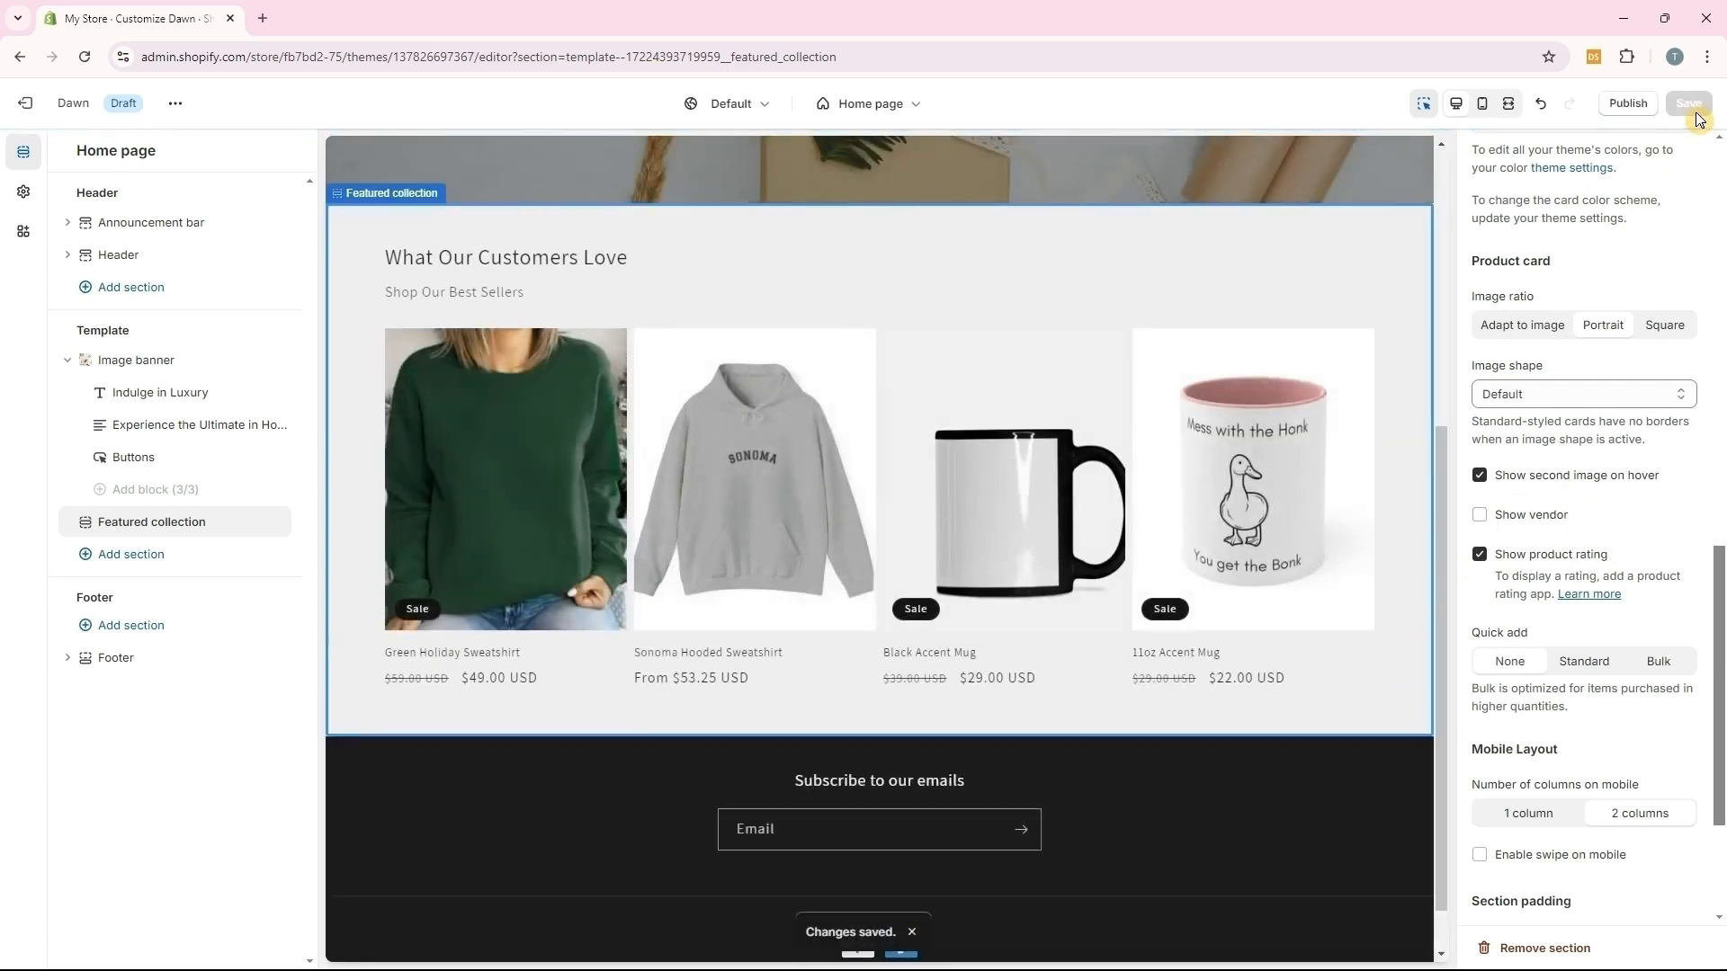
# Preview the featured collection in mobile view and compare the 1-column and 2-column mobile layouts, ending on 2 columns
pyautogui.scroll(-2, 1610, 576)
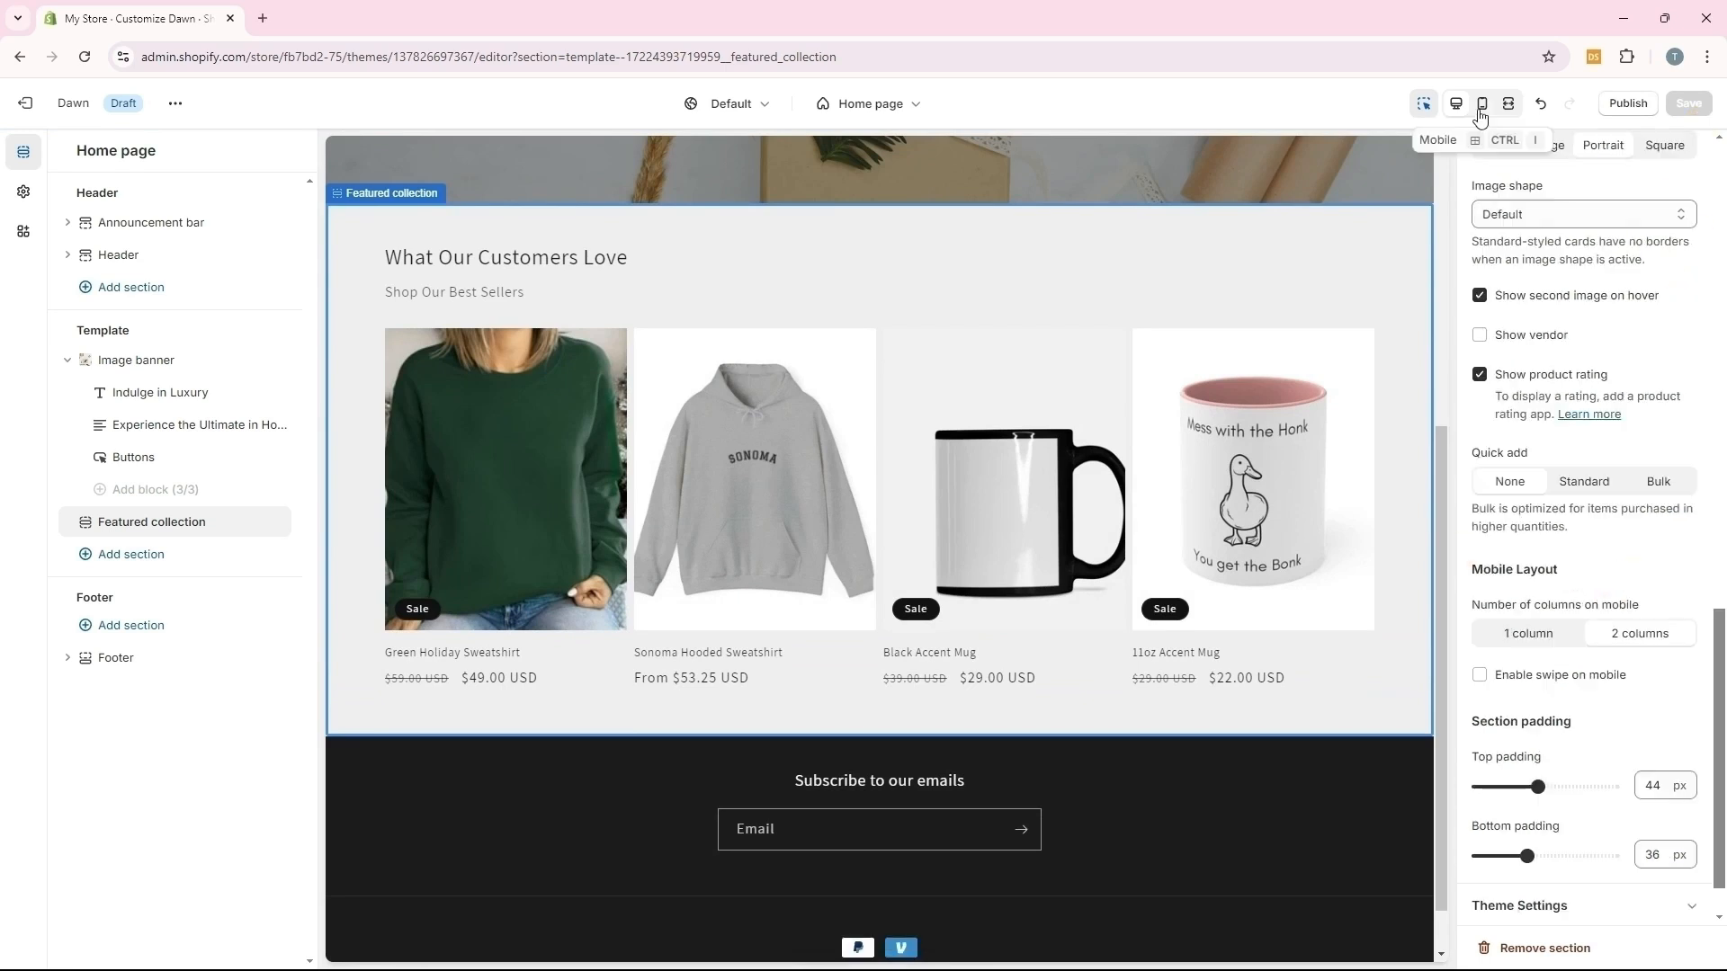
pyautogui.click(1482, 105)
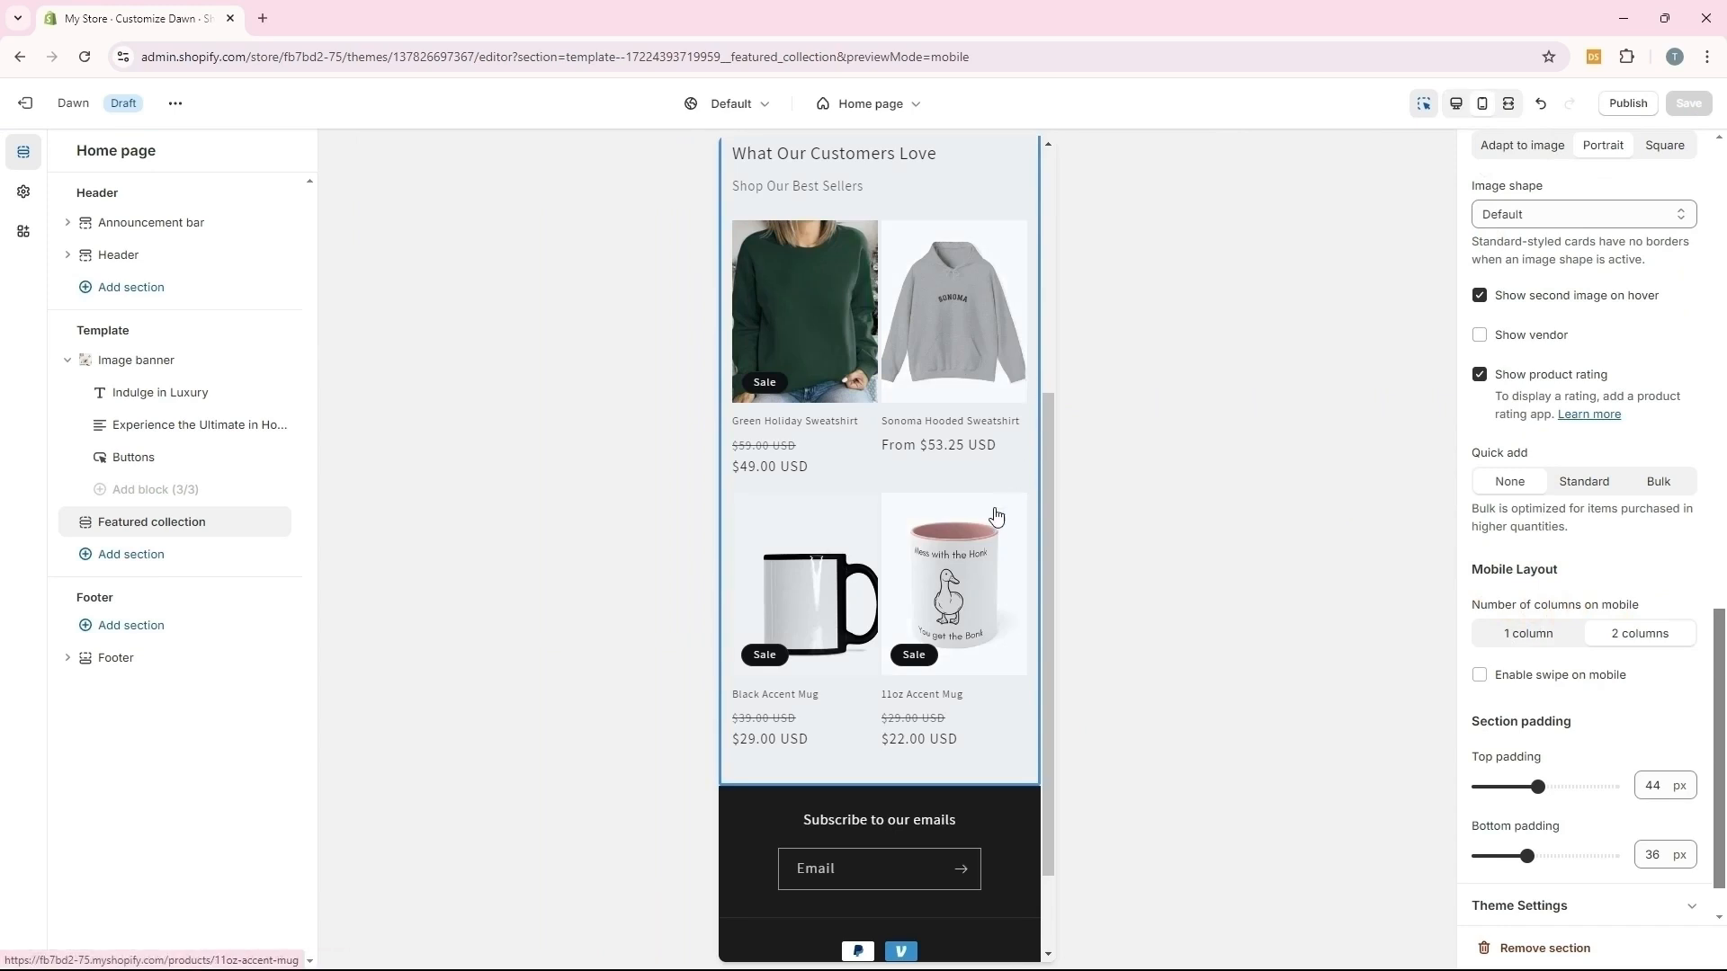
pyautogui.click(1545, 635)
pyautogui.click(1620, 631)
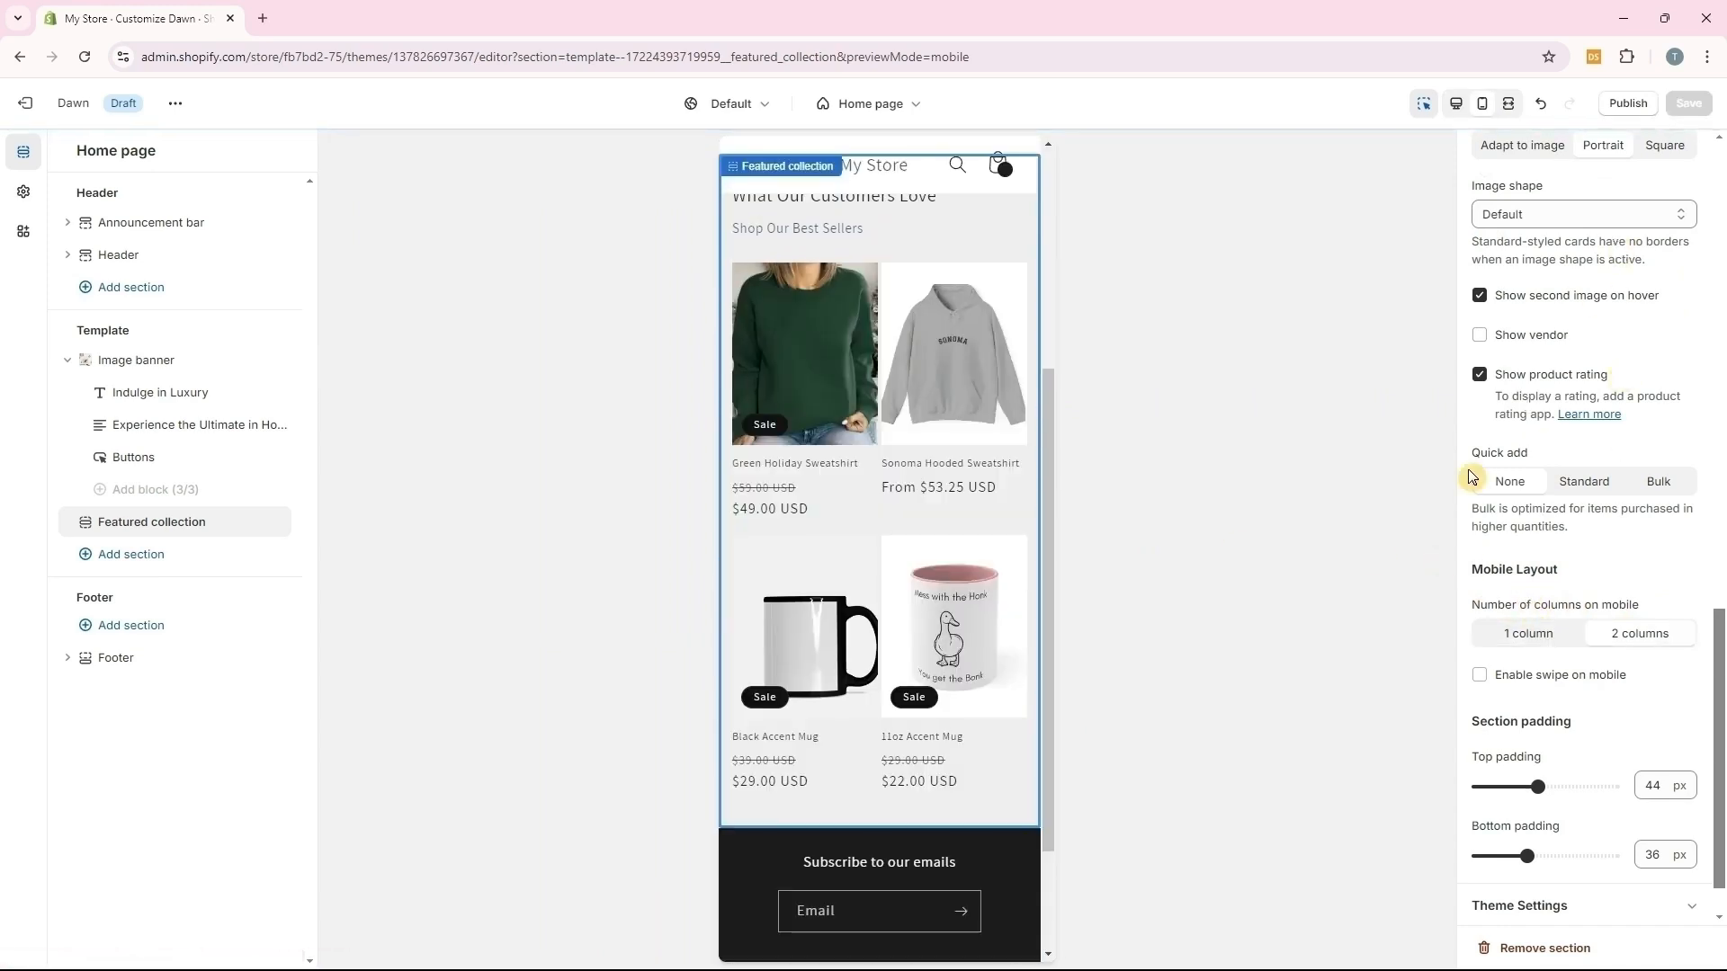
# Examine the theme settings available within the featured collection section and return the preview to desktop view
pyautogui.scroll(-1, 1583, 791)
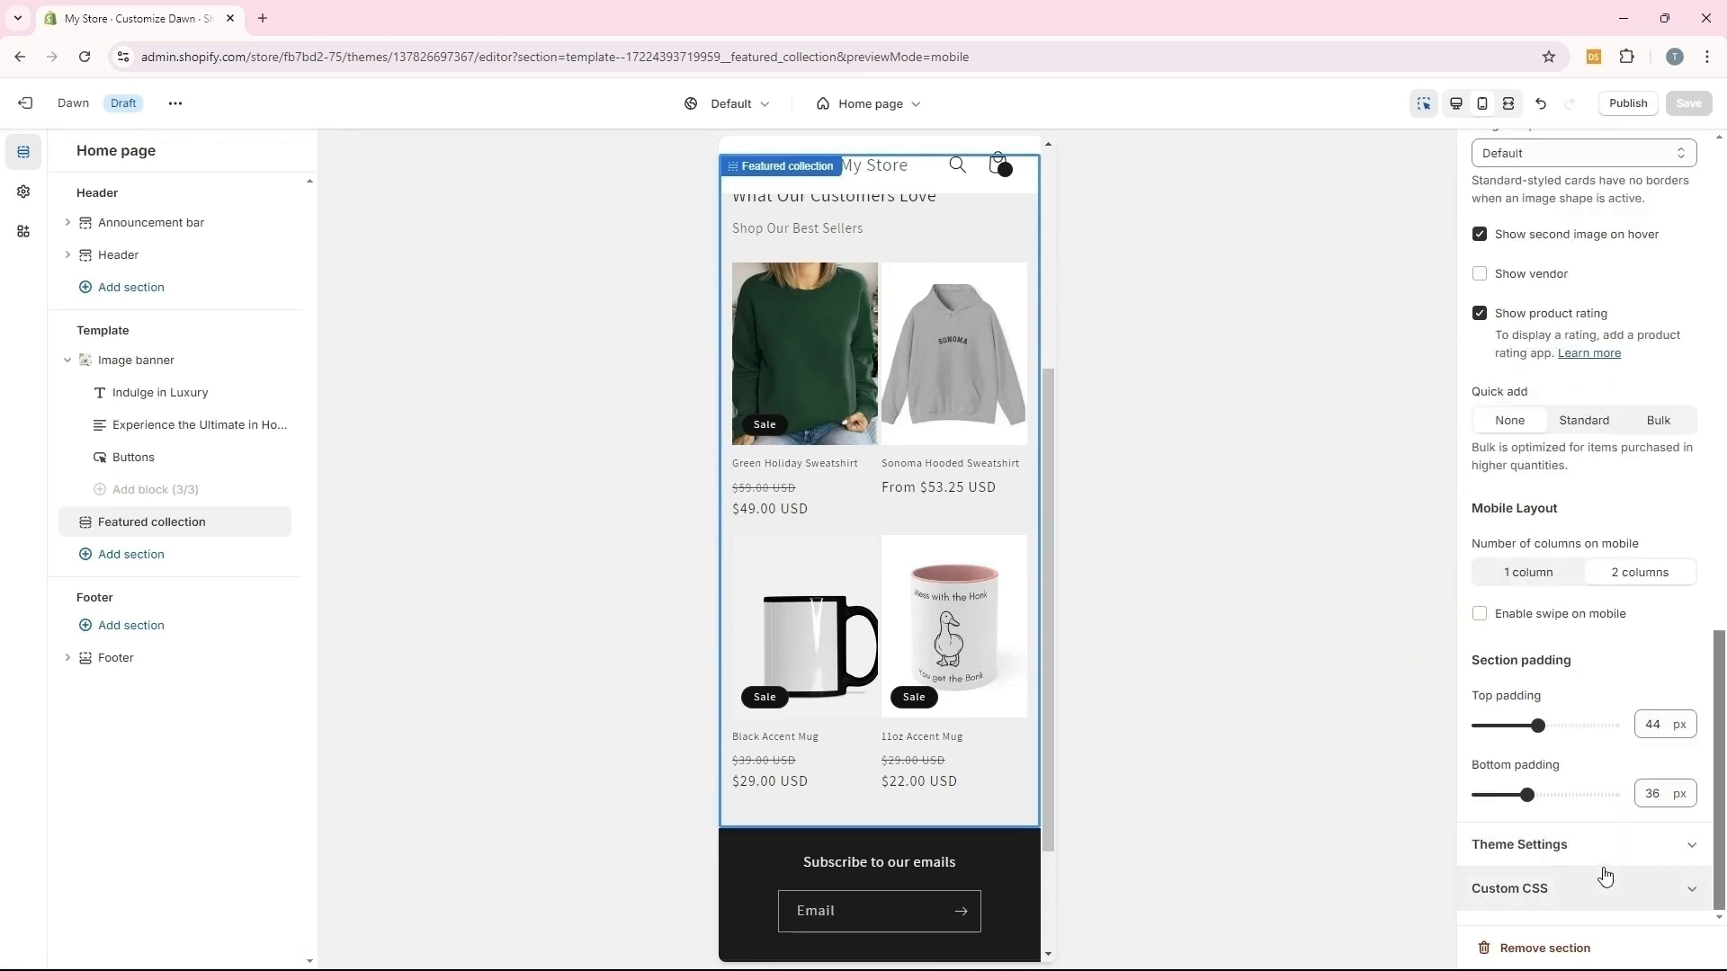
pyautogui.click(1610, 844)
pyautogui.scroll(-4, 1601, 809)
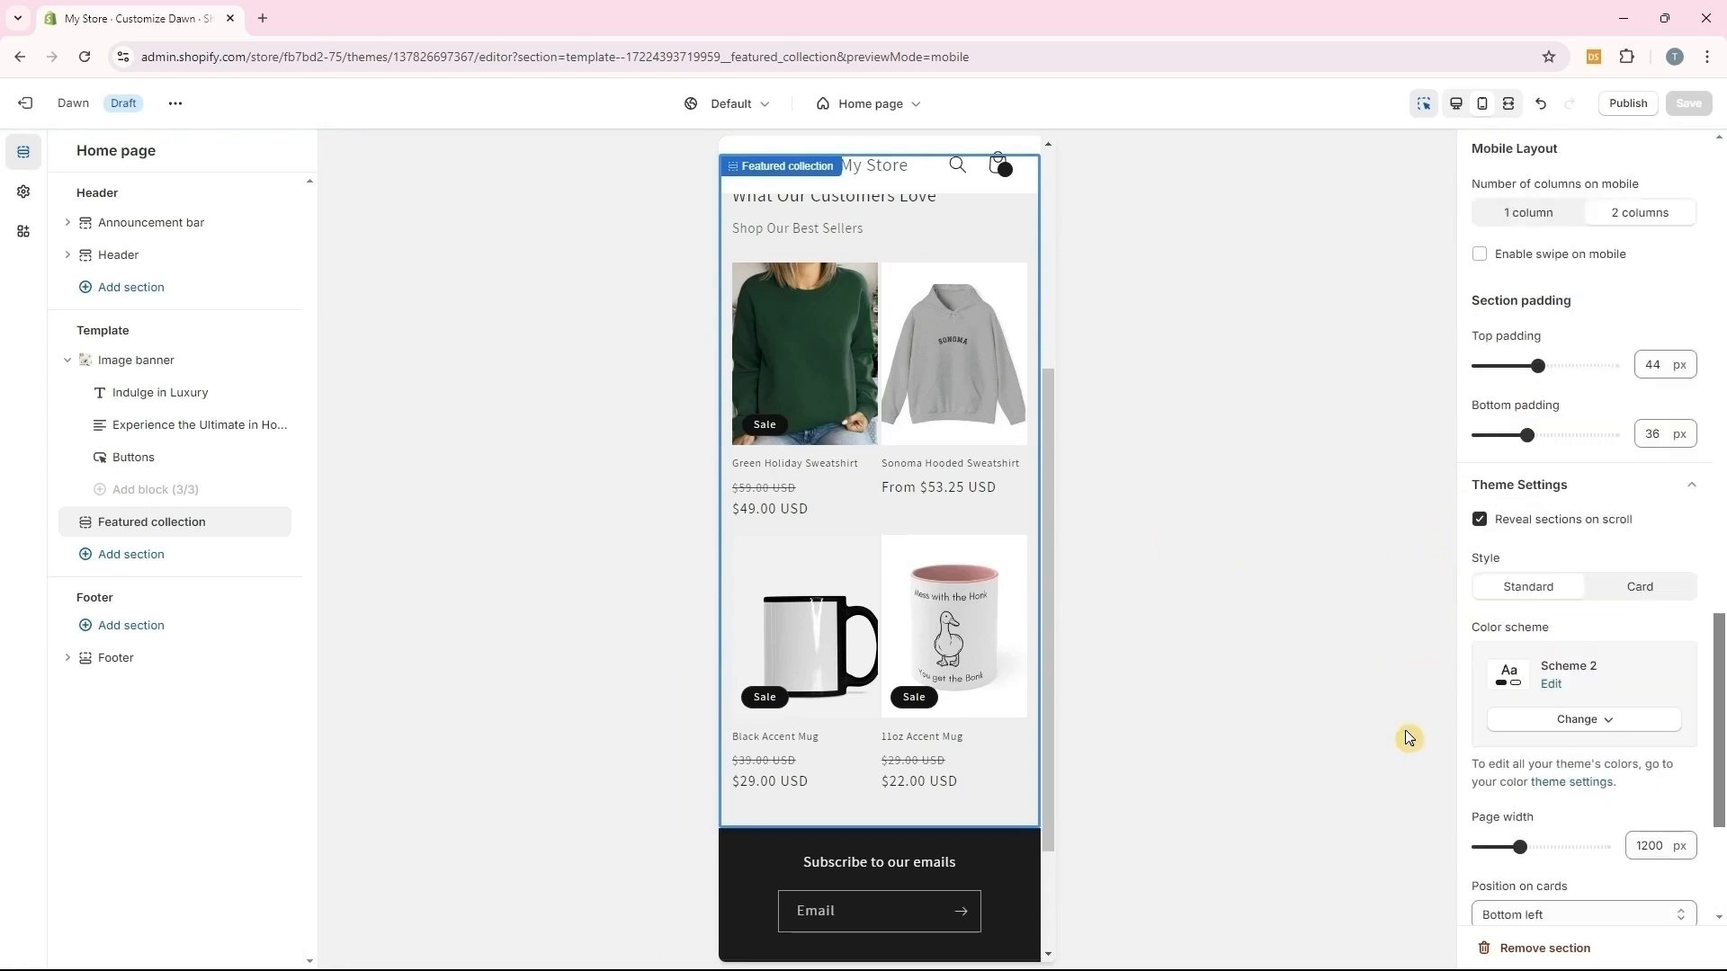
pyautogui.click(1458, 106)
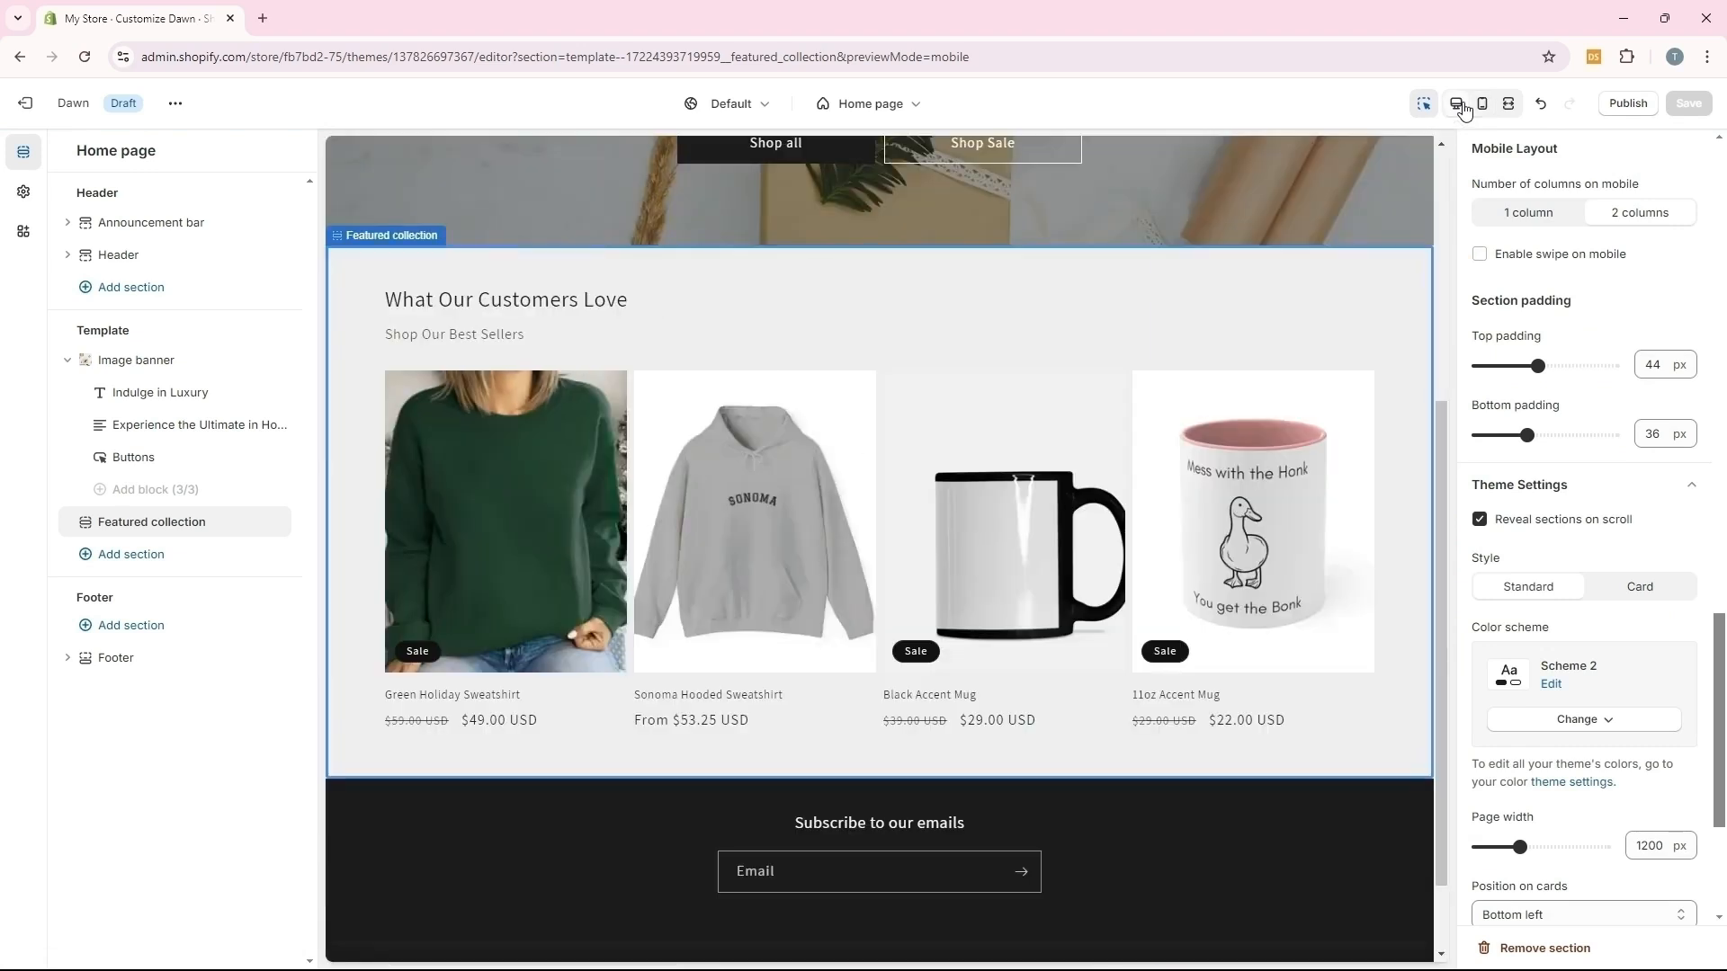
# Add a Collection list section below the featured collection, set its heading to "Our Collections", and save
pyautogui.click(125, 564)
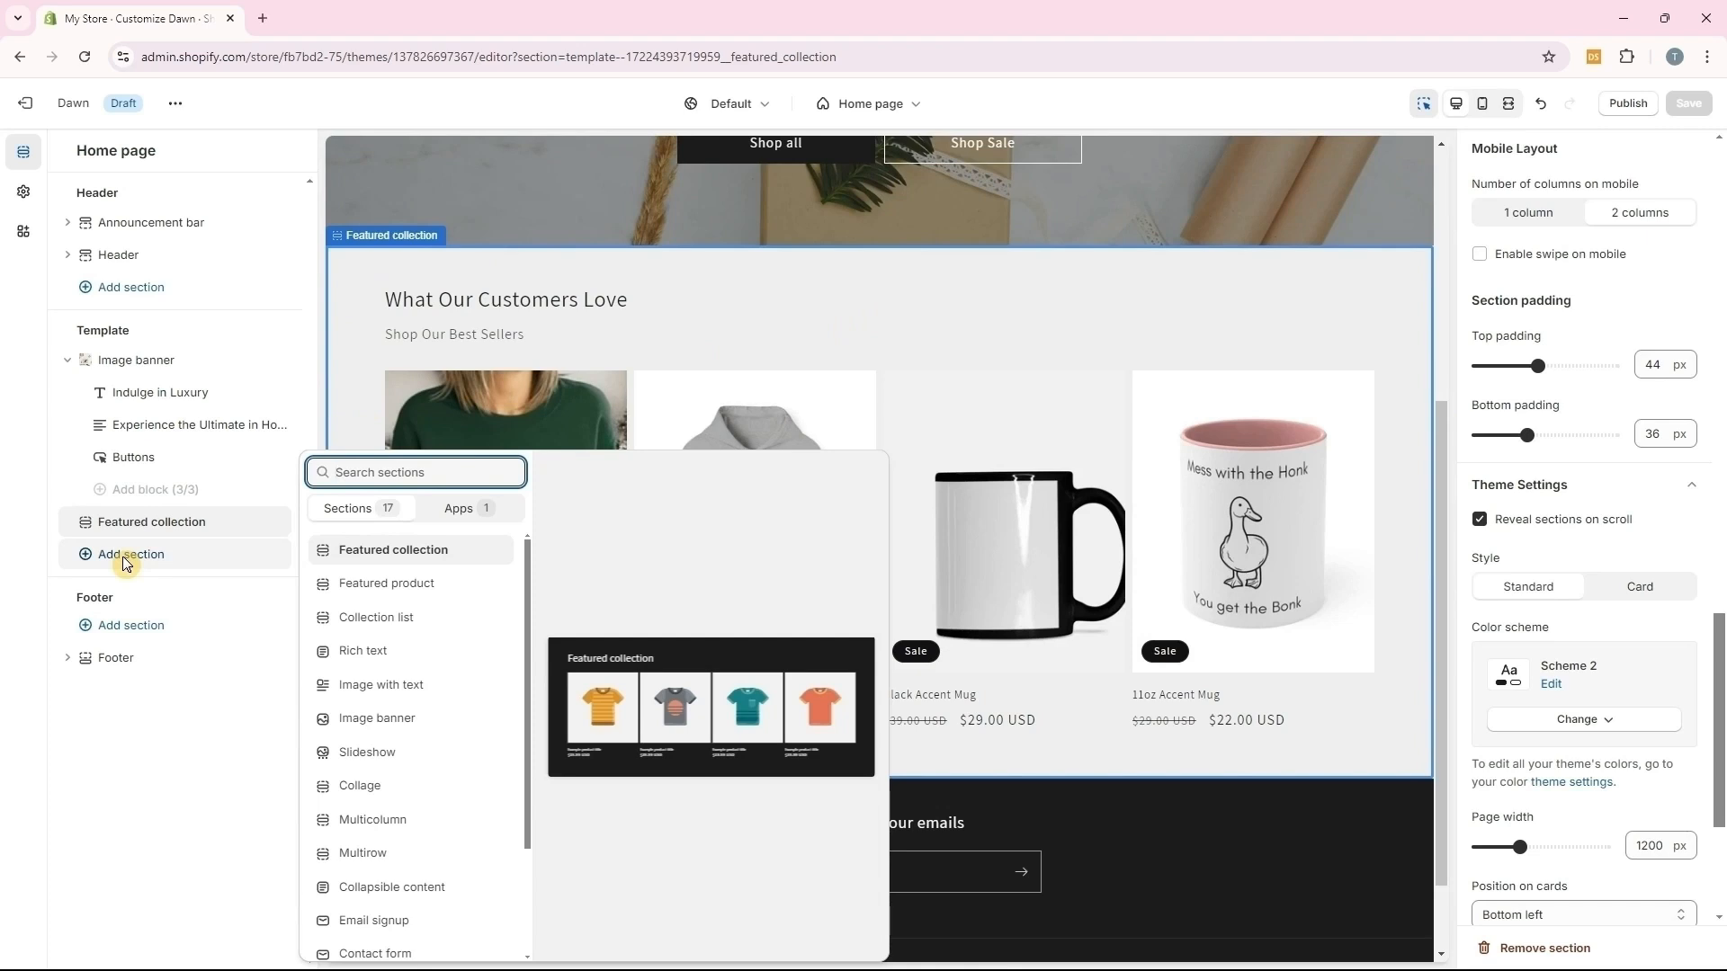
pyautogui.click(373, 618)
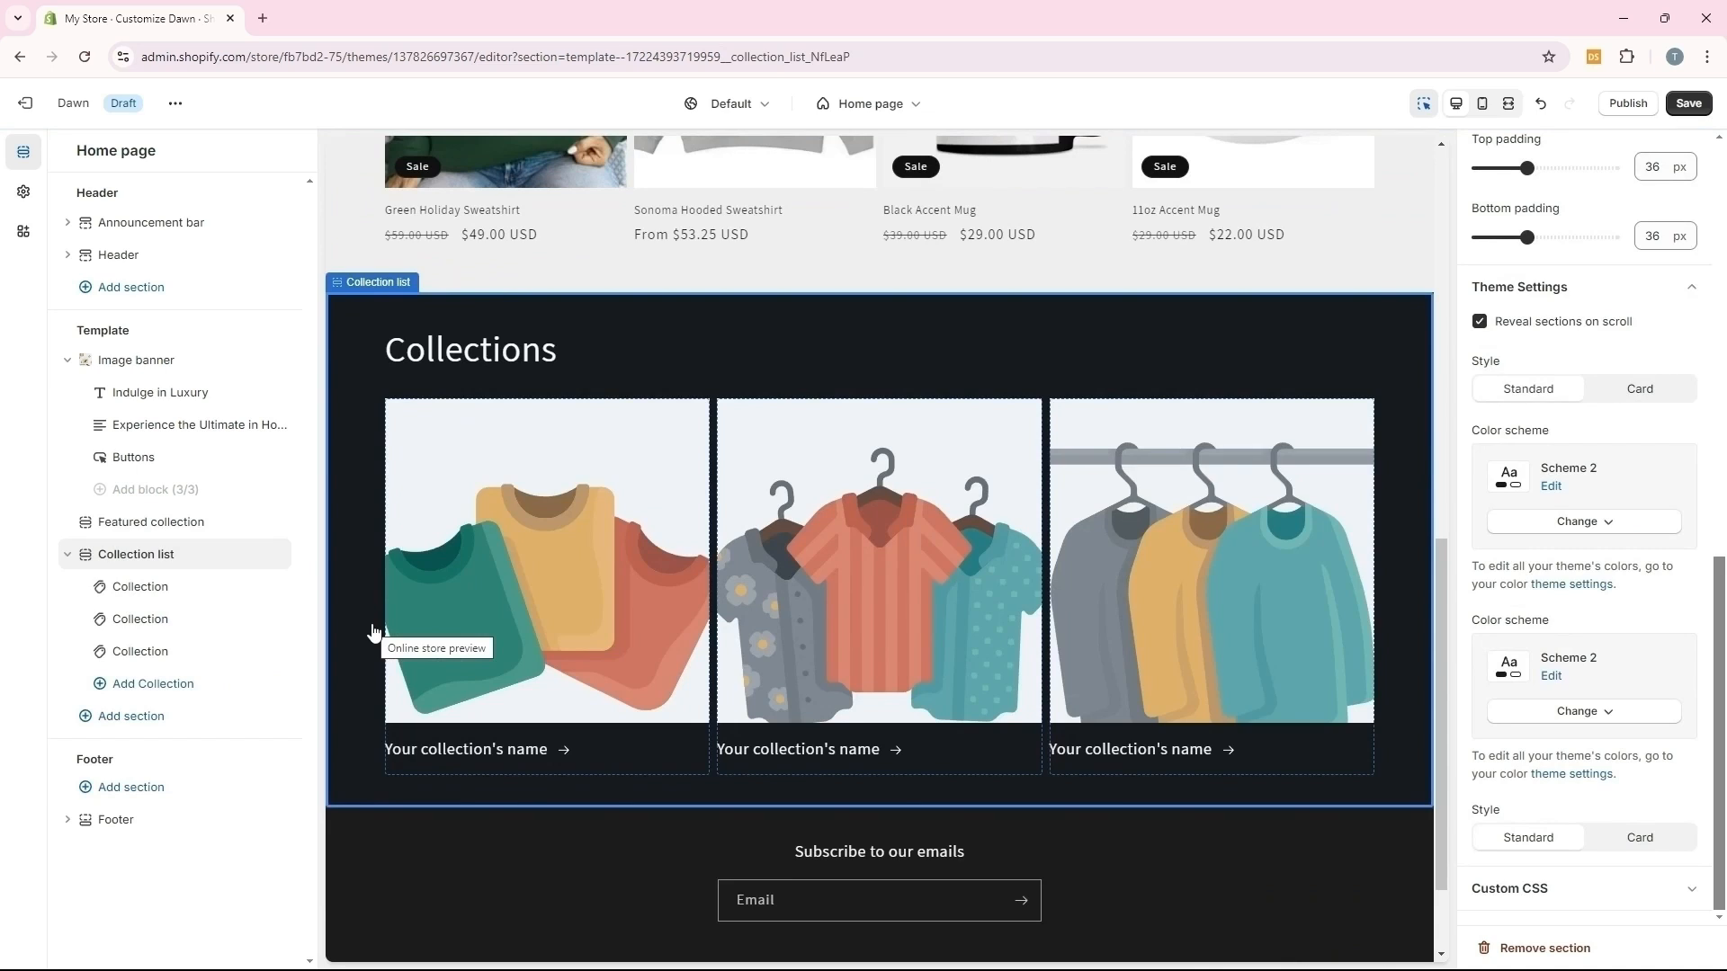
pyautogui.moveTo(1569, 260); pyautogui.dragTo(1450, 265)
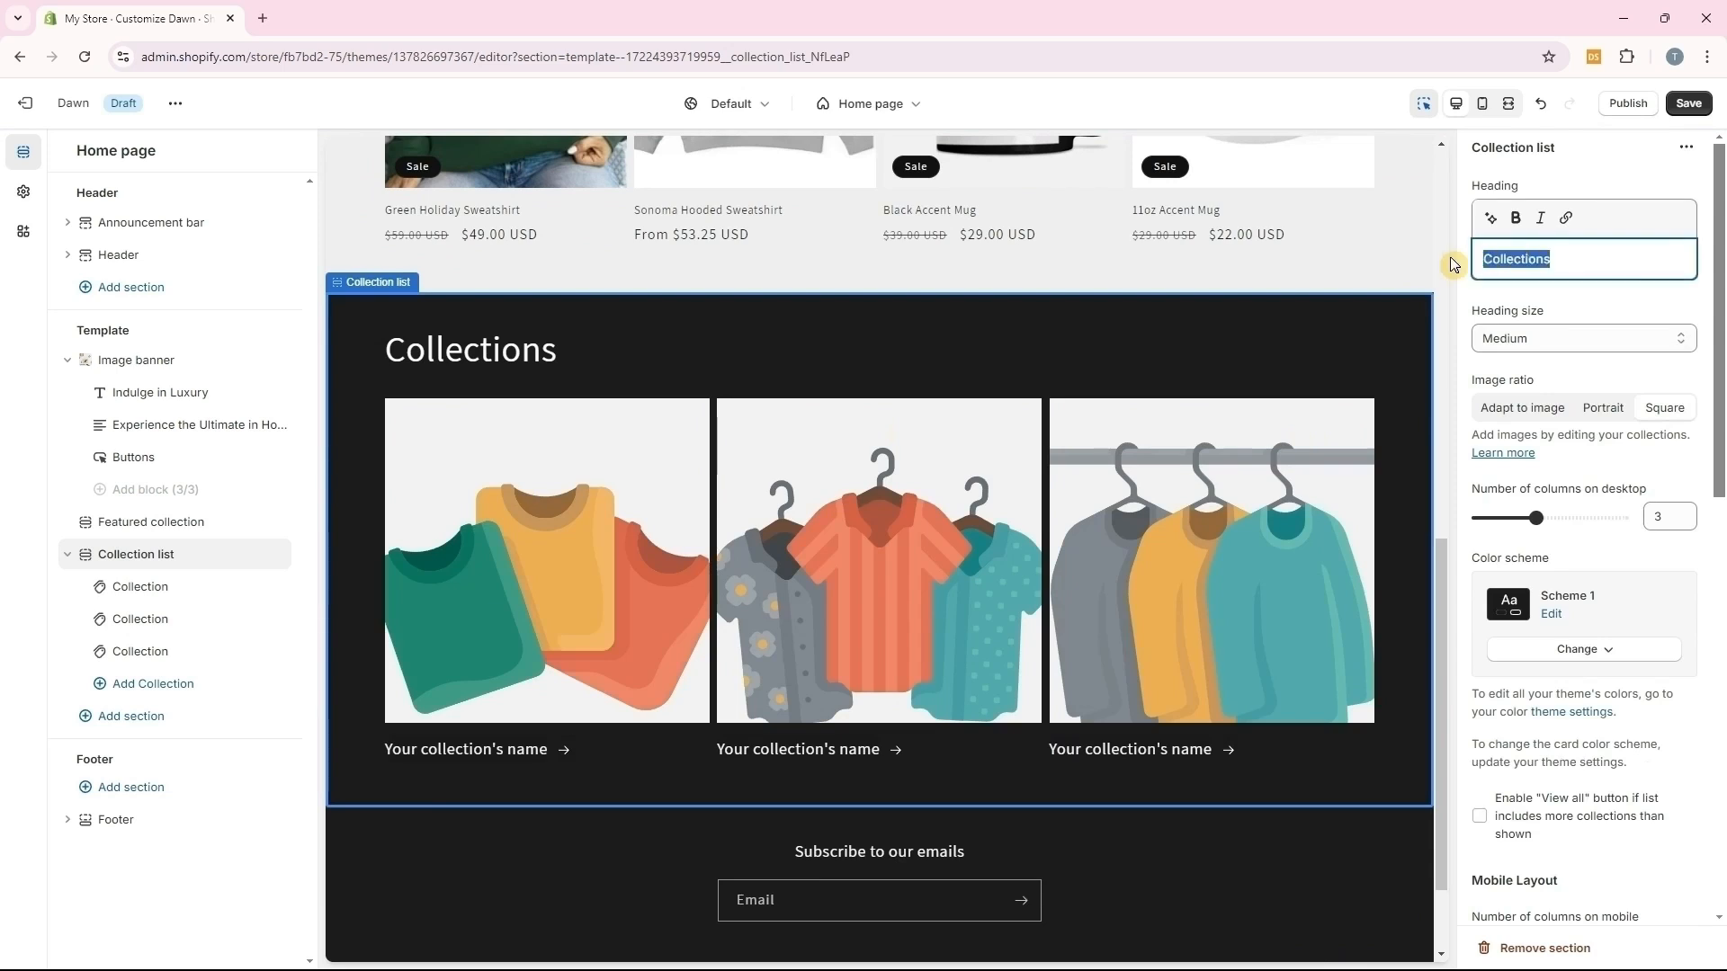
pyautogui.write('Our')
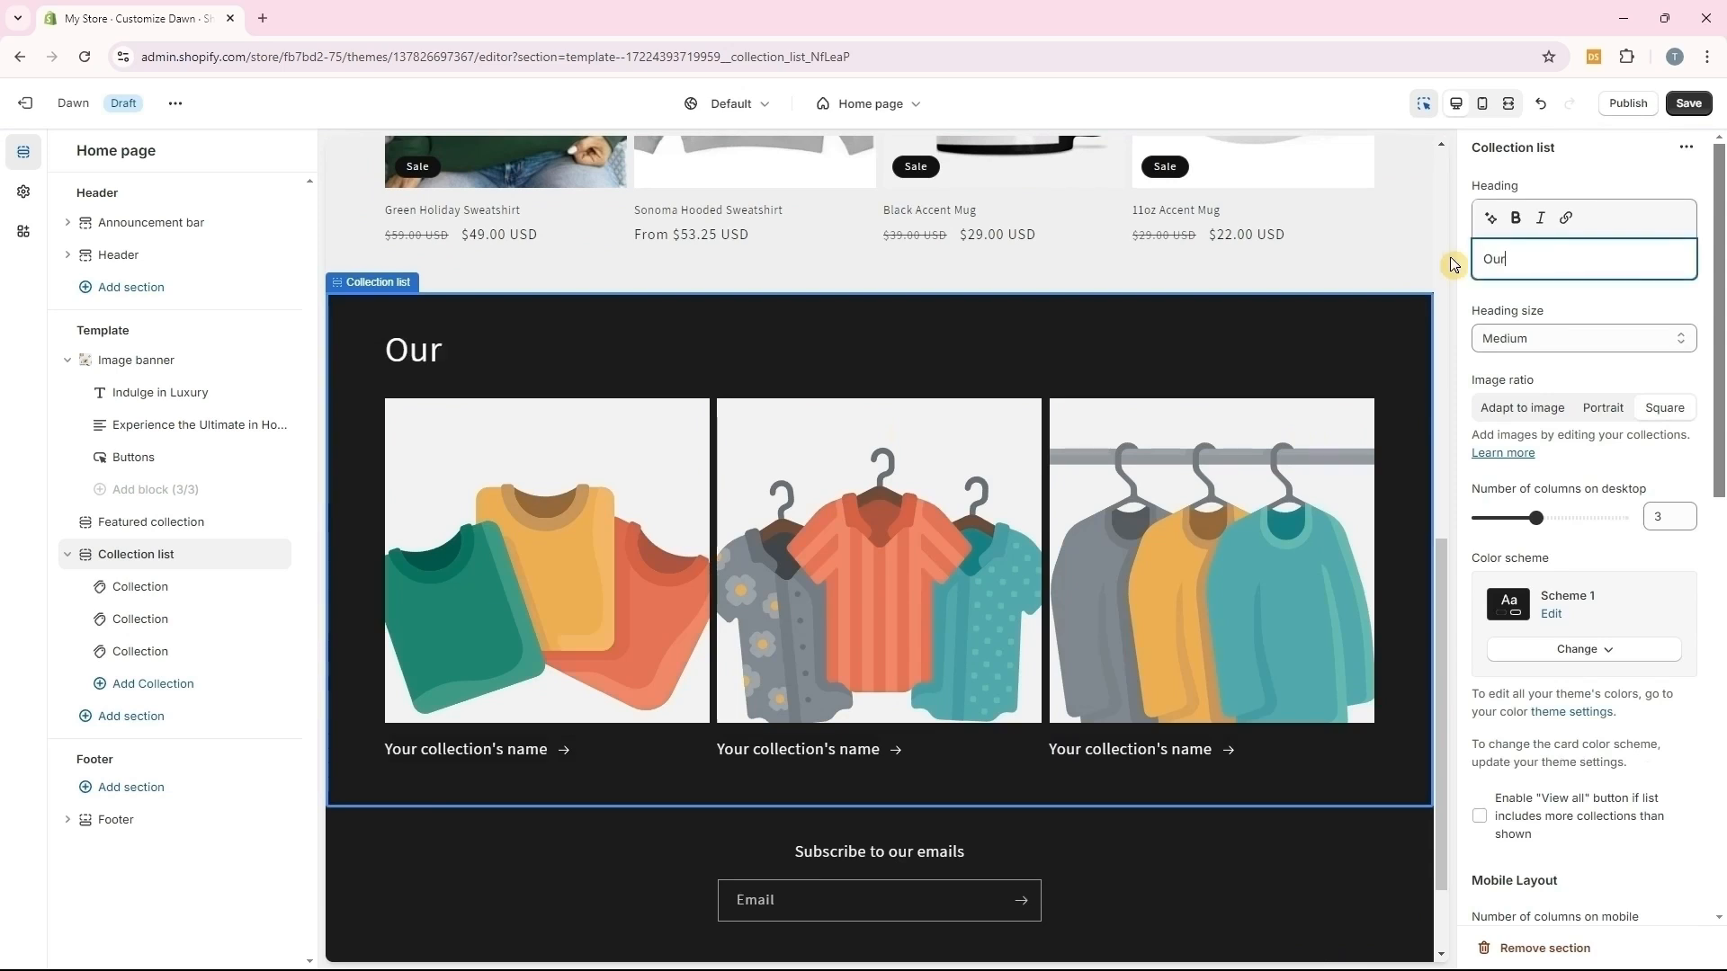
pyautogui.write(' Collecti')
pyautogui.press('BackSpace')
pyautogui.write('ollections')
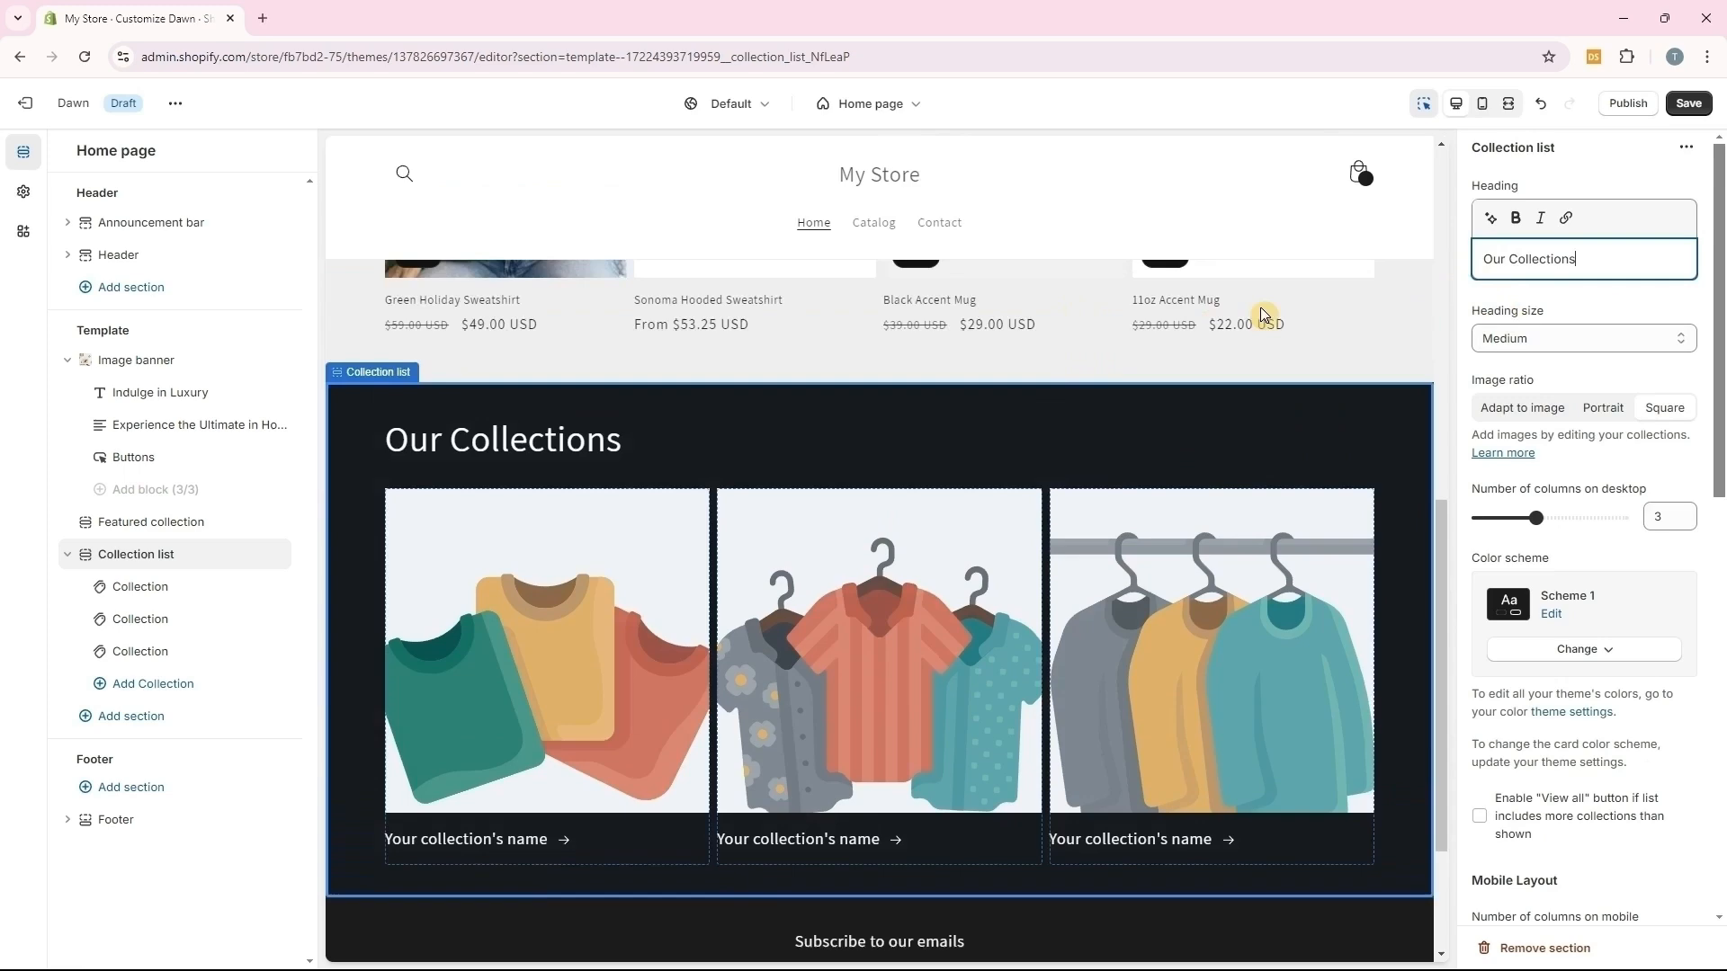
pyautogui.click(1682, 108)
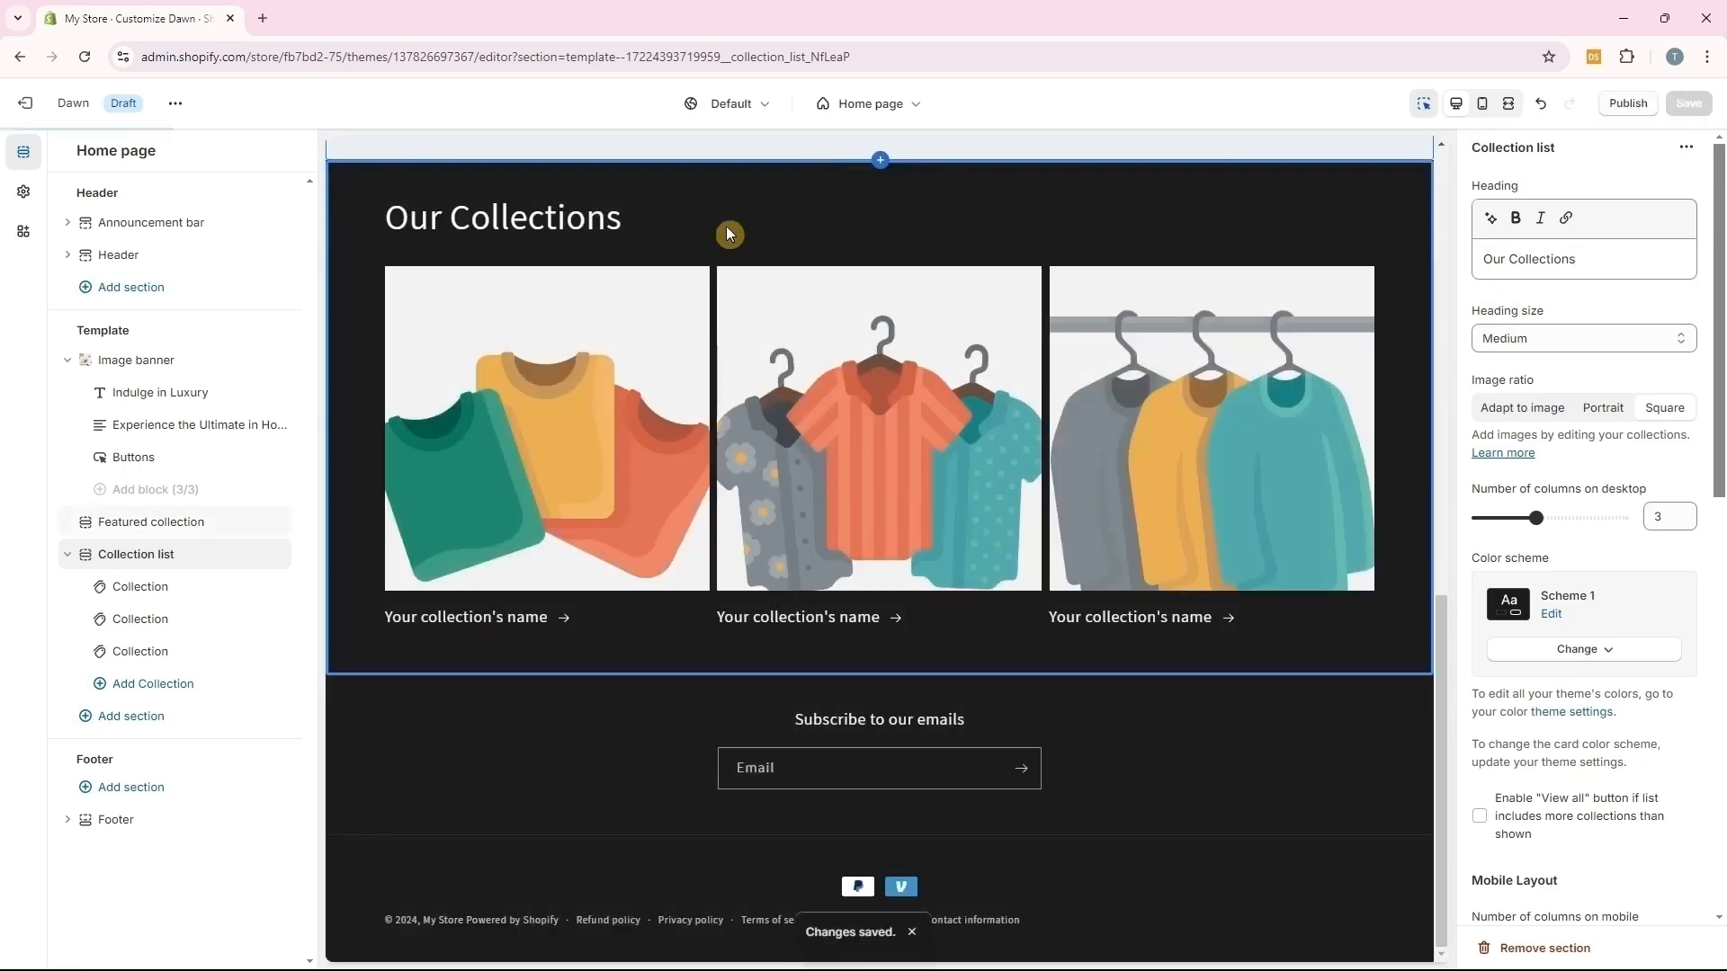
# Set the featured collection's heading size to Medium and save
pyautogui.scroll(7, 661, 351)
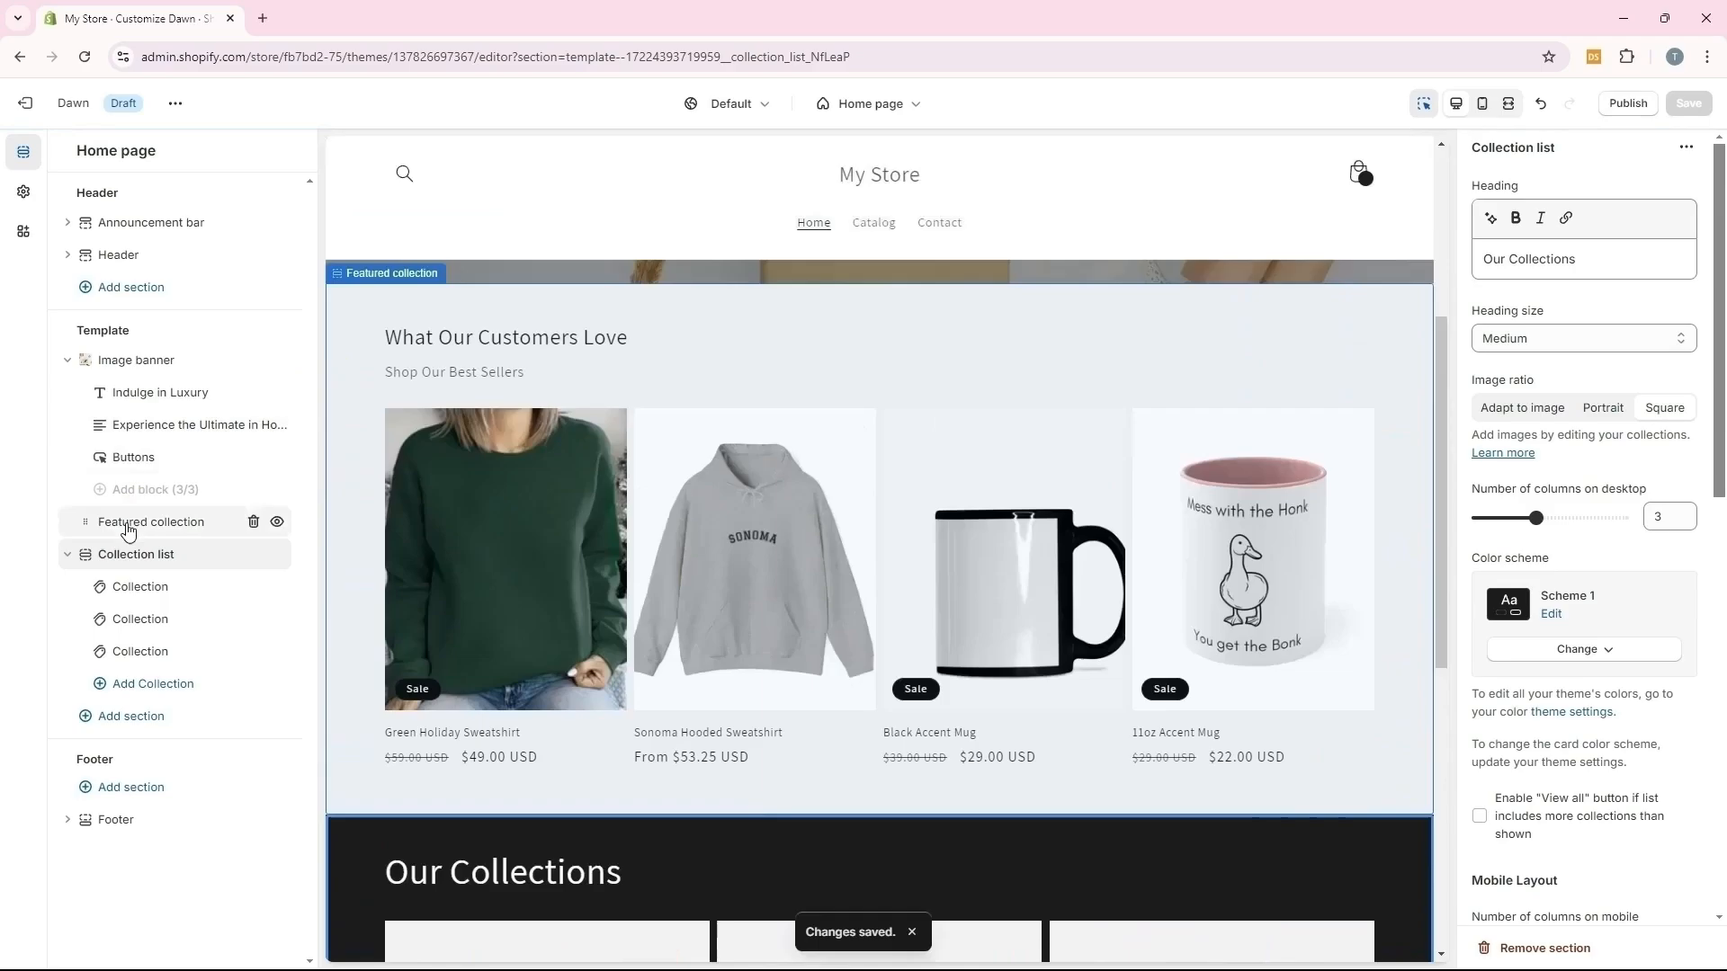
pyautogui.click(129, 531)
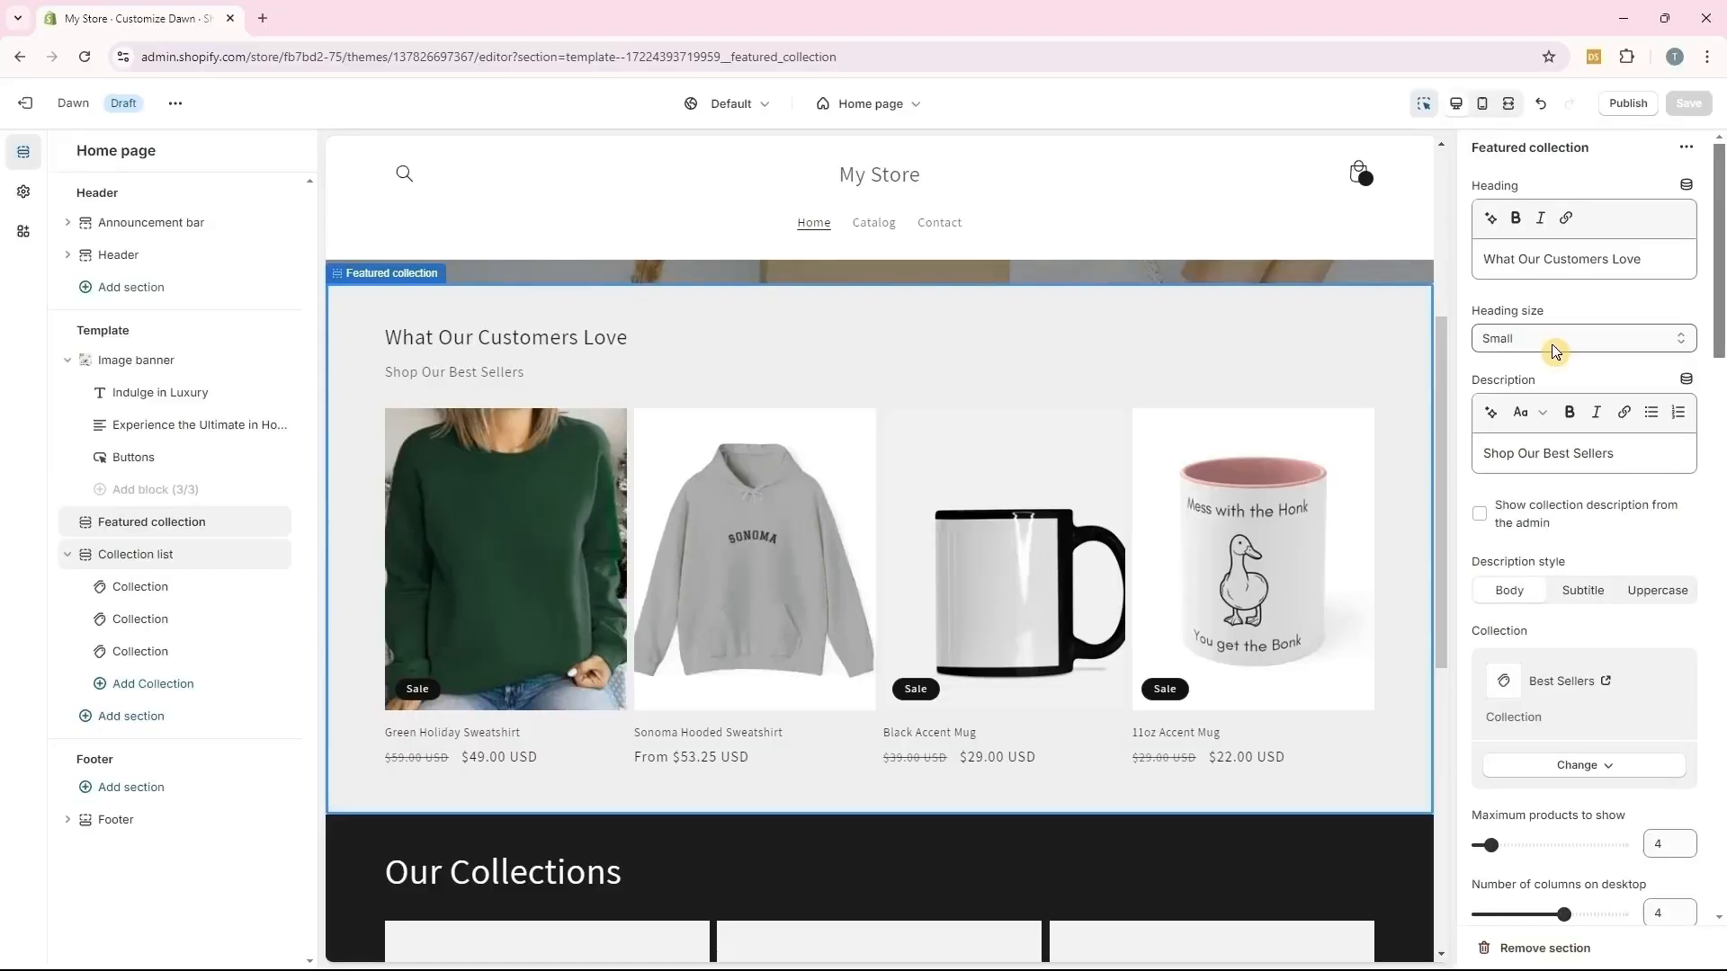
pyautogui.click(1555, 341)
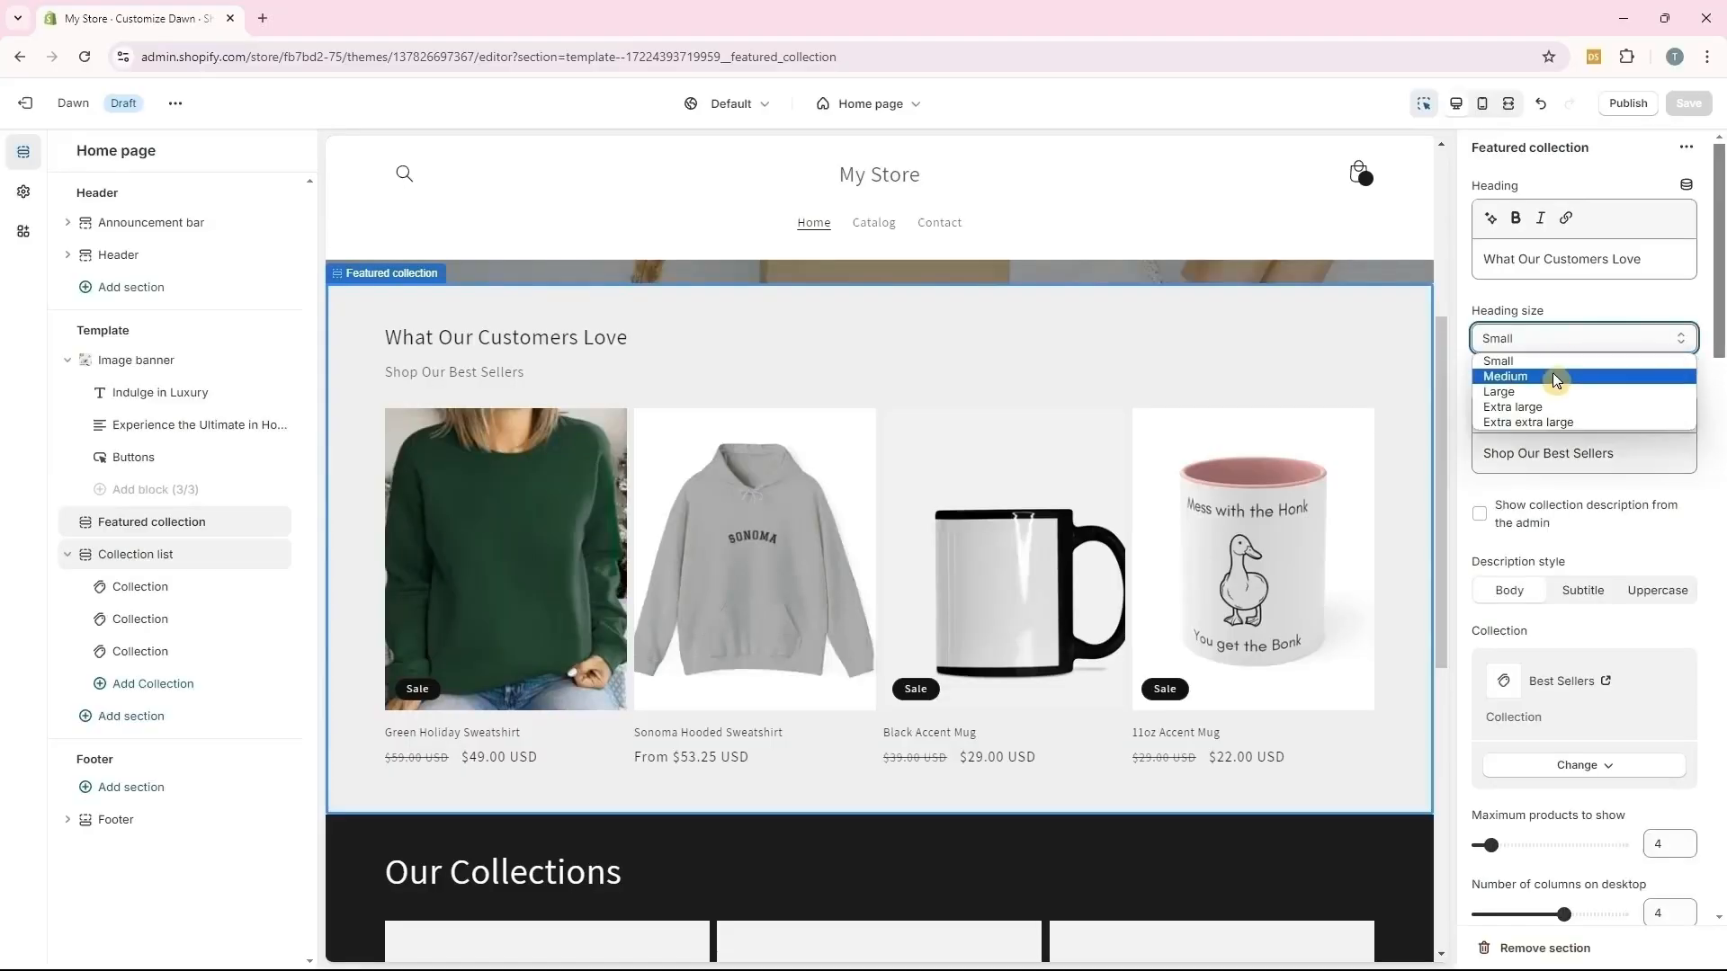
pyautogui.click(1552, 376)
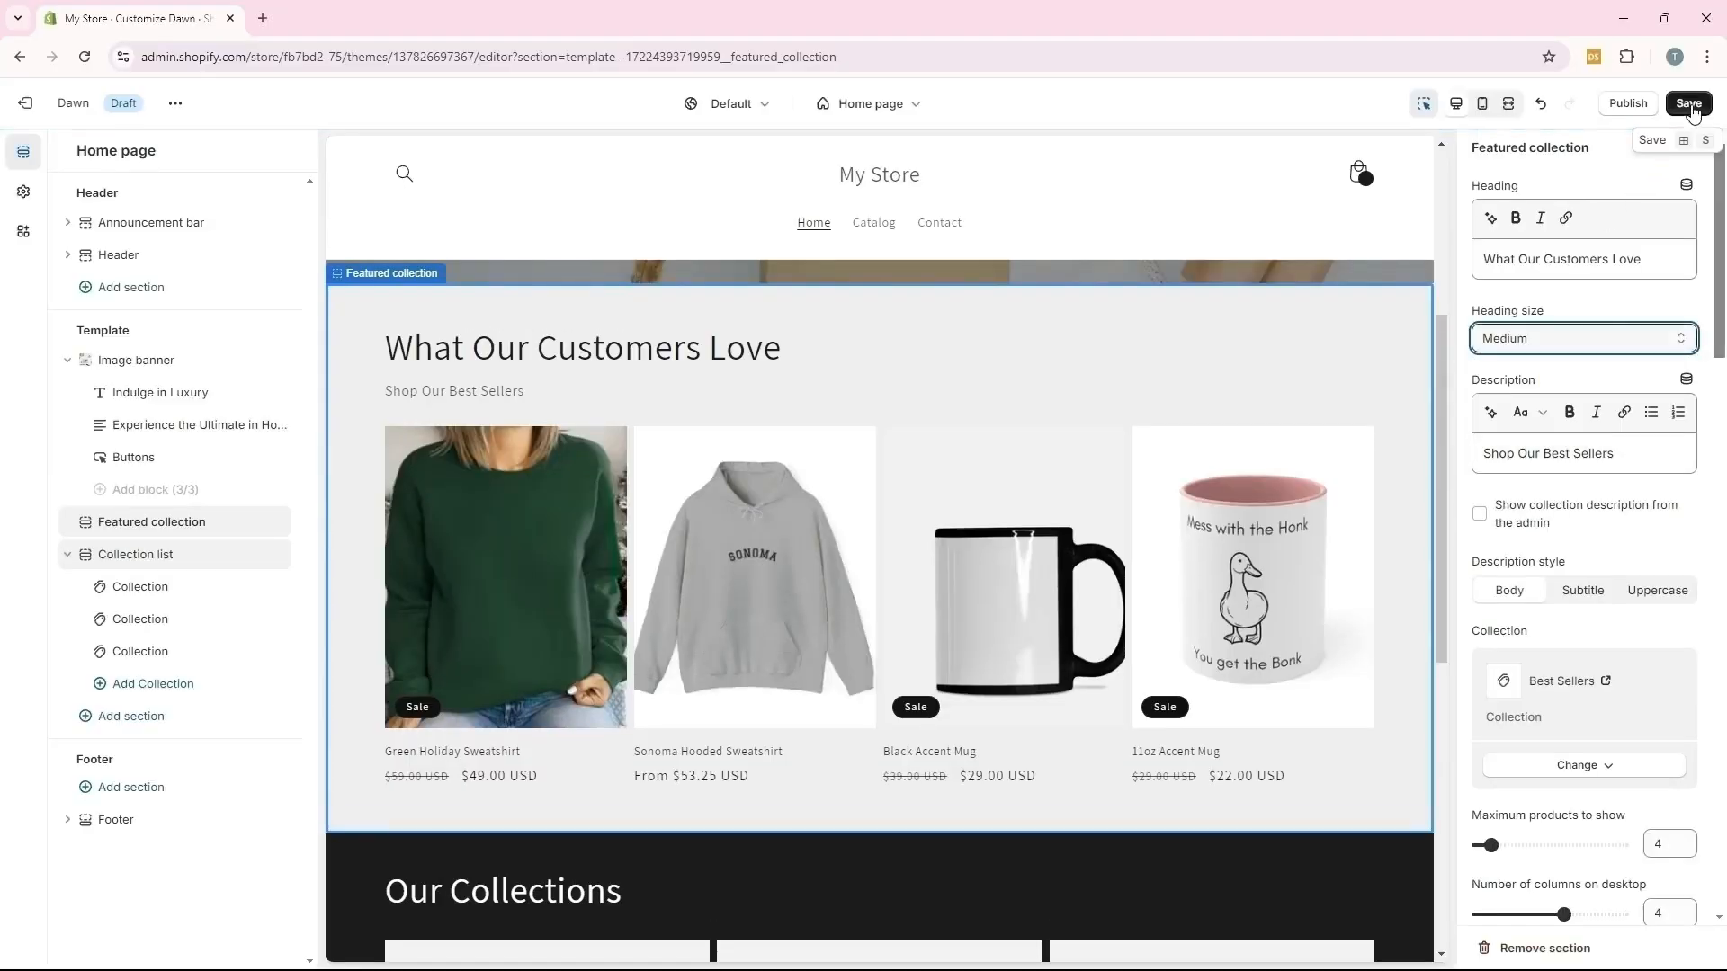
pyautogui.click(1689, 104)
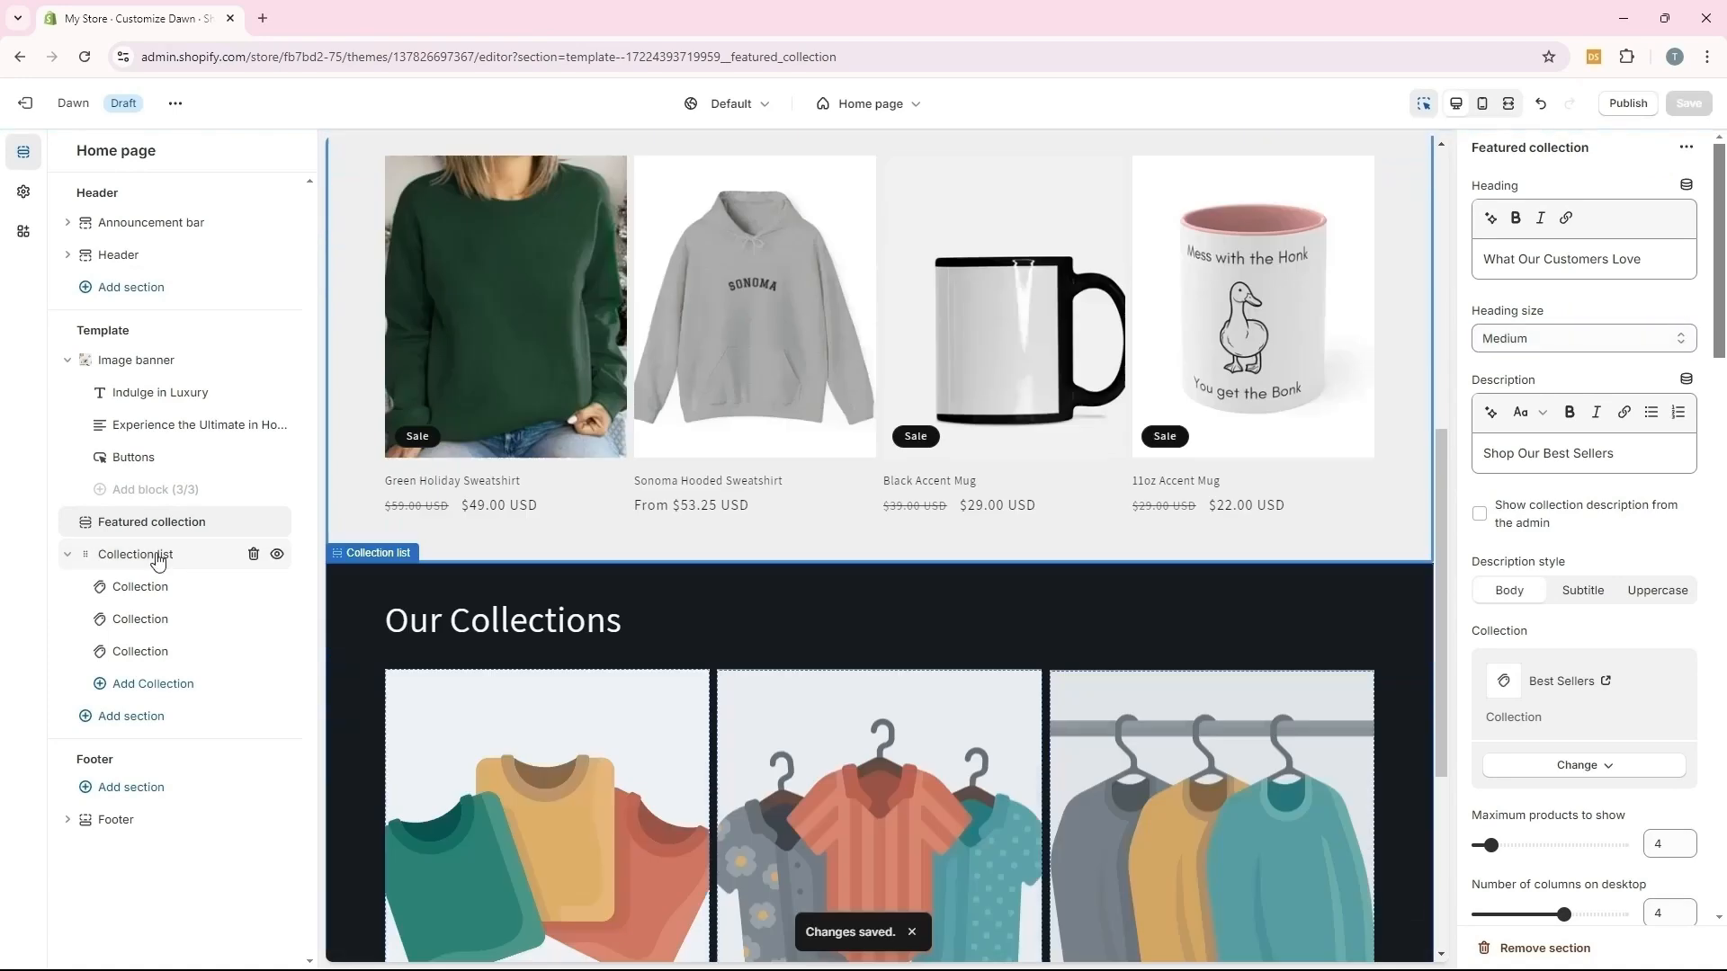
# Set the collection list to 4 columns on desktop, change its color scheme to Scheme 3, and save
pyautogui.click(158, 556)
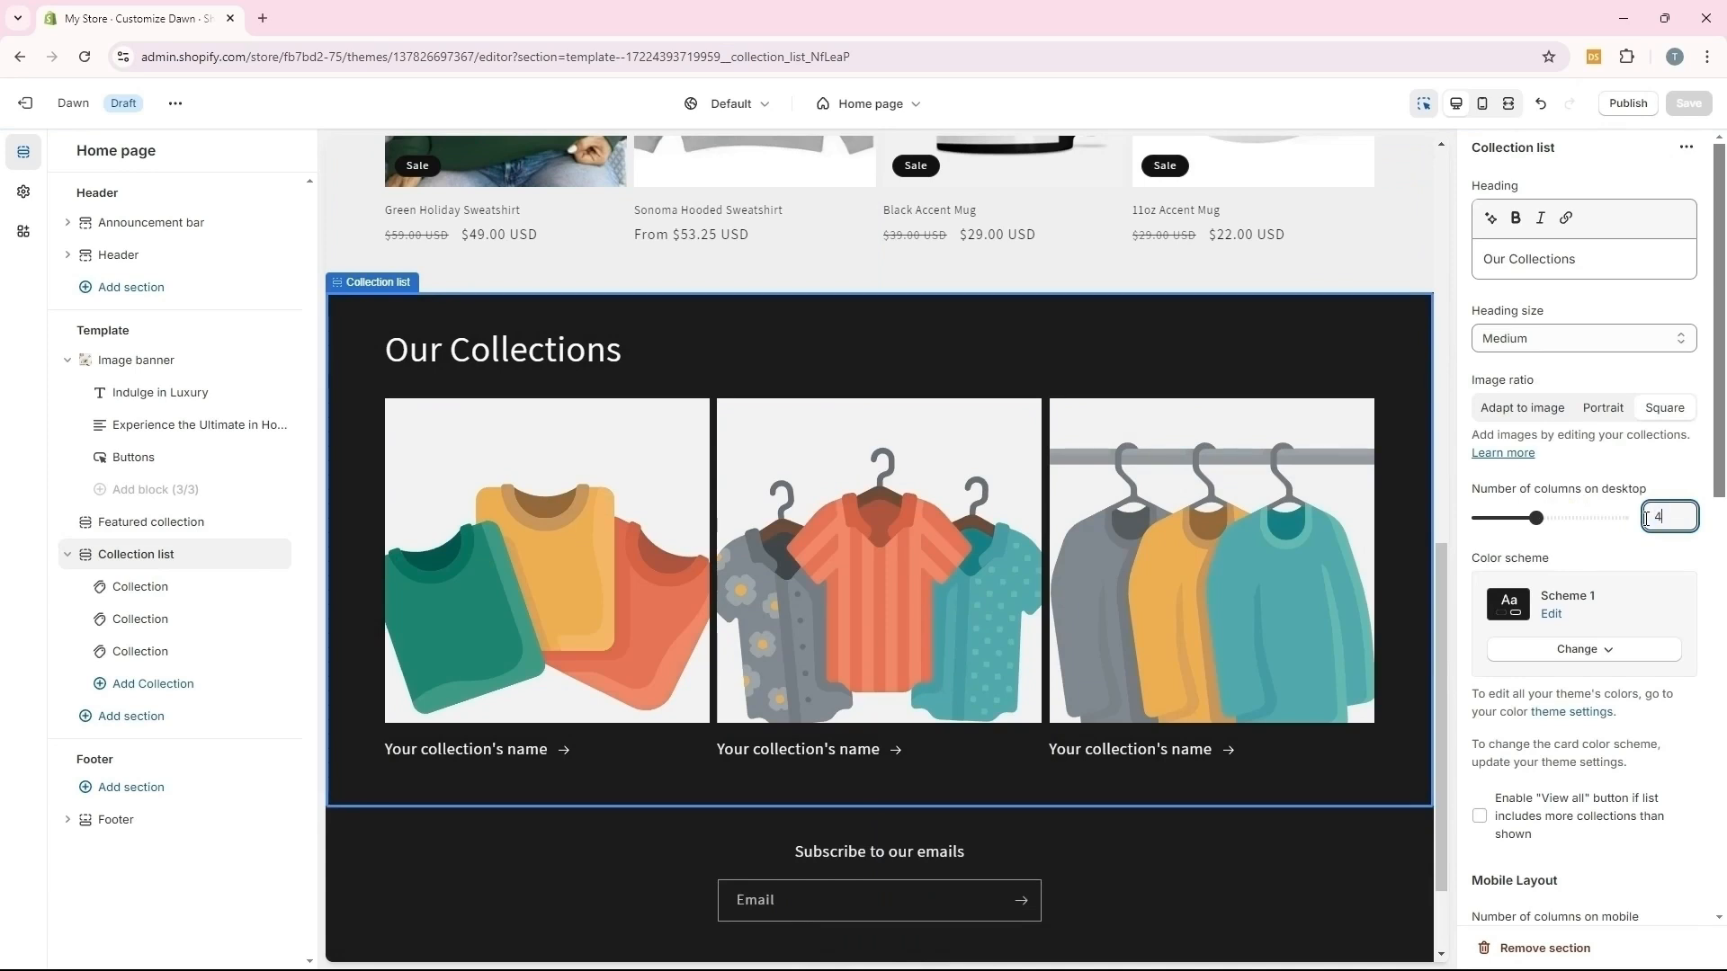
pyautogui.press('Return')
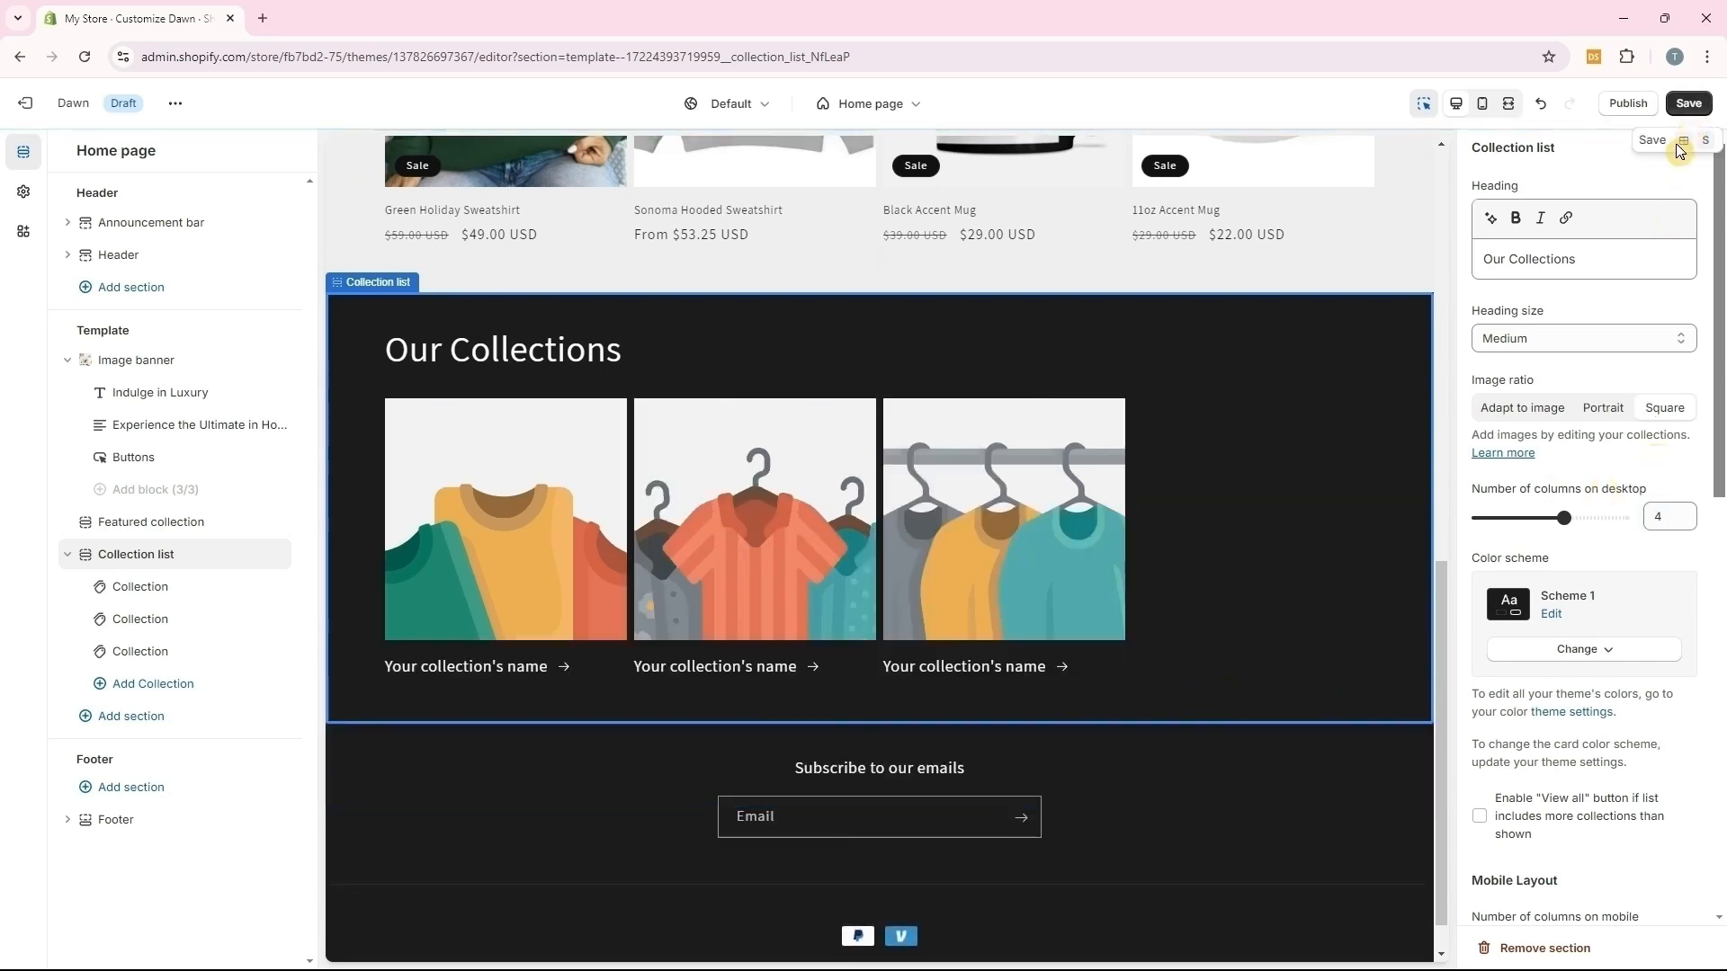
pyautogui.scroll(-1, 1610, 531)
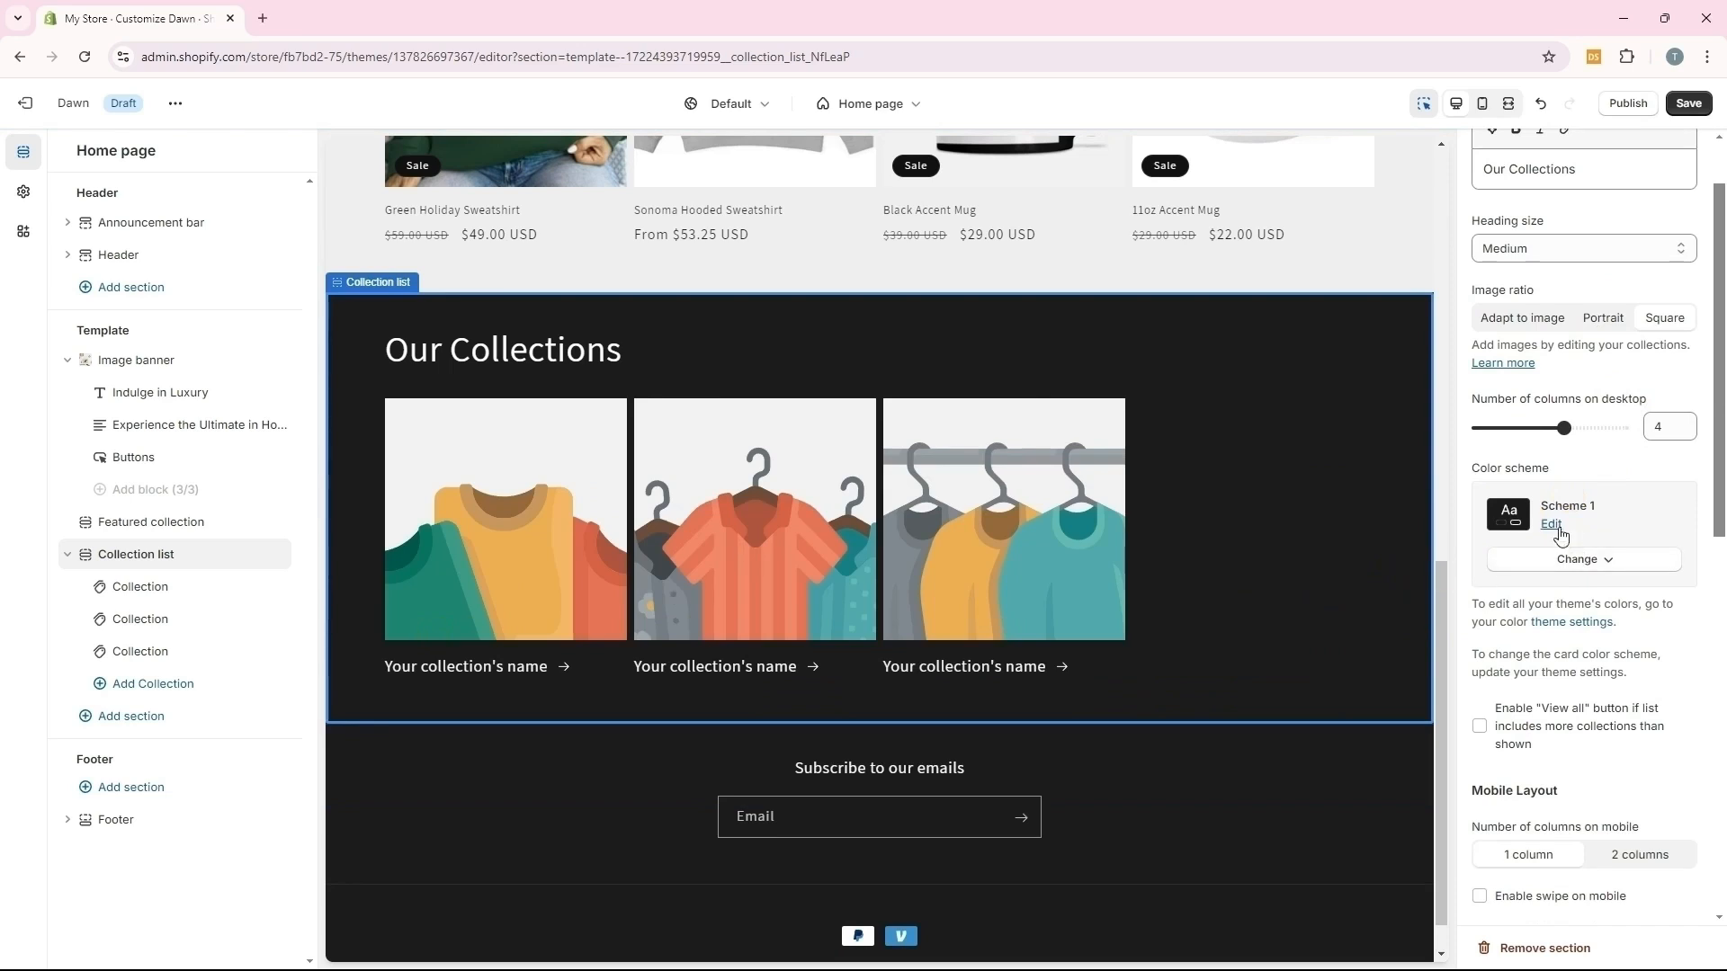
pyautogui.click(1549, 529)
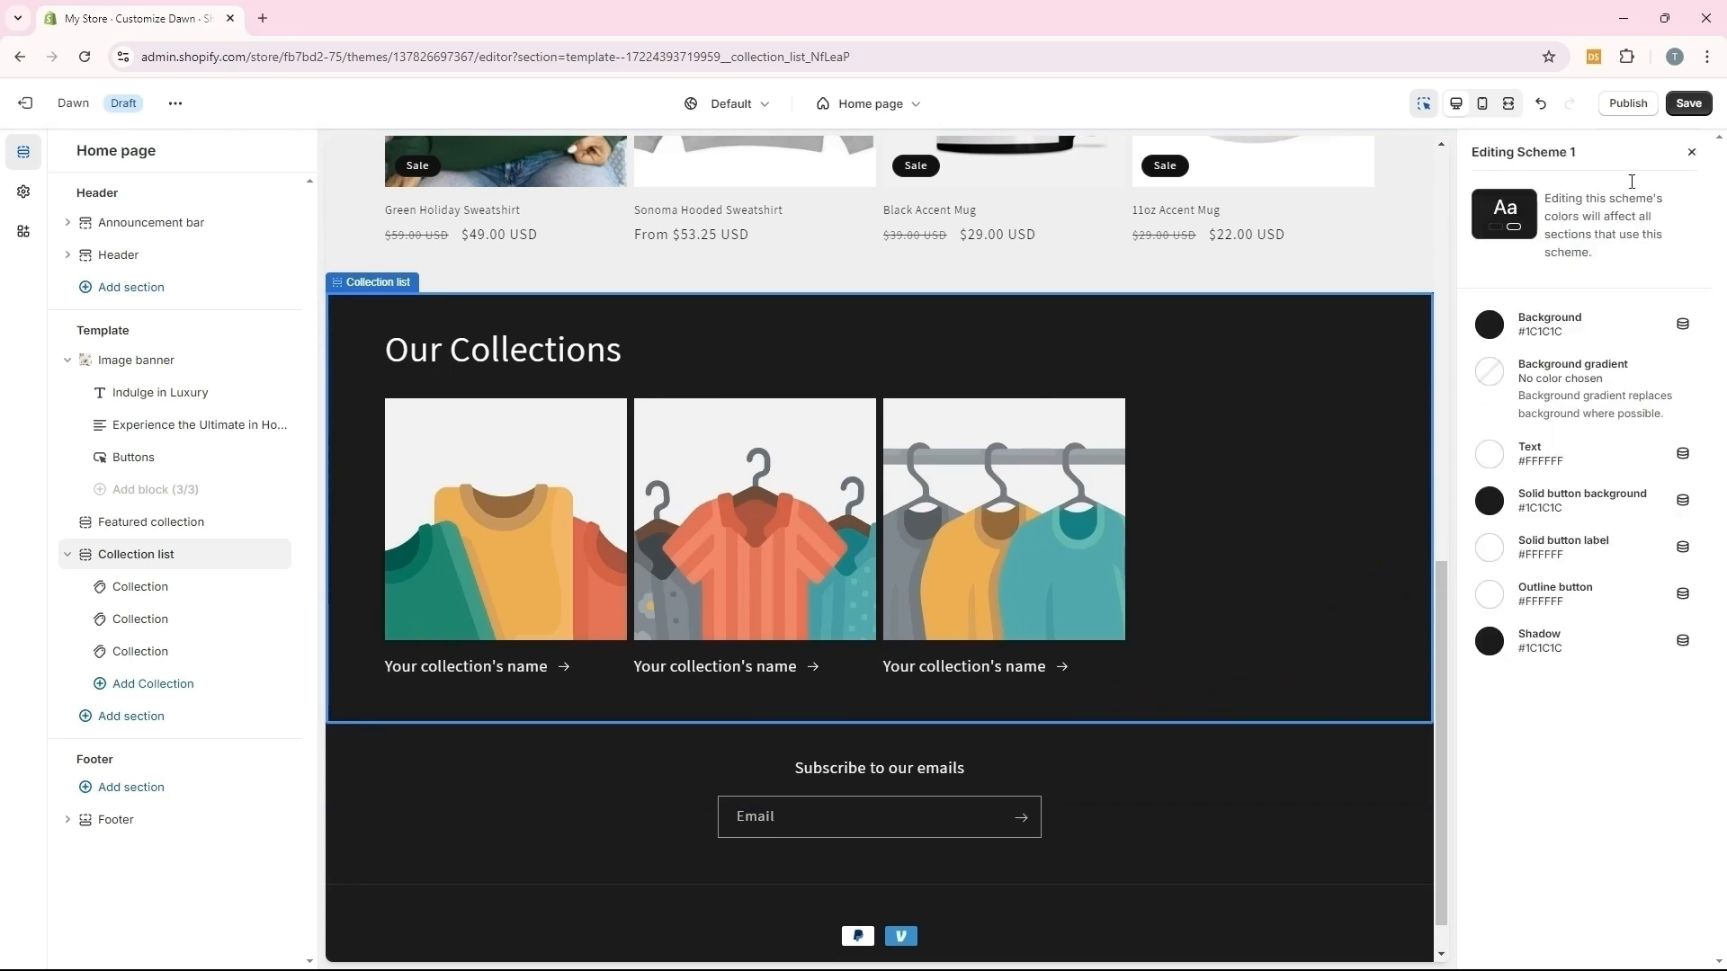
pyautogui.click(1684, 151)
pyautogui.click(1592, 568)
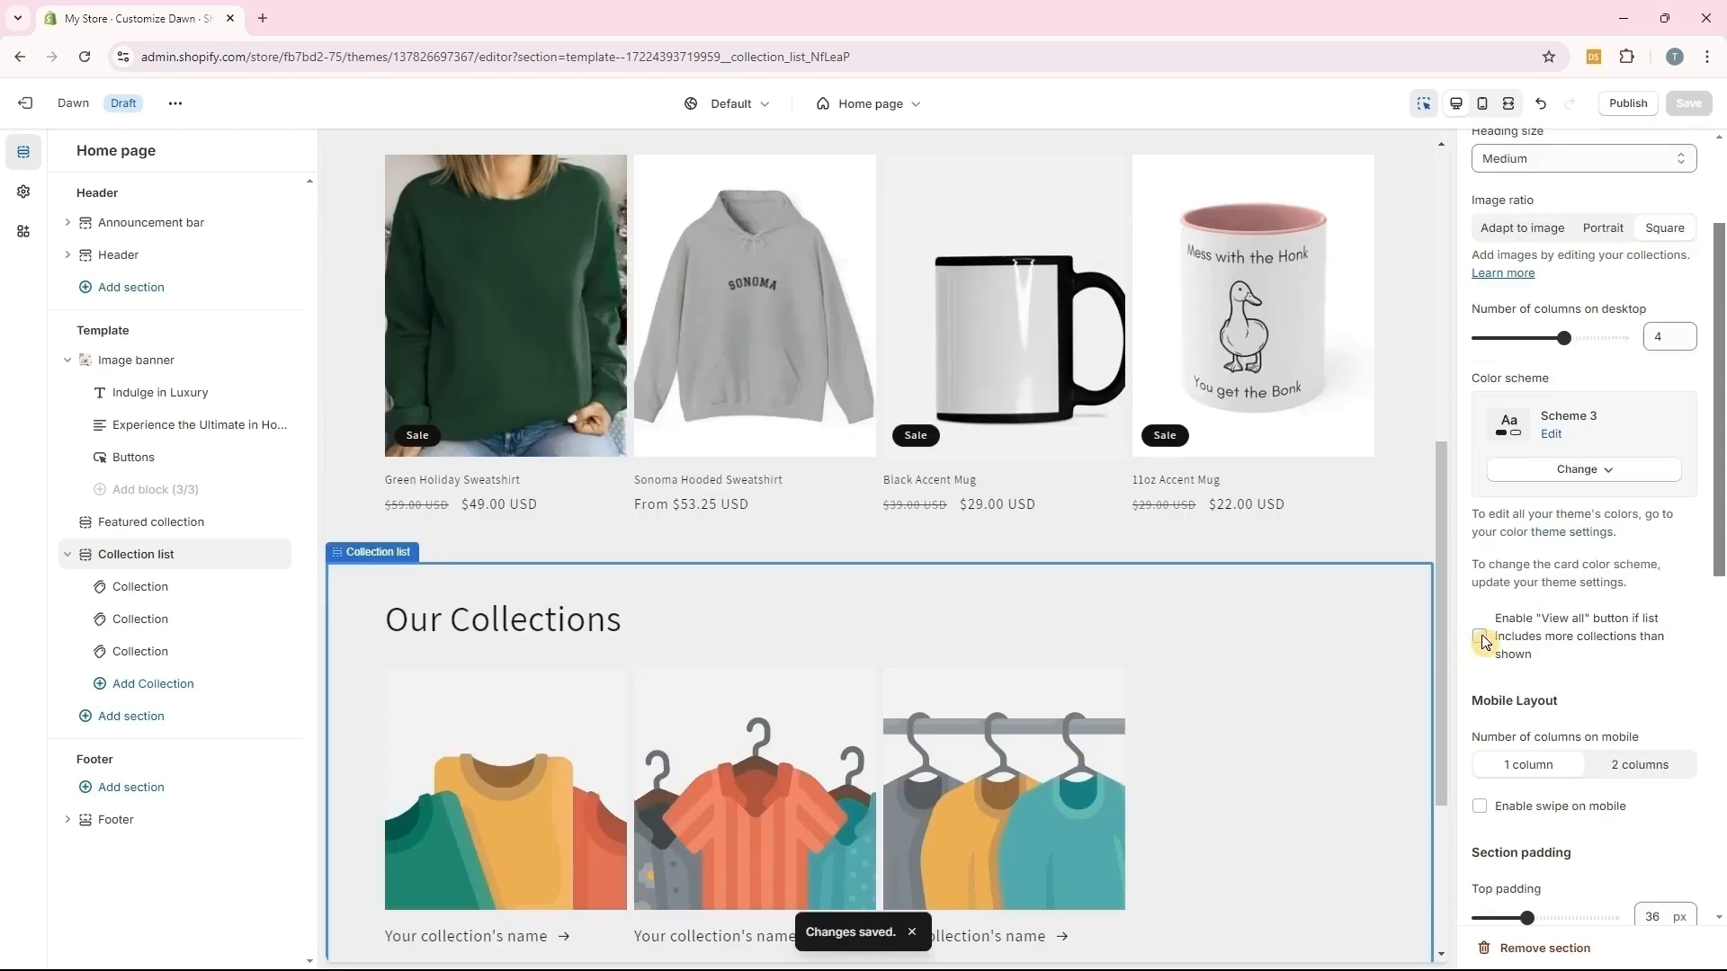
# Leave the collection list's "View all" button disabled, set the number of columns on mobile to 2, and save
pyautogui.click(1480, 638)
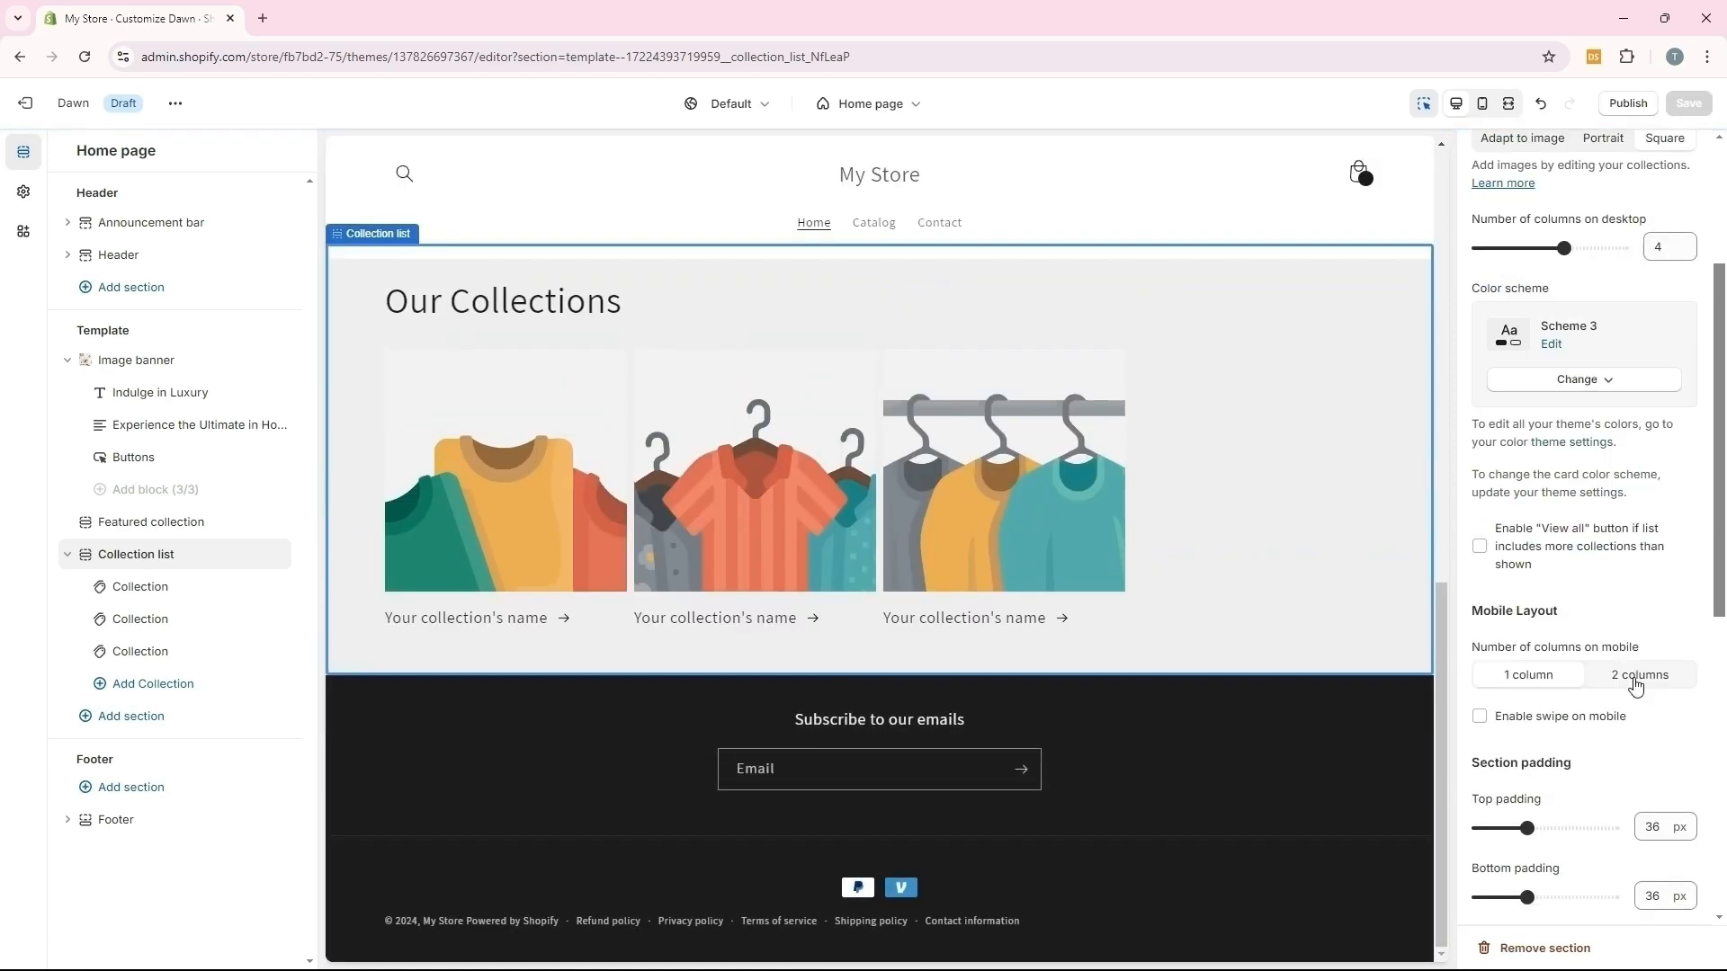
pyautogui.click(1636, 686)
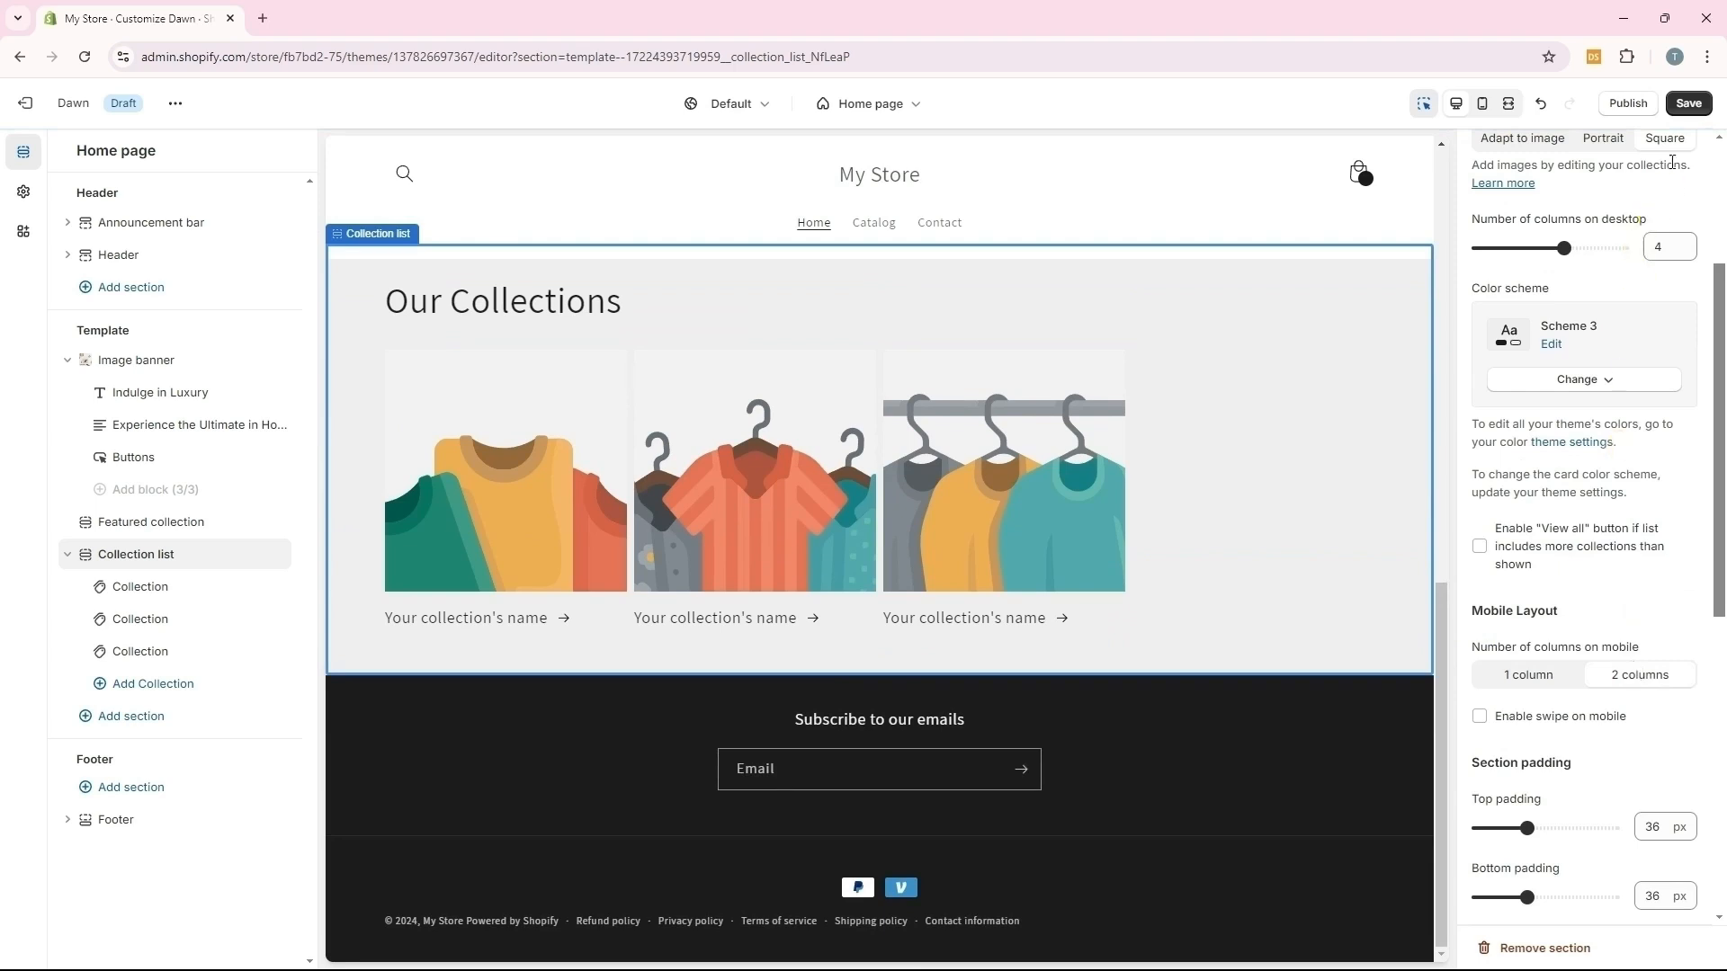
pyautogui.click(1685, 106)
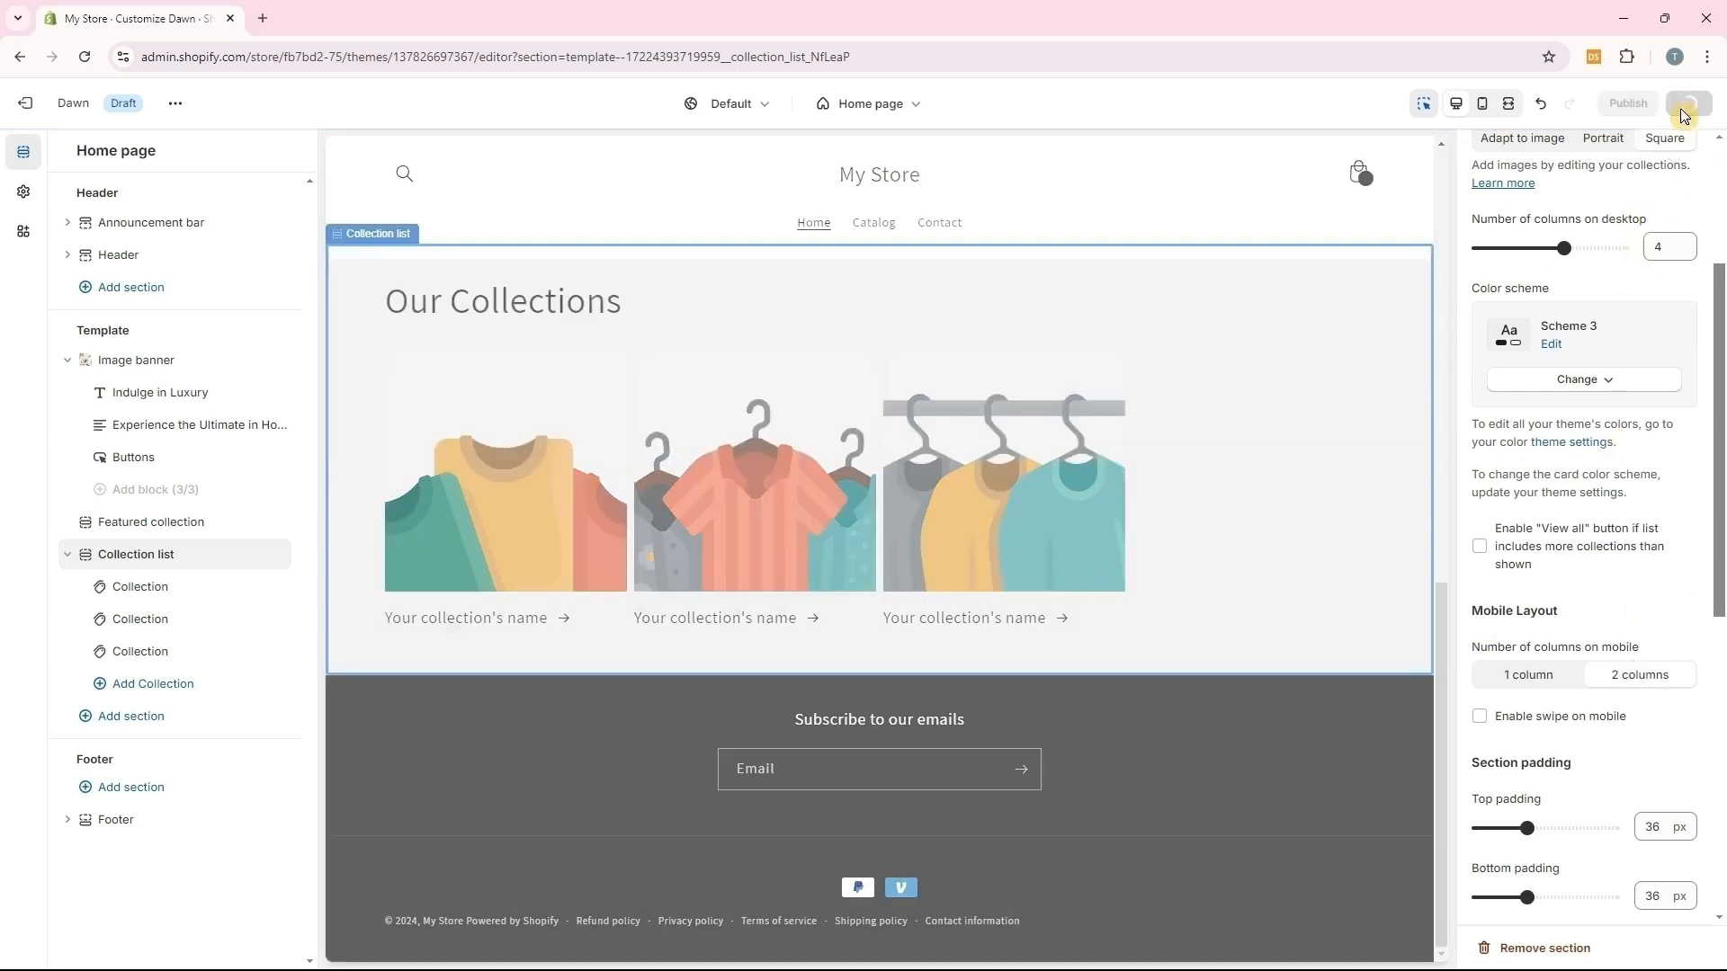
# Assign the Home page collection to the collection list's first block and save, looking at the page for creating a new collection beforehand
pyautogui.click(135, 589)
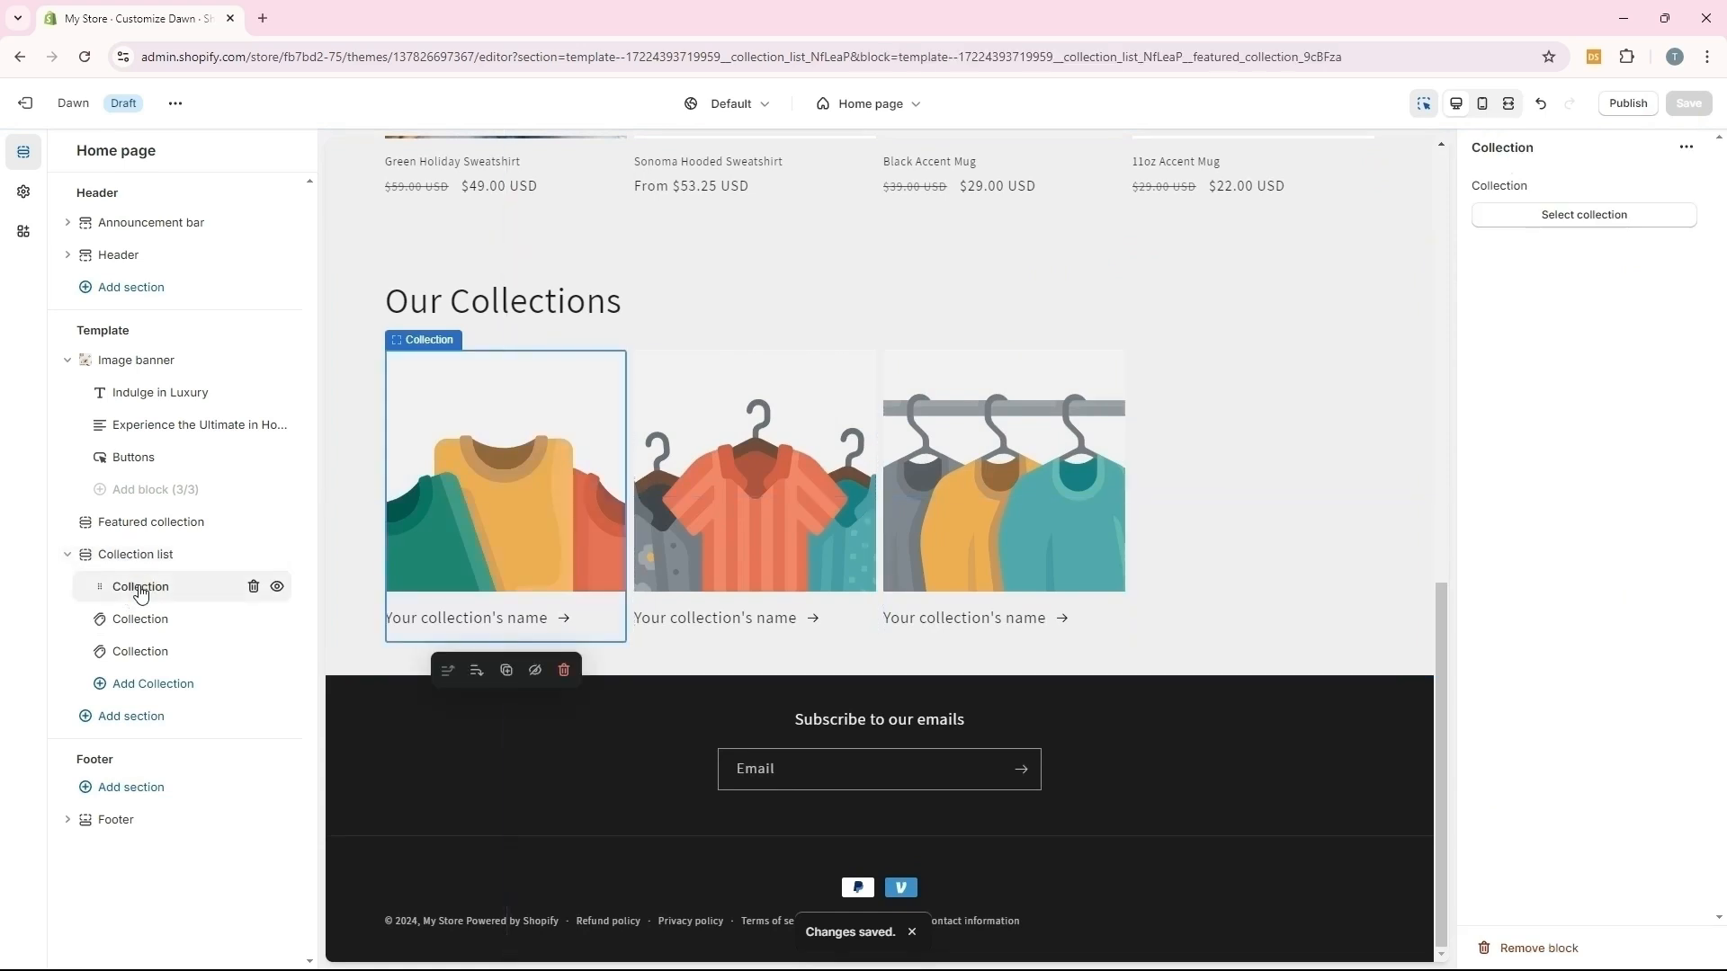
pyautogui.click(1572, 219)
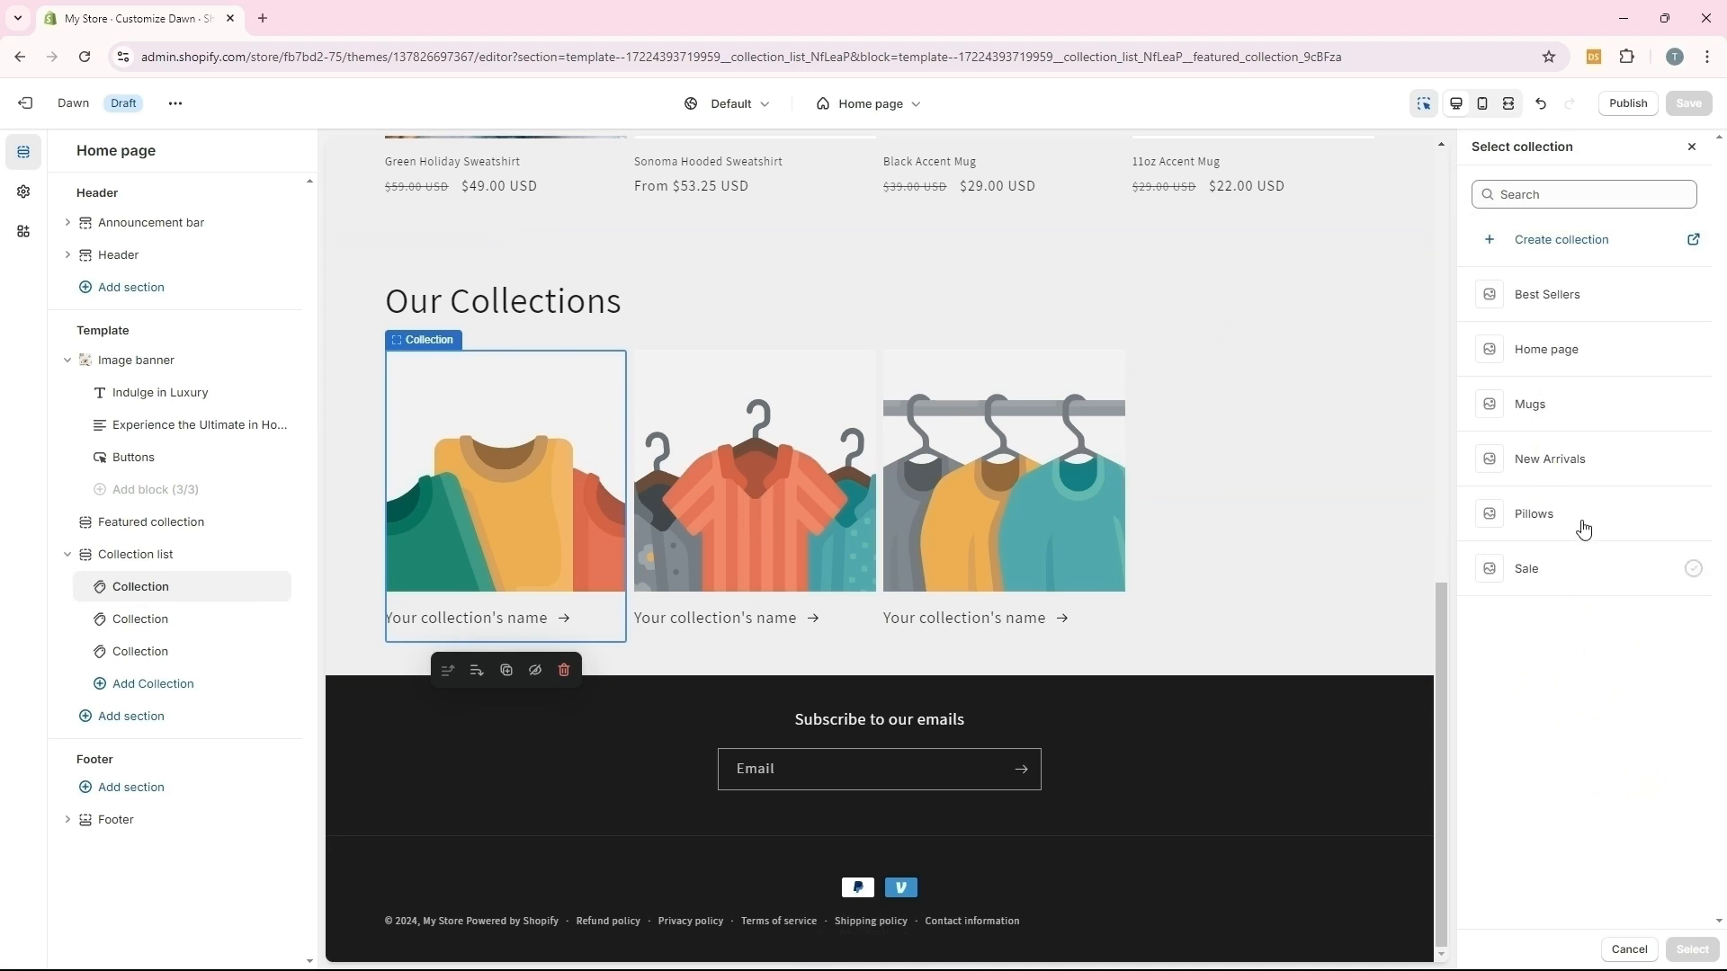
pyautogui.click(1573, 258)
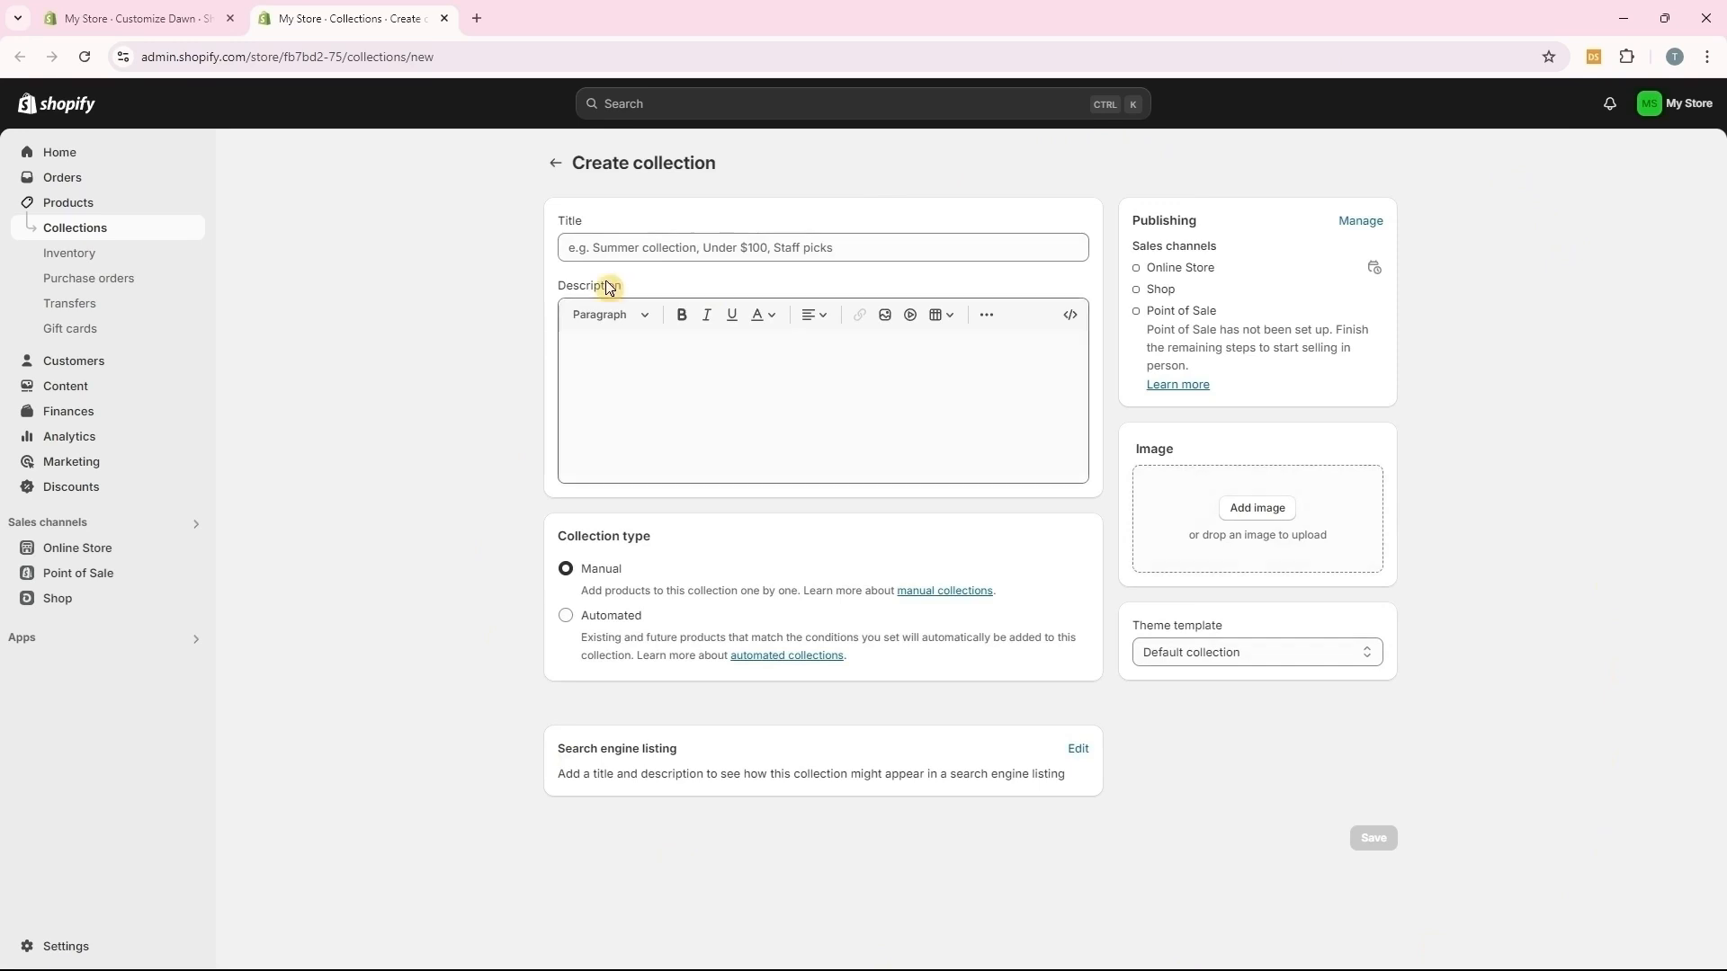
pyautogui.click(183, 26)
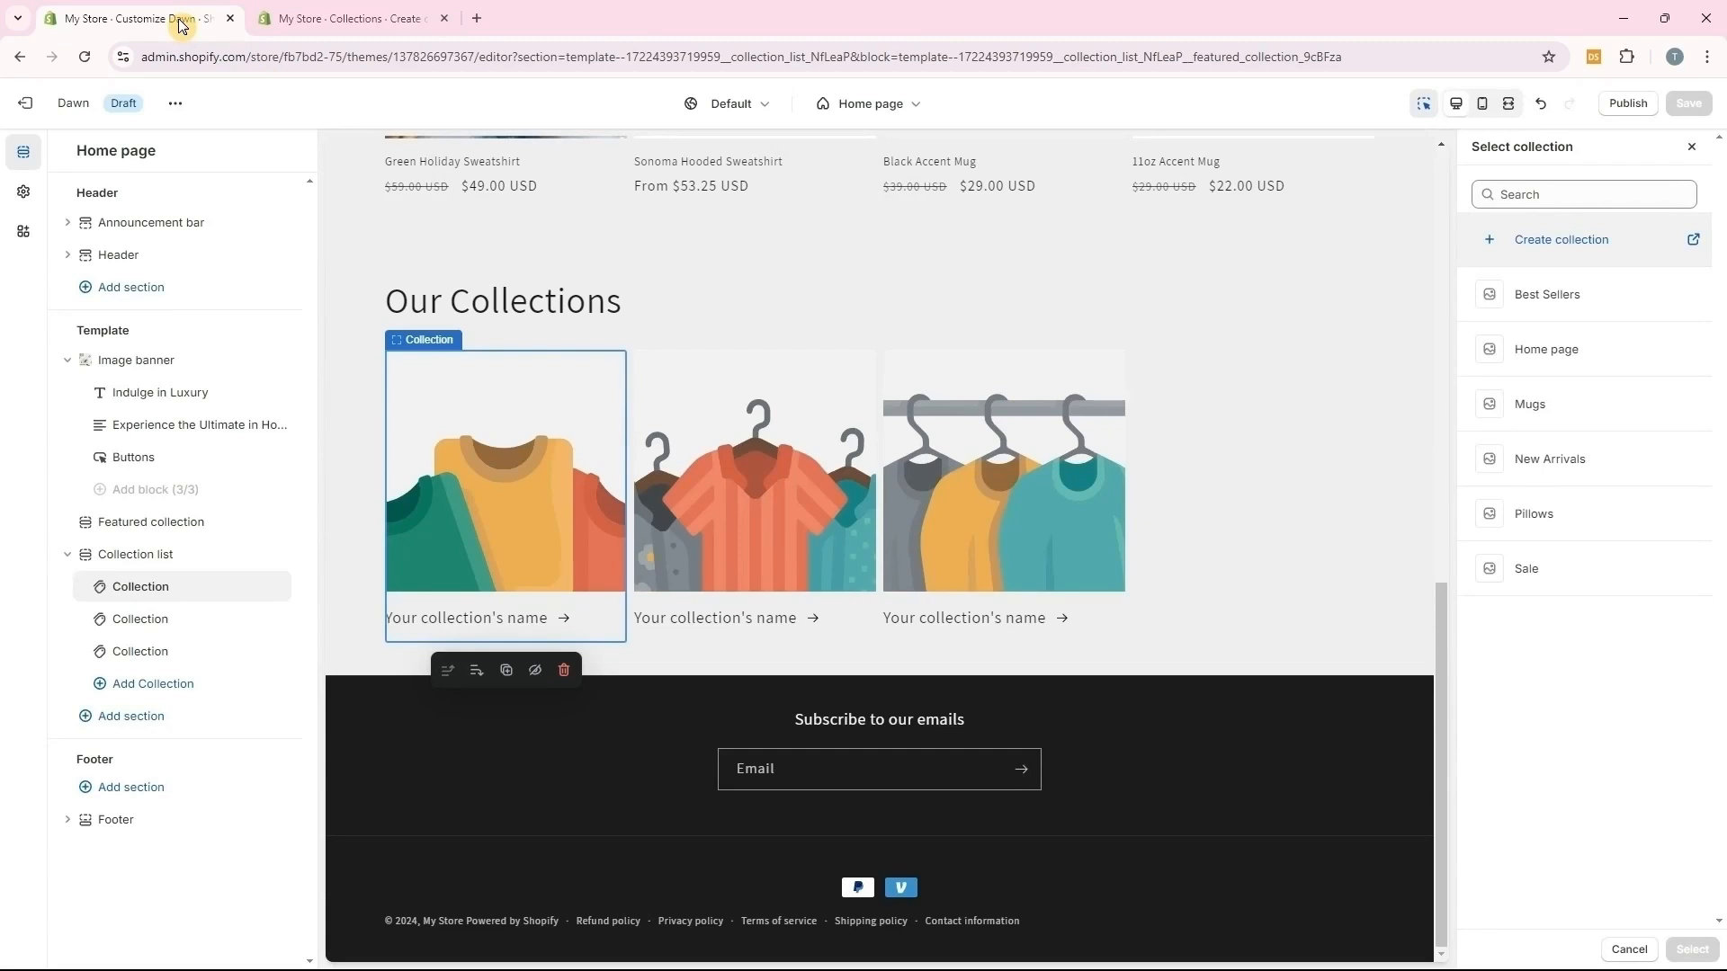
pyautogui.click(1549, 357)
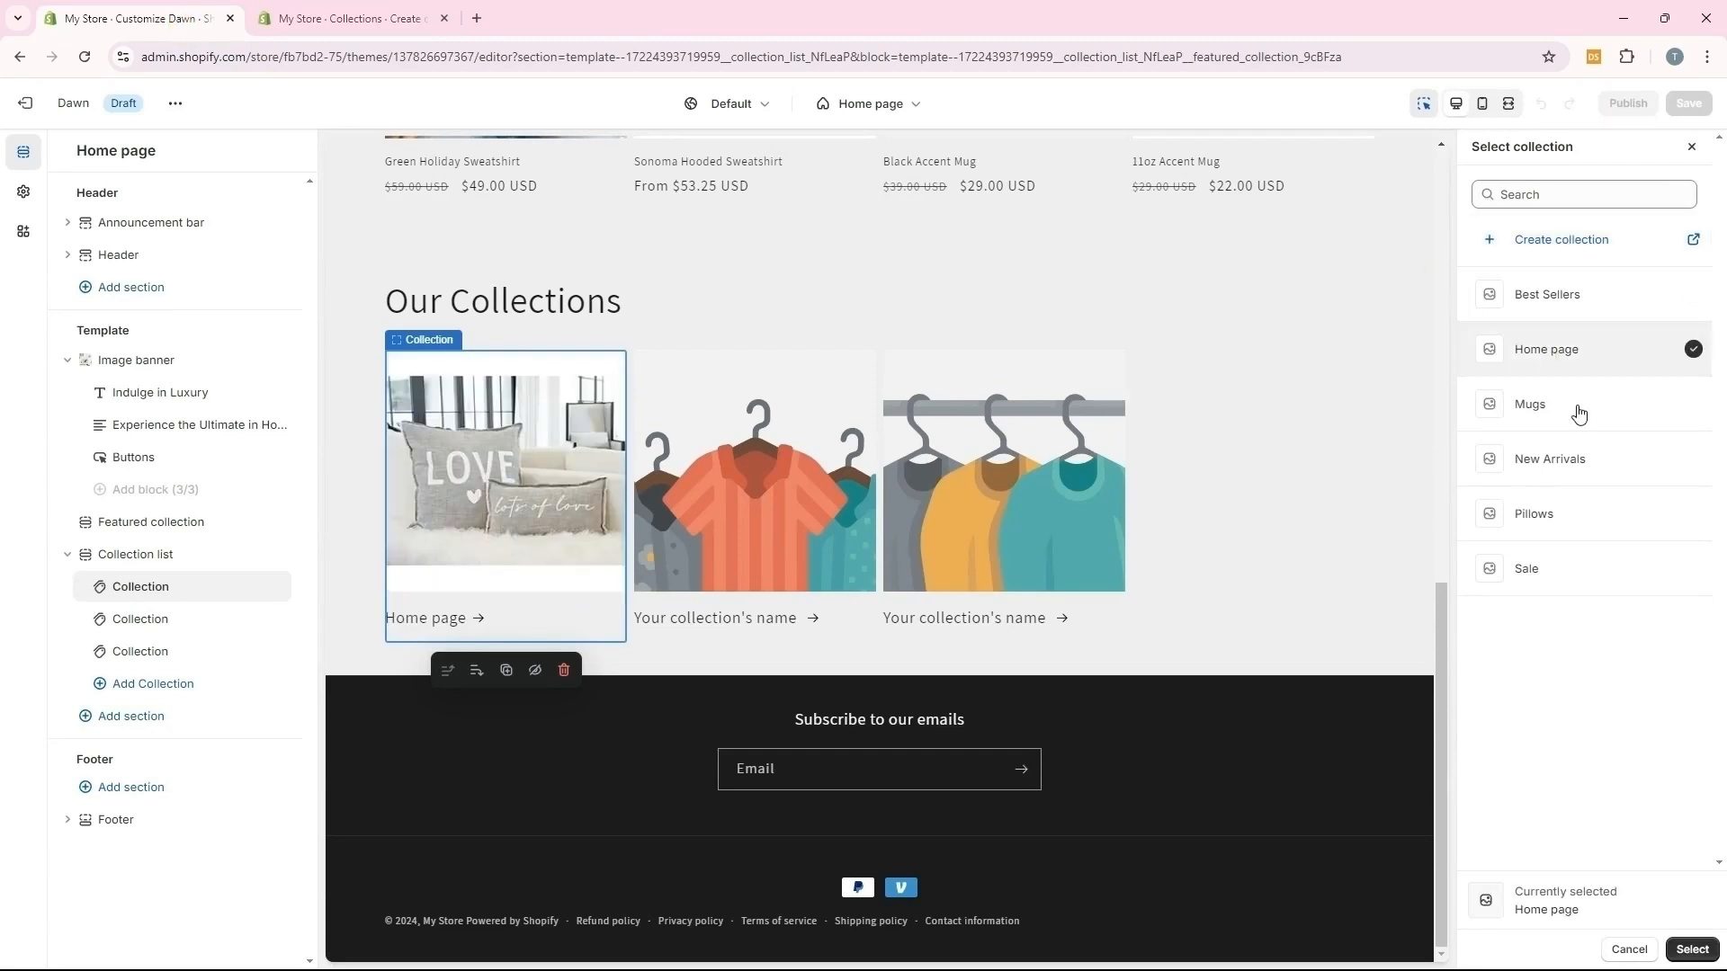
pyautogui.click(1695, 948)
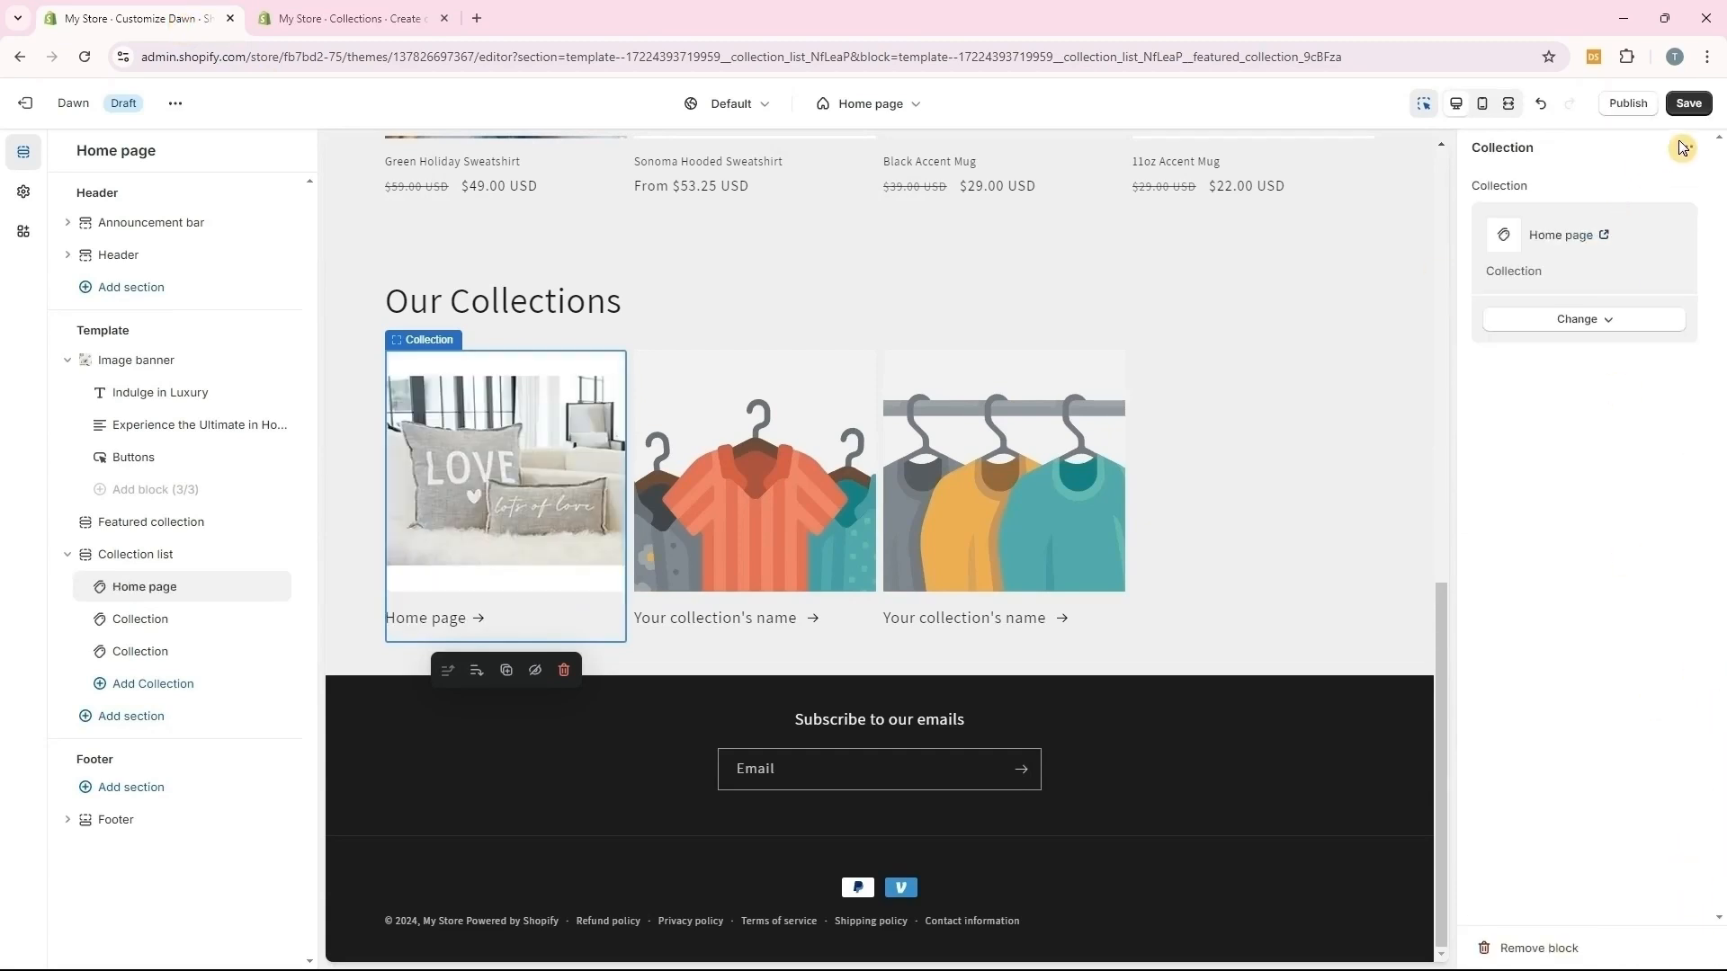
pyautogui.click(1689, 103)
# Assign the New Arrivals collection to the collection list's second block and save
pyautogui.click(127, 621)
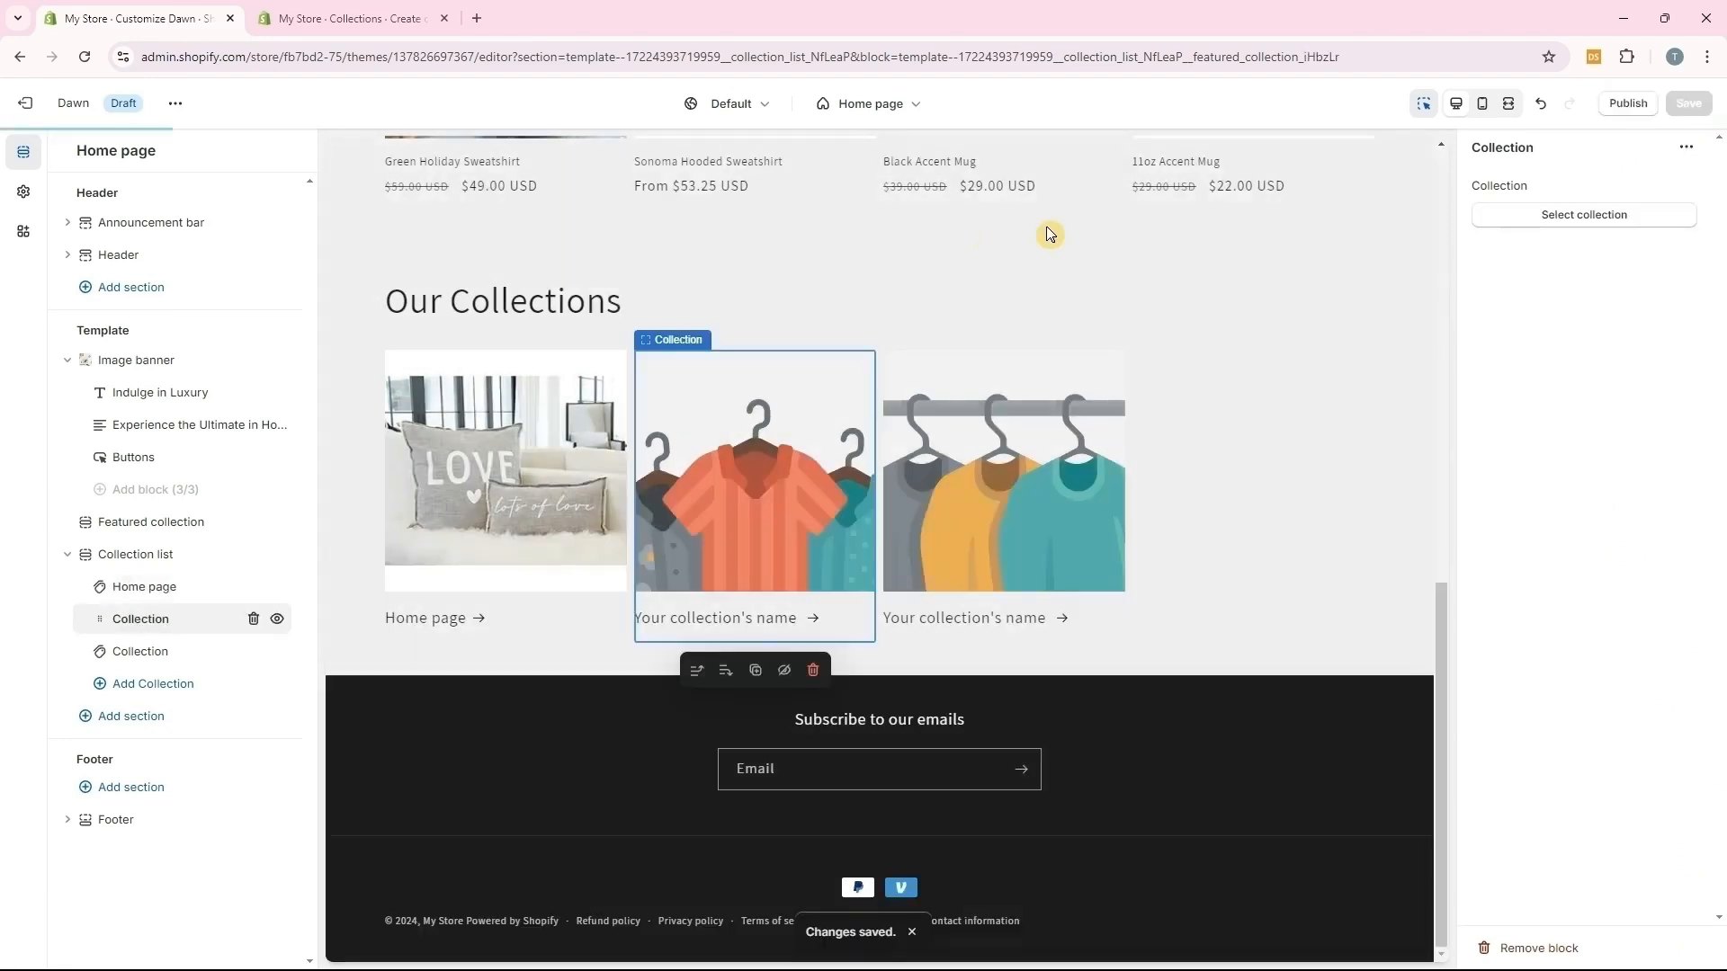
pyautogui.click(1576, 220)
pyautogui.click(1544, 479)
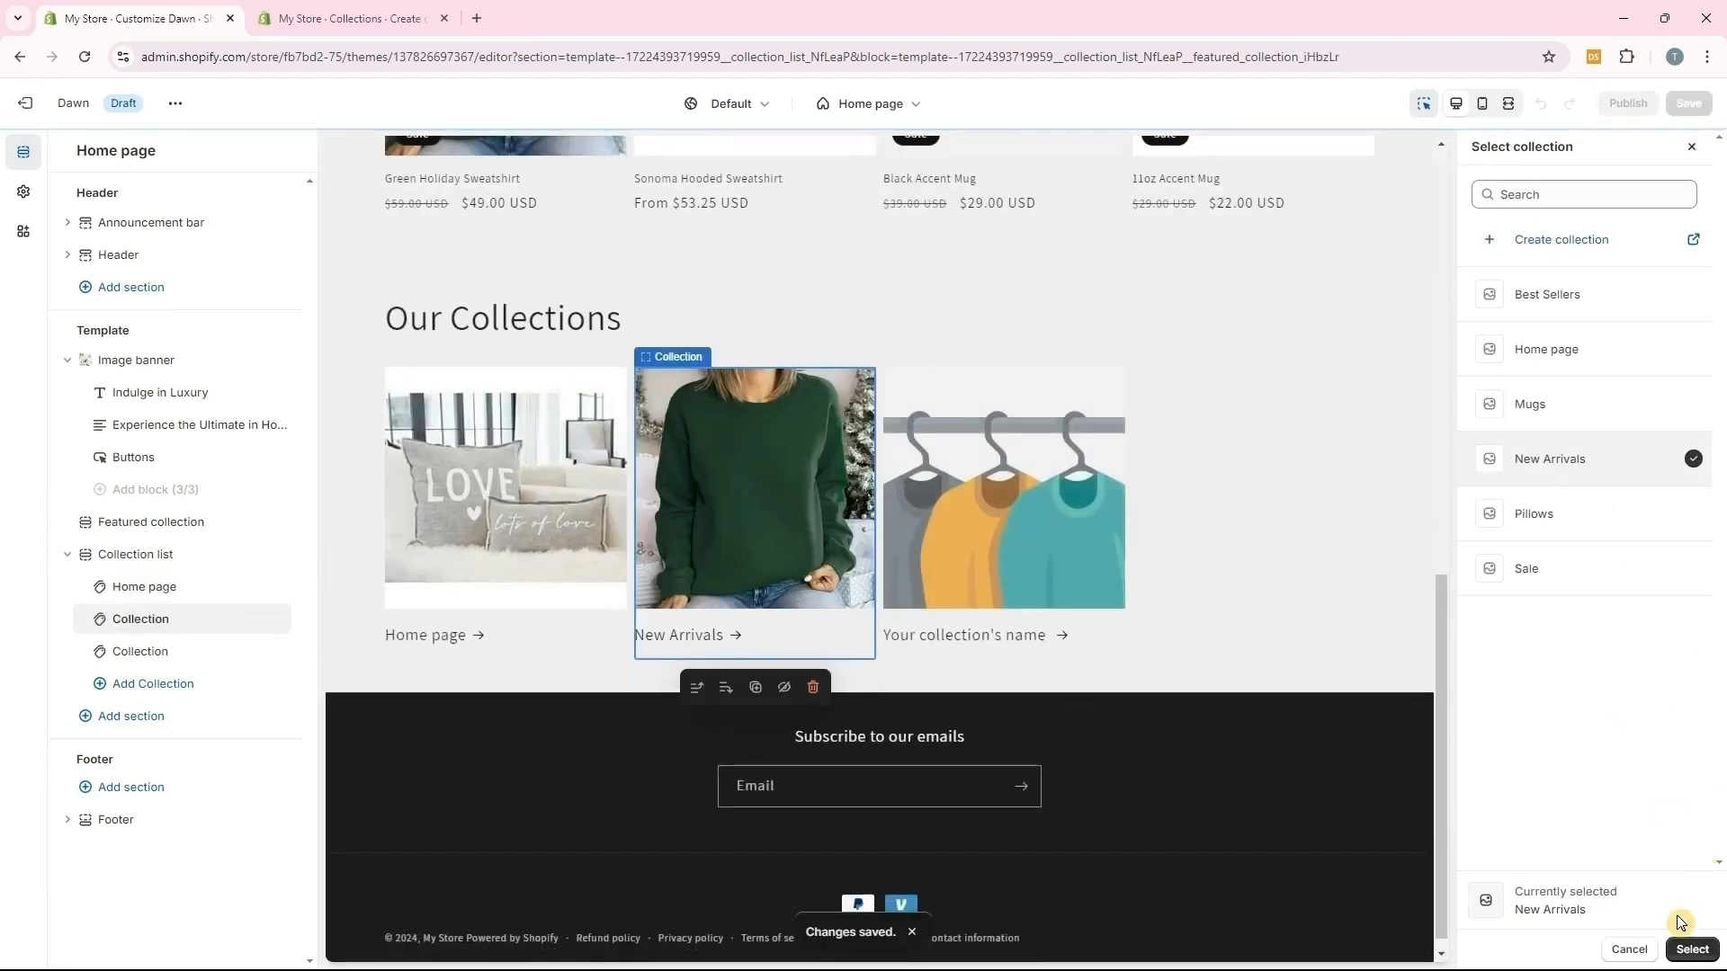
pyautogui.click(1692, 949)
pyautogui.click(1682, 104)
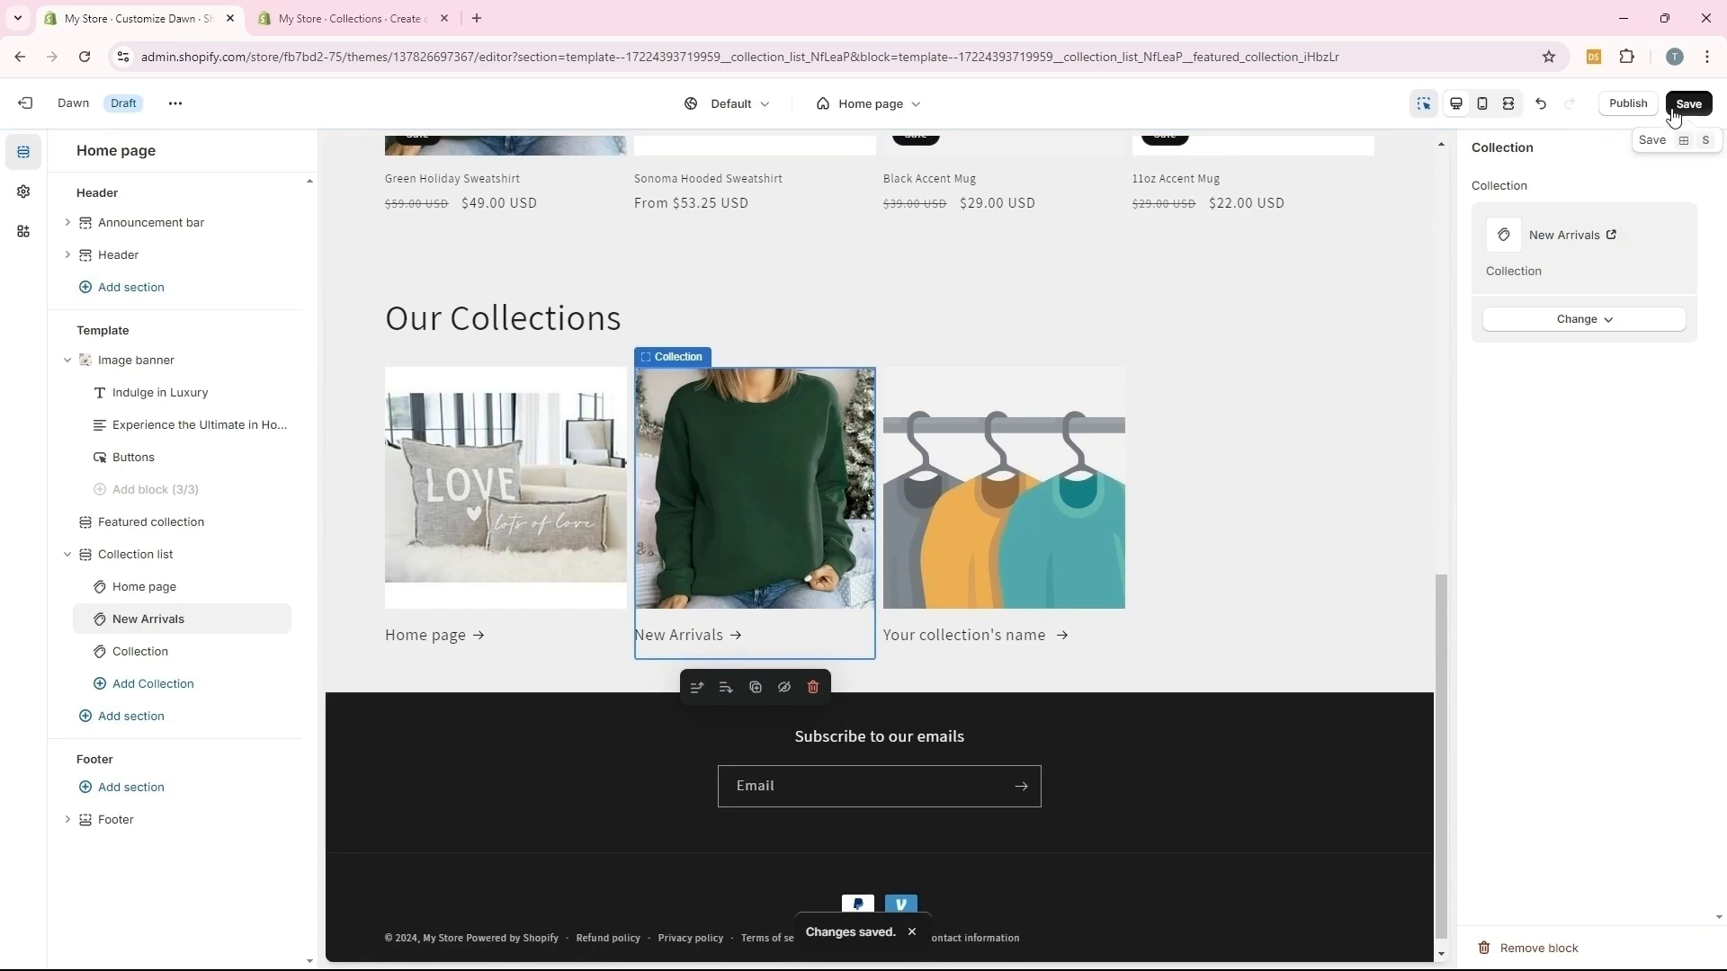
# Assign the Pillows collection to the collection list's third block and save
pyautogui.click(193, 653)
pyautogui.click(1576, 224)
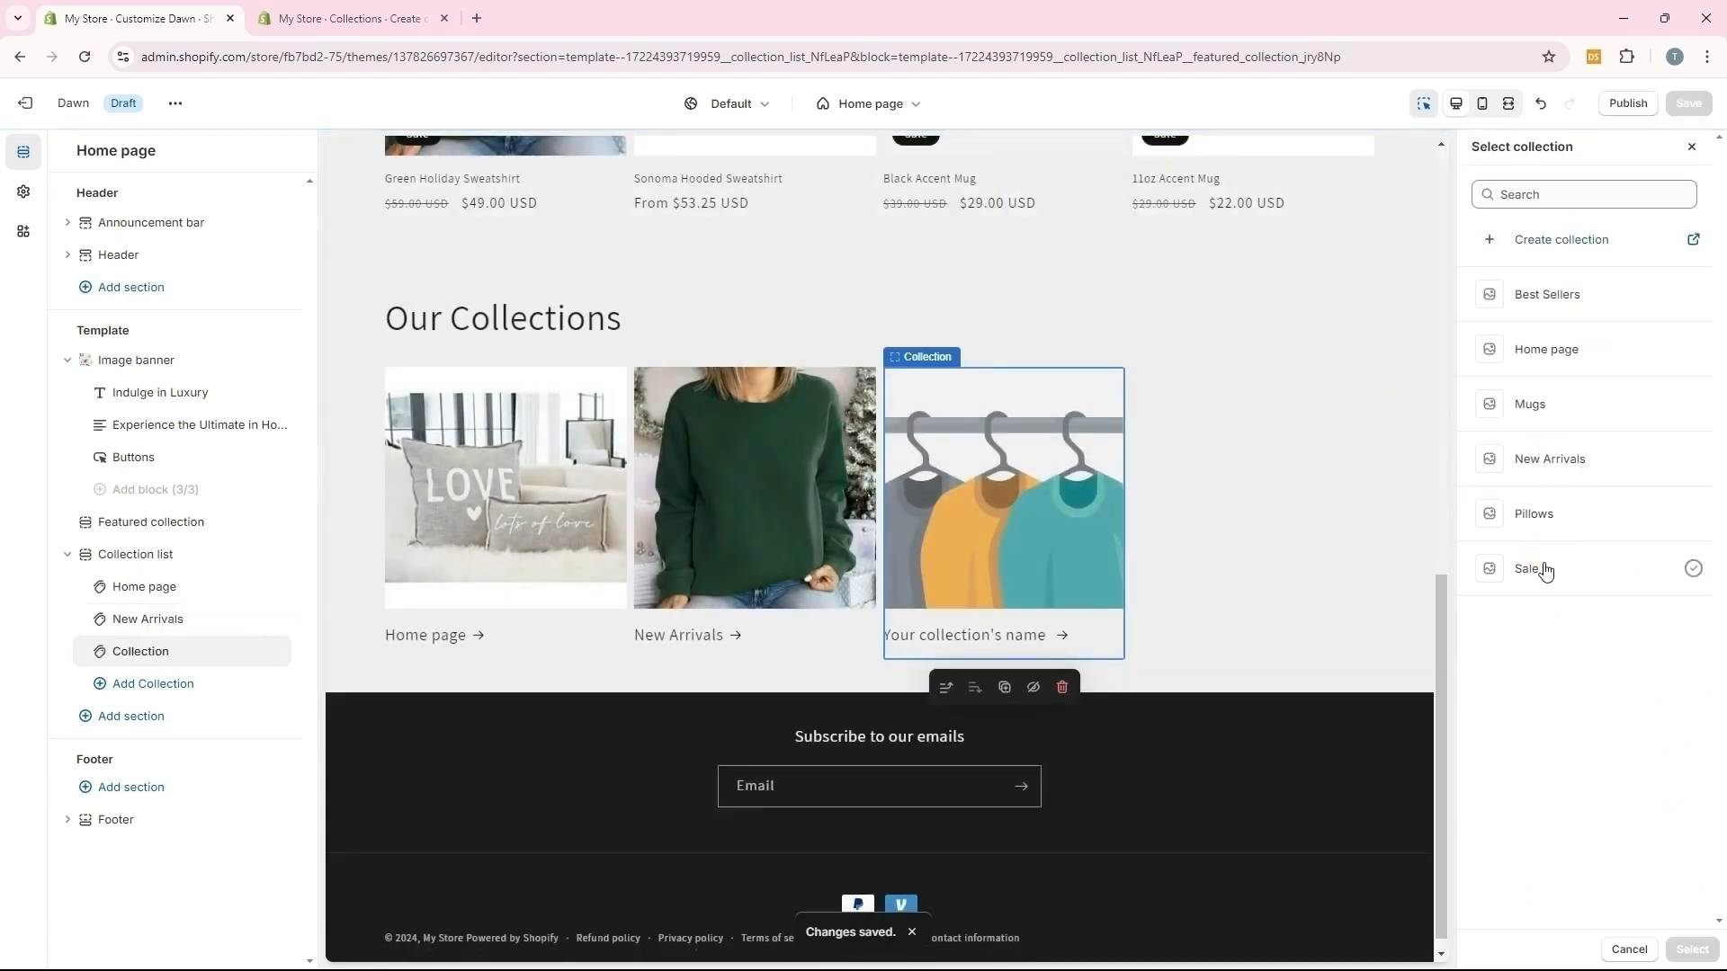
pyautogui.doubleClick(1534, 514)
pyautogui.click(1696, 106)
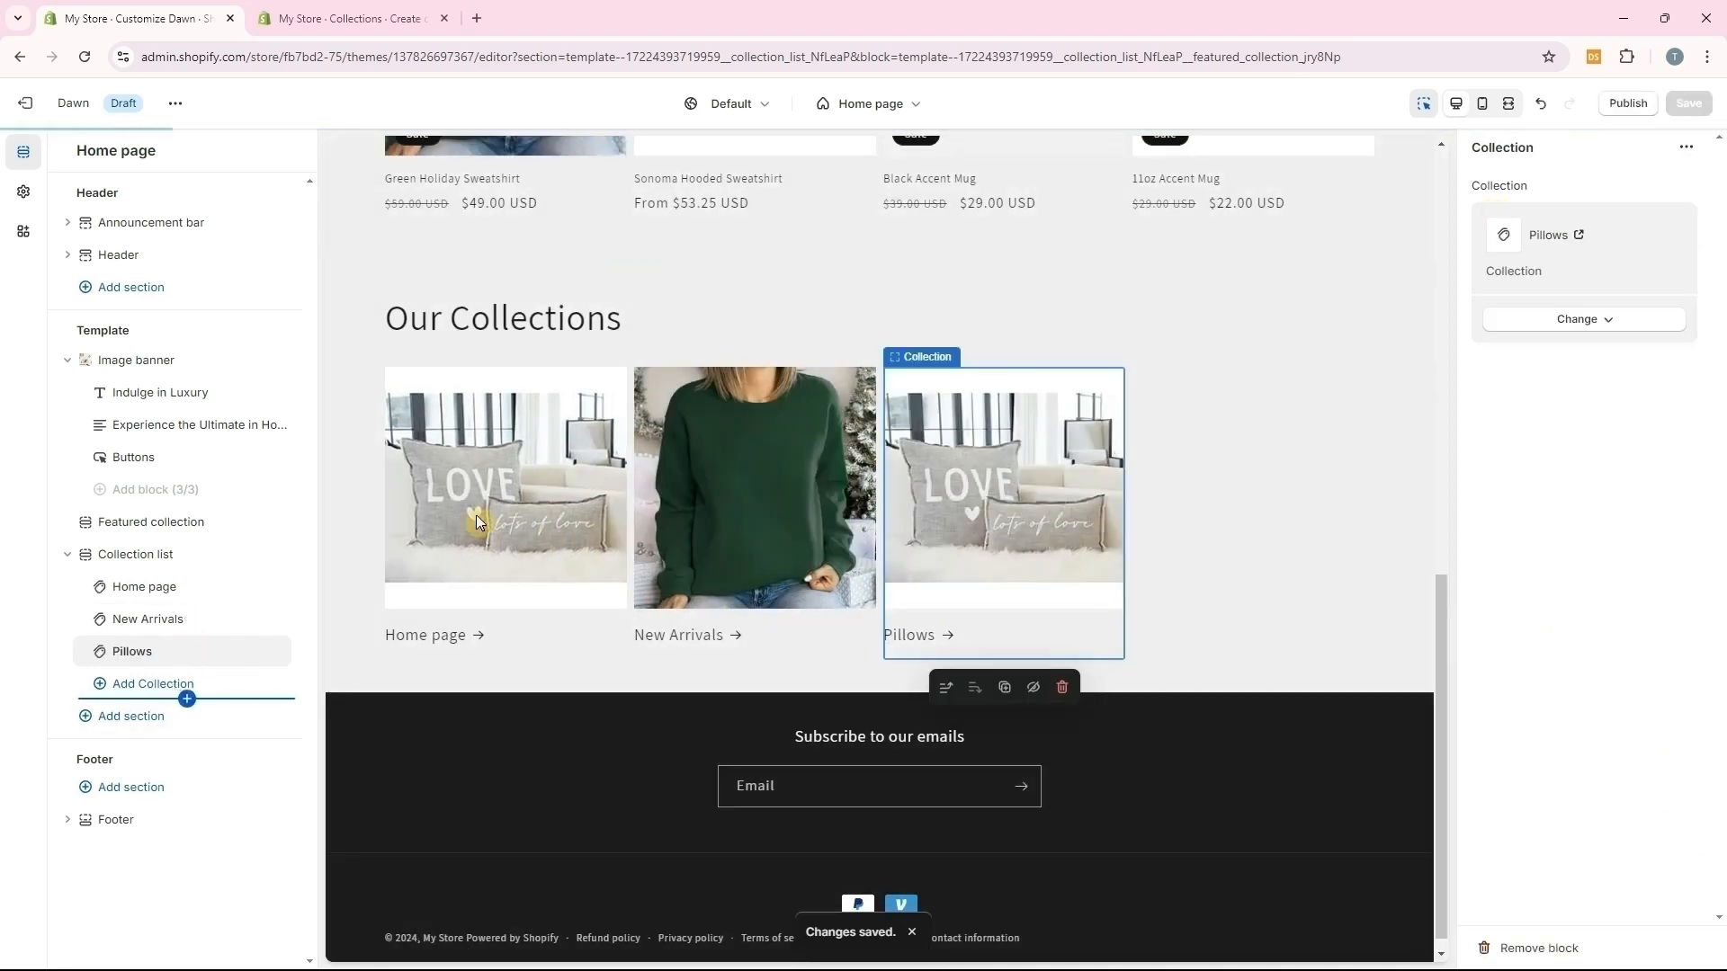
# Add a fourth collection block to the collection list, assign the Mugs collection to it, and save
pyautogui.click(153, 684)
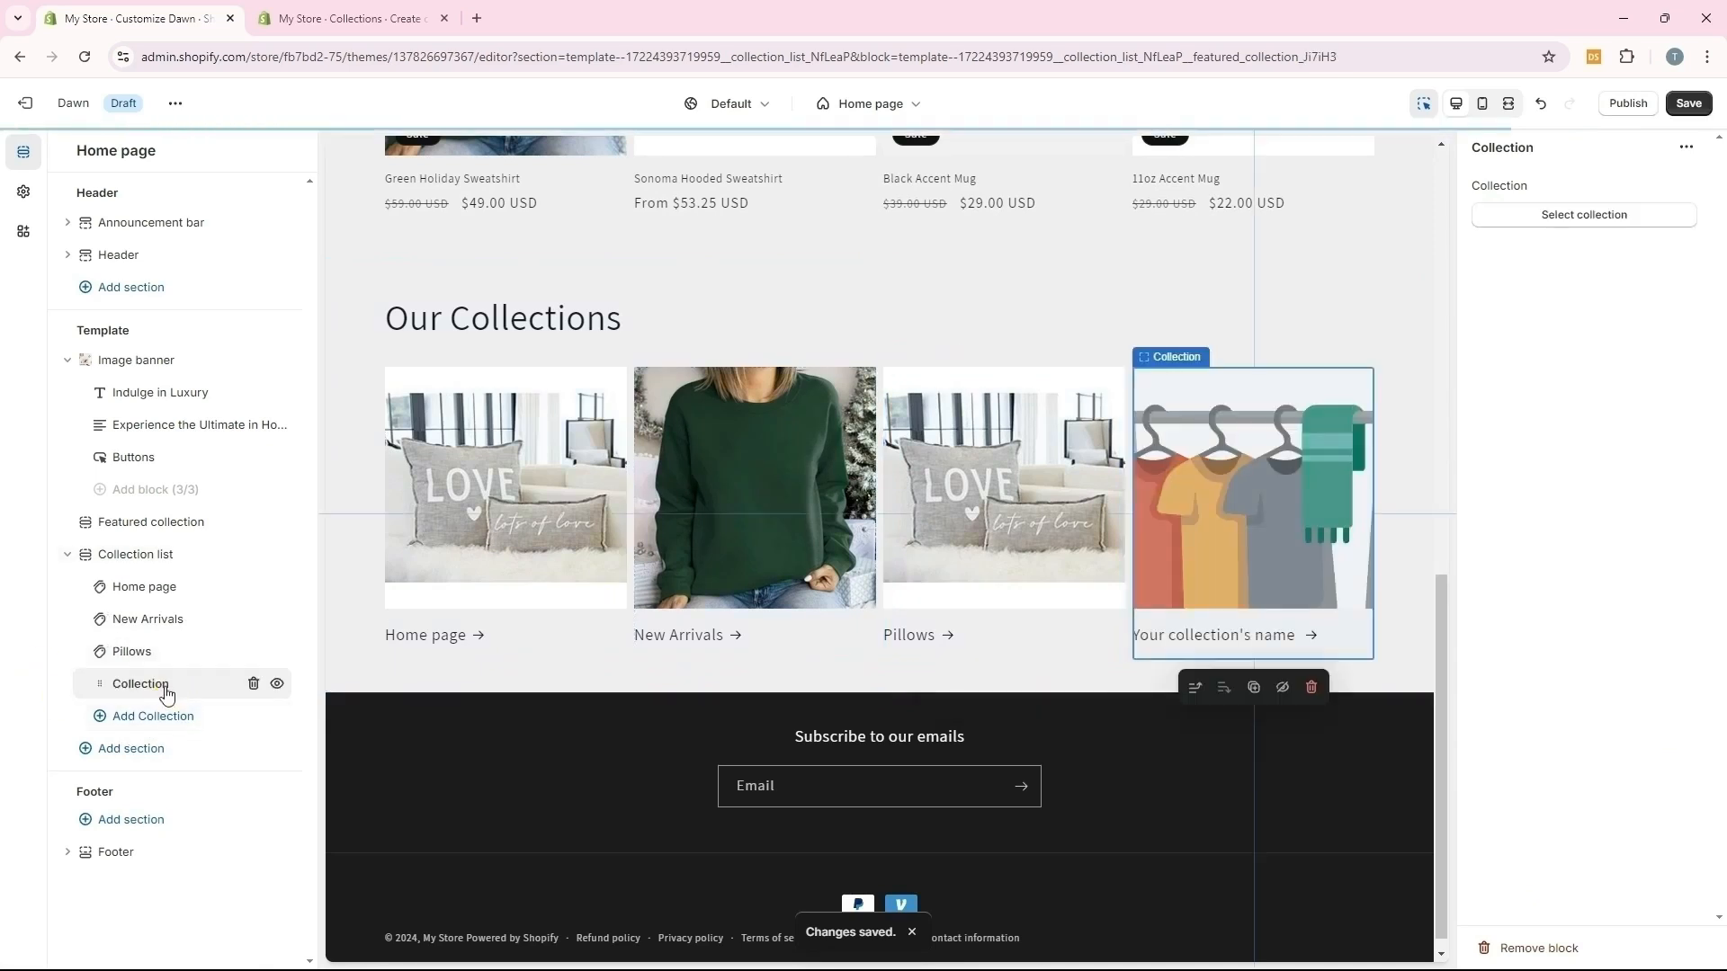
pyautogui.click(1598, 216)
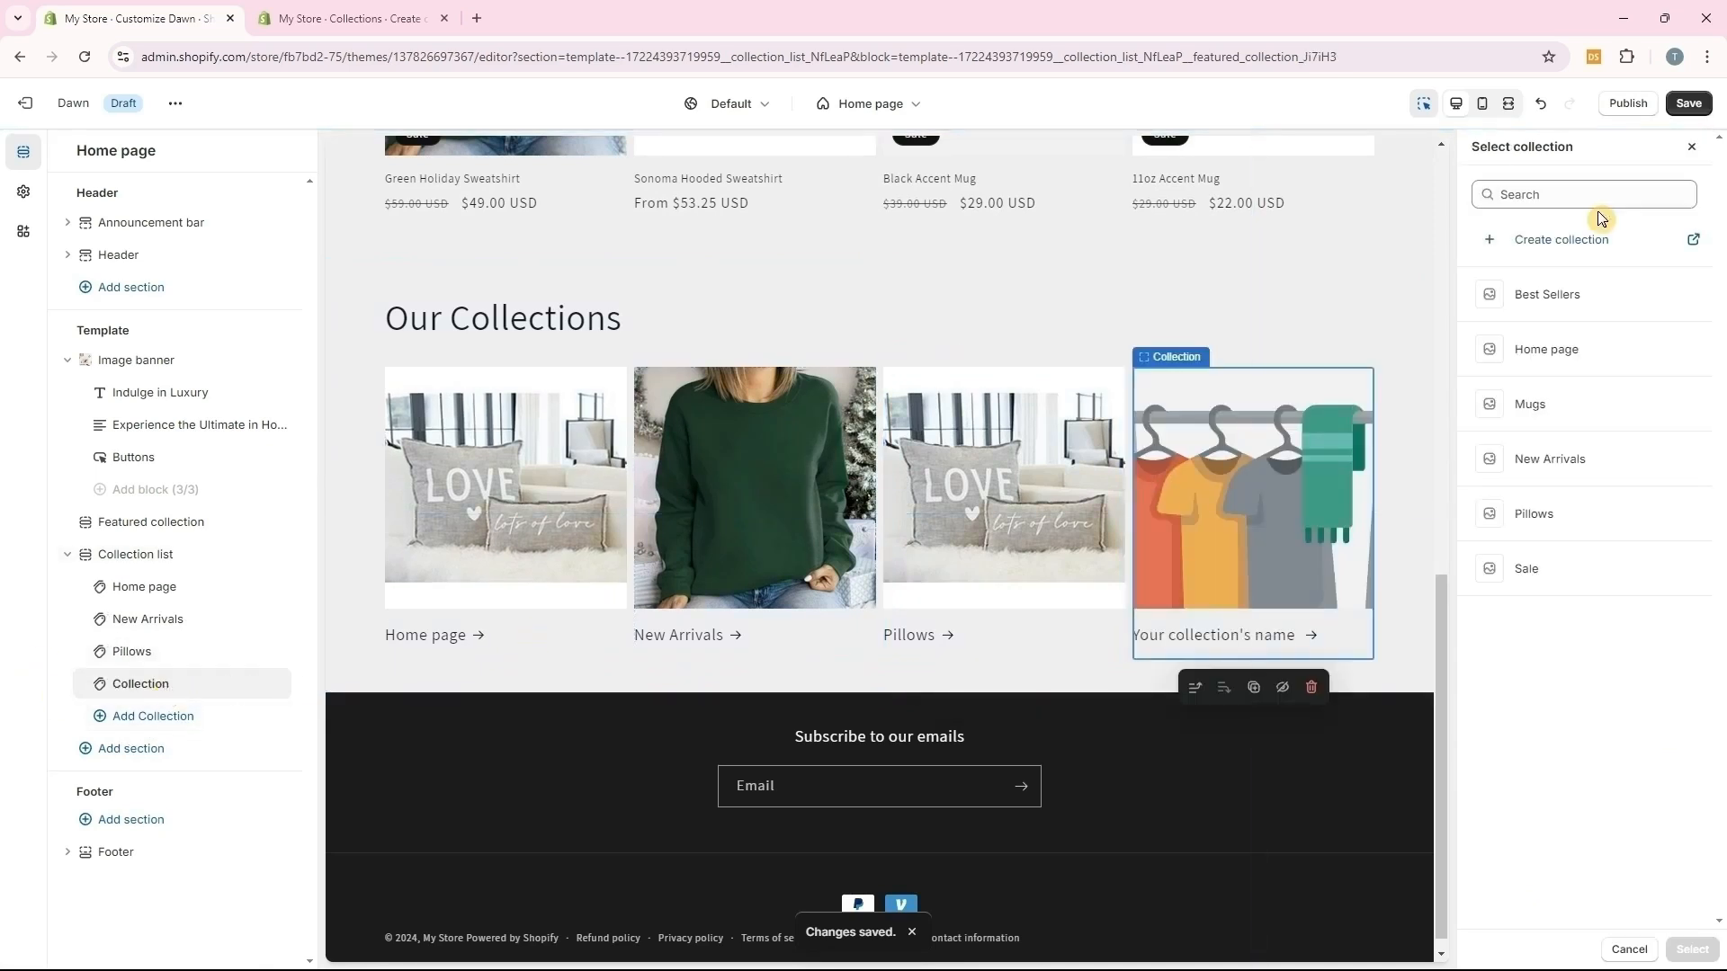
pyautogui.click(1570, 395)
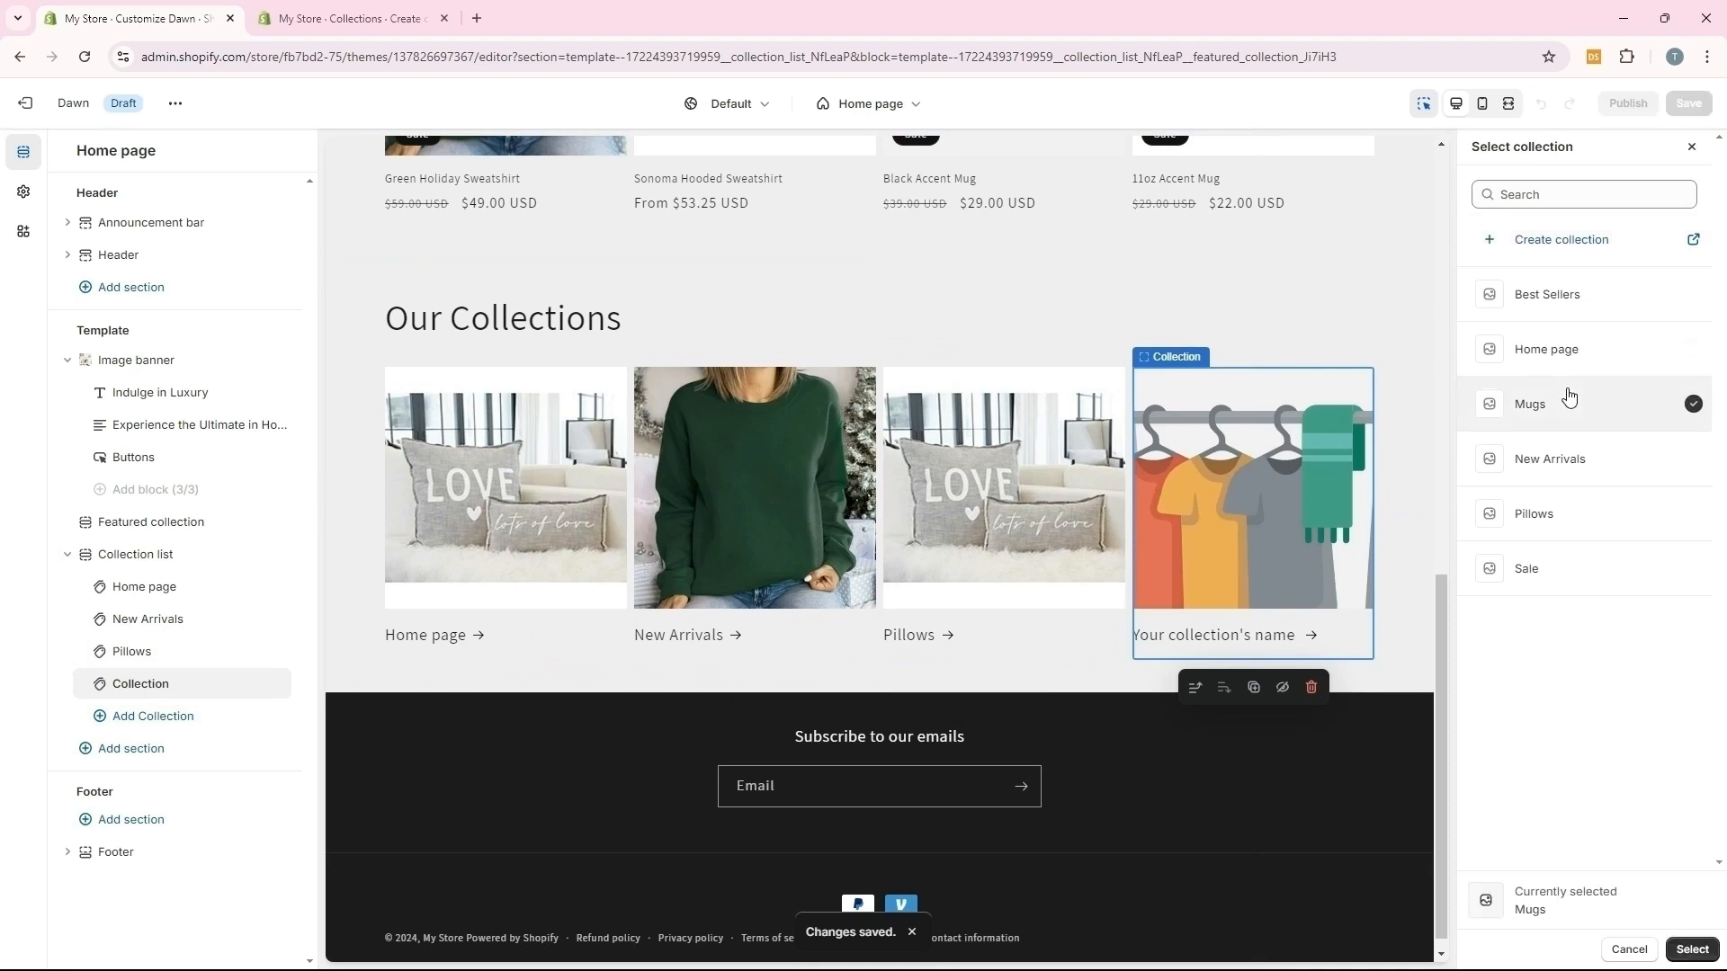
pyautogui.click(1692, 950)
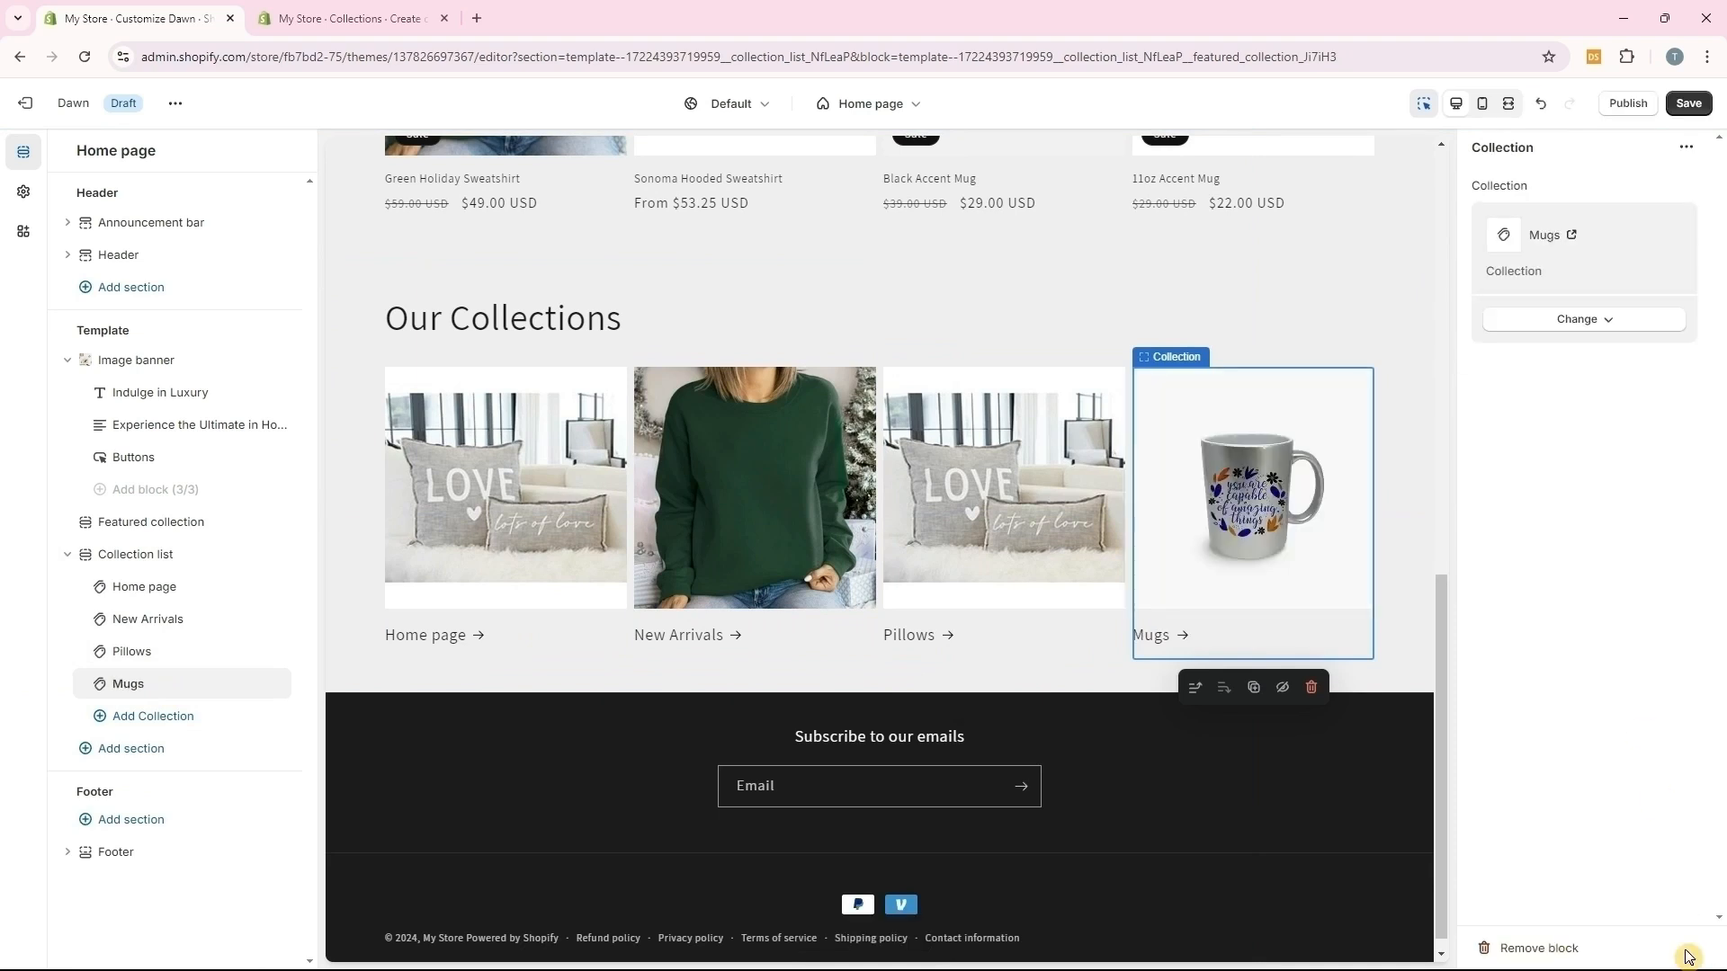
pyautogui.click(1690, 106)
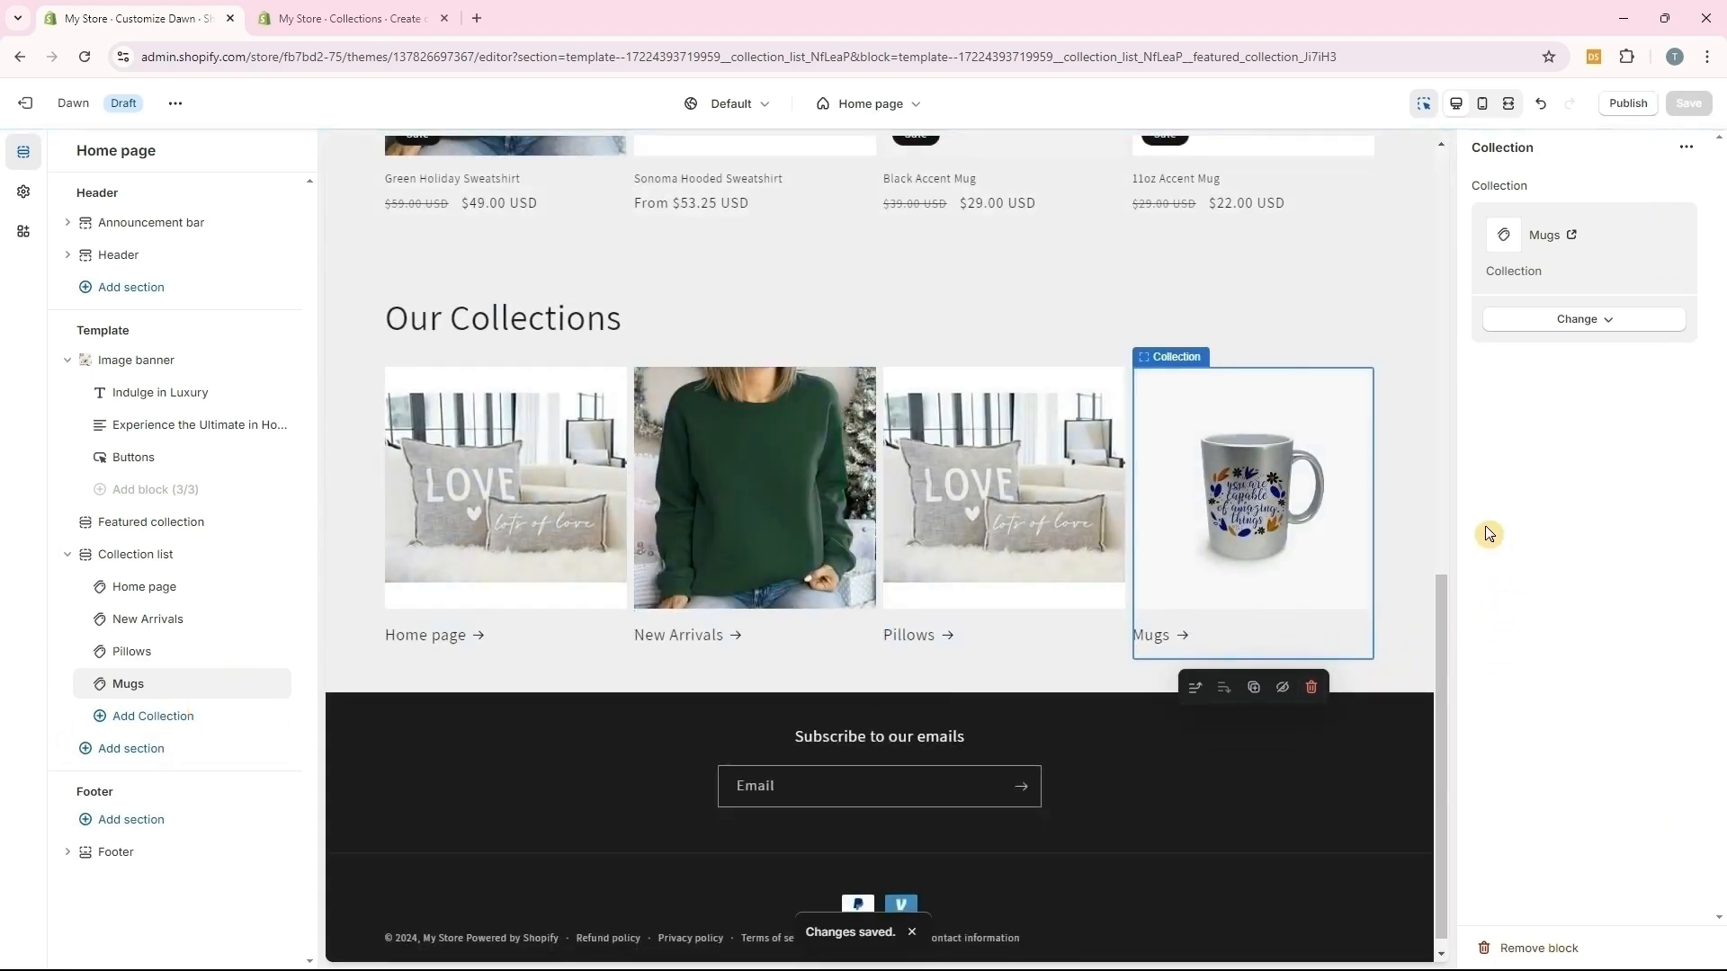
# Add a Rich text section to the home page template and move it directly below the image banner
pyautogui.click(126, 759)
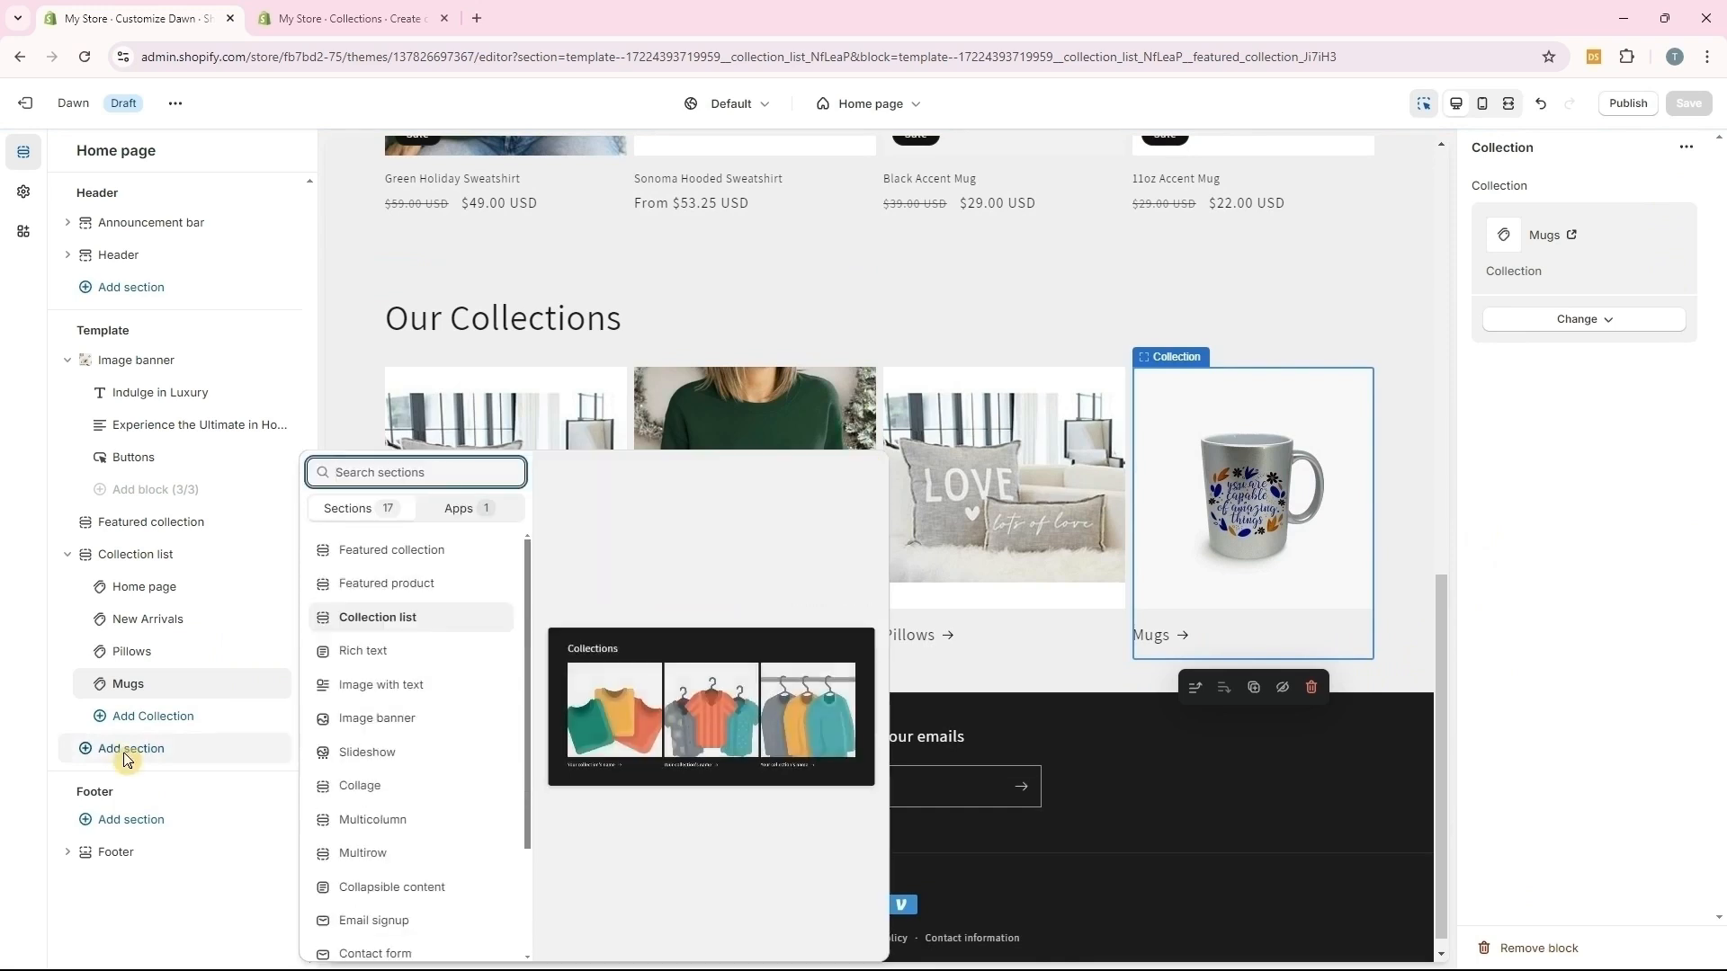
pyautogui.click(148, 750)
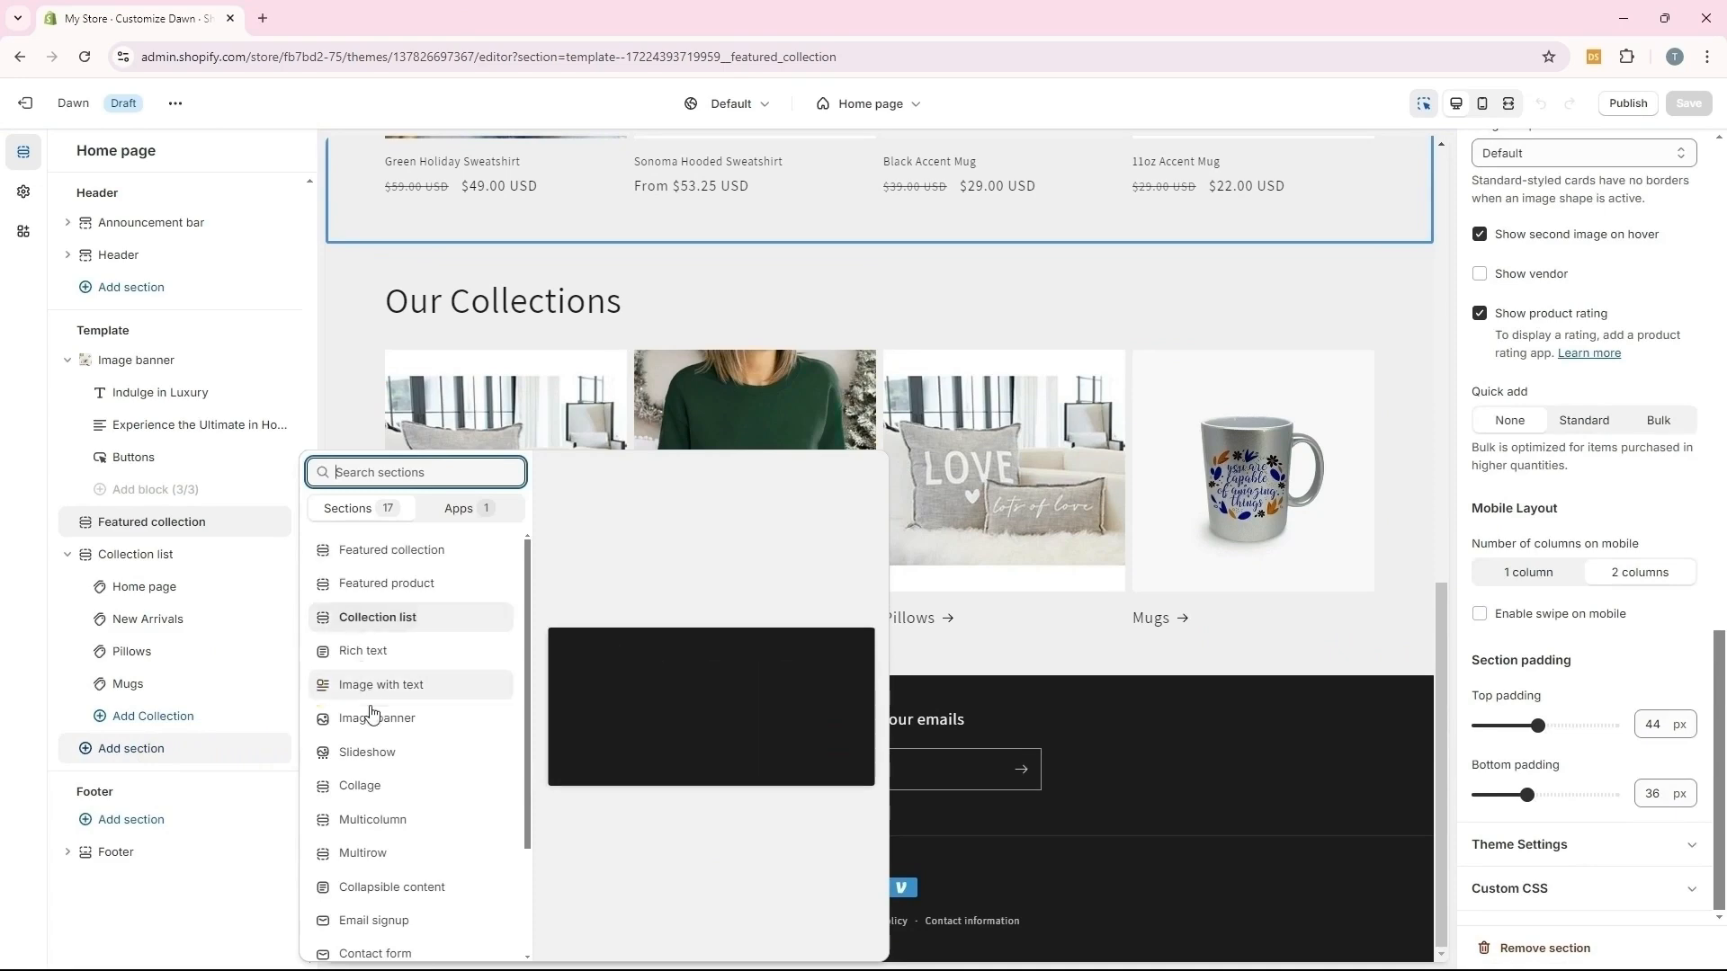
pyautogui.click(374, 657)
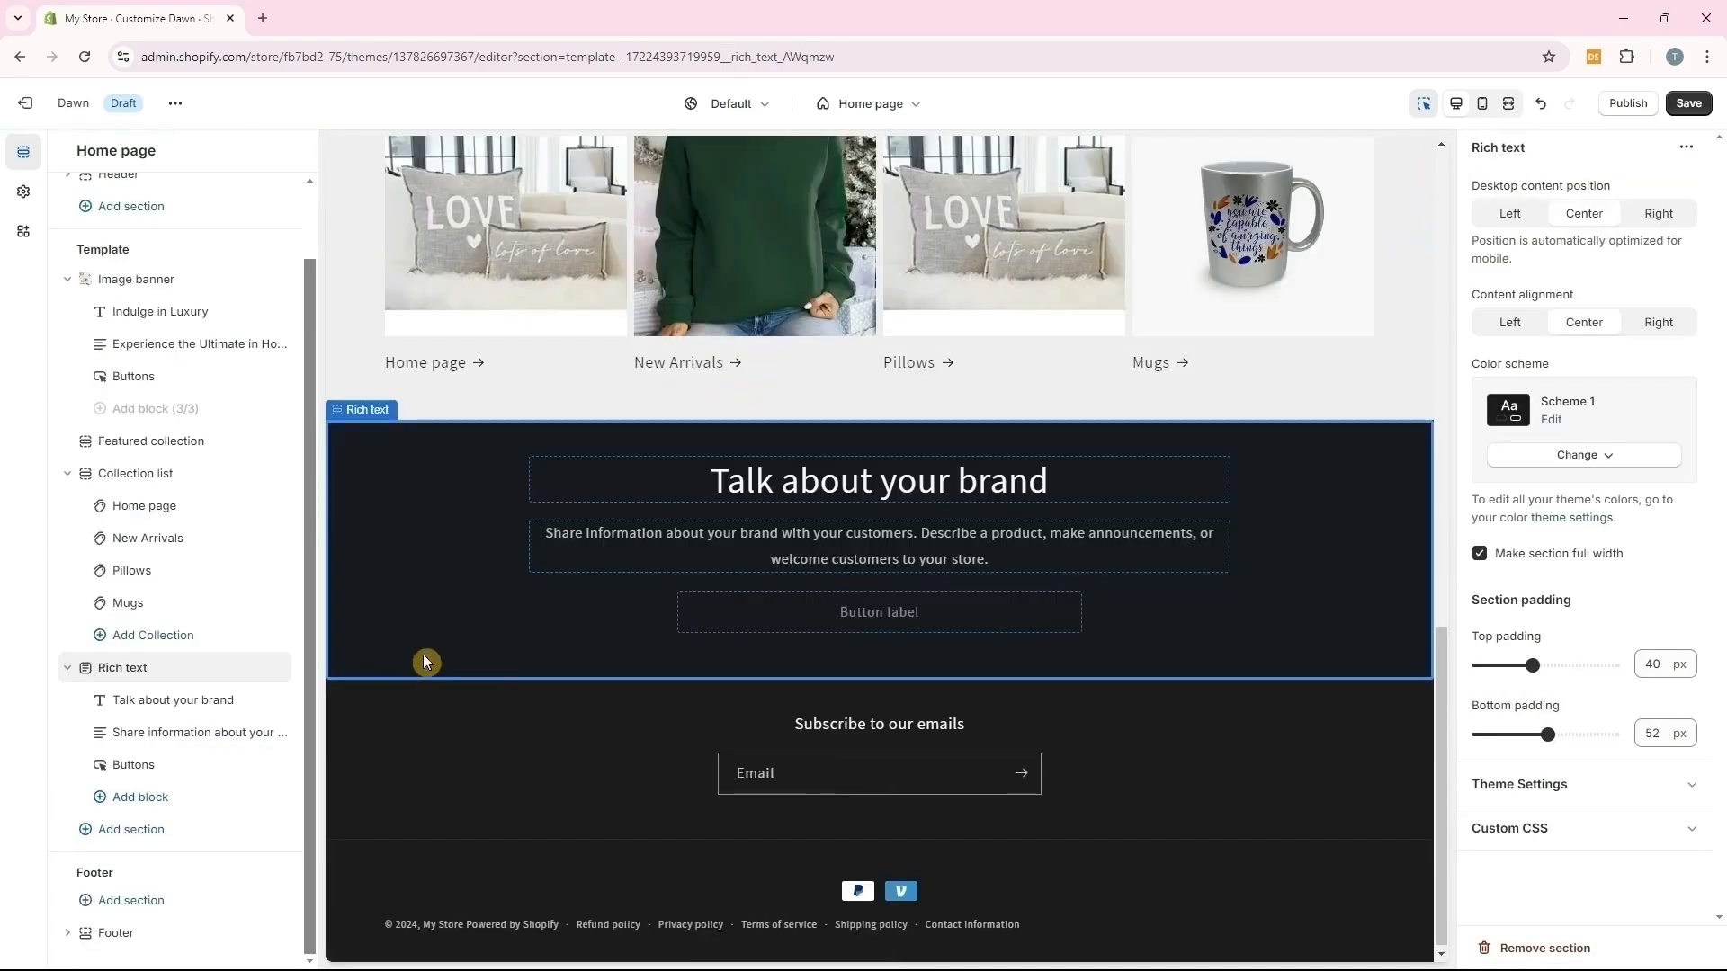
pyautogui.moveTo(72, 667); pyautogui.dragTo(69, 540)
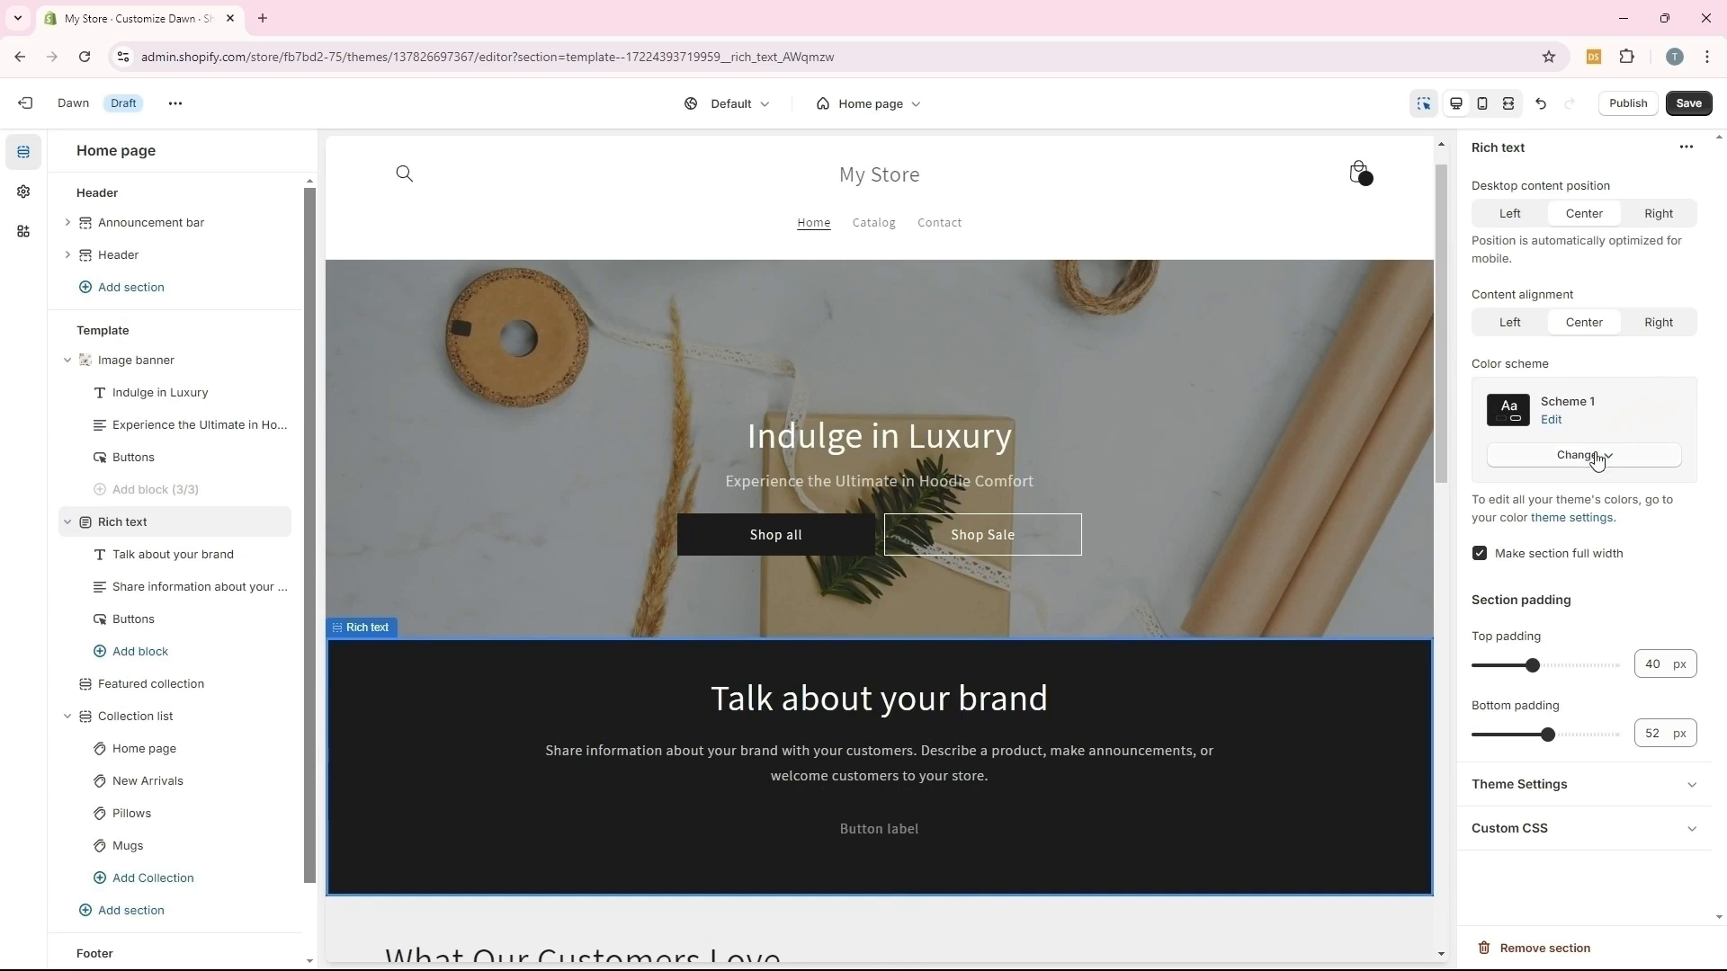
# Apply Scheme 5 to the rich text section and set the scheme's background to #FFFFFF and its text to #1C1C1C
pyautogui.click(1597, 459)
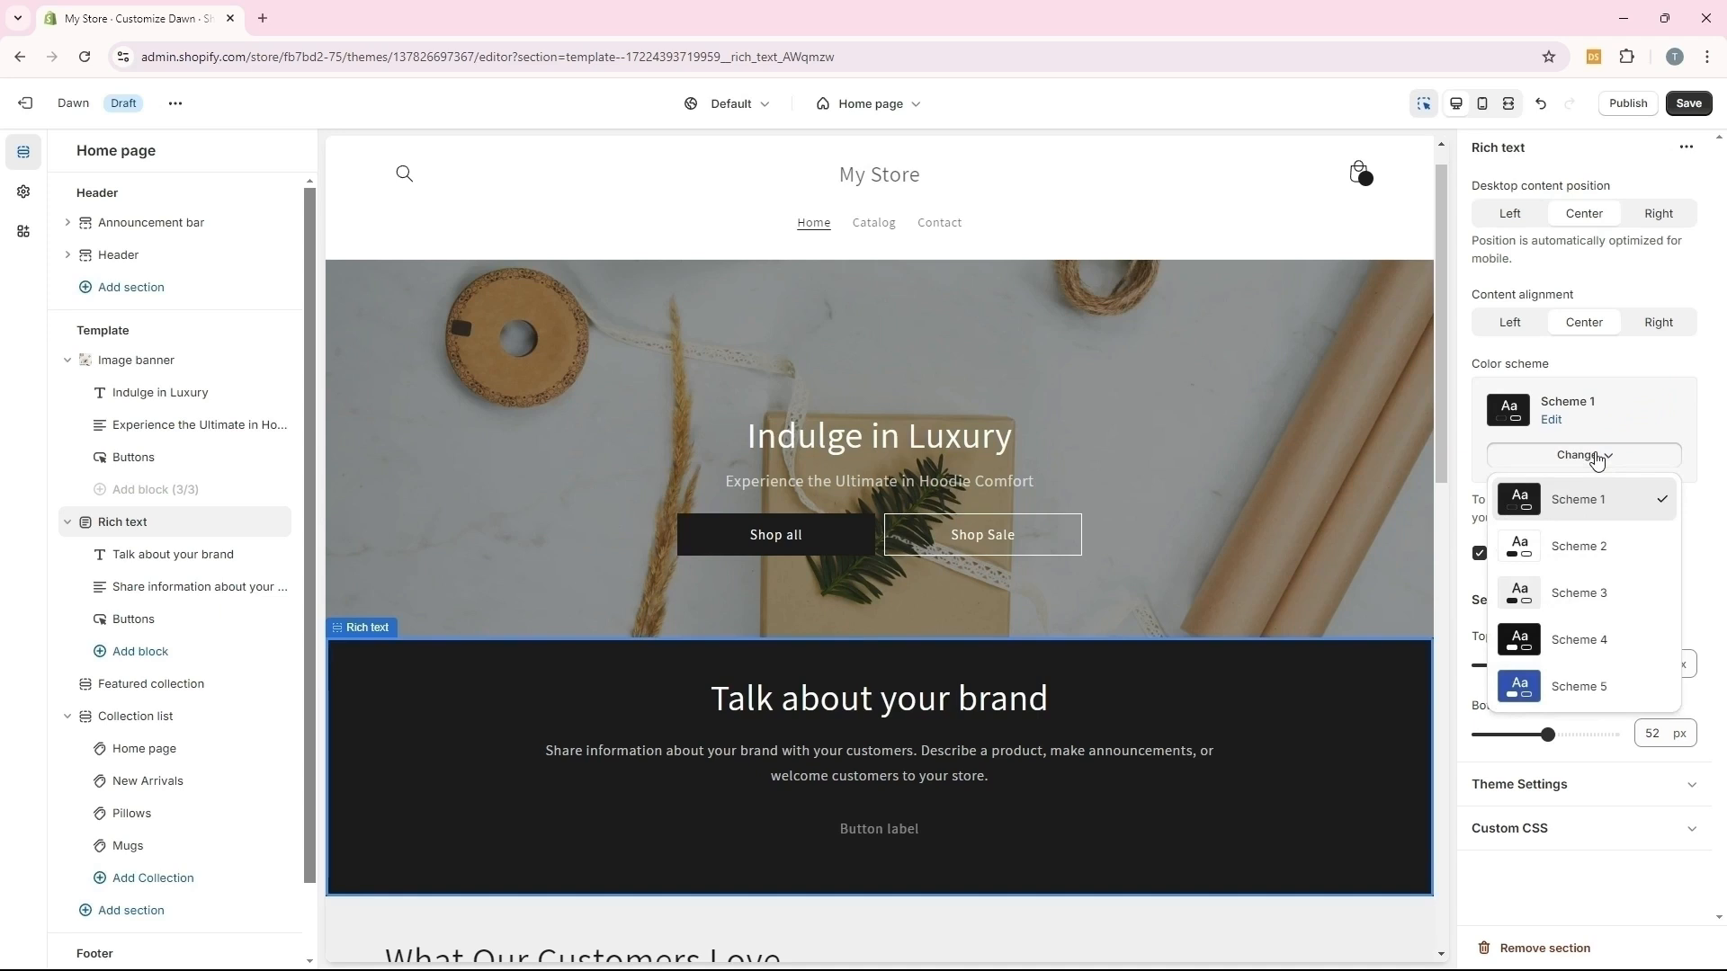
pyautogui.click(1606, 687)
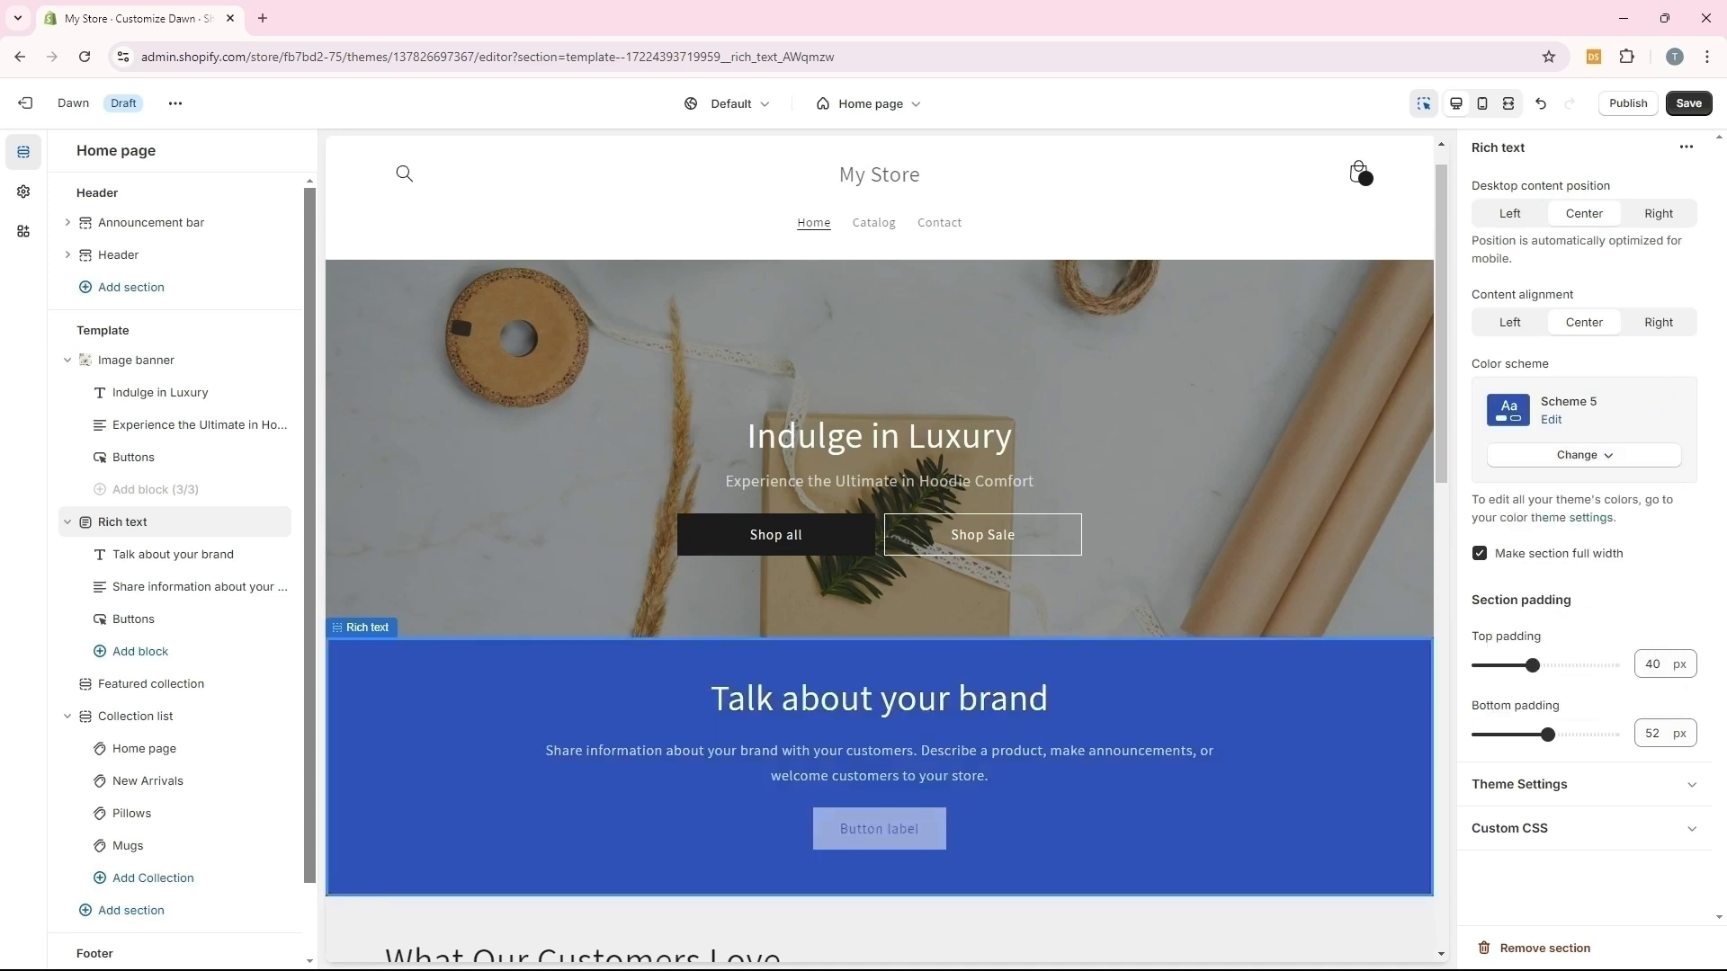
pyautogui.click(1551, 420)
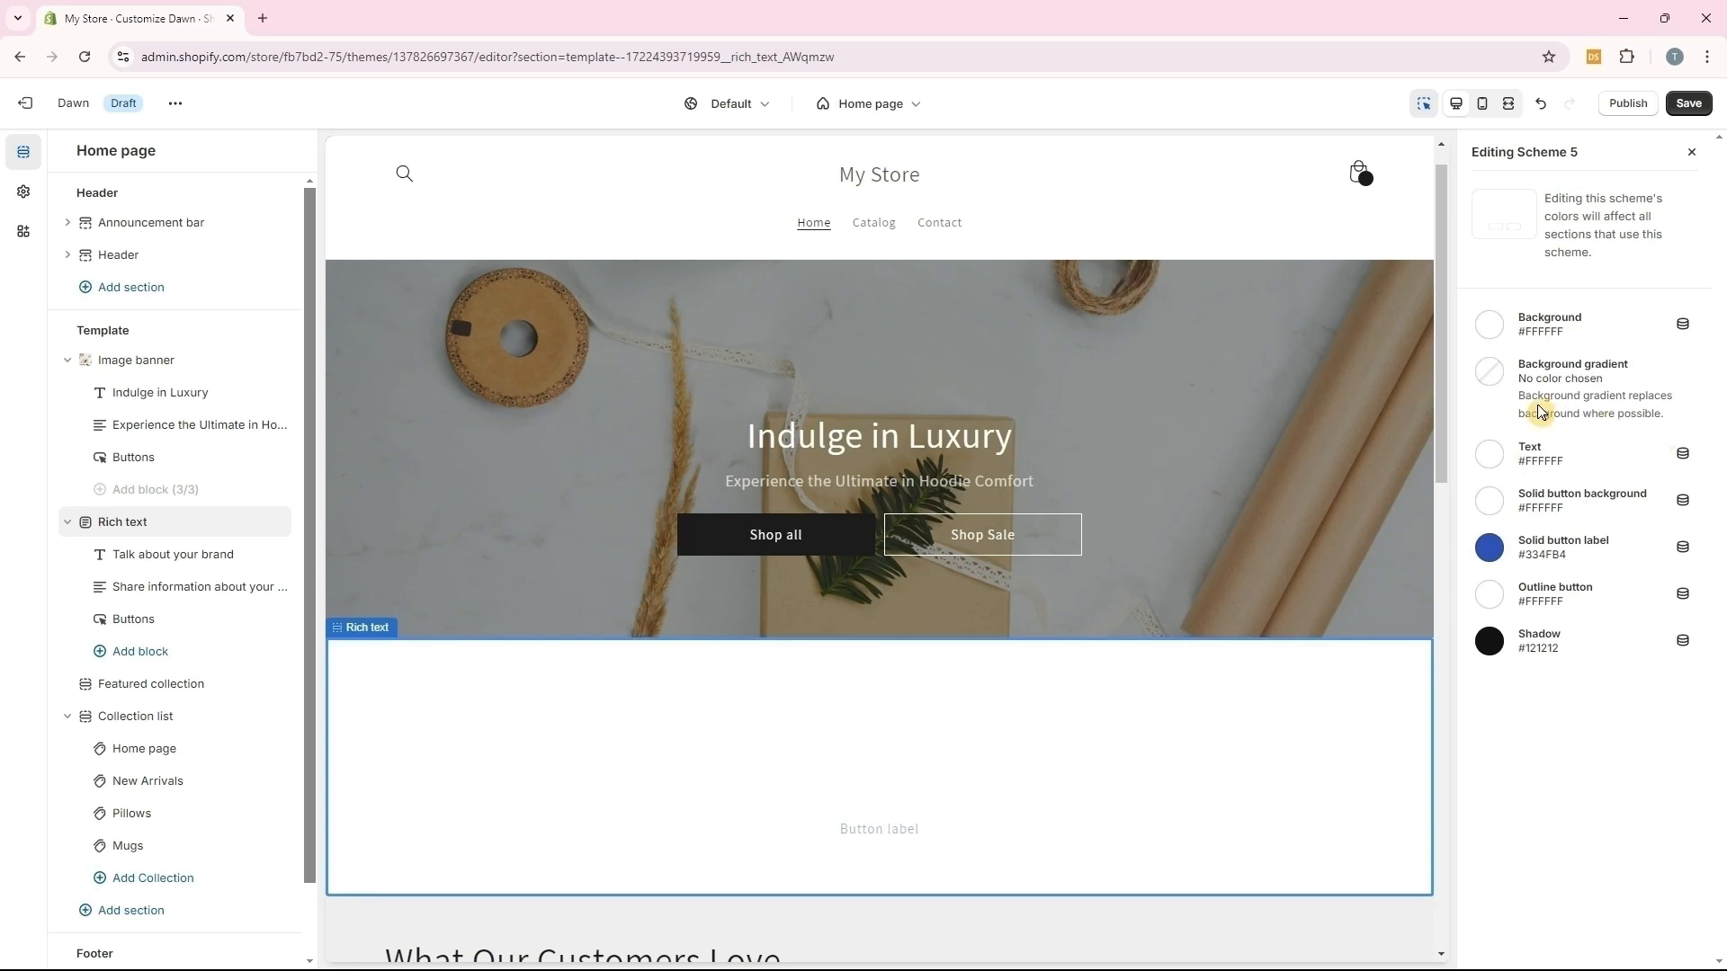
pyautogui.click(1481, 470)
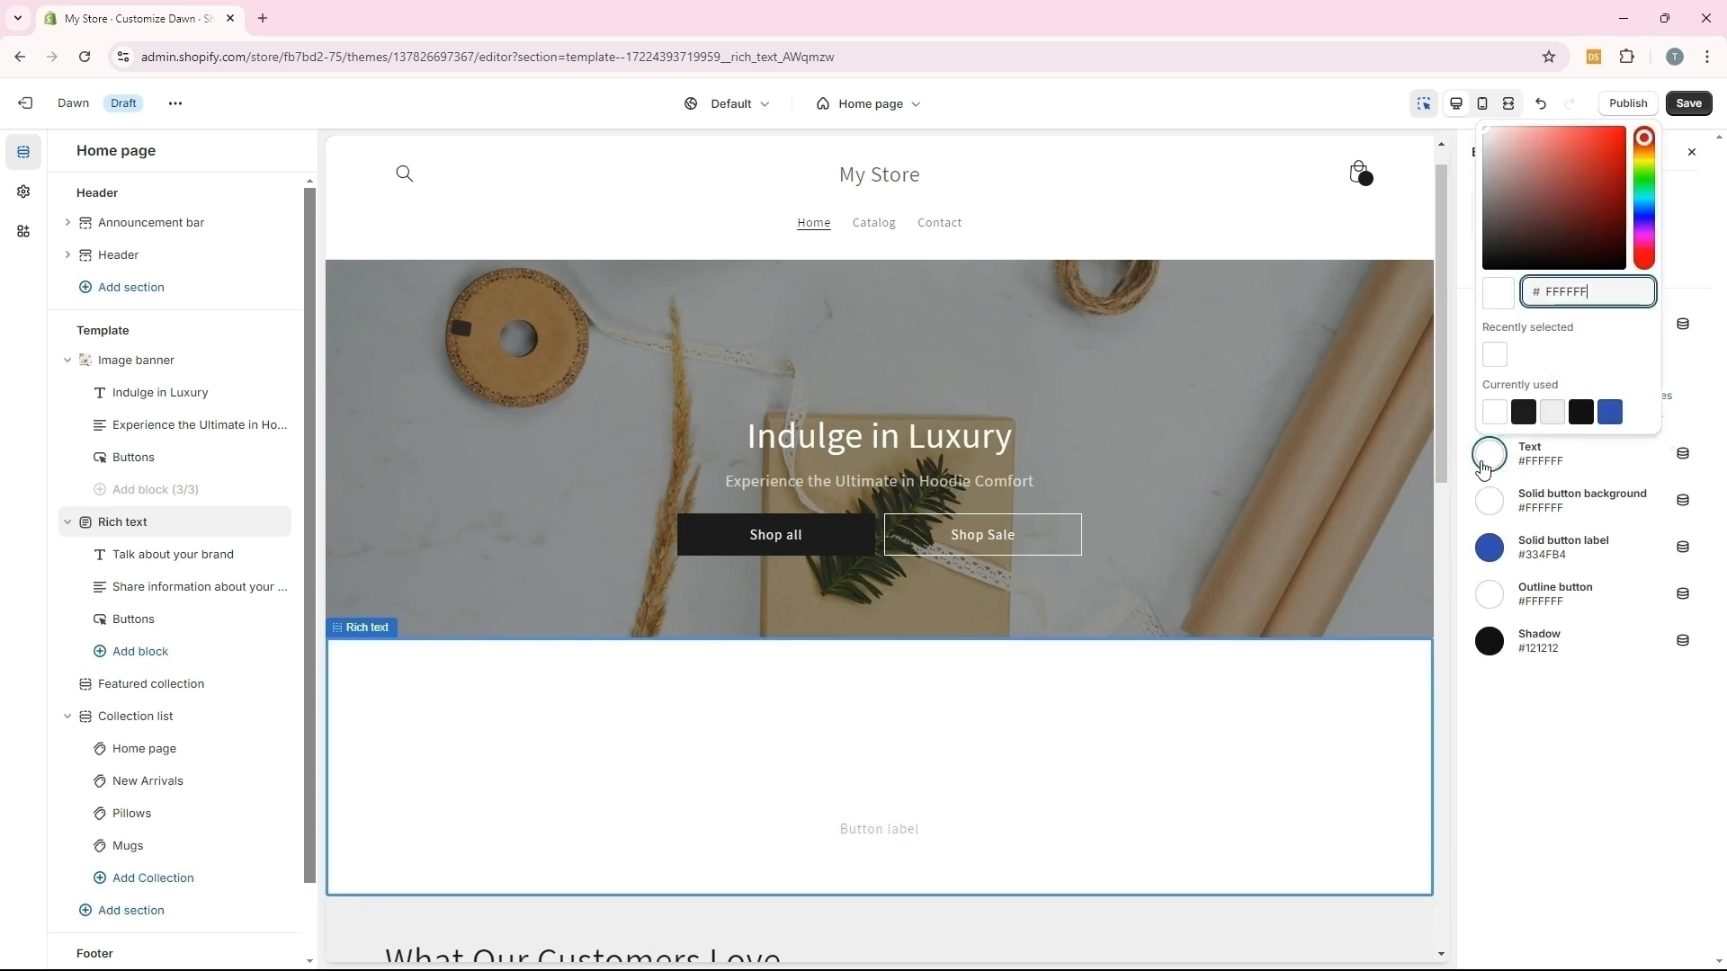
pyautogui.click(1524, 414)
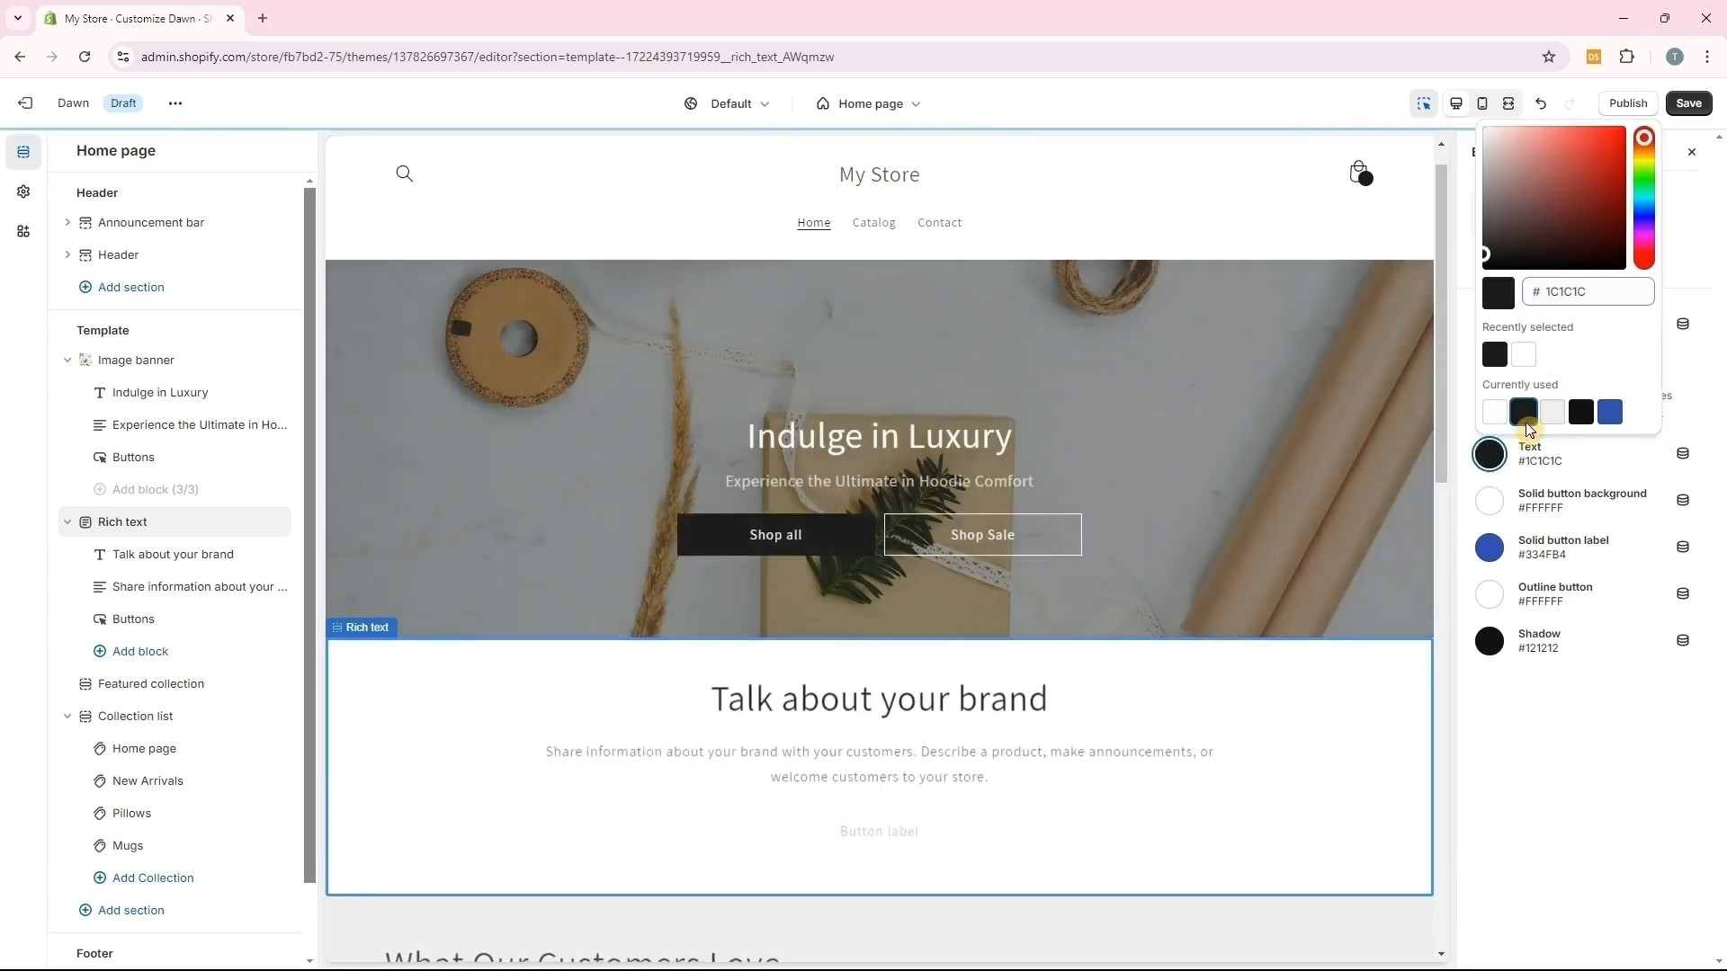
pyautogui.click(1576, 717)
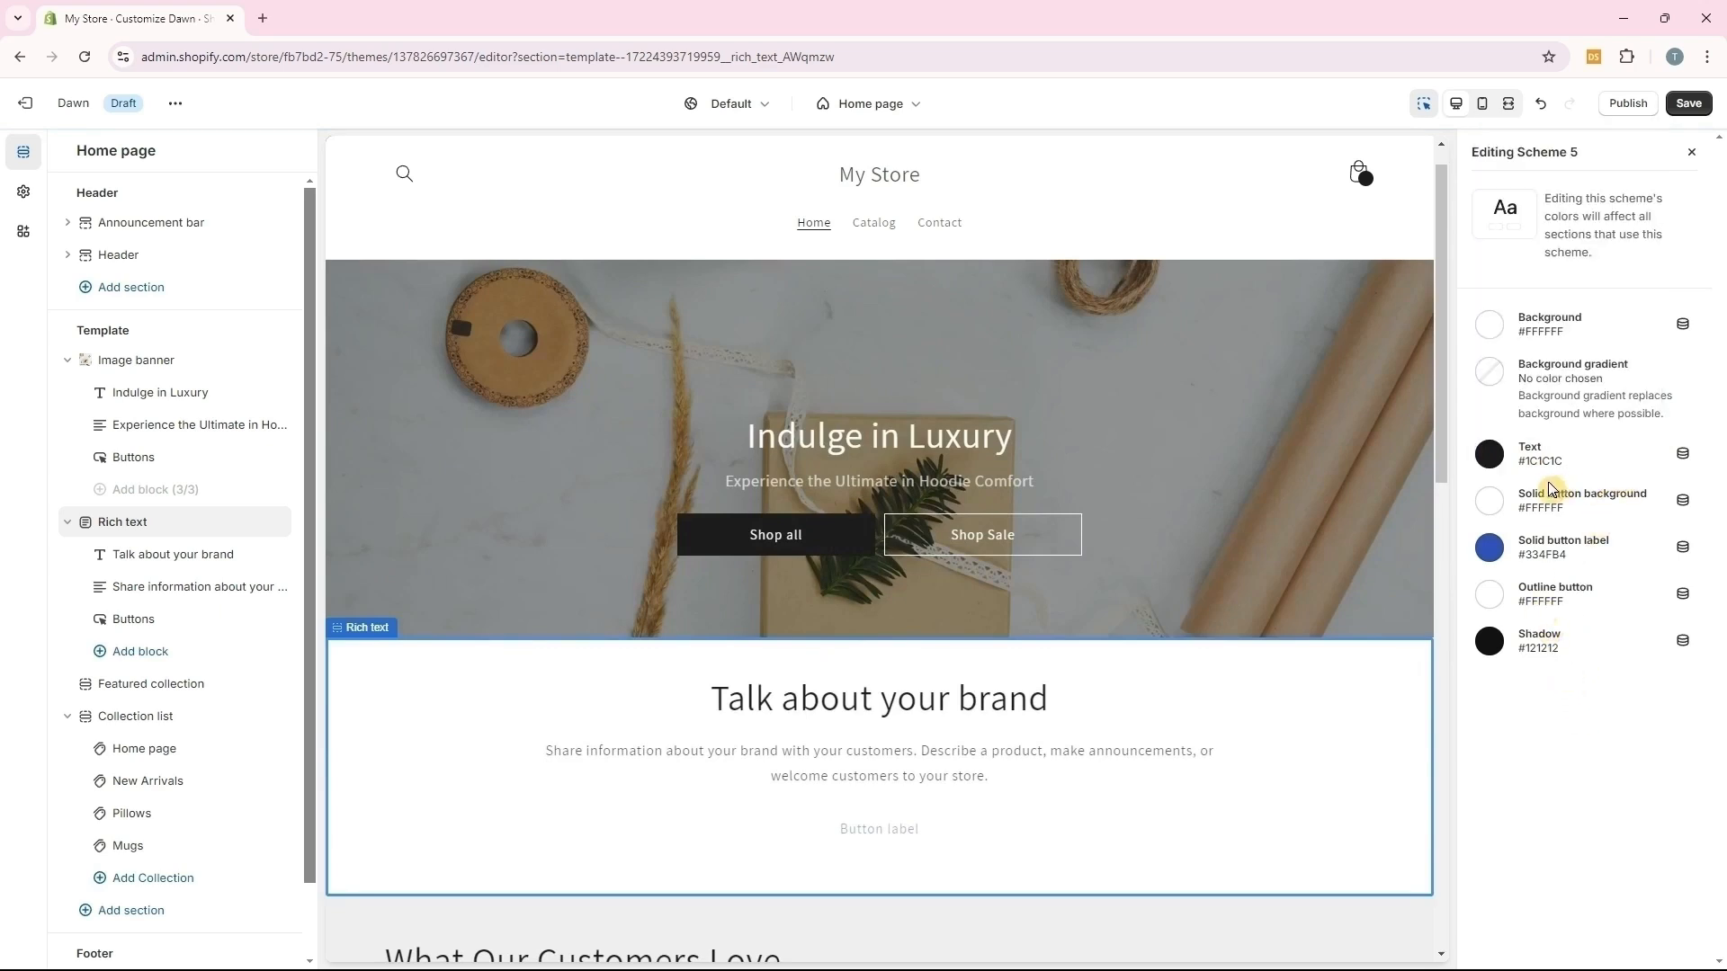
# Set Scheme 5's solid button background to #1C1C1C and its solid button label to #FFFFFF
pyautogui.click(1490, 511)
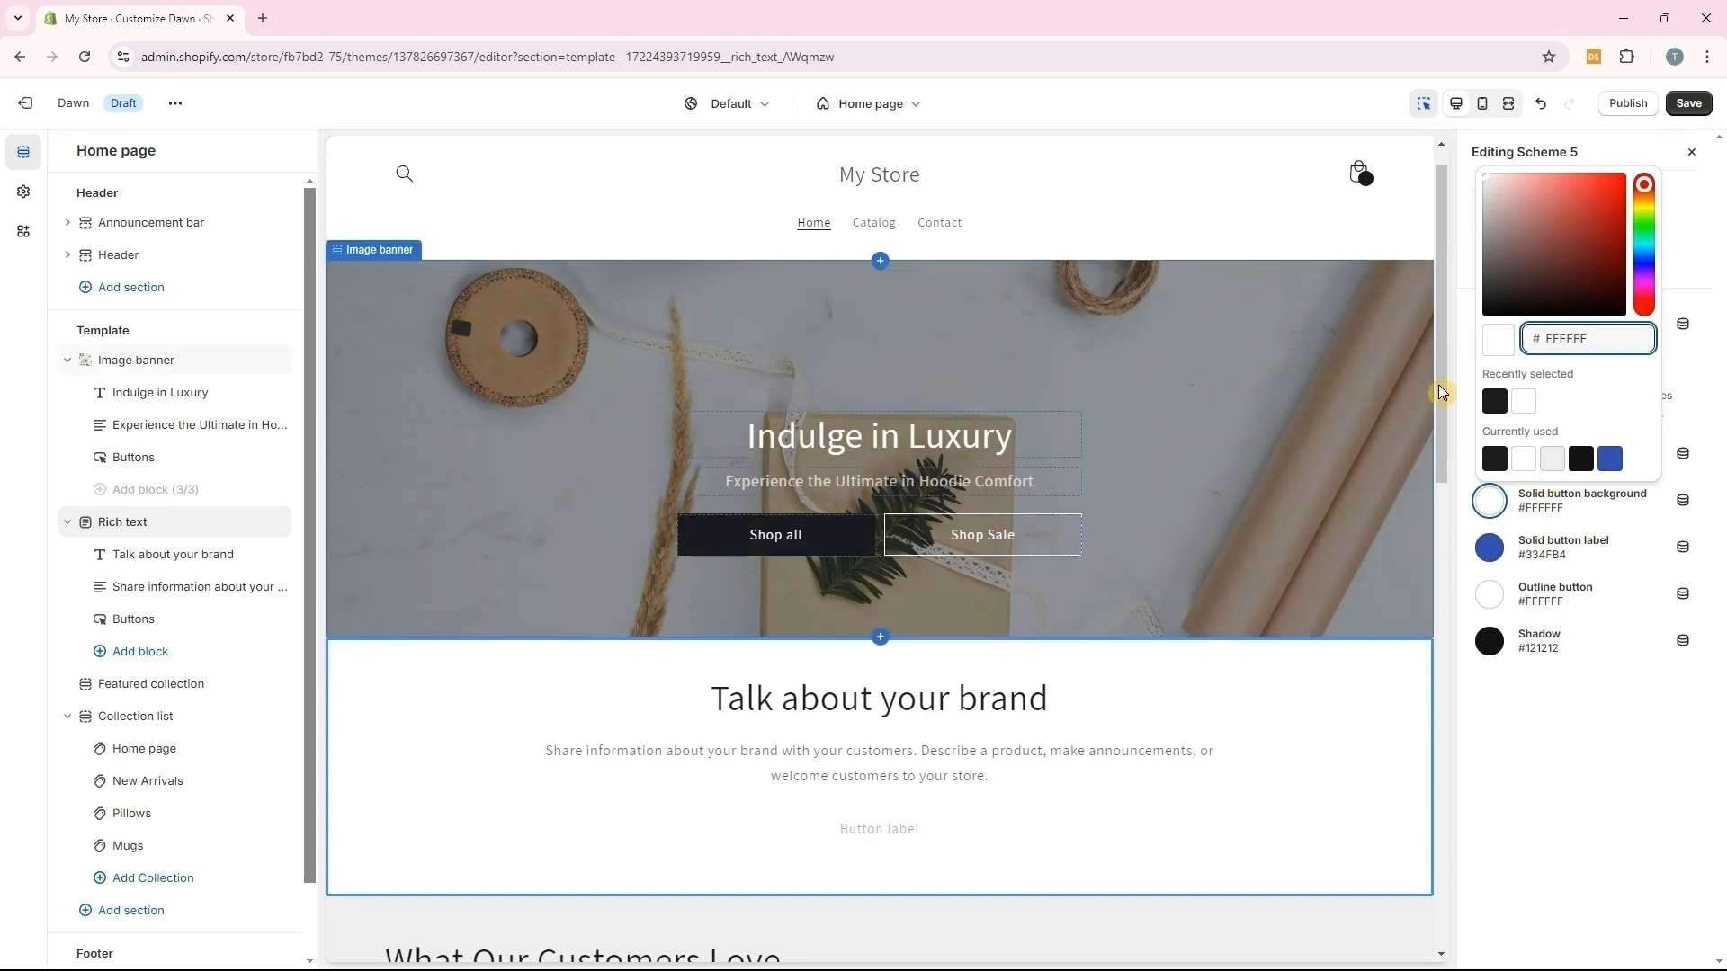
pyautogui.click(1495, 401)
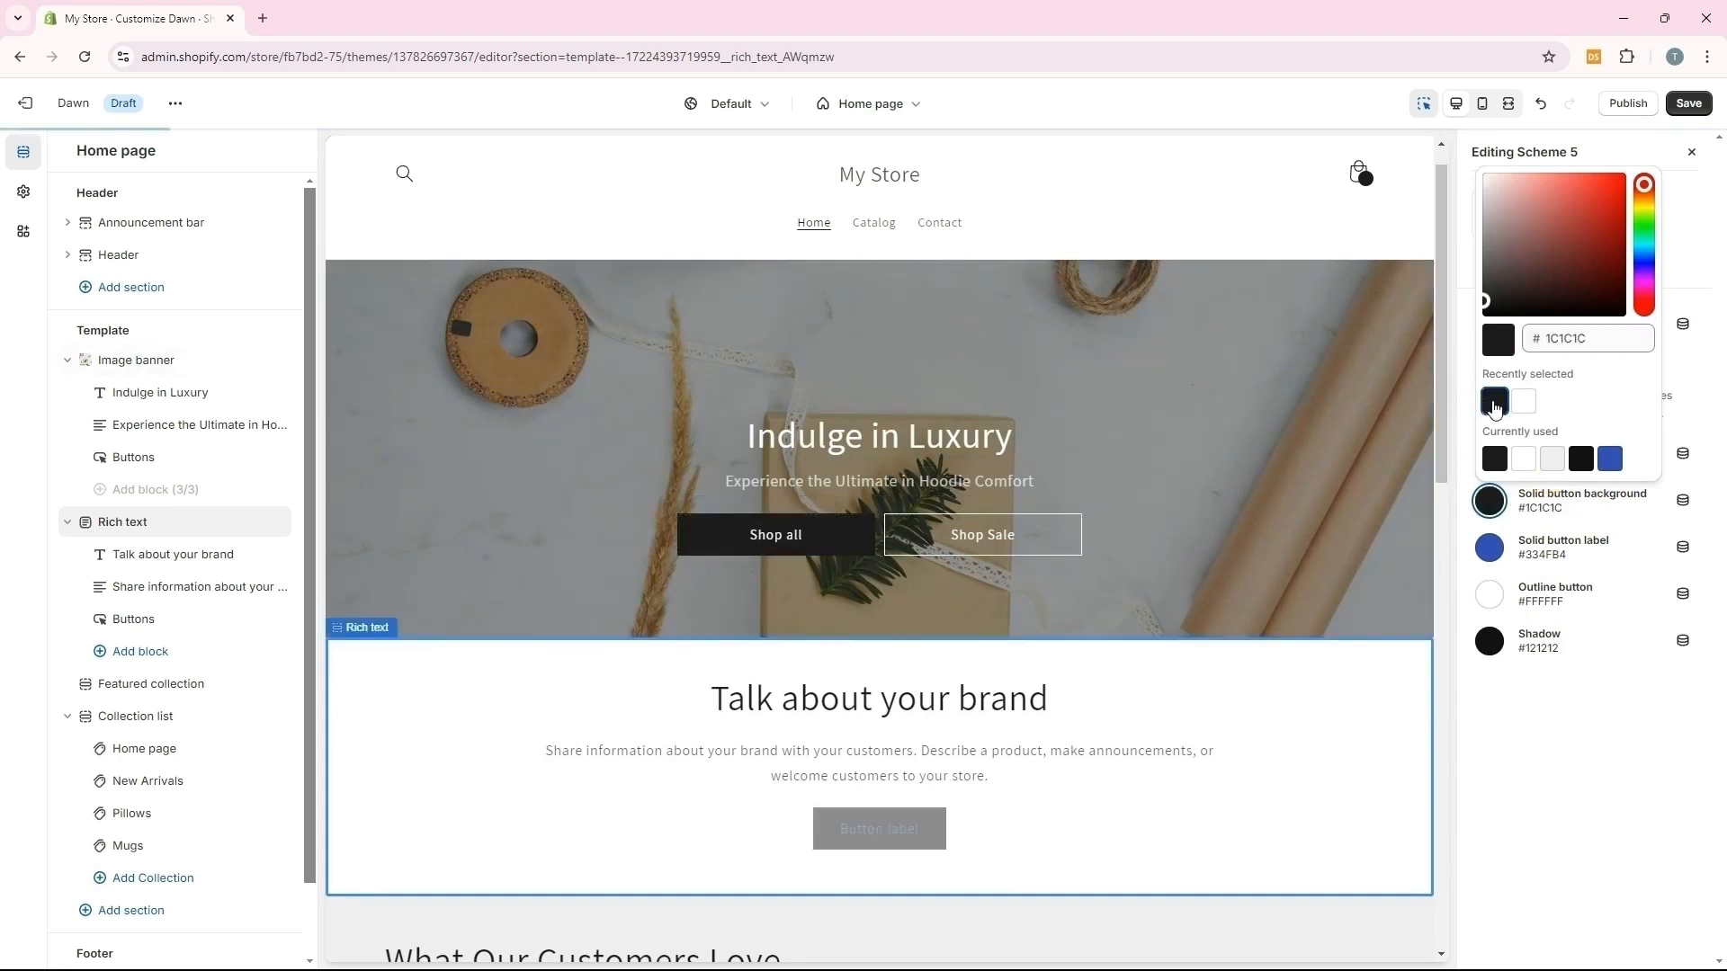
pyautogui.click(1490, 549)
pyautogui.click(1490, 549)
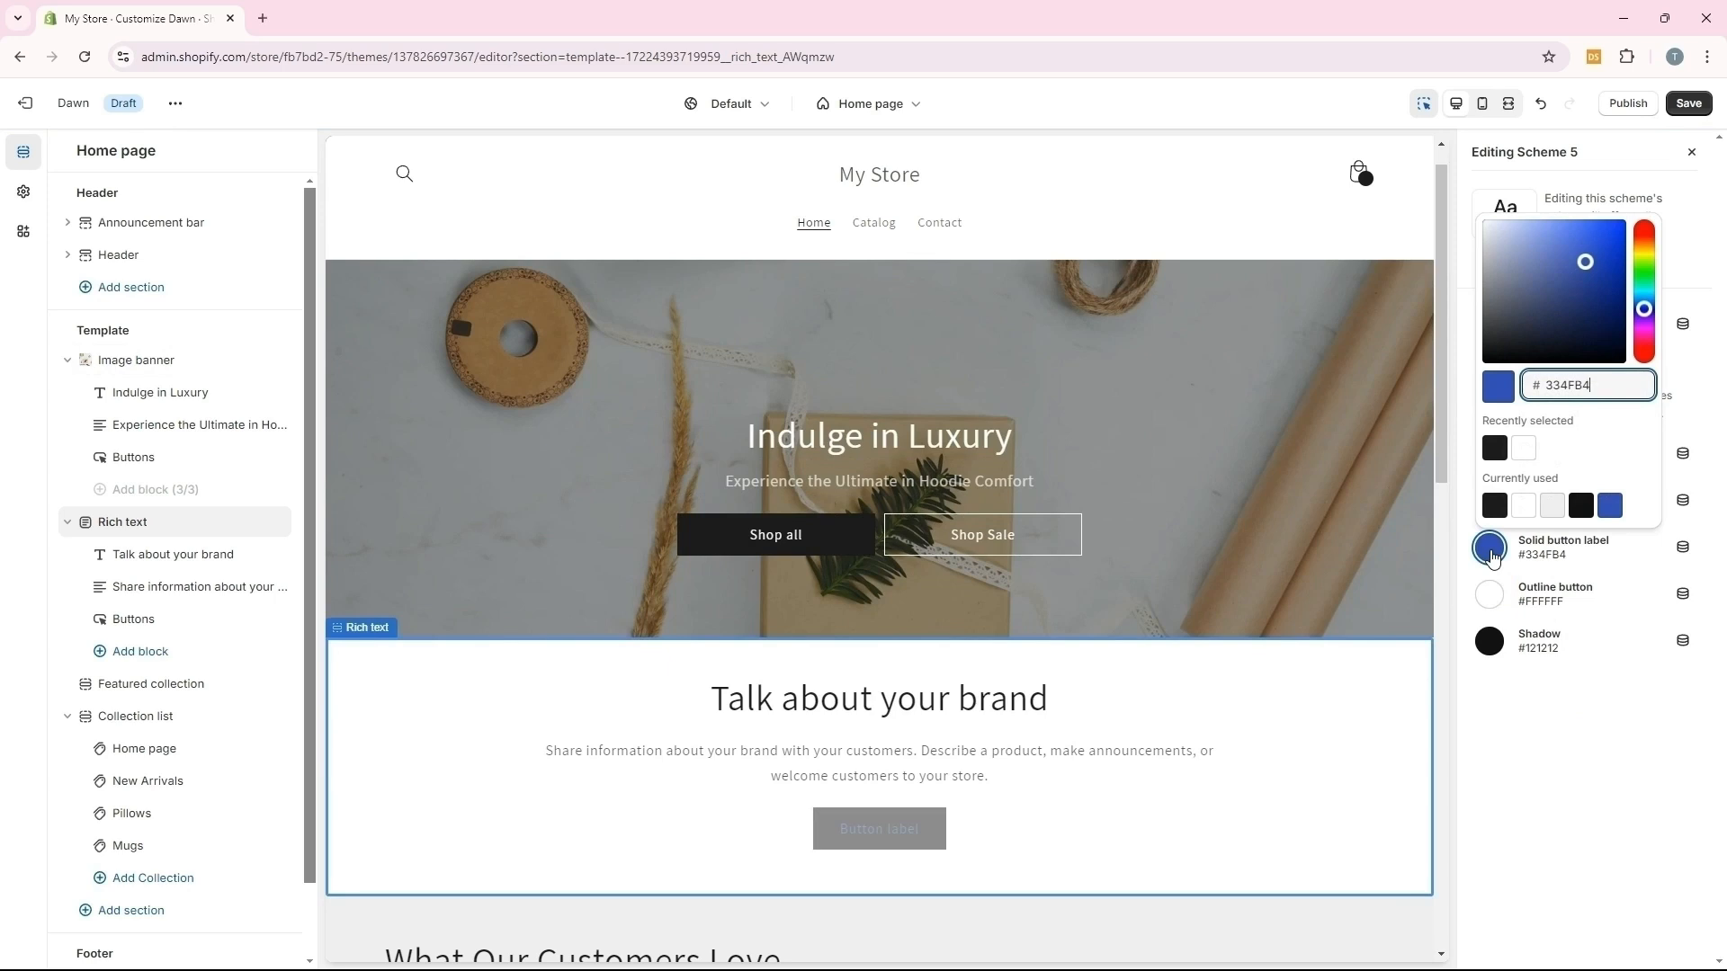
pyautogui.click(1524, 448)
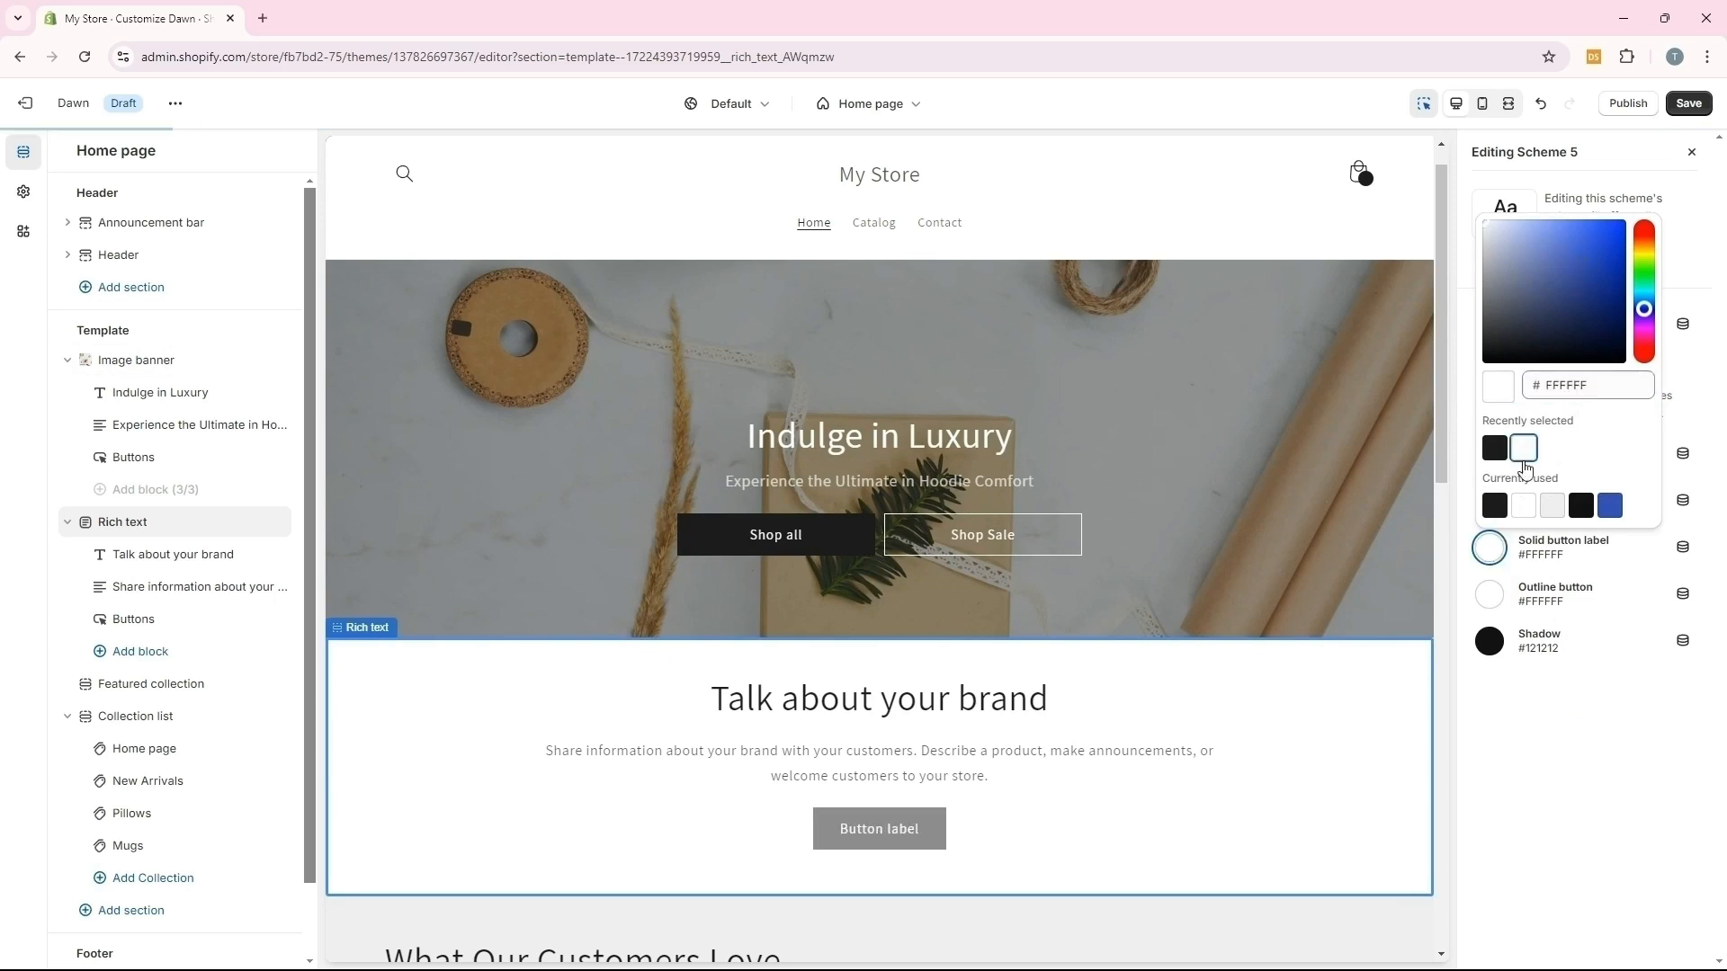
pyautogui.click(1574, 624)
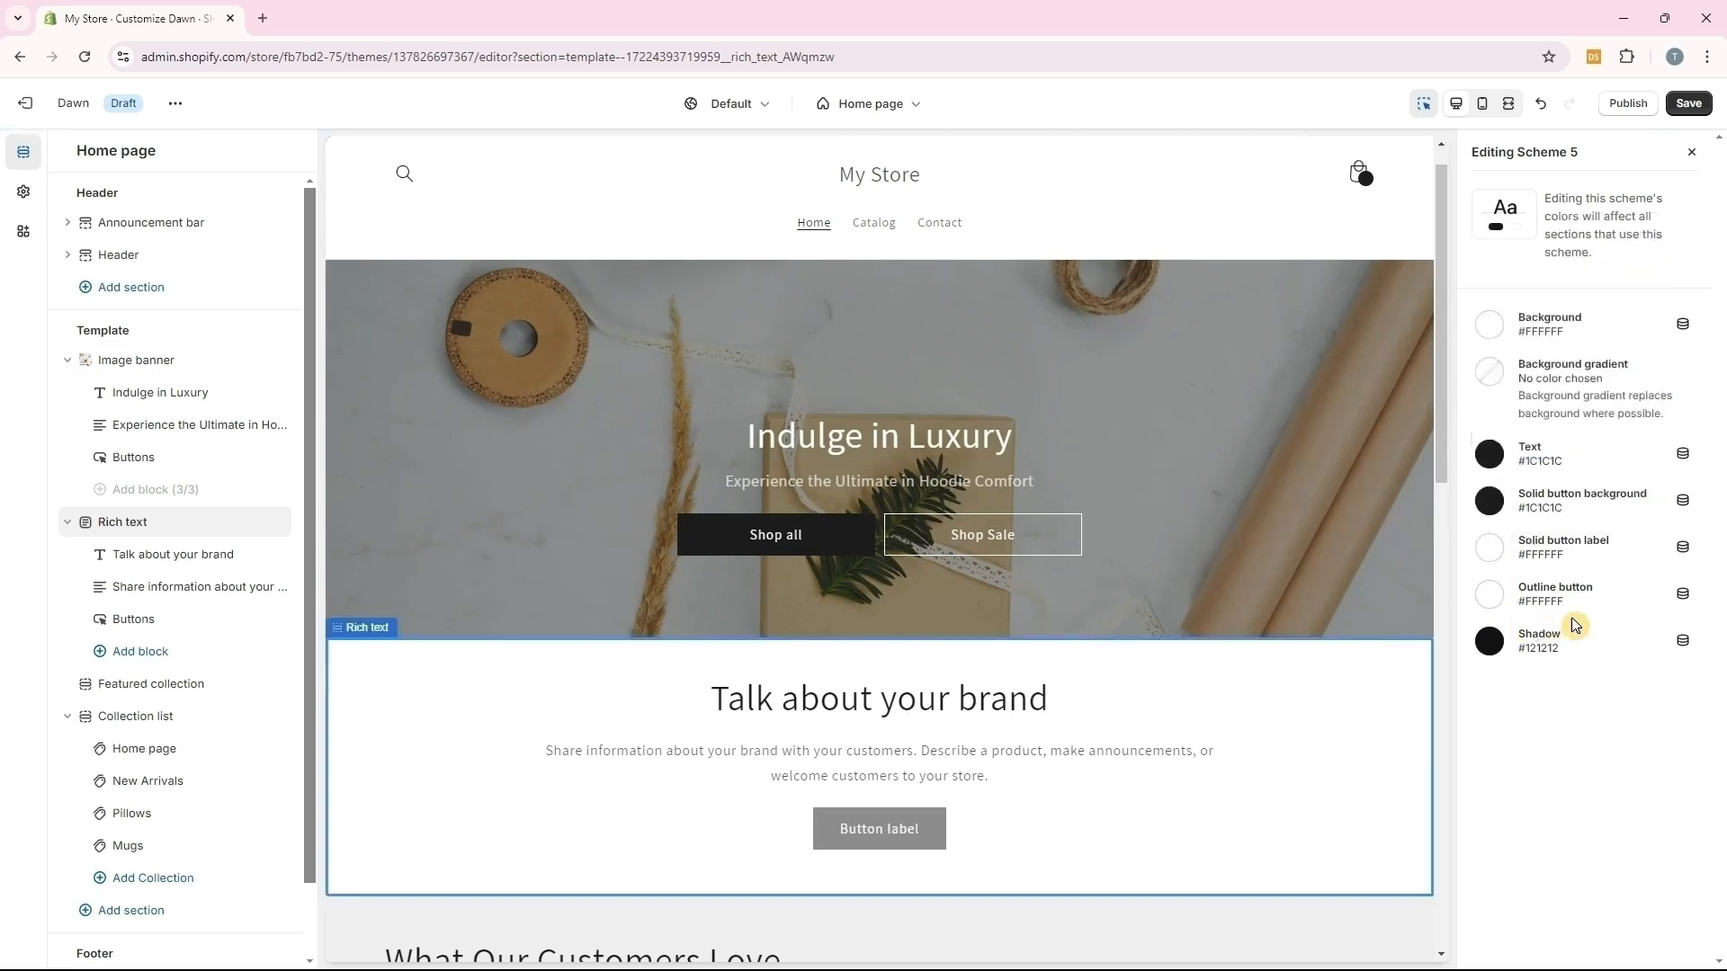
# Set Scheme 5's shadow color to #1C1C1C, save, and close the scheme editor
pyautogui.click(1502, 641)
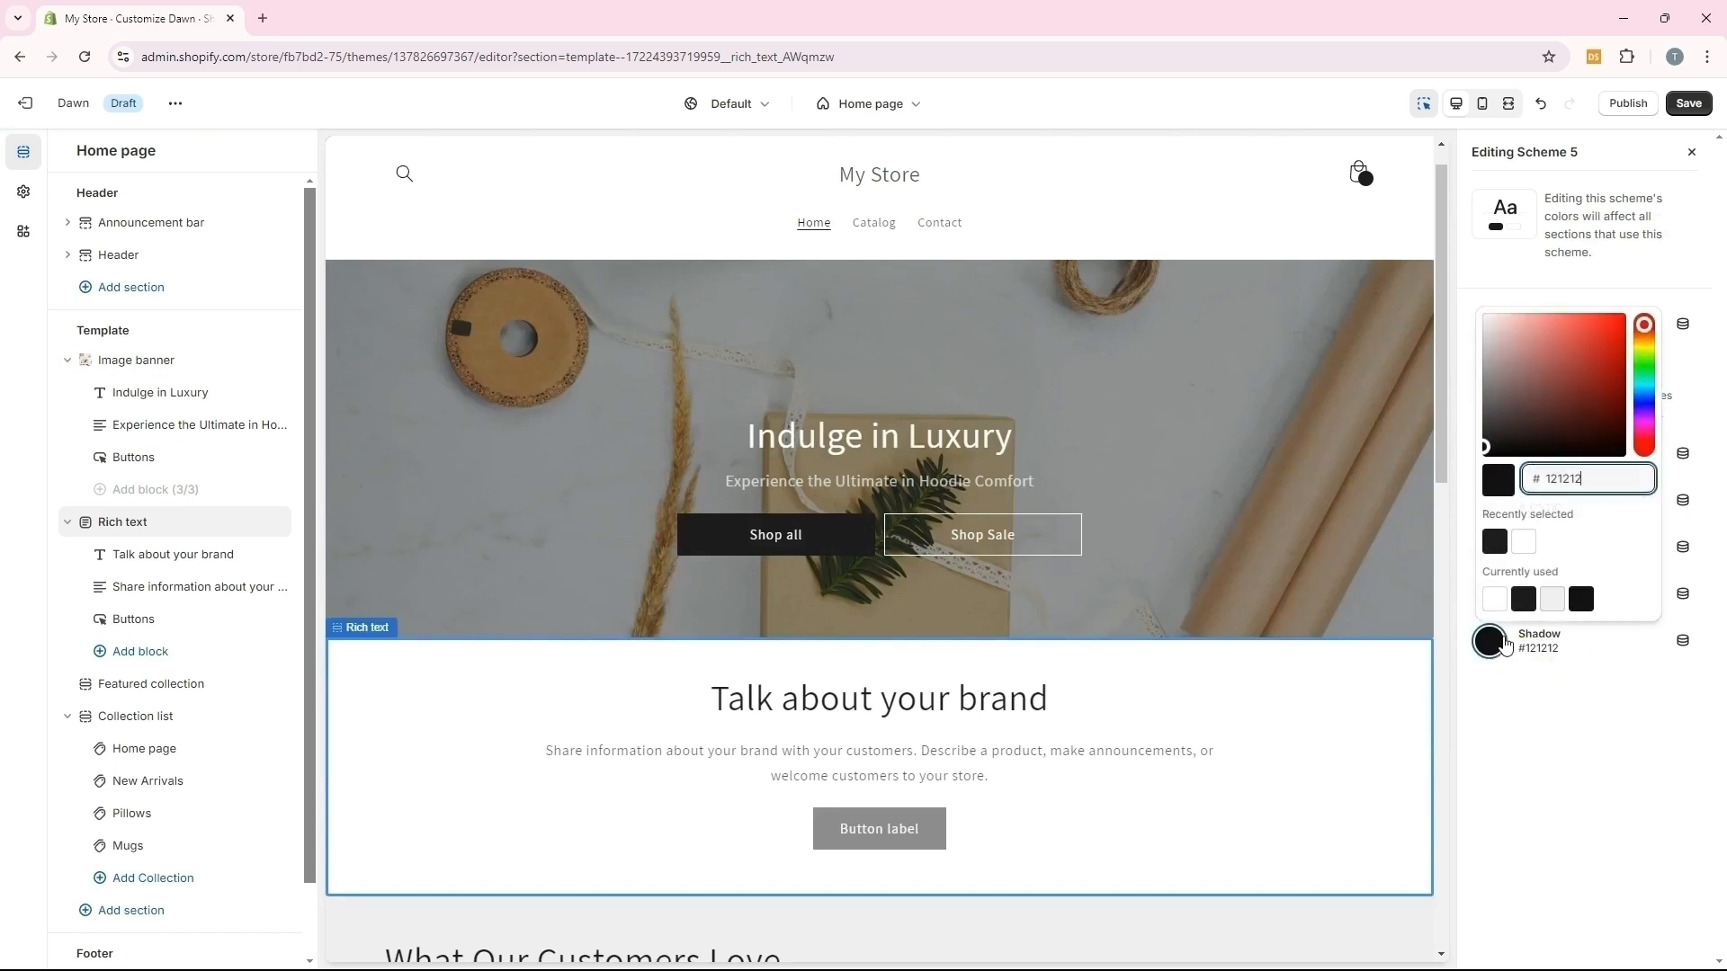
pyautogui.click(1494, 542)
pyautogui.click(1691, 104)
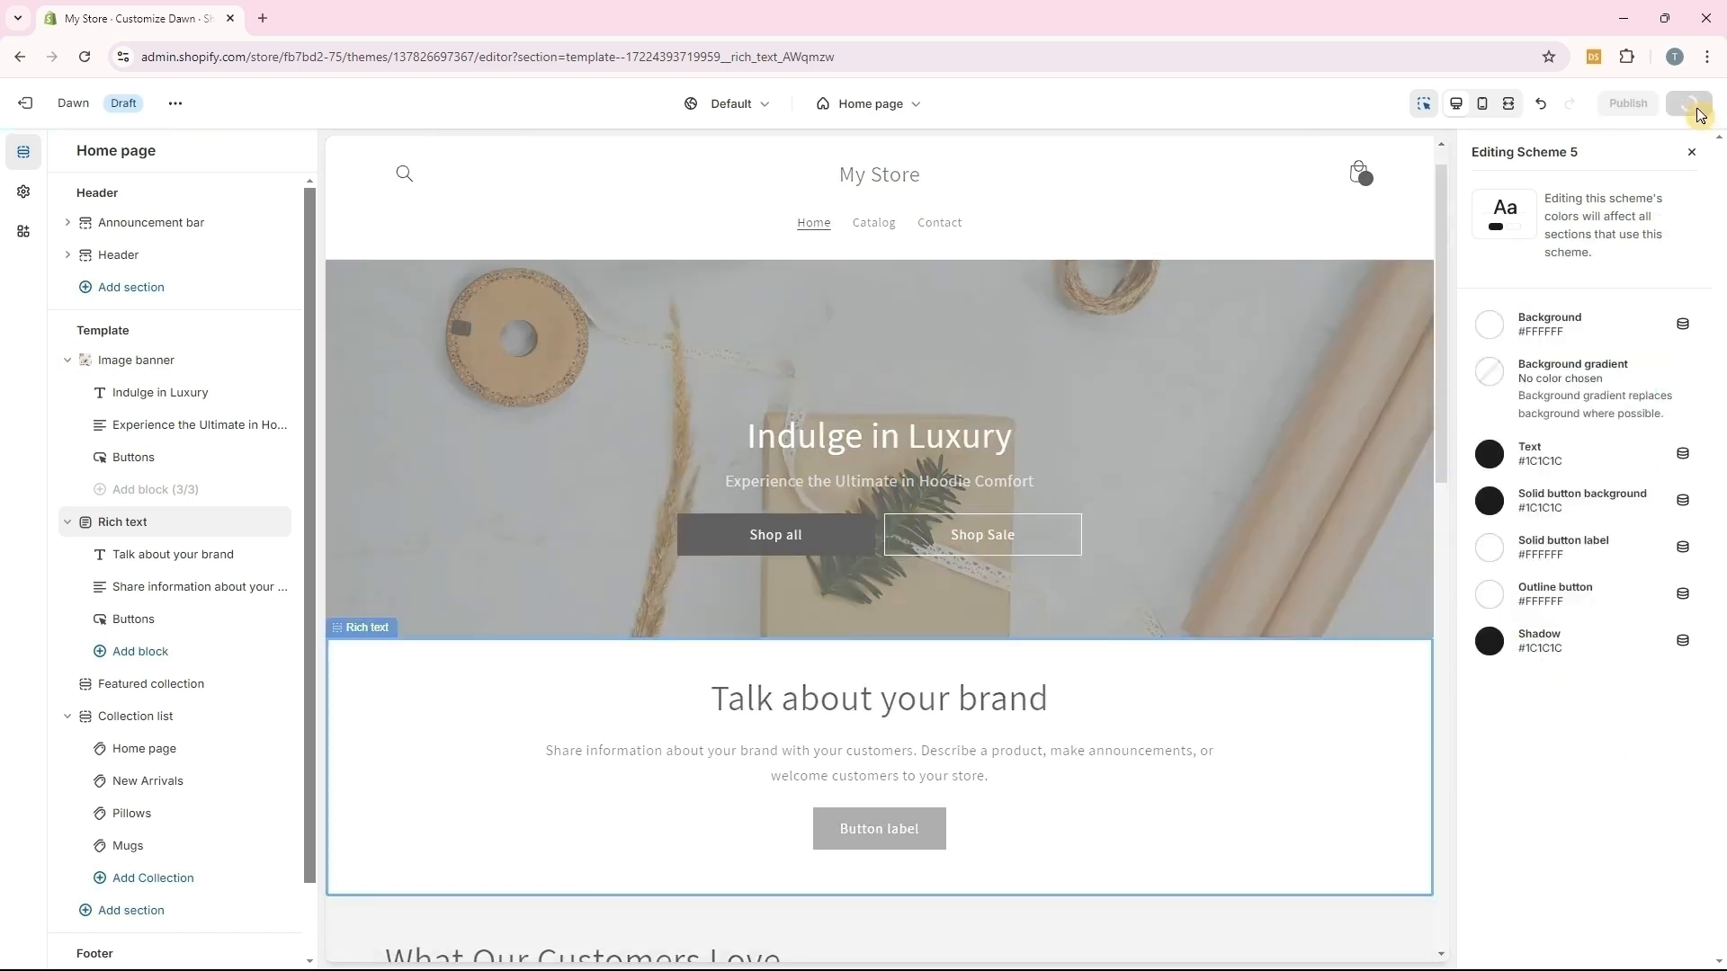
pyautogui.click(1691, 152)
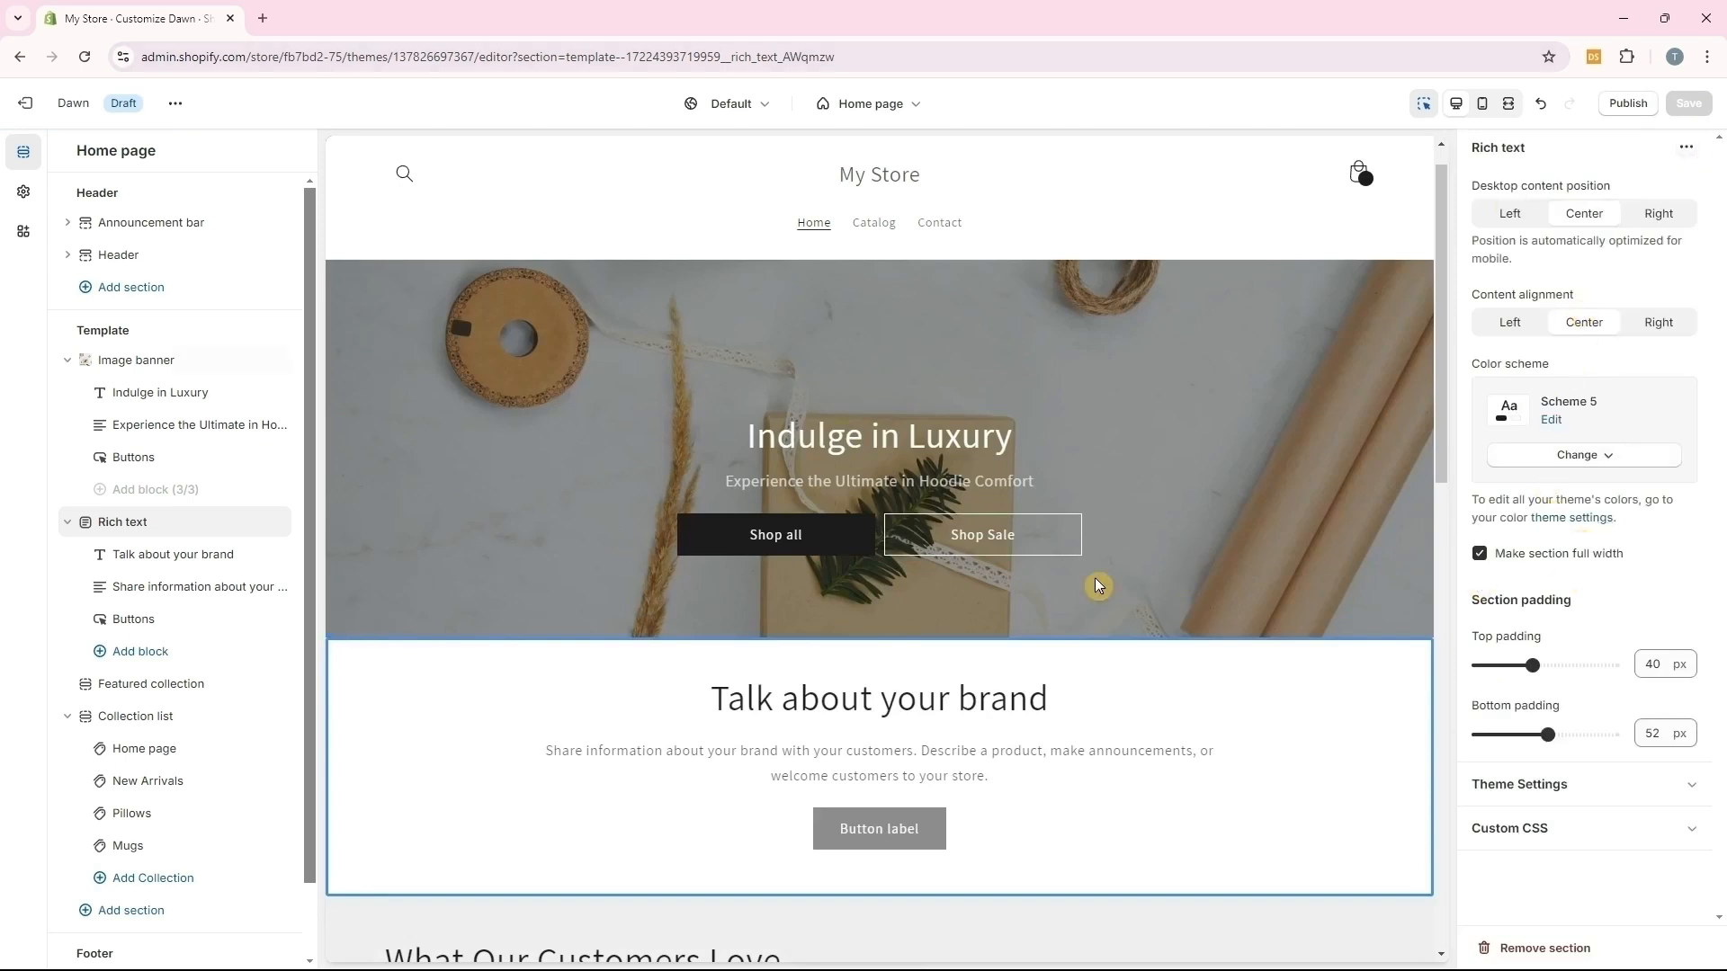
# Change the rich text section's heading to "OUR MISSION" and save
pyautogui.click(171, 558)
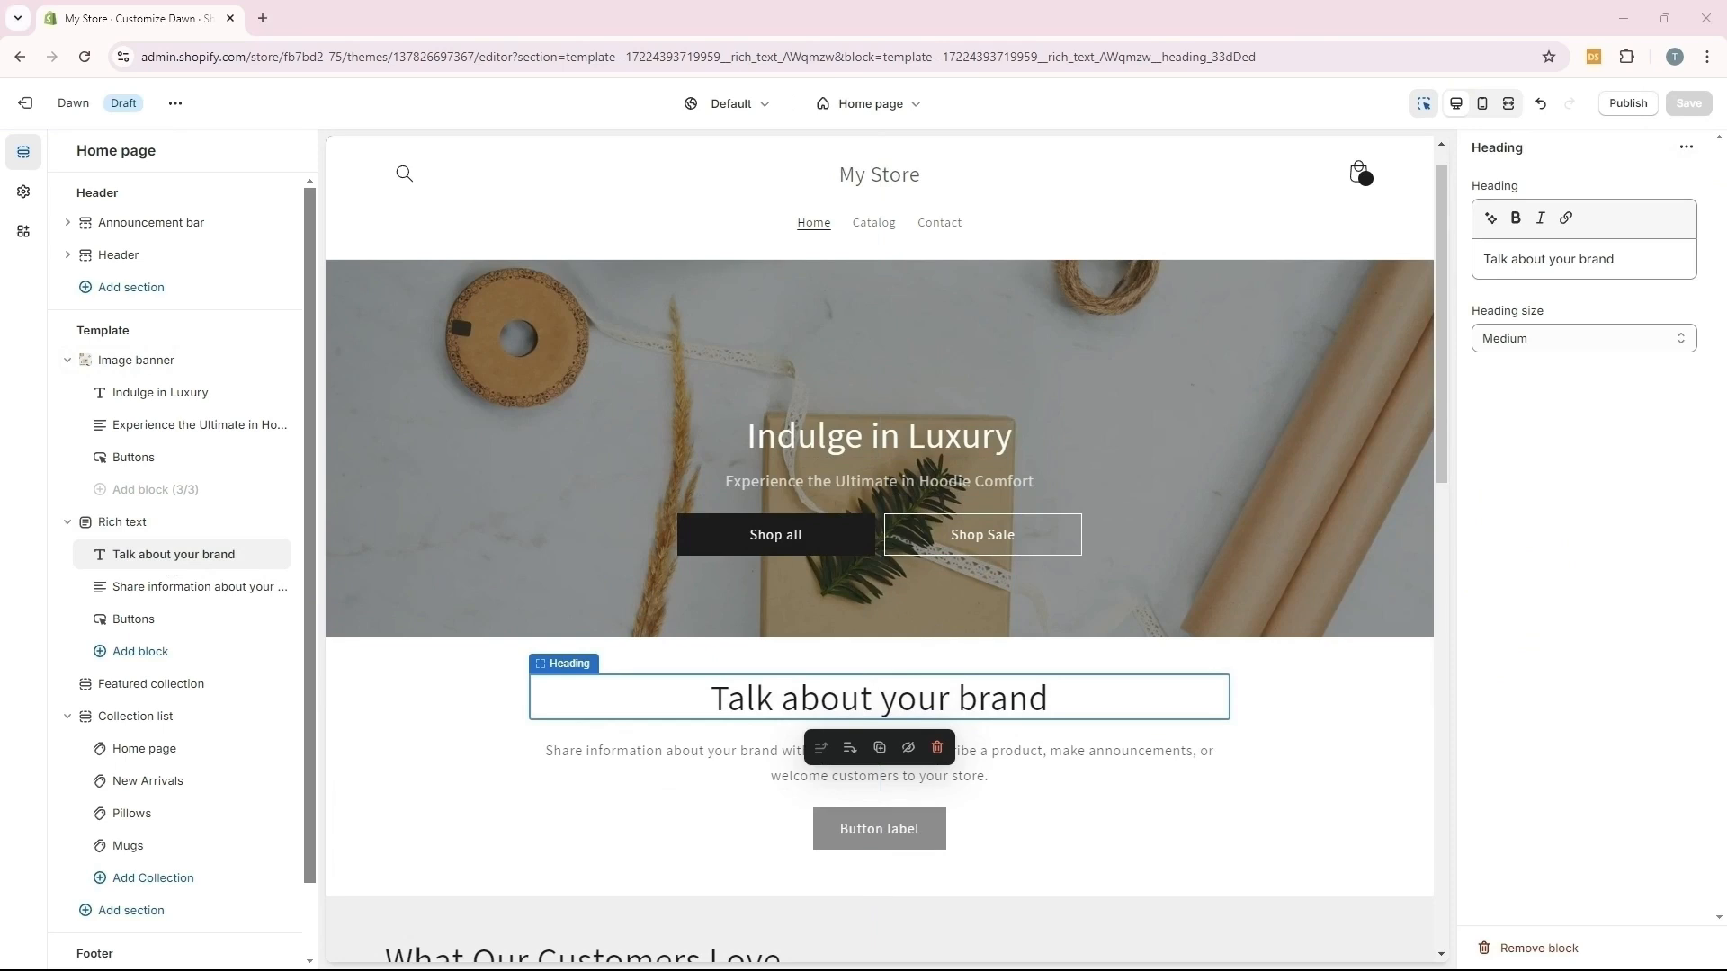
pyautogui.moveTo(1644, 267); pyautogui.dragTo(1446, 258)
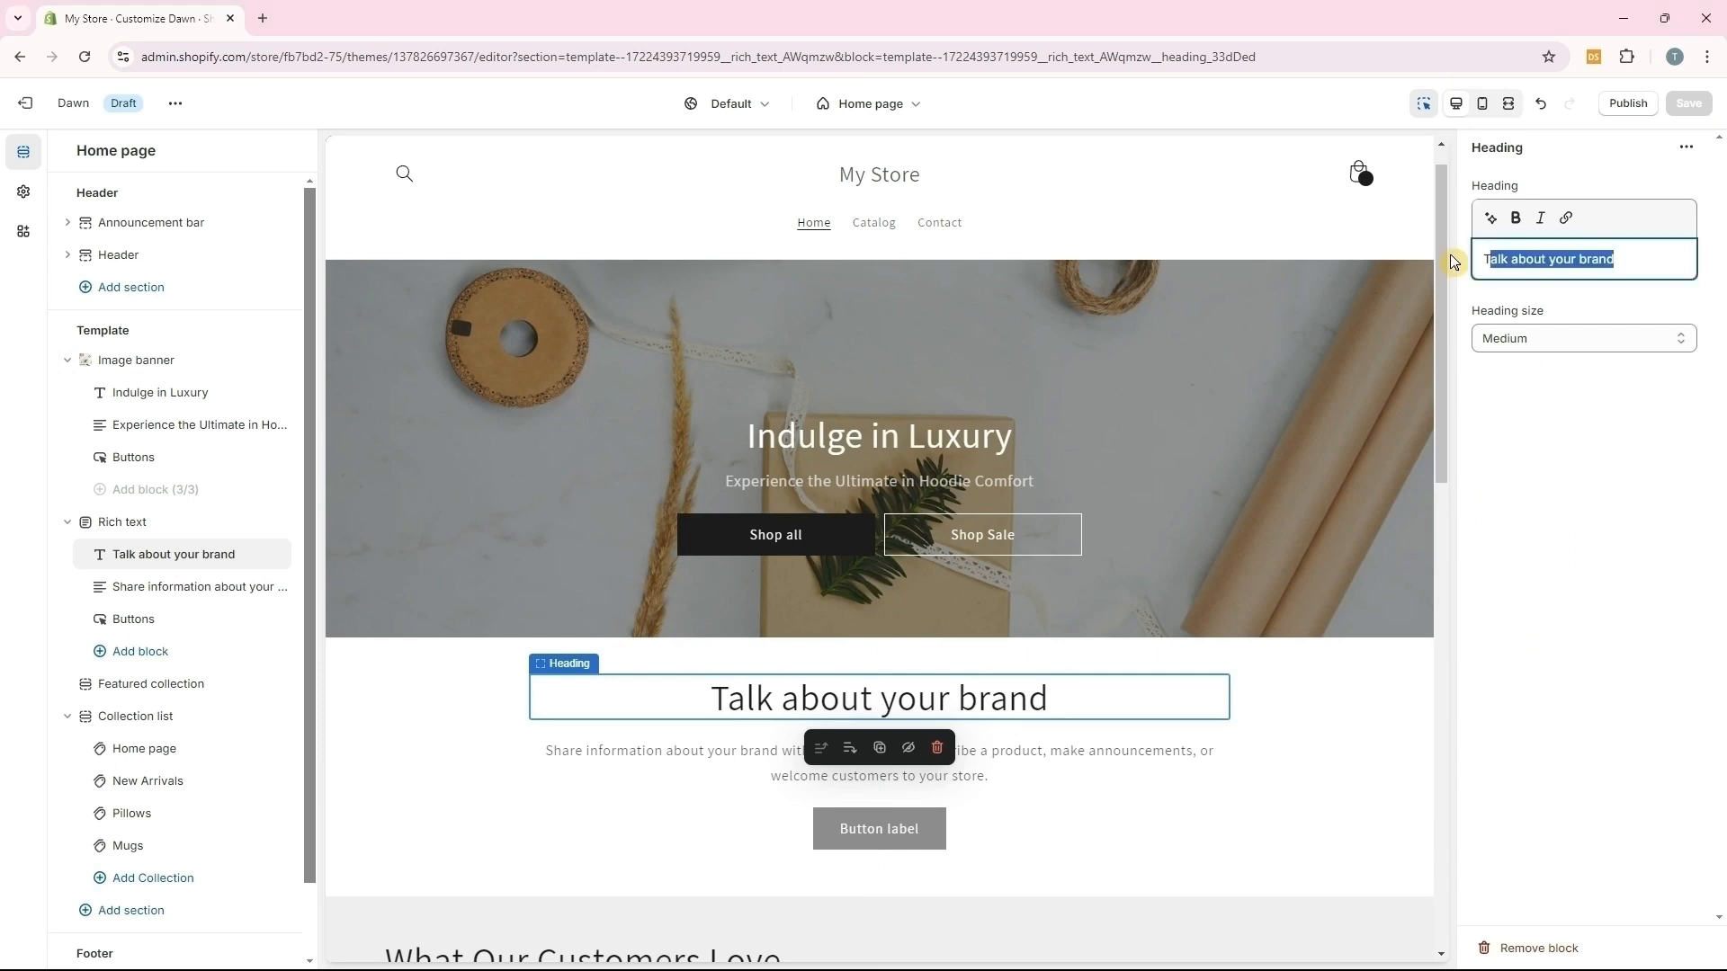
pyautogui.write('OUR MISSION')
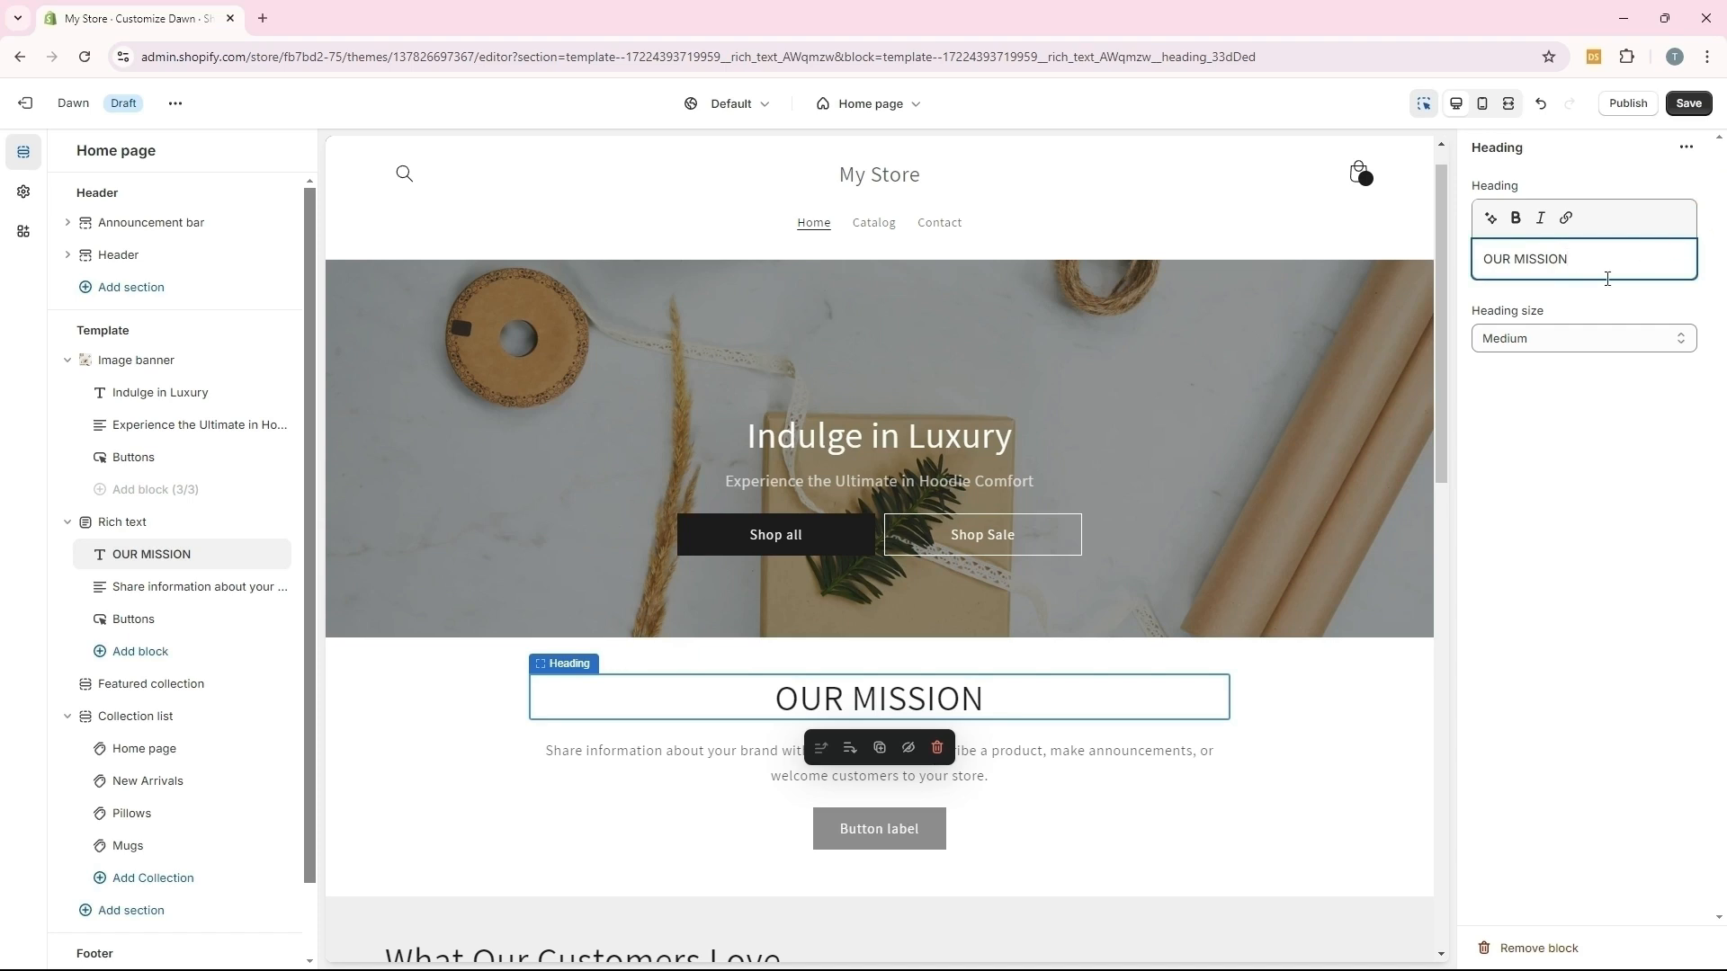
pyautogui.click(1692, 107)
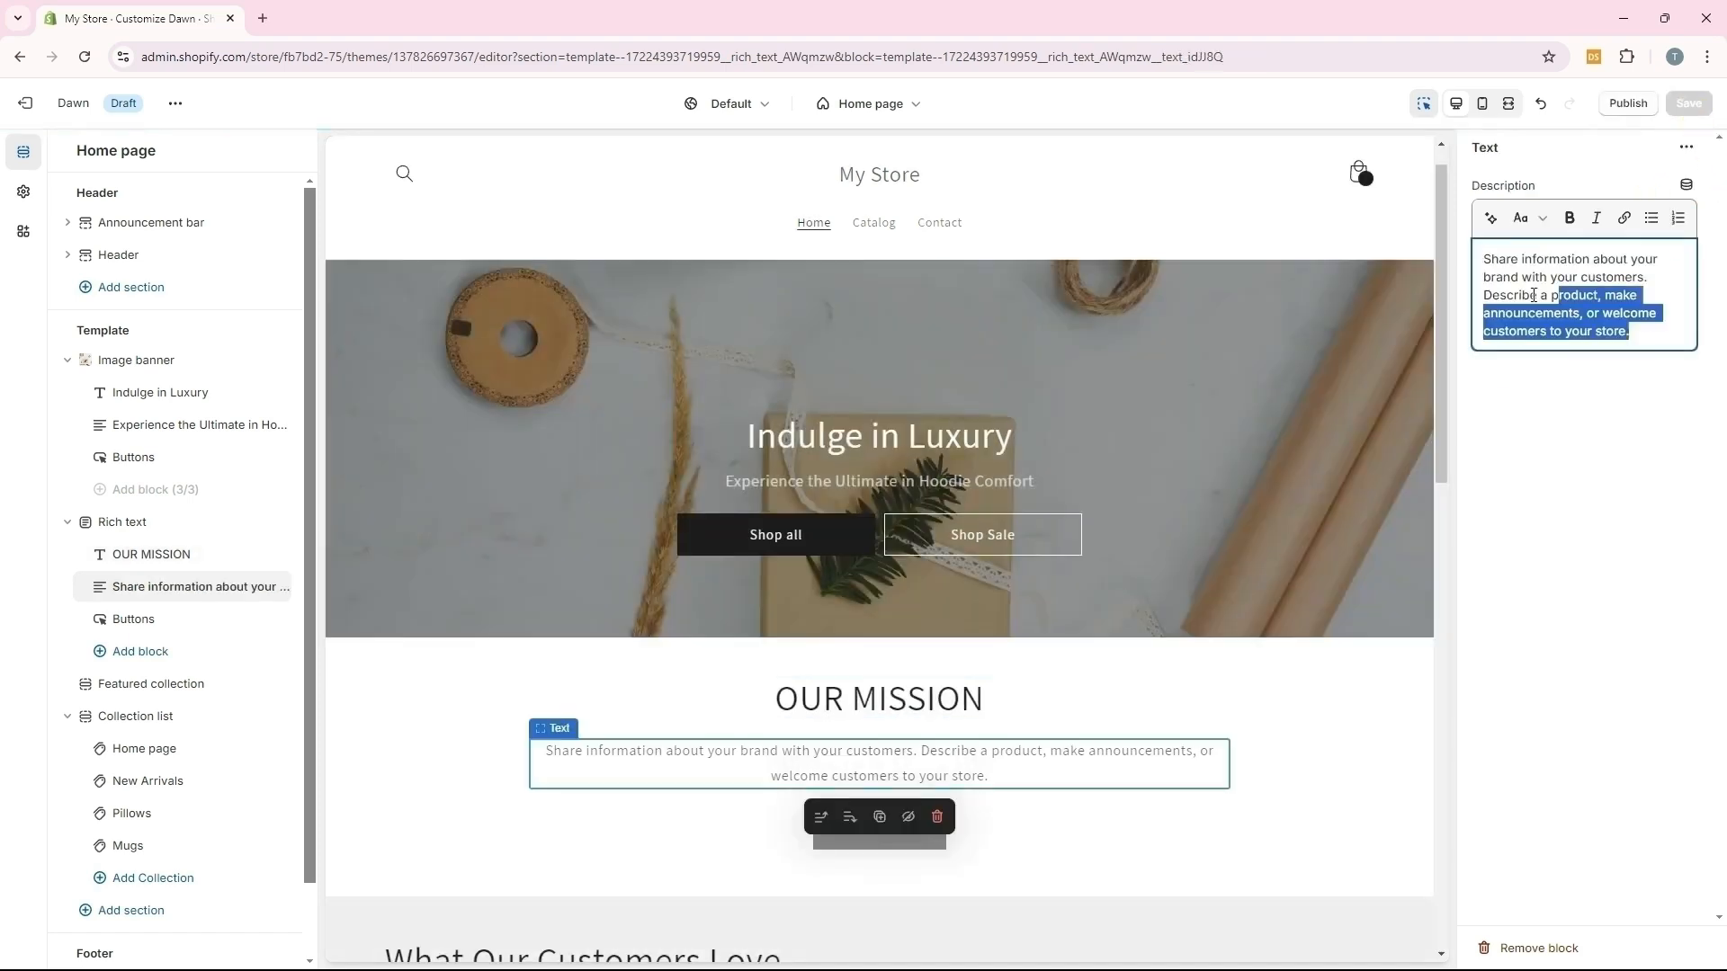
# Replace the rich text description with the mission copy beginning "The team from “My store.” seeks to create hyper wearable footwear" and save
pyautogui.moveTo(1468, 297); pyautogui.dragTo(1461, 259)
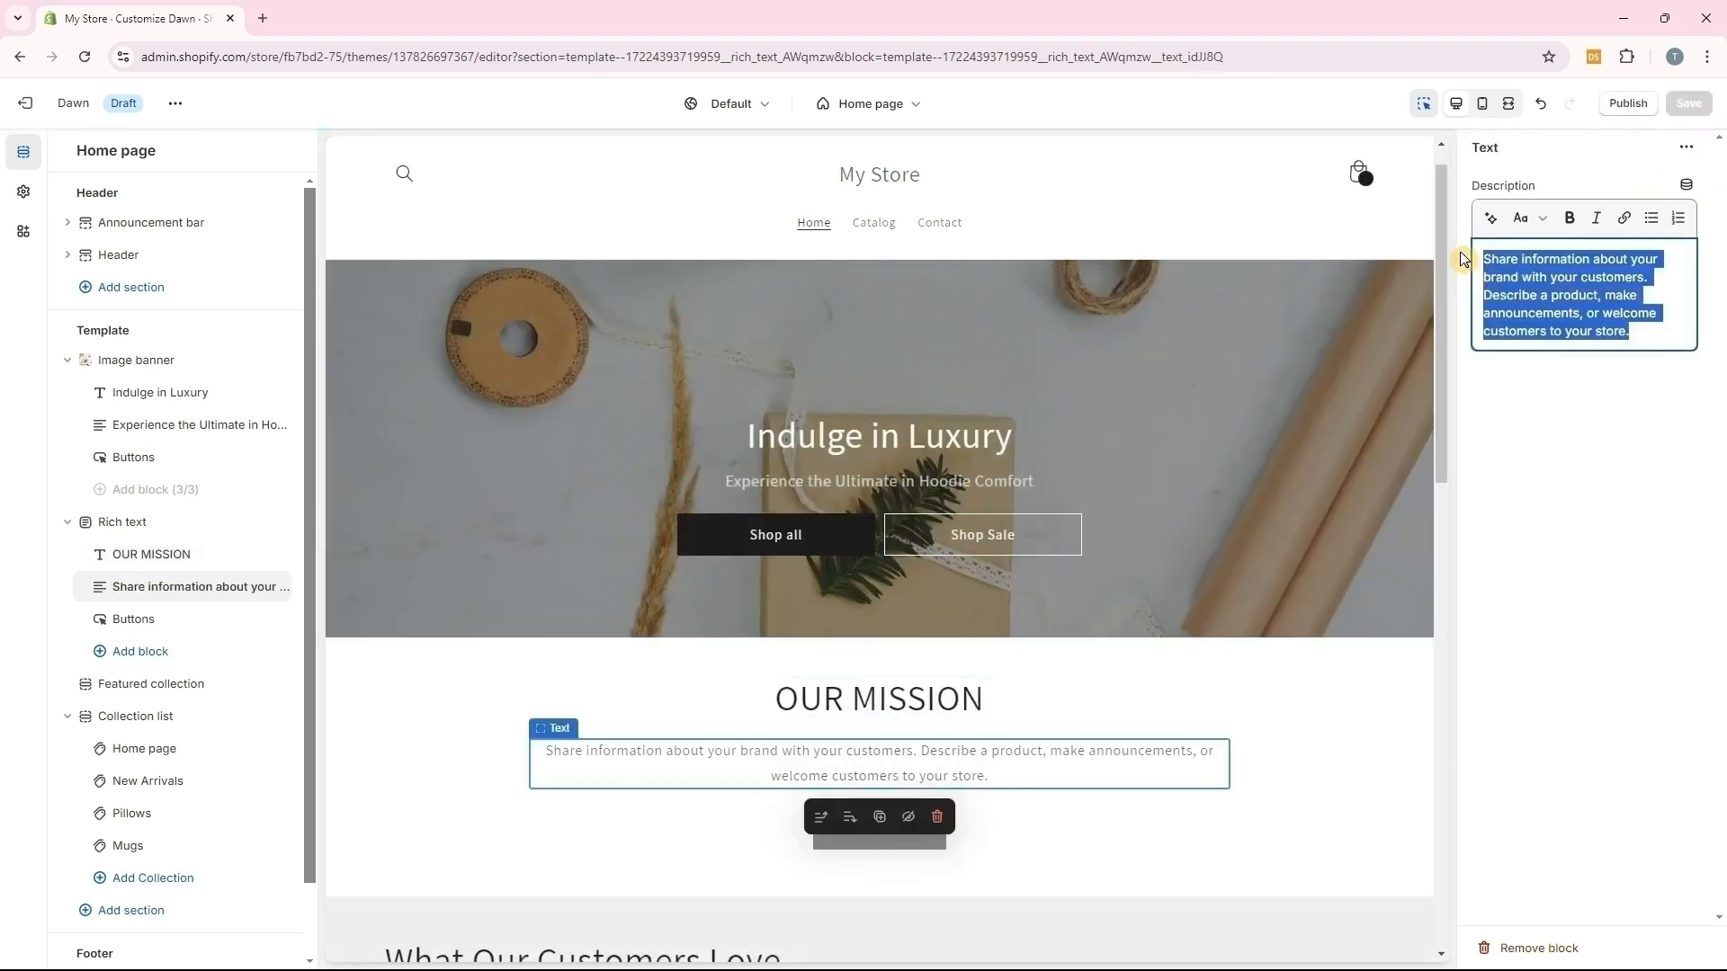
pyautogui.write('The team from "My store." seeks to create hyper wearable footwear, which fit into a myriad of personal style spectrums, while delivering value and commanding just enough attention. With nods to the minimal, vintage inspirations, and touches of visual irony, the brand has garnered a cult following after five impactful years in the market.')
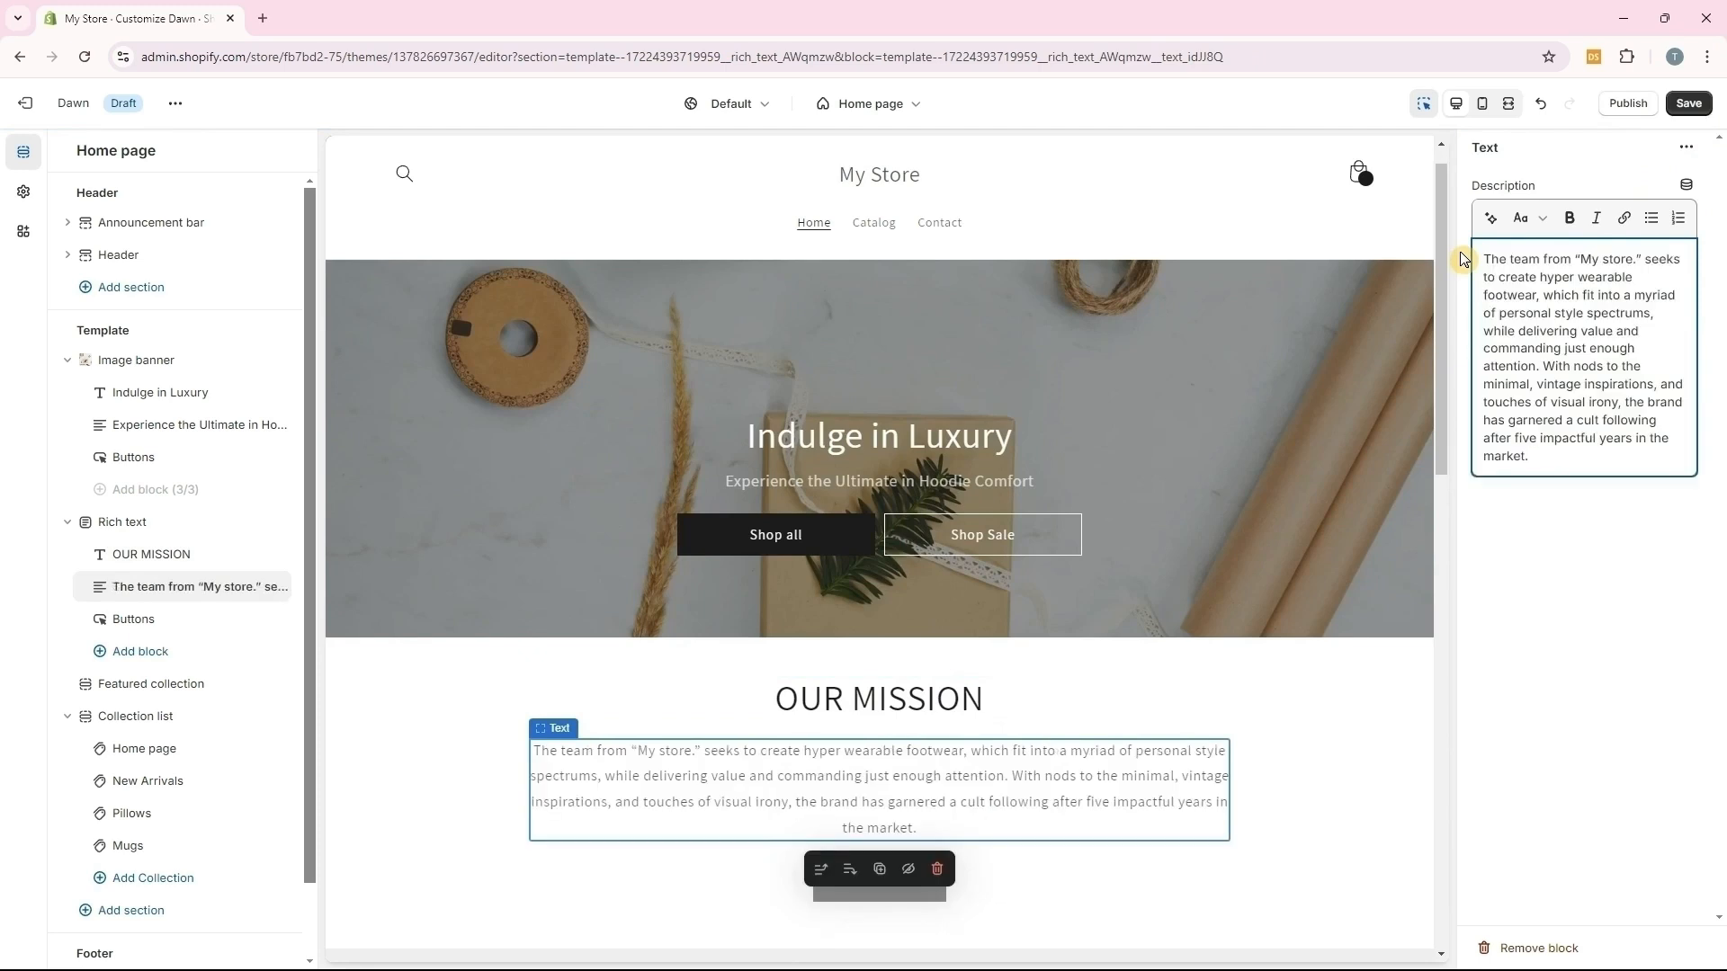
pyautogui.click(1689, 103)
# Remove the Buttons block from the rich text section and save
pyautogui.click(126, 620)
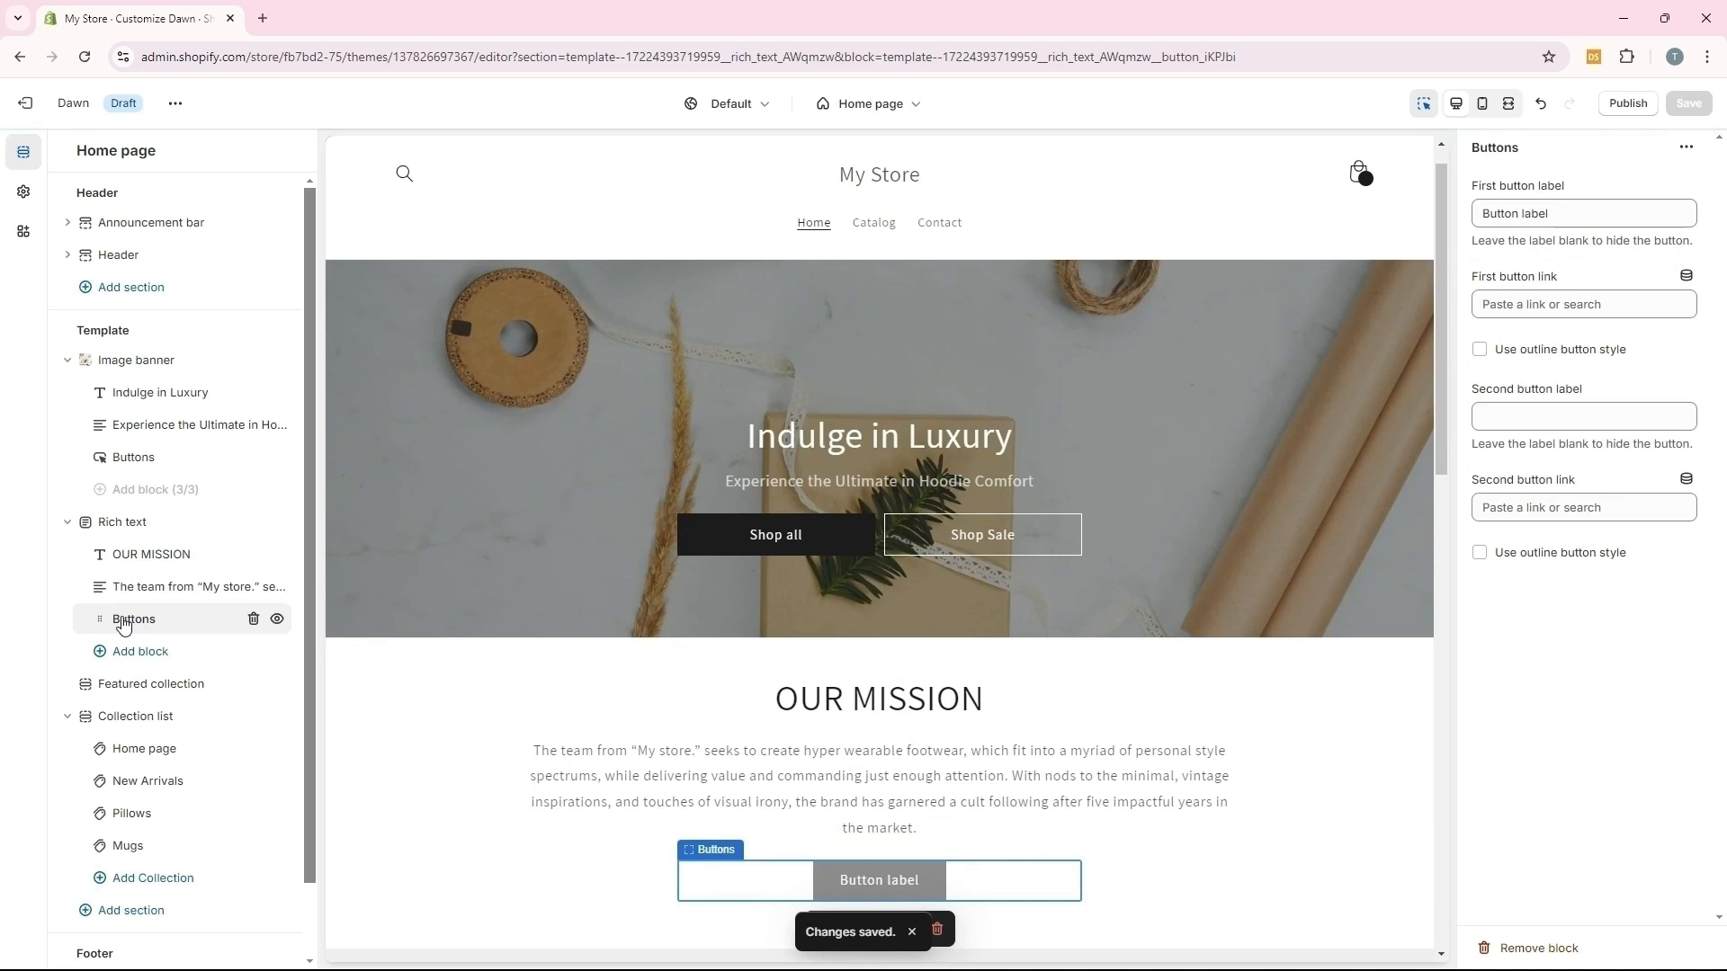
pyautogui.click(254, 620)
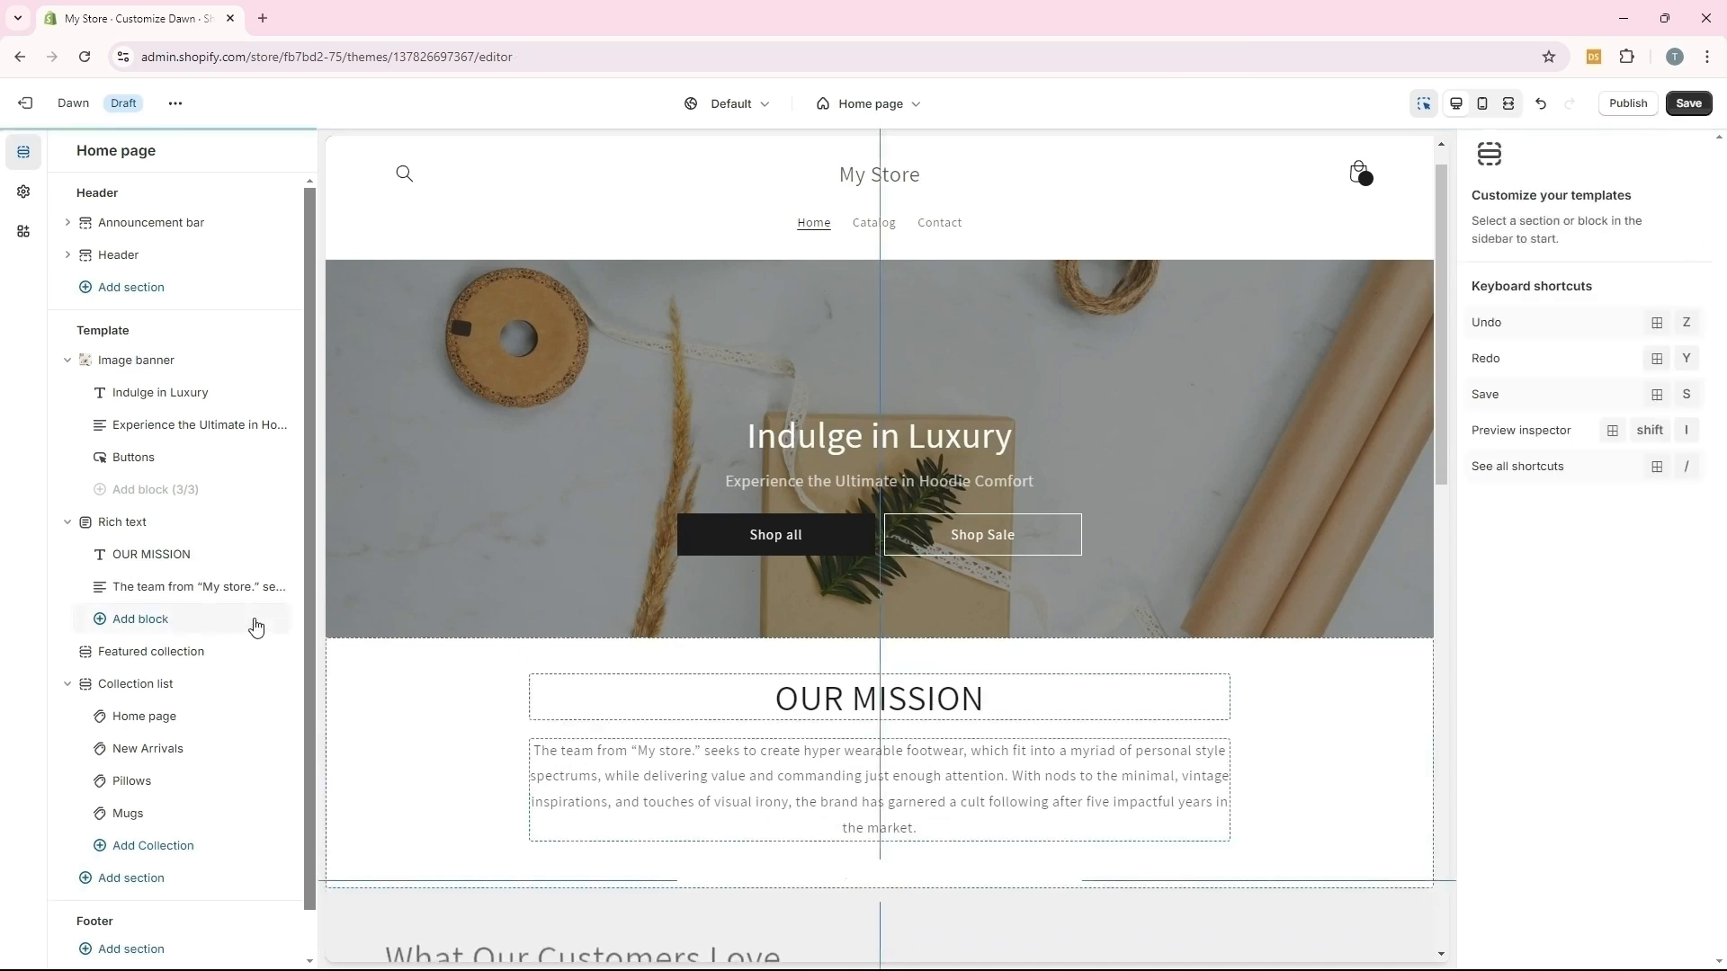
pyautogui.click(1684, 108)
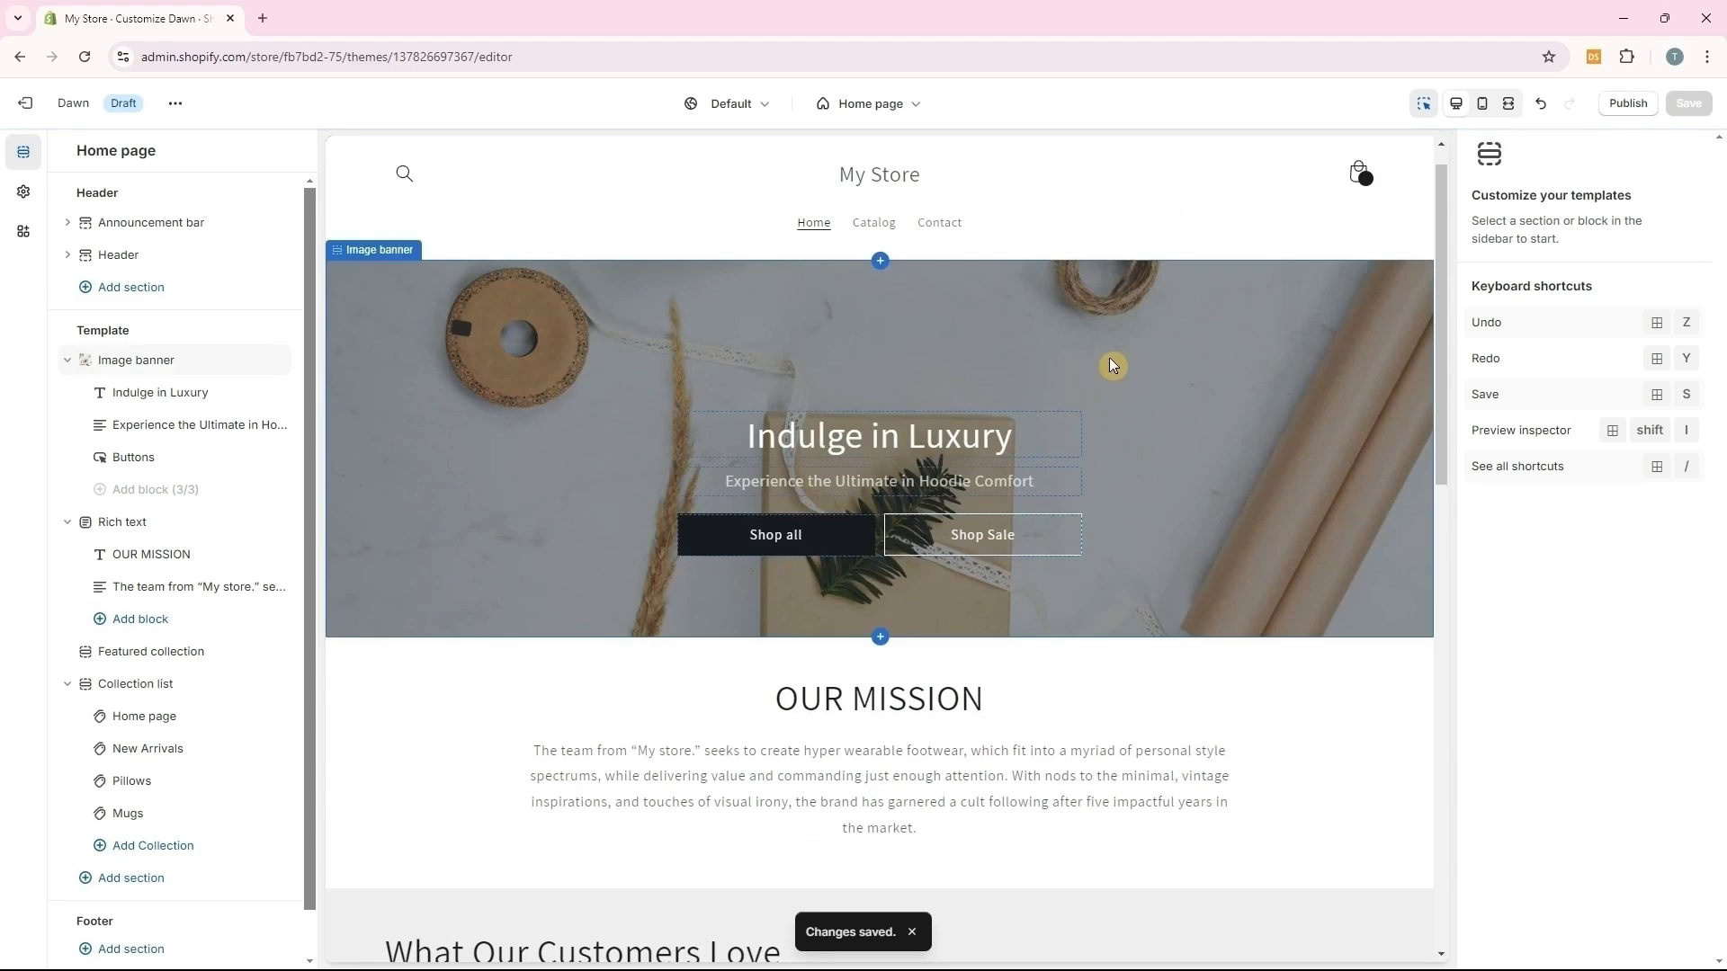
pyautogui.scroll(-2, 1141, 465)
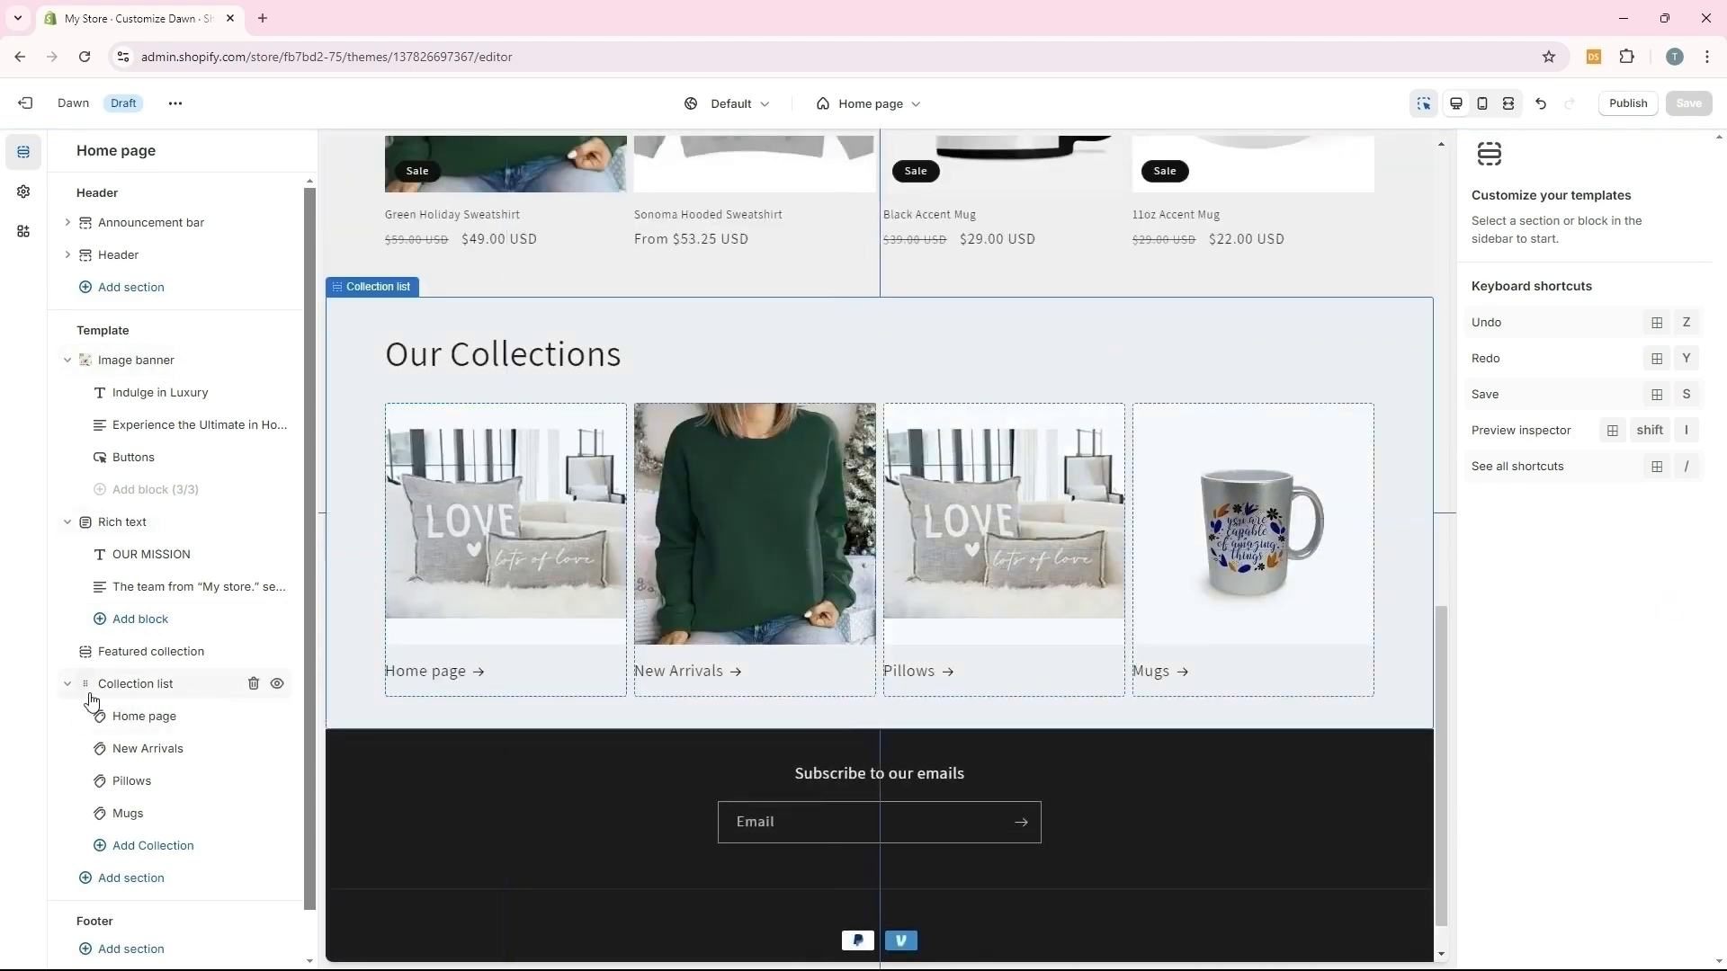
# Move the Collection list section above the Featured collection section on the home page
pyautogui.moveTo(79, 694); pyautogui.dragTo(77, 662)
pyautogui.click(923, 667)
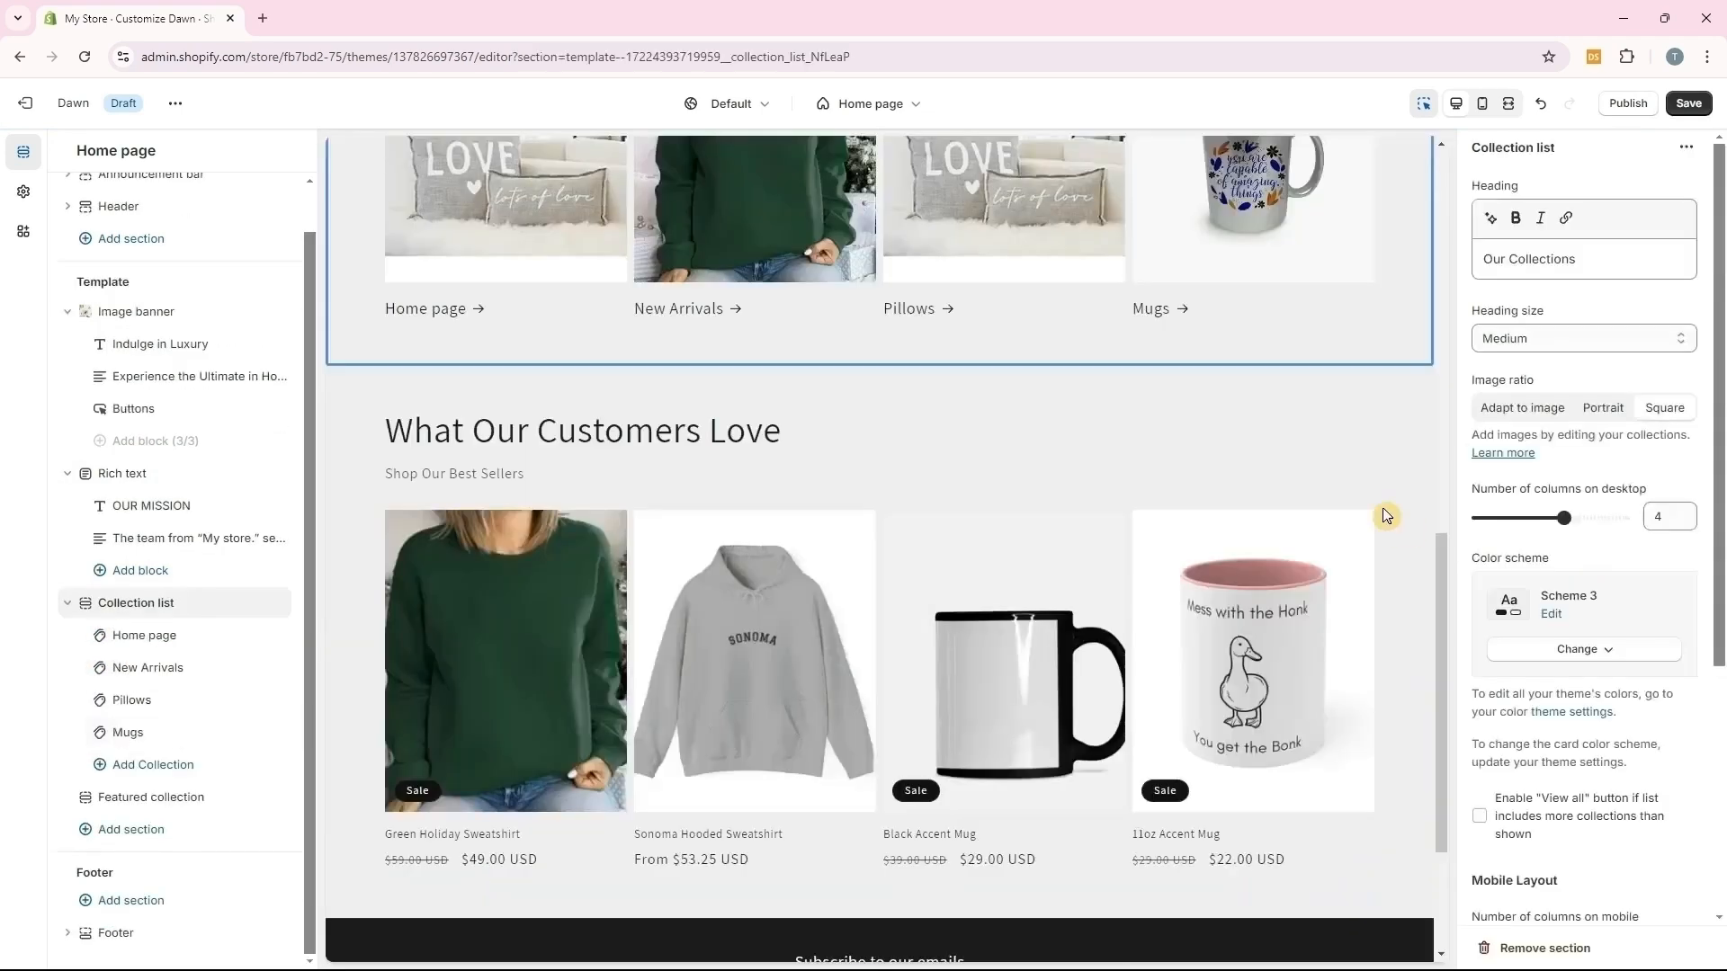
pyautogui.scroll(-3, 1433, 482)
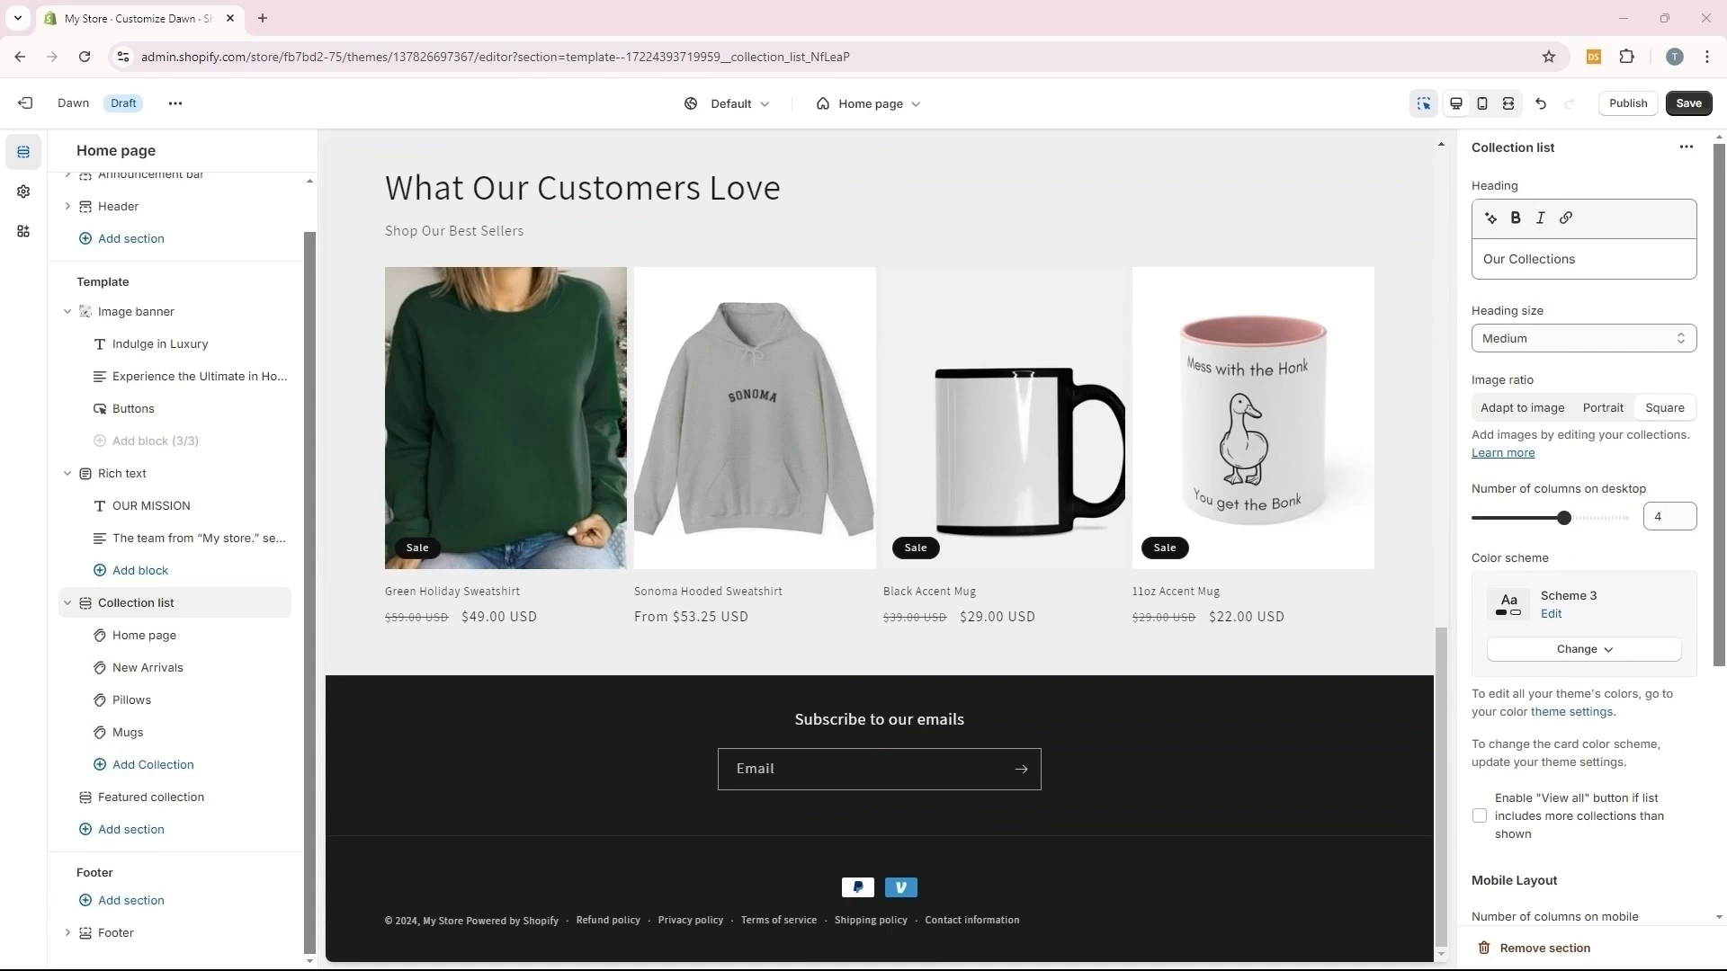
# Add a Multirow section to the home page template and place it between Collection list and Featured collection
pyautogui.click(132, 829)
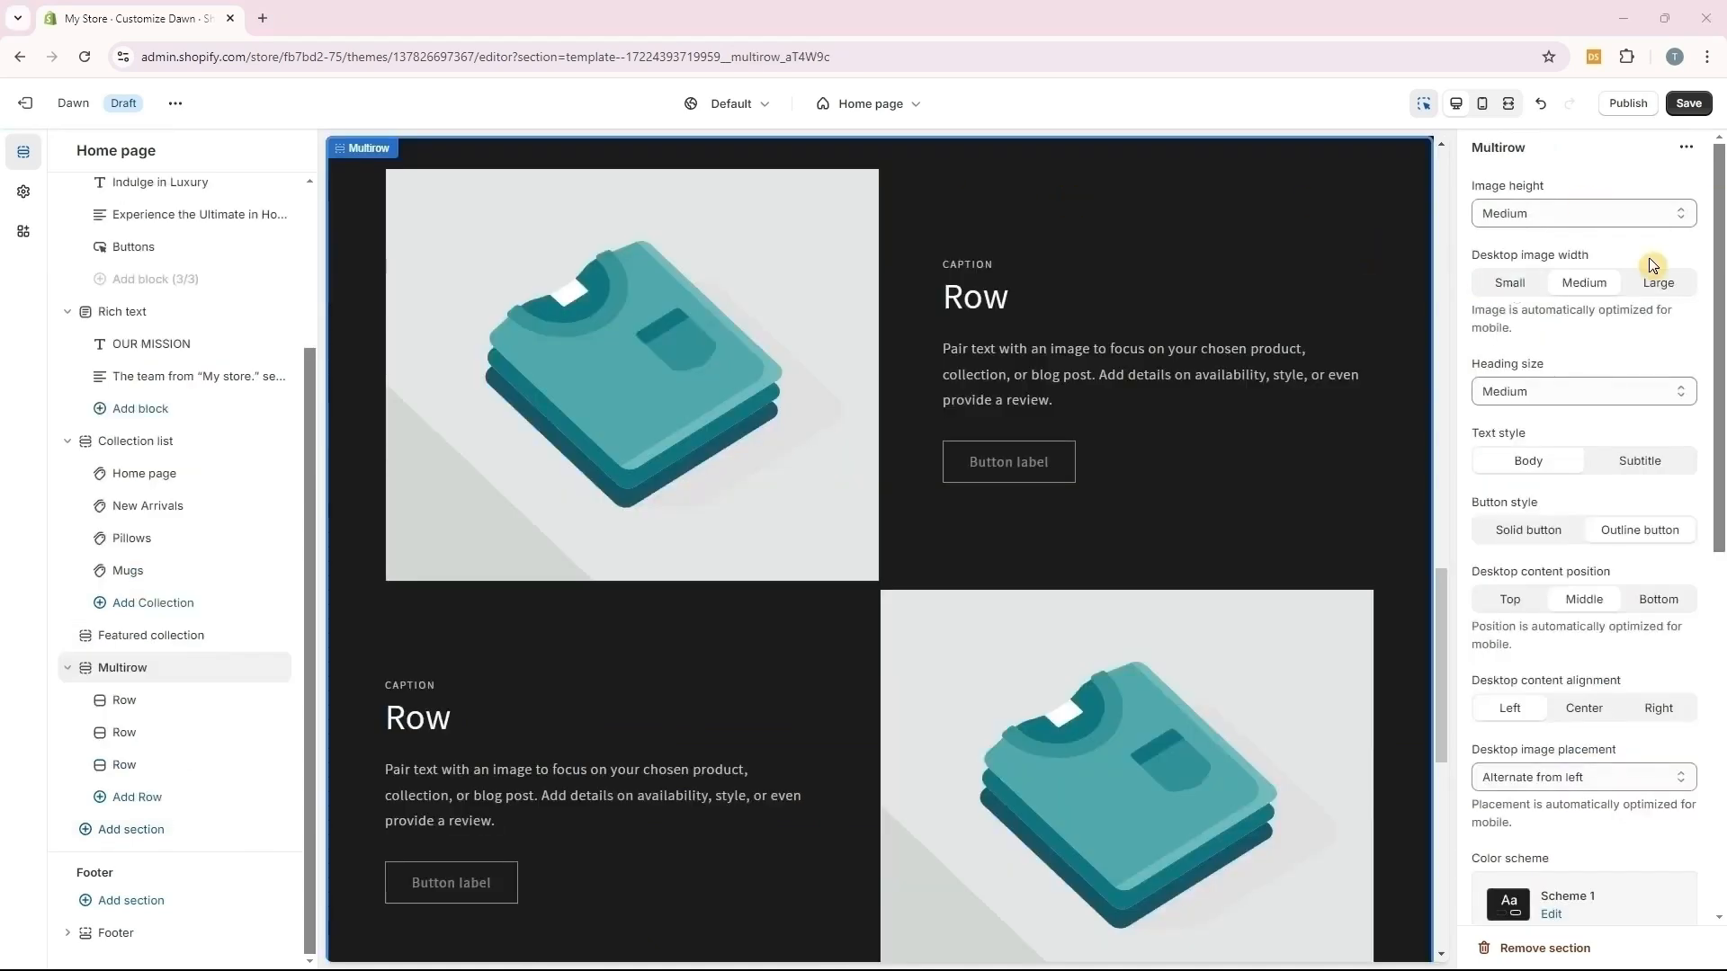
pyautogui.moveTo(1442, 601); pyautogui.dragTo(1448, 404)
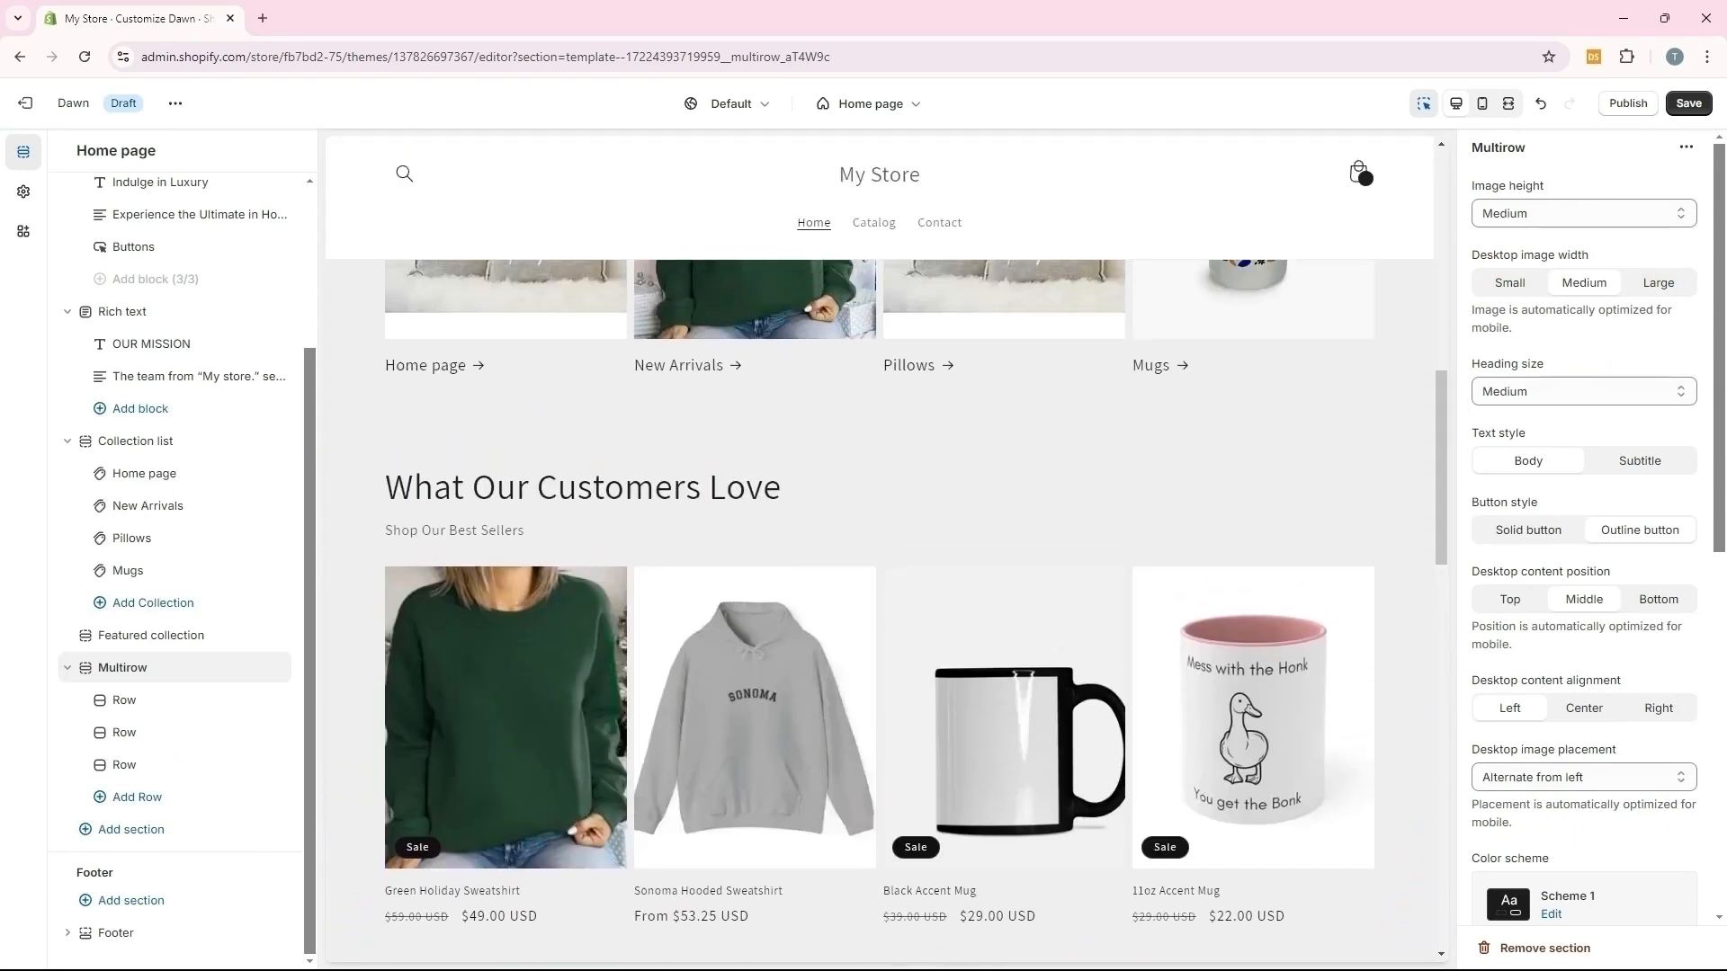
pyautogui.moveTo(70, 670); pyautogui.dragTo(81, 634)
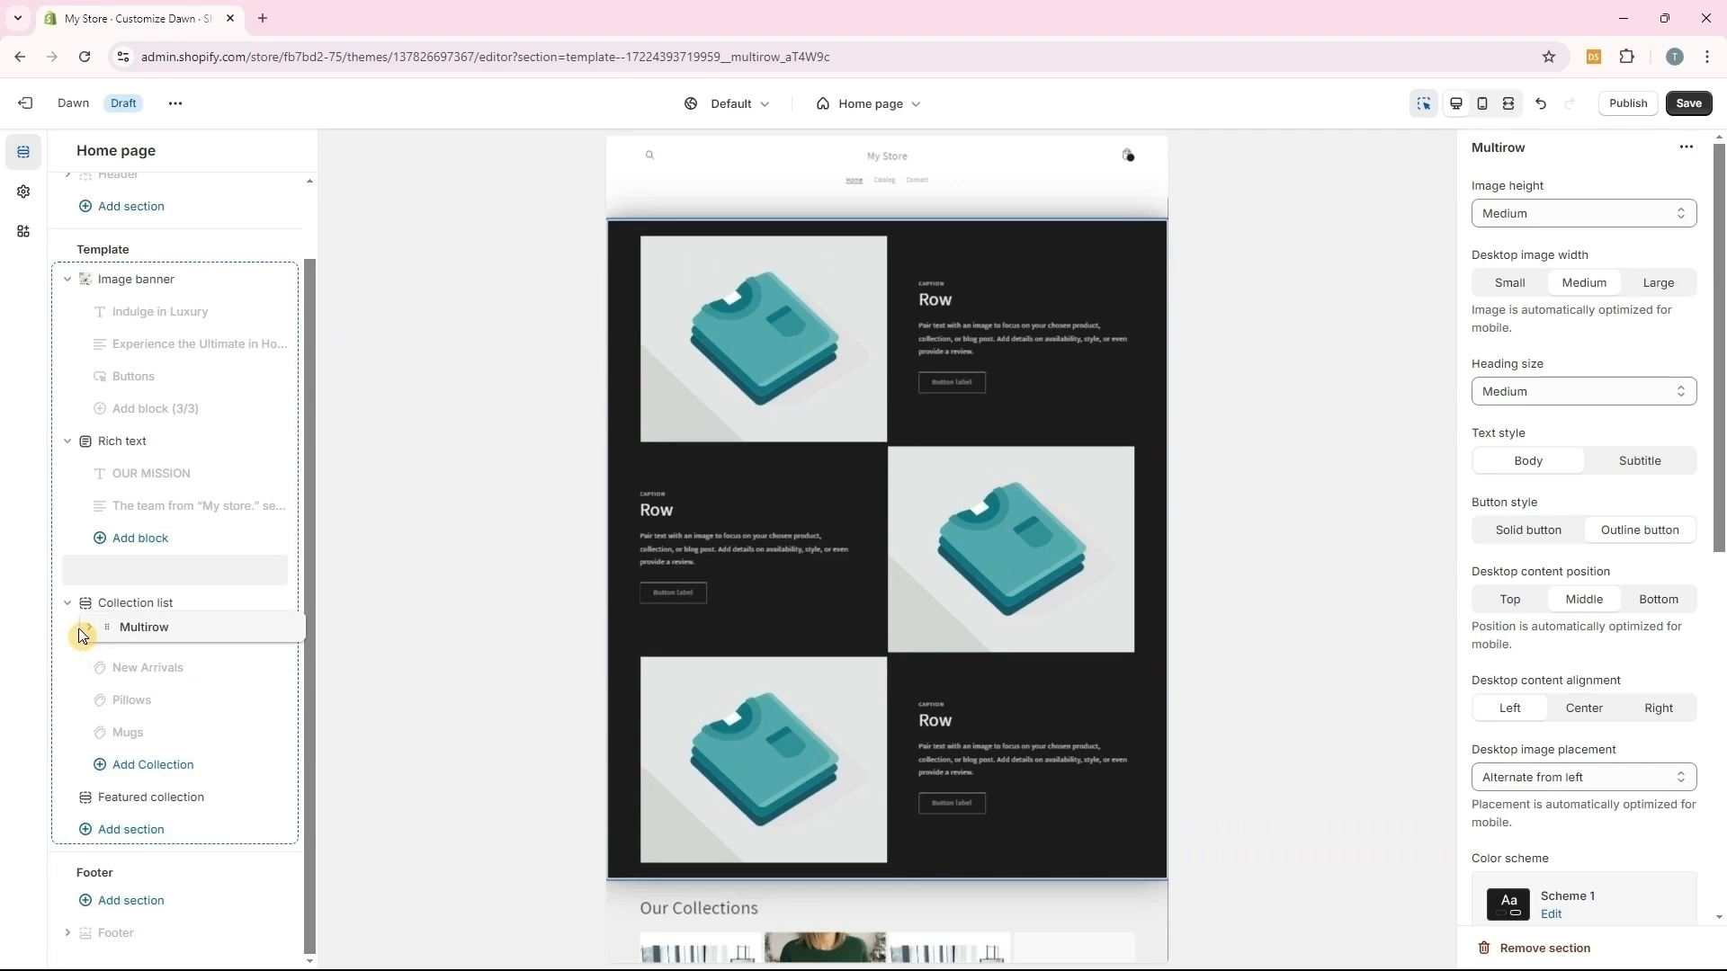
pyautogui.moveTo(78, 628); pyautogui.dragTo(78, 628)
pyautogui.scroll(-5, 1287, 648)
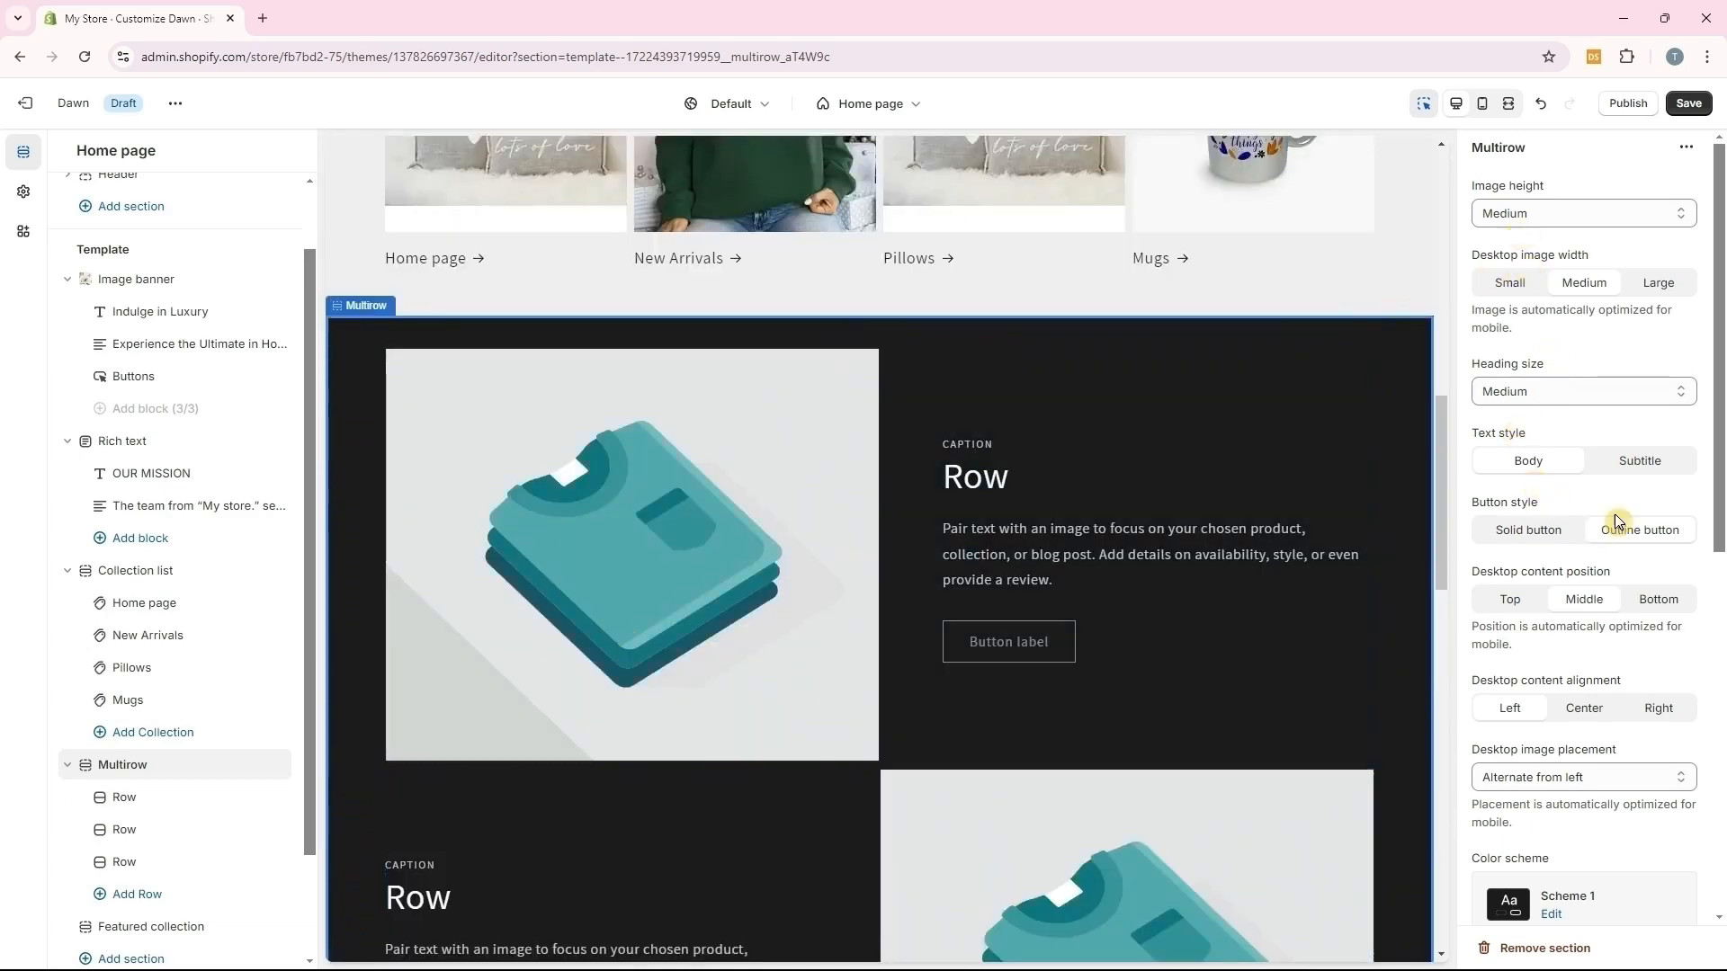
# Set both the color scheme and the container color scheme of the Multirow section to Scheme 5 and save
pyautogui.scroll(-3, 1626, 515)
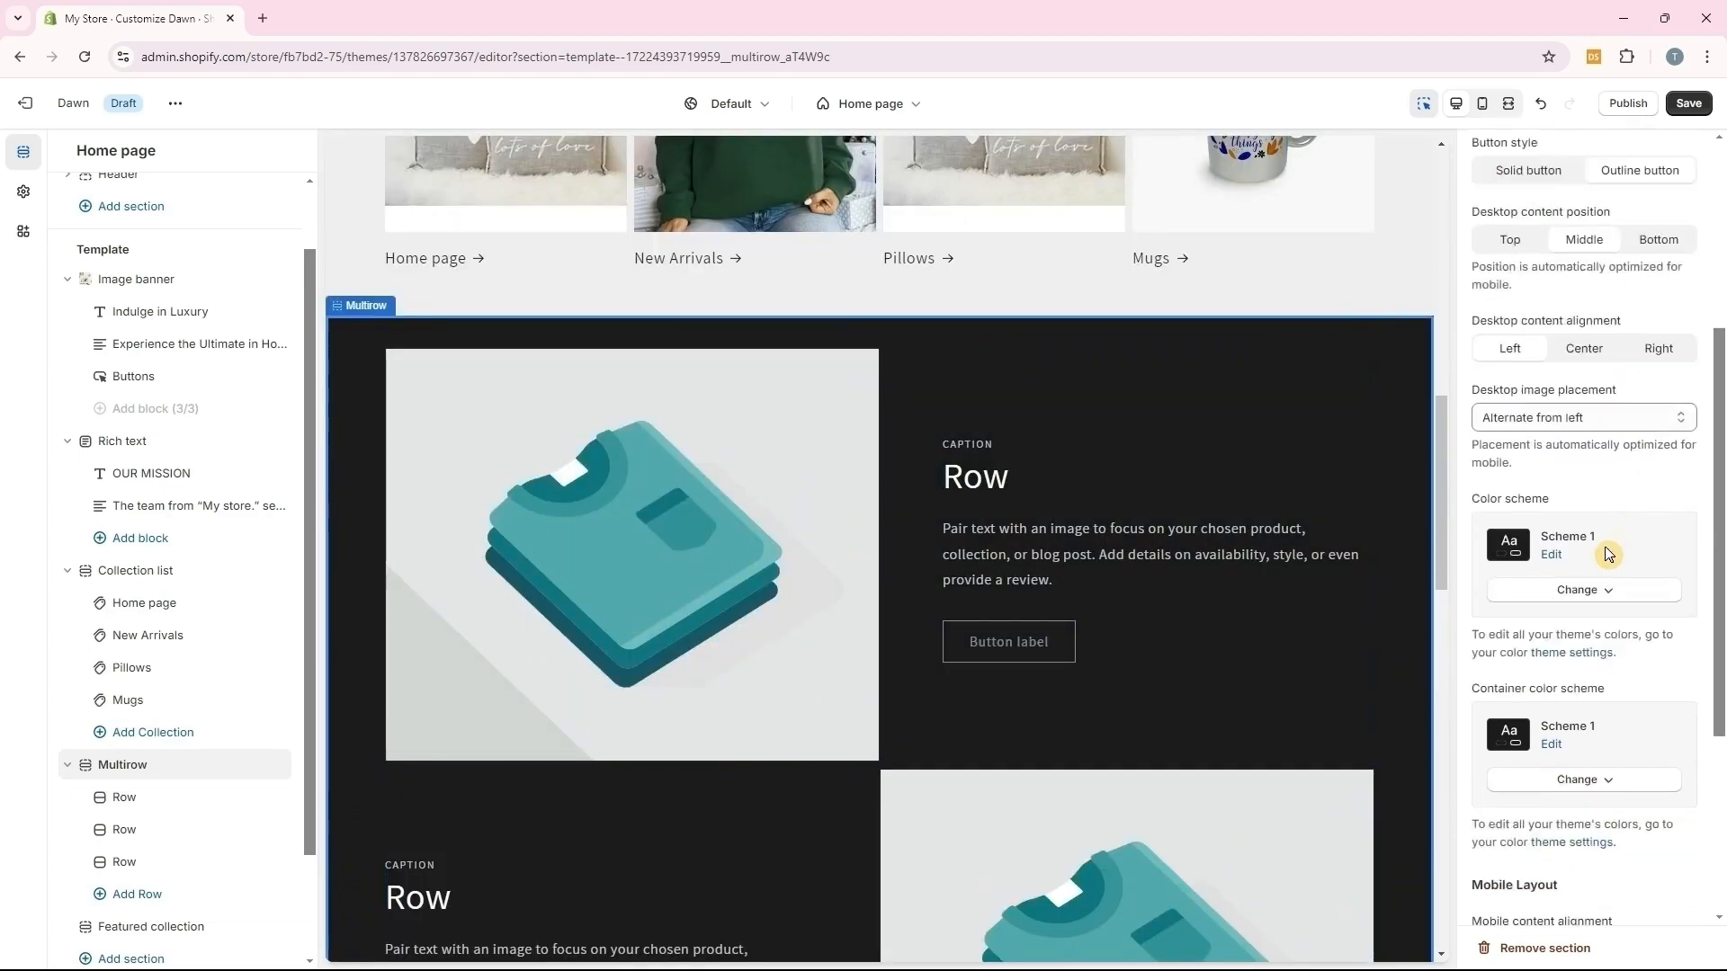
pyautogui.click(1585, 594)
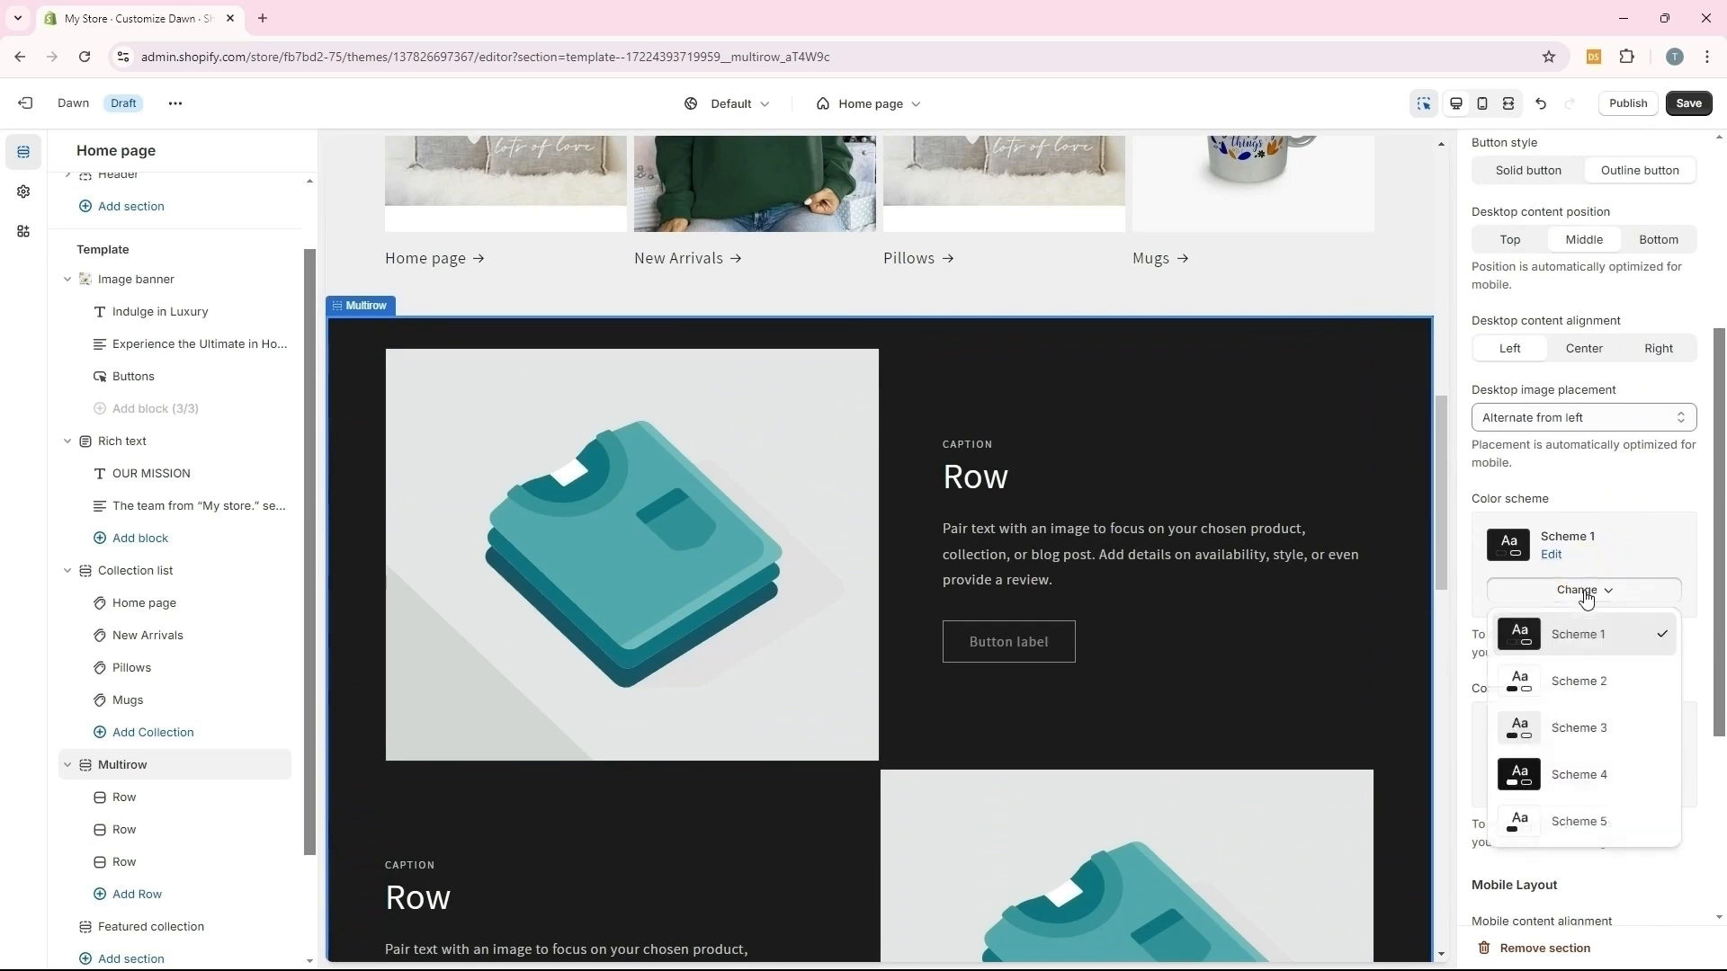
pyautogui.click(1579, 822)
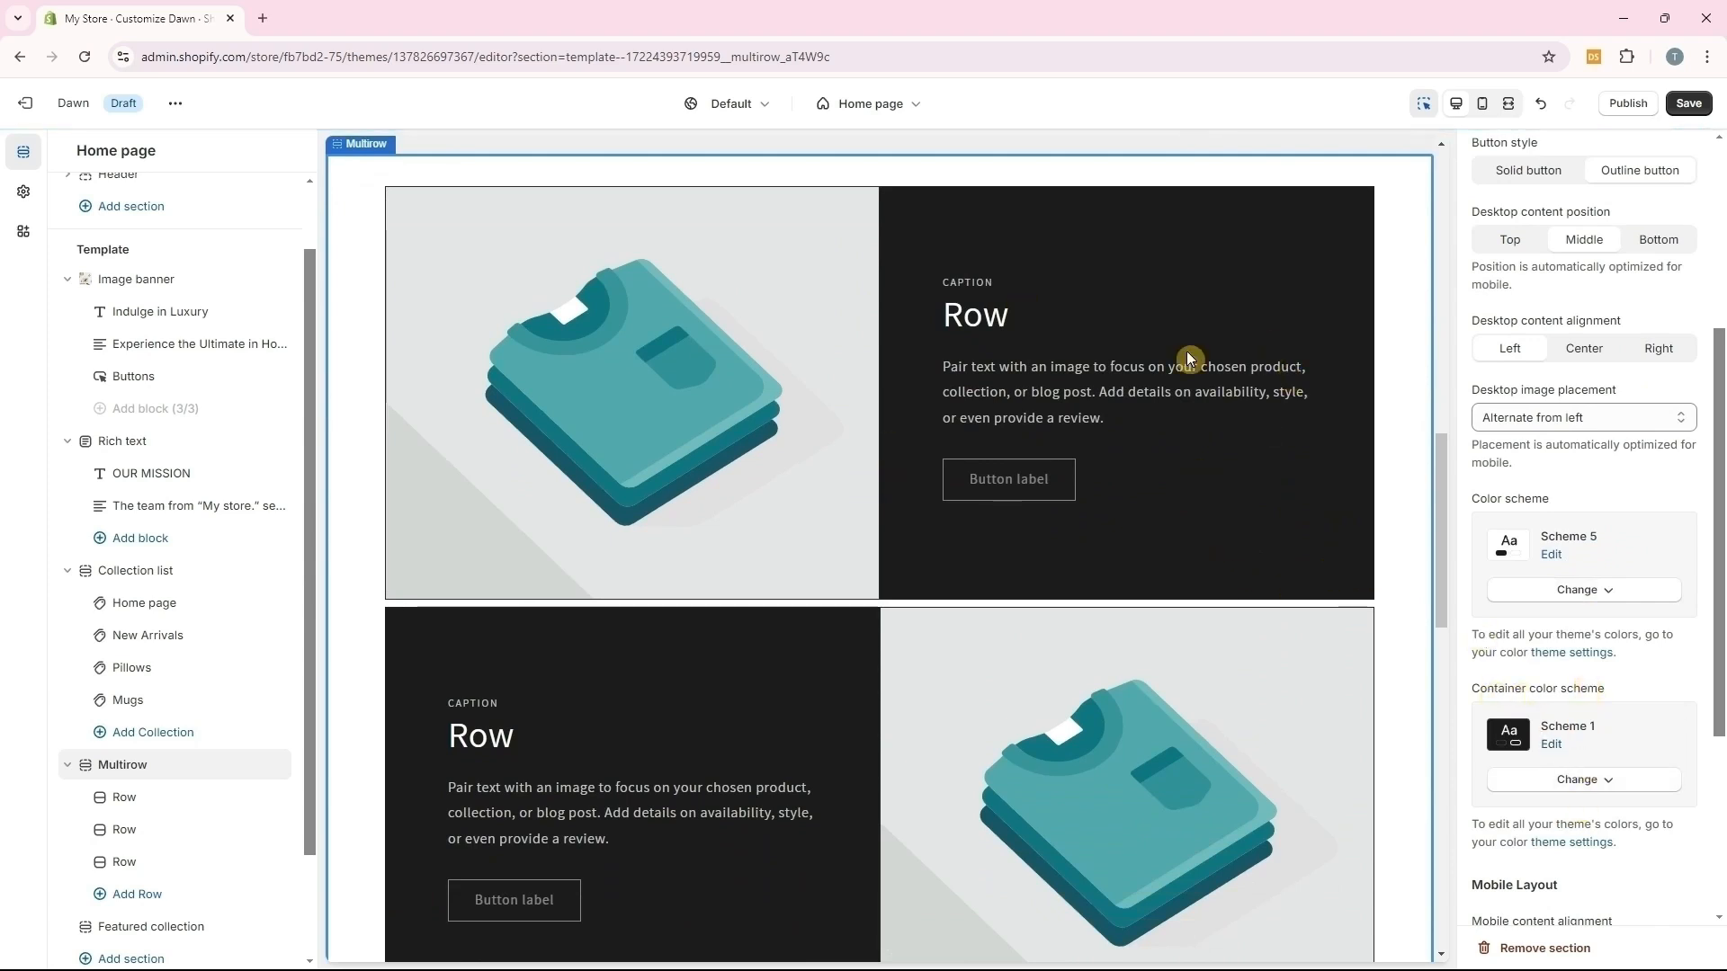
pyautogui.click(1579, 779)
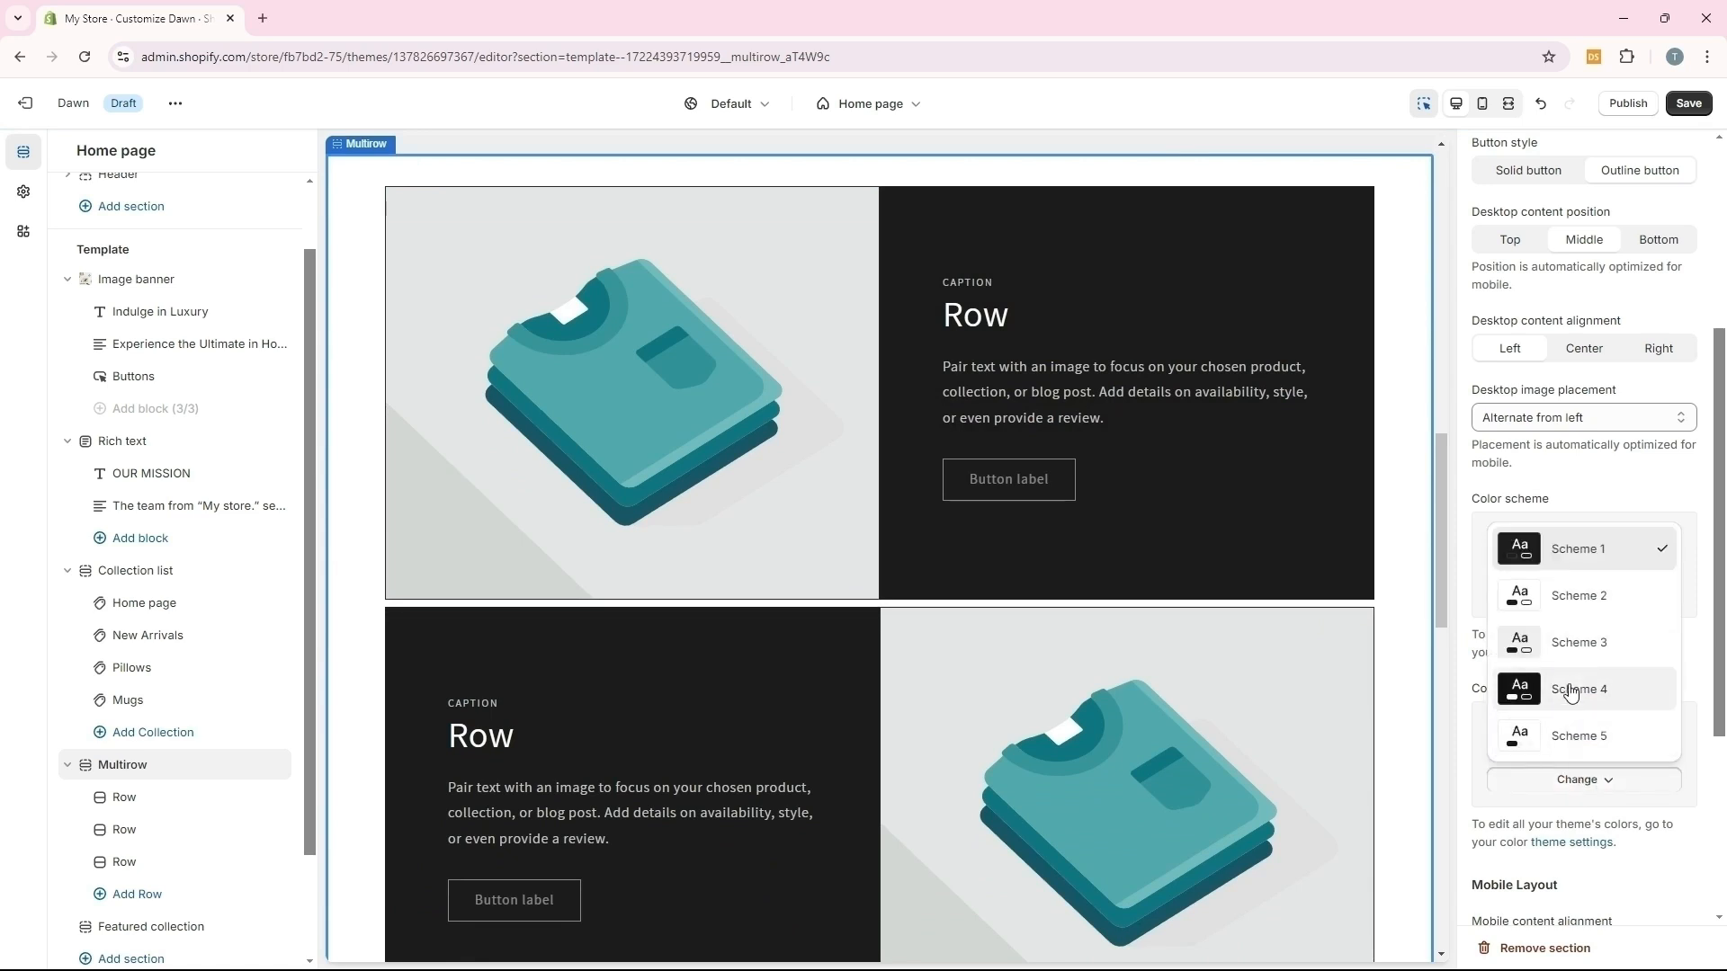
pyautogui.click(1584, 737)
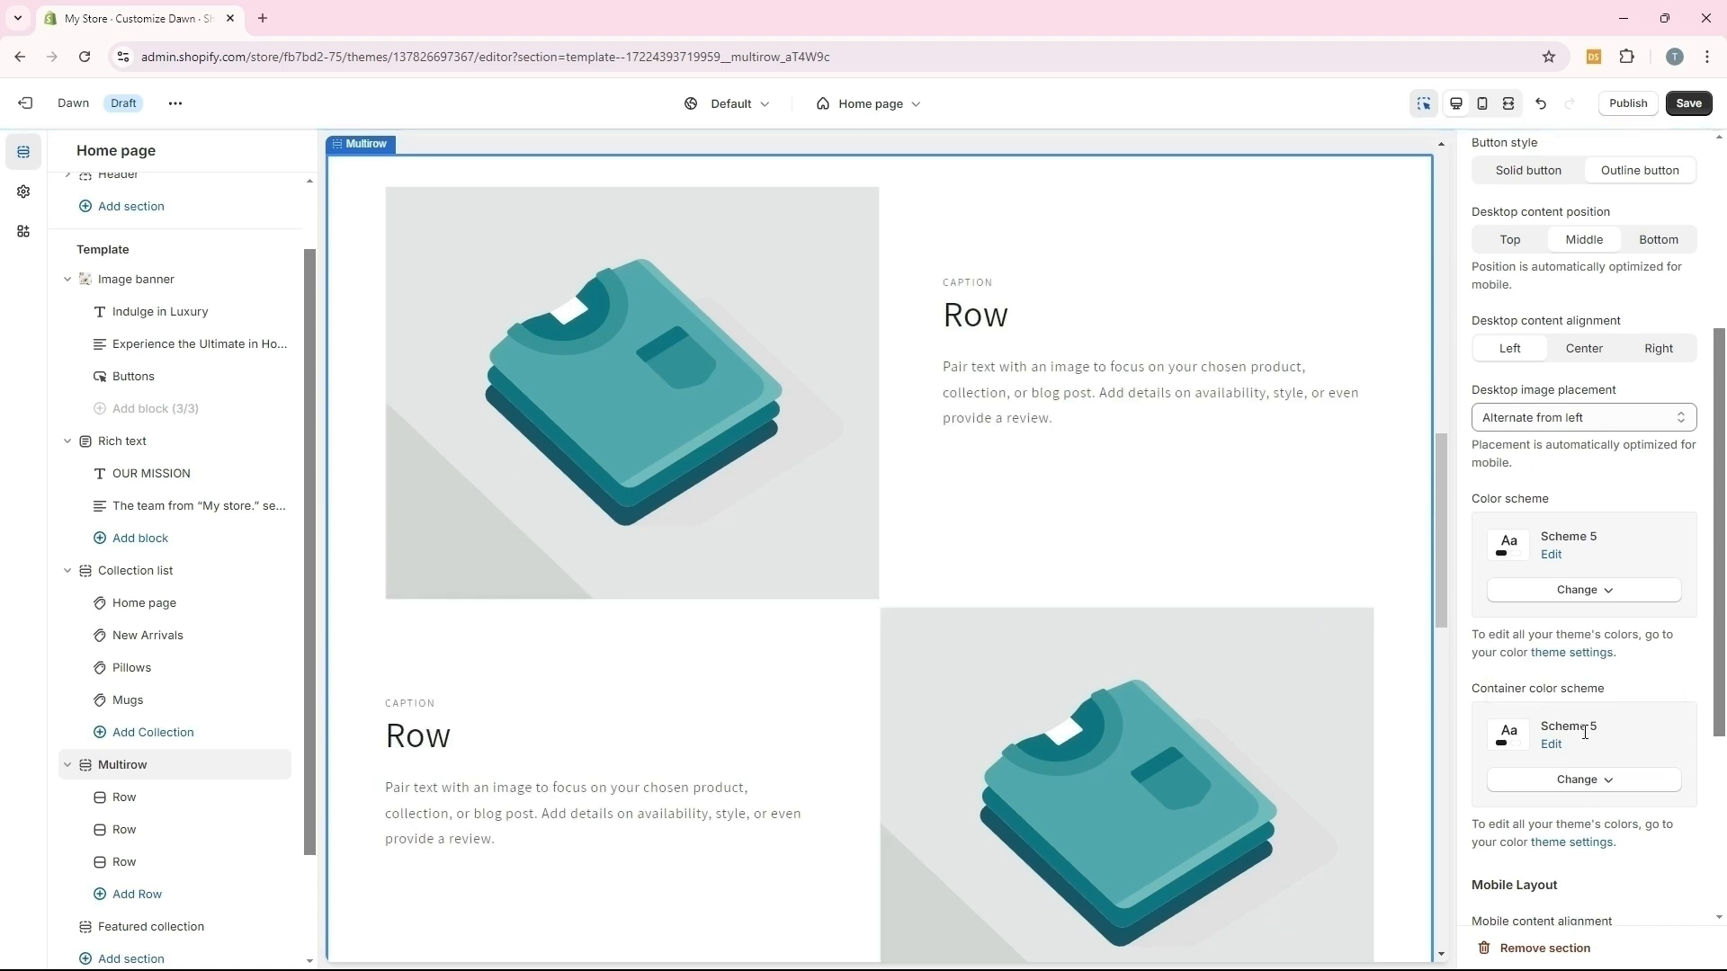
pyautogui.click(1677, 104)
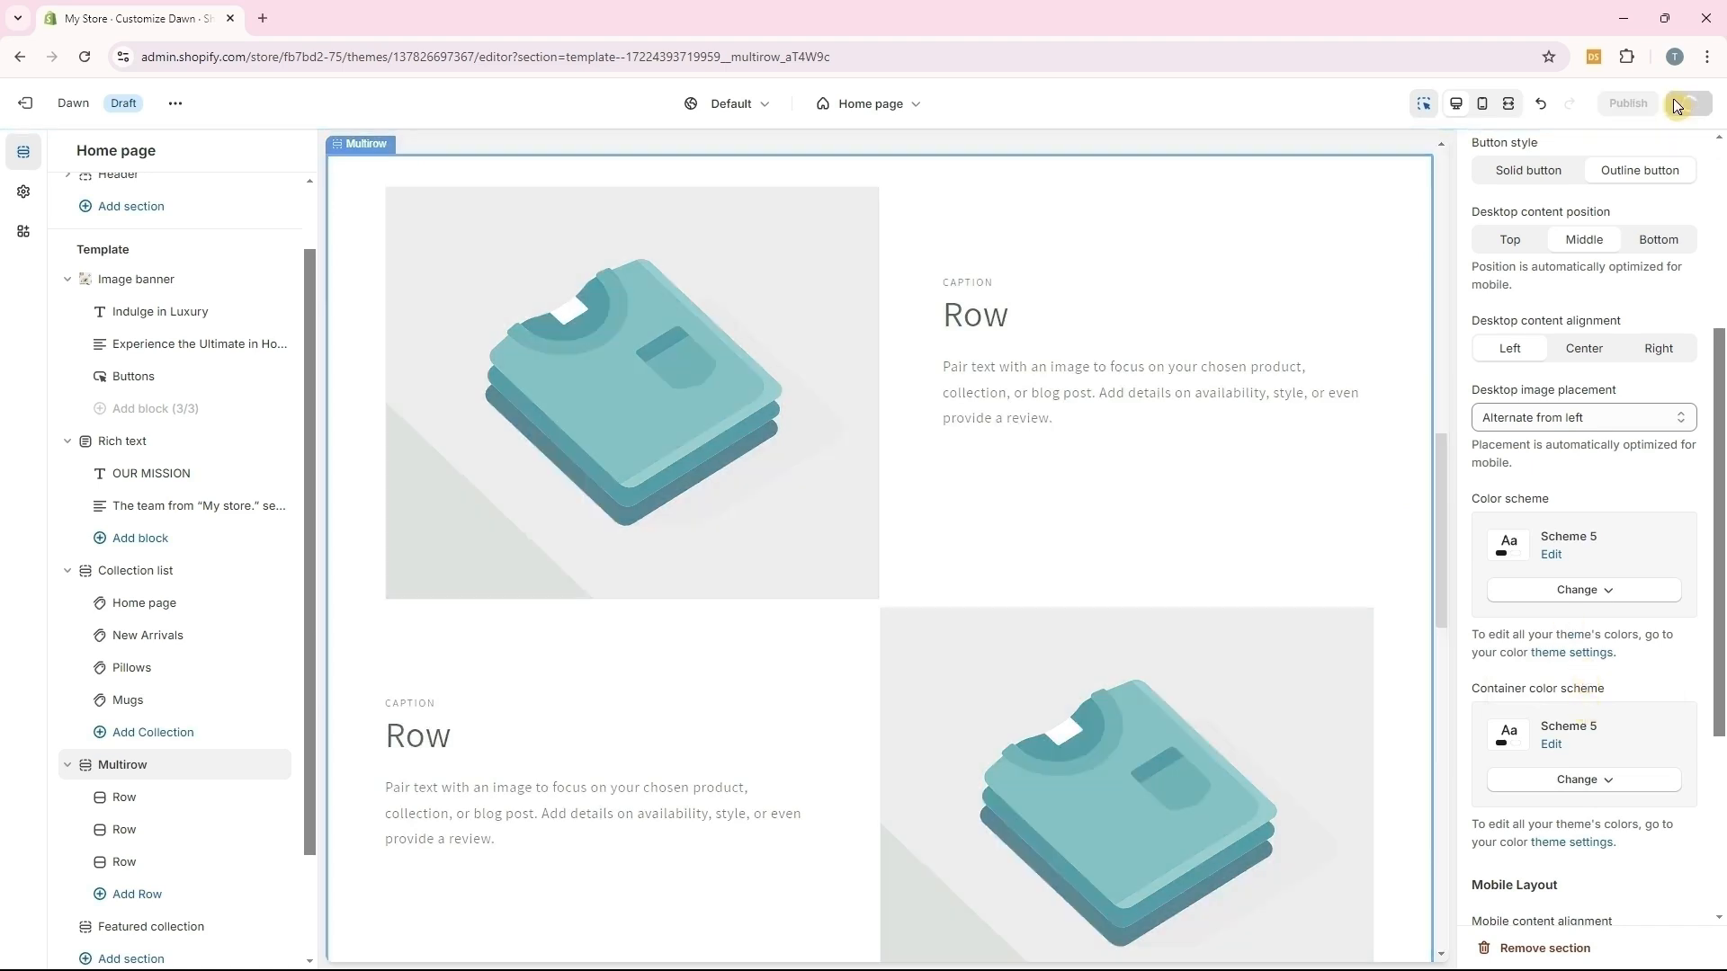
# Search the free images for "hoodie" and use the gray matching-hoodie-and-sweatpants photo as the first Multirow row's image
pyautogui.click(131, 798)
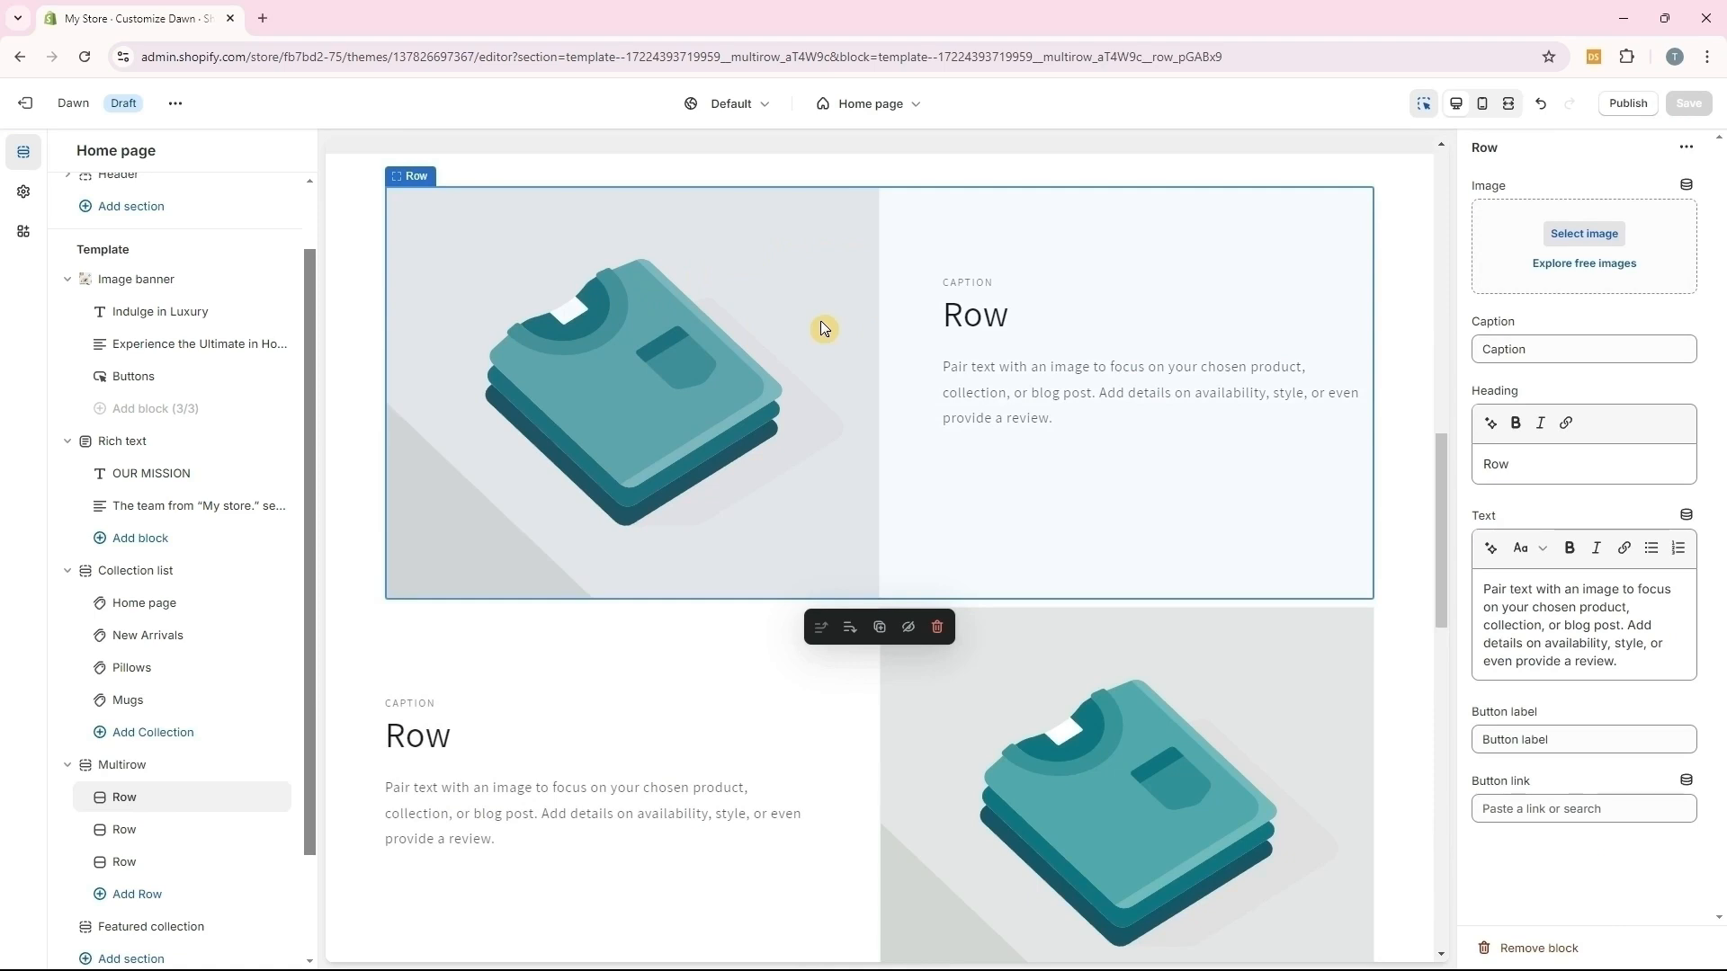
pyautogui.click(1593, 265)
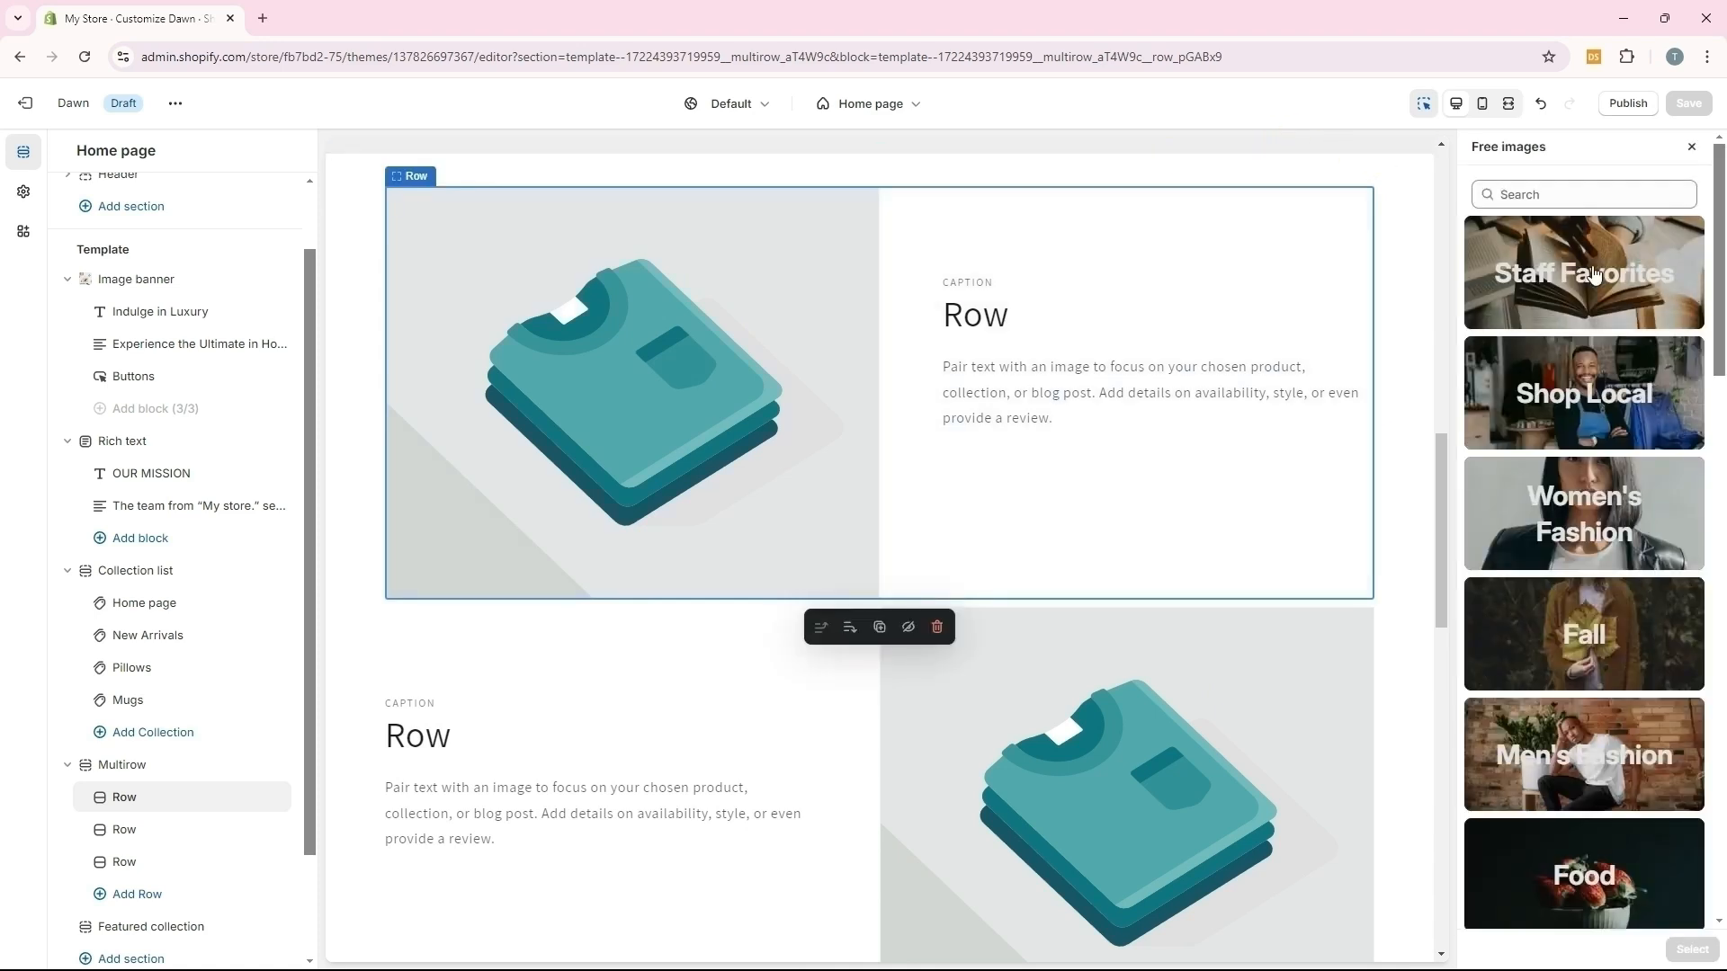
pyautogui.click(1574, 194)
pyautogui.write('hoodie')
pyautogui.scroll(-5, 1670, 600)
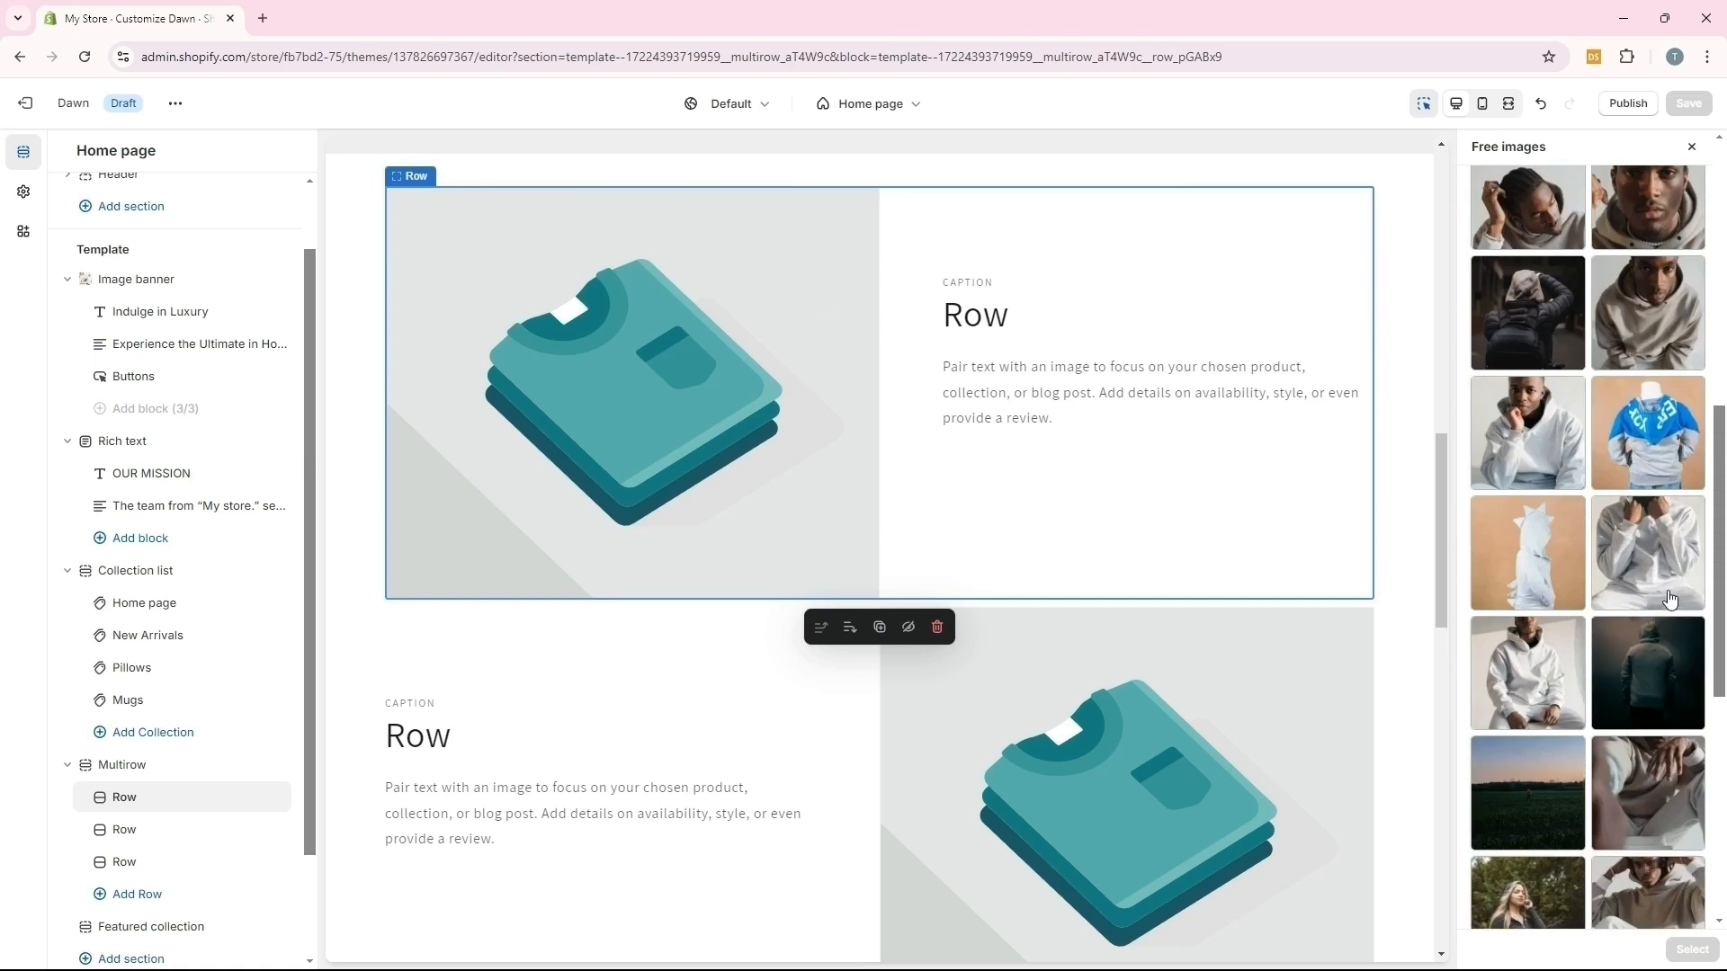
pyautogui.click(1649, 562)
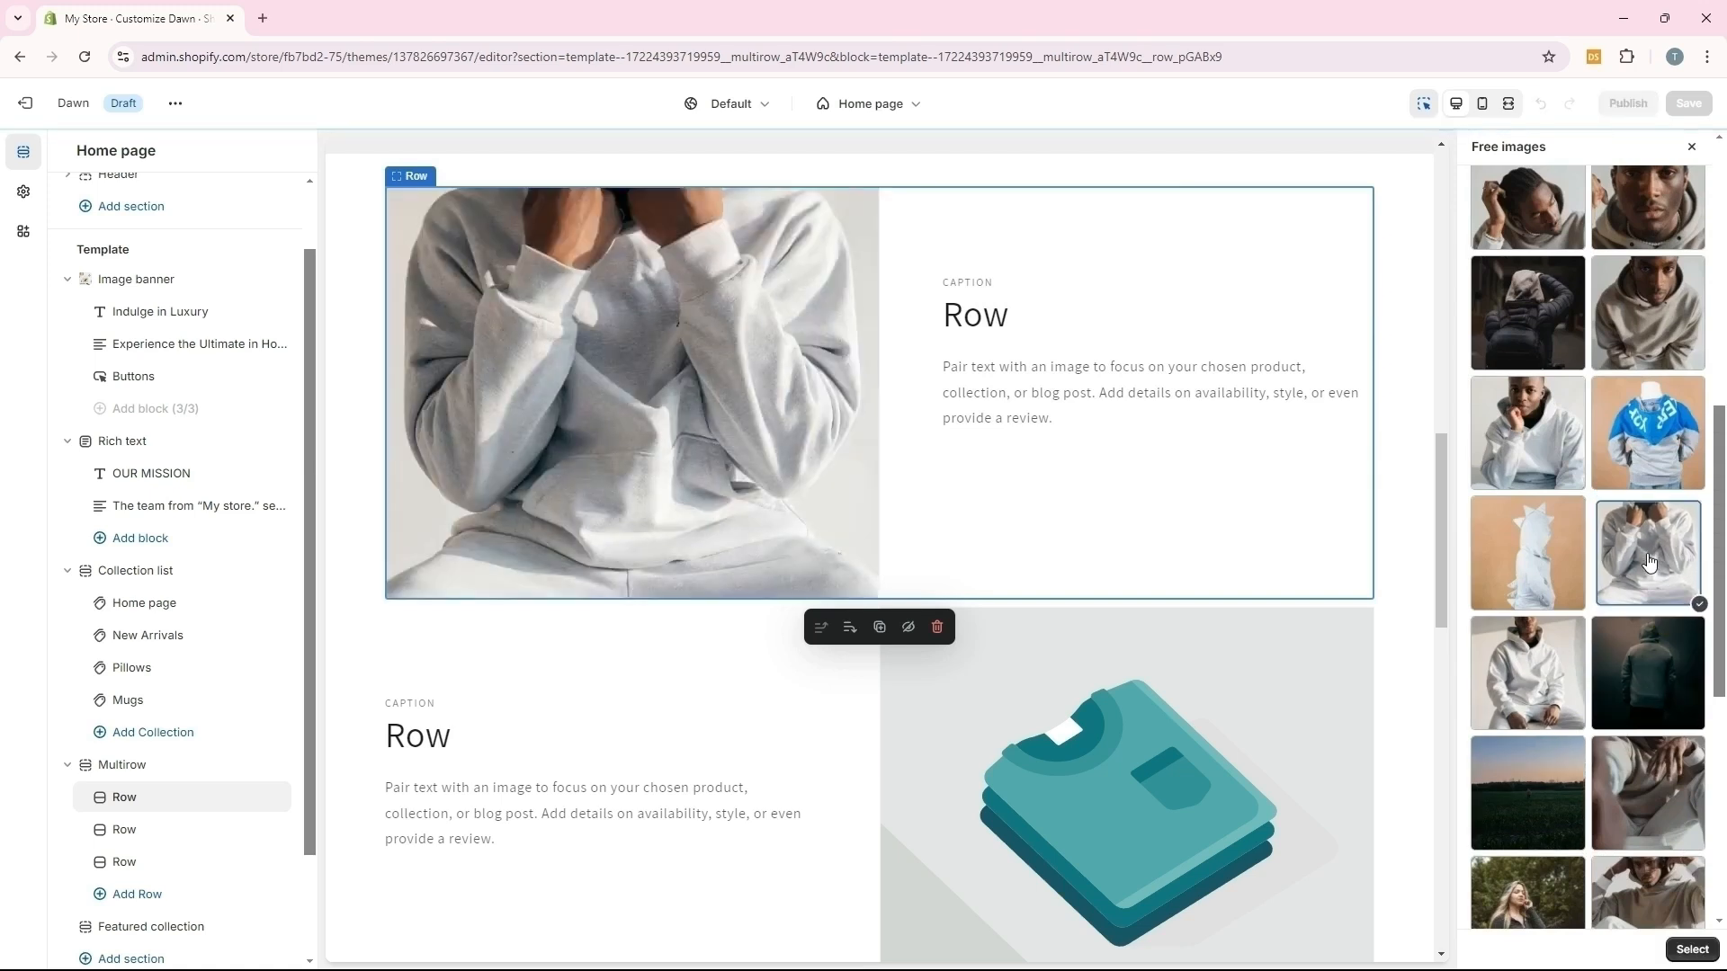
pyautogui.click(1687, 950)
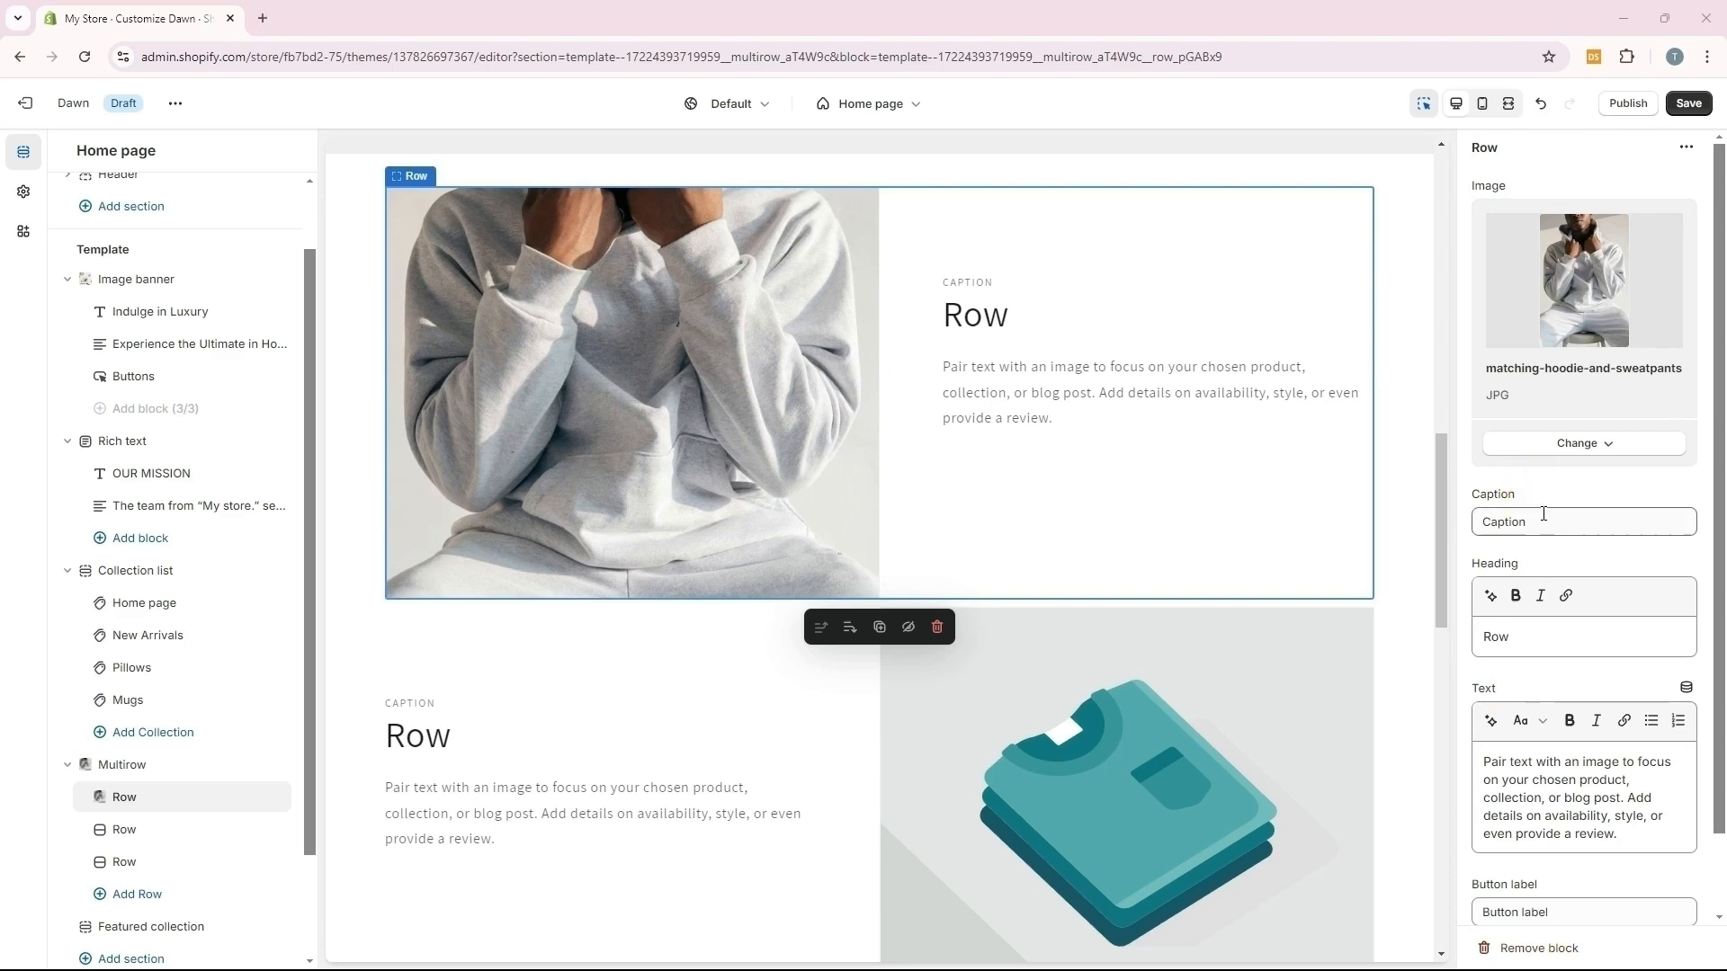
# Set the first row's caption to "Gray Sweatshirt" and select its heading text for editing
pyautogui.moveTo(1546, 518); pyautogui.dragTo(1439, 516)
pyautogui.write('Gray Sweatshirt')
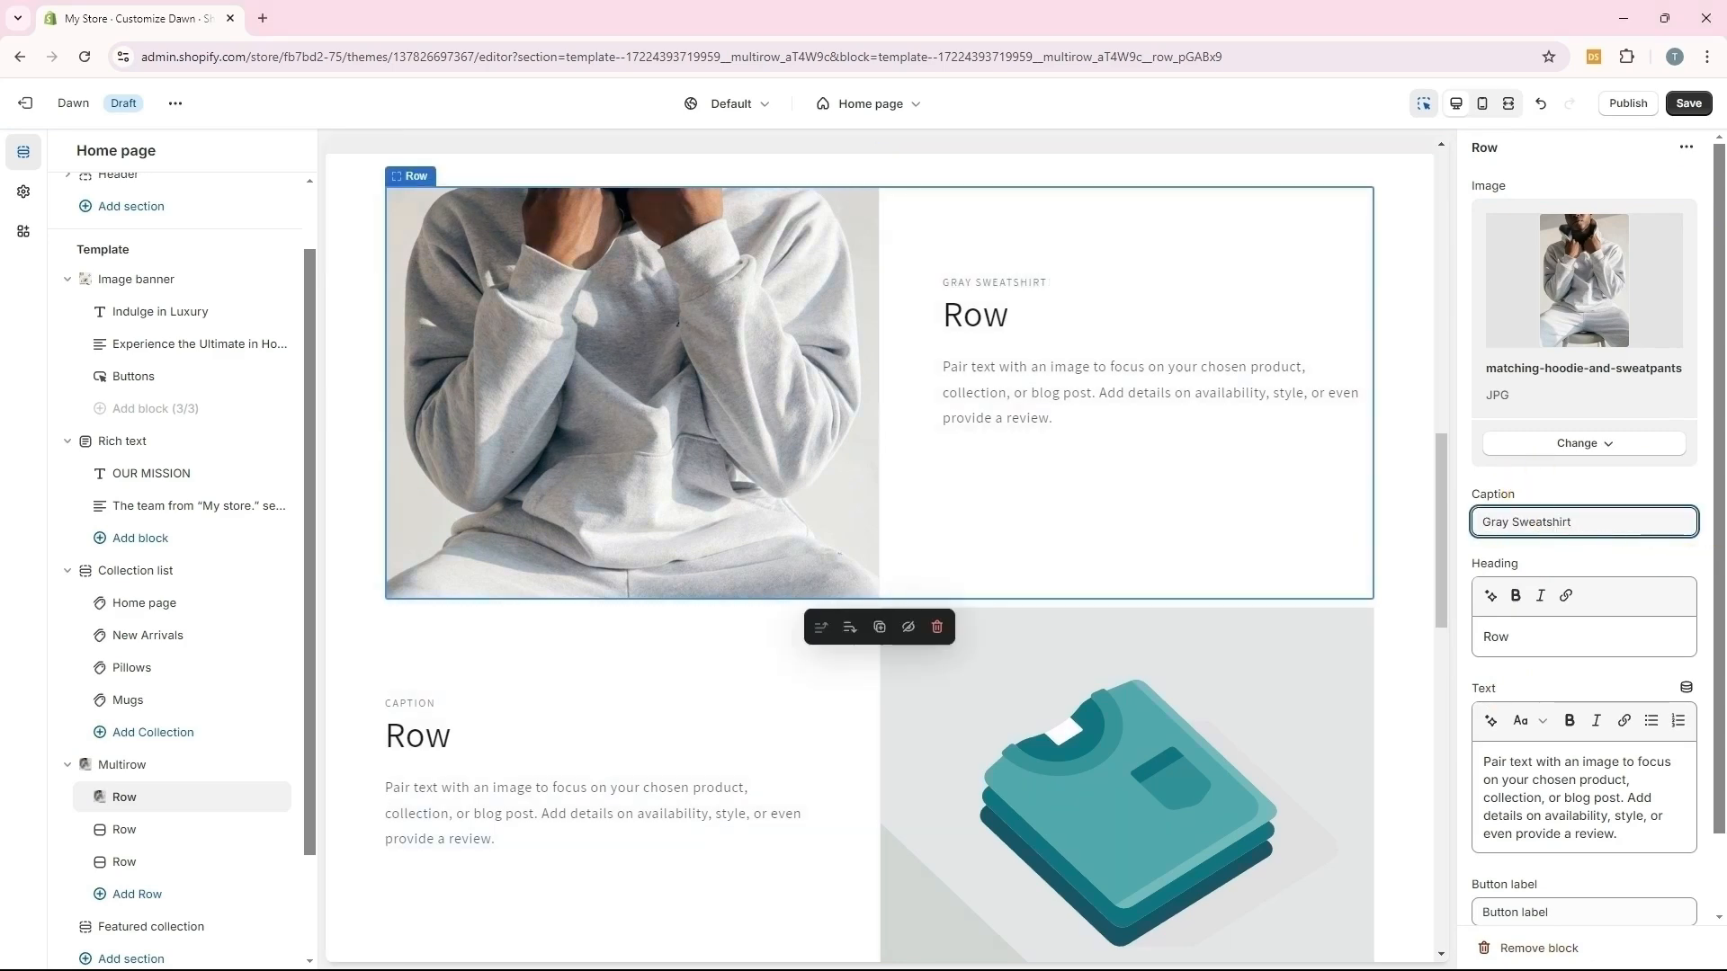
pyautogui.doubleClick(1489, 639)
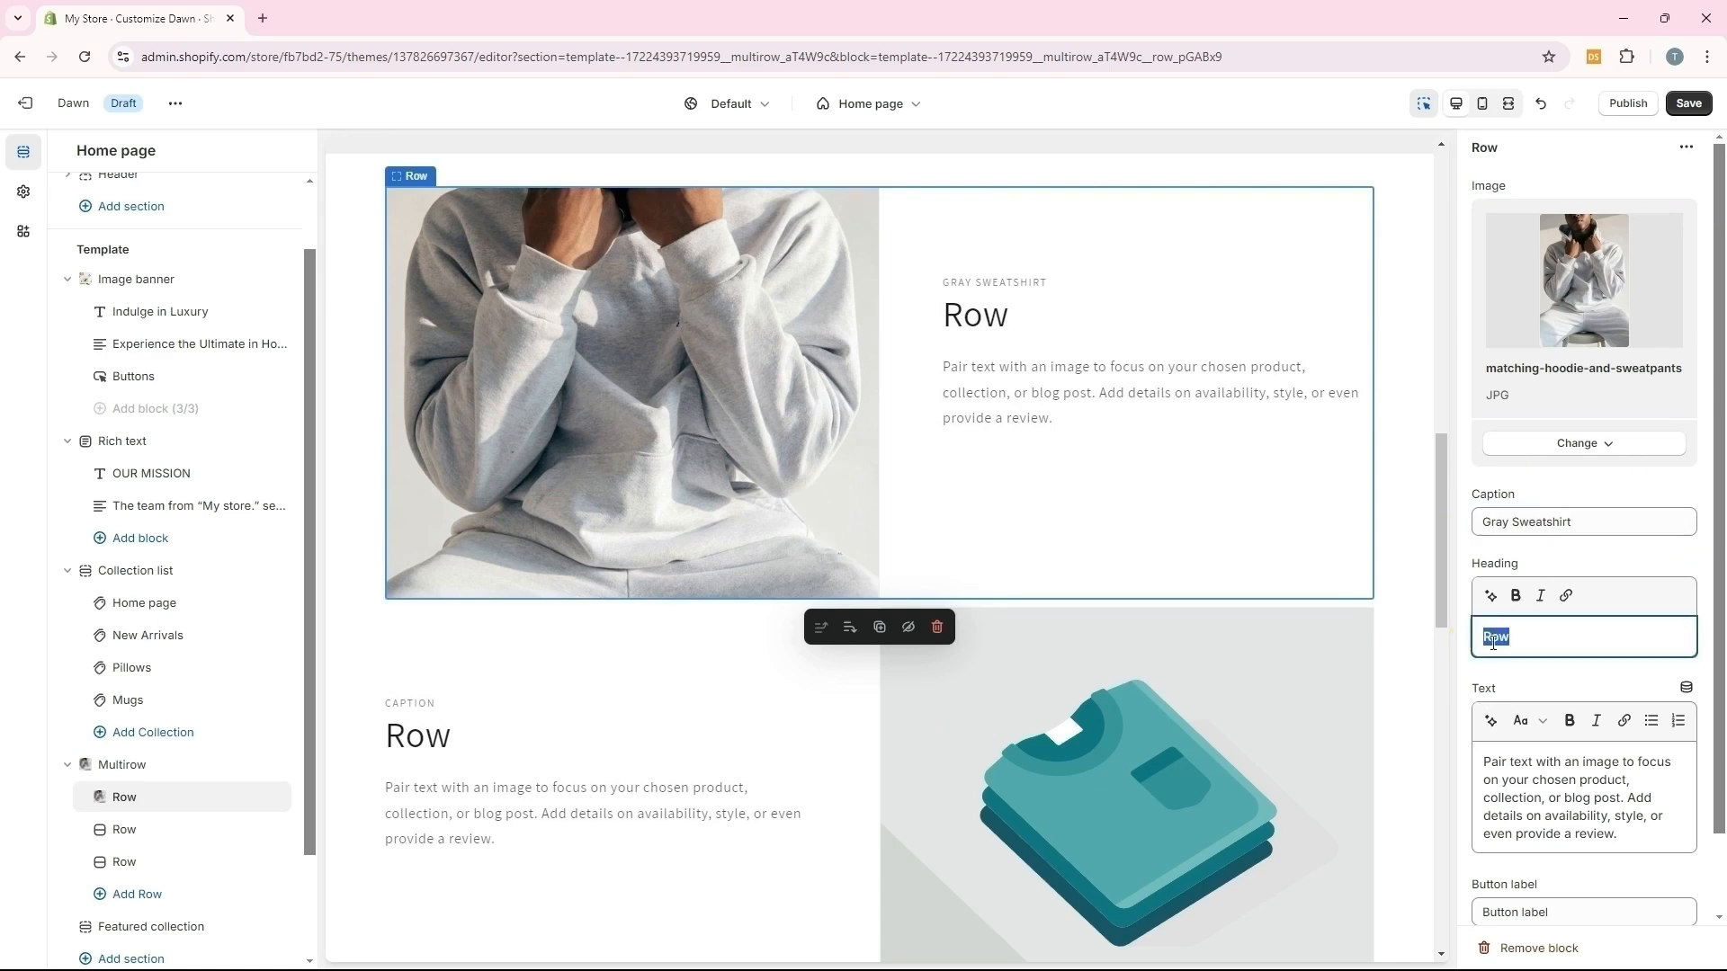
# Set the first row's heading to "Back to School" and its text to "Summer vacation is ending. Keep the comfort of home close with our cozy hoodie."
pyautogui.write("'Back to School")
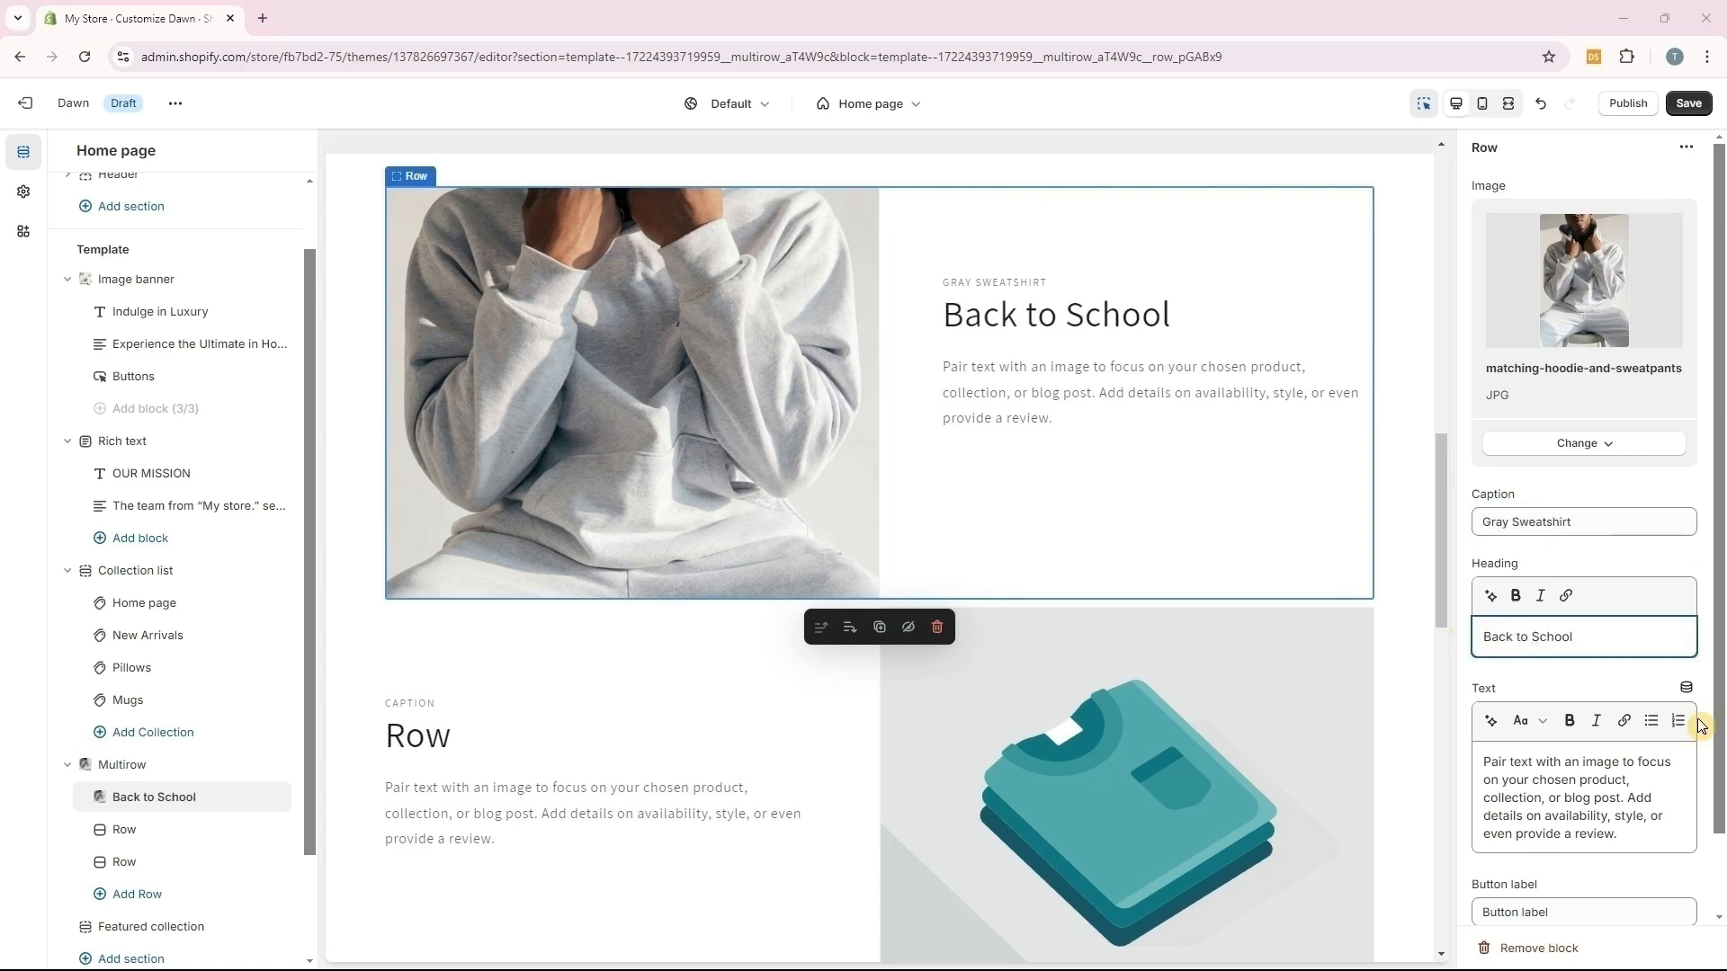
pyautogui.moveTo(1561, 846); pyautogui.dragTo(1455, 763)
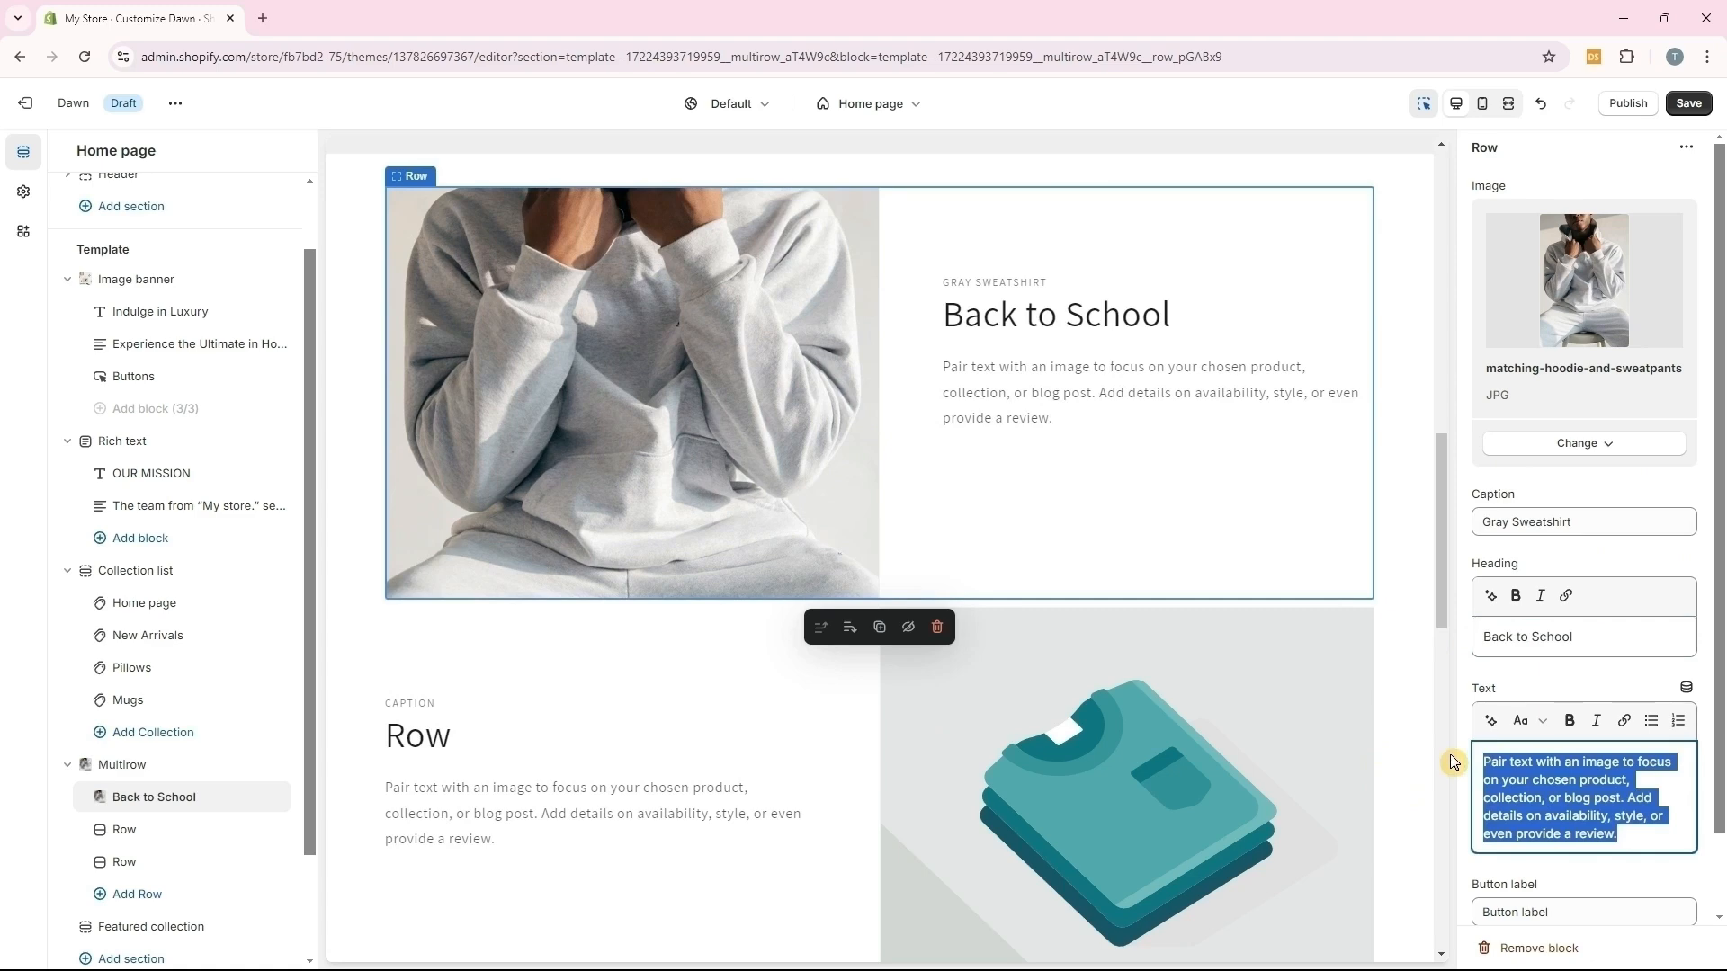
pyautogui.write('Summer vacation is ending. Keep the comfort of home close with our cozy hoodie.')
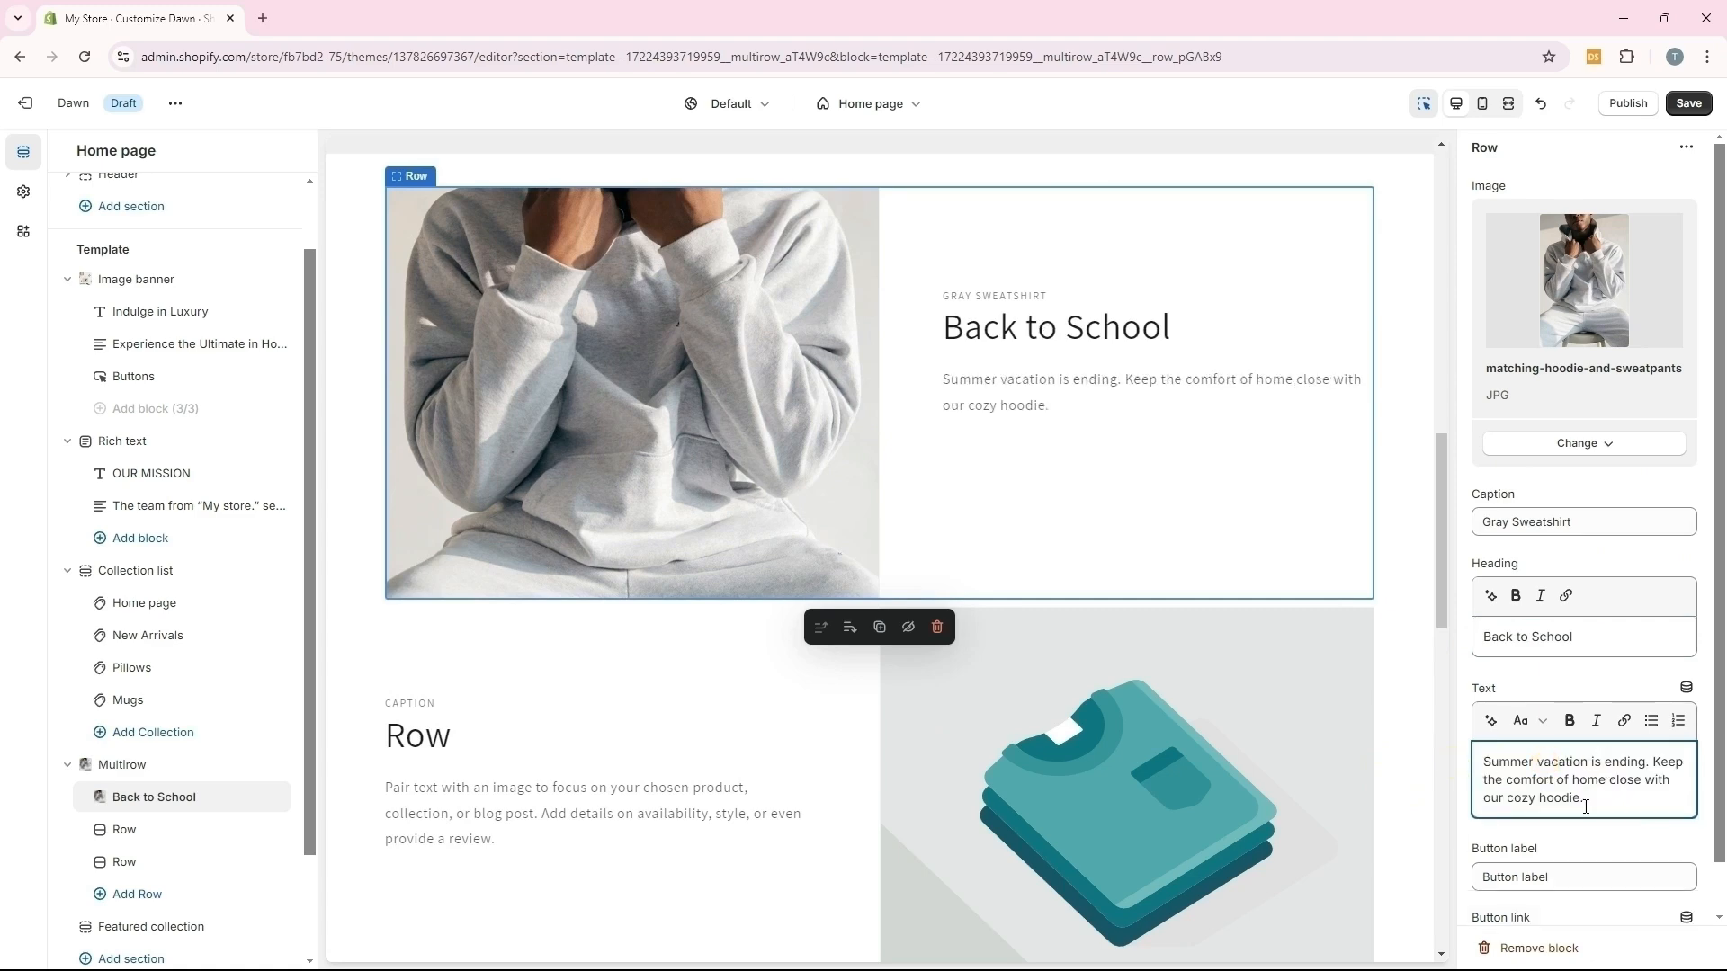
# Label the Back to School row's button "Shop Now", link it to the Gray Sweatshirt product, and save
pyautogui.scroll(-1, 1593, 808)
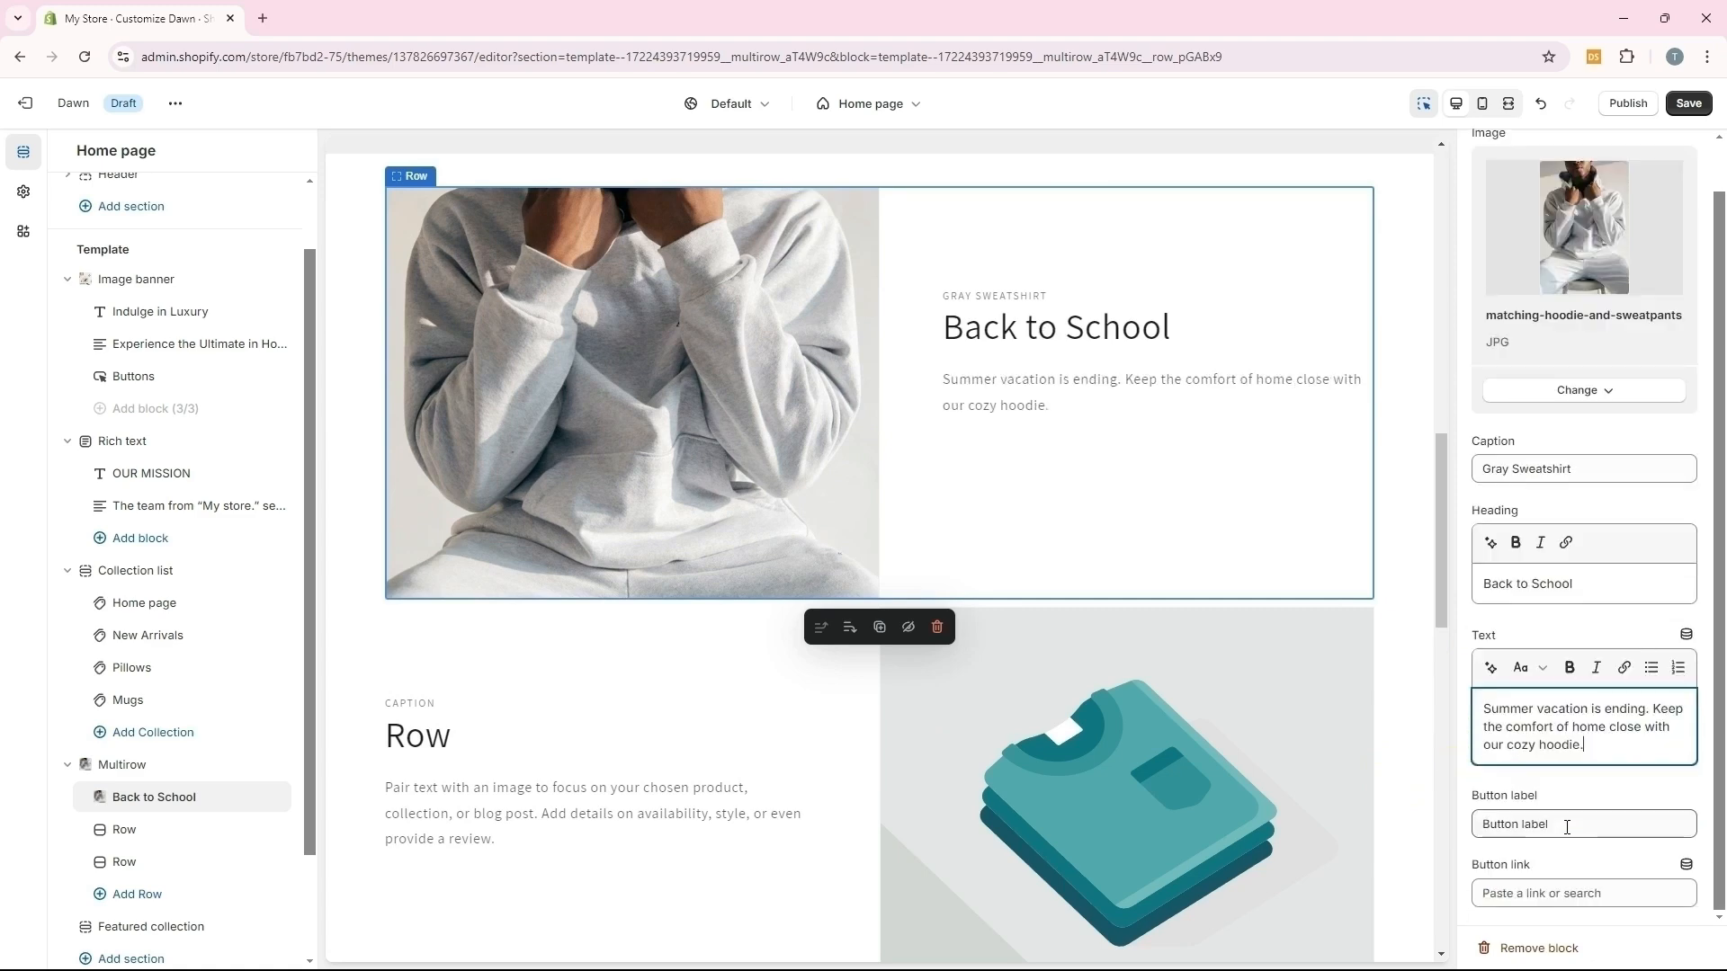
pyautogui.moveTo(1549, 824); pyautogui.dragTo(1466, 832)
pyautogui.write('Shop Now')
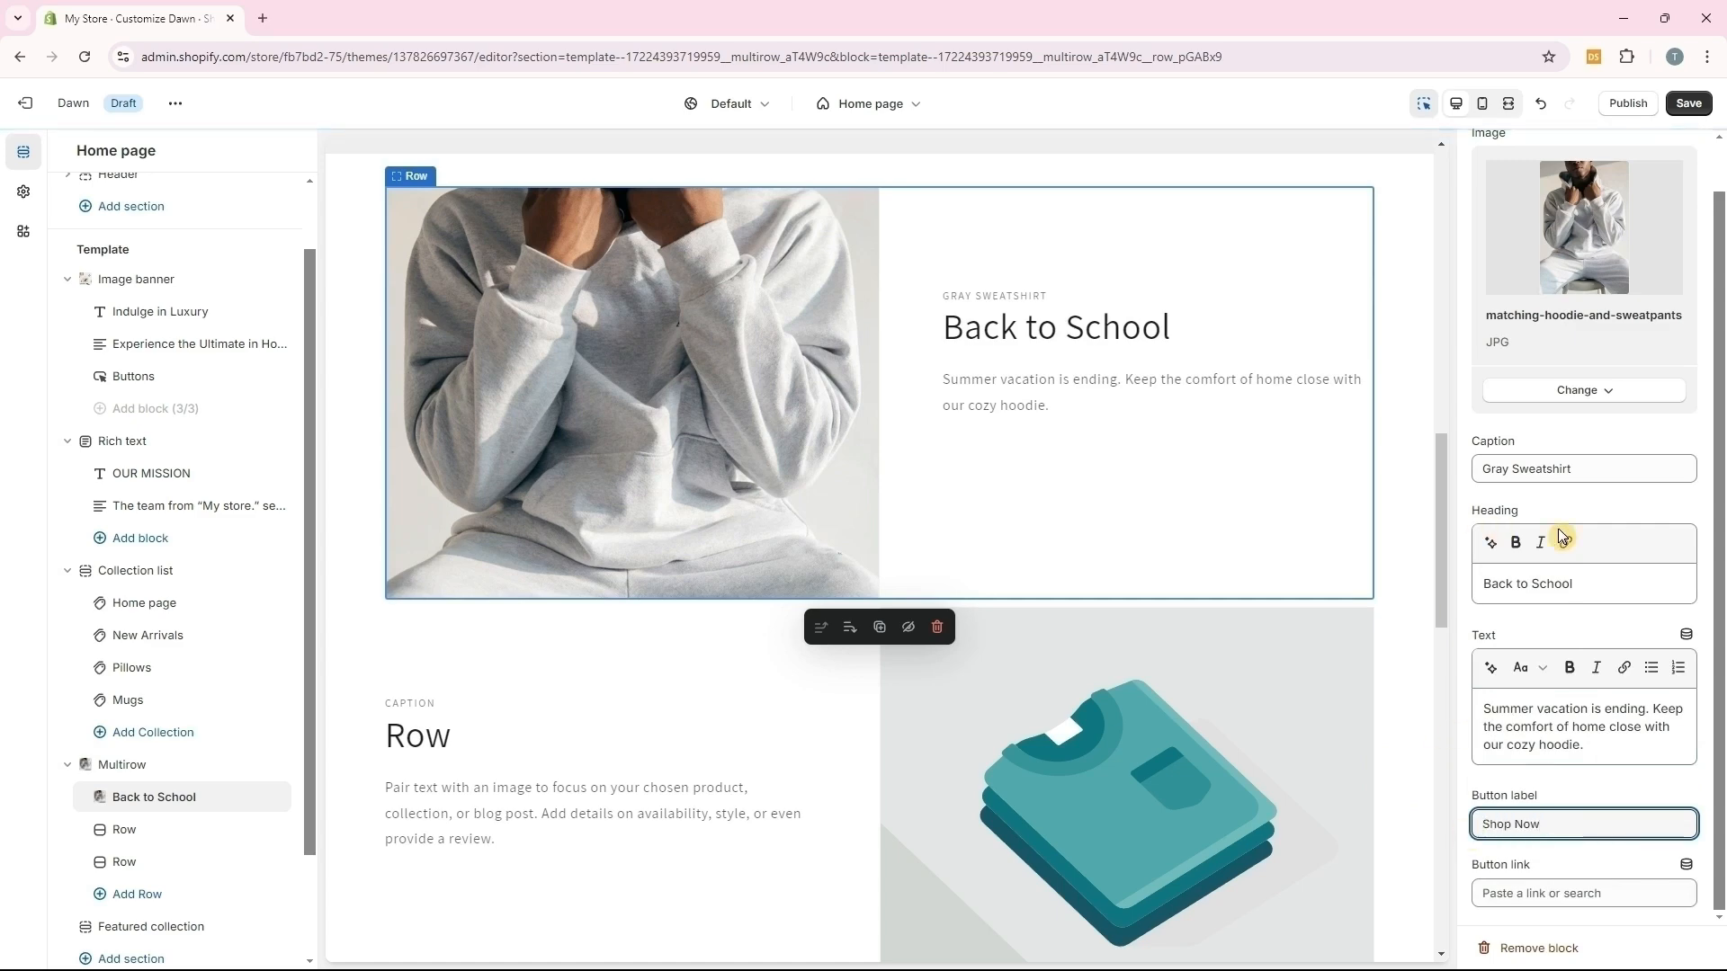
pyautogui.click(1547, 895)
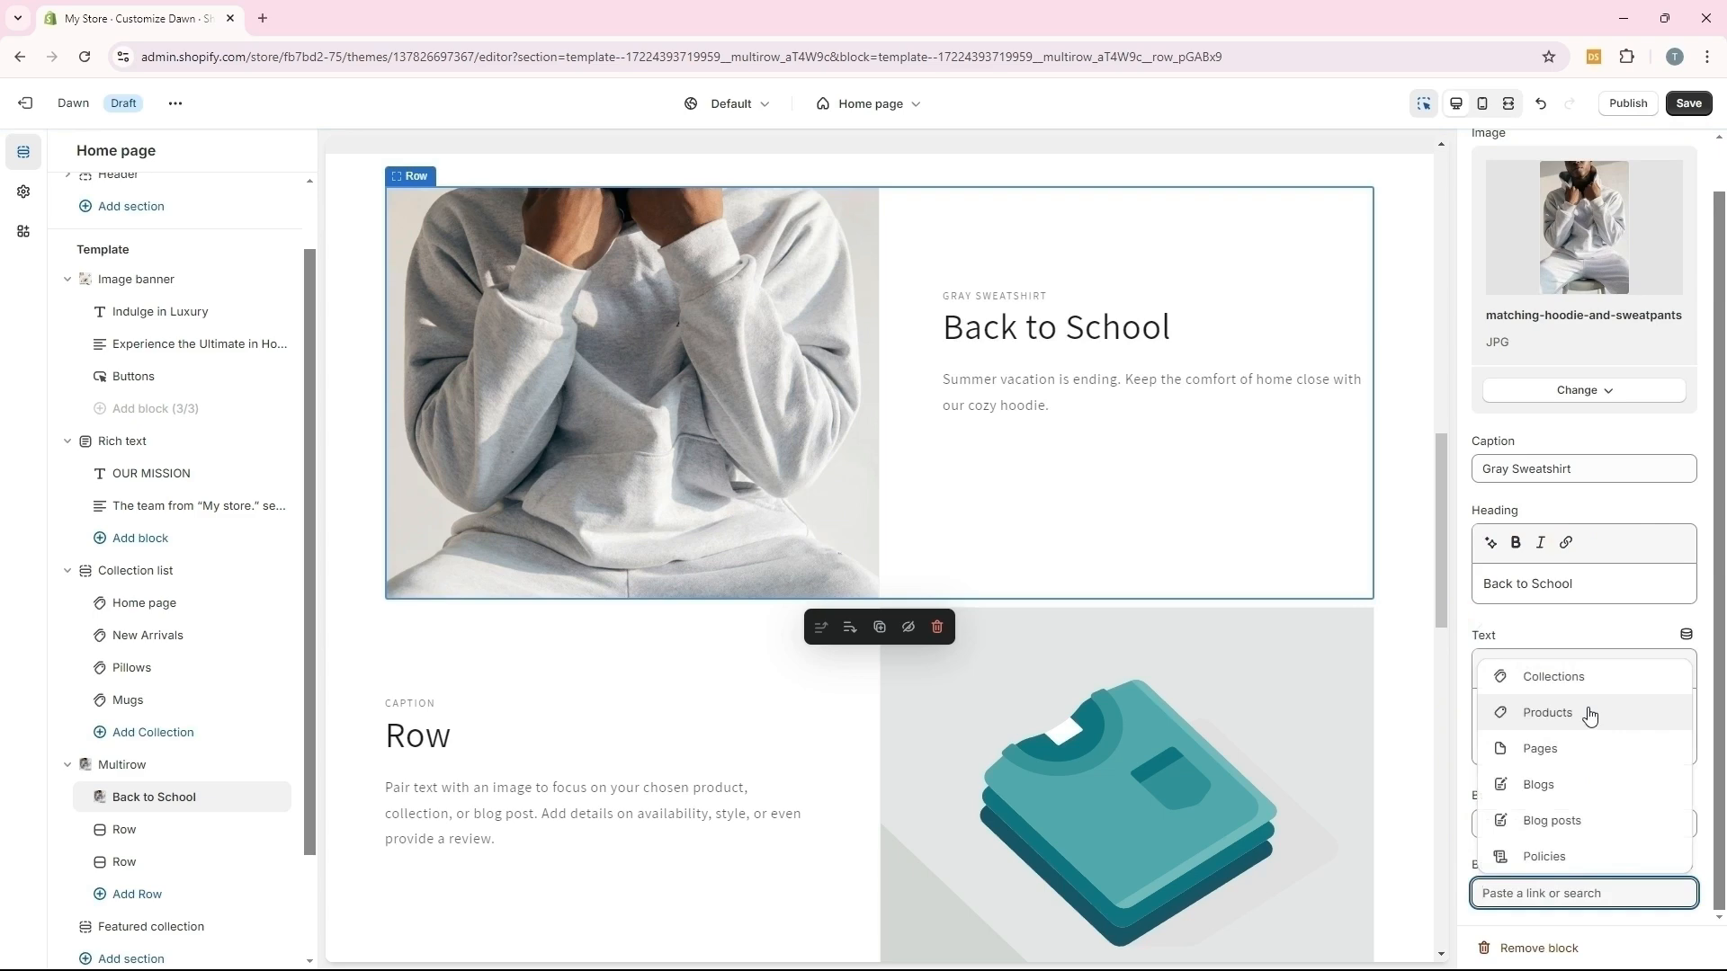
pyautogui.click(1588, 715)
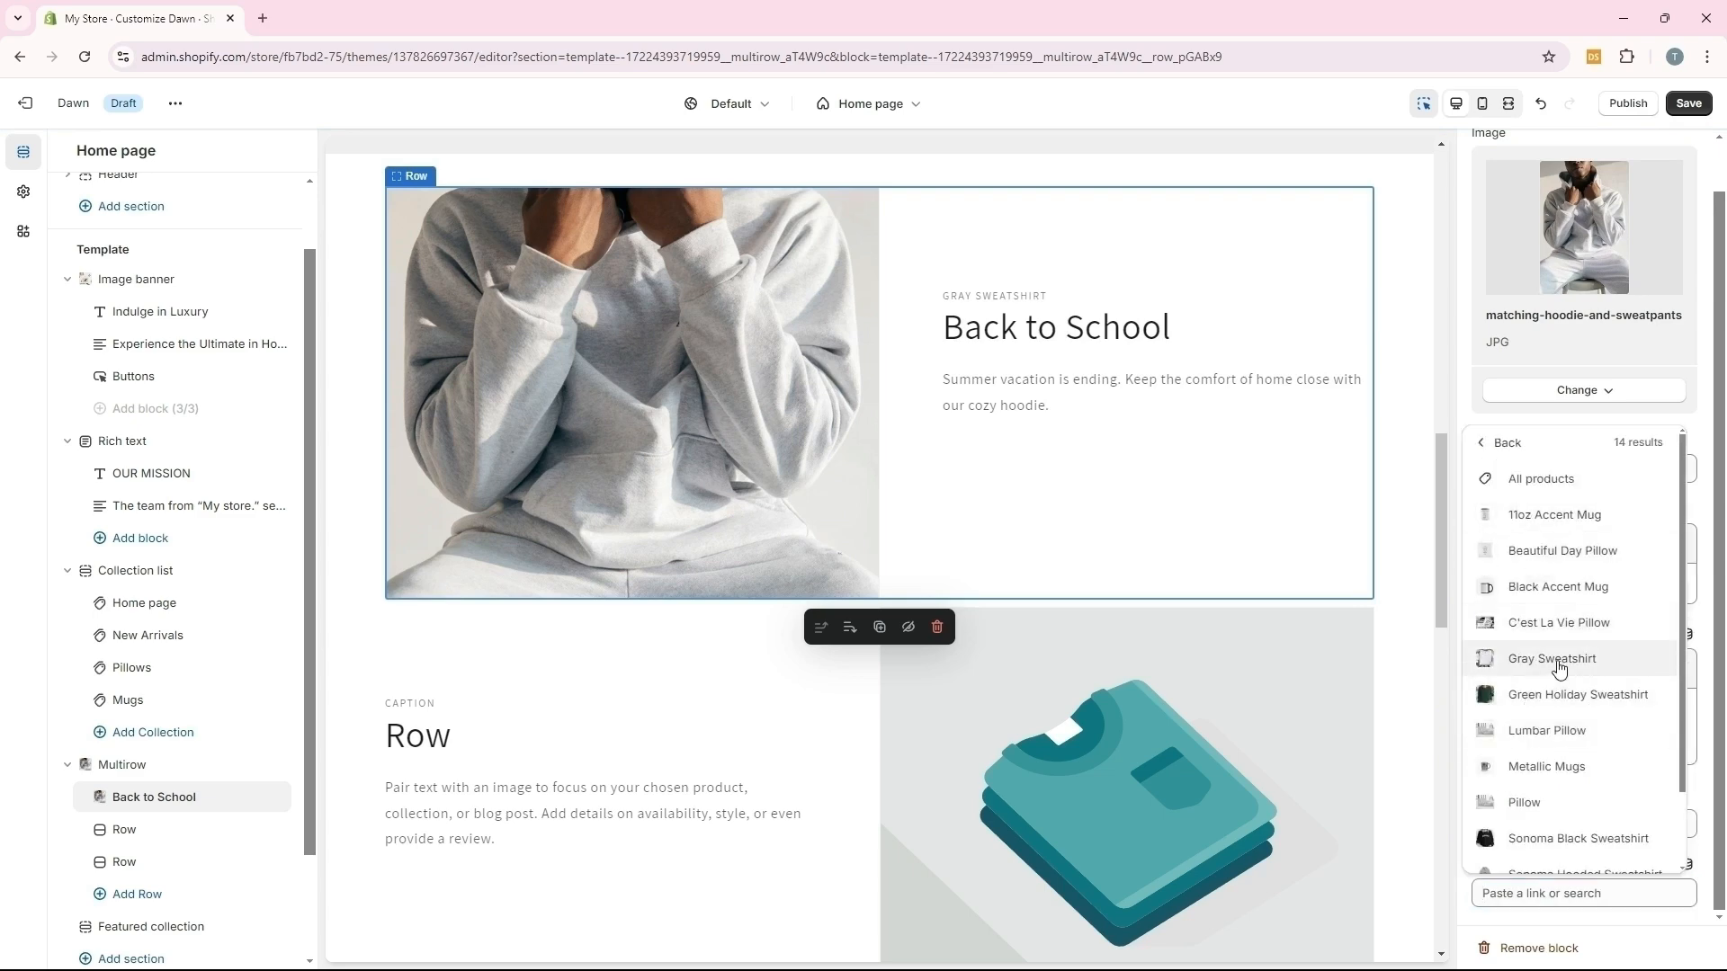
pyautogui.click(1557, 661)
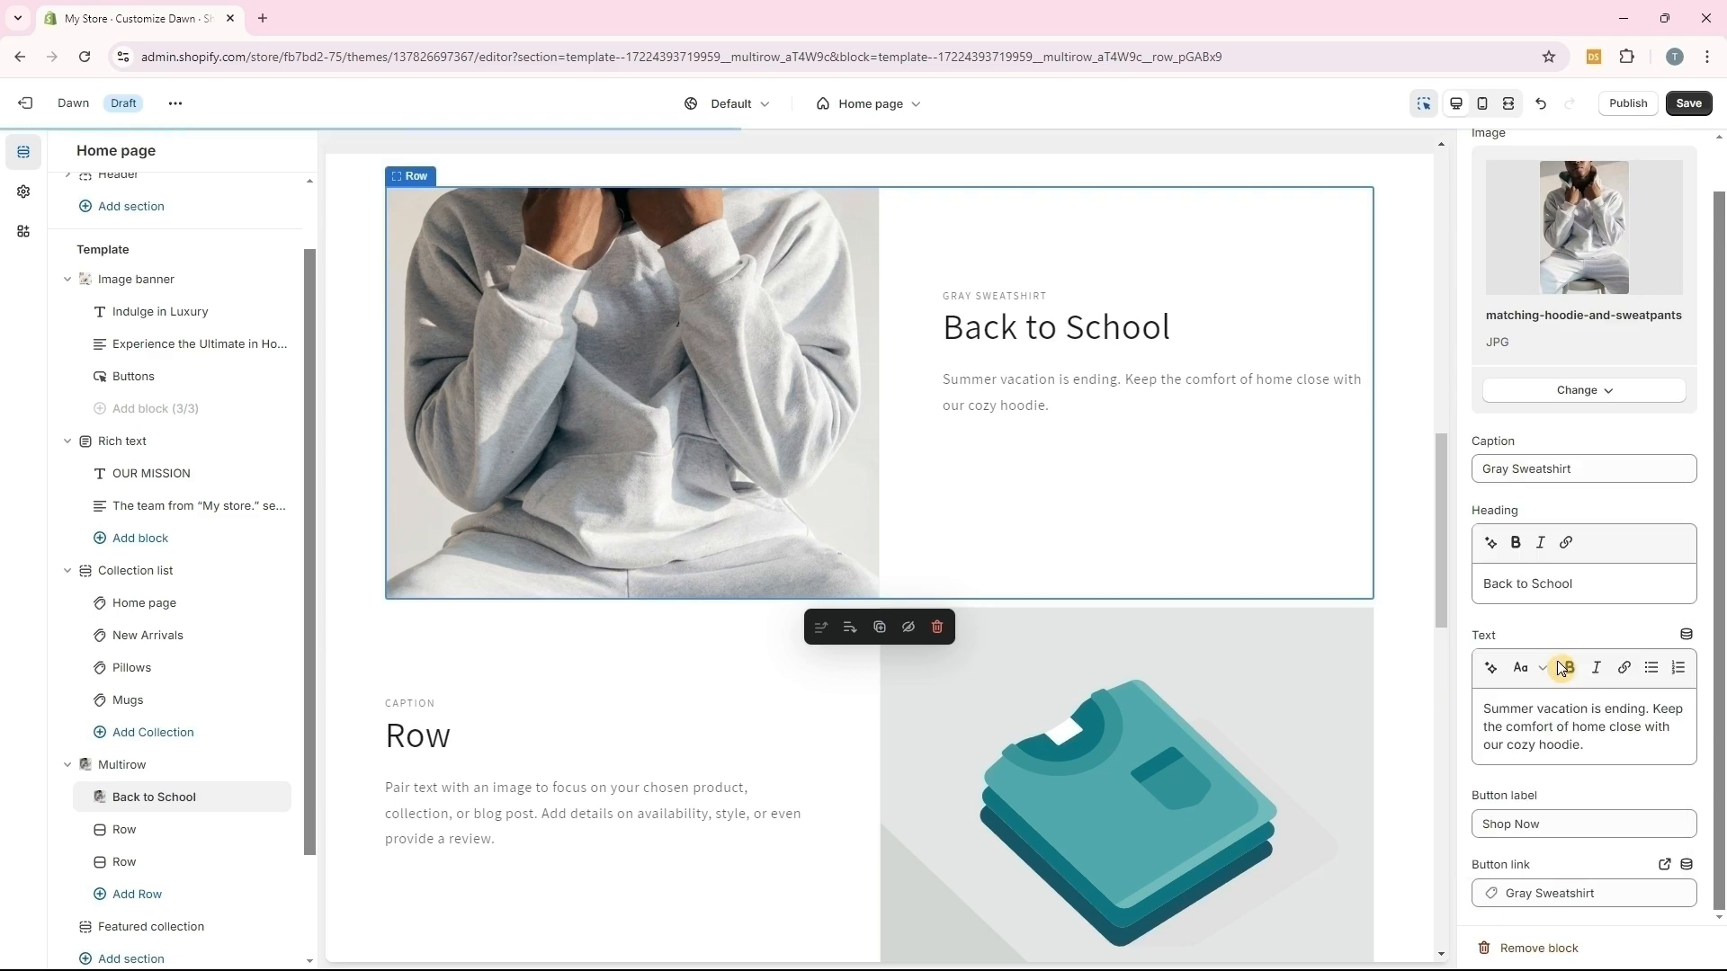
pyautogui.click(1688, 104)
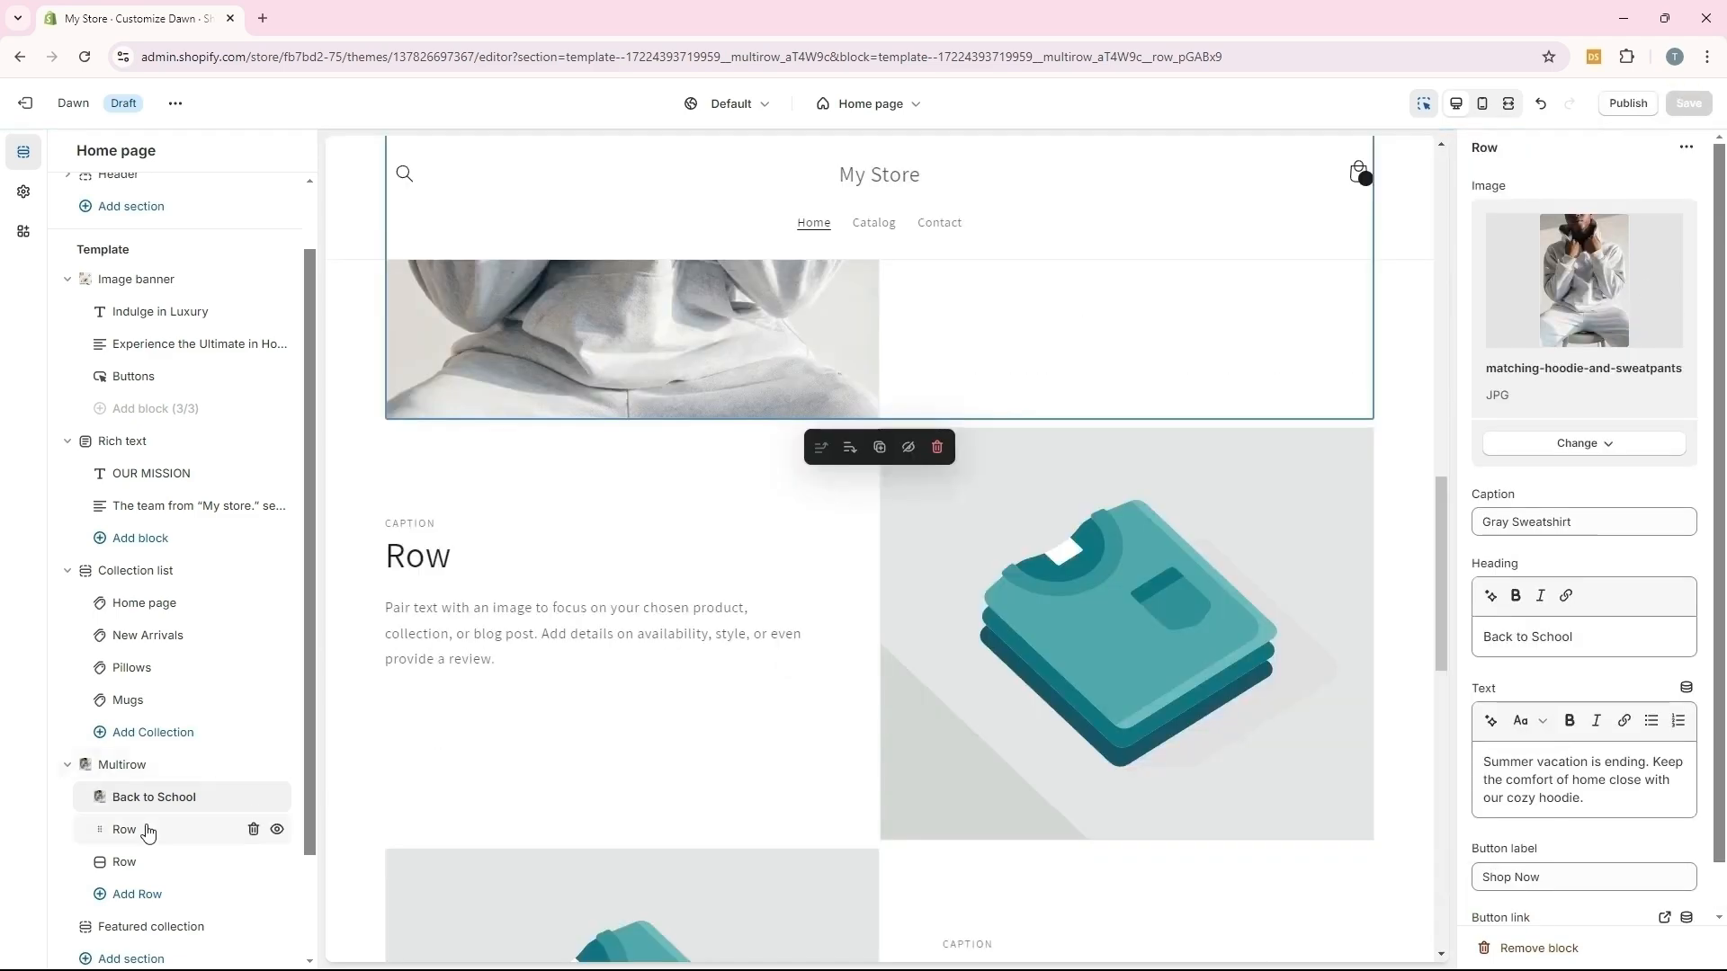
# Set the second multirow row's caption to "Silk Pillow" and its heading to "Dream in Luxury on a Silk Pillow"
pyautogui.click(148, 832)
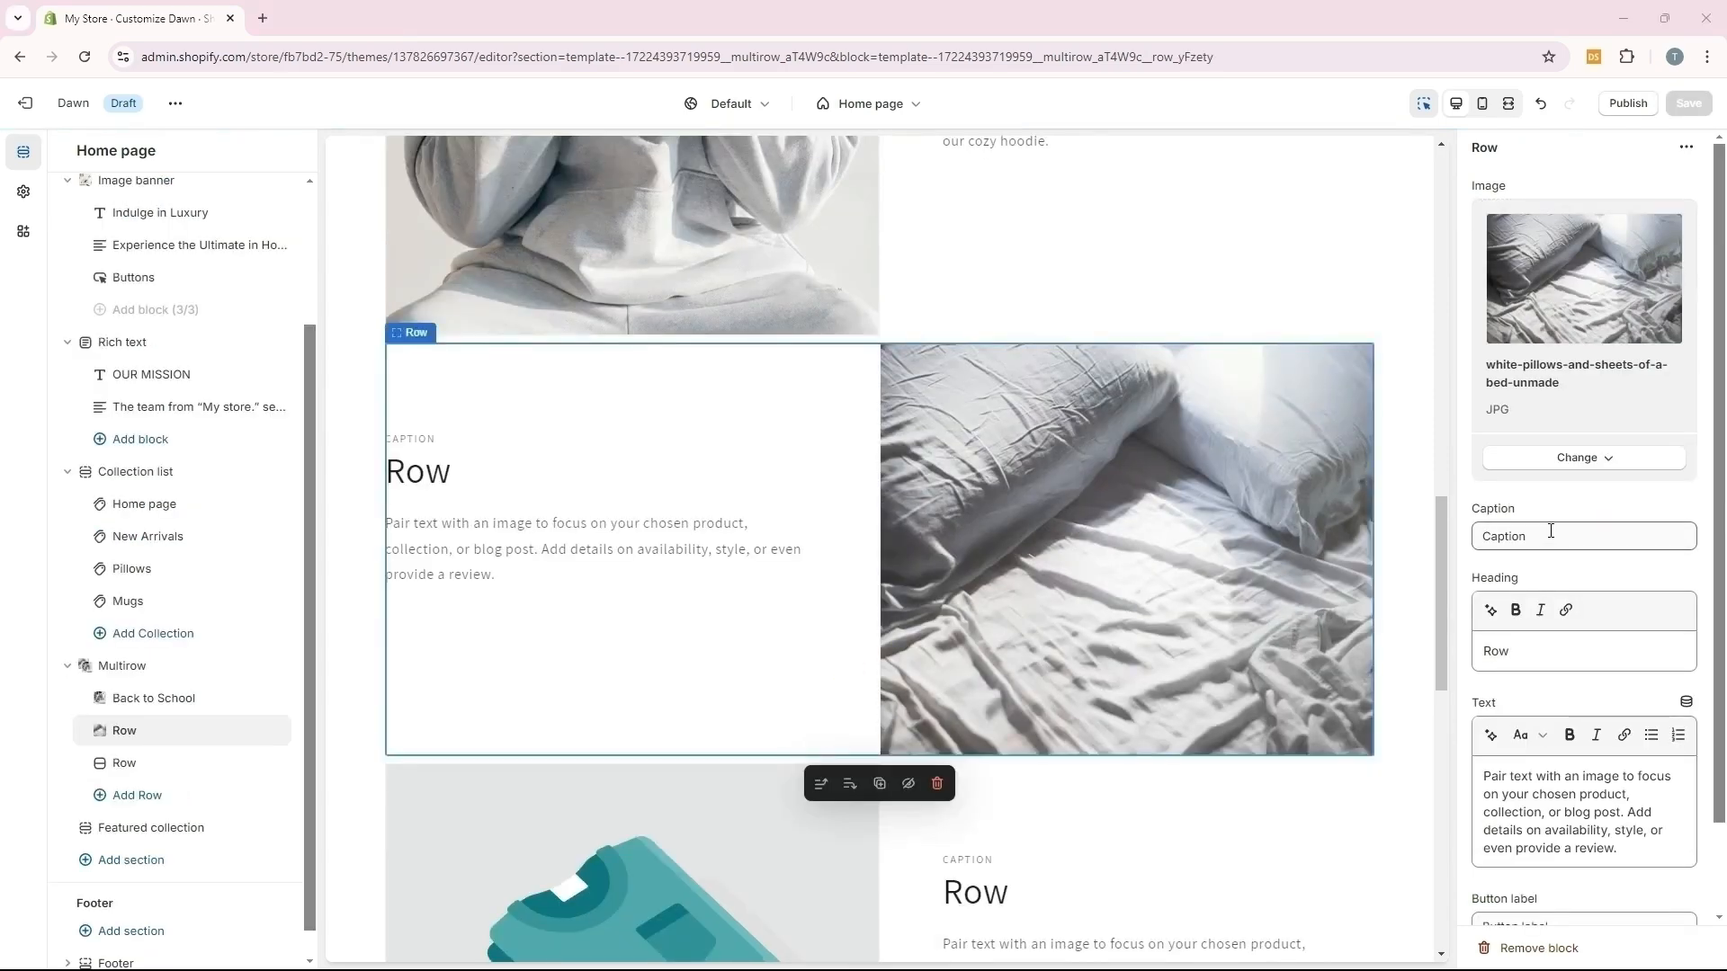
pyautogui.moveTo(1547, 537); pyautogui.dragTo(1476, 537)
pyautogui.moveTo(1520, 654); pyautogui.dragTo(1470, 658)
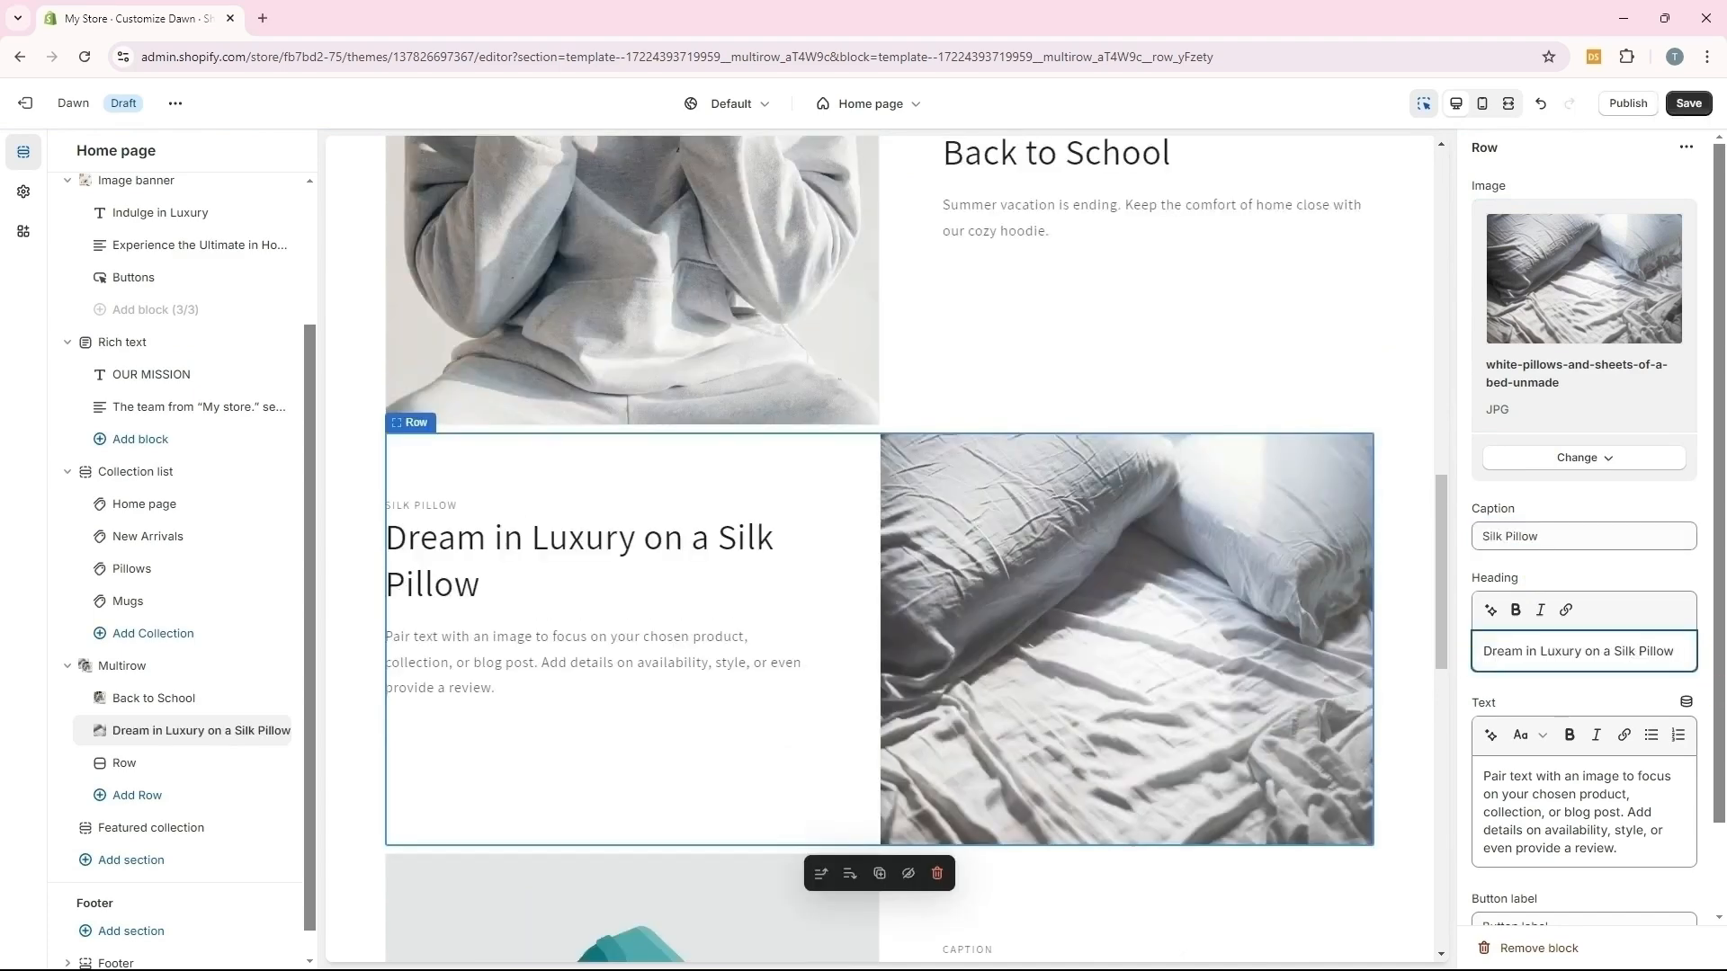
# Replace the silk pillow row's placeholder text with the description beginning "Rest easy with our luxurious Silk Pillows." and save the changes
pyautogui.moveTo(1615, 849); pyautogui.dragTo(1479, 765)
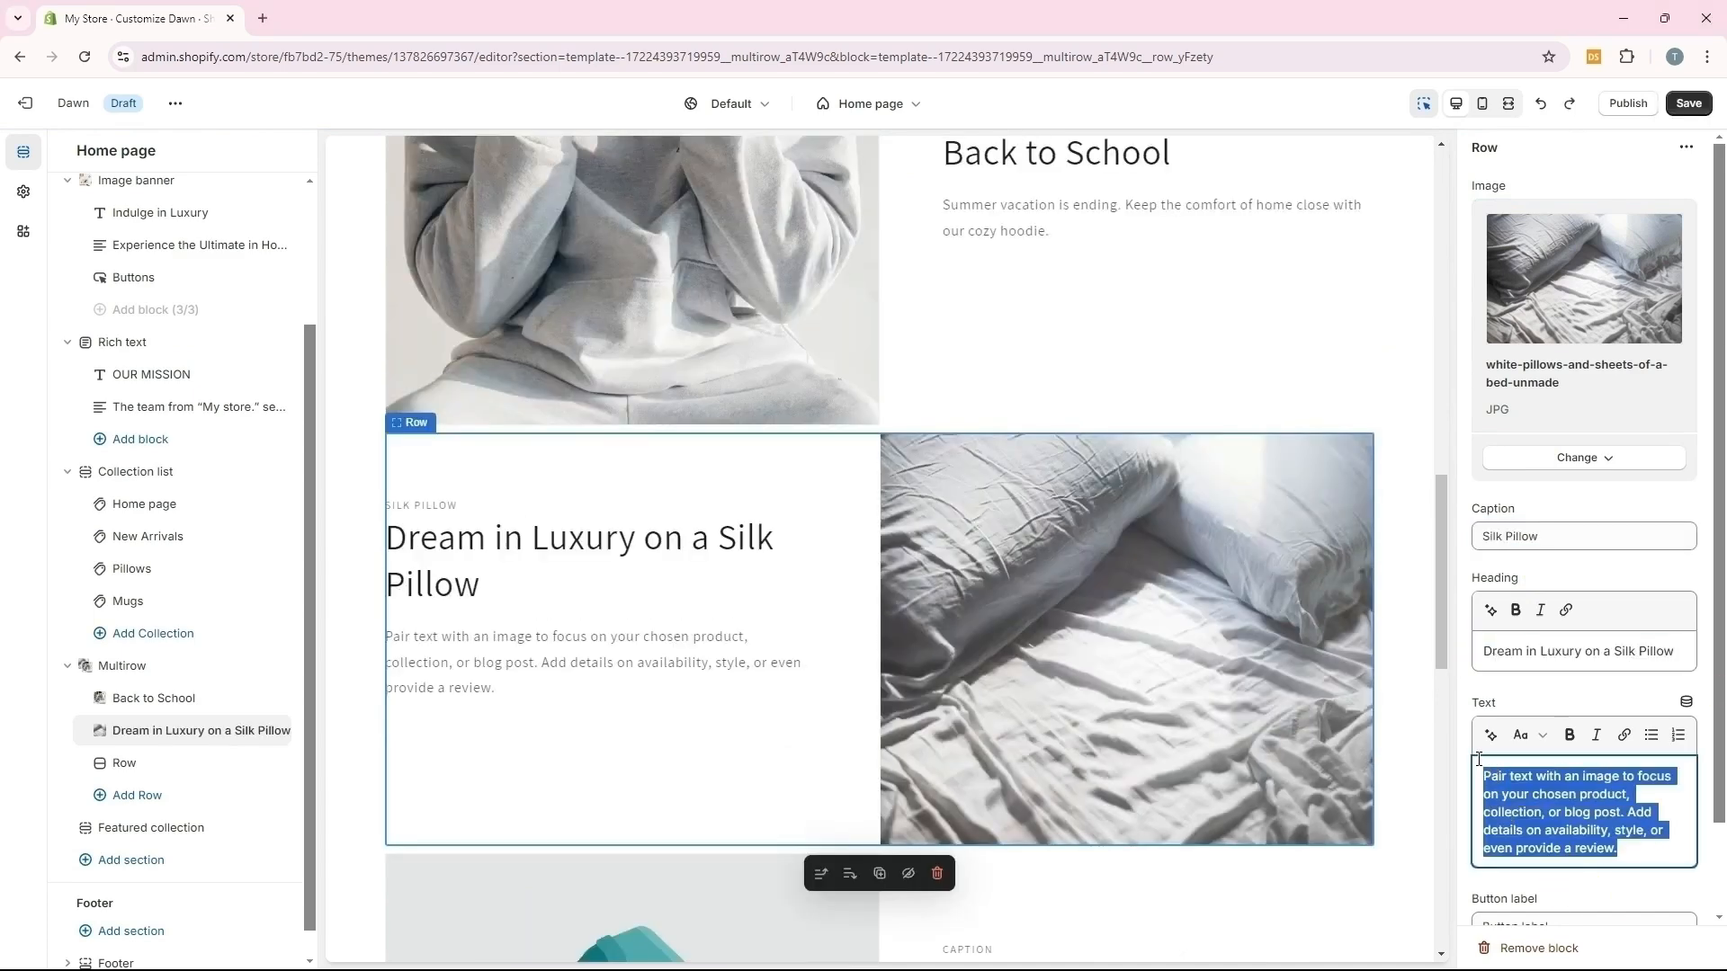
pyautogui.write("Rest easy with our luxurious Silk Pillows. Perfectly crafted for ultimate comfort and style, they’re available now in a range of elegant shades. Don’t just take our word for it—experience the silky softness and see why our customers can't get enough! ⭐⭐⭐⭐⭐")
pyautogui.scroll(-2, 1529, 757)
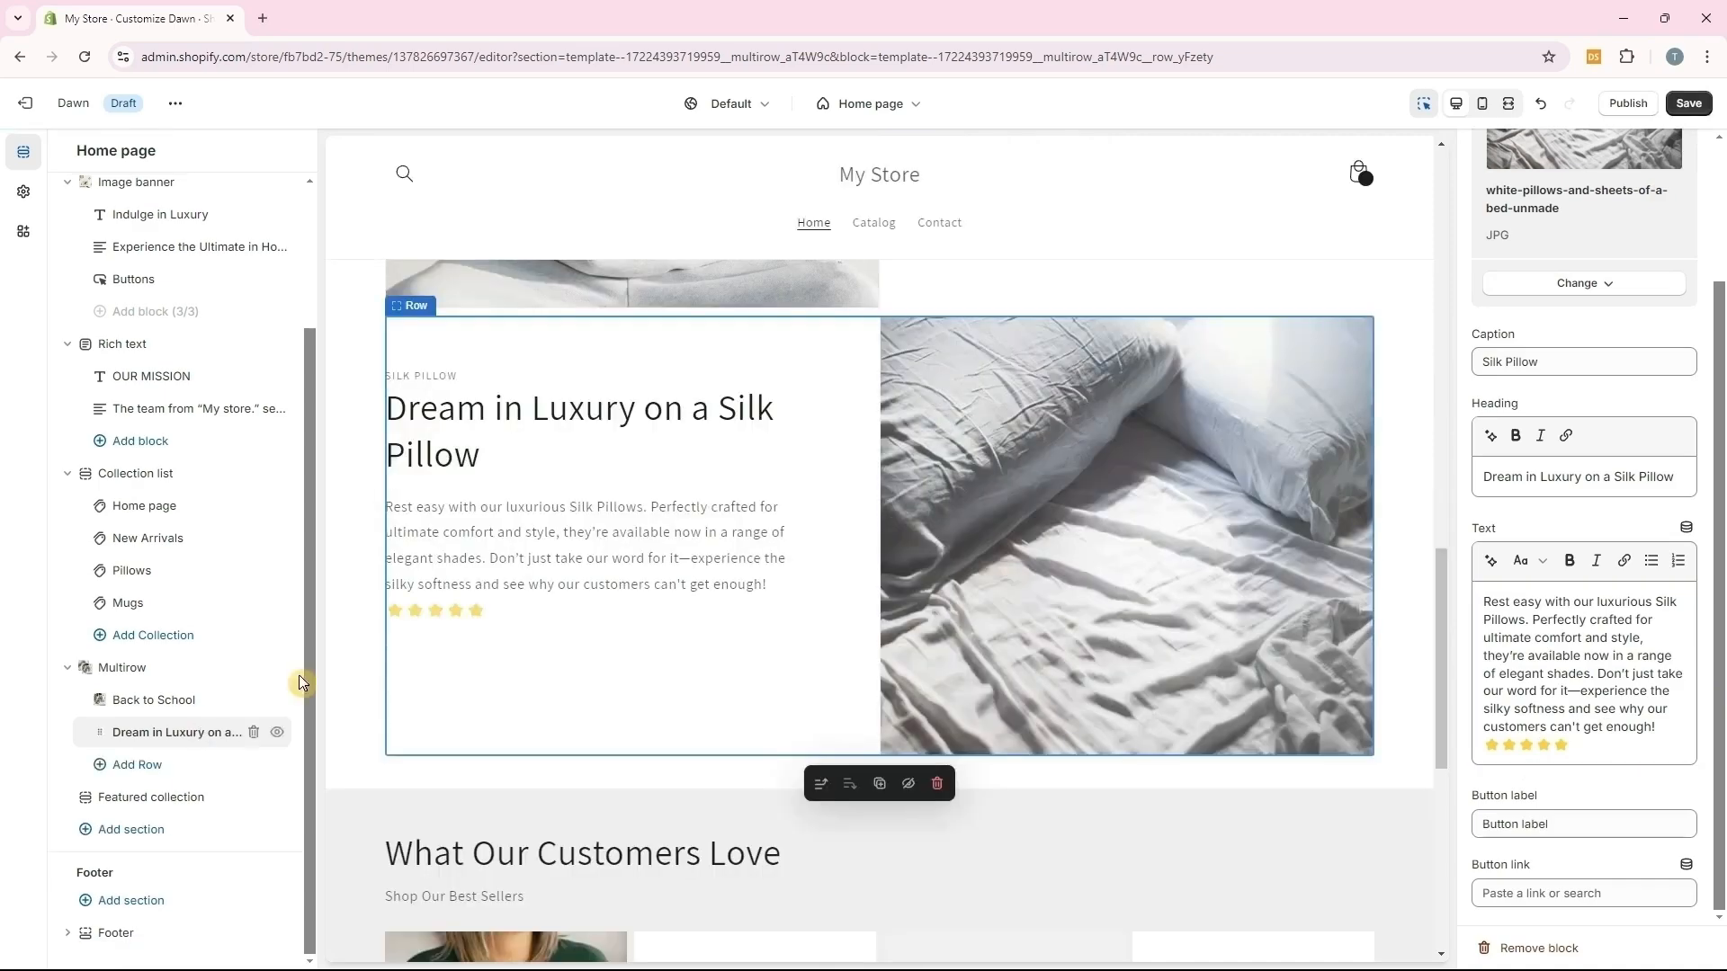
pyautogui.click(1689, 105)
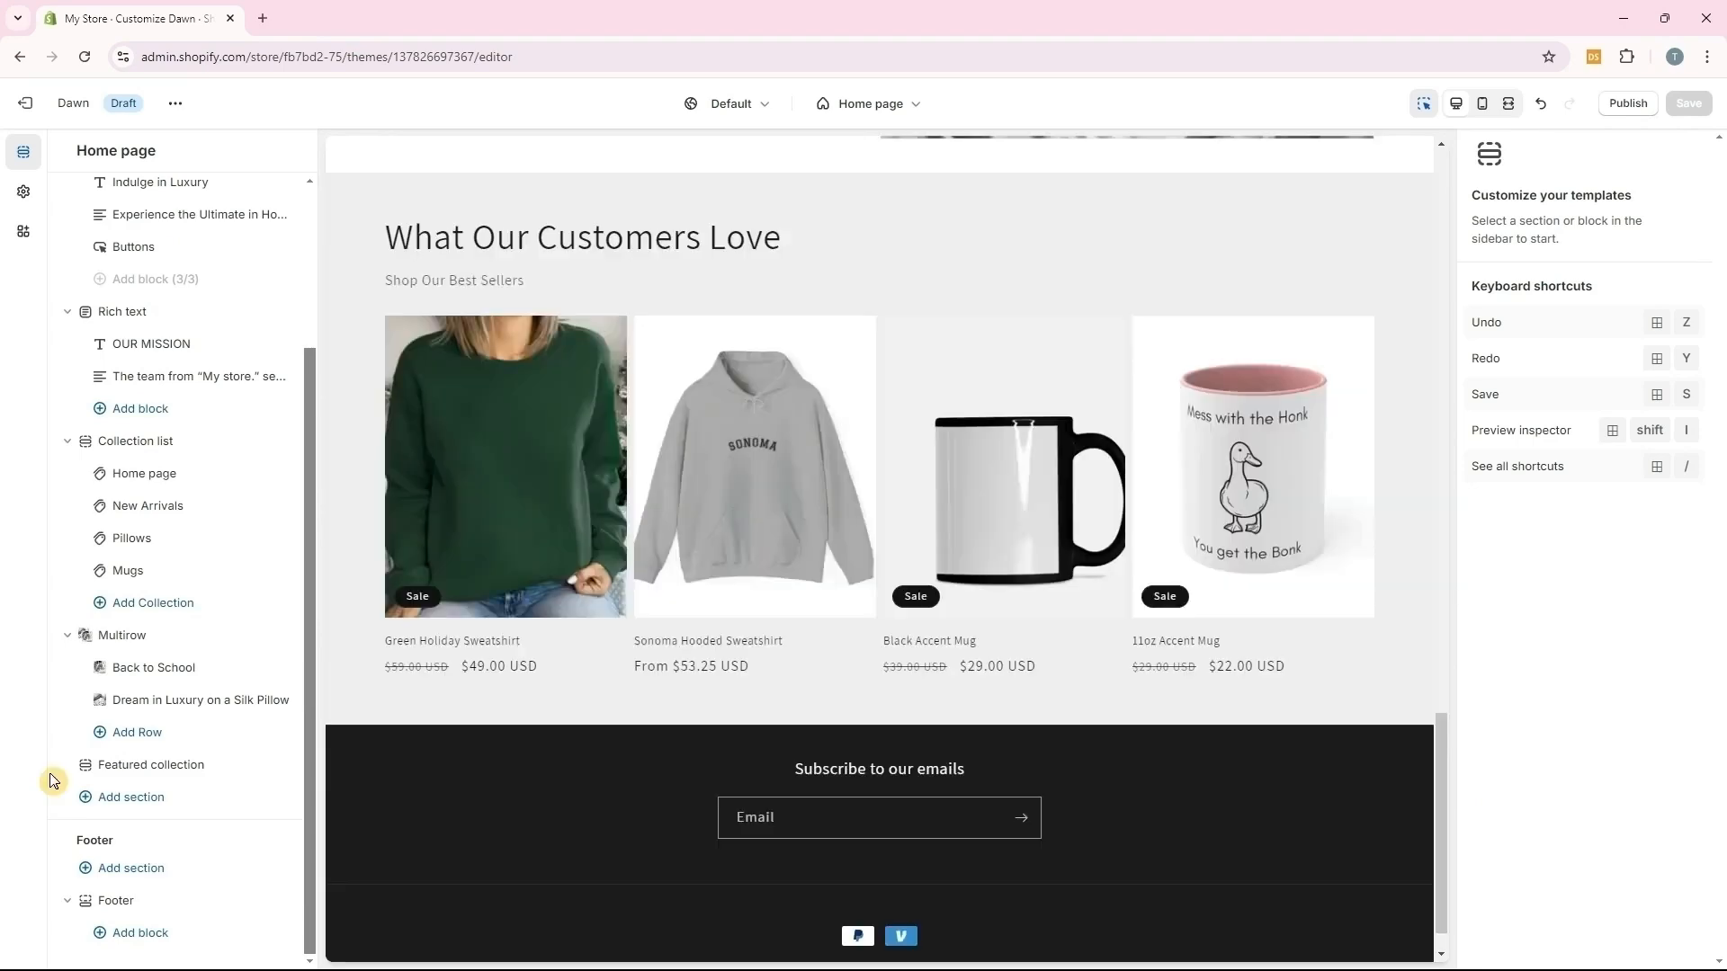
pyautogui.click(133, 799)
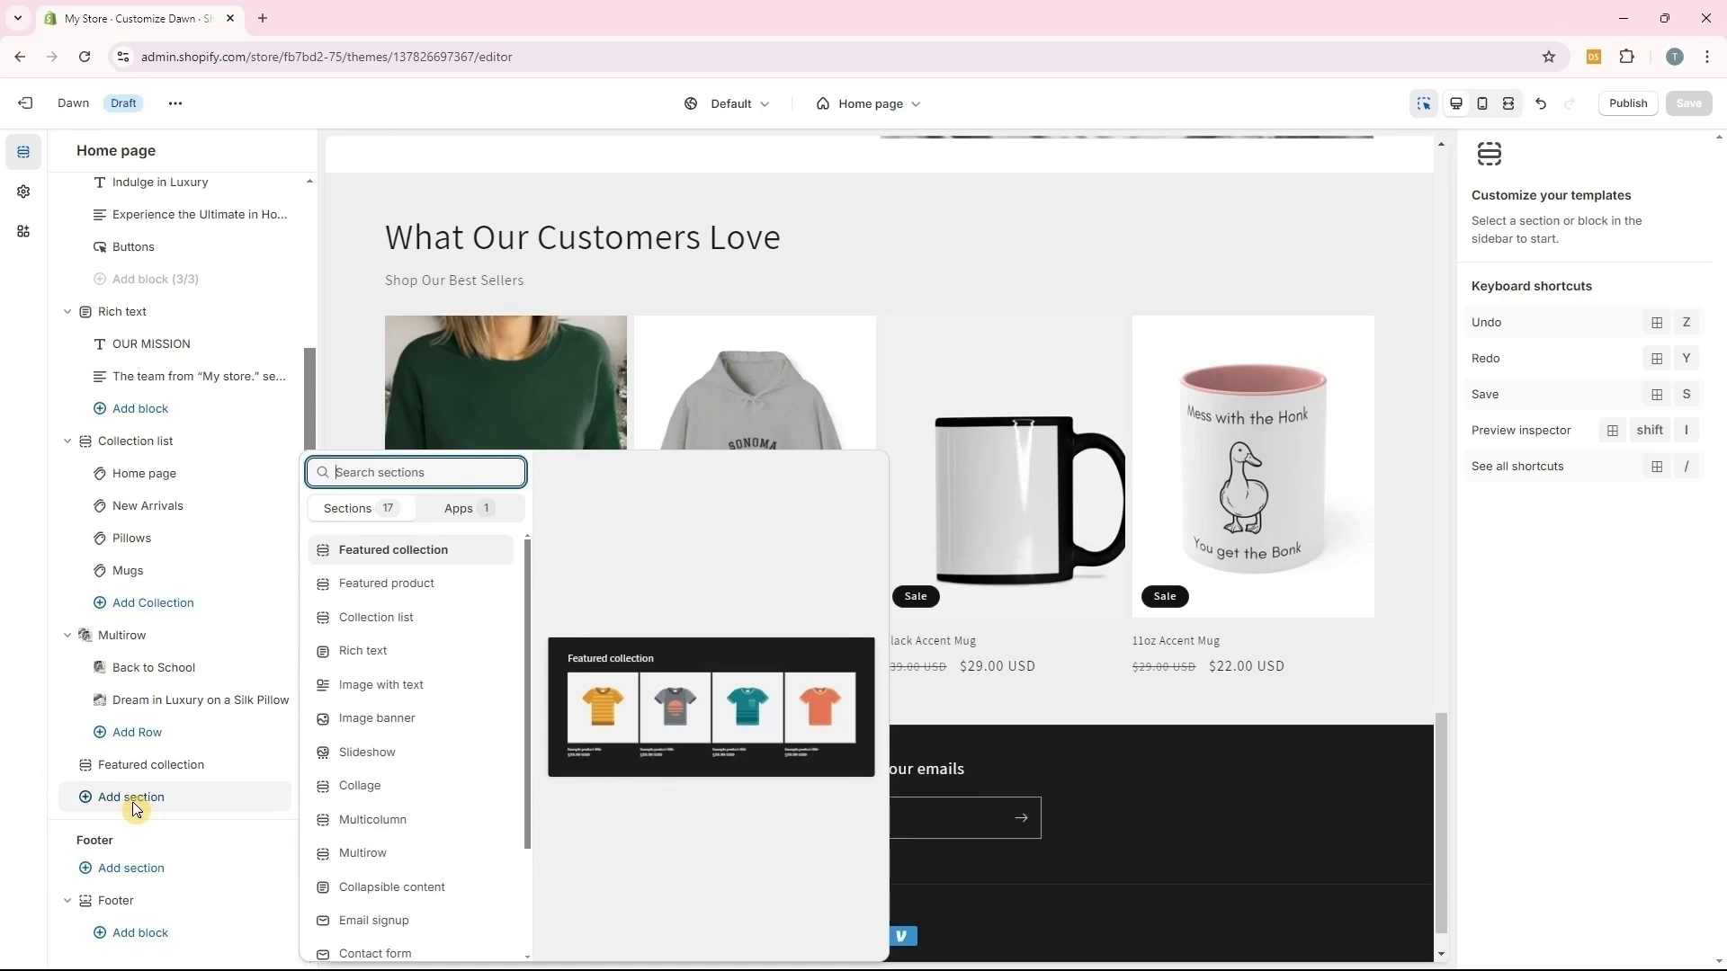
pyautogui.scroll(-2, 374, 586)
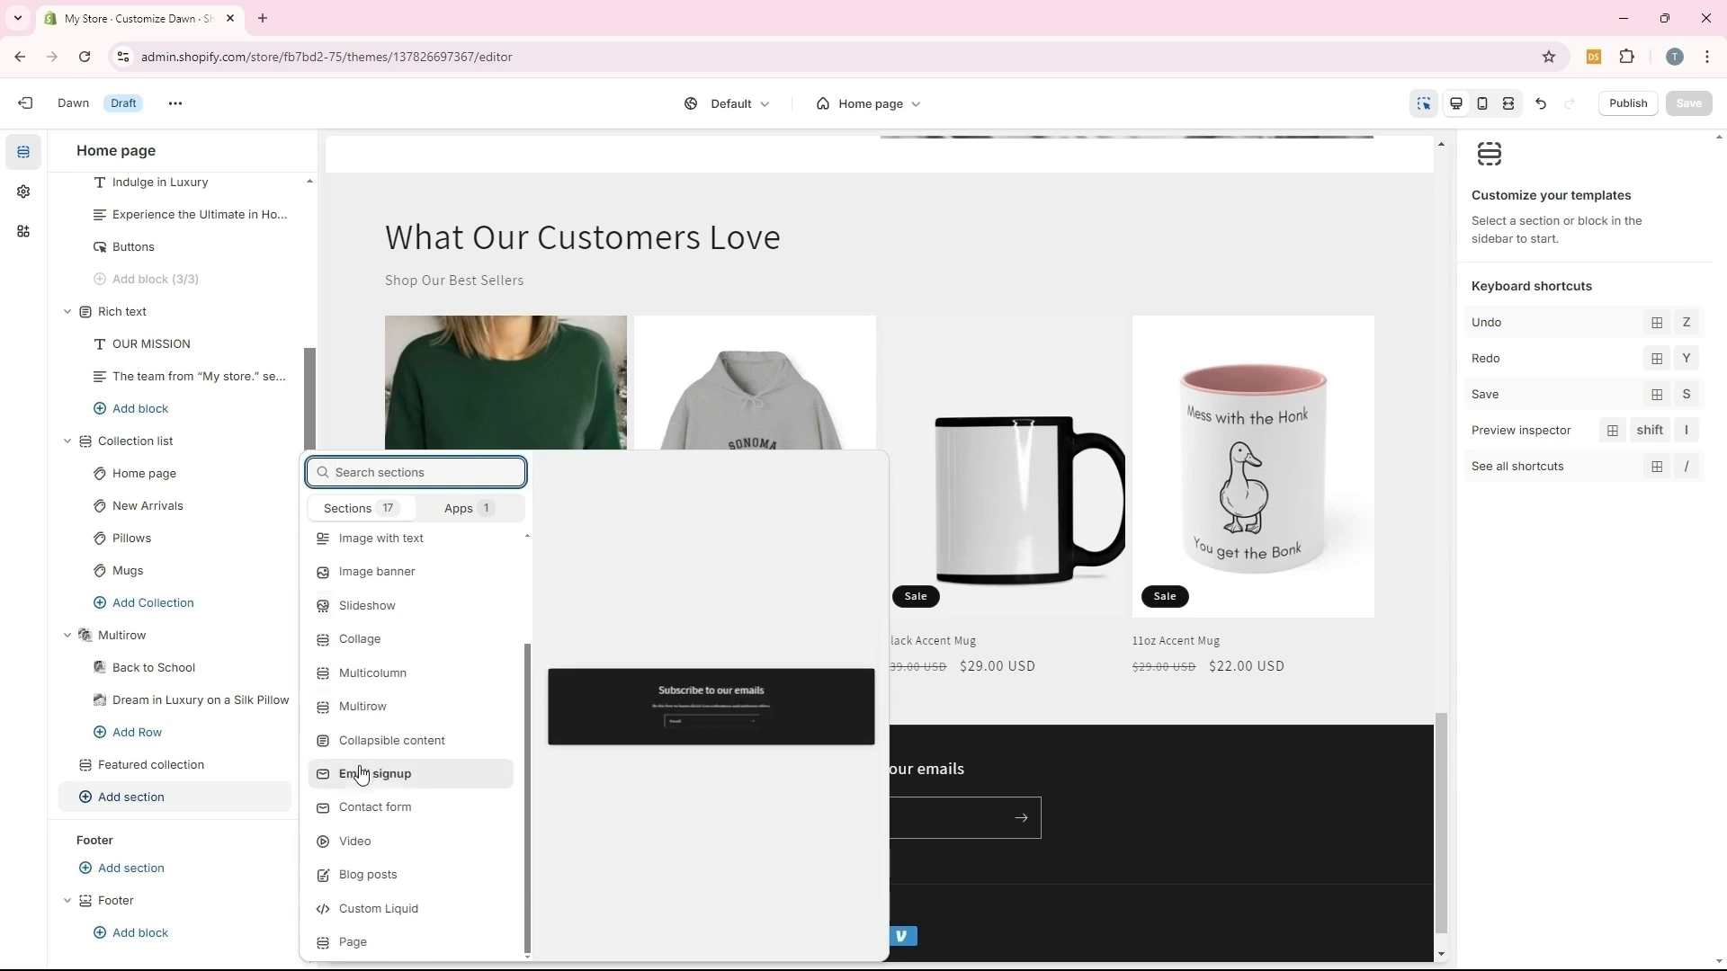
pyautogui.click(115, 792)
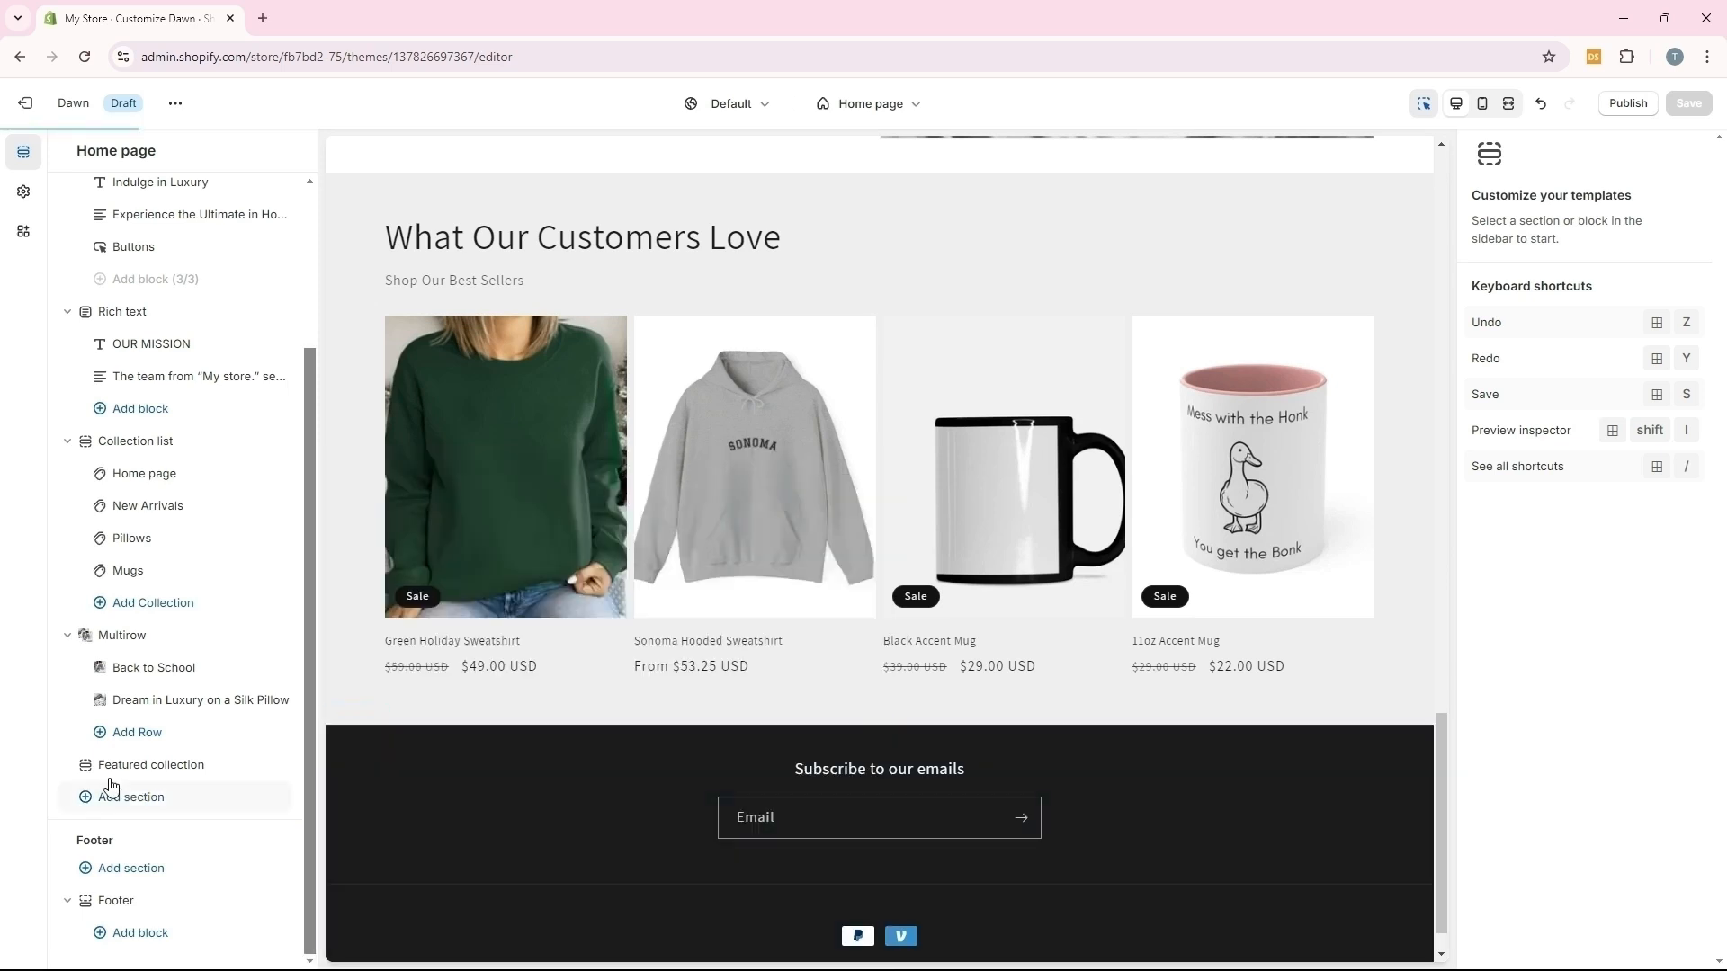
# Hide the policy links in the footer and show them again
pyautogui.click(131, 903)
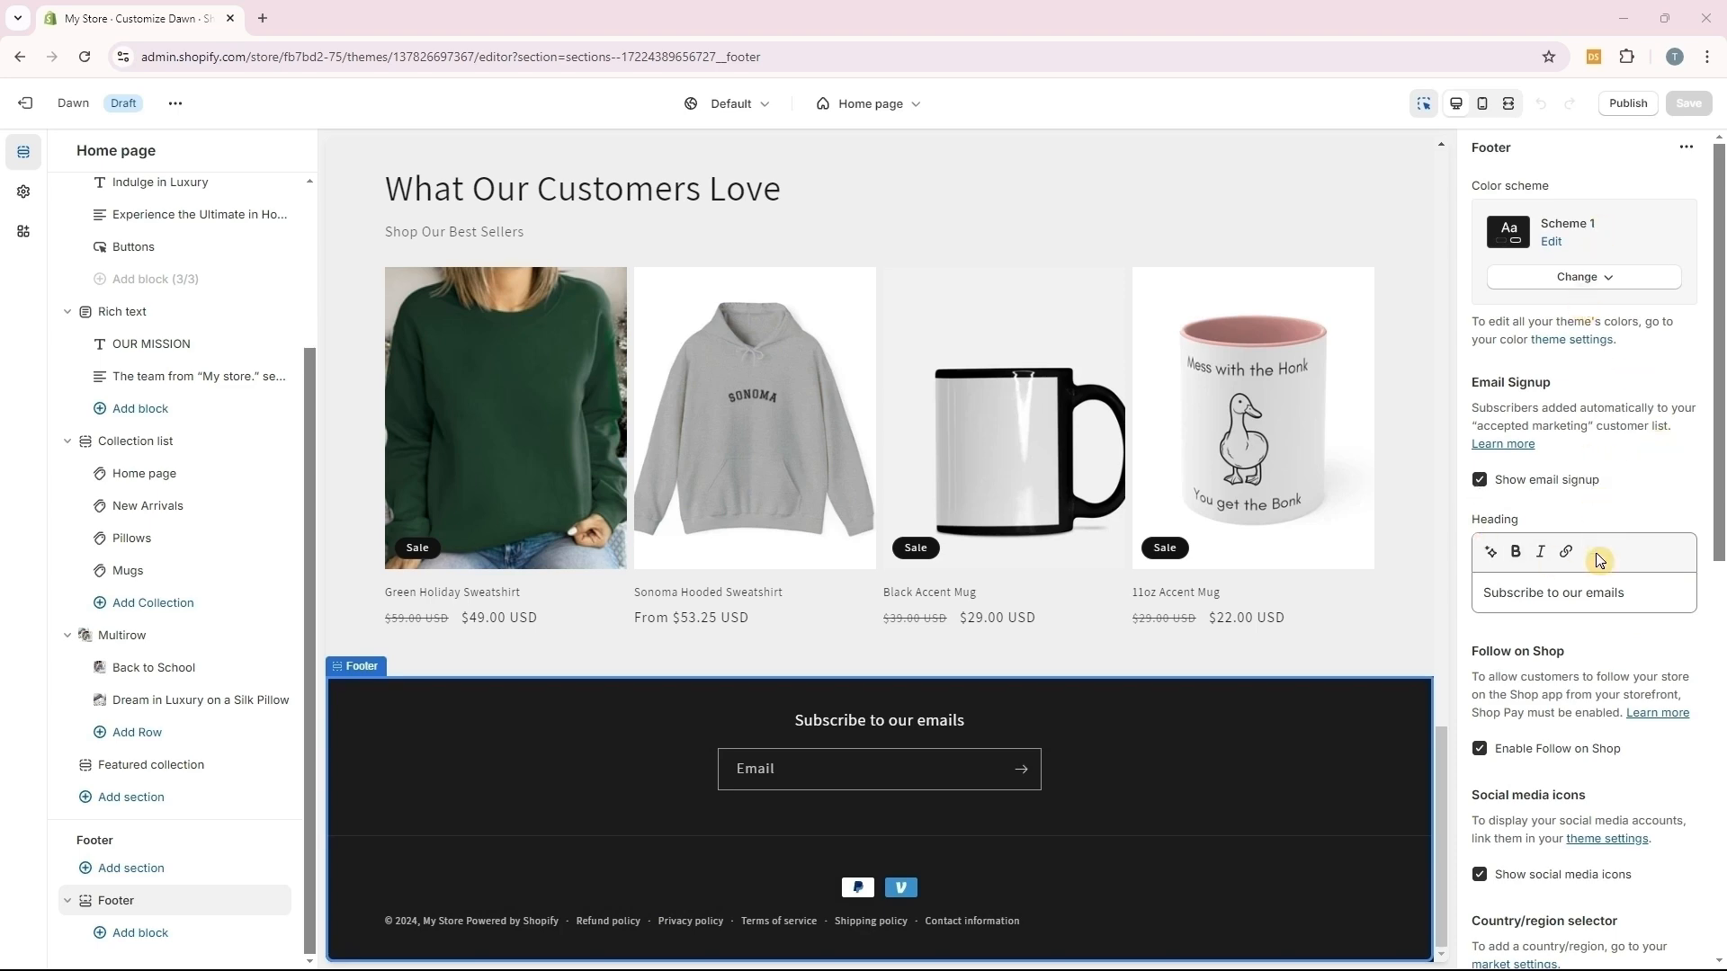
pyautogui.scroll(-4, 1599, 567)
pyautogui.scroll(-3, 1599, 587)
pyautogui.moveTo(1542, 626); pyautogui.dragTo(1475, 625)
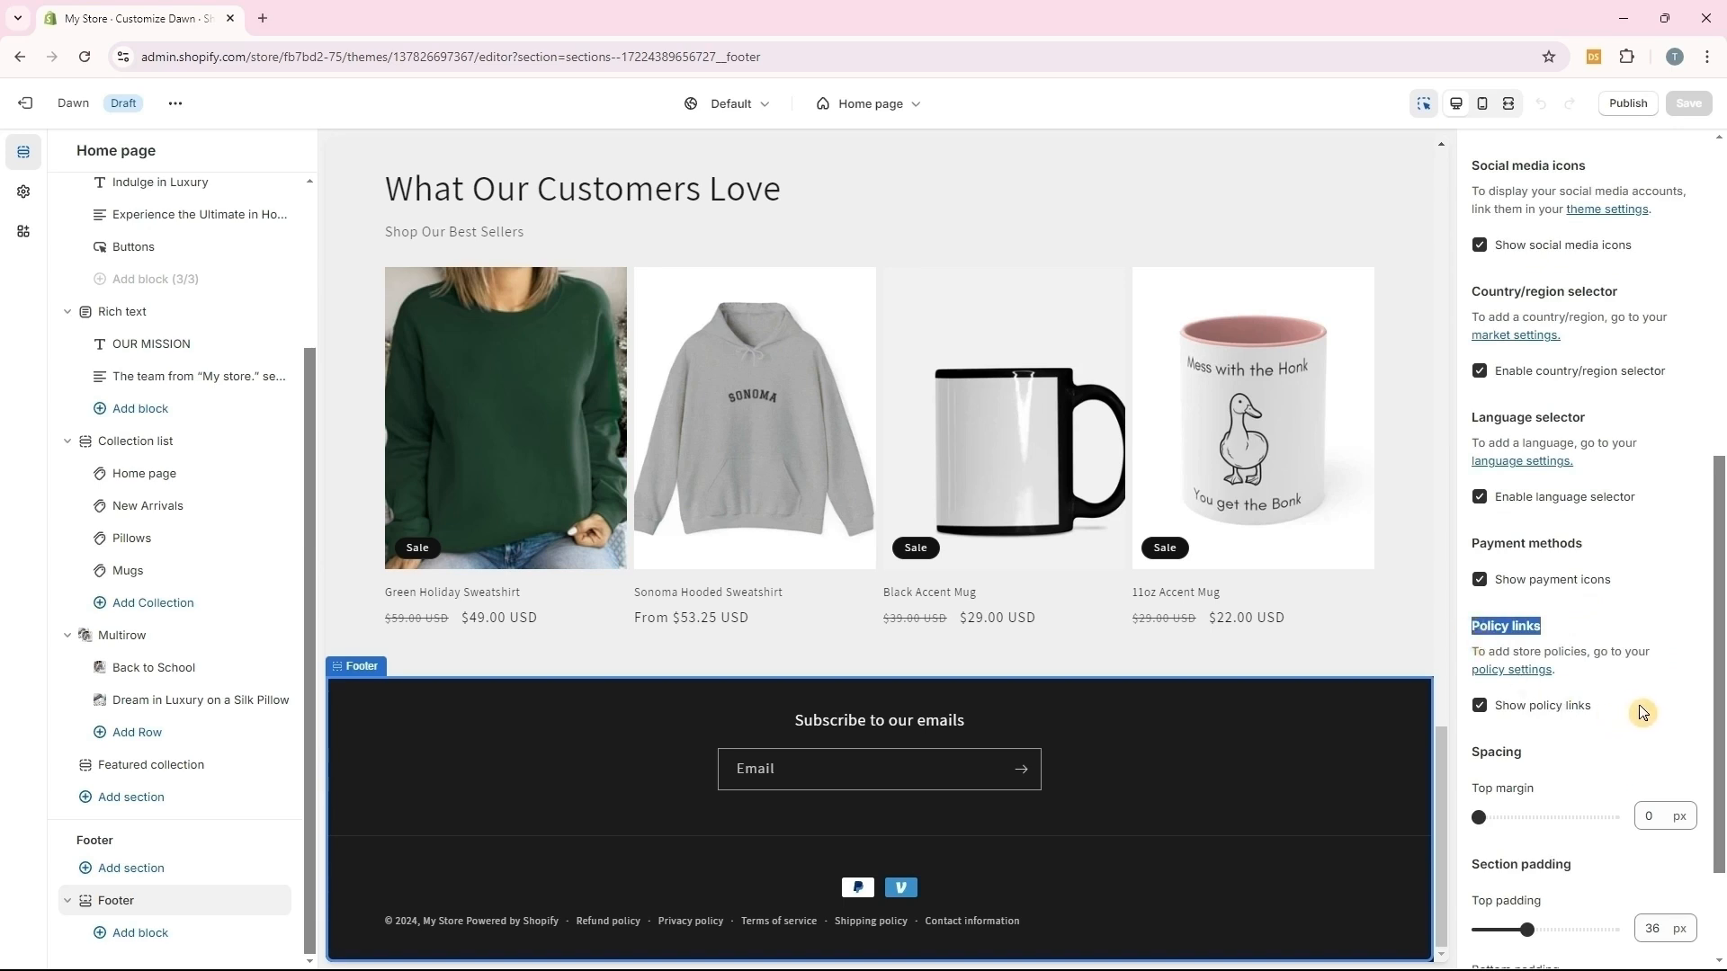
pyautogui.click(1480, 707)
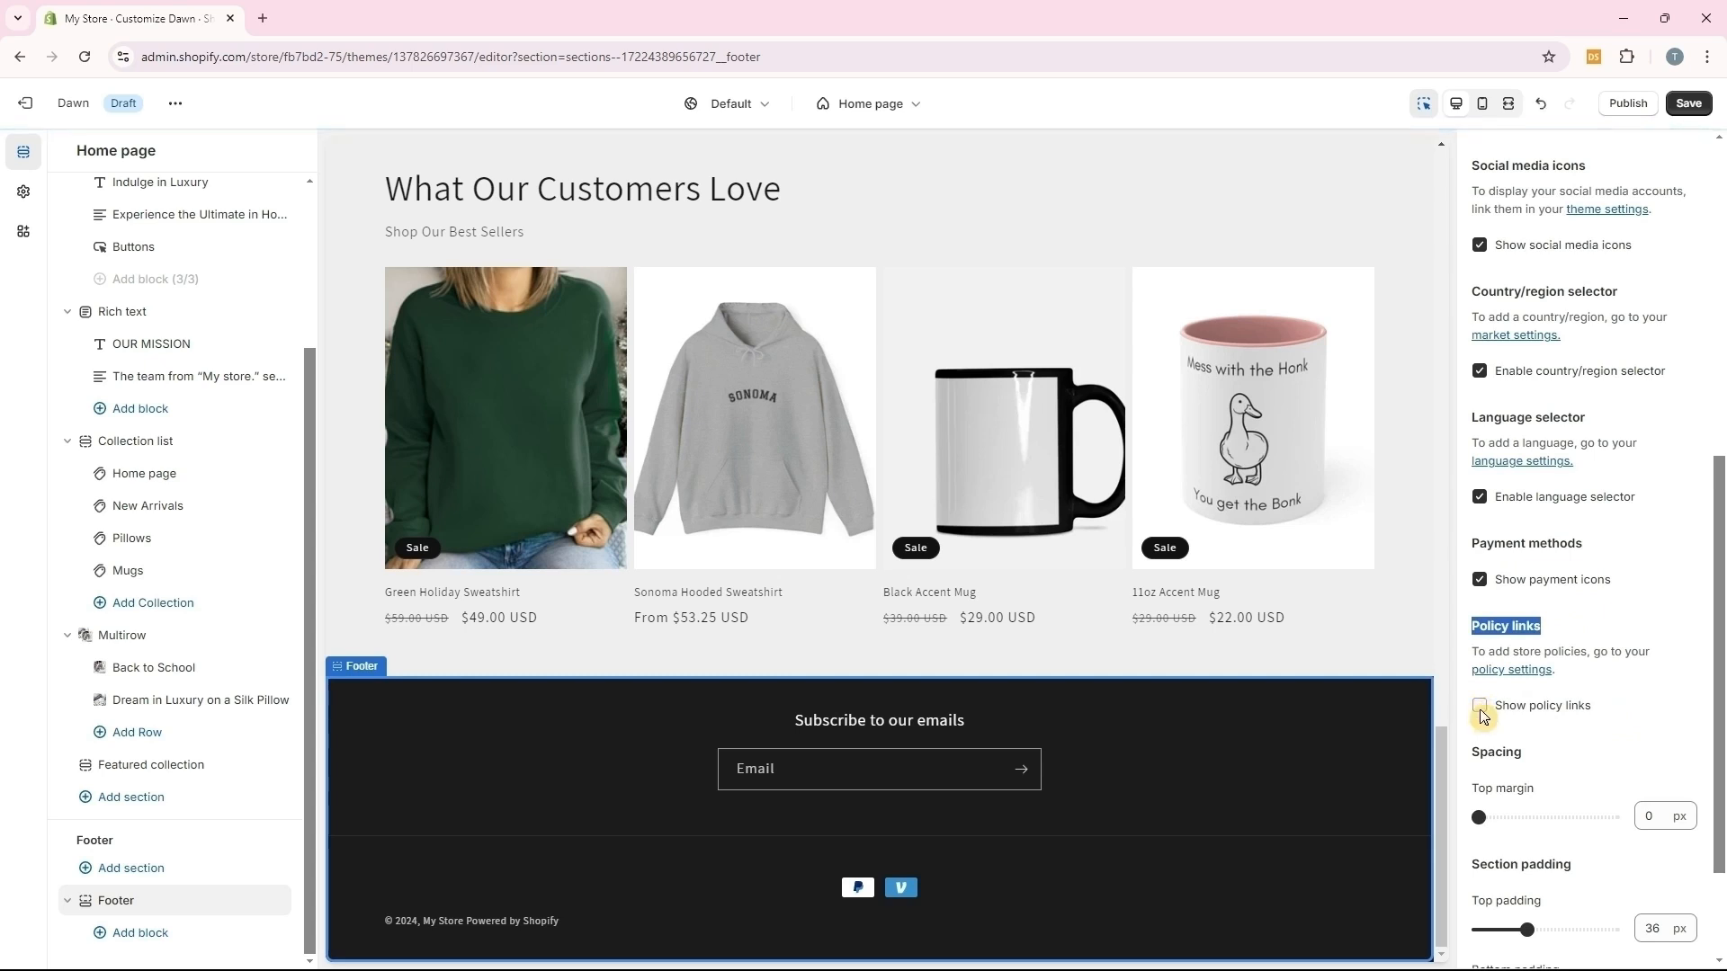
pyautogui.click(1479, 709)
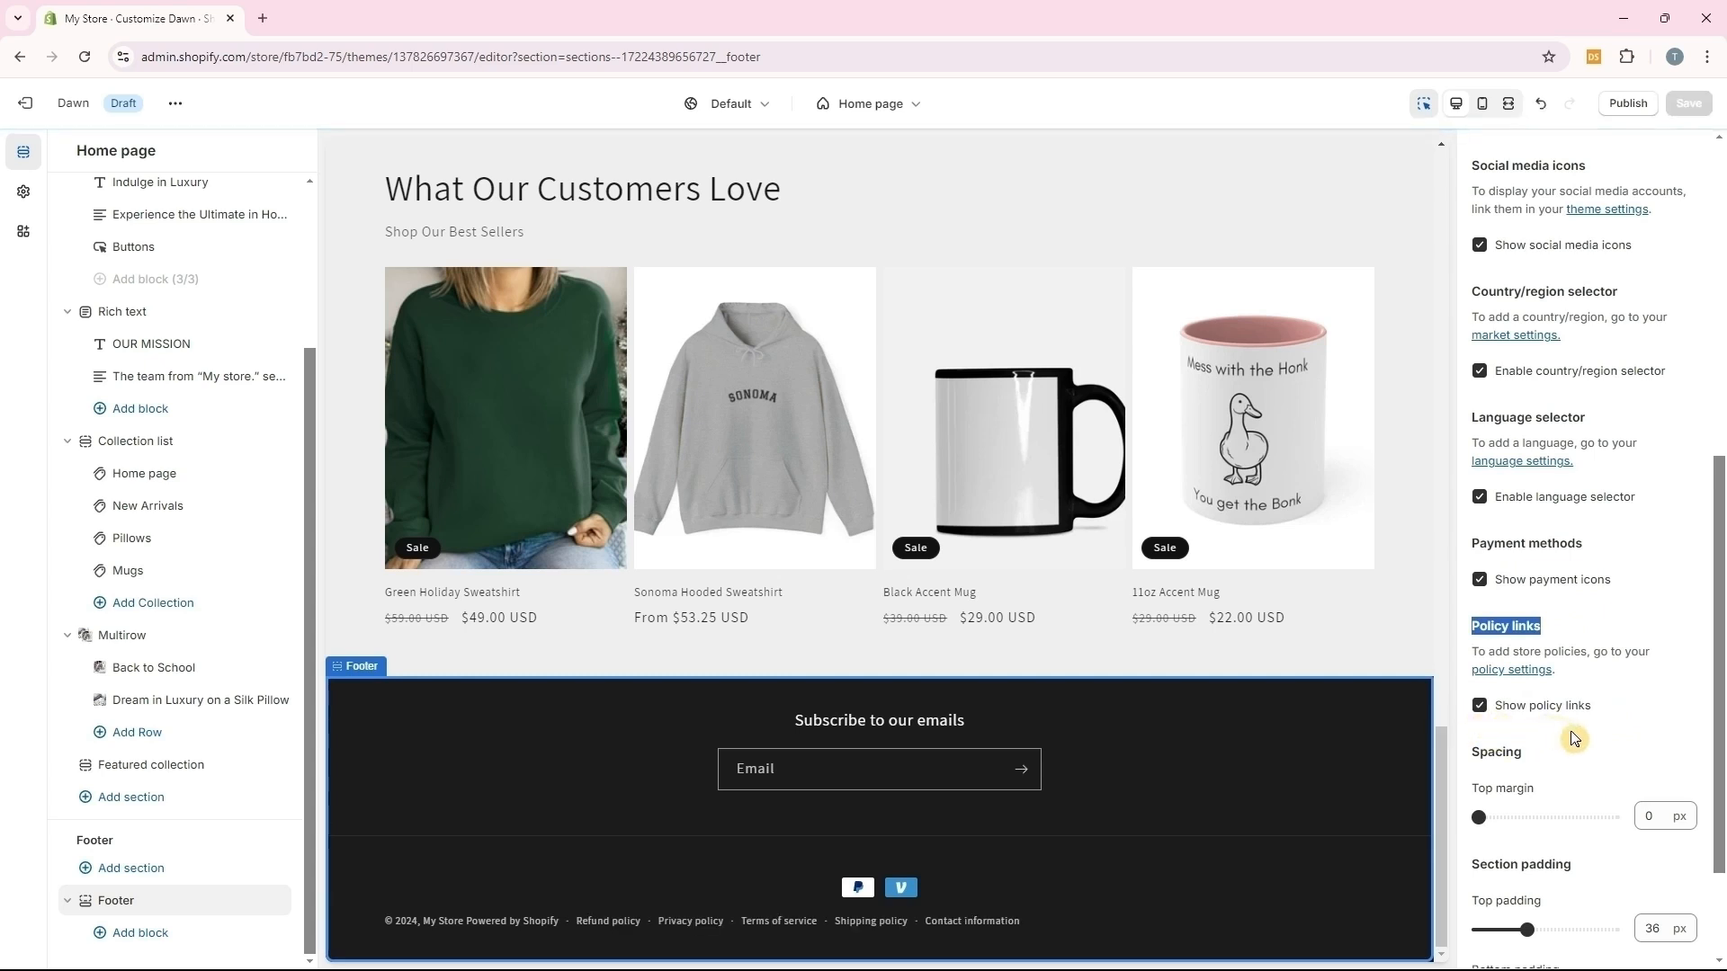
# View the store's policy settings page from the footer options and return to the theme editor
pyautogui.click(1542, 677)
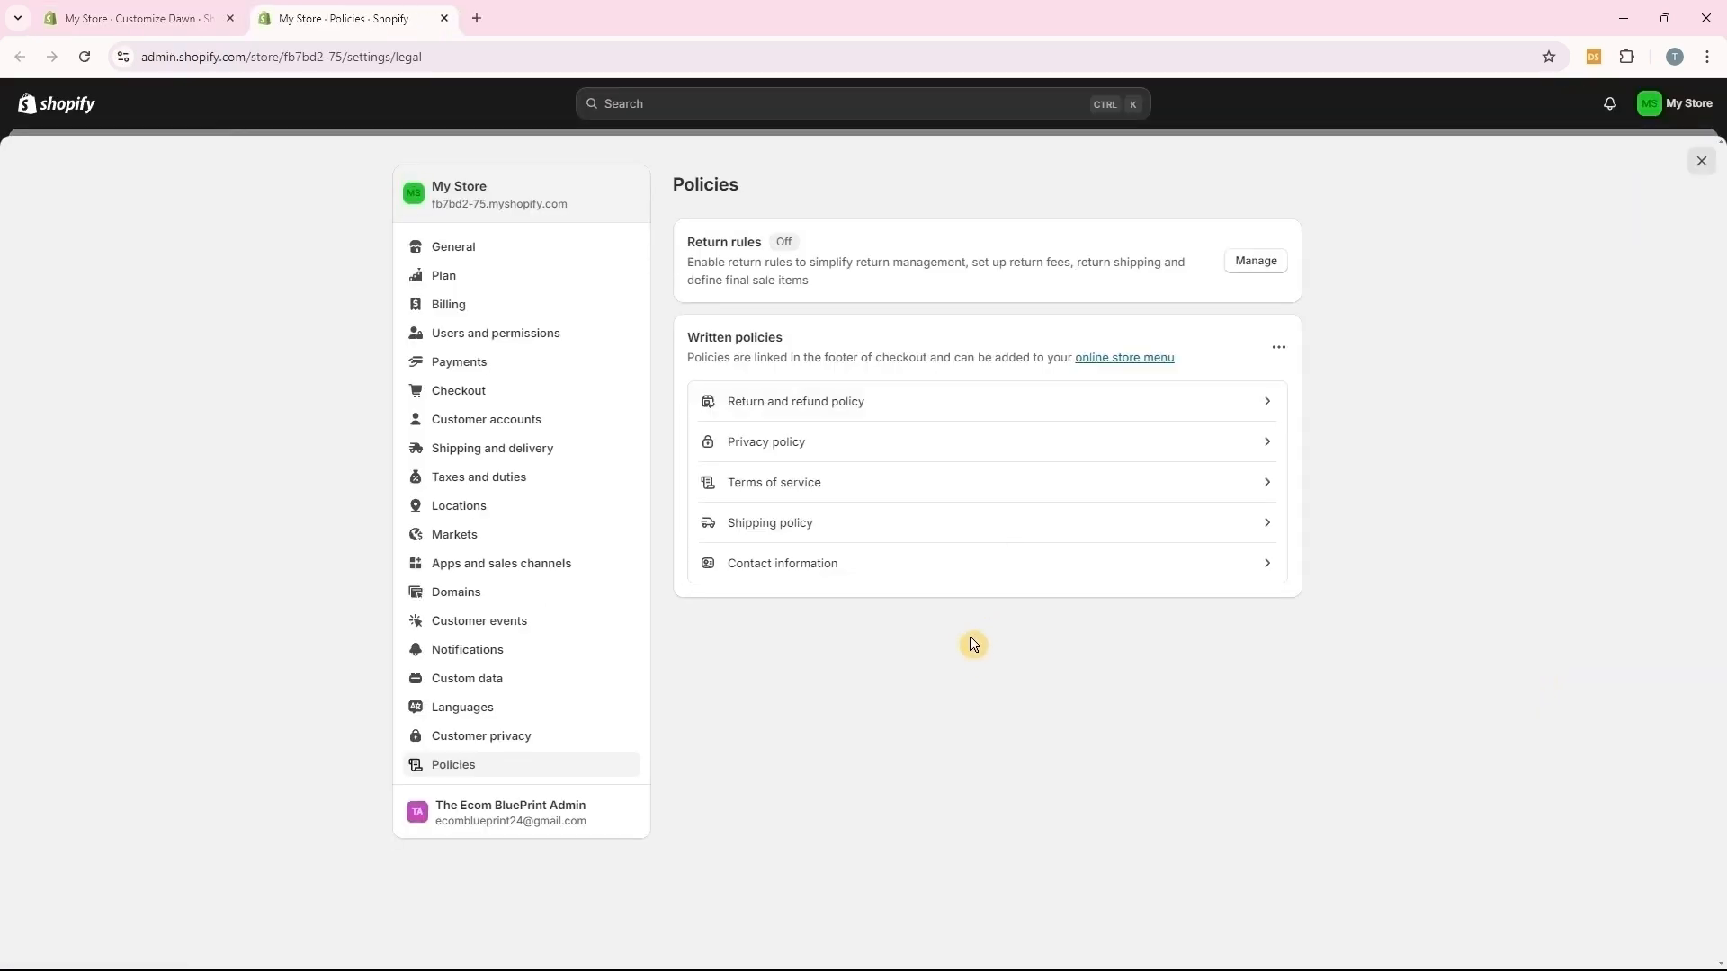
pyautogui.click(81, 23)
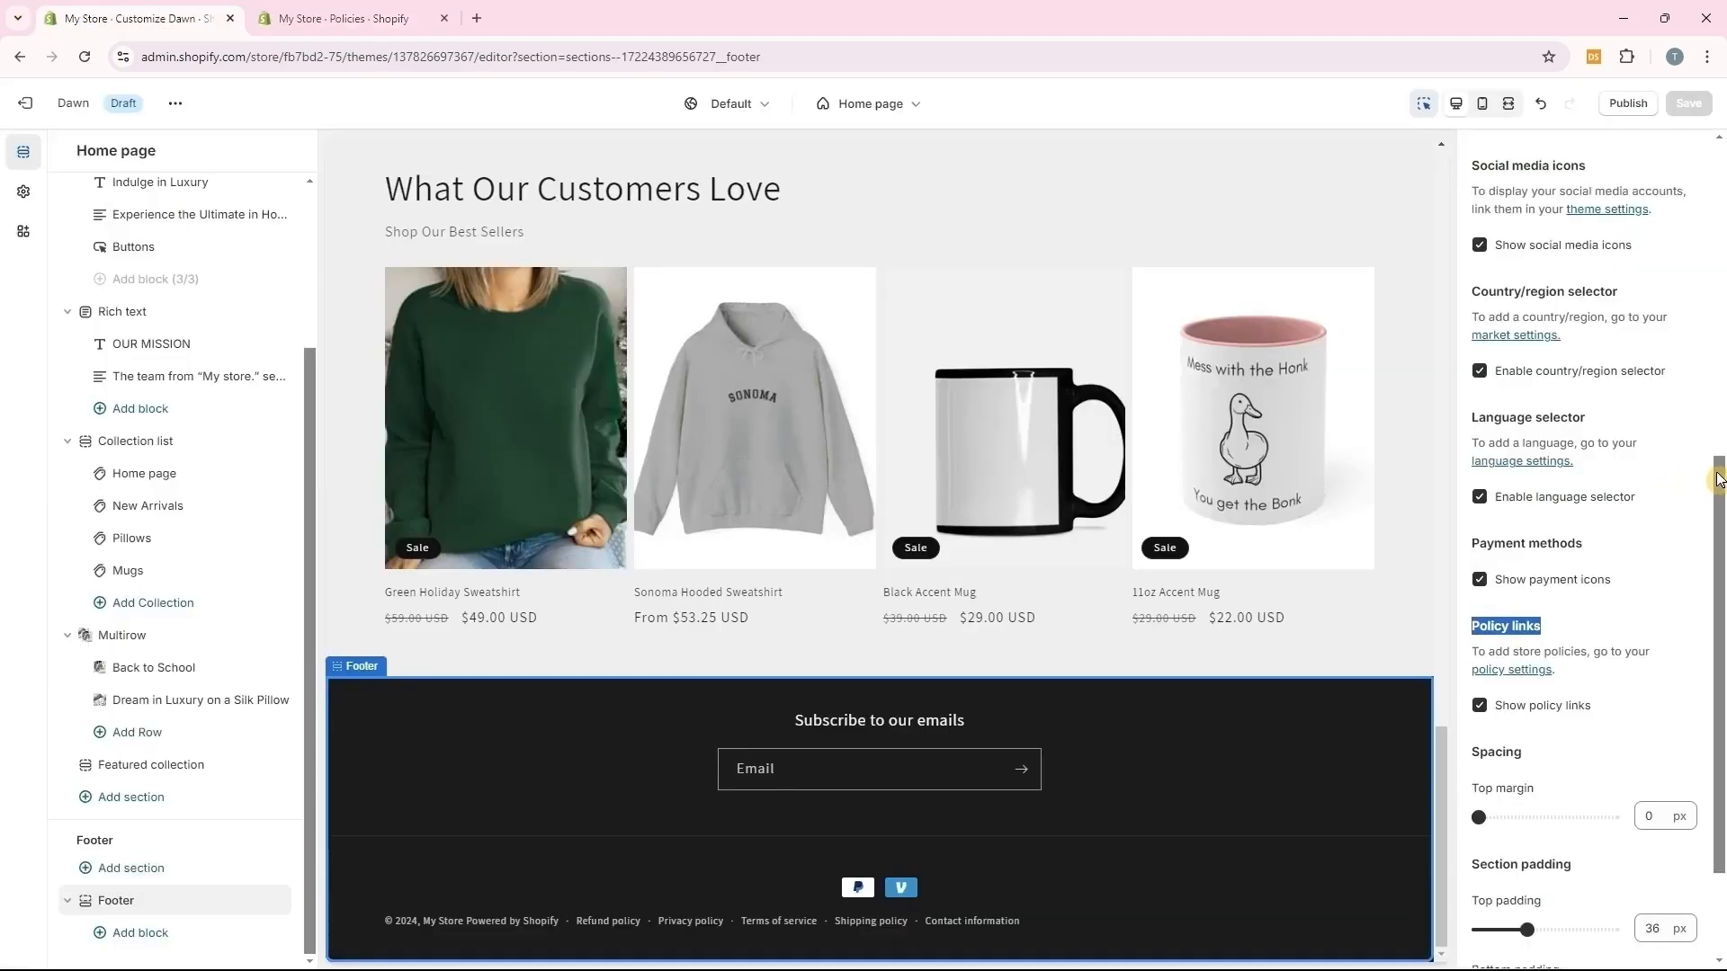
# Try Scheme 2 as the footer's color scheme and switch back to Scheme 1
pyautogui.scroll(7, 1712, 487)
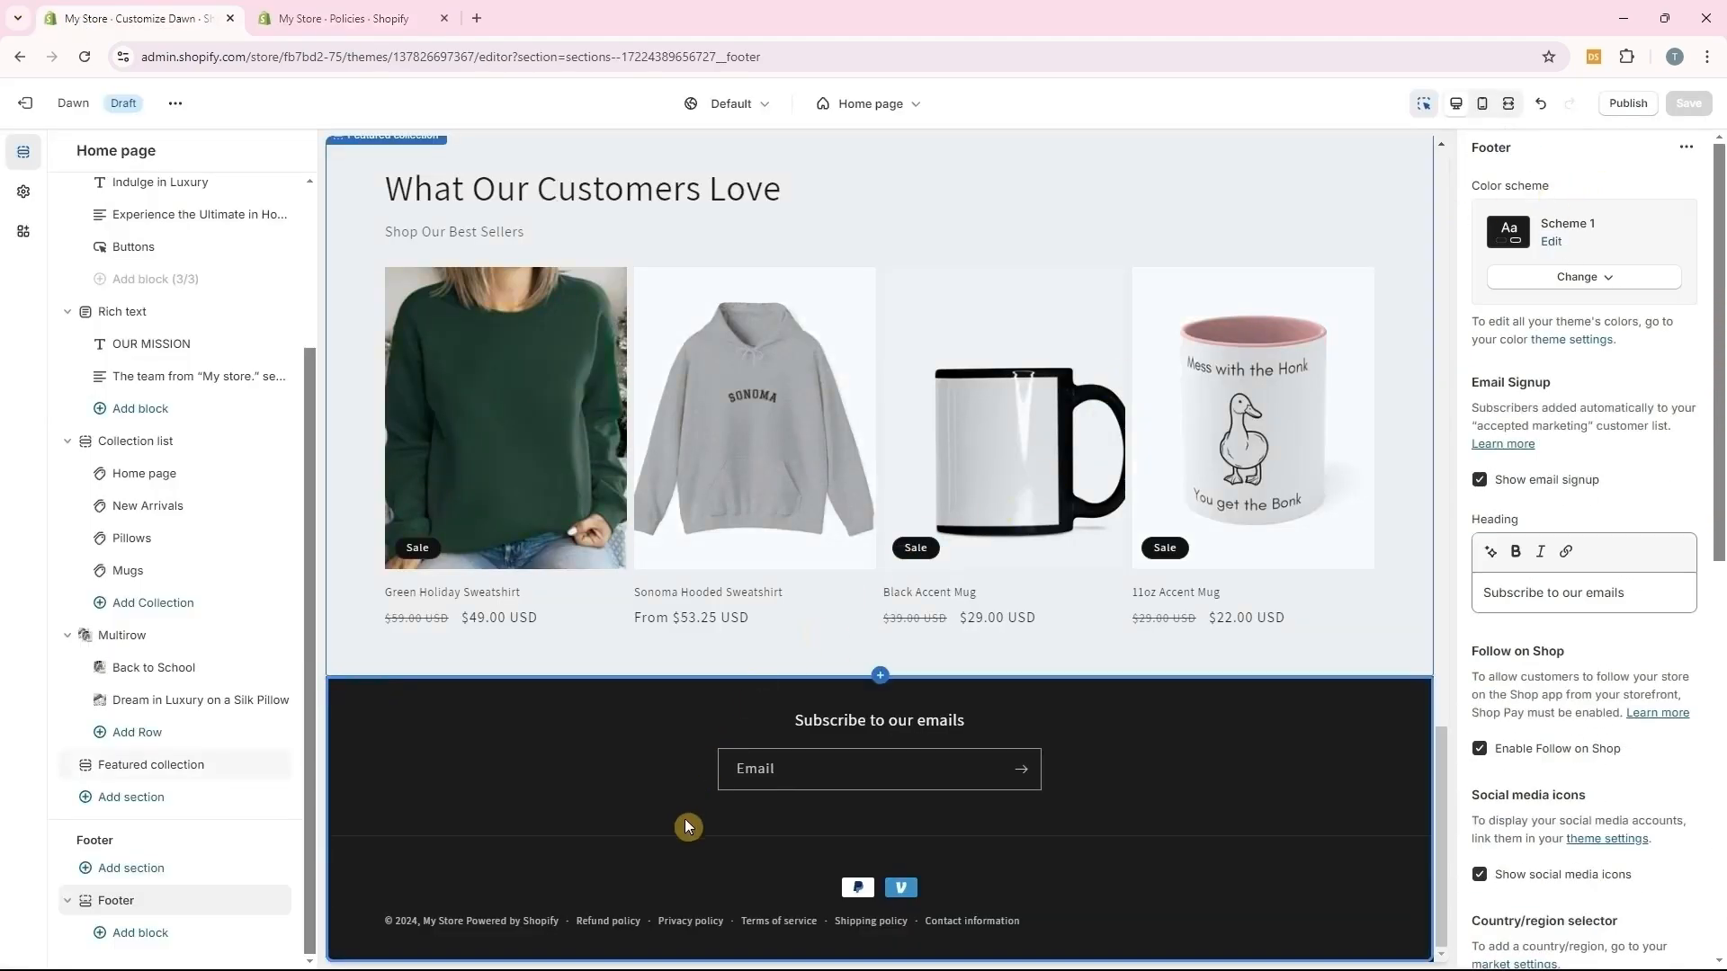
pyautogui.click(1576, 277)
pyautogui.click(1563, 365)
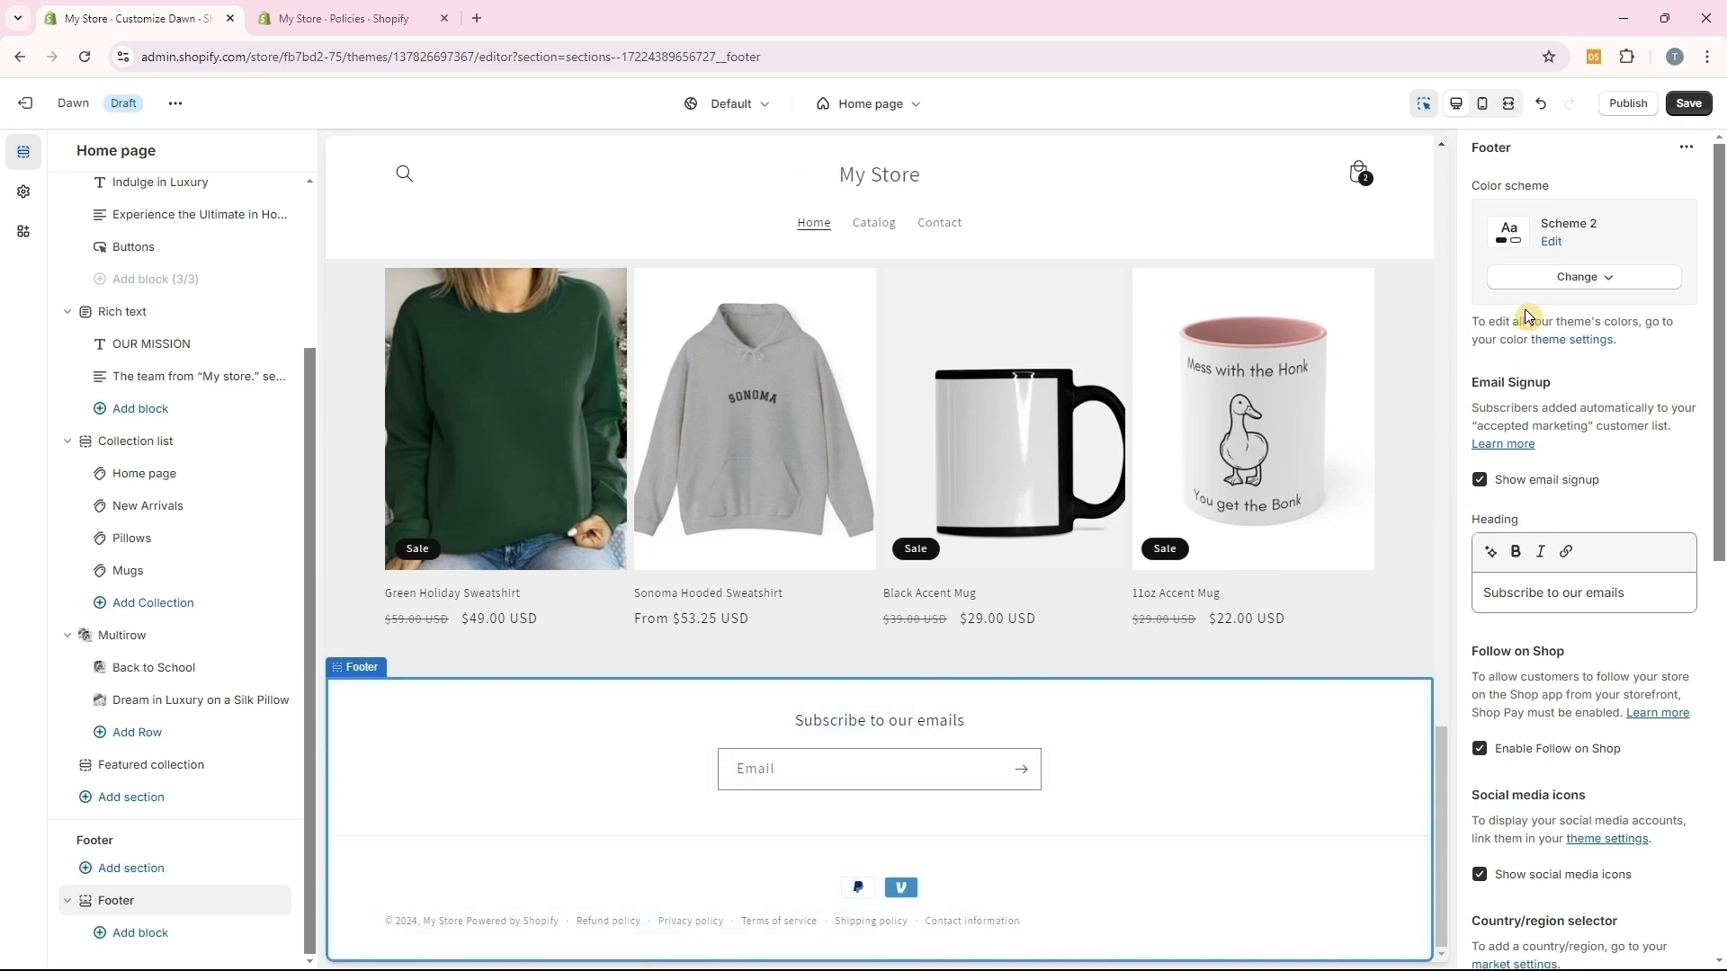
pyautogui.click(1593, 287)
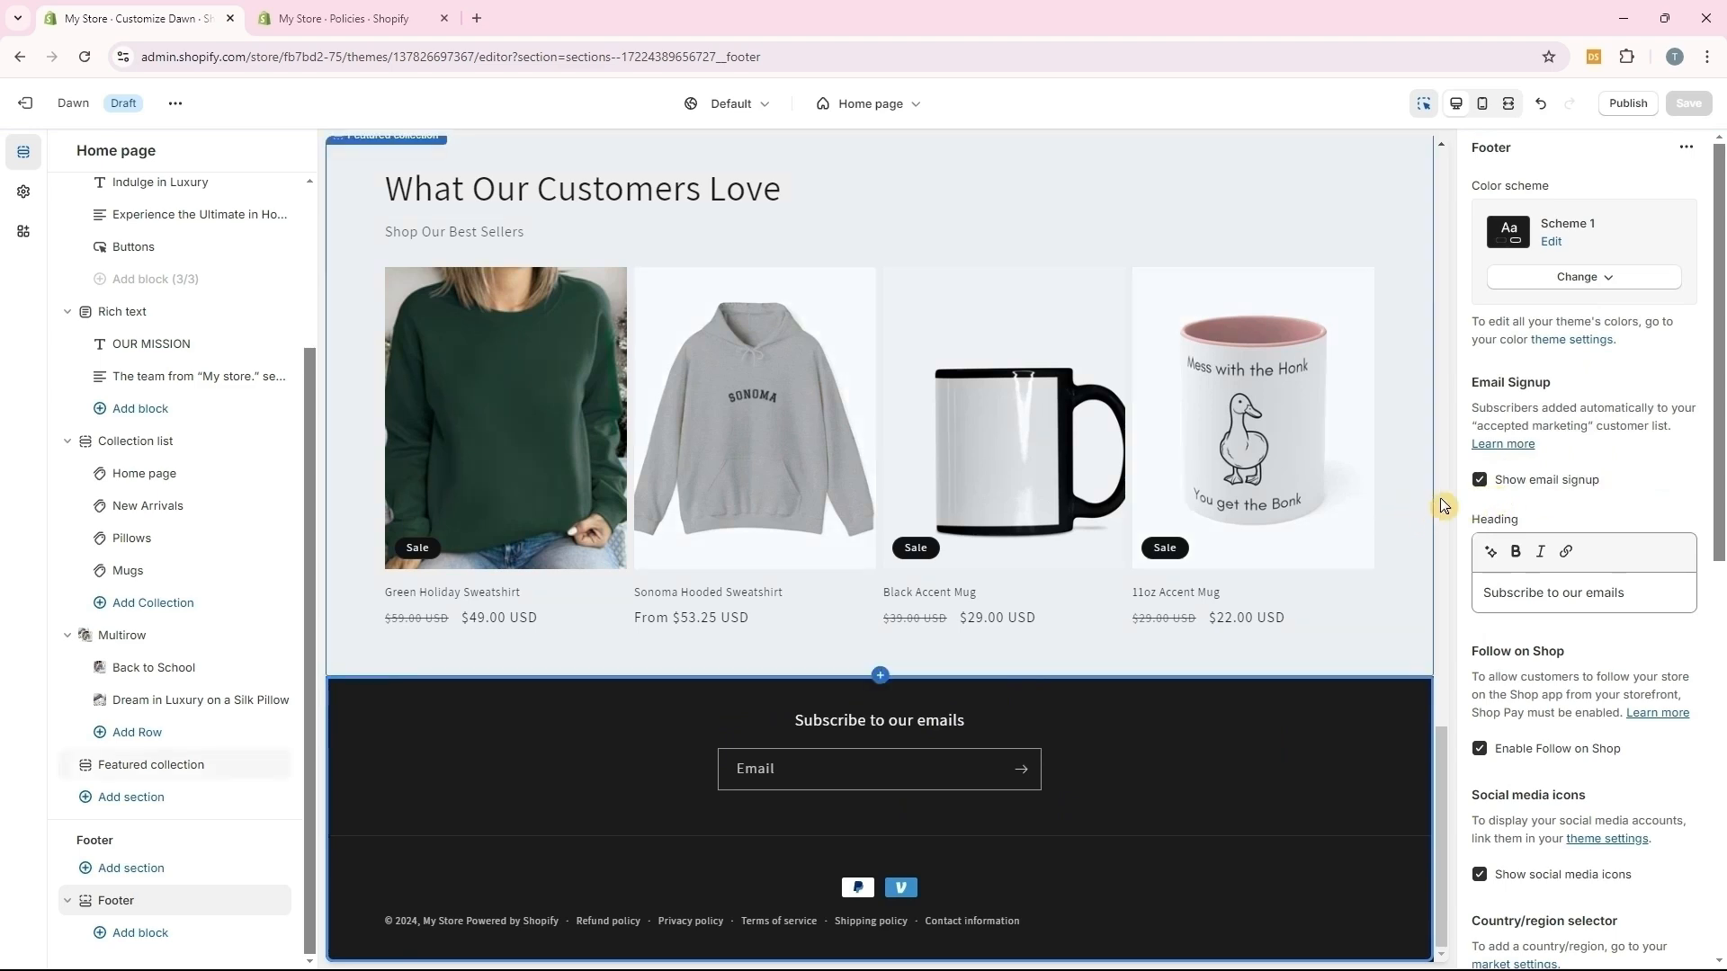
# Turn off the email signup in the footer and save the change
pyautogui.click(1480, 482)
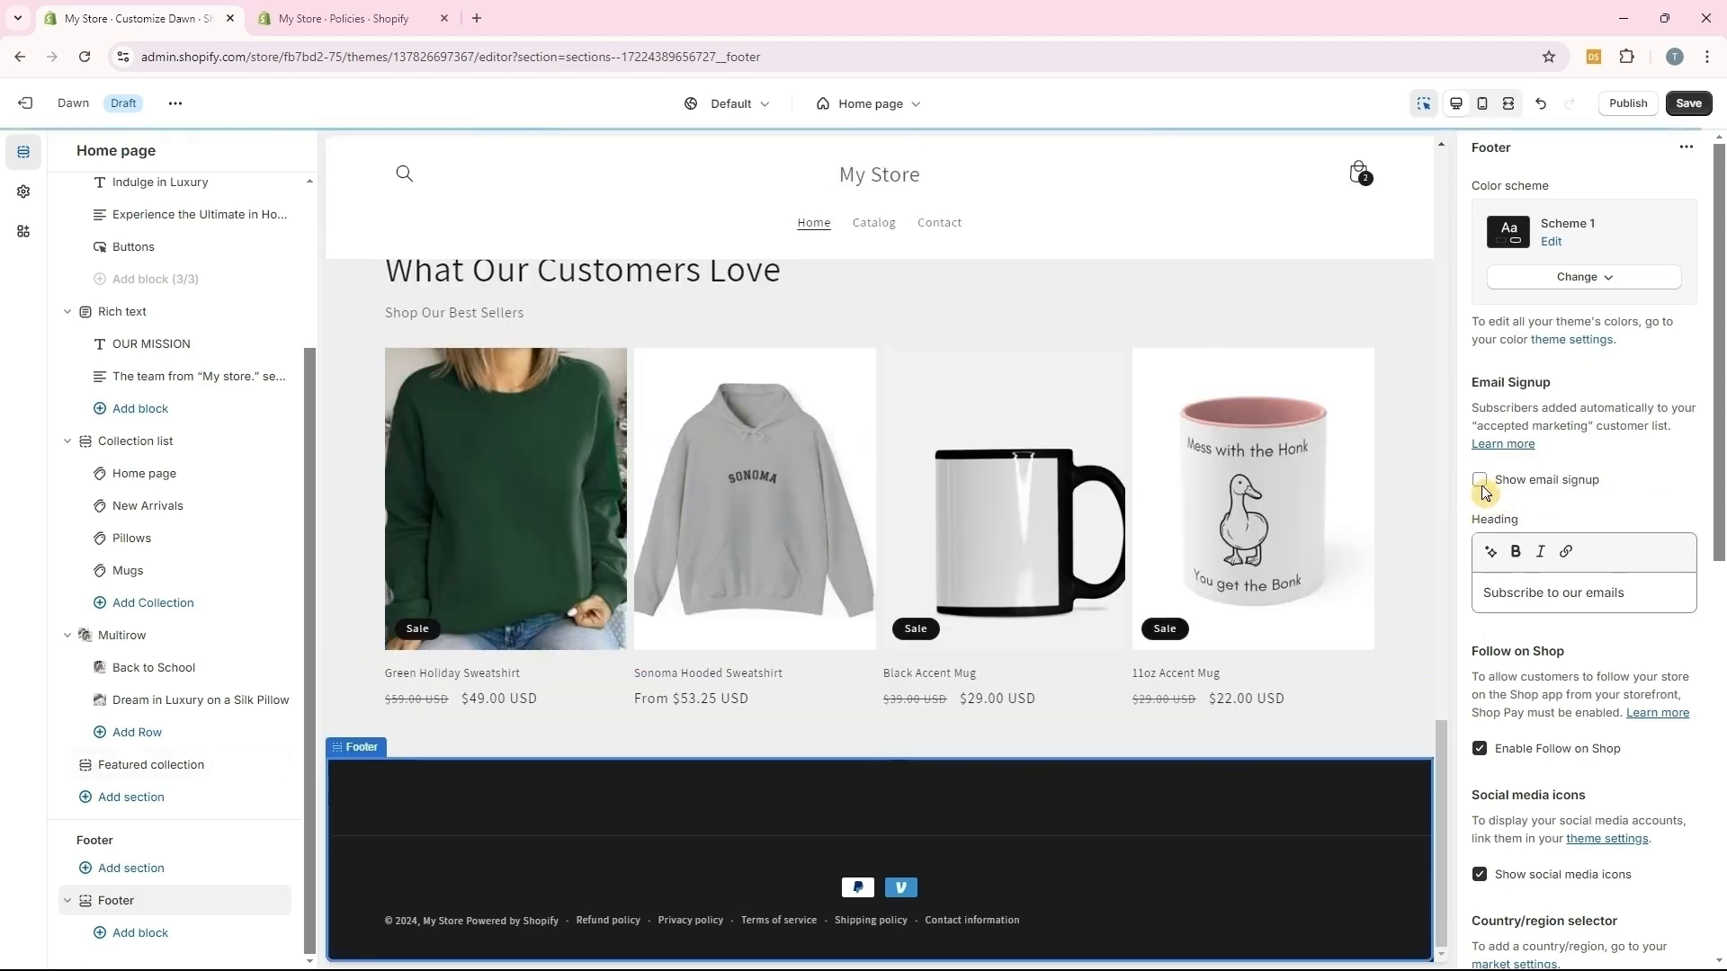
pyautogui.scroll(-9, 1583, 664)
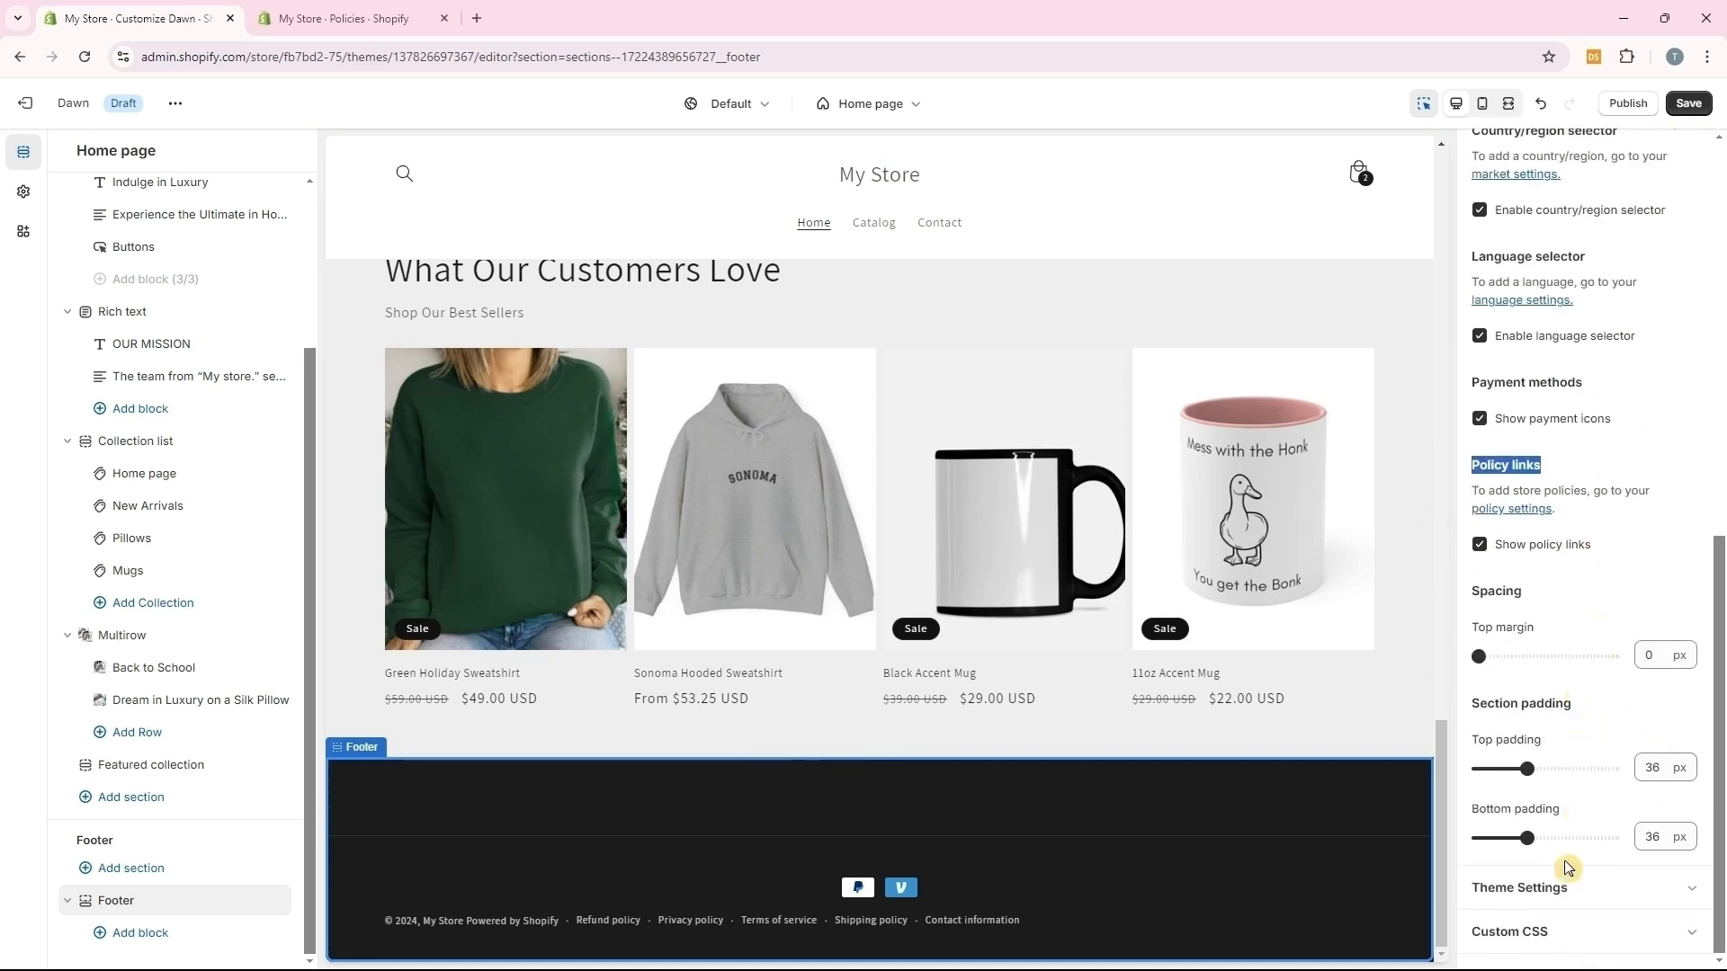
pyautogui.click(1673, 299)
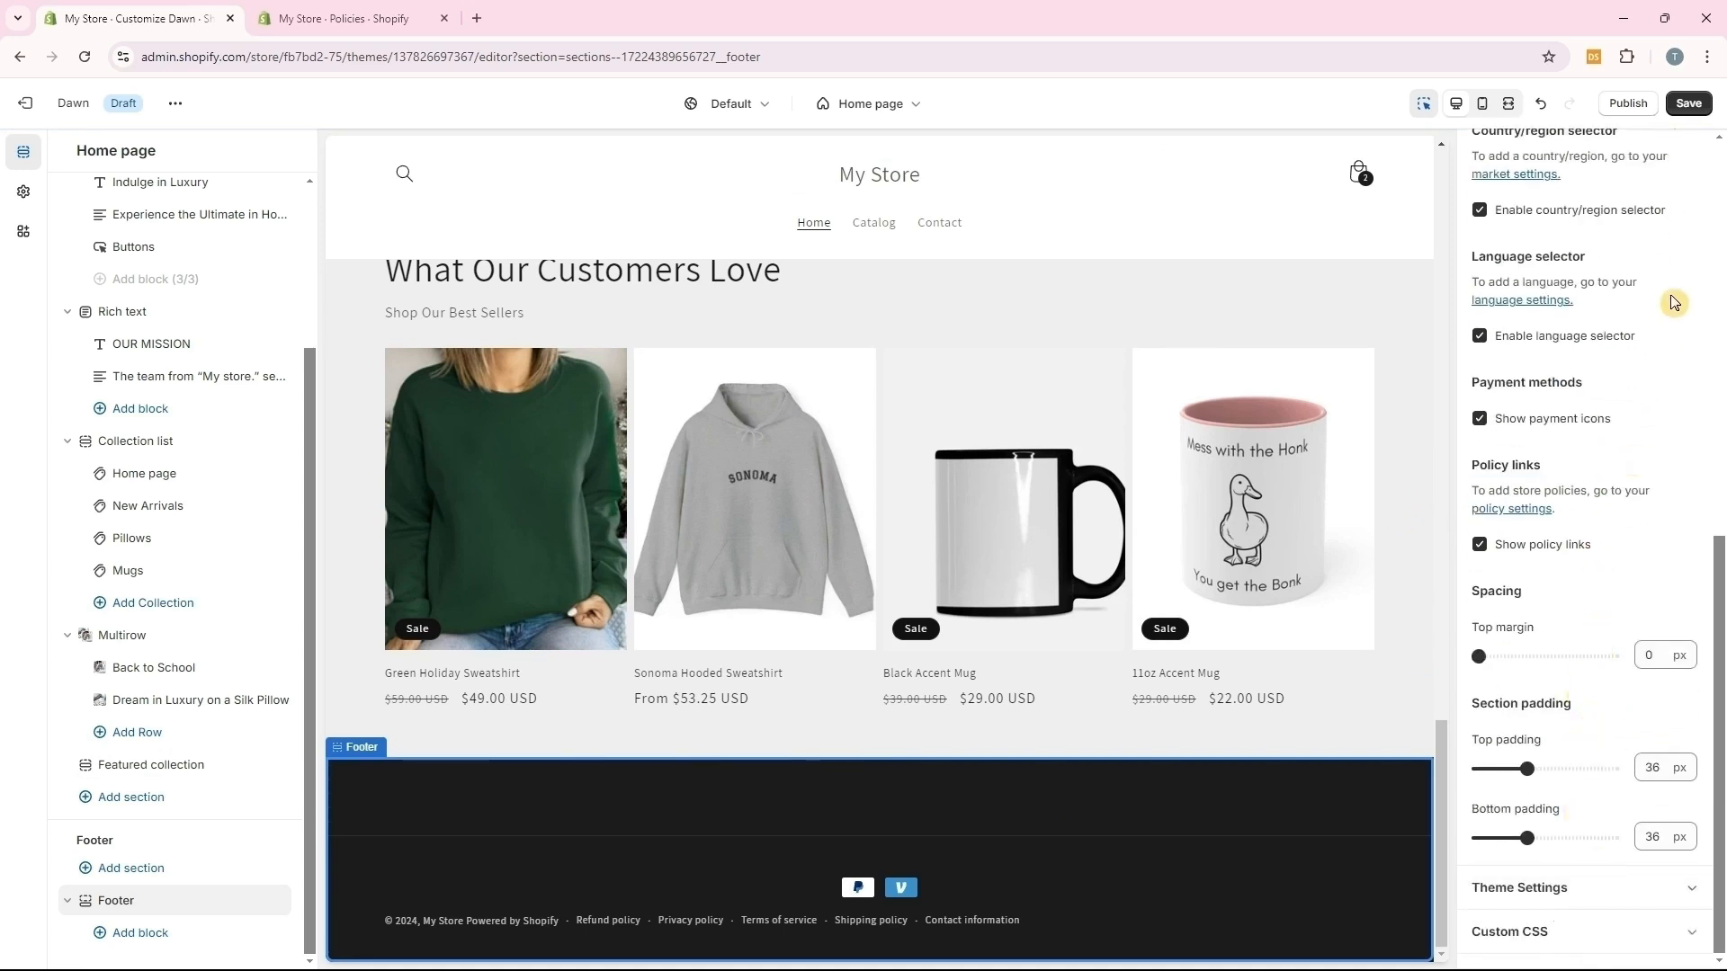
pyautogui.click(1697, 112)
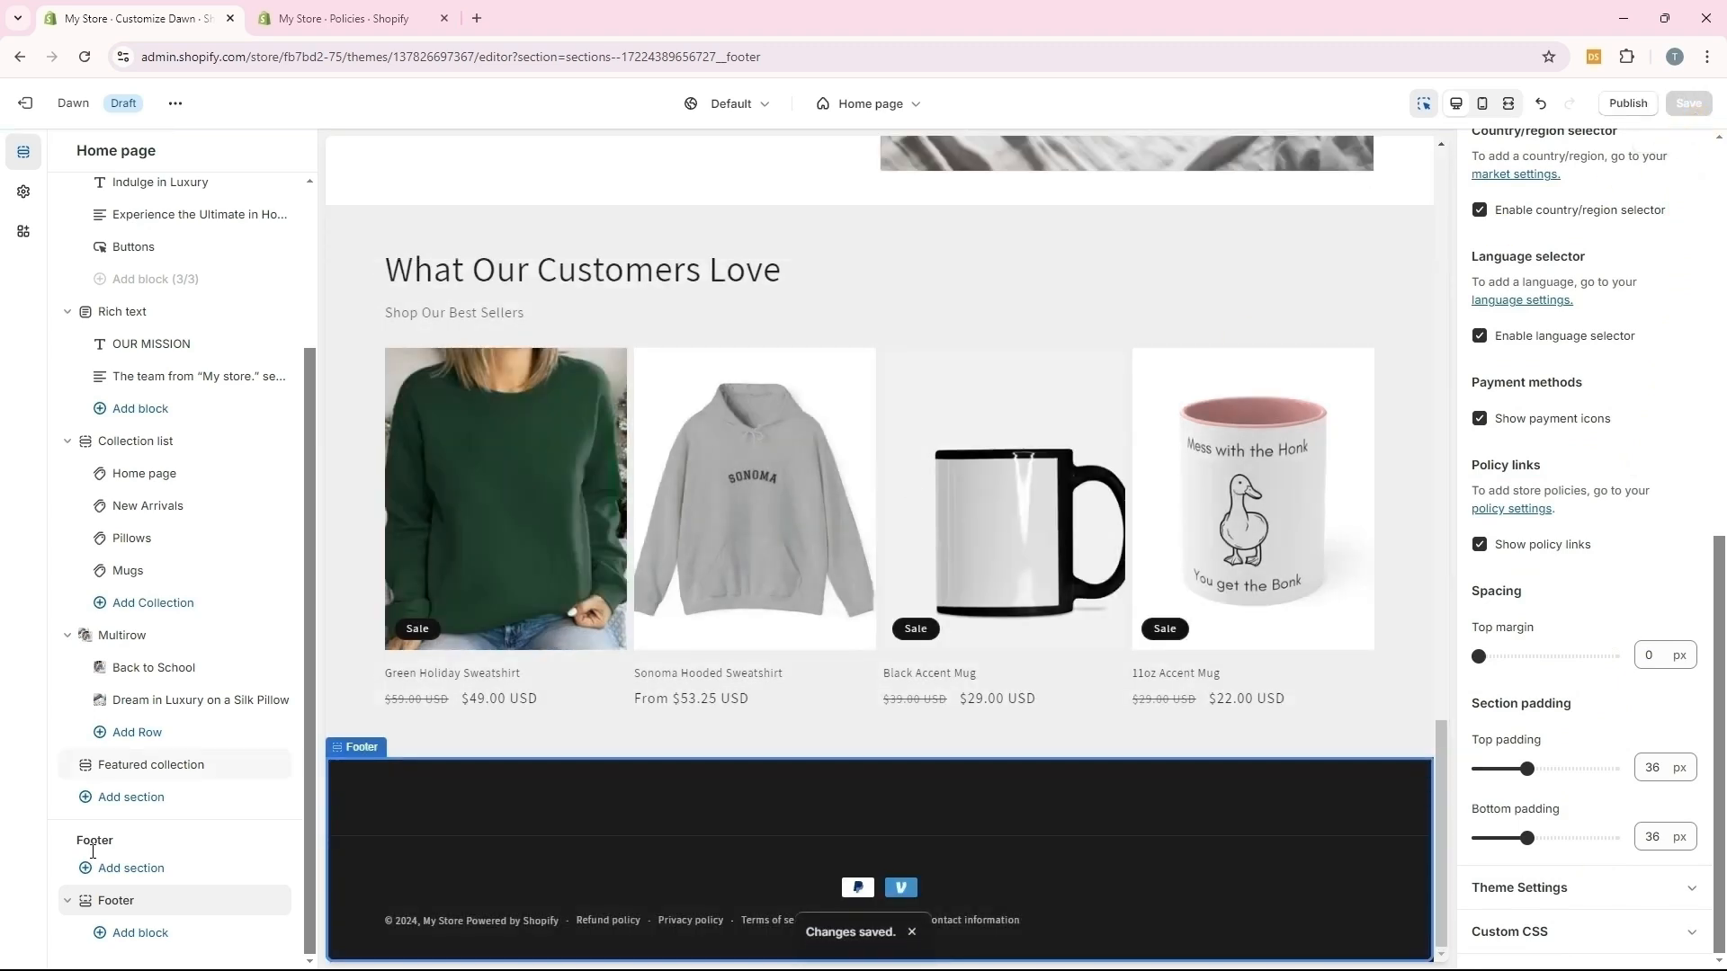
# Add an Email signup section to the footer area, apply color scheme Scheme 2 to it, and save
pyautogui.click(125, 871)
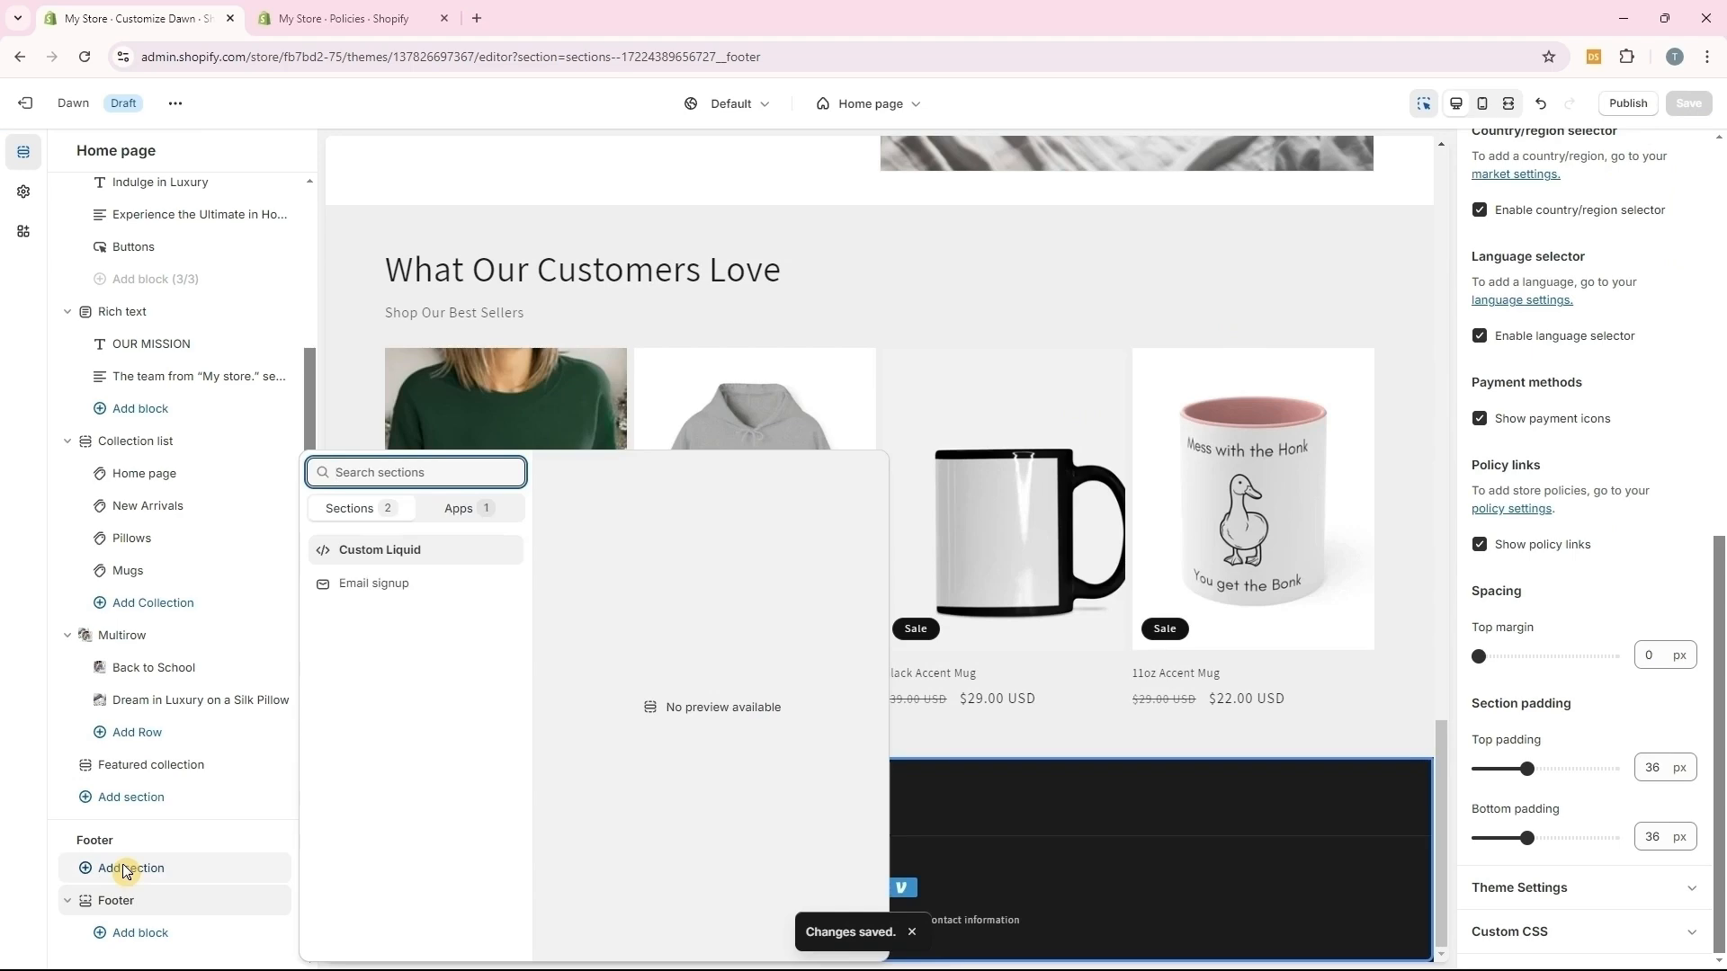
pyautogui.click(375, 585)
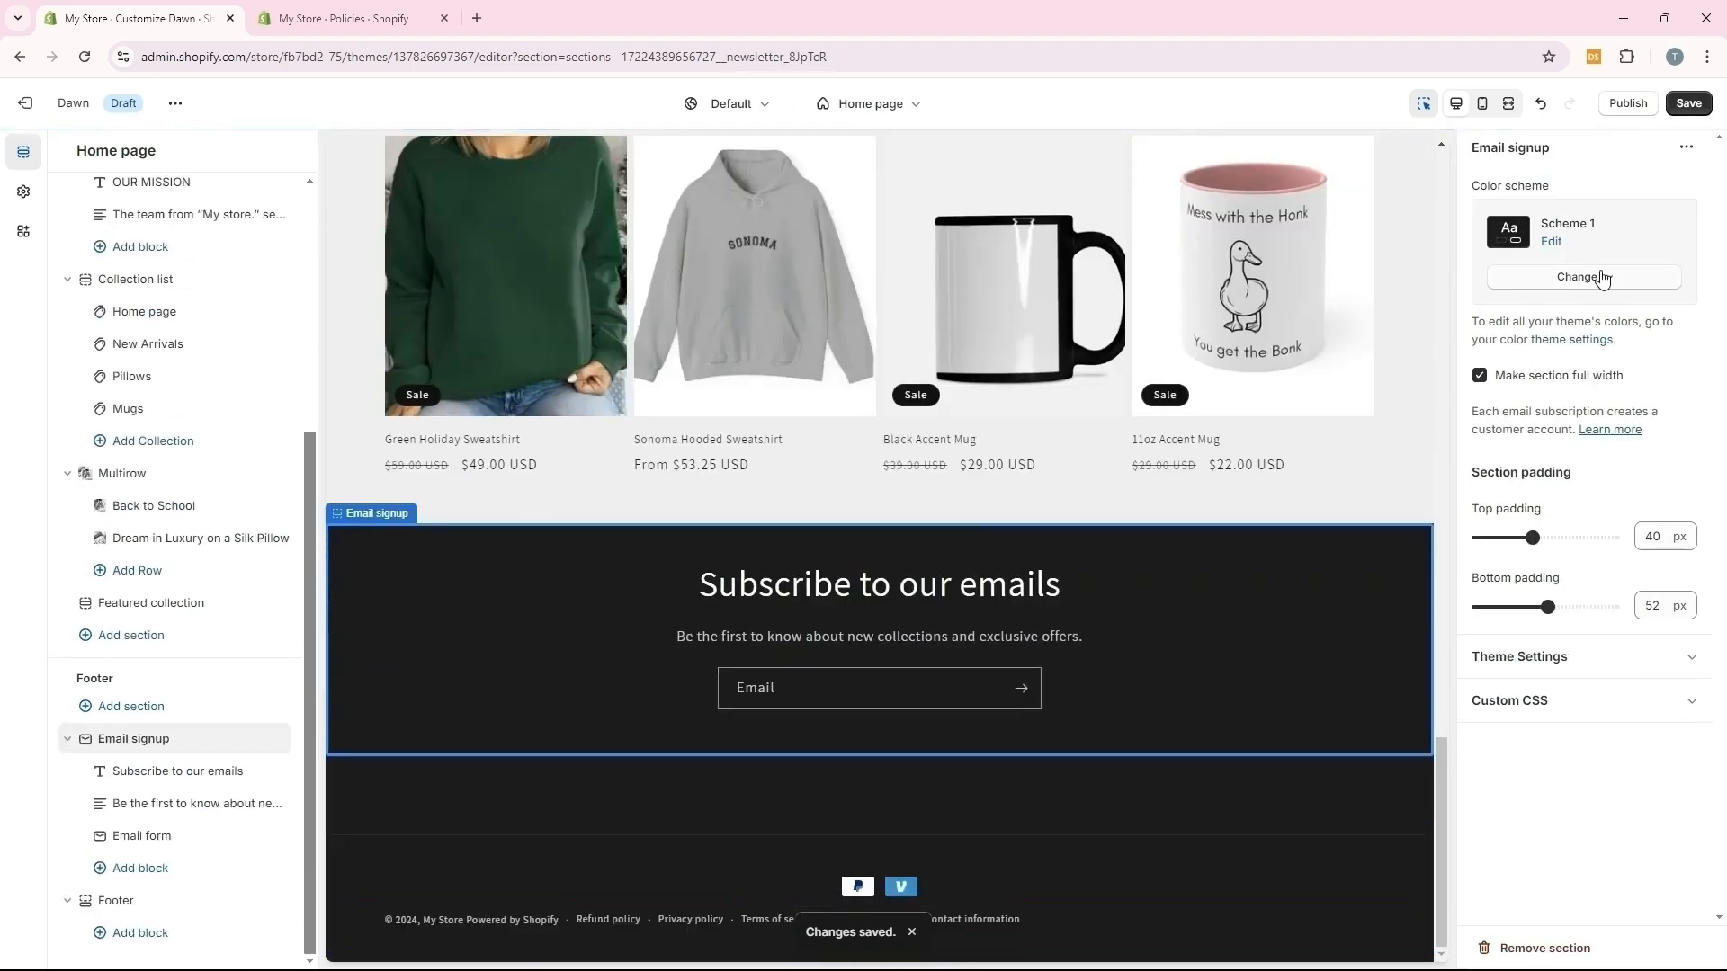
pyautogui.click(1600, 277)
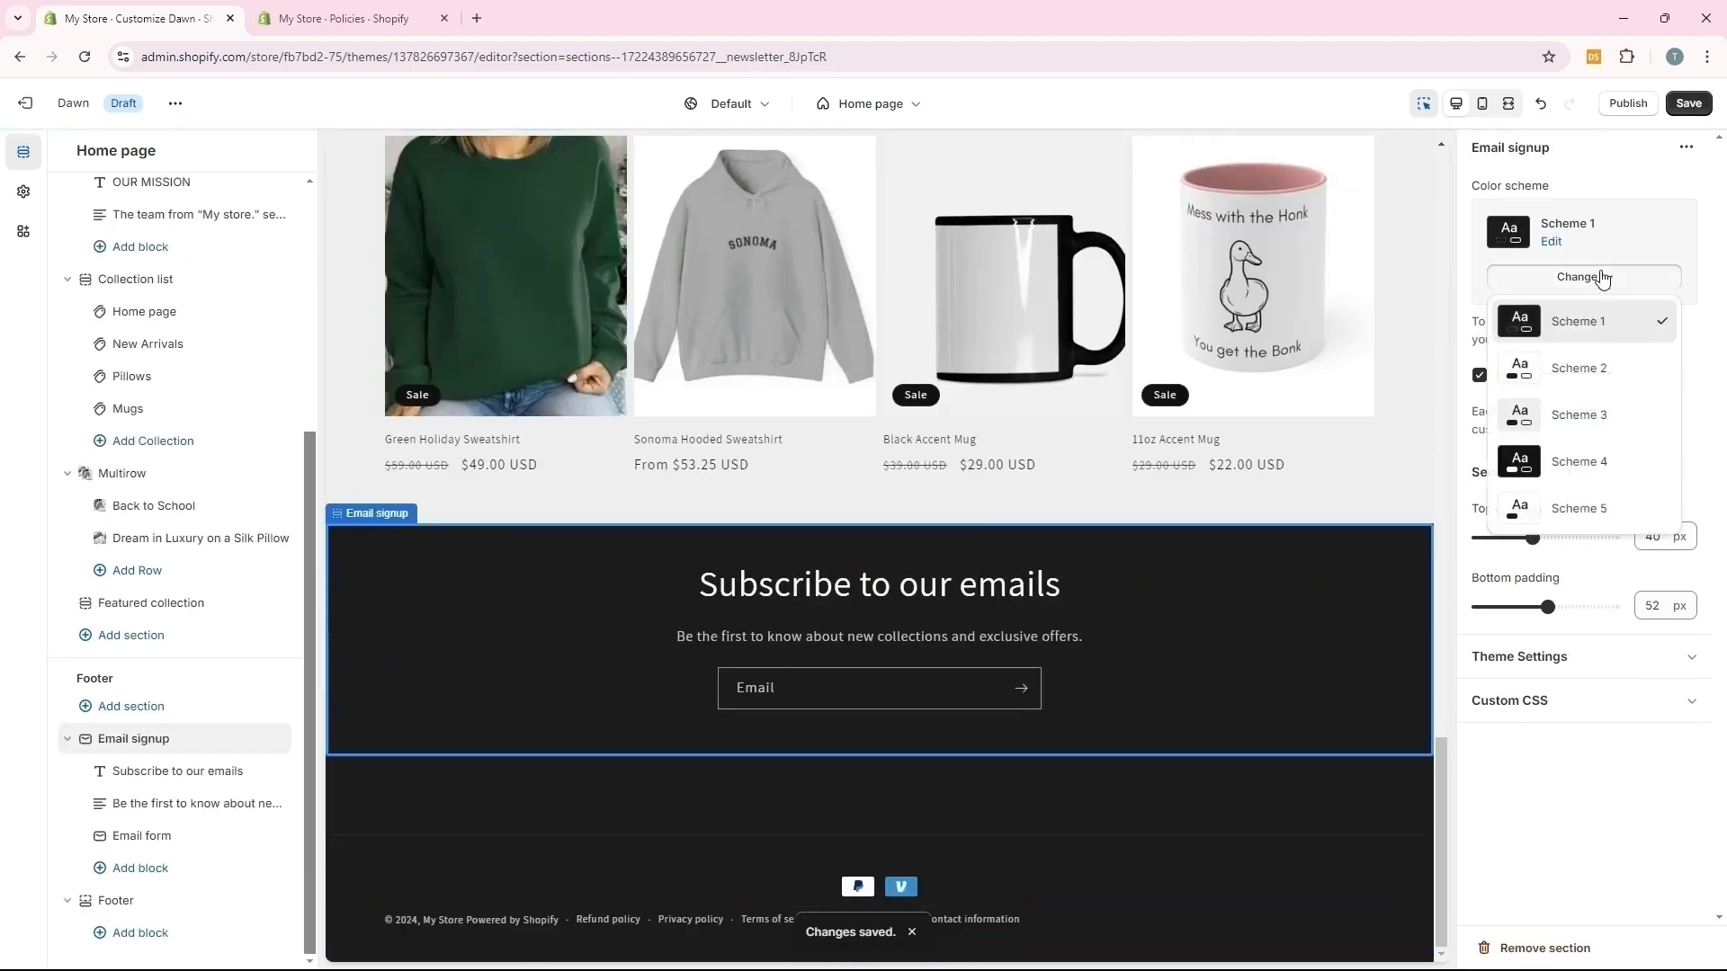
pyautogui.click(1593, 368)
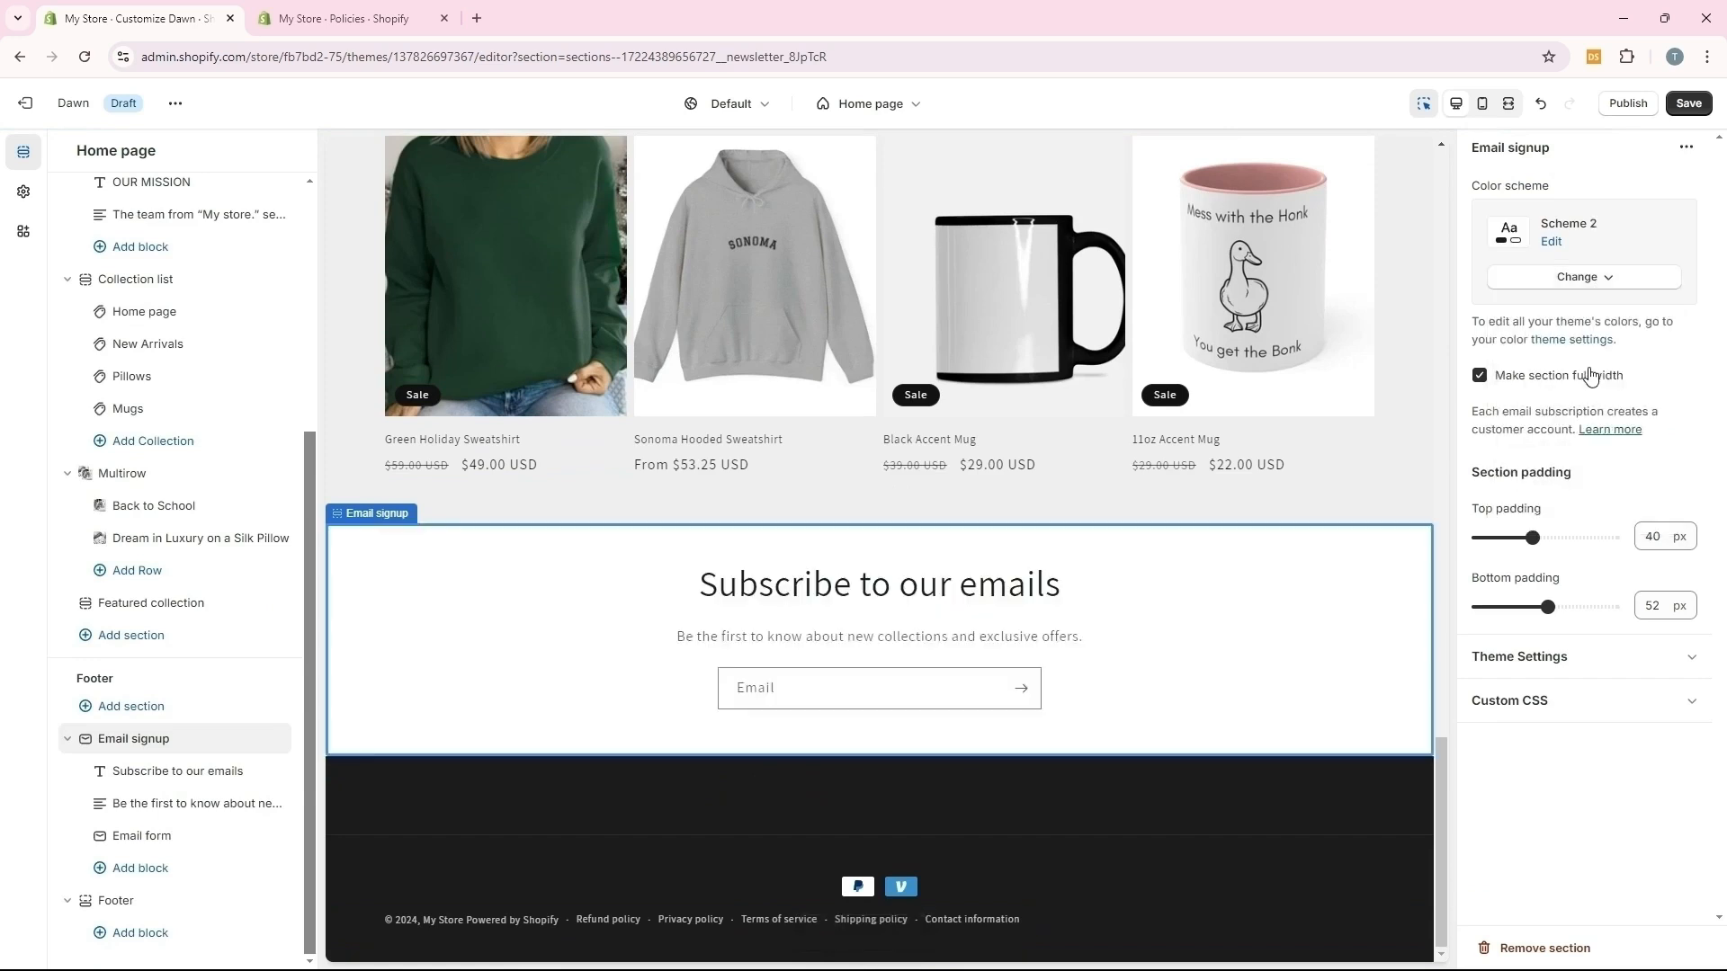
pyautogui.click(1688, 103)
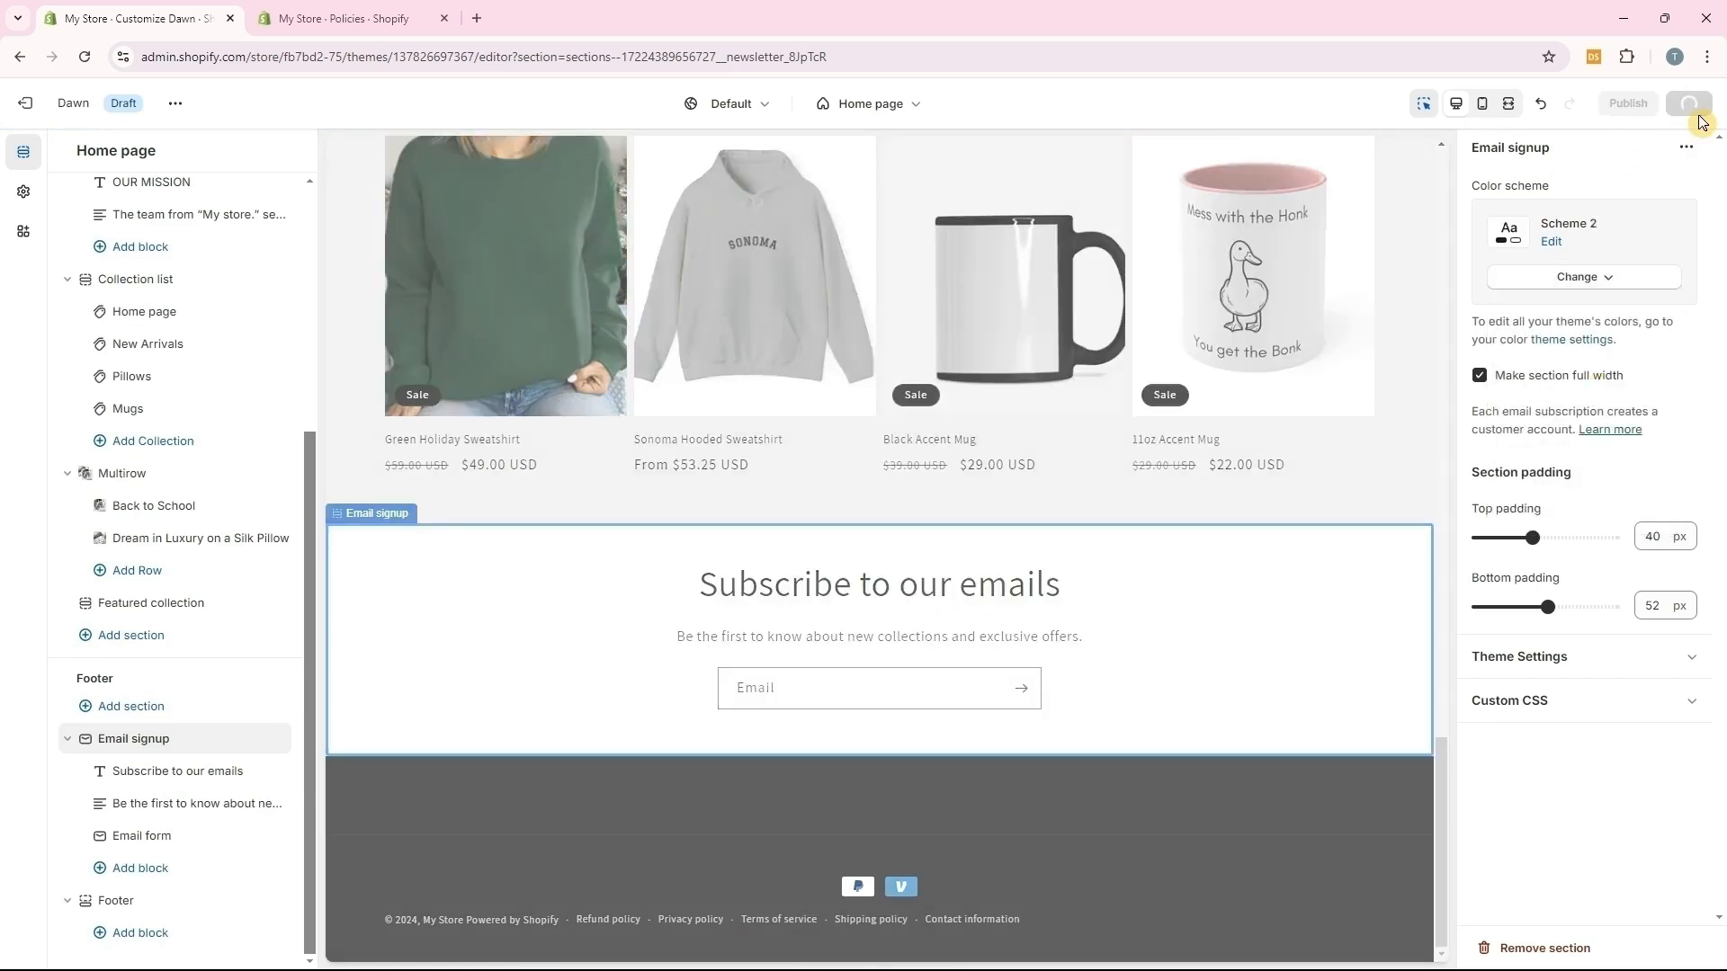
# Review the settings of the heading, subheading and email form blocks in the Email signup section
pyautogui.click(129, 776)
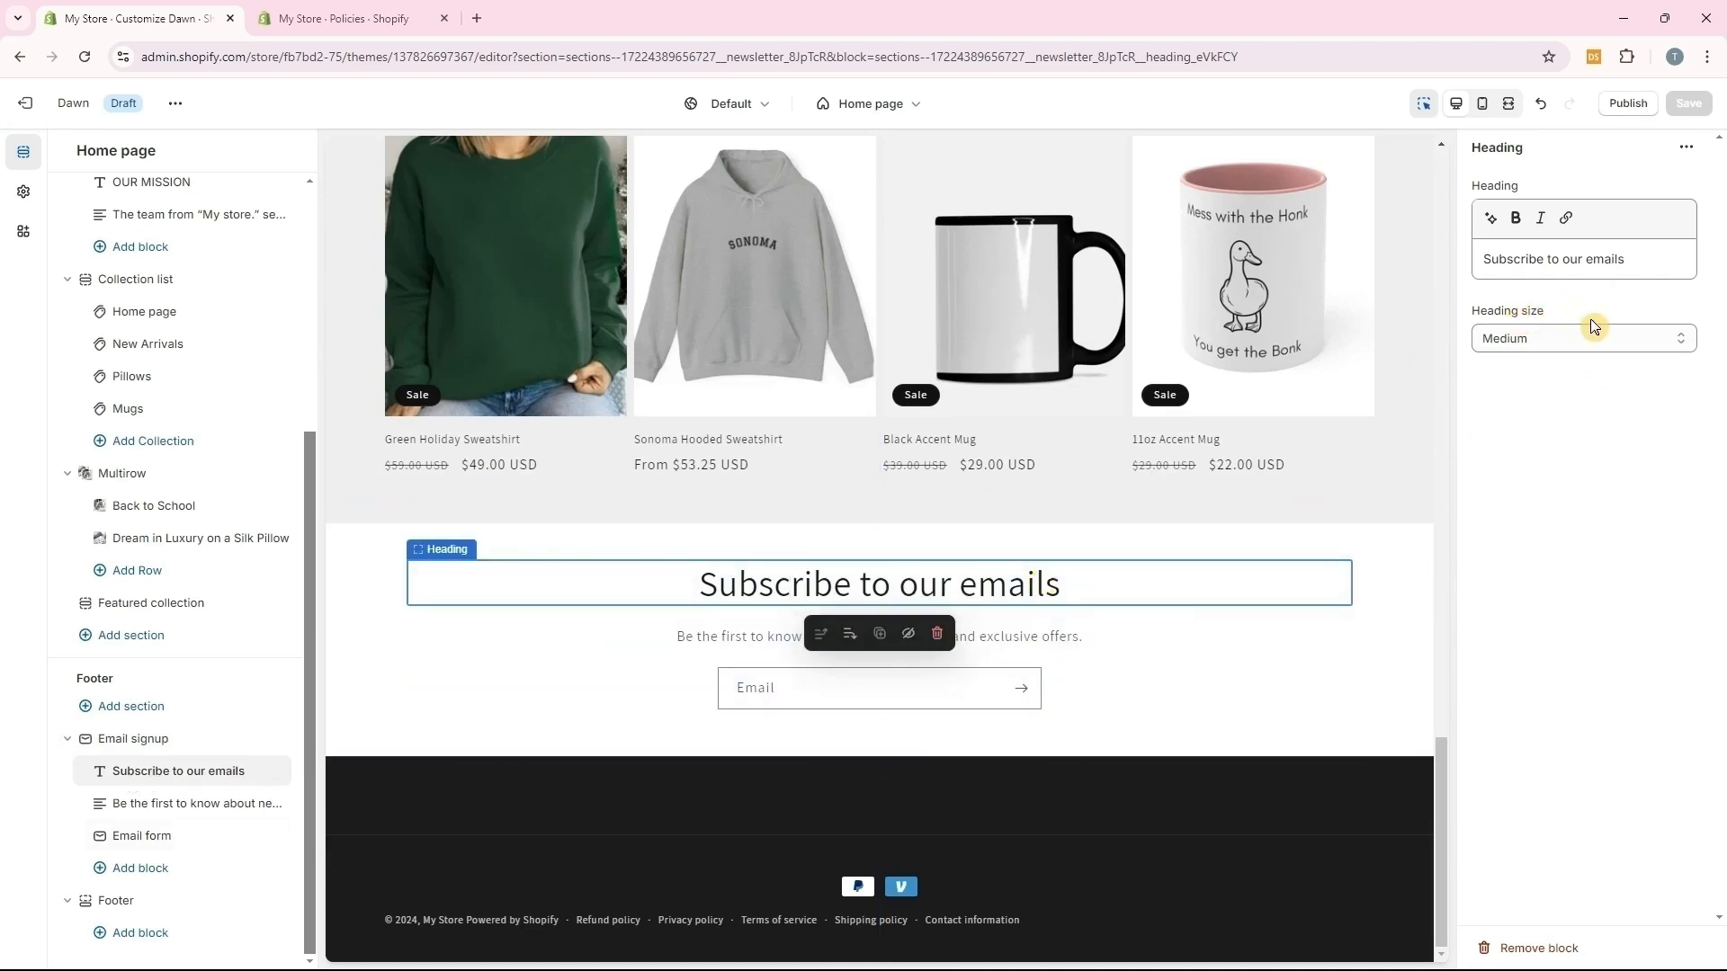
pyautogui.click(132, 807)
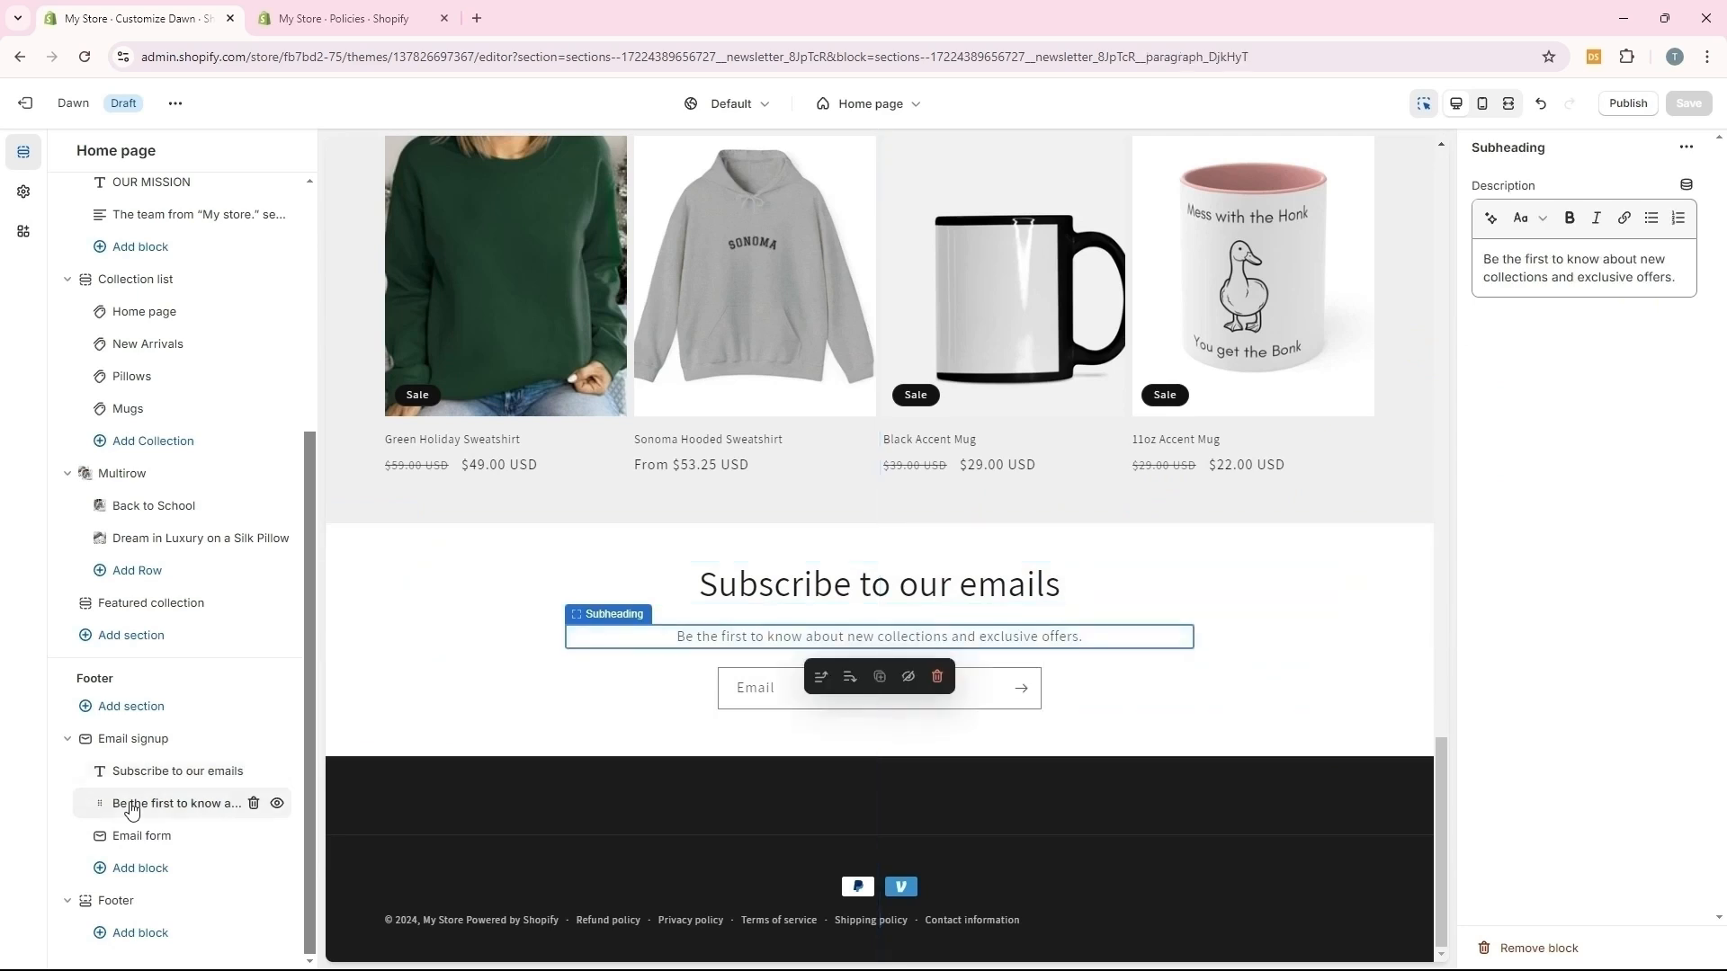
pyautogui.click(135, 838)
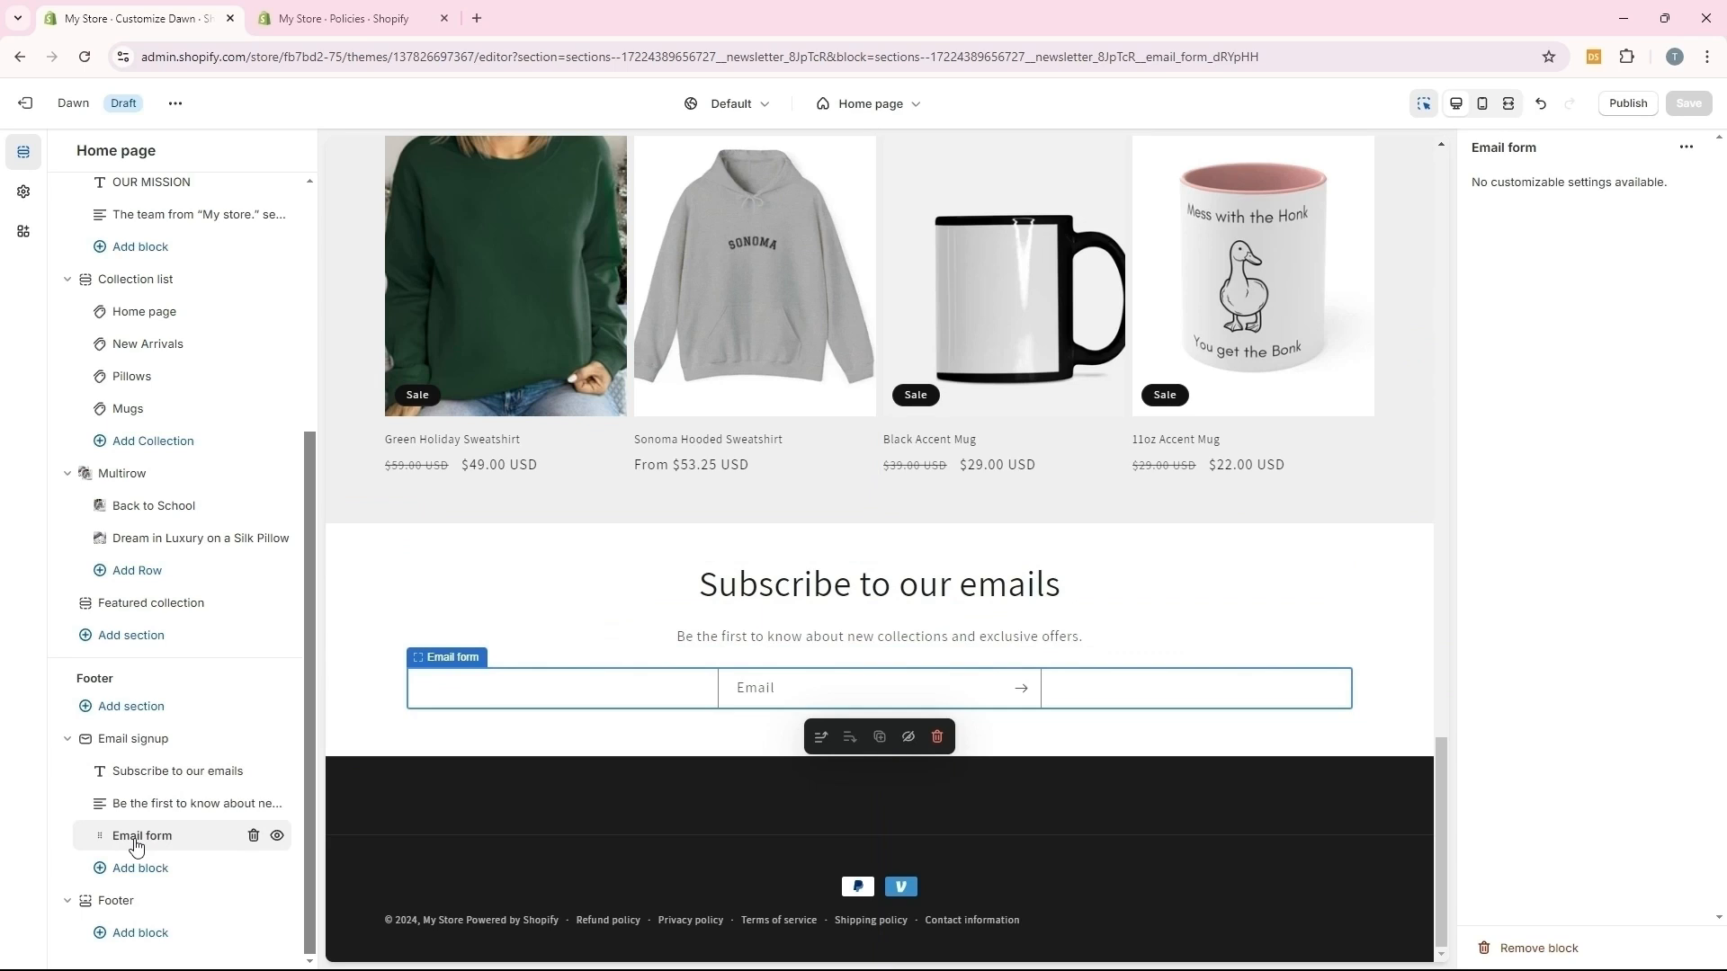
# Add a Menu block to the footer and set its heading to "Support"
pyautogui.click(126, 938)
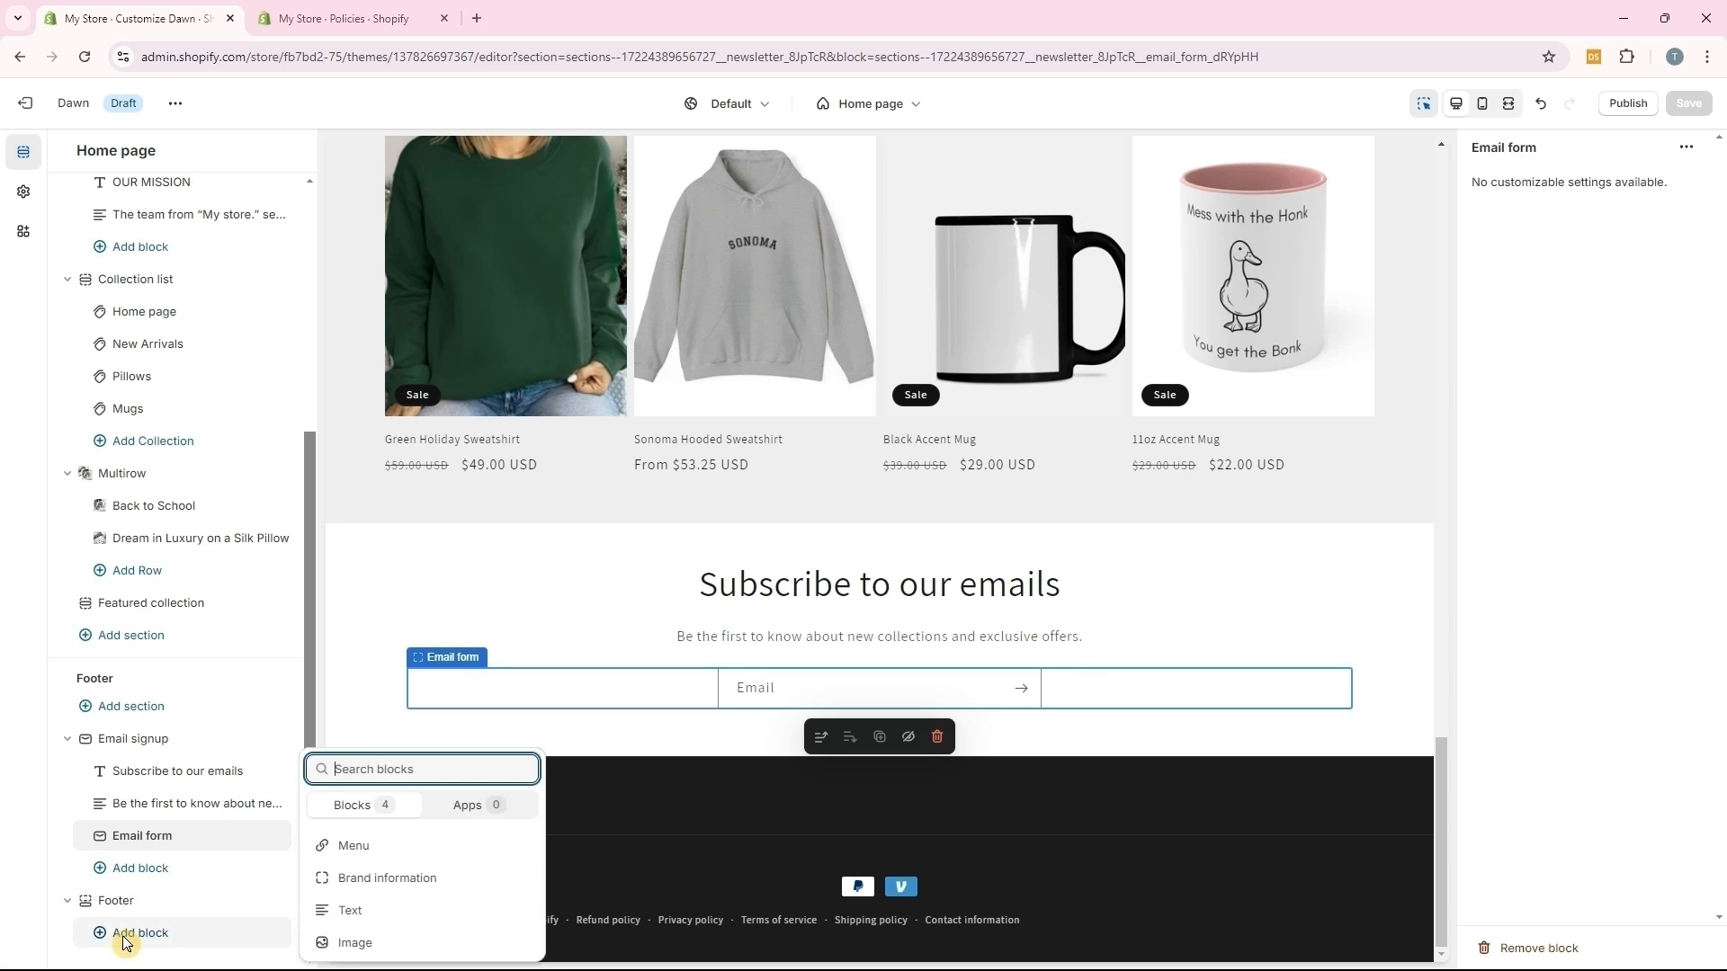
pyautogui.click(351, 846)
pyautogui.click(1484, 256)
pyautogui.write('Support')
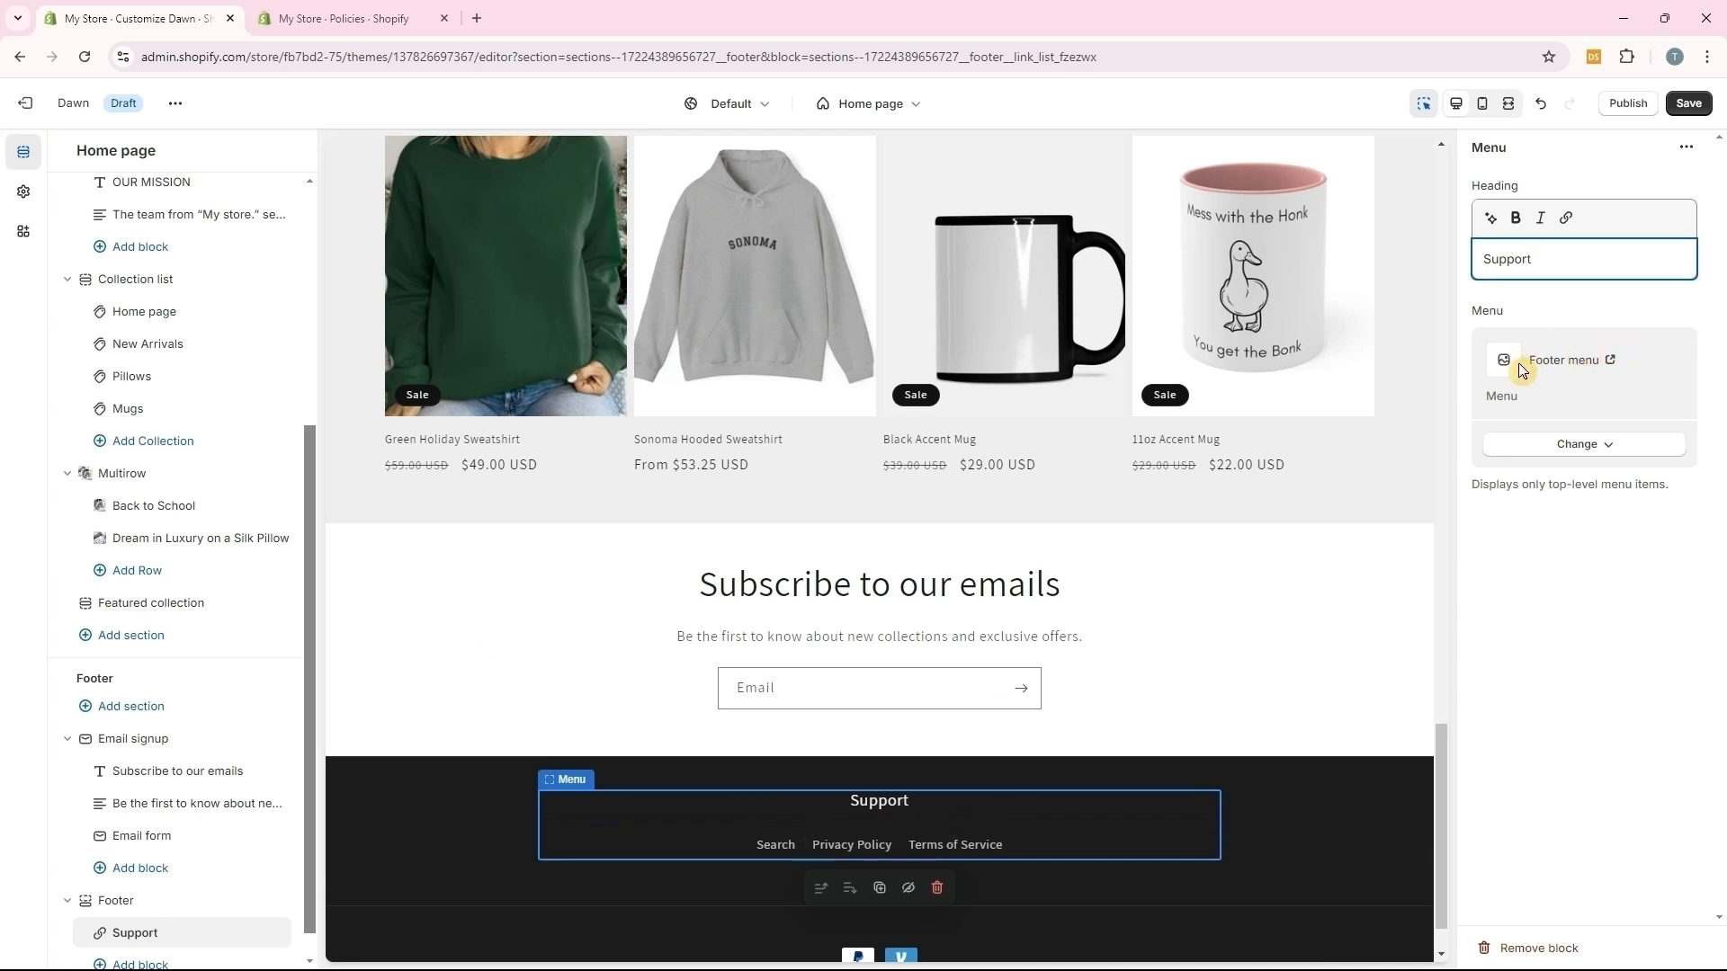
# Assign the Support menu to the footer's new menu block and save the change
pyautogui.click(1606, 447)
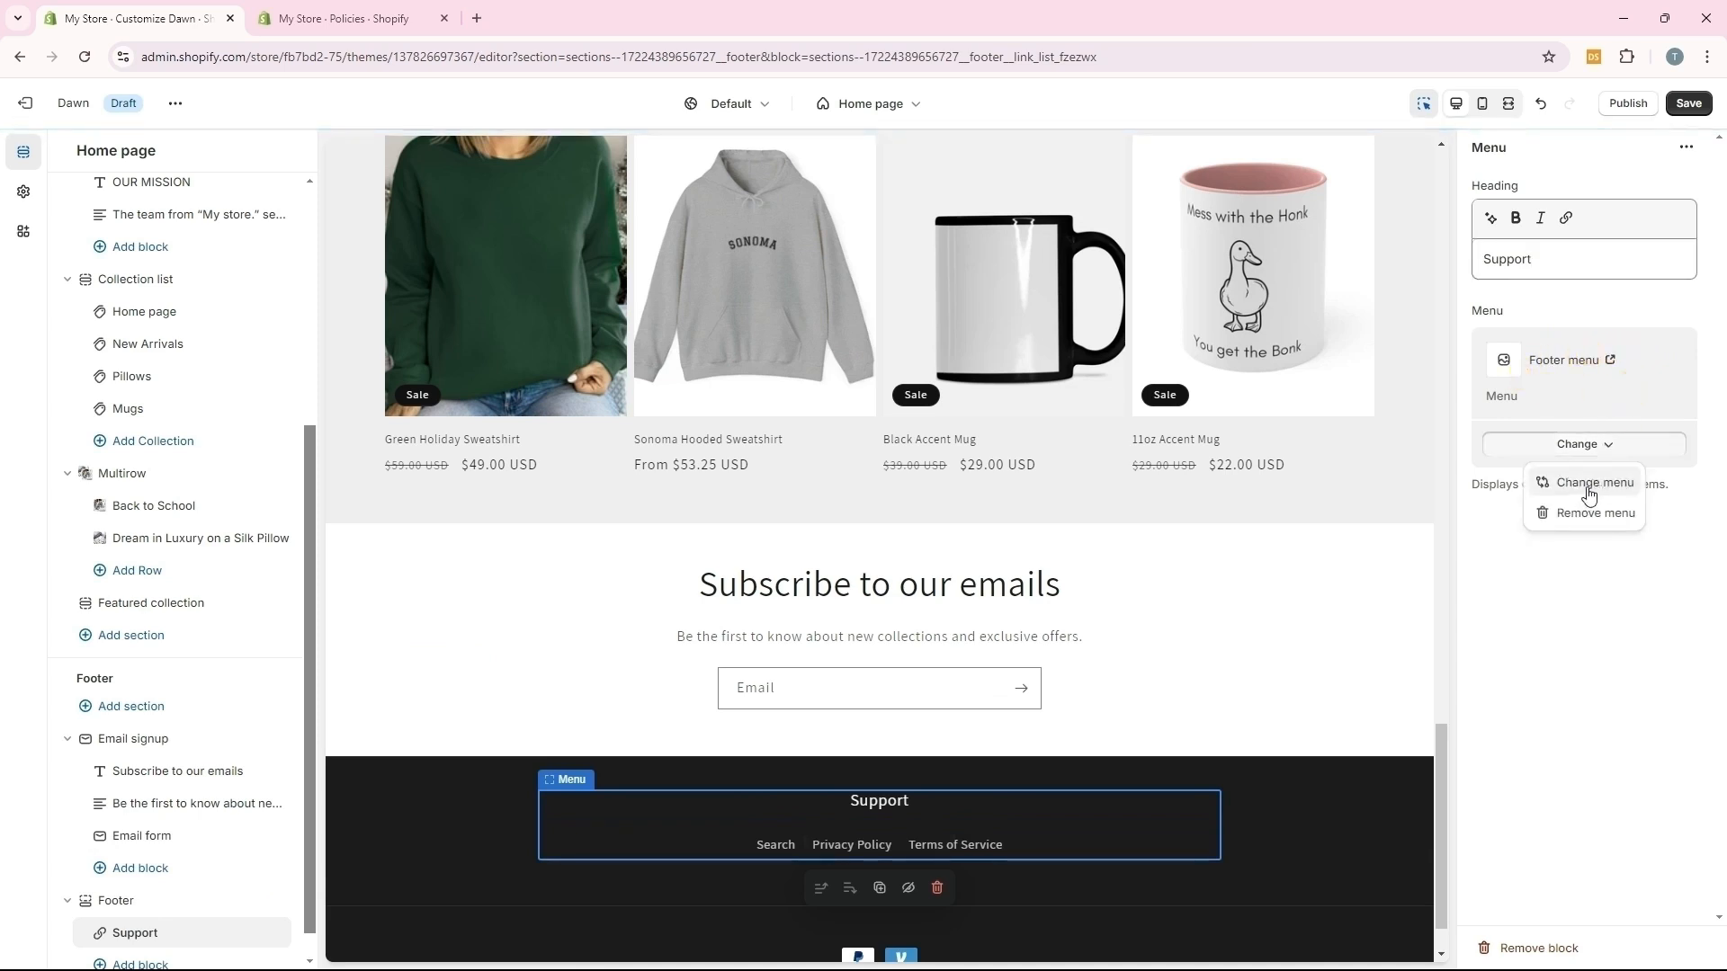
pyautogui.click(1590, 486)
pyautogui.click(1538, 416)
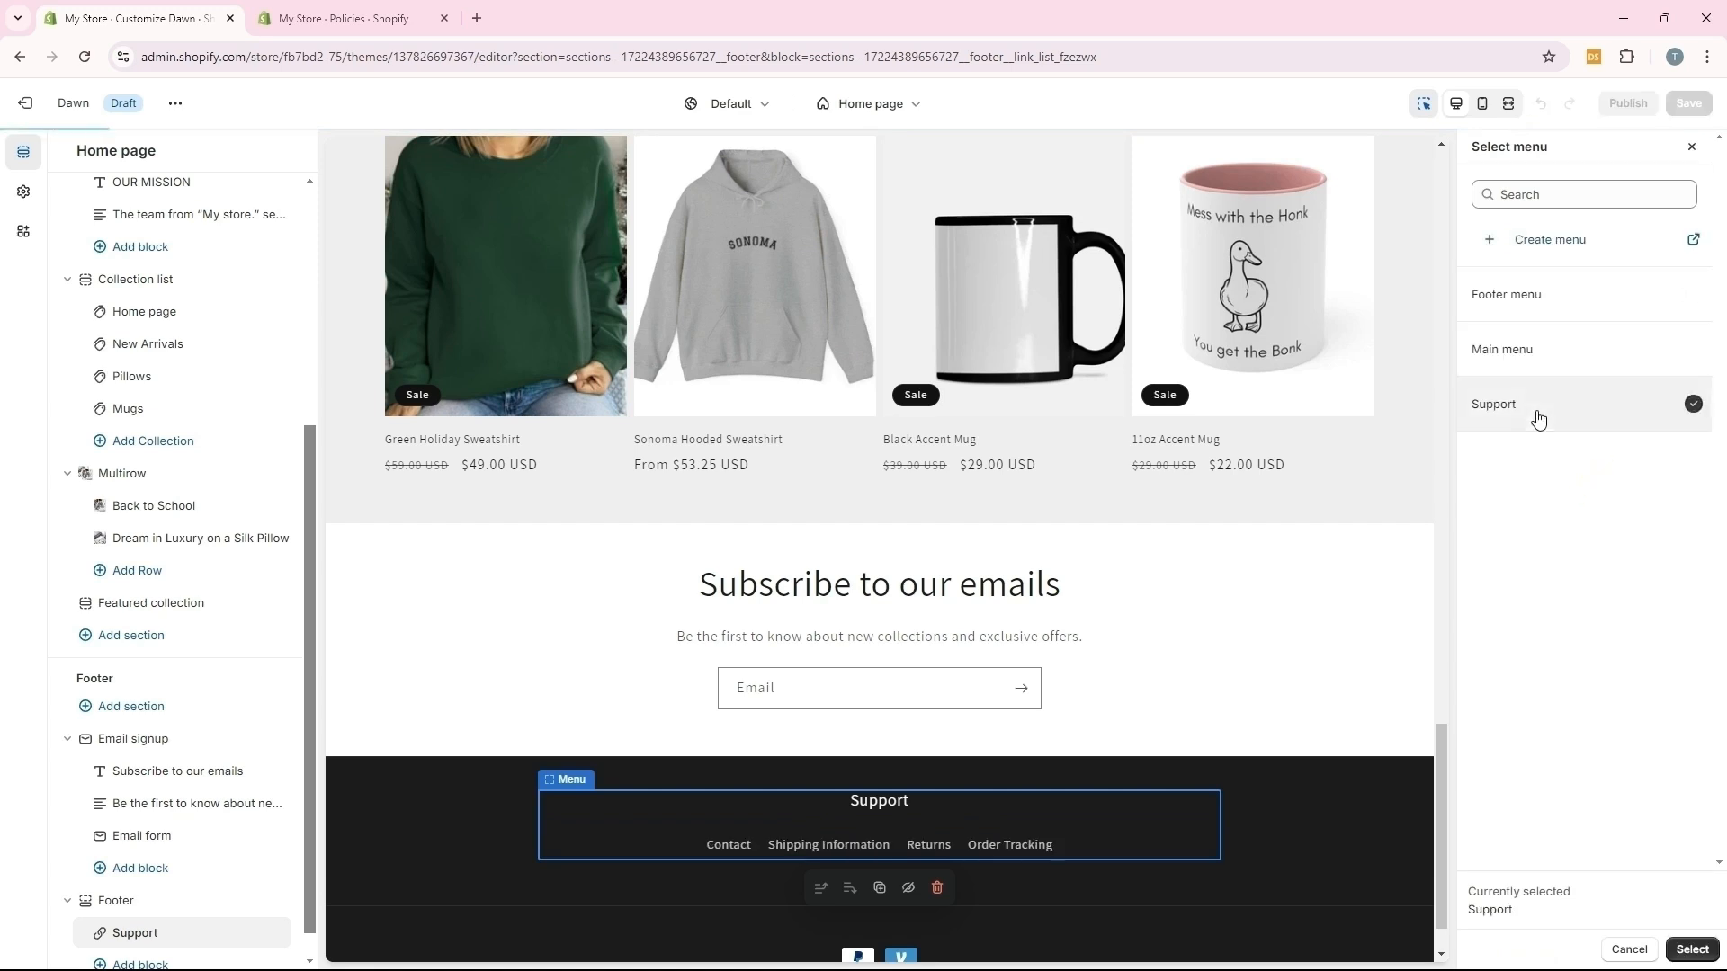
pyautogui.click(1692, 950)
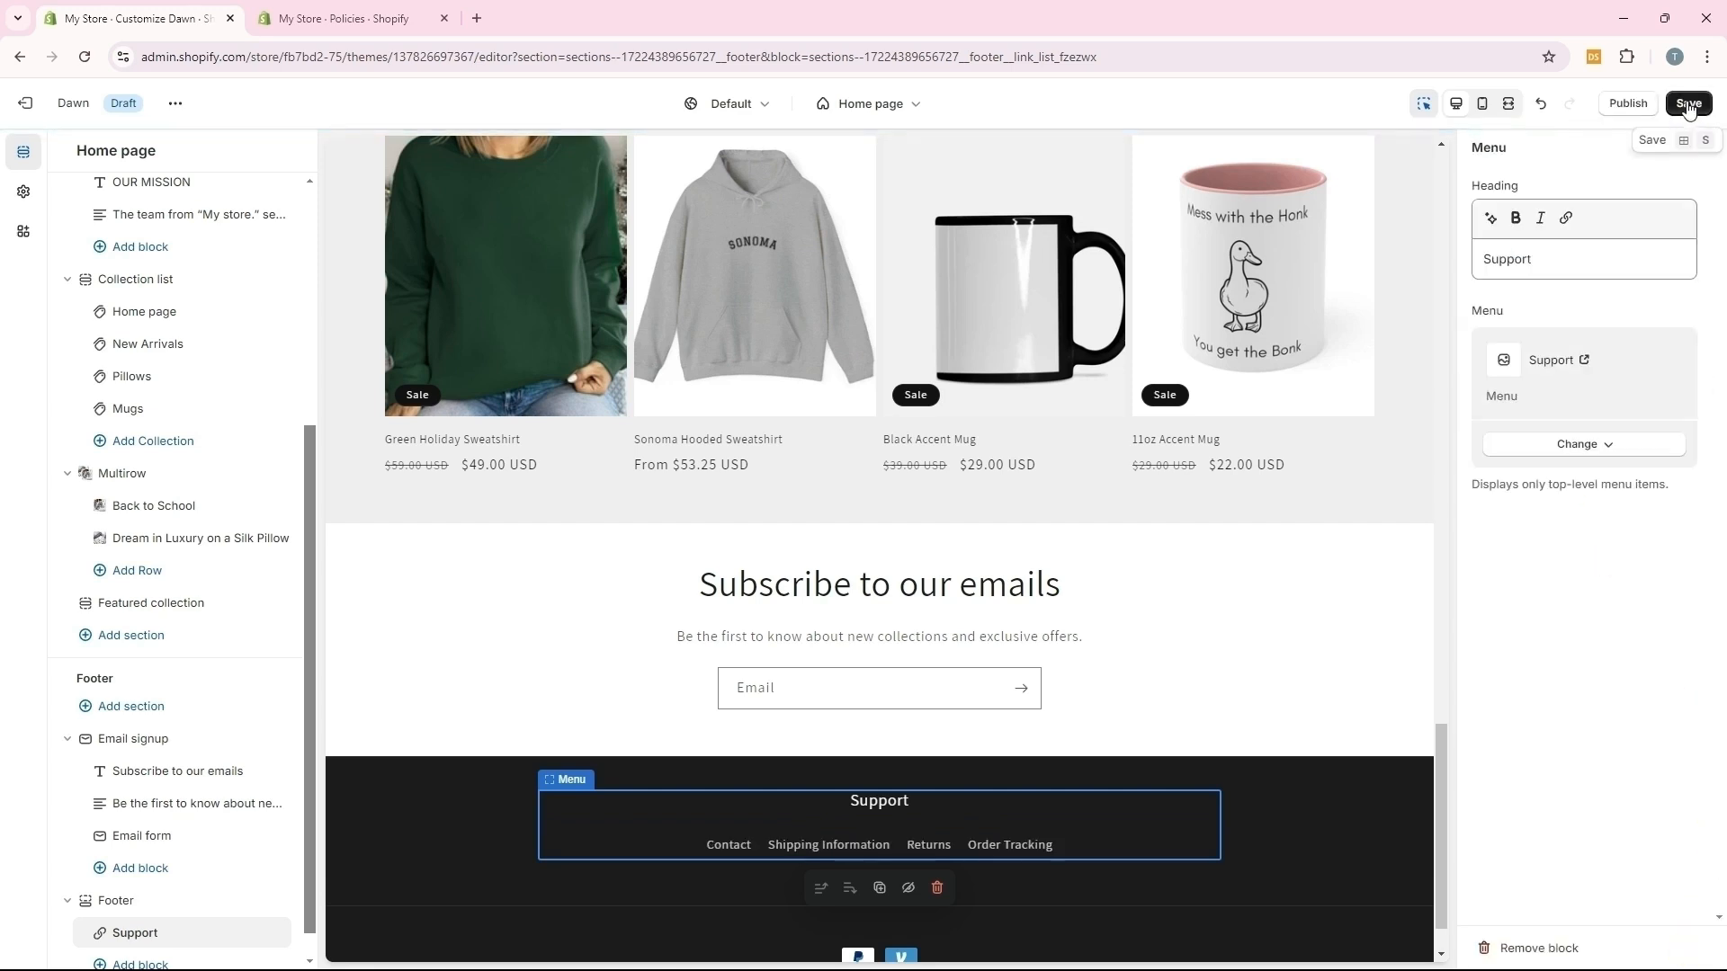
pyautogui.click(1689, 105)
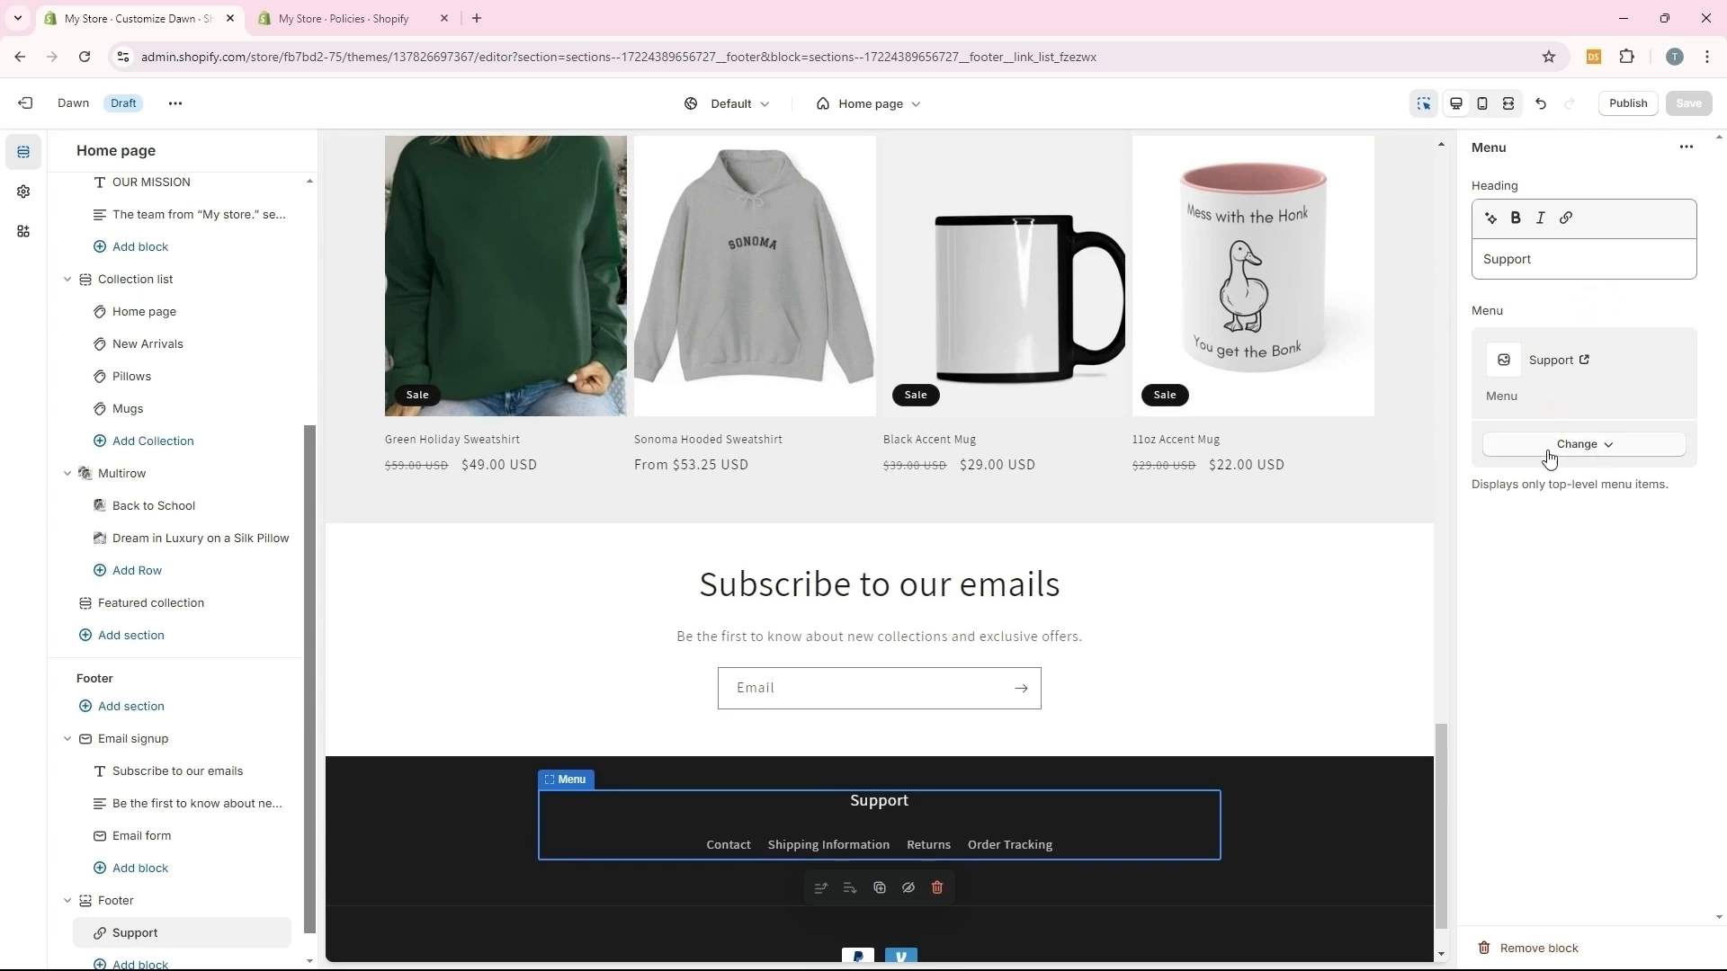
# View the page for creating a new menu and the store's Navigation page, and return to the theme editor
pyautogui.click(1578, 444)
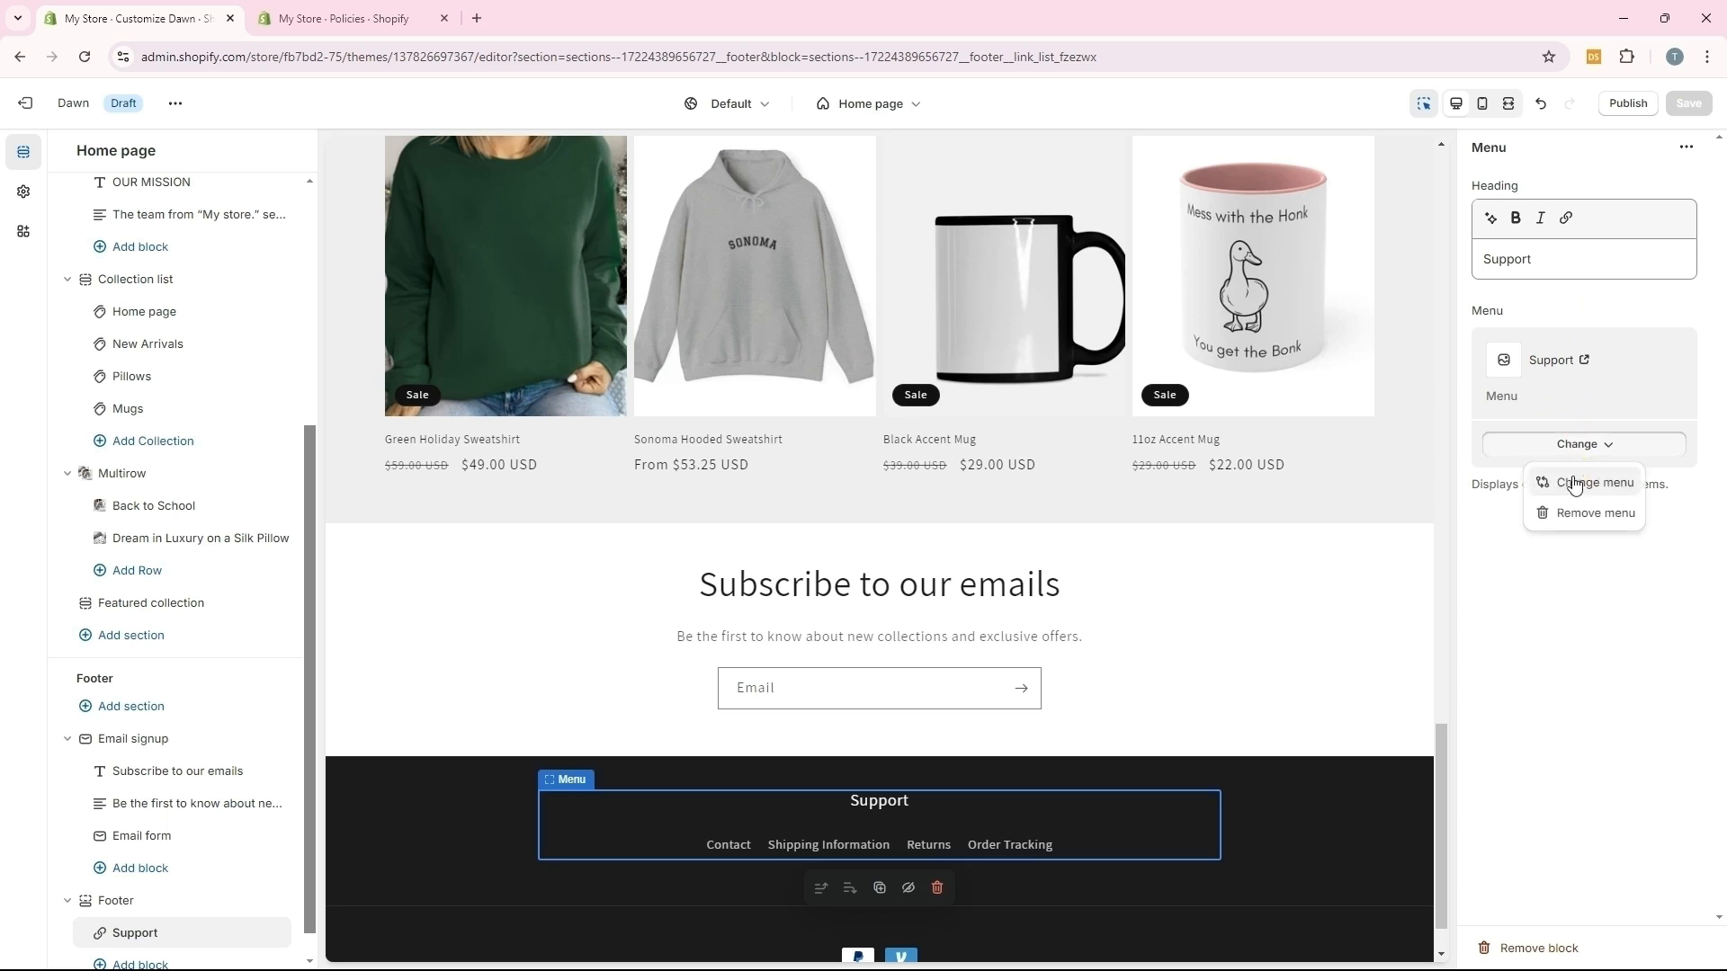
pyautogui.click(1575, 483)
pyautogui.click(1557, 236)
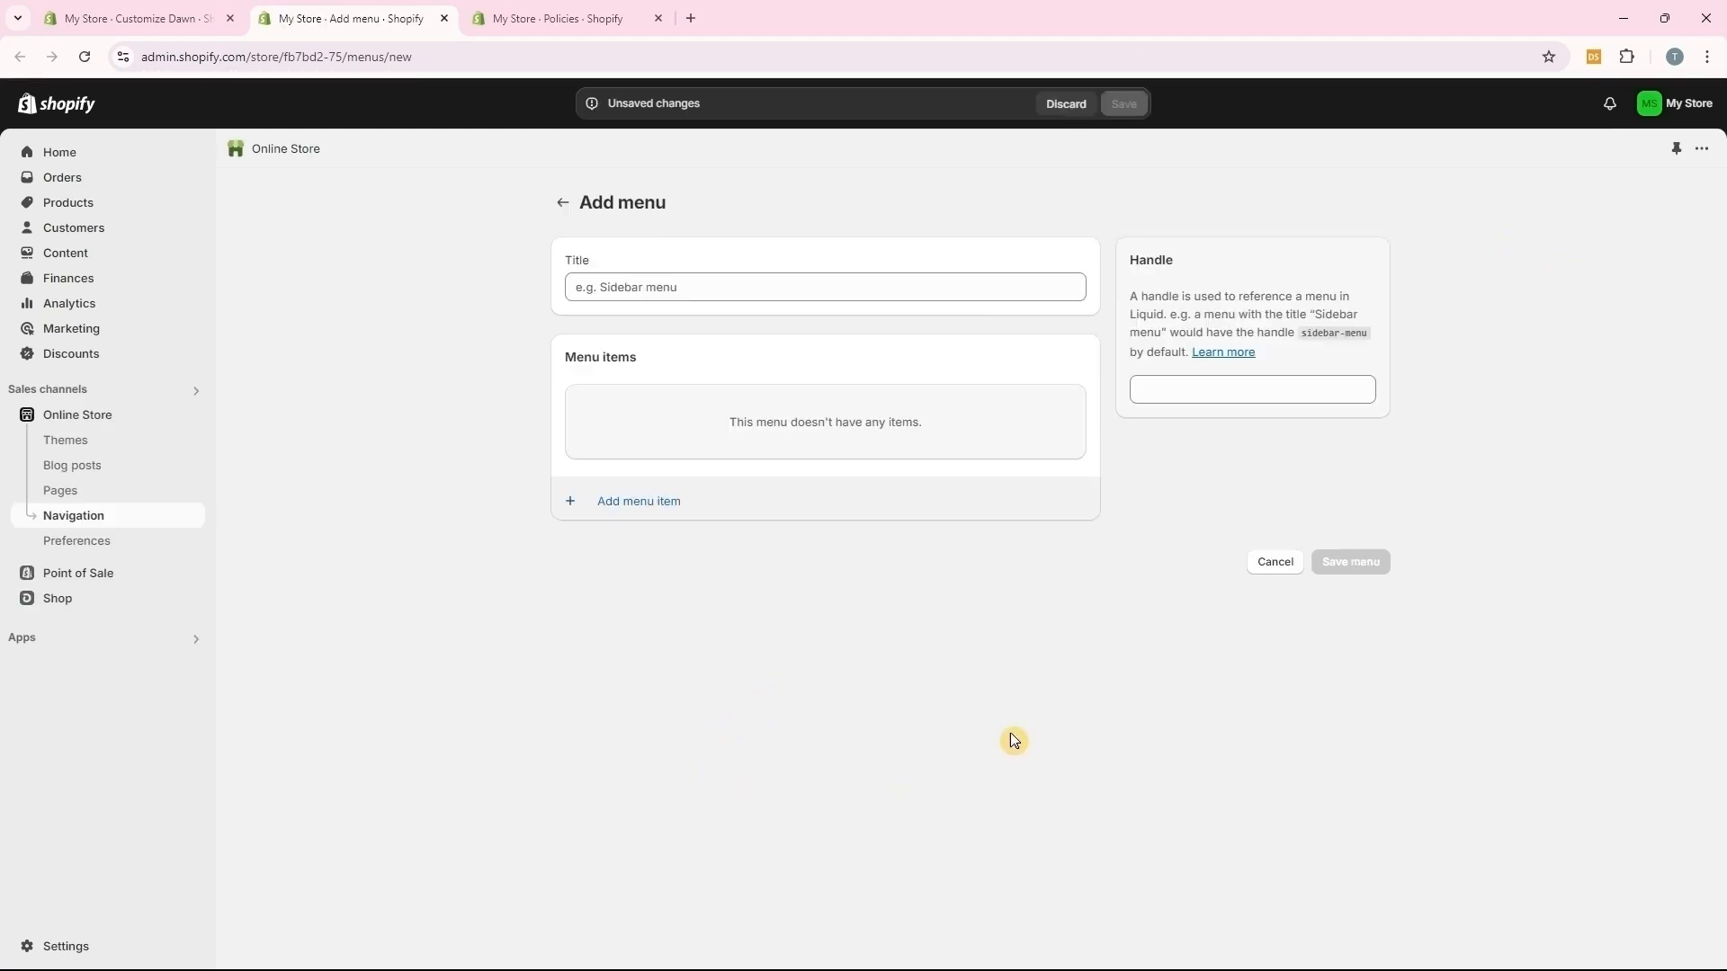
pyautogui.click(561, 208)
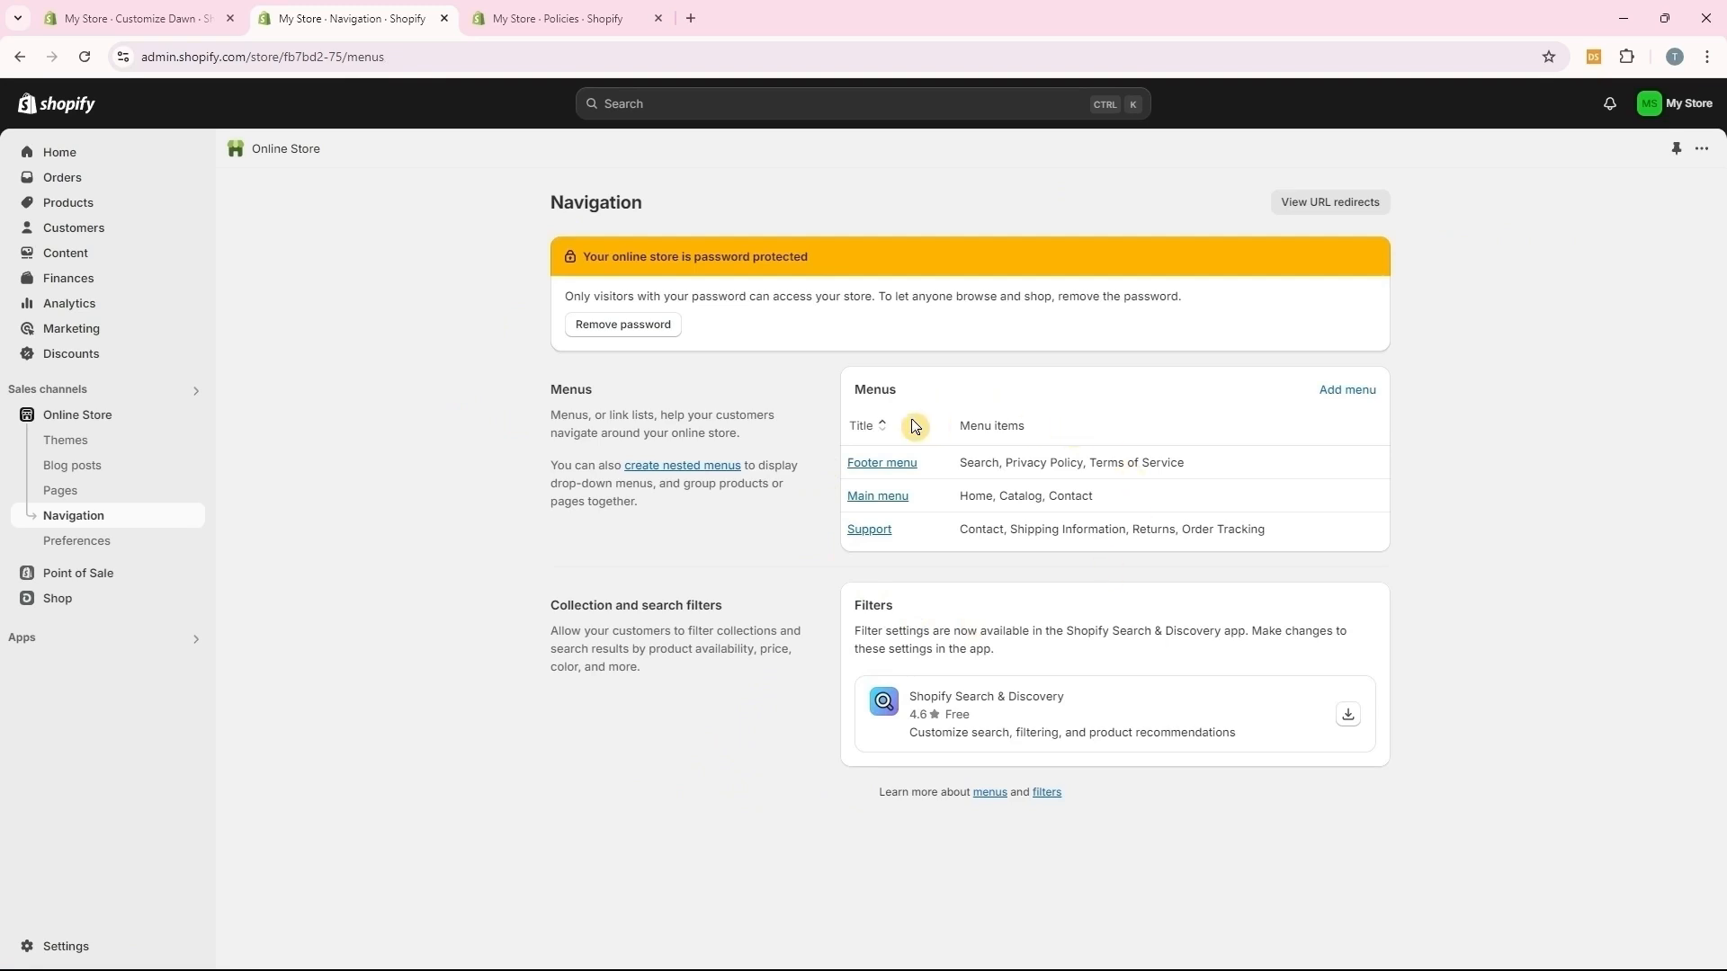
pyautogui.click(1344, 392)
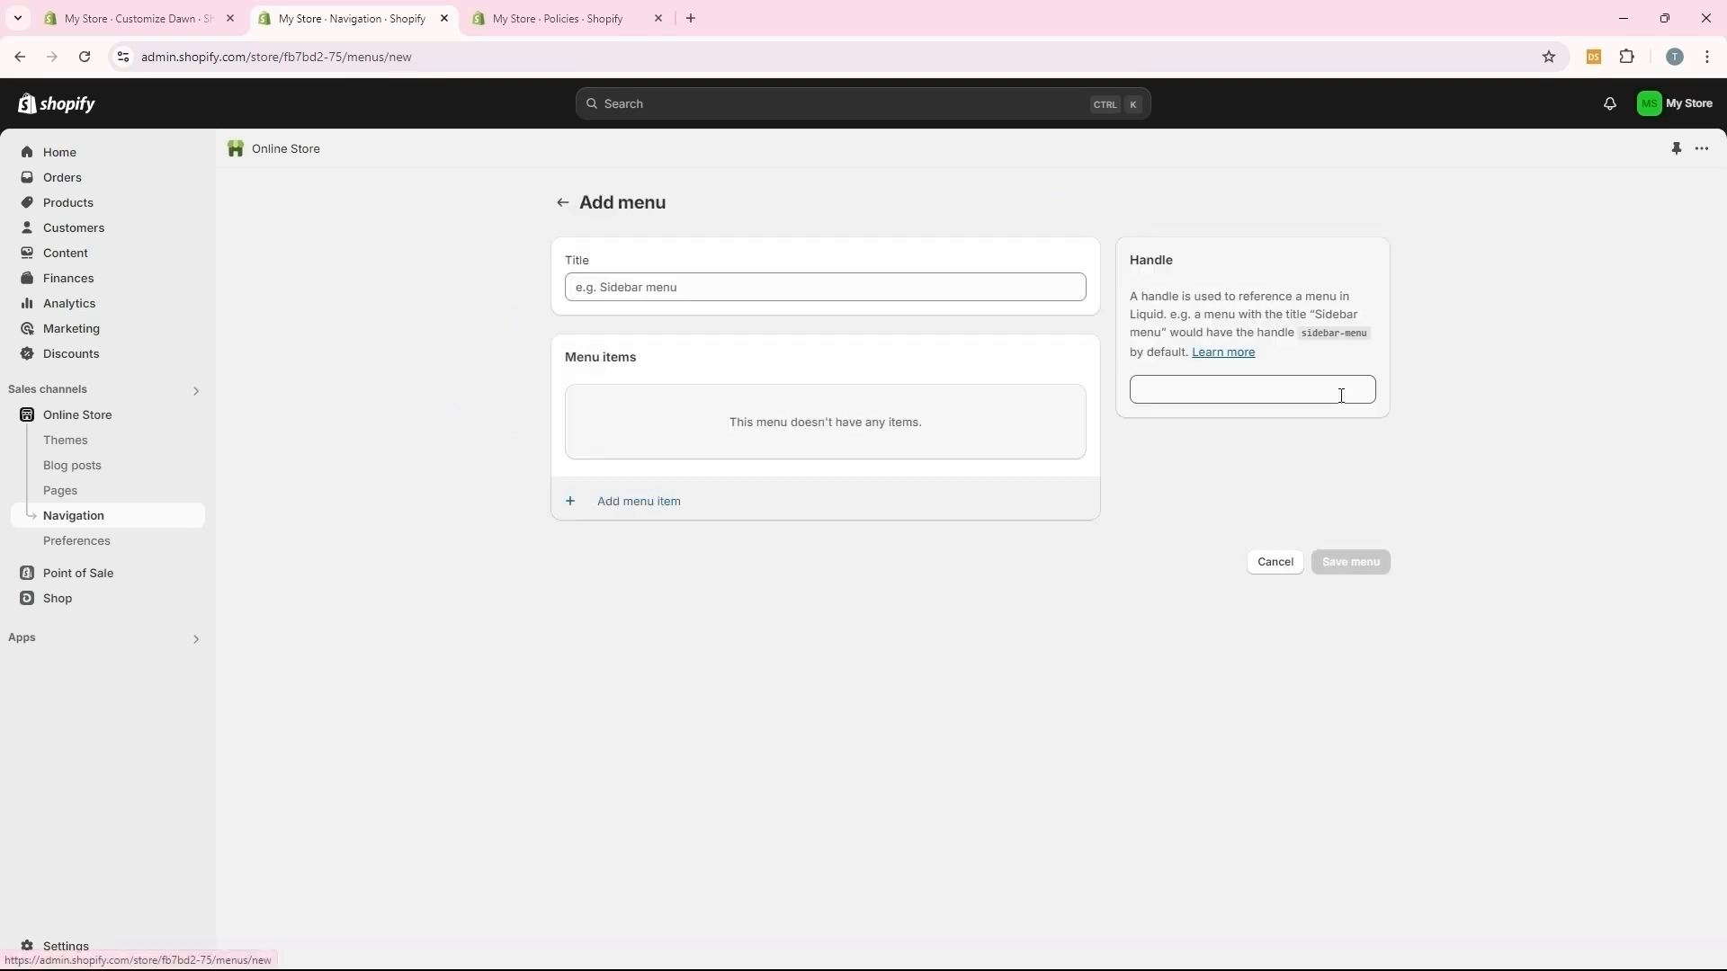
pyautogui.click(560, 207)
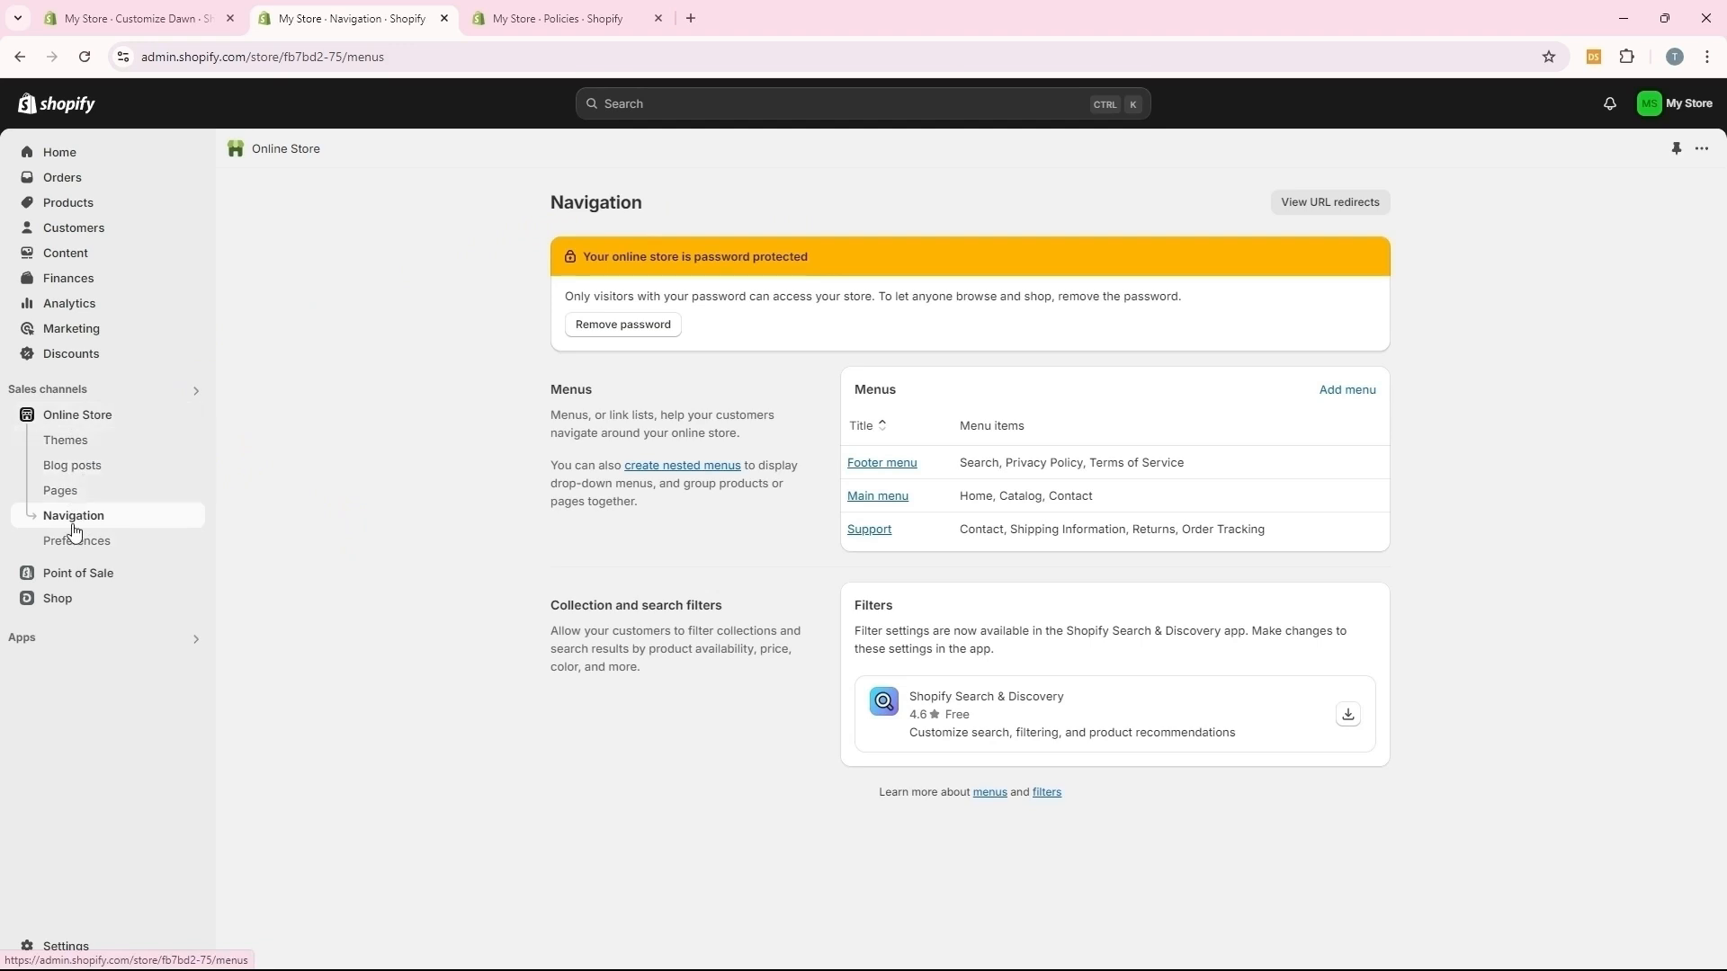
pyautogui.click(90, 31)
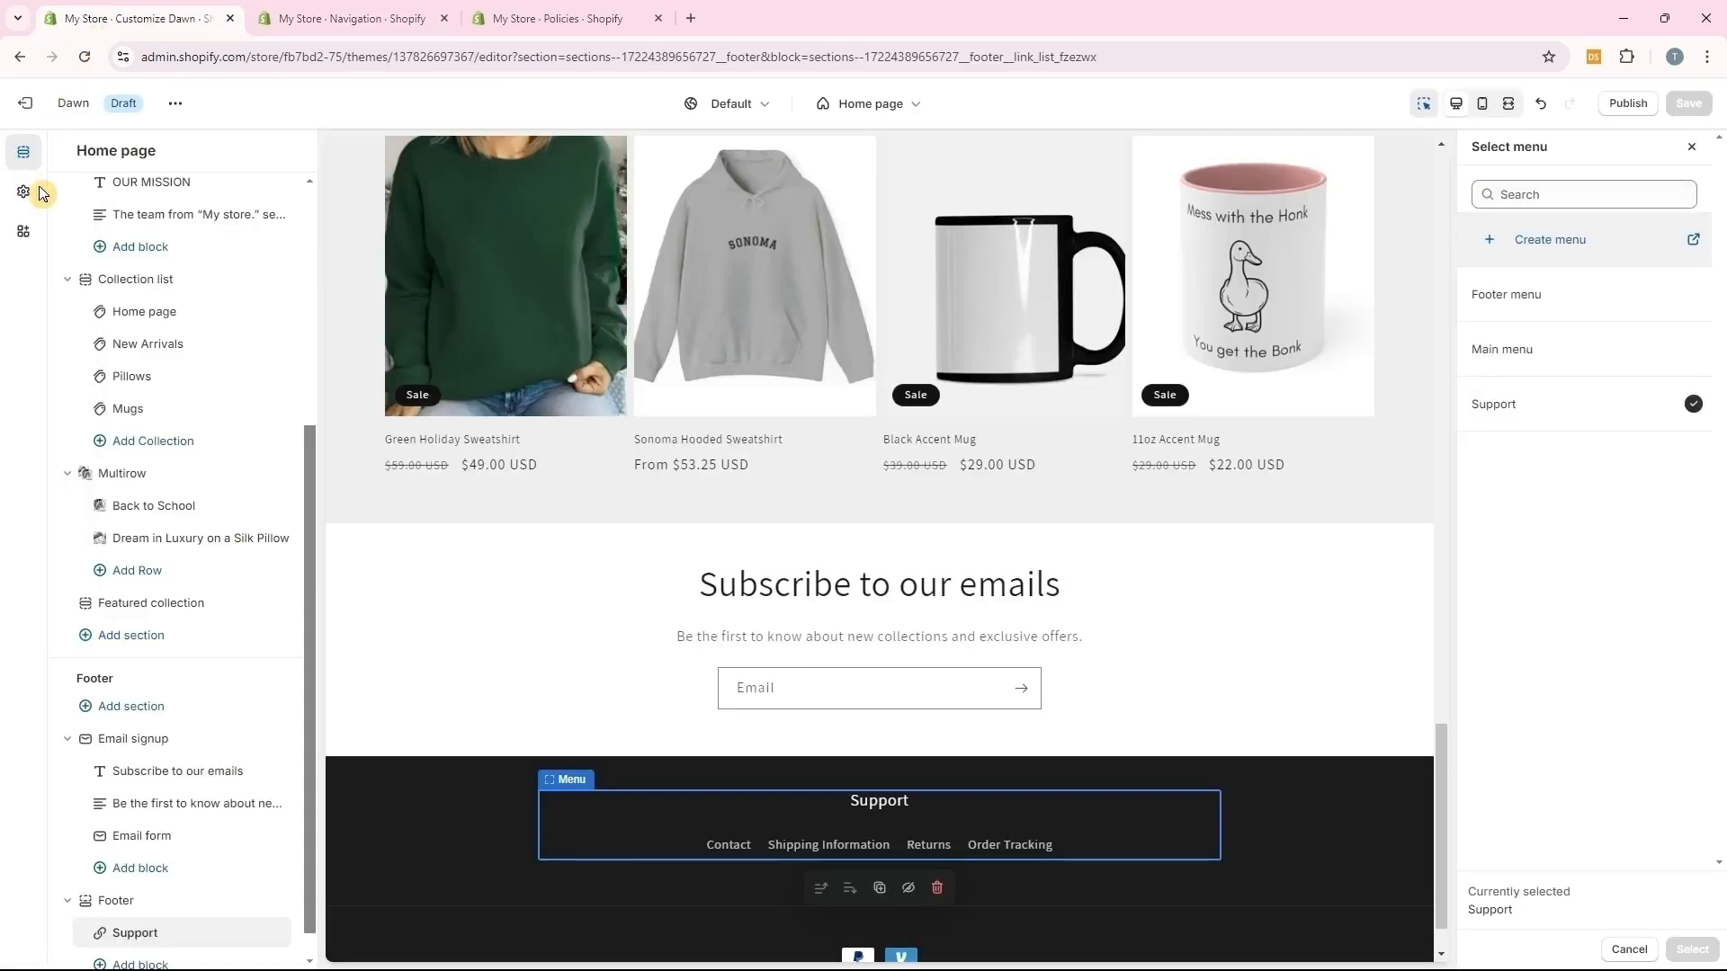
# Add a Text block to the footer and set its heading to "Contact Us"
pyautogui.scroll(-1, 248, 862)
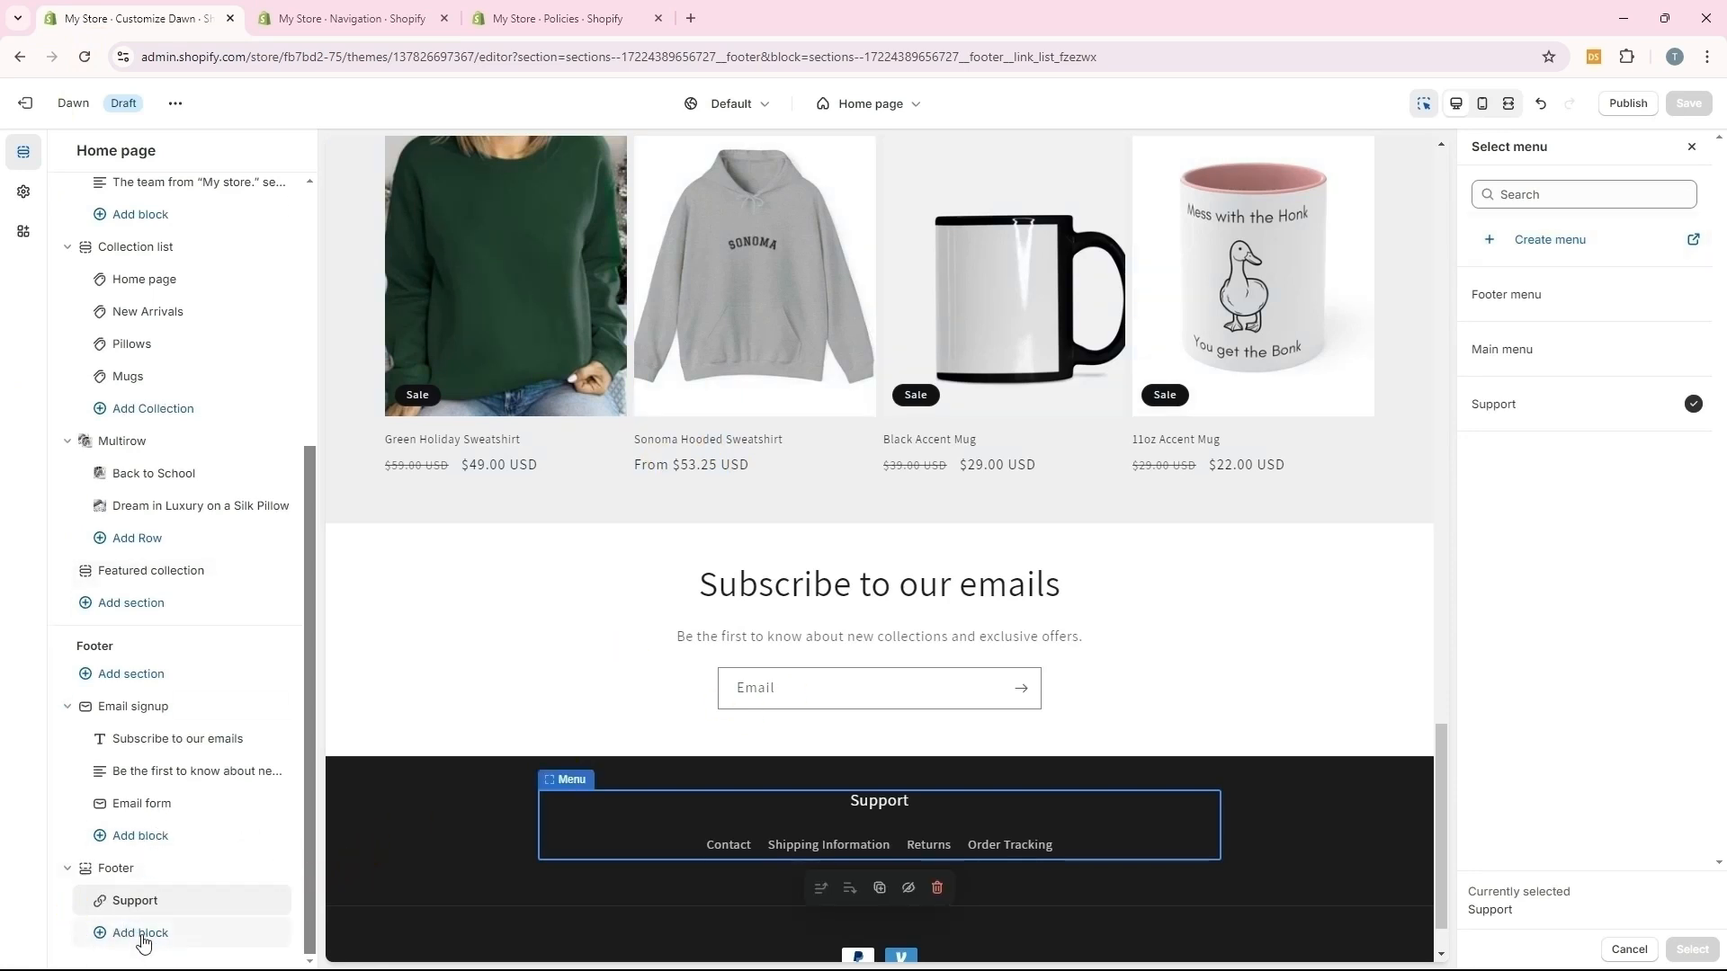
pyautogui.click(141, 935)
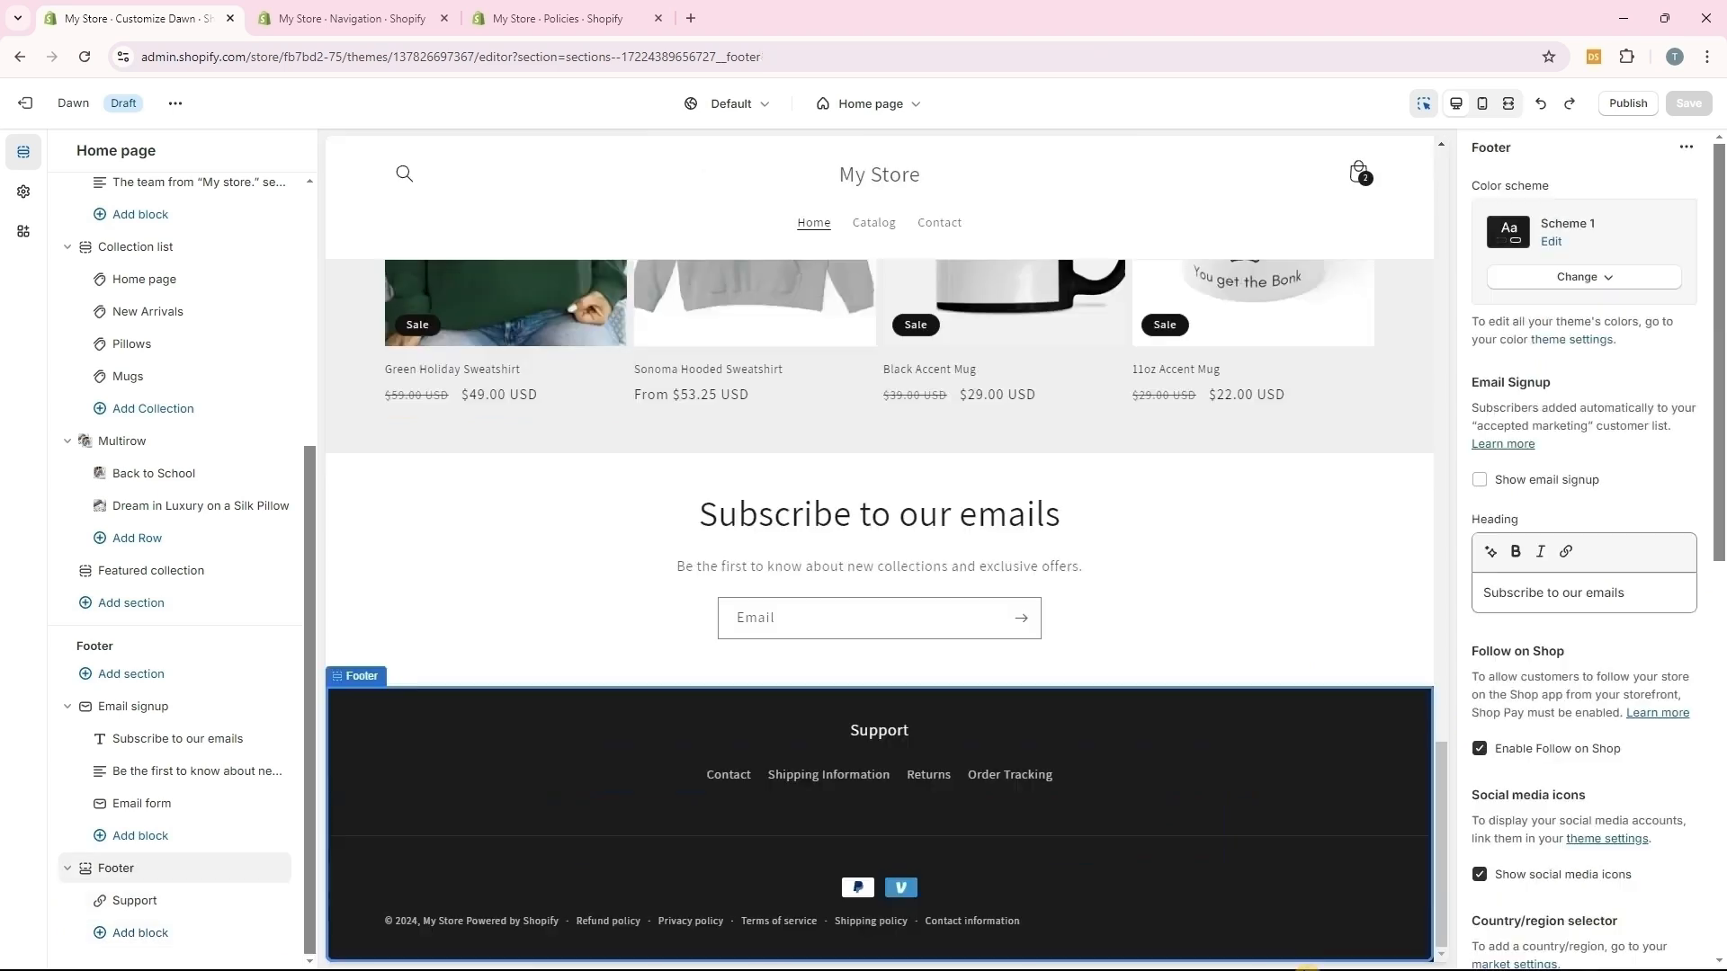
pyautogui.click(150, 941)
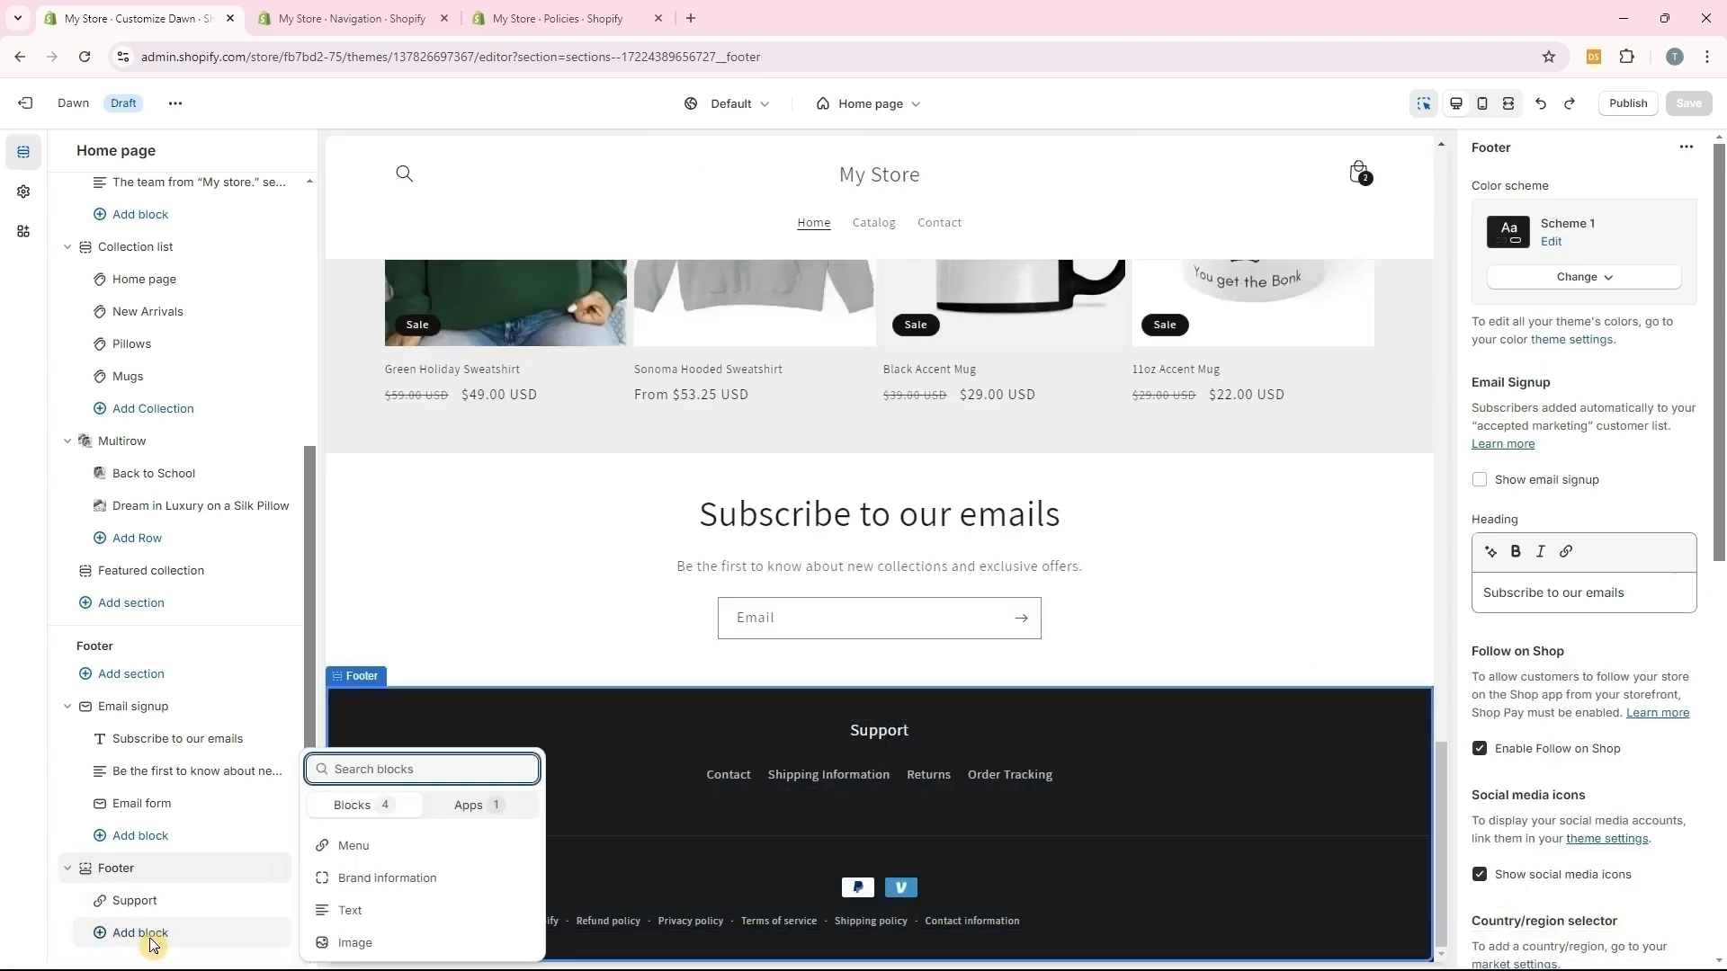
pyautogui.click(376, 921)
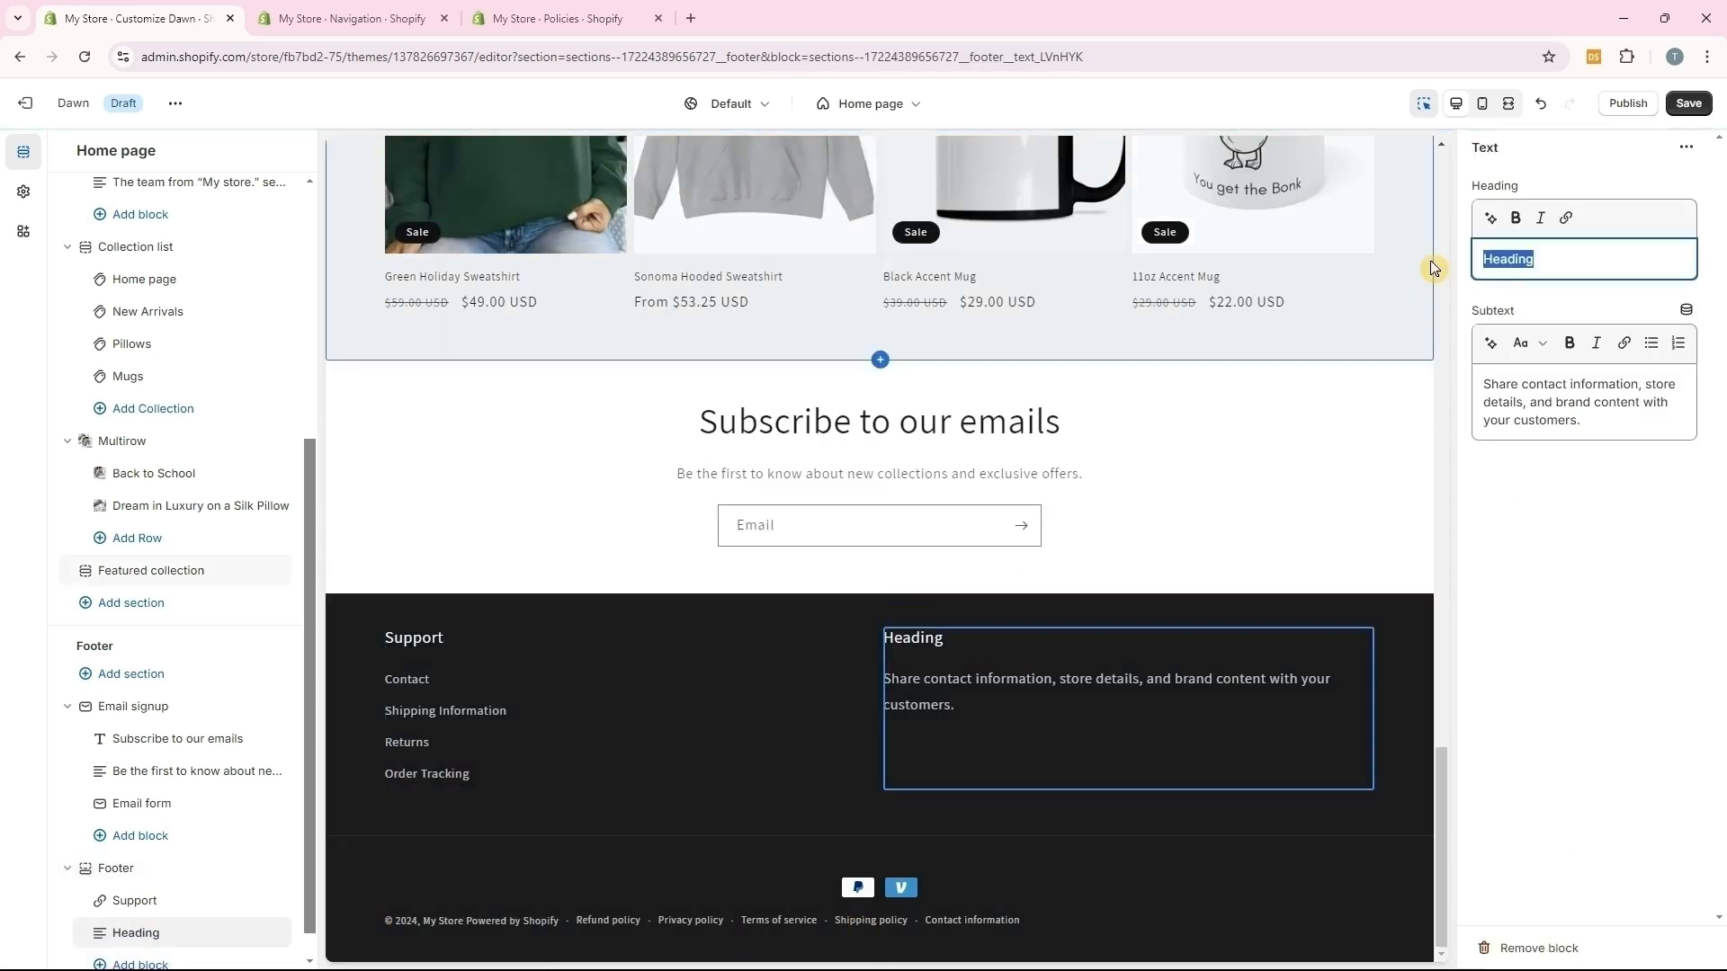
pyautogui.write('Contact Us')
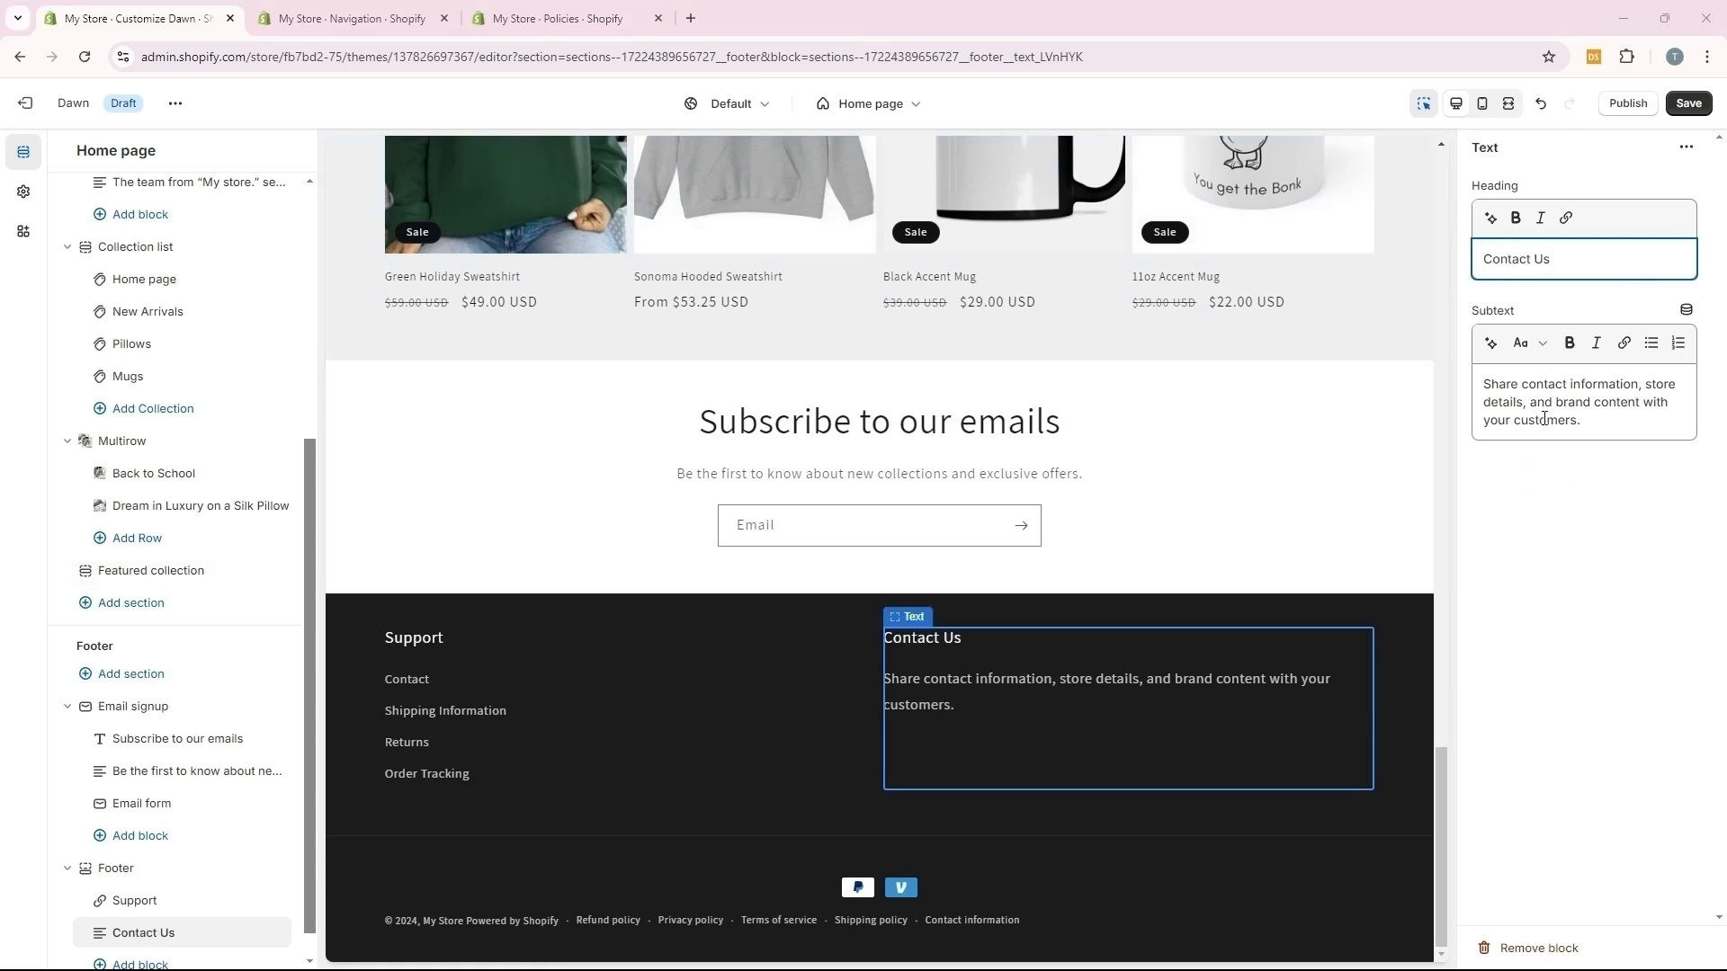
# Replace the Contact Us subtext with the store's address, phone number and email, putting the email on its own line, and save
pyautogui.moveTo(1585, 421); pyautogui.dragTo(1483, 383)
pyautogui.hotkey('ctrl', 'v')
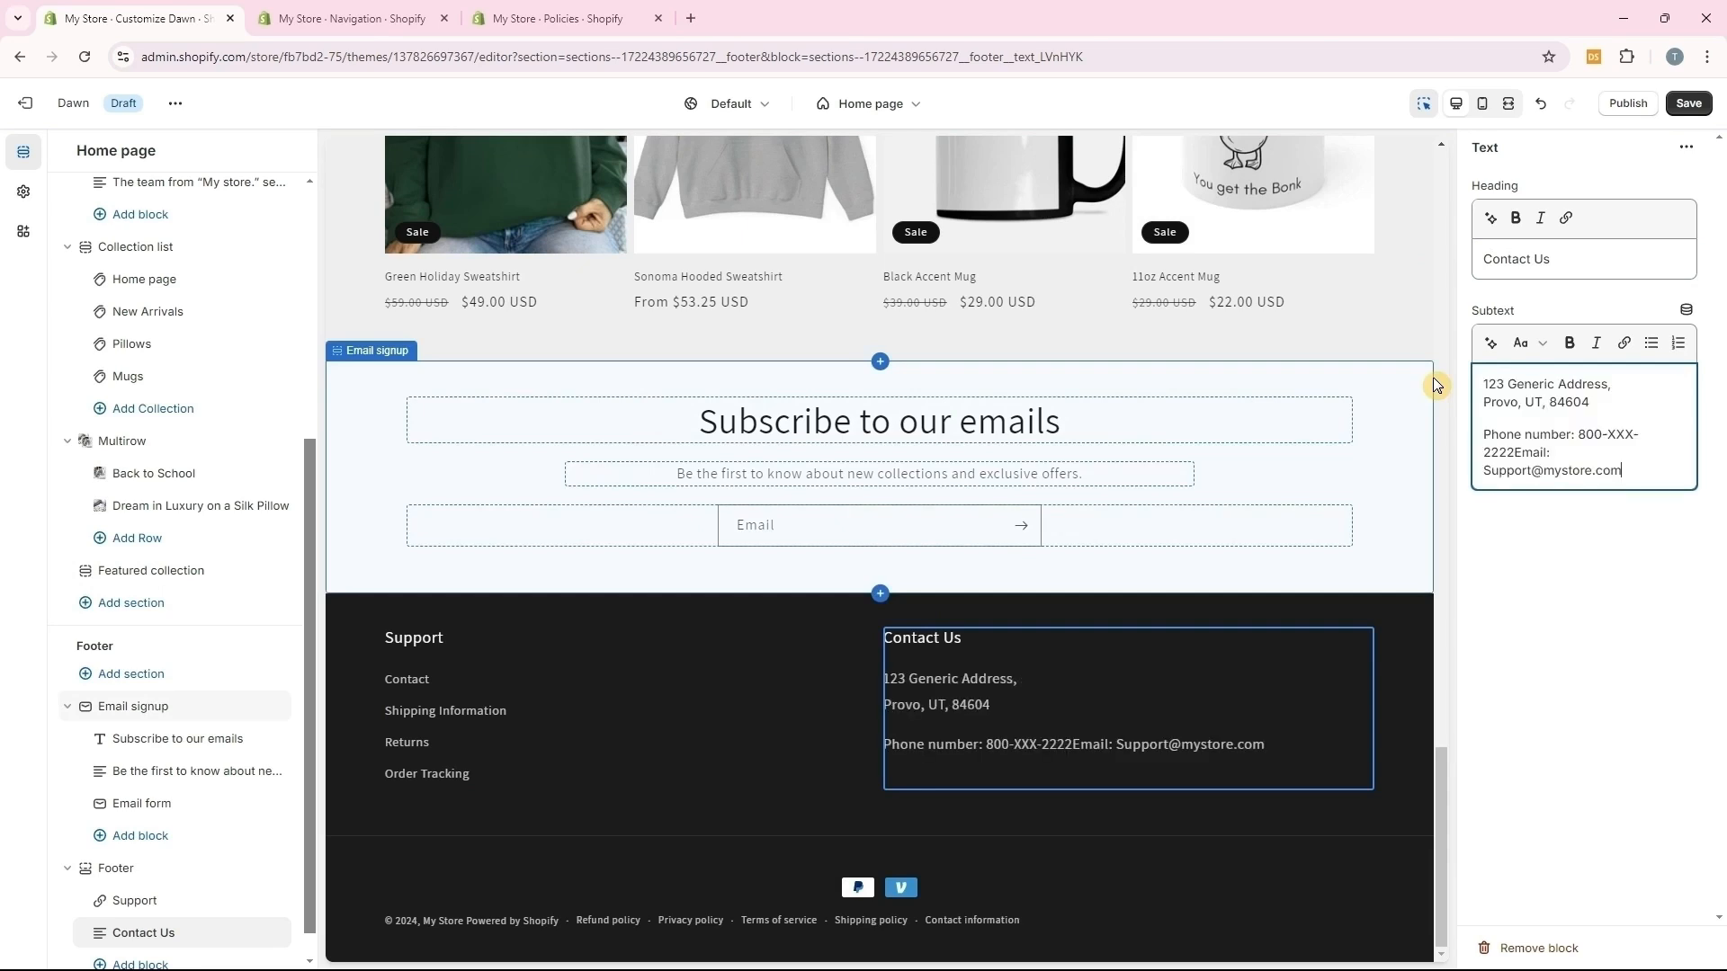
pyautogui.click(1520, 454)
pyautogui.hotkey('shift', 'Return')
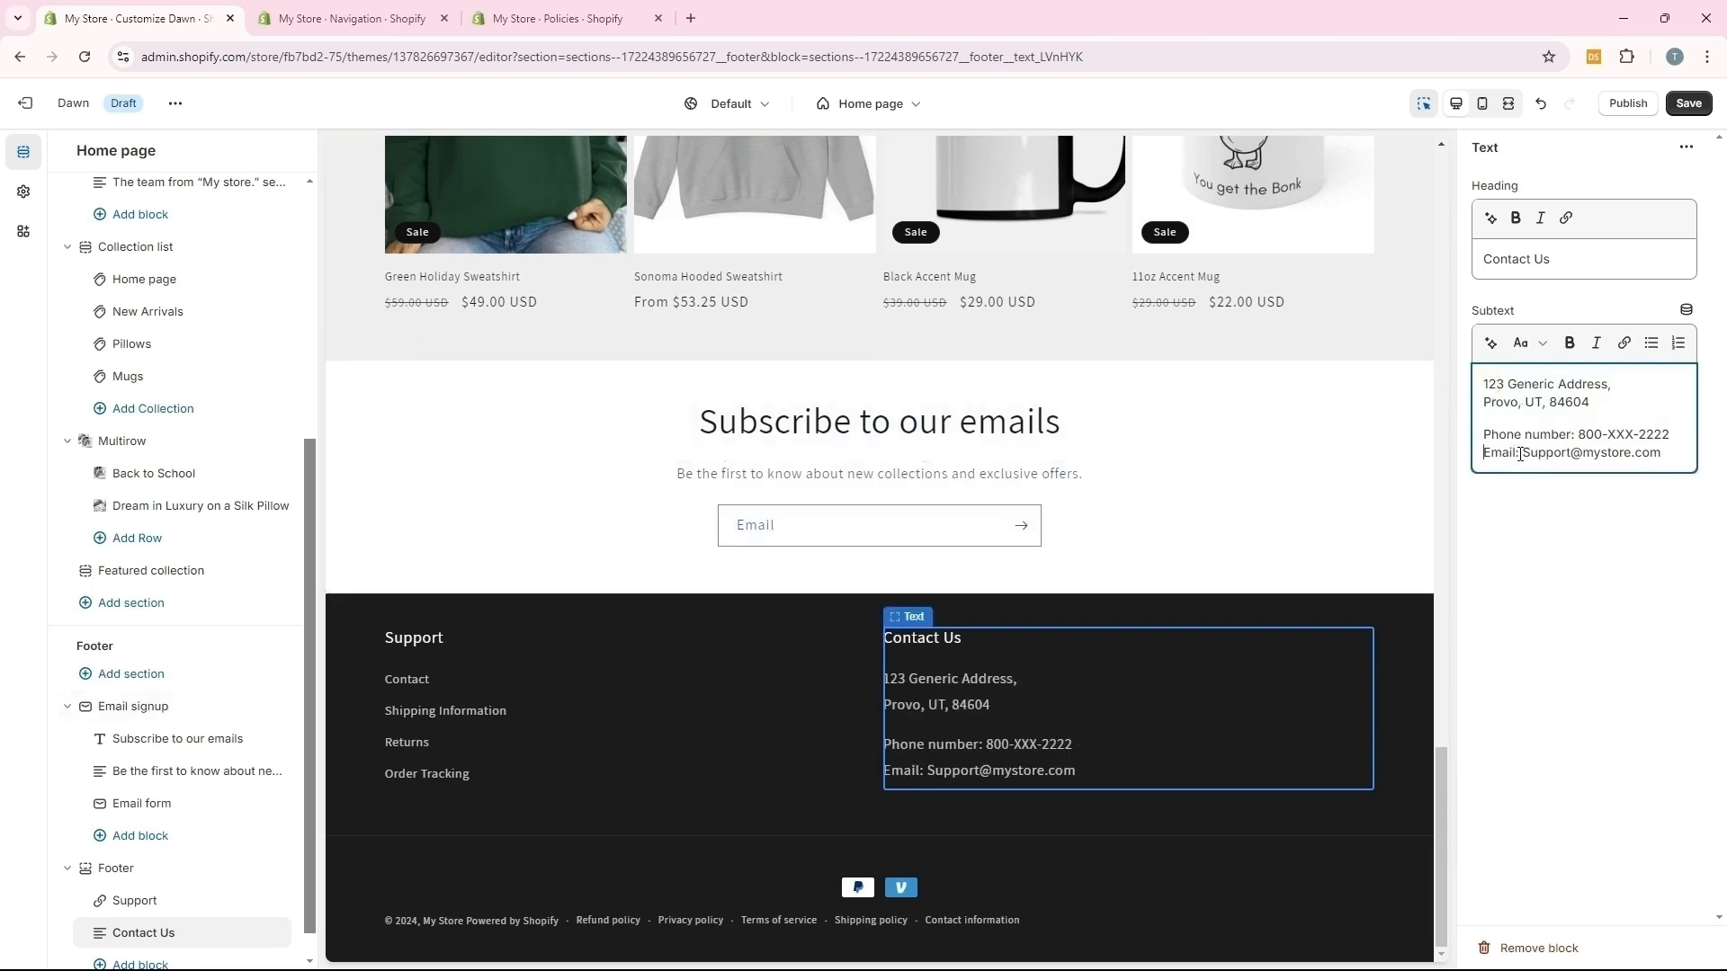
pyautogui.click(1688, 104)
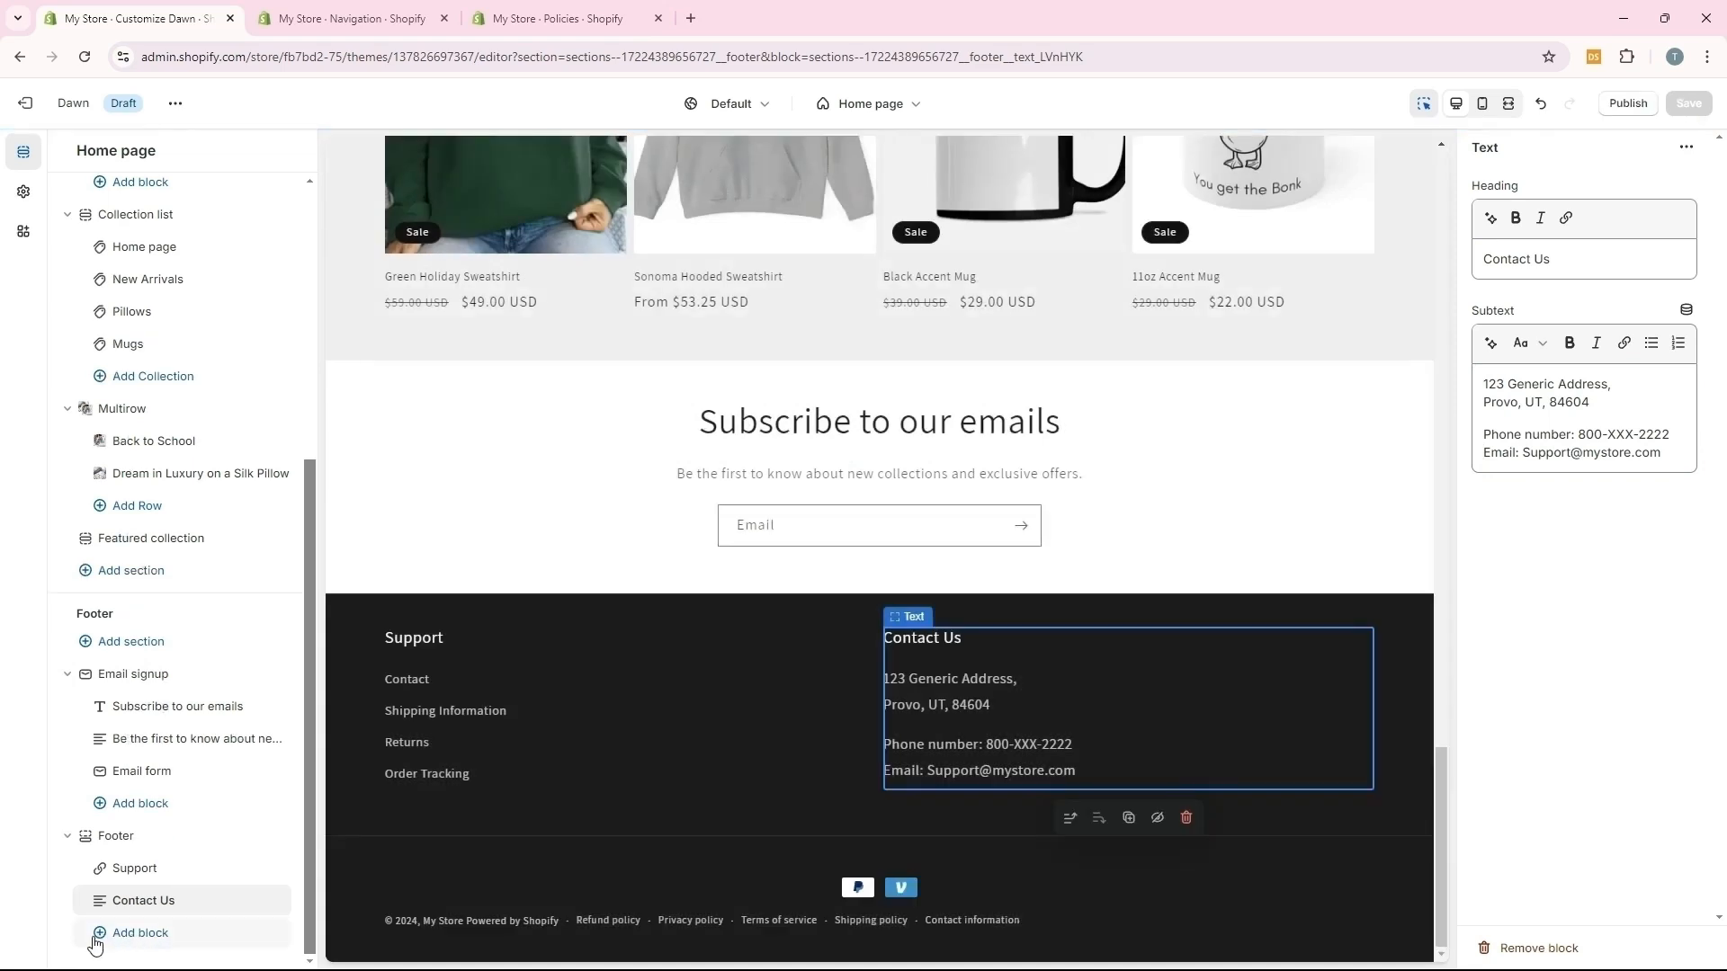
# Look through the footer's available blocks and its section settings down to the social media icons options
pyautogui.click(141, 936)
pyautogui.click(142, 937)
pyautogui.click(122, 840)
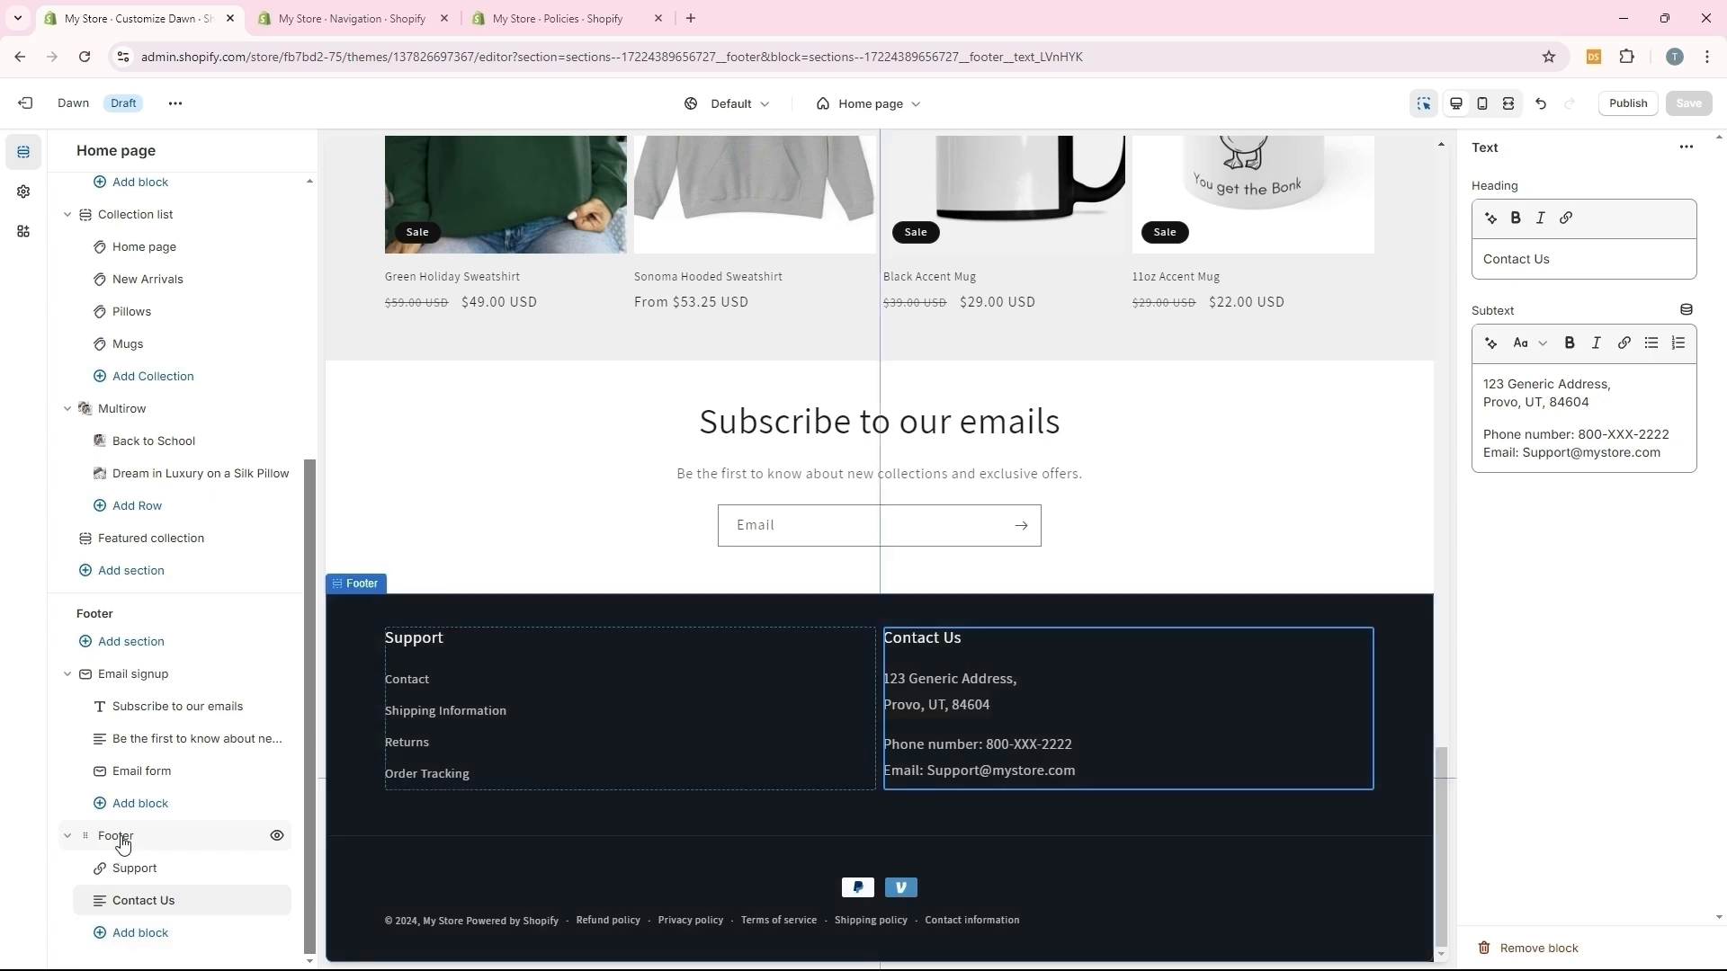
pyautogui.scroll(-3, 1520, 629)
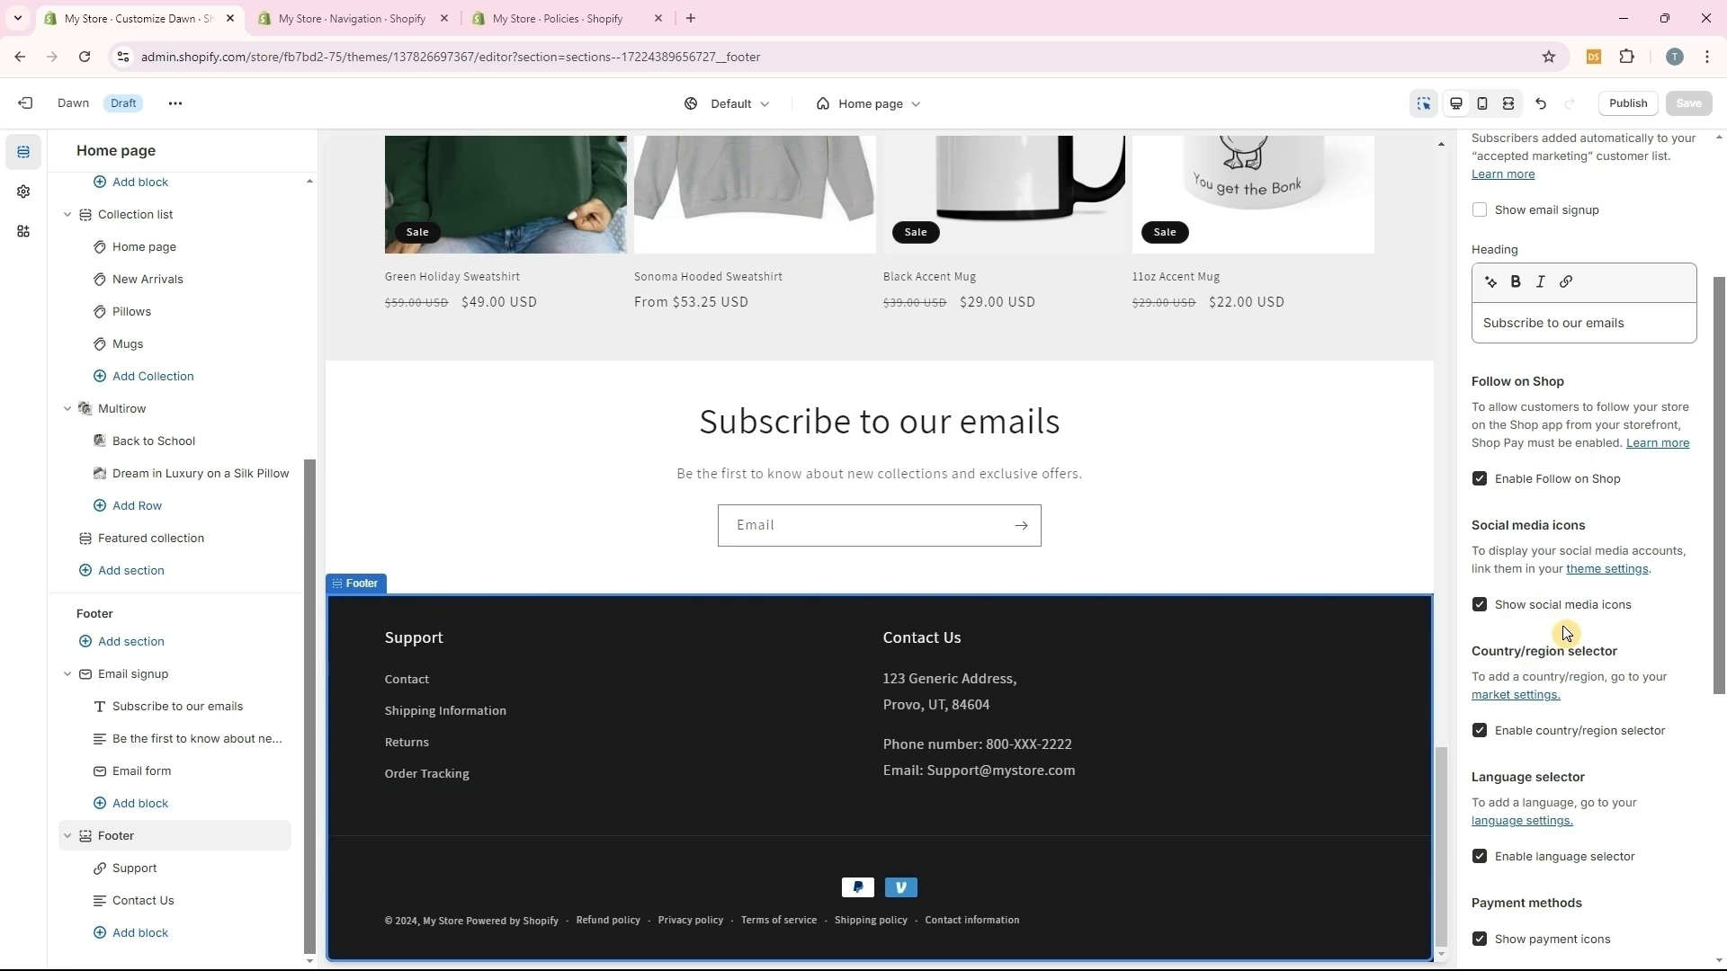
# Paste the YouTube channel URL as the YouTube account link in the theme's social media settings and save
pyautogui.click(1574, 569)
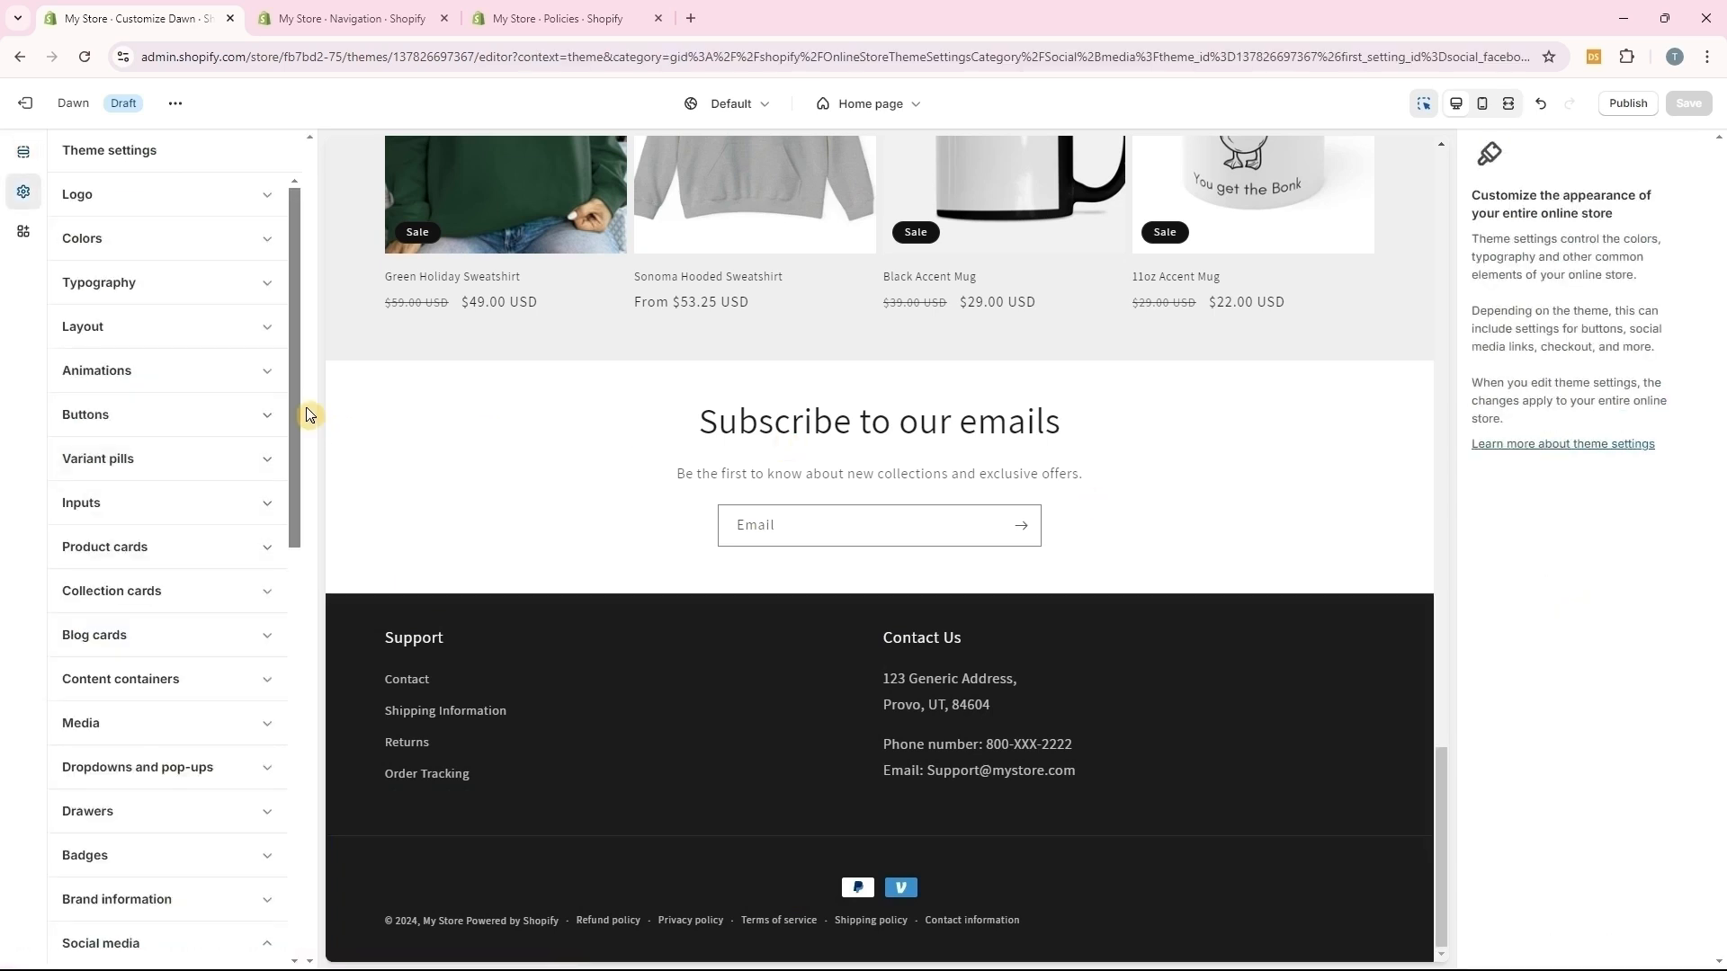
pyautogui.scroll(-5, 259, 656)
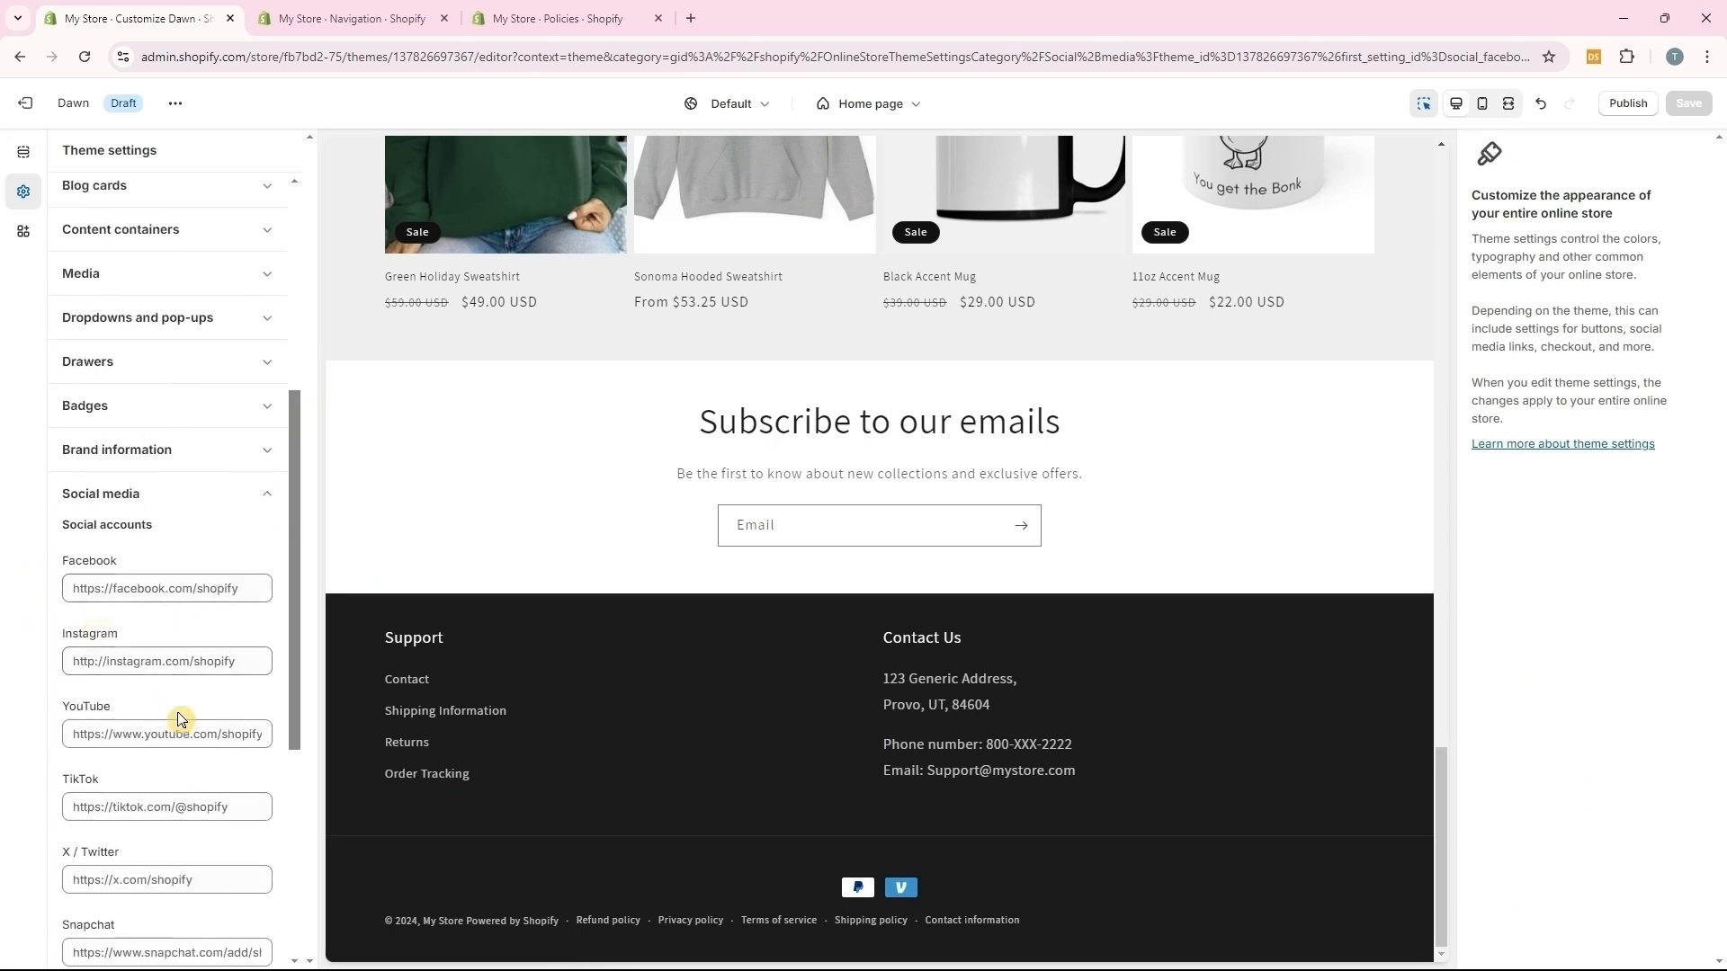
pyautogui.scroll(-2, 181, 759)
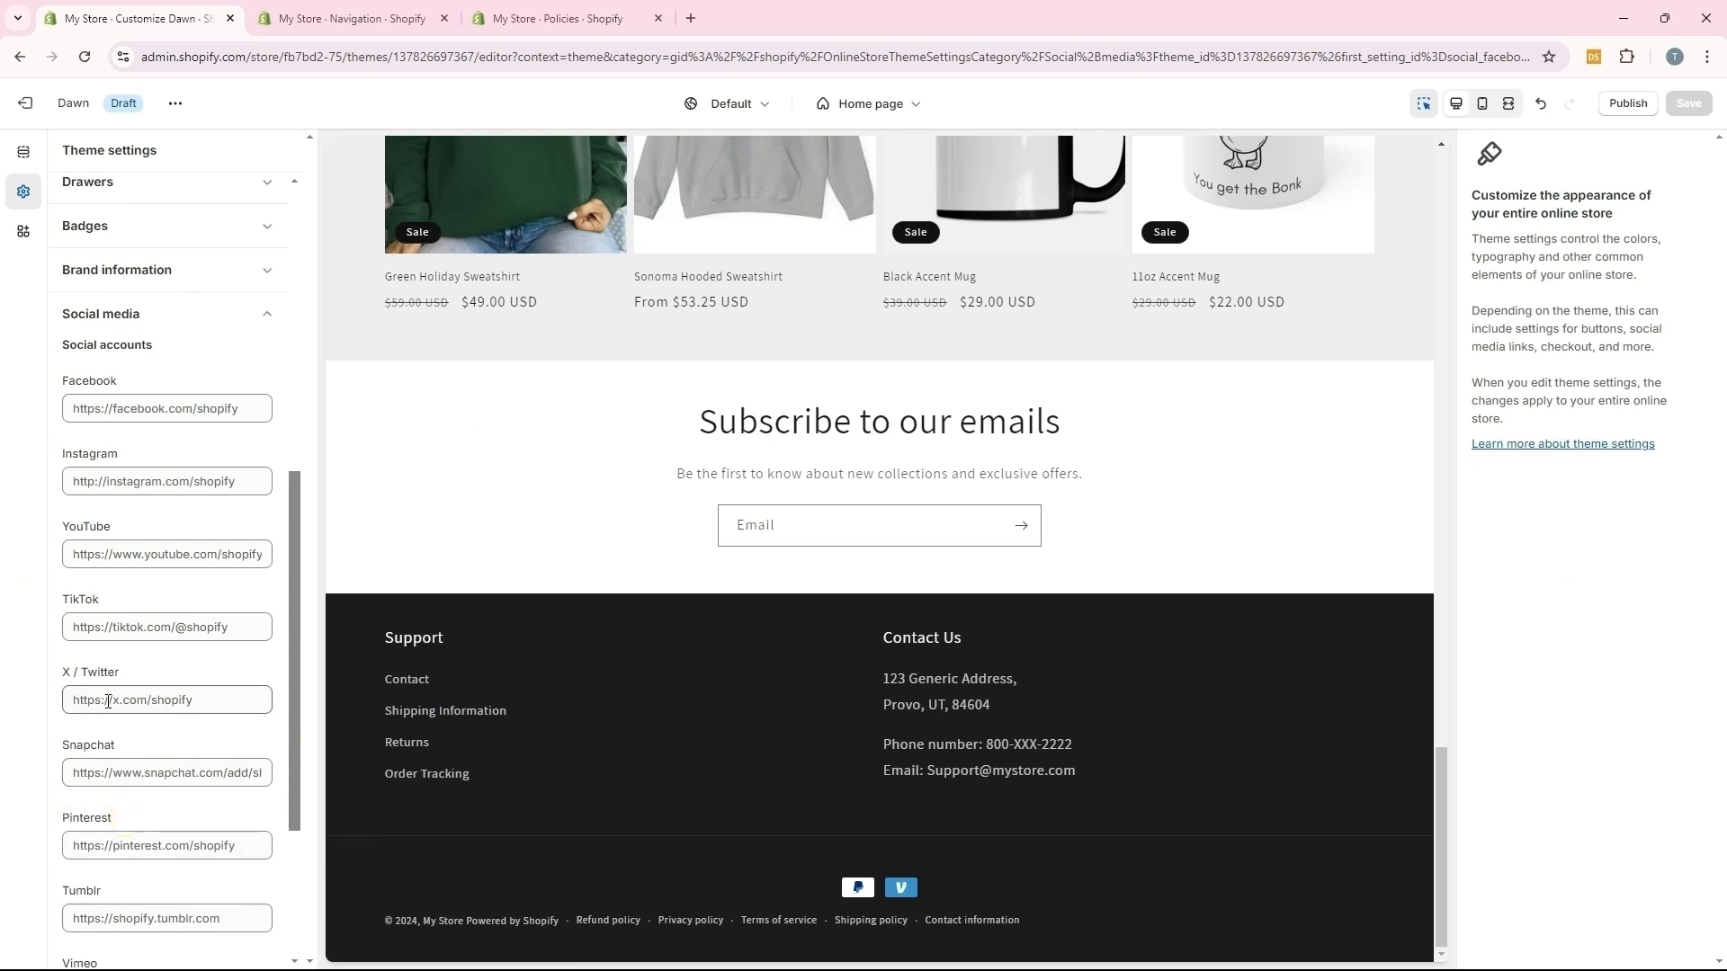
pyautogui.tripleClick(121, 565)
pyautogui.hotkey('ctrl', 'v')
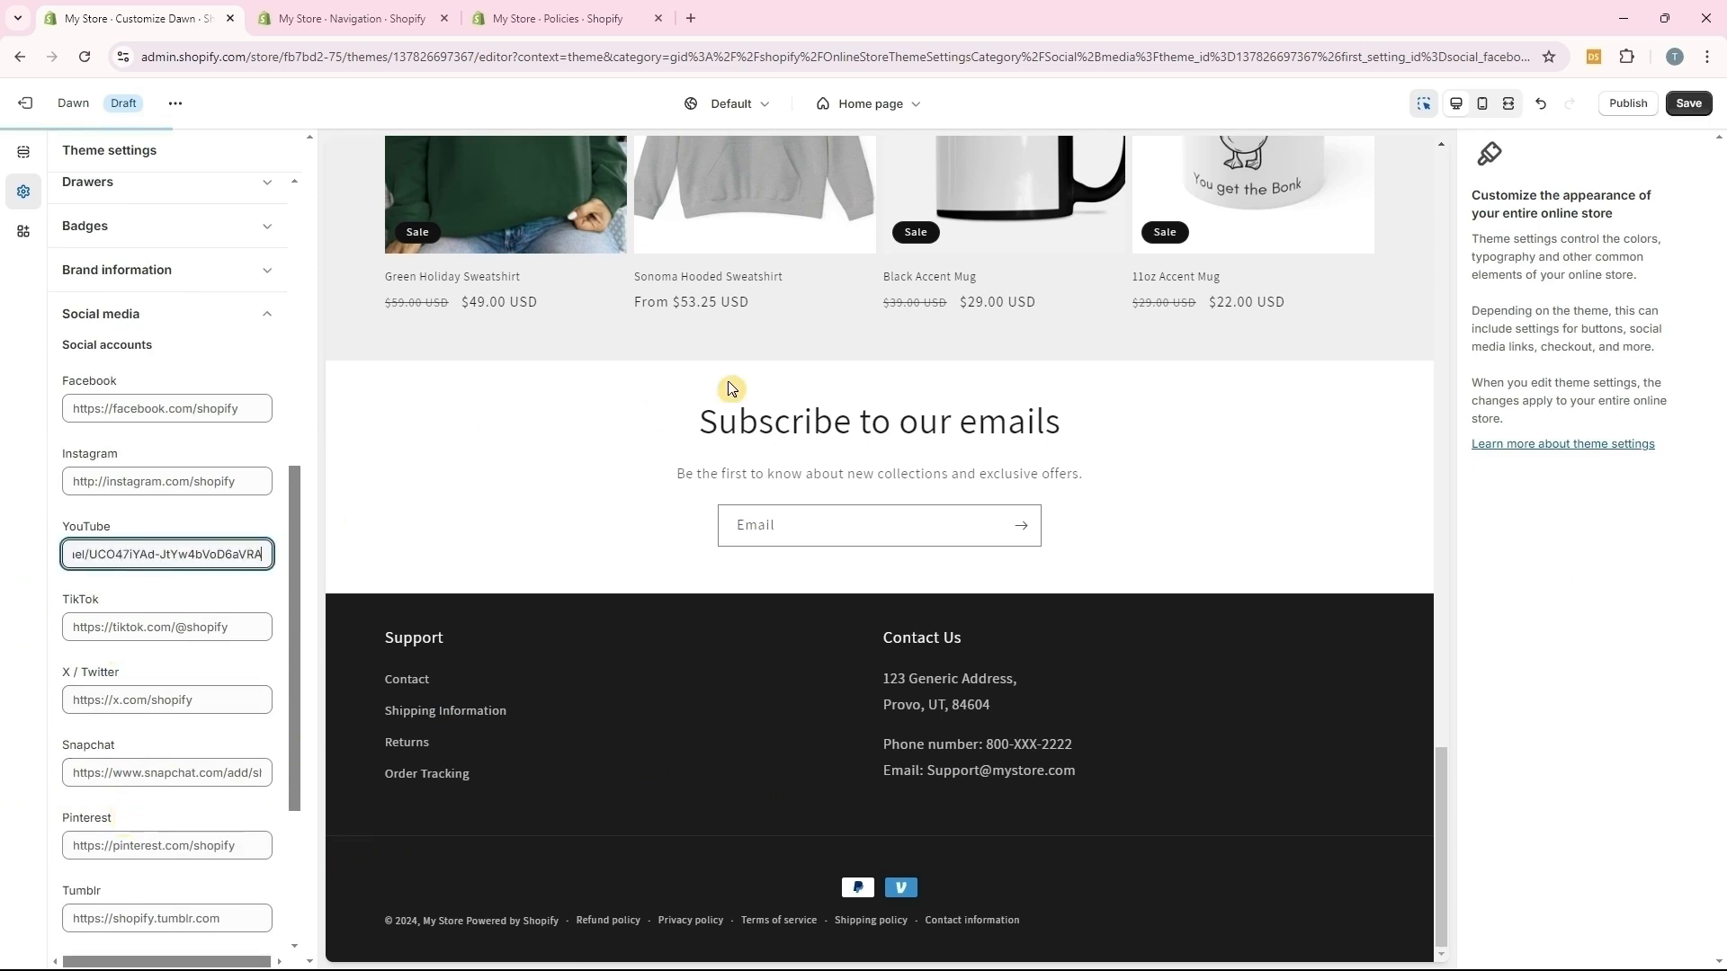
pyautogui.click(1688, 102)
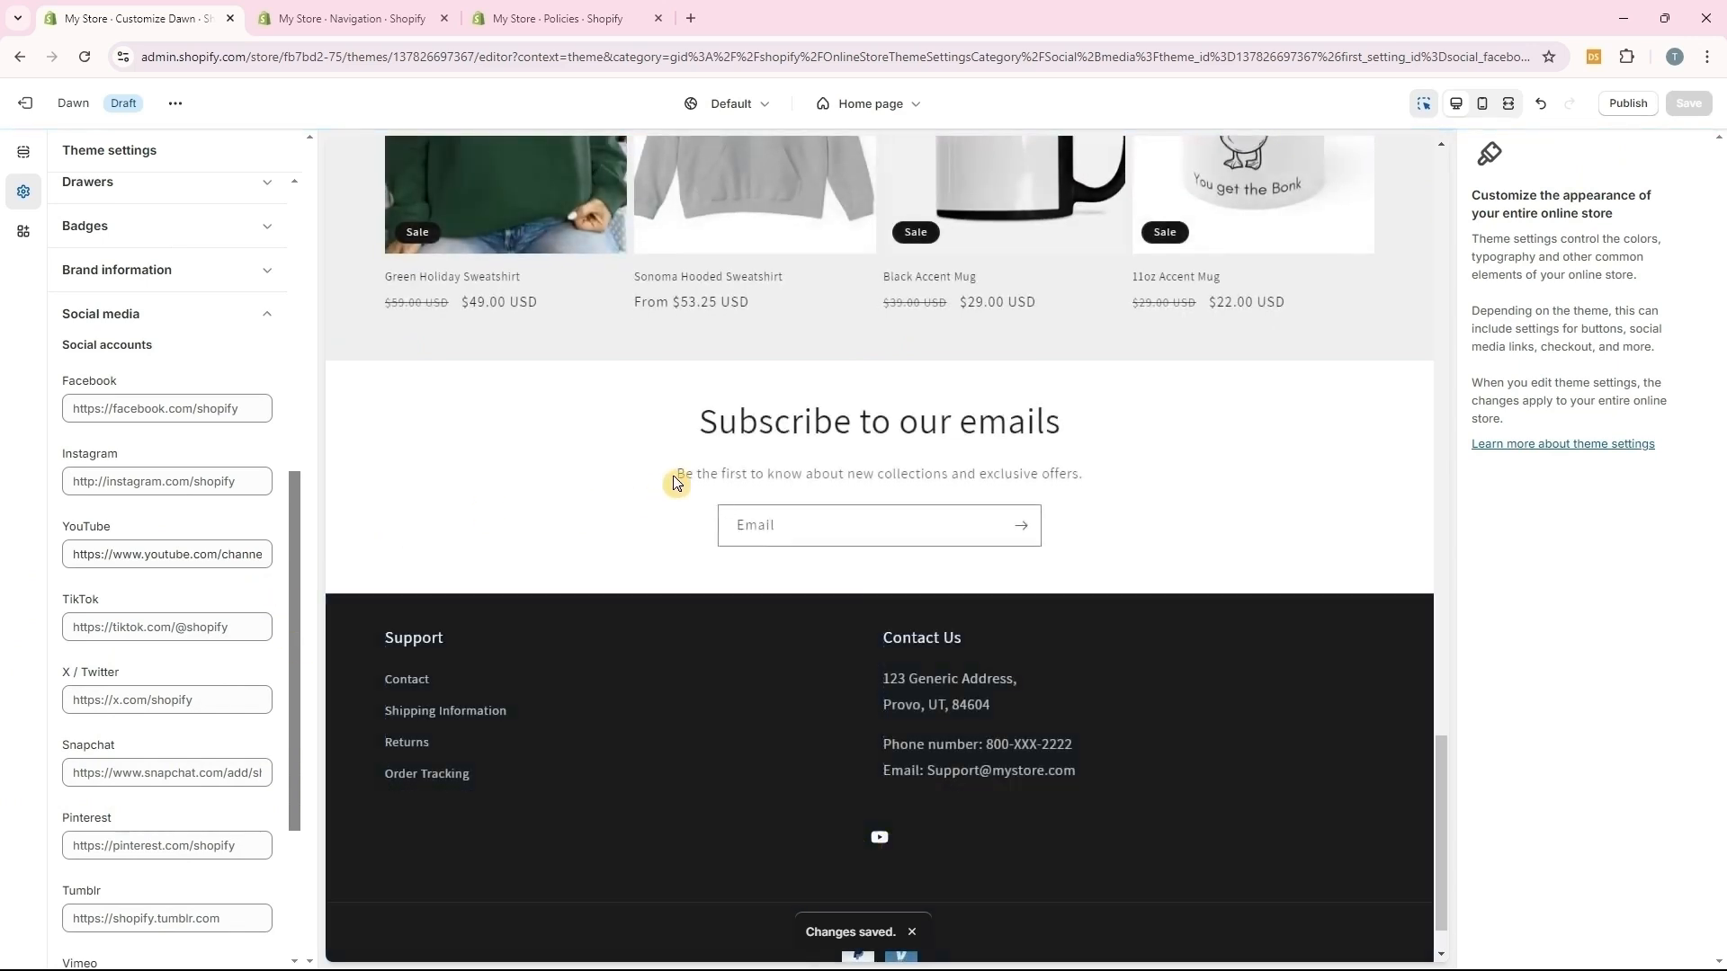
# Return to the home page sections and preview the page in mobile and full-screen views
pyautogui.click(25, 155)
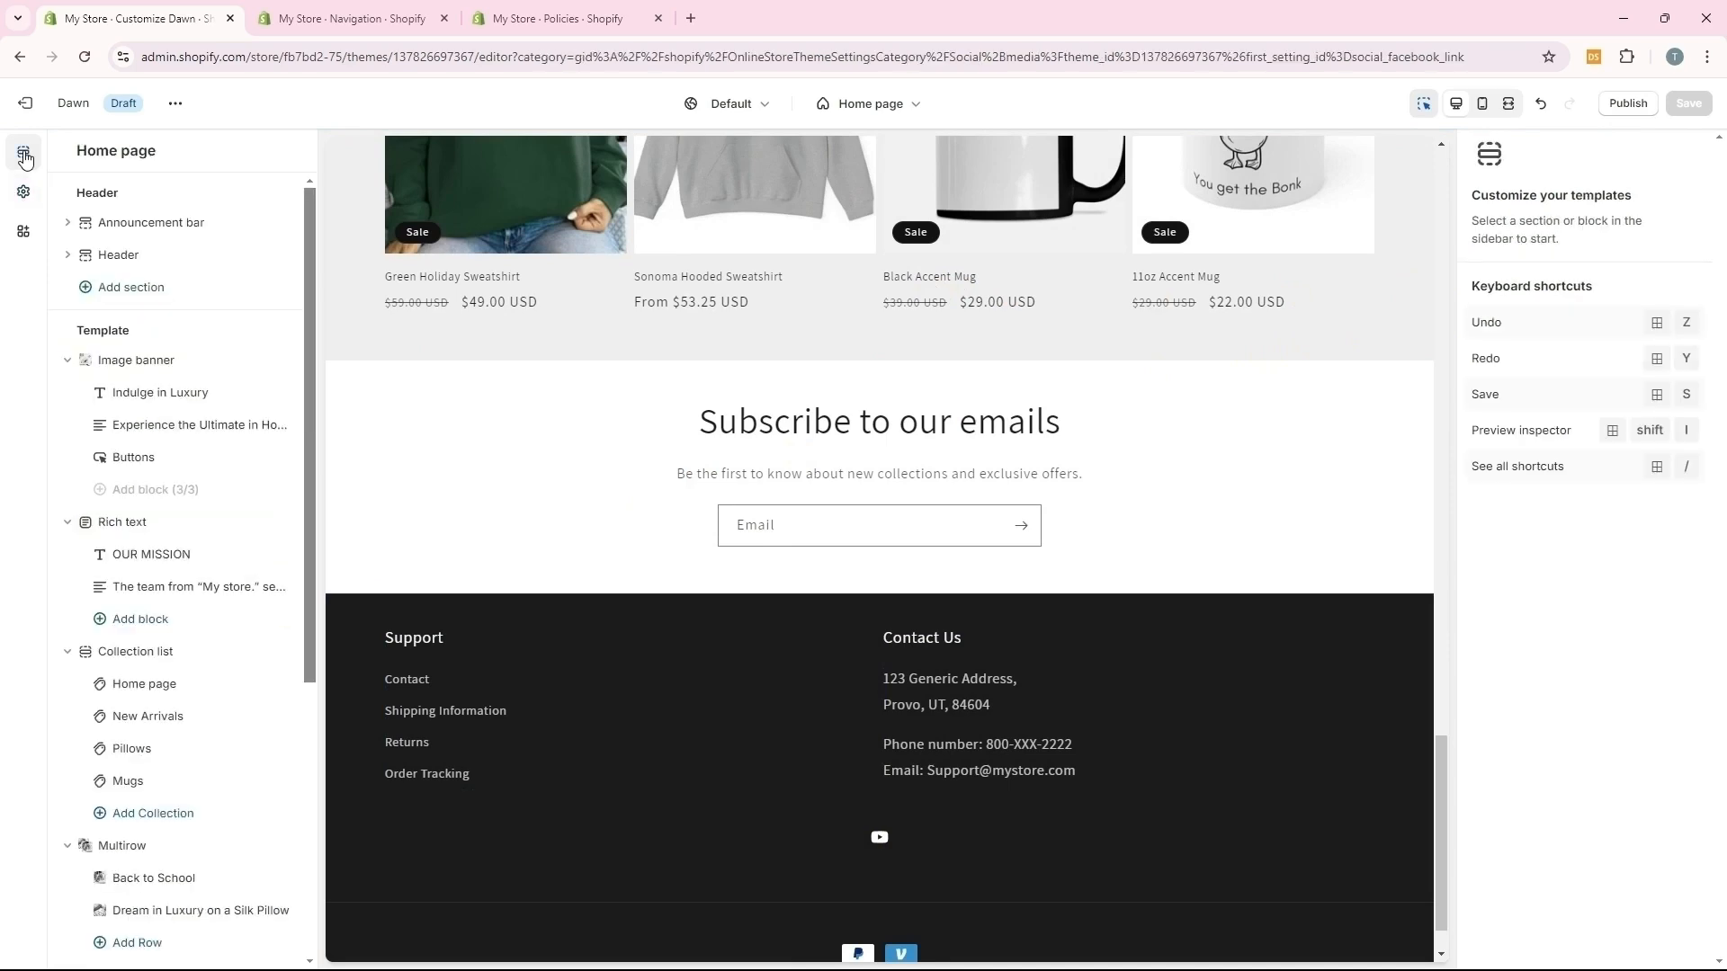
pyautogui.click(1482, 104)
pyautogui.scroll(5, 1043, 637)
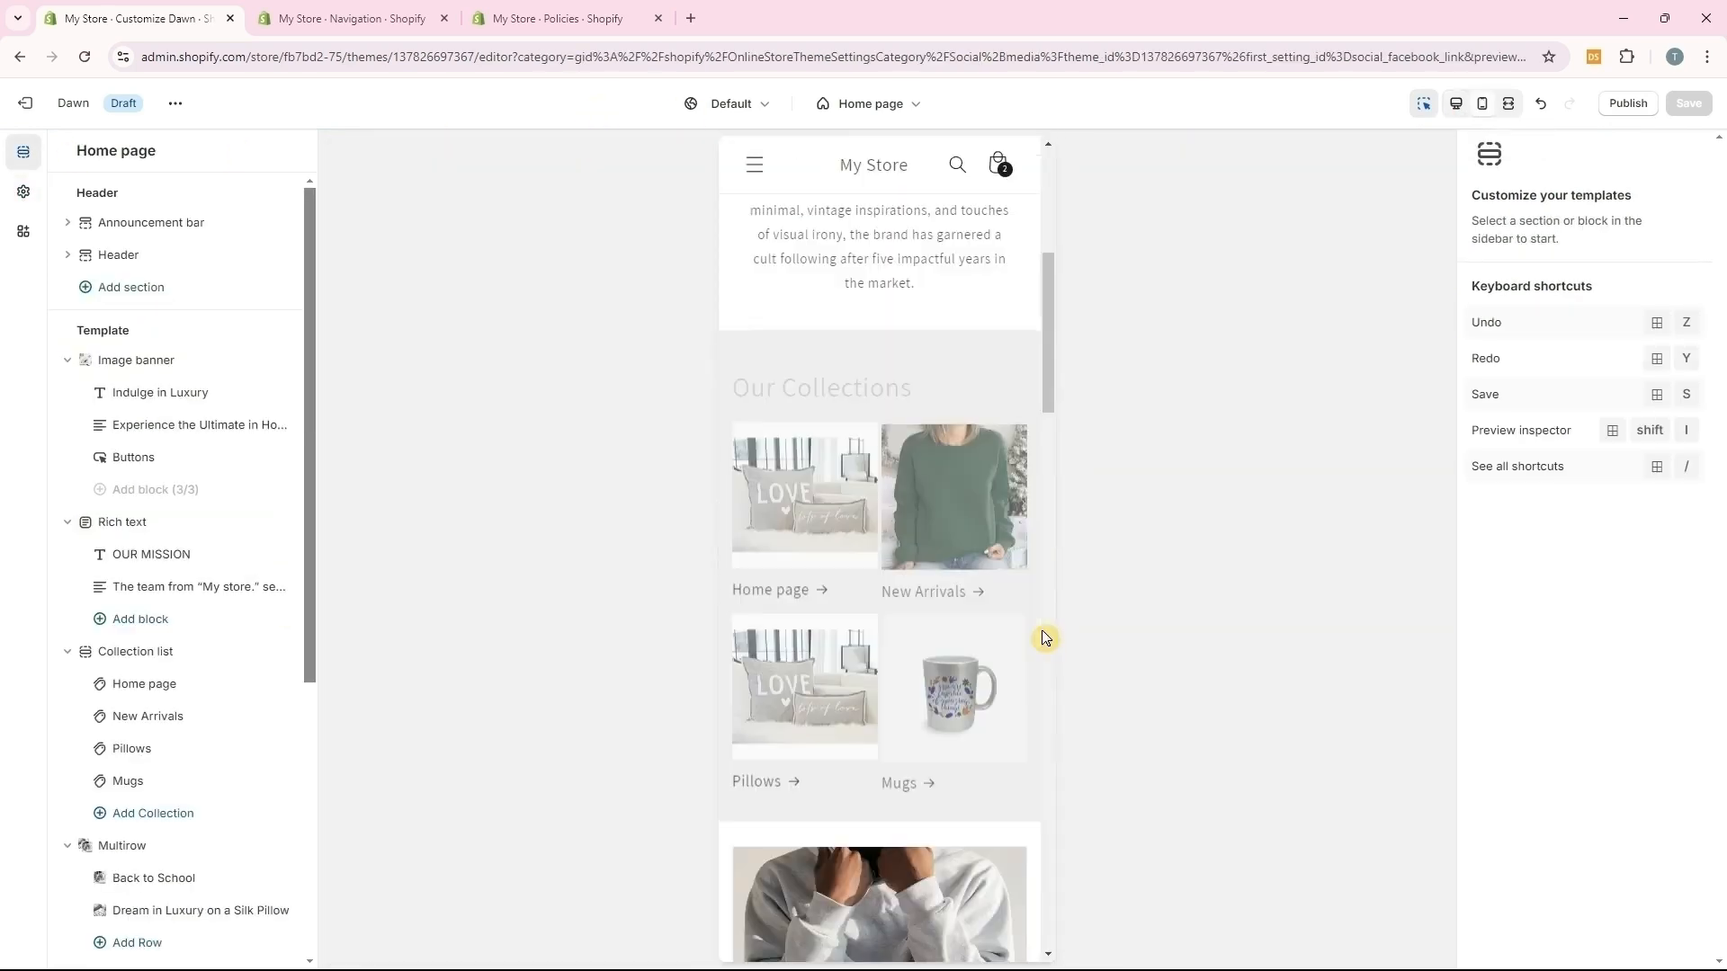
pyautogui.scroll(-10, 1045, 639)
pyautogui.scroll(-6, 1044, 638)
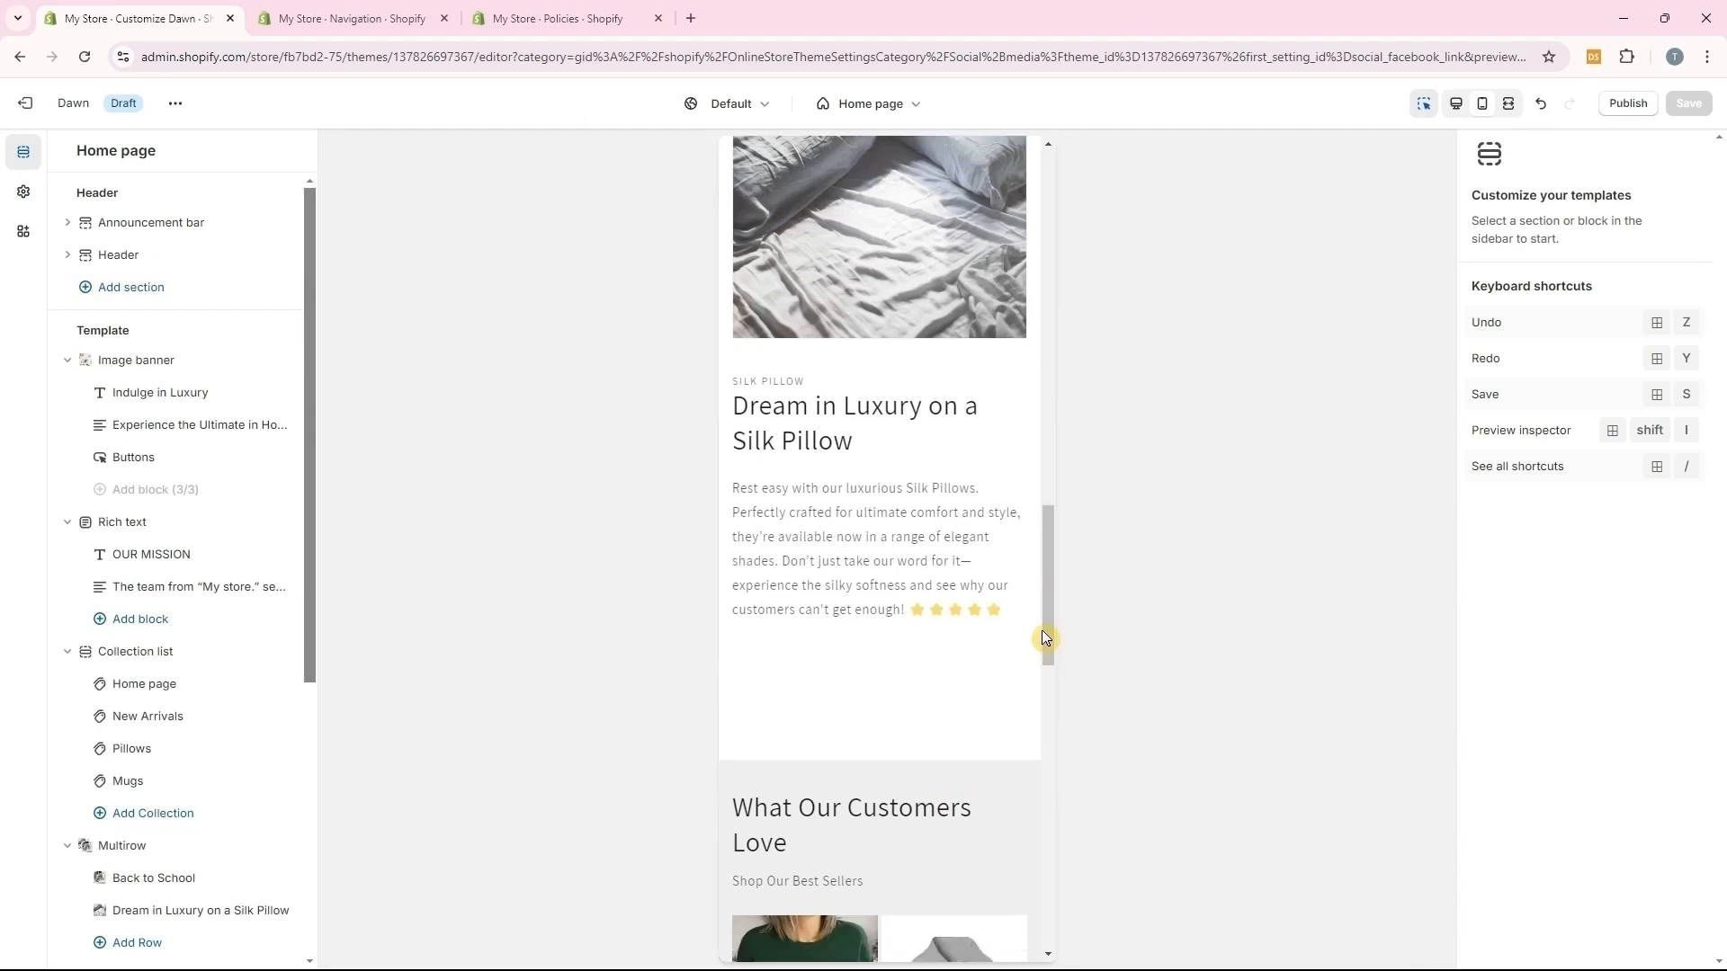
pyautogui.click(1508, 106)
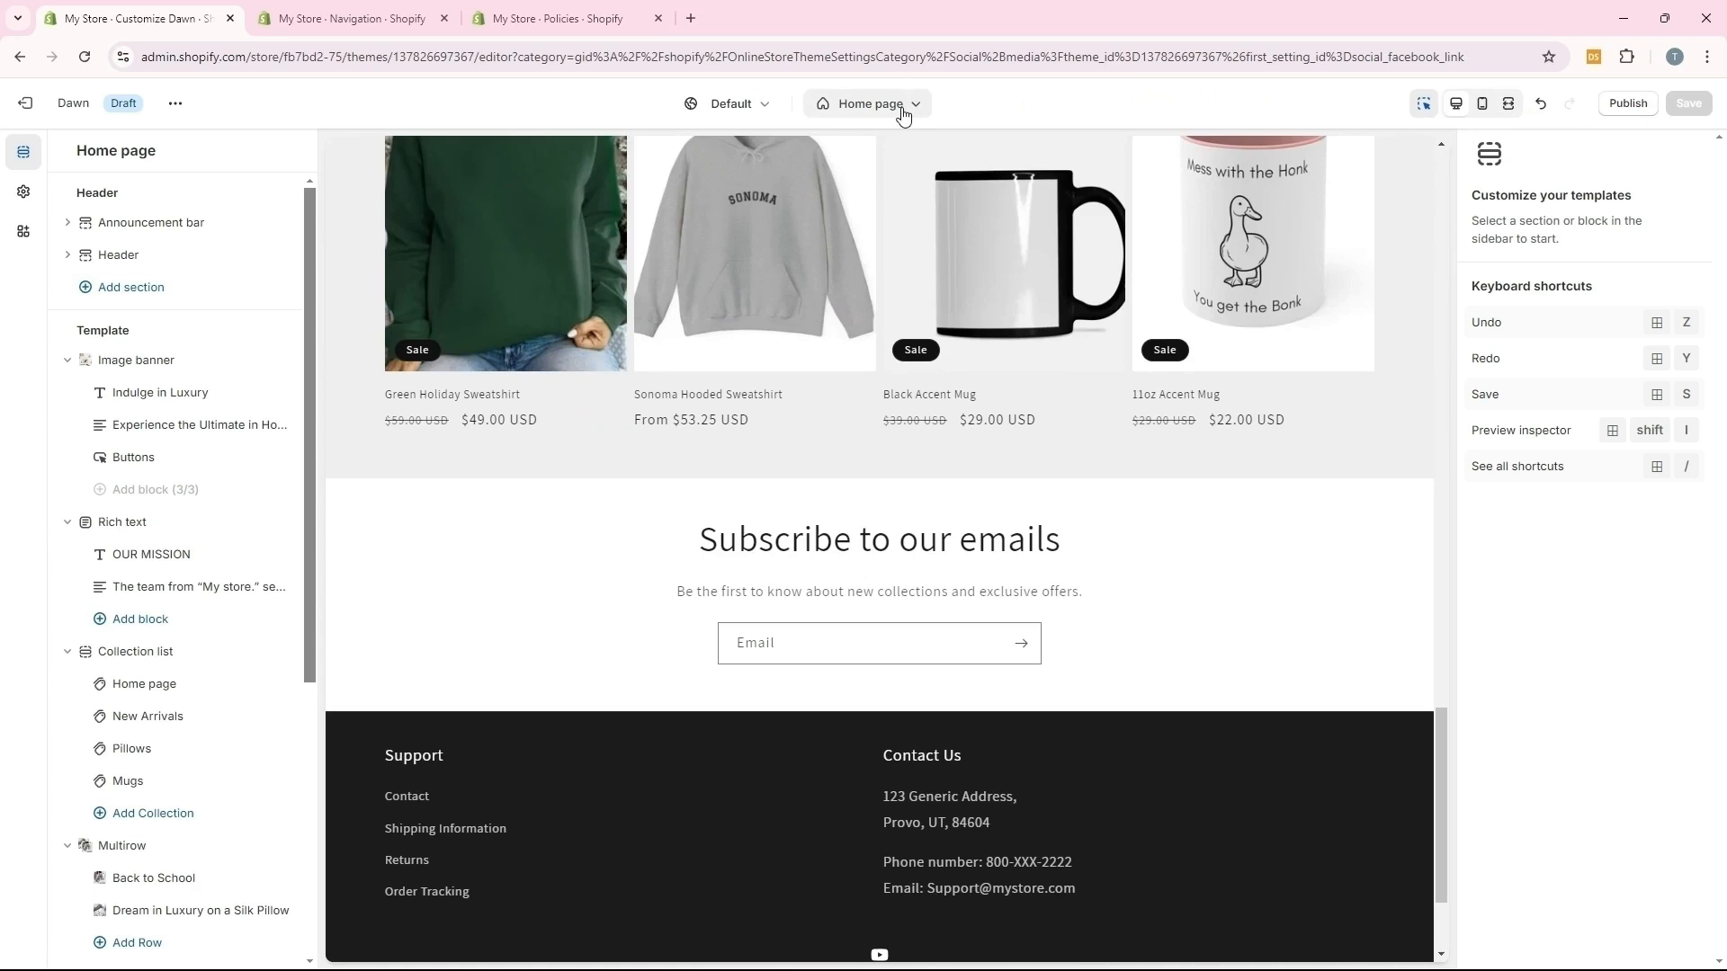
# Switch the theme editor to the Default product template and open the Product information section's settings
pyautogui.click(853, 123)
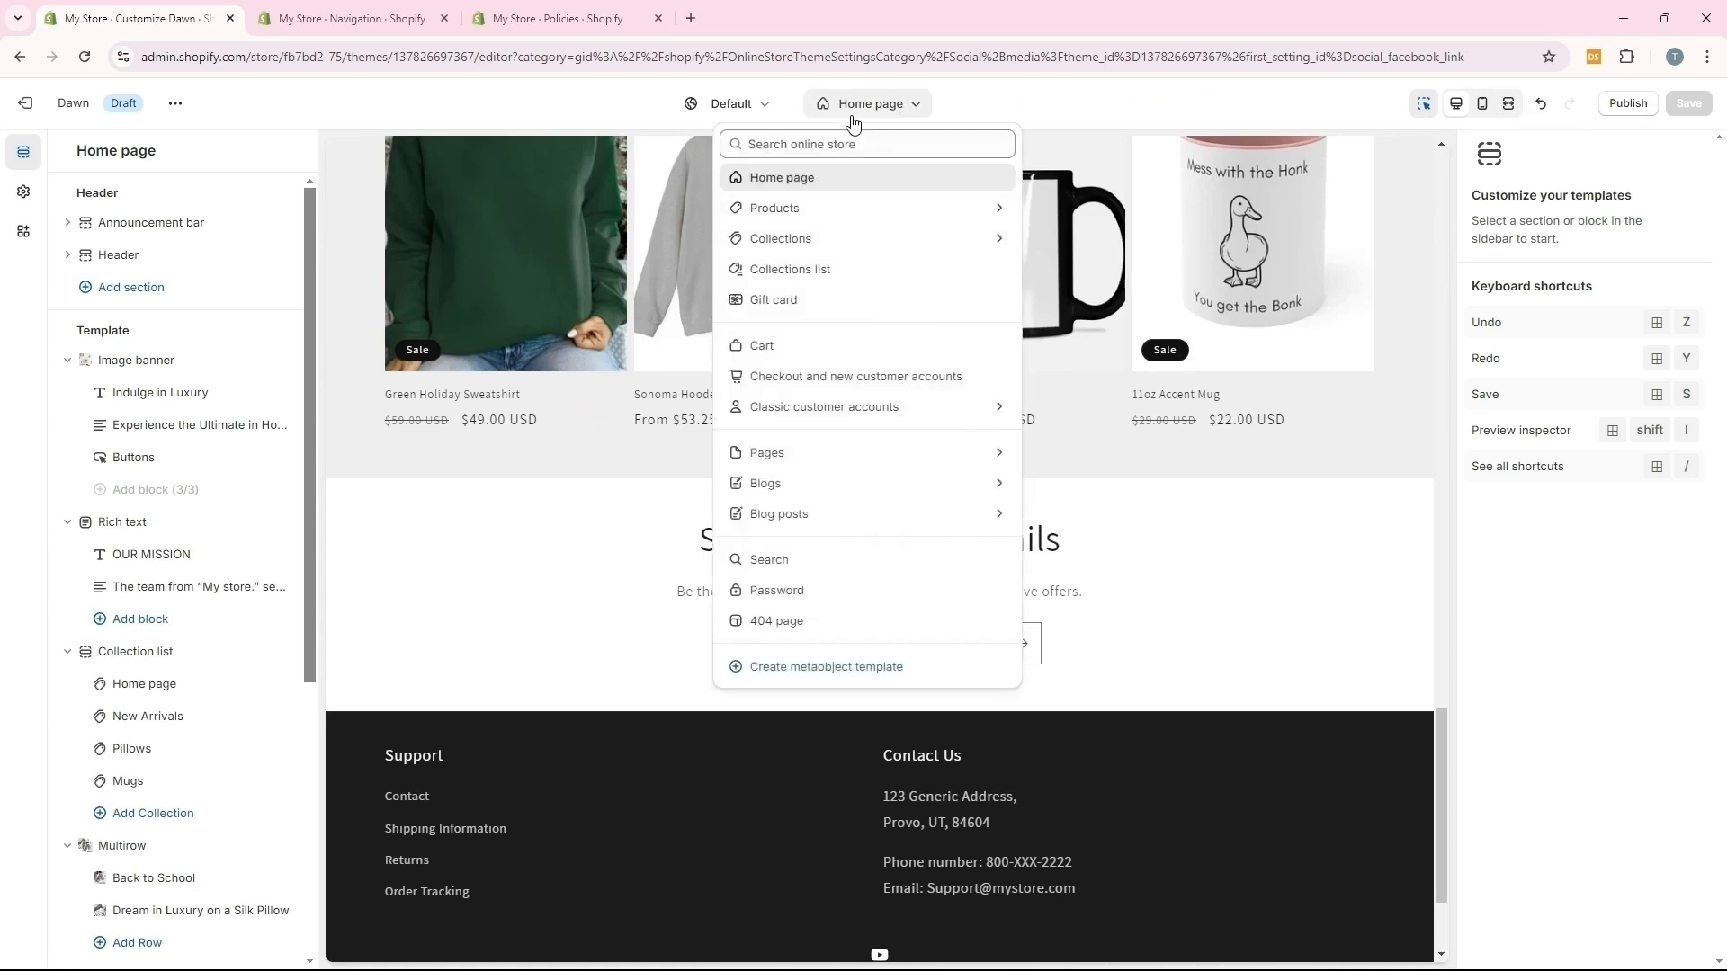
pyautogui.click(796, 207)
pyautogui.click(767, 236)
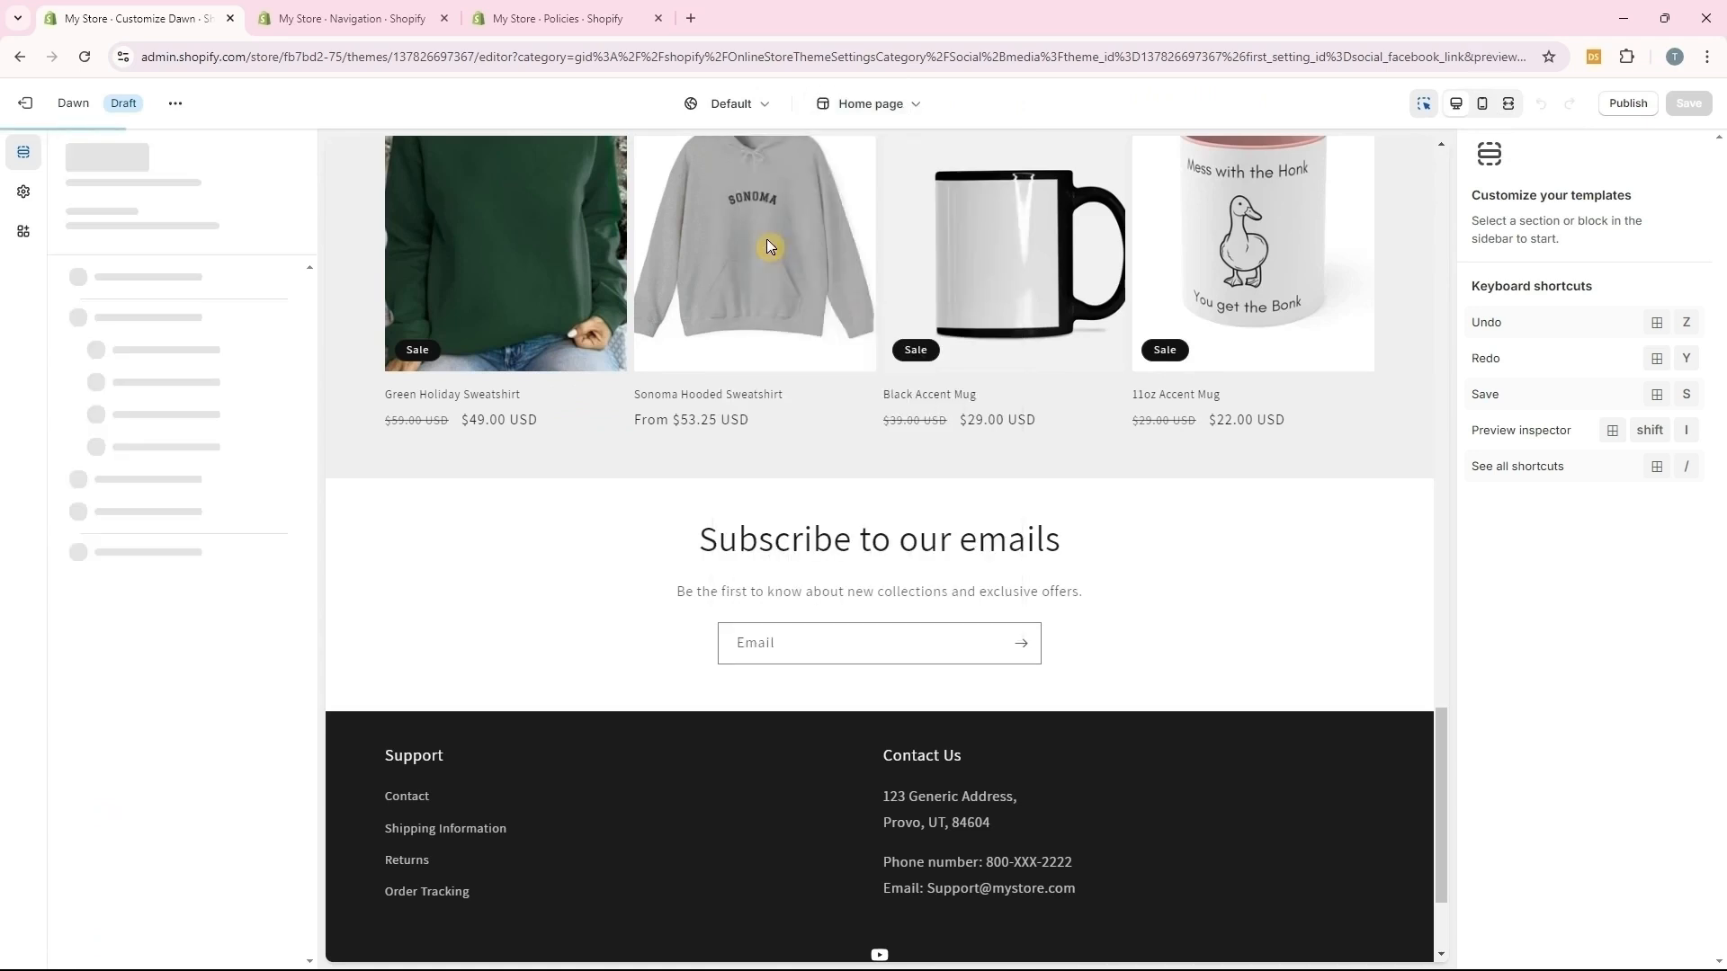
pyautogui.click(164, 430)
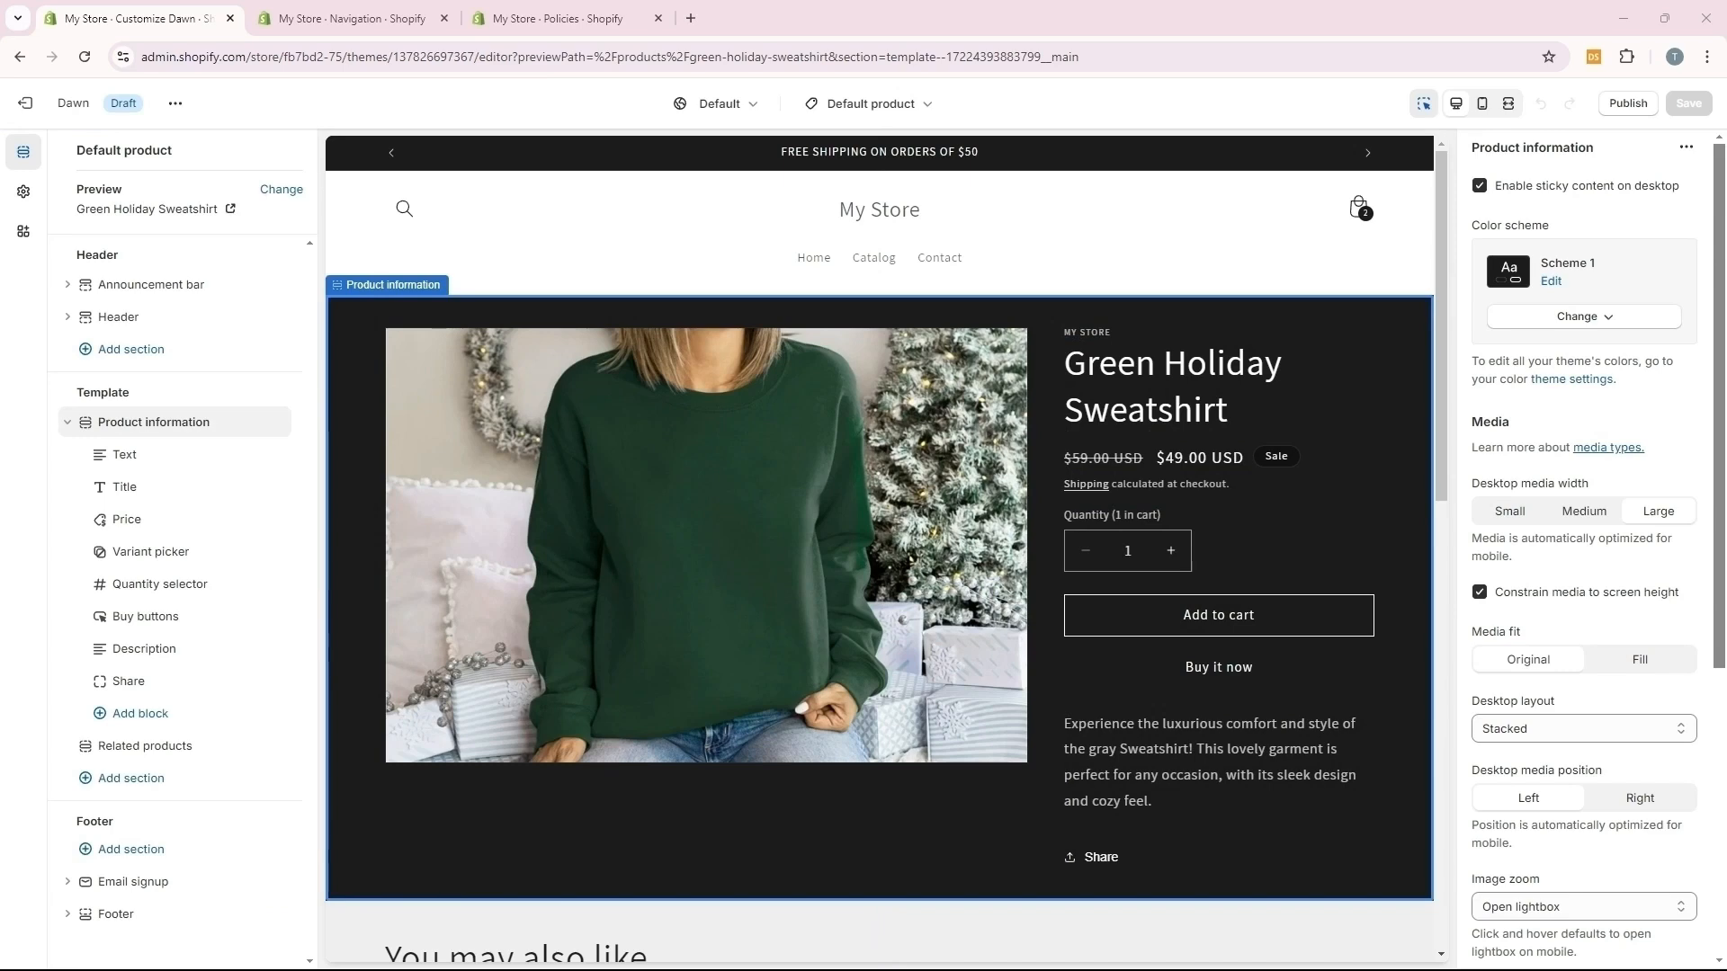
# Set the Product information section's color scheme to Scheme 2 and save the change
pyautogui.click(1577, 319)
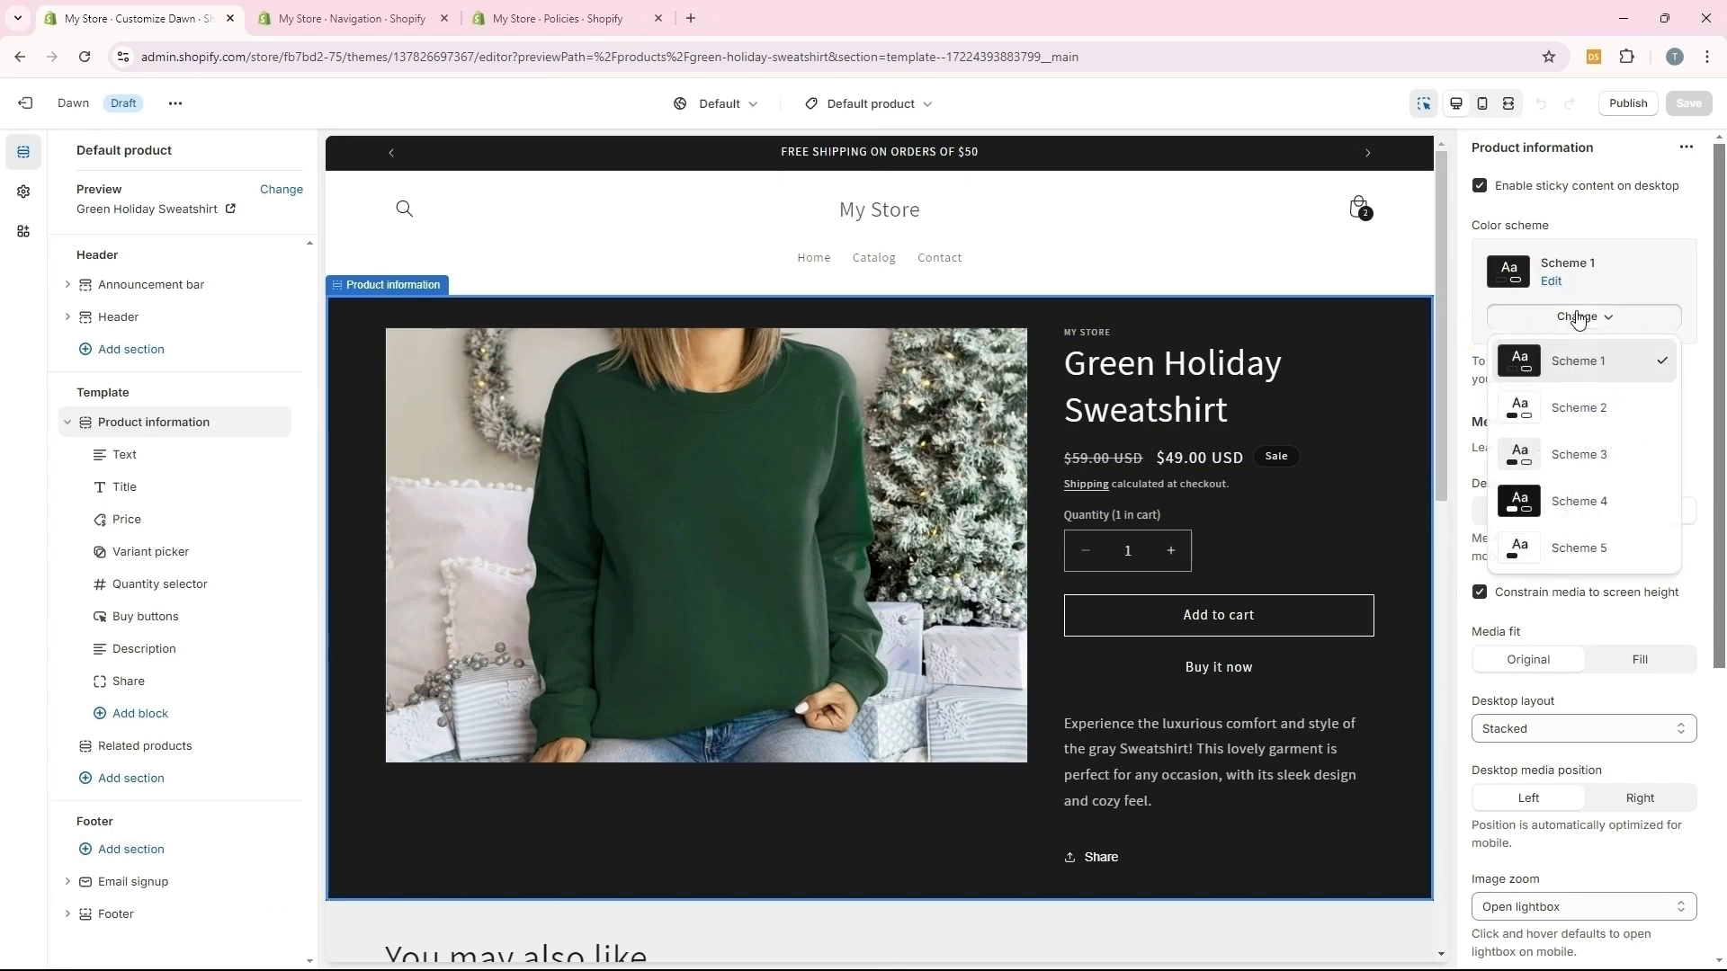
pyautogui.click(1594, 409)
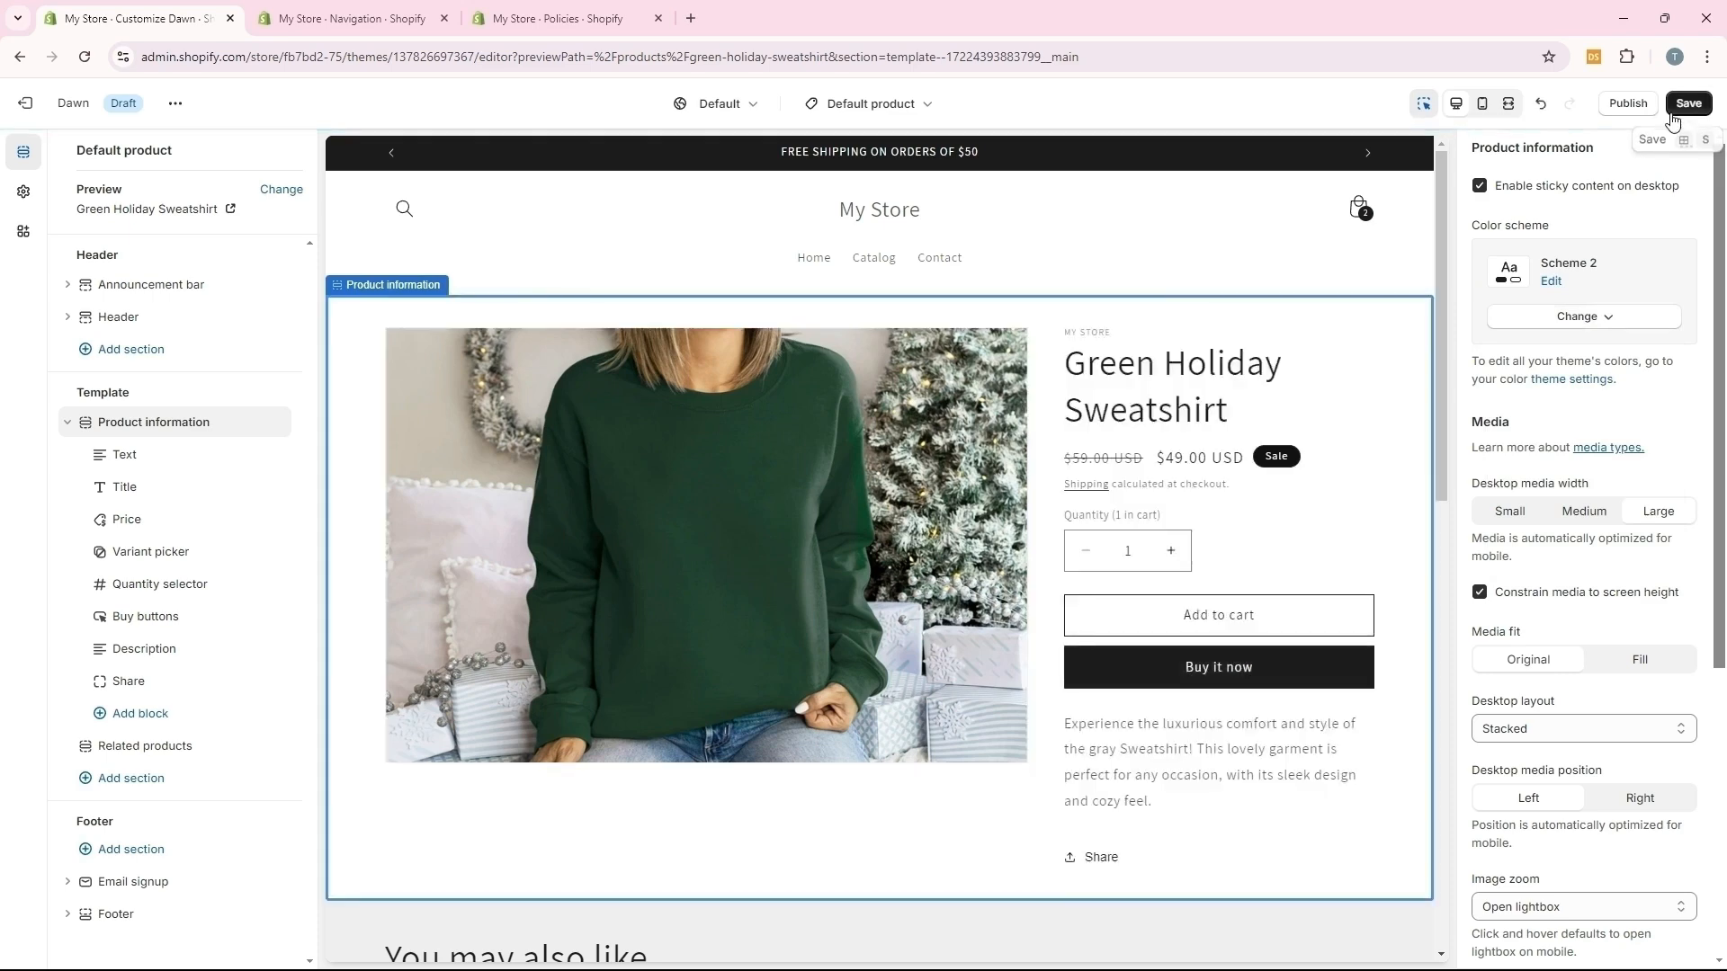
pyautogui.click(1688, 103)
# Review the image zoom options and preview the sweatshirt image with the Open lightbox zoom
pyautogui.scroll(-2, 1655, 377)
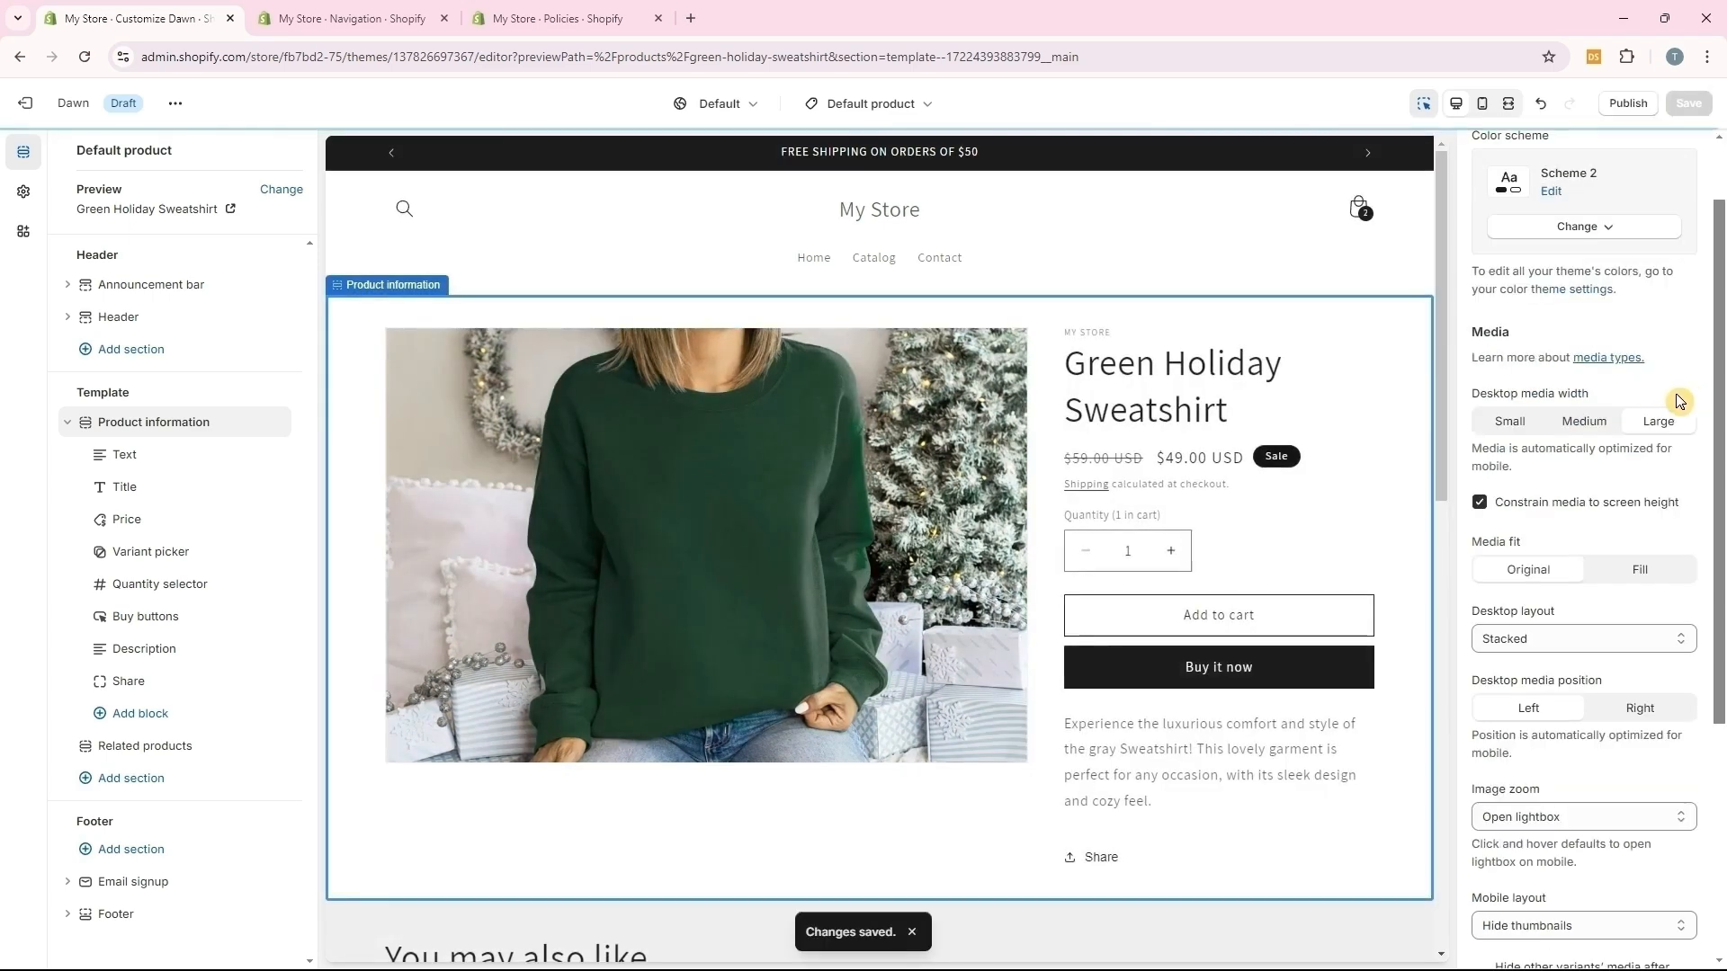
pyautogui.scroll(-3, 1624, 436)
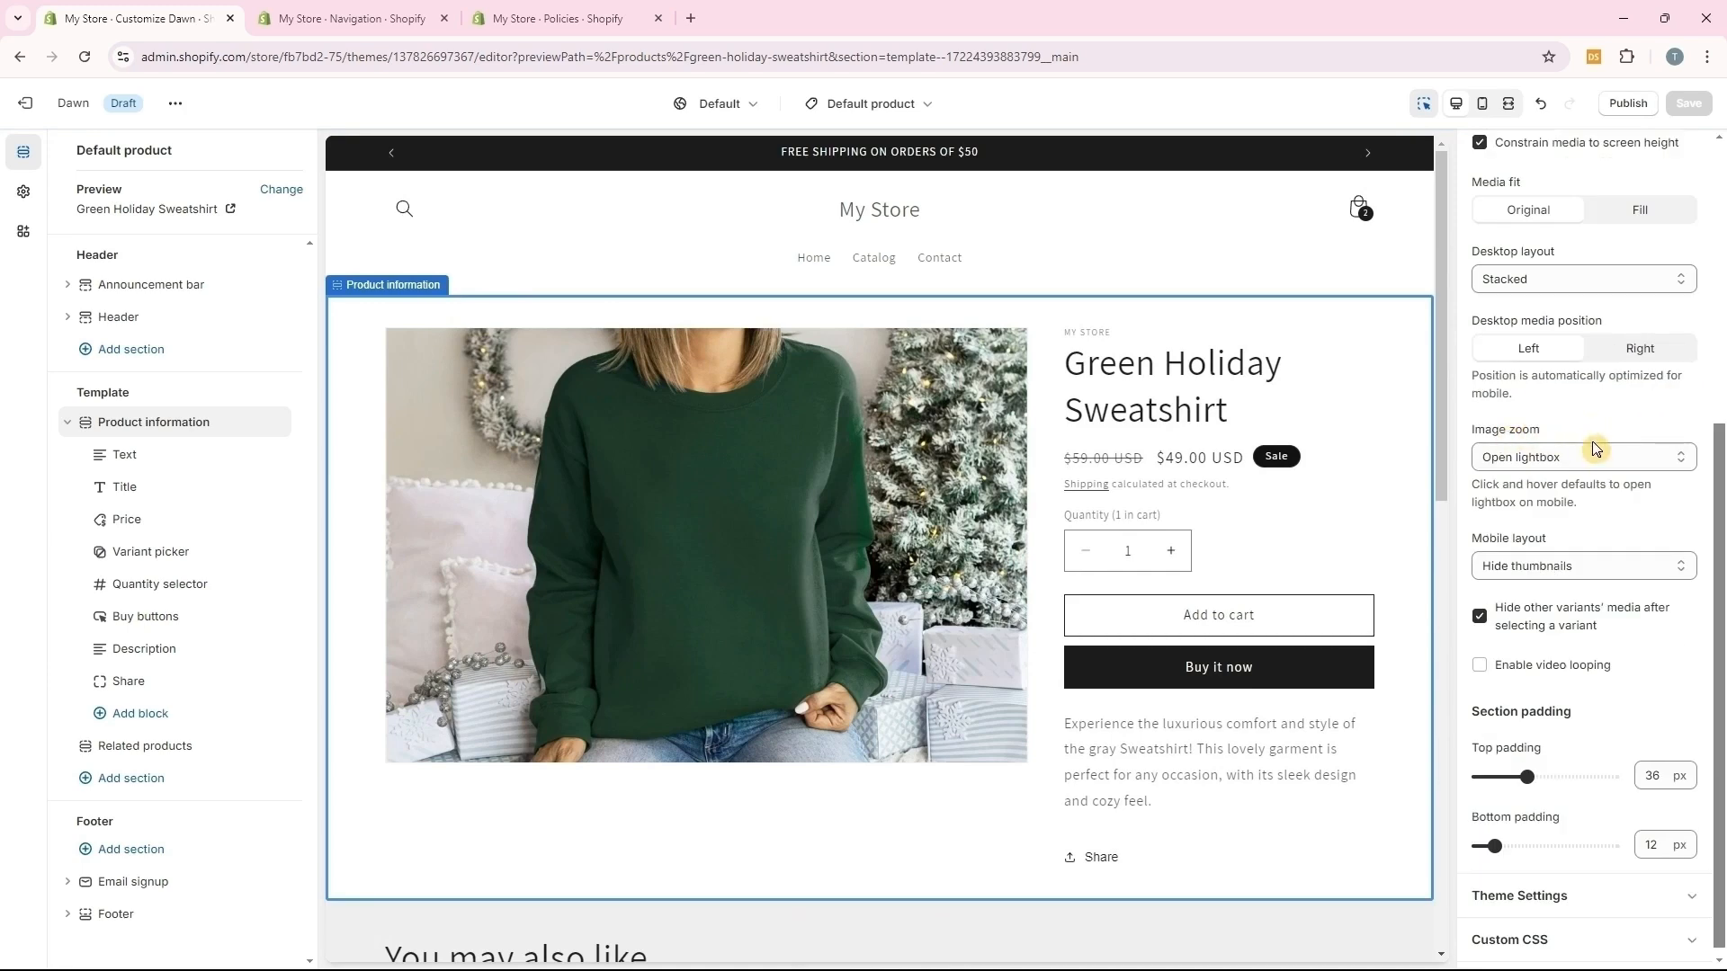
pyautogui.click(1529, 461)
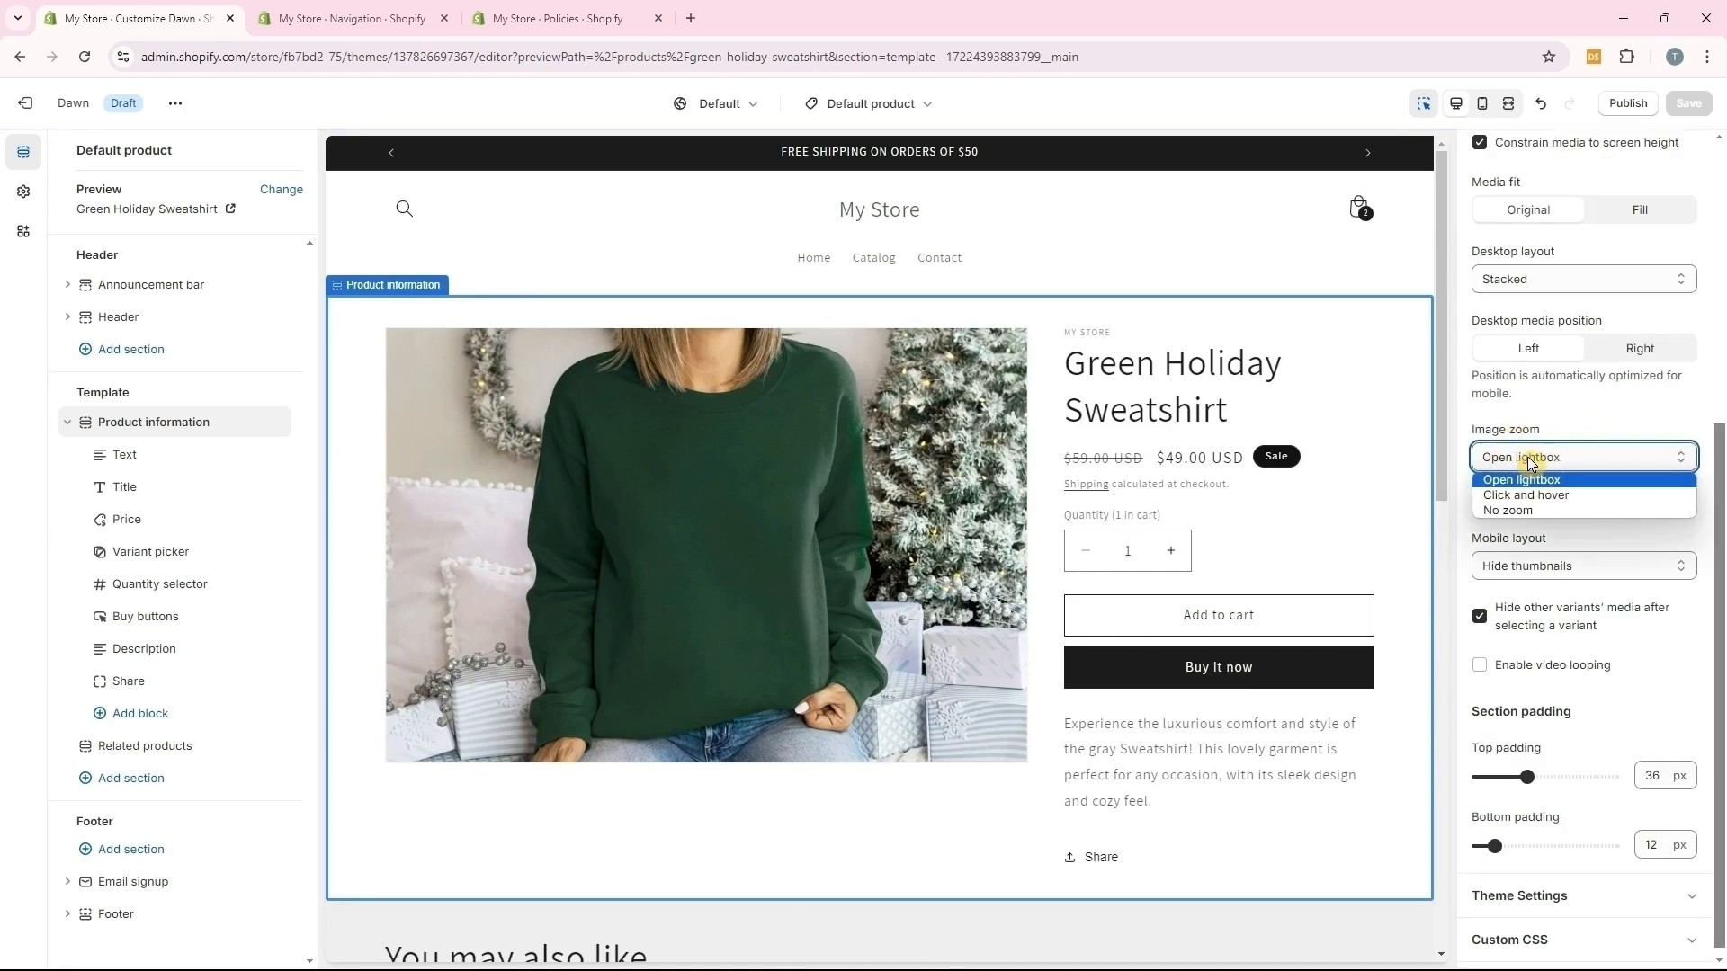
pyautogui.click(820, 468)
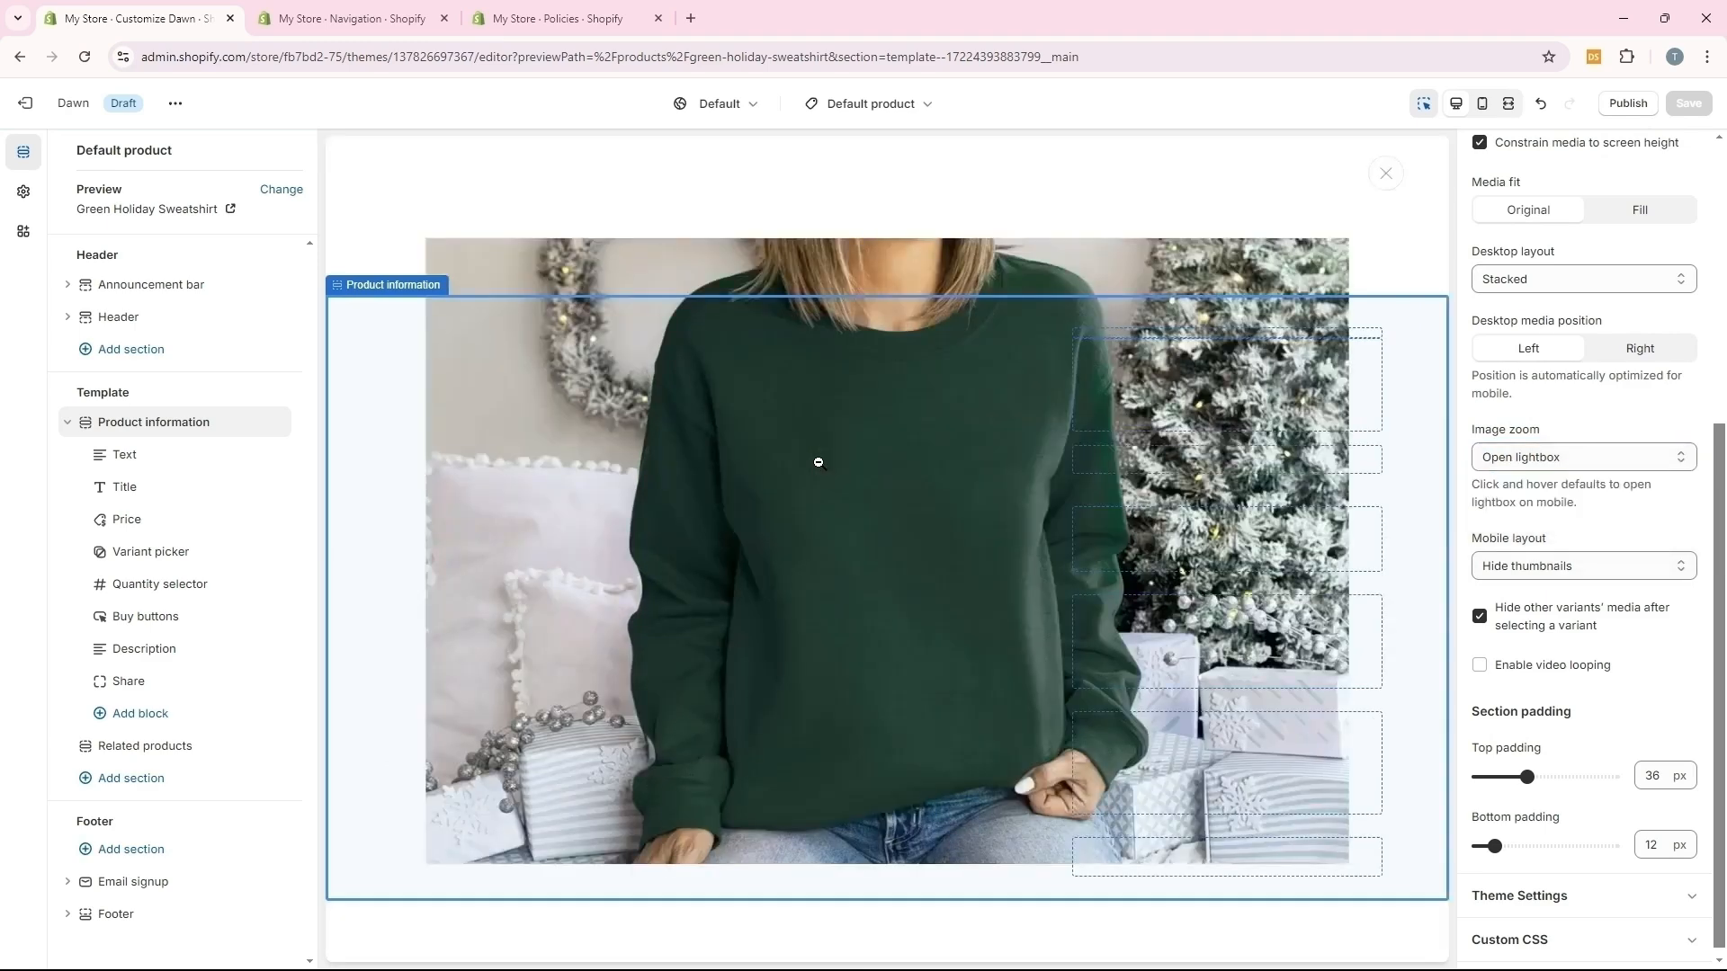
# Try the Click and hover and No zoom settings for image zoom on the product image, and restore Open lightbox
pyautogui.click(1565, 461)
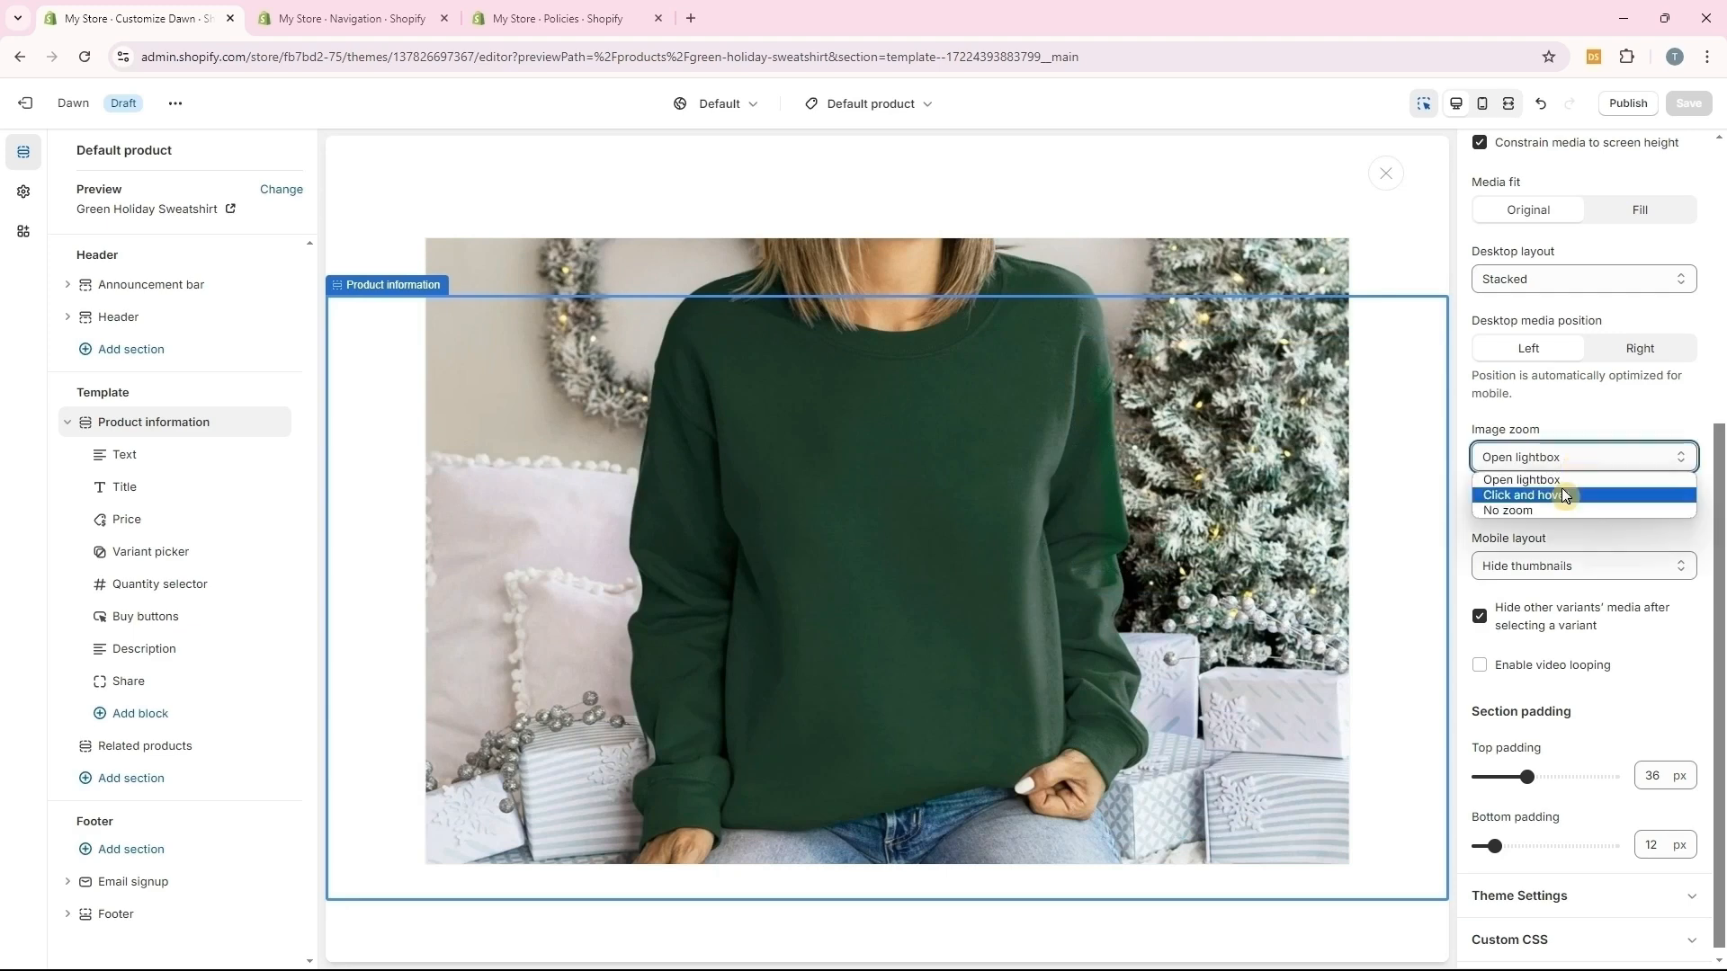
pyautogui.click(1564, 489)
pyautogui.moveTo(783, 486)
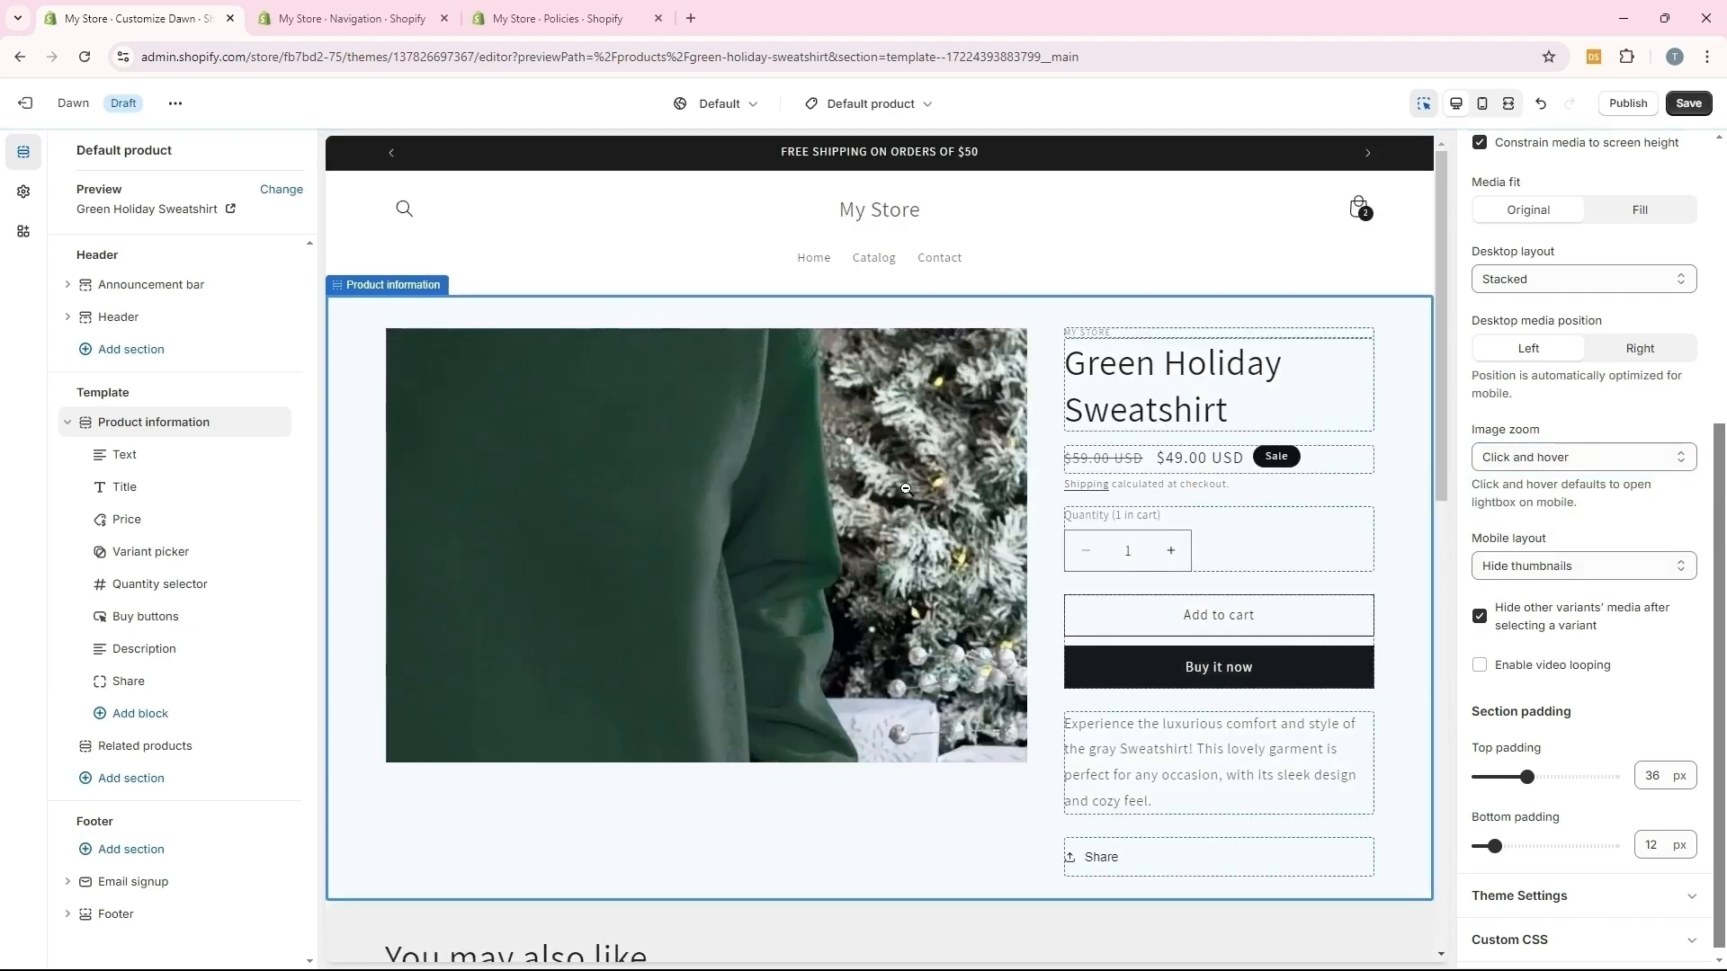
pyautogui.click(1569, 465)
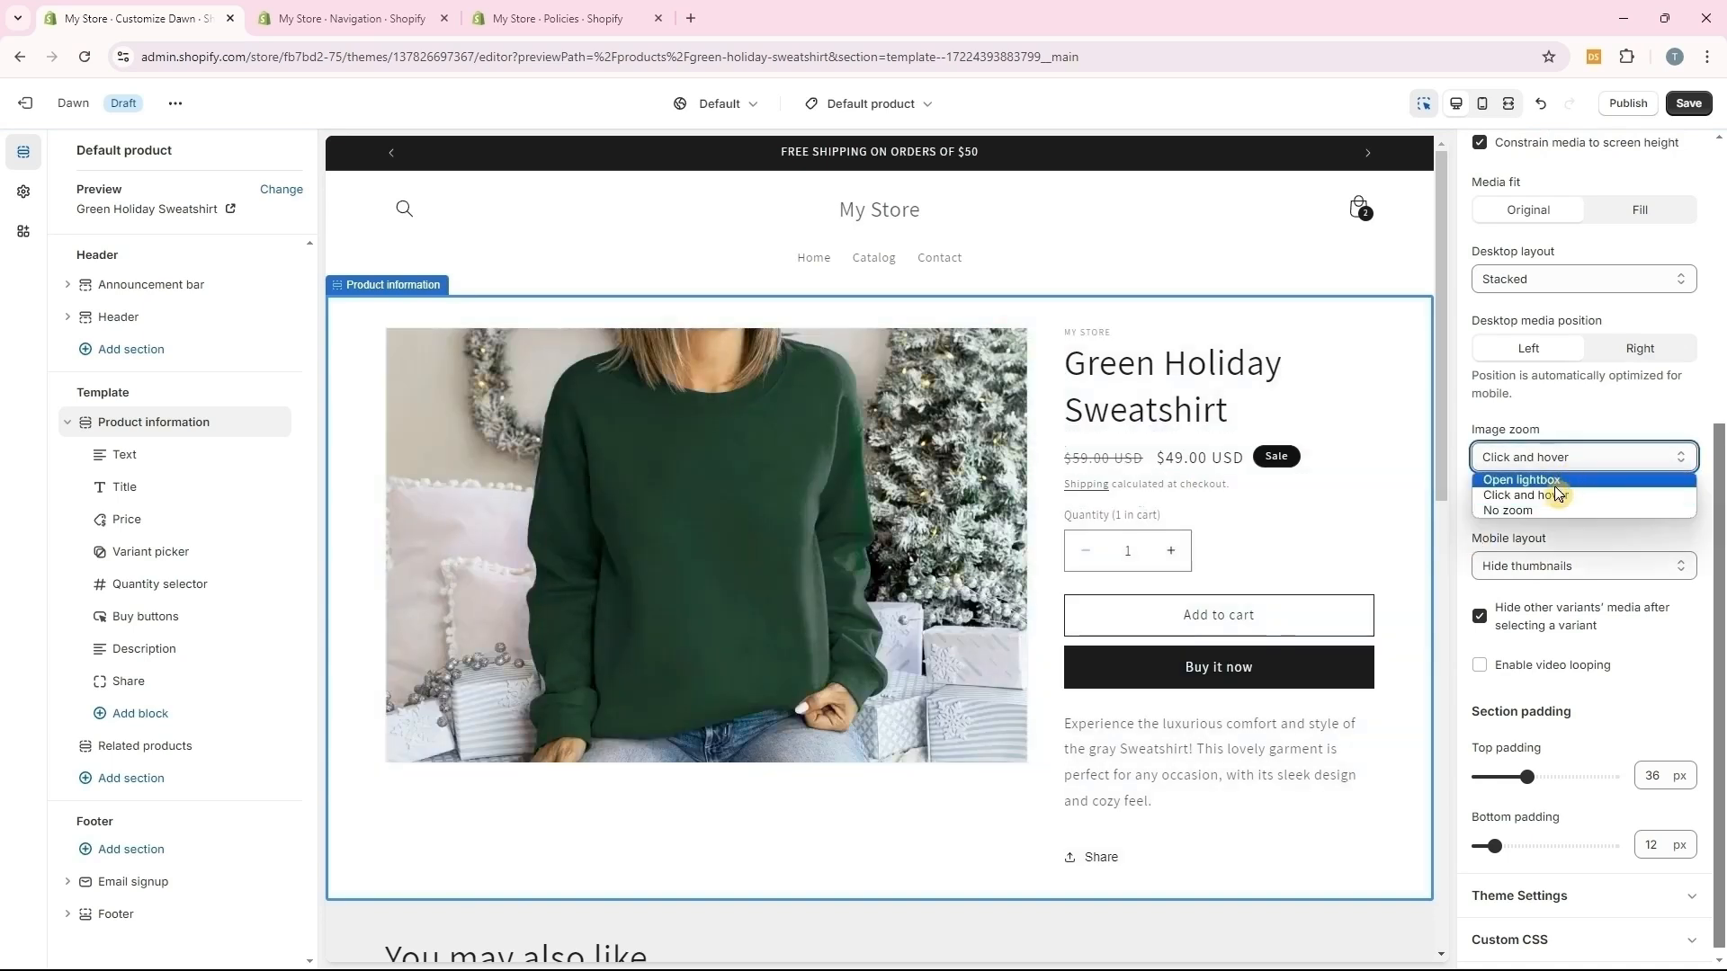
pyautogui.click(1536, 510)
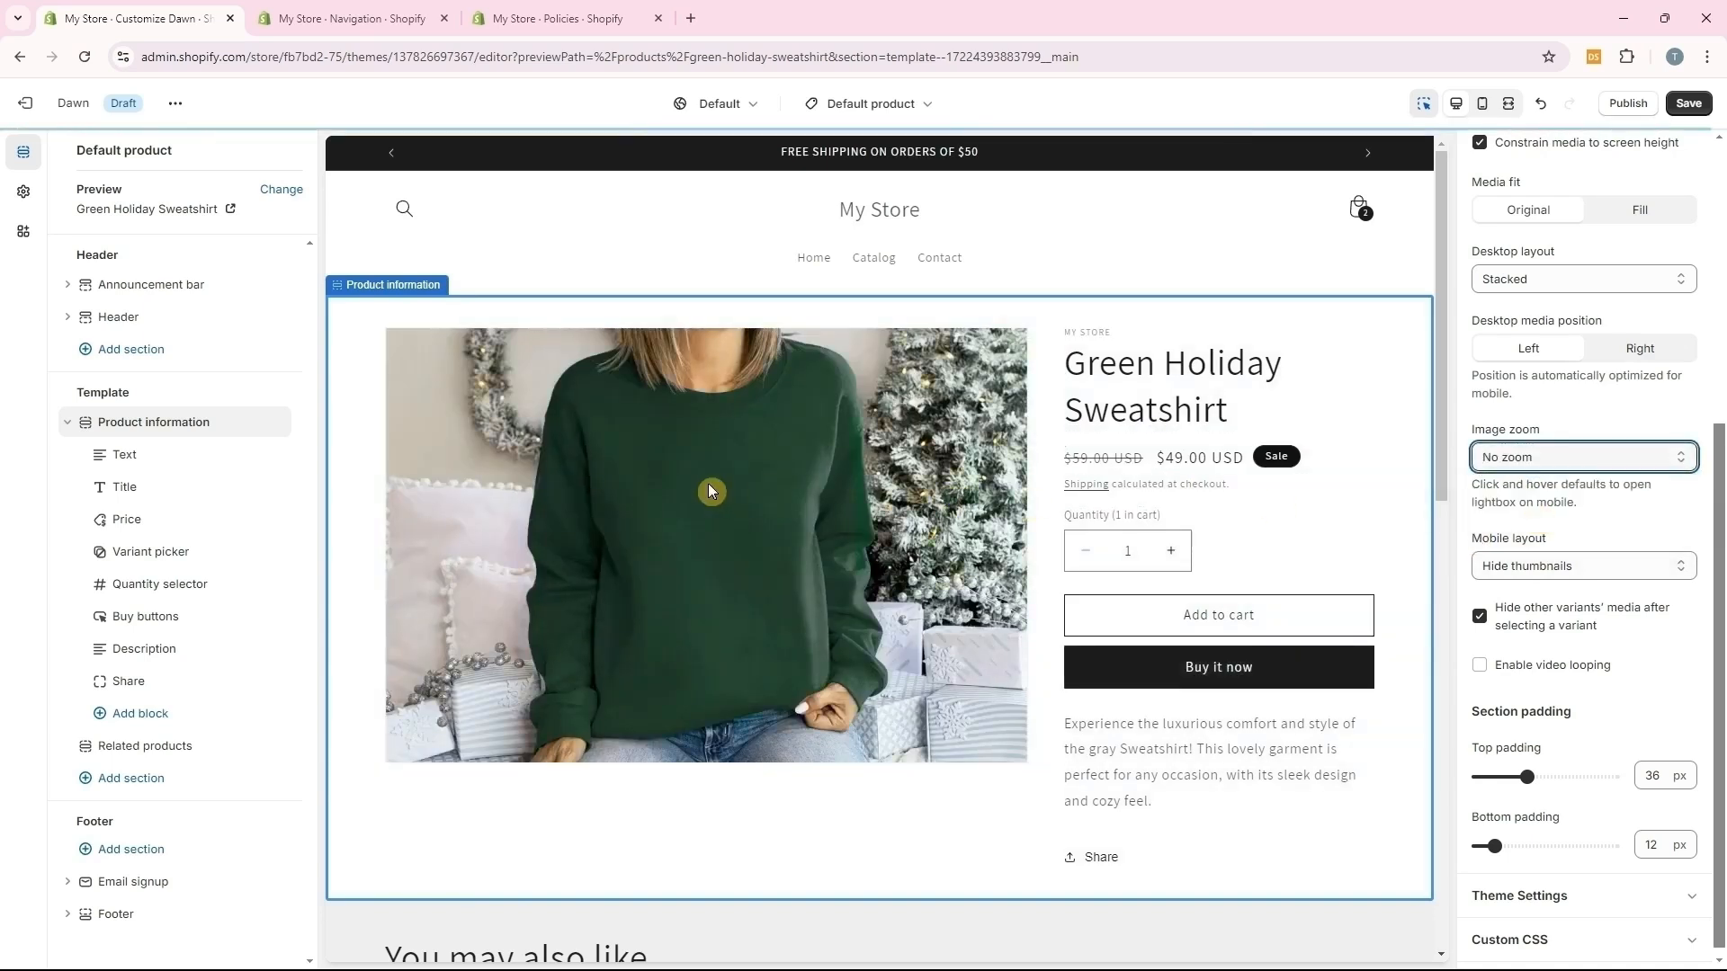
pyautogui.click(1555, 469)
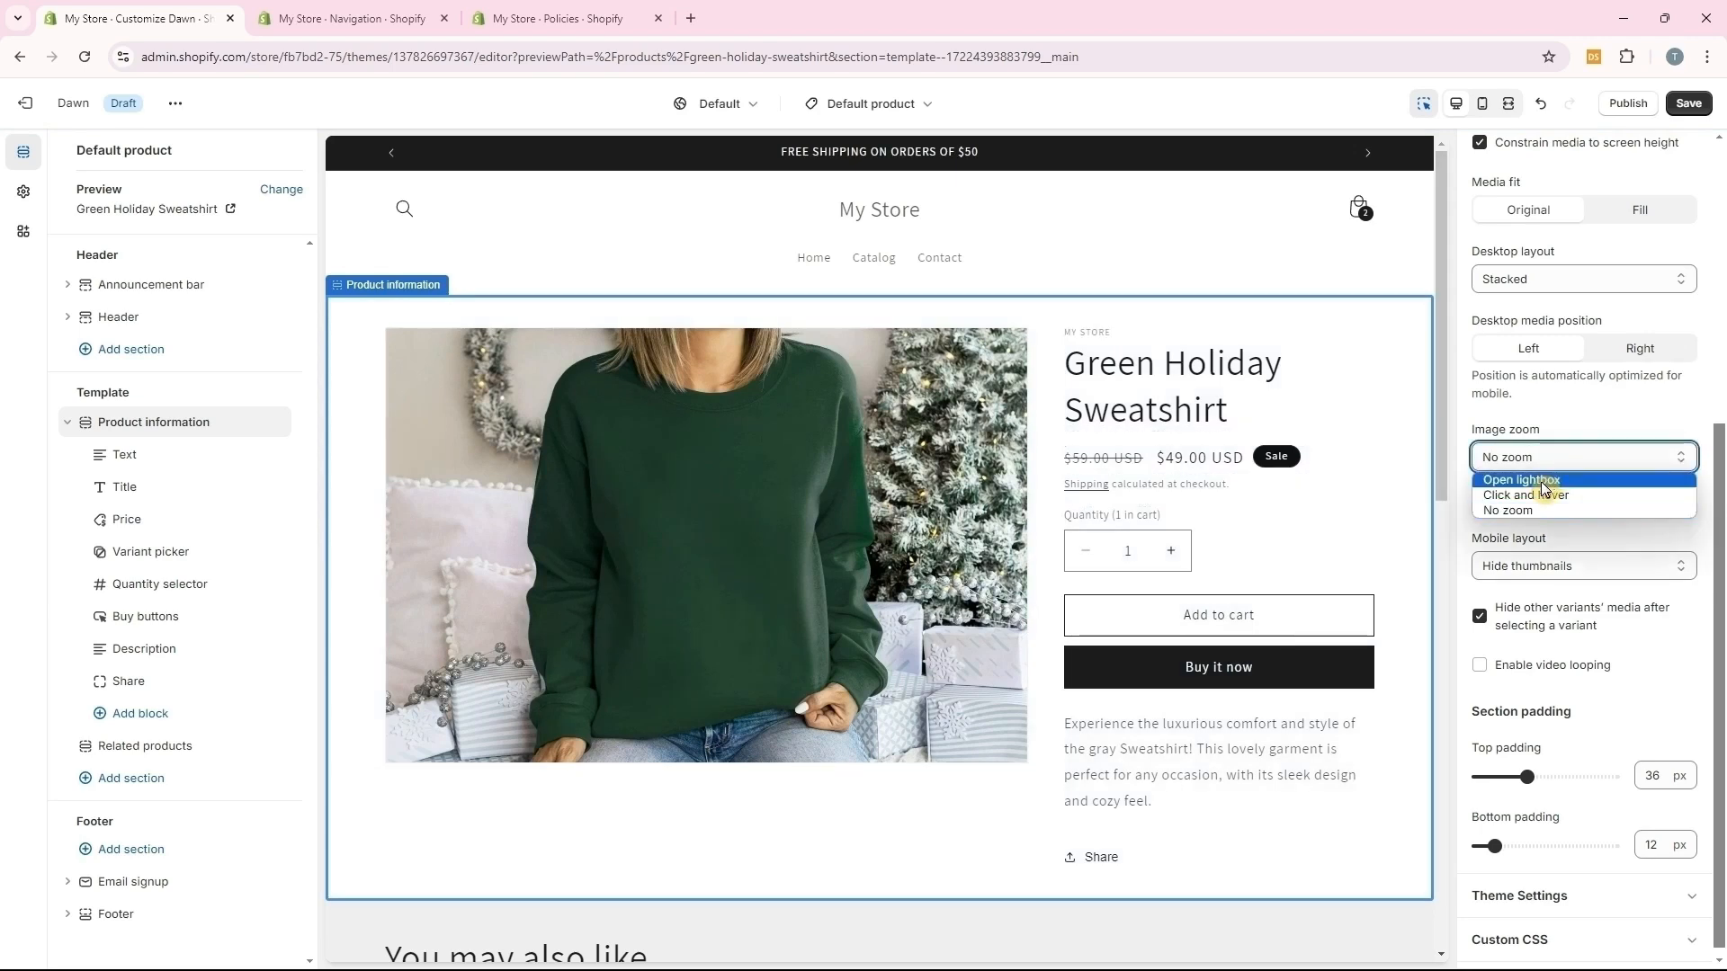
pyautogui.click(1542, 481)
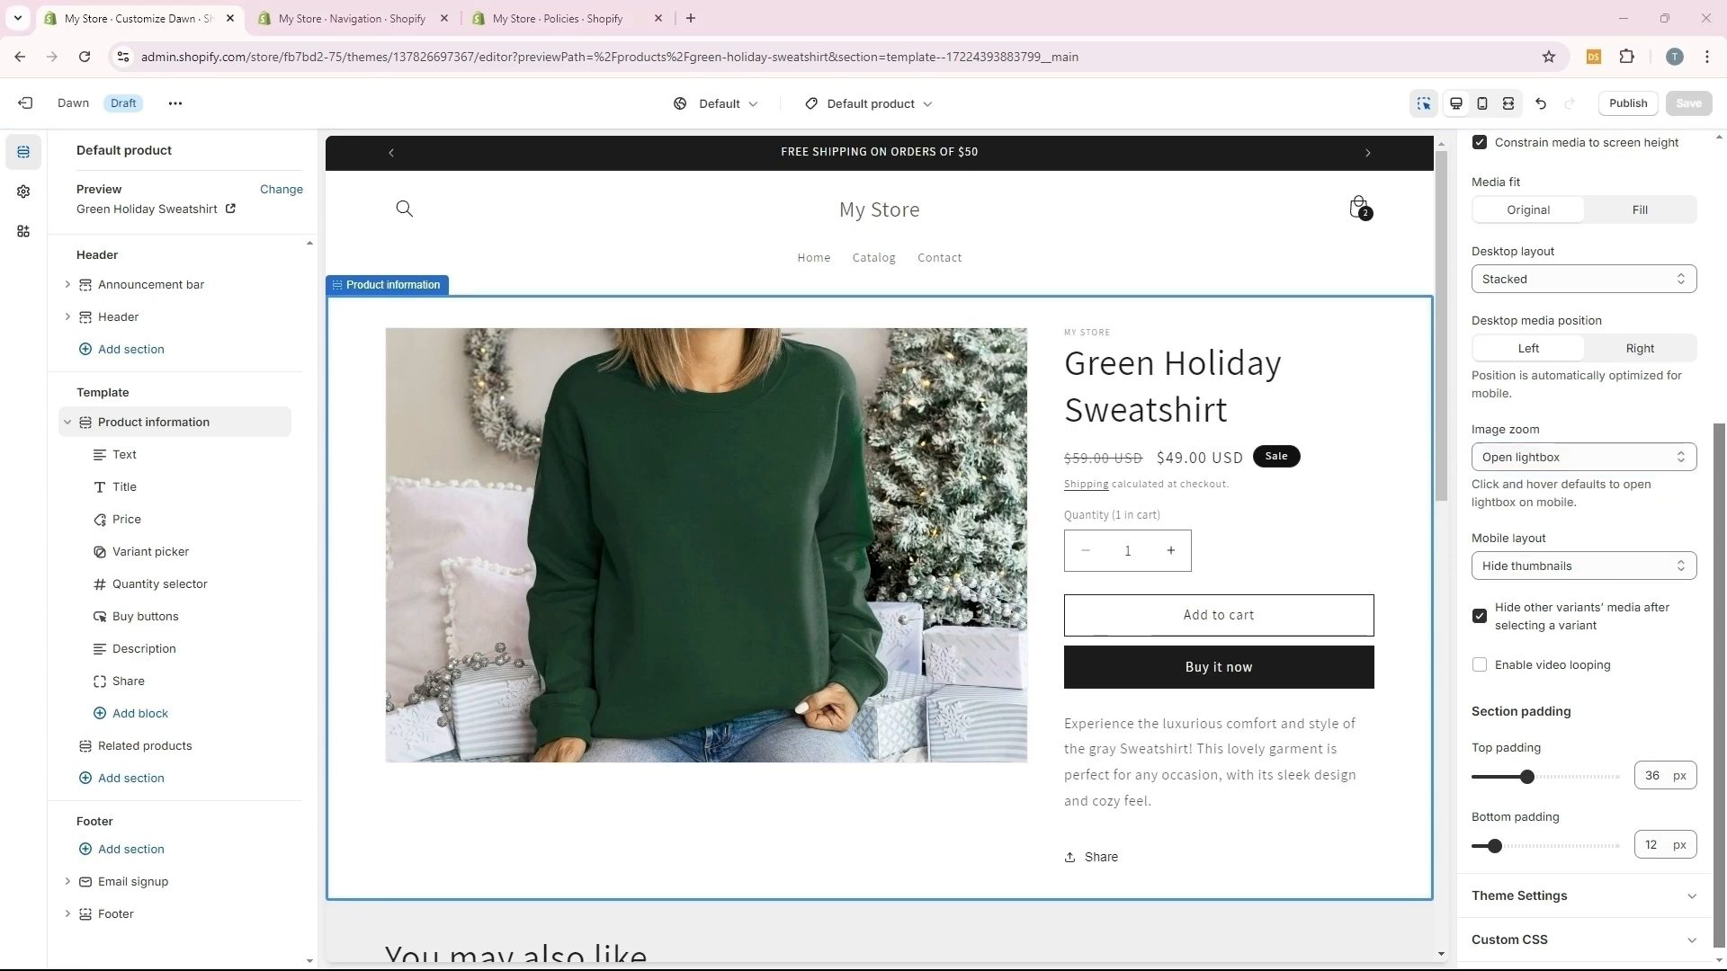
# Expand the section's Theme Settings and review the page width, currency code and badge color options
pyautogui.scroll(-1, 1554, 450)
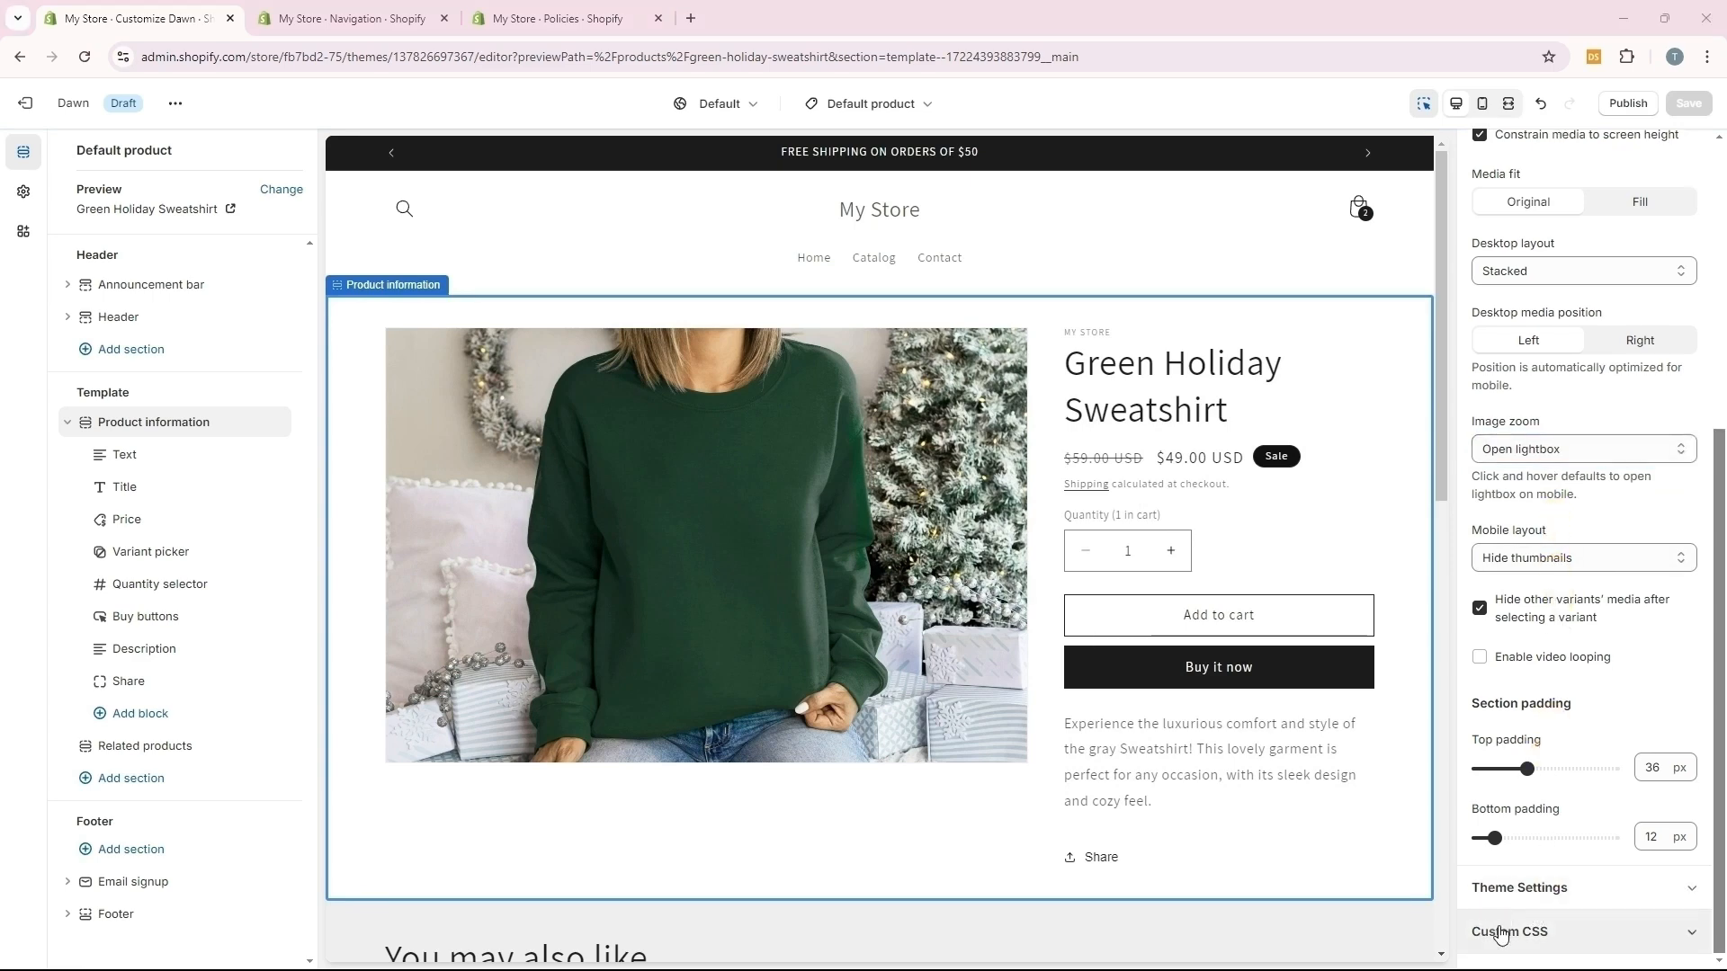
pyautogui.click(1645, 893)
pyautogui.scroll(-3, 1596, 782)
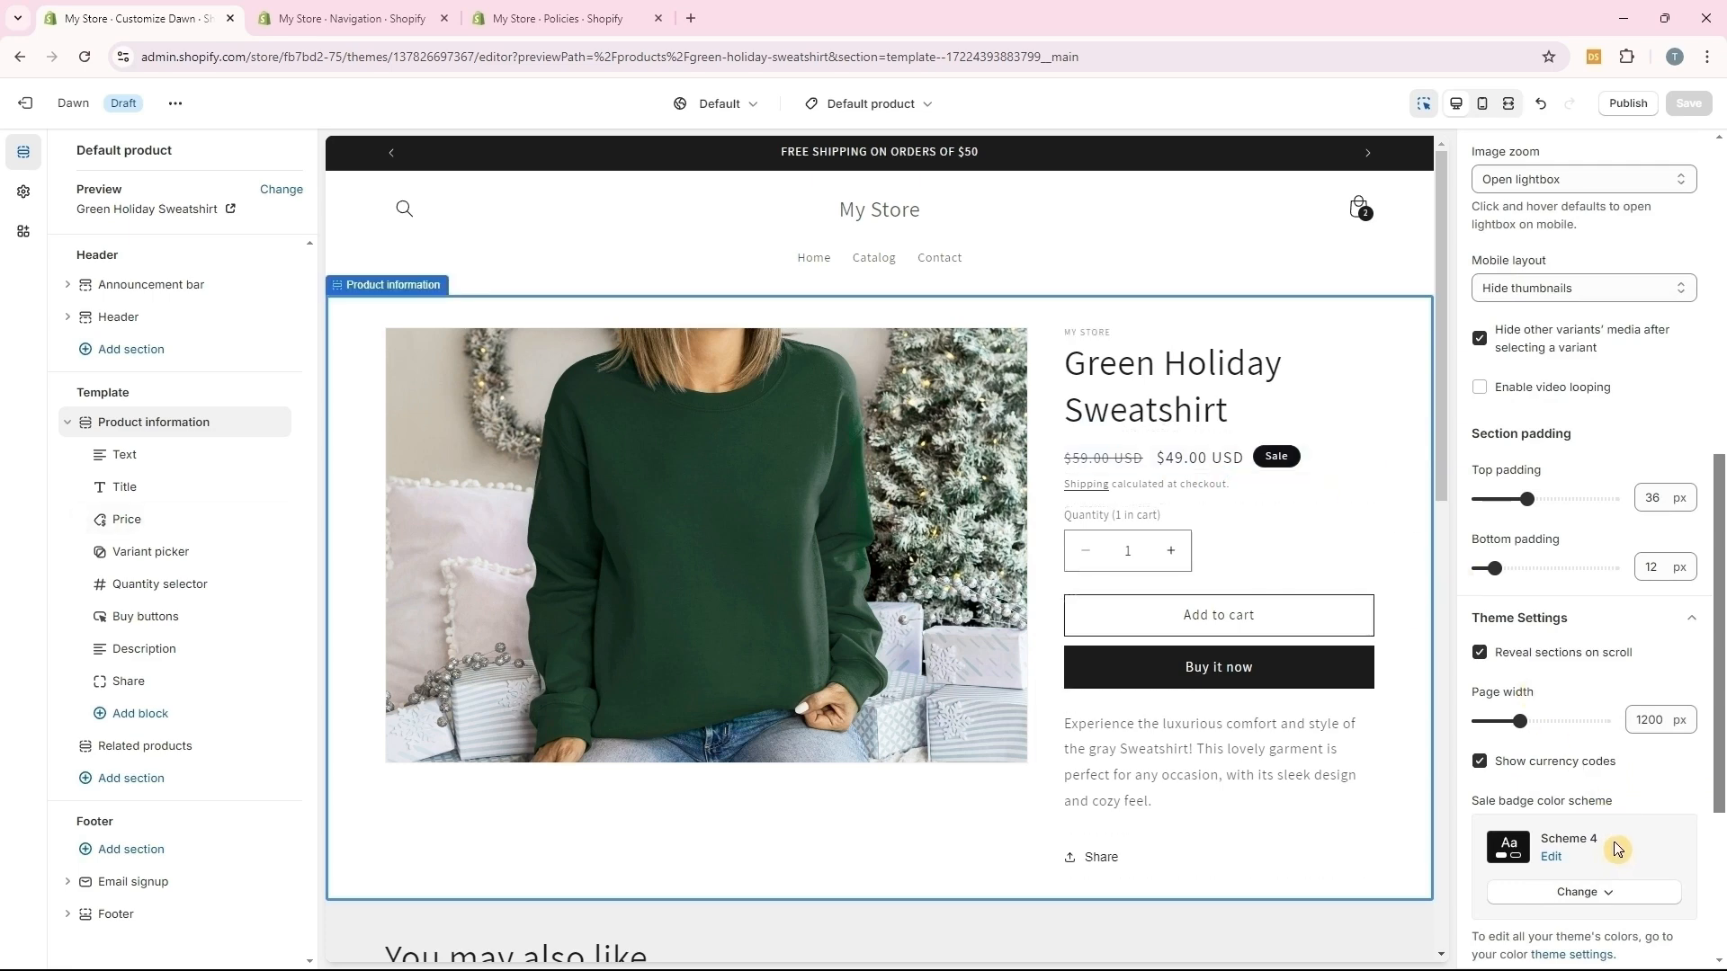
pyautogui.scroll(-4, 1615, 855)
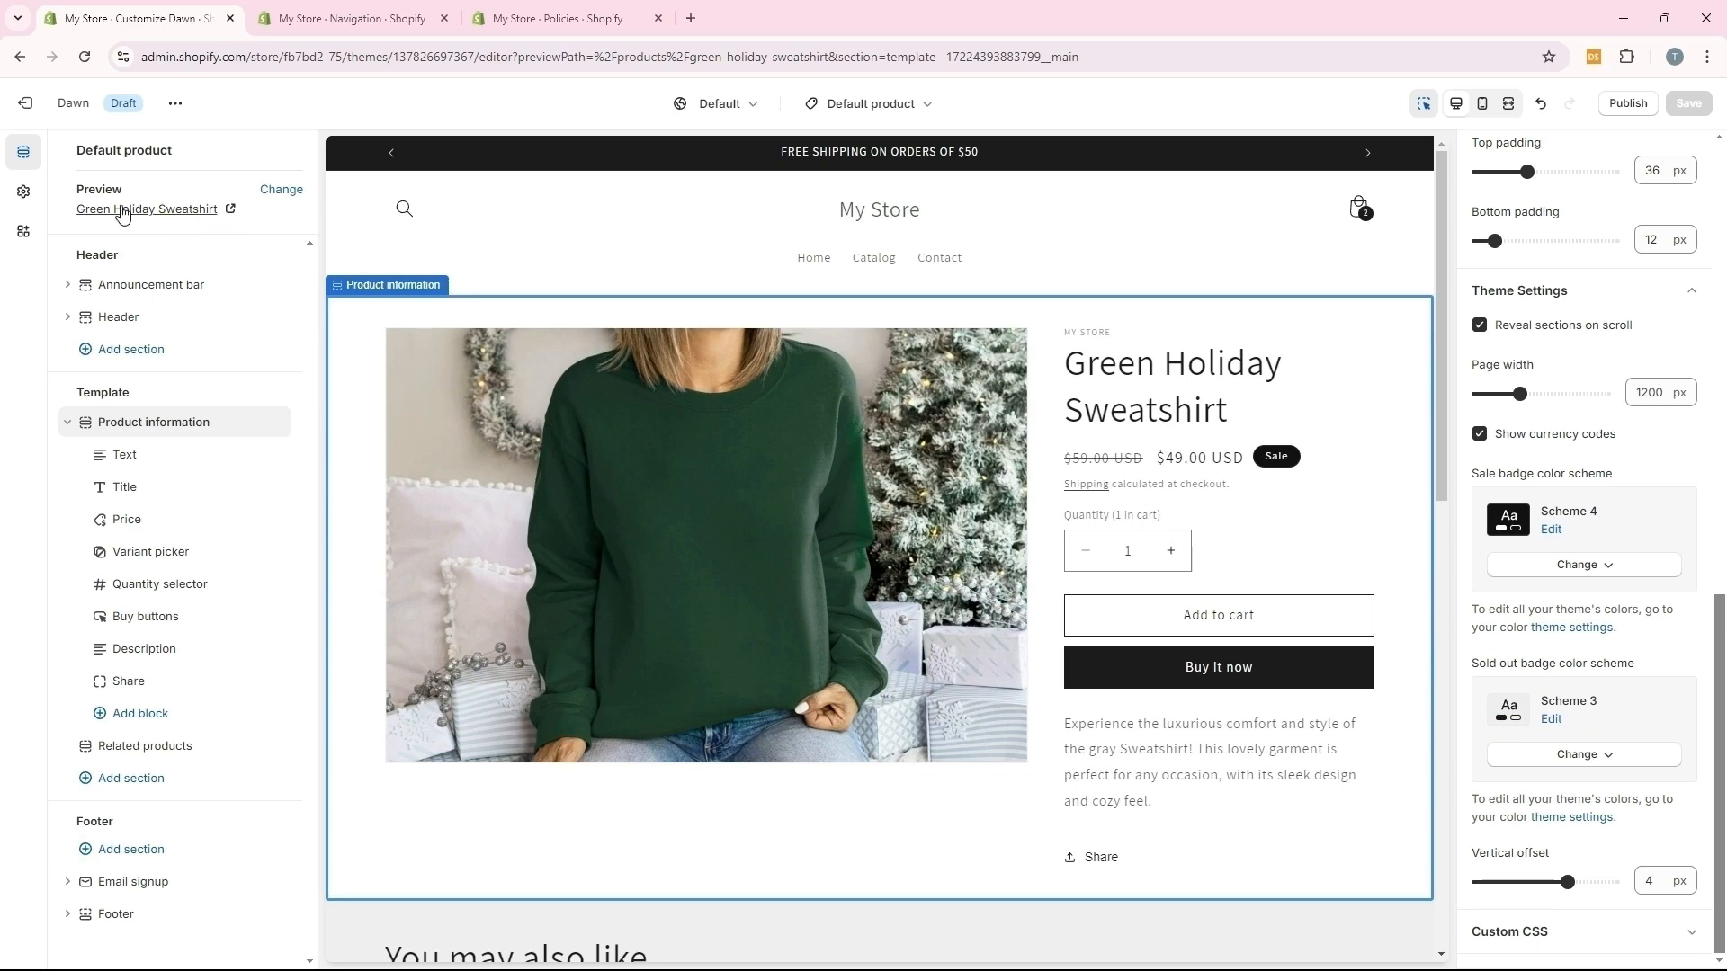
# Change the preview product to Beautiful Day Pillow and check its inventory in the store's product list
pyautogui.click(276, 192)
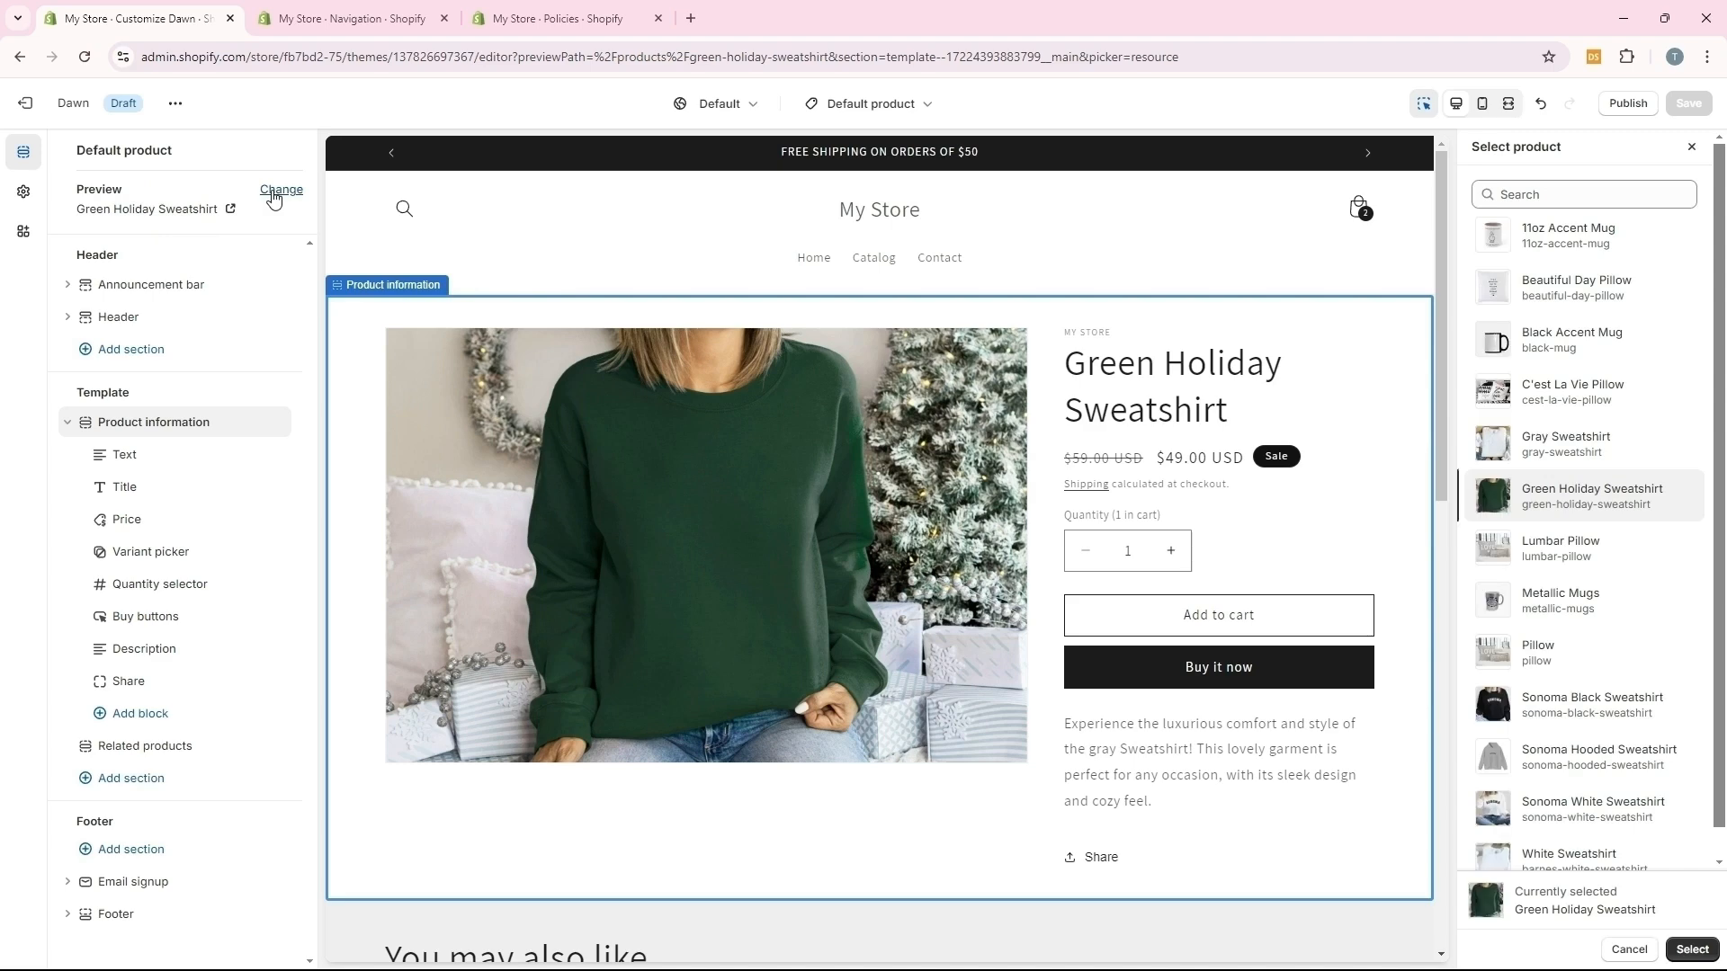
pyautogui.click(1534, 286)
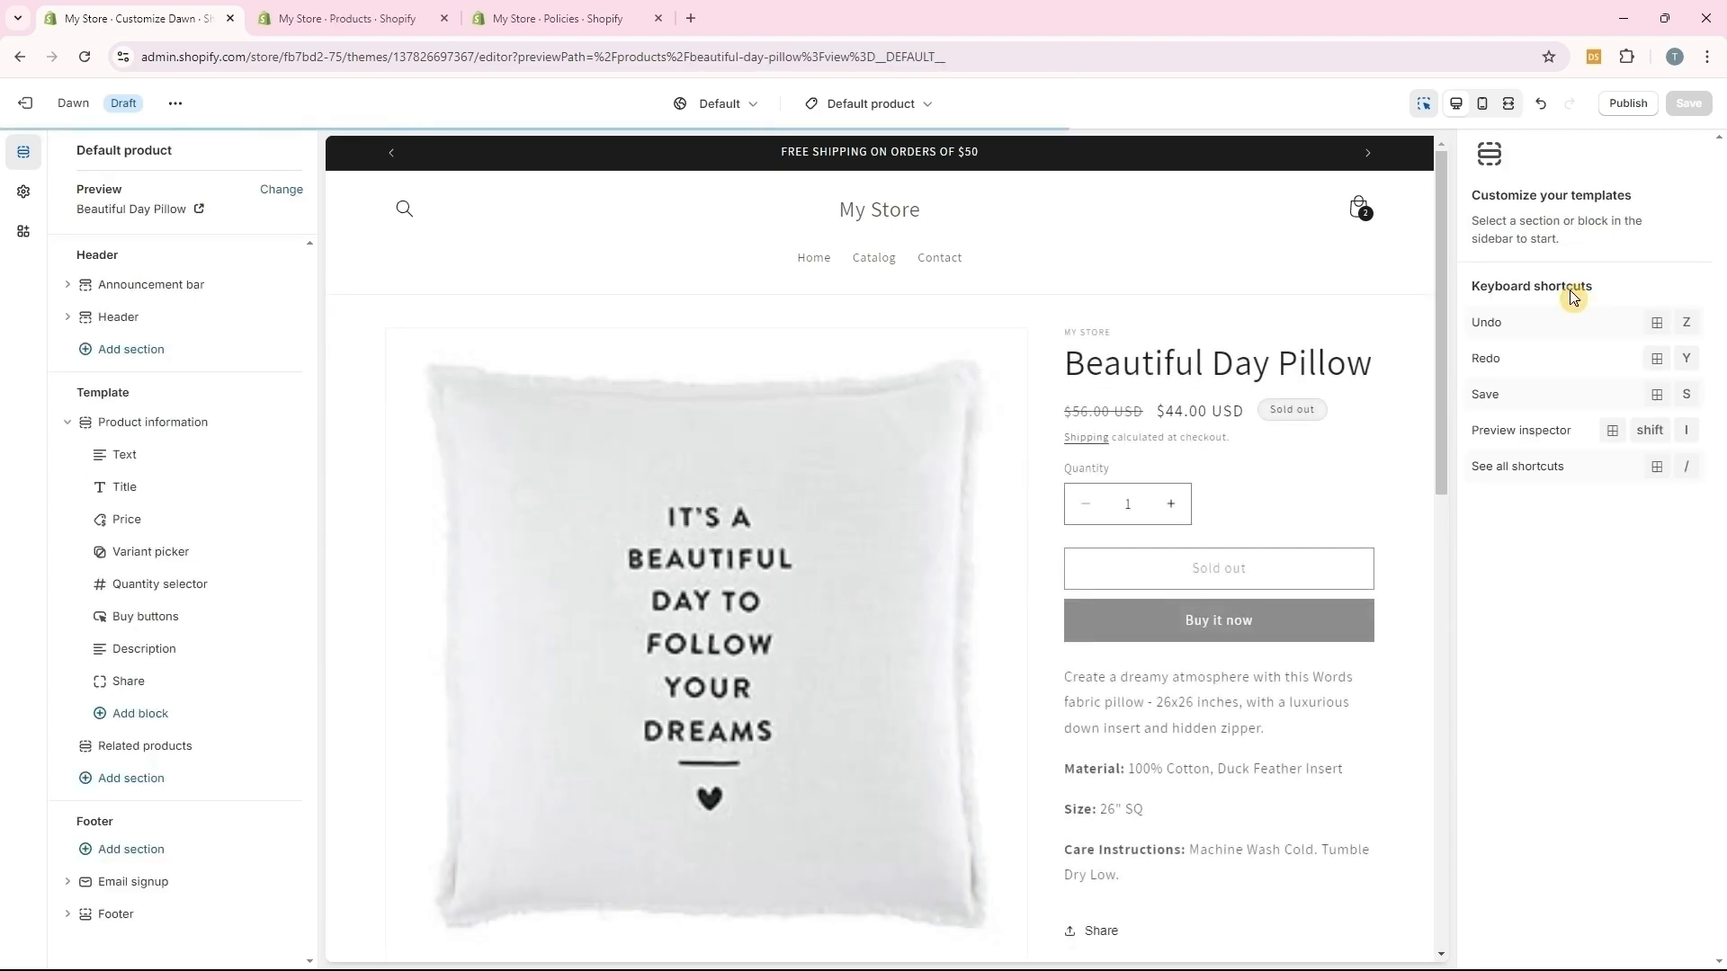
pyautogui.click(364, 20)
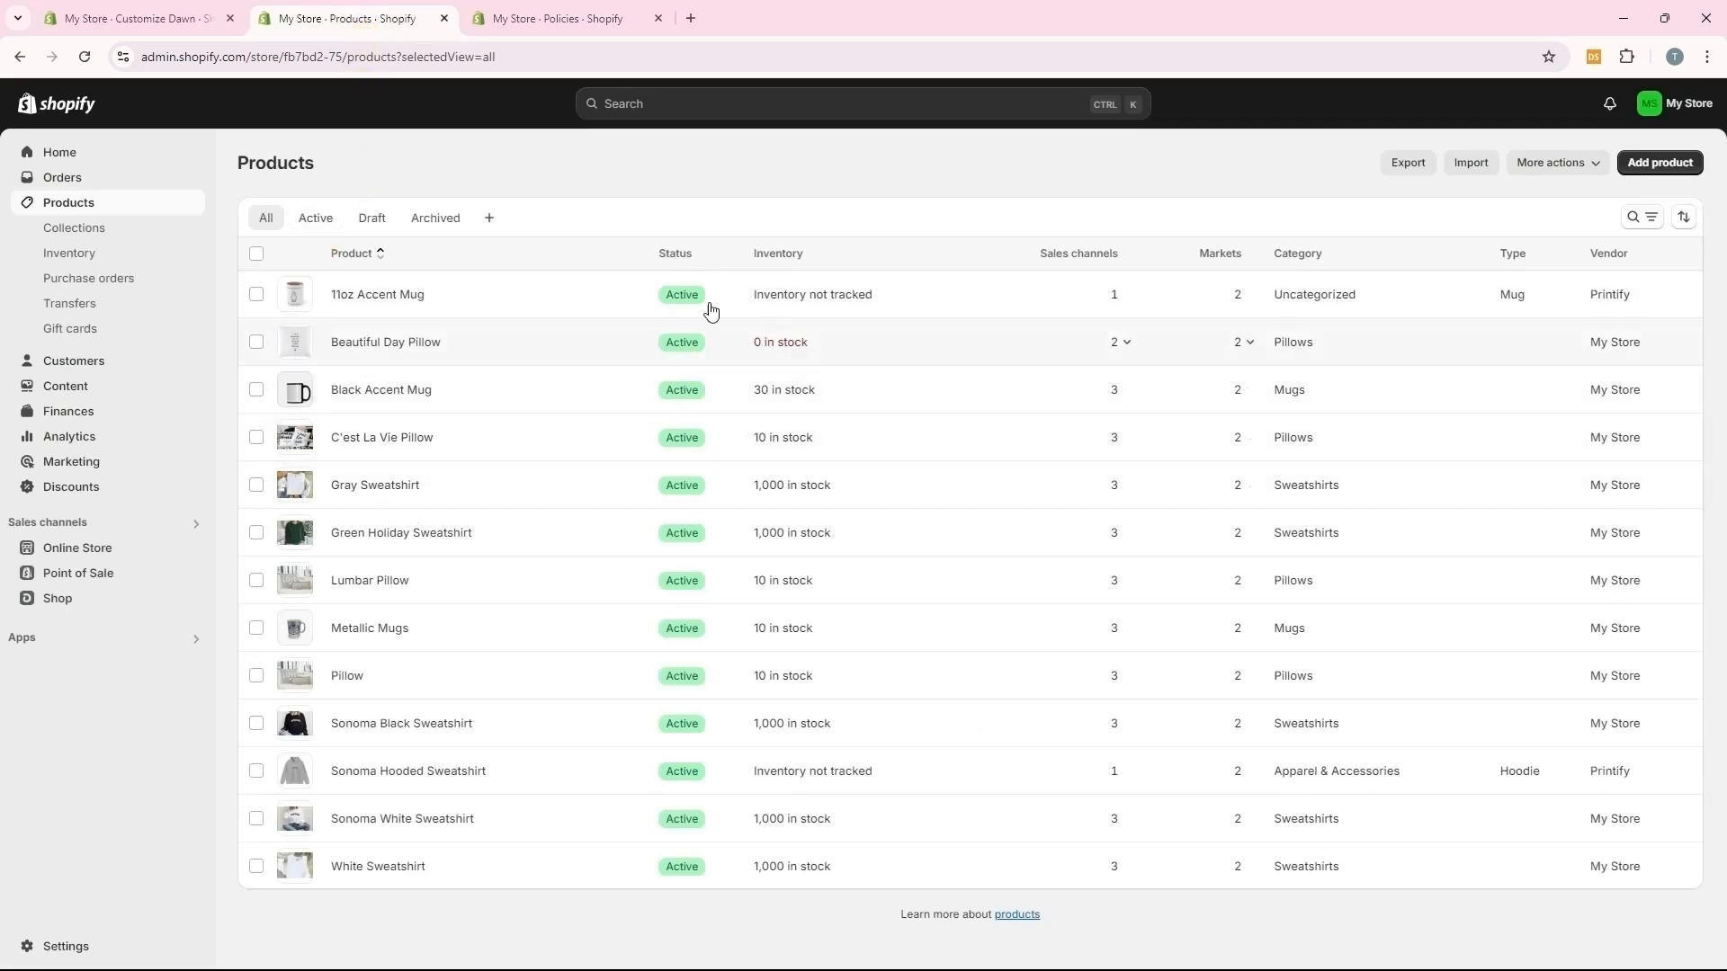
pyautogui.click(185, 29)
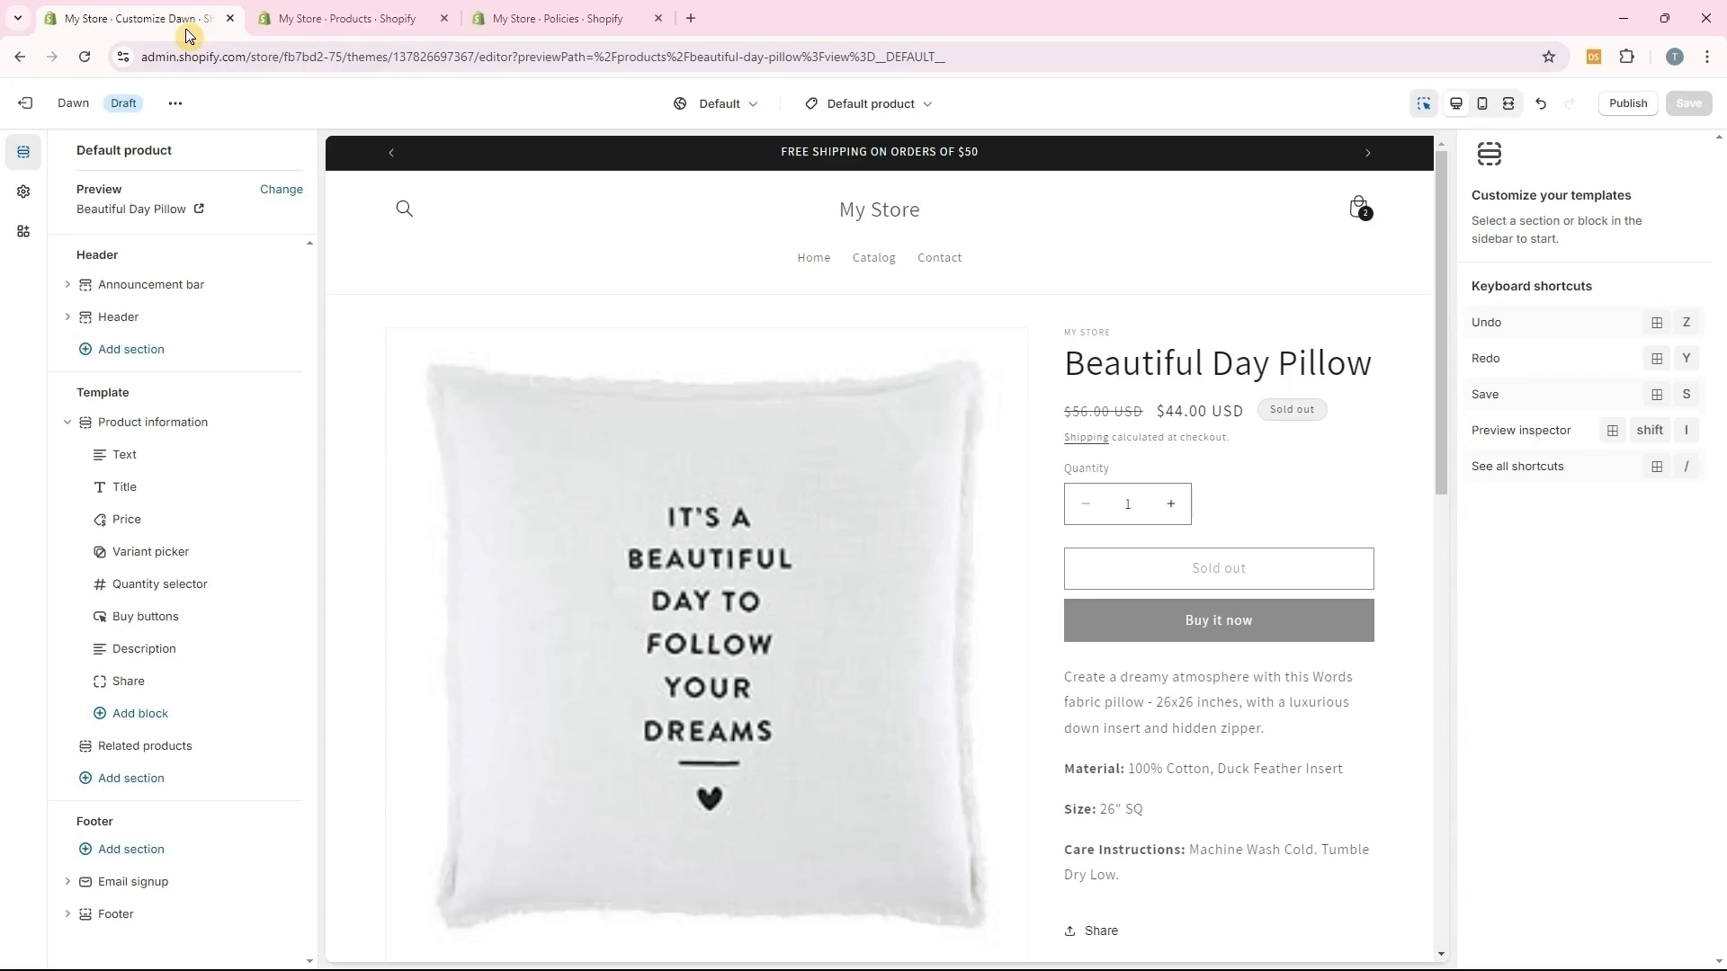
# Set the sold out badge color scheme to Scheme 1 in the Product information section's Theme Settings and save
pyautogui.click(145, 426)
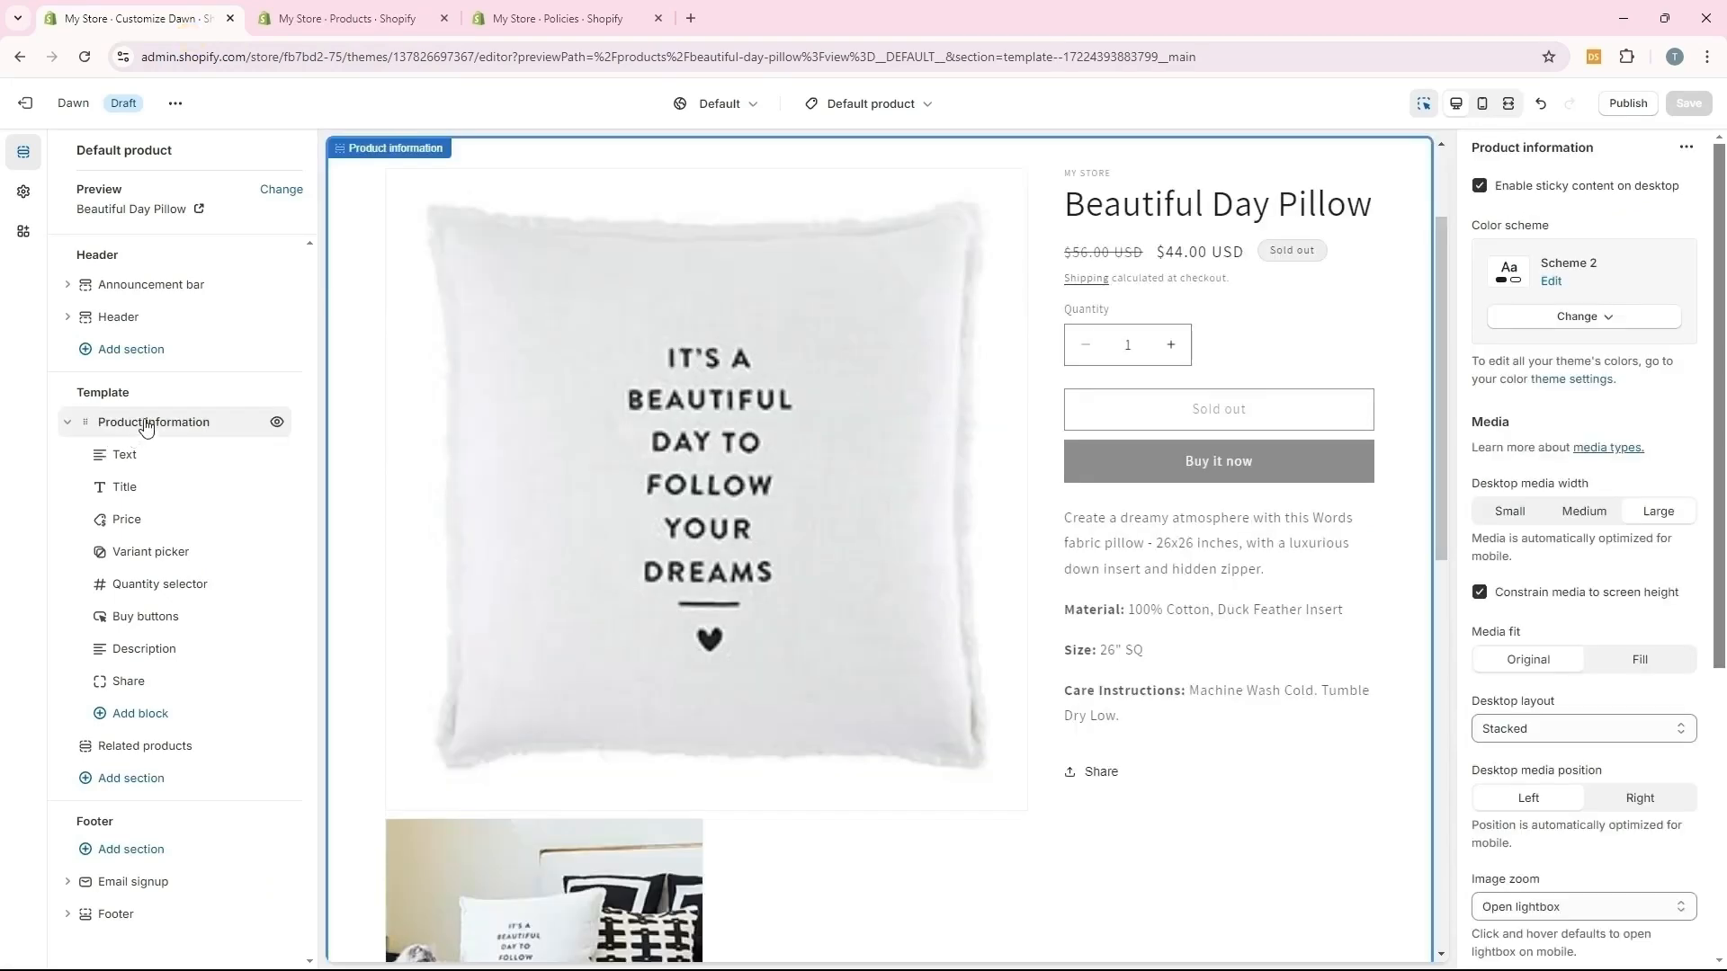
pyautogui.scroll(-4, 1633, 711)
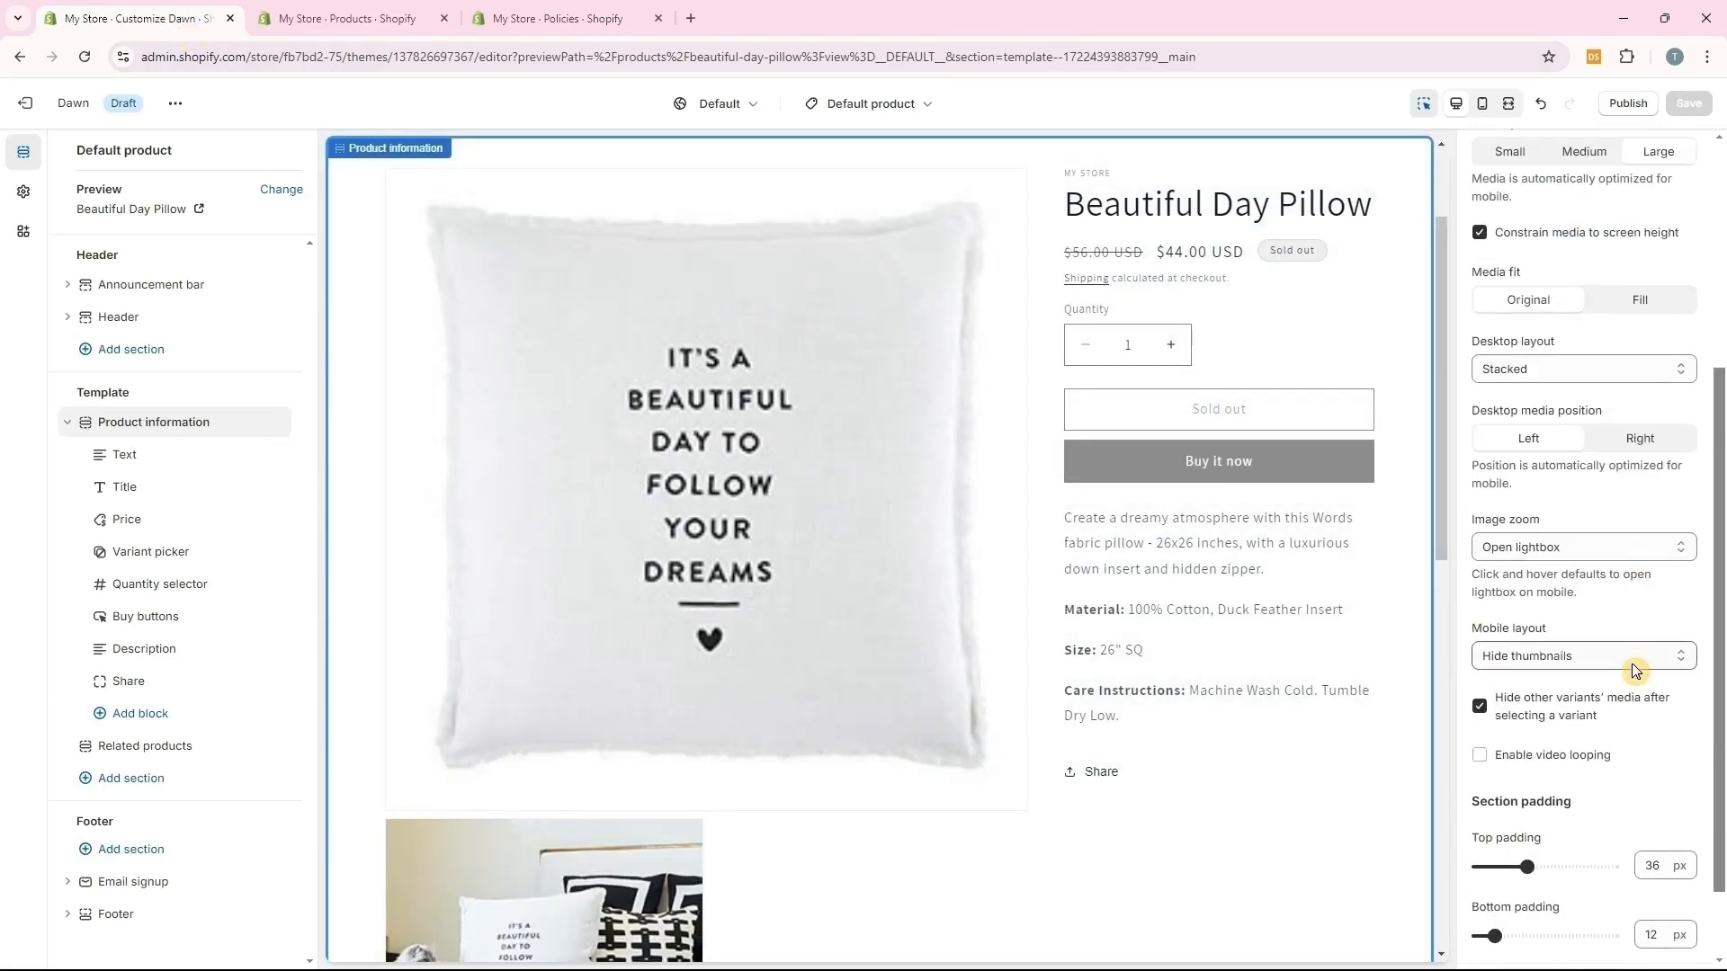
pyautogui.scroll(-1, 1635, 675)
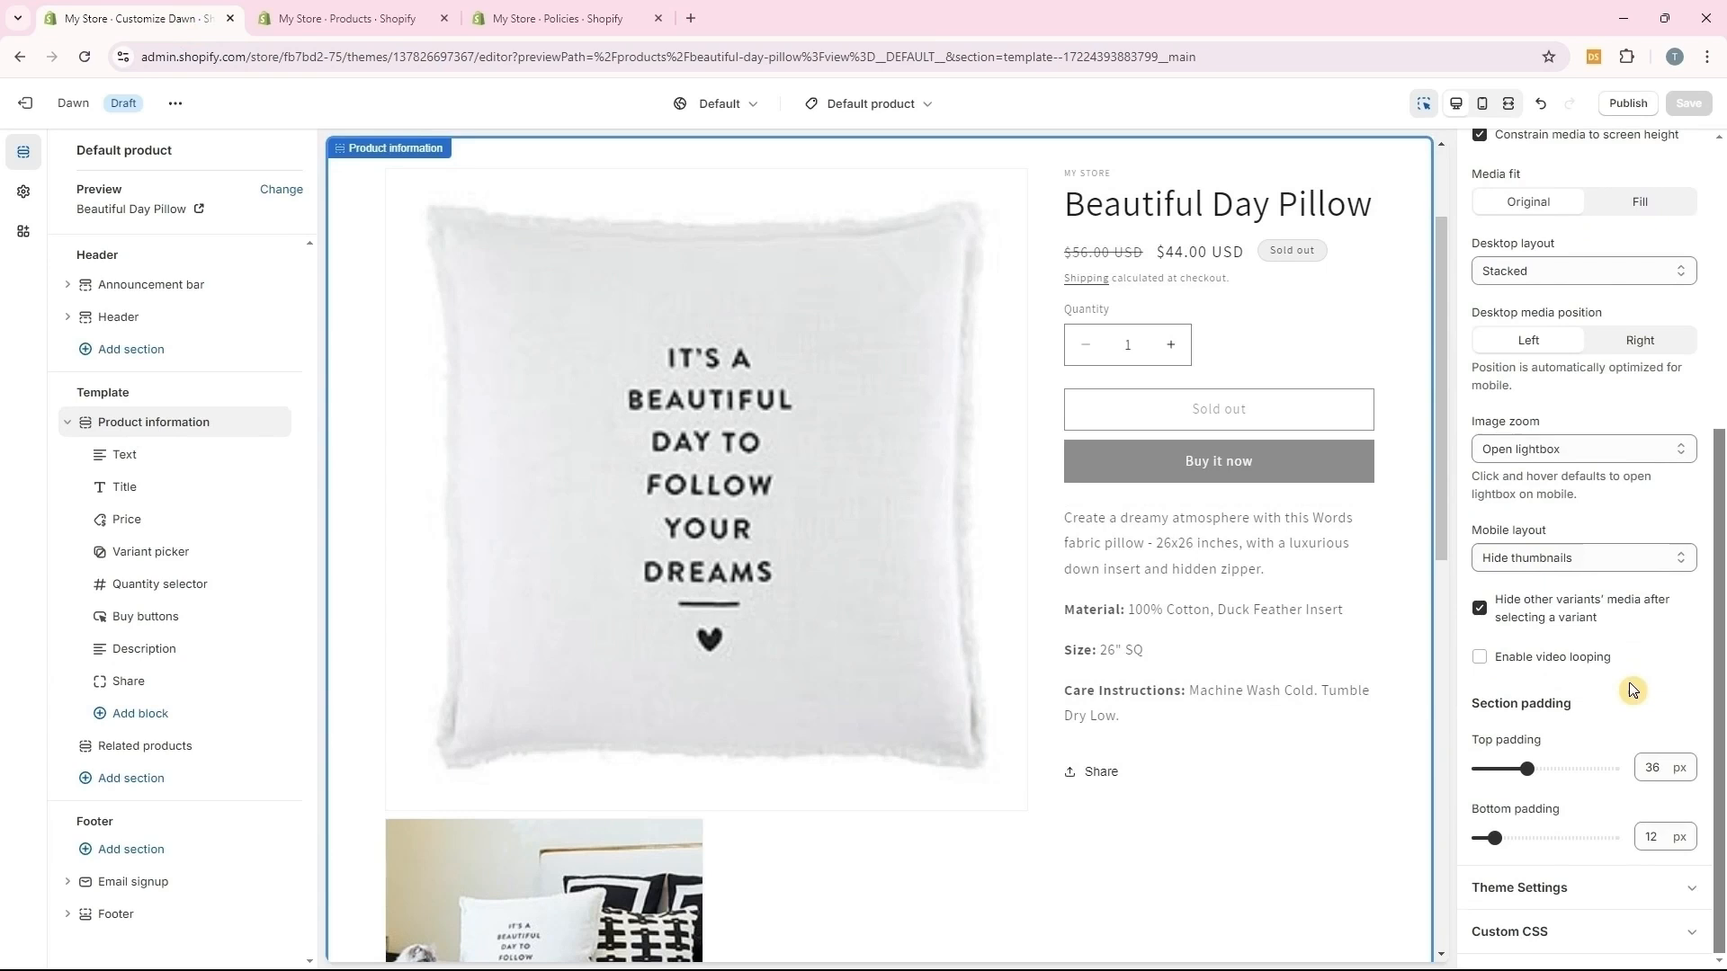
pyautogui.click(1585, 891)
pyautogui.scroll(-3, 1585, 872)
pyautogui.scroll(-3, 1651, 863)
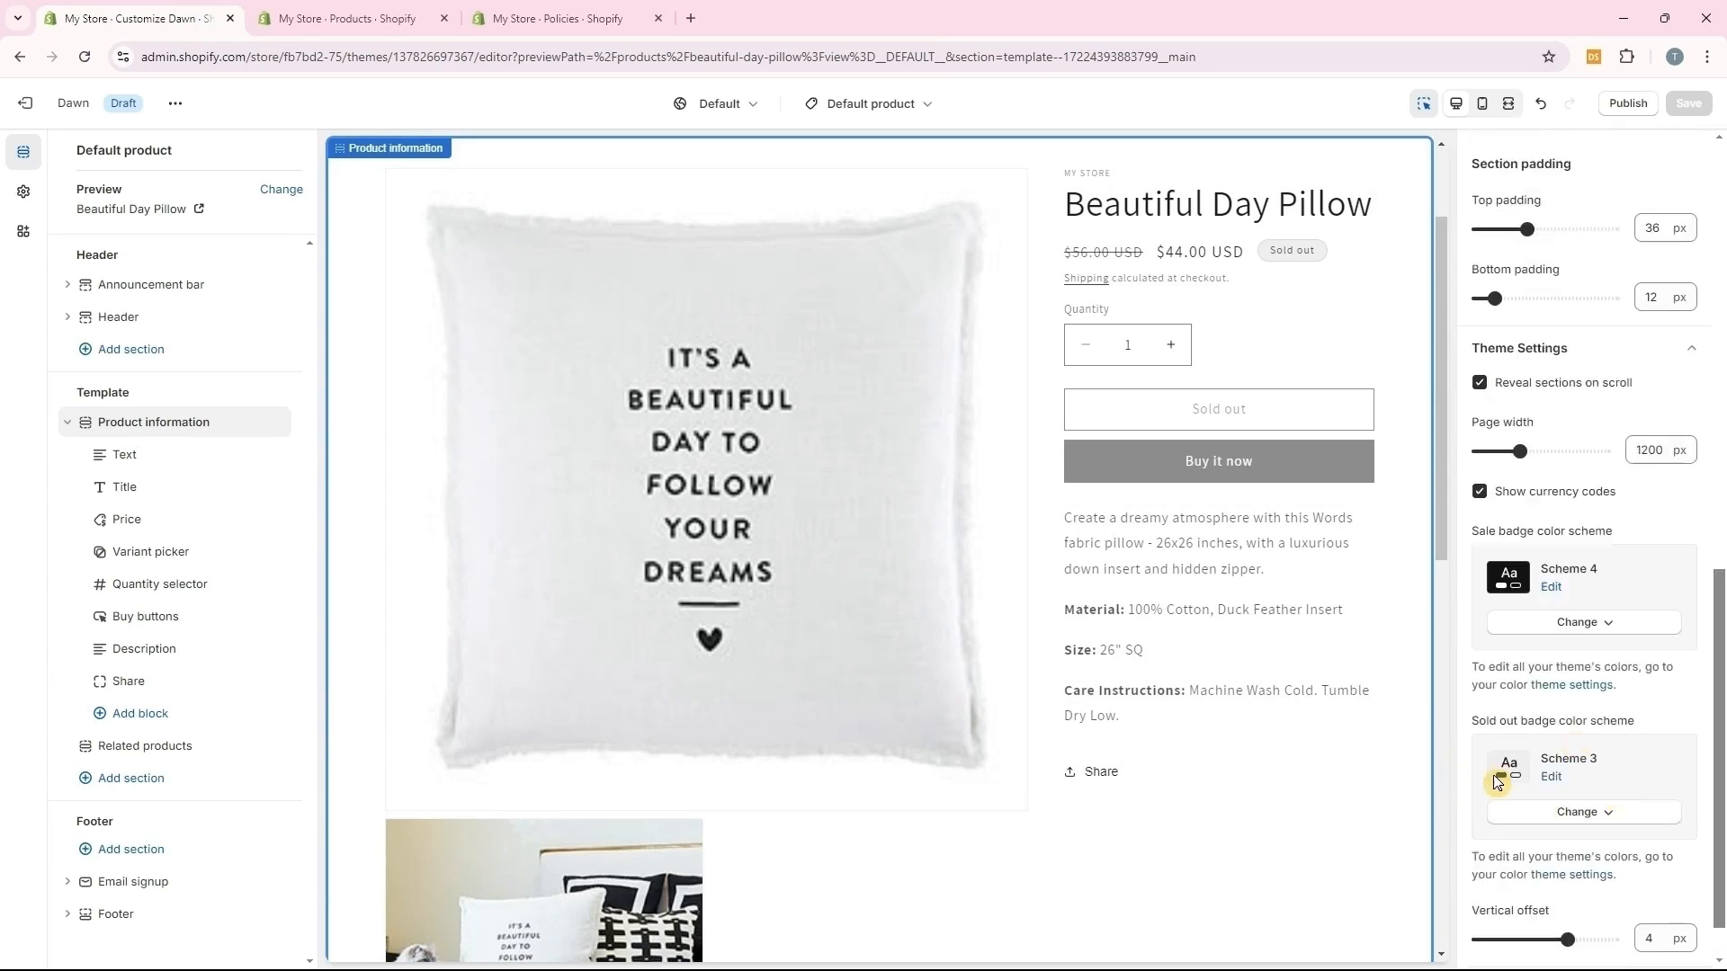
pyautogui.click(1587, 812)
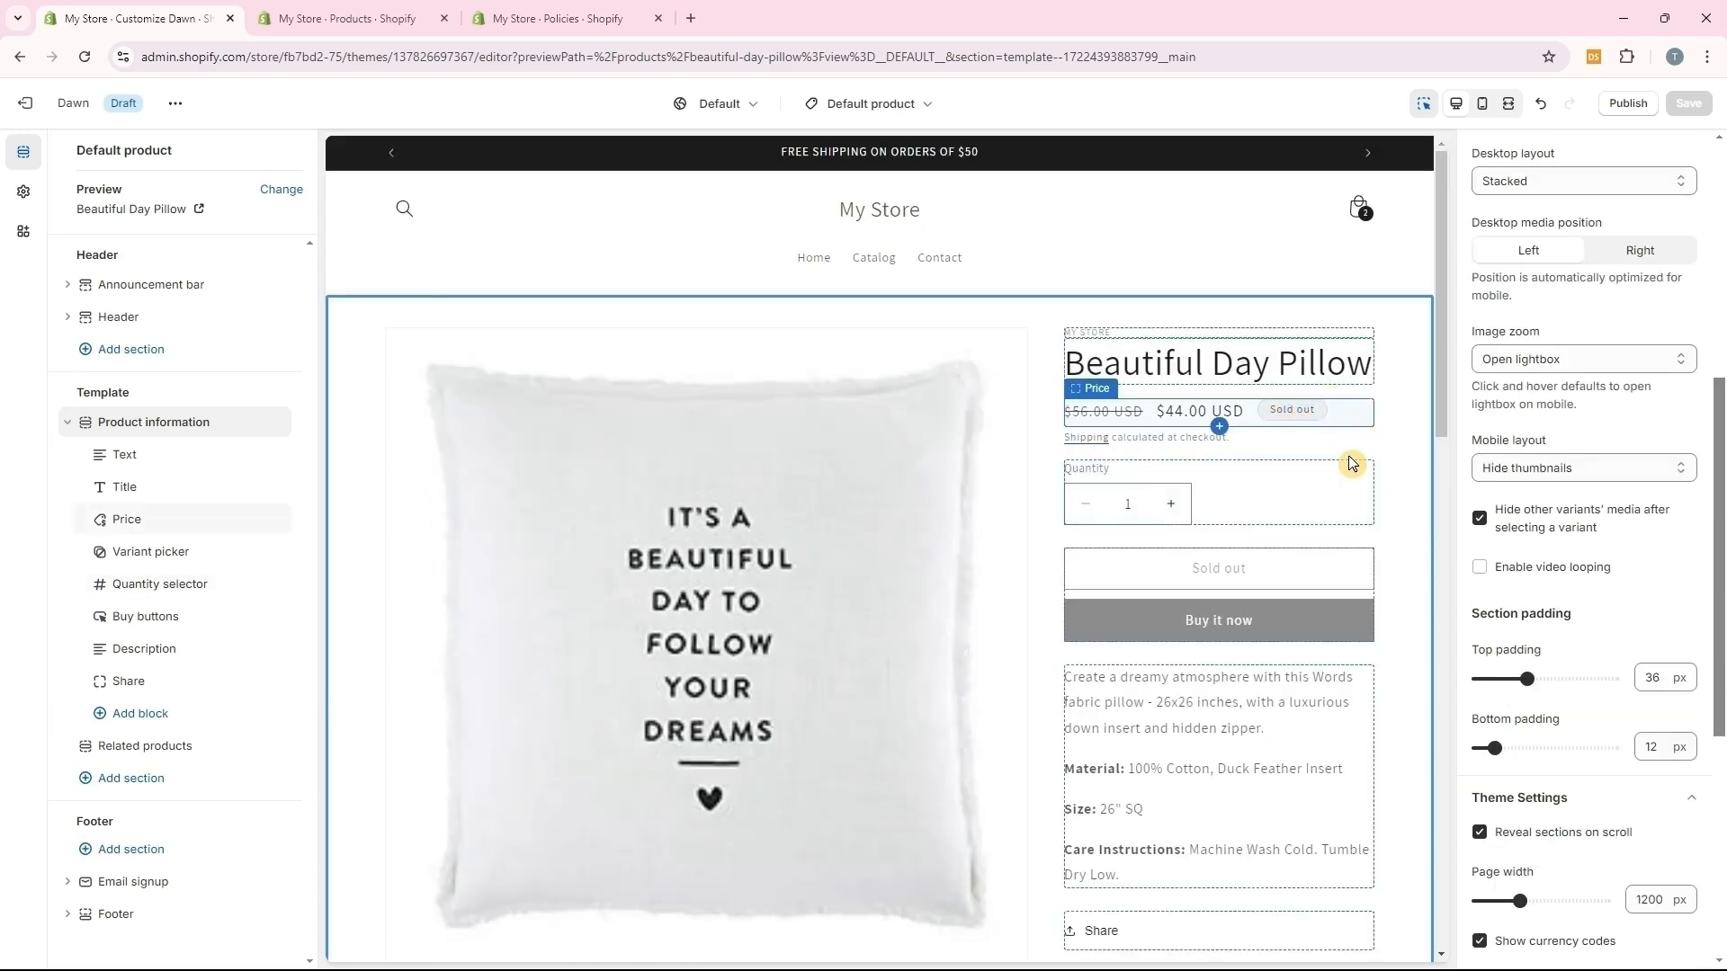
pyautogui.scroll(-6, 1580, 781)
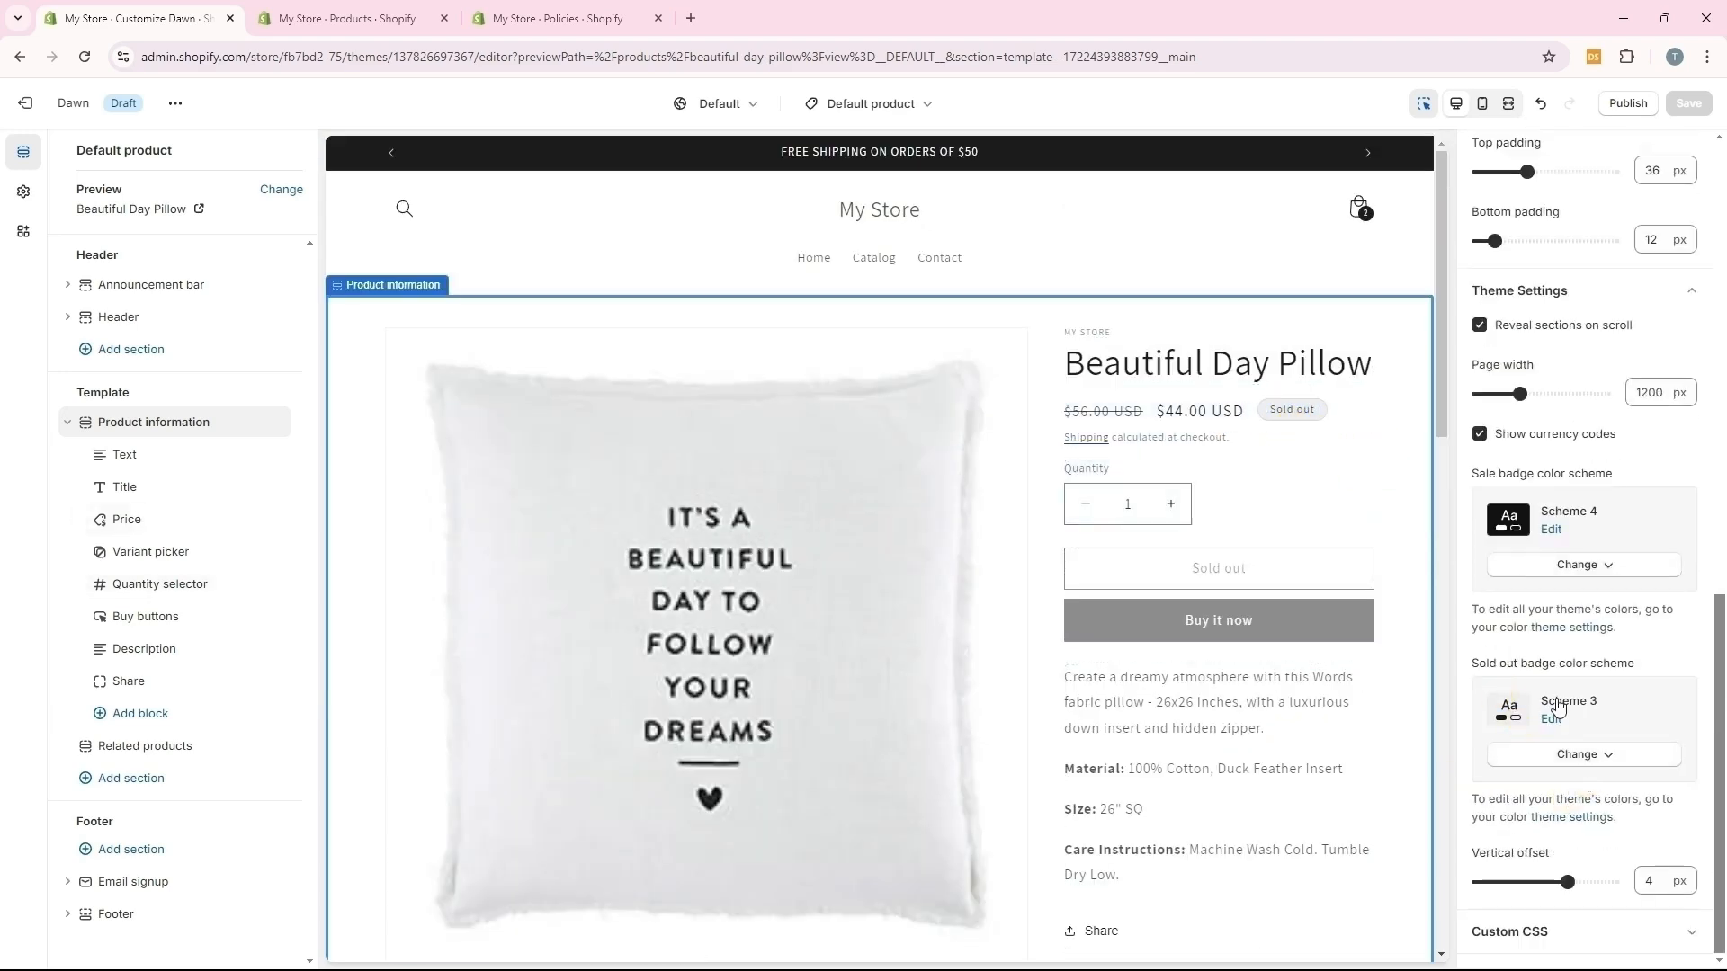
pyautogui.click(1583, 755)
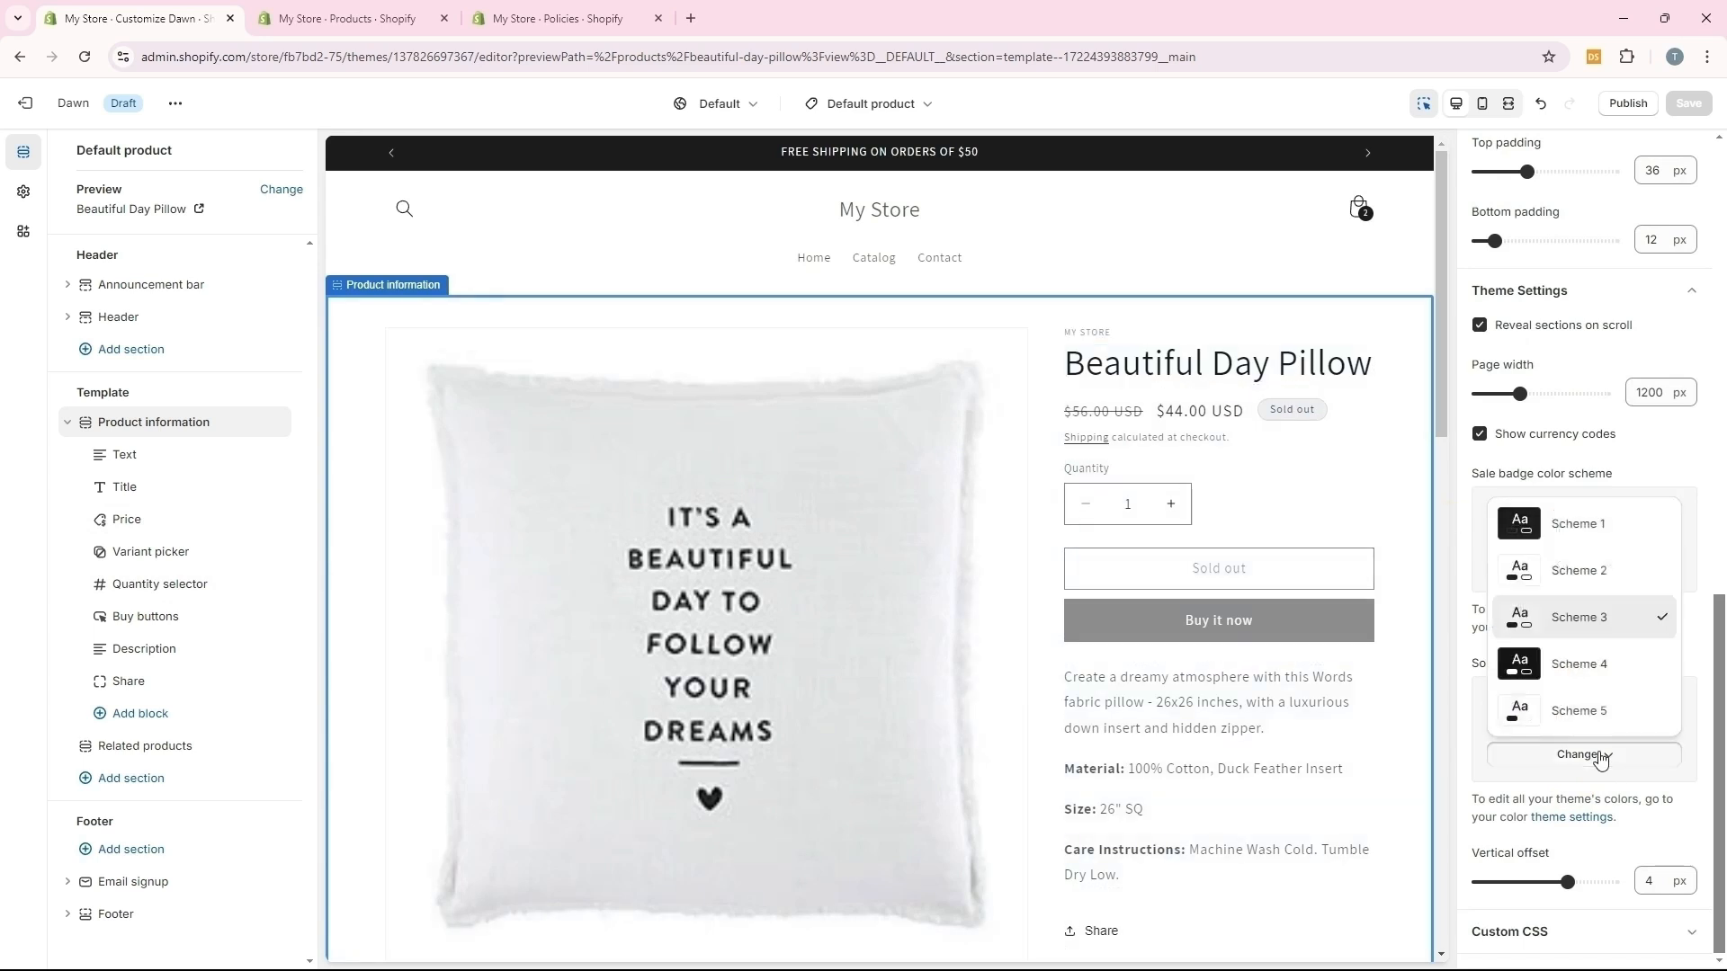
pyautogui.click(1579, 523)
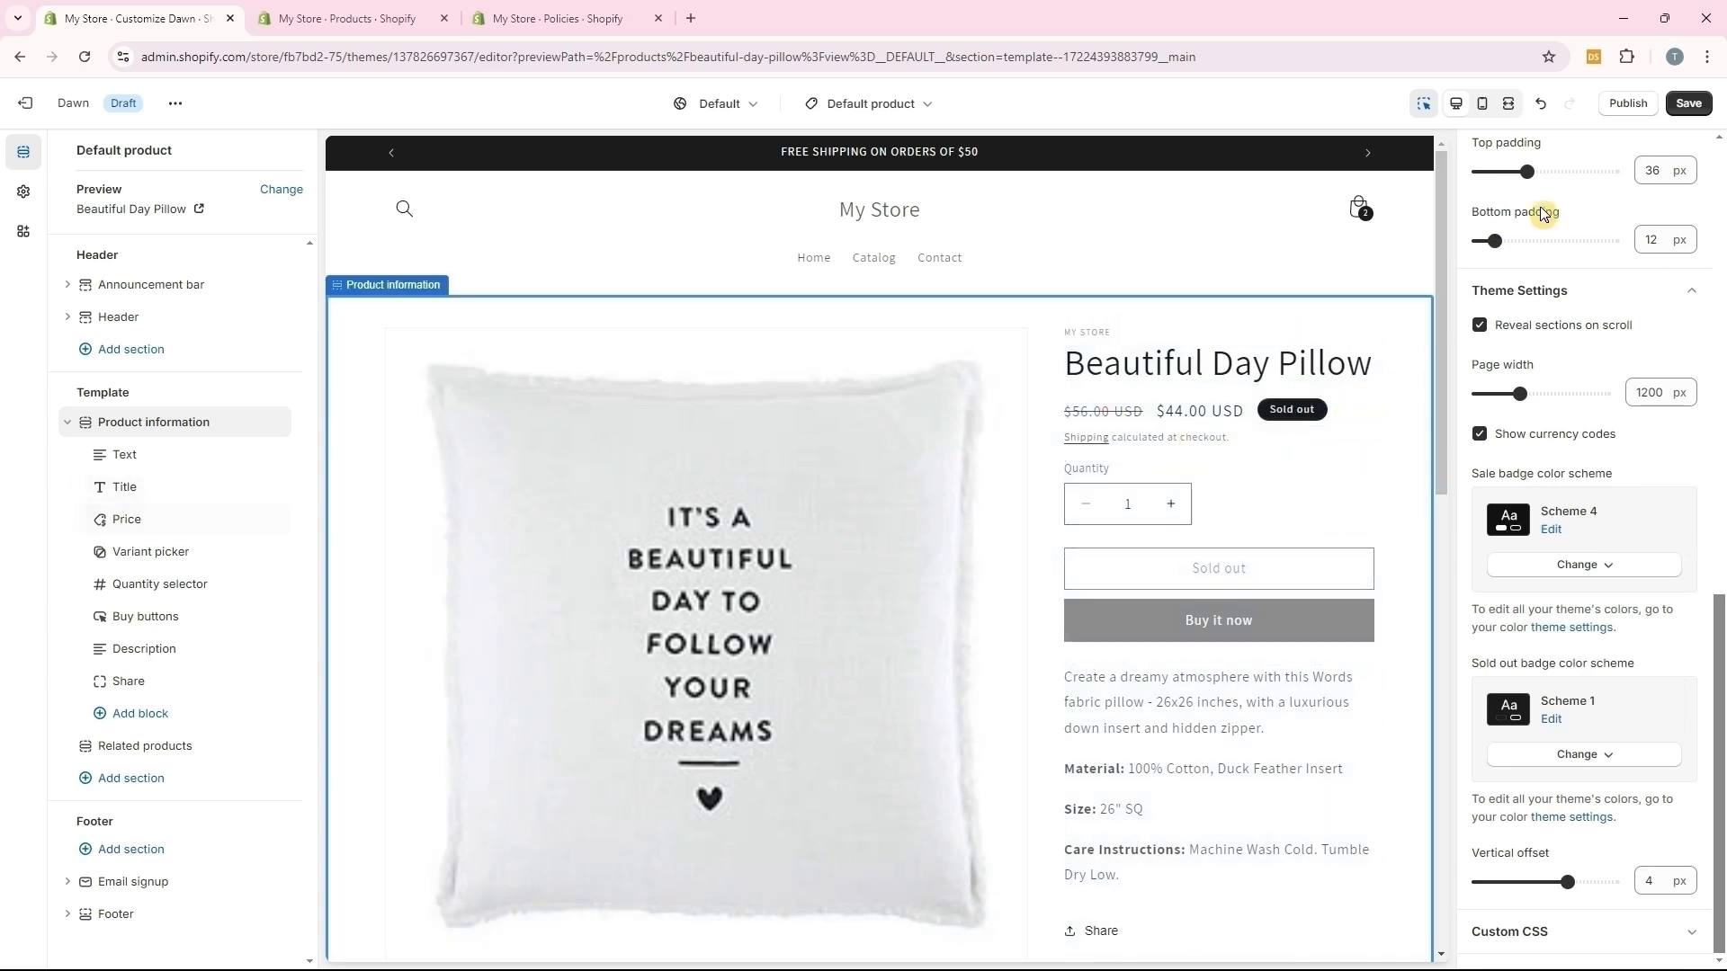
pyautogui.click(1688, 105)
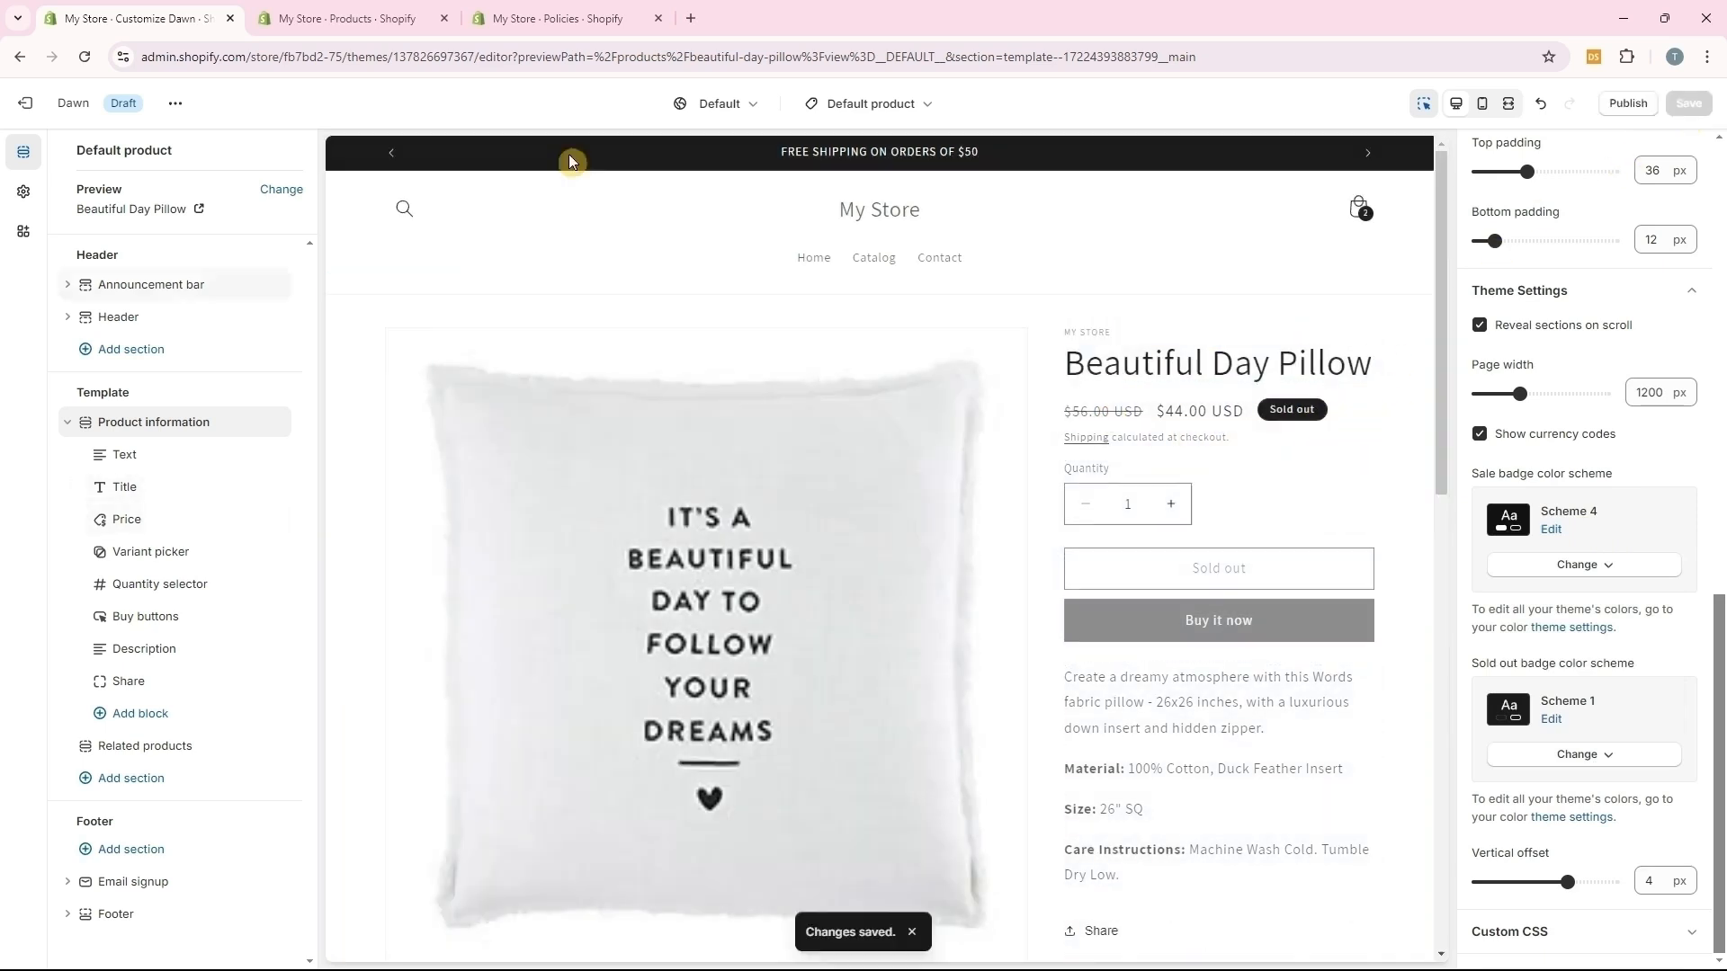
# Change the preview product back to Green Holiday Sweatshirt and open the settings of the product information's Text block
pyautogui.click(279, 191)
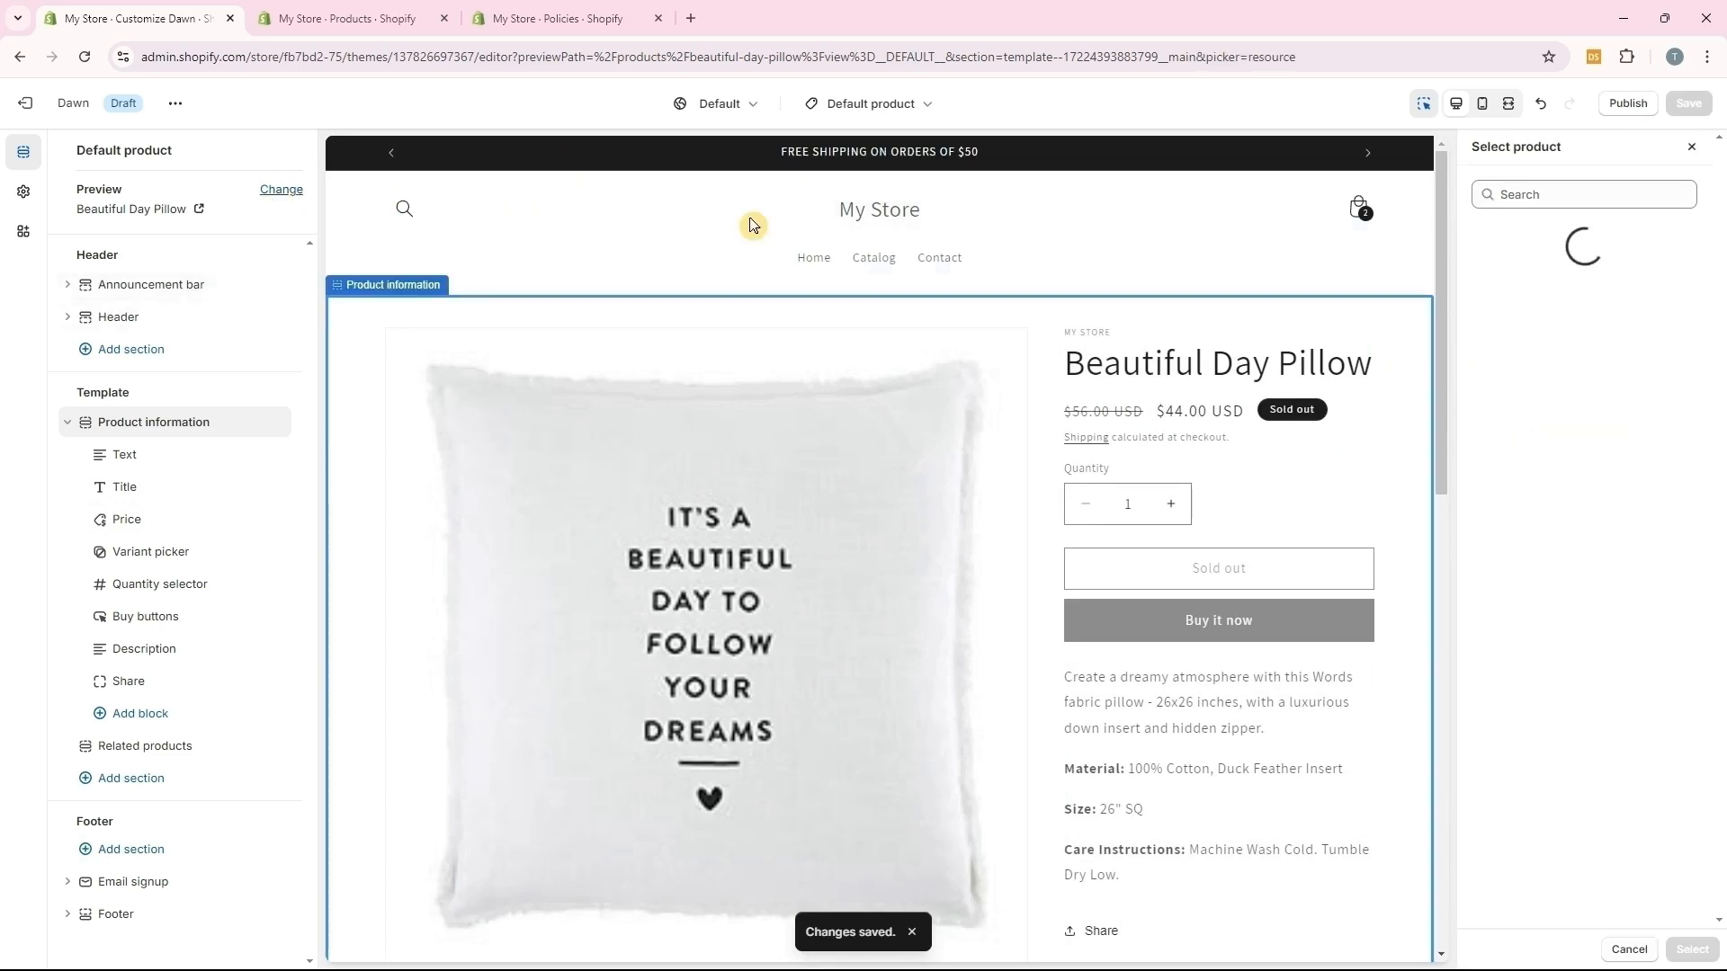
pyautogui.click(1547, 497)
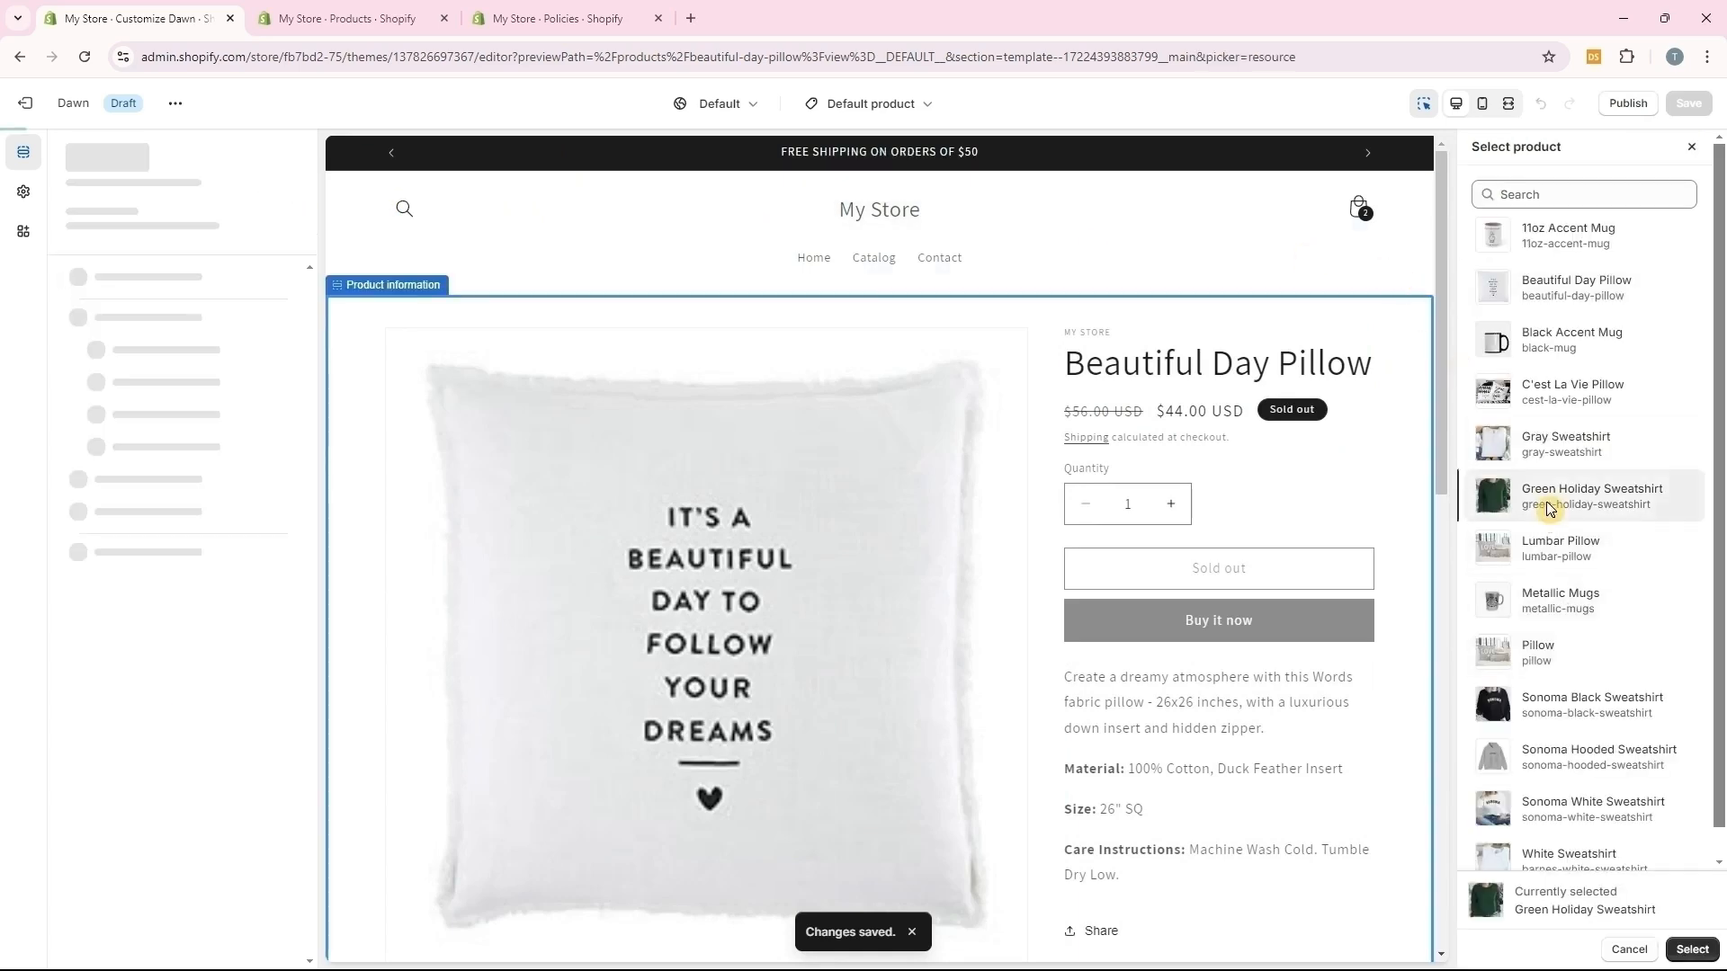
pyautogui.click(1692, 950)
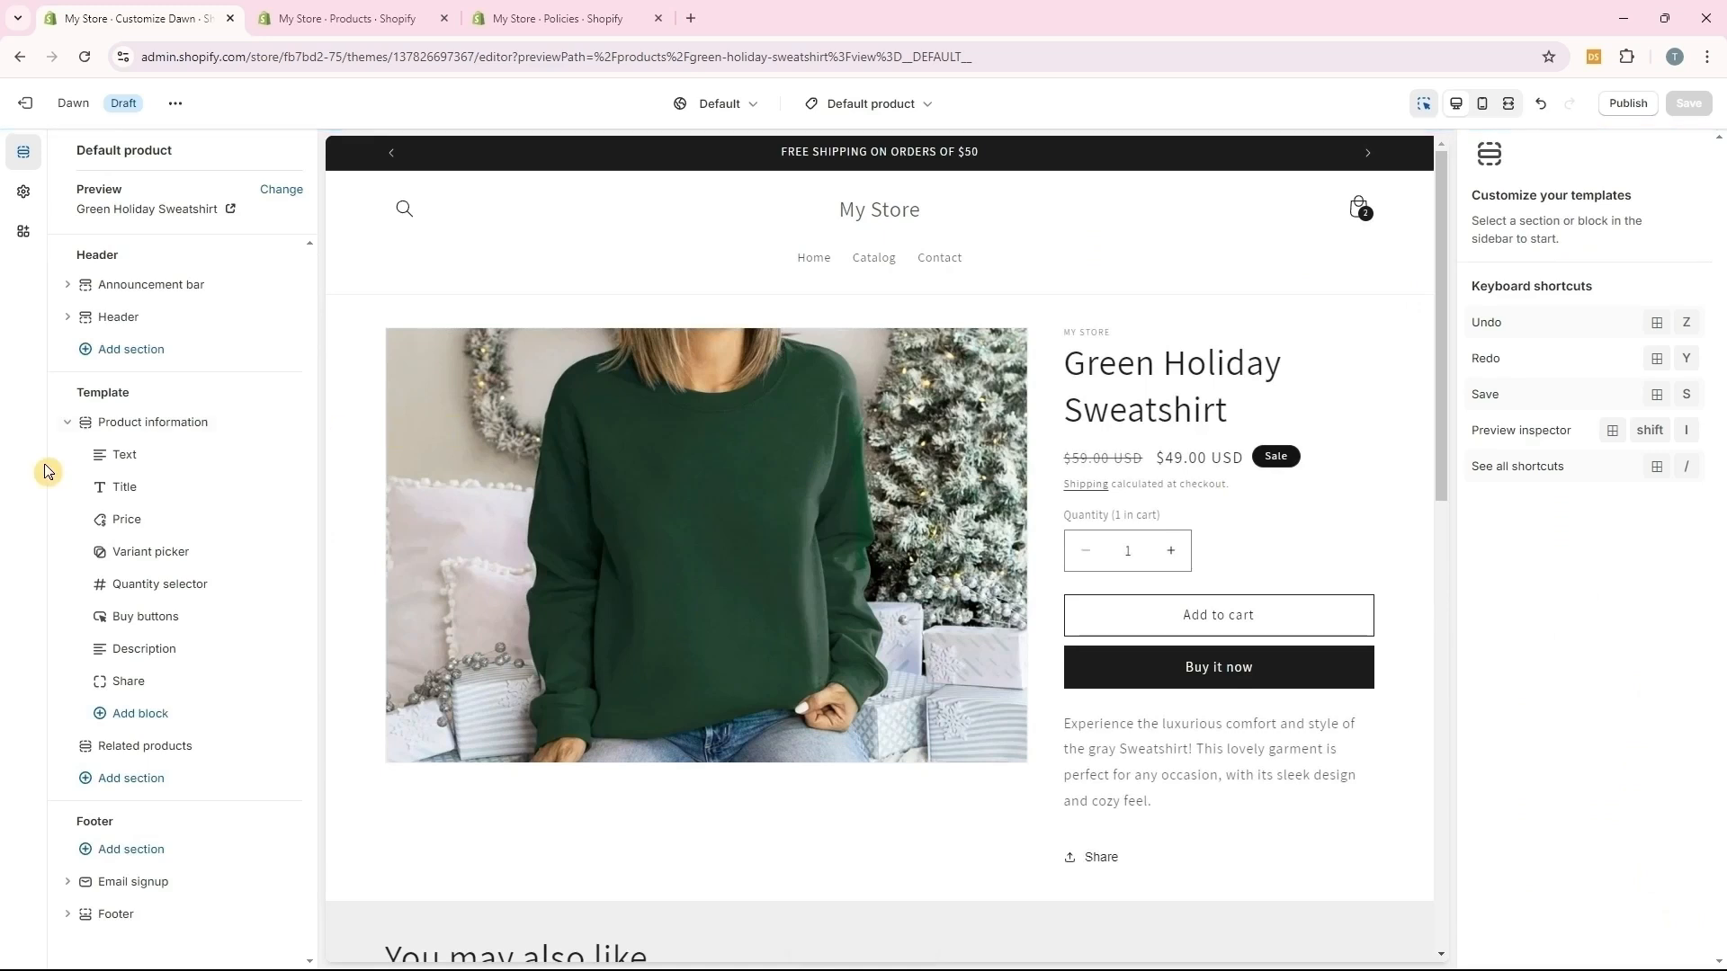
pyautogui.click(125, 456)
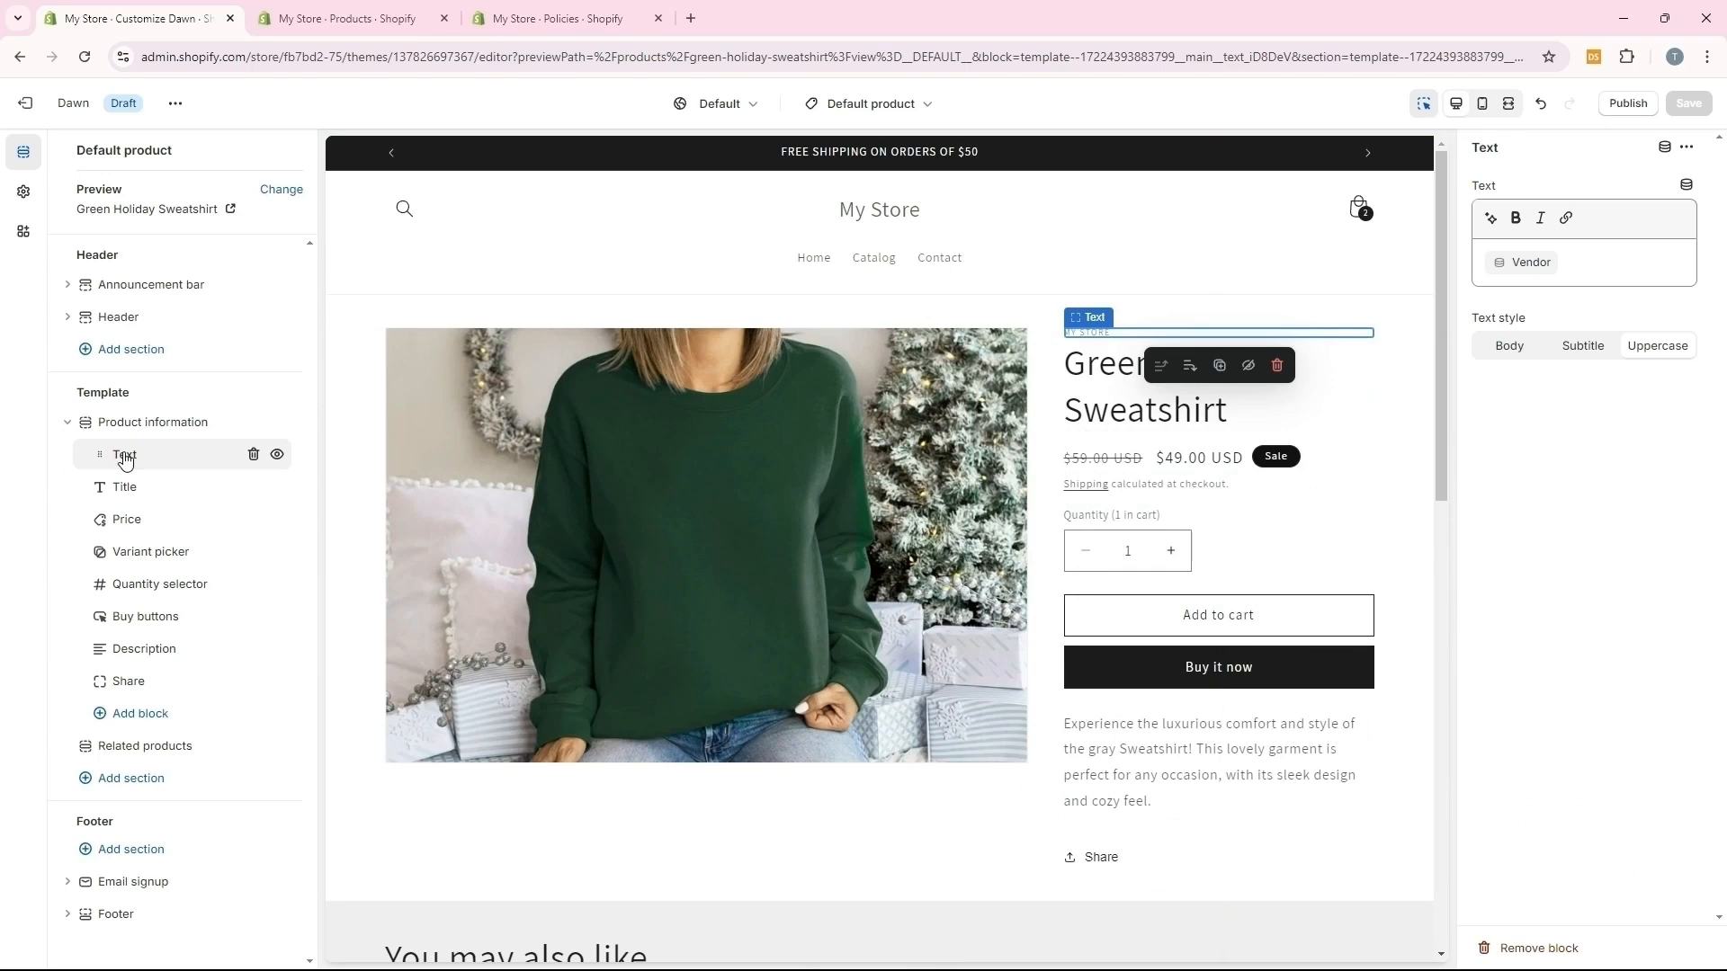
# Replace the Vendor source in the product information's Text block with the product's Title source
pyautogui.click(1508, 269)
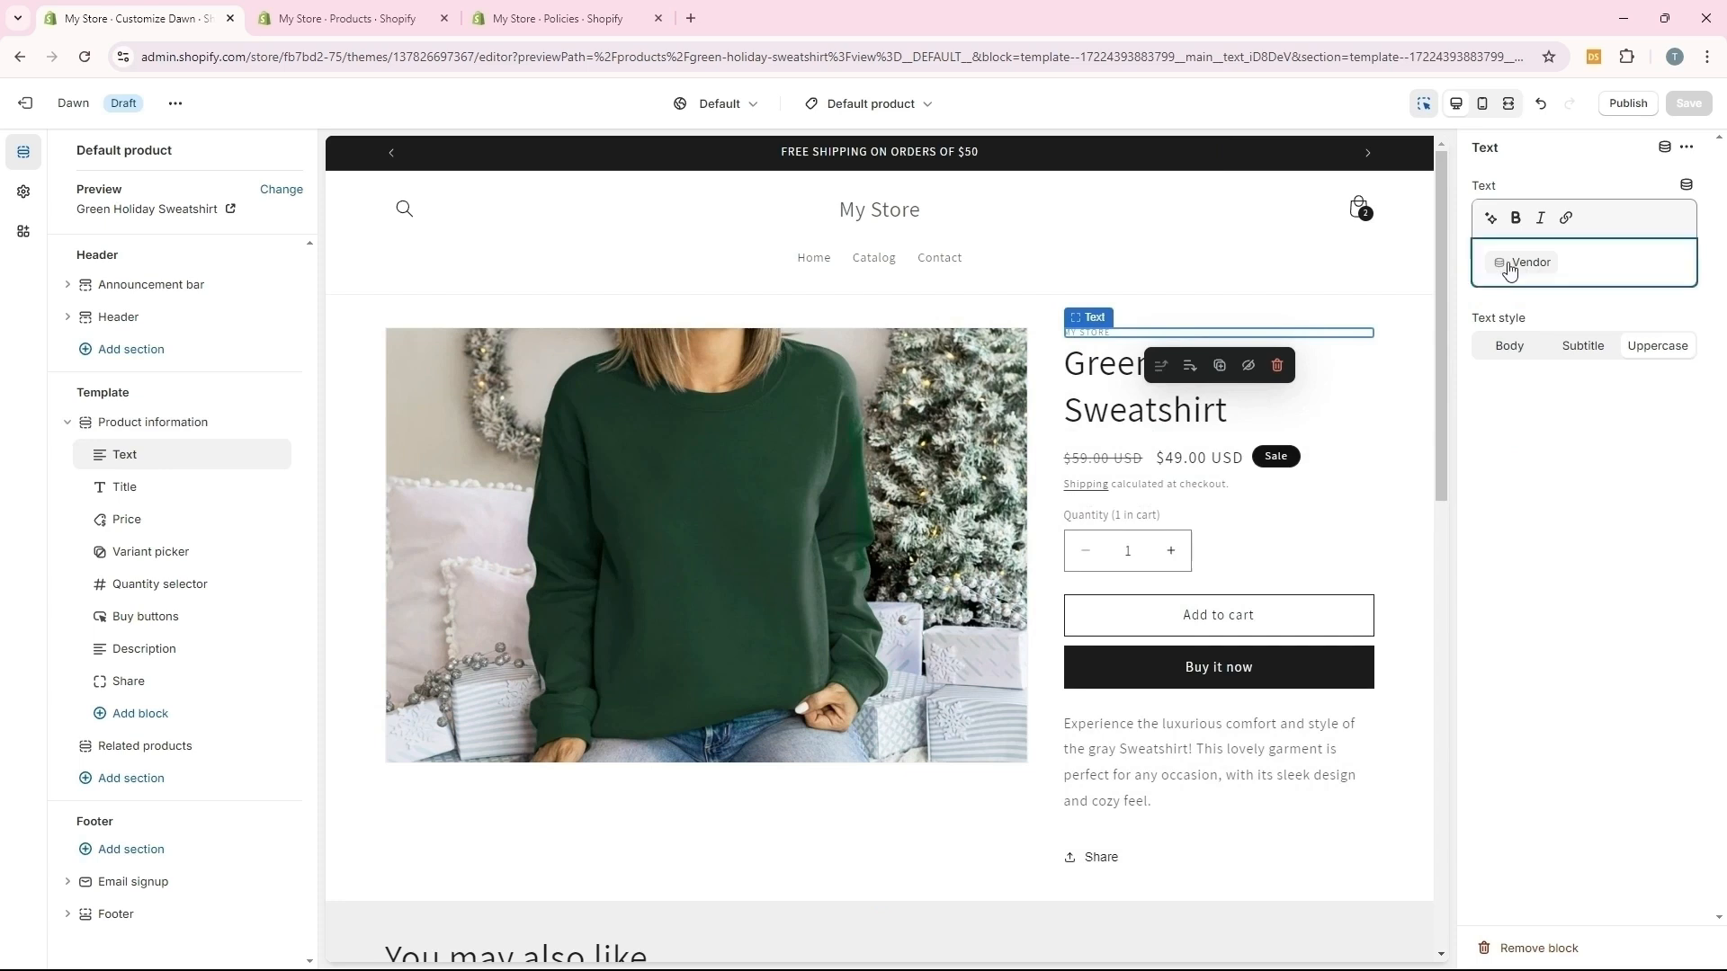
pyautogui.press('BackSpace')
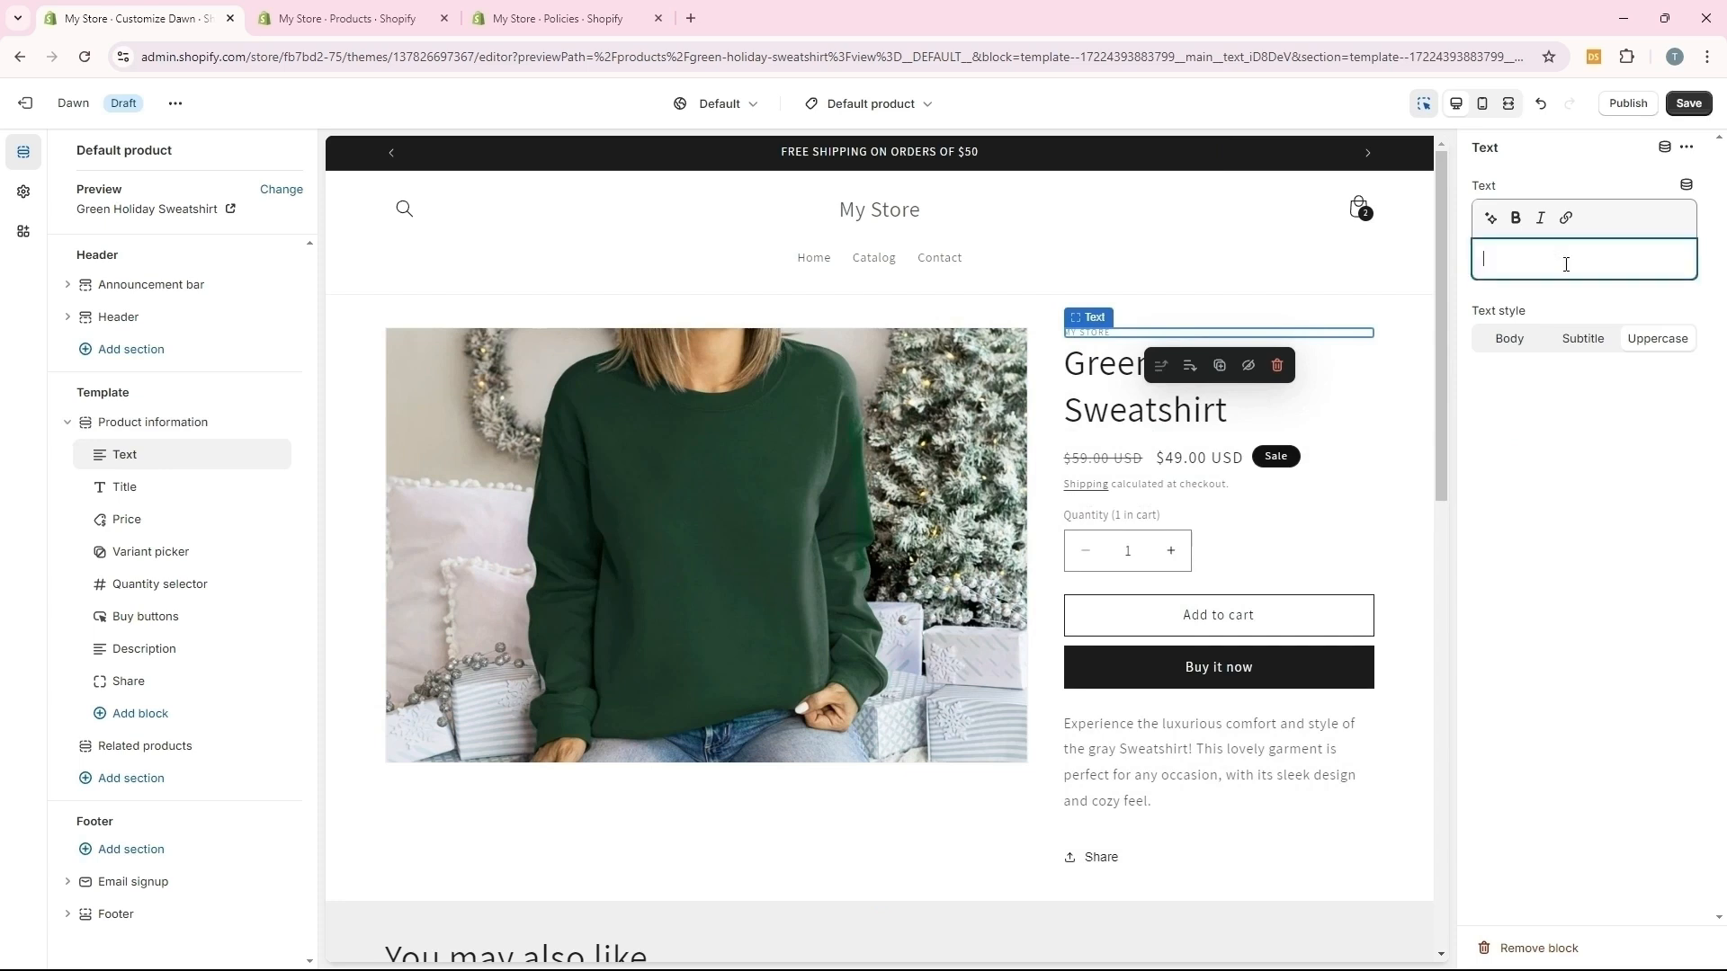
pyautogui.click(1685, 189)
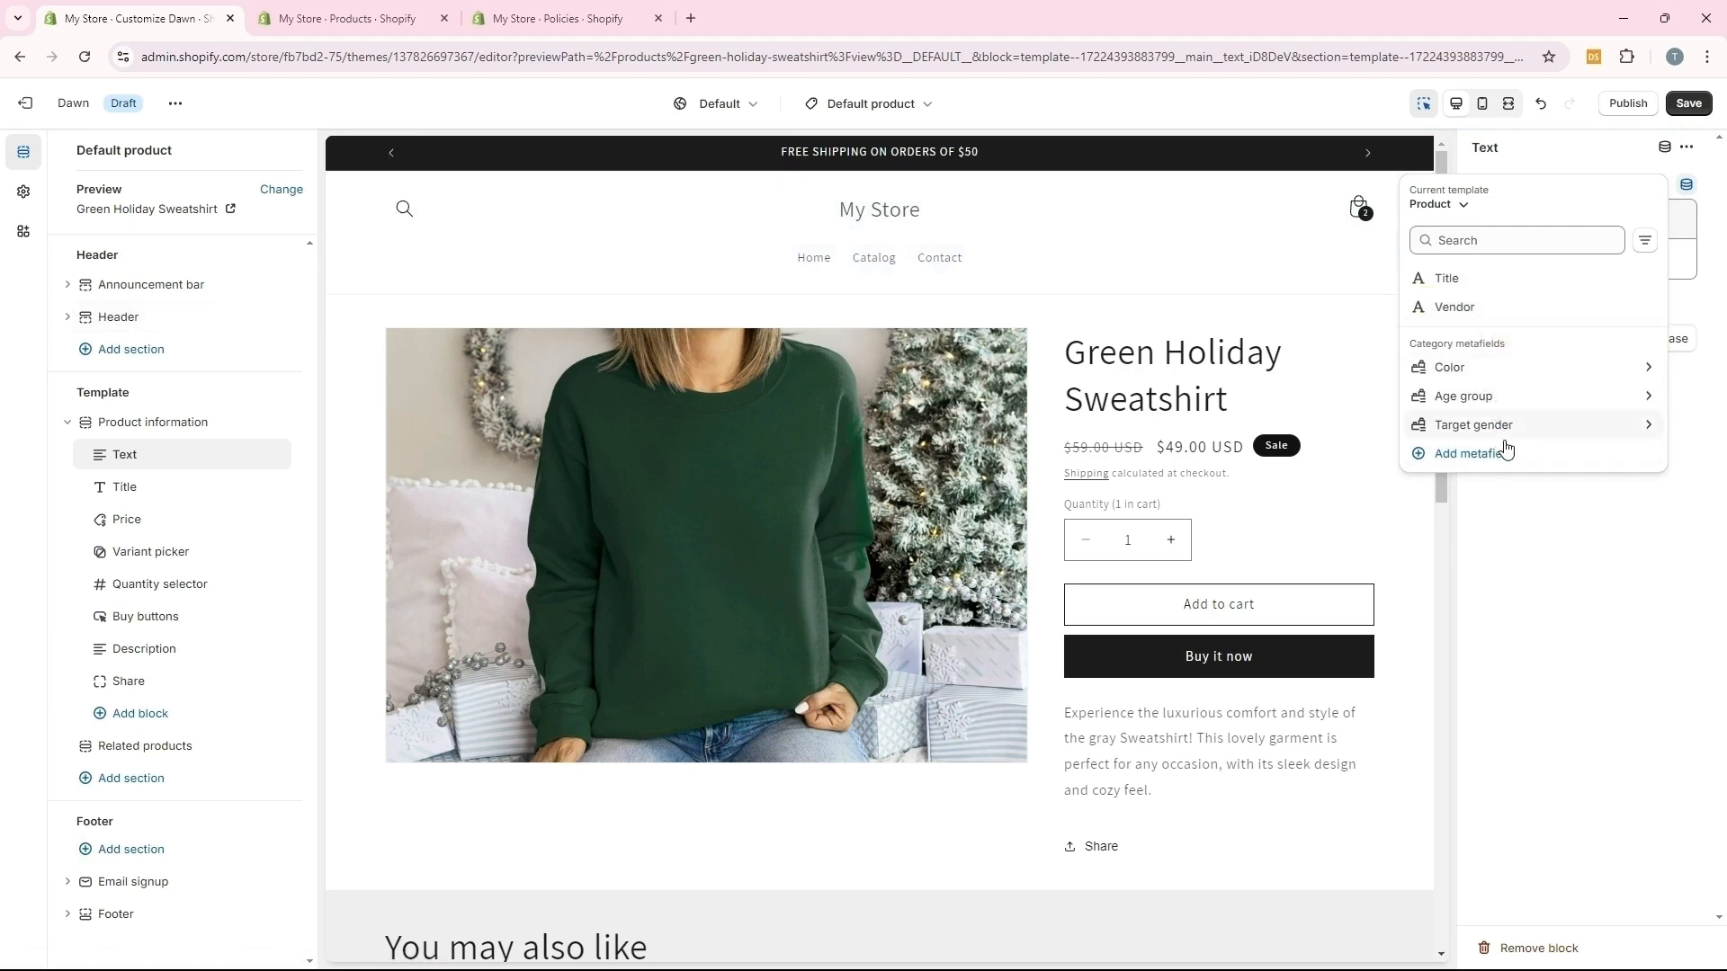
pyautogui.click(1448, 279)
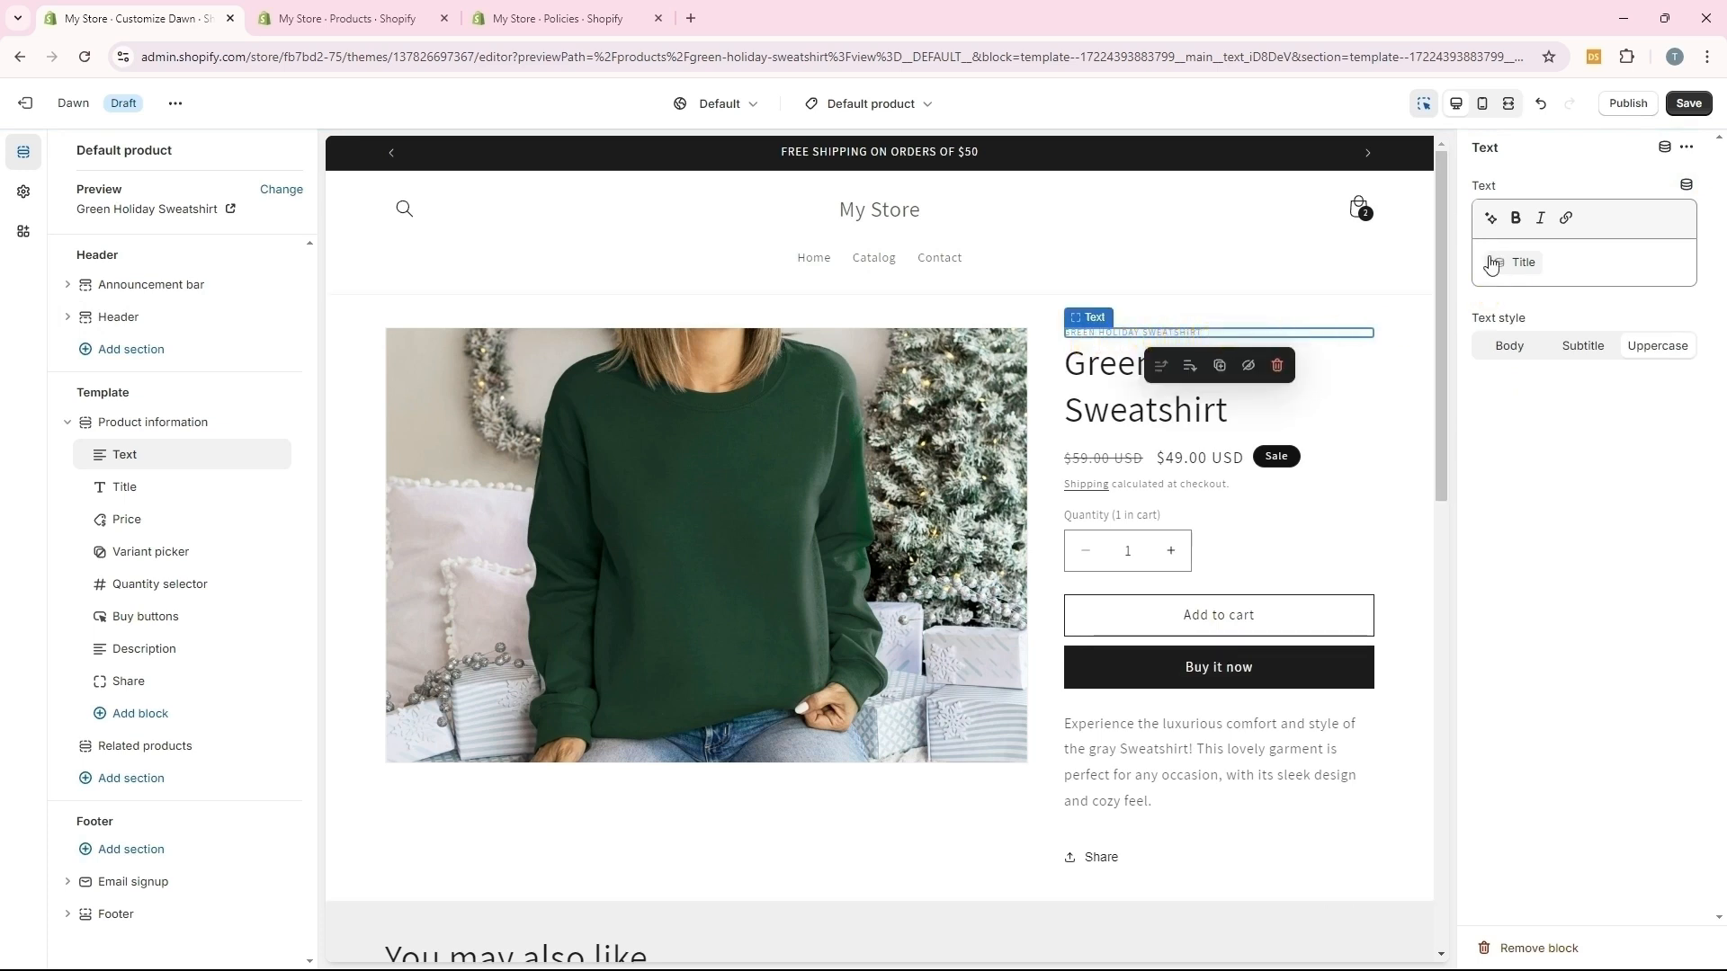
pyautogui.moveTo(1587, 535); pyautogui.dragTo(1477, 531)
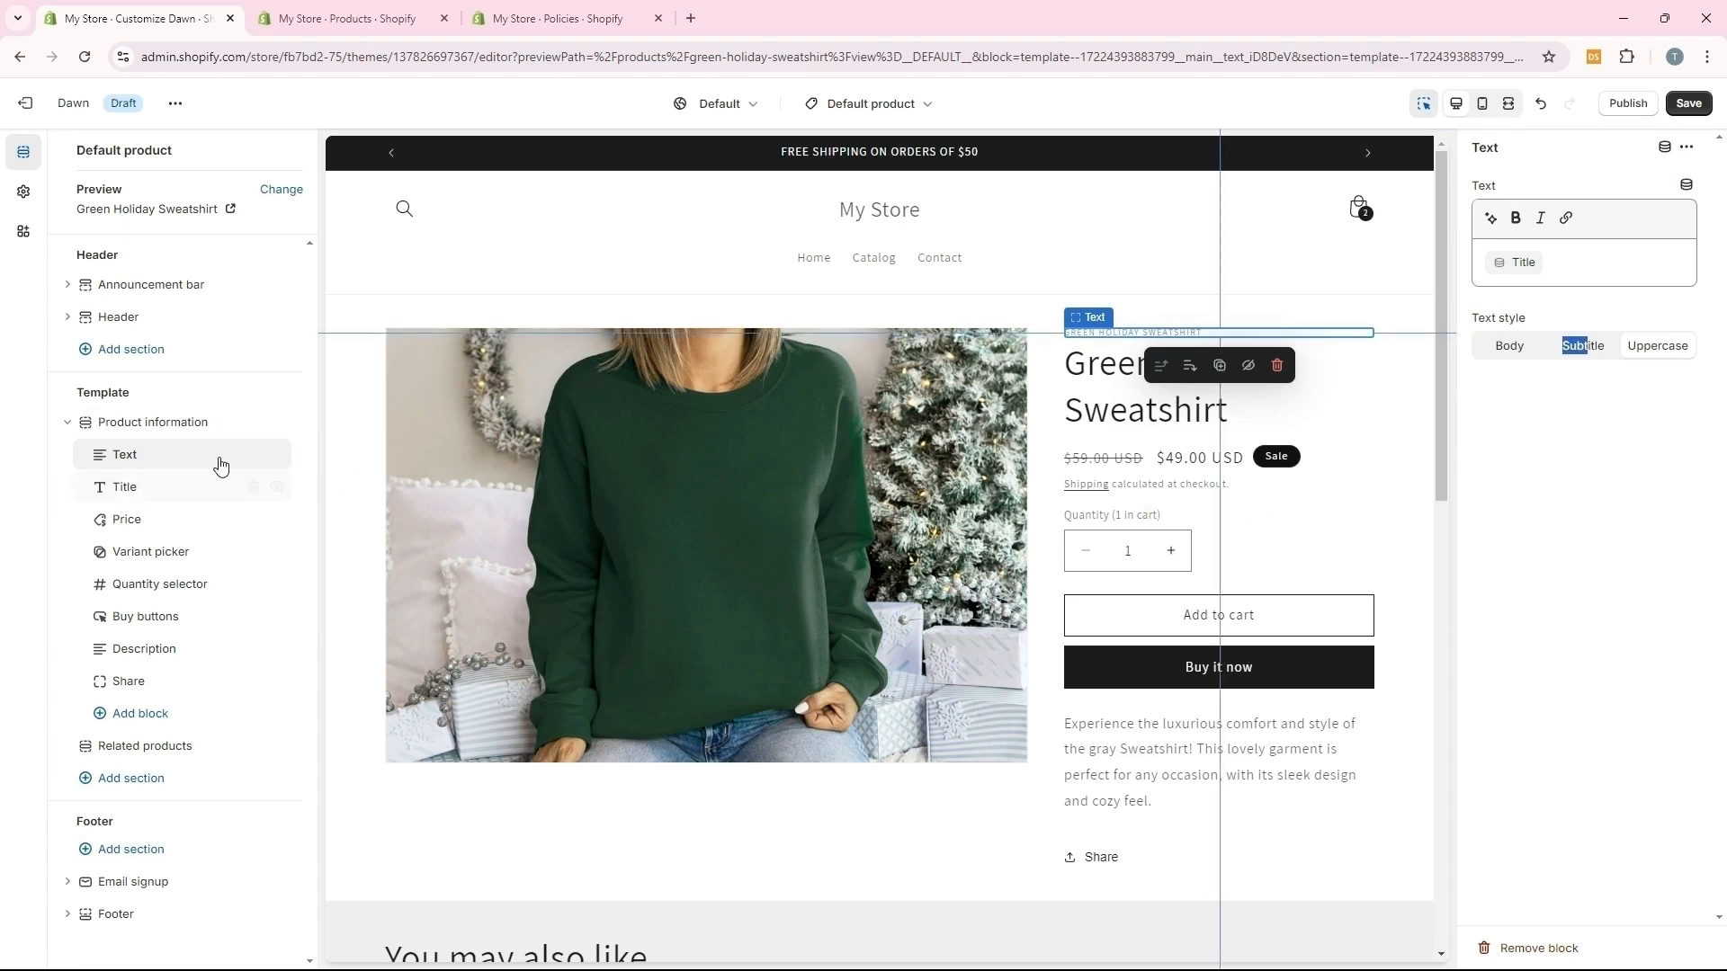
# Delete the Text block from the Product information section and save the template
pyautogui.click(254, 456)
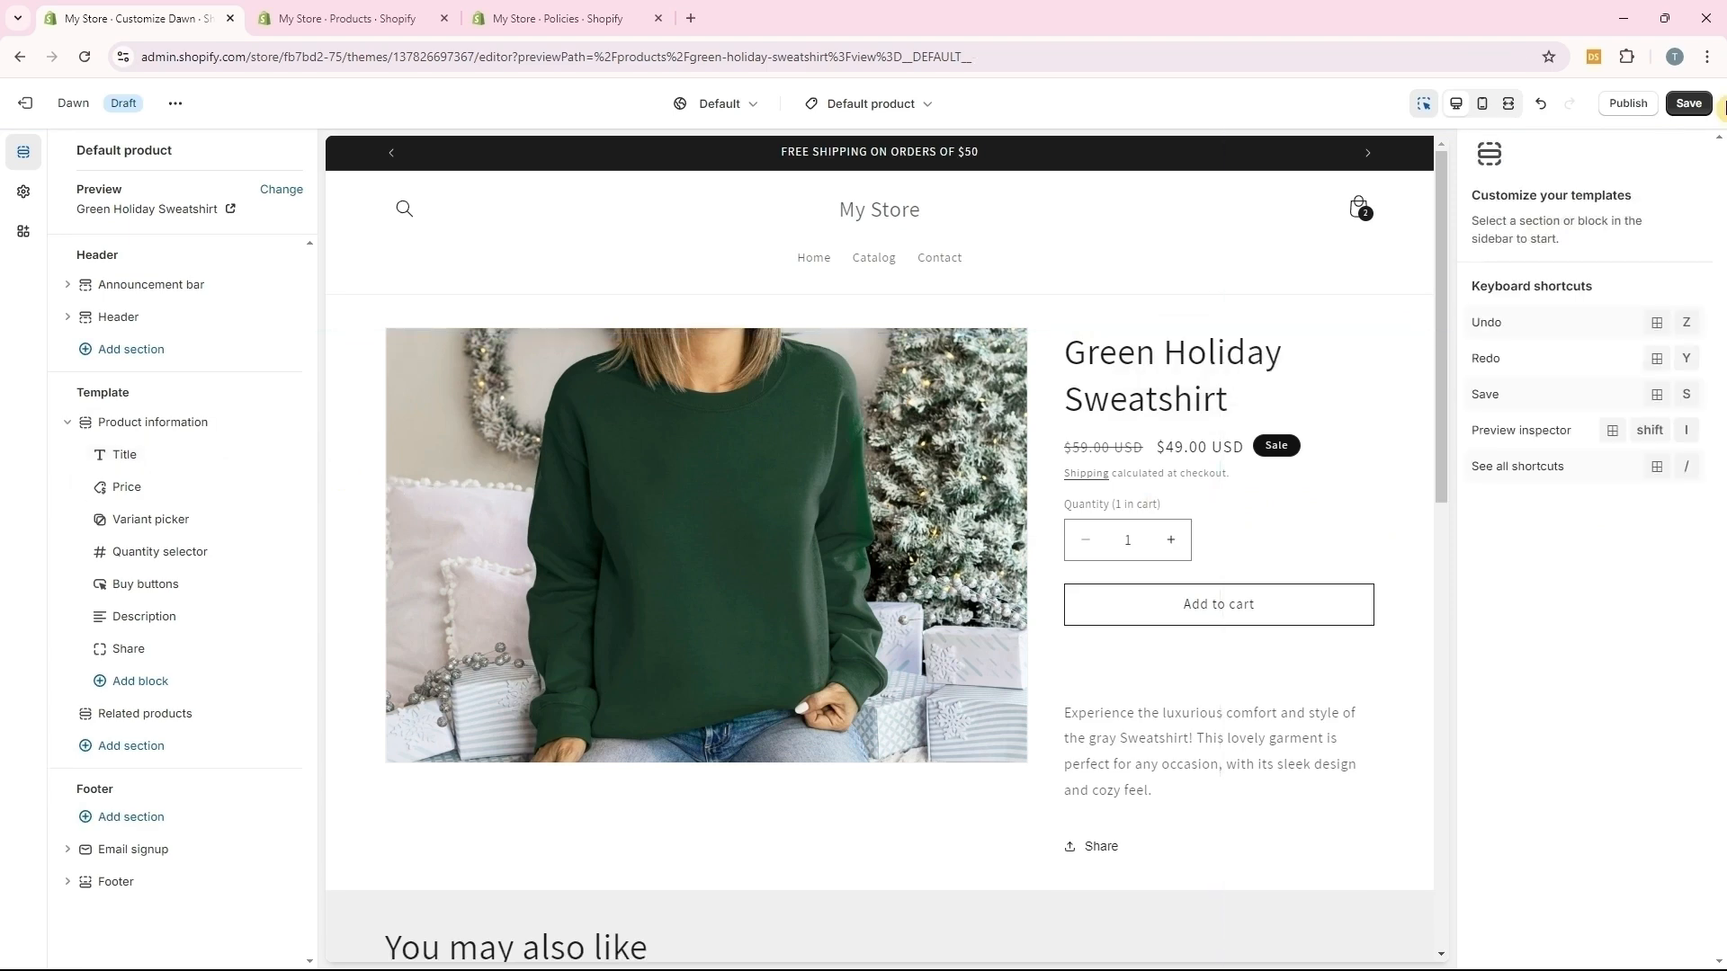
pyautogui.click(1687, 104)
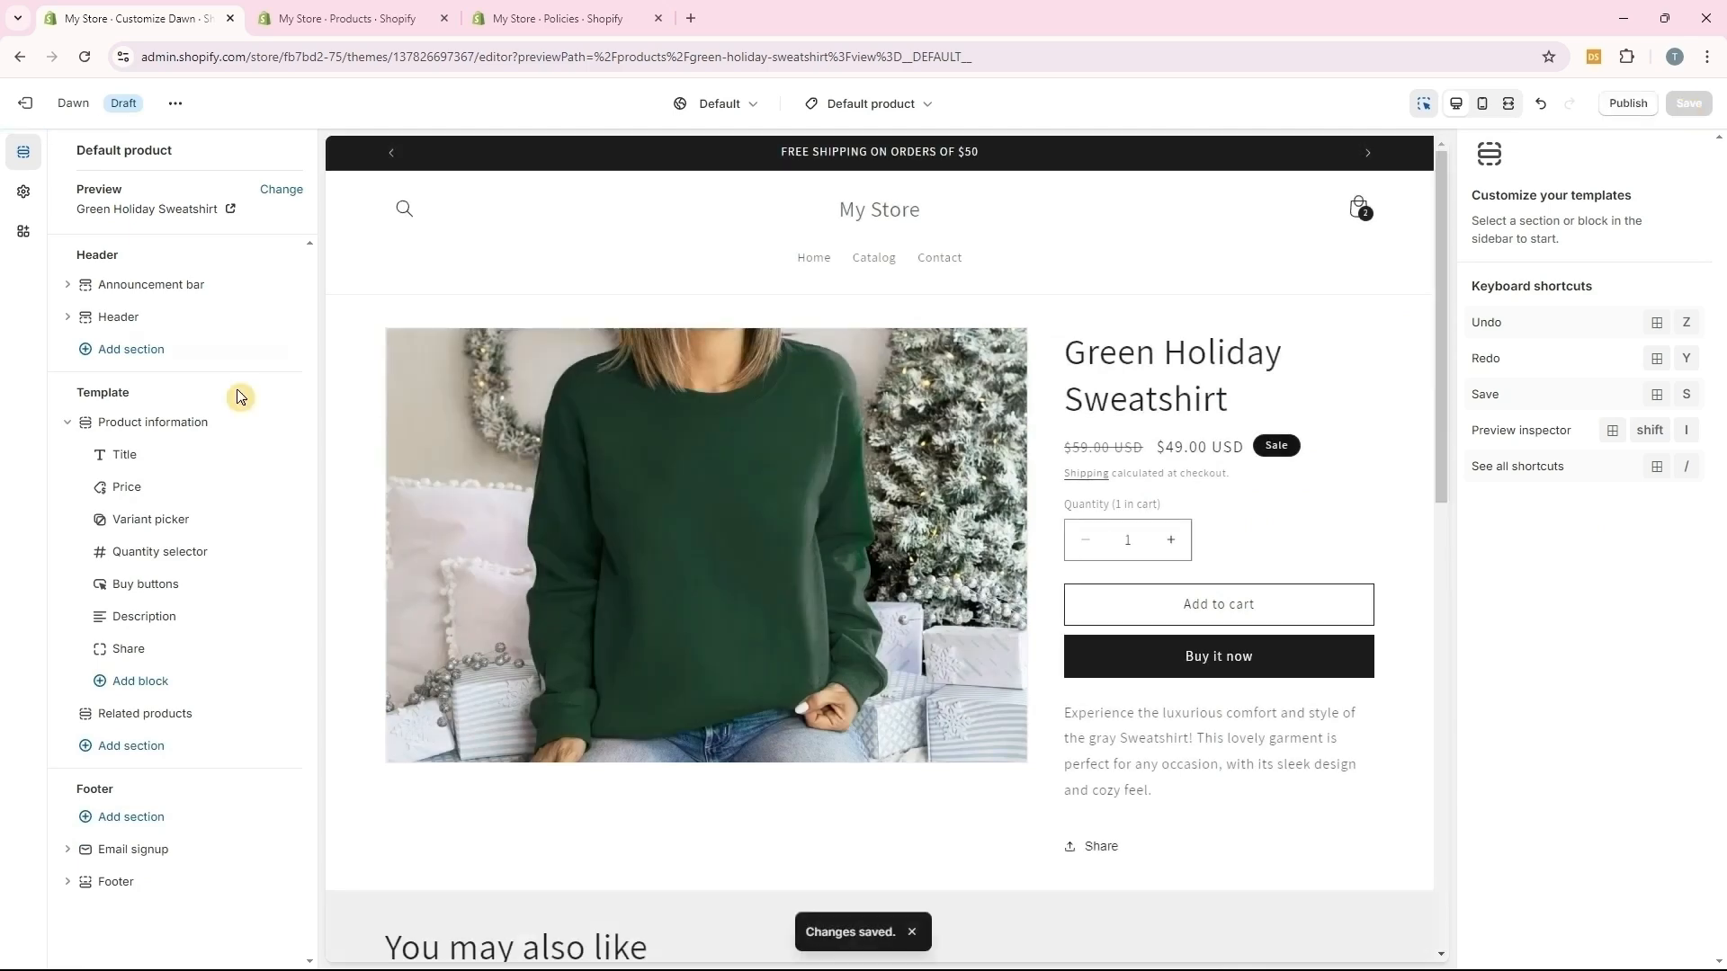
# Check which settings the Title, Price and Variant picker blocks of the Product information section offer
pyautogui.click(124, 456)
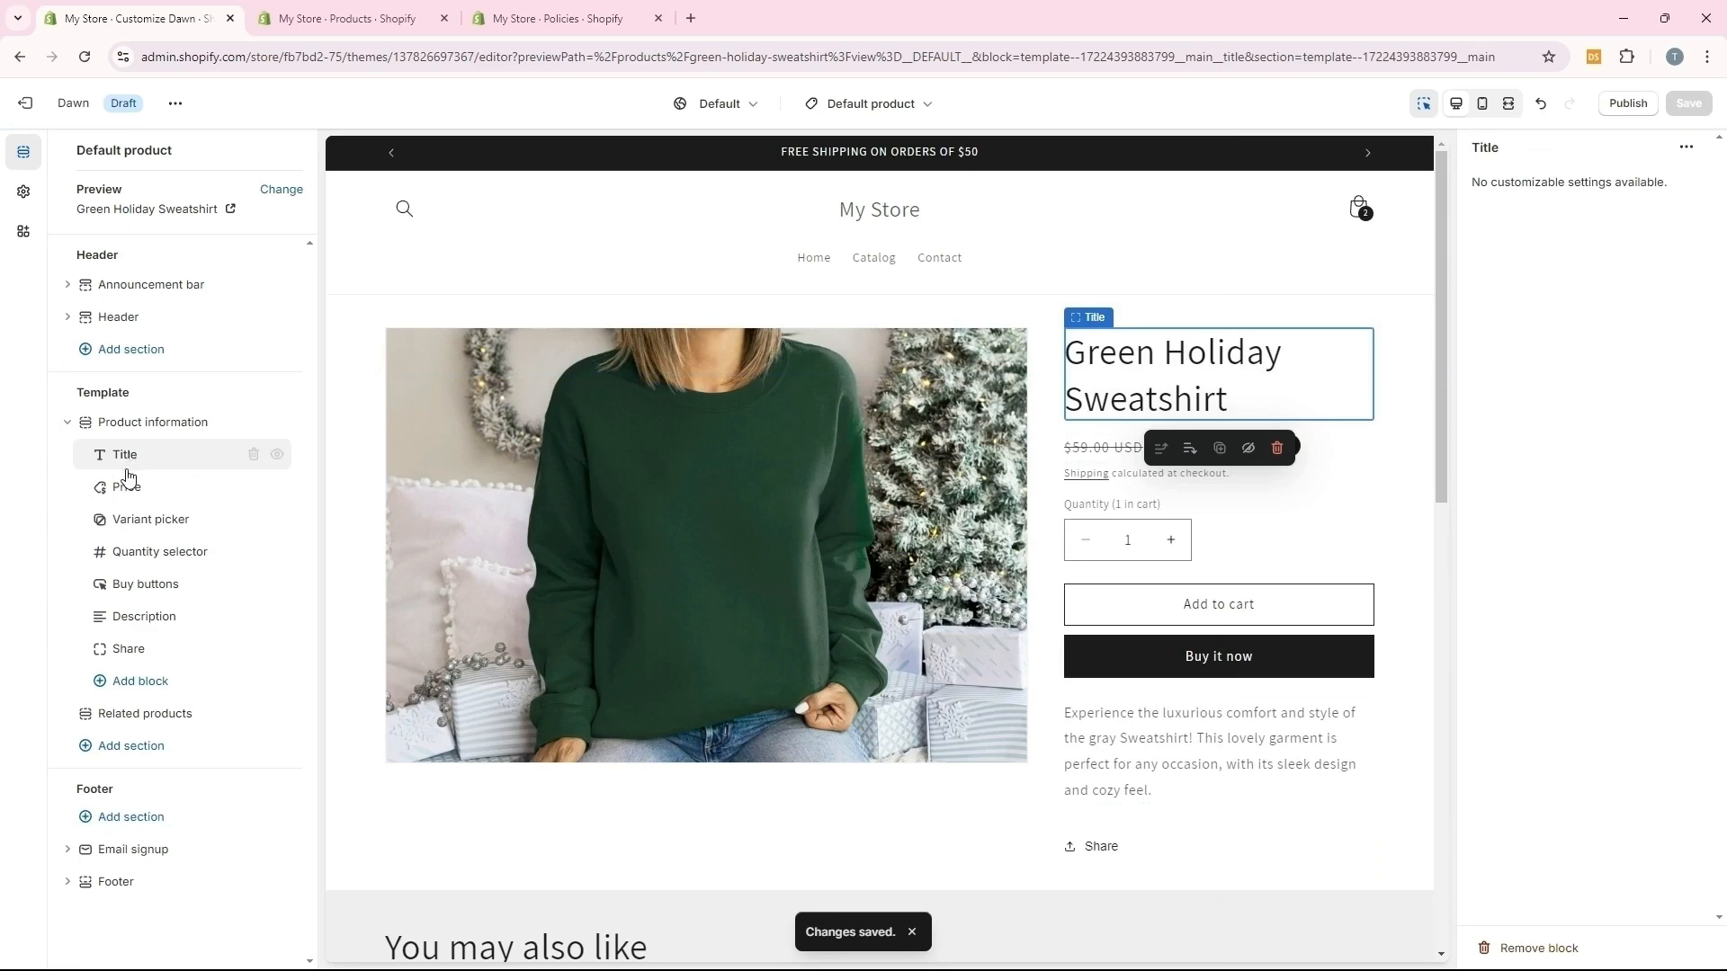
pyautogui.click(124, 494)
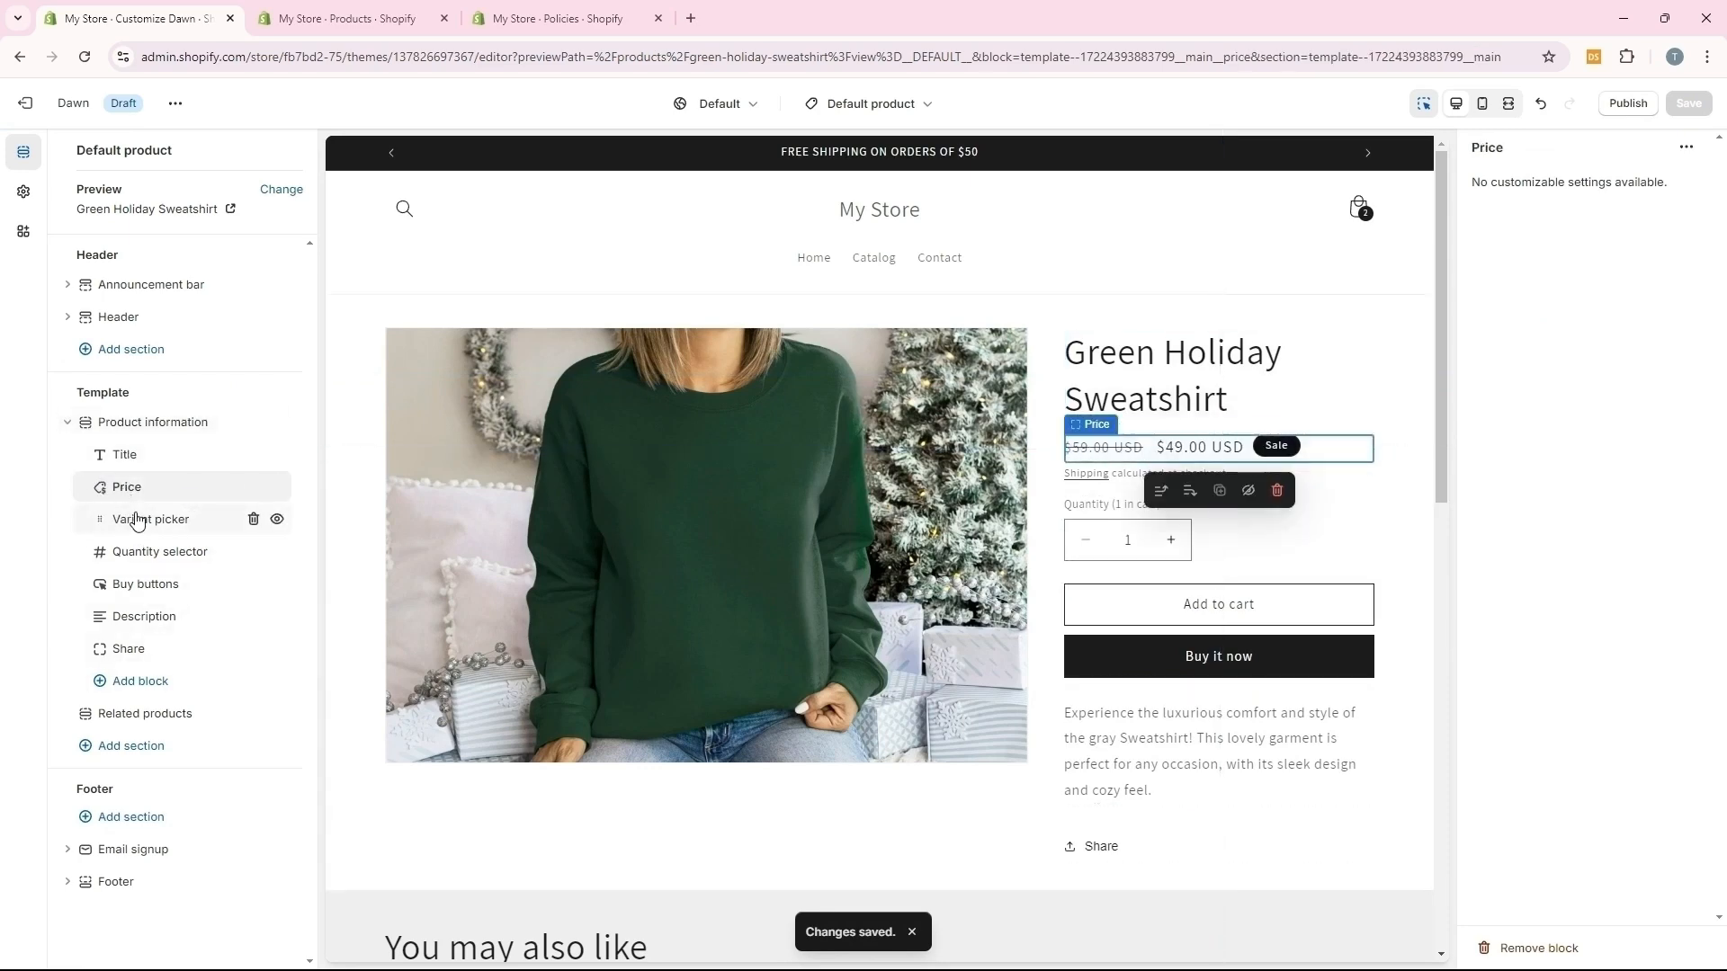
pyautogui.click(132, 524)
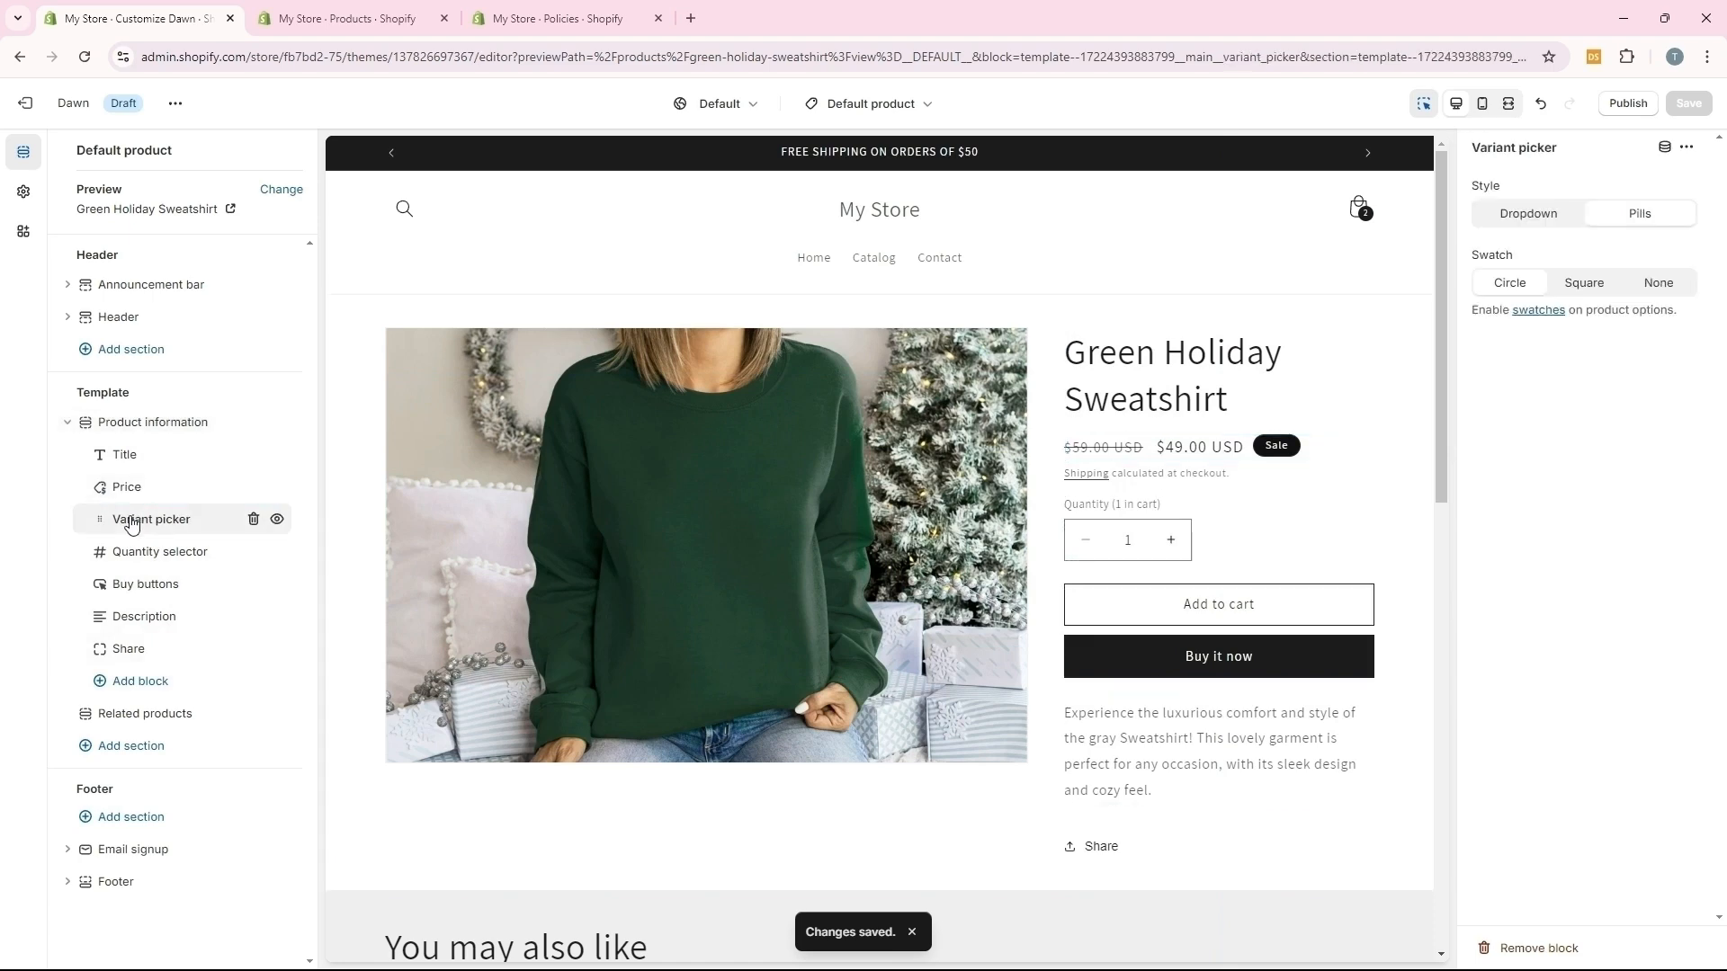
pyautogui.scroll(-3, 1010, 598)
pyautogui.scroll(3, 1011, 597)
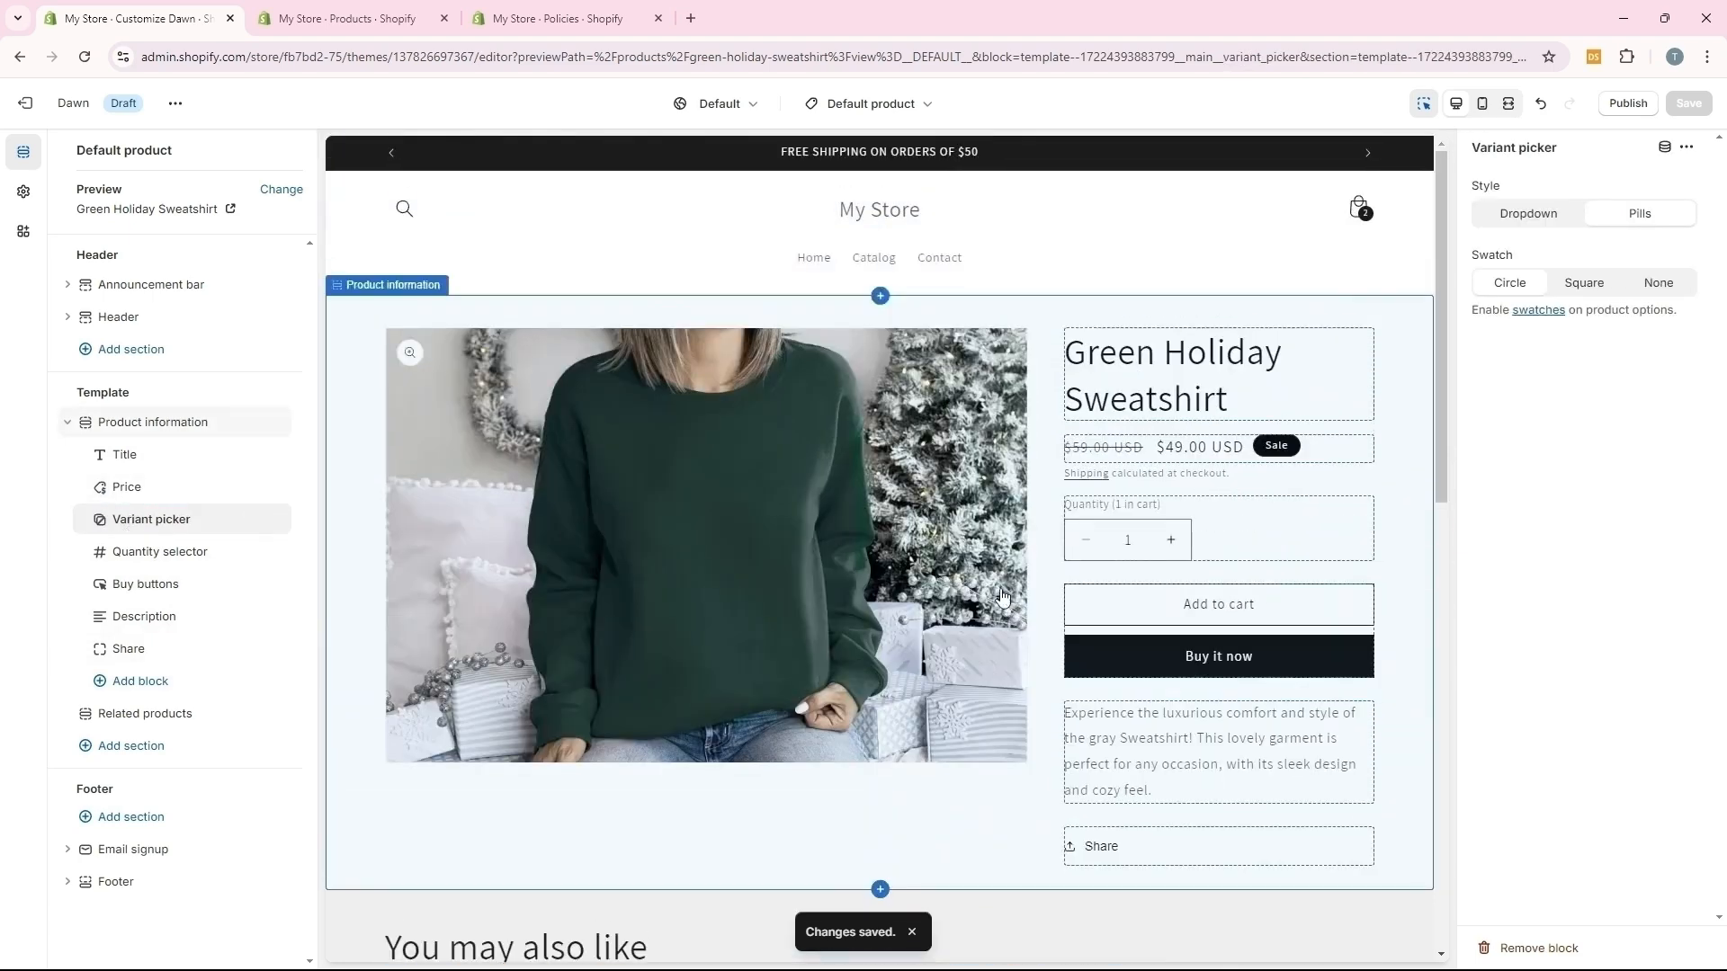
# Change the preview product to 11oz Accent Mug and open the Variant picker block's settings
pyautogui.click(298, 197)
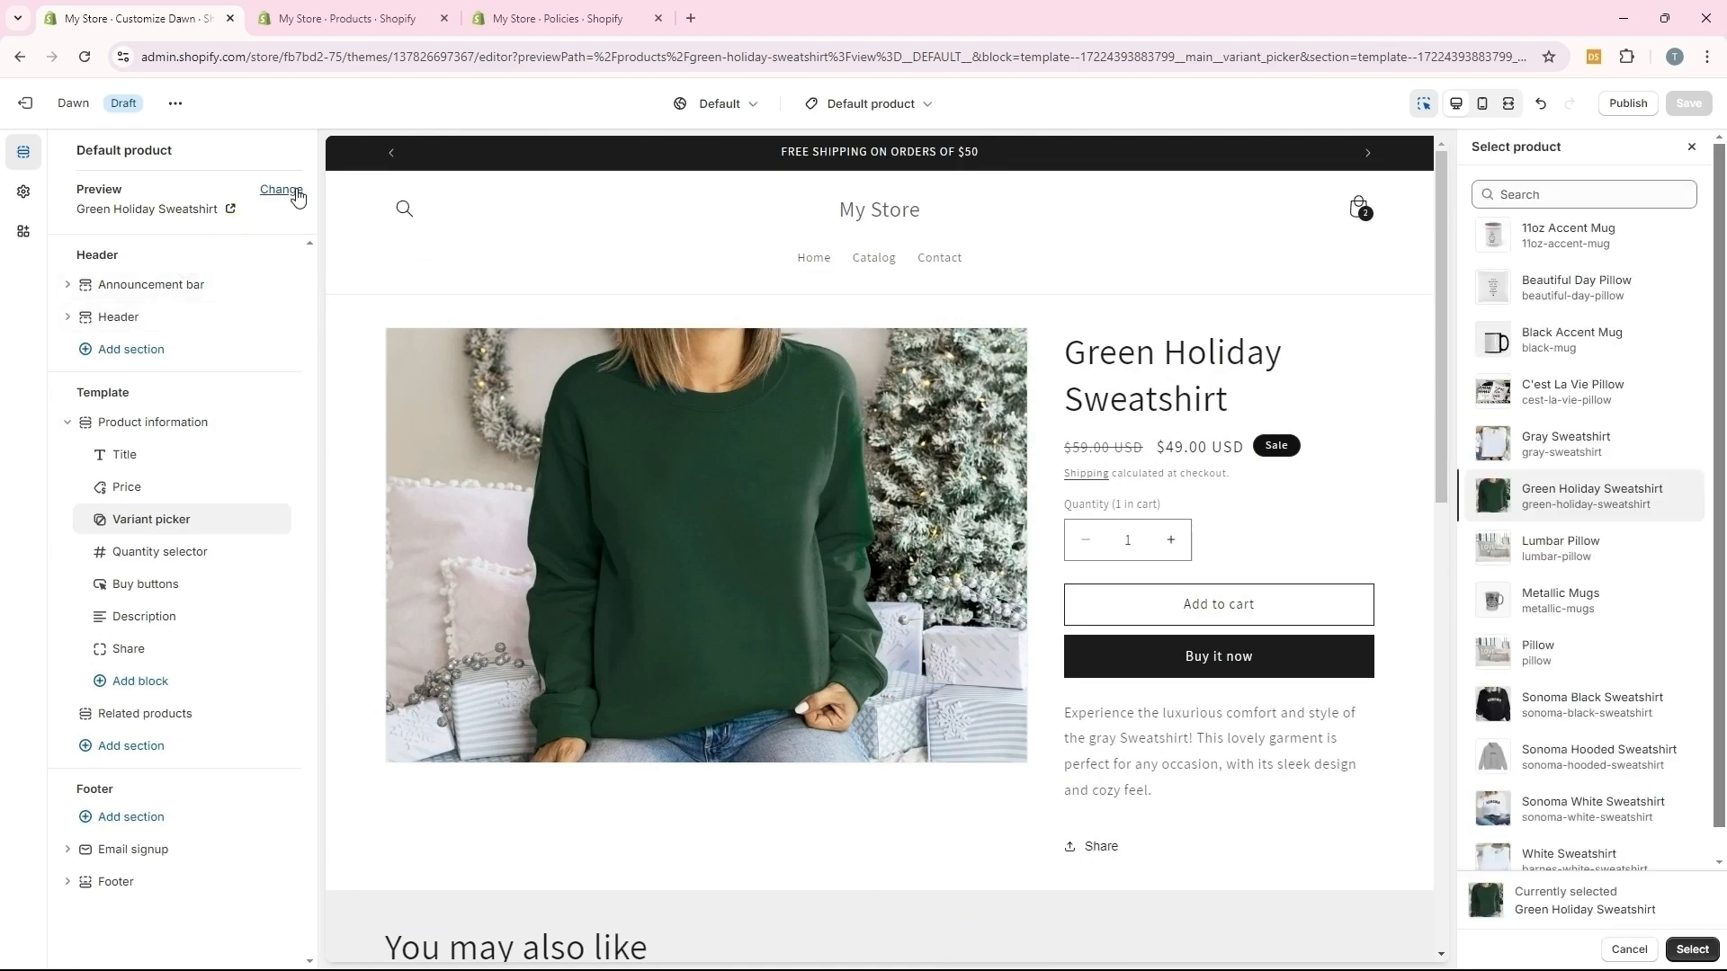
pyautogui.click(135, 523)
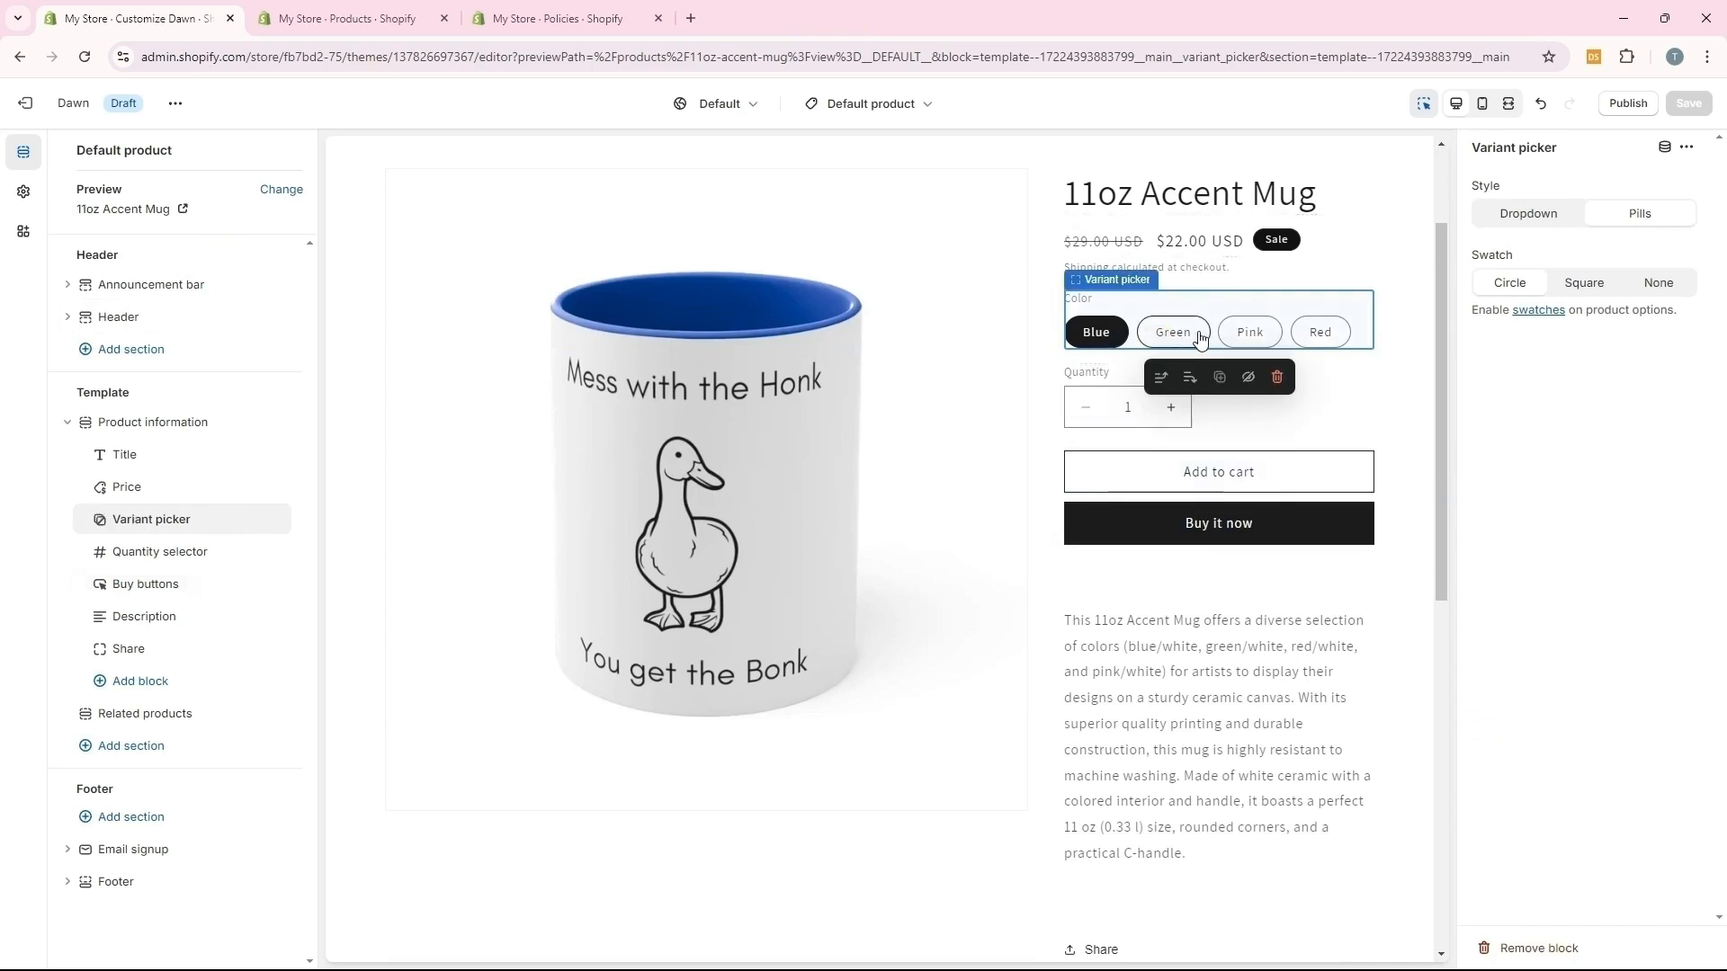
# Try the Dropdown style on the Variant picker, return it to Pills, and set its swatch to None
pyautogui.click(1540, 221)
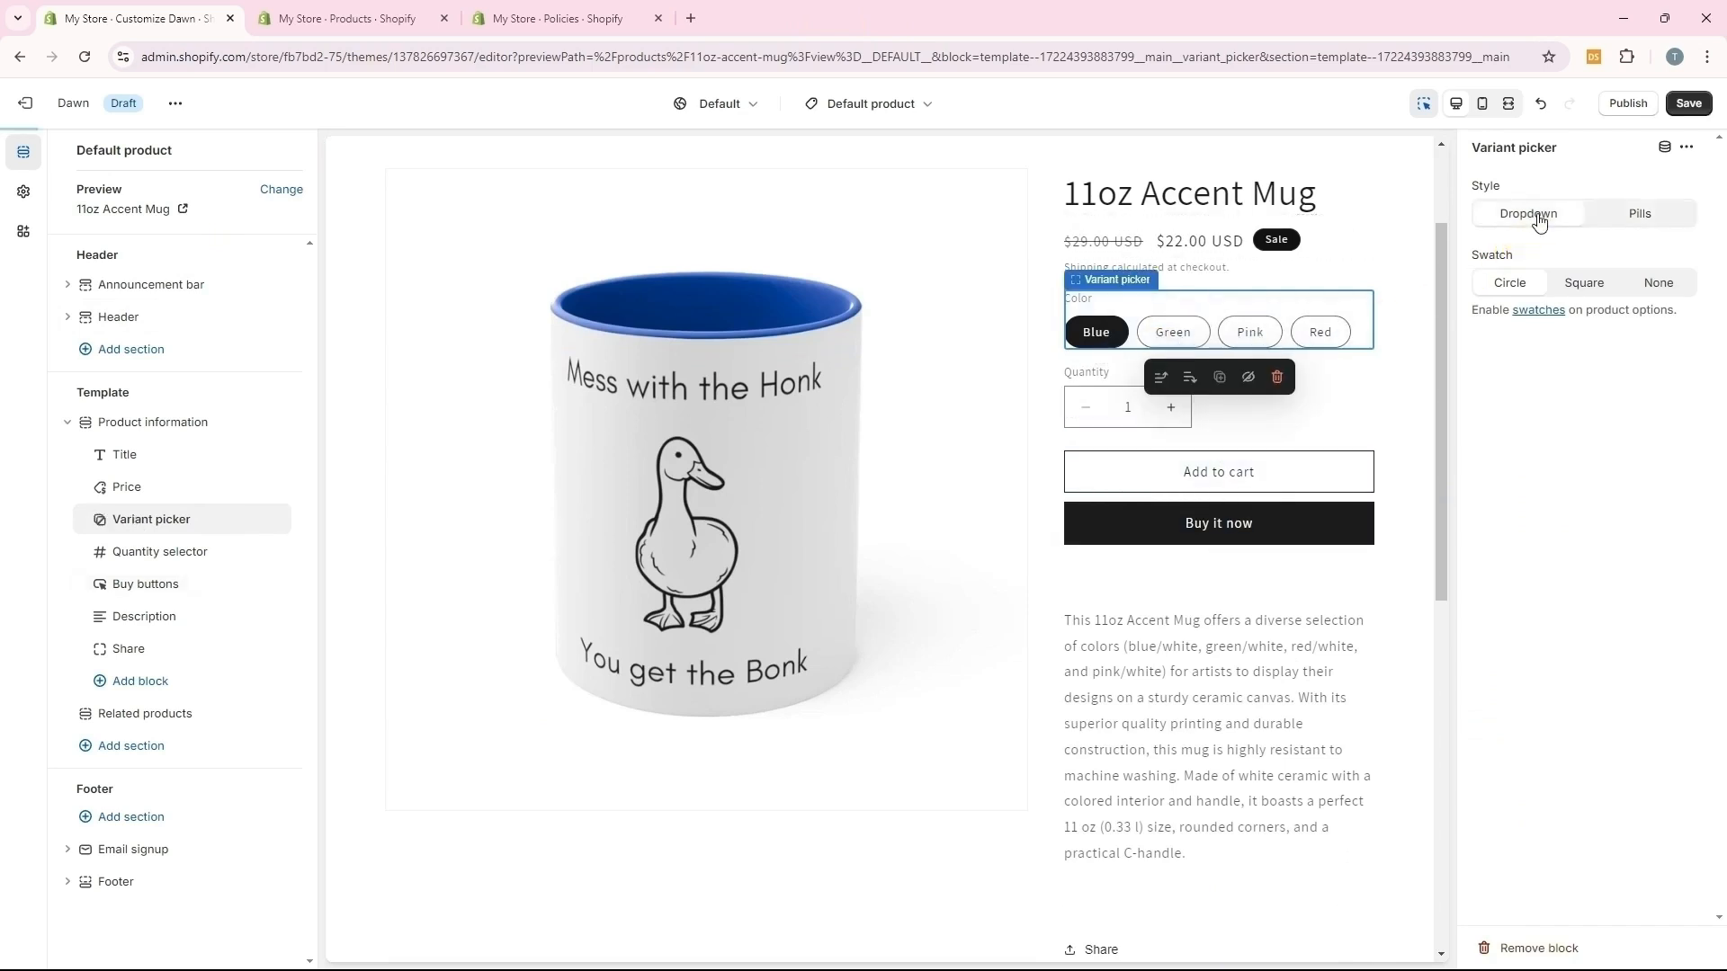
pyautogui.click(1655, 214)
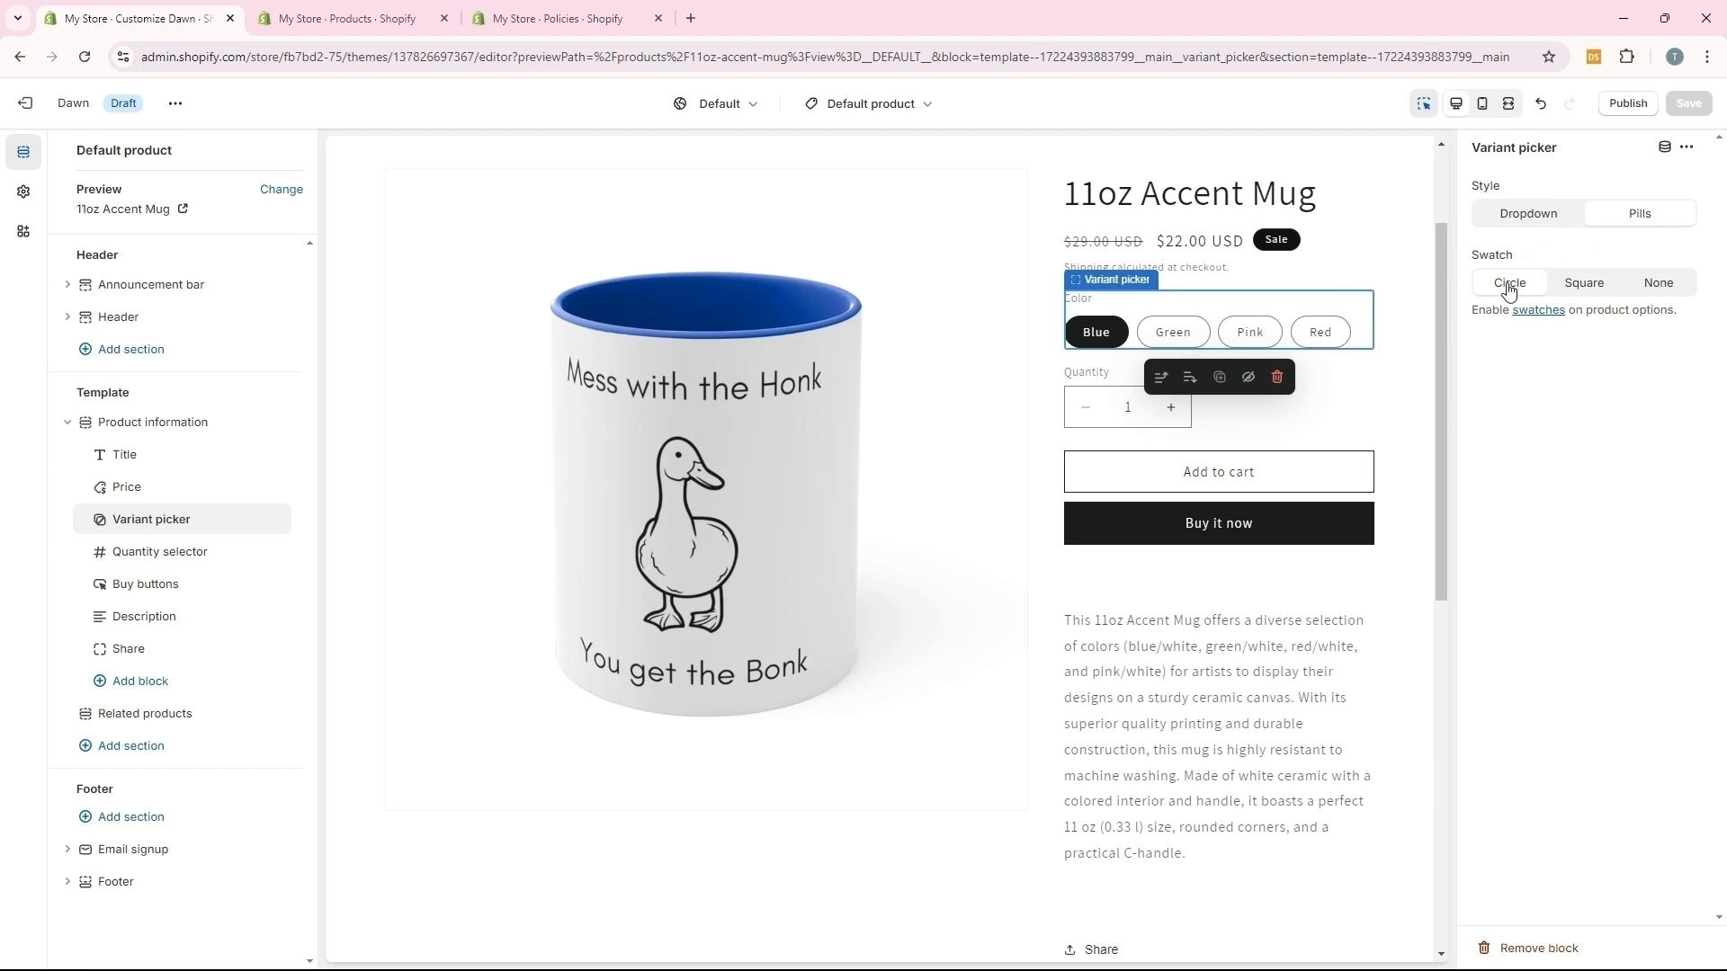
pyautogui.click(1576, 293)
pyautogui.click(1657, 284)
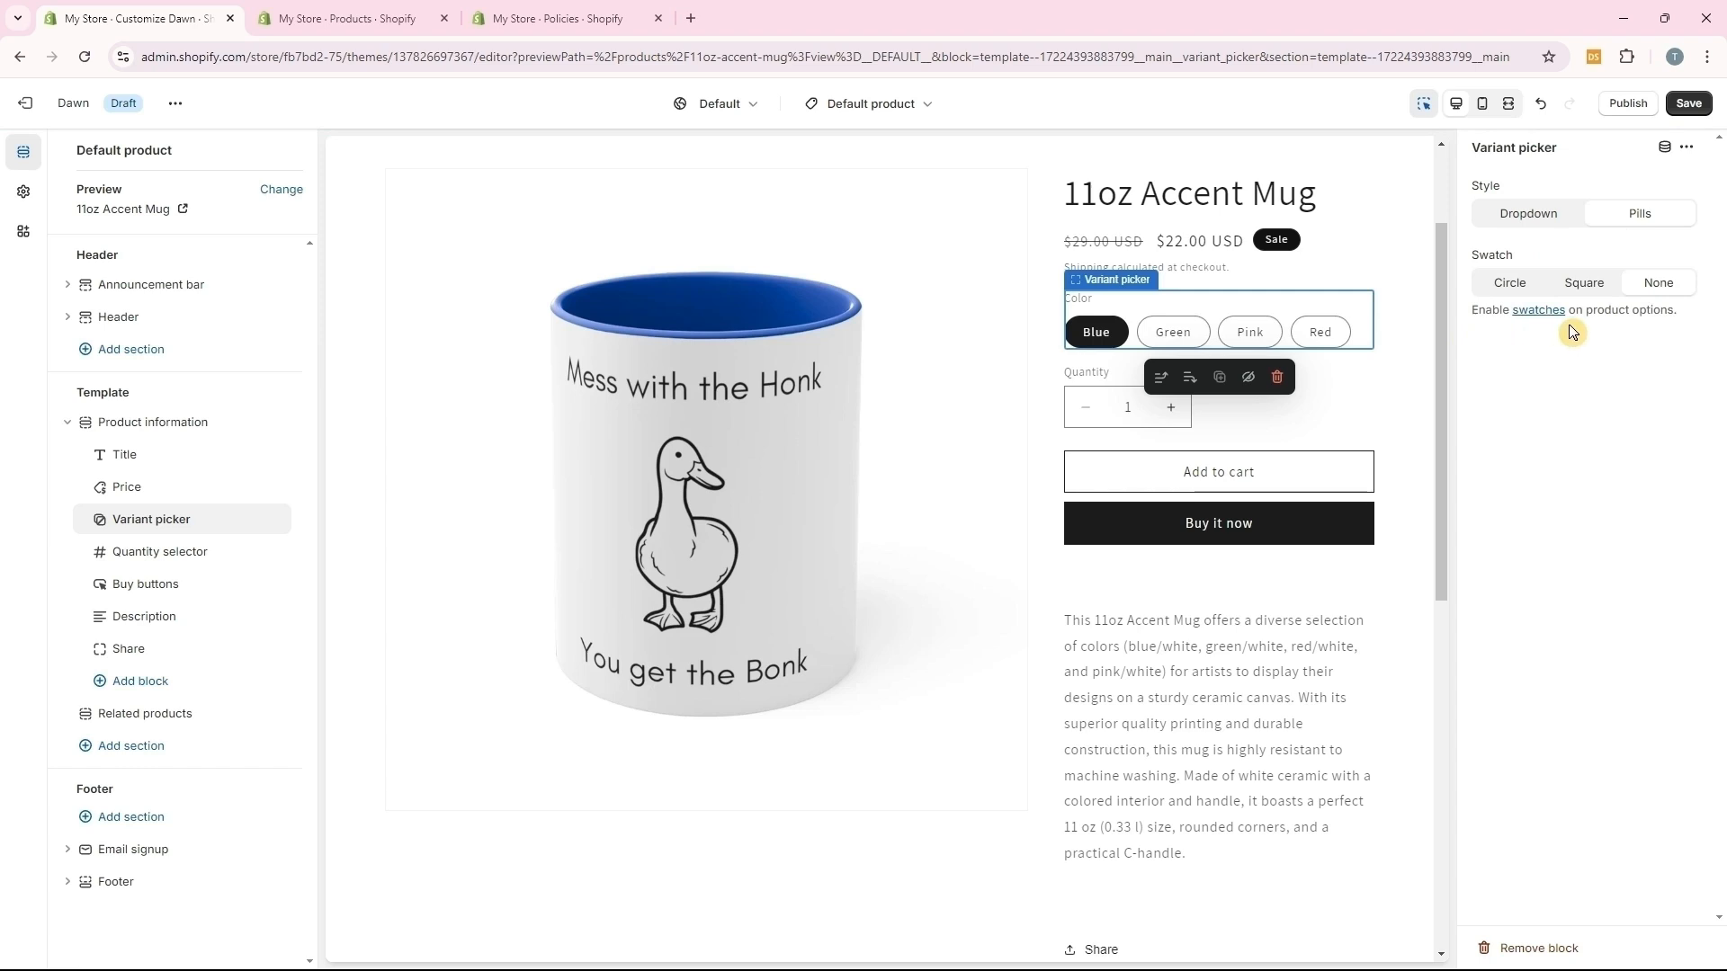
# Review the settings of the Quantity selector, Buy buttons and Description blocks
pyautogui.click(133, 561)
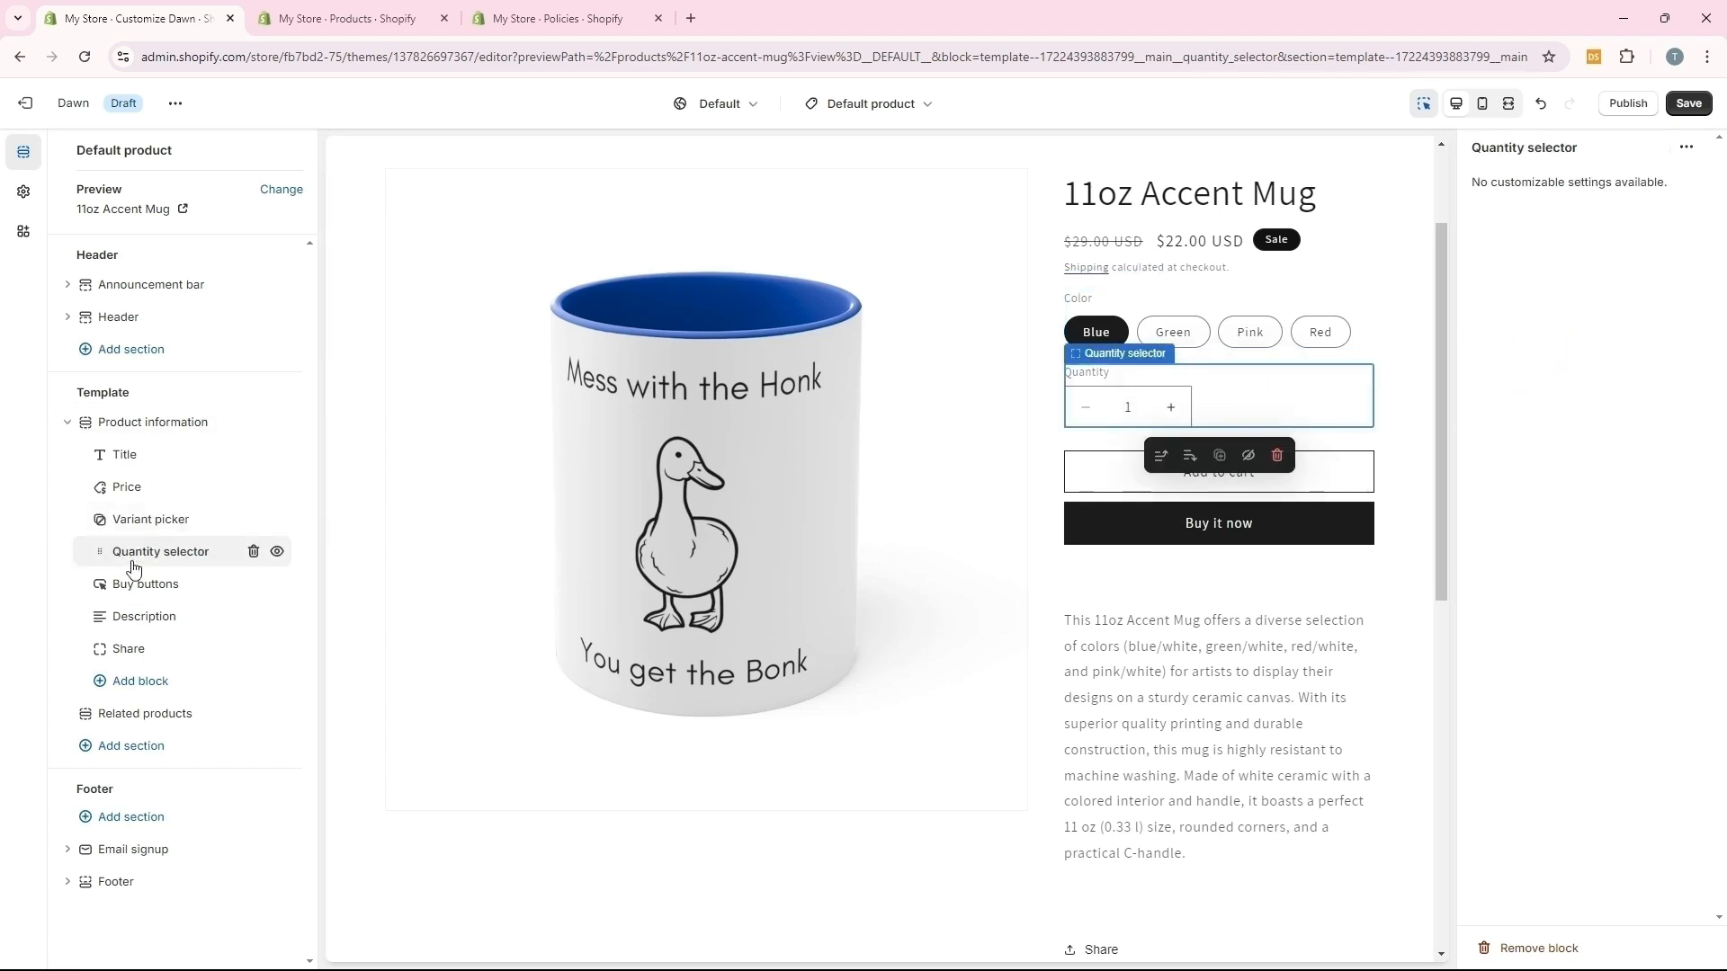
pyautogui.click(132, 587)
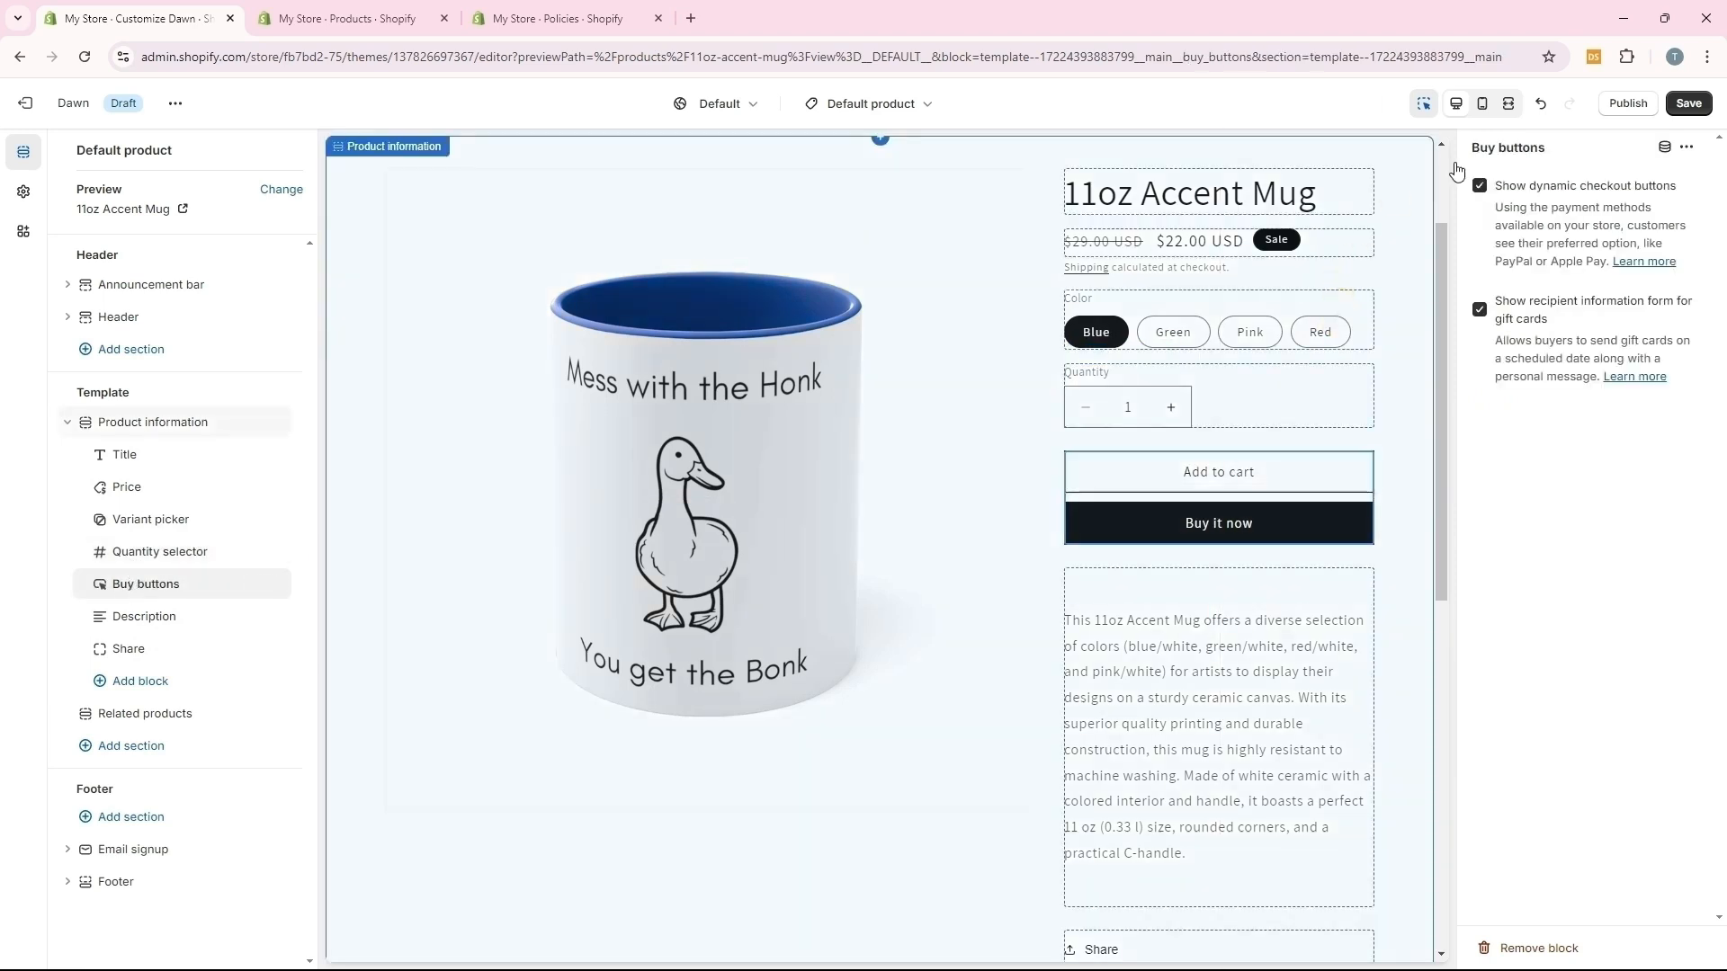
pyautogui.click(135, 621)
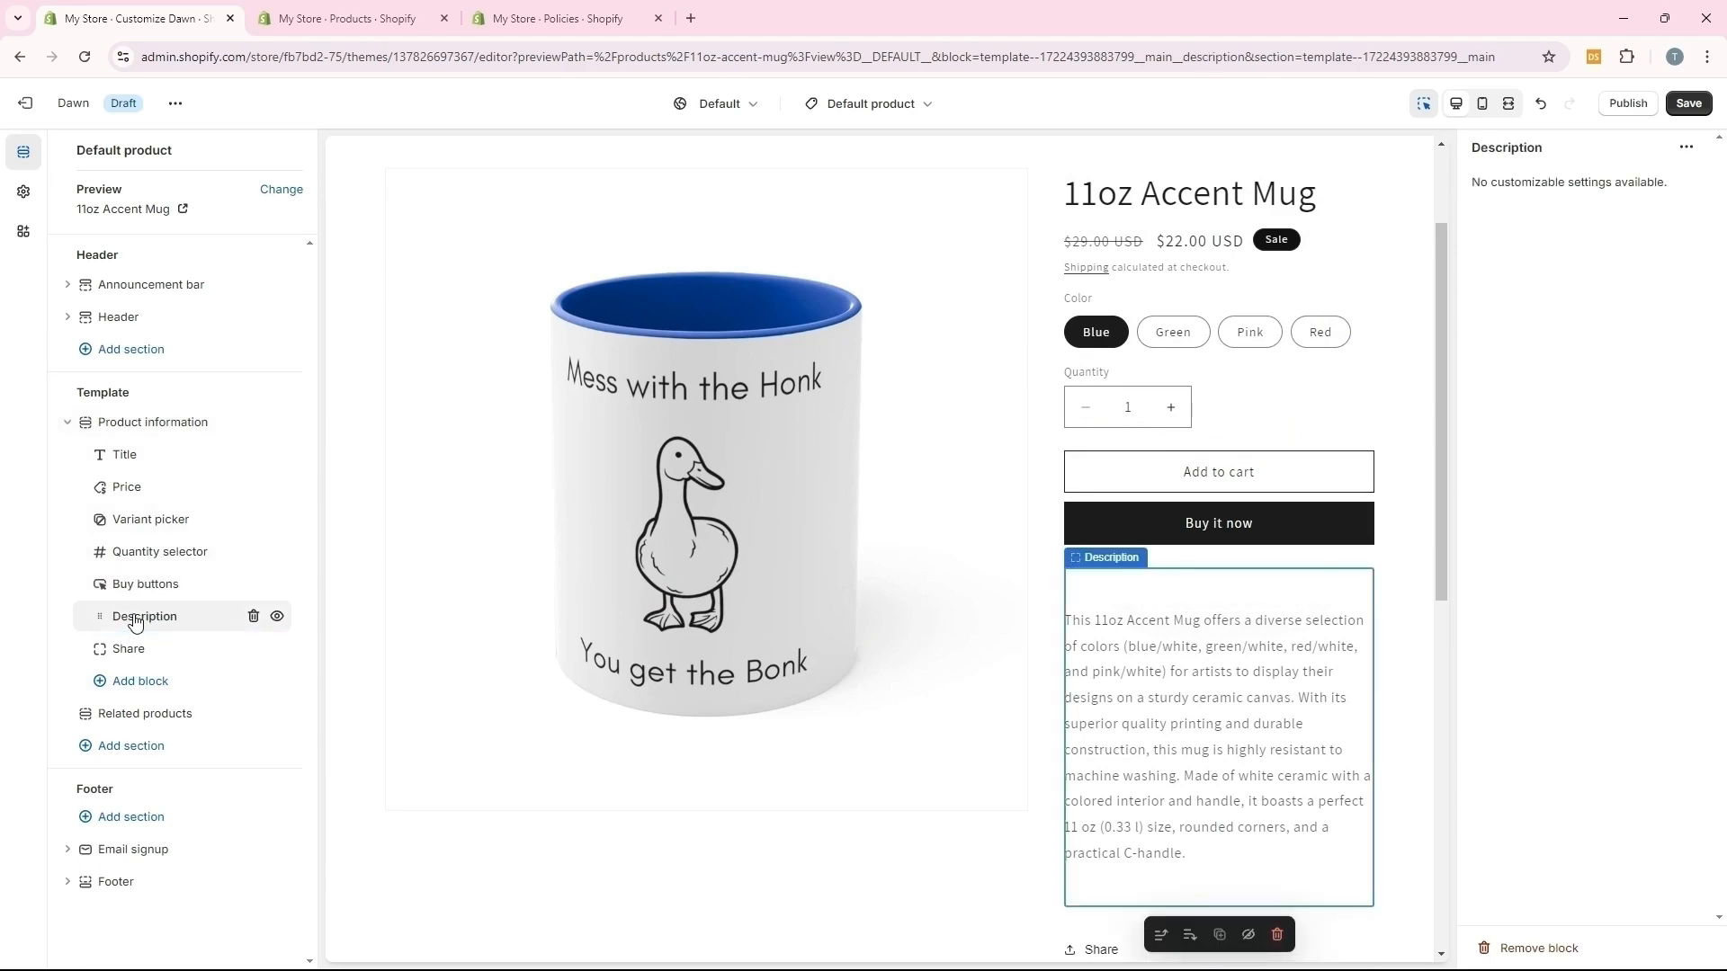
# Delete the Share block from the Product information section and save the changes
pyautogui.click(122, 655)
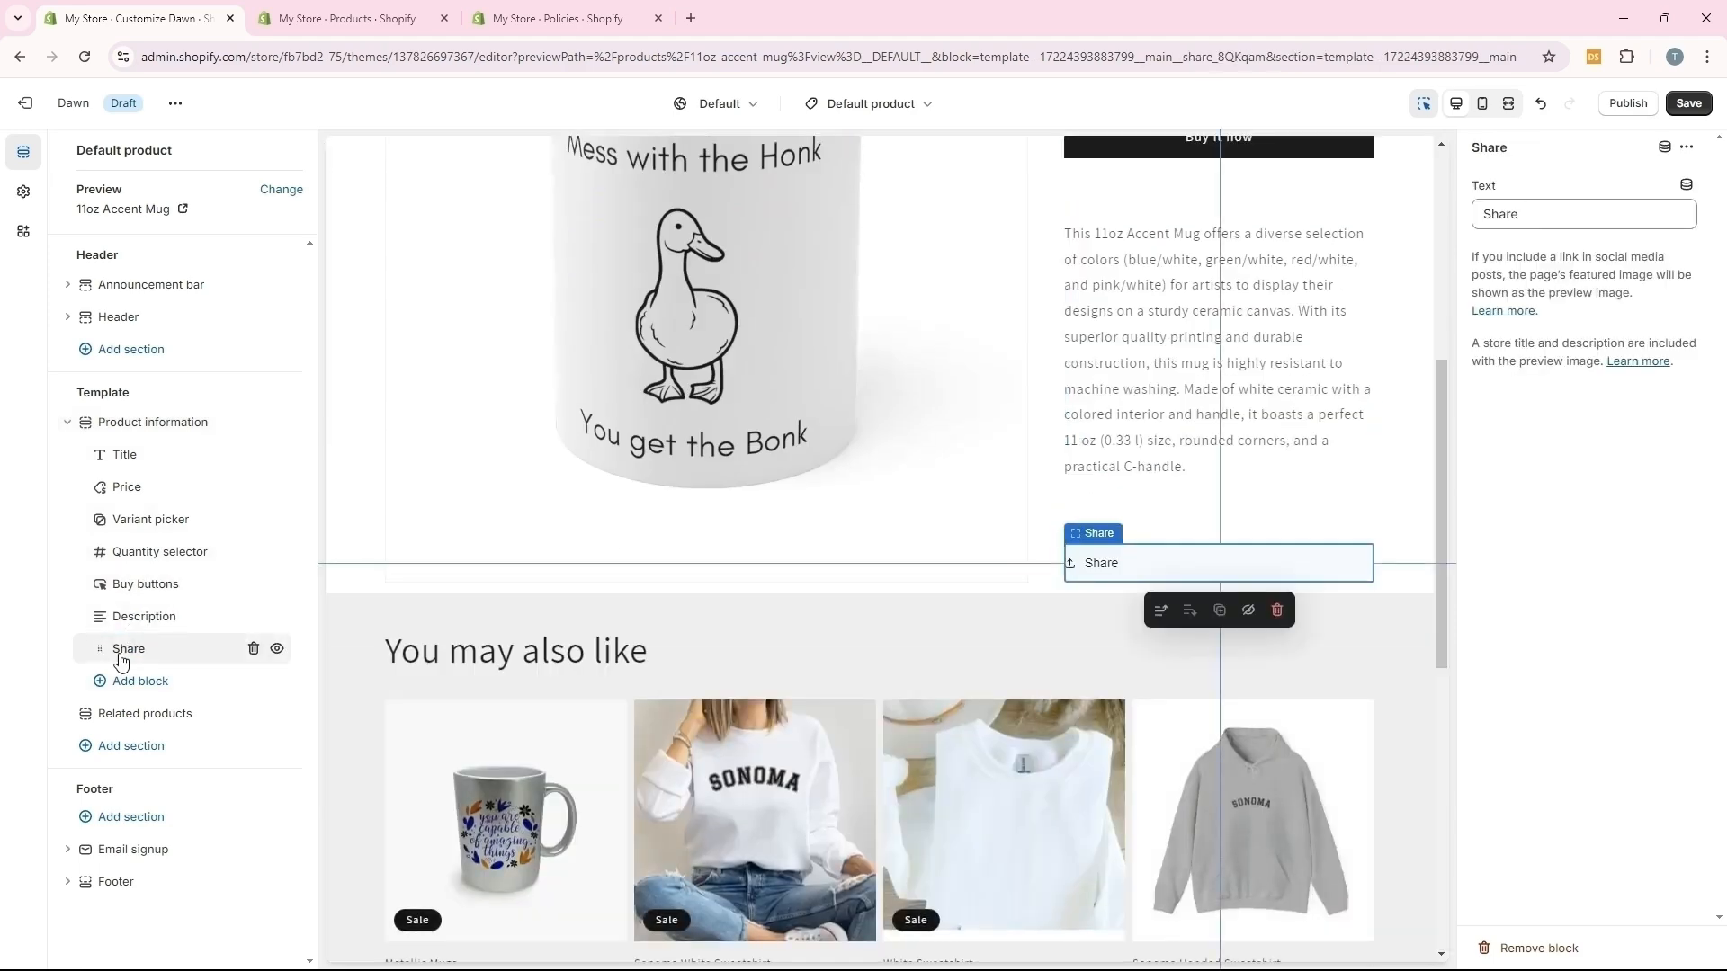
pyautogui.click(252, 650)
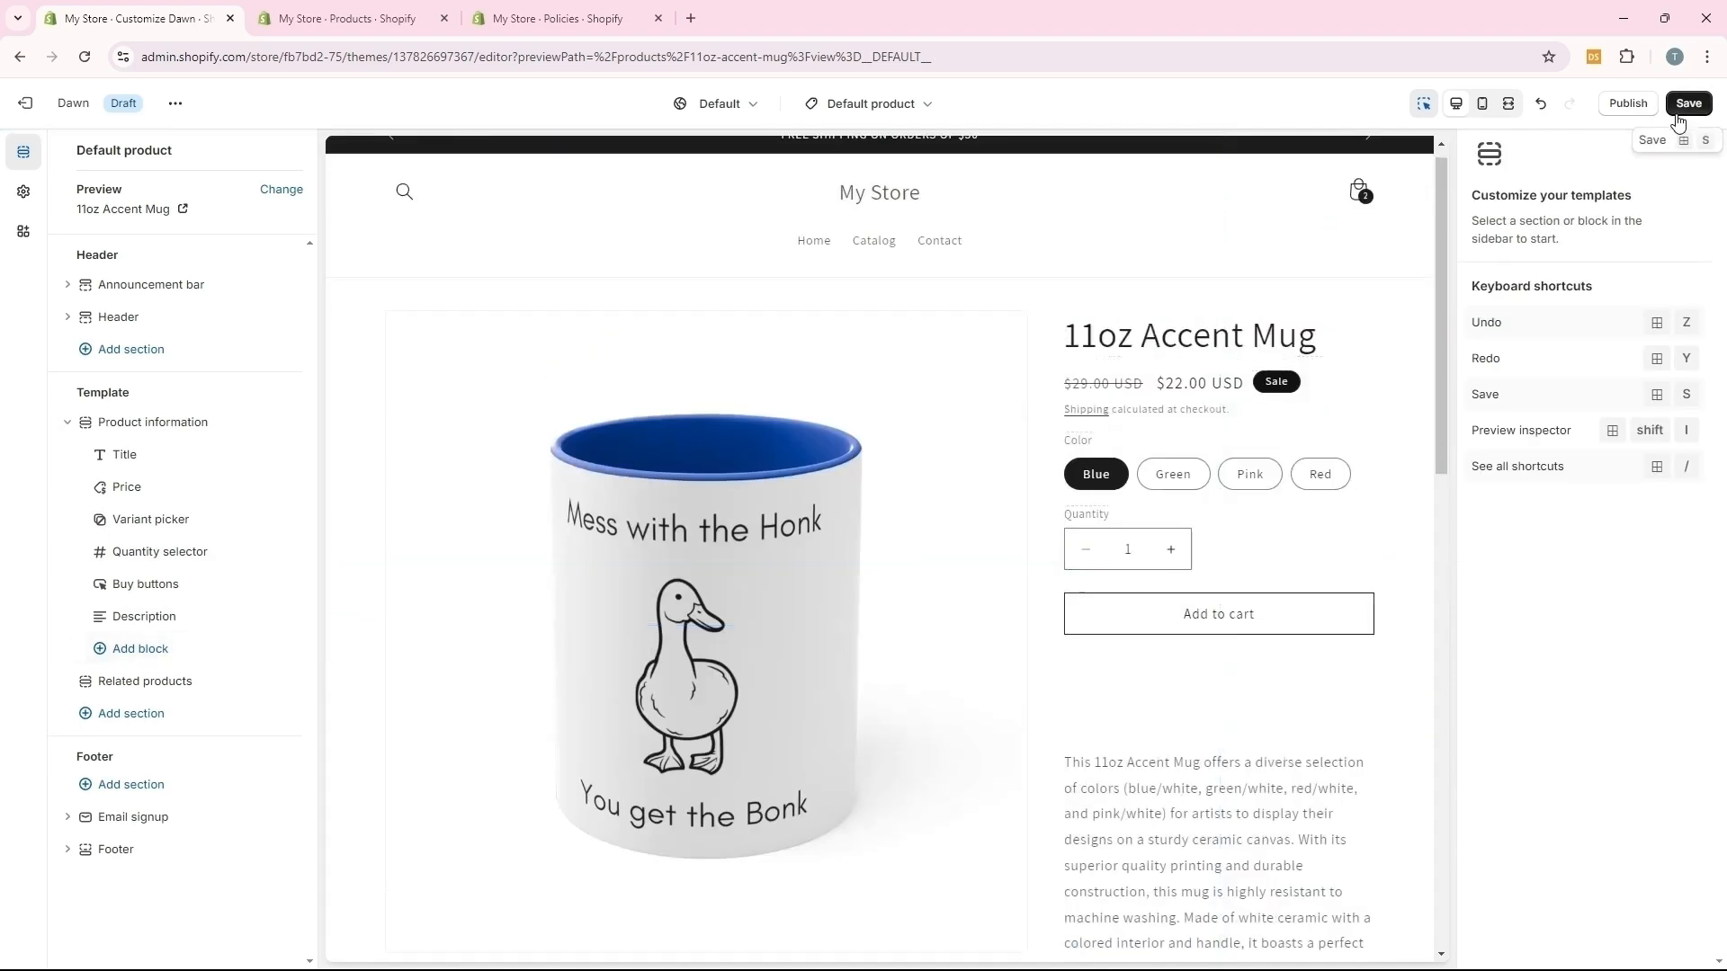
pyautogui.click(1689, 103)
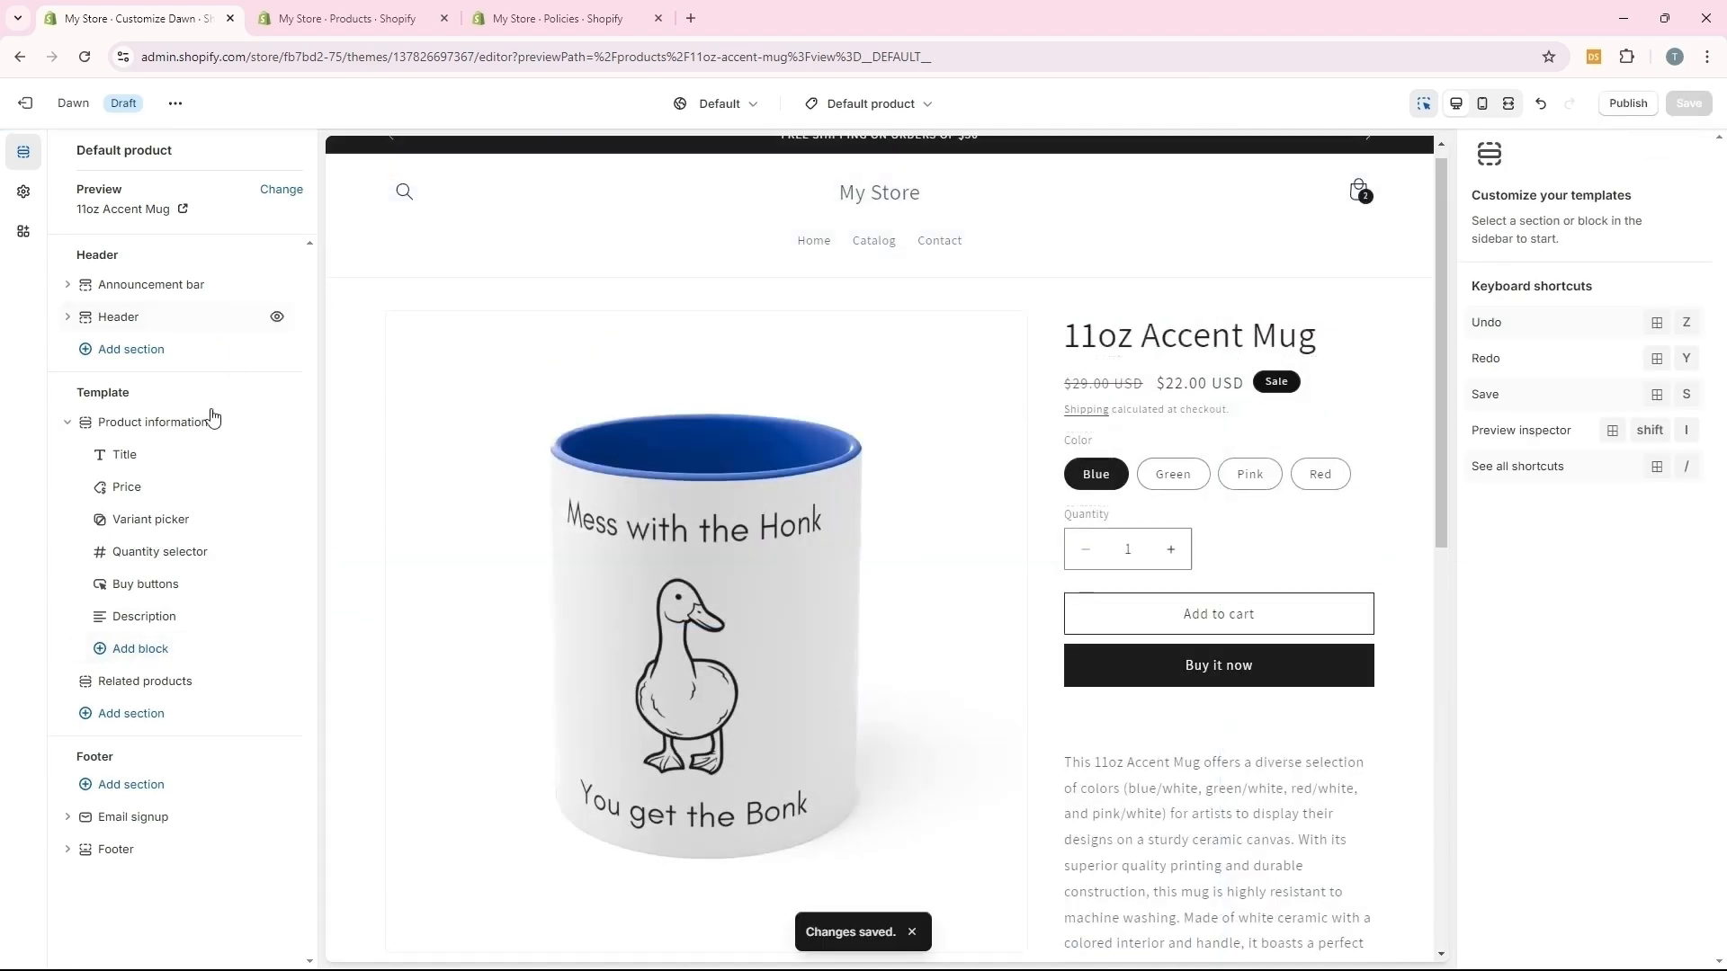
# Add an Inventory status block to Product information and place it between the Price and Variant picker blocks
pyautogui.click(130, 652)
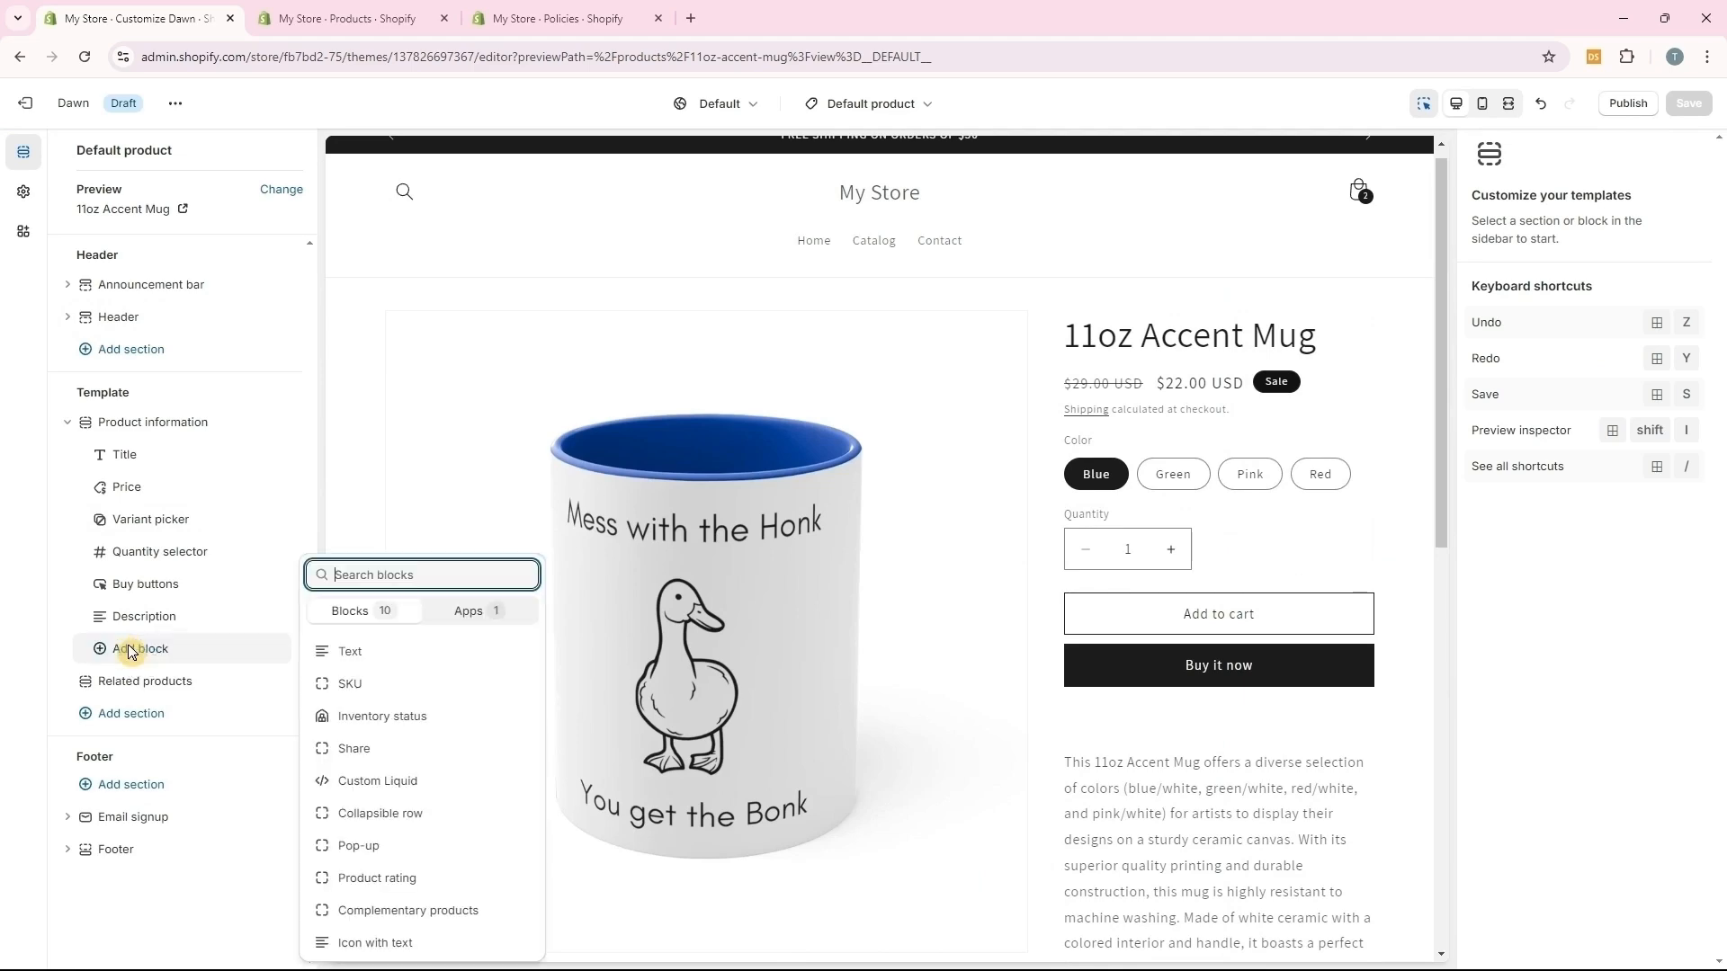
pyautogui.click(365, 725)
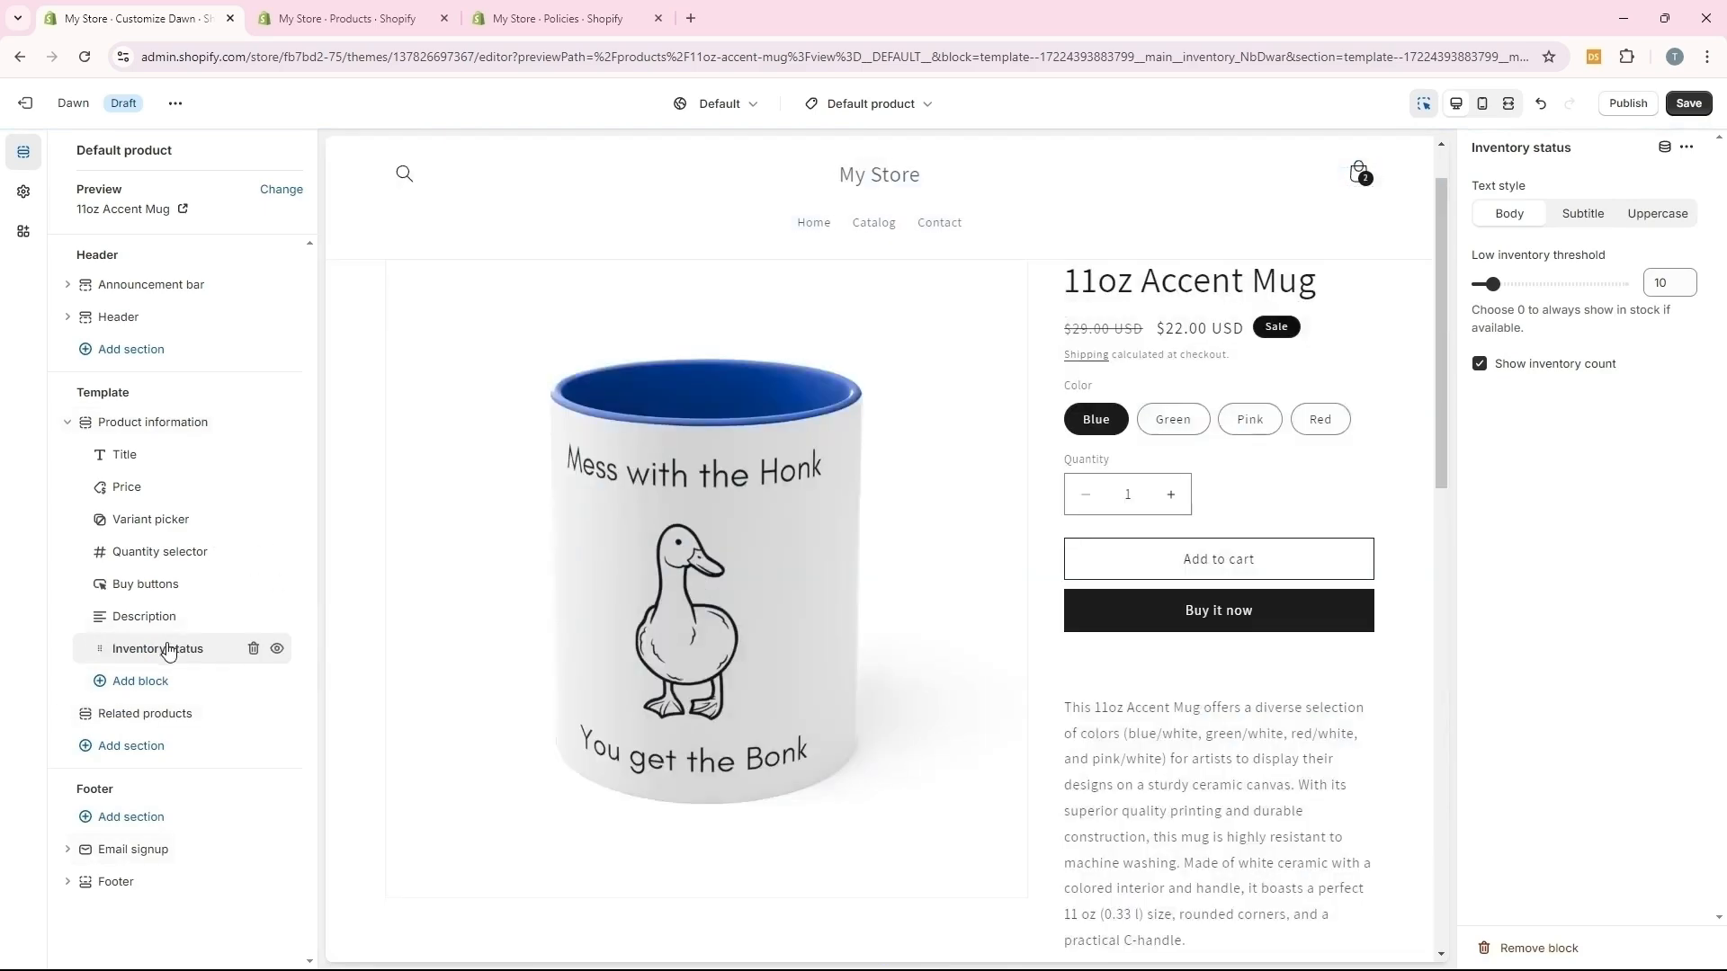
pyautogui.moveTo(167, 648); pyautogui.dragTo(167, 529)
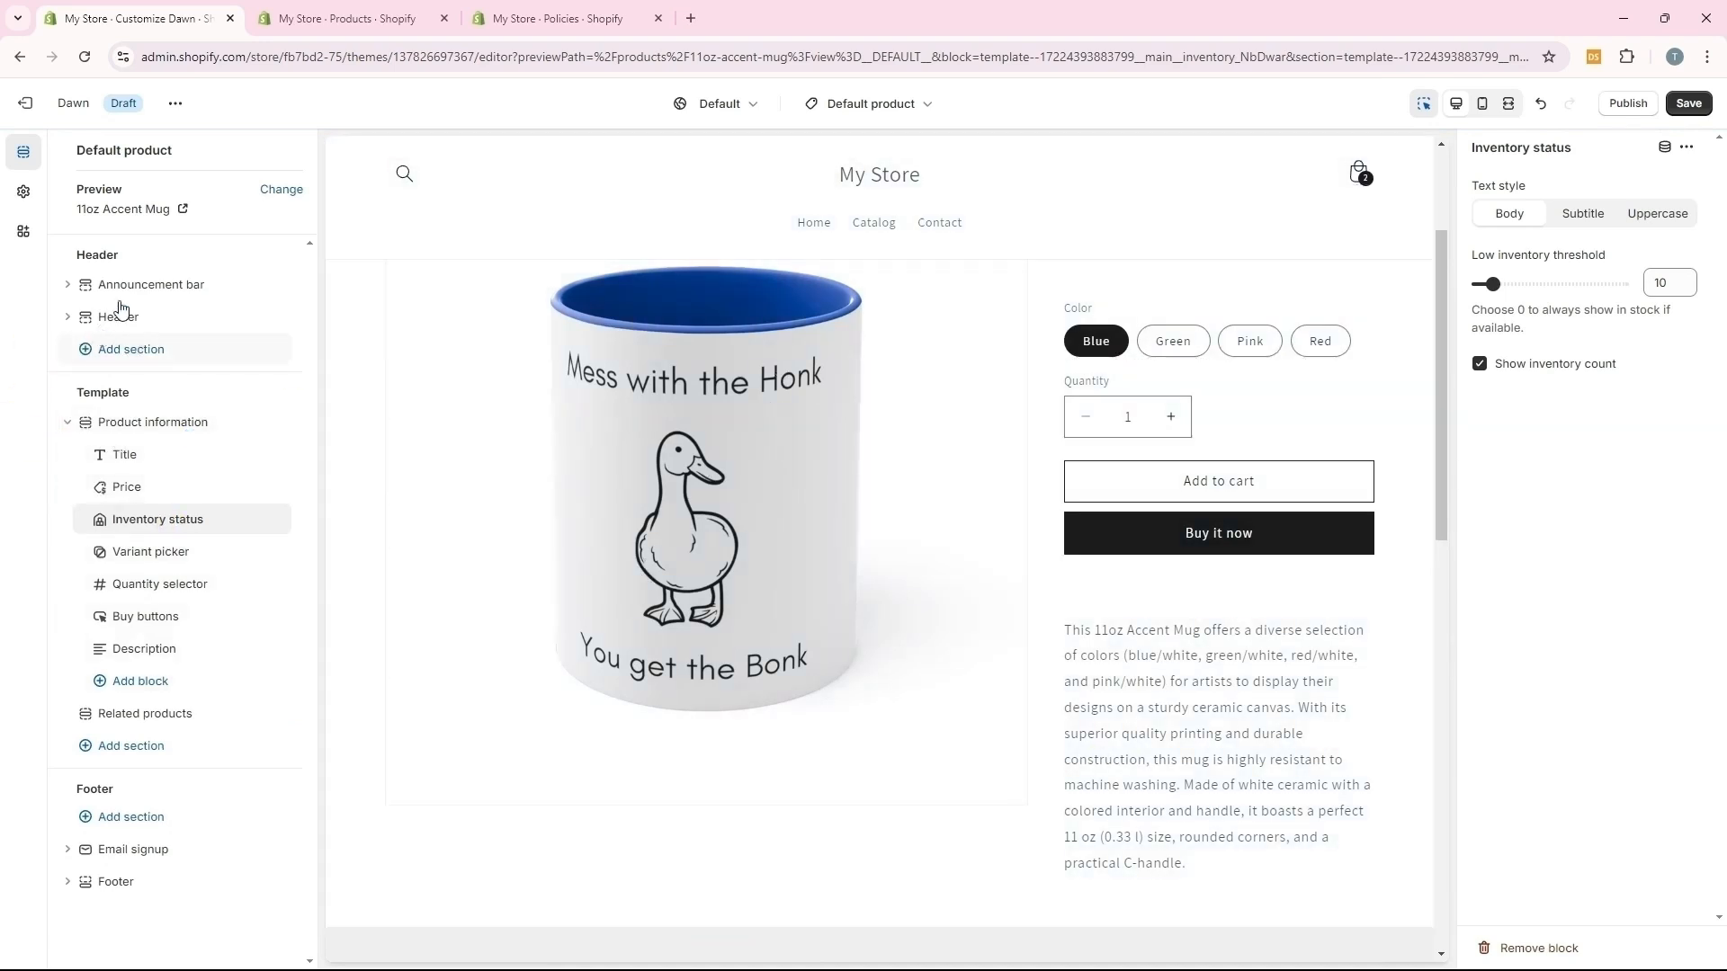
# Change the preview product back to Green Holiday Sweatshirt to check the Inventory status block
pyautogui.click(283, 192)
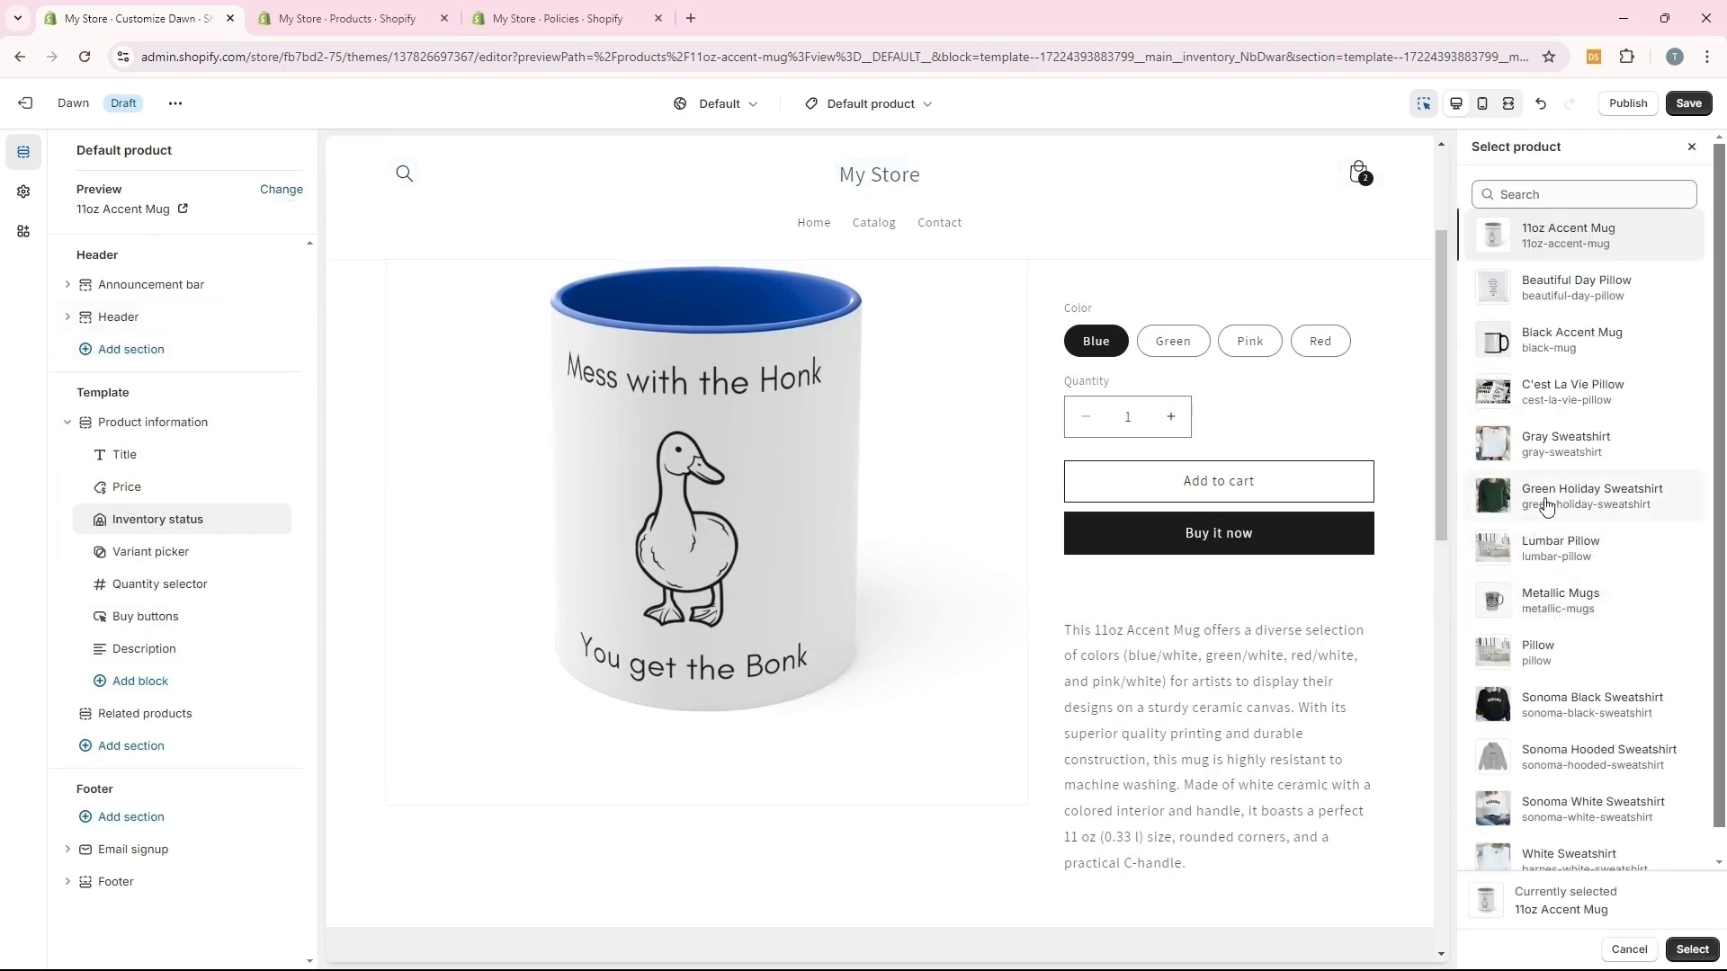
pyautogui.click(1533, 494)
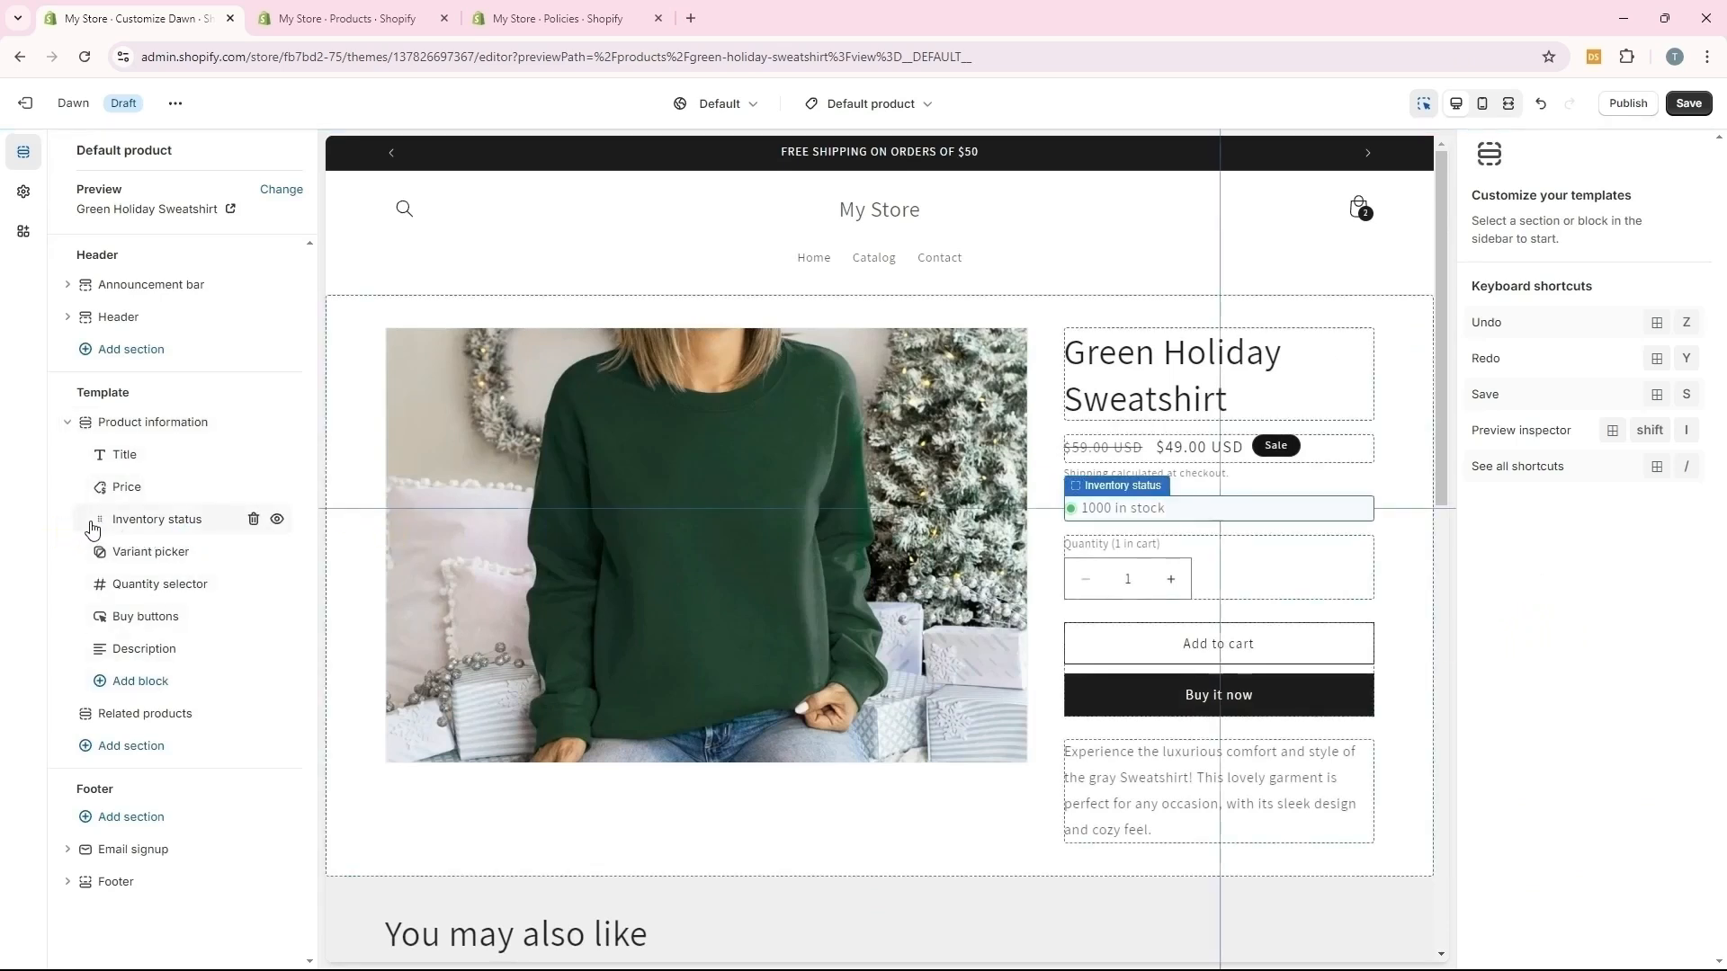
pyautogui.moveTo(90, 535); pyautogui.dragTo(187, 503)
# Turn off the inventory count in the Inventory status block and save the changes
pyautogui.click(162, 527)
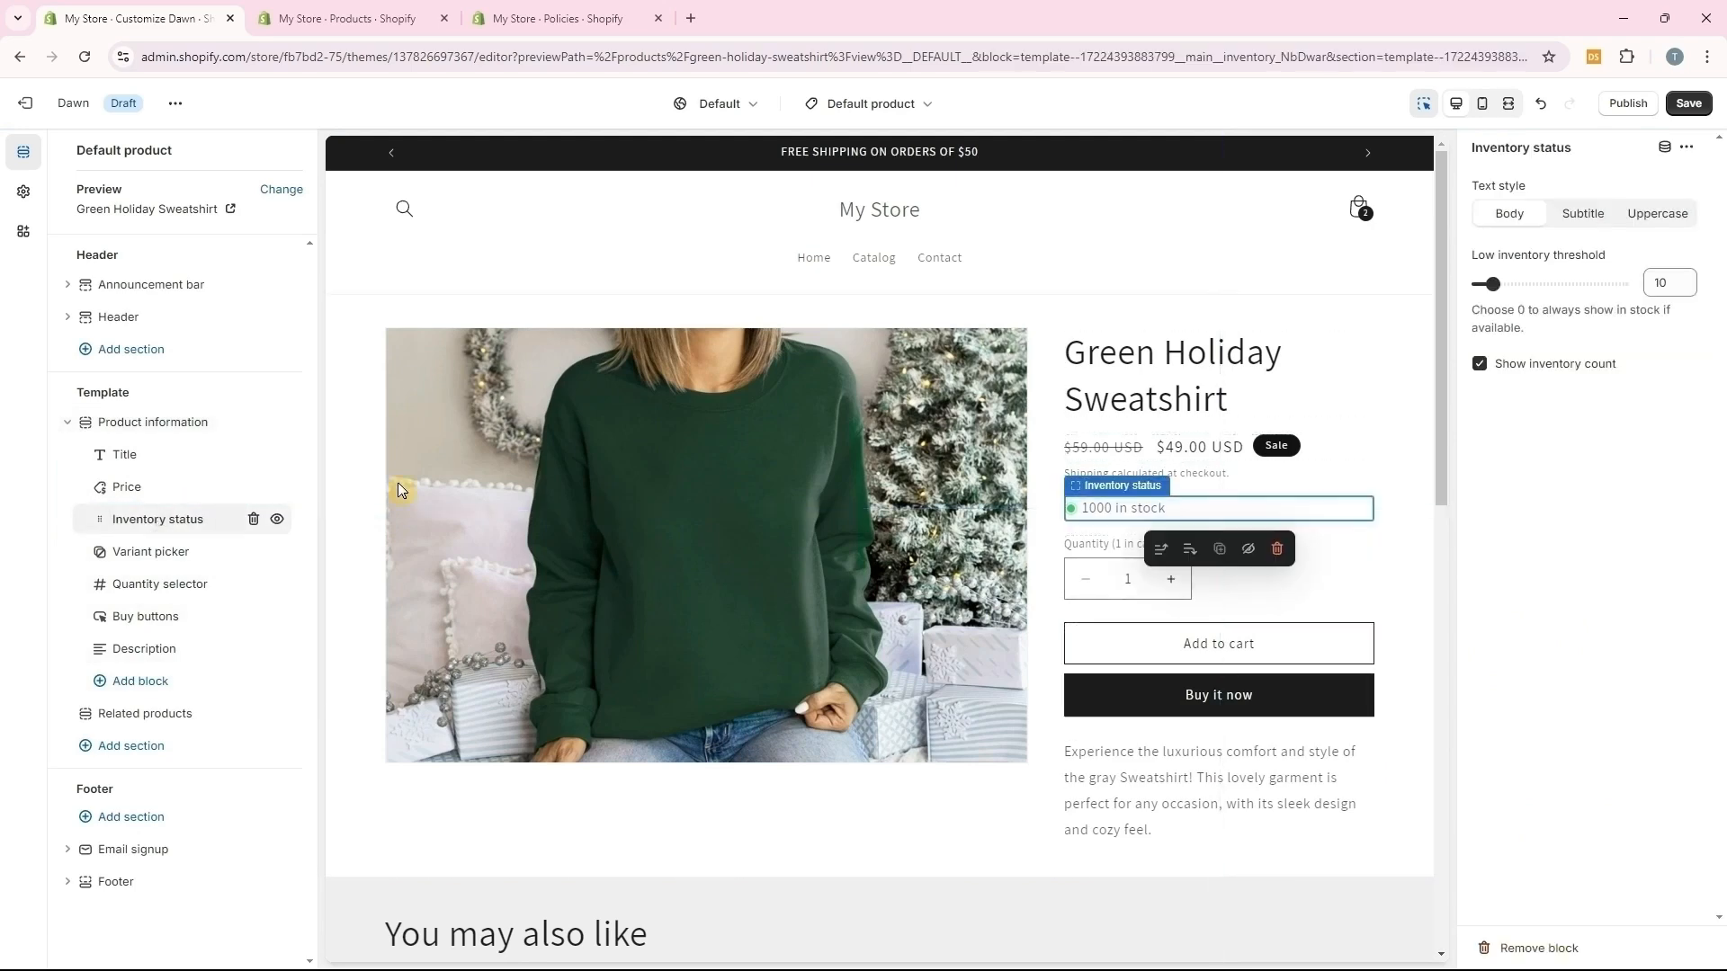
pyautogui.click(1480, 364)
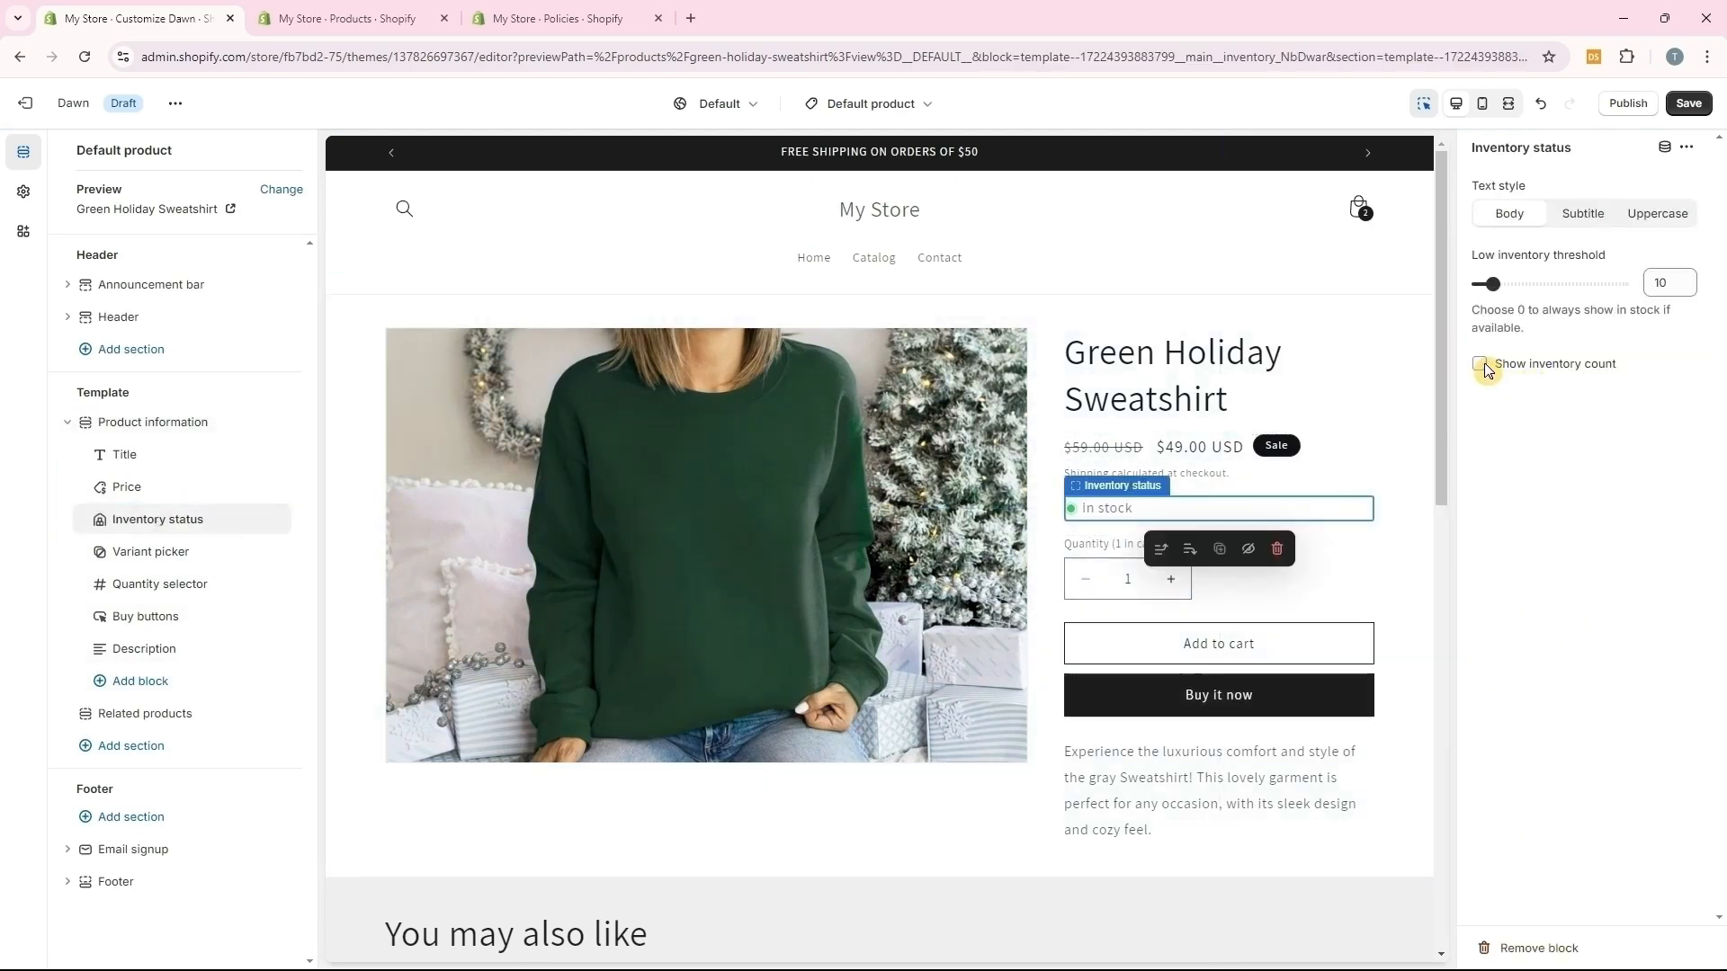
pyautogui.click(1689, 103)
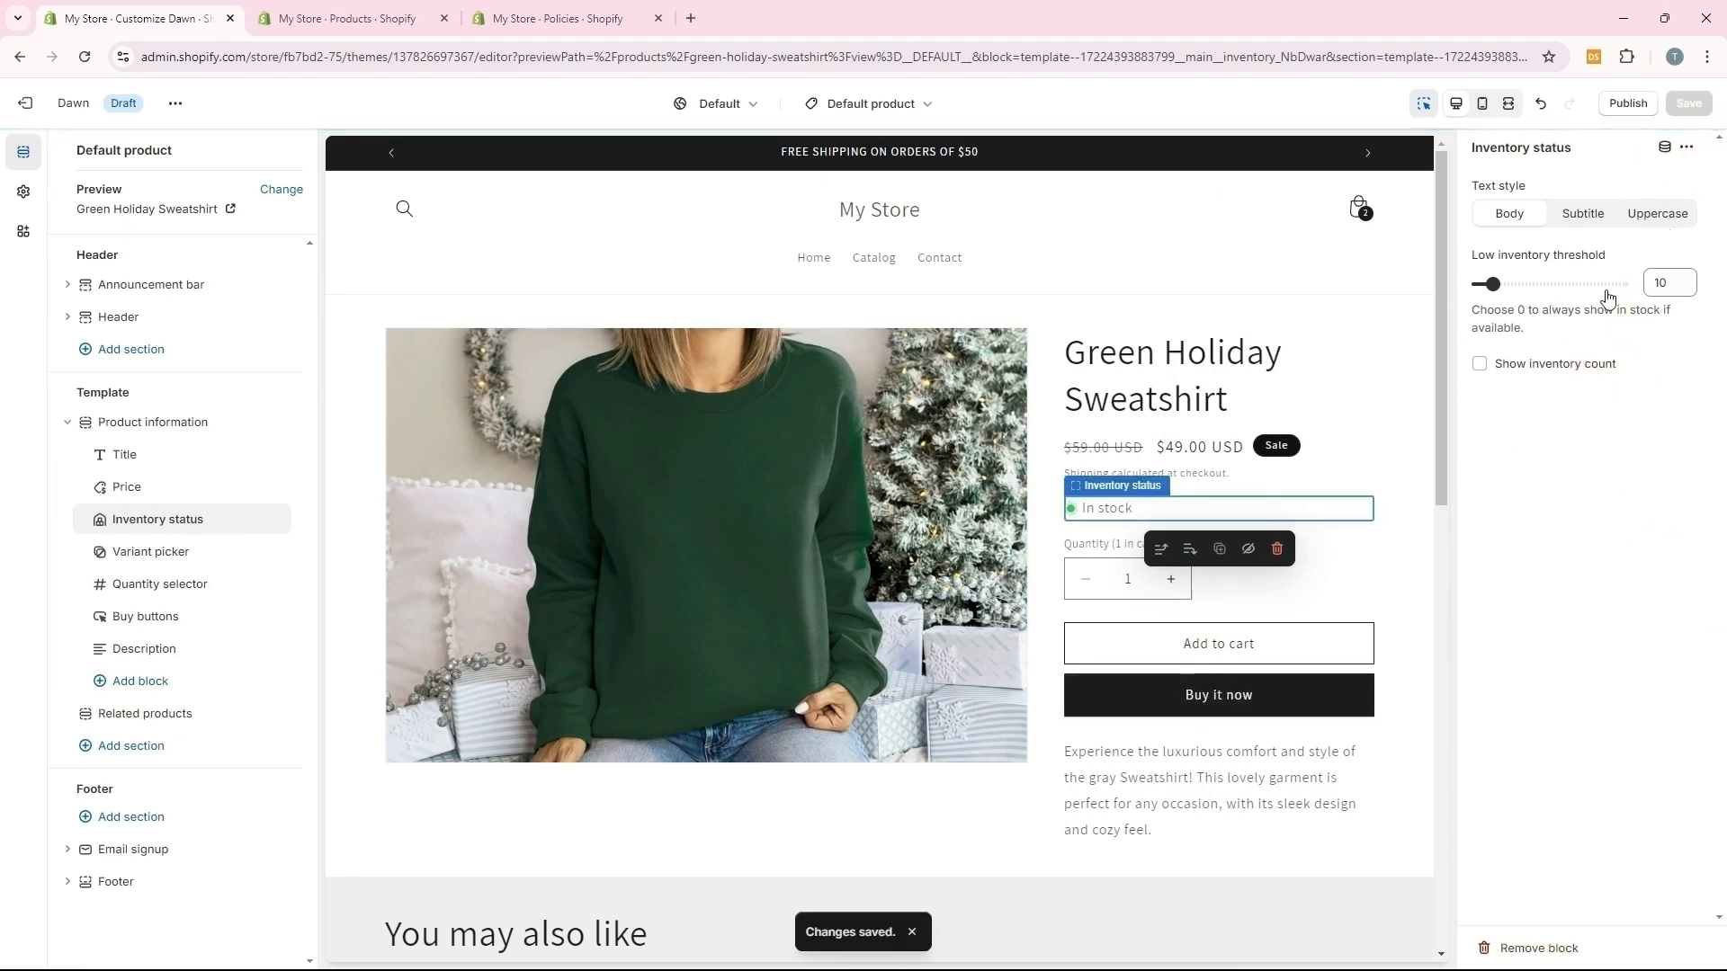
# Add an Icon with text block to Product information and set its layout to Vertical
pyautogui.click(139, 681)
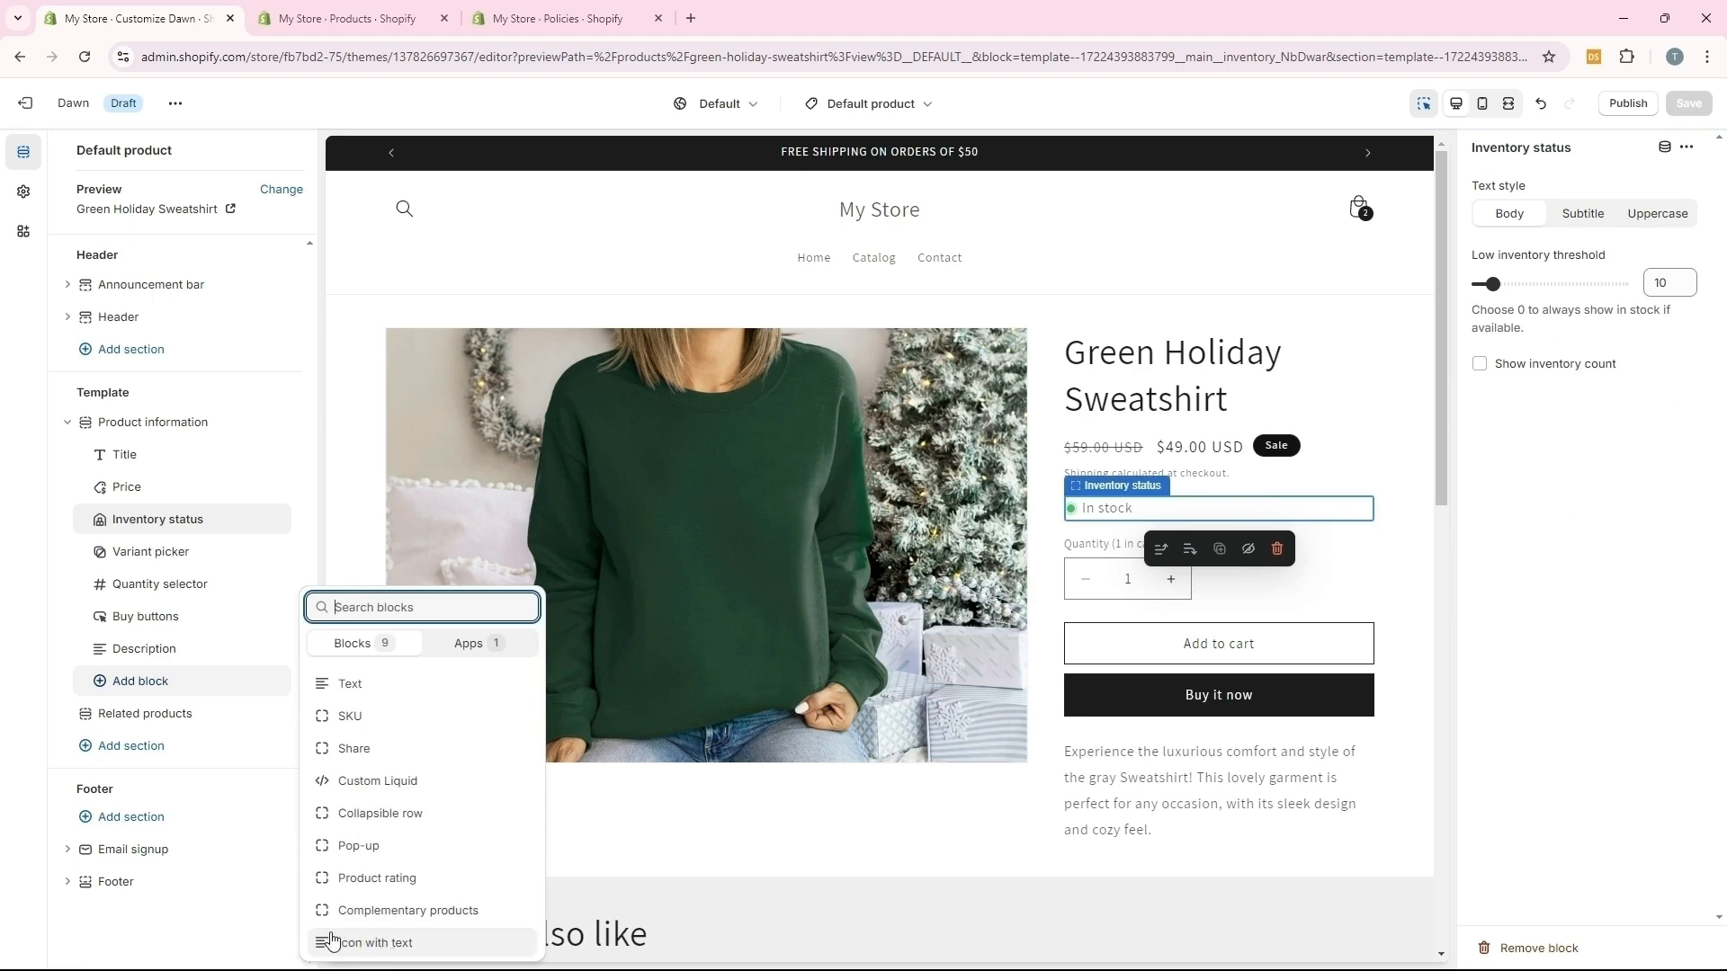
pyautogui.click(384, 944)
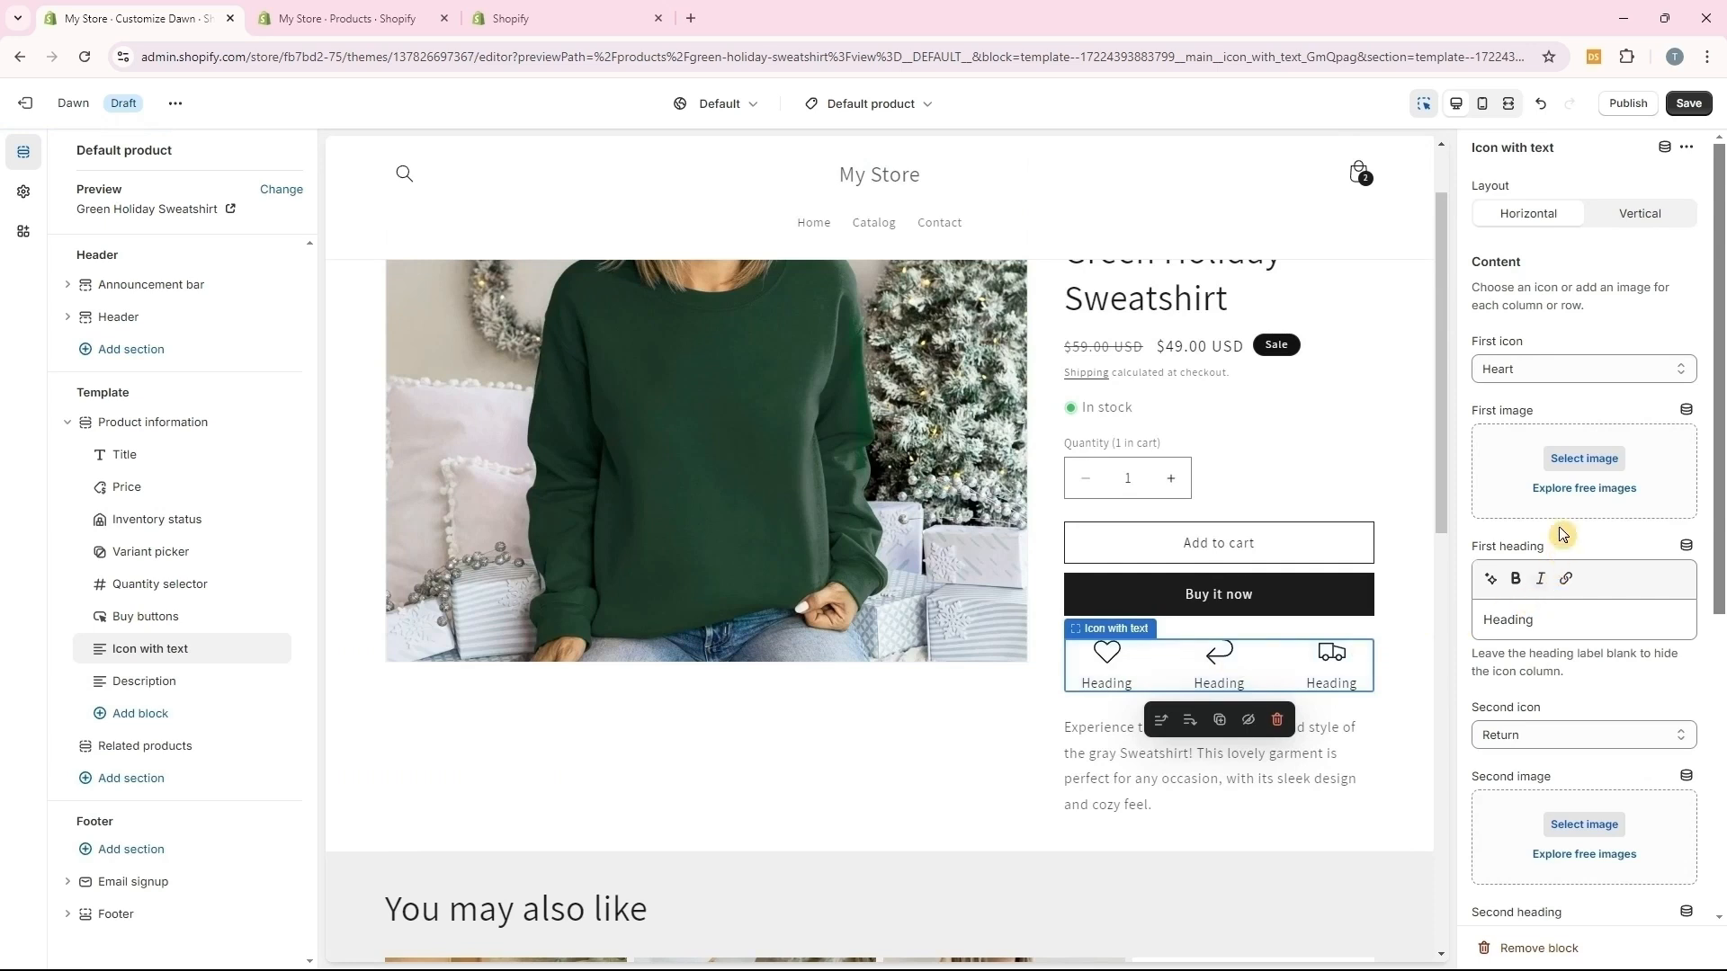
pyautogui.click(1631, 223)
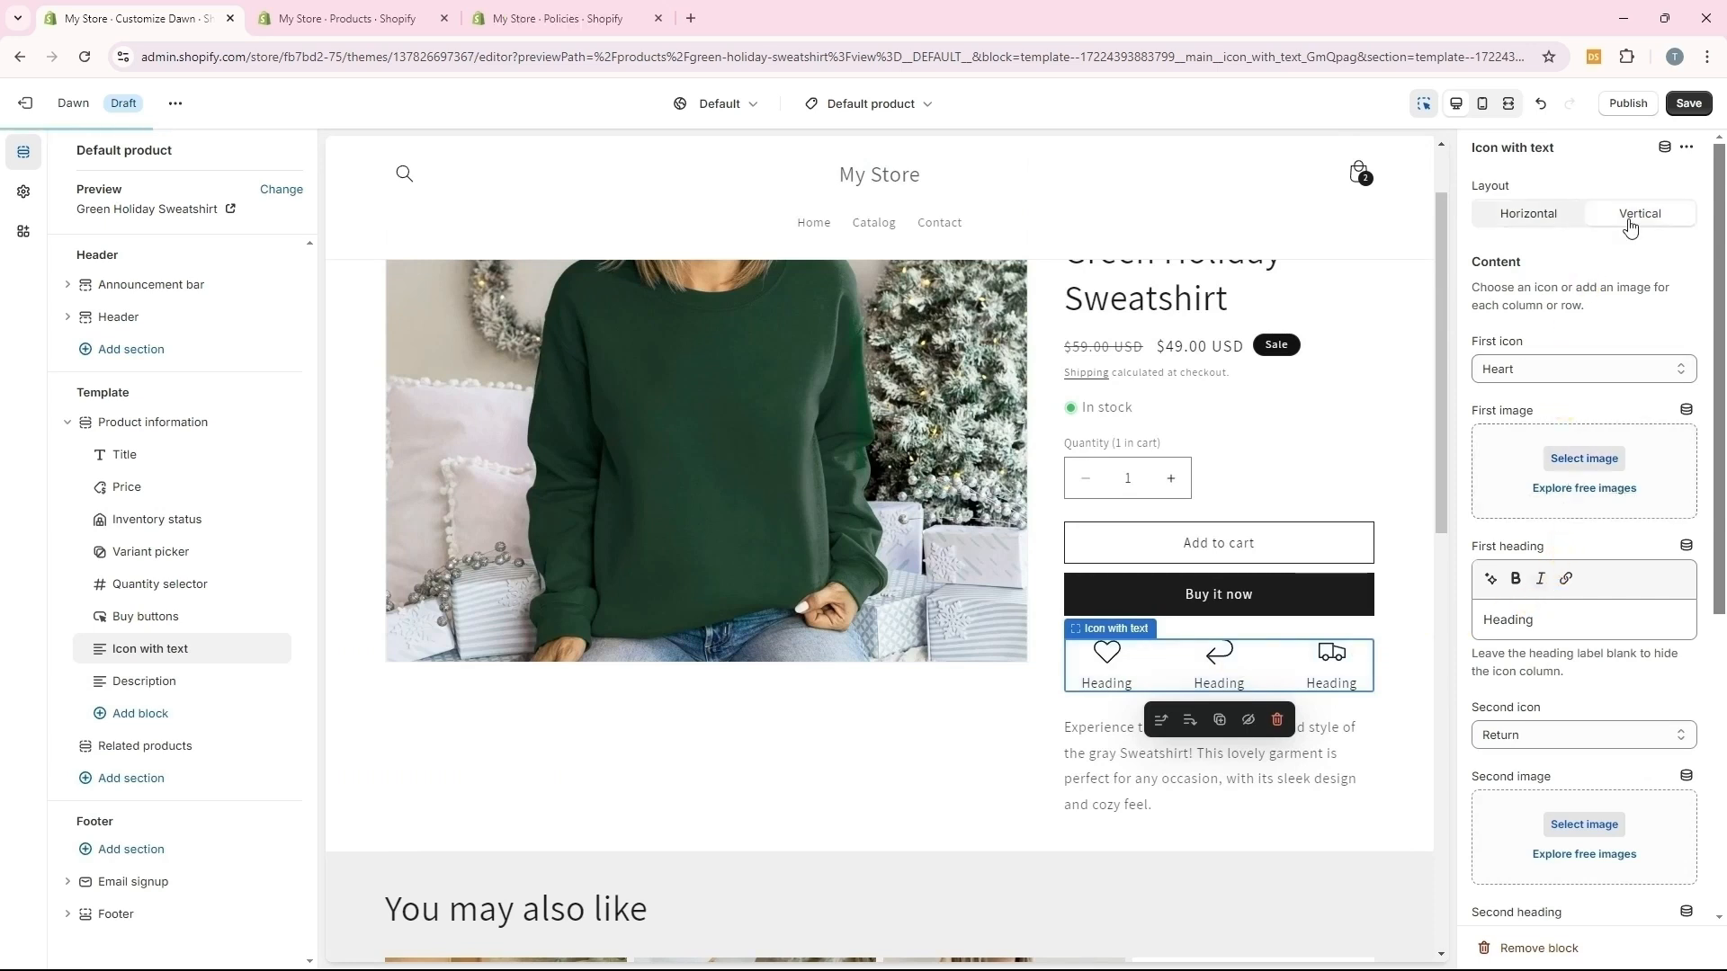
pyautogui.click(1556, 223)
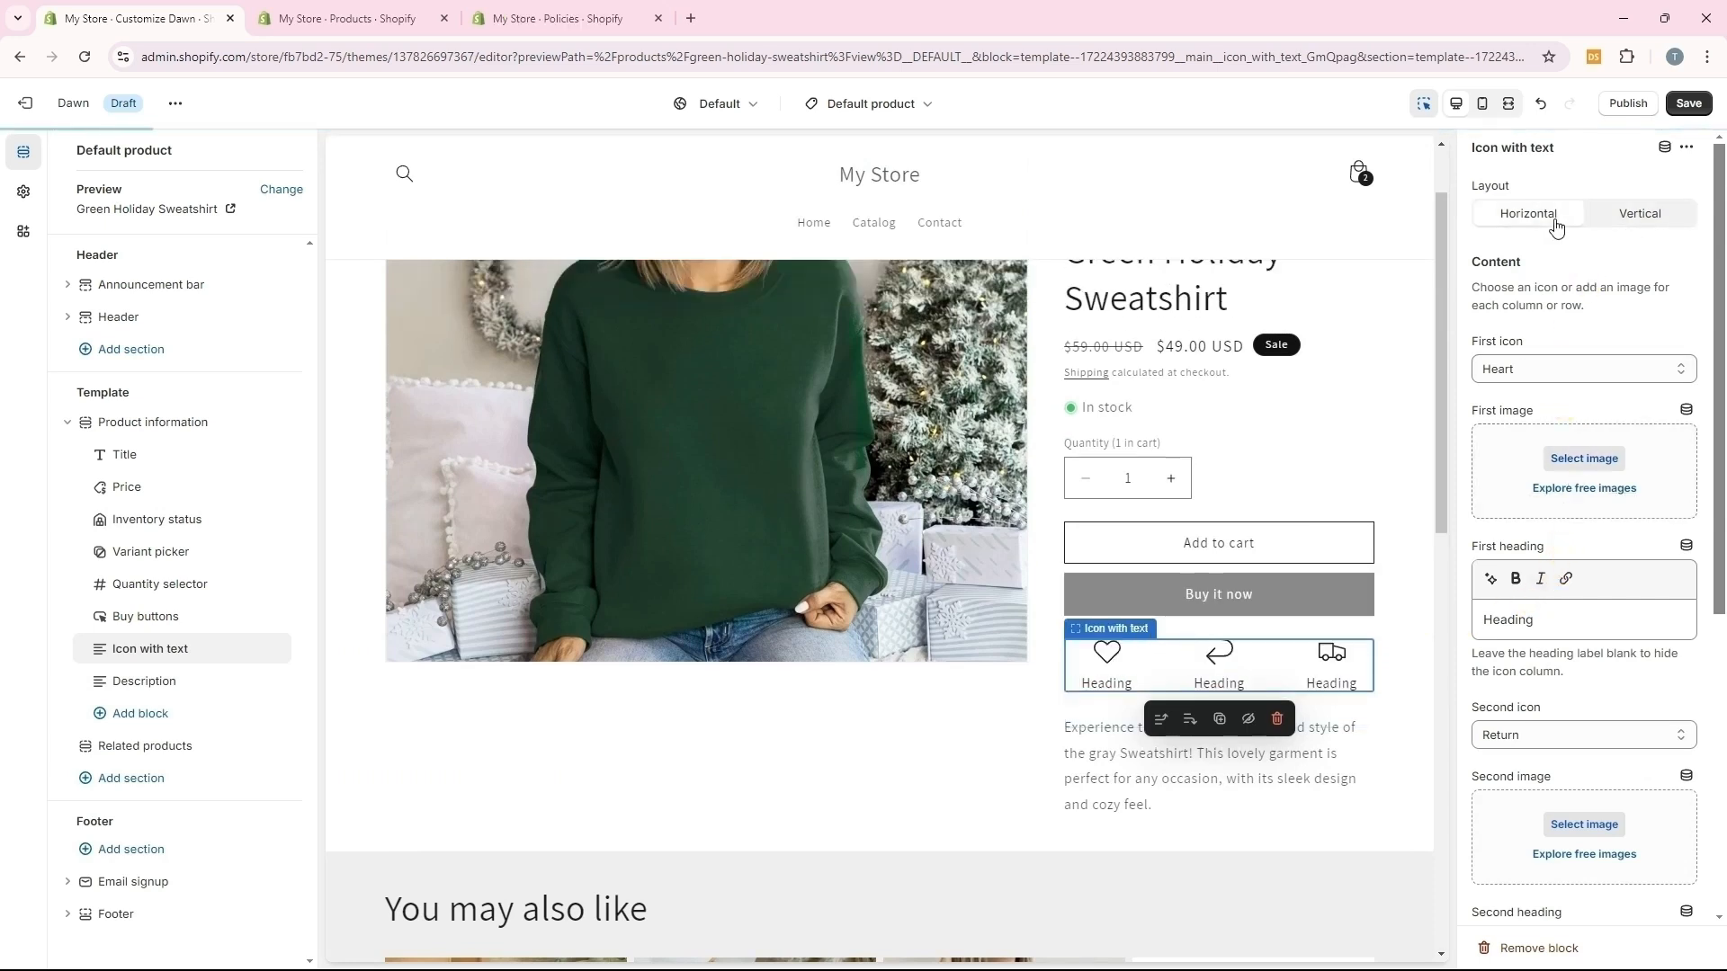
pyautogui.click(1631, 221)
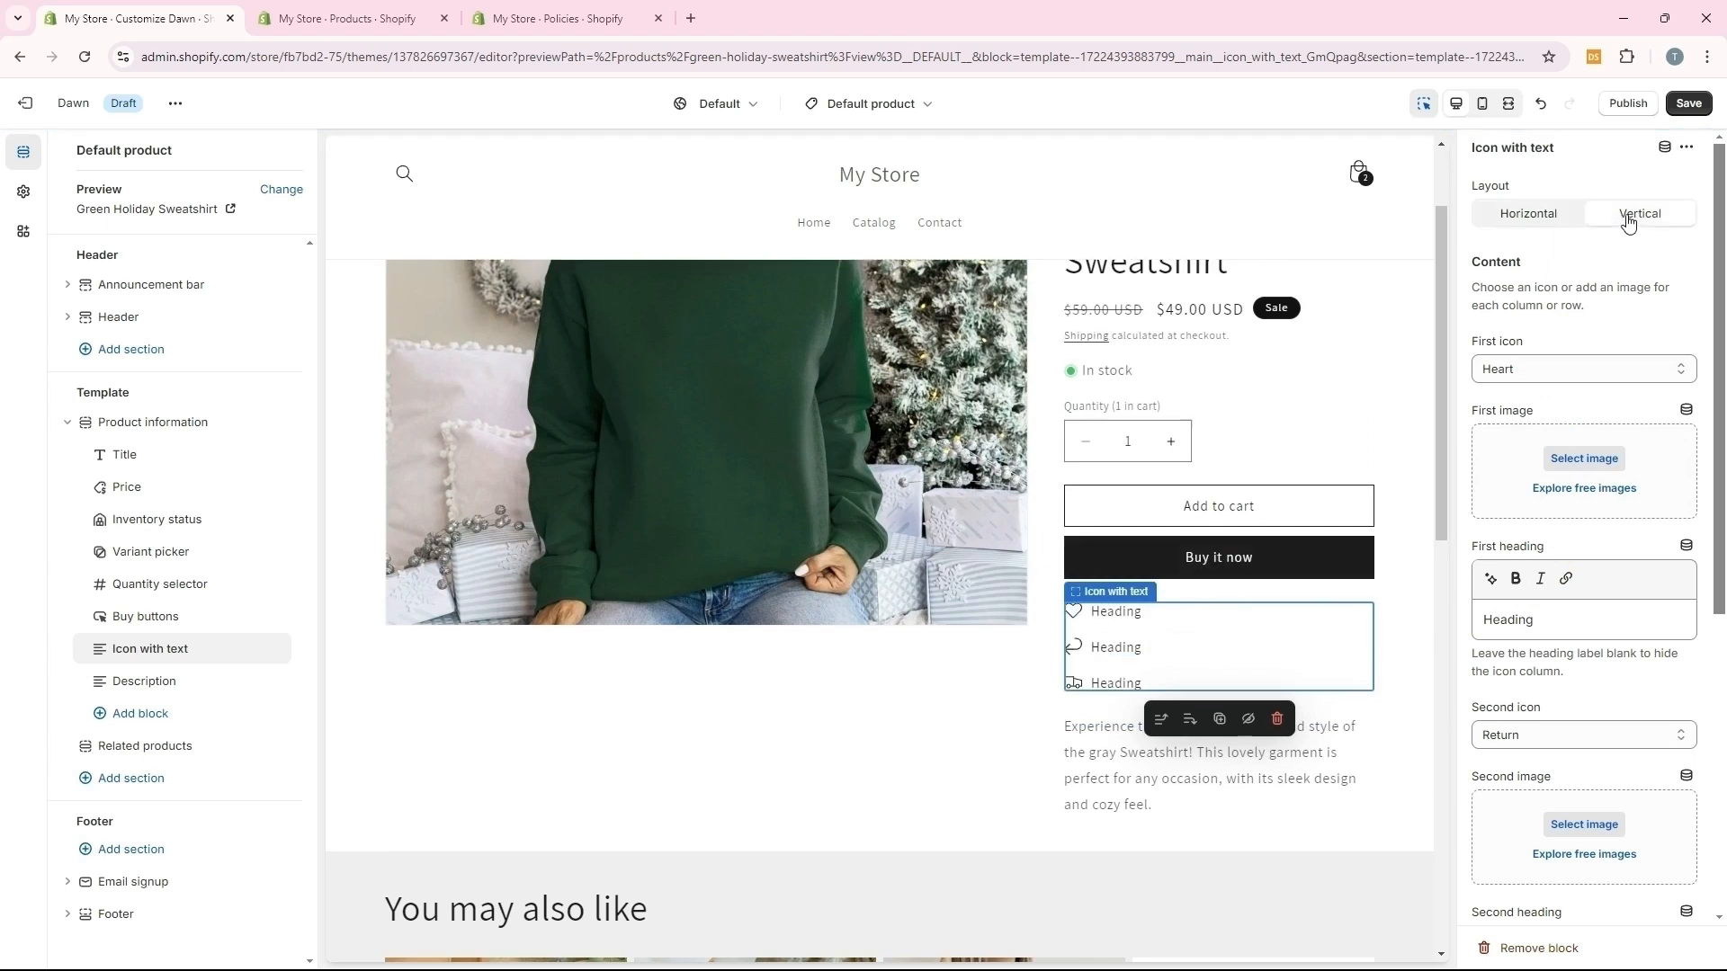
# Set the Icon with text block's first icon to Truck and its first heading to "Fast Shipping"
pyautogui.click(1547, 366)
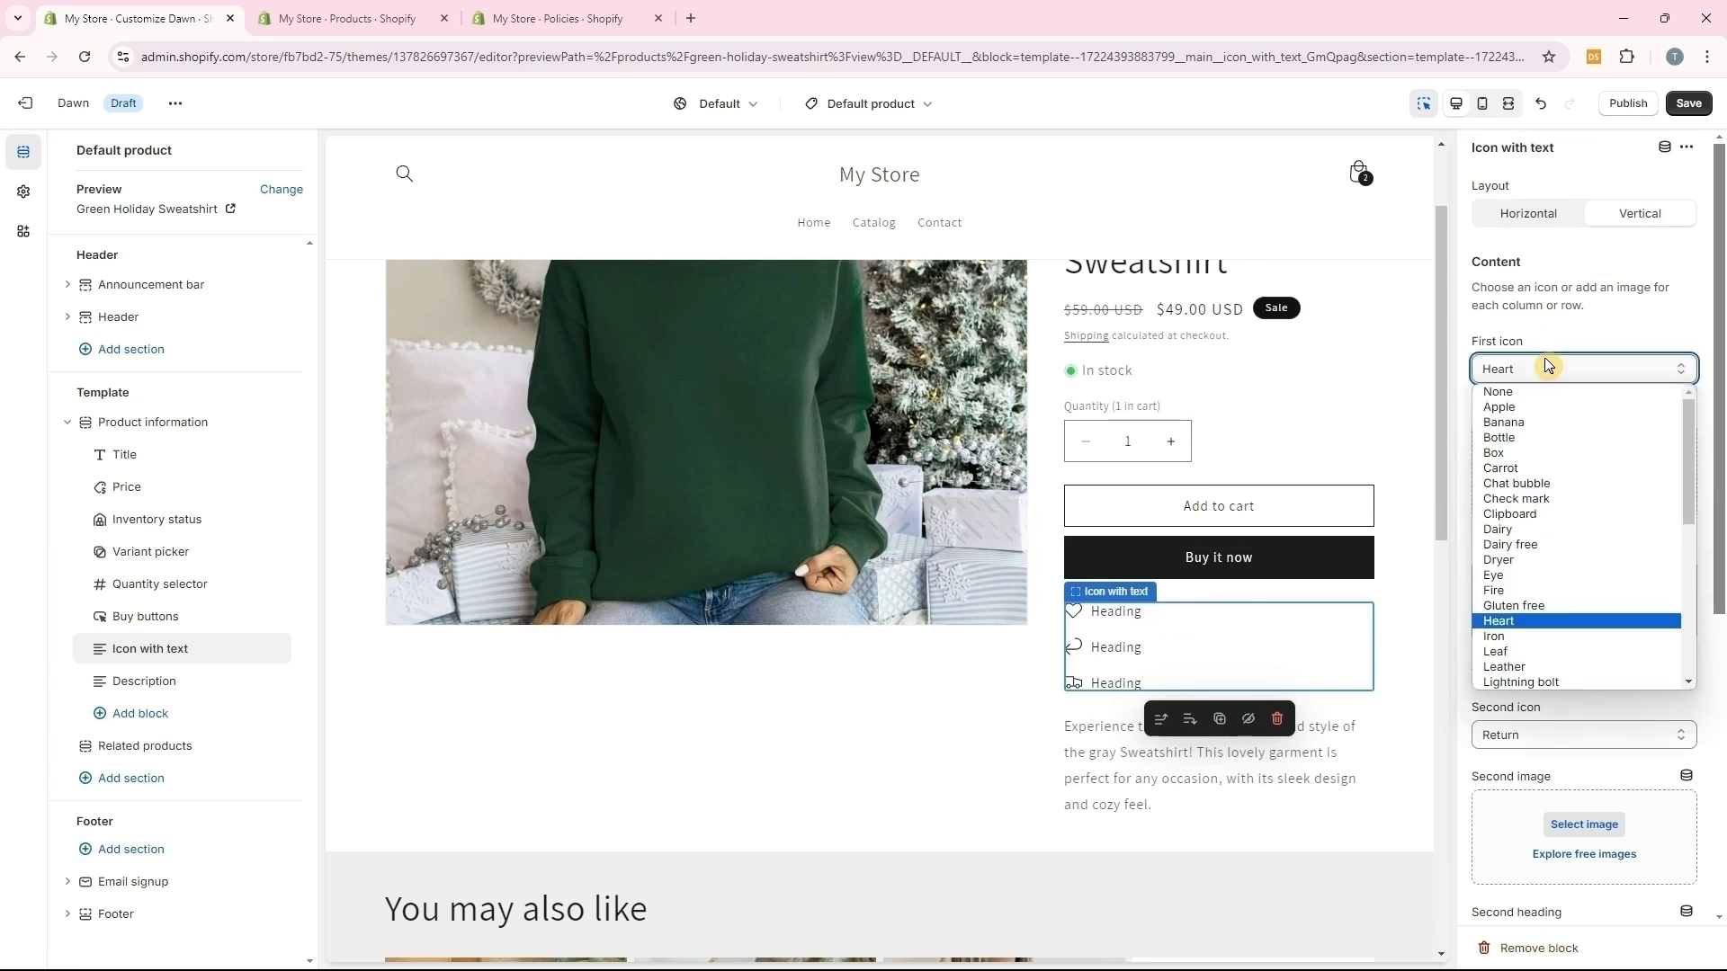
pyautogui.scroll(-5, 1538, 548)
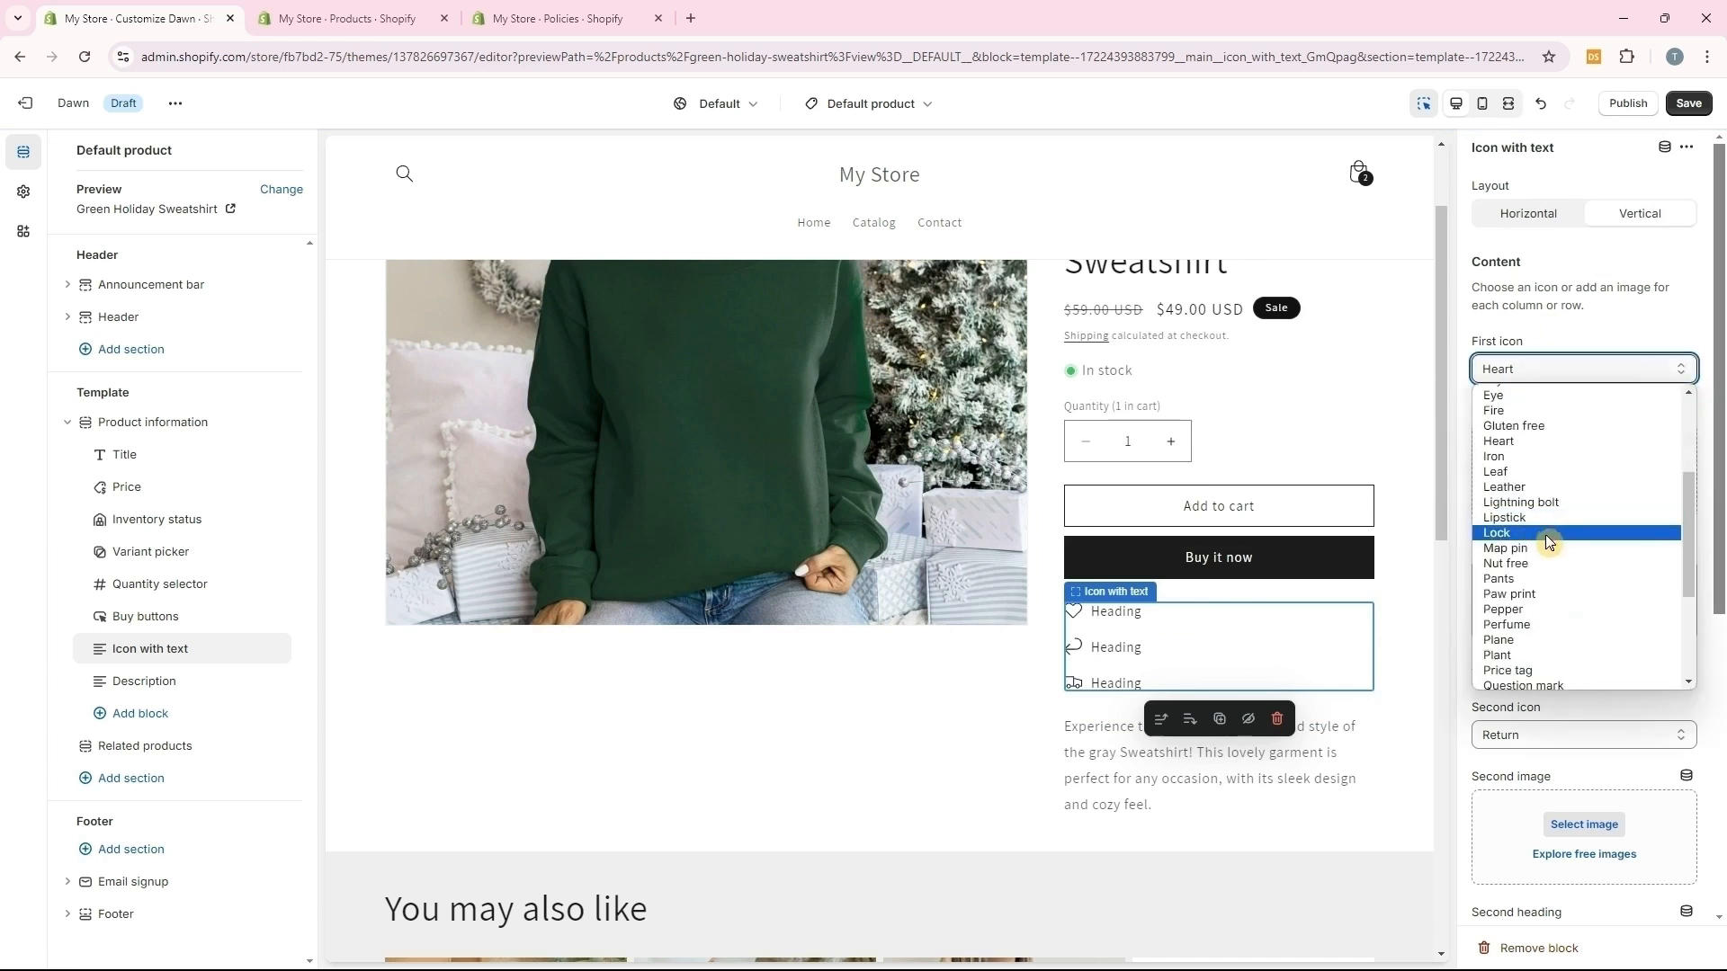
pyautogui.click(1522, 668)
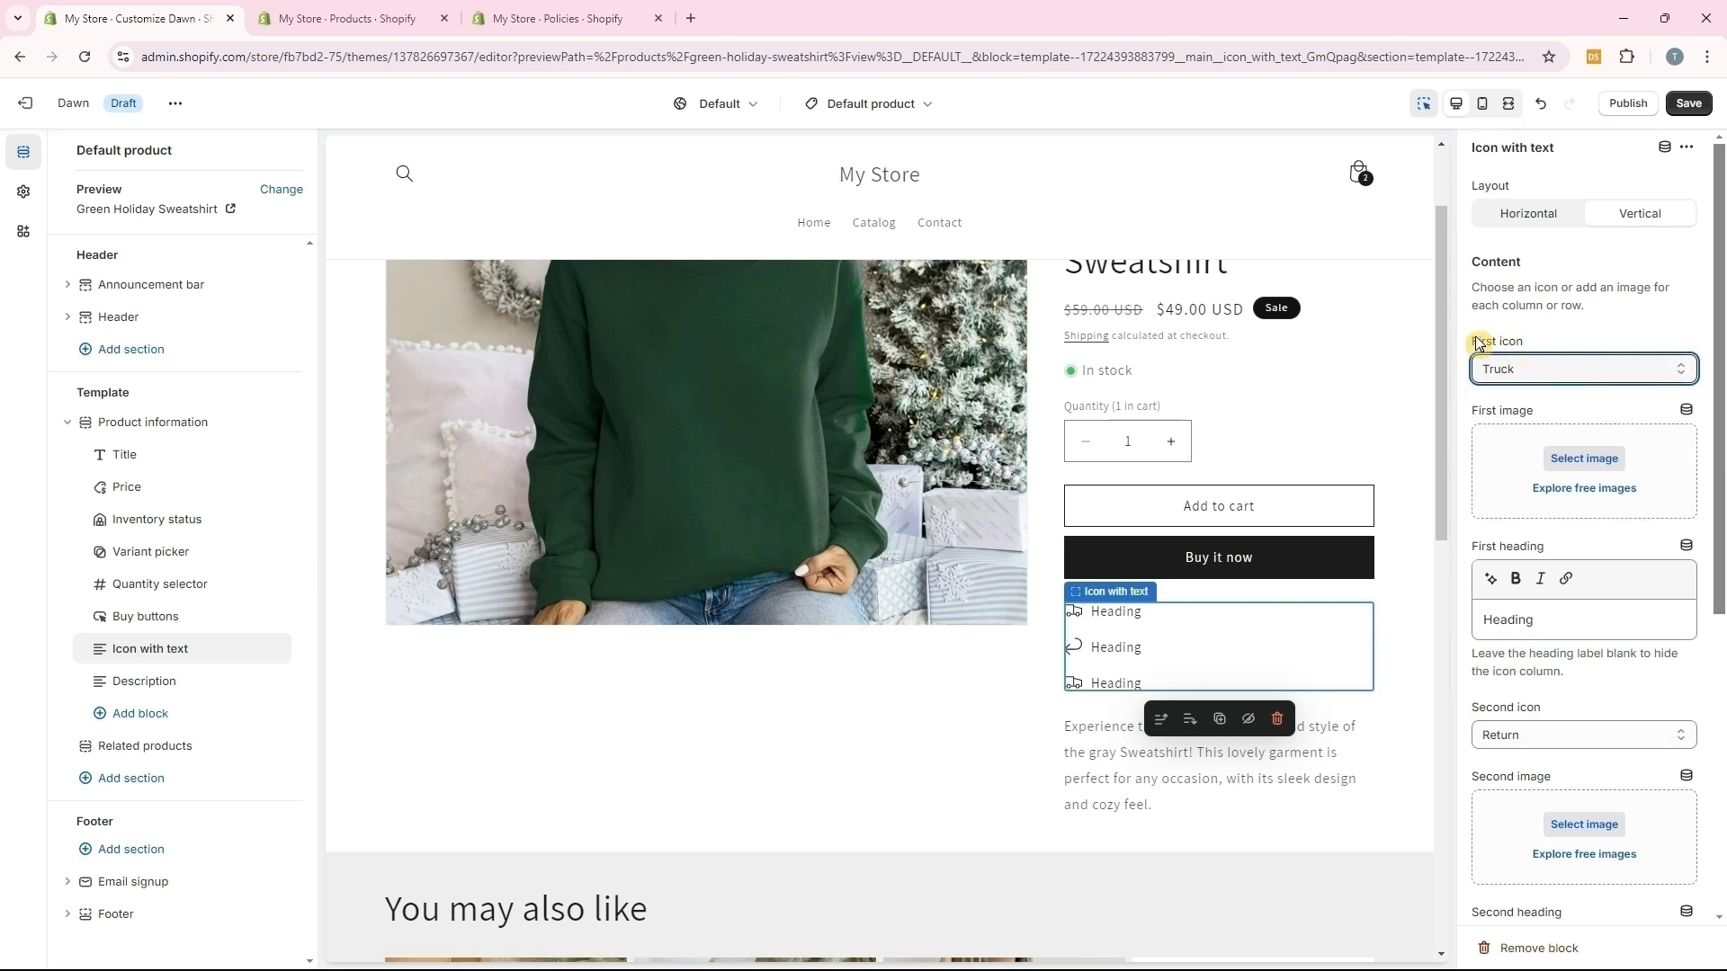
pyautogui.doubleClick(1550, 619)
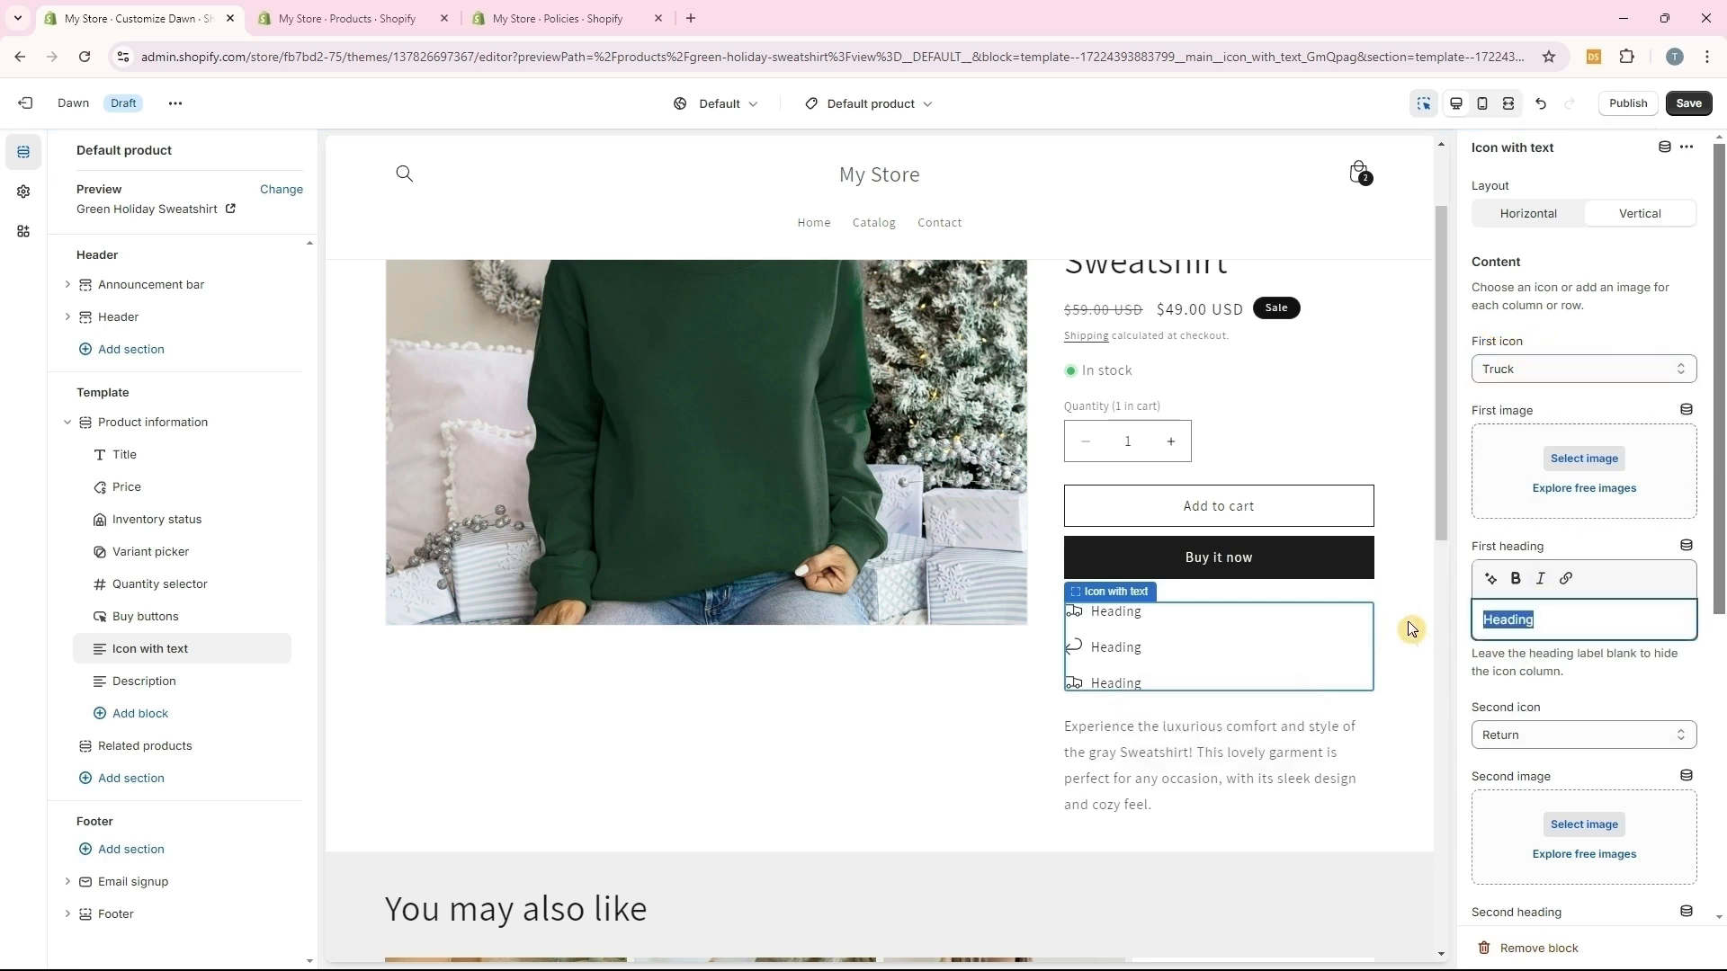
pyautogui.write('Fast Shi')
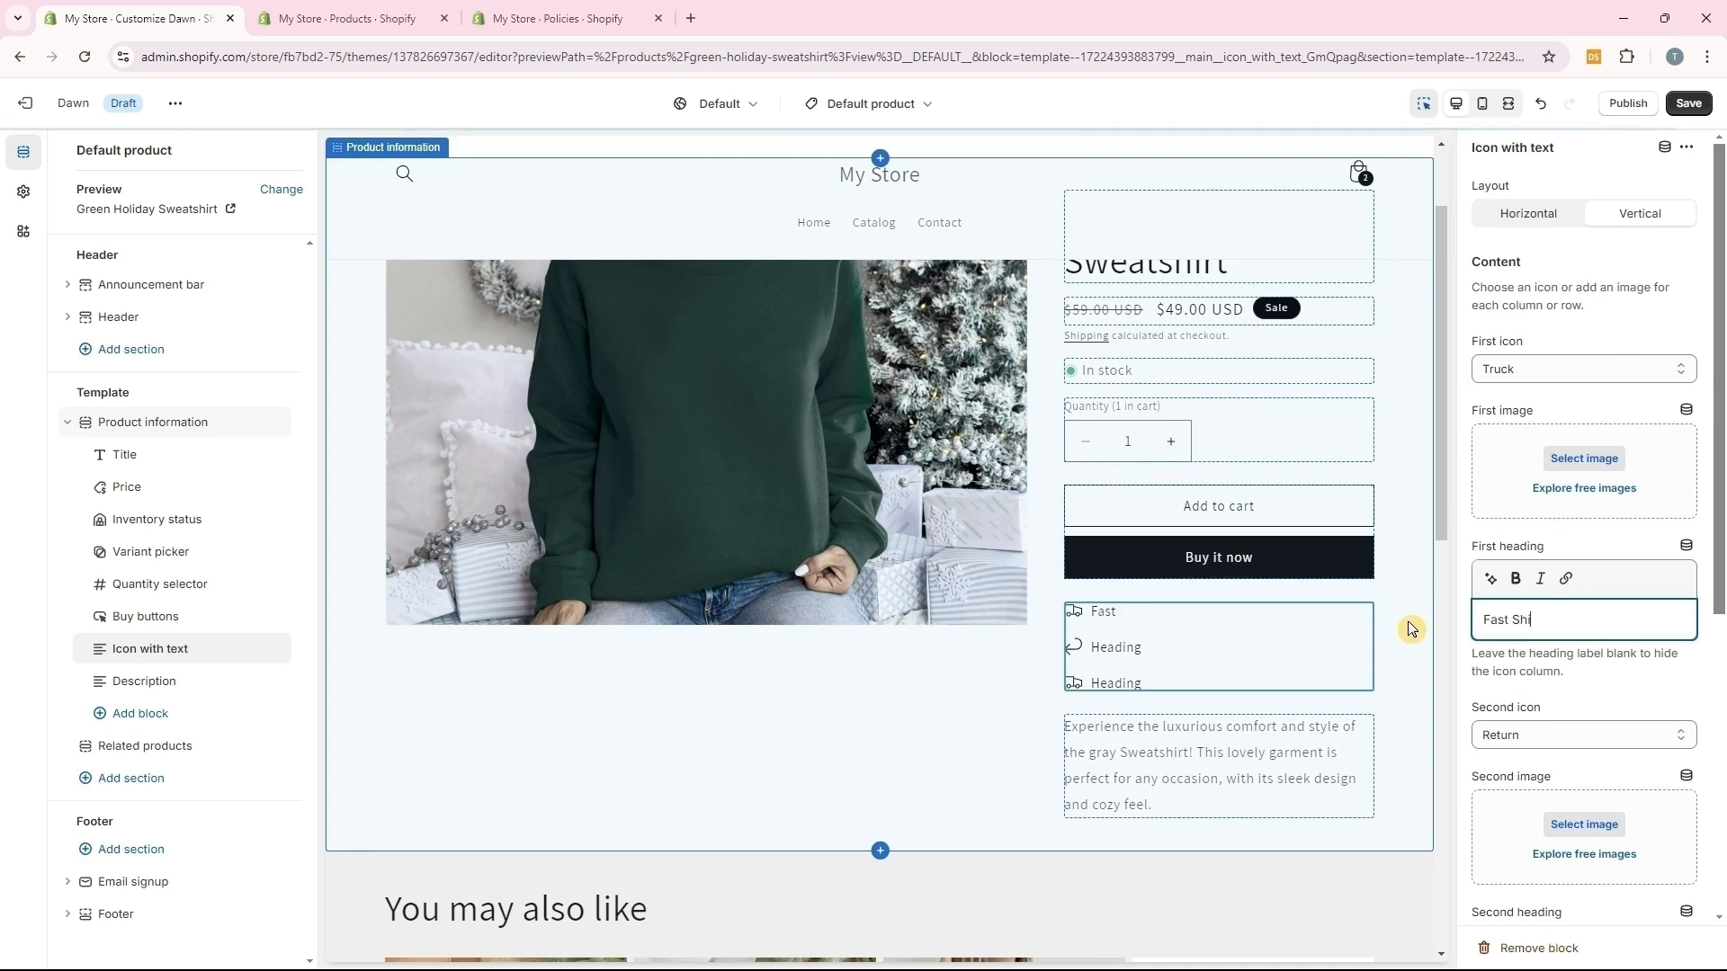
pyautogui.write('pping')
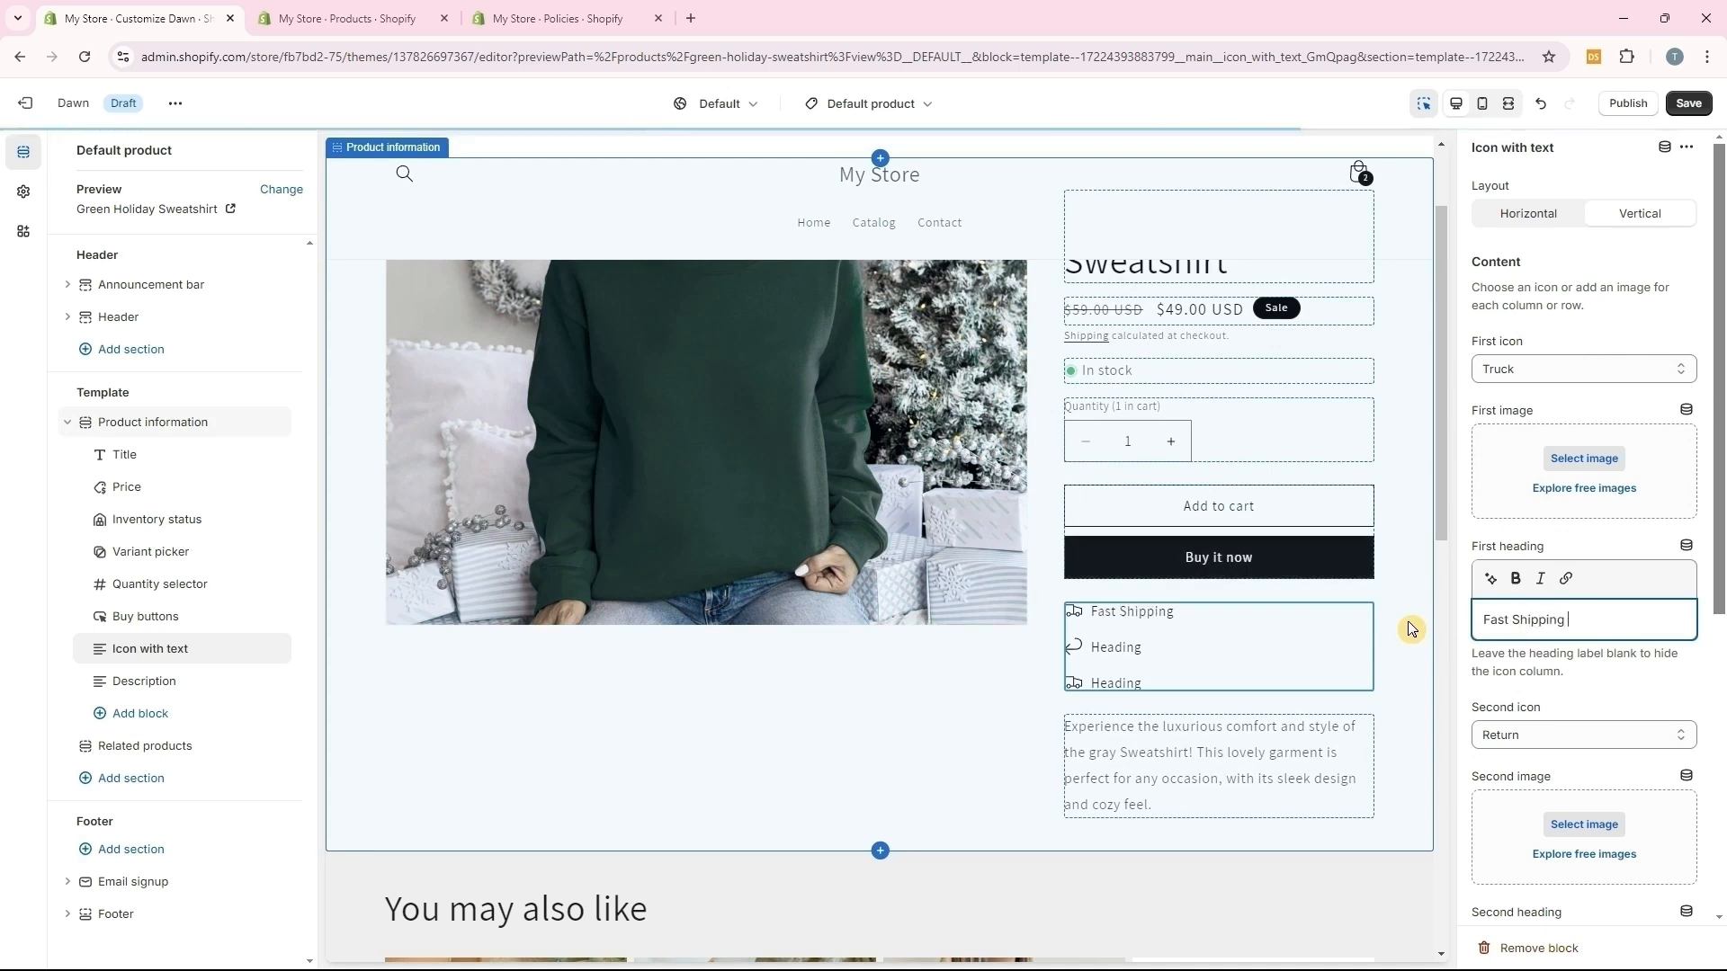
# Change the Icon with text block's second heading to "Free 30 Day Returns"
pyautogui.scroll(-2, 1520, 708)
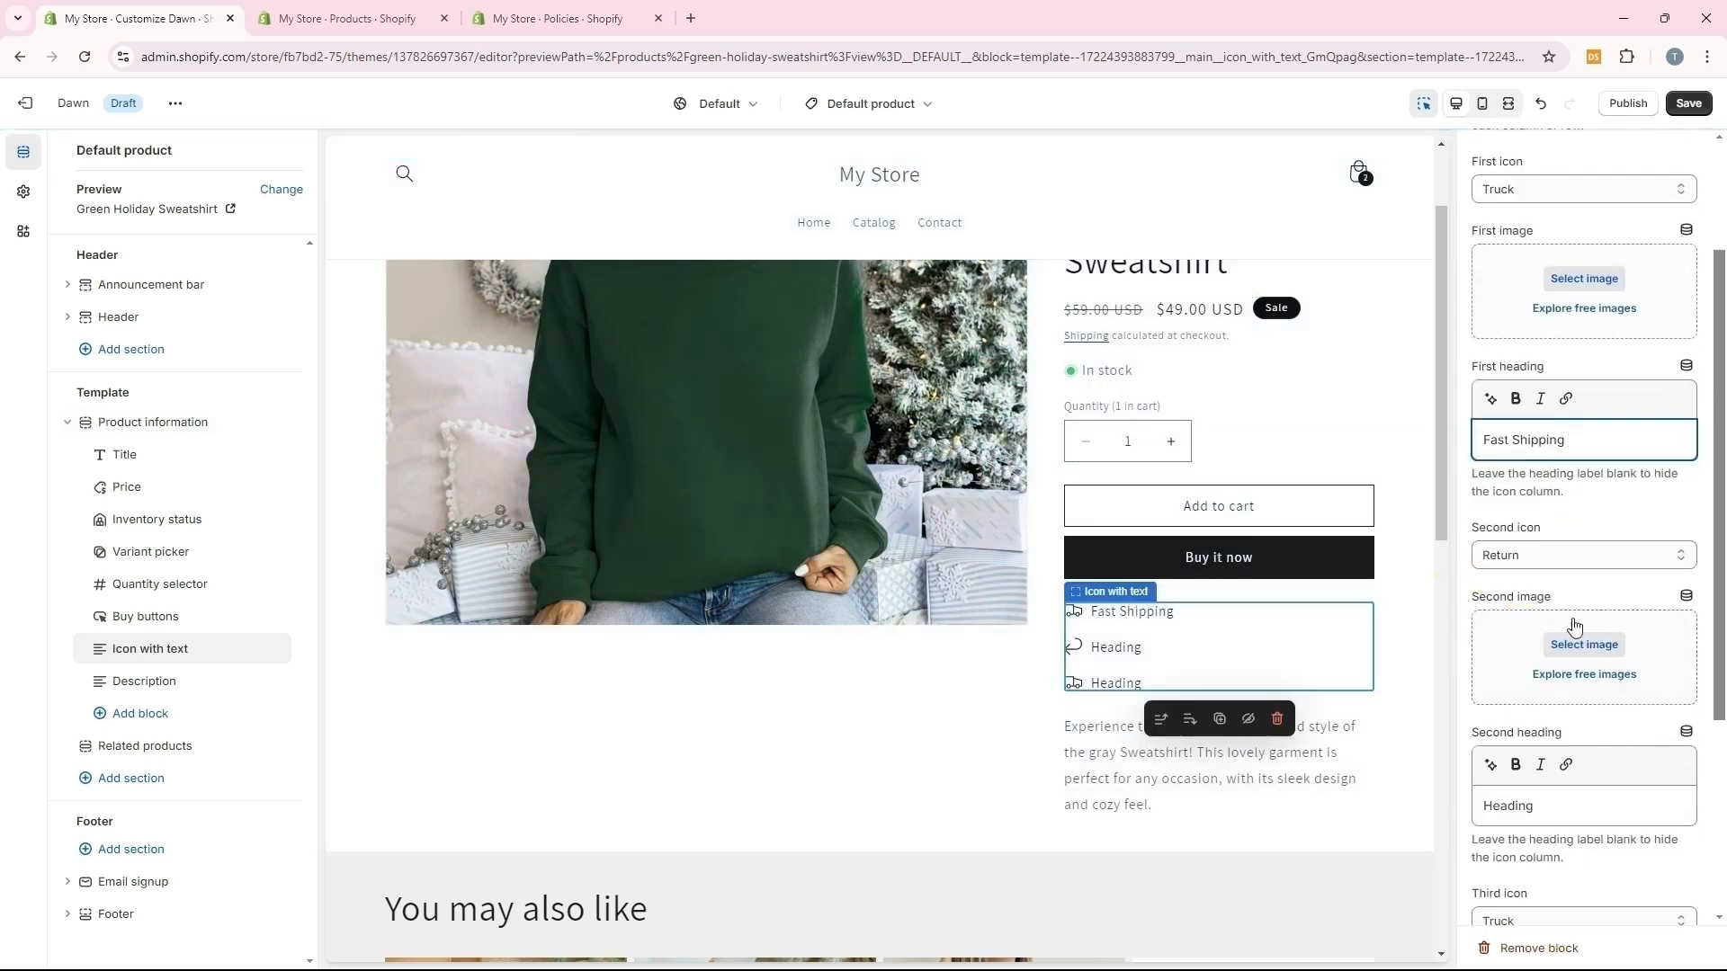
pyautogui.moveTo(1554, 804); pyautogui.dragTo(1446, 803)
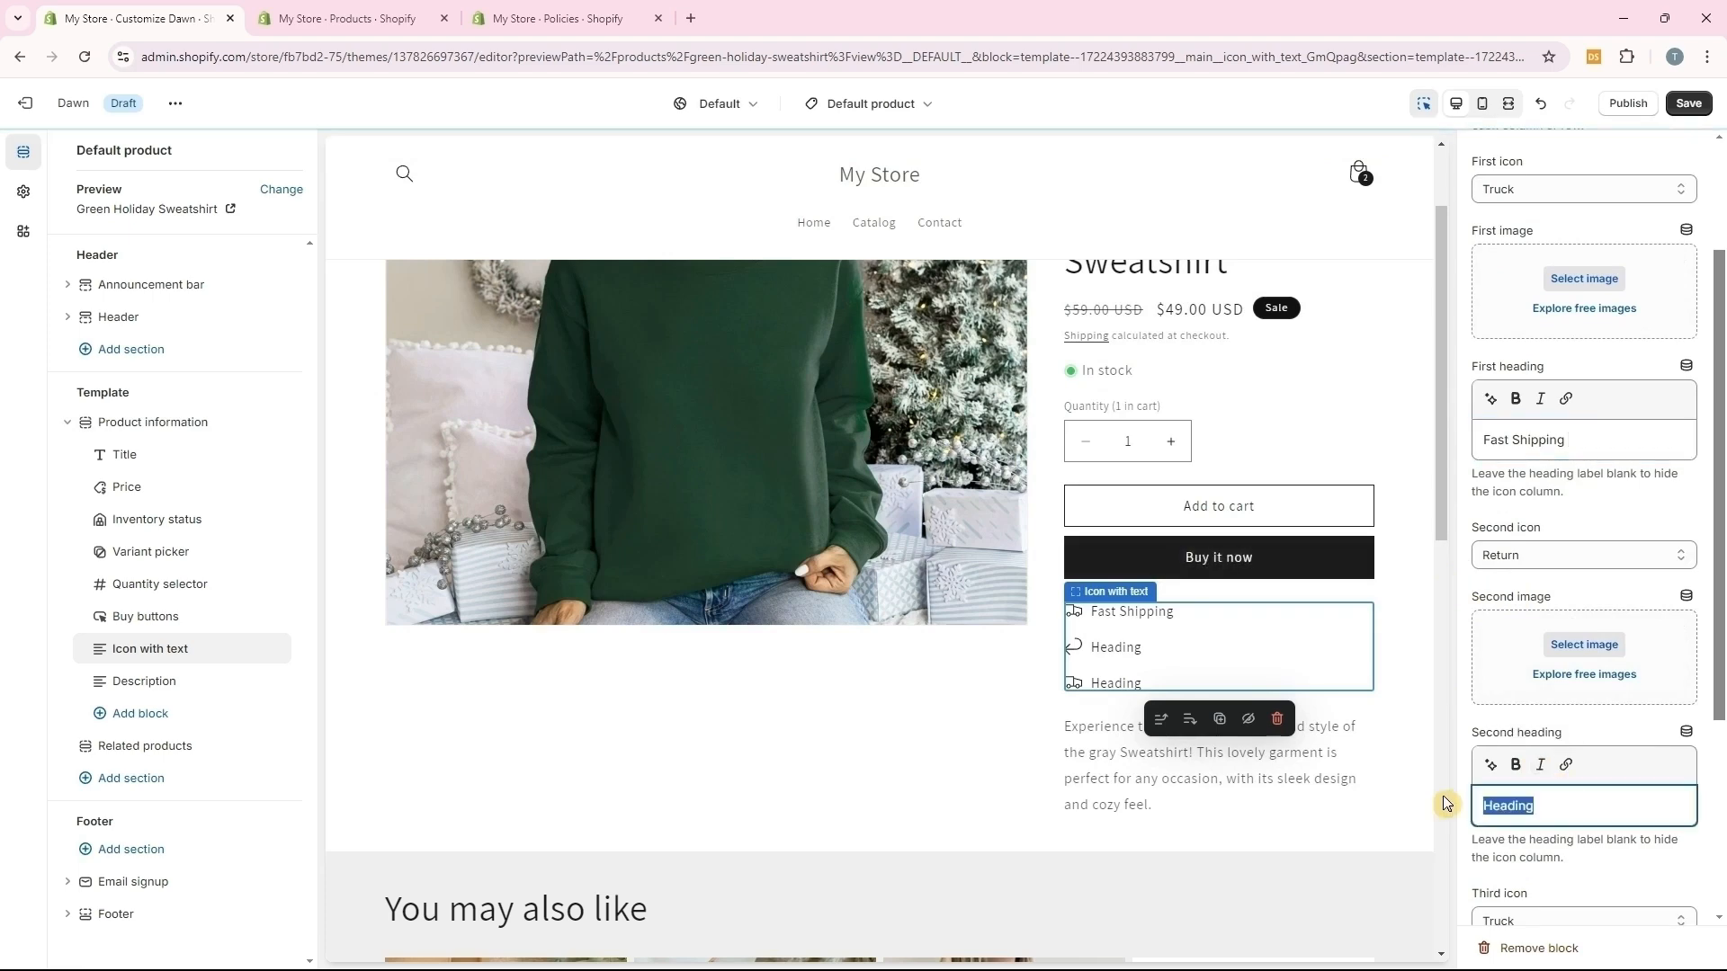
pyautogui.write('Free 30 Day Returns')
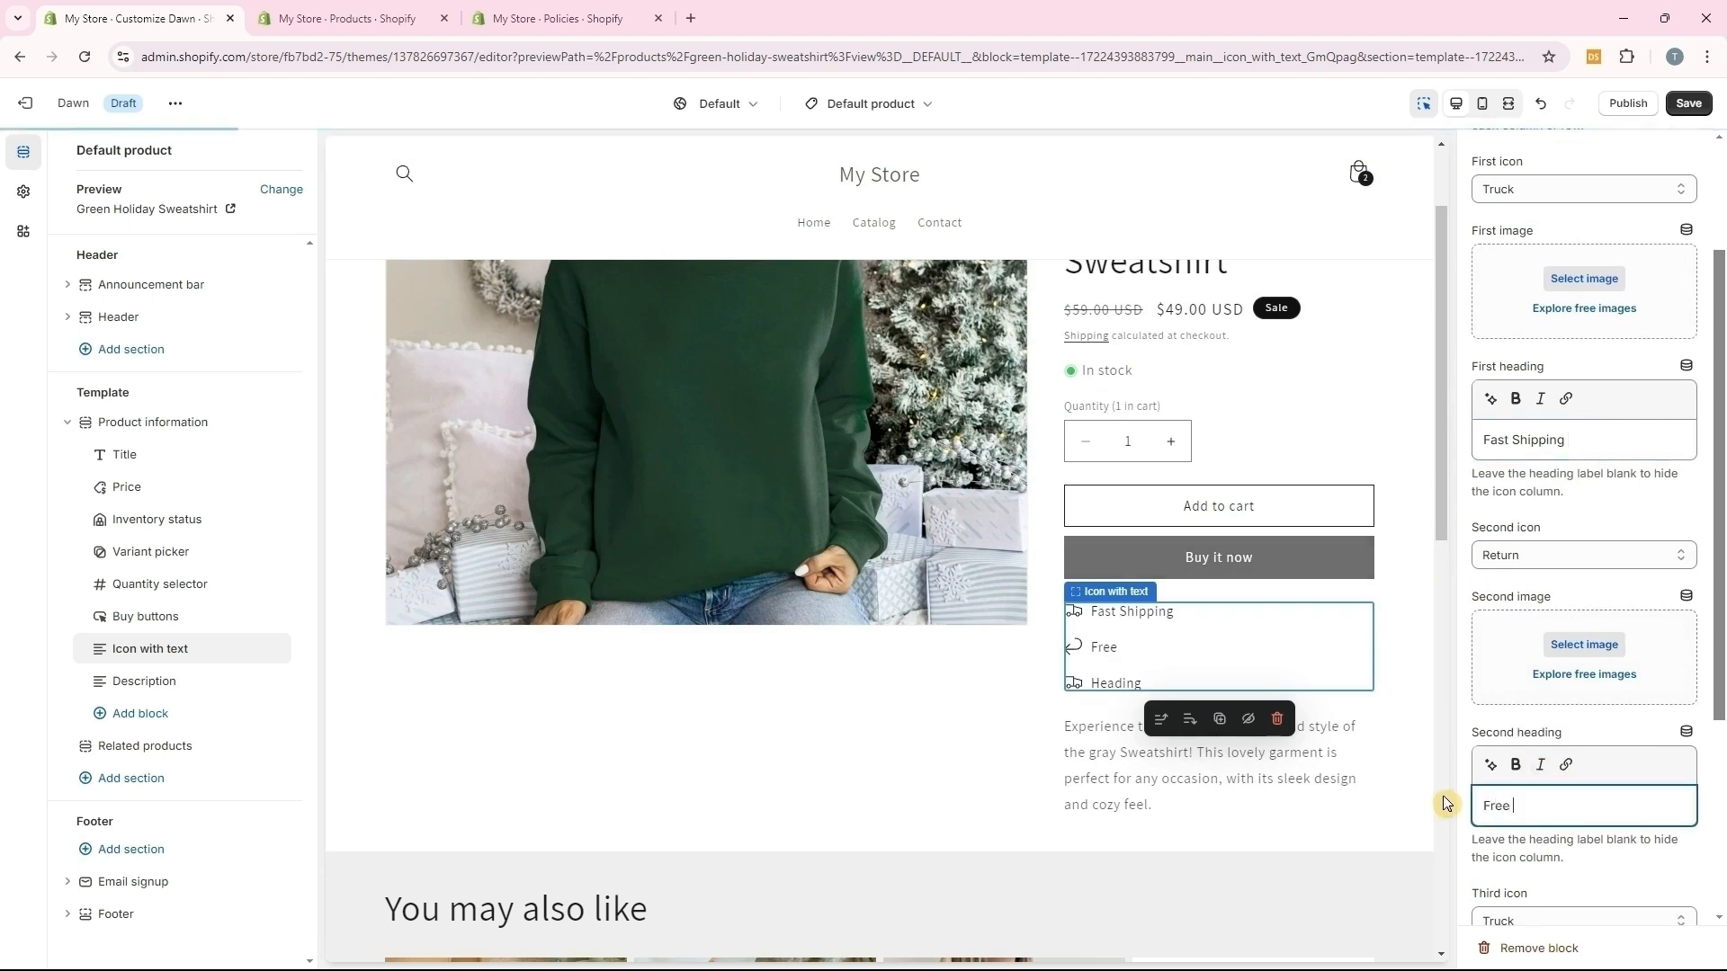
# Set the third icon to Chat bubble with the heading "24/7 Live Chat" and save the changes
pyautogui.scroll(-2, 1542, 840)
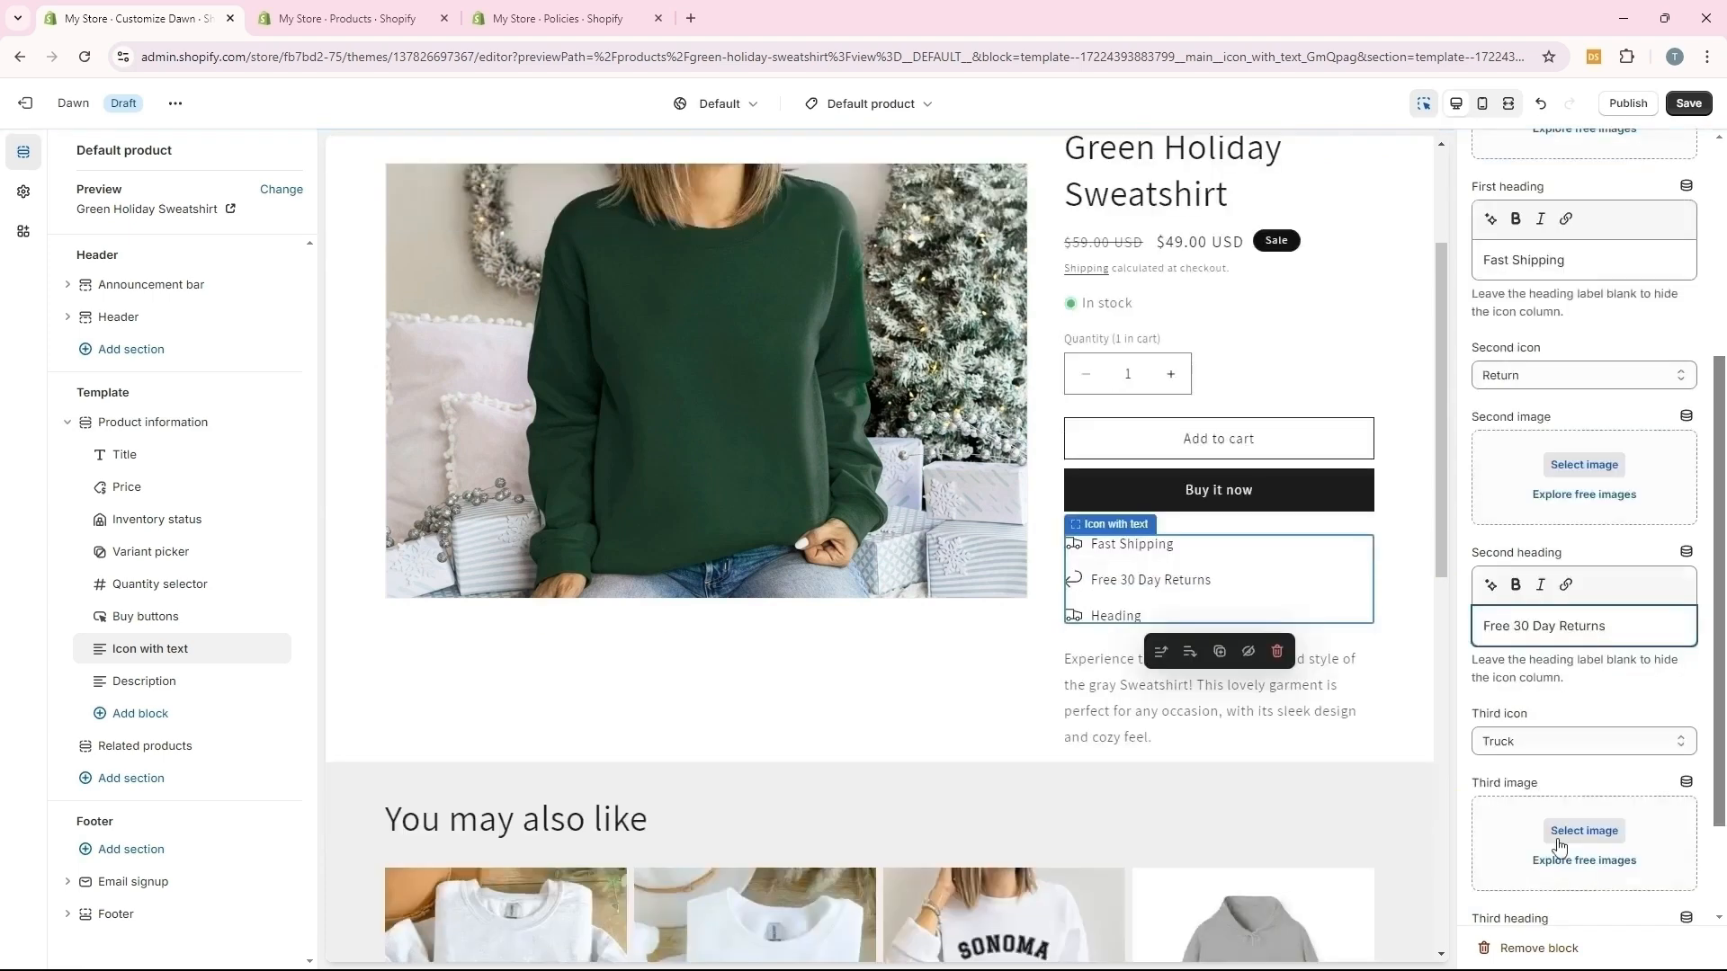
pyautogui.click(1594, 755)
pyautogui.click(1569, 582)
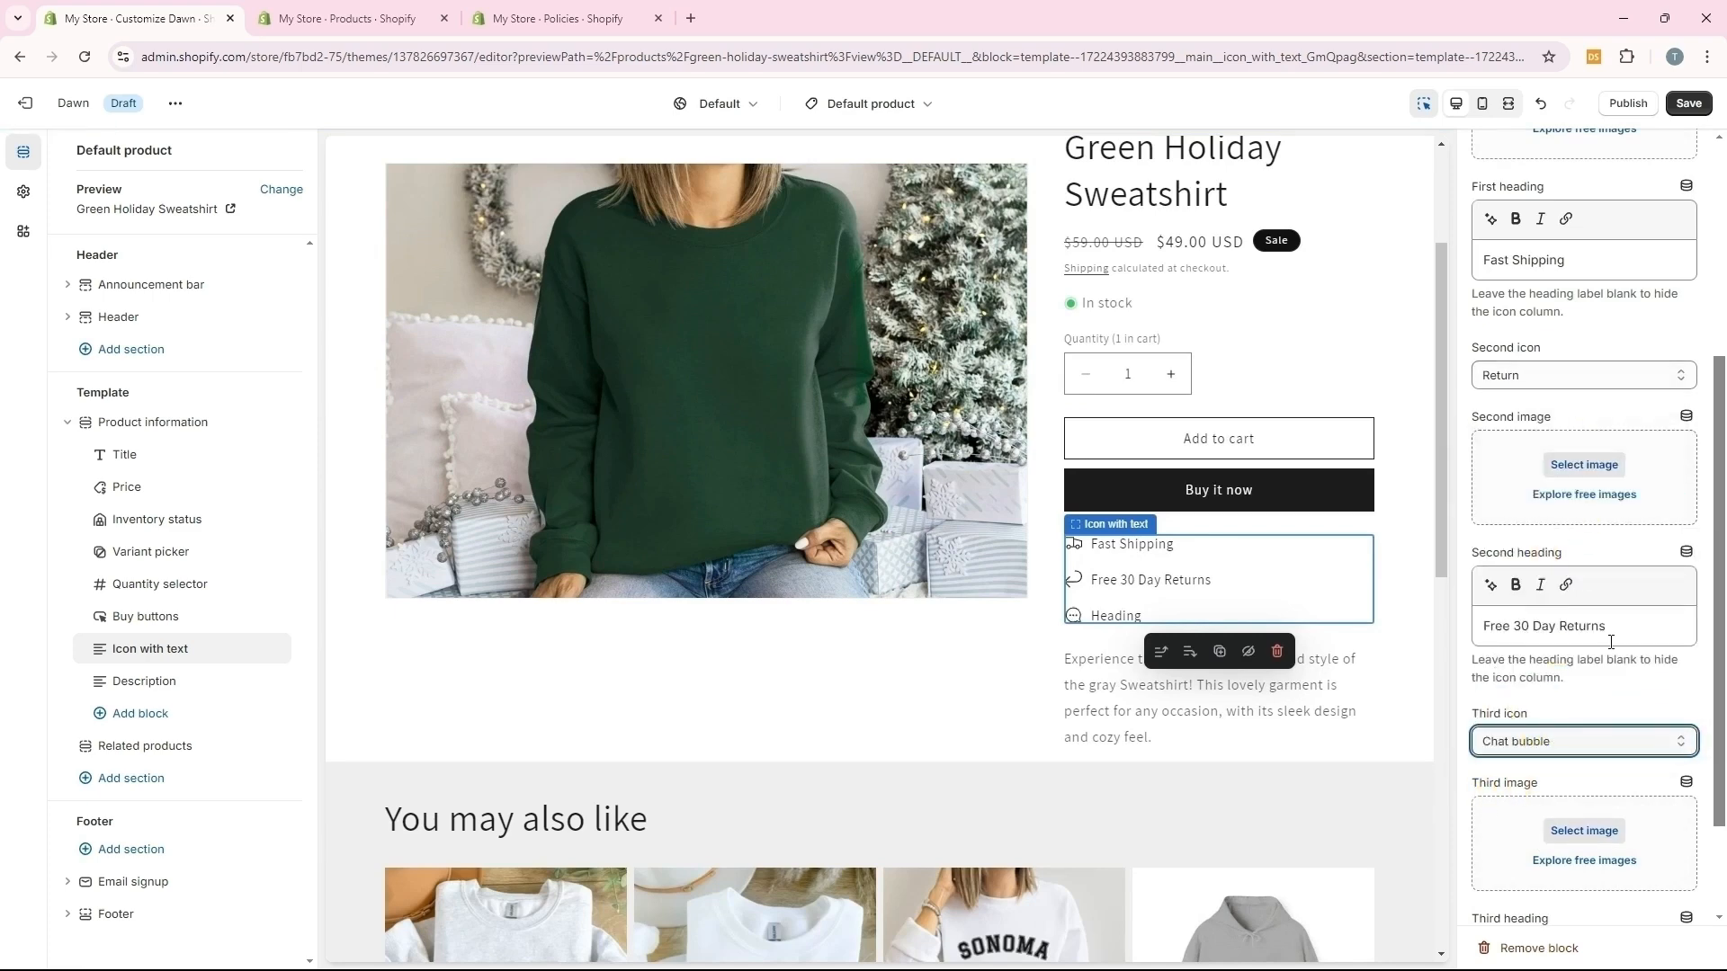
pyautogui.scroll(-2, 1600, 702)
pyautogui.tripleClick(1580, 845)
pyautogui.write('24/7 ')
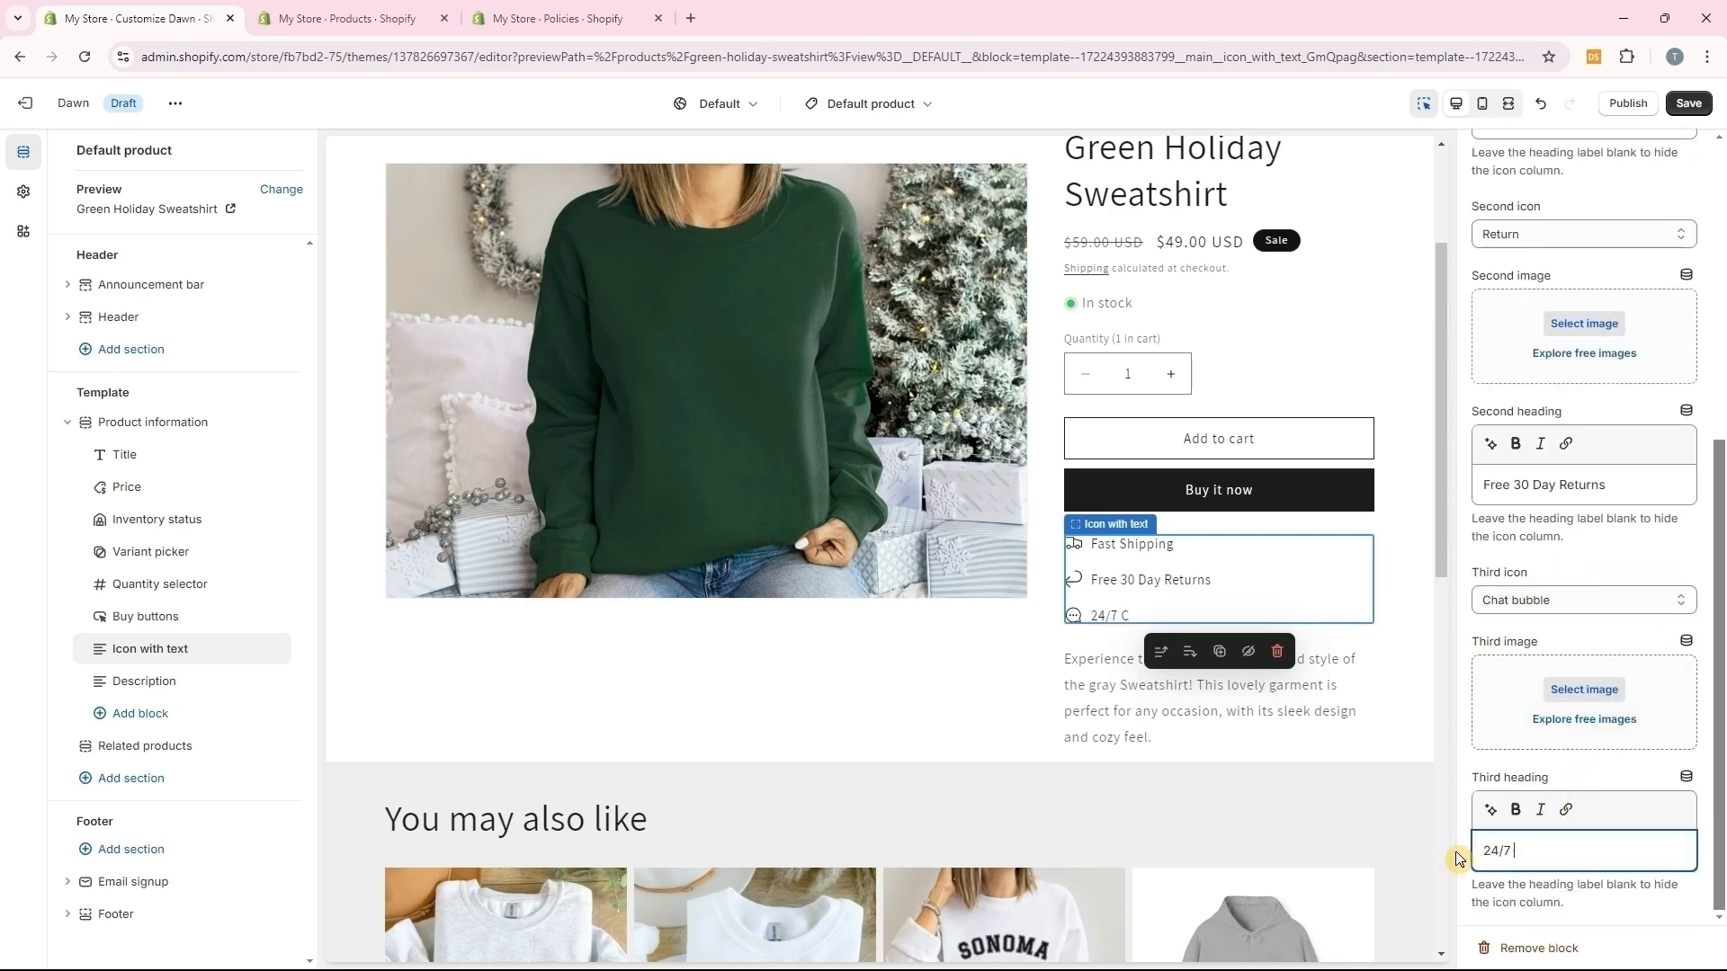
pyautogui.write('Live Chat')
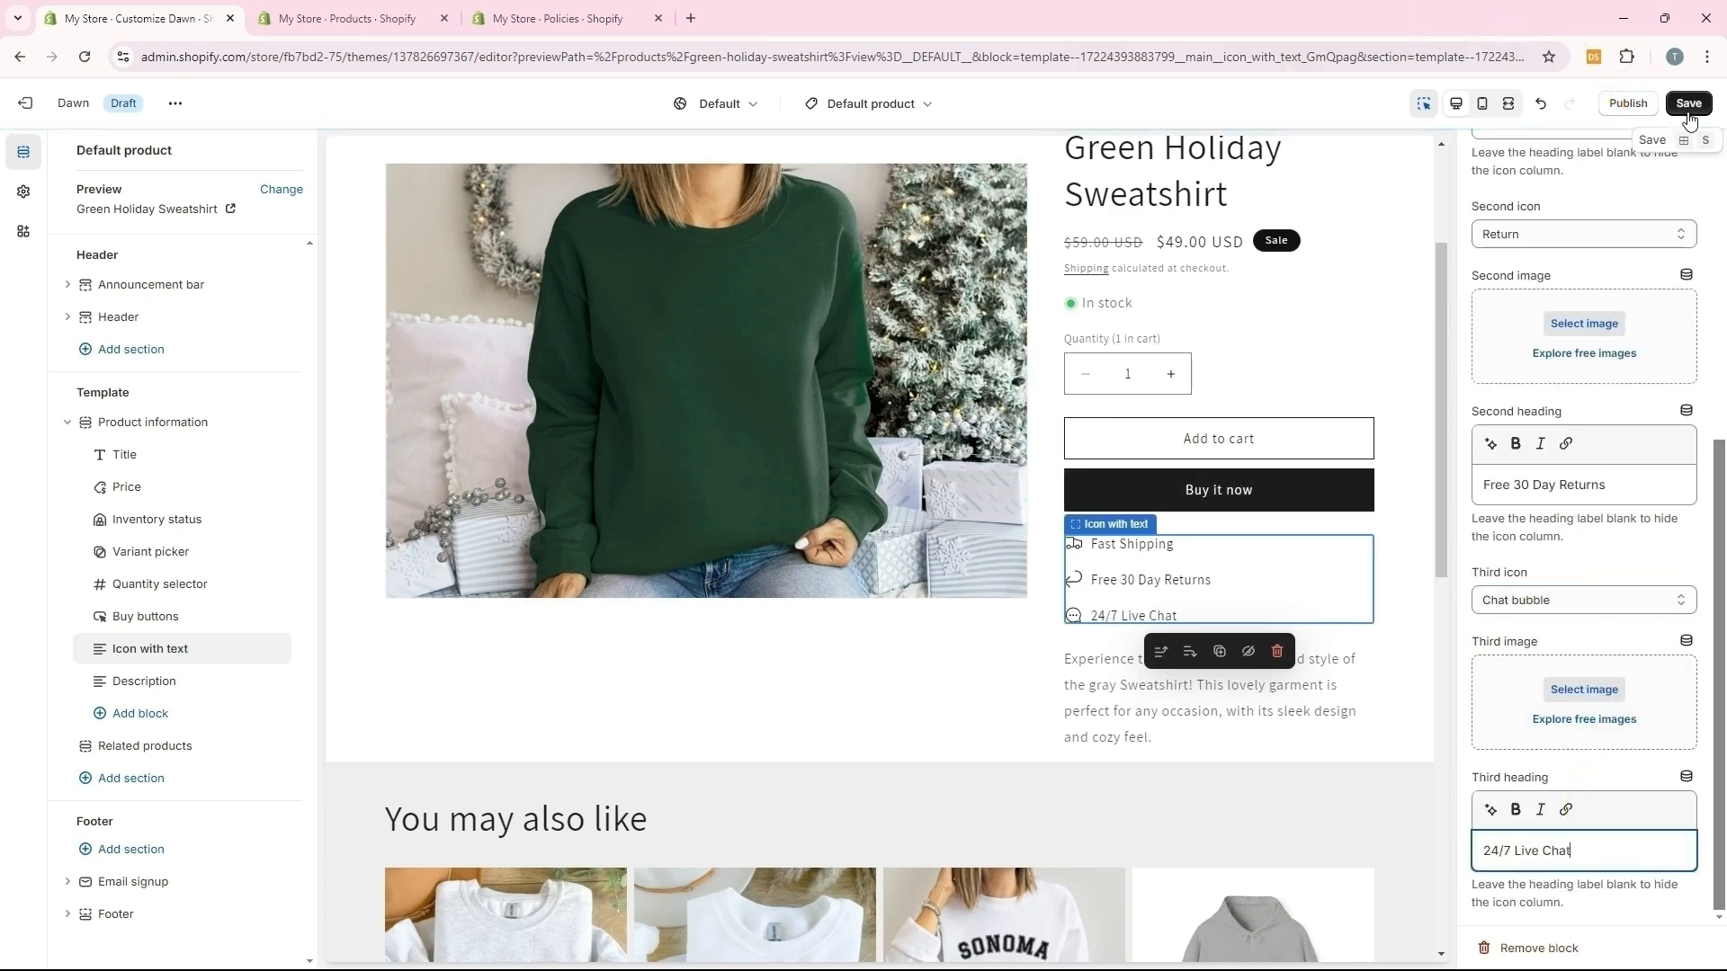
pyautogui.click(1689, 115)
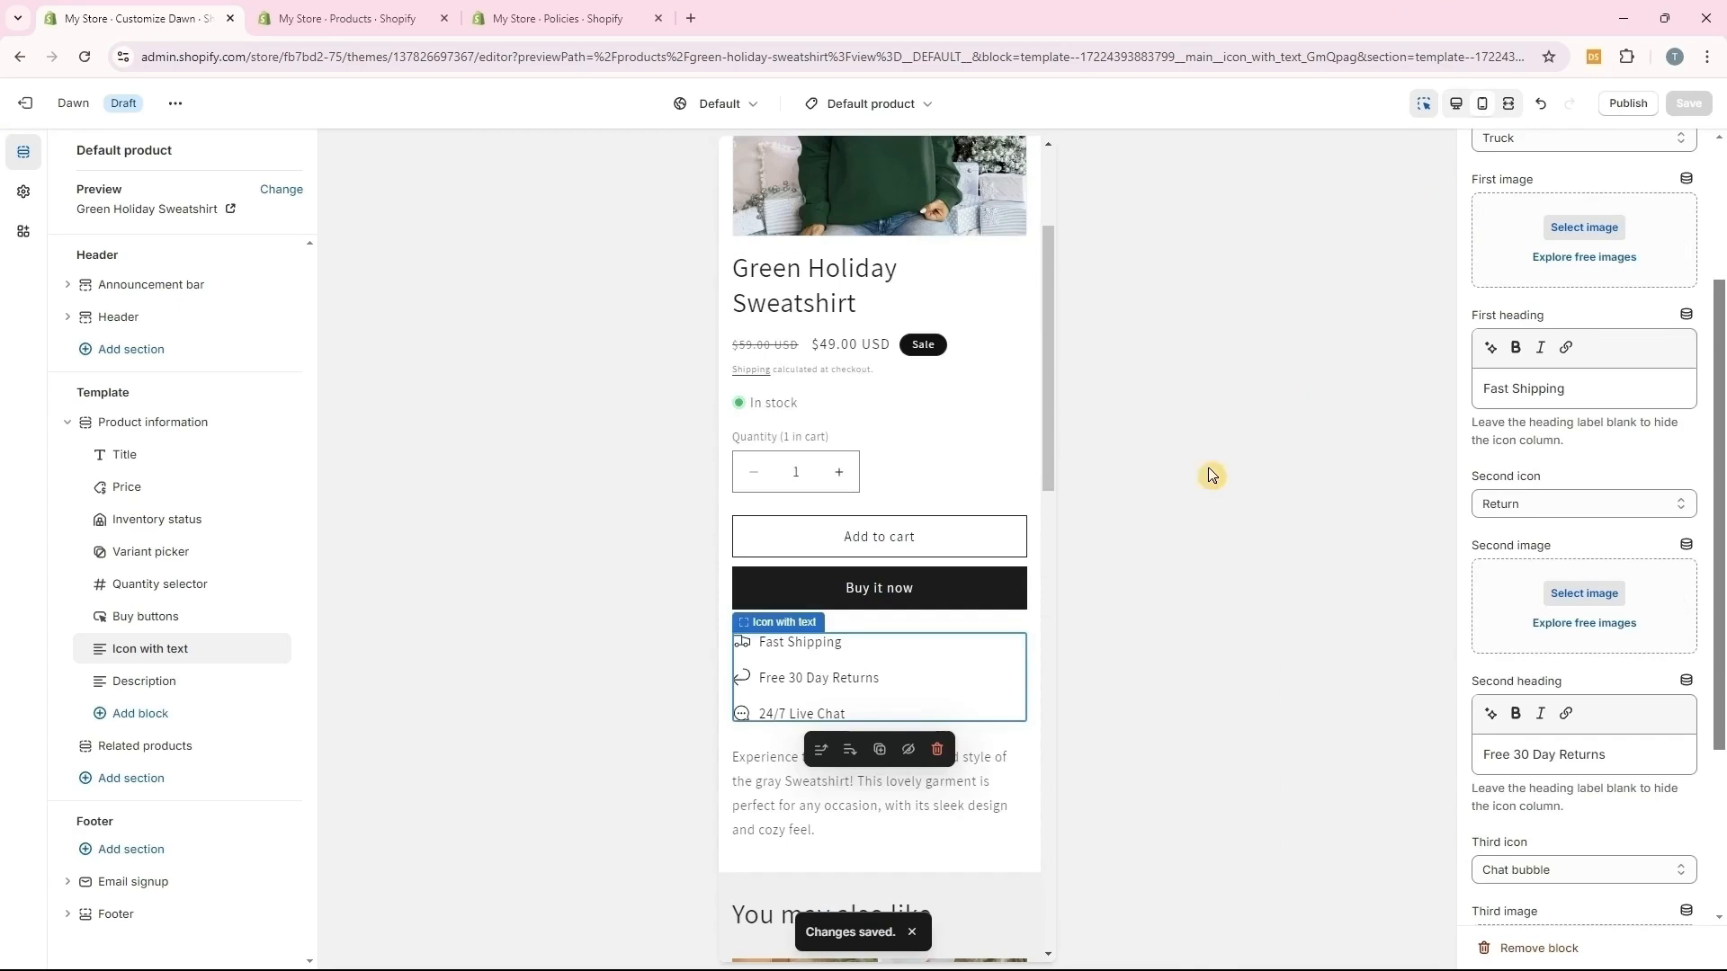
pyautogui.click(896, 685)
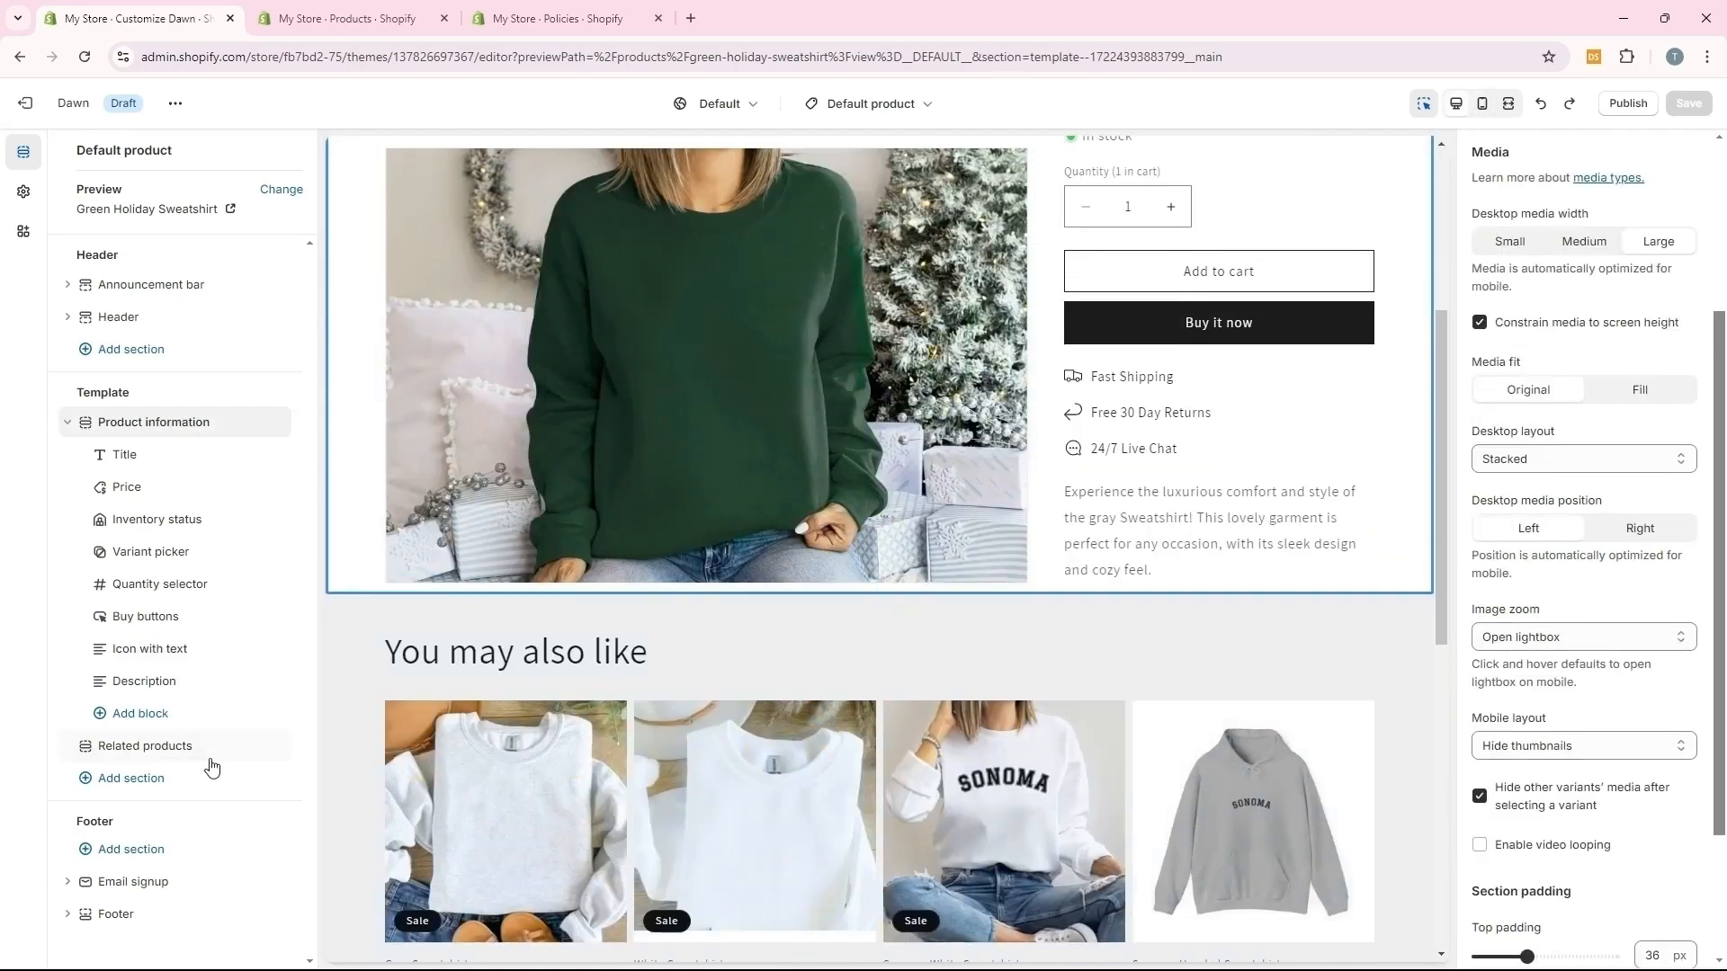
# Change the Related products section's color scheme to Scheme 2 and save the changes
pyautogui.click(107, 718)
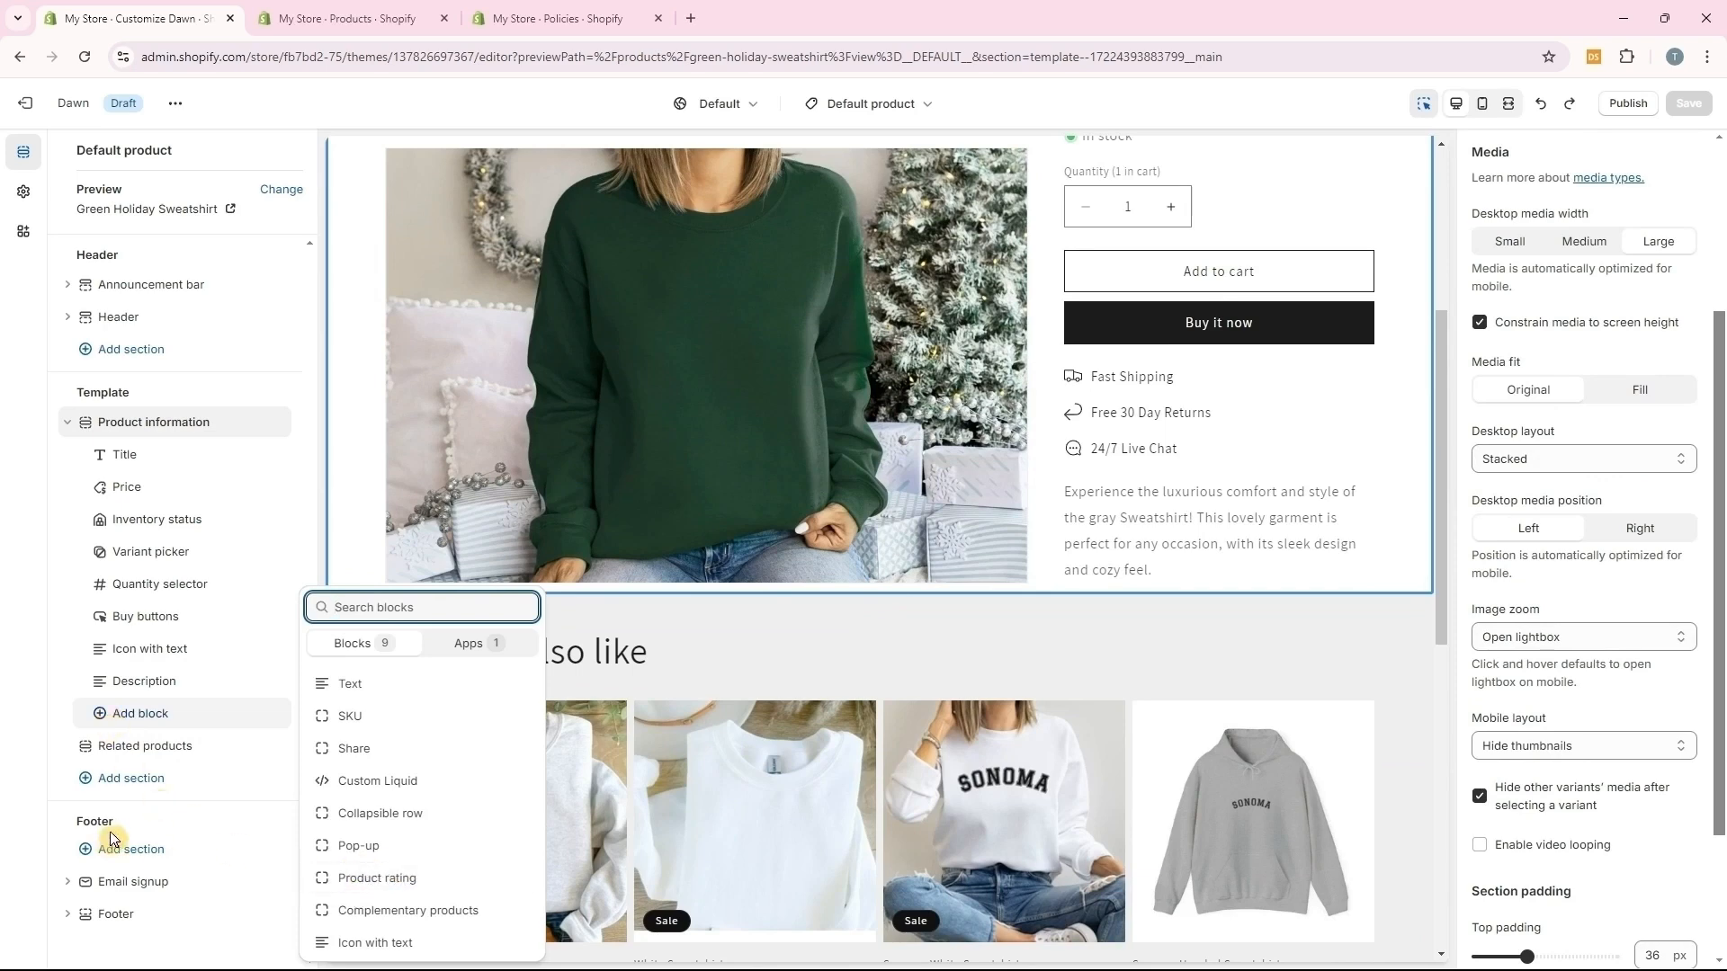
pyautogui.click(124, 752)
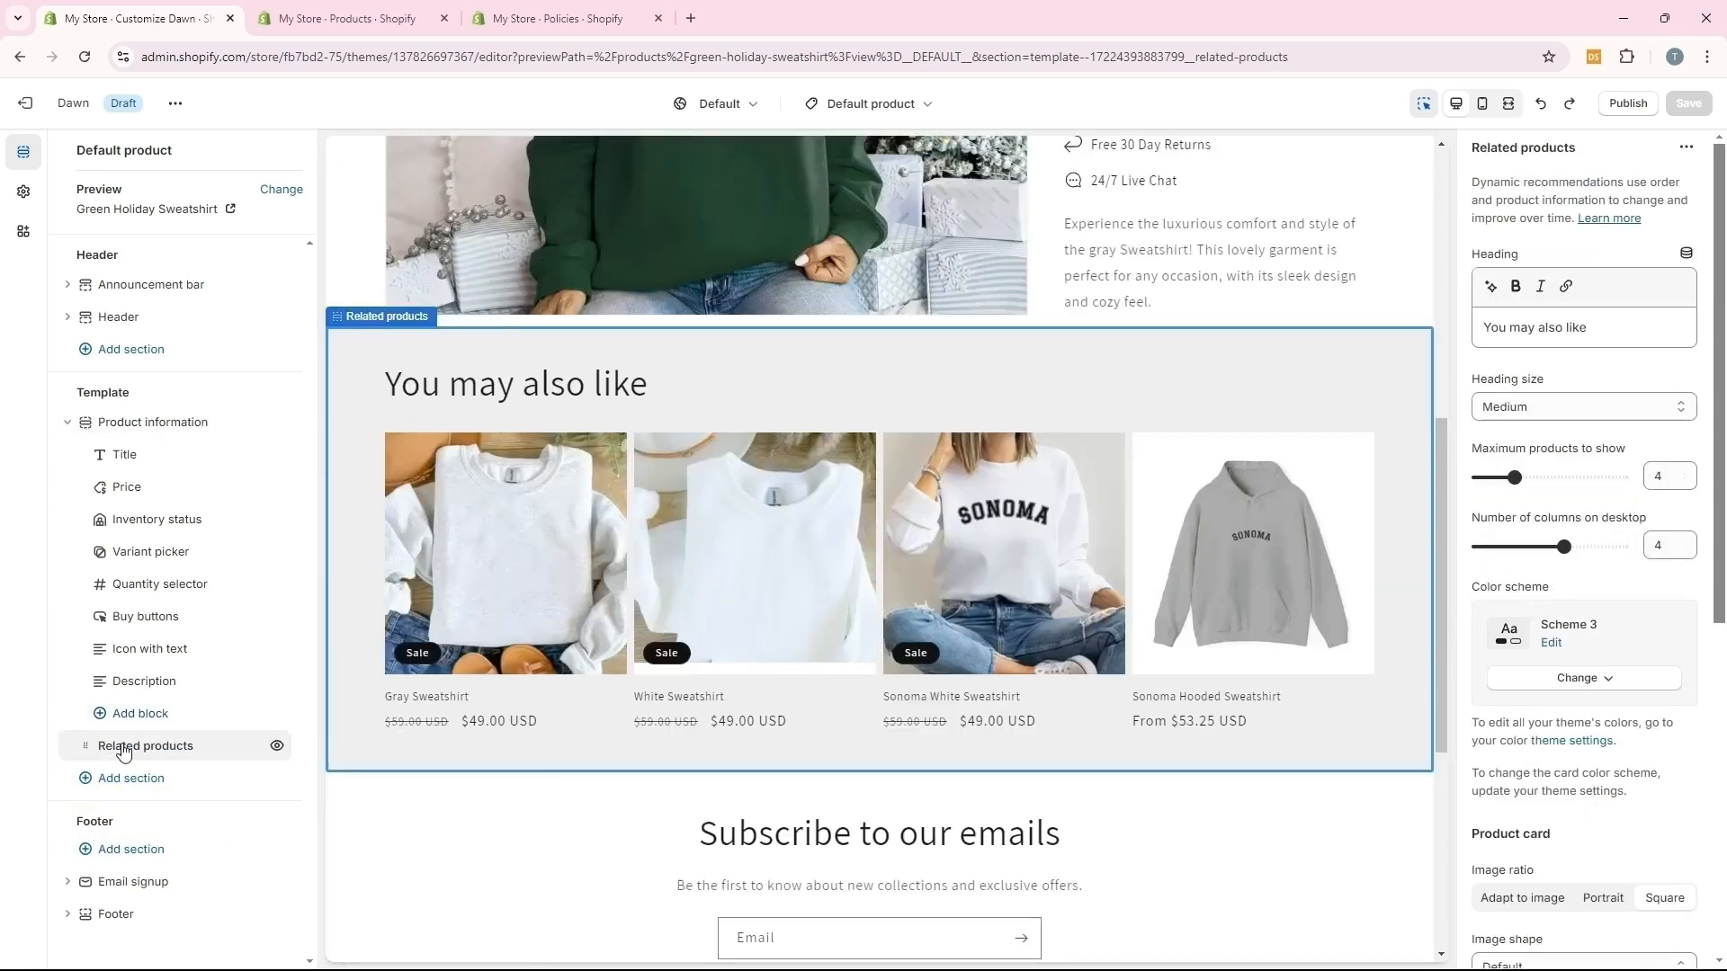
pyautogui.click(1583, 685)
pyautogui.click(1573, 761)
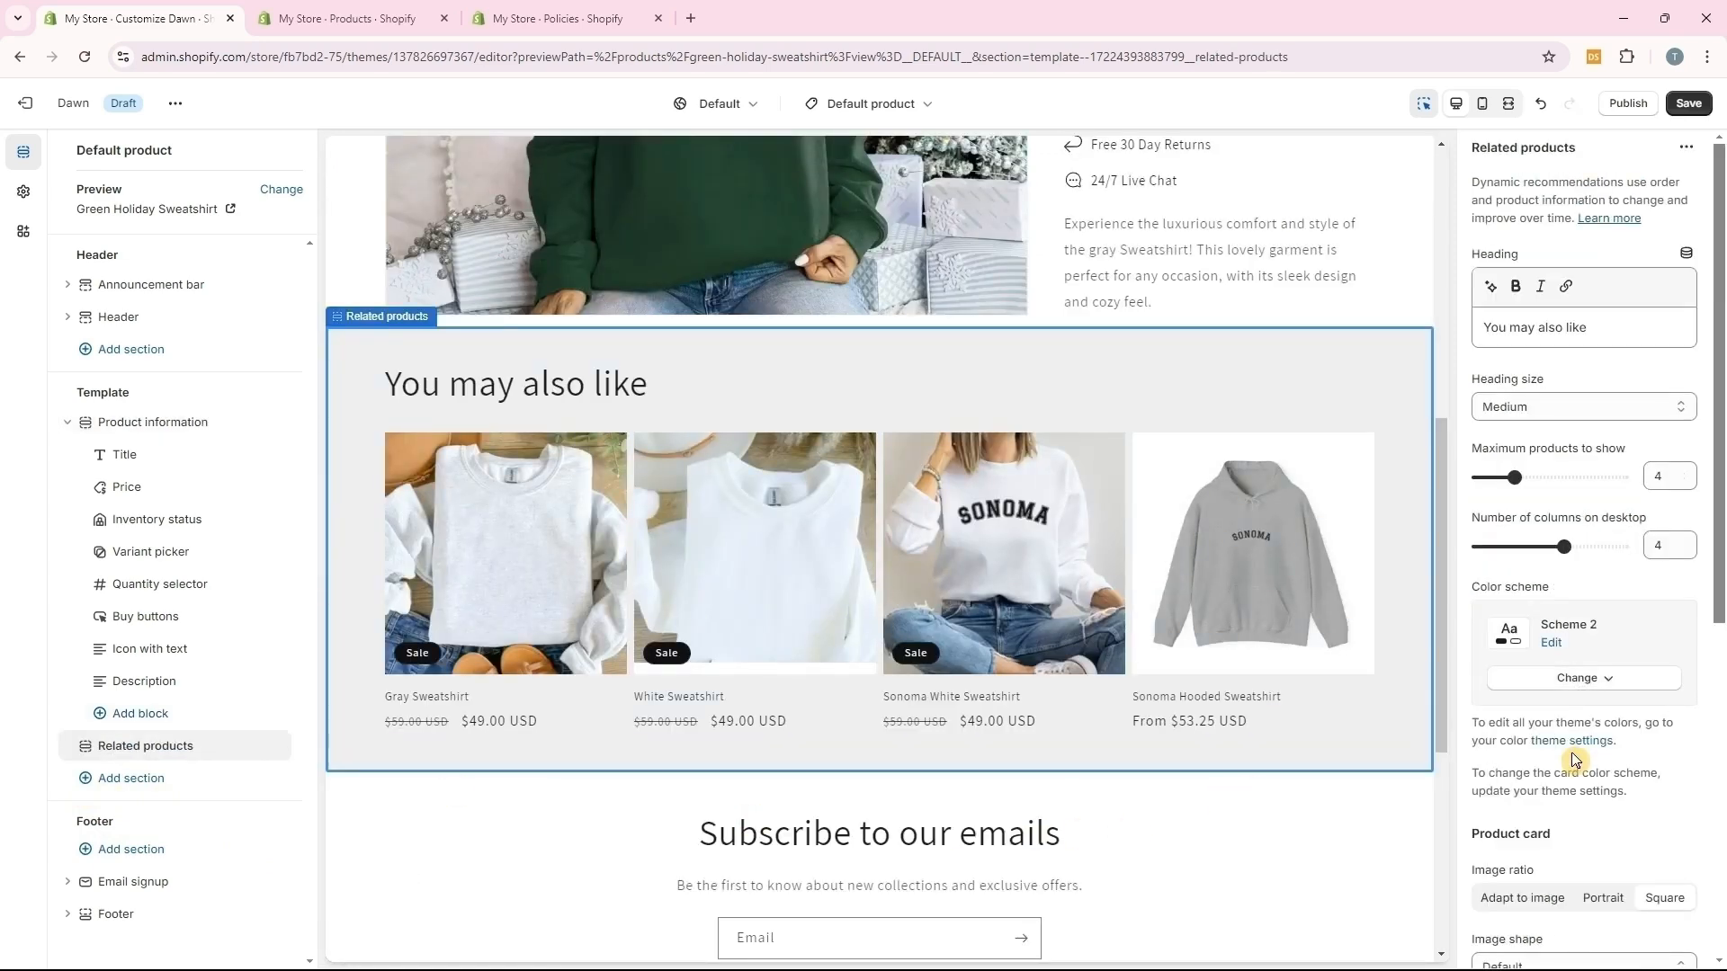
pyautogui.click(1682, 112)
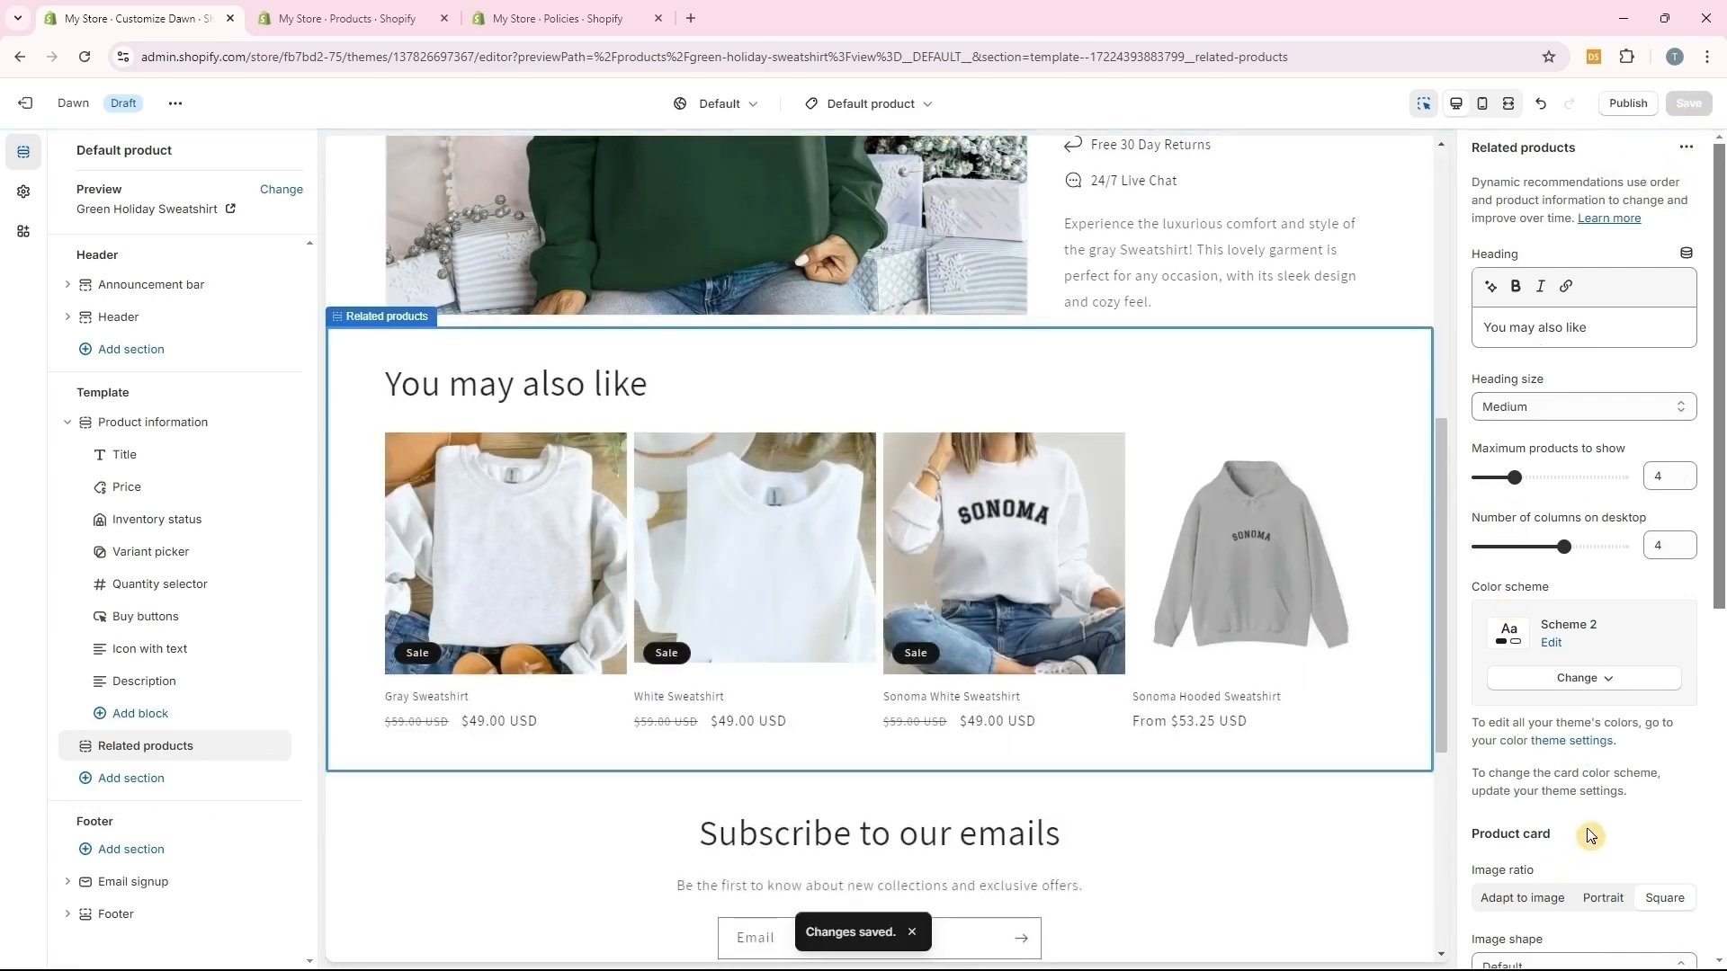
pyautogui.scroll(-7, 1590, 837)
pyautogui.click(131, 779)
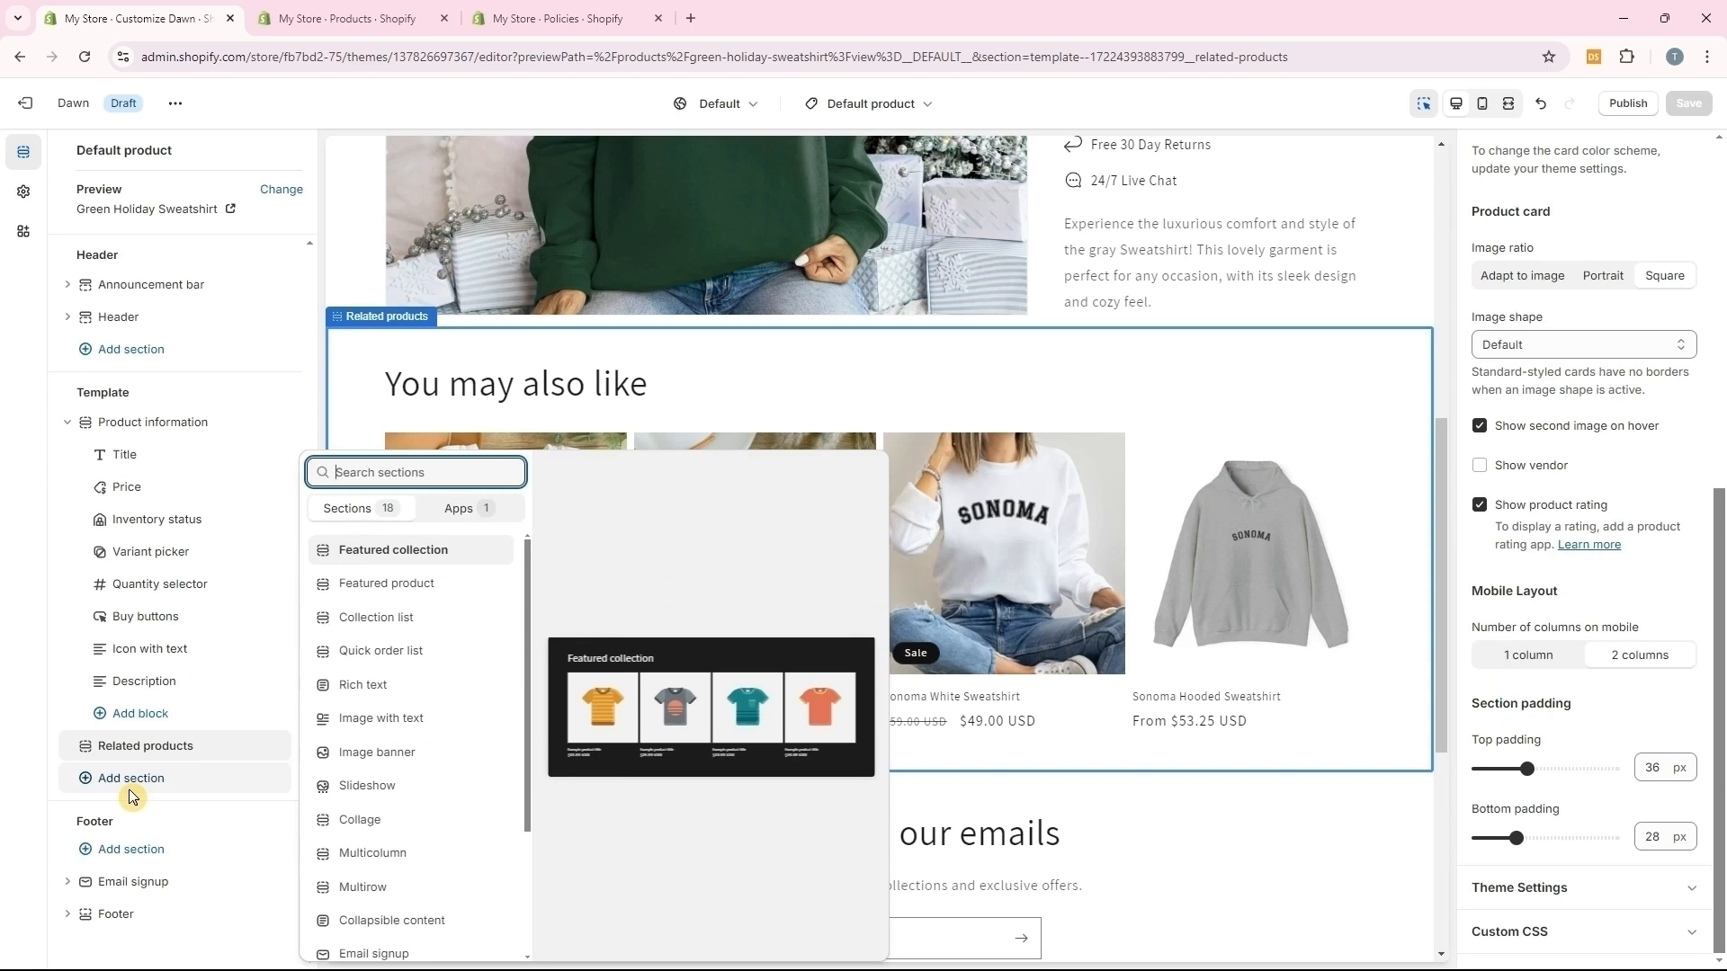
pyautogui.click(20, 752)
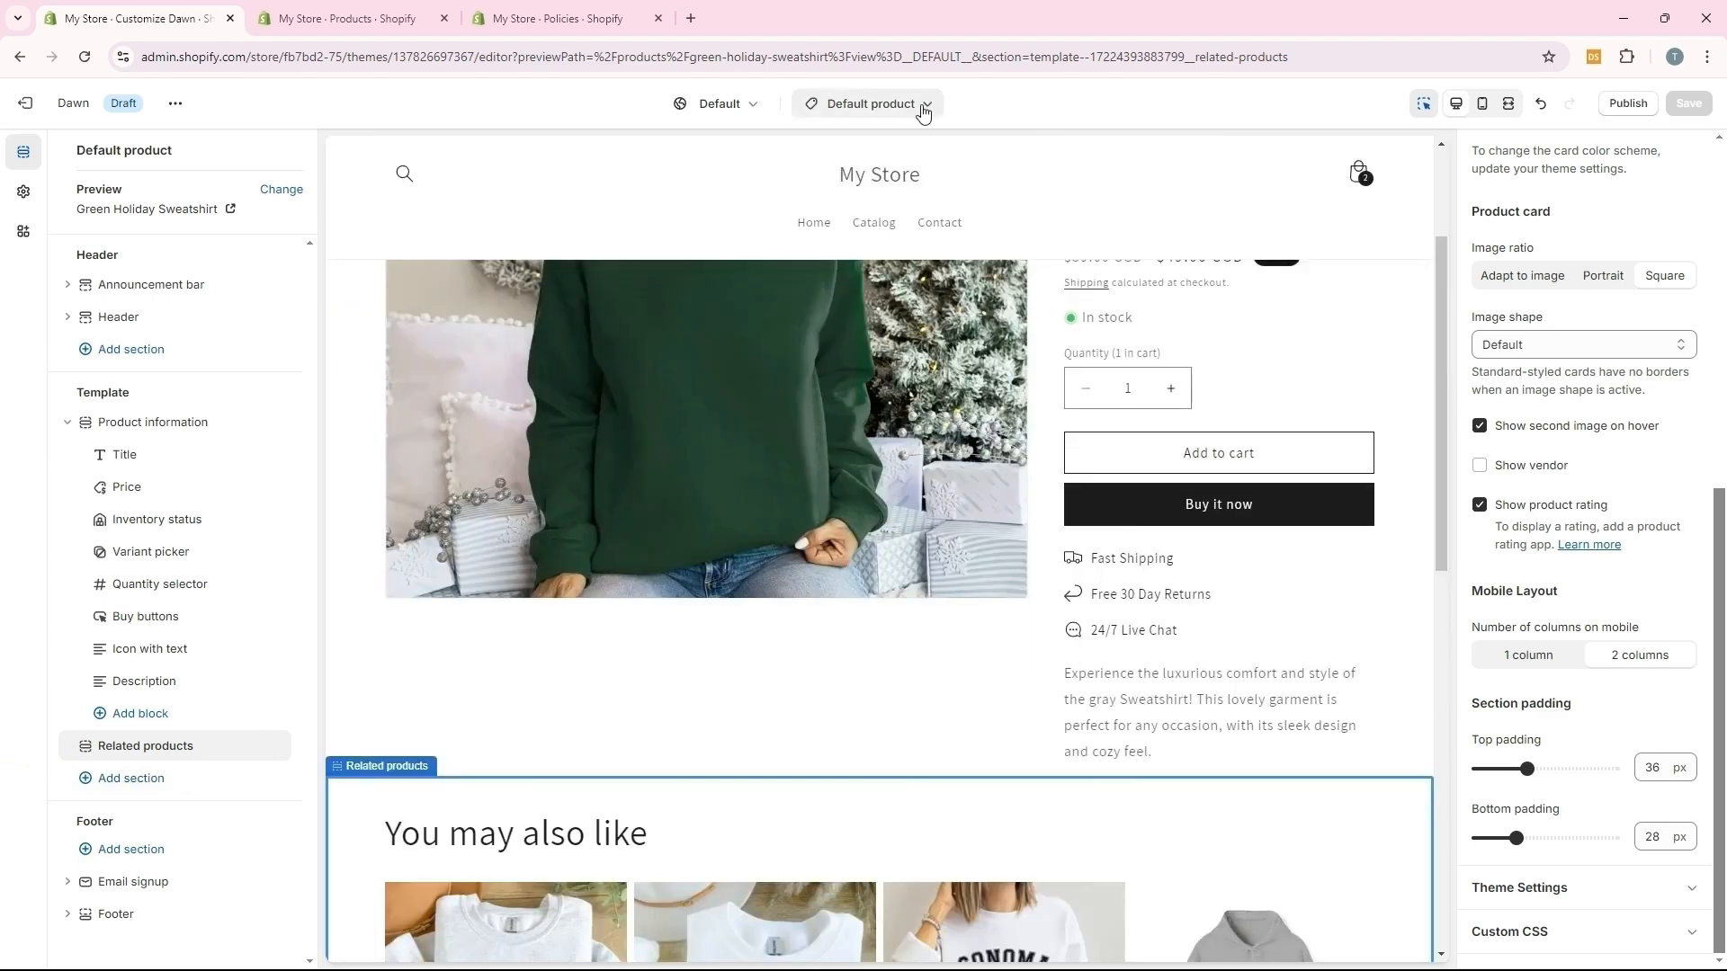
# Switch the theme editor from the product template to the Default collection template
pyautogui.click(924, 112)
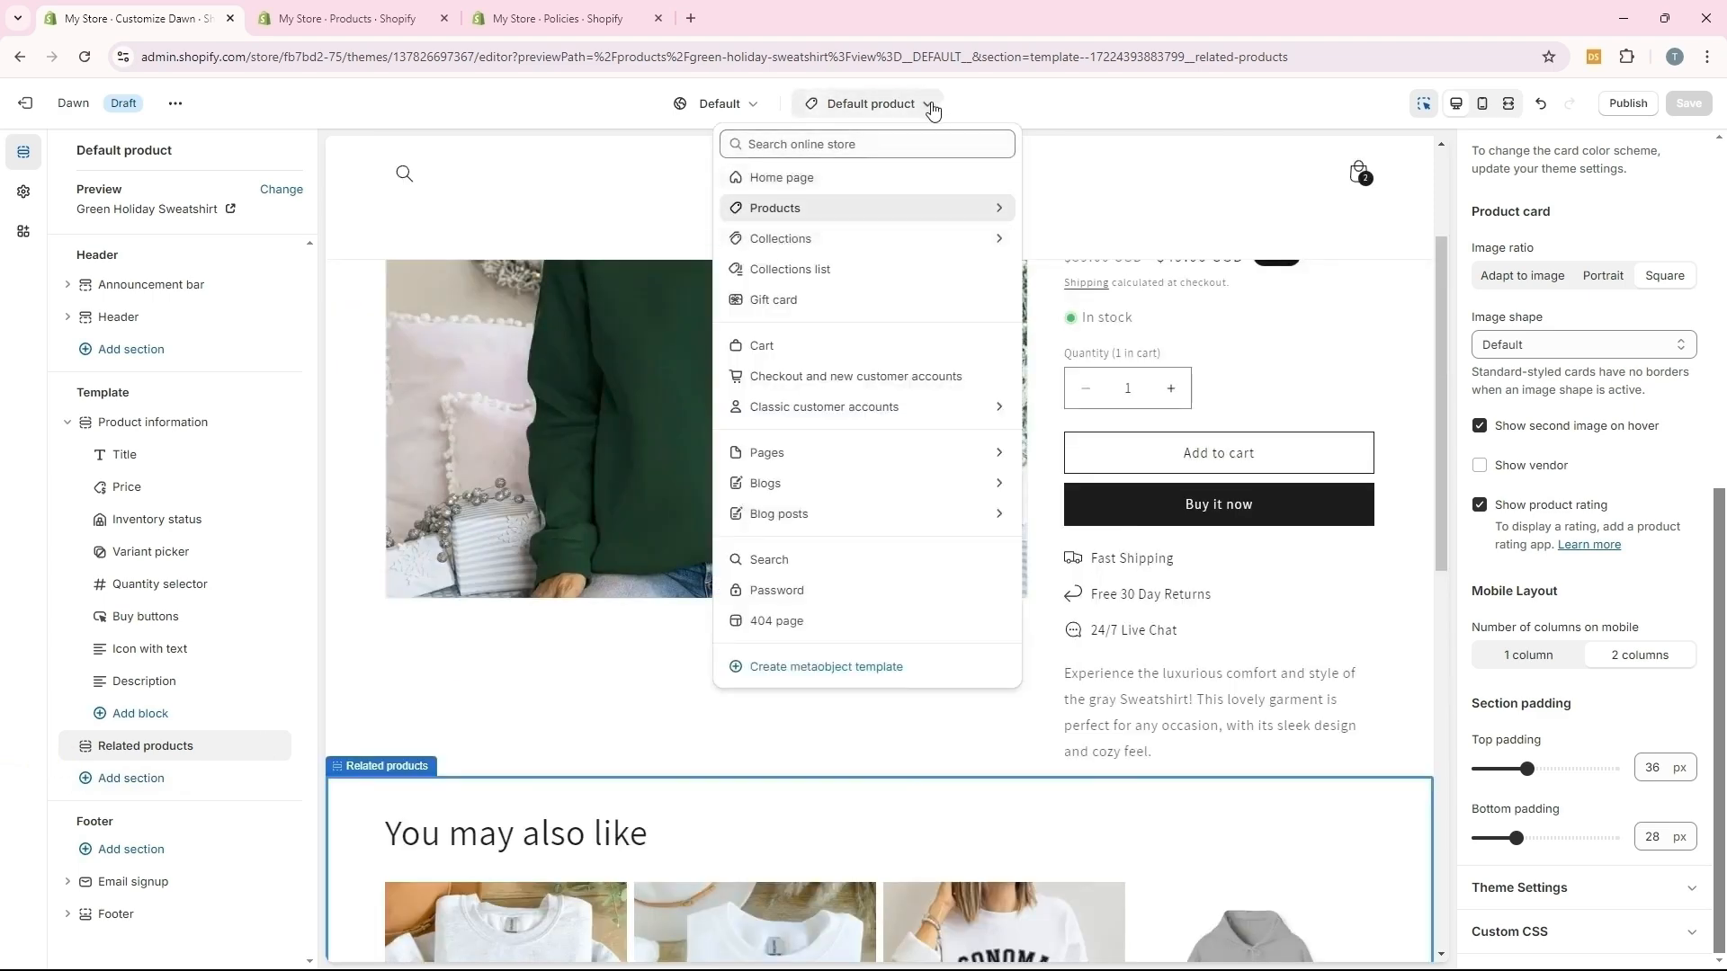
pyautogui.click(784, 238)
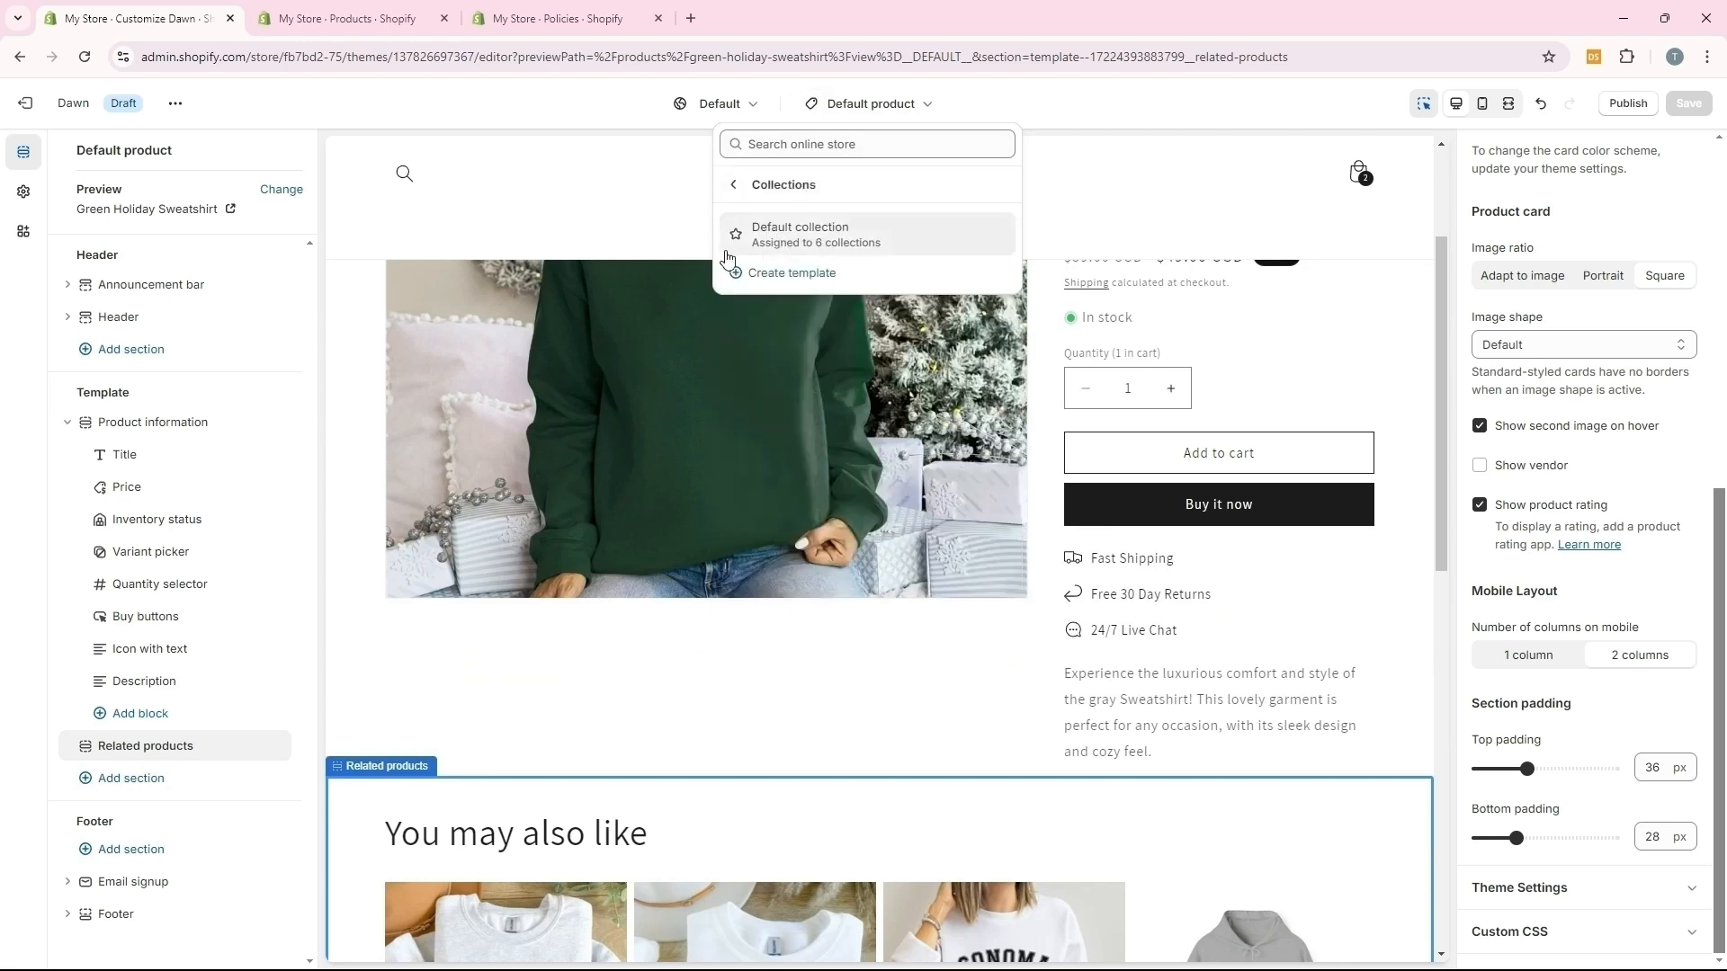
pyautogui.click(795, 238)
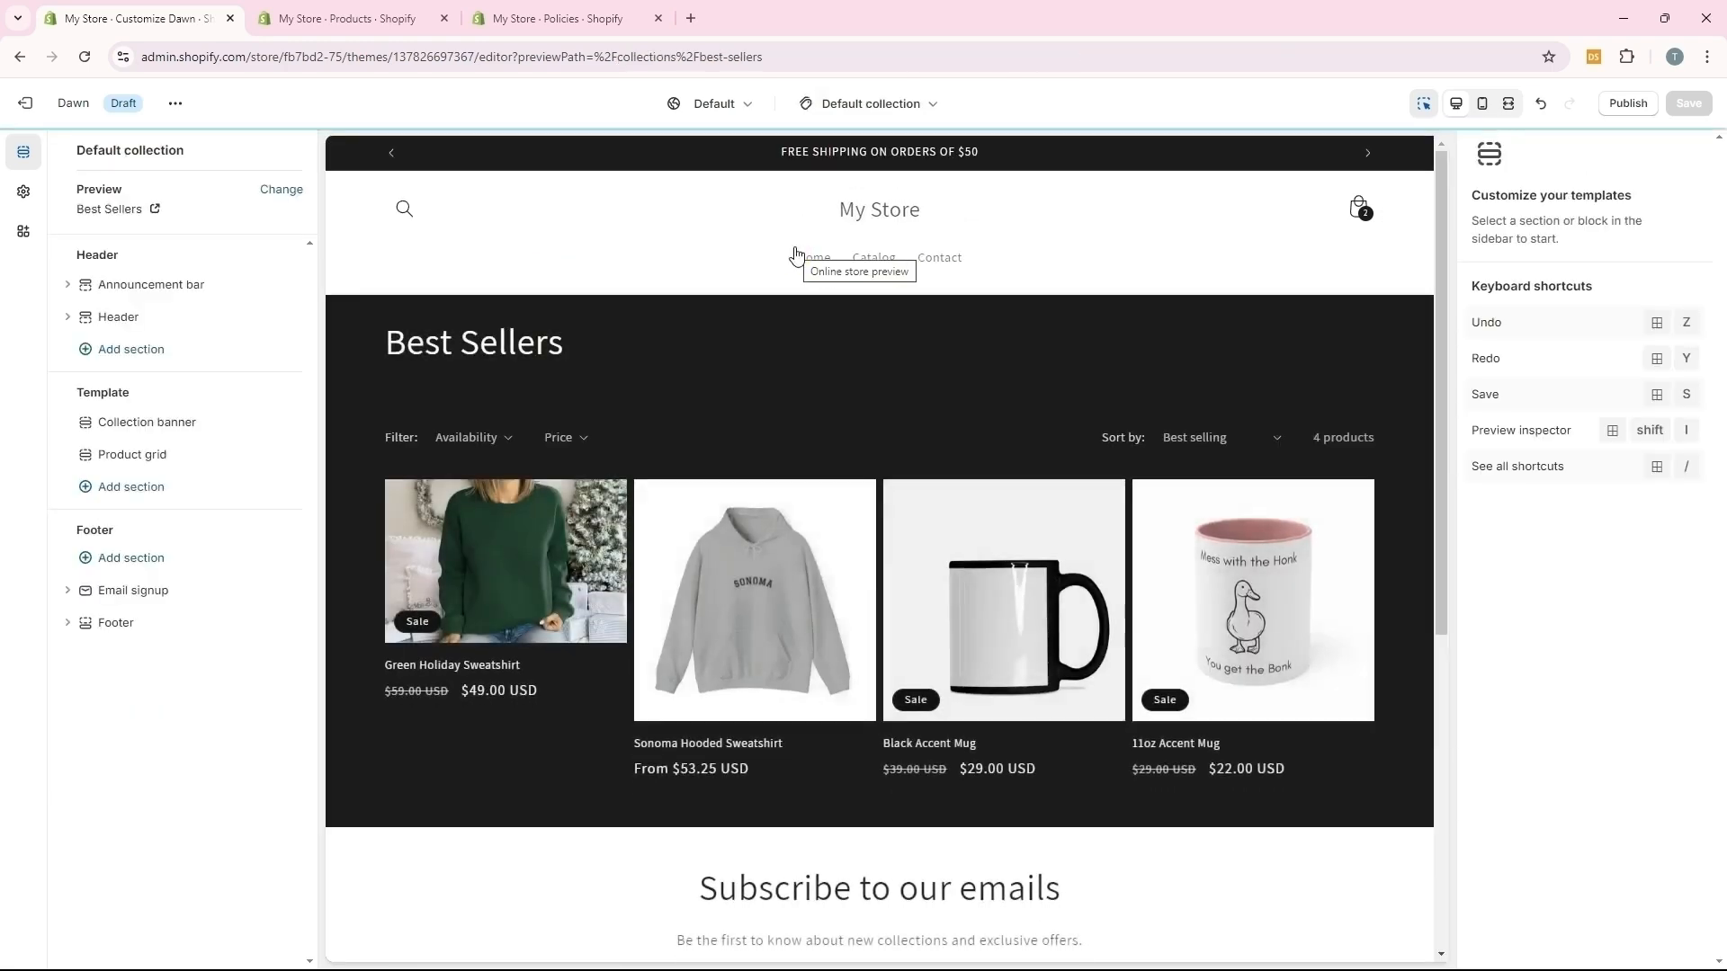
# Set the Collection banner to hide the collection description and show the collection image
pyautogui.click(128, 434)
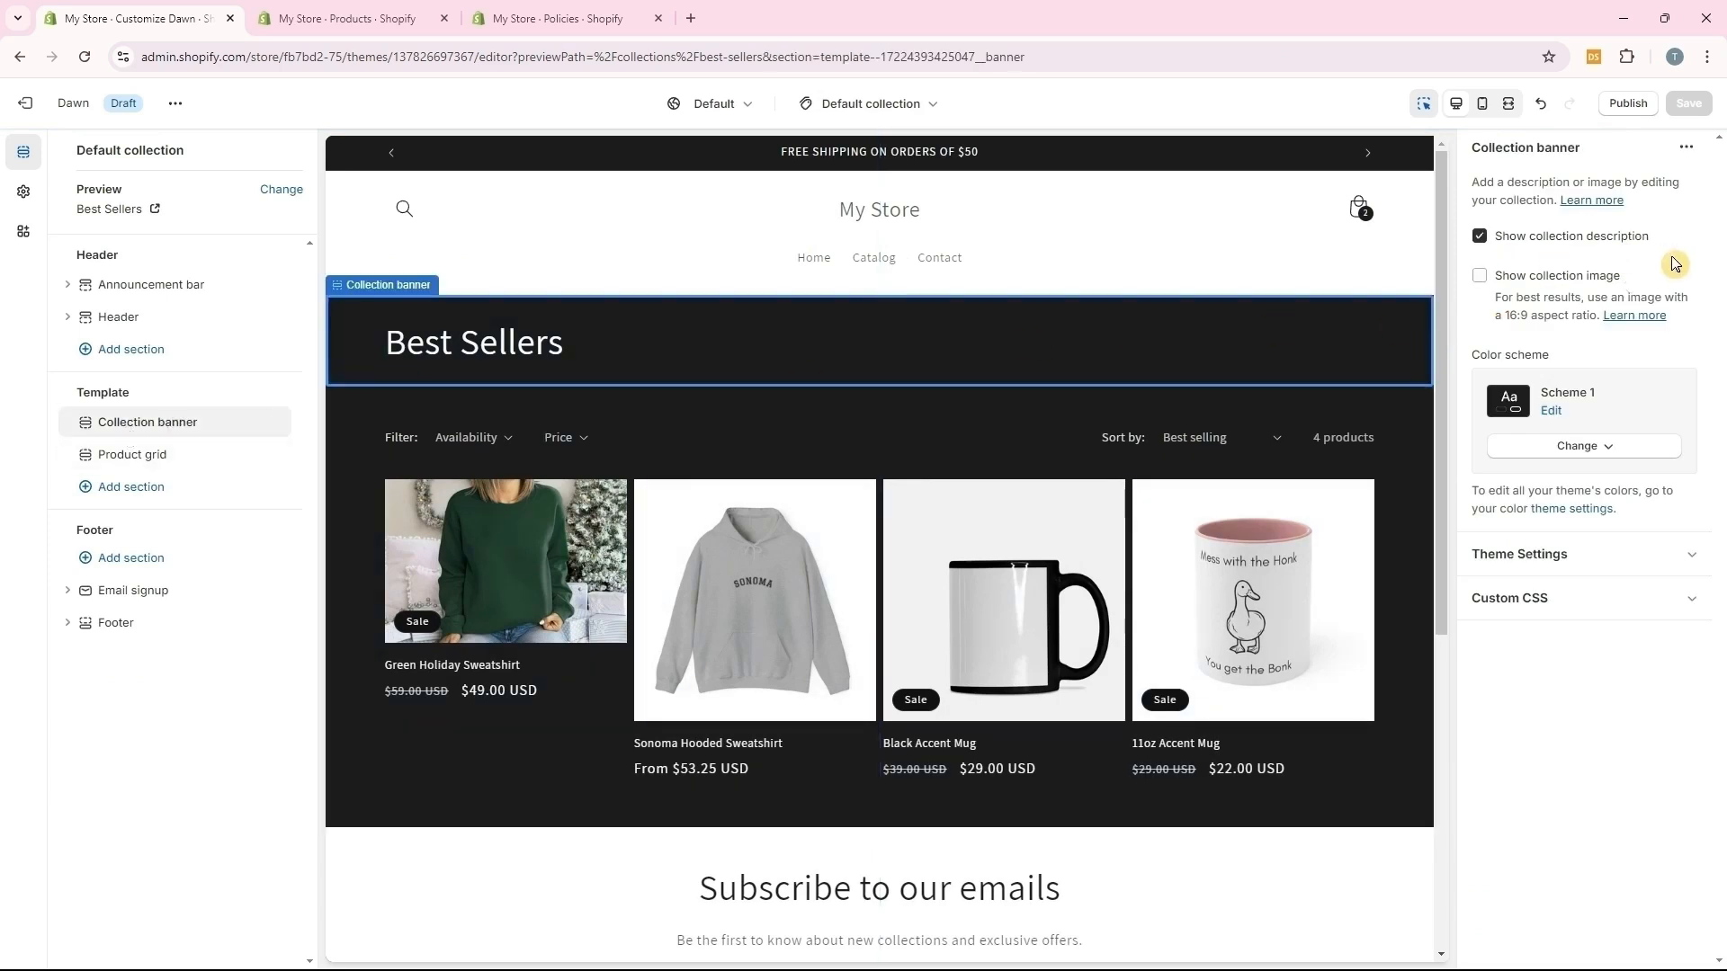
pyautogui.click(1480, 236)
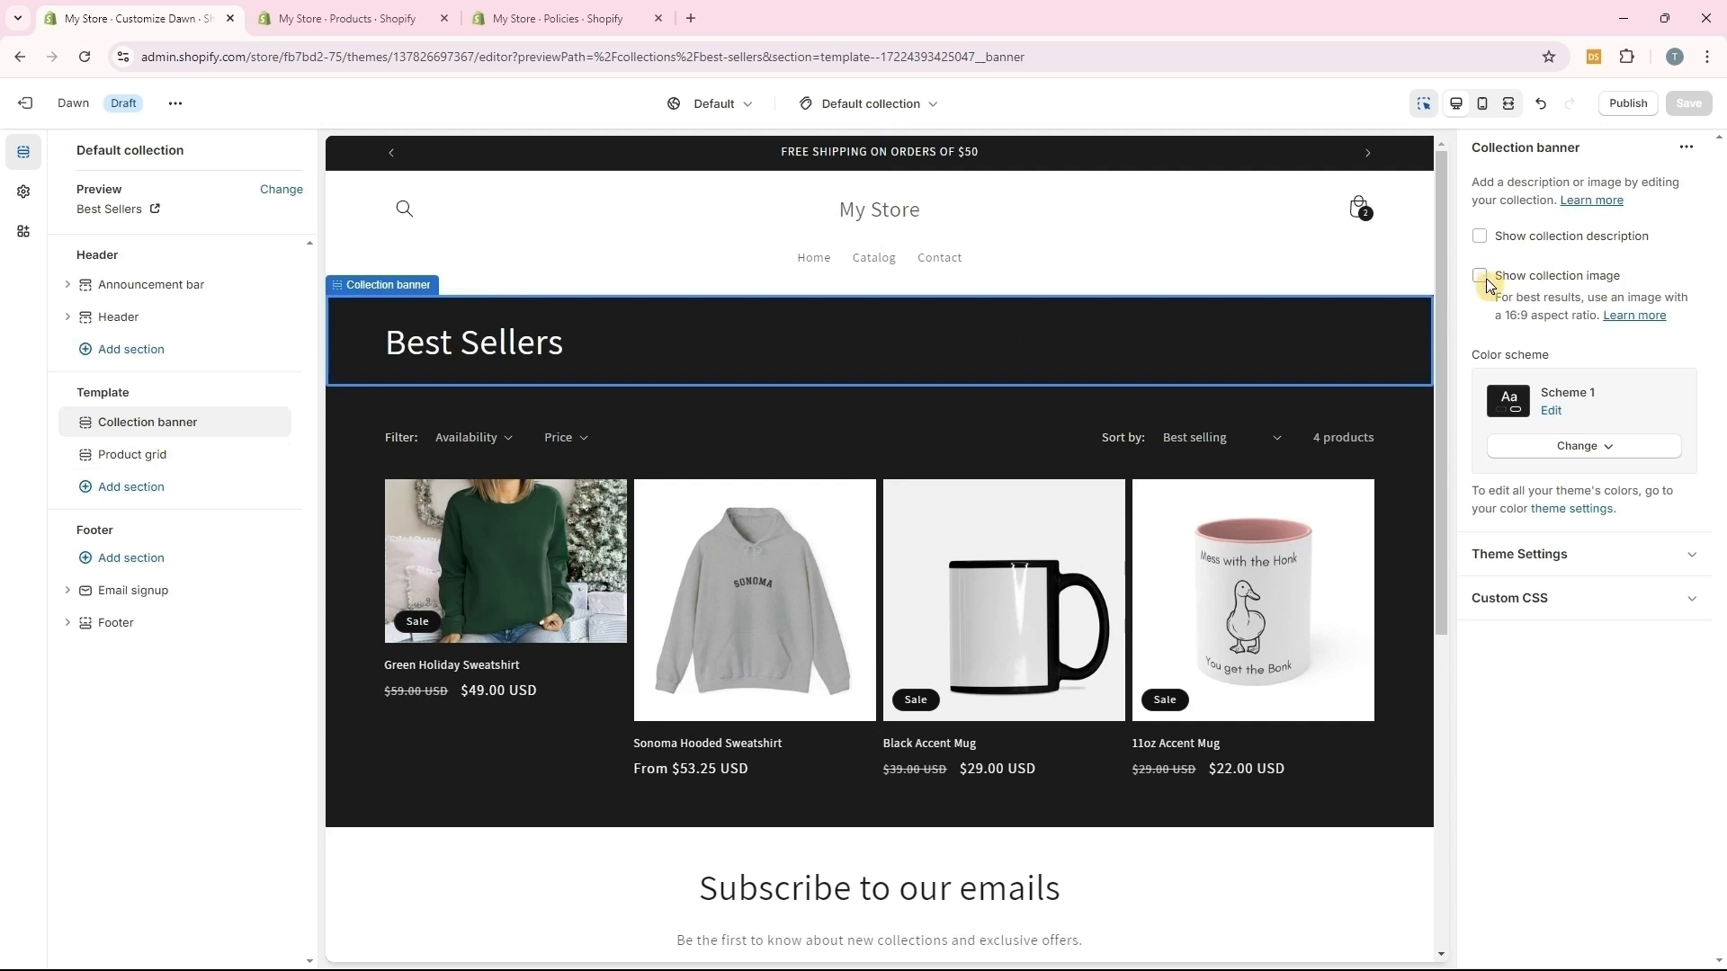
pyautogui.click(1483, 278)
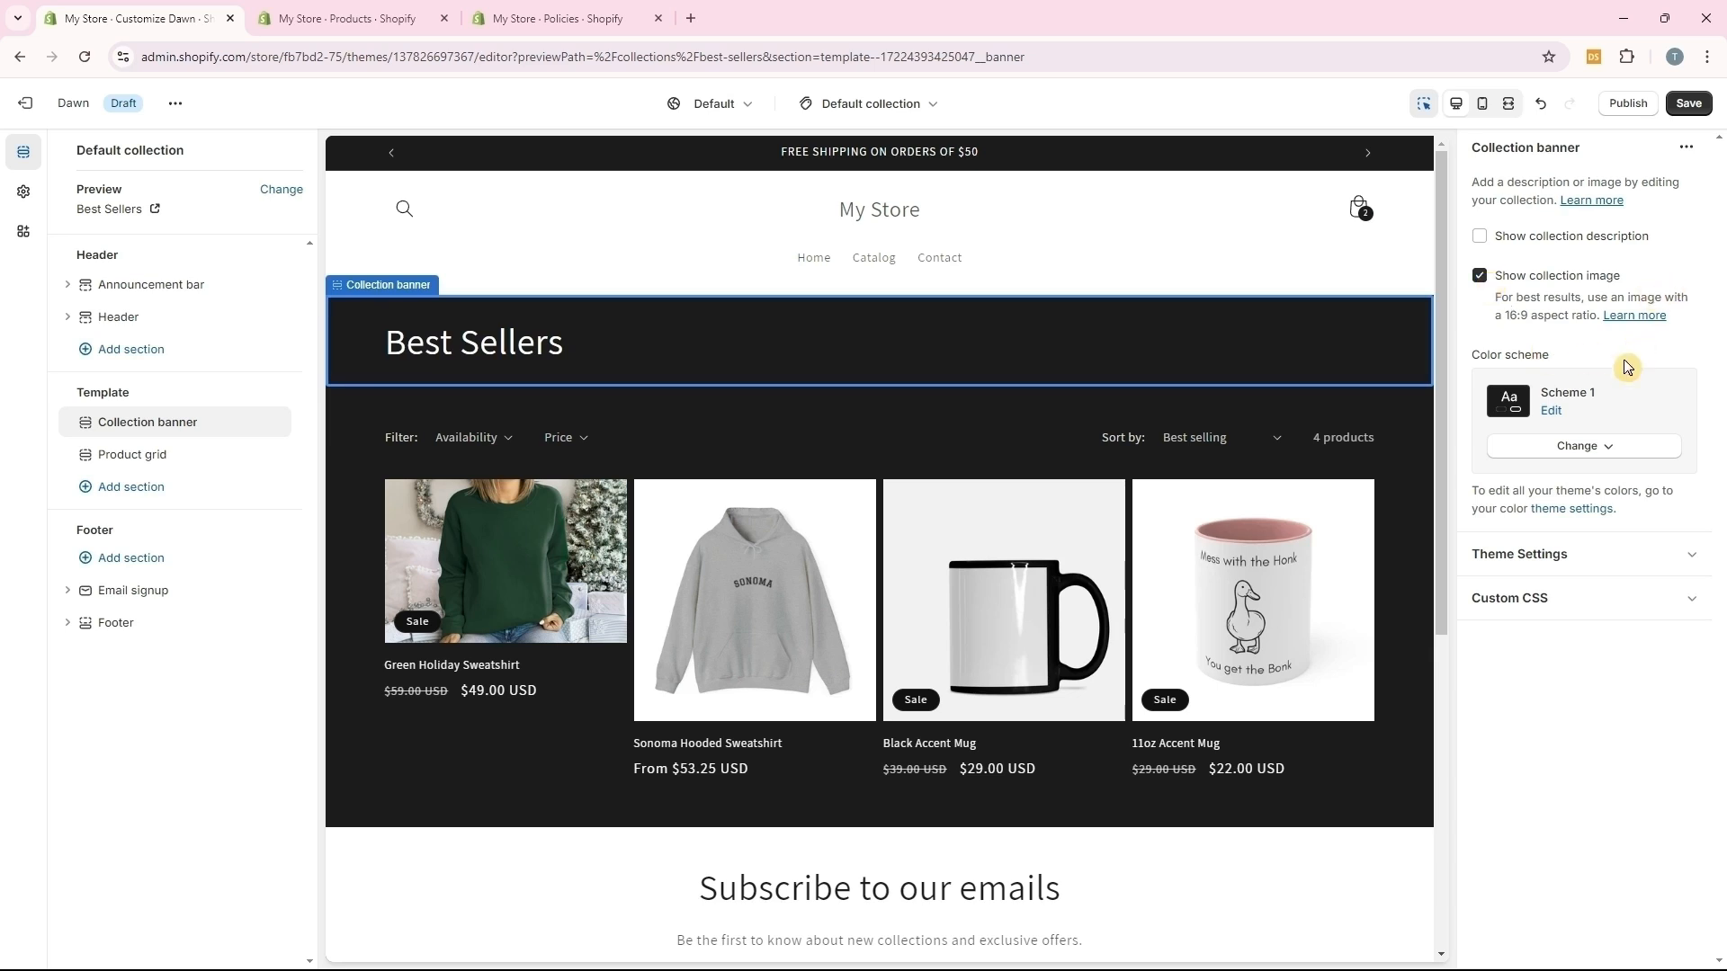
# Change the Collection banner's color scheme to Scheme 2 and save the changes
pyautogui.click(1597, 459)
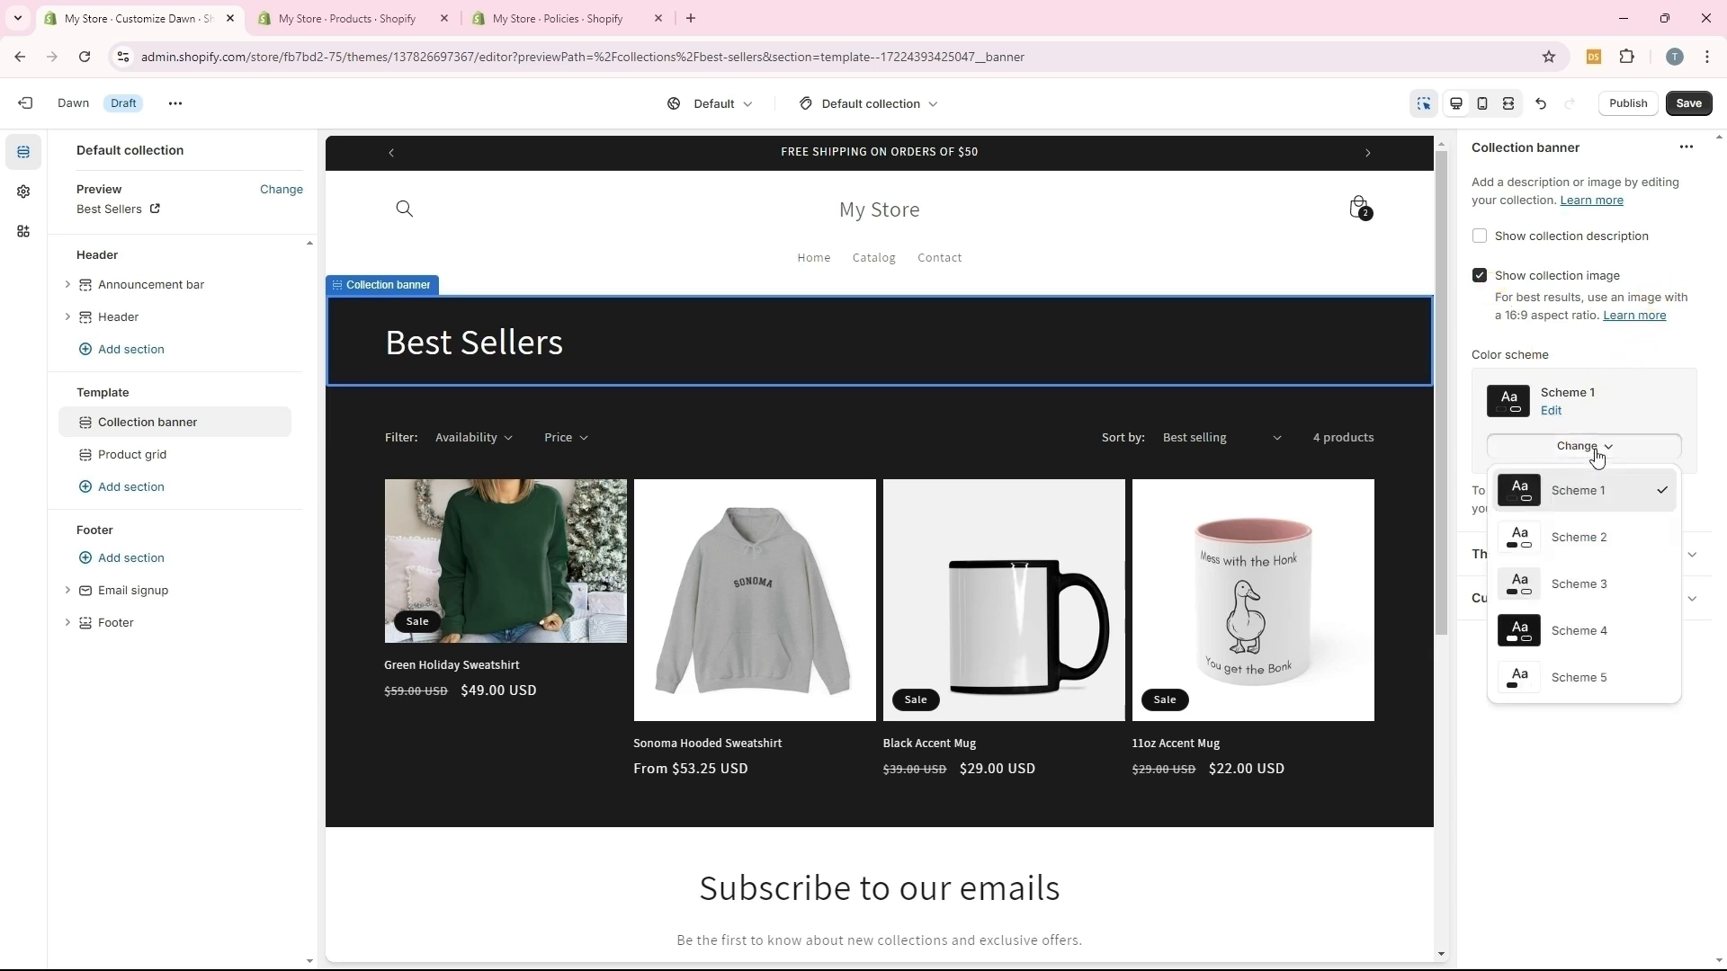
pyautogui.click(1551, 539)
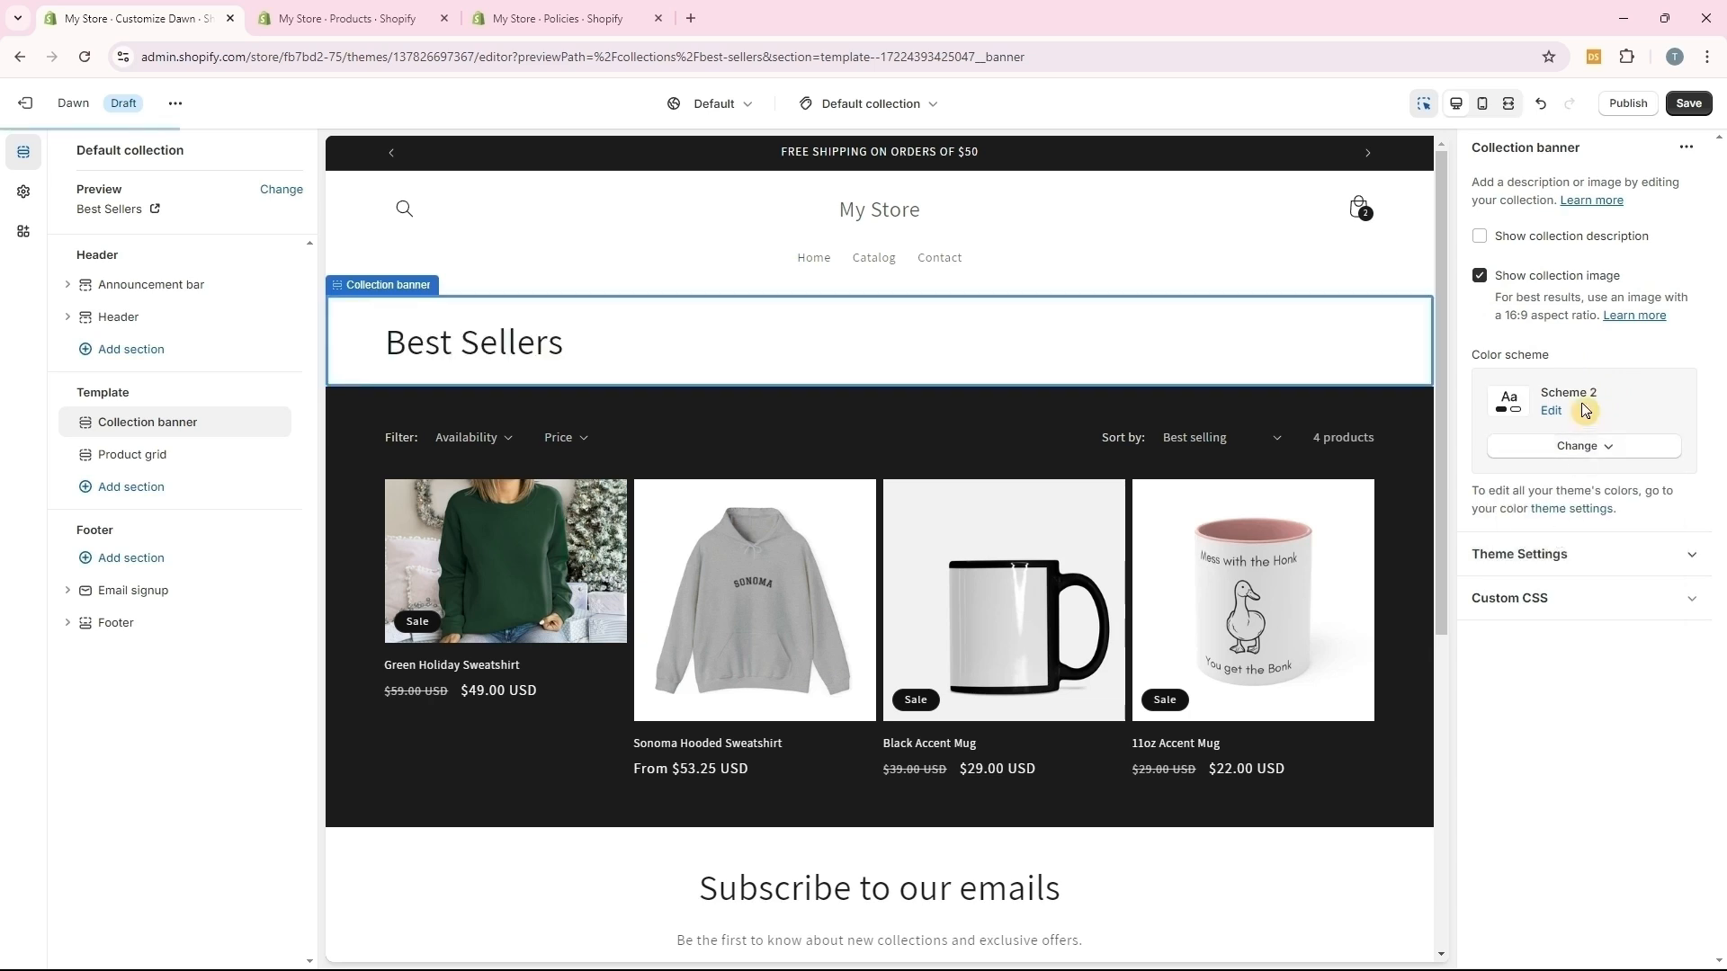
pyautogui.click(1680, 115)
# Set the Product grid's color scheme to Scheme 2 and turn on the product rating for its product cards
pyautogui.click(133, 459)
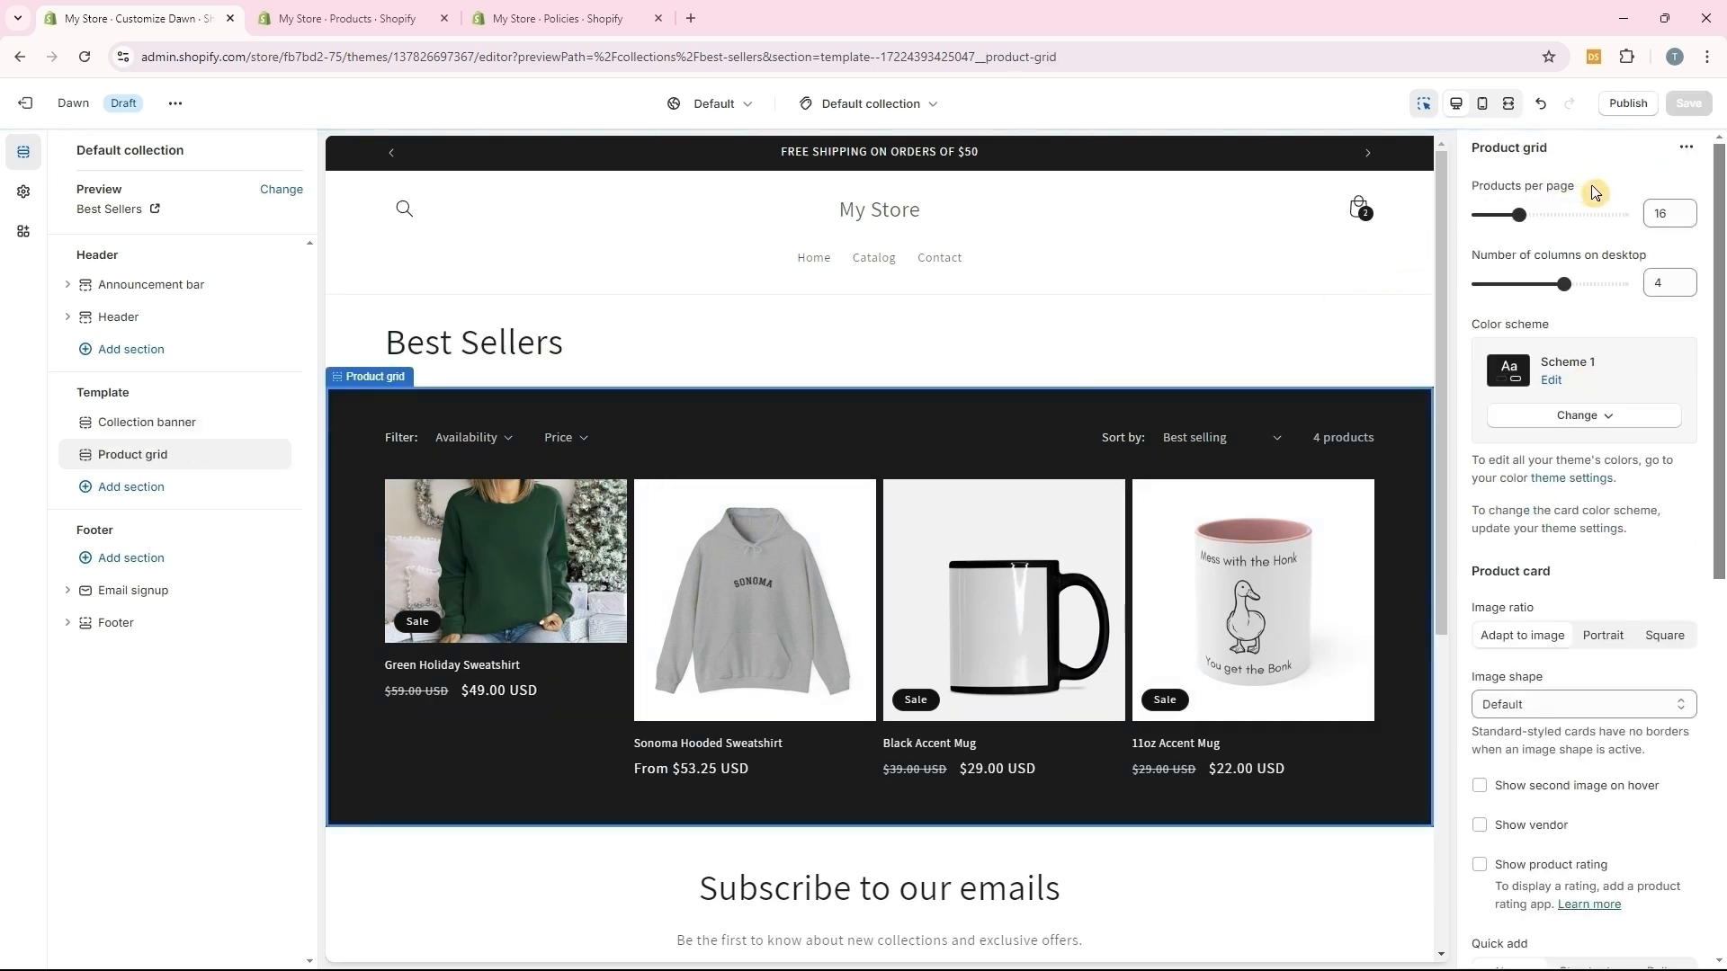
pyautogui.moveTo(1469, 185); pyautogui.dragTo(1649, 219)
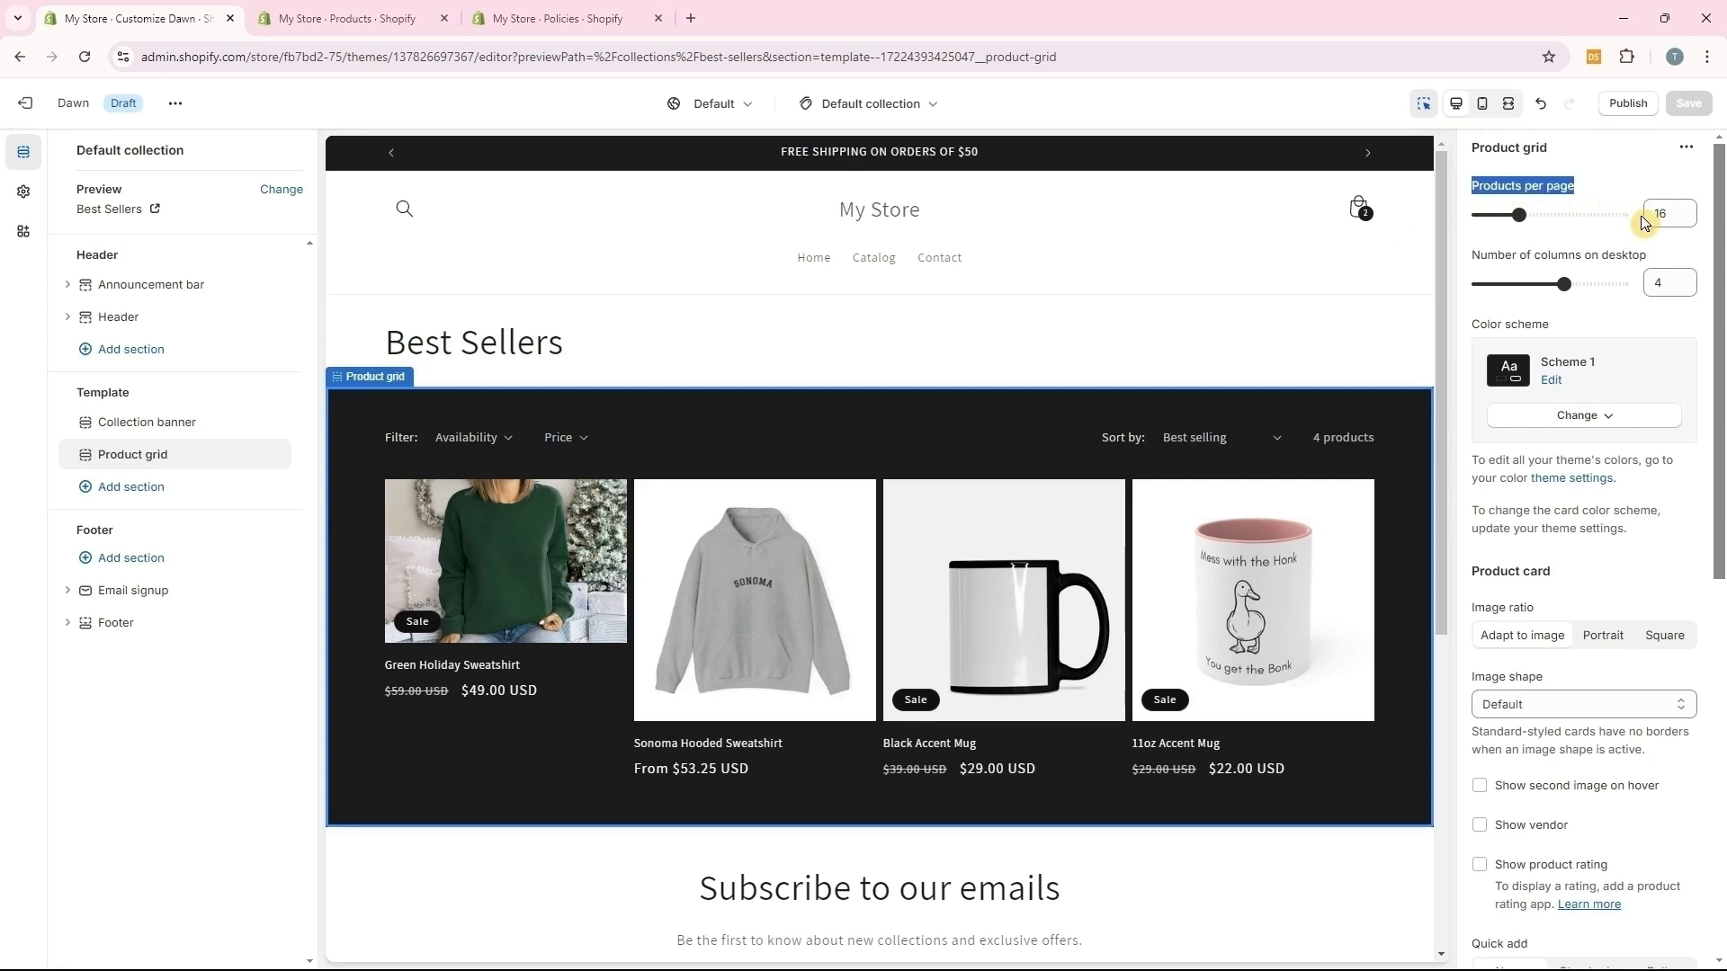
pyautogui.click(1502, 259)
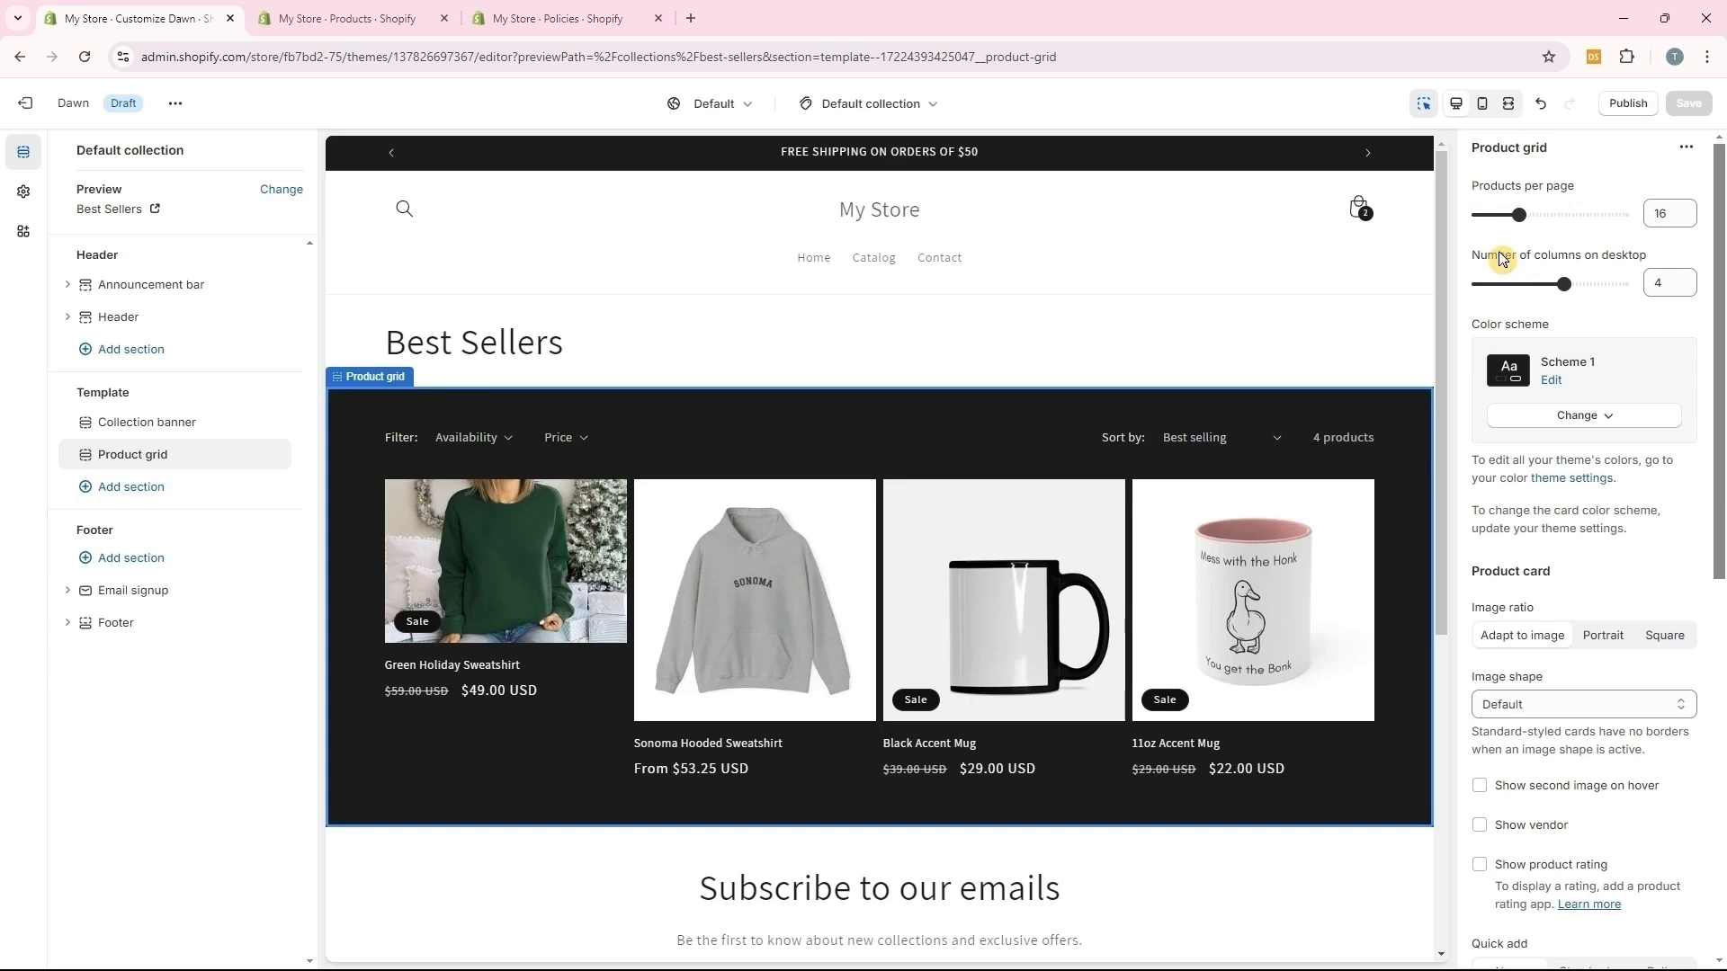
pyautogui.click(1576, 416)
pyautogui.click(1565, 503)
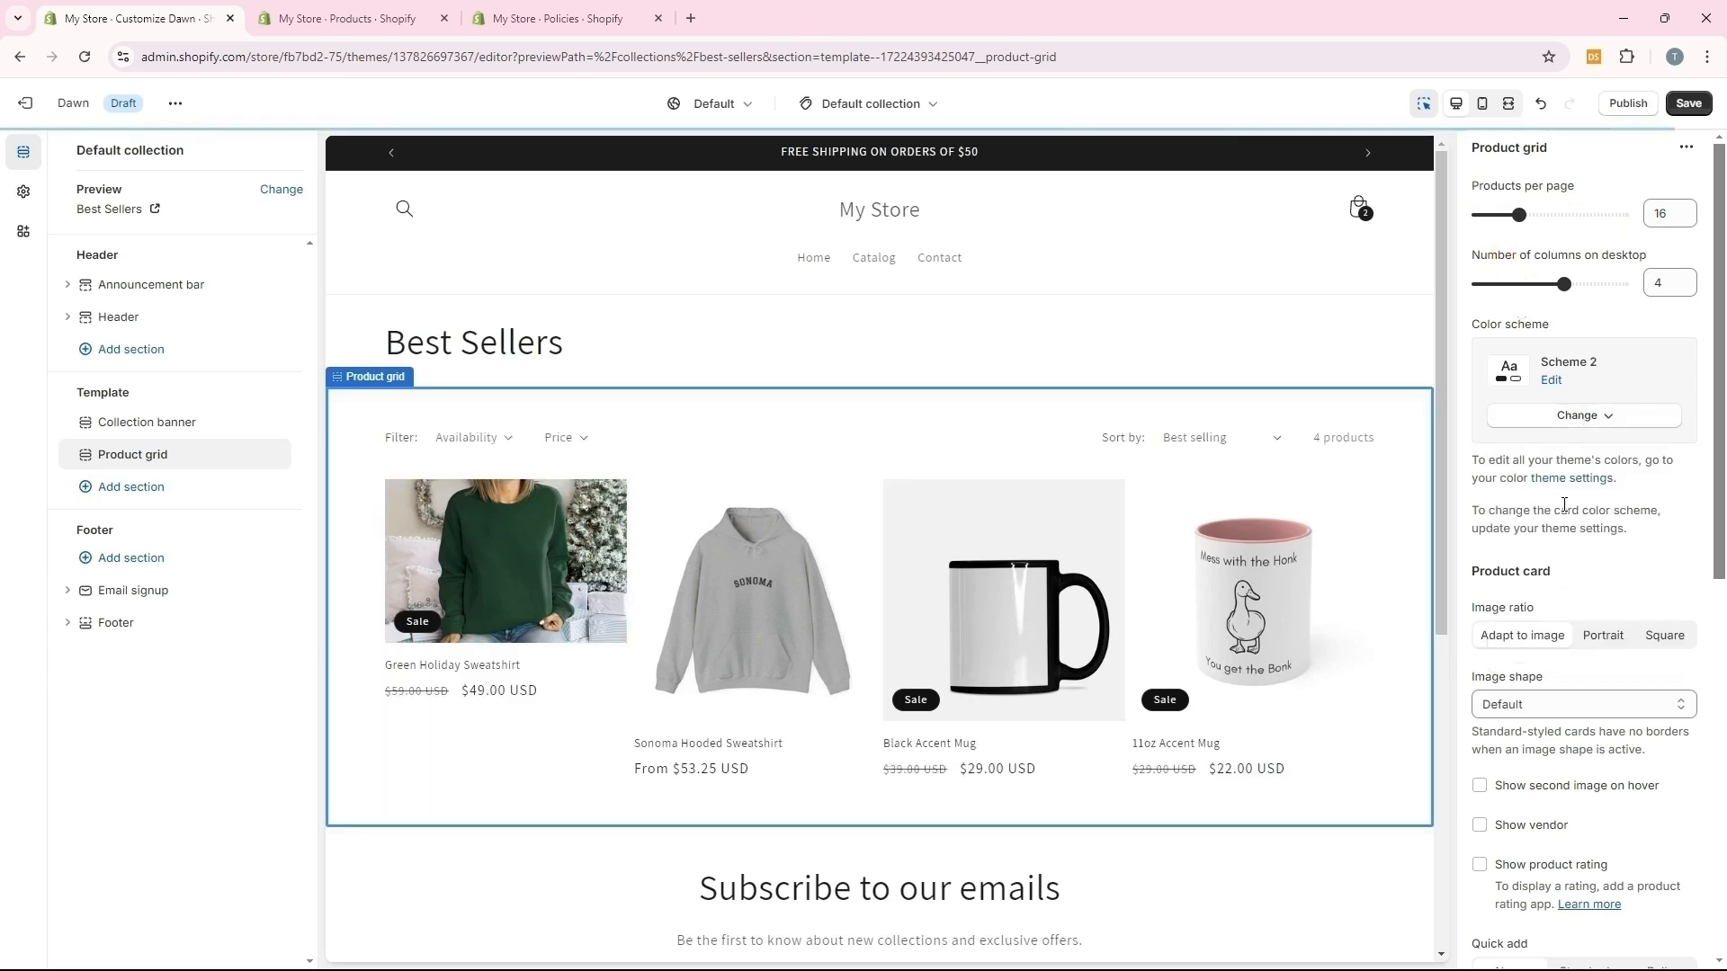
pyautogui.scroll(-3, 1478, 602)
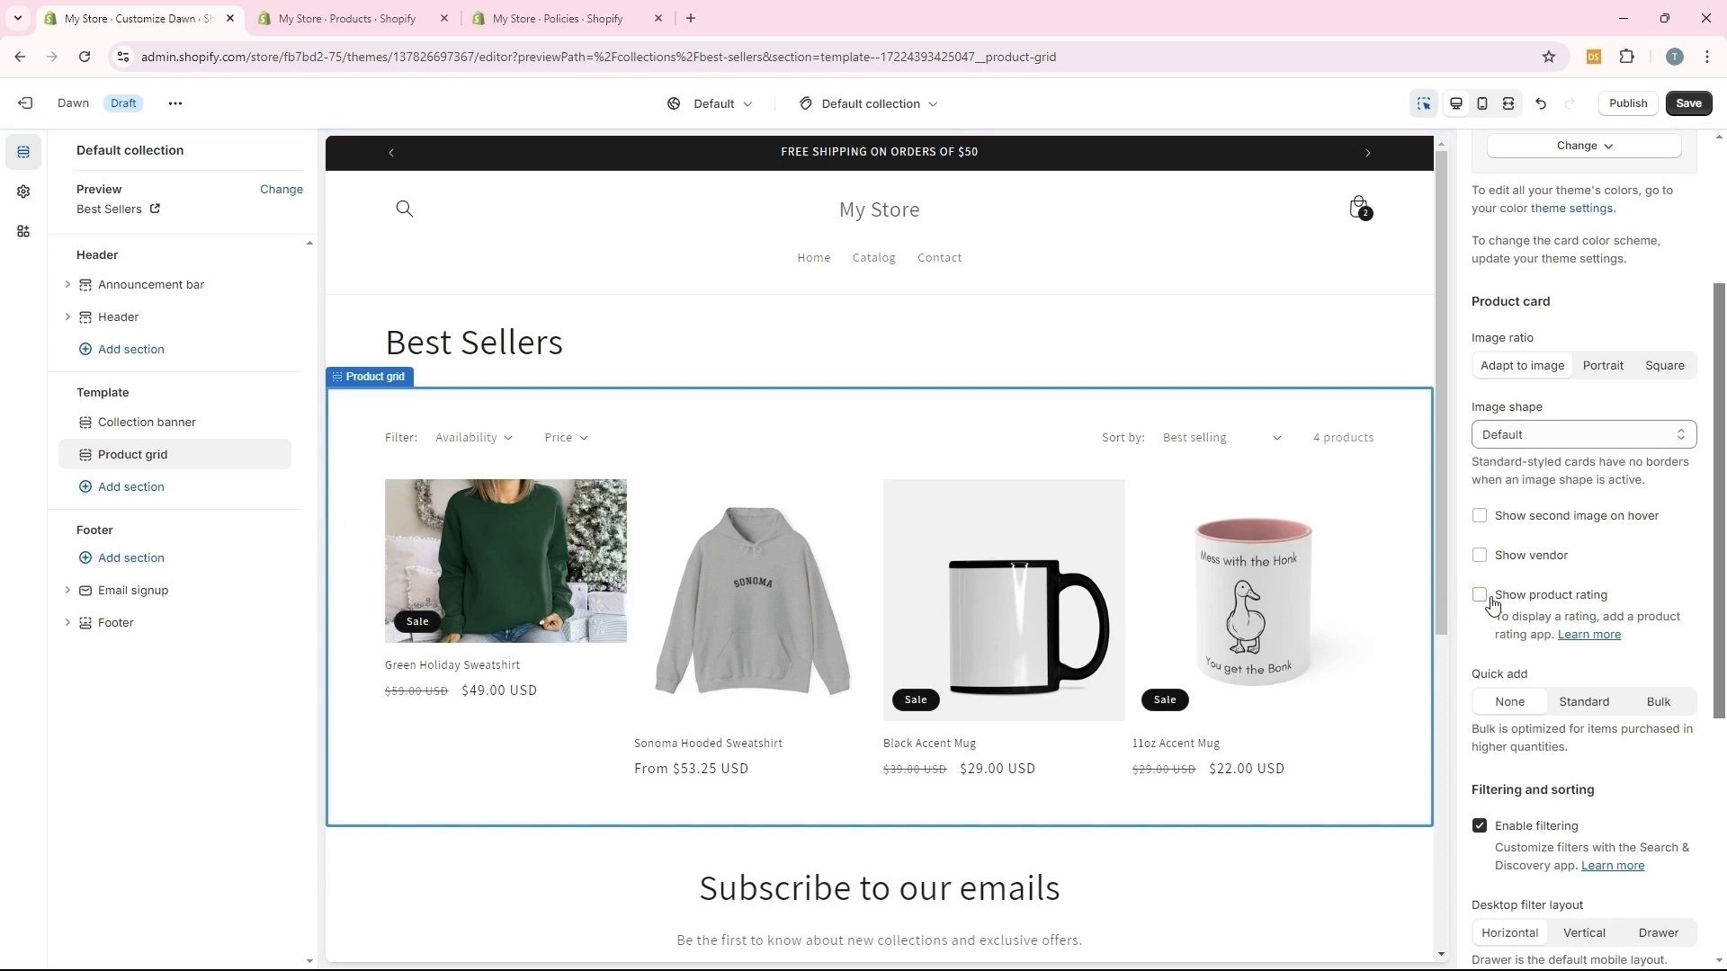
pyautogui.scroll(-2, 1576, 500)
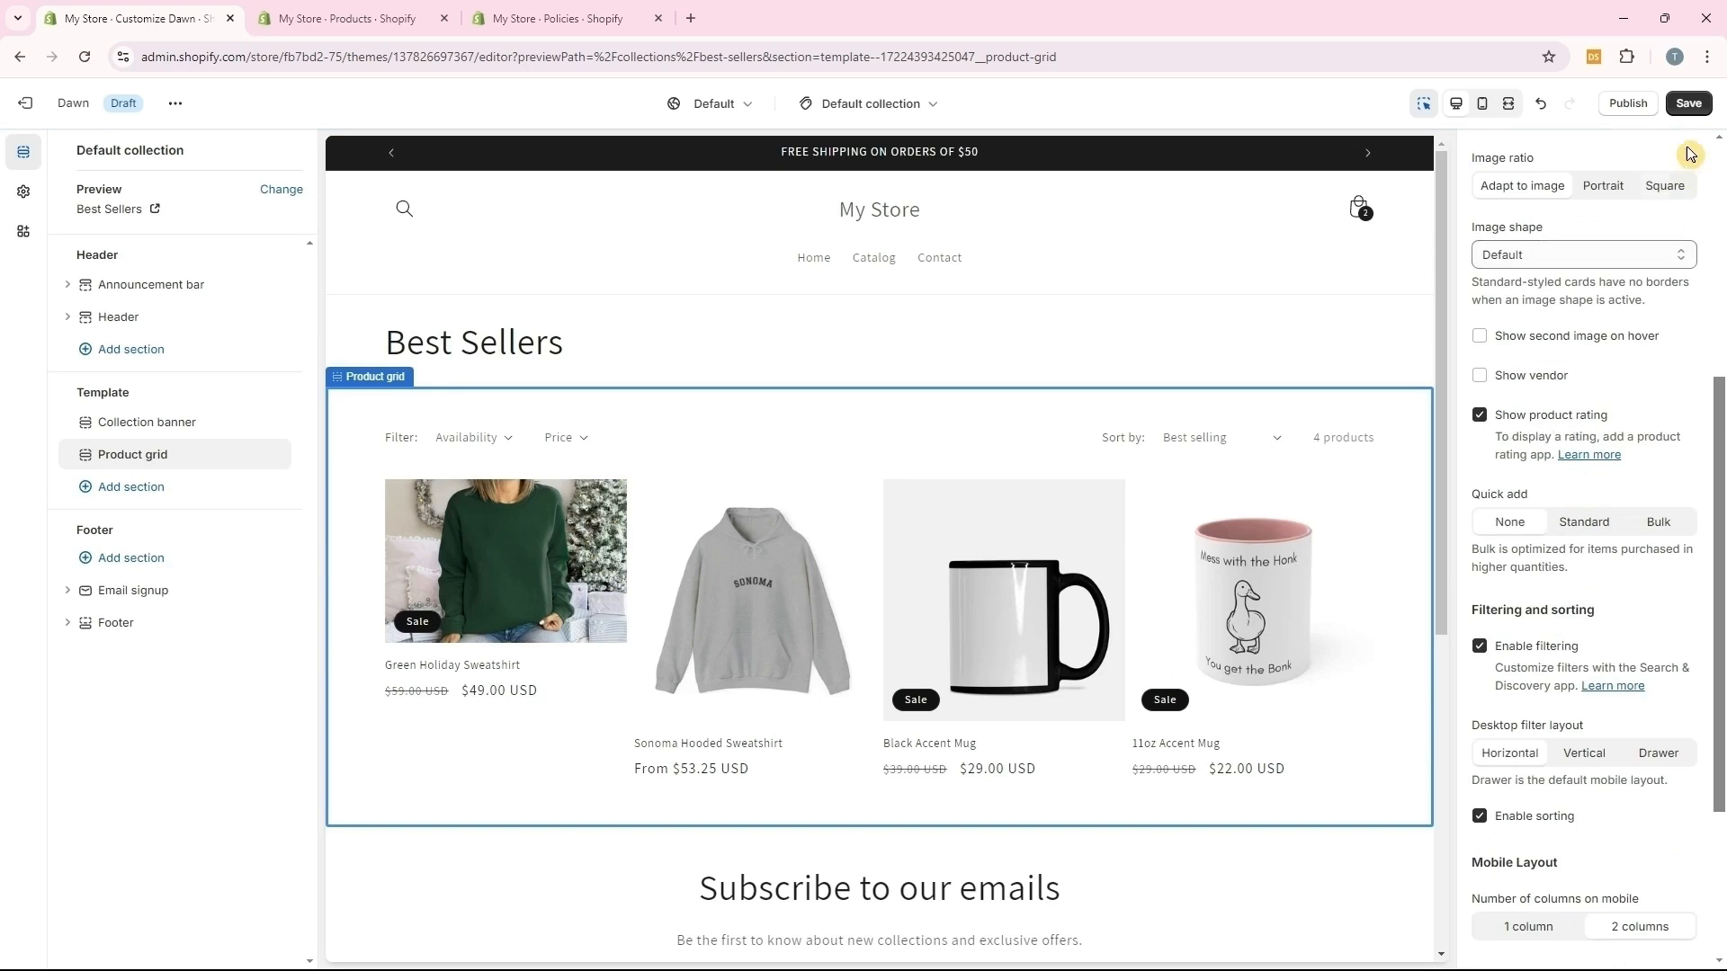
# Save the Product grid changes and review its filtering, mobile layout and section padding settings
pyautogui.click(1687, 106)
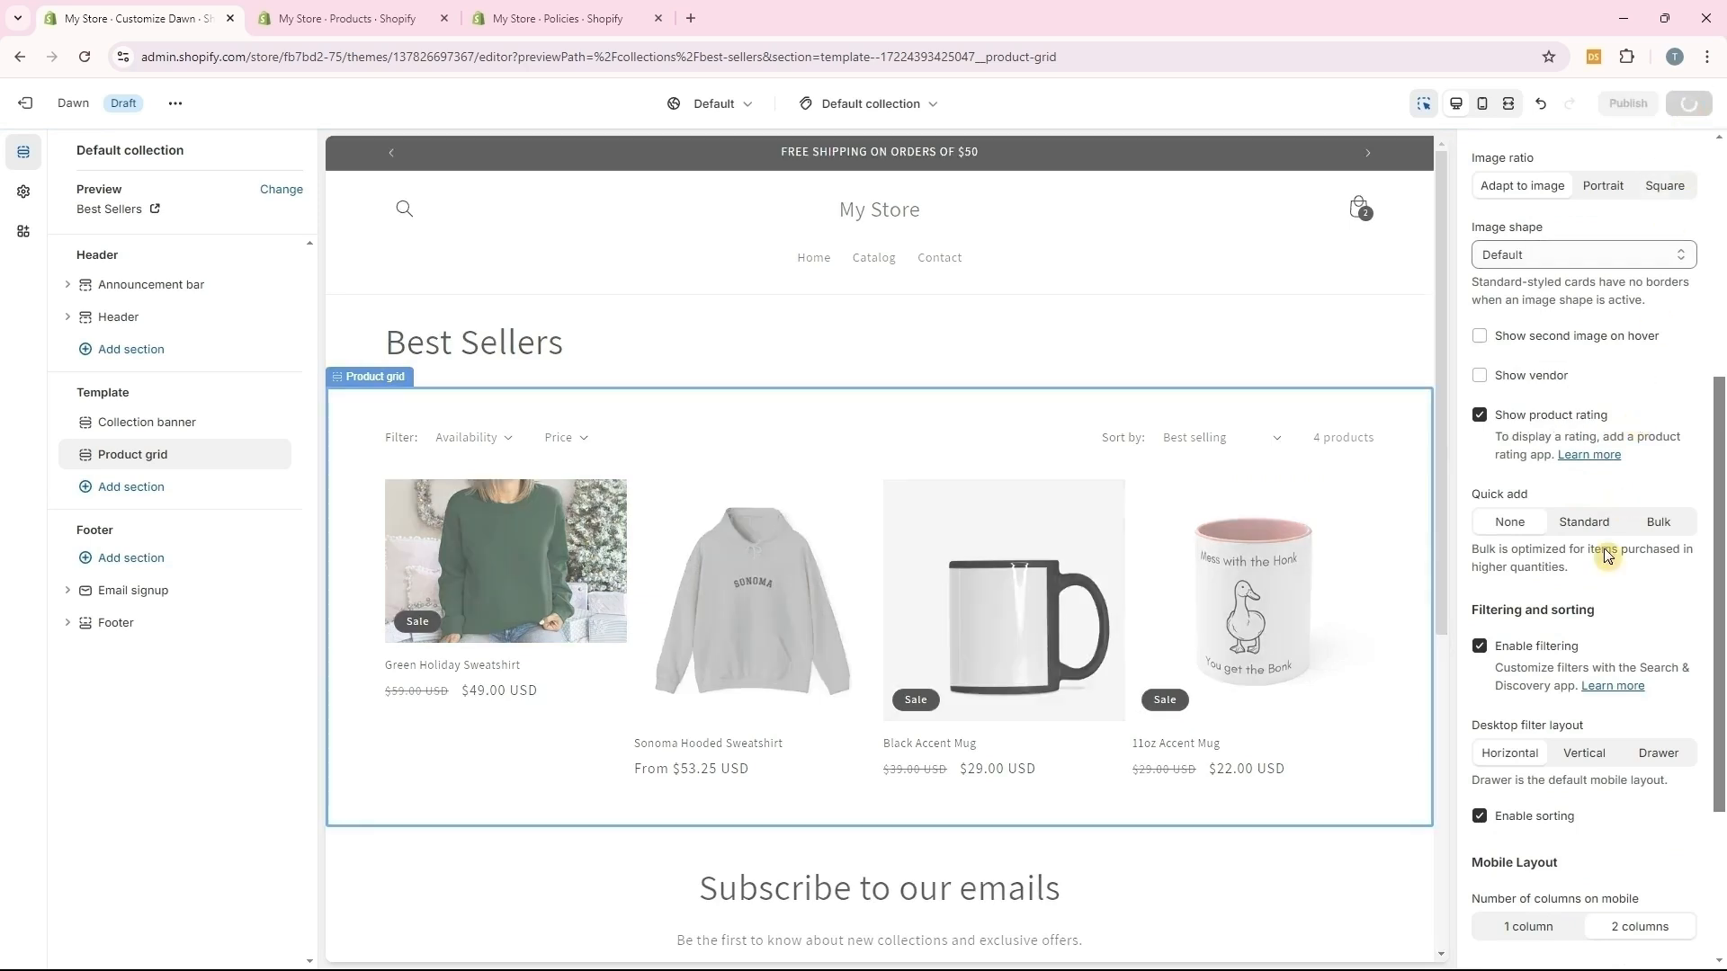
pyautogui.scroll(-3, 1583, 747)
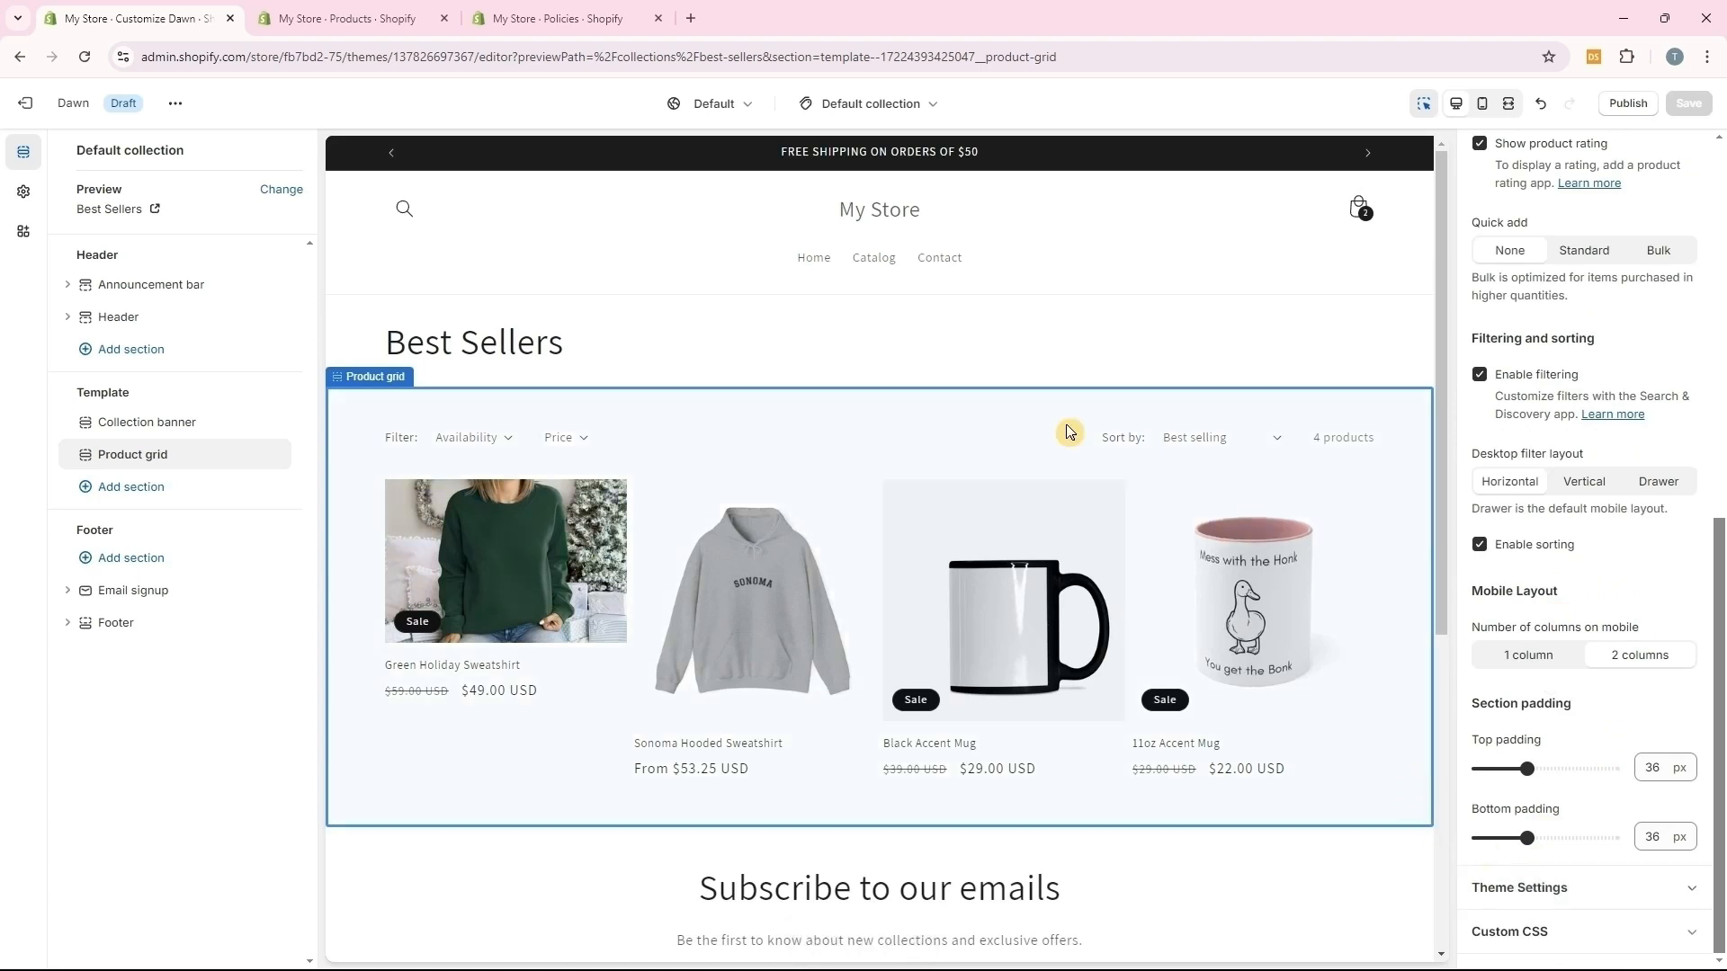
# Switch the theme editor to the Collections list template and review the Collections list page section's theme settings
pyautogui.click(866, 106)
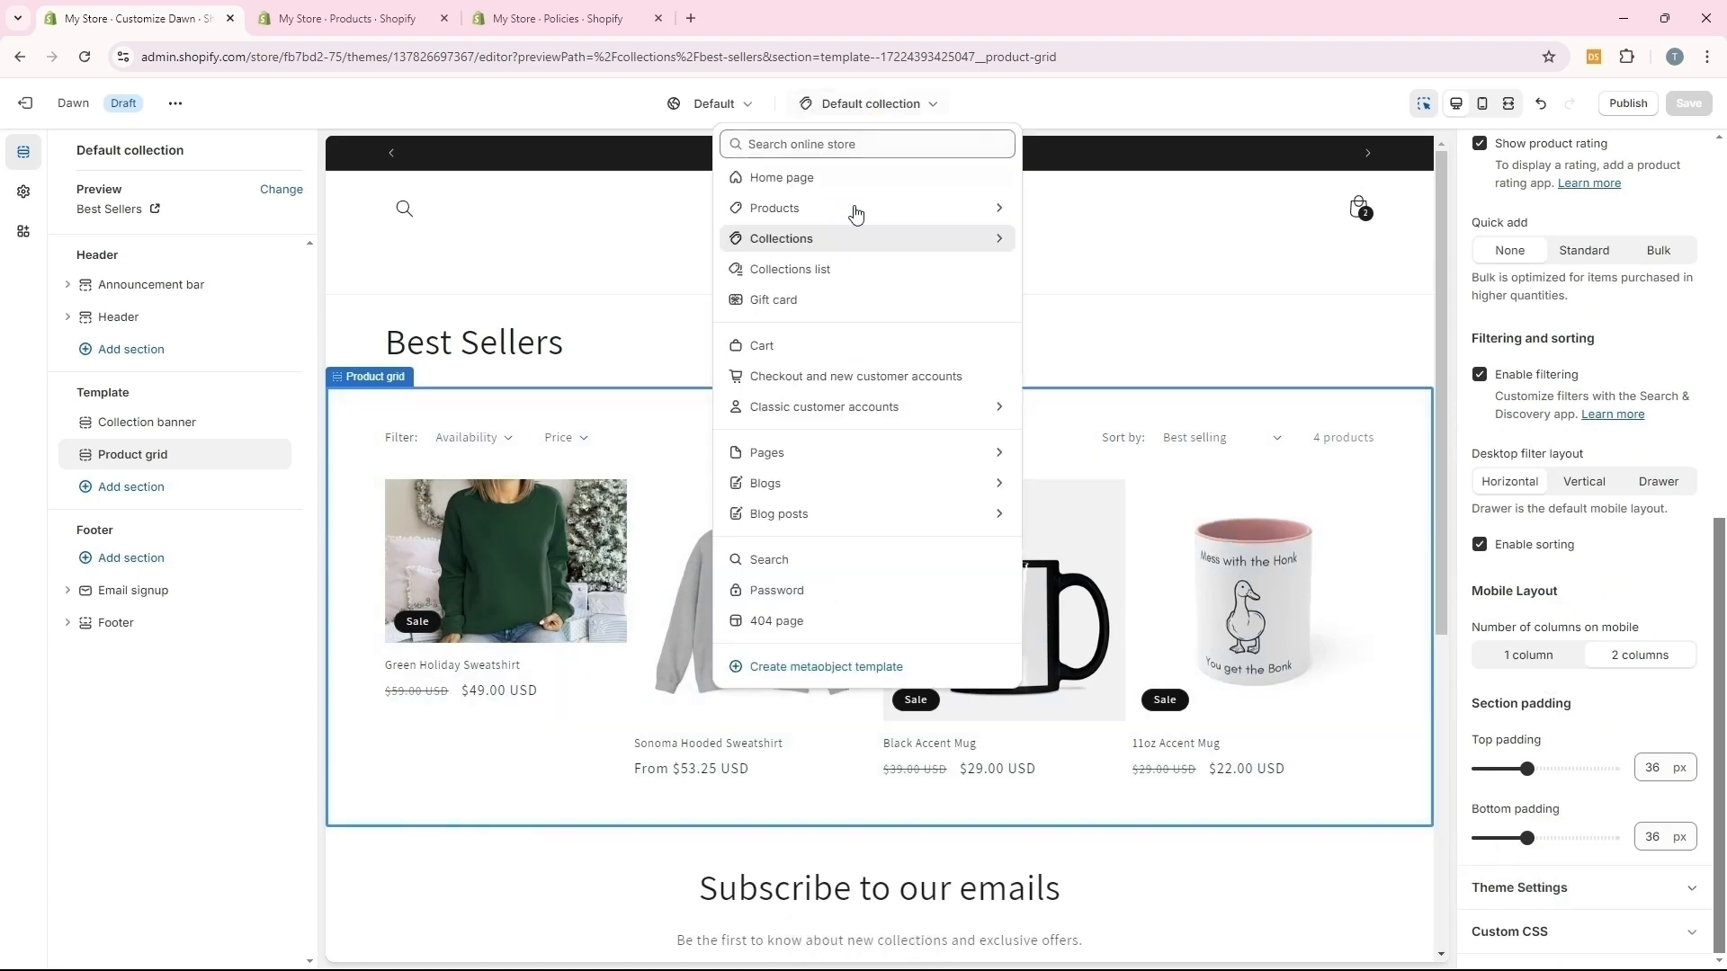
pyautogui.click(833, 267)
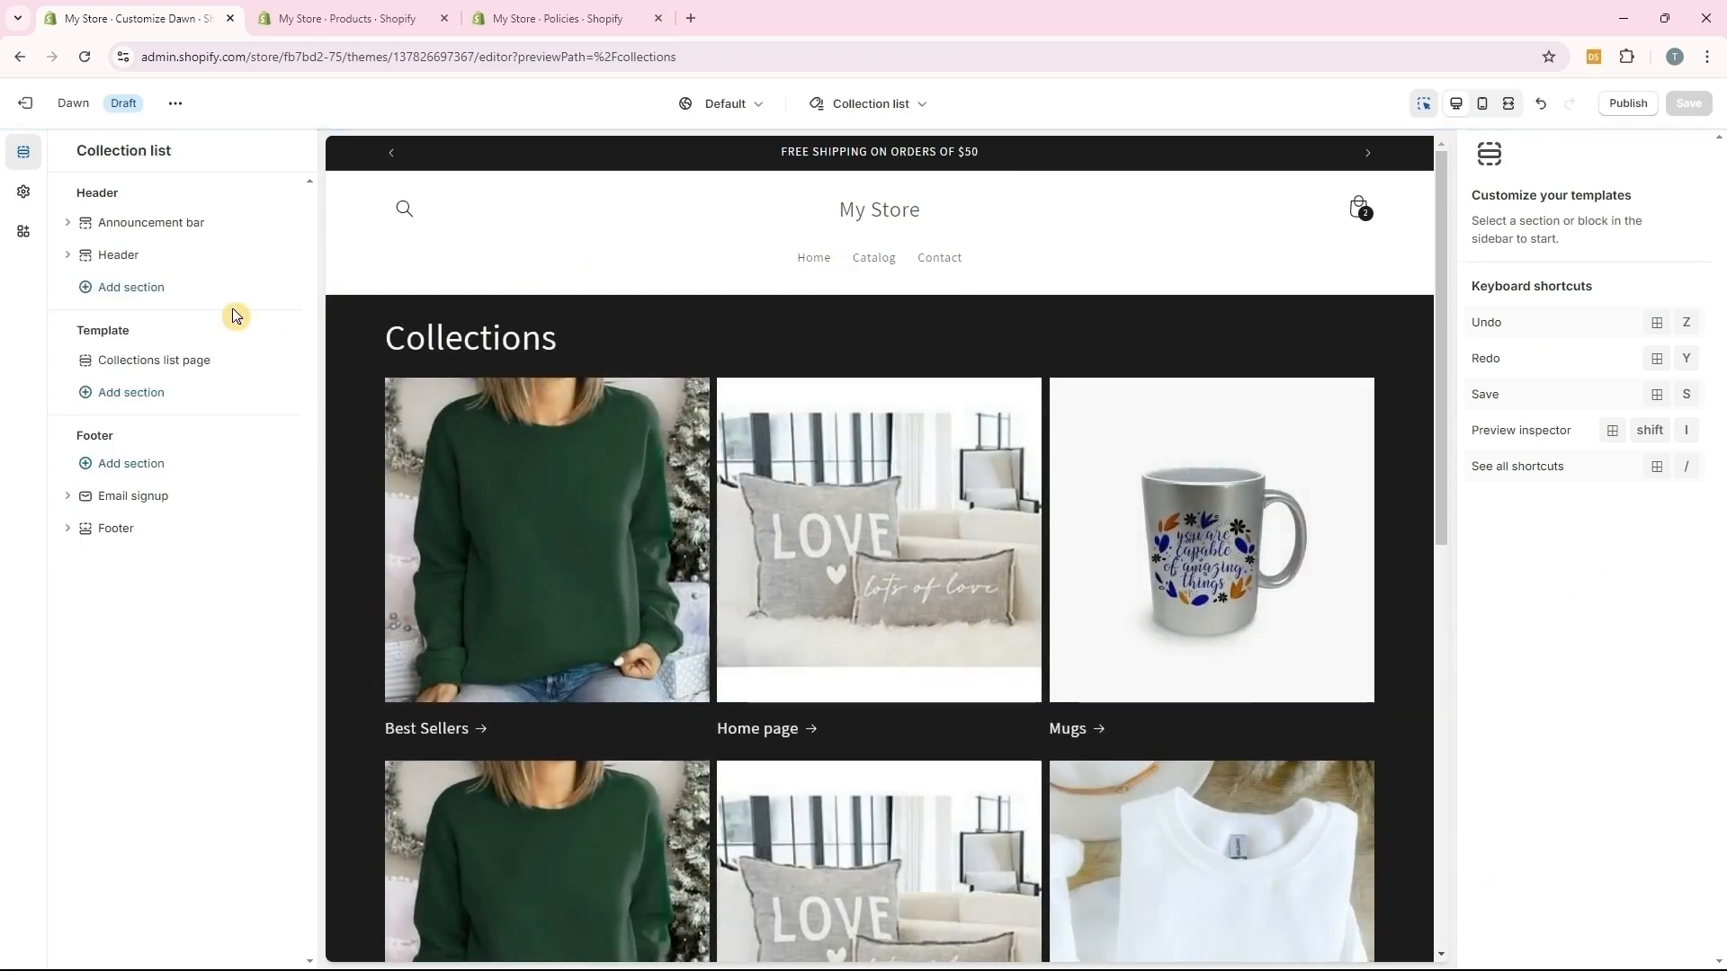
pyautogui.click(142, 363)
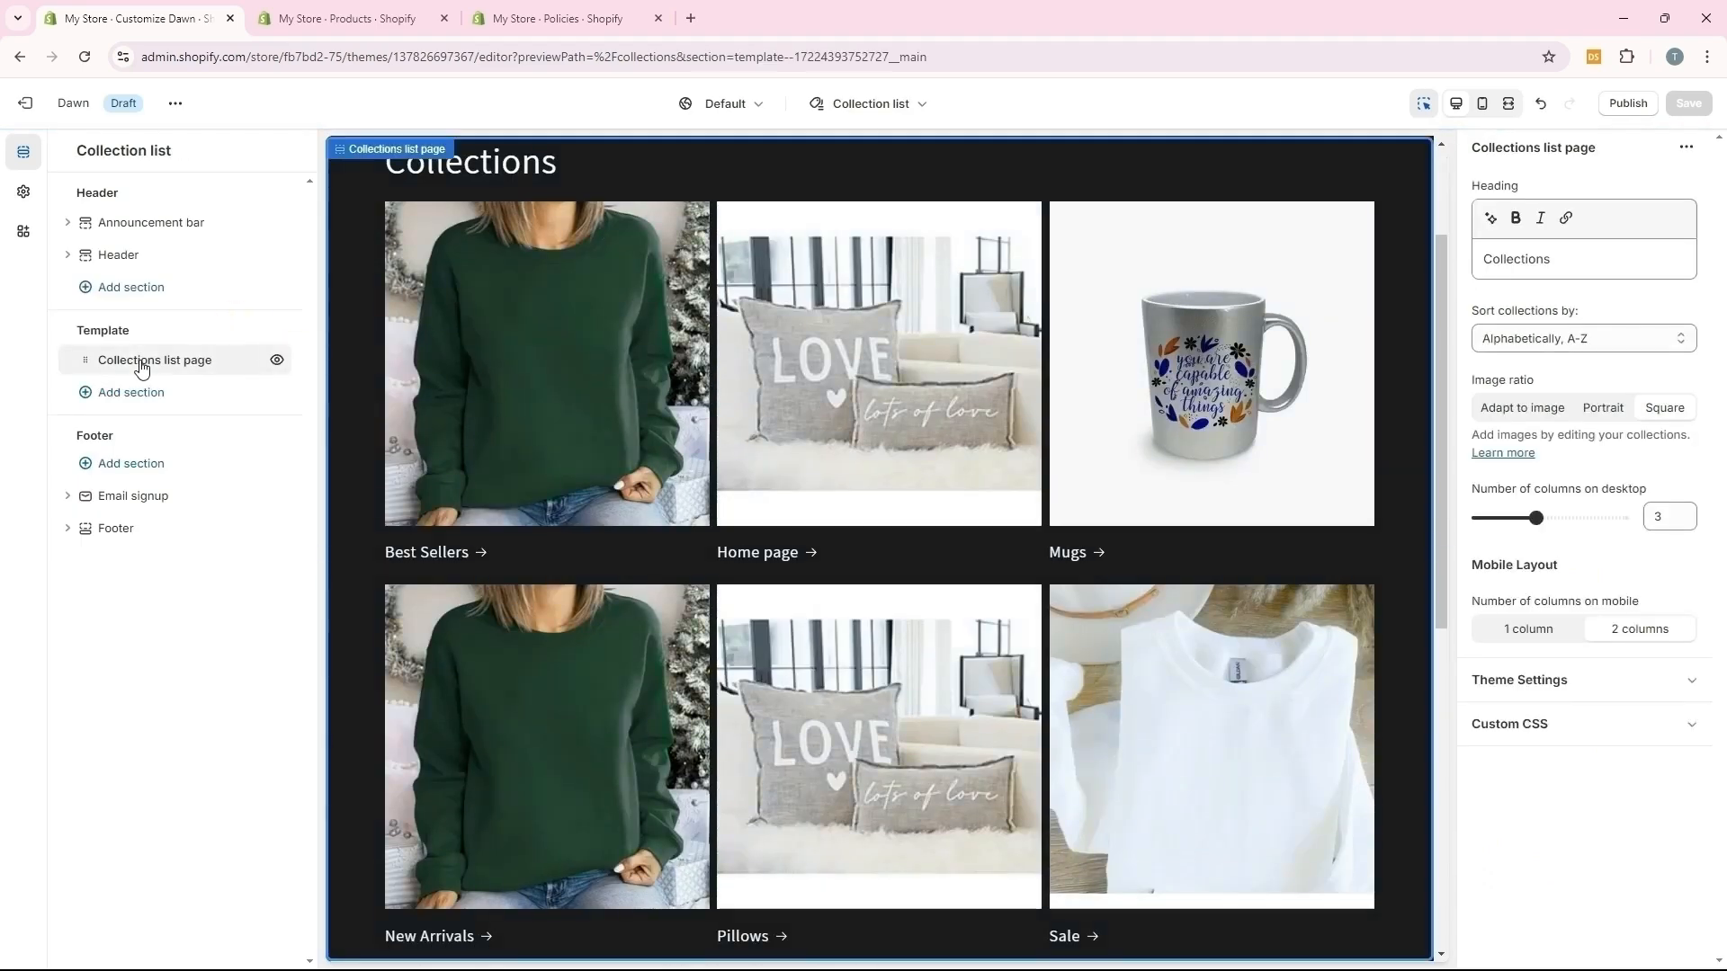
pyautogui.click(1633, 686)
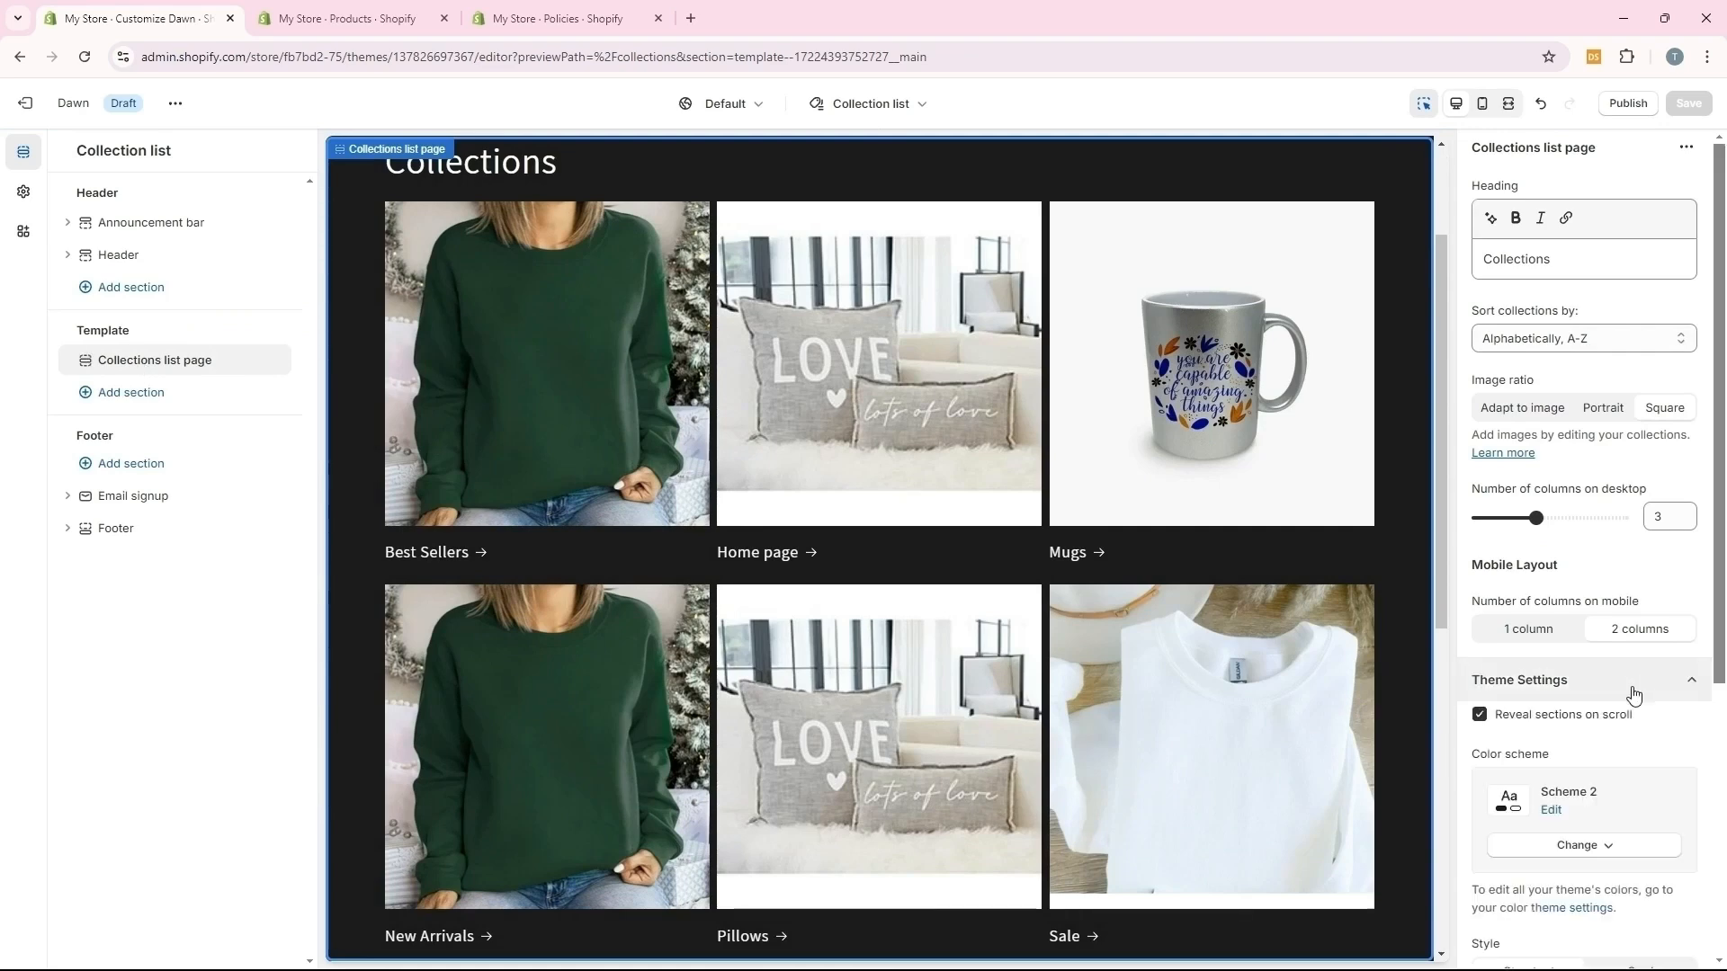
pyautogui.scroll(-2, 1633, 693)
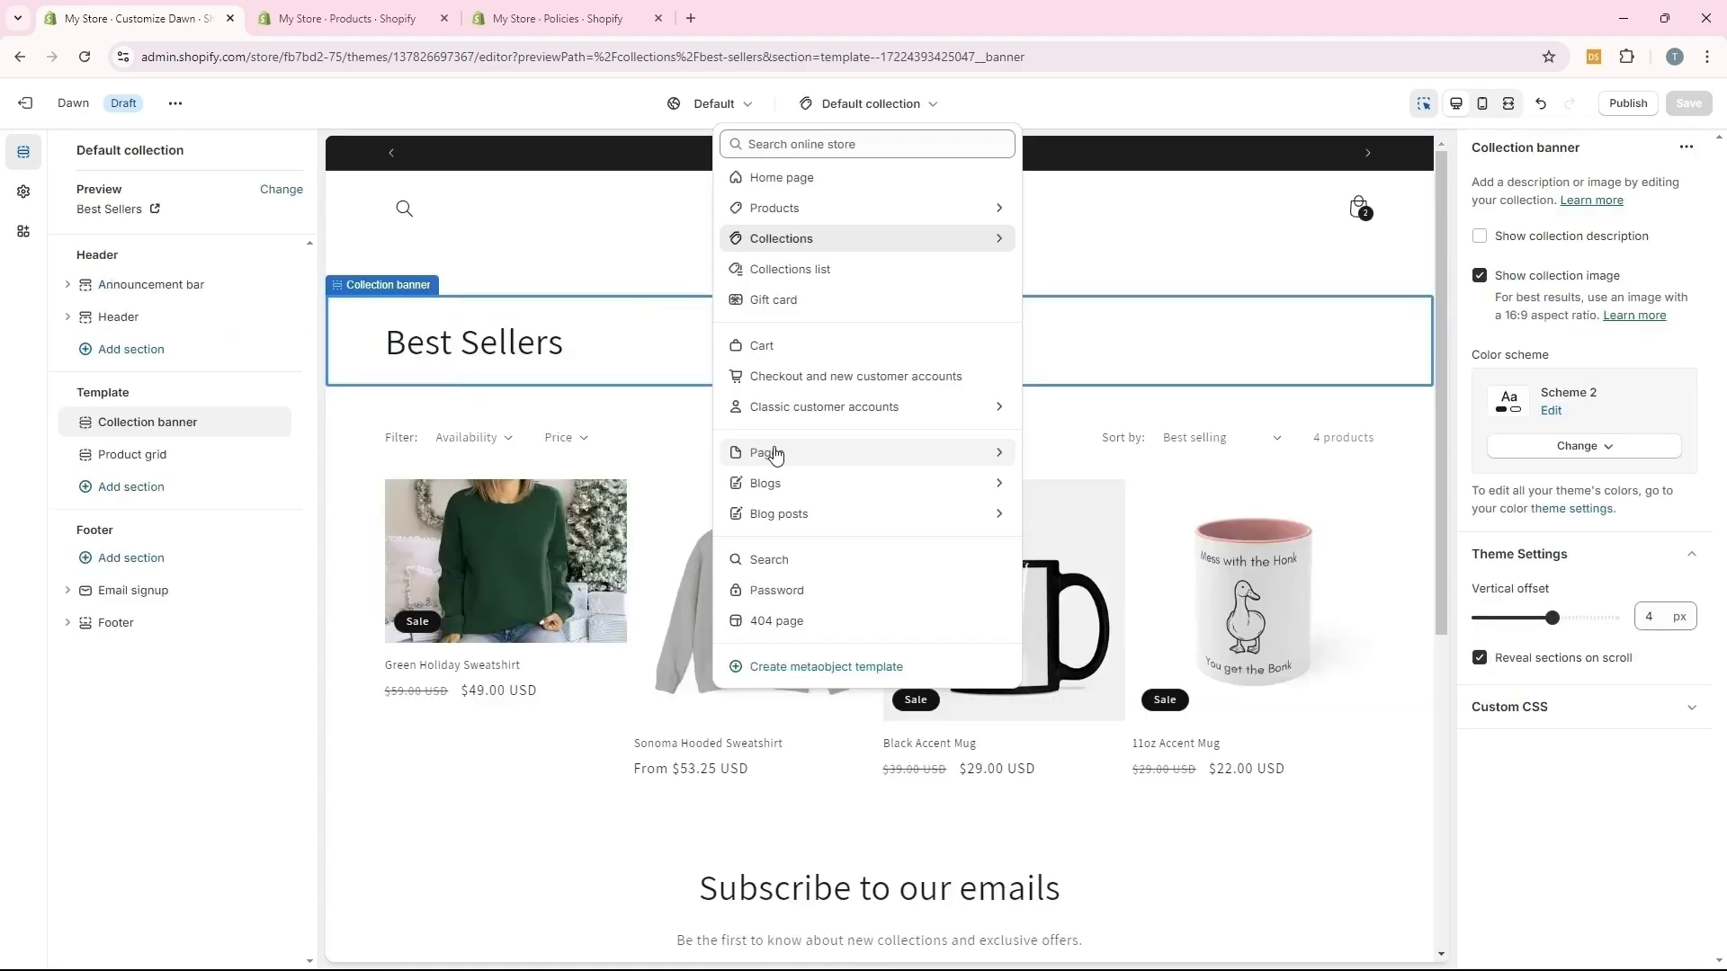
# Switch the theme editor from the Default collection to the Gift card template
pyautogui.click(775, 455)
pyautogui.click(873, 119)
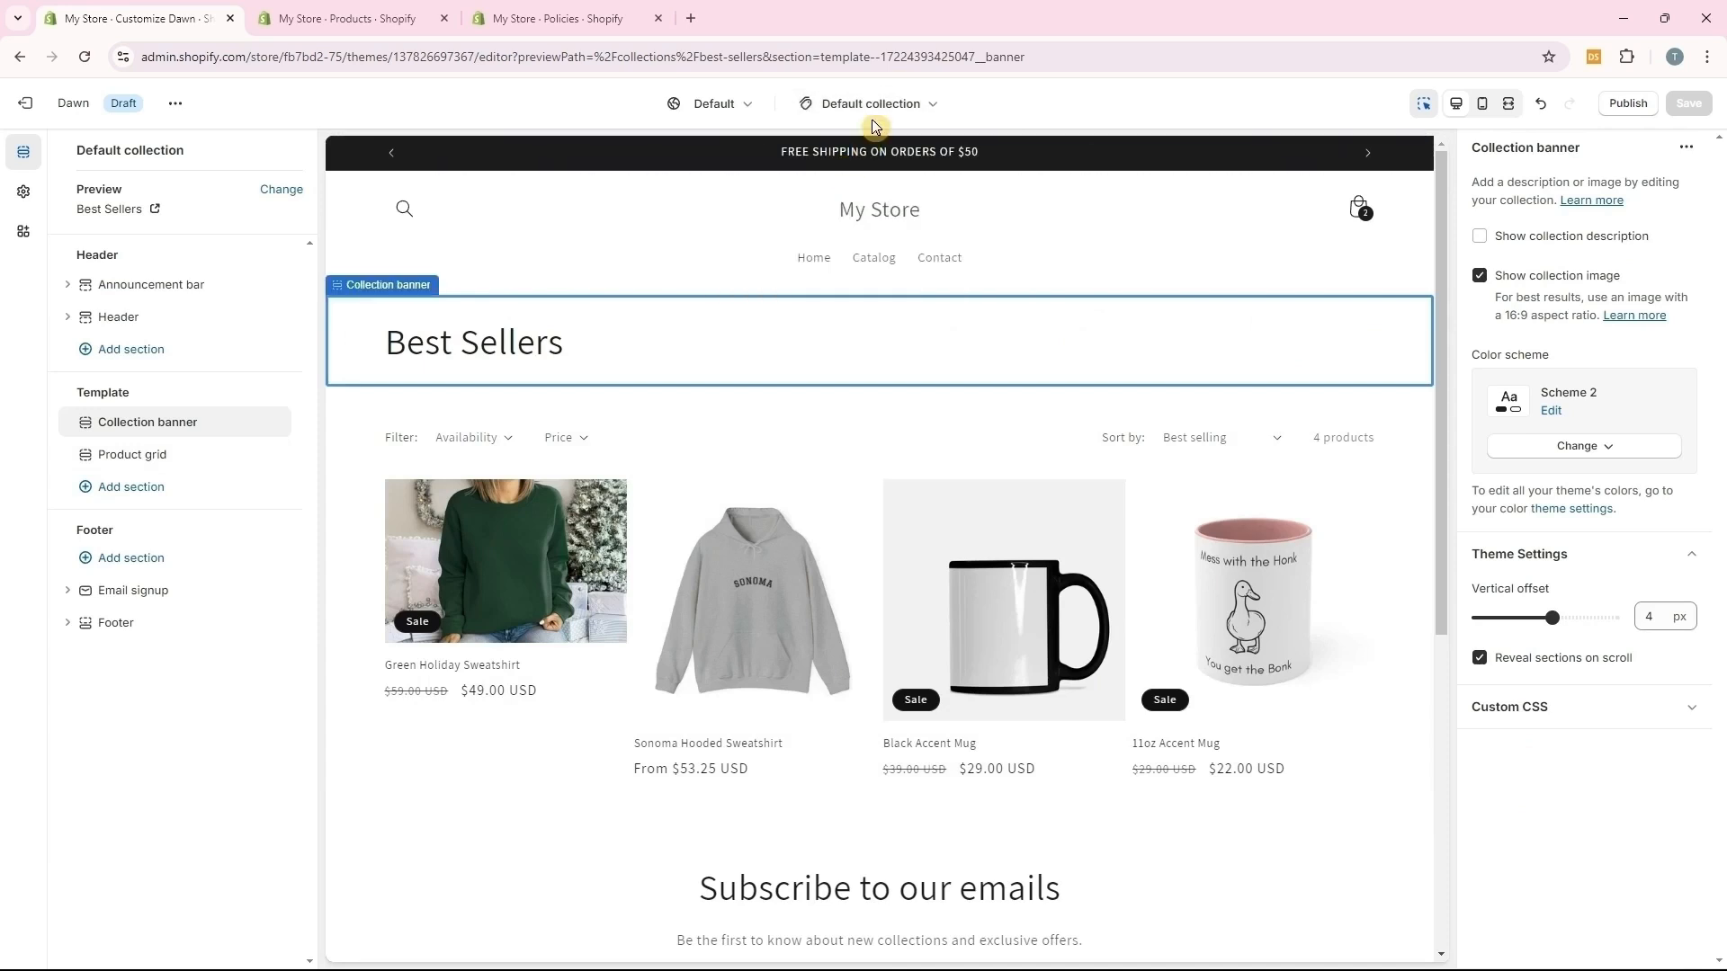
pyautogui.click(871, 117)
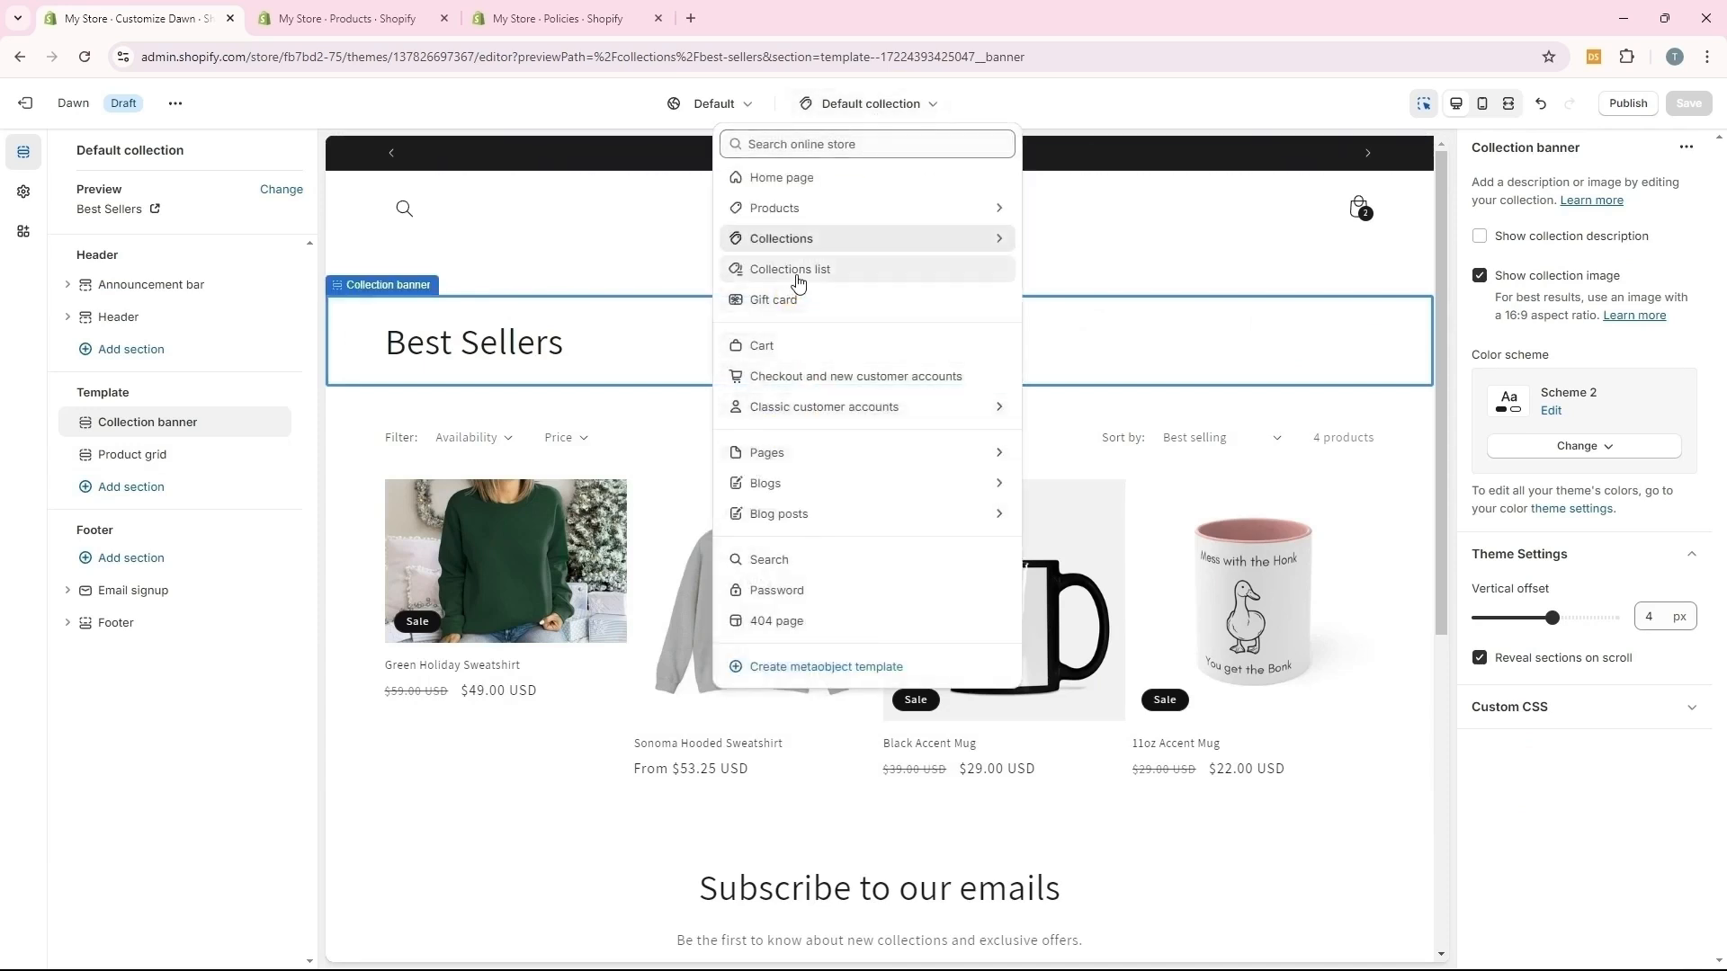
pyautogui.click(766, 304)
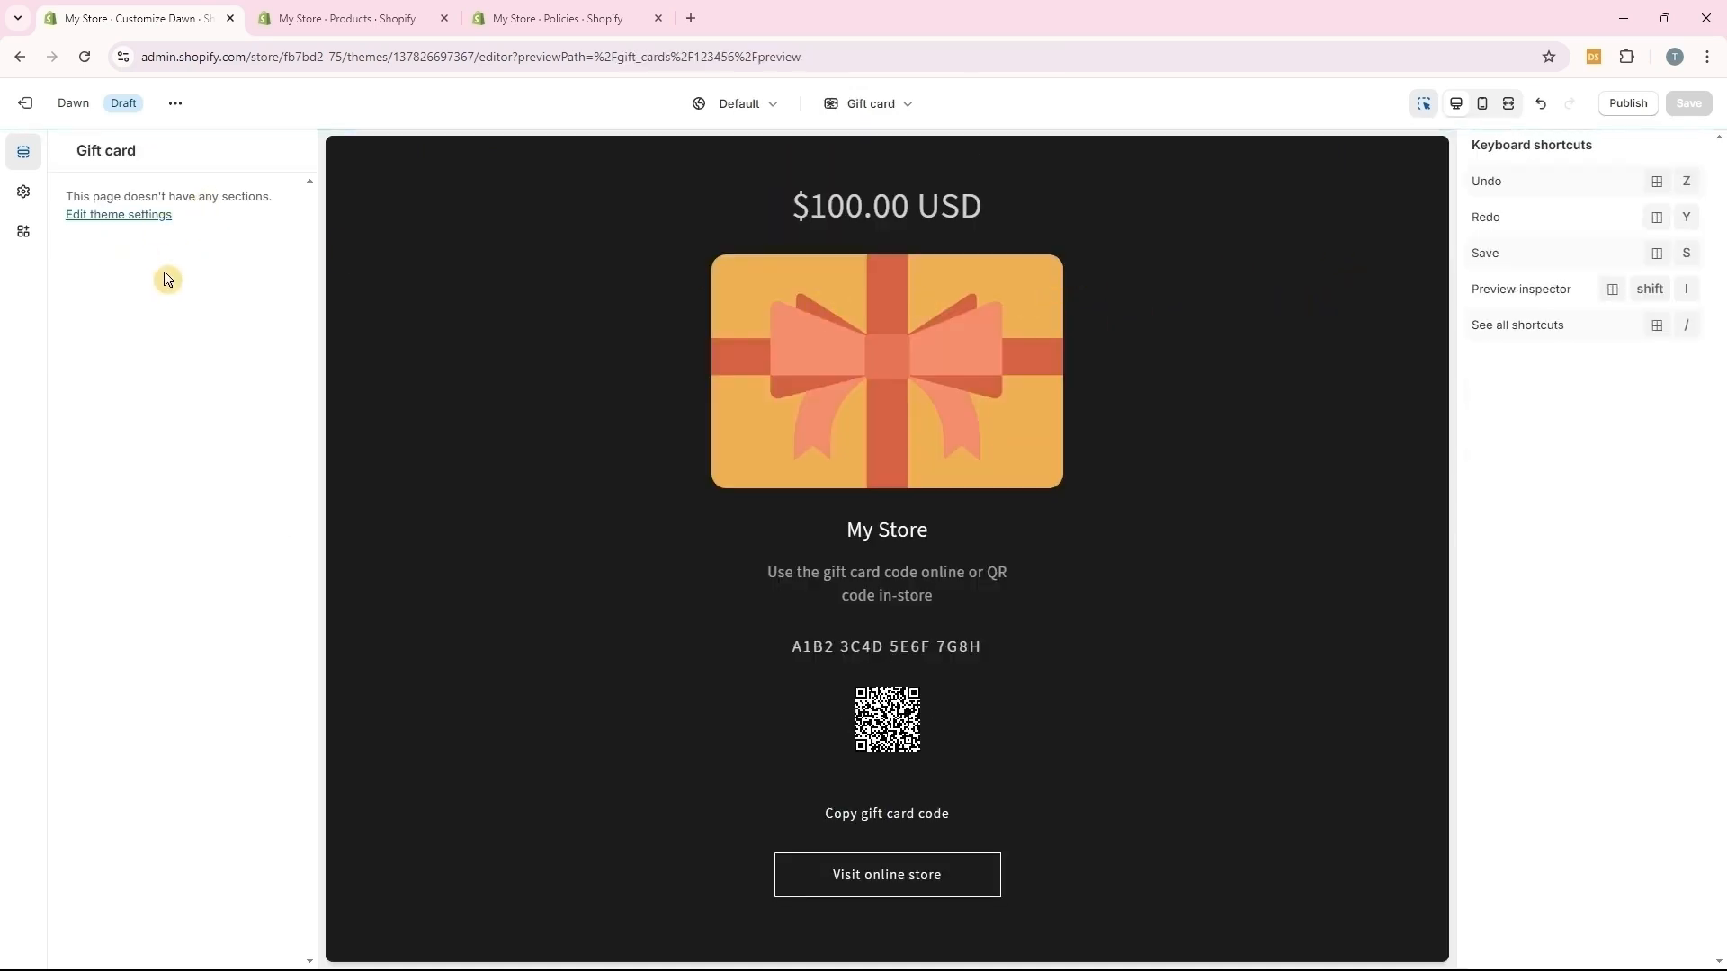
# Switch to the Cart template and choose Scheme 2 as the Items section's color scheme
pyautogui.click(833, 119)
pyautogui.click(773, 347)
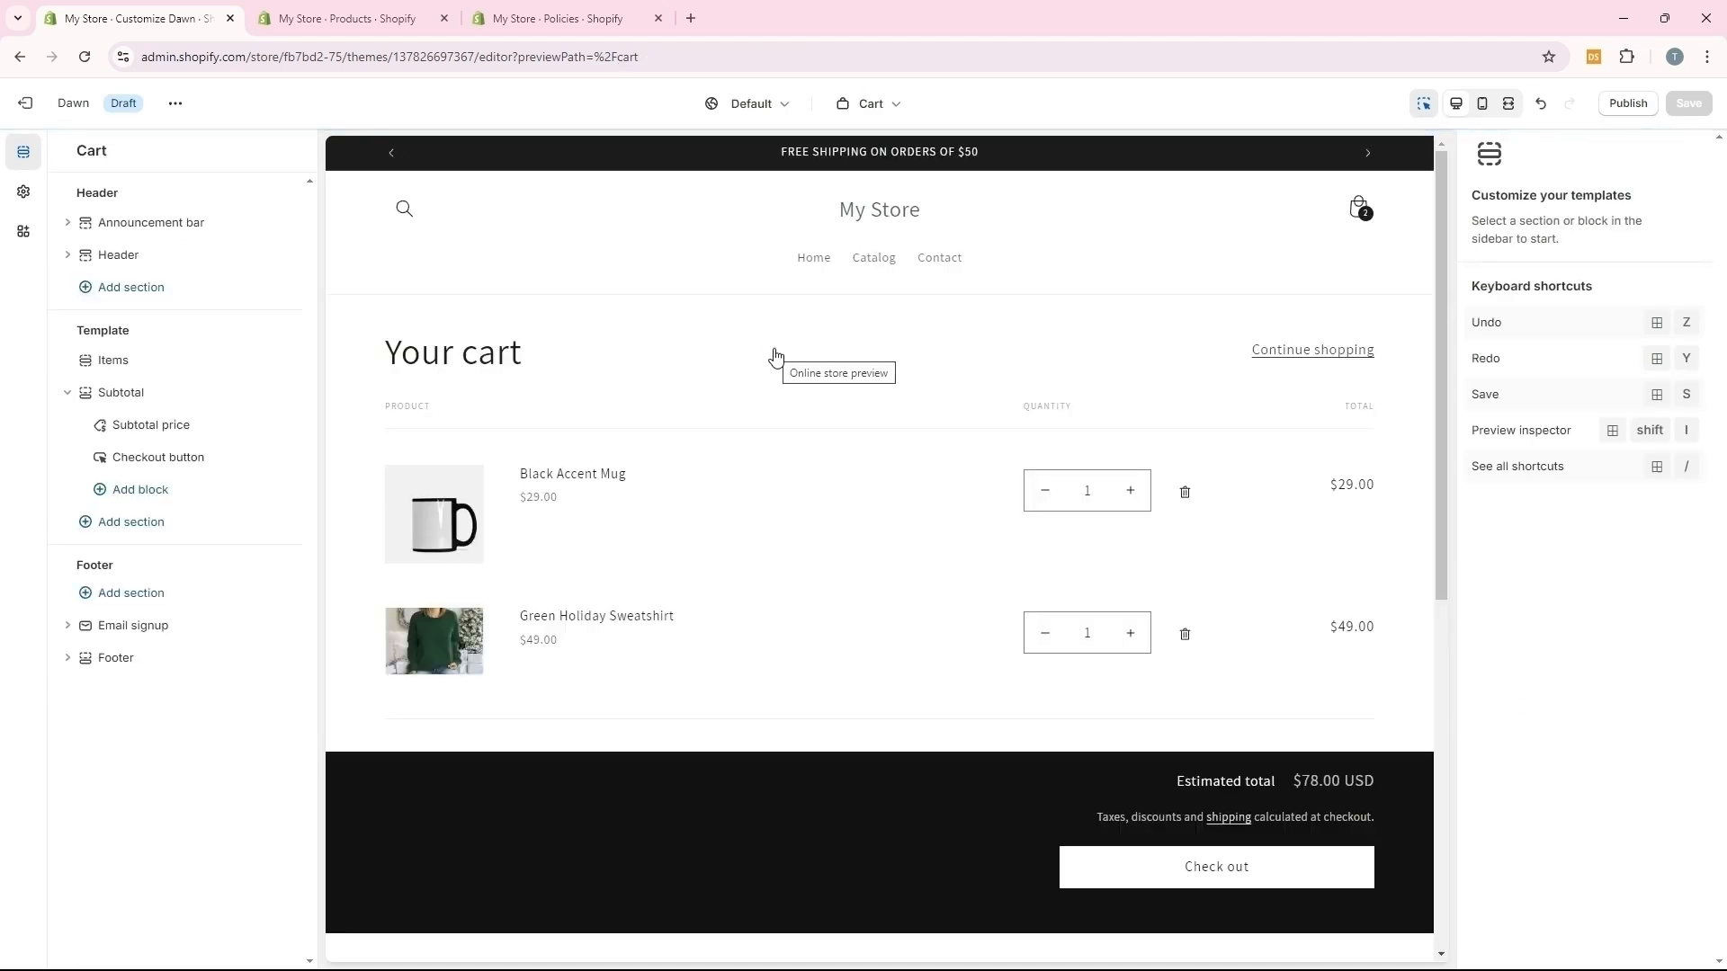
pyautogui.click(112, 360)
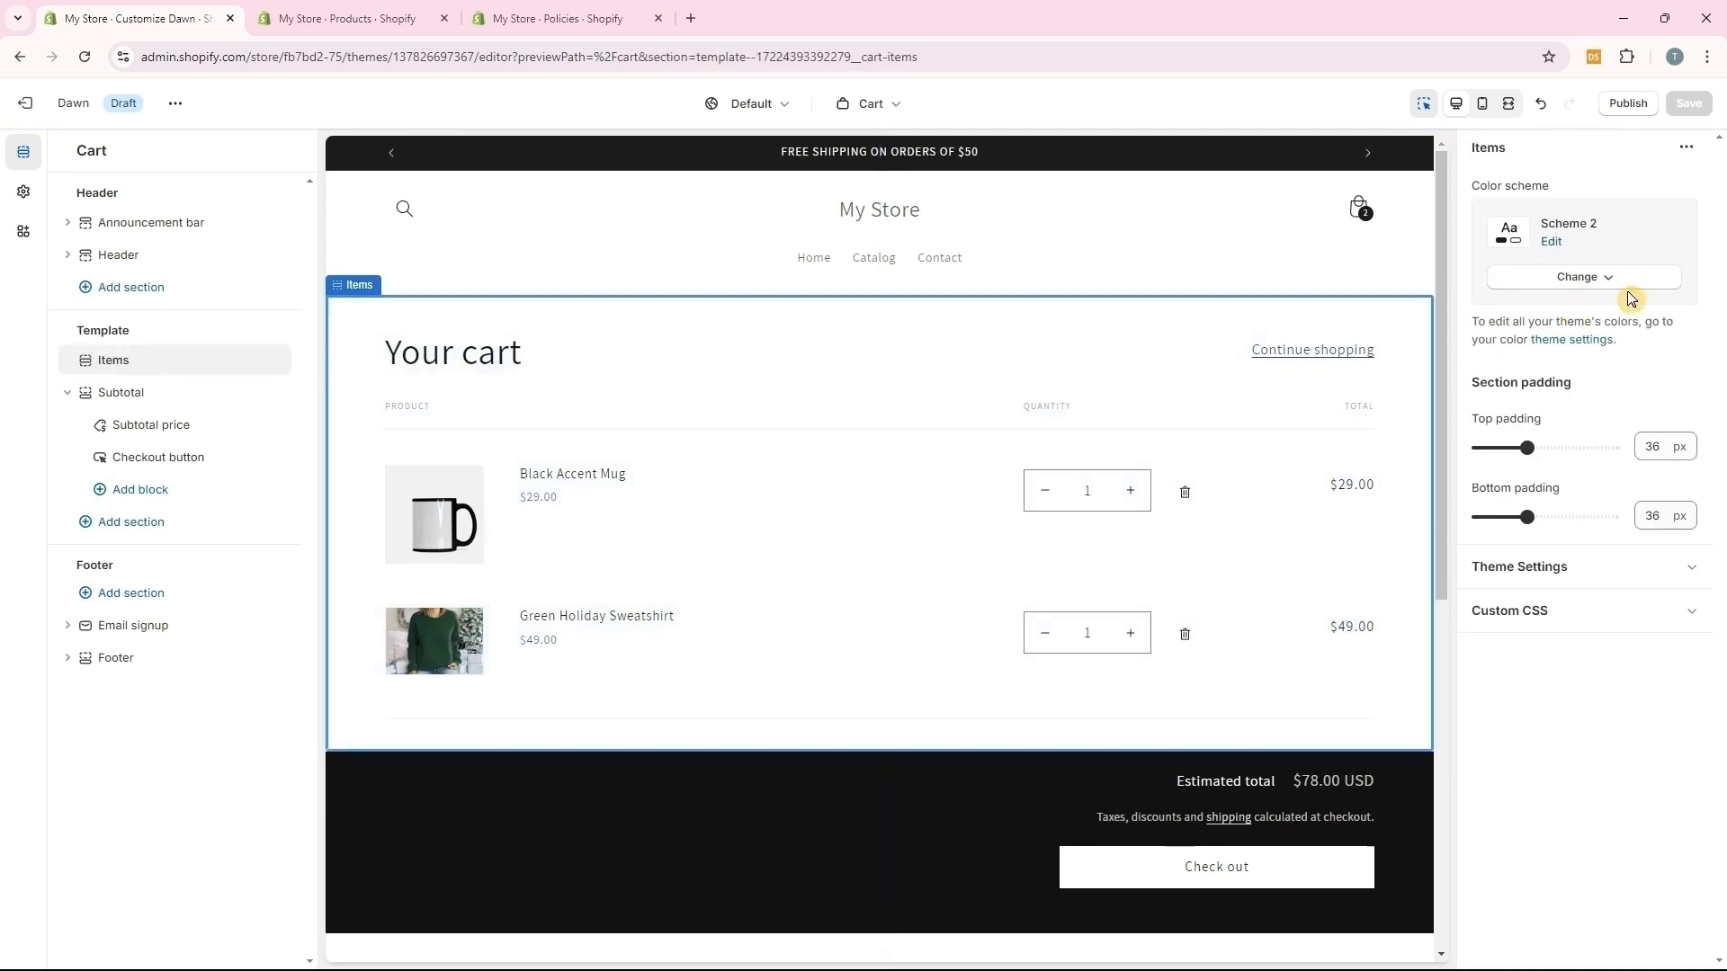
pyautogui.click(1590, 282)
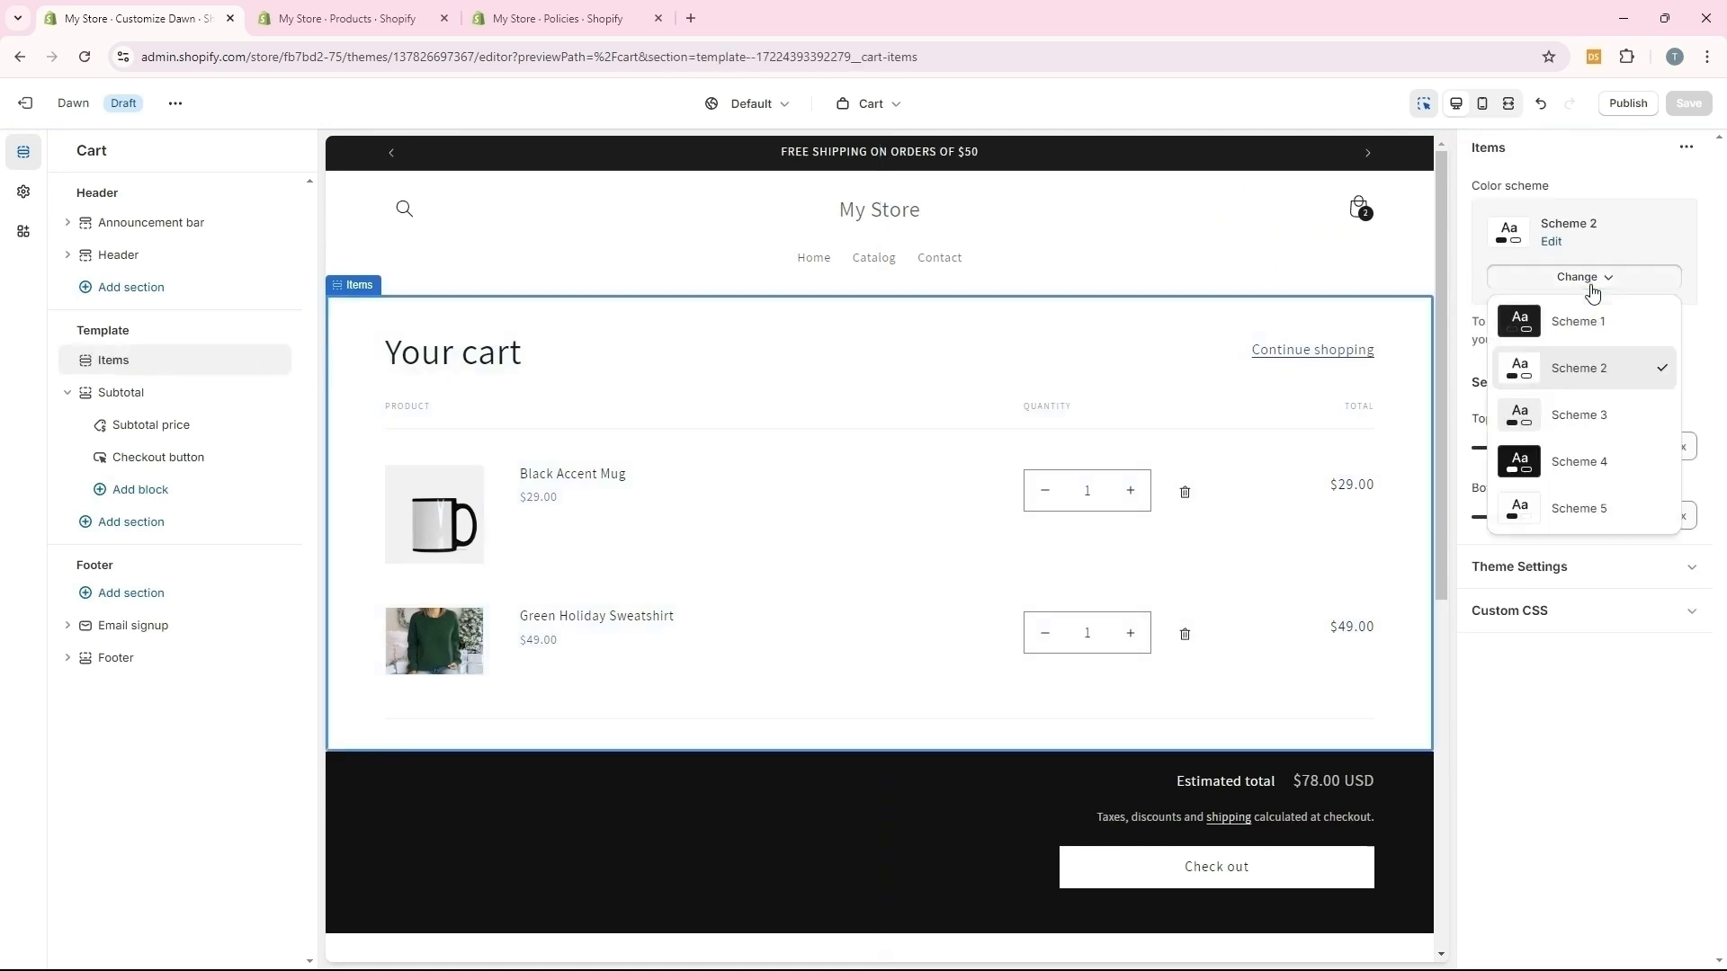
pyautogui.click(1558, 369)
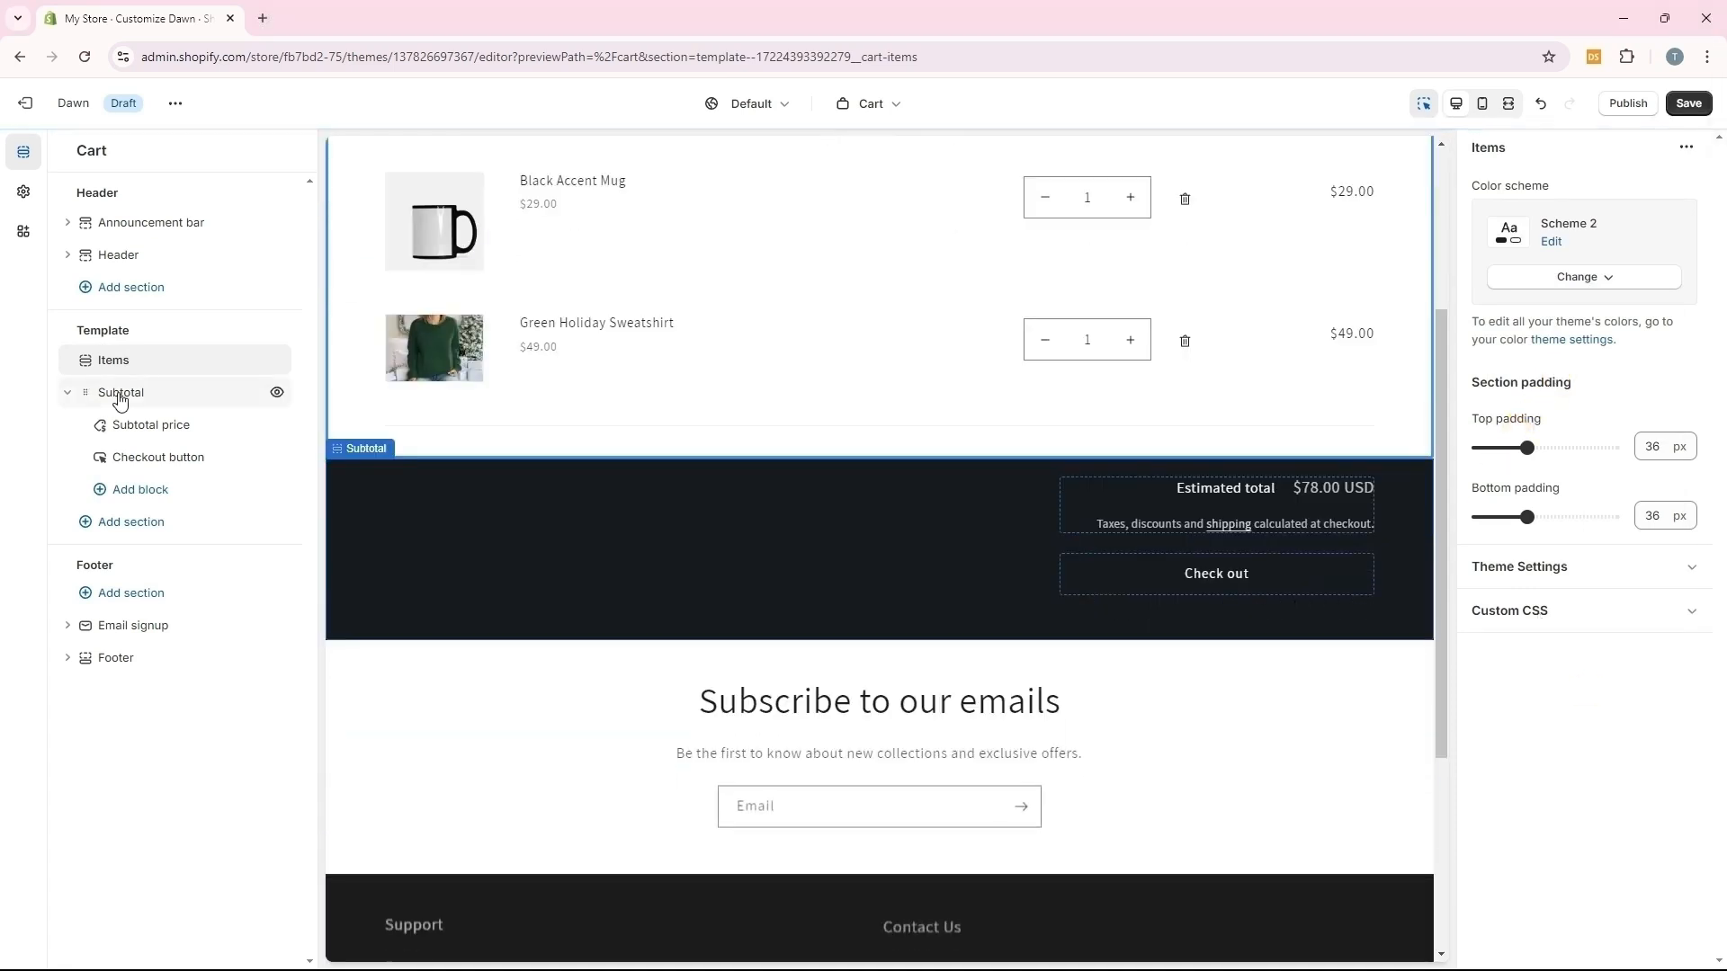
# Set the cart Subtotal section's color scheme to Scheme 2 and save the changes
pyautogui.click(120, 396)
pyautogui.click(1606, 283)
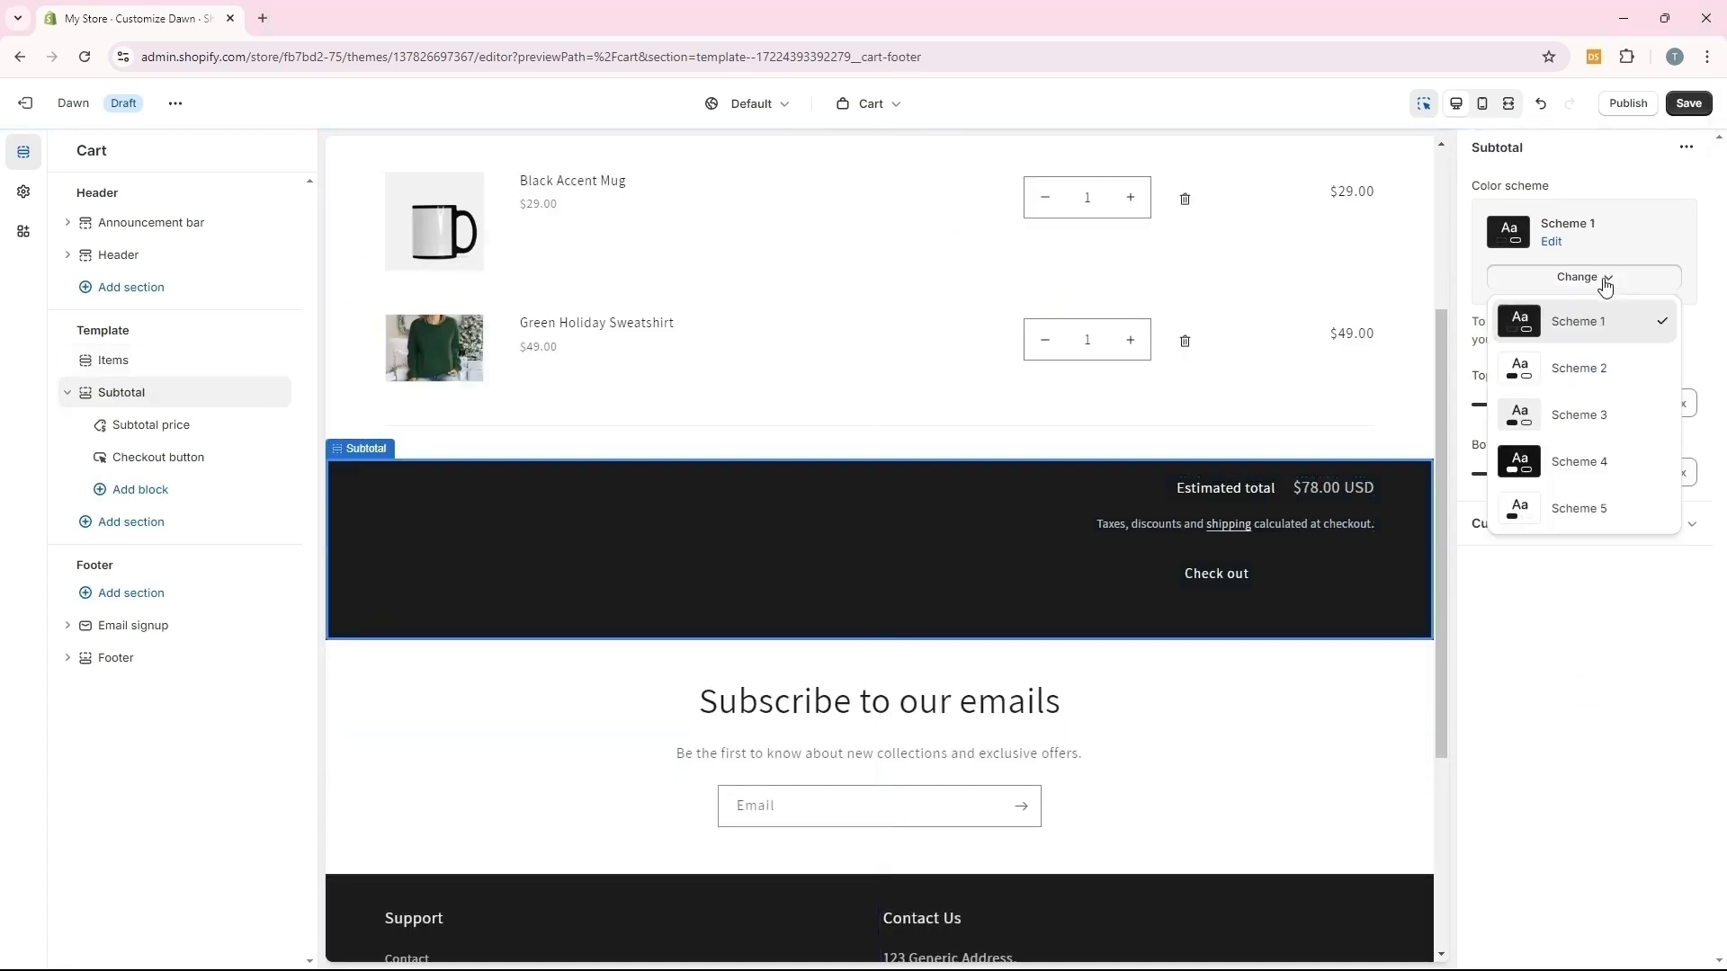
pyautogui.click(1591, 376)
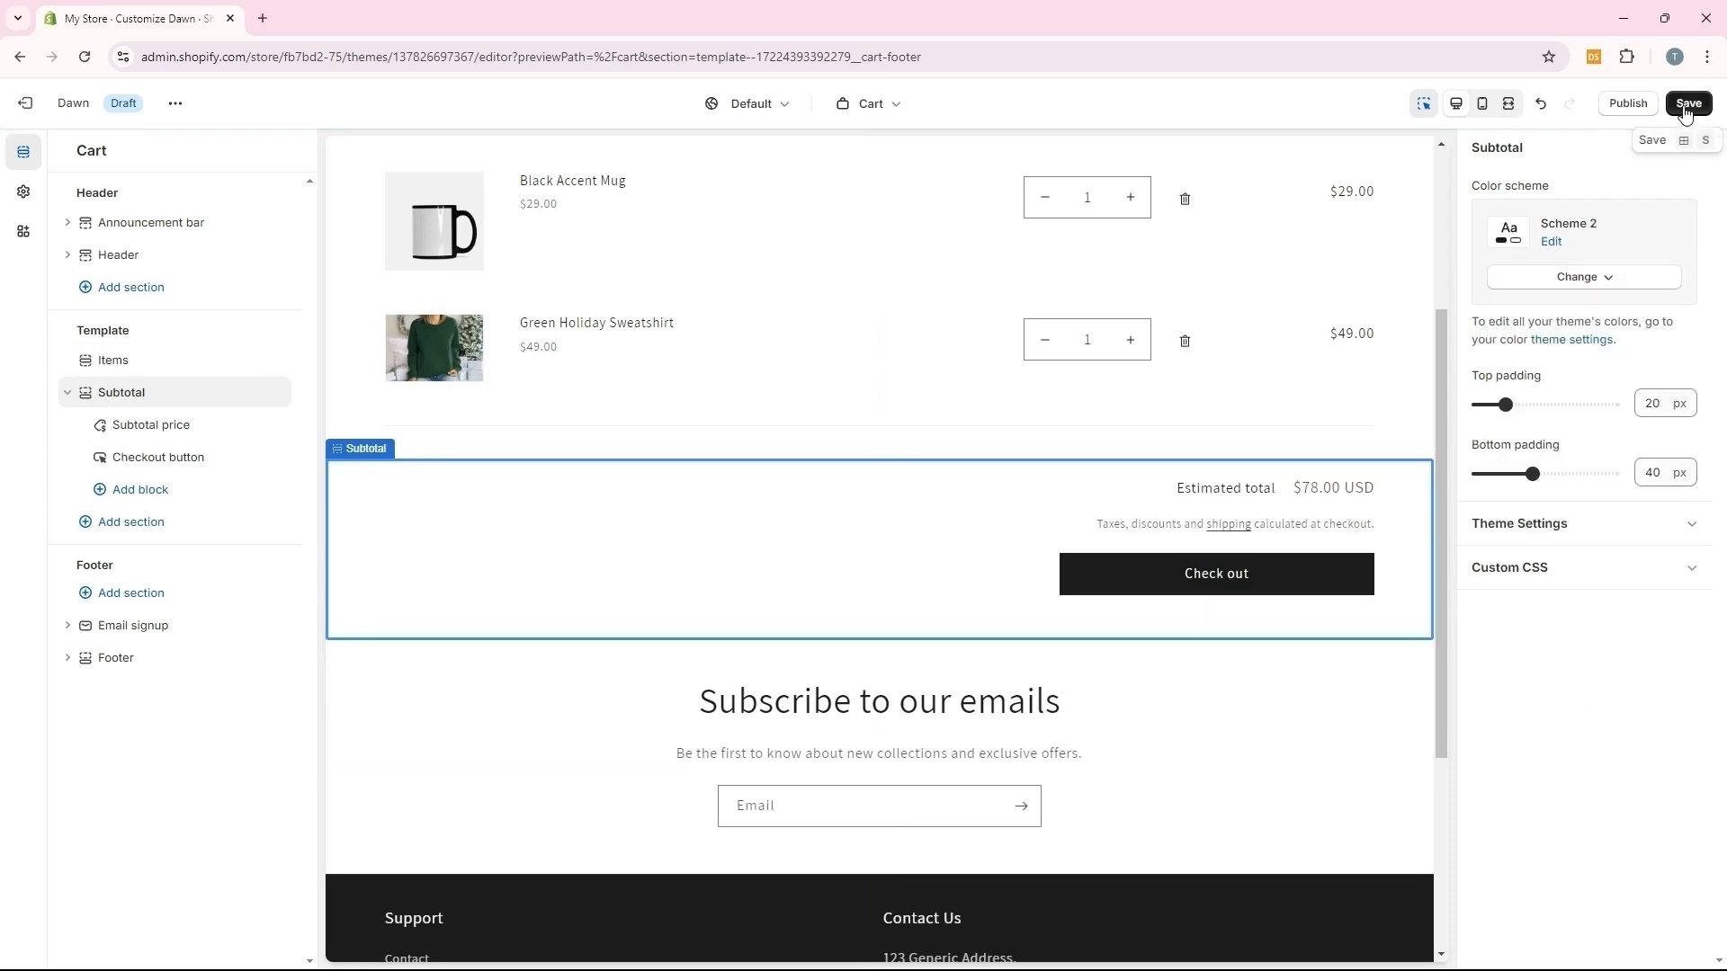
pyautogui.click(1686, 109)
# Examine the Subtotal section's cart note setting and preview the cart page in mobile view
pyautogui.click(1566, 534)
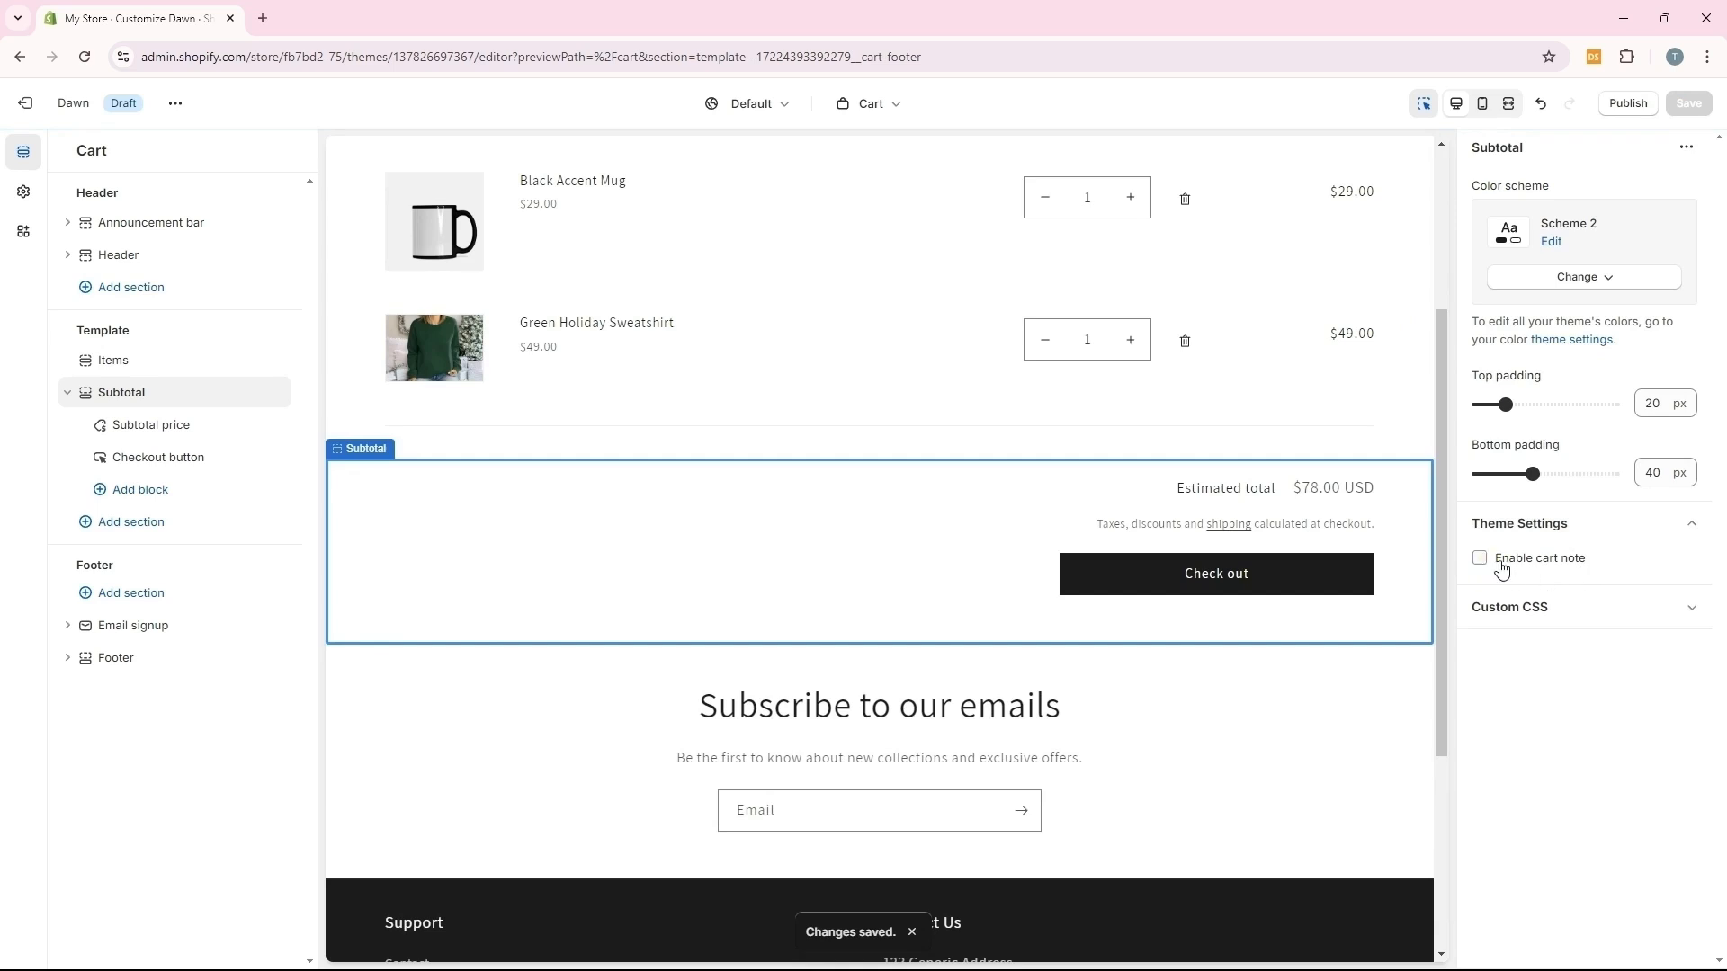
pyautogui.click(1469, 557)
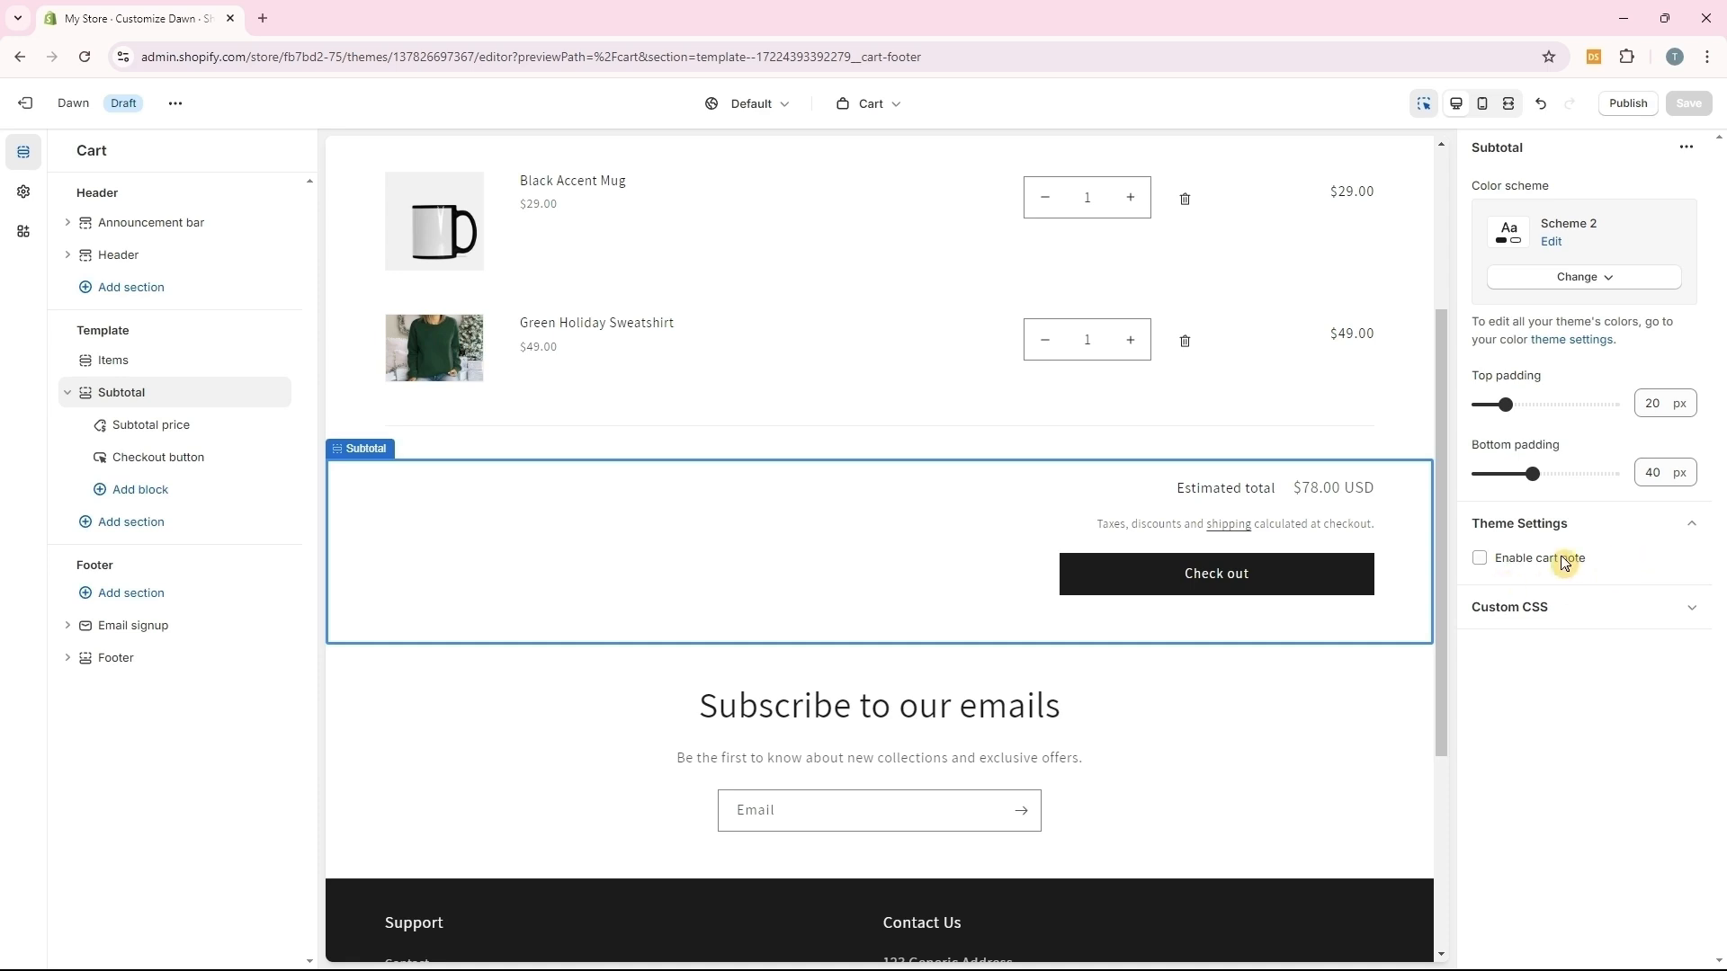
pyautogui.click(1483, 106)
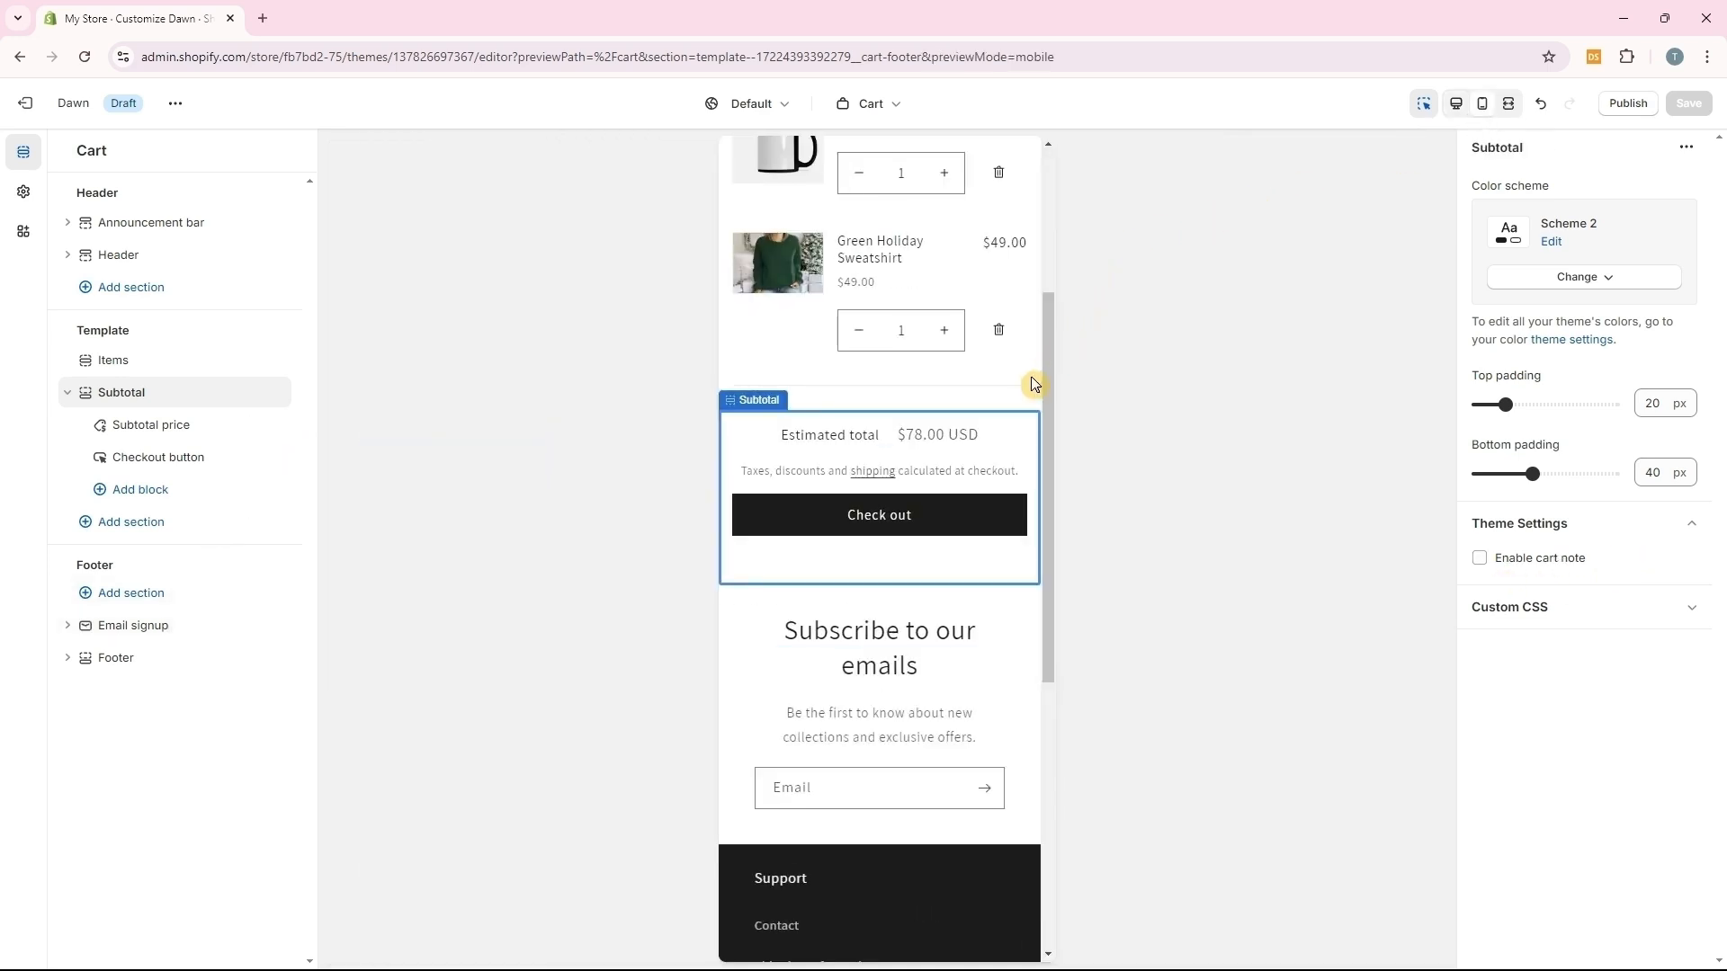
pyautogui.scroll(3, 1041, 374)
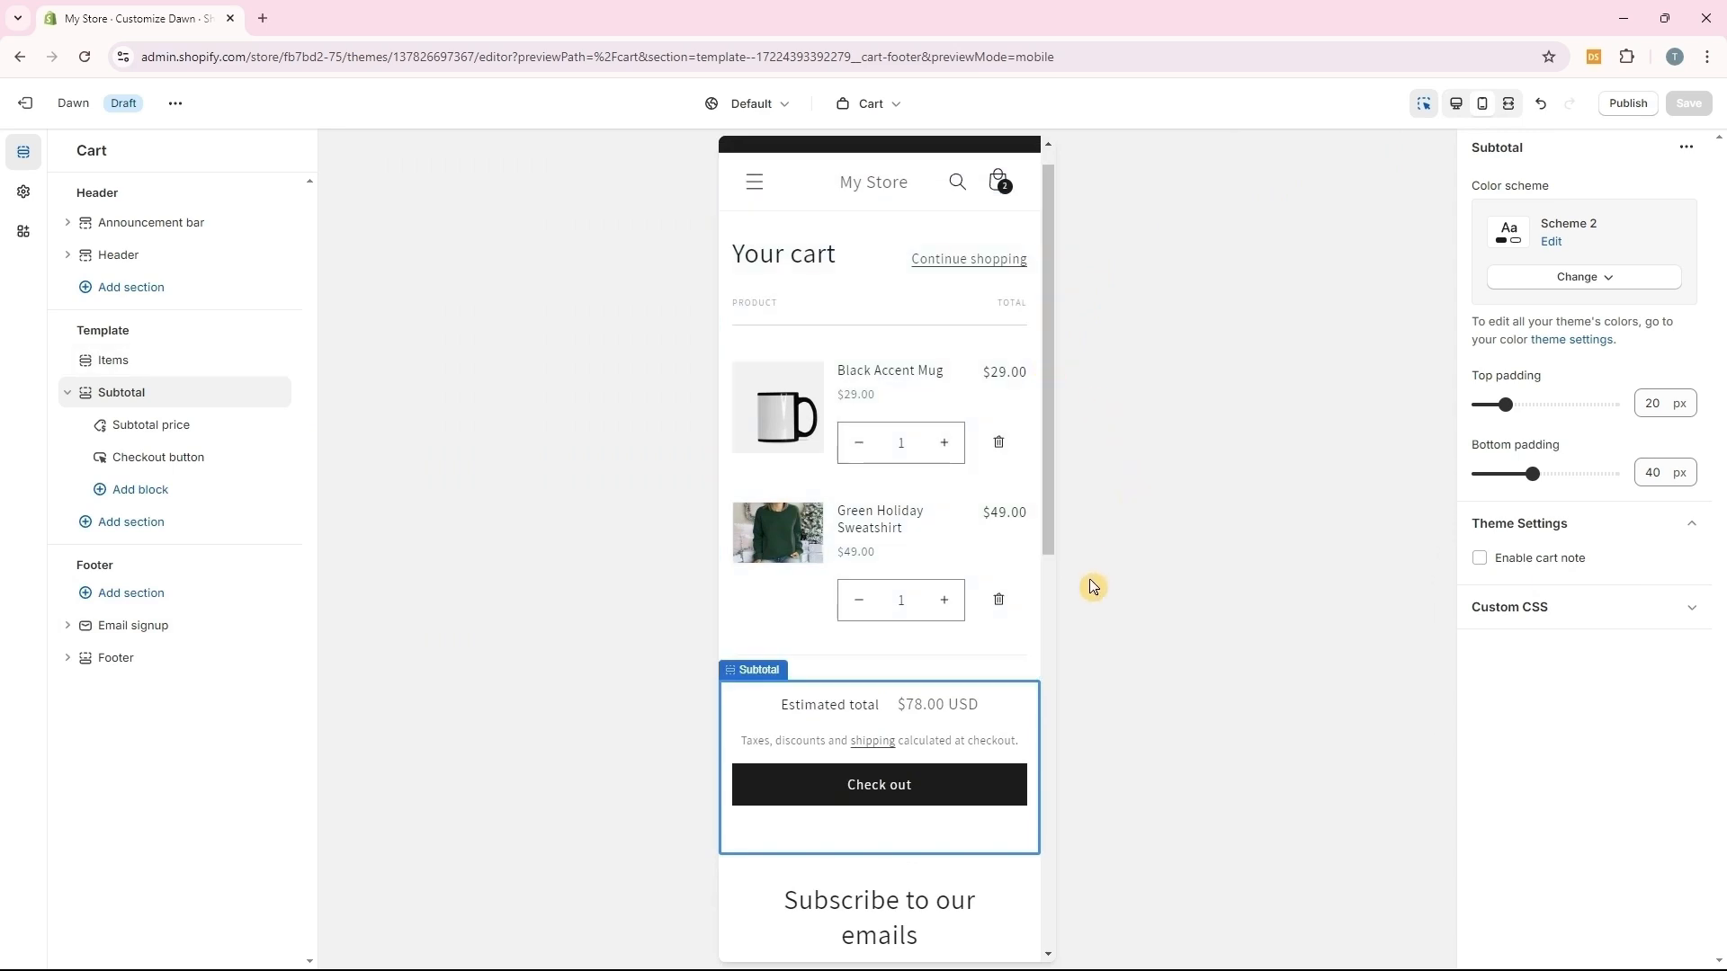
# Switch the theme editor to the Default page template and review the Page section's padding and theme settings
pyautogui.click(886, 106)
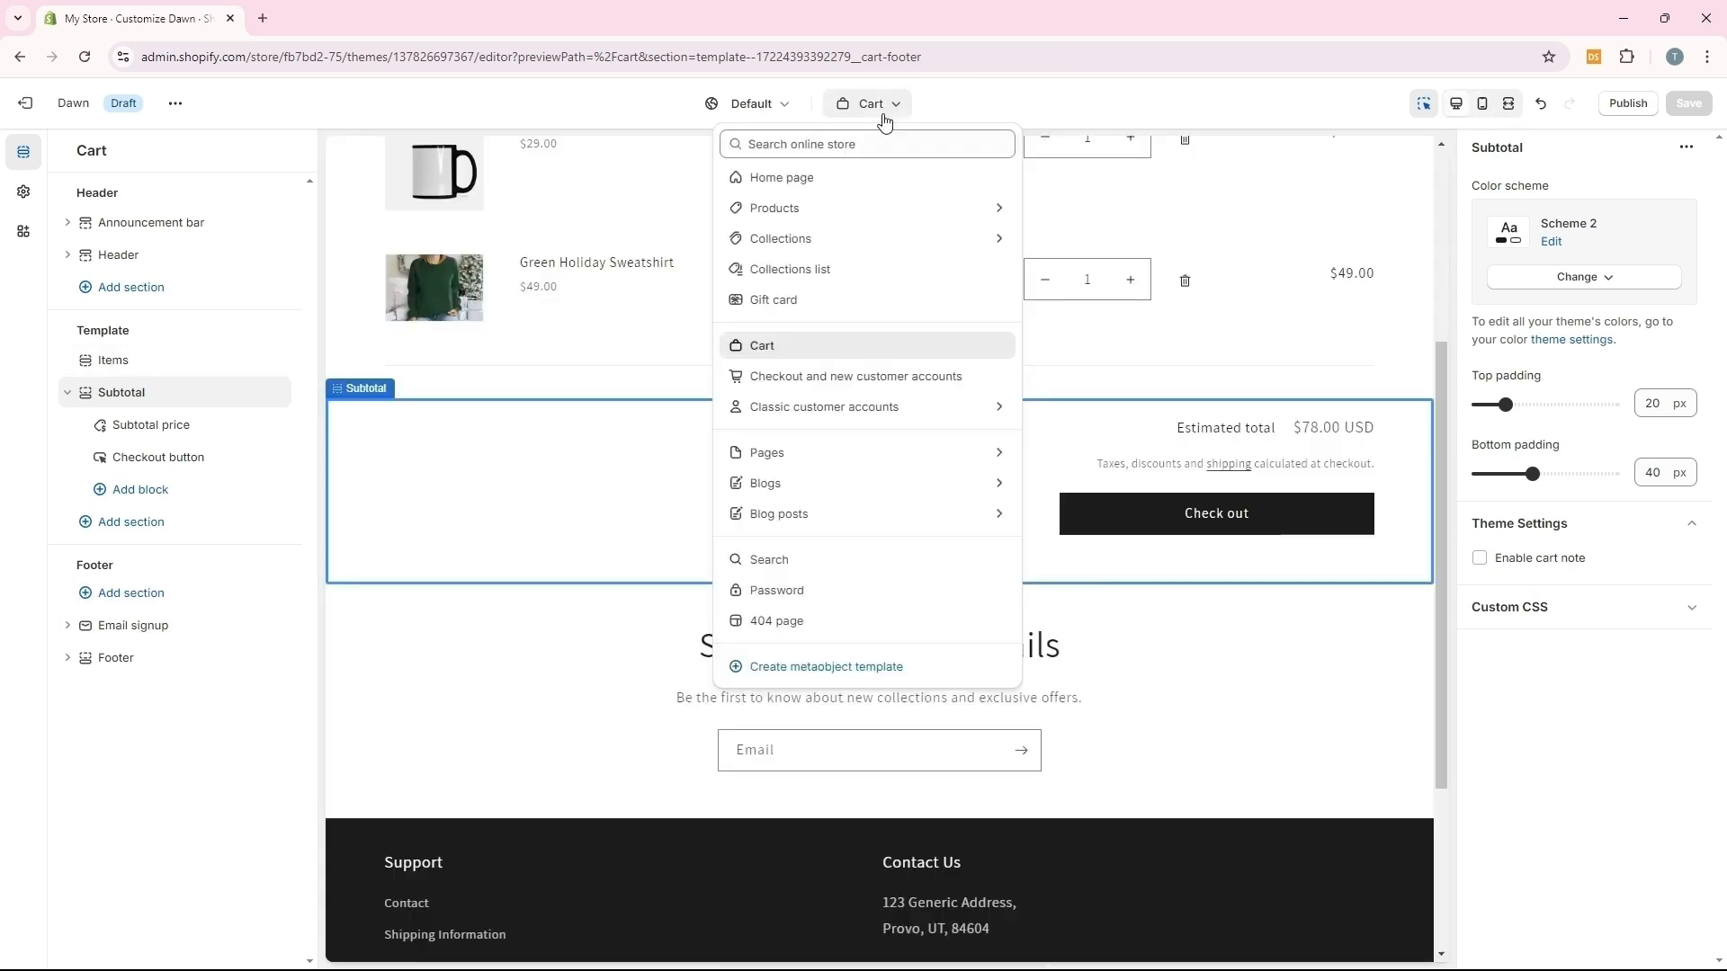
pyautogui.click(800, 460)
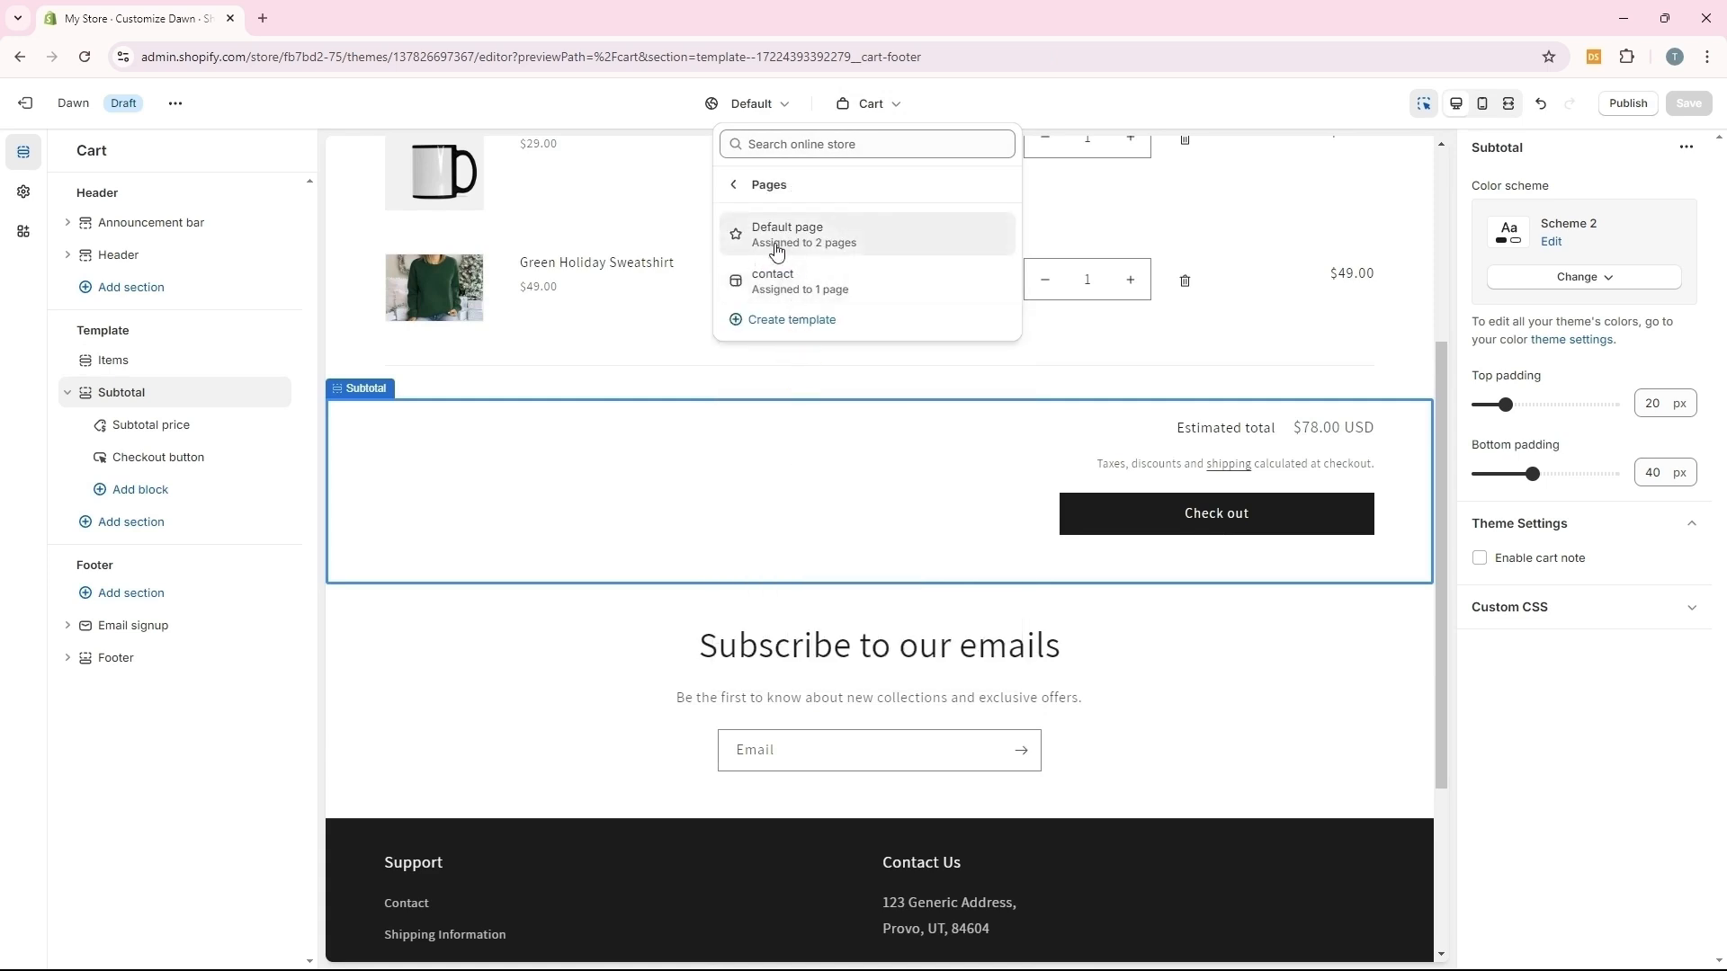
pyautogui.click(779, 243)
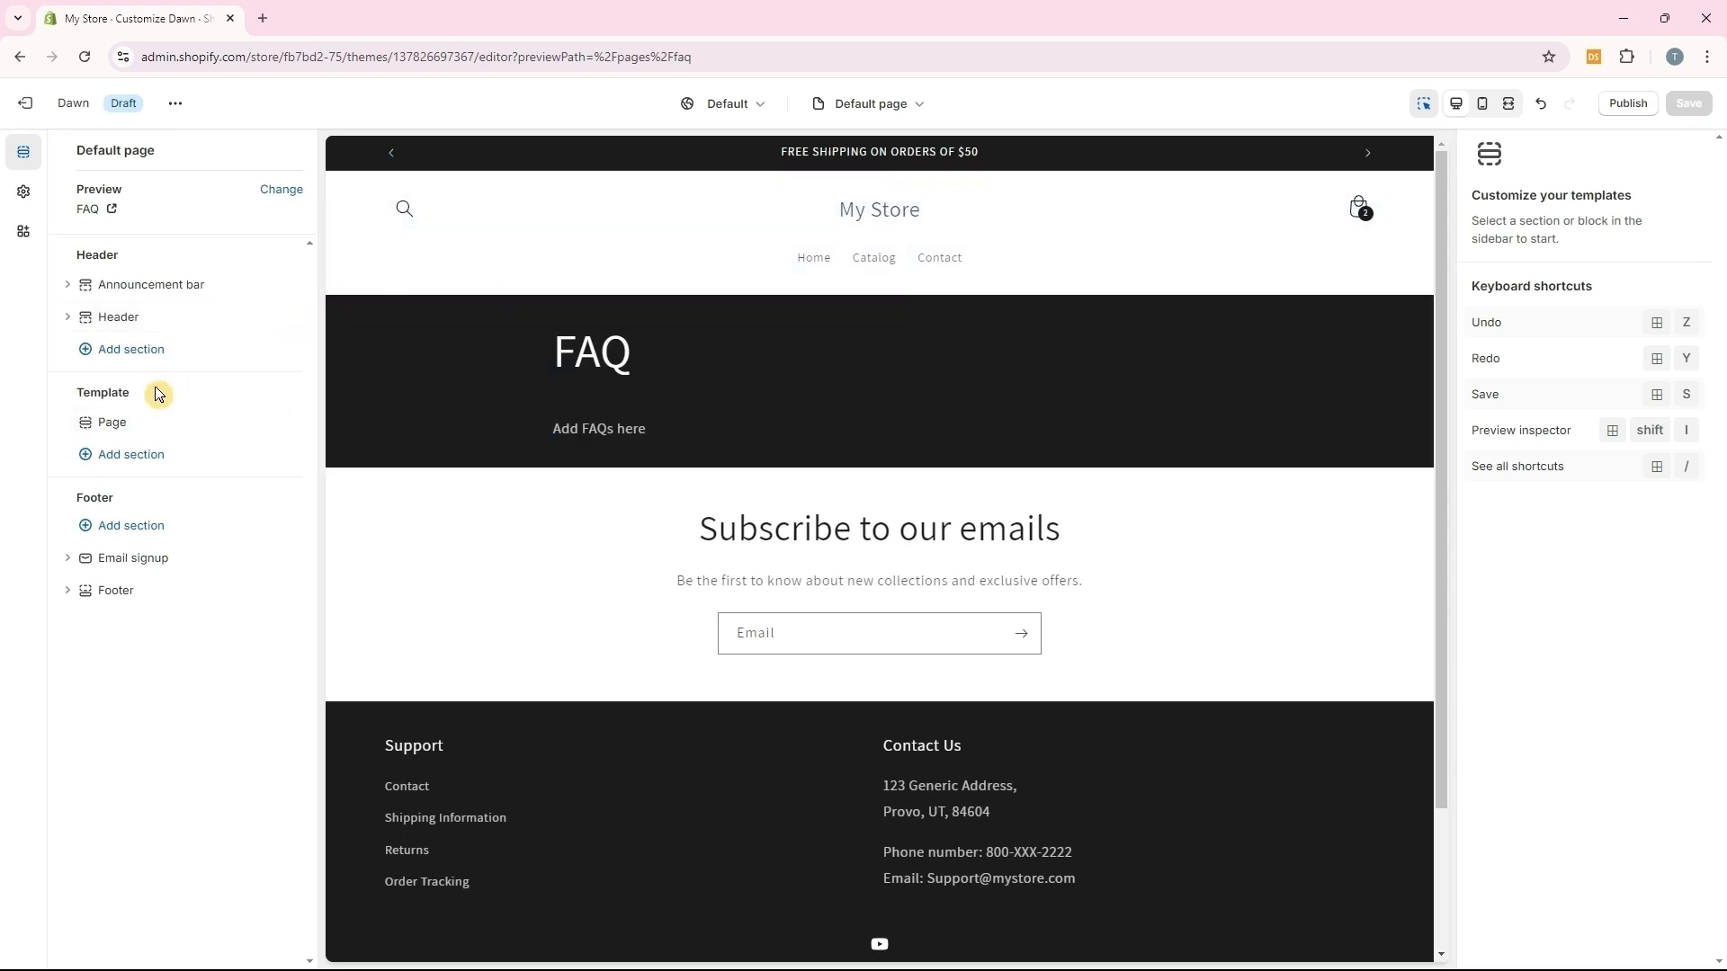
pyautogui.click(118, 428)
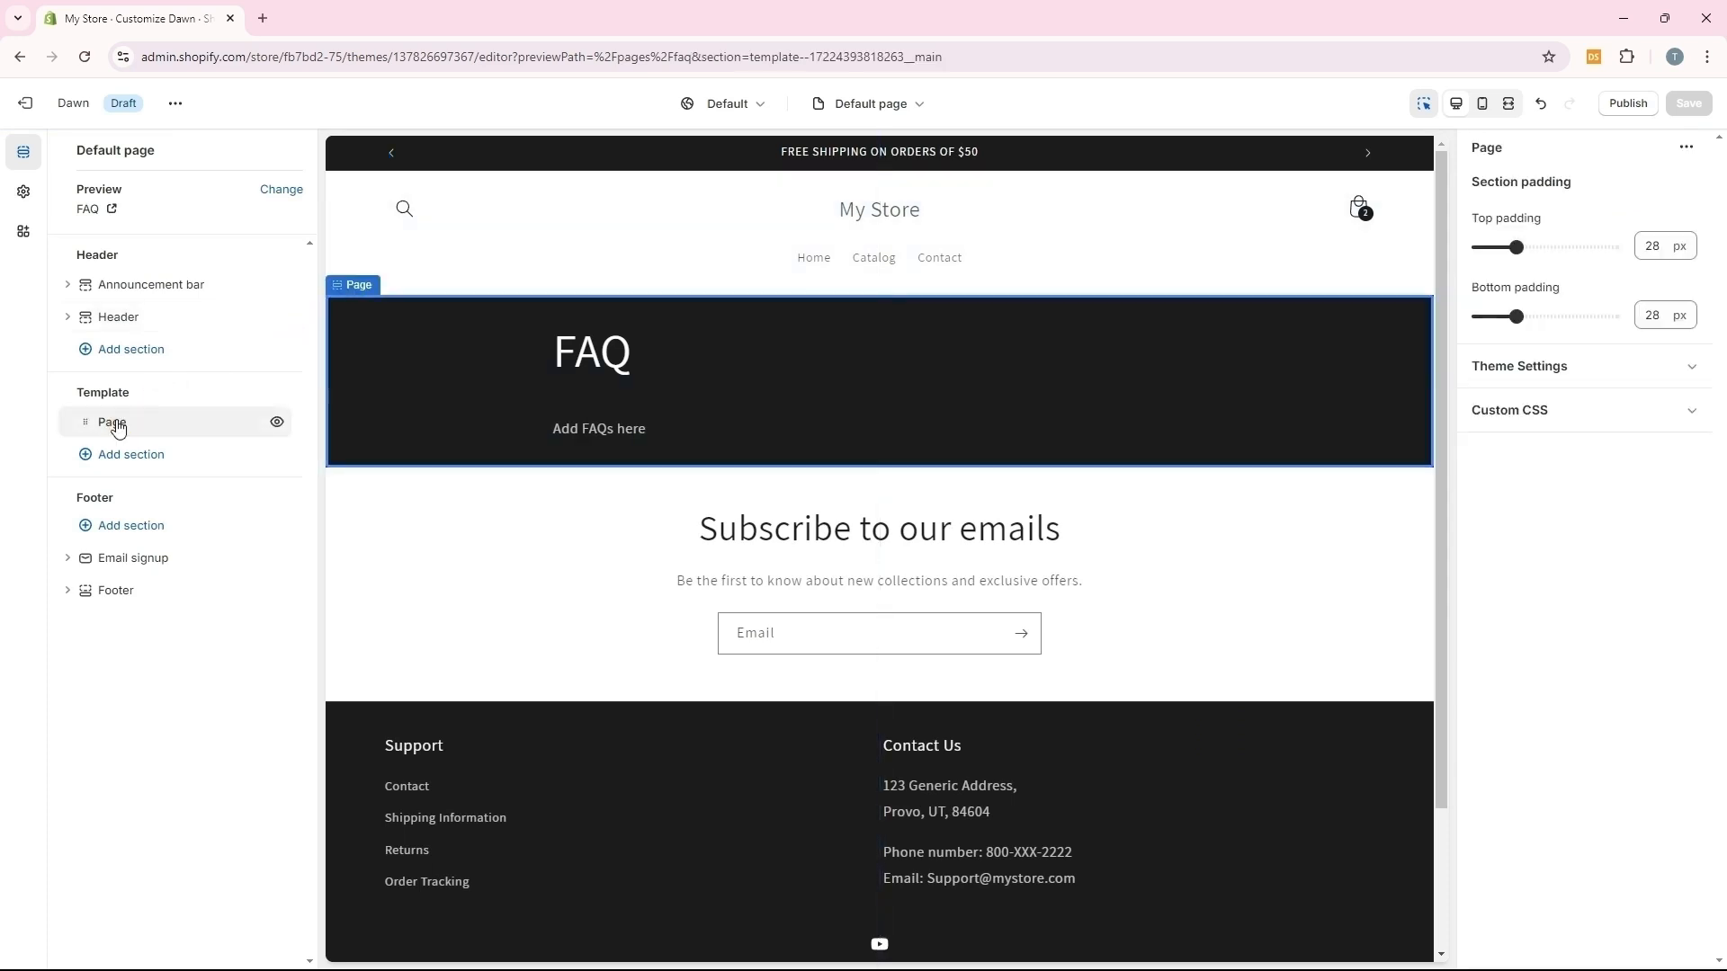
pyautogui.click(1582, 368)
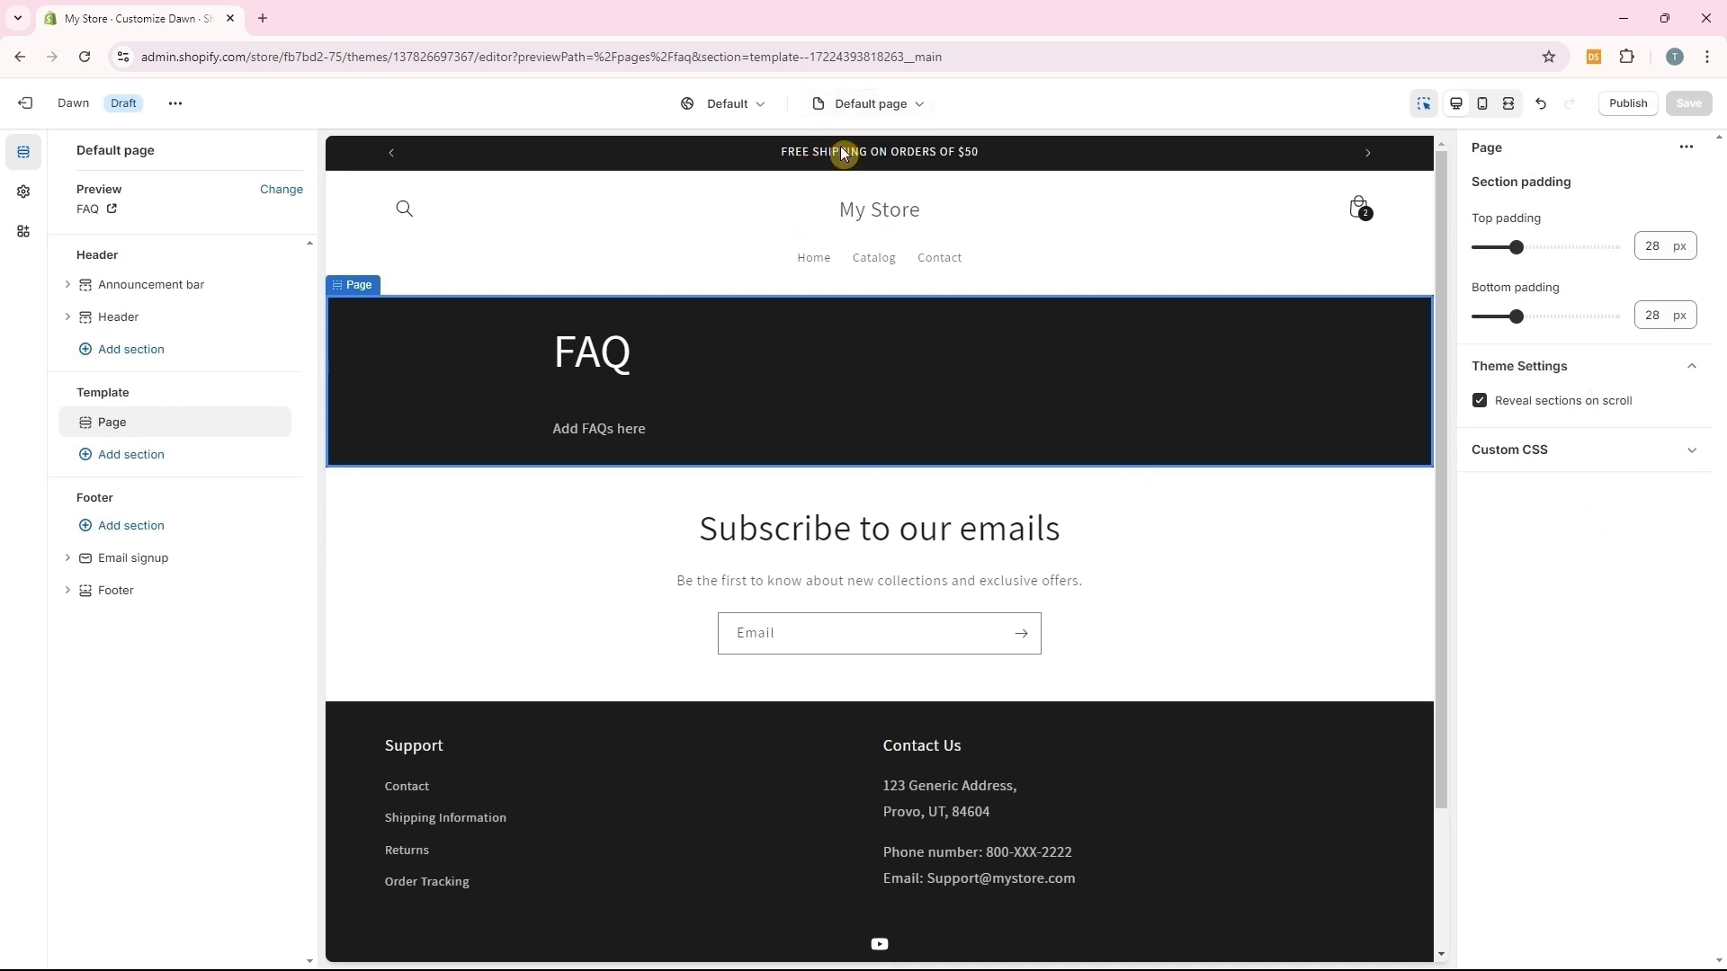
# Set the store logo in the theme settings to the existing Marlet_Store_Logo image
pyautogui.click(23, 195)
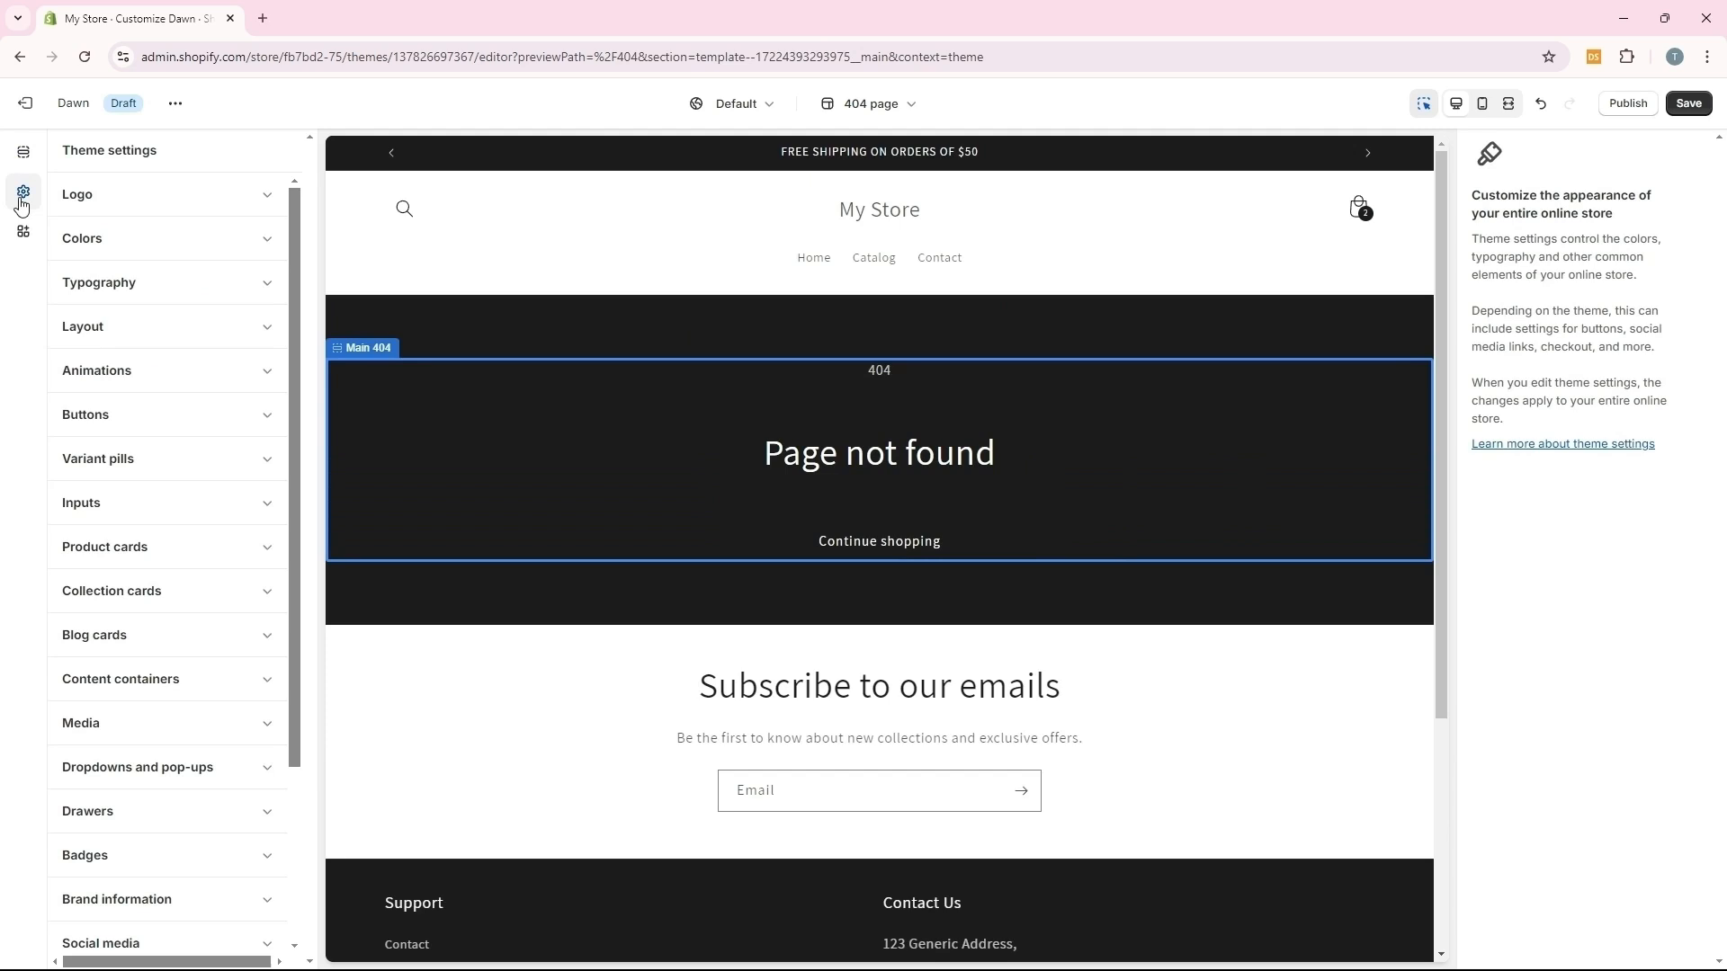
pyautogui.click(124, 199)
pyautogui.click(168, 276)
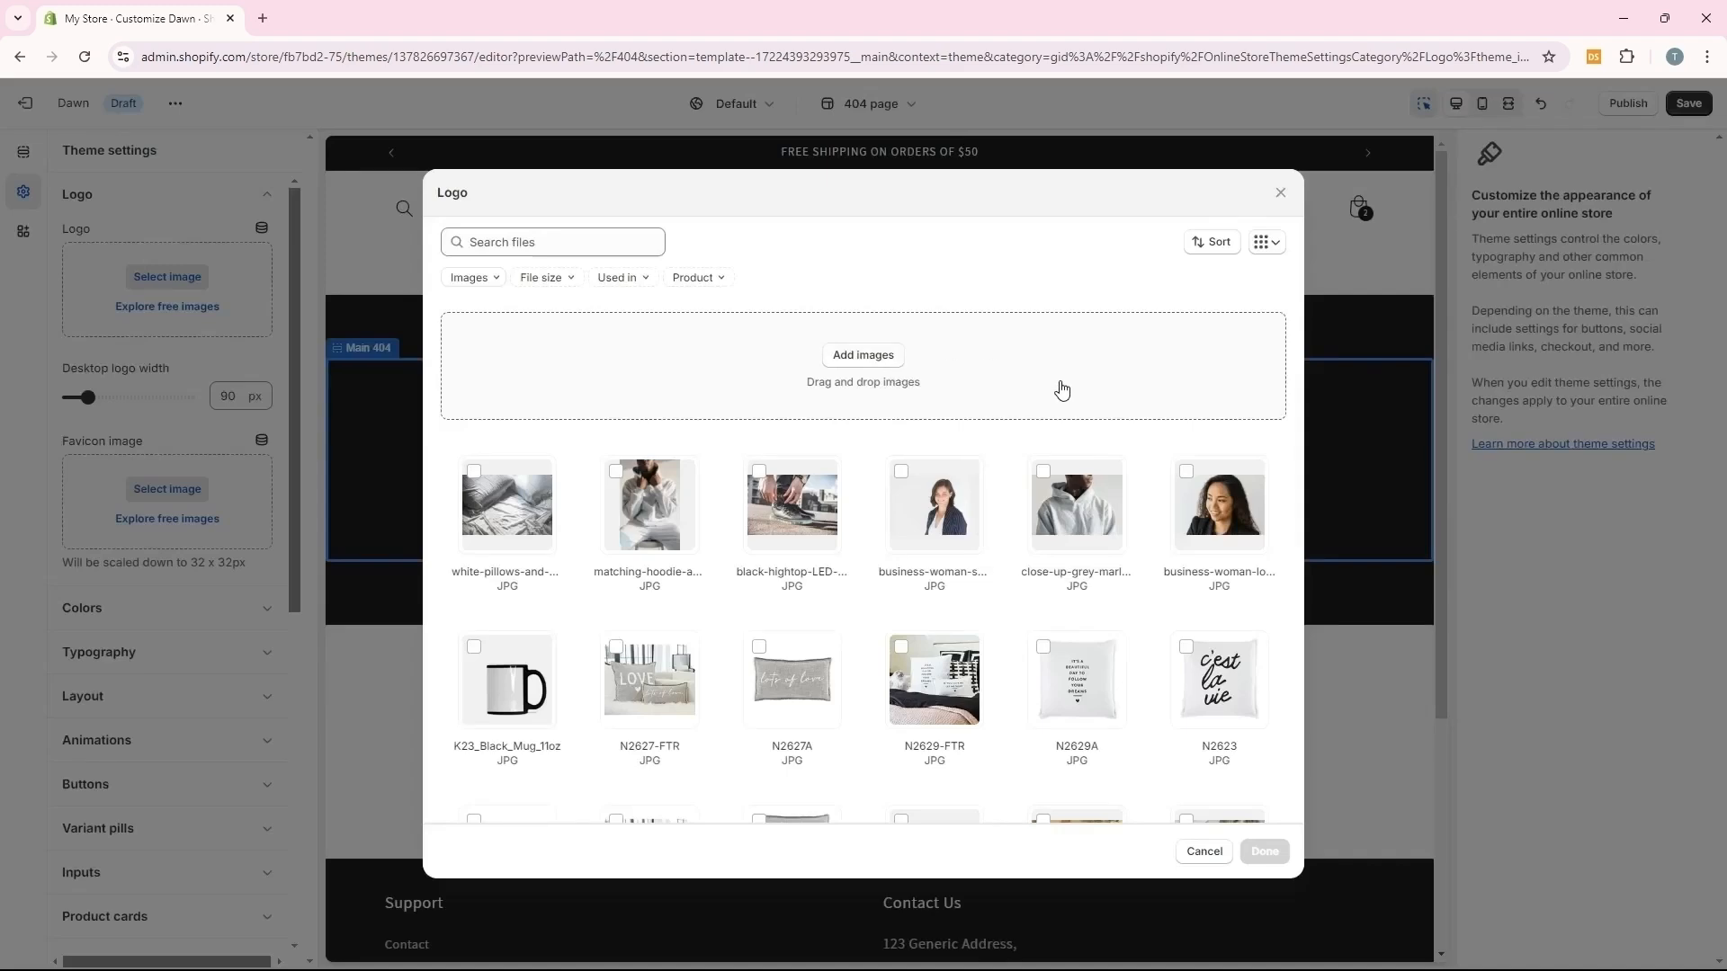
pyautogui.scroll(-10, 1061, 389)
pyautogui.click(1187, 676)
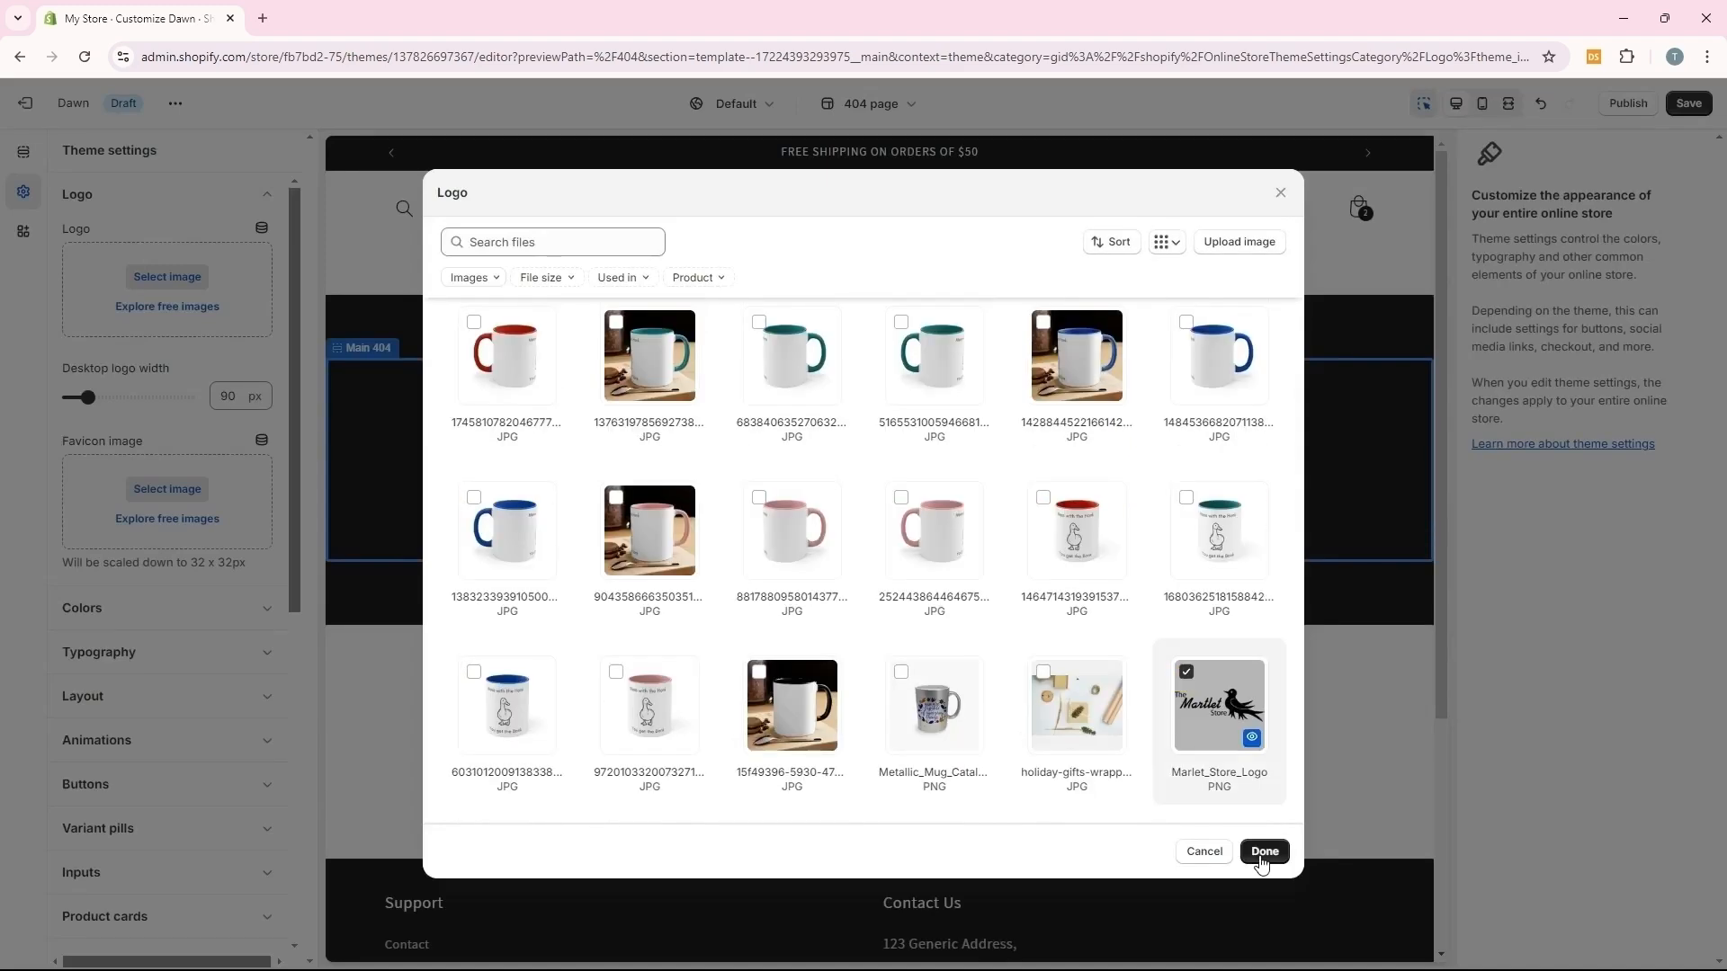
pyautogui.click(1262, 852)
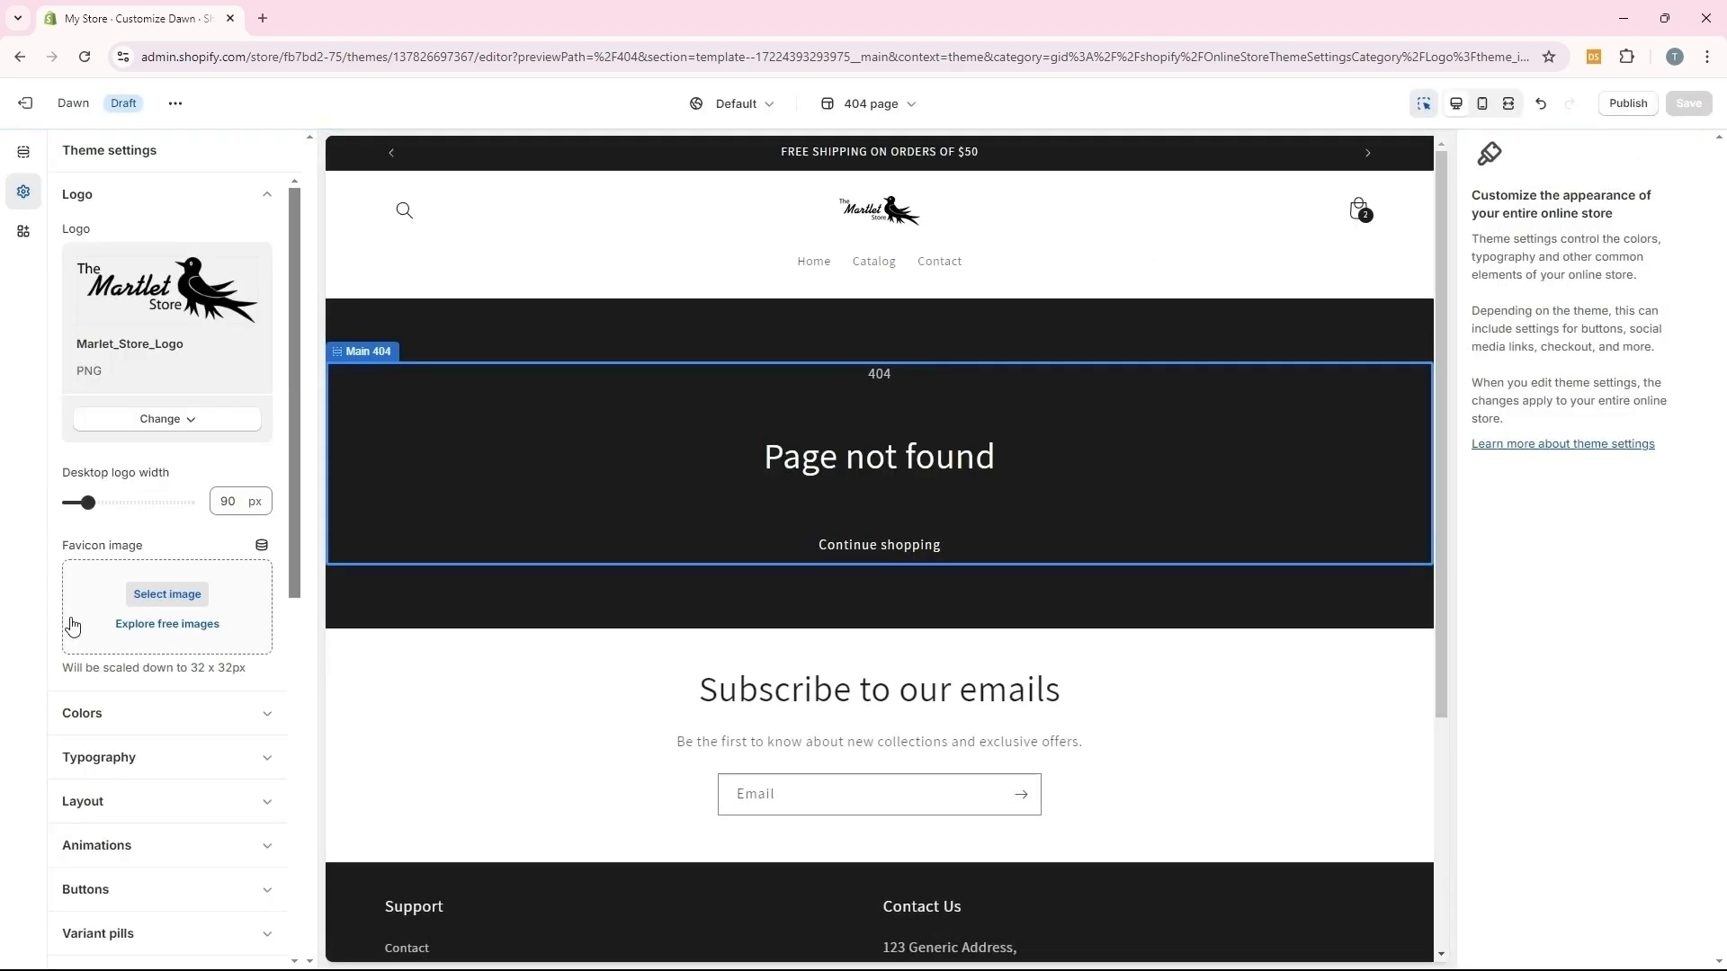
# Return from the favicon.io tutorial to the Shopify theme editor and review the theme's color schemes
pyautogui.click(73, 627)
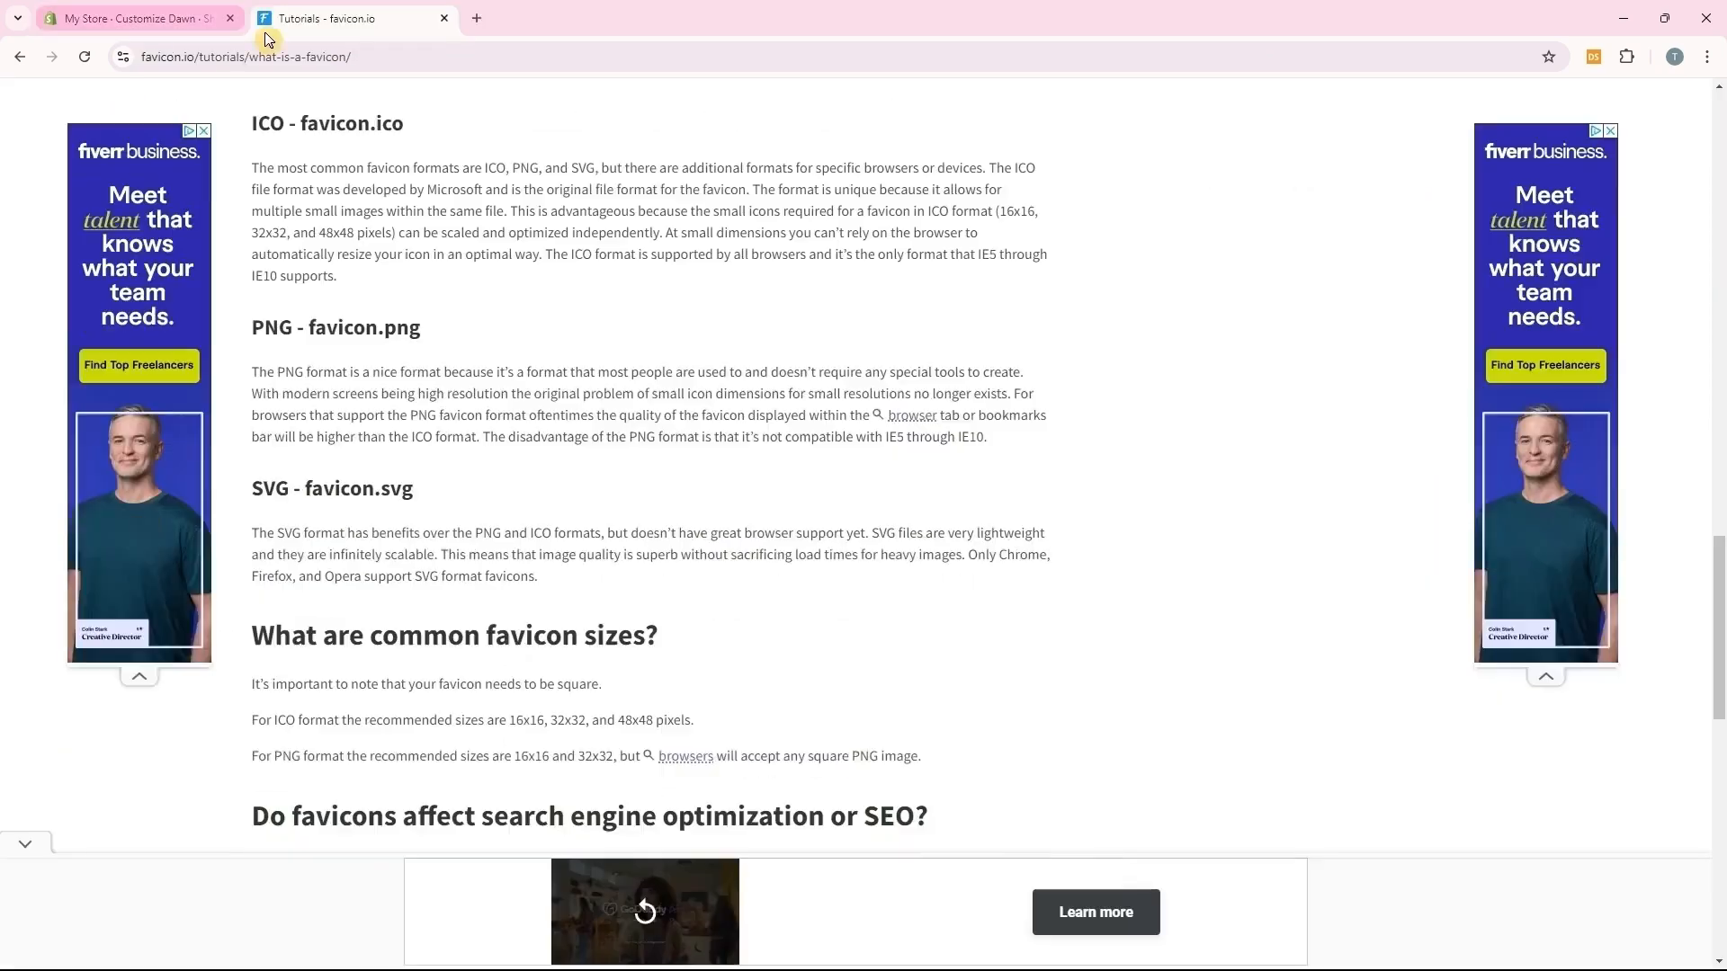
pyautogui.click(163, 25)
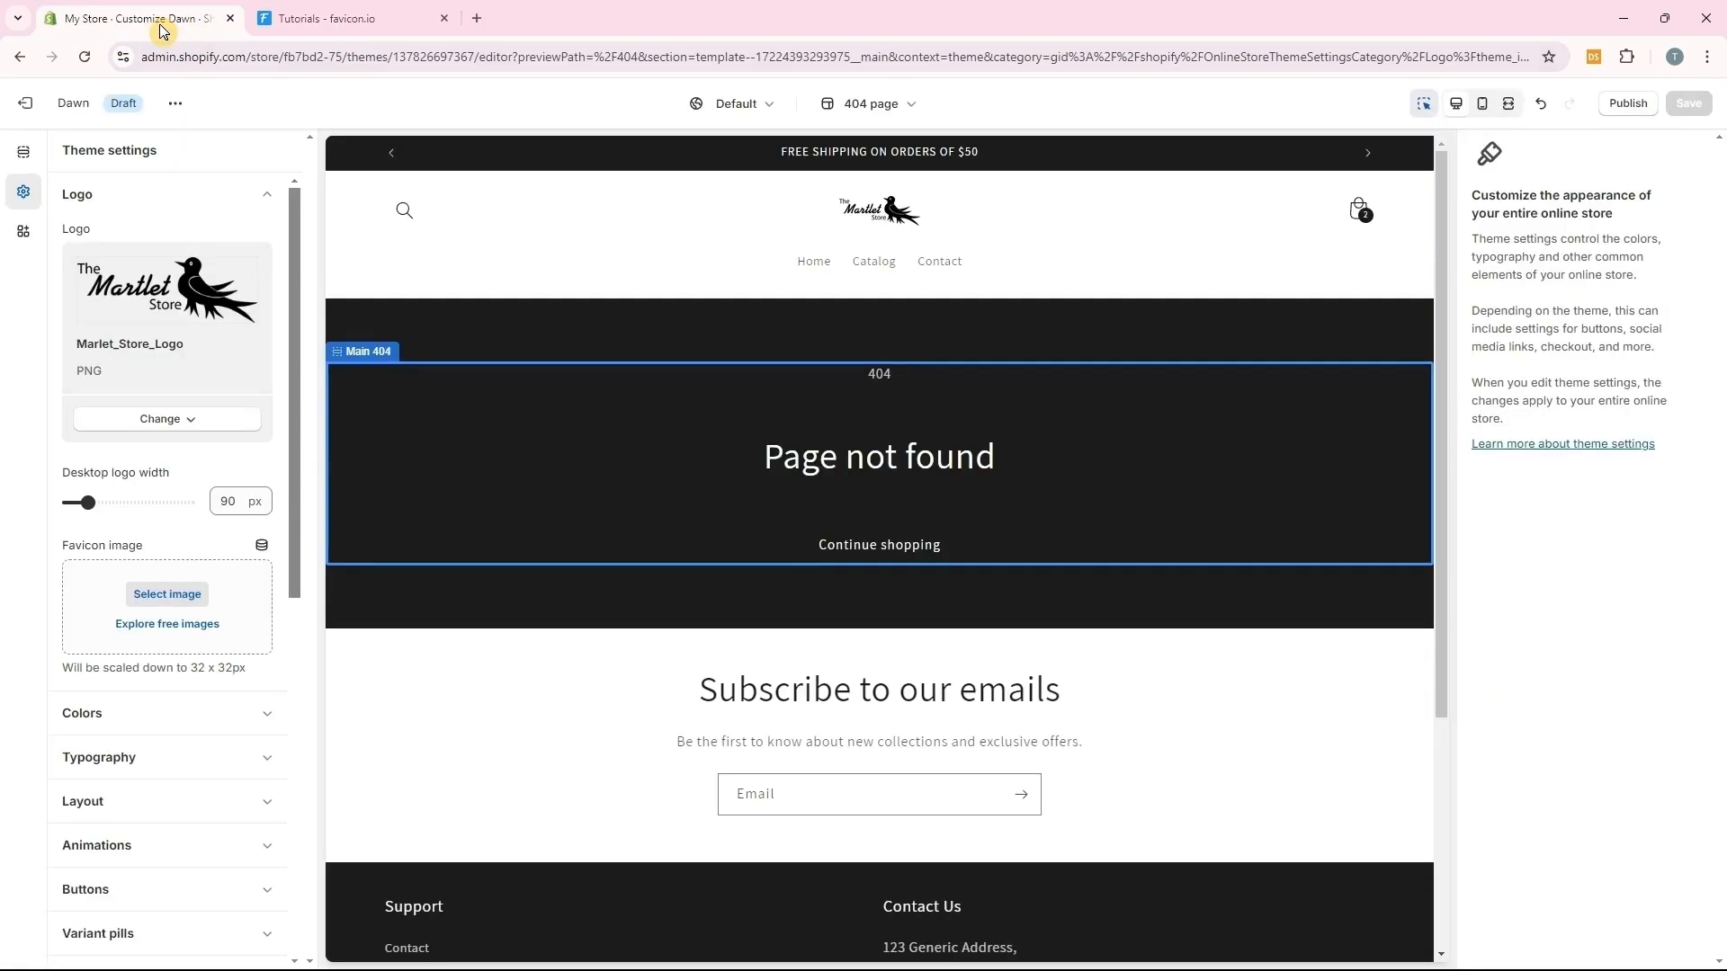
pyautogui.click(108, 713)
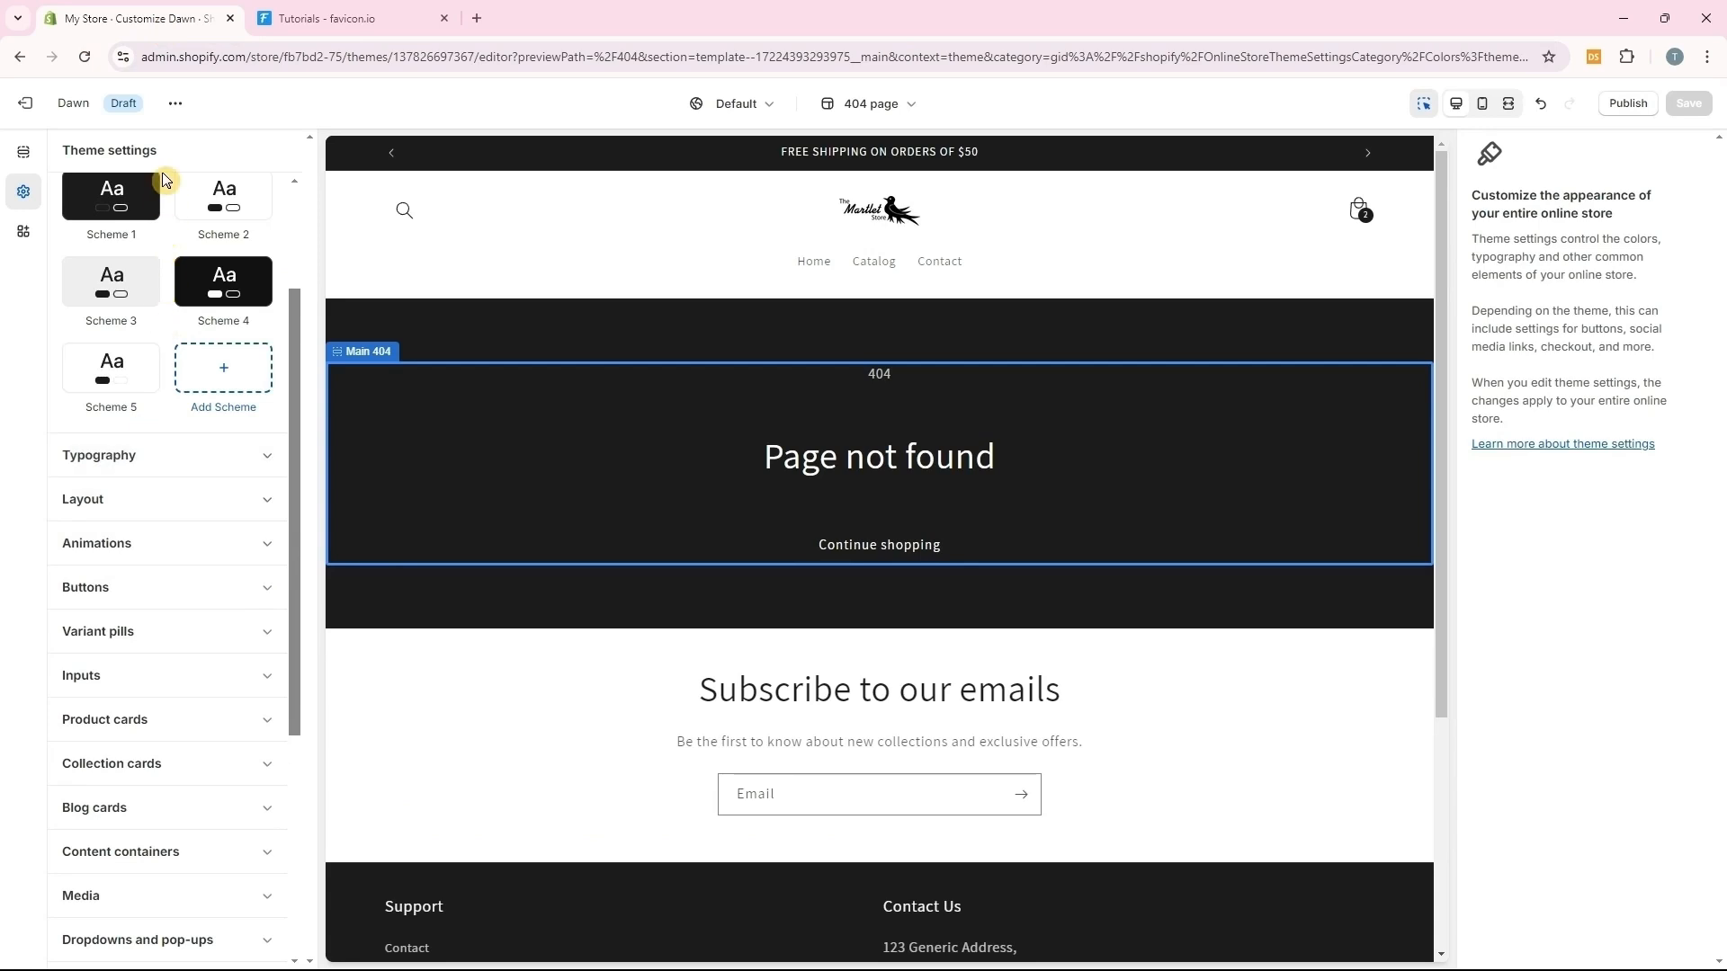
pyautogui.scroll(1, 158, 299)
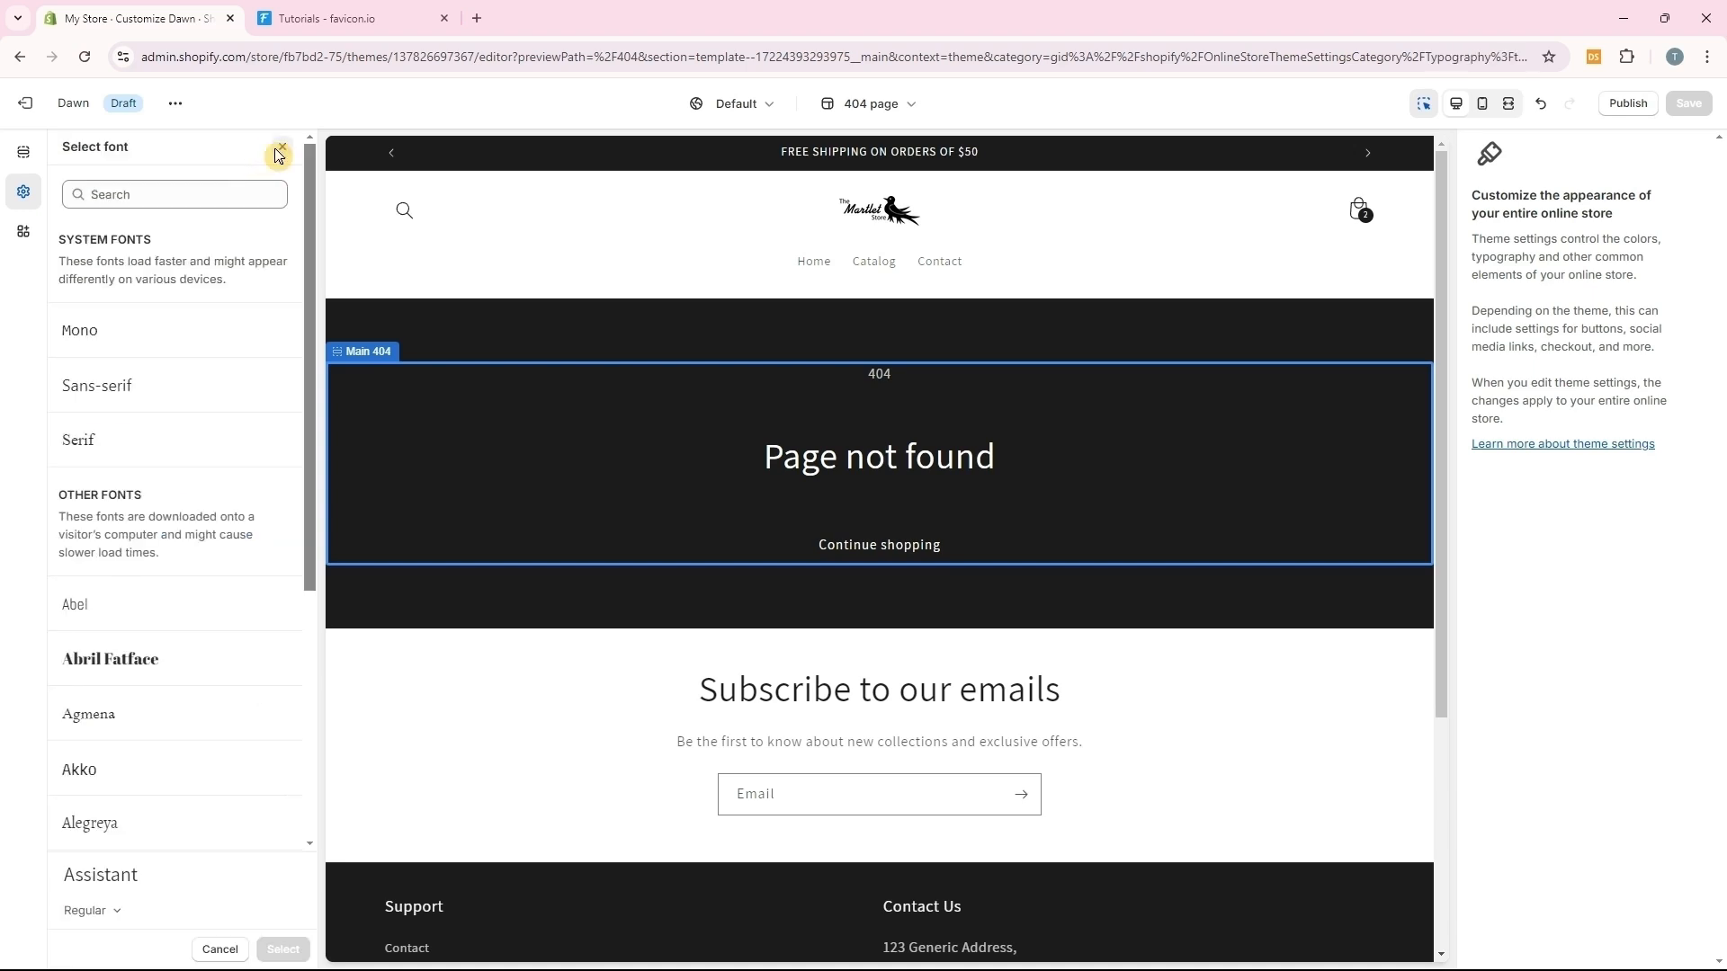
# Set the theme's heading font to Univers Next Regular and save the change
pyautogui.click(276, 151)
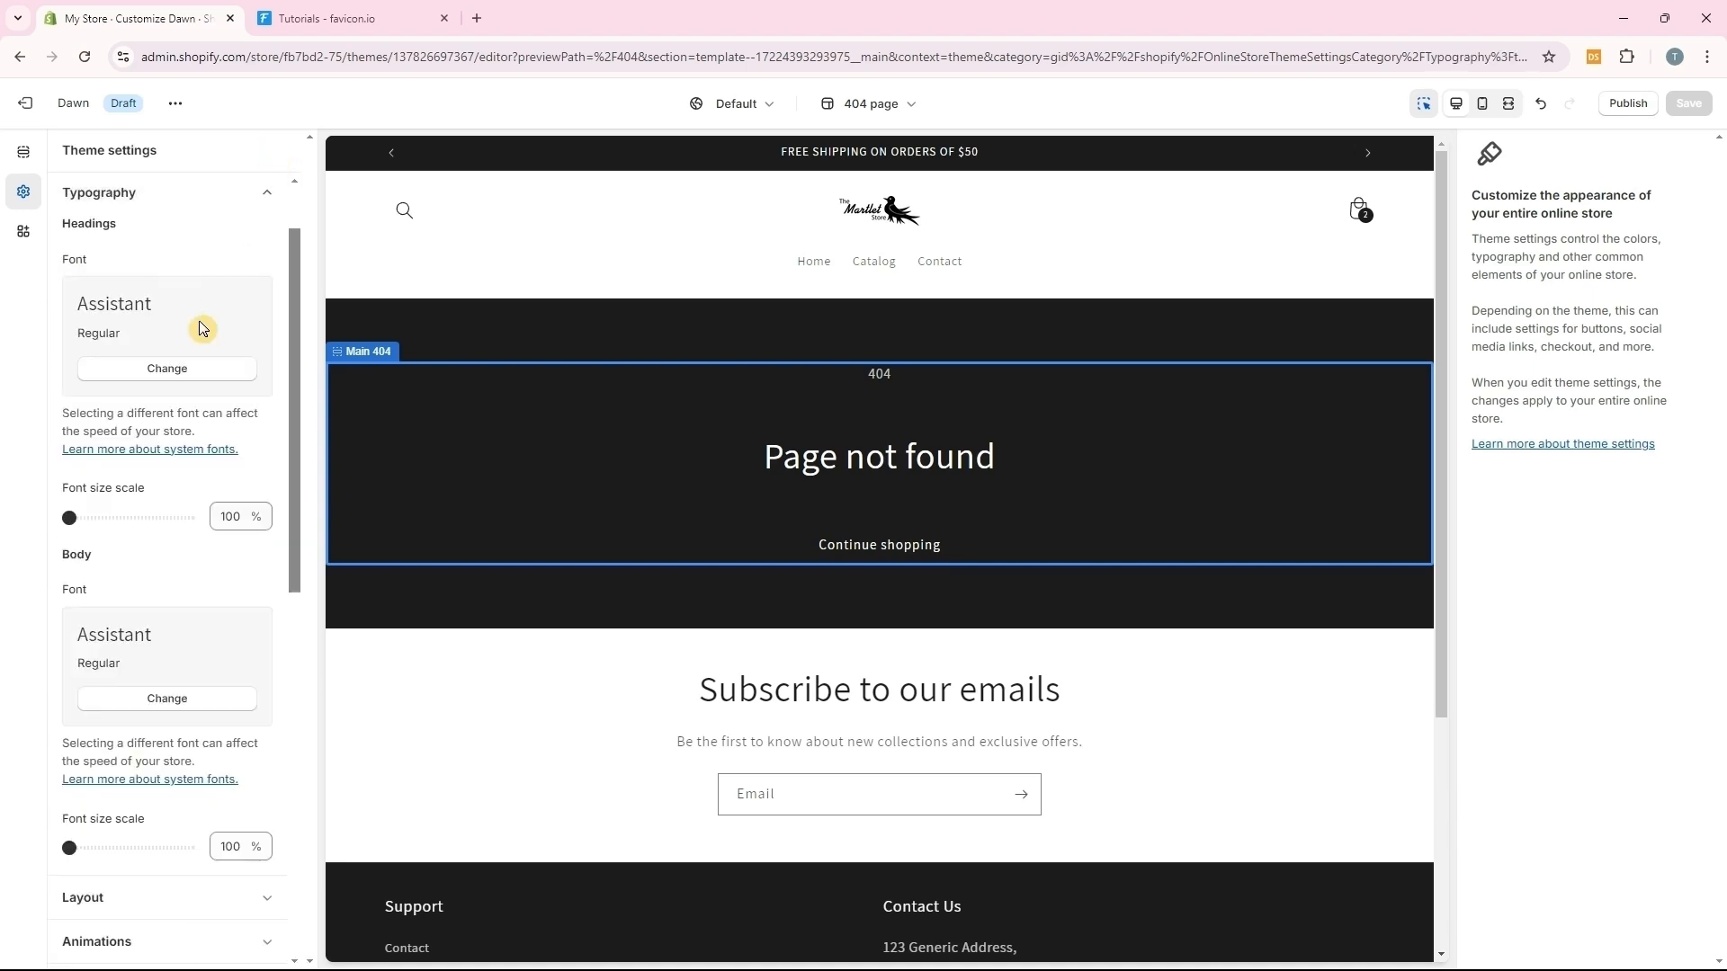
pyautogui.click(176, 374)
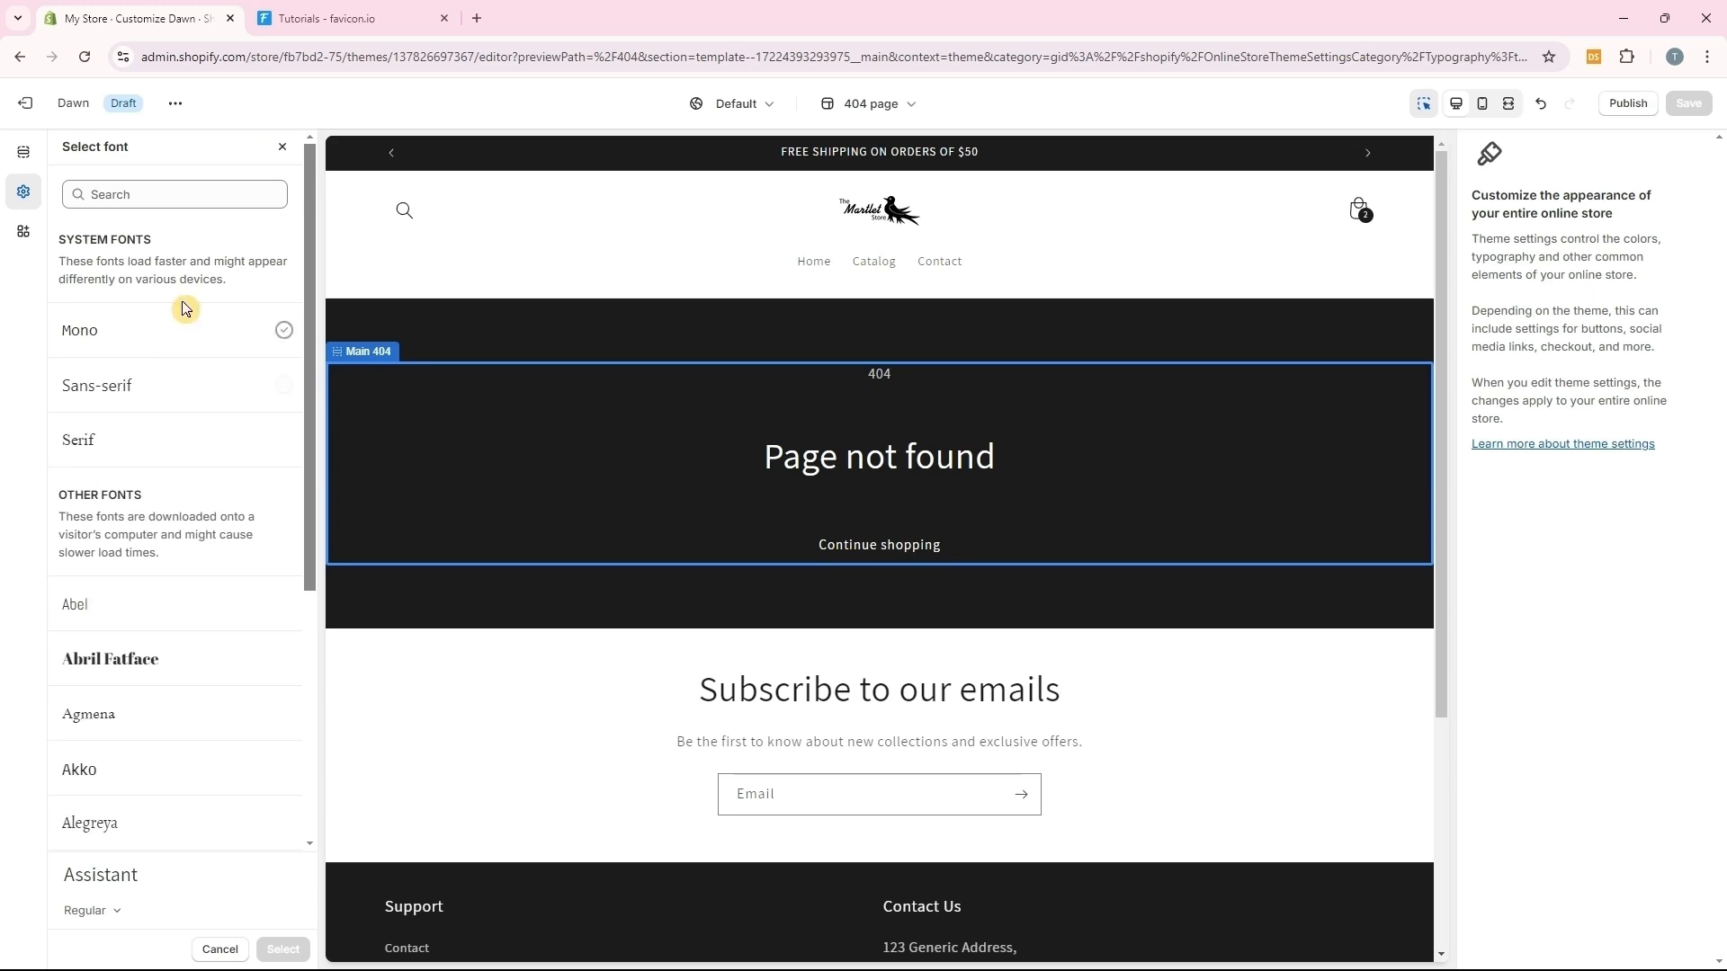
pyautogui.click(136, 205)
pyautogui.write('Univers Next')
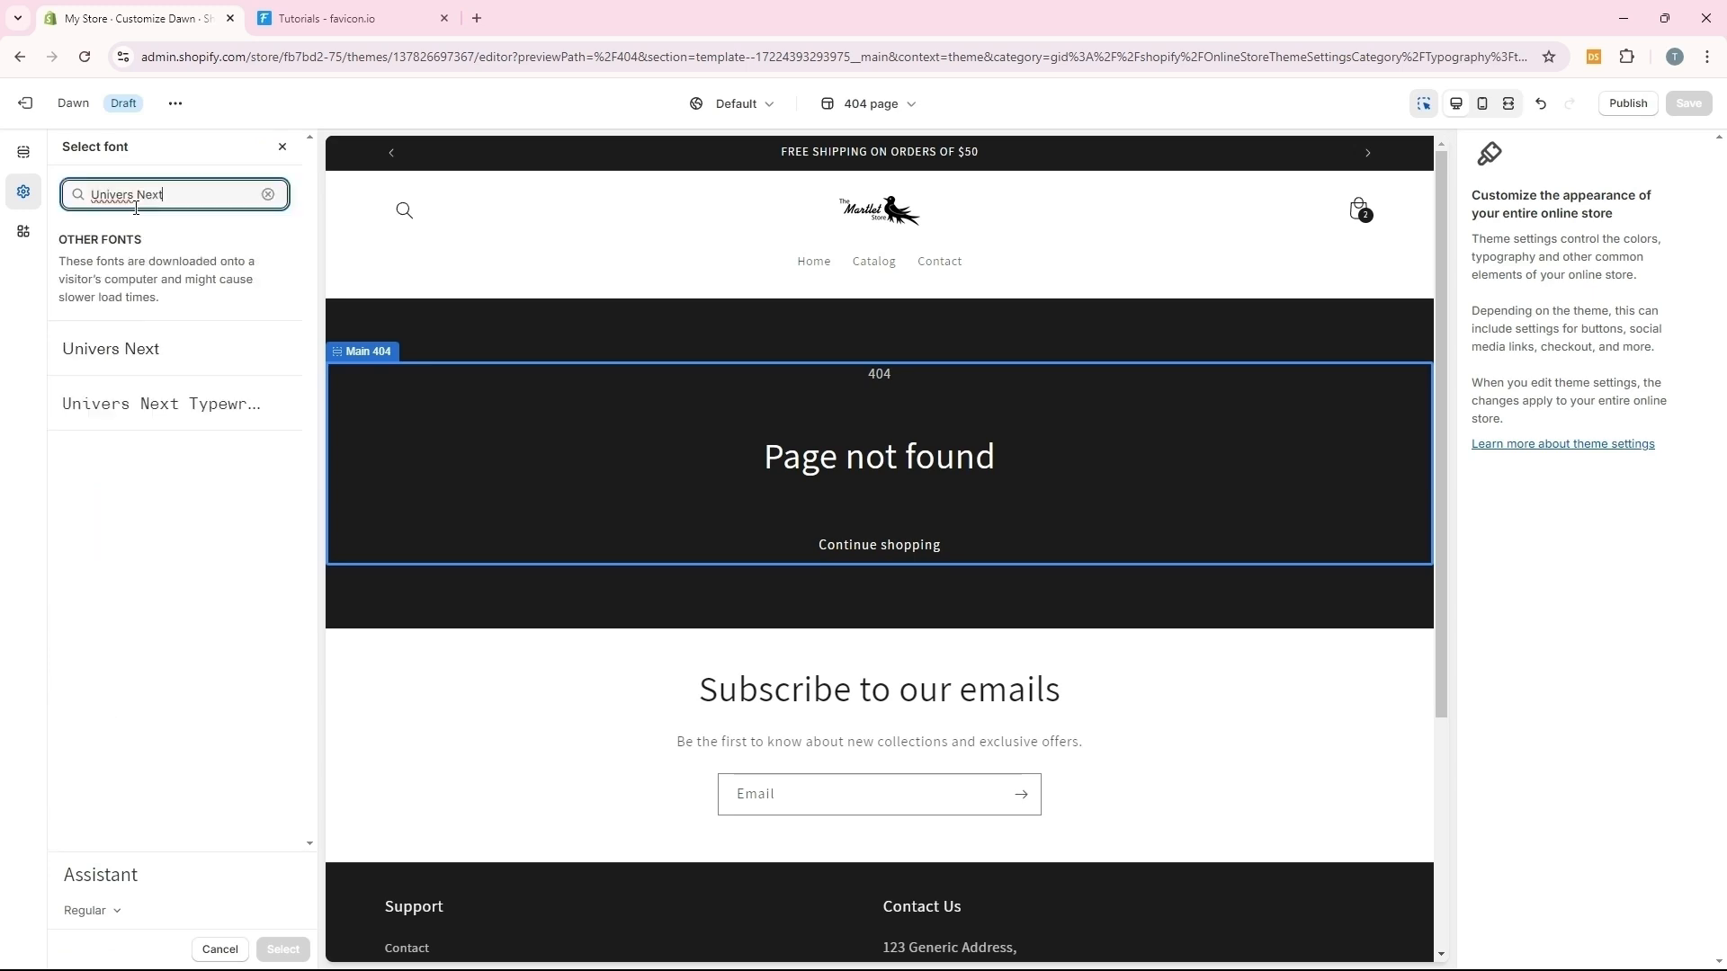
pyautogui.click(98, 356)
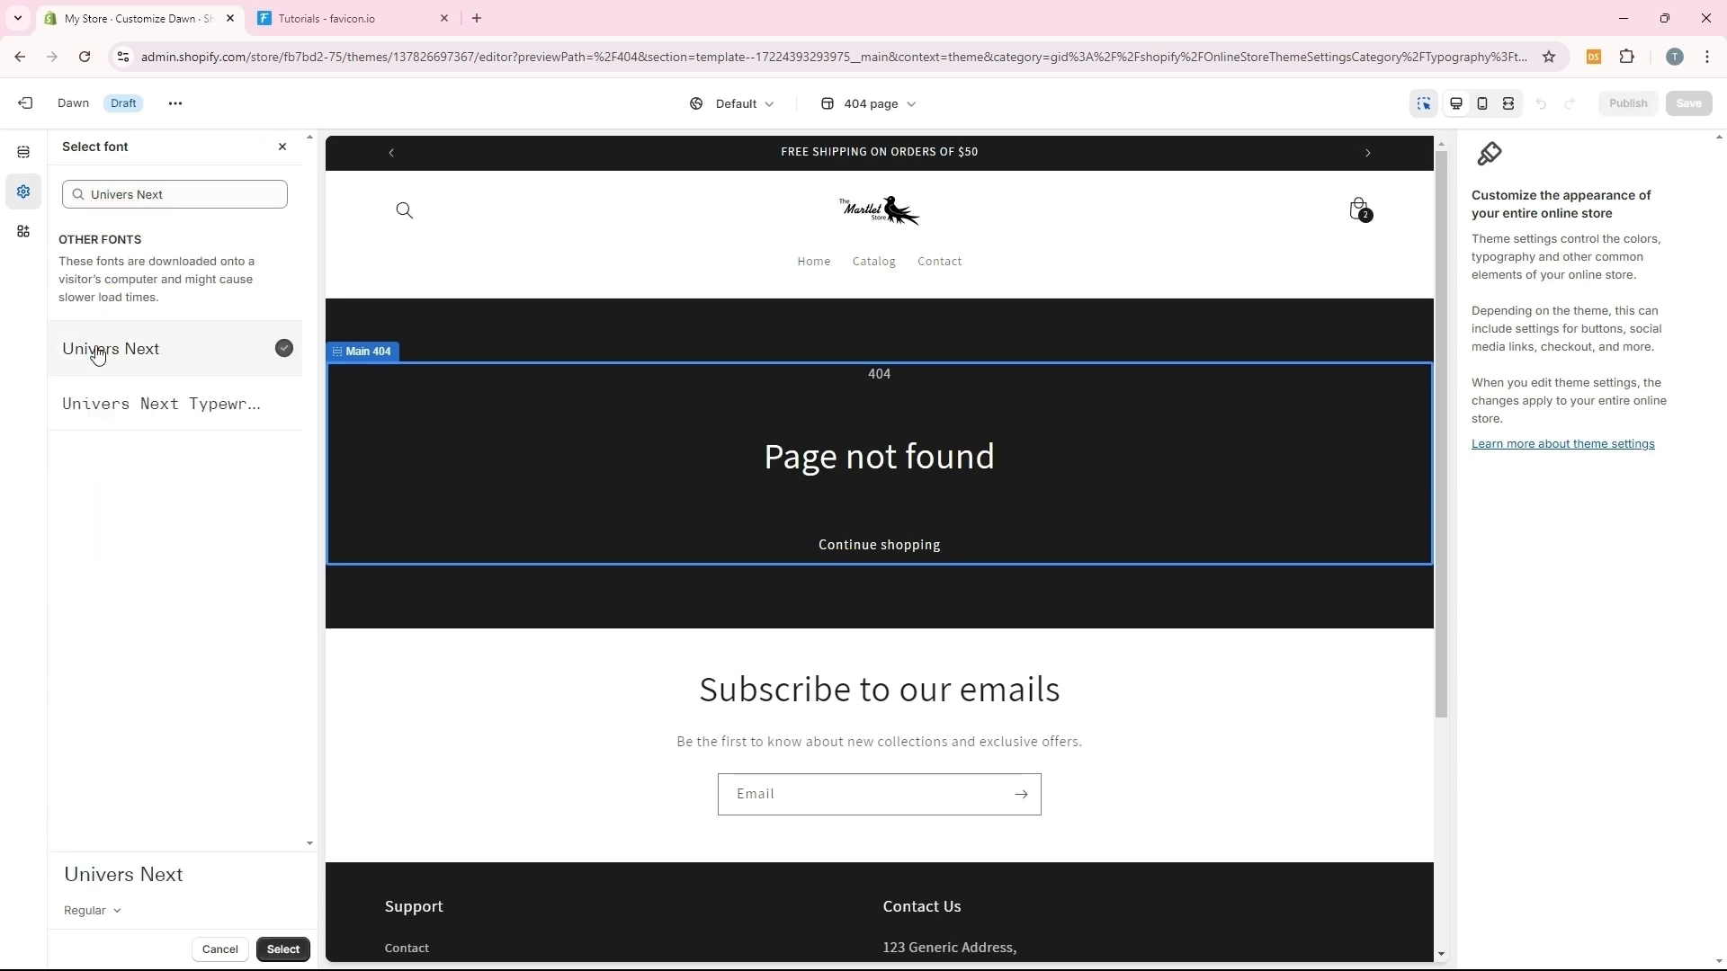
pyautogui.click(277, 950)
pyautogui.click(1689, 104)
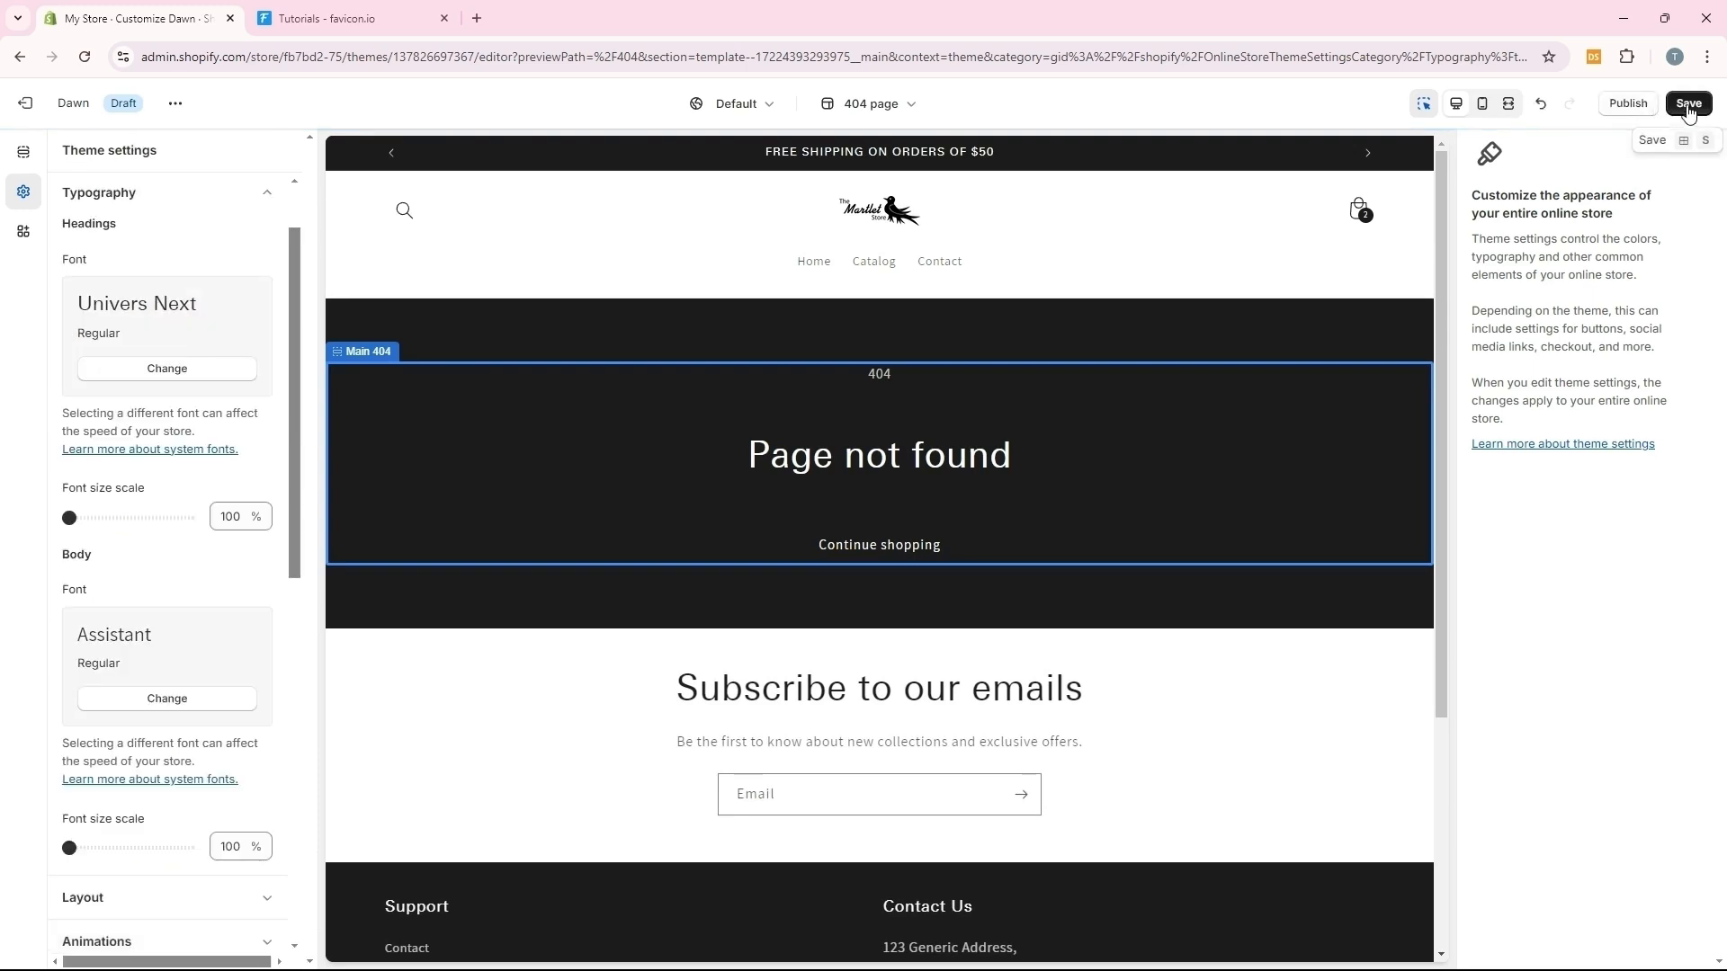
# Set the theme's body font to Univers Next Regular and save the change
pyautogui.scroll(-1, 191, 659)
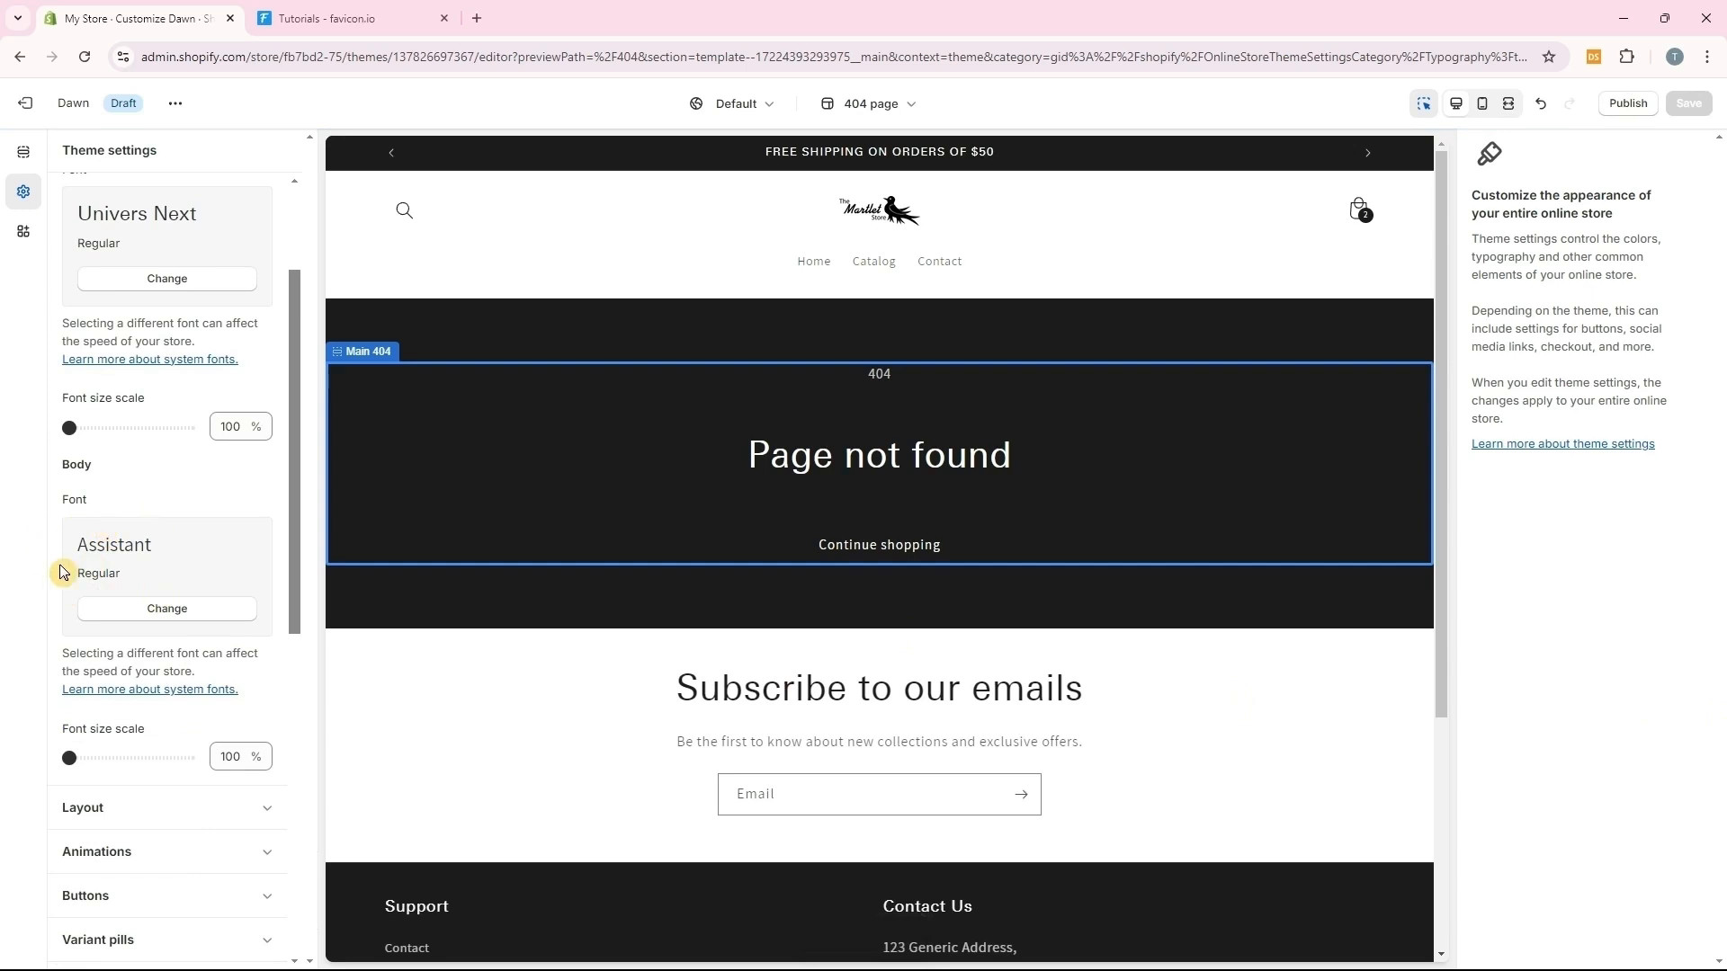
pyautogui.click(131, 608)
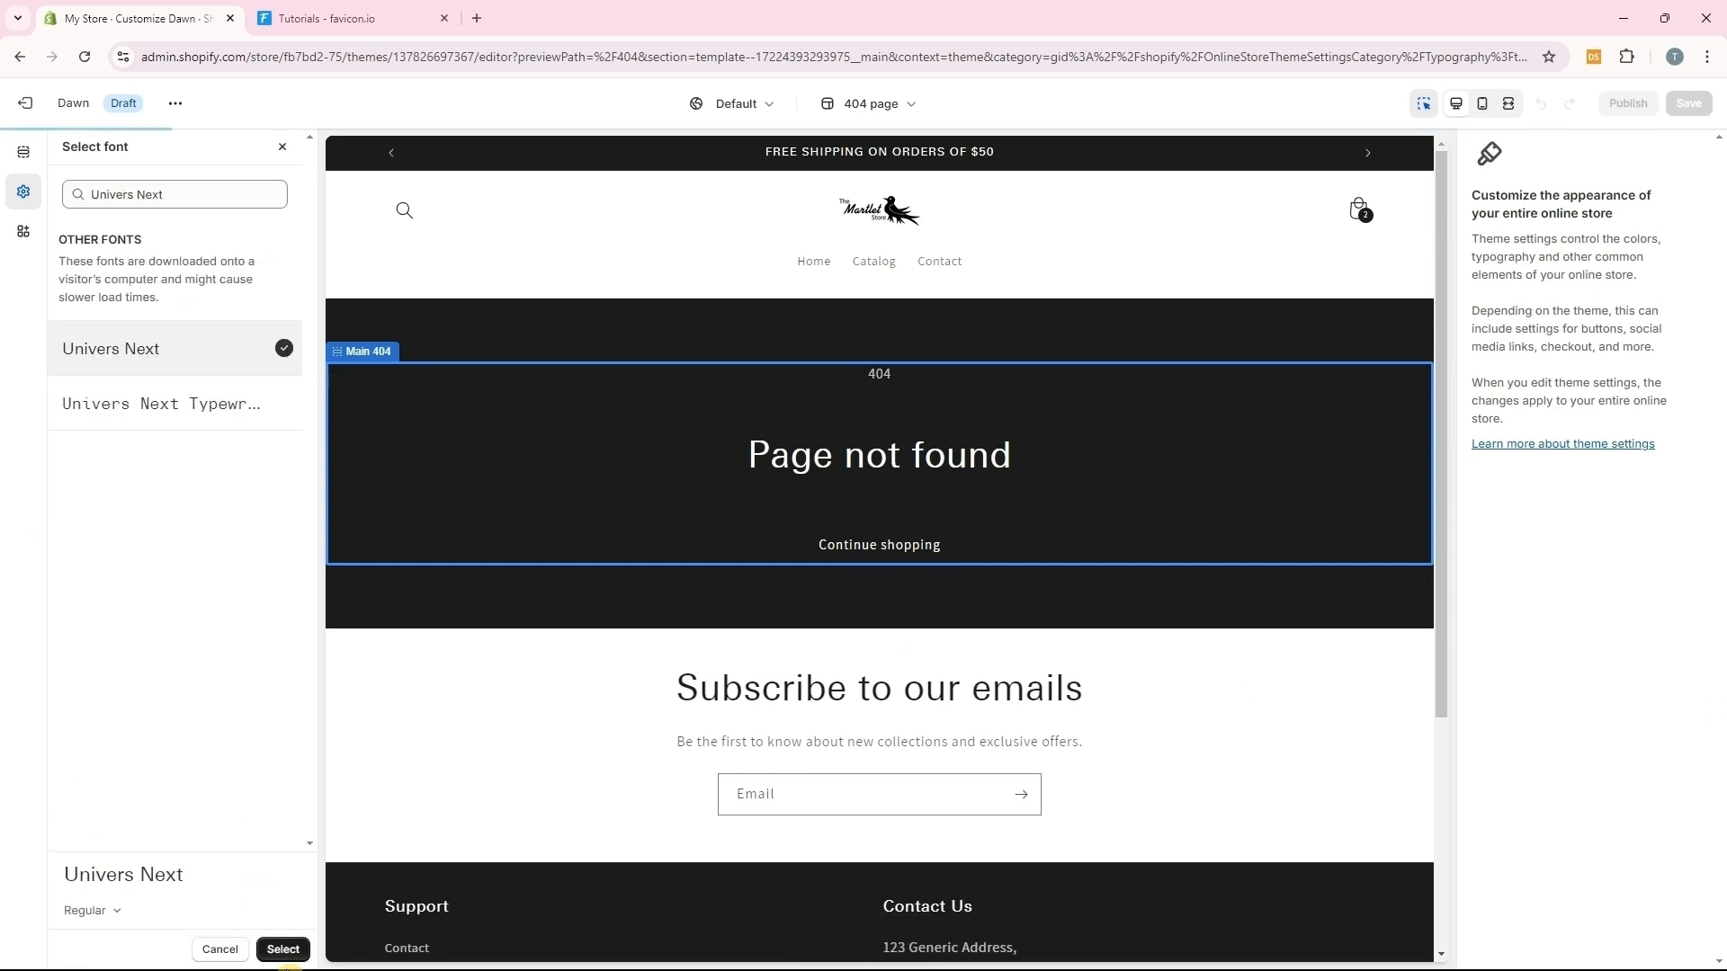
pyautogui.click(284, 951)
pyautogui.scroll(-2, 195, 698)
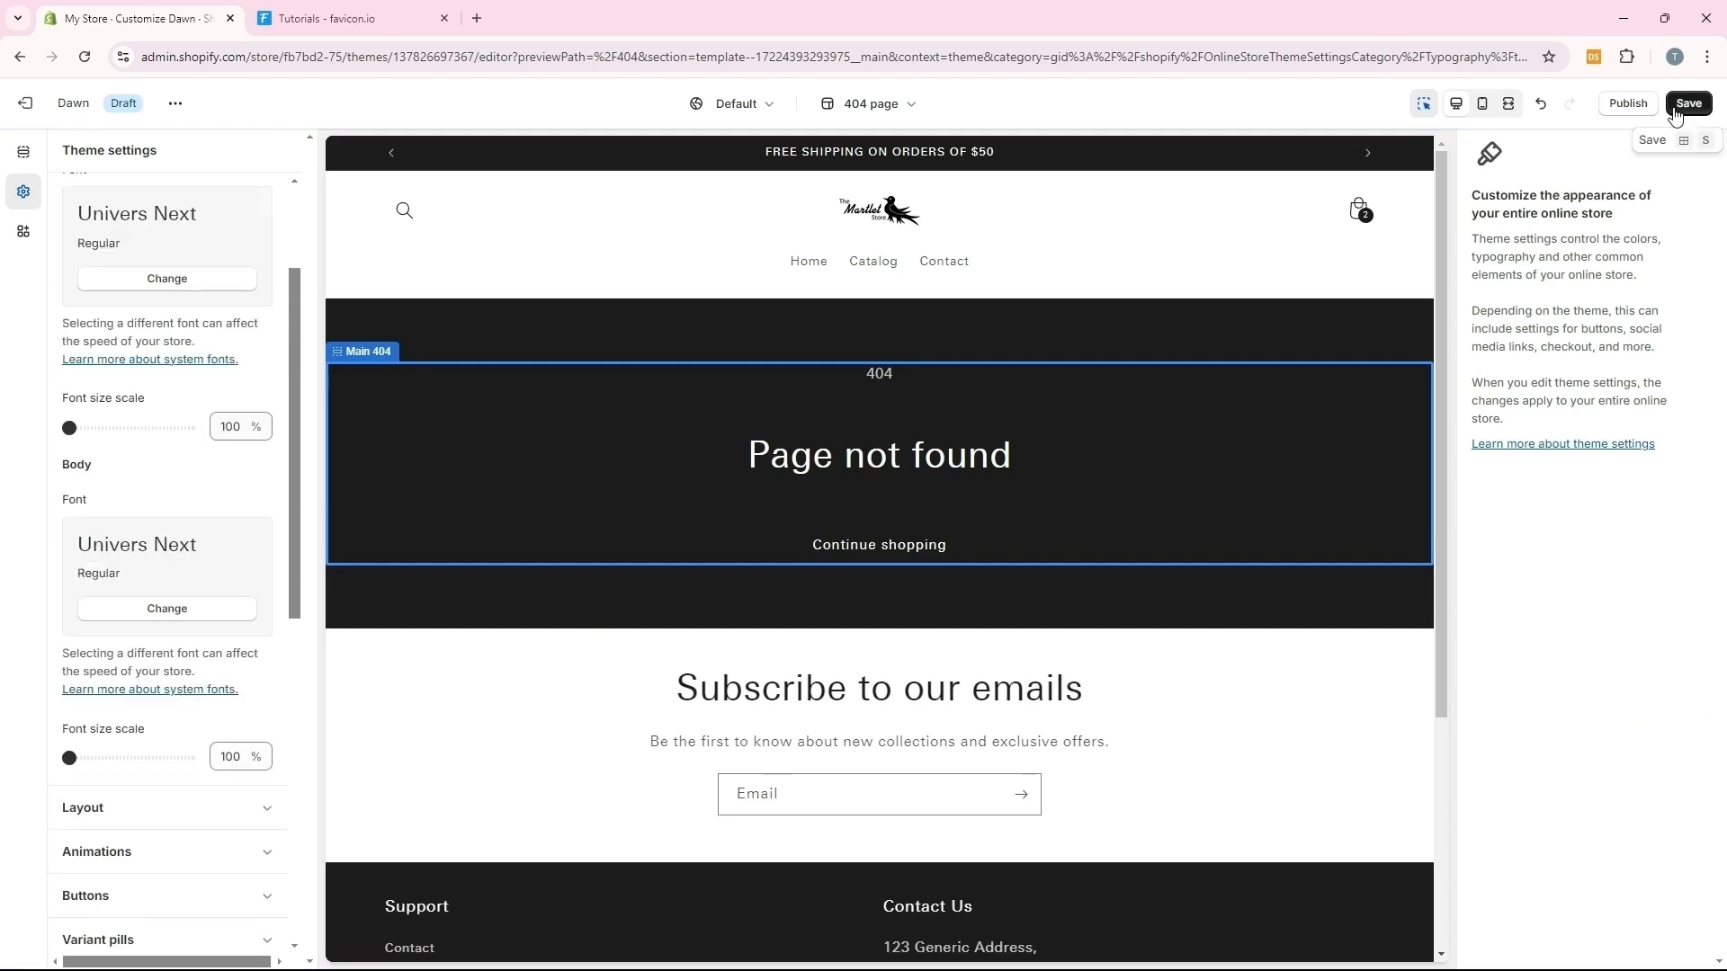
pyautogui.click(1675, 106)
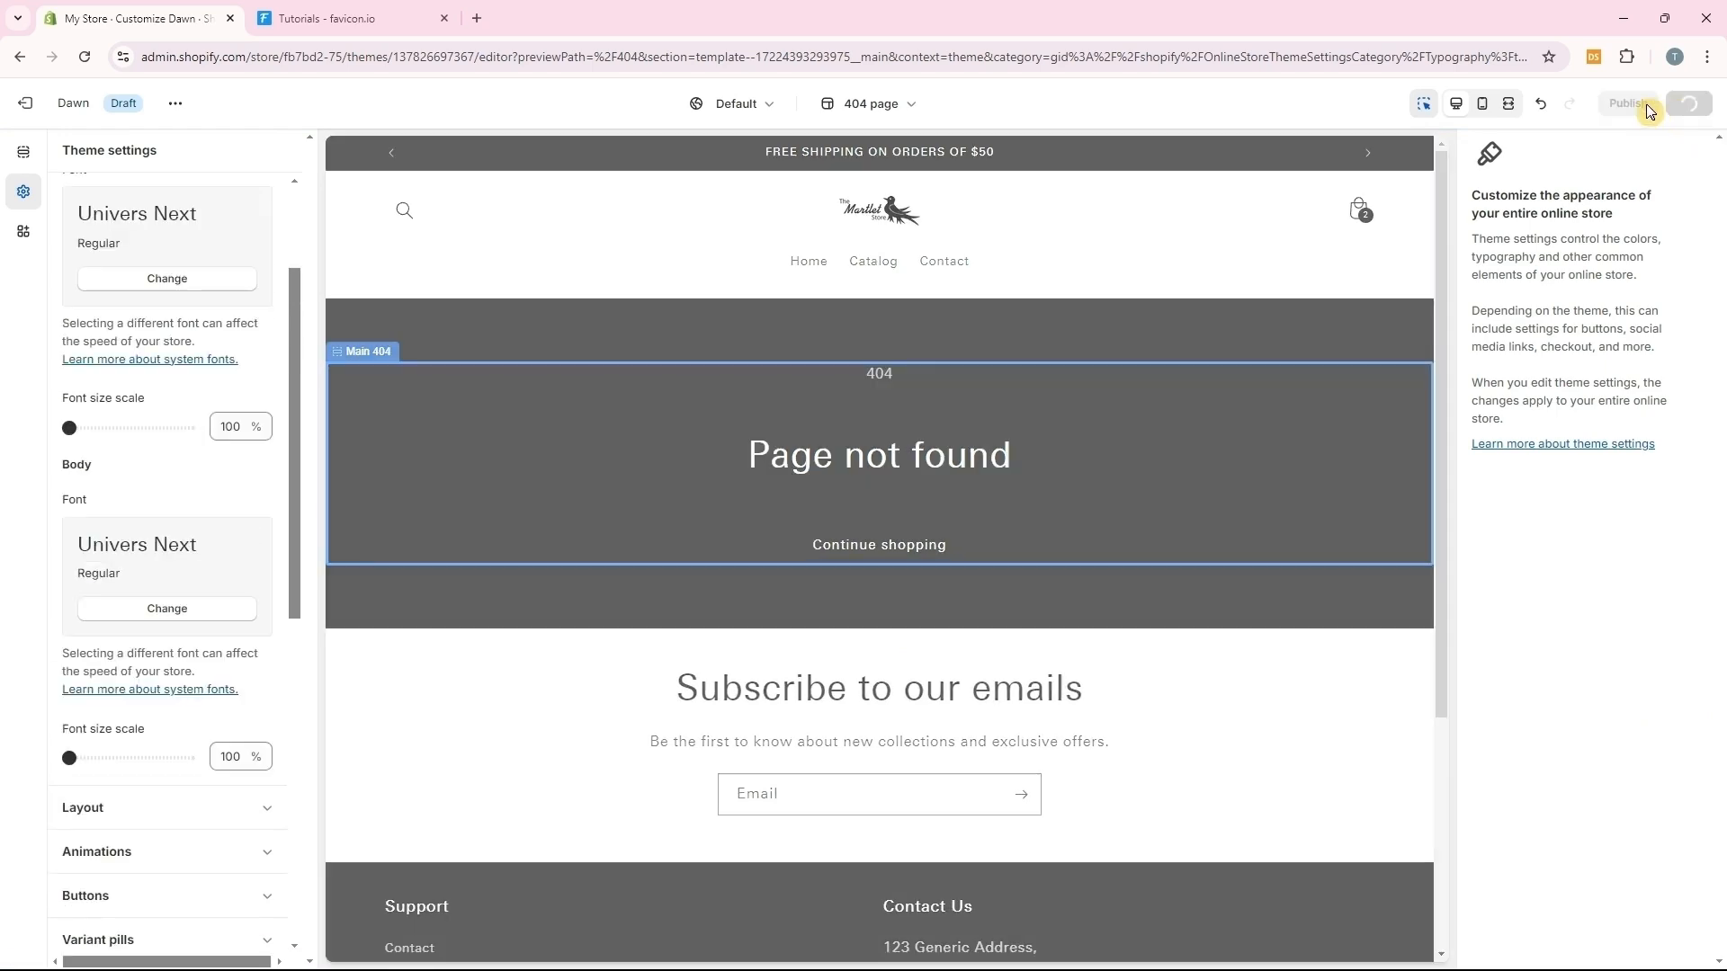
# Switch the preview to the Home page template and increase the corner radius of the theme's buttons
pyautogui.click(883, 106)
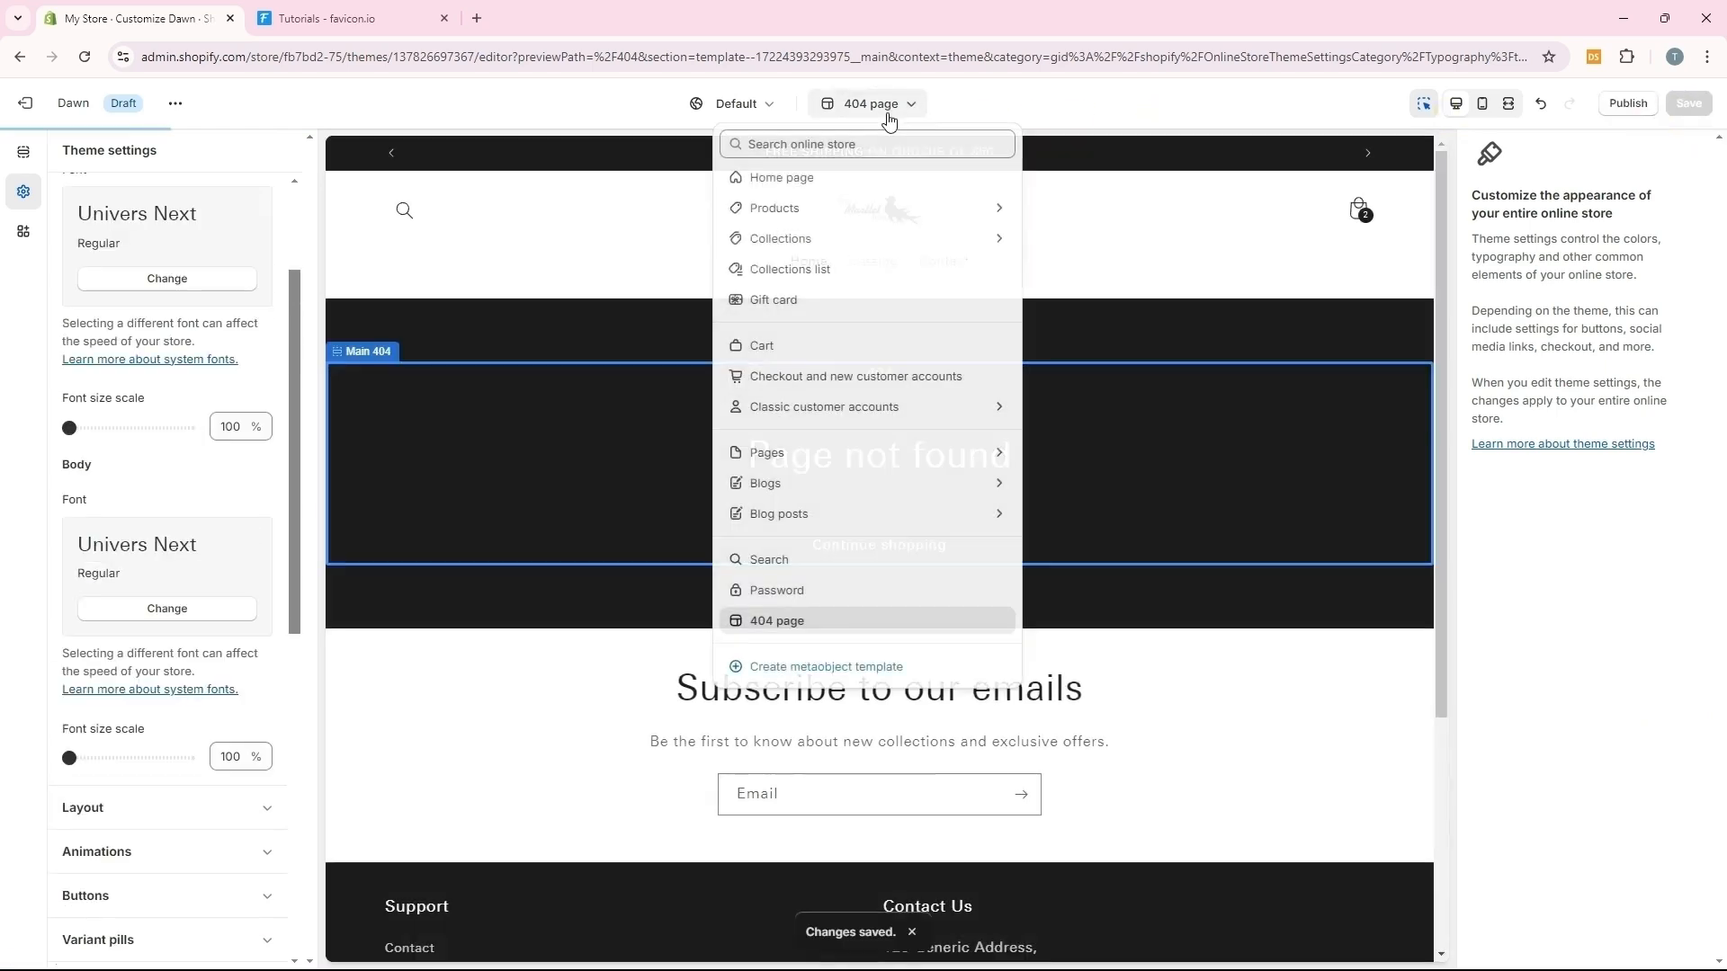
pyautogui.click(815, 179)
pyautogui.scroll(-4, 1139, 545)
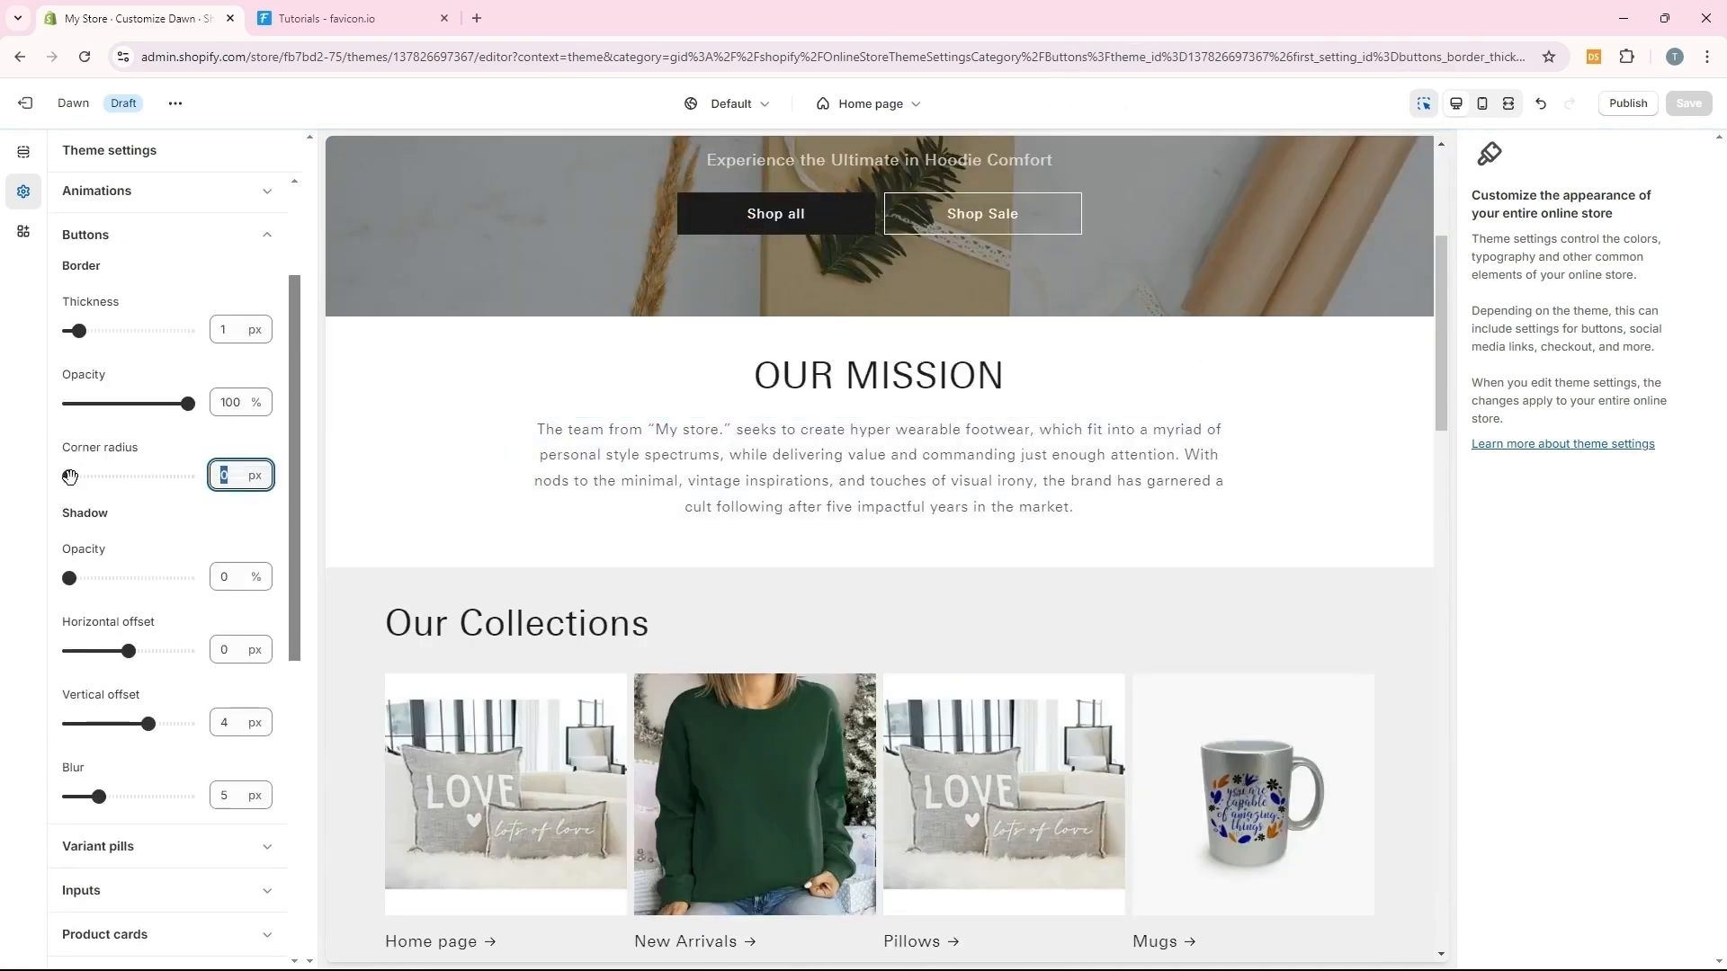
pyautogui.moveTo(69, 477); pyautogui.dragTo(135, 480)
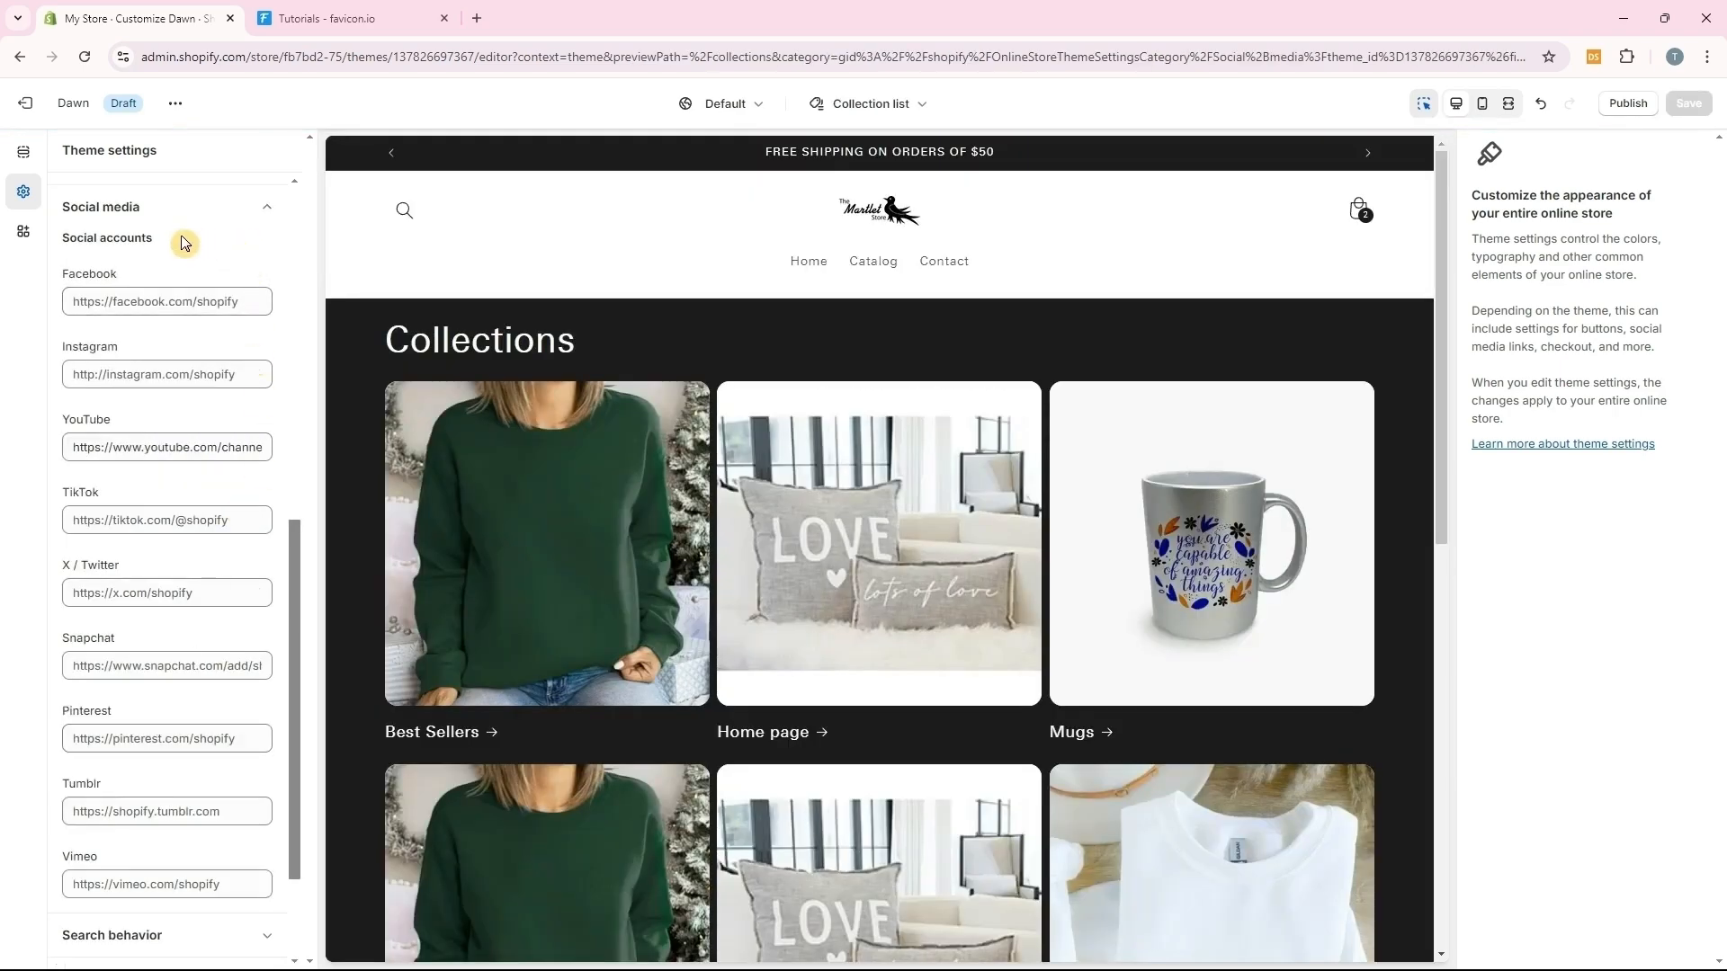
# Review the theme's social media and cart settings and the available app embeds
pyautogui.click(266, 212)
pyautogui.click(135, 855)
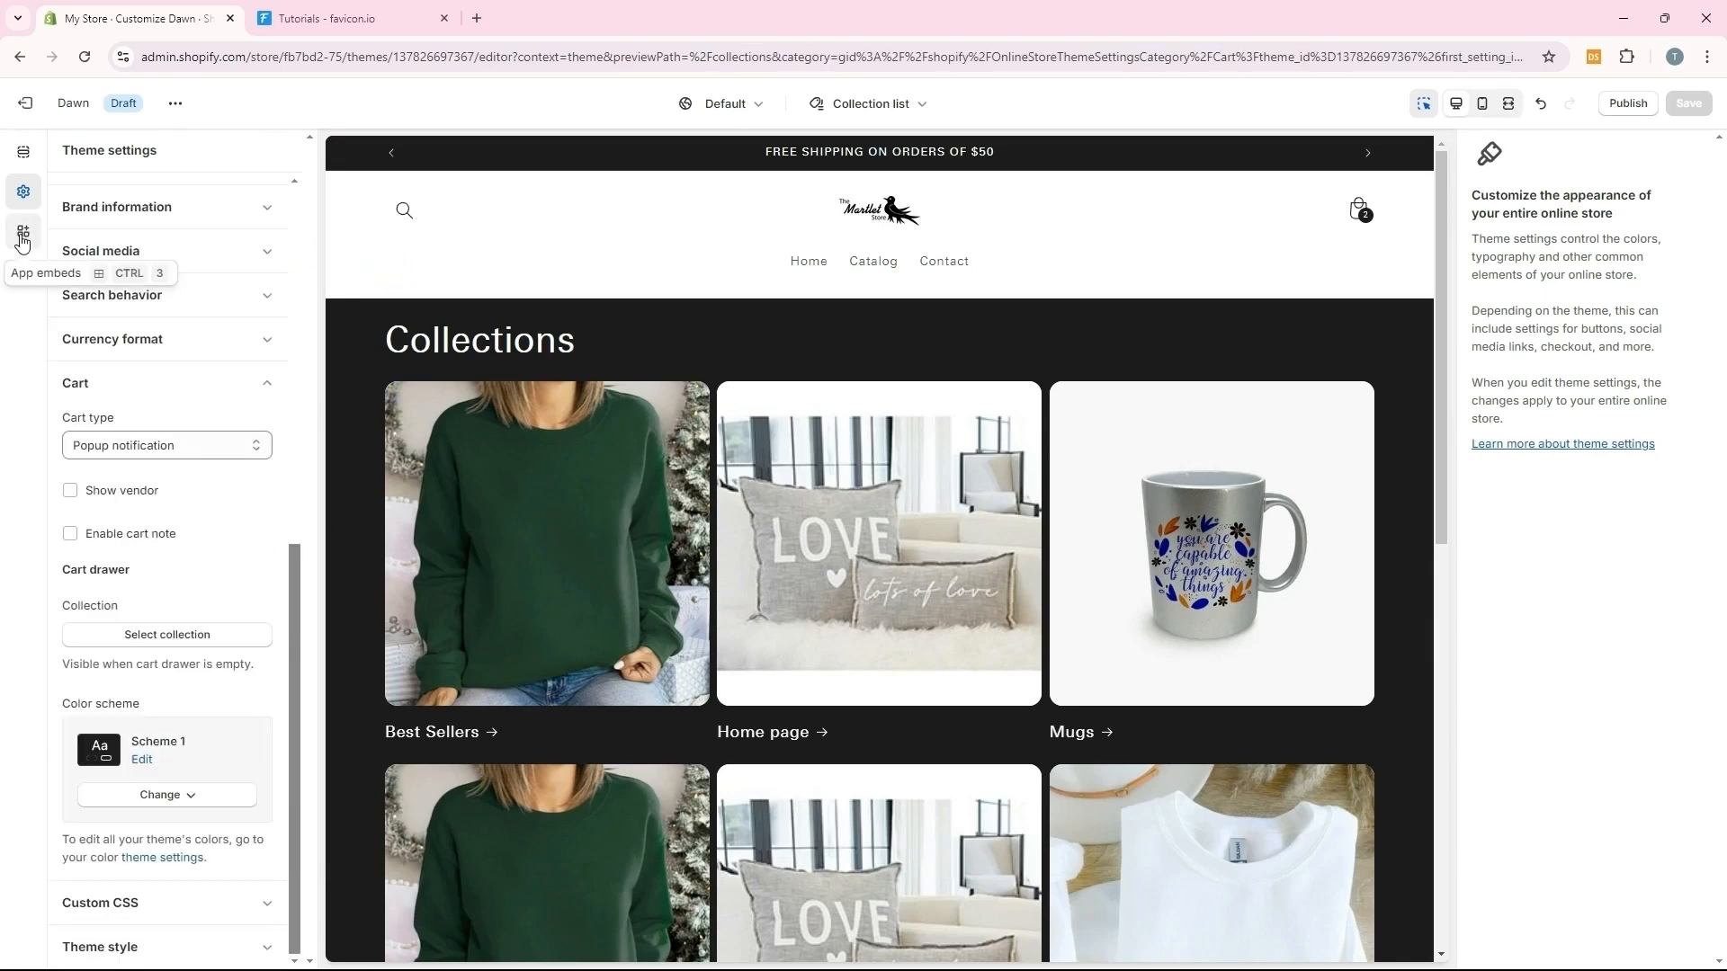
pyautogui.click(24, 235)
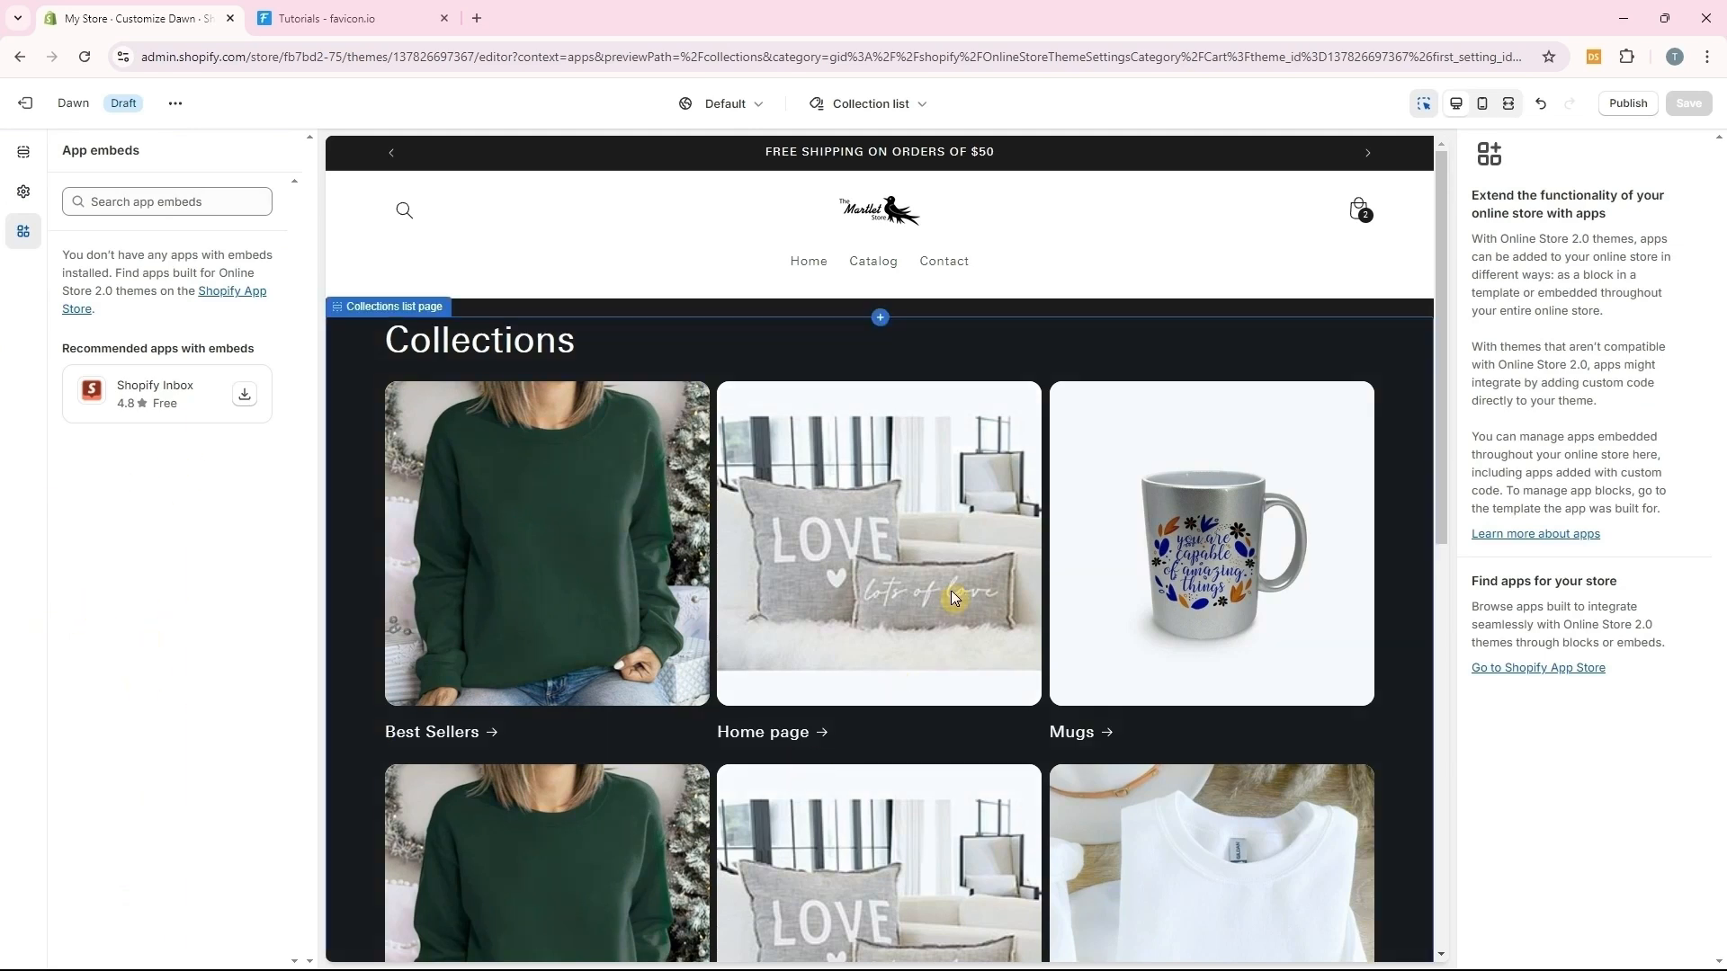
# Look through the store preview and the full home page, from the hero banner to the best sellers section
pyautogui.scroll(-4, 952, 590)
pyautogui.scroll(-4, 962, 670)
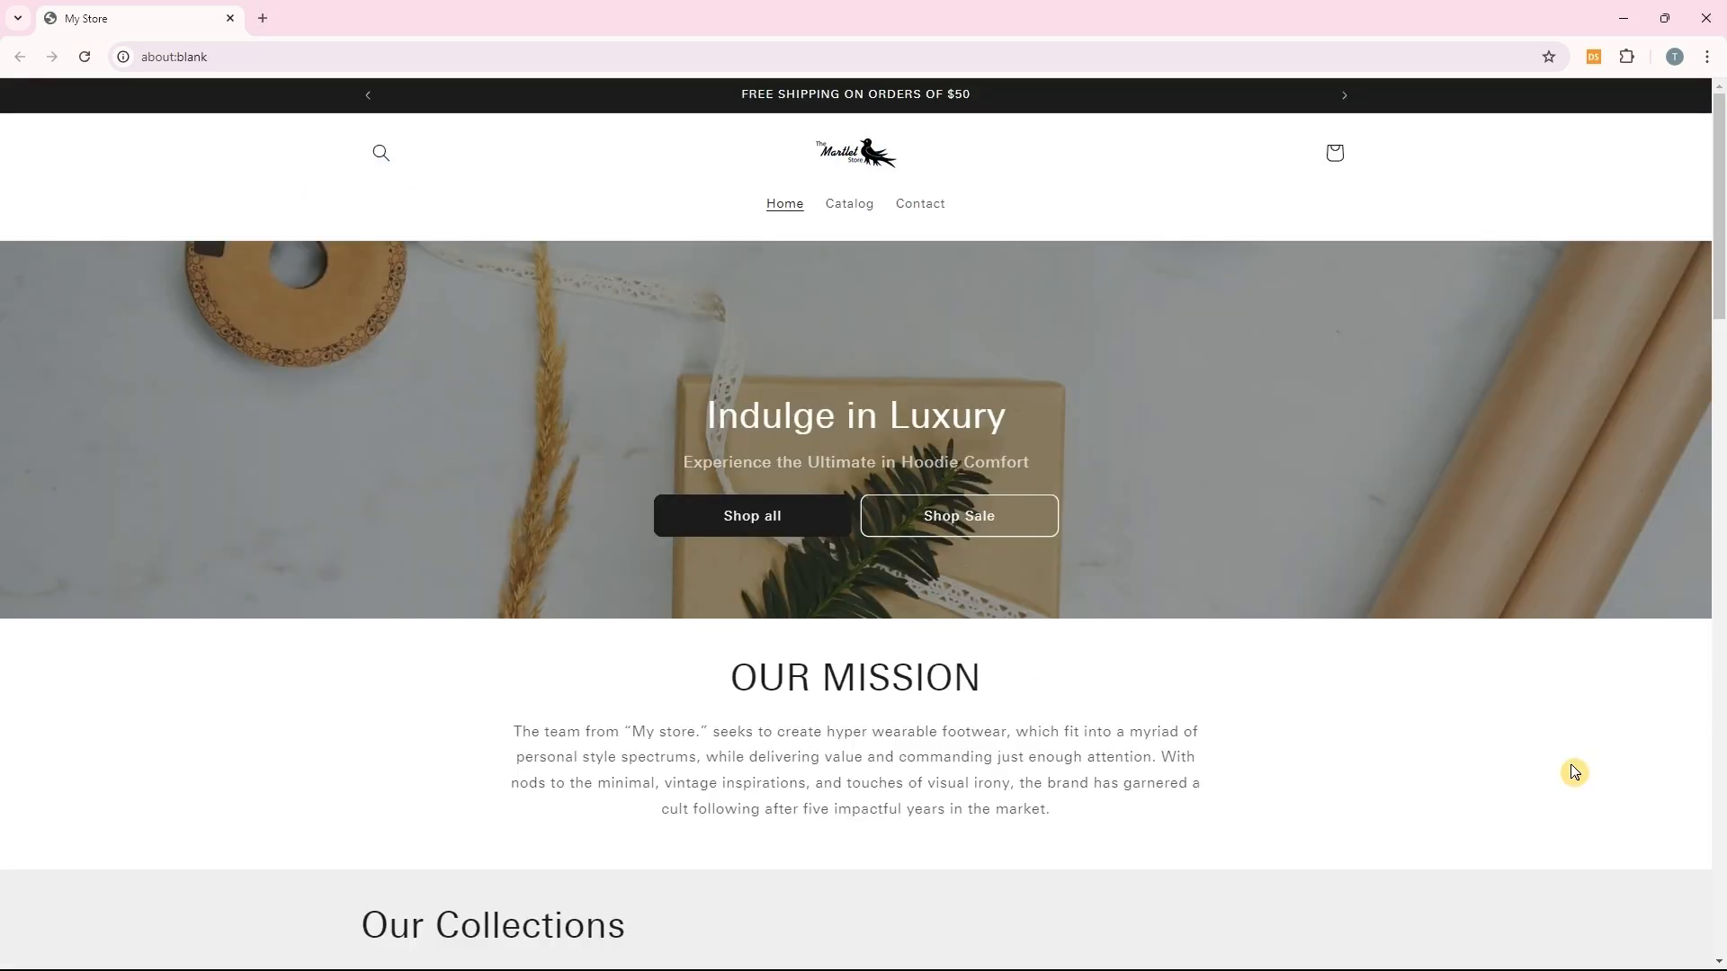
pyautogui.scroll(-1, 1619, 810)
pyautogui.scroll(-14, 1343, 817)
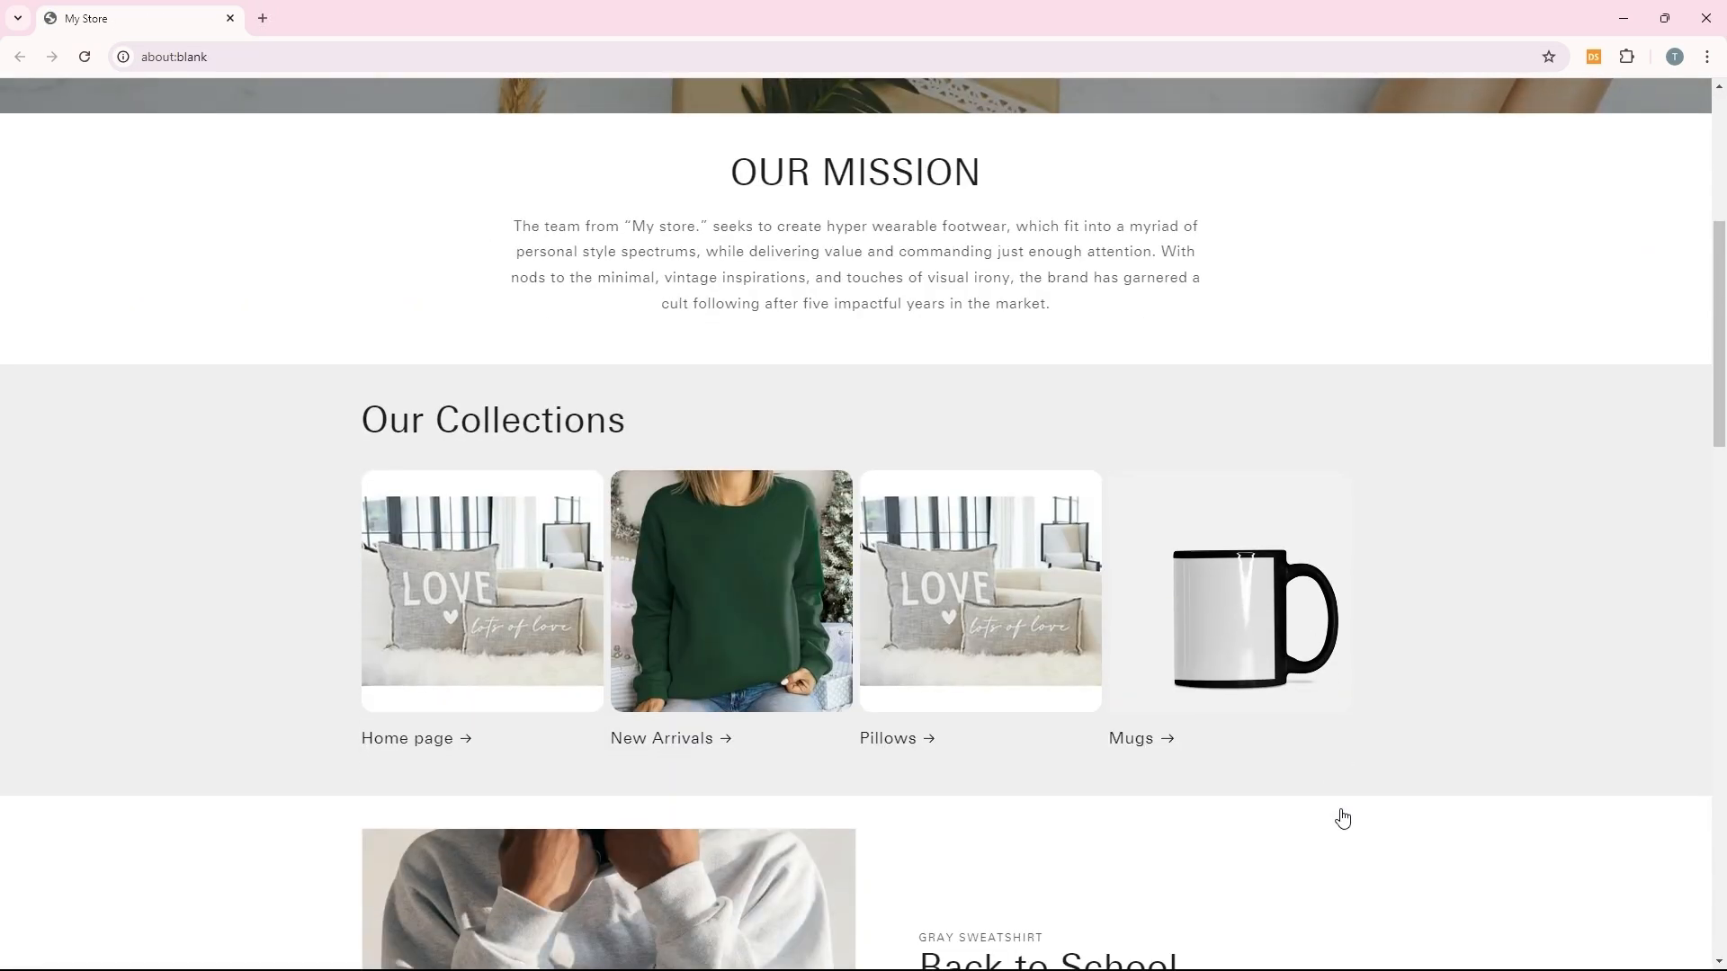
pyautogui.scroll(-3, 1340, 814)
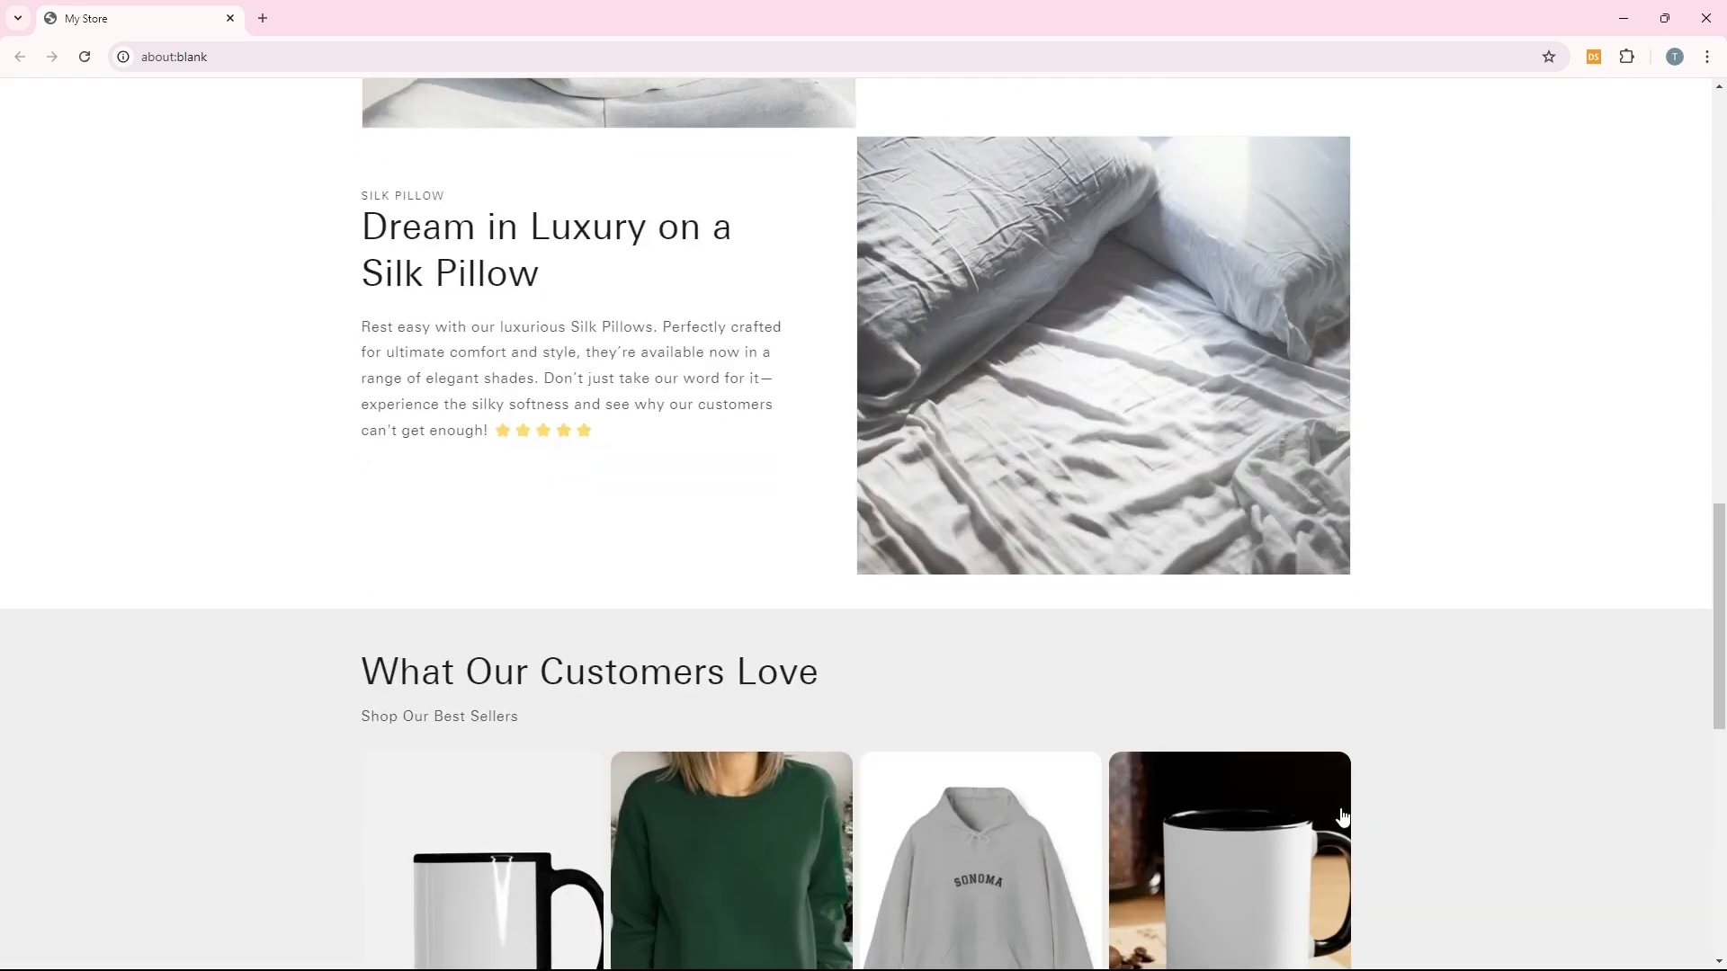